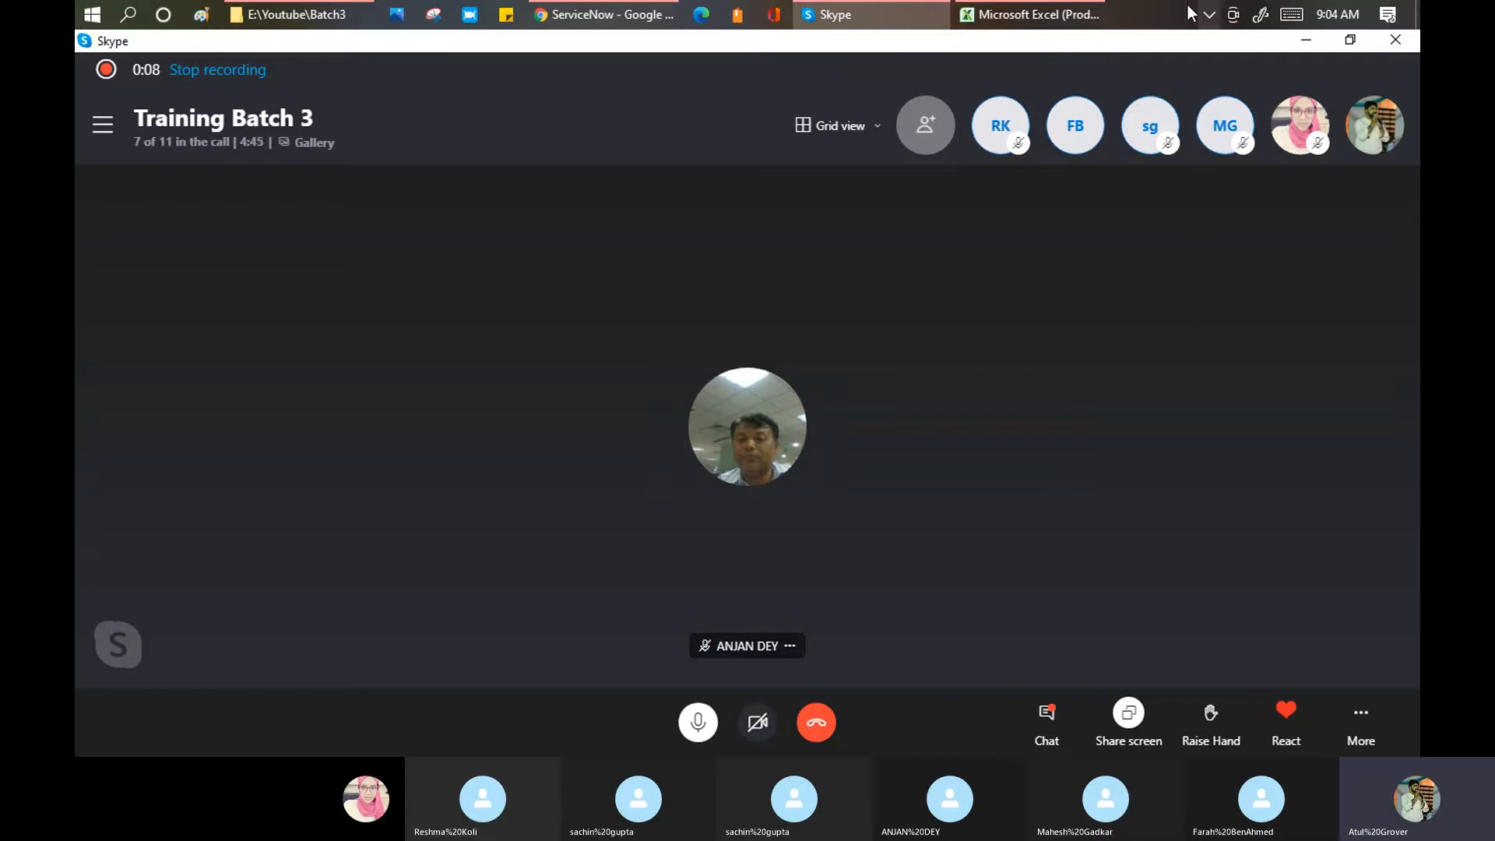
Step: In Excel, autofit the Day20 attendance column so its dates show fully
{"action": "left_click", "coordinate": [1043, 17]}
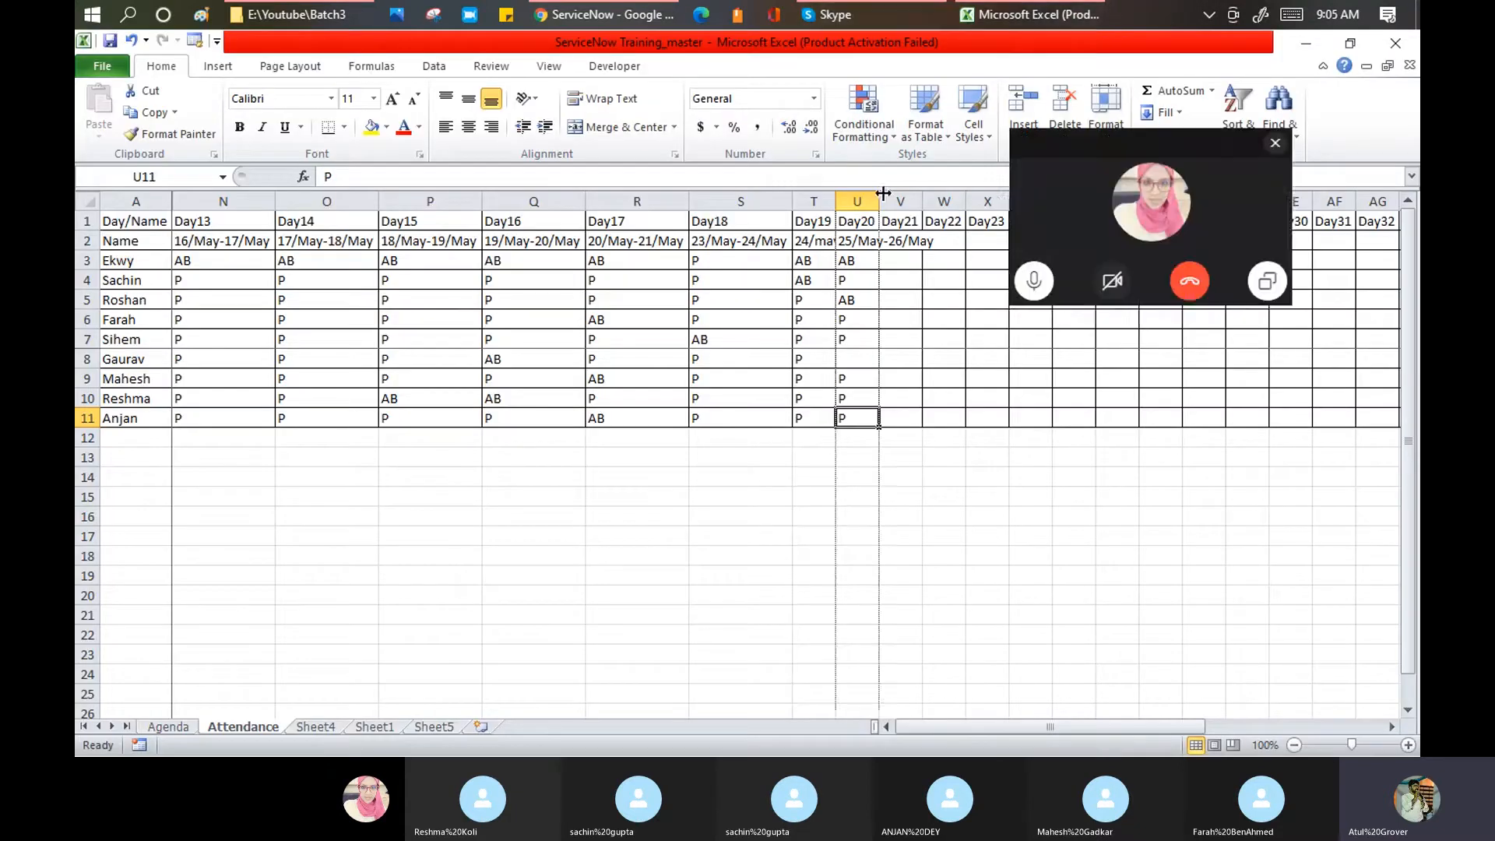
{"action": "double_click", "coordinate": [879, 197]}
{"action": "double_click", "coordinate": [837, 197]}
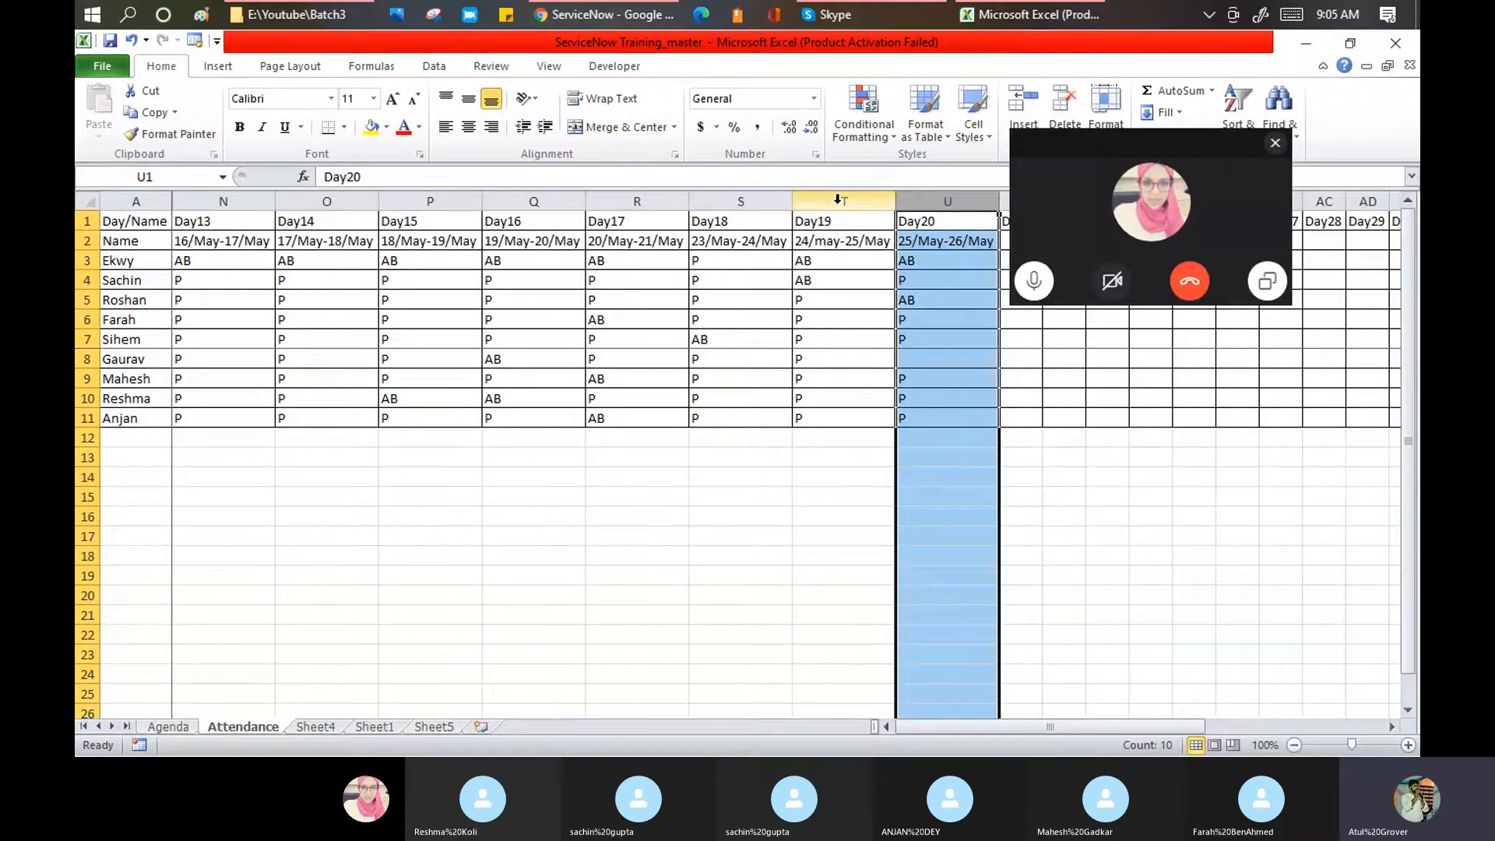
Step: On the Agenda sheet, select the UI Policy and UI Action topics in A22:A23
{"action": "left_click", "coordinate": [177, 725]}
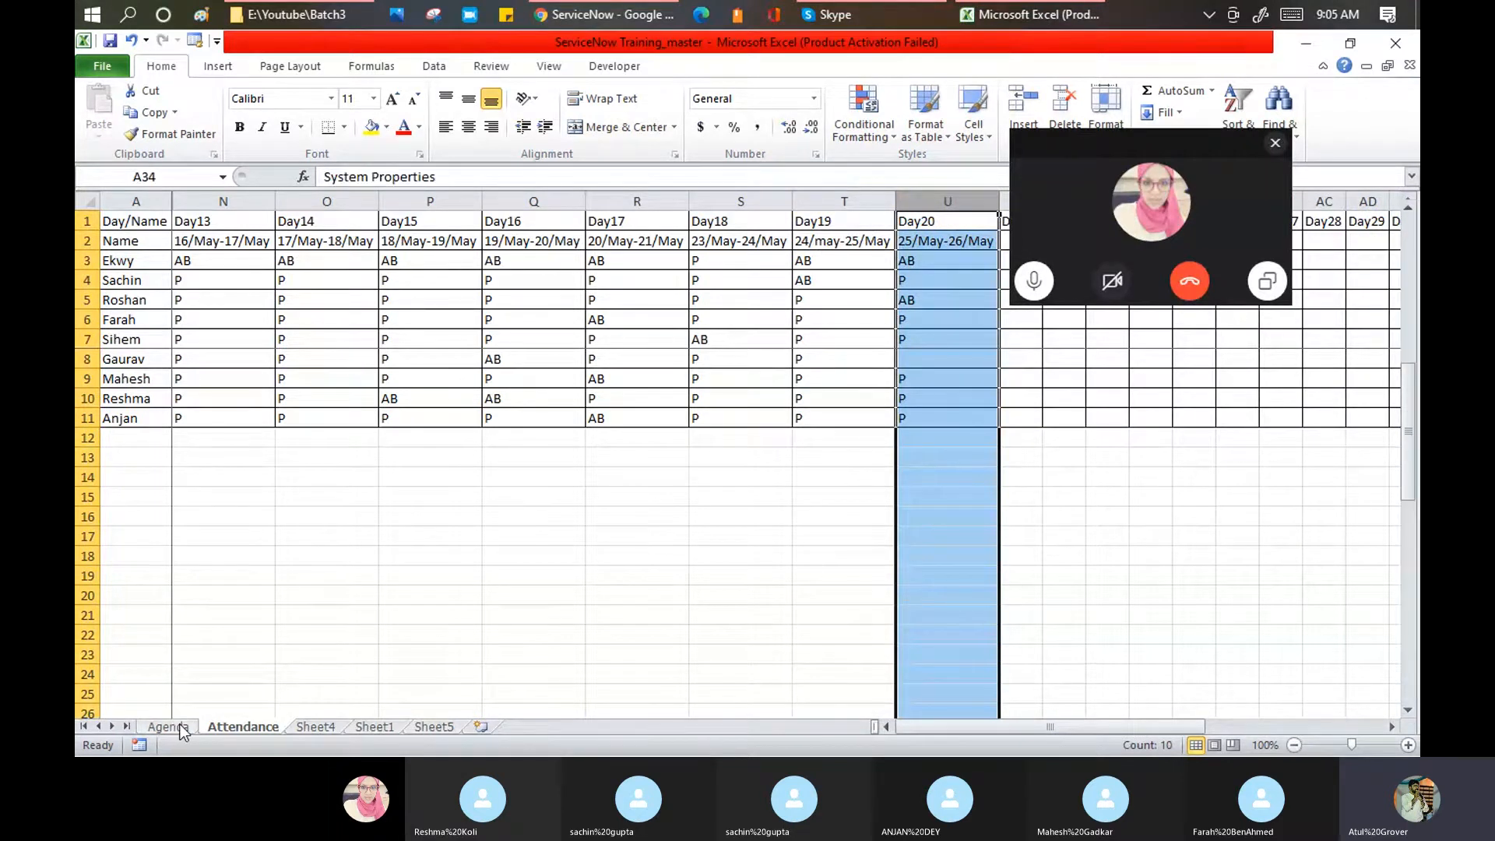
{"action": "left_click_drag", "start_coordinate": [232, 290], "coordinate": [661, 311]}
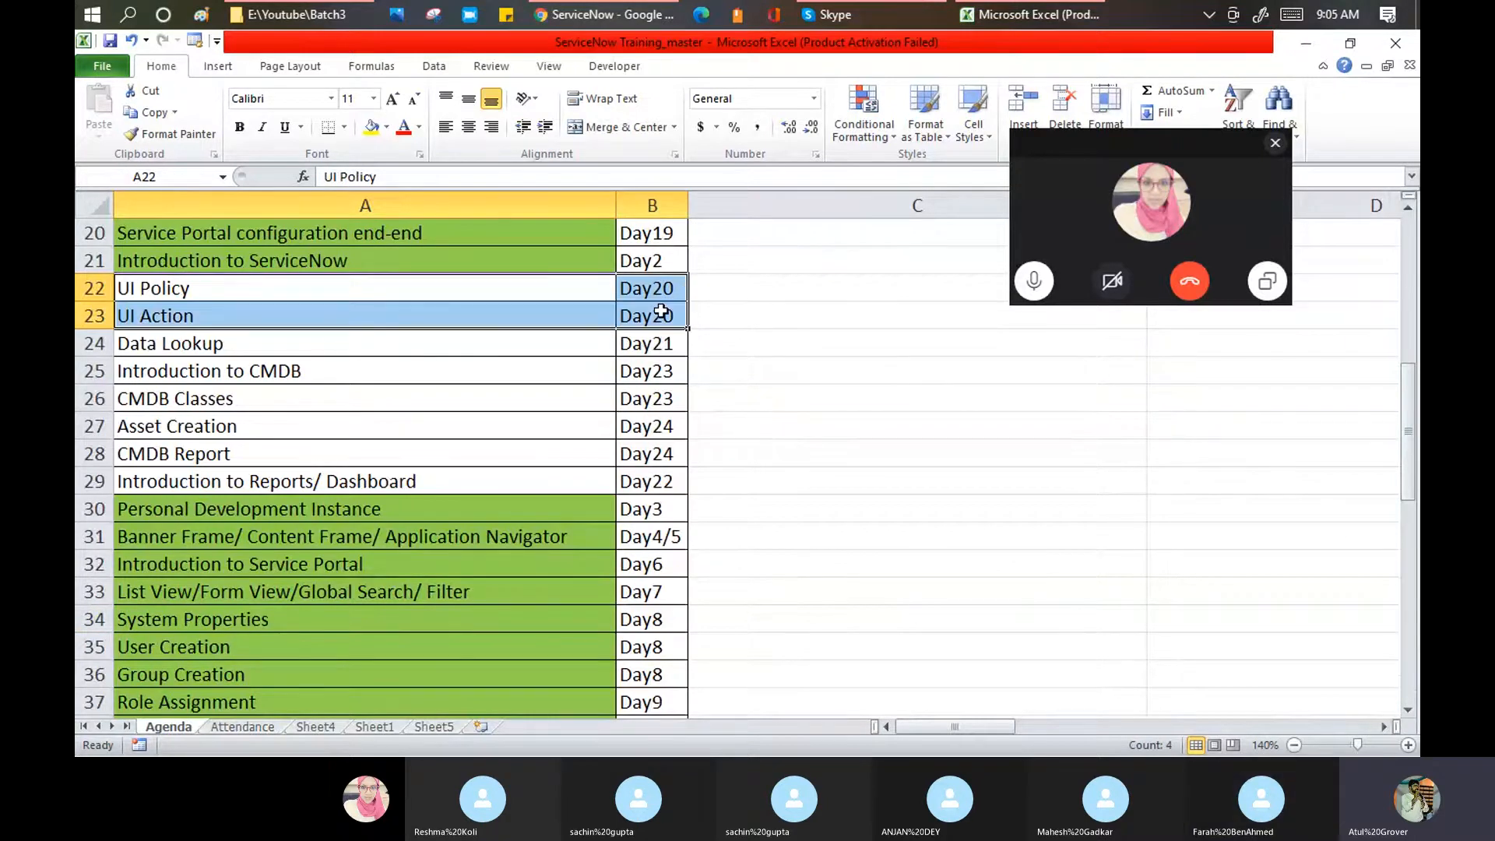
{"action": "left_click", "coordinate": [623, 16]}
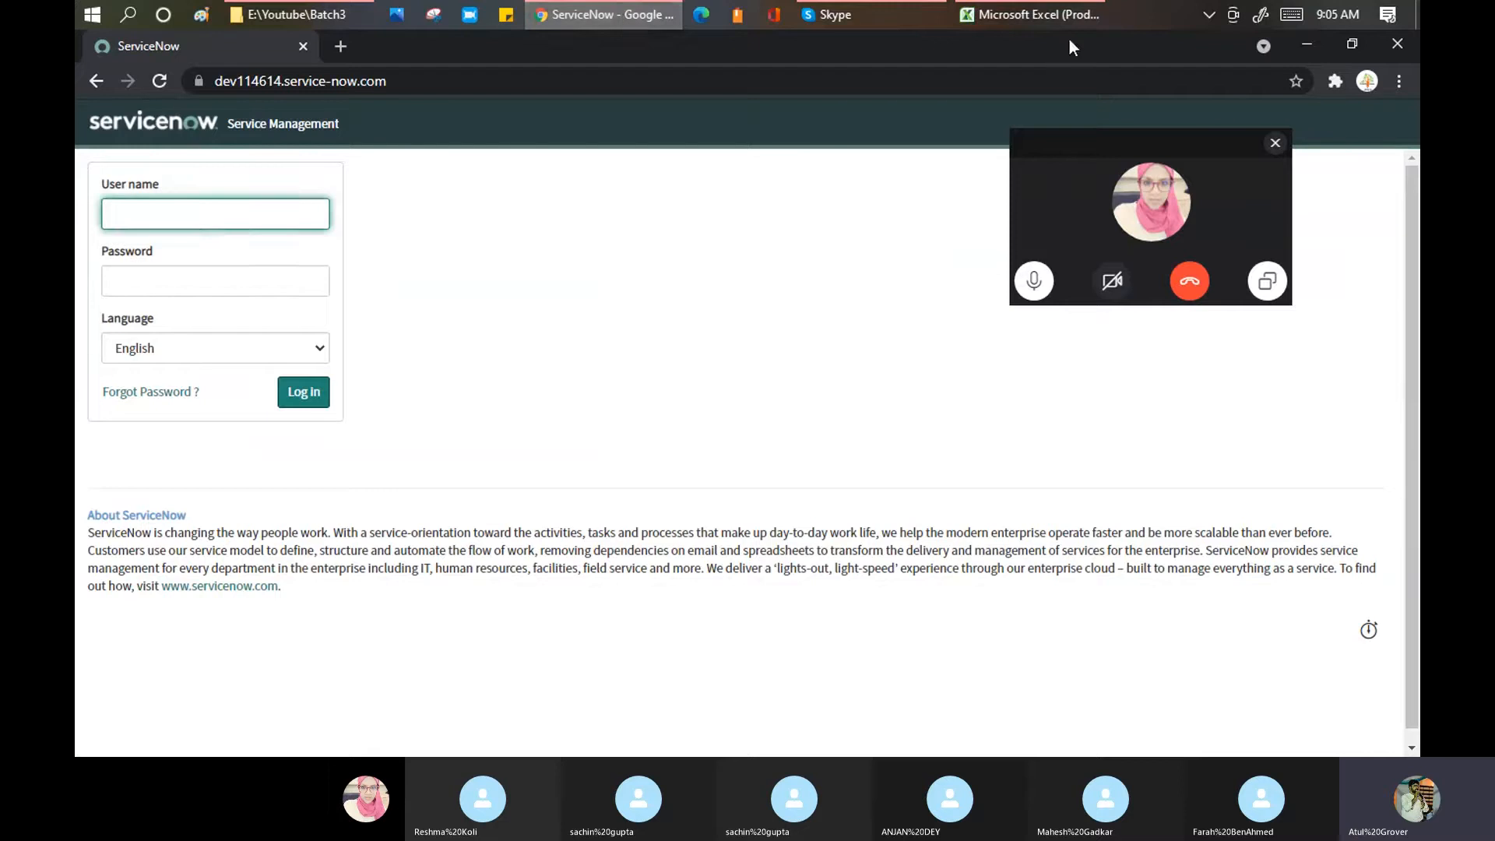
Step: Log in to the ServiceNow developer instance with the account's user name and password
{"action": "left_click_drag", "start_coordinate": [1074, 143], "coordinate": [433, 257]}
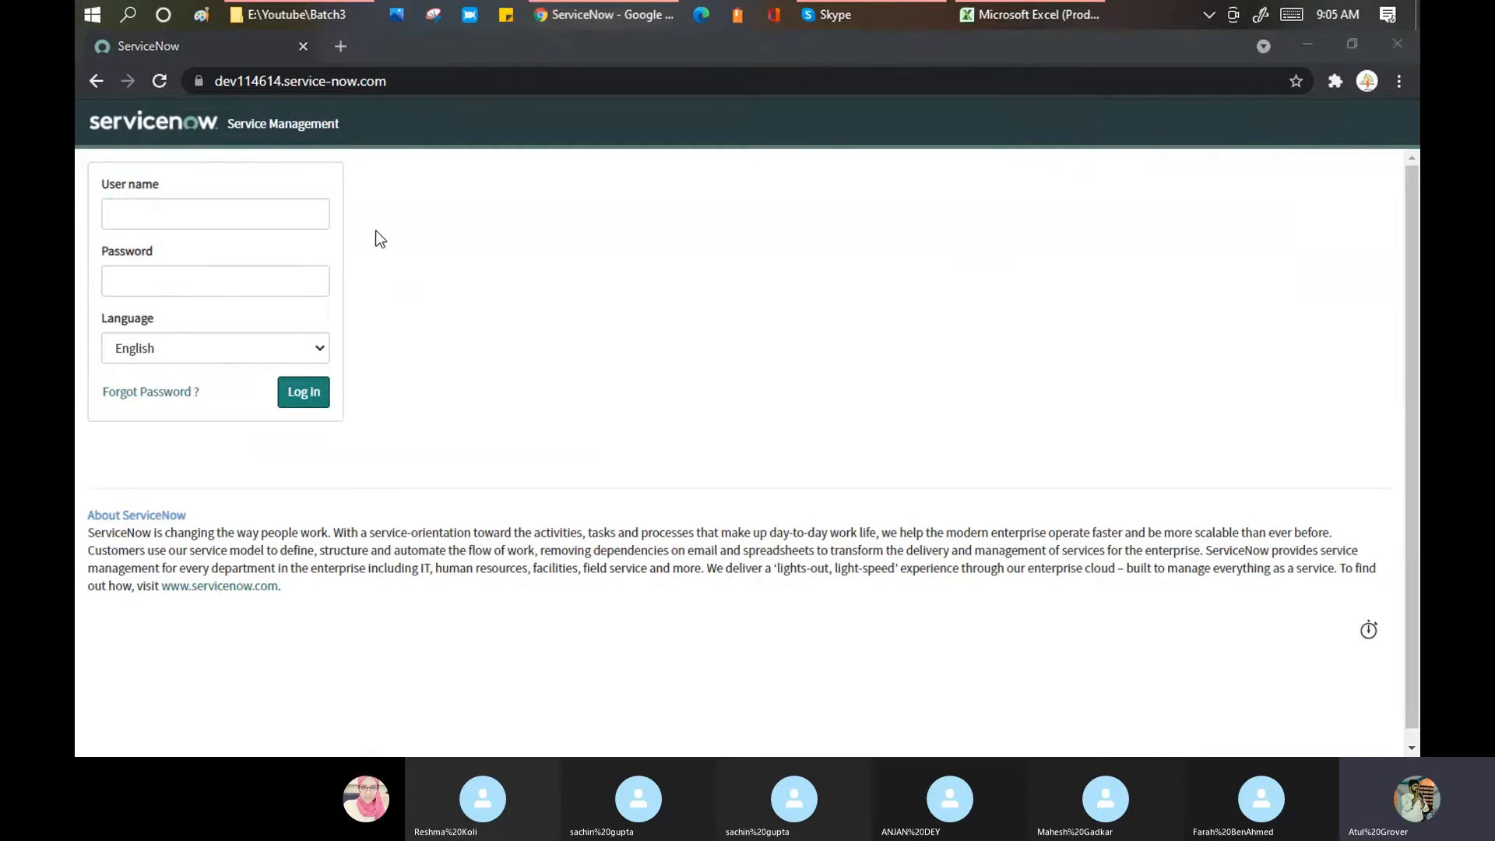
{"action": "left_click", "coordinate": [298, 215]}
{"action": "type", "text": "atul"}
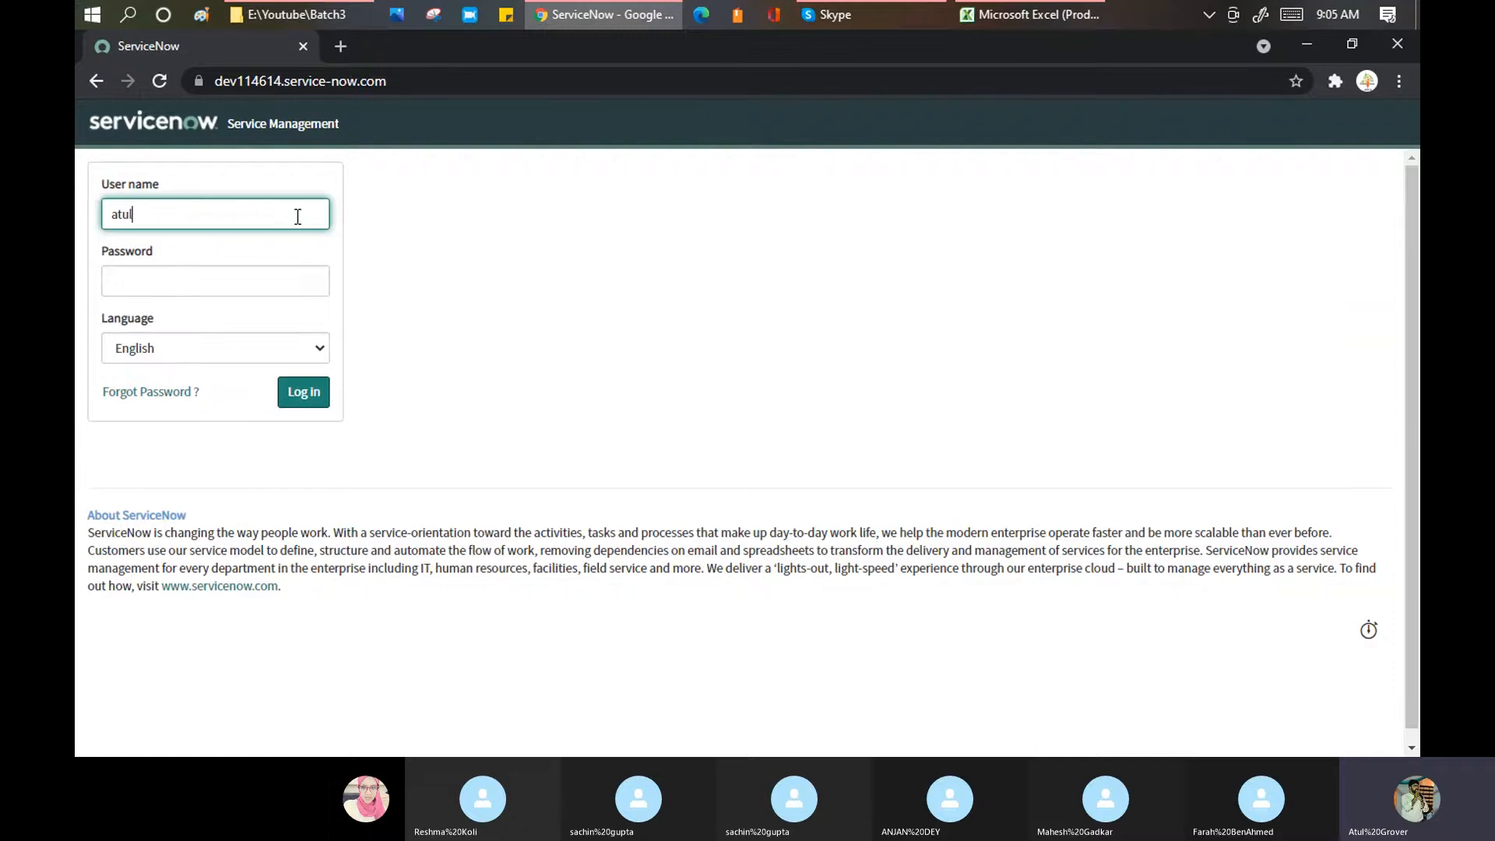
{"action": "key", "text": "Tab"}
{"action": "type", "text": "••••"}
{"action": "key", "text": "BackSpace"}
{"action": "key", "text": "BackSpace"}
{"action": "key", "text": "BackSpace"}
{"action": "key", "text": "BackSpace"}
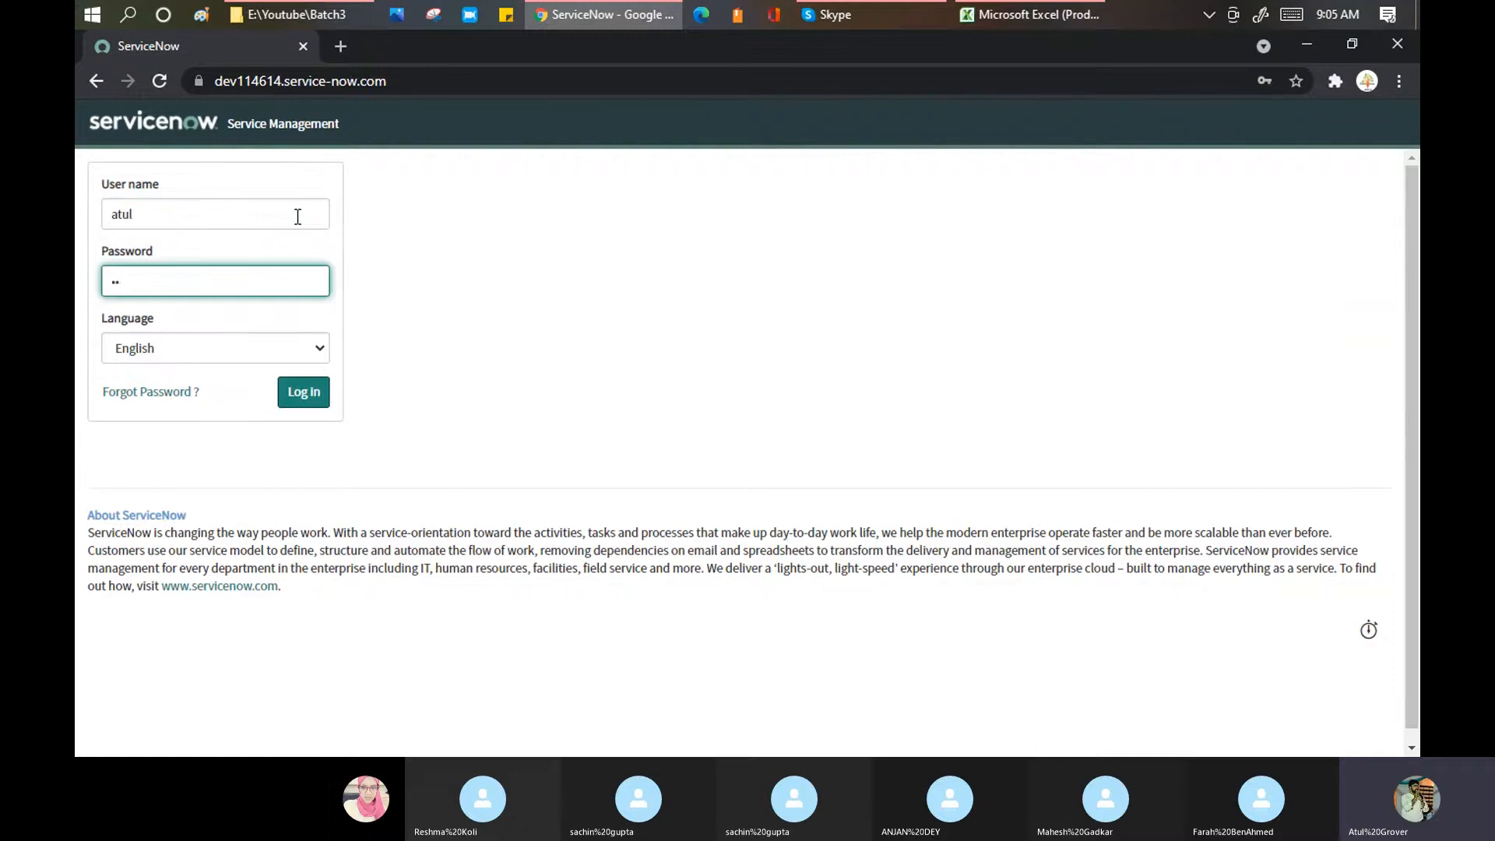
{"action": "type", "text": "•••••"}
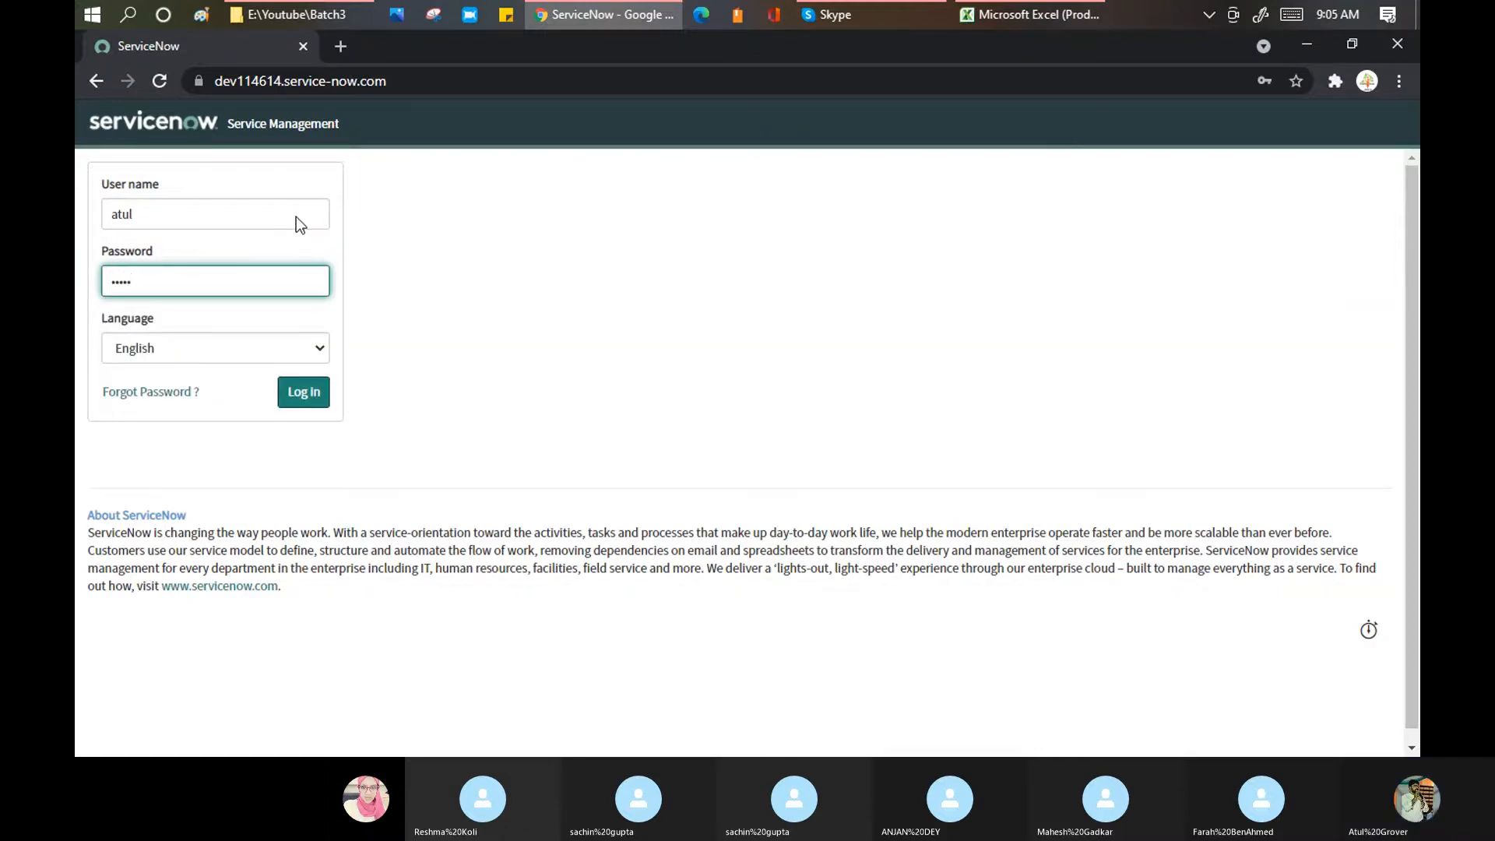
{"action": "key", "text": "Return"}
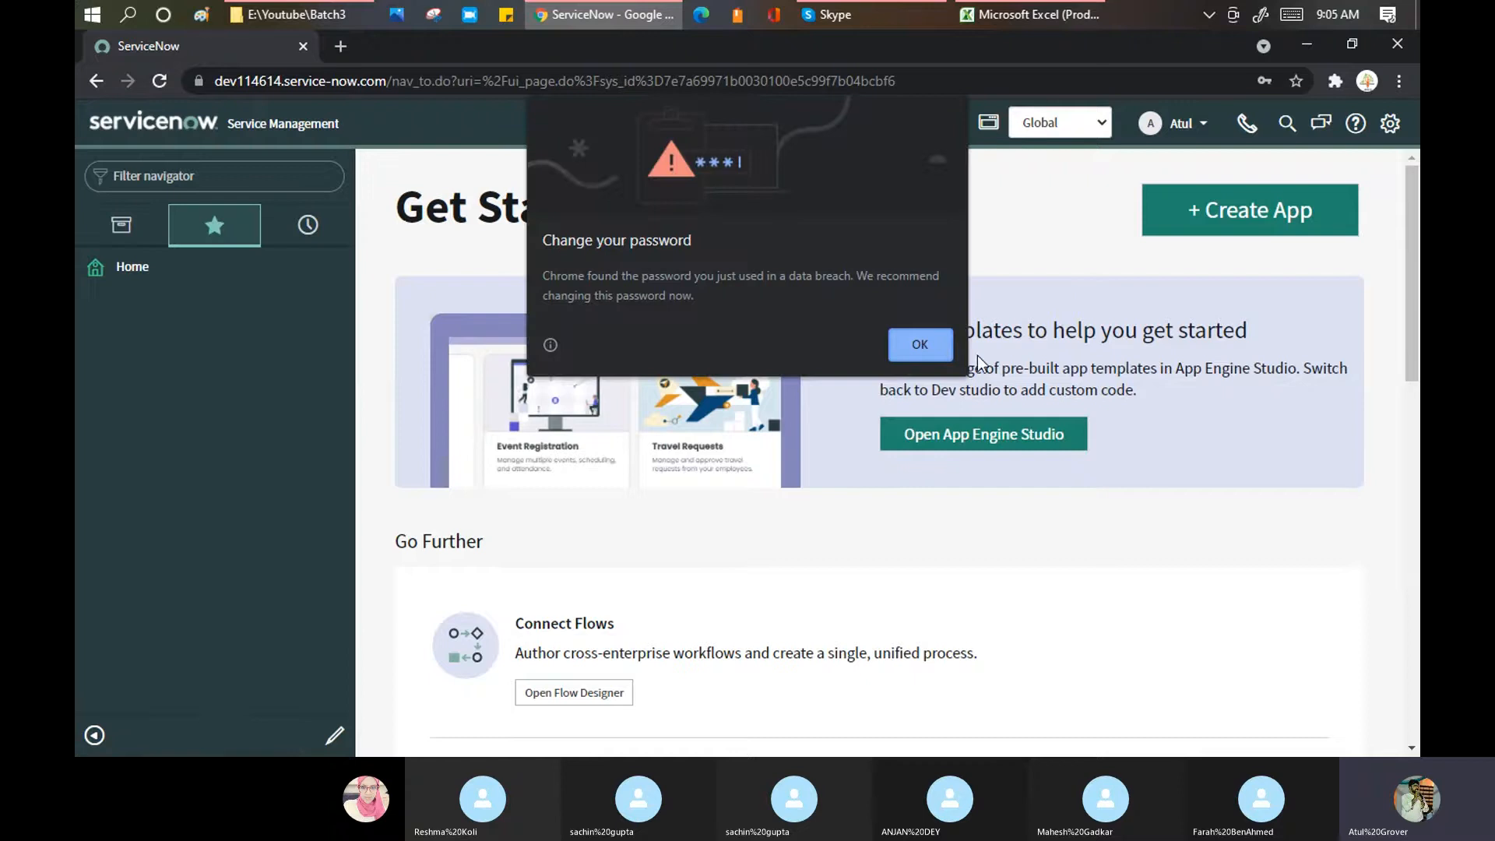
Step: Dismiss the password warning and open System UI > UI Policies using the 'UI pol' filter
{"action": "left_click", "coordinate": [914, 347]}
{"action": "left_click", "coordinate": [214, 167]}
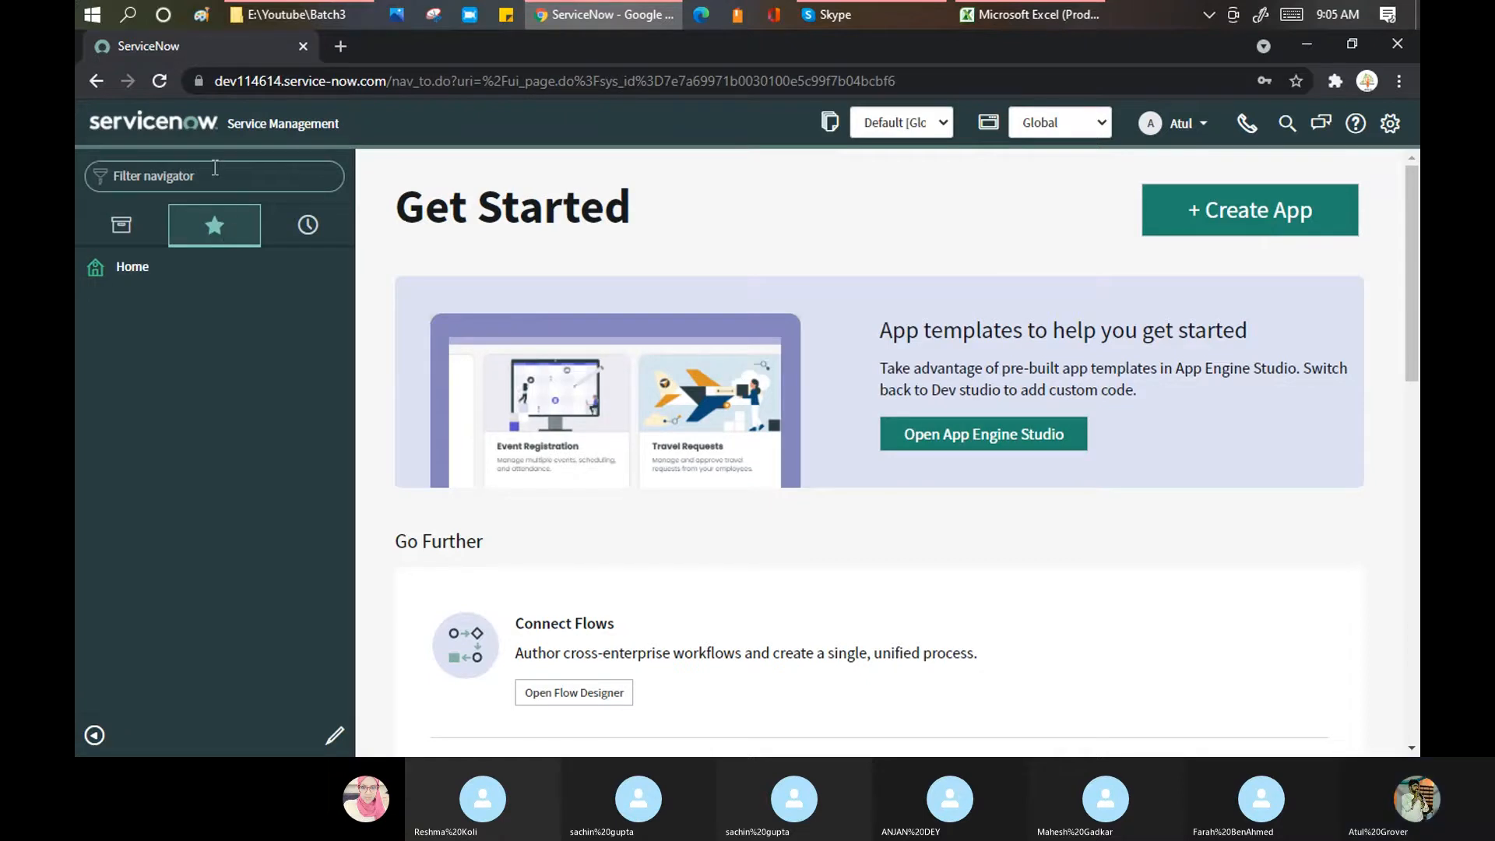
{"action": "type", "text": "UI pl"}
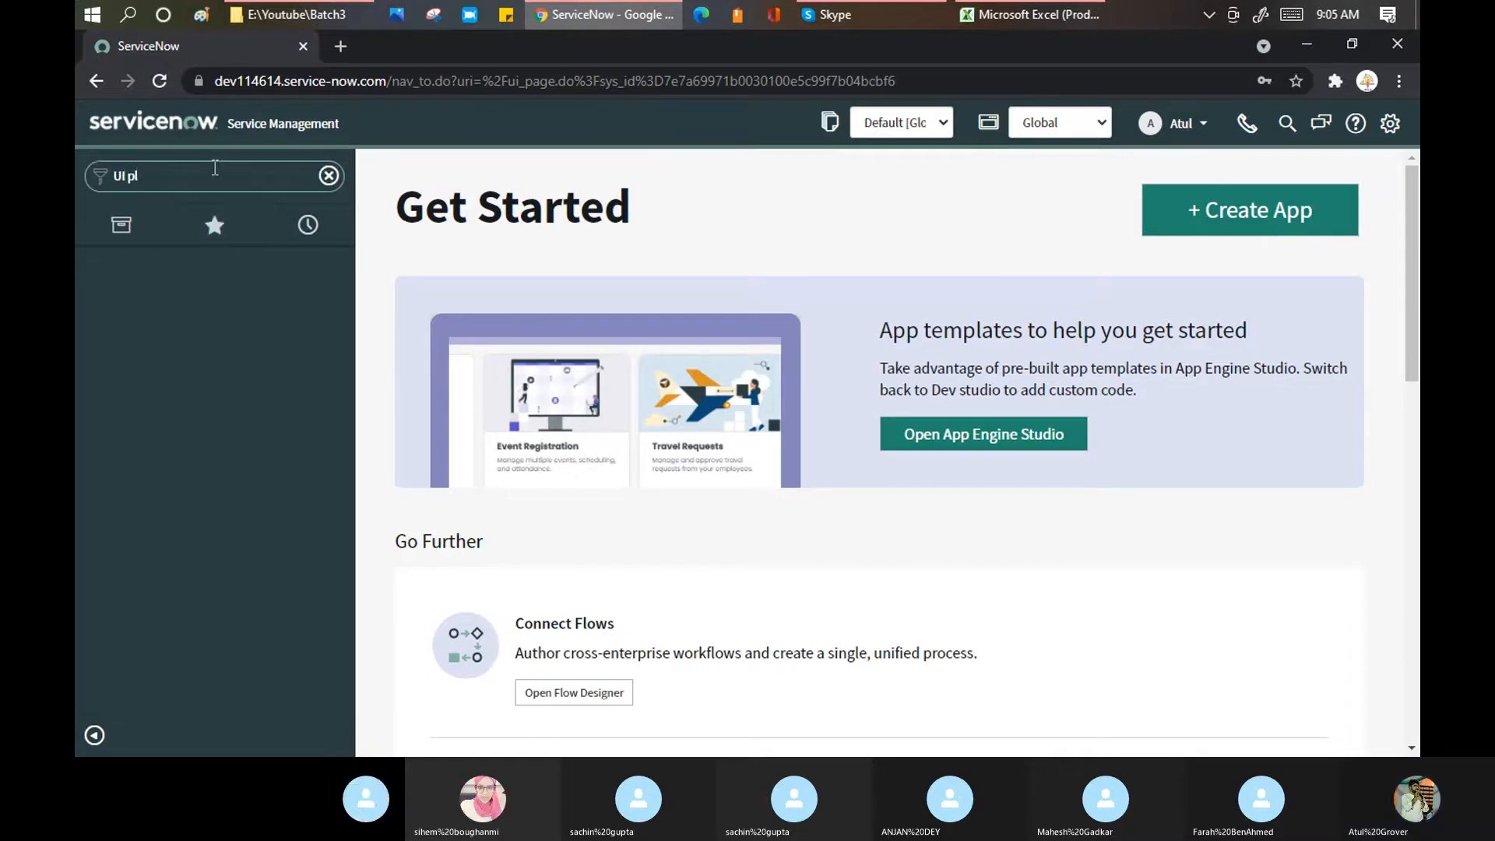
{"action": "key", "text": "BackSpace"}
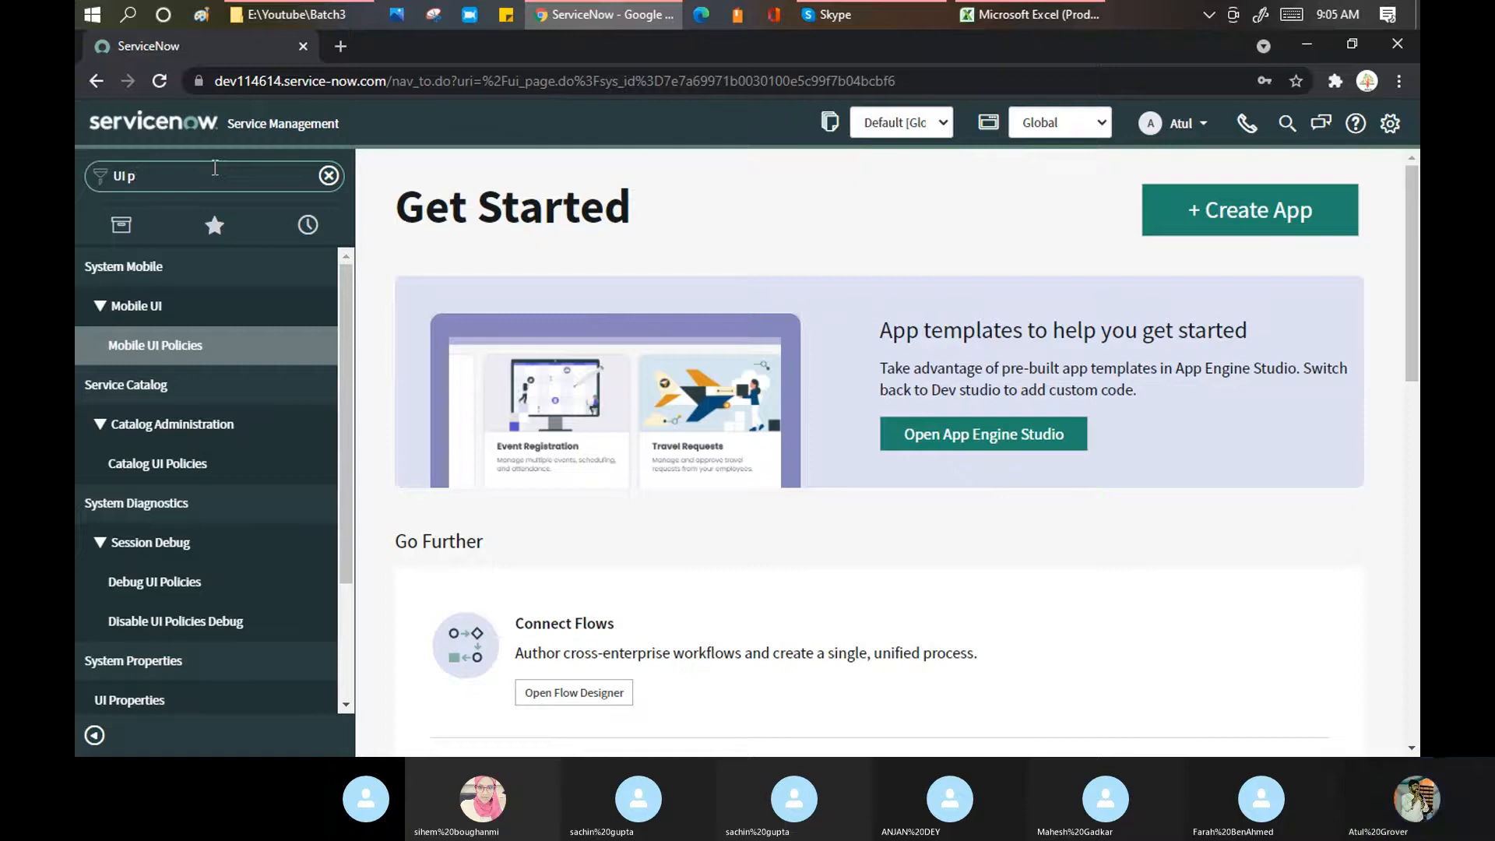
{"action": "type", "text": "ol"}
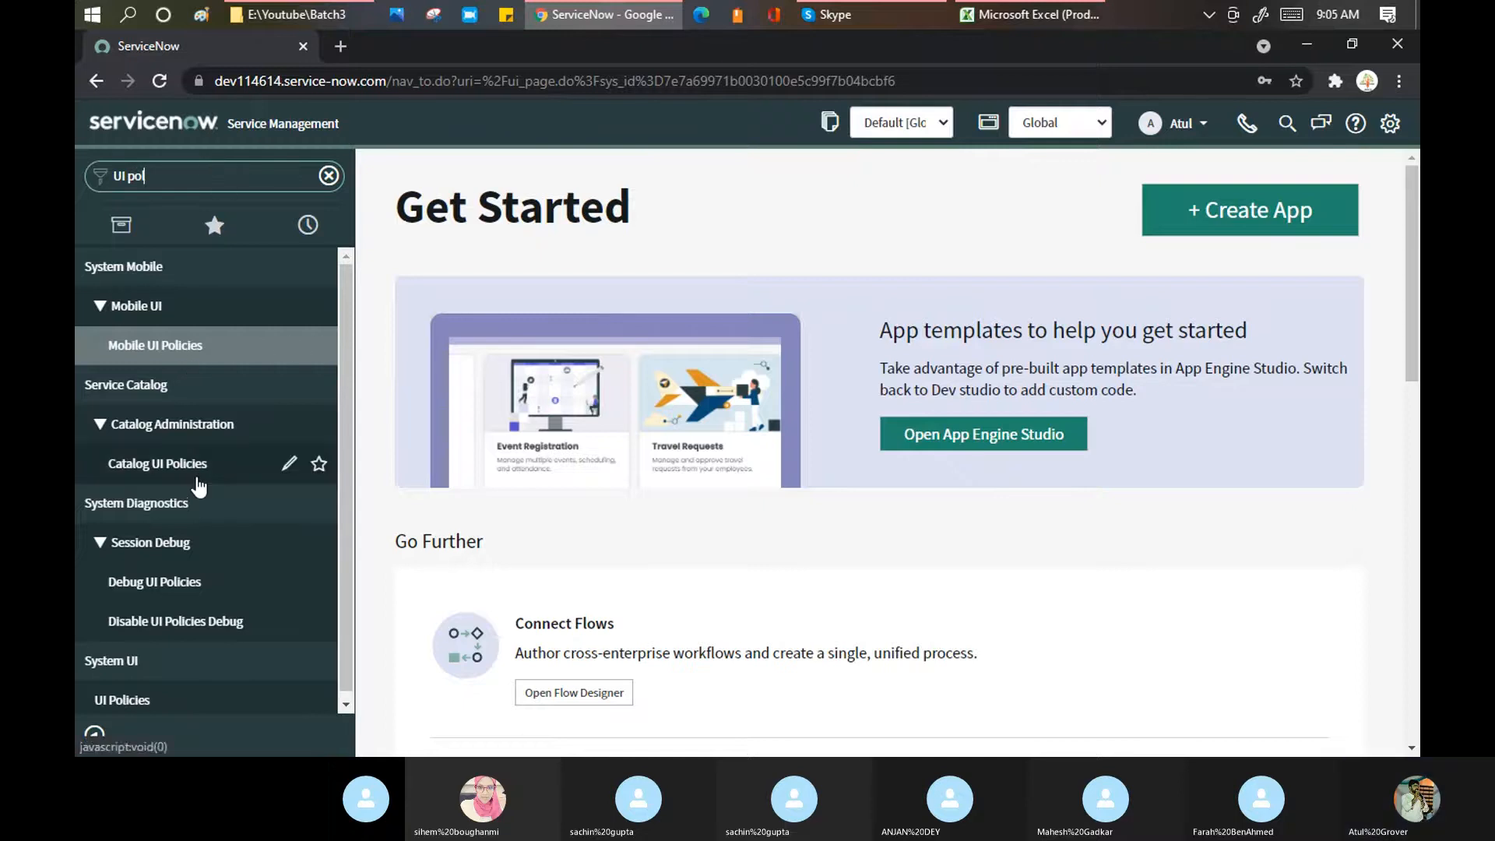
{"action": "left_click", "coordinate": [138, 691]}
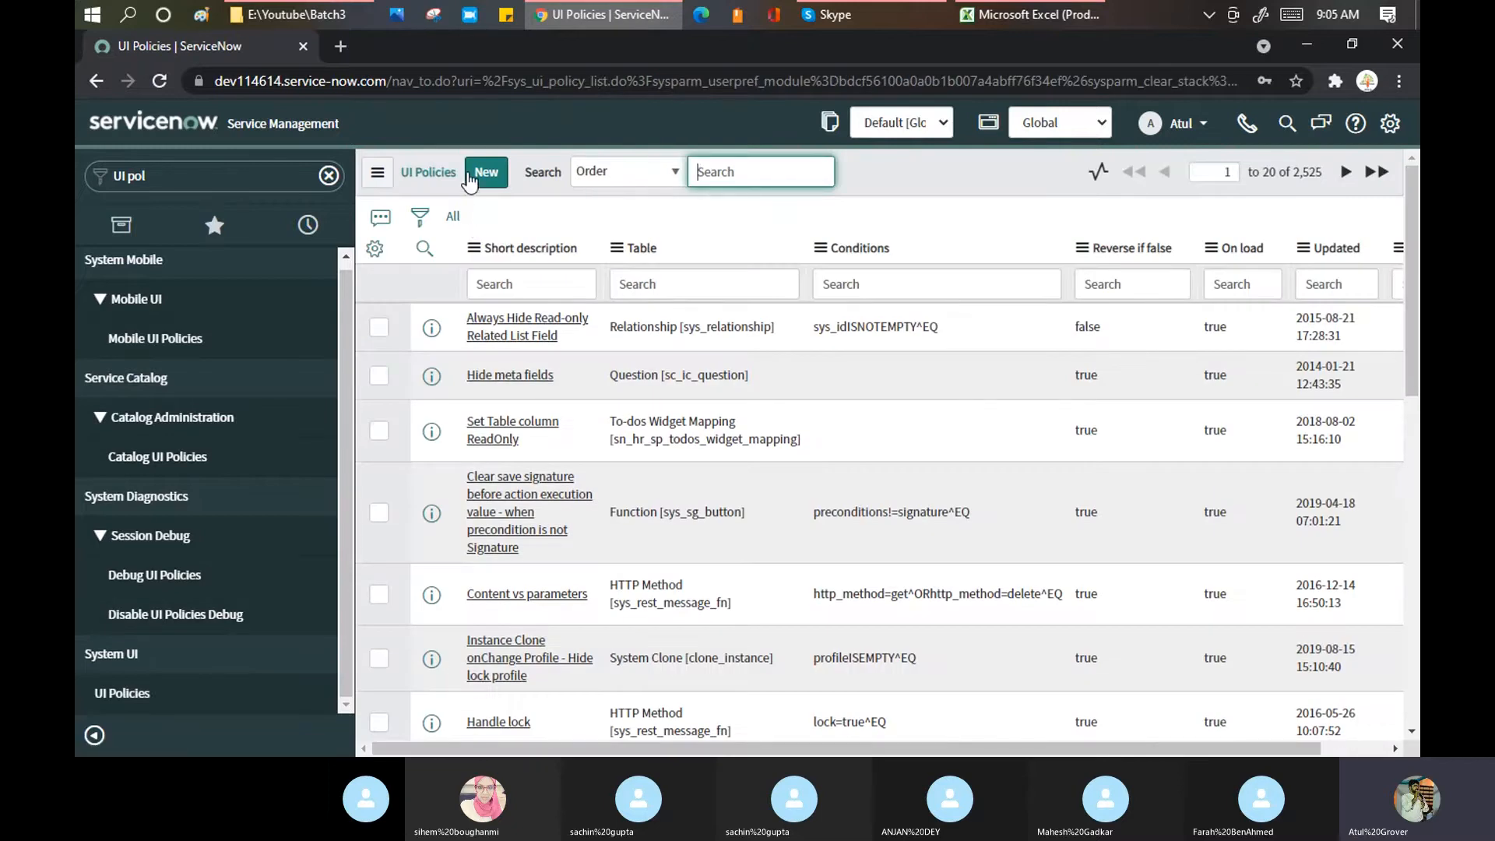
{"action": "left_click", "coordinate": [470, 174]}
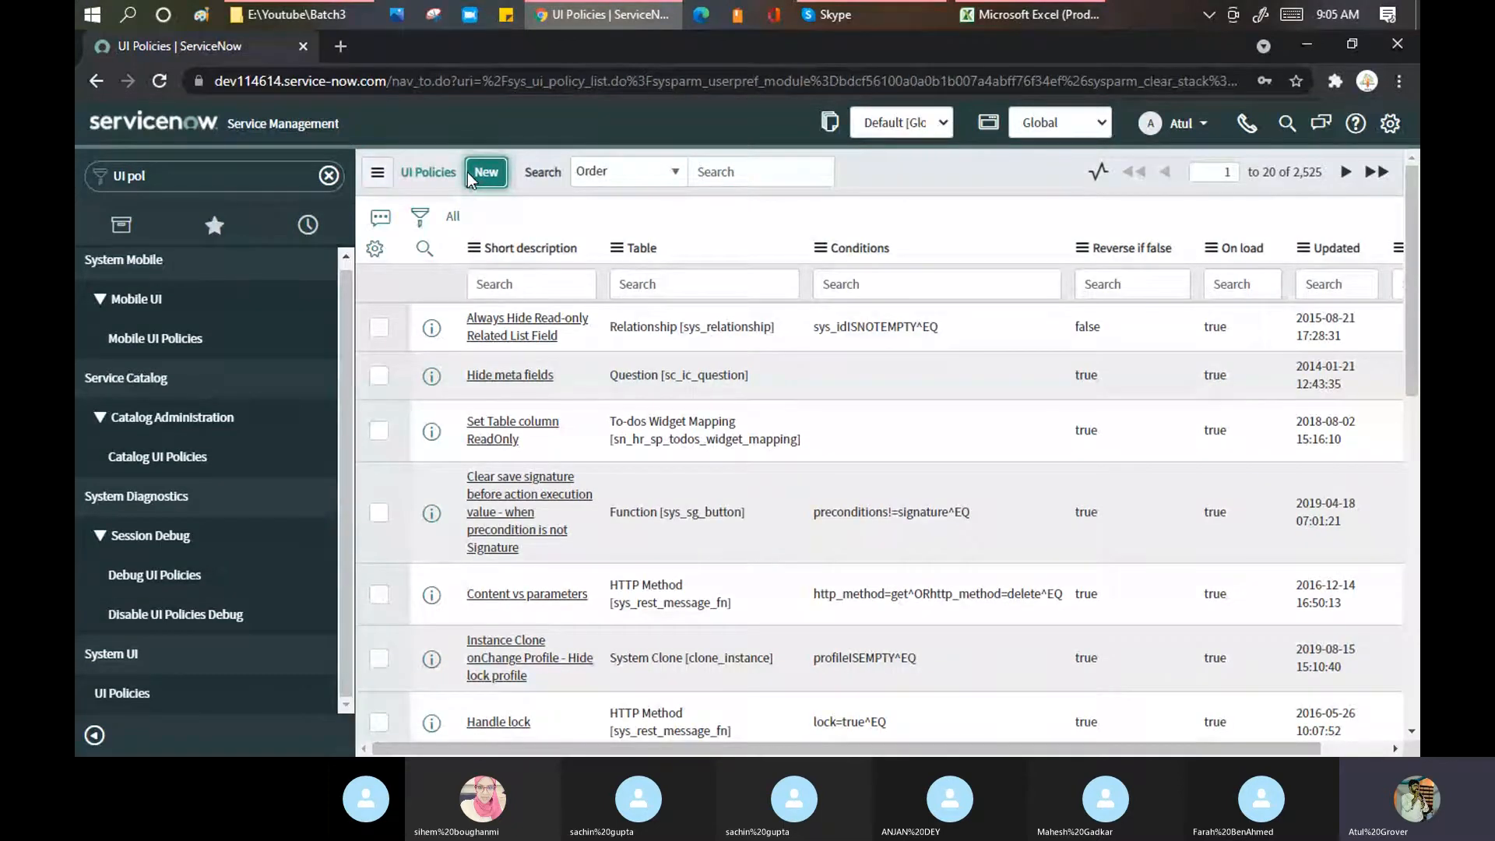
Step: Try waking the dev8 instance by signing in from a new tab, then return to the UI Policy form
{"action": "left_click", "coordinate": [339, 49]}
{"action": "type", "text": "dev86271.service-now.com"}
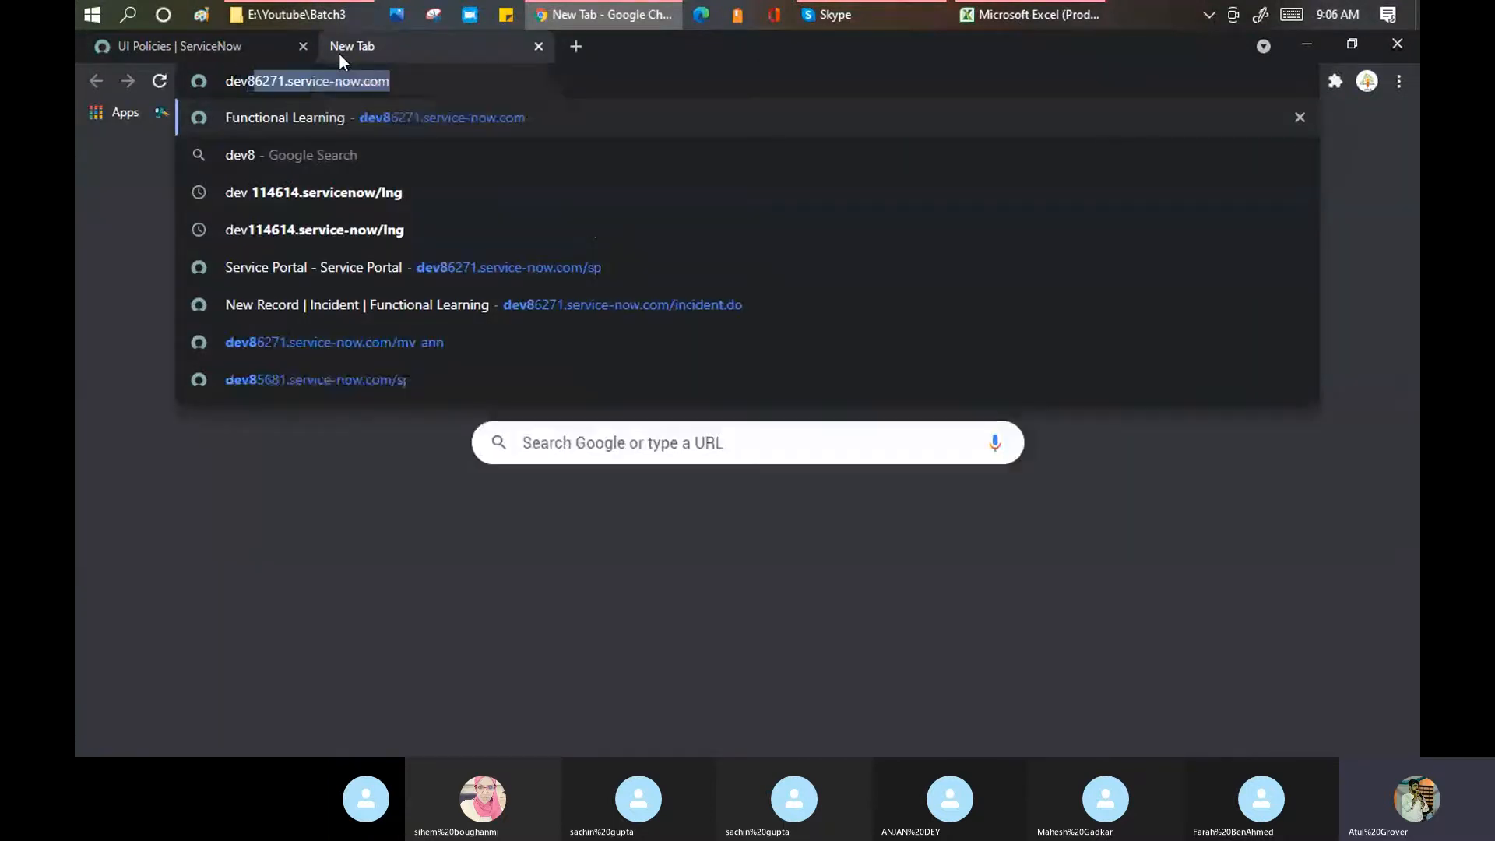
{"action": "key", "text": "Return"}
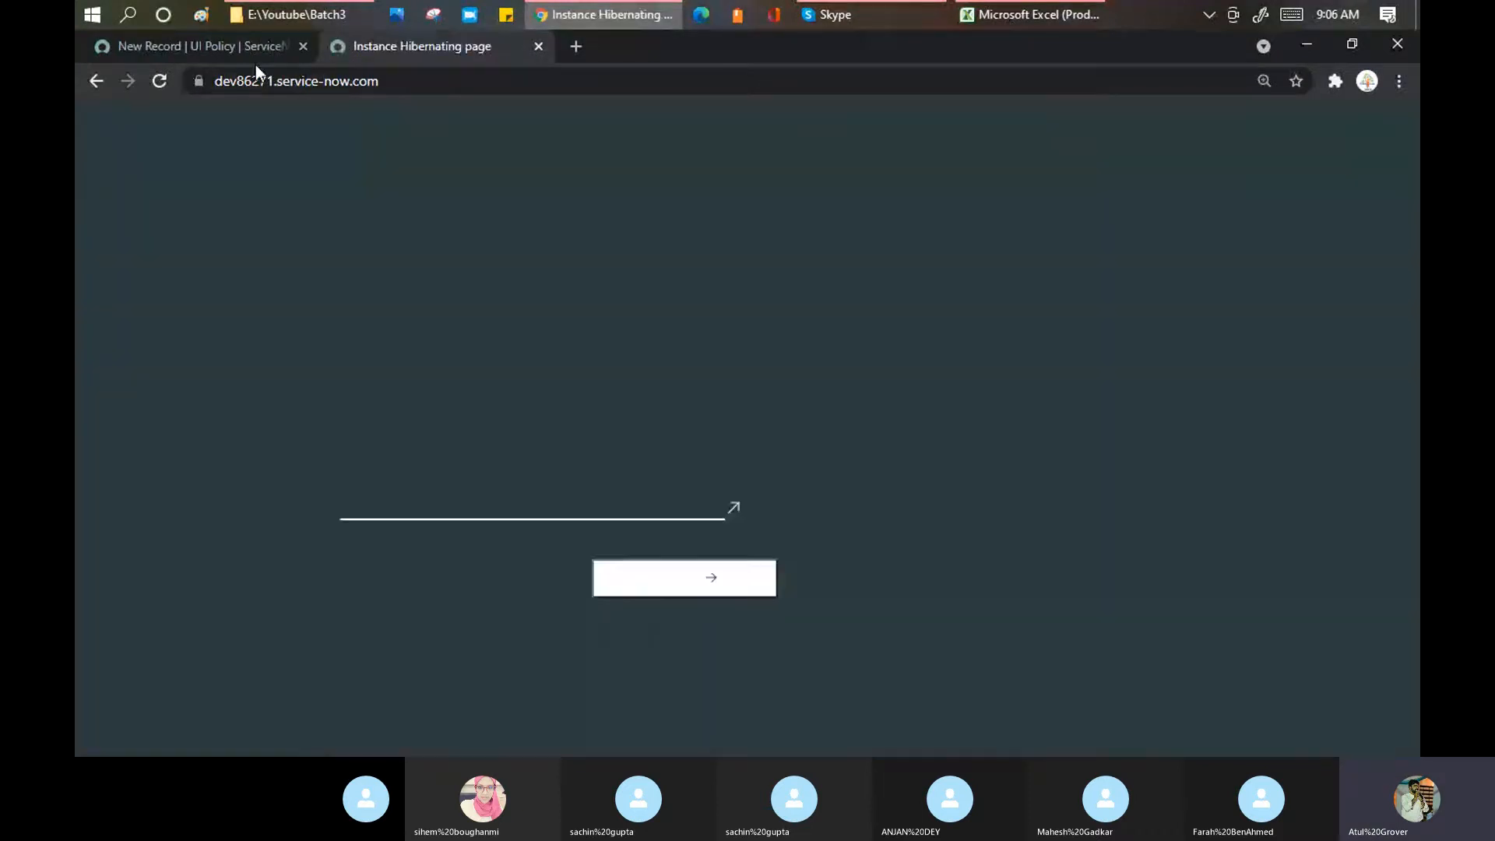
{"action": "scroll", "coordinate": [706, 436], "scroll_direction": "down", "scroll_amount": 3}
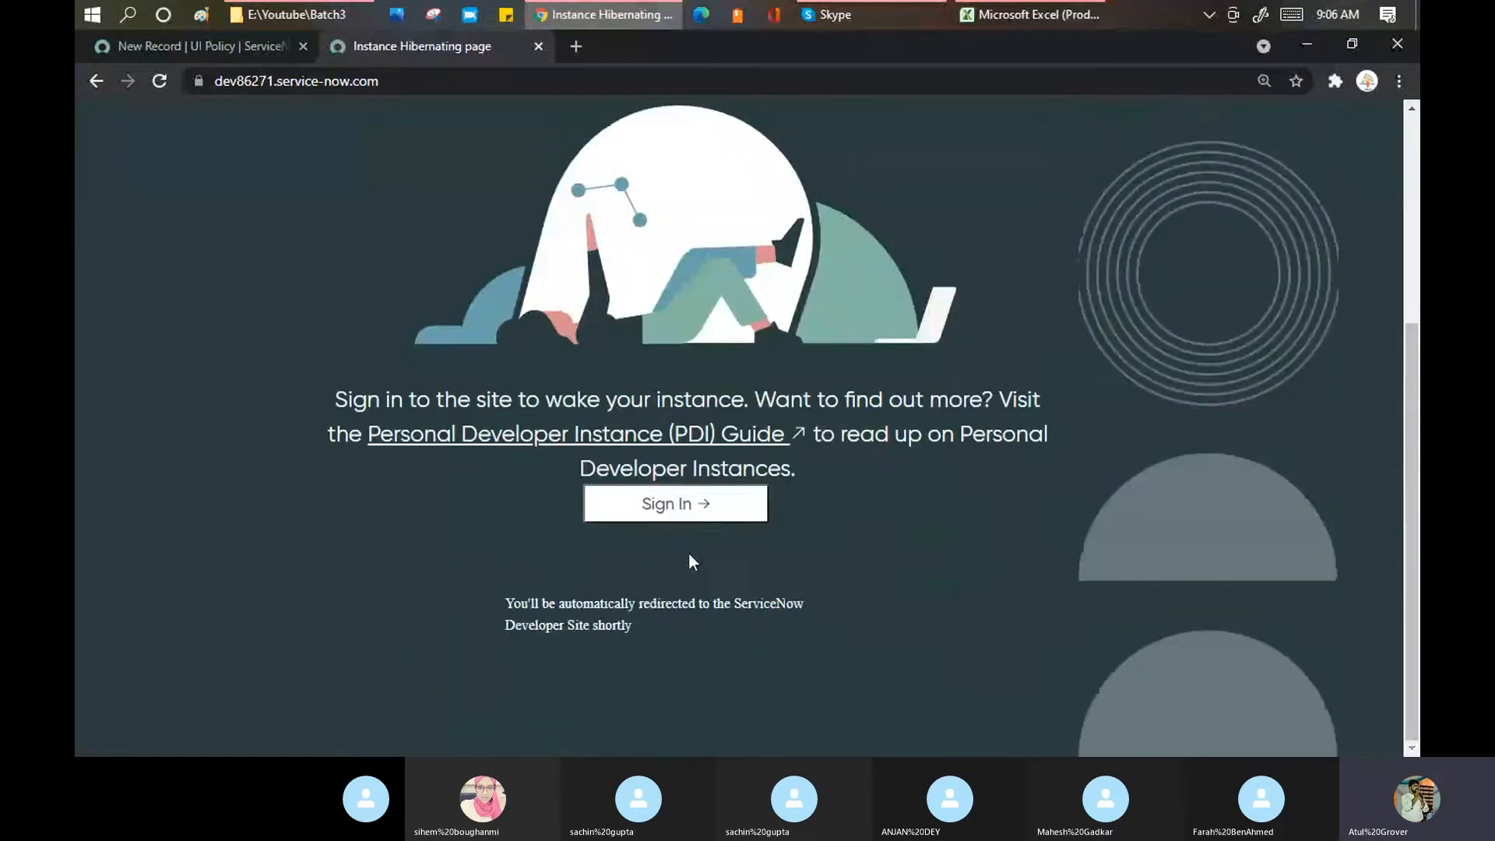
{"action": "left_click", "coordinate": [676, 506]}
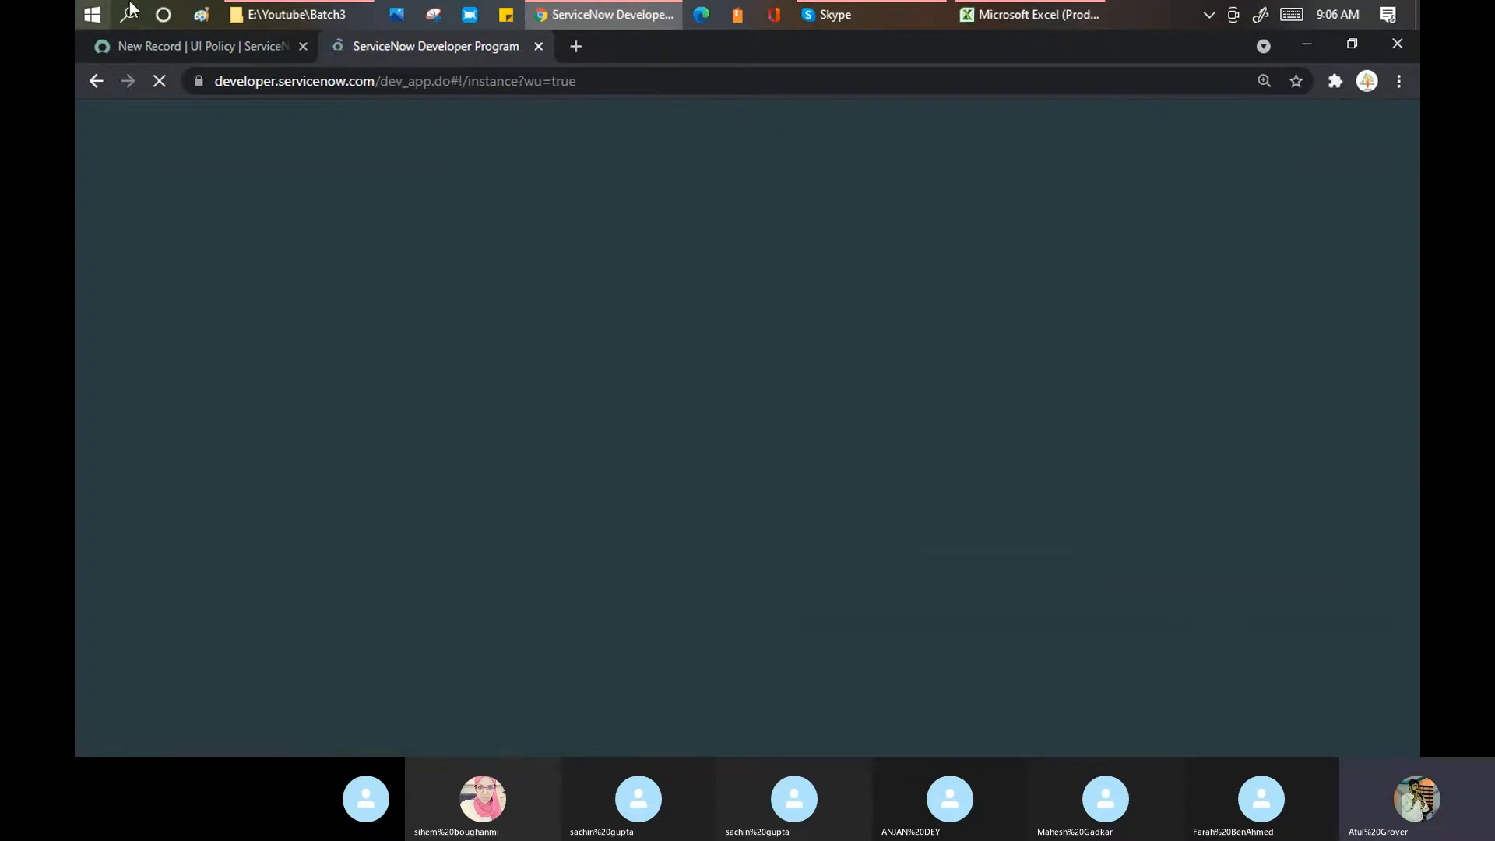
{"action": "left_click", "coordinate": [190, 46]}
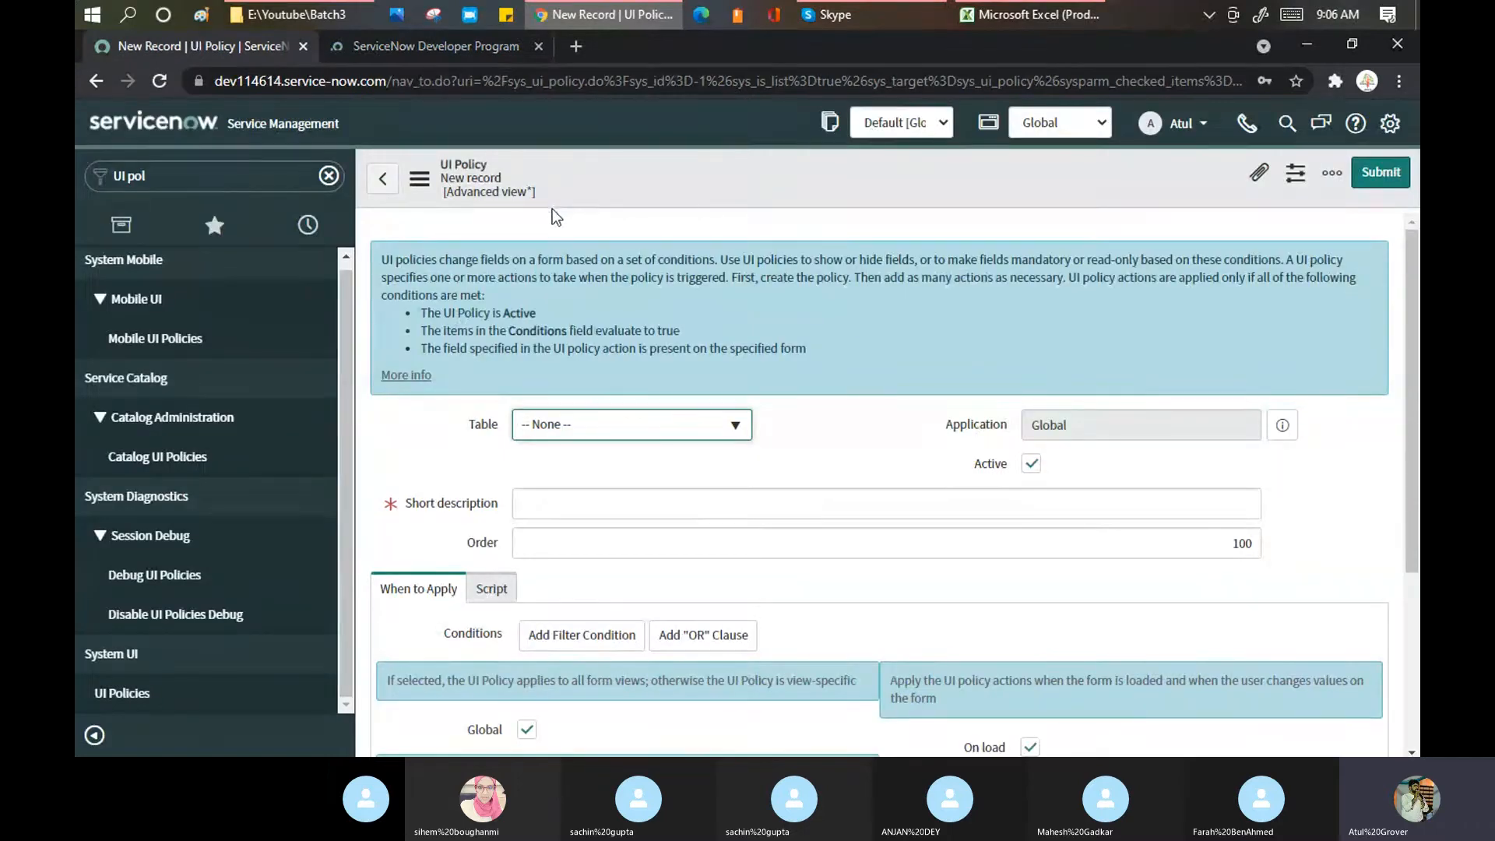
Step: Set the new UI policy's Table to Incident [incident]
{"action": "scroll", "coordinate": [654, 294], "scroll_direction": "down", "scroll_amount": 3}
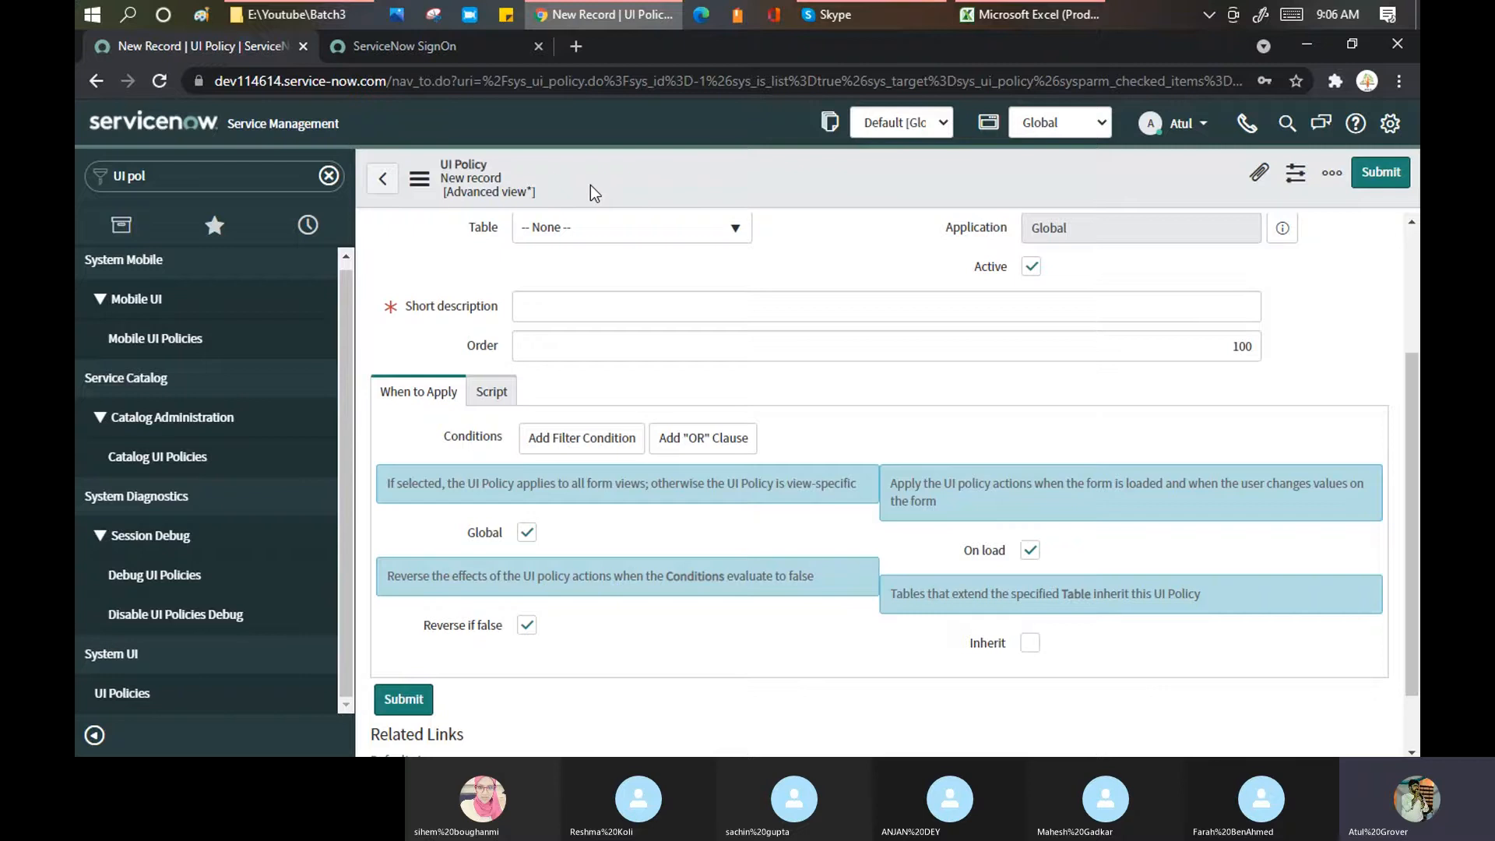
{"action": "left_click", "coordinate": [597, 227]}
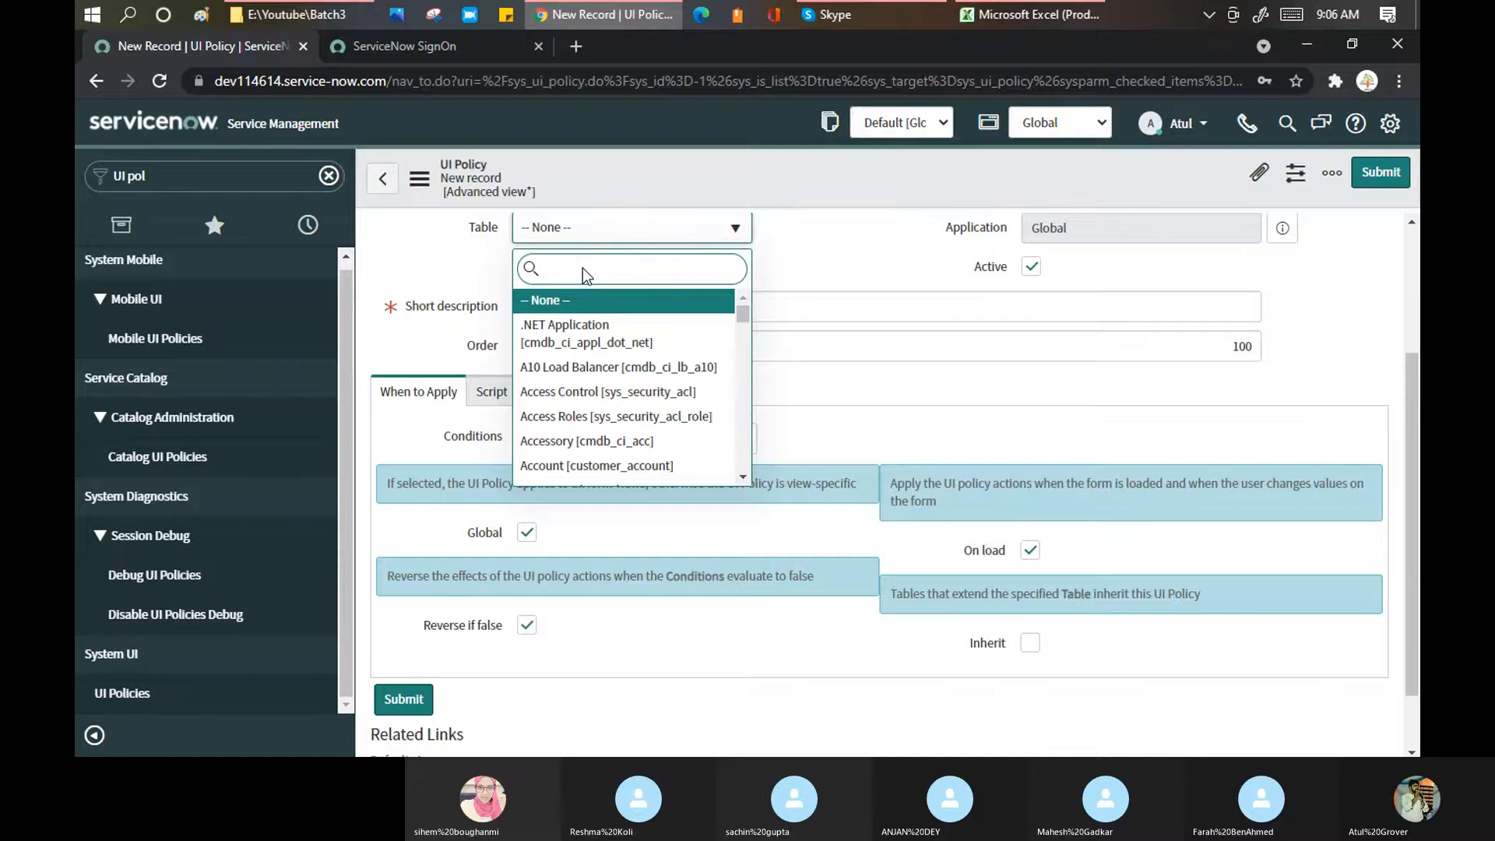
{"action": "type", "text": "incident"}
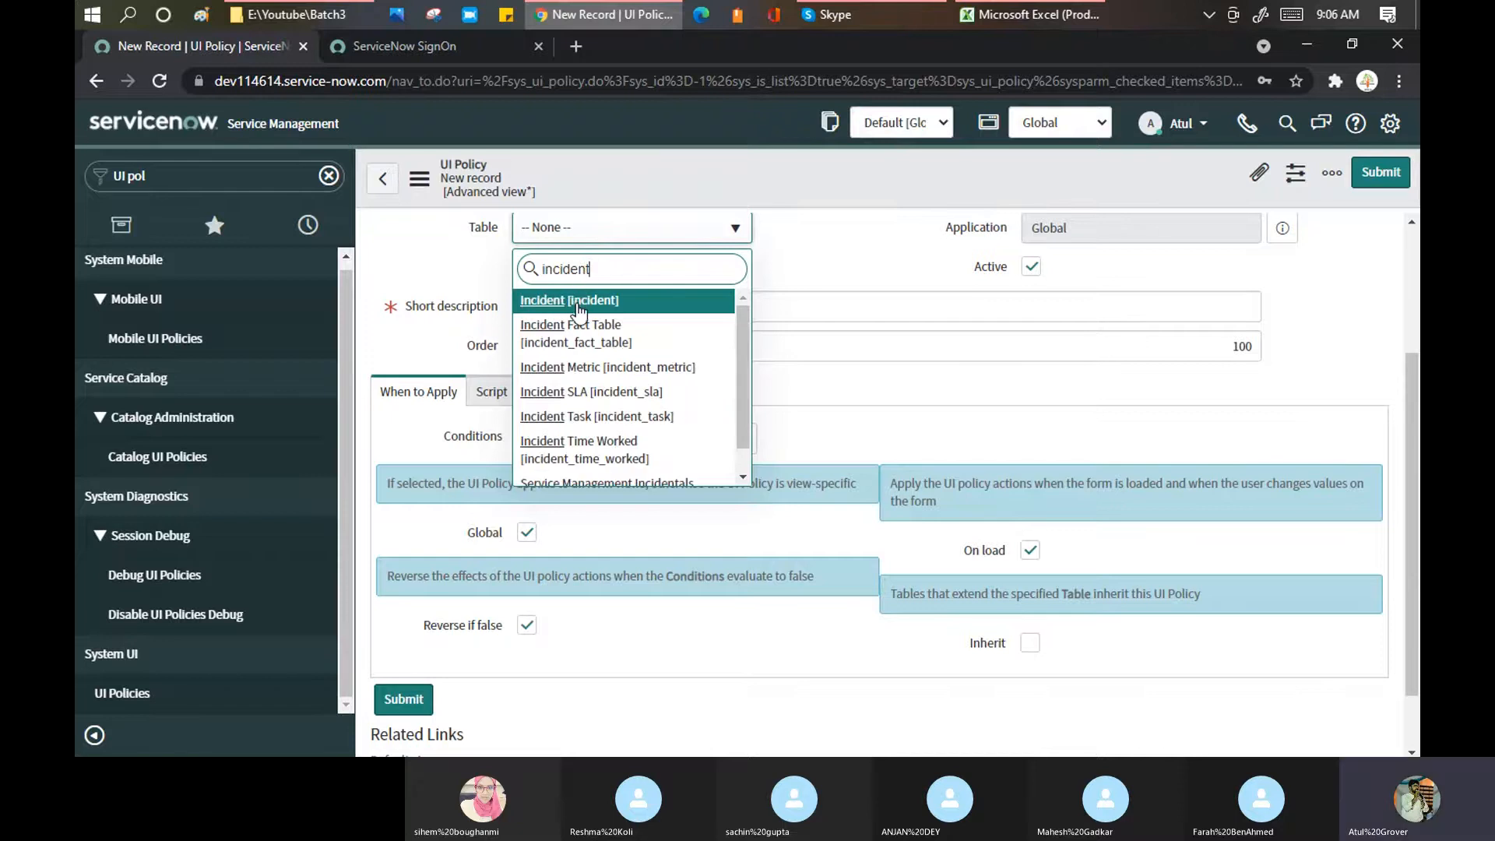
{"action": "left_click", "coordinate": [578, 305]}
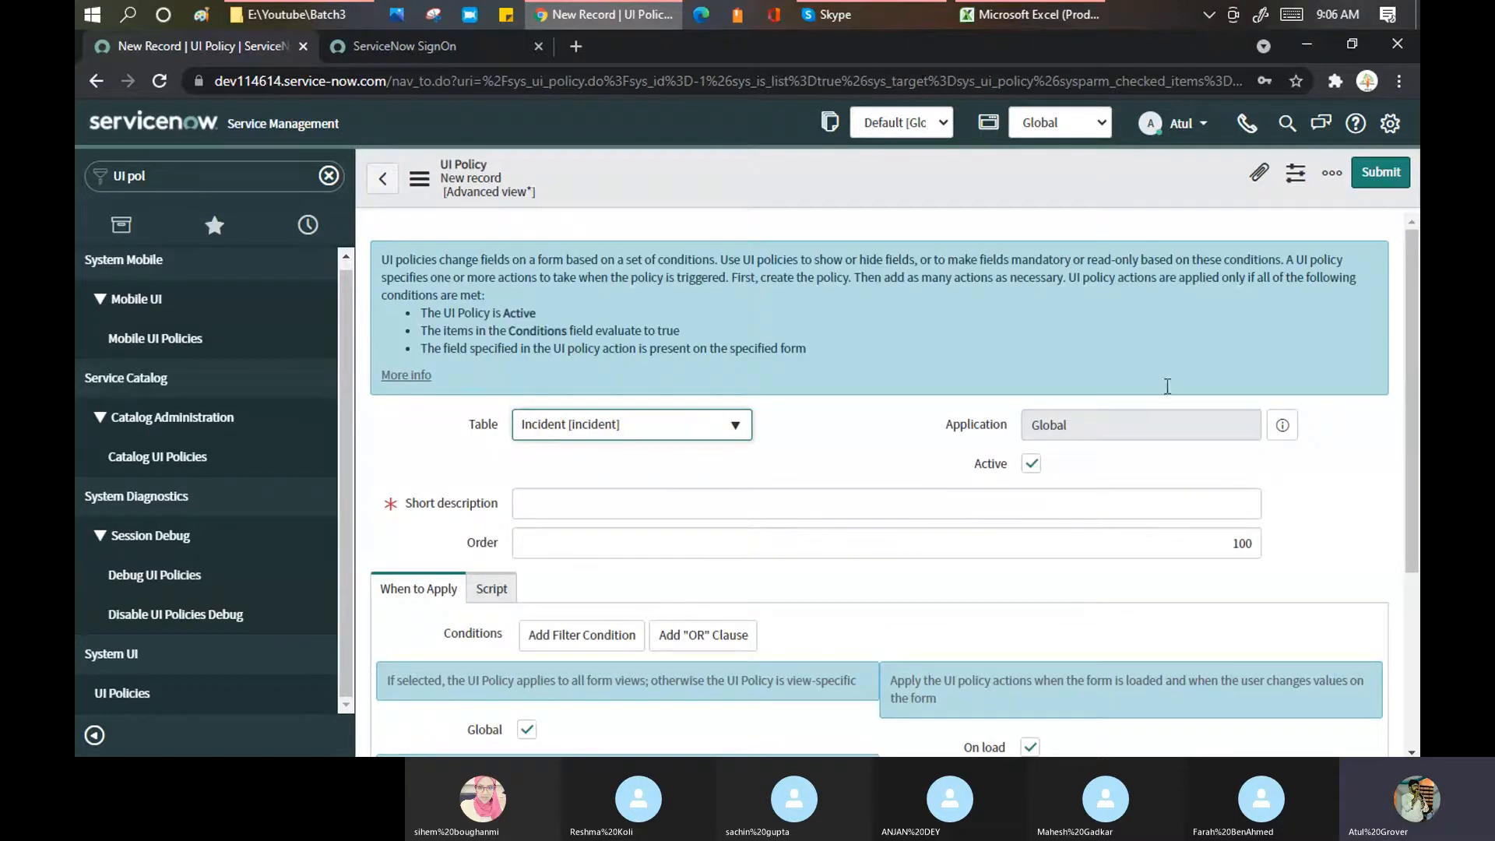
Step: Enter 'Functional test' as the policy's short description
{"action": "scroll", "coordinate": [883, 442], "scroll_direction": "down", "scroll_amount": 3}
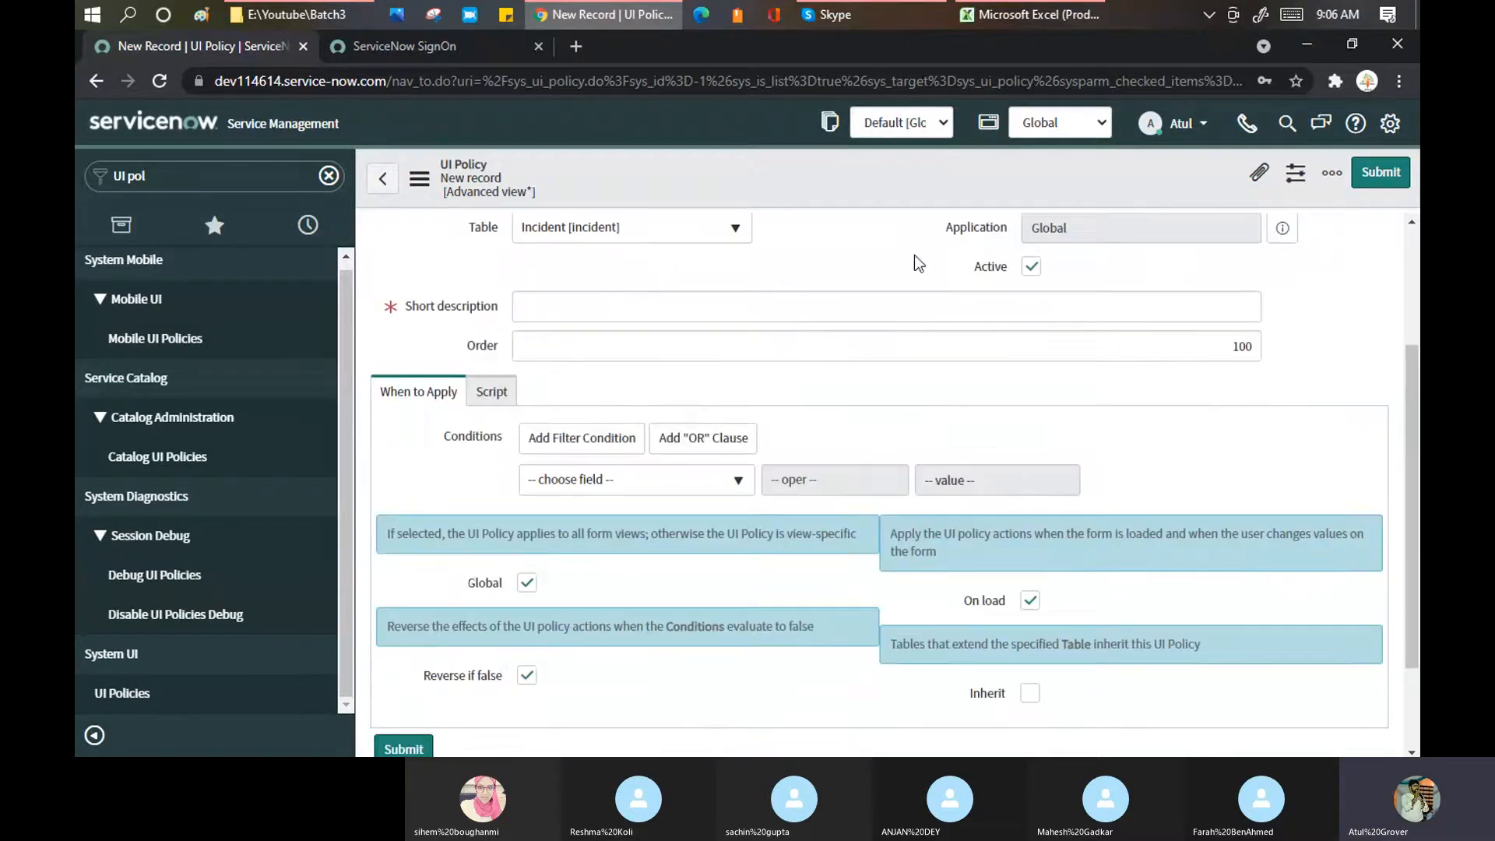
{"action": "left_click", "coordinate": [664, 315]}
{"action": "type", "text": "F"}
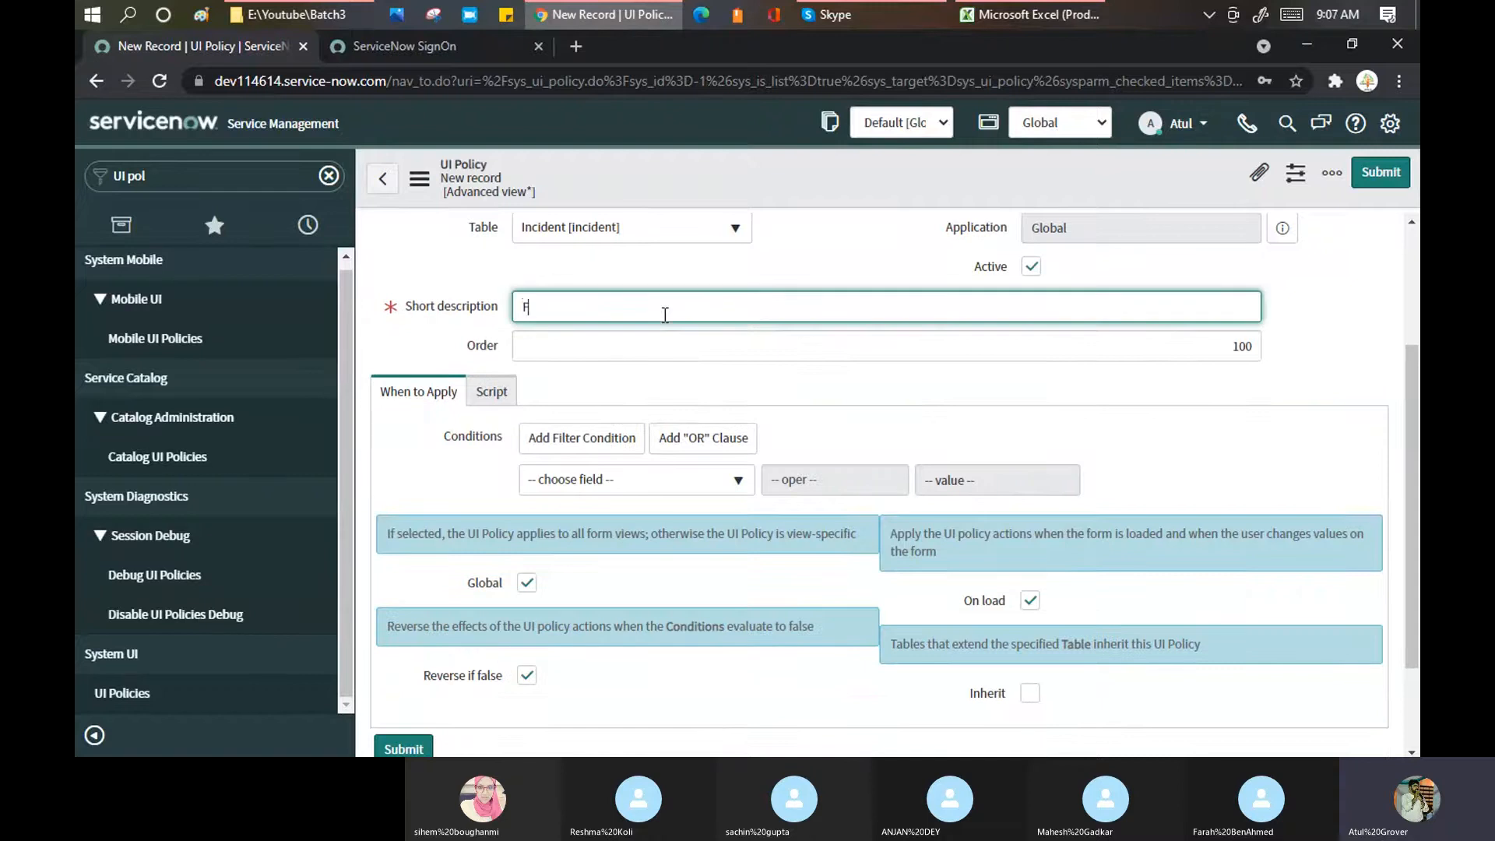
{"action": "type", "text": "unctioanl test"}
{"action": "key", "text": "BackSpace"}
{"action": "key", "text": "BackSpace"}
{"action": "key", "text": "BackSpace"}
{"action": "key", "text": "BackSpace"}
{"action": "key", "text": "BackSpace"}
{"action": "key", "text": "BackSpace"}
{"action": "key", "text": "BackSpace"}
{"action": "key", "text": "BackSpace"}
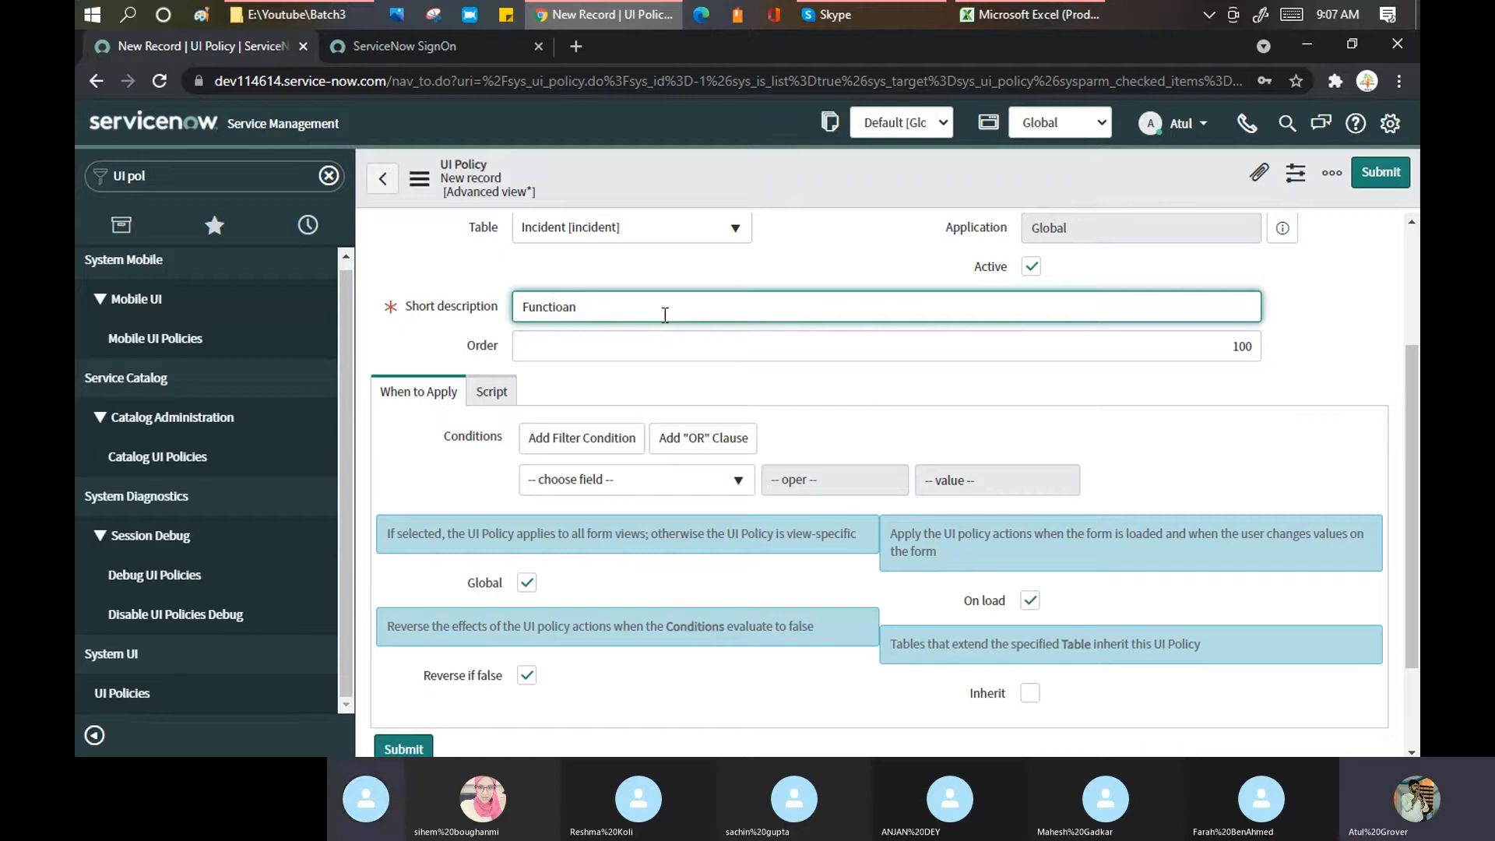
{"action": "type", "text": "nal test"}
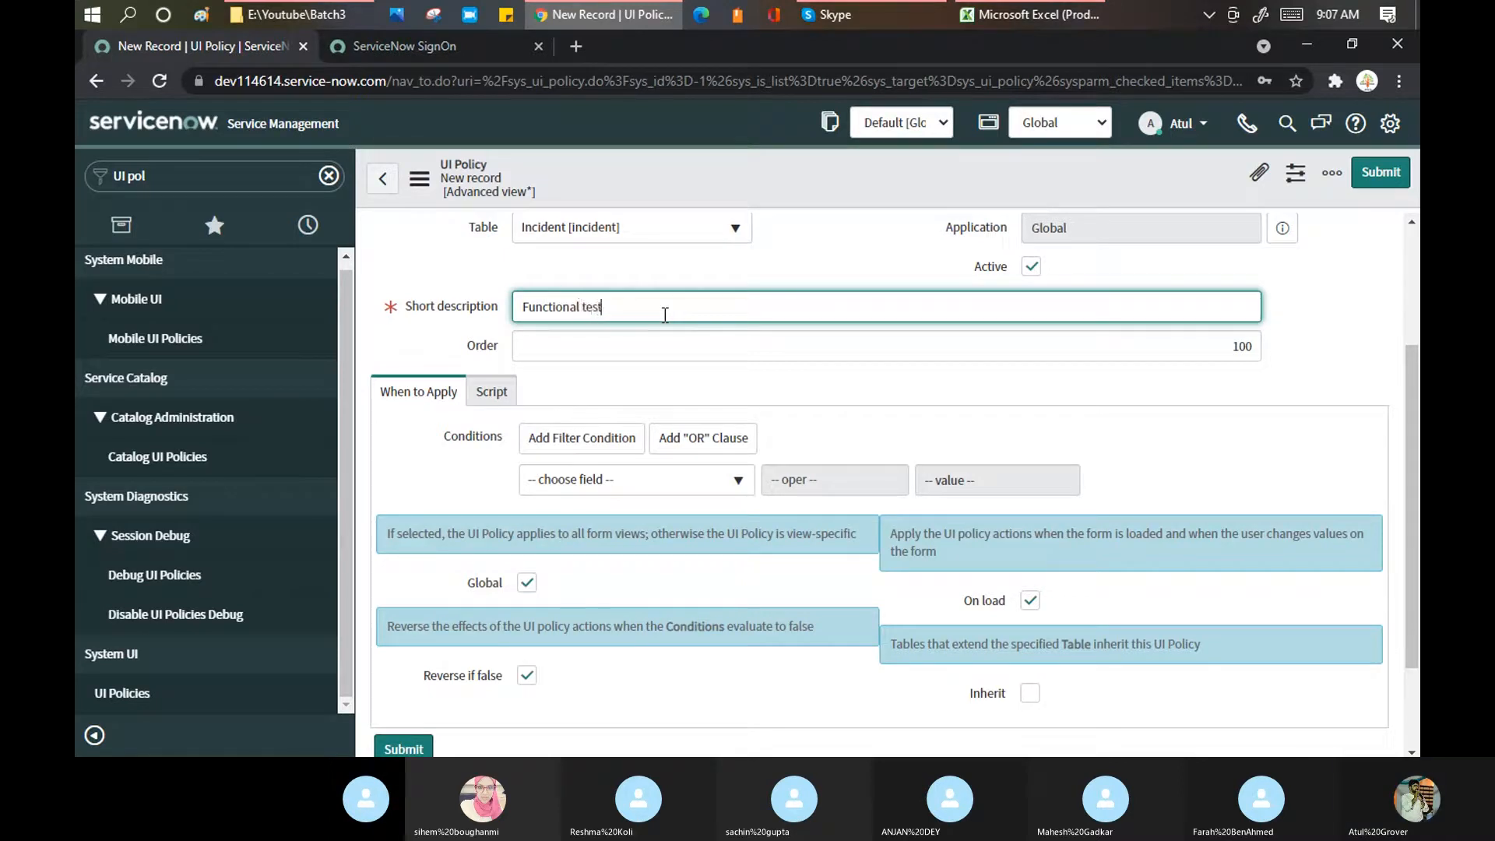
{"action": "key", "text": "Tab"}
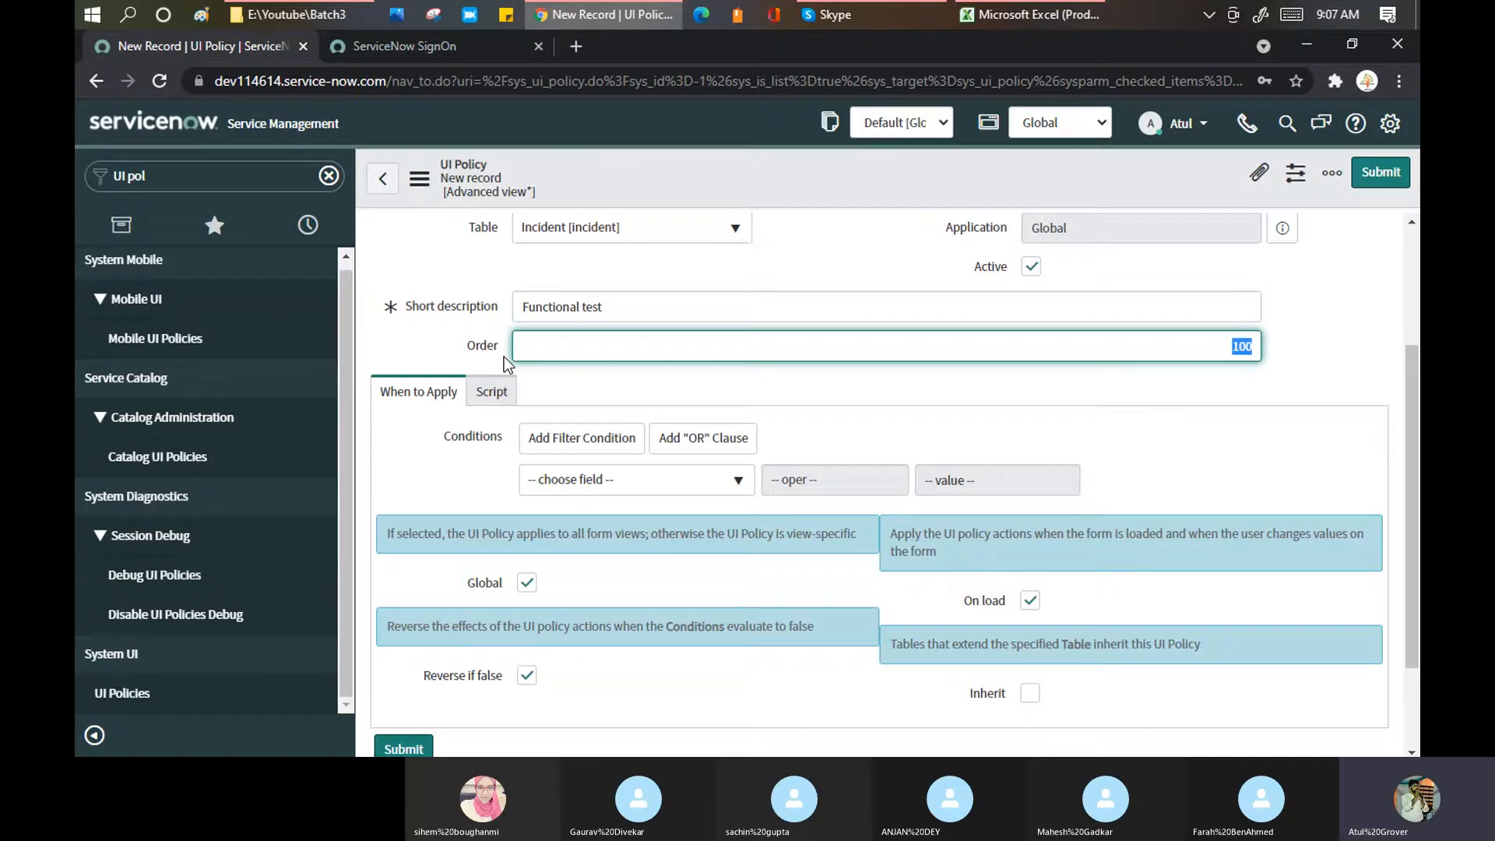
Step: Confirm the 'Functional test' short description and leave Order at 100
{"action": "left_click_drag", "start_coordinate": [500, 345], "coordinate": [464, 344]}
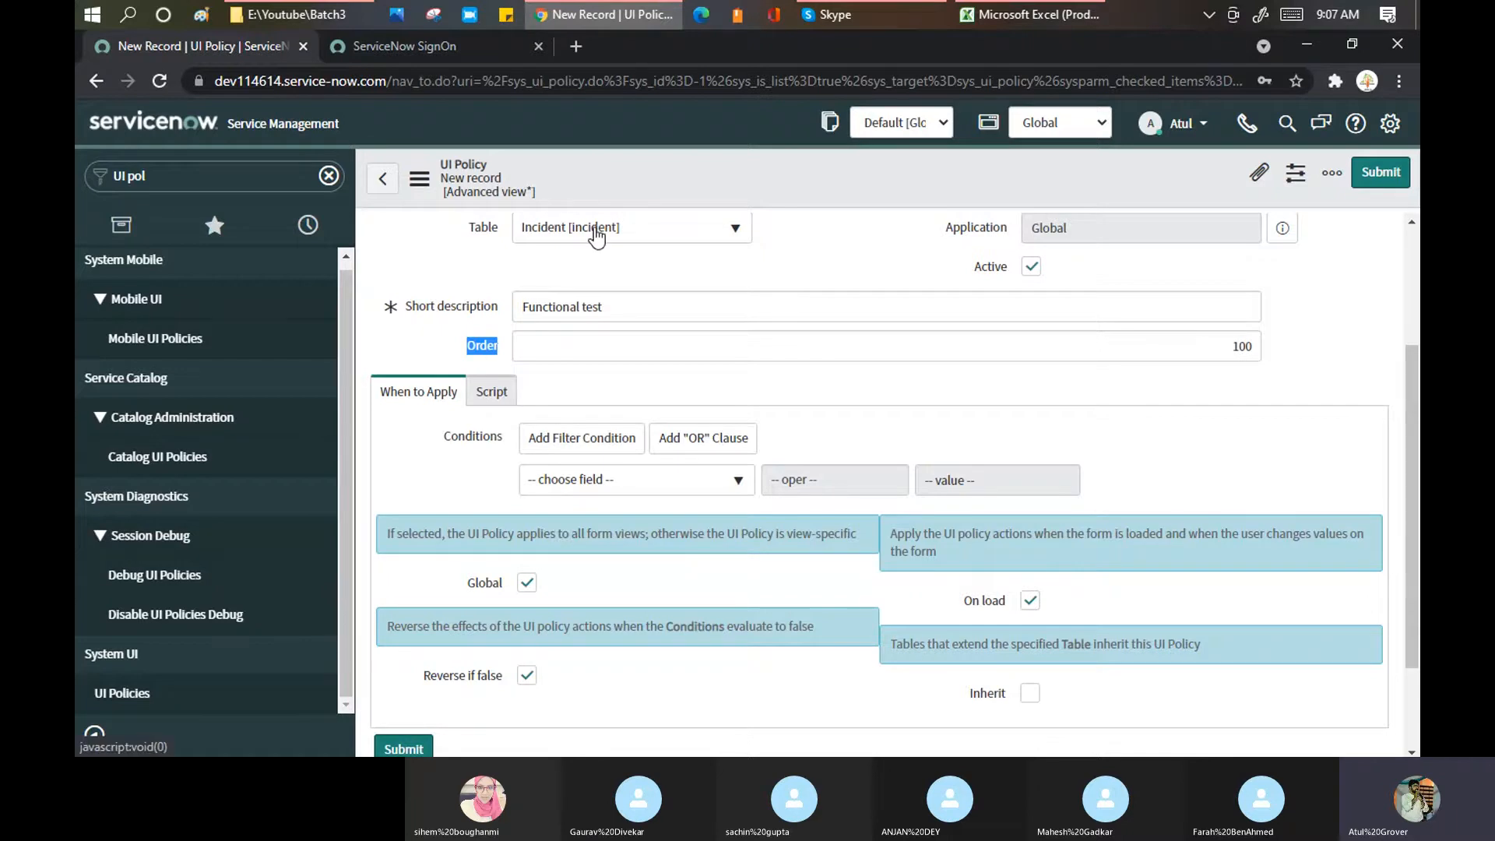
{"action": "double_click", "coordinate": [1244, 347]}
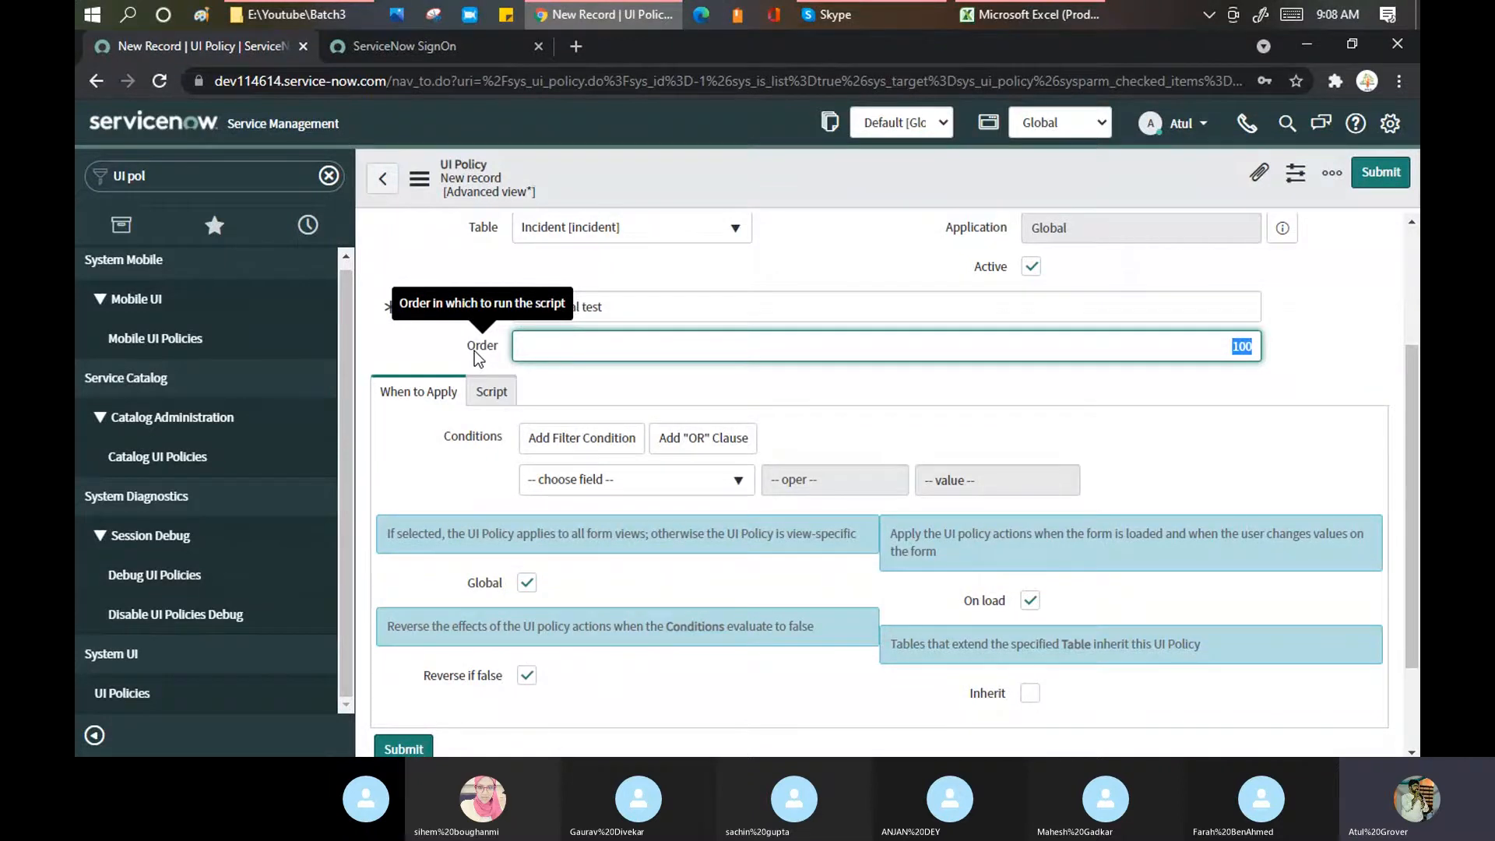
{"action": "left_click", "coordinate": [836, 260]}
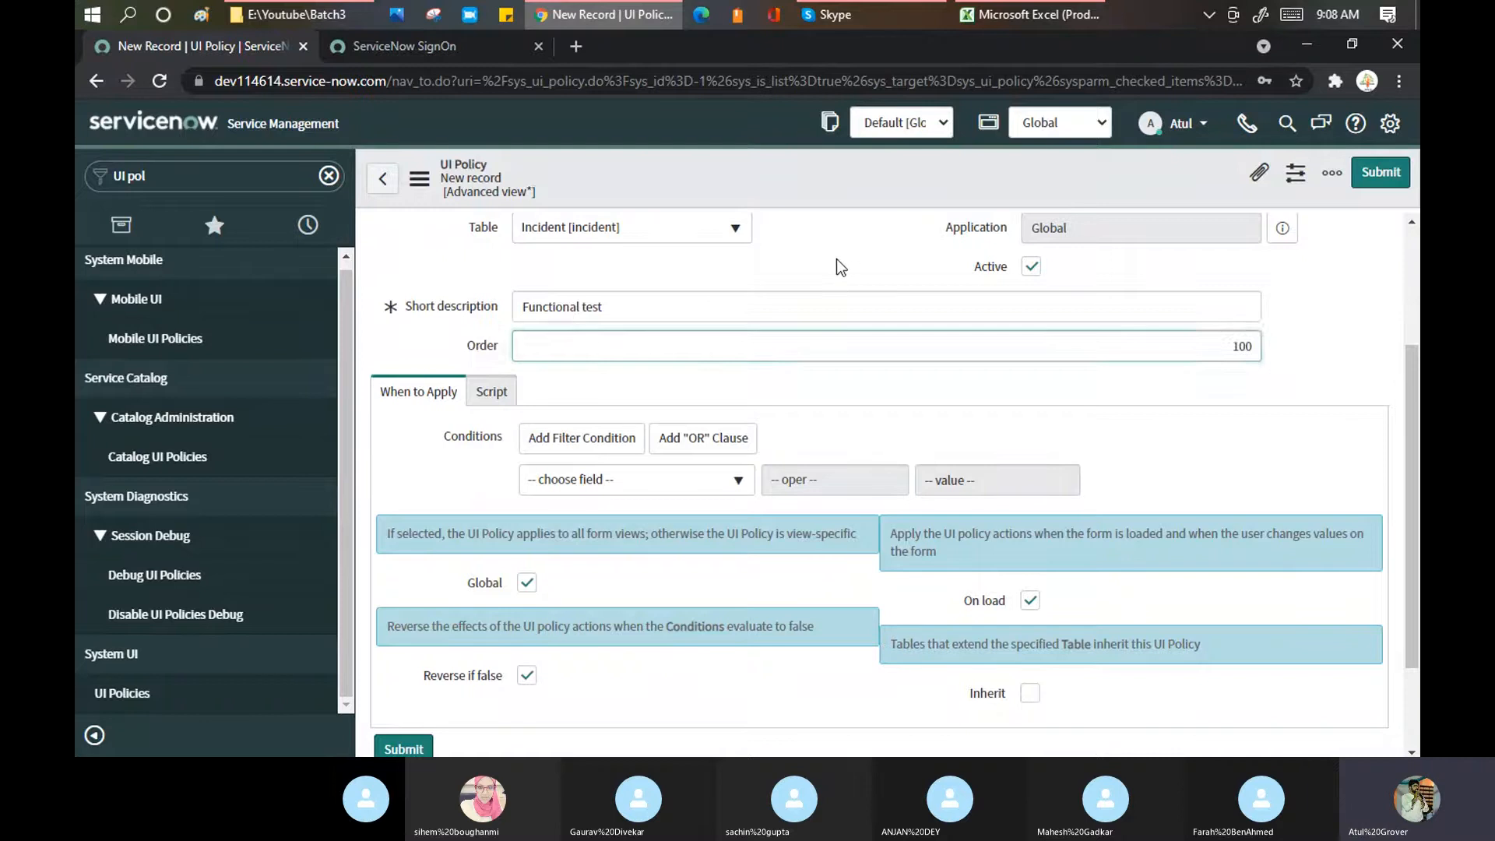
{"action": "scroll", "coordinate": [840, 269], "scroll_direction": "down", "scroll_amount": 2}
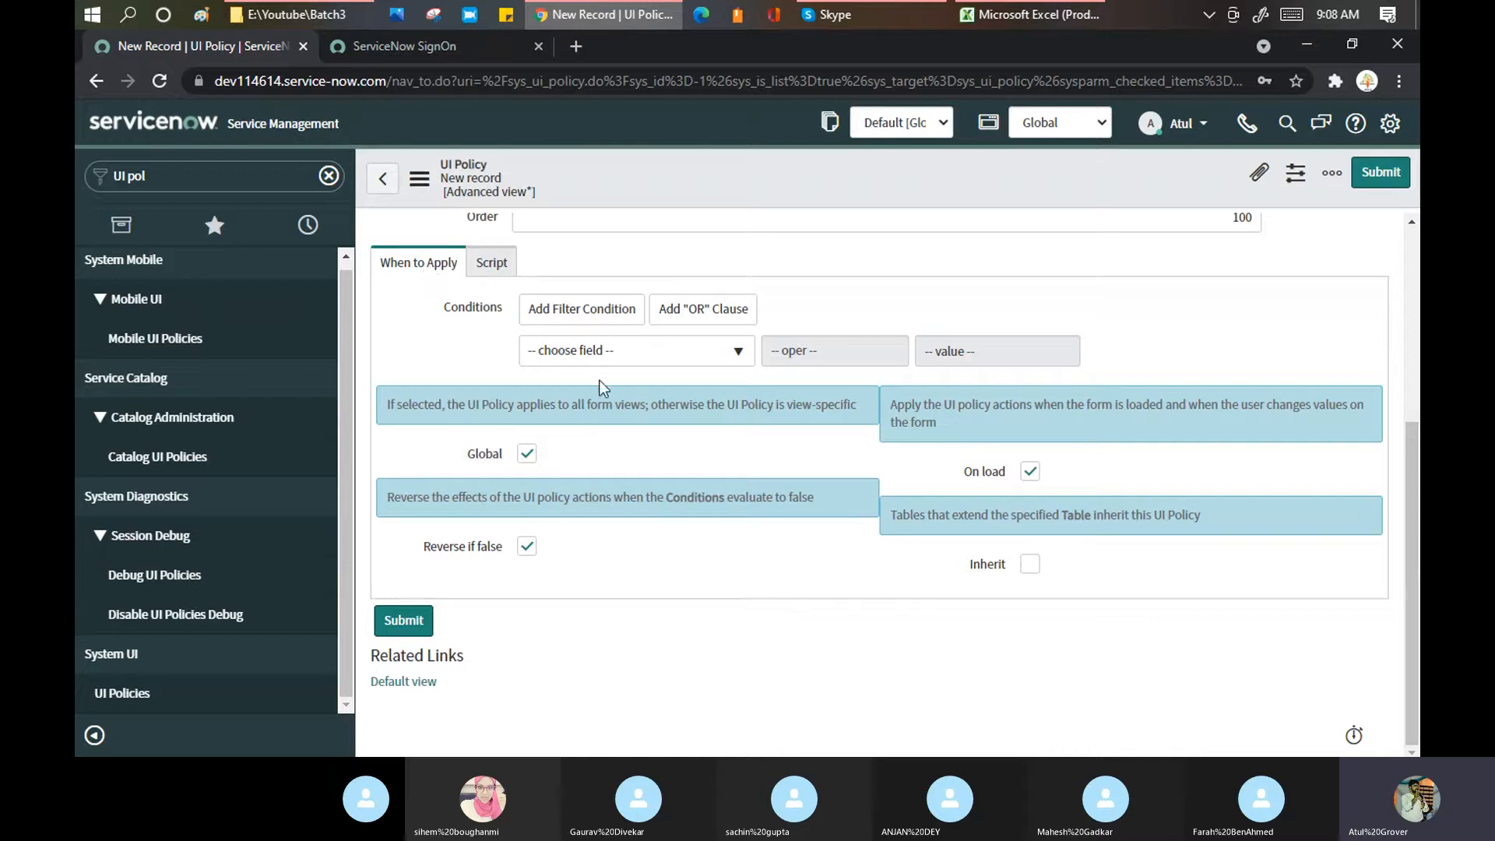
Step: Add the policy condition State is New
{"action": "left_click", "coordinate": [604, 347]}
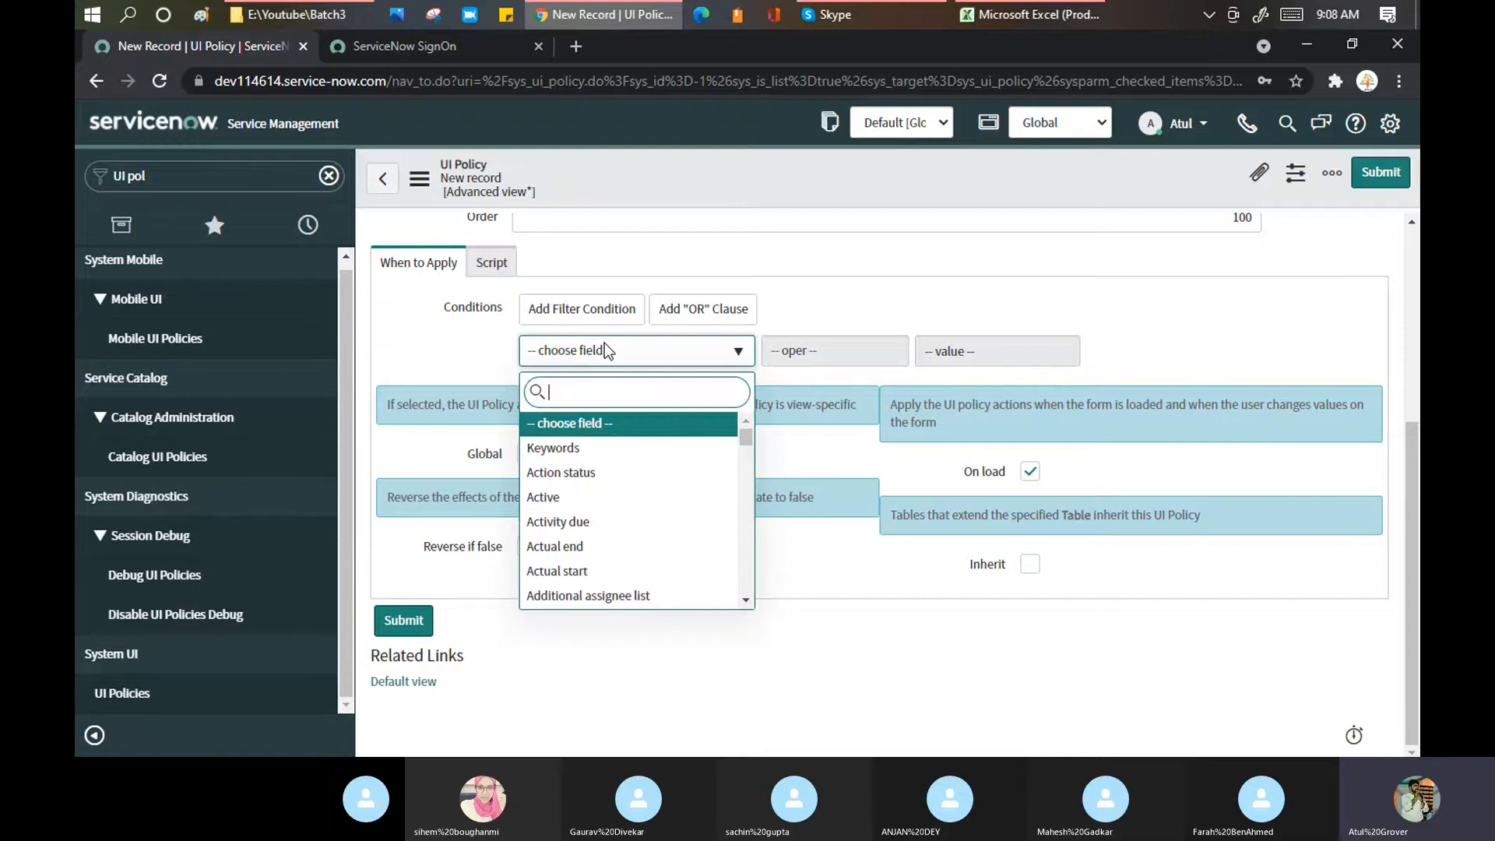
{"action": "type", "text": "state"}
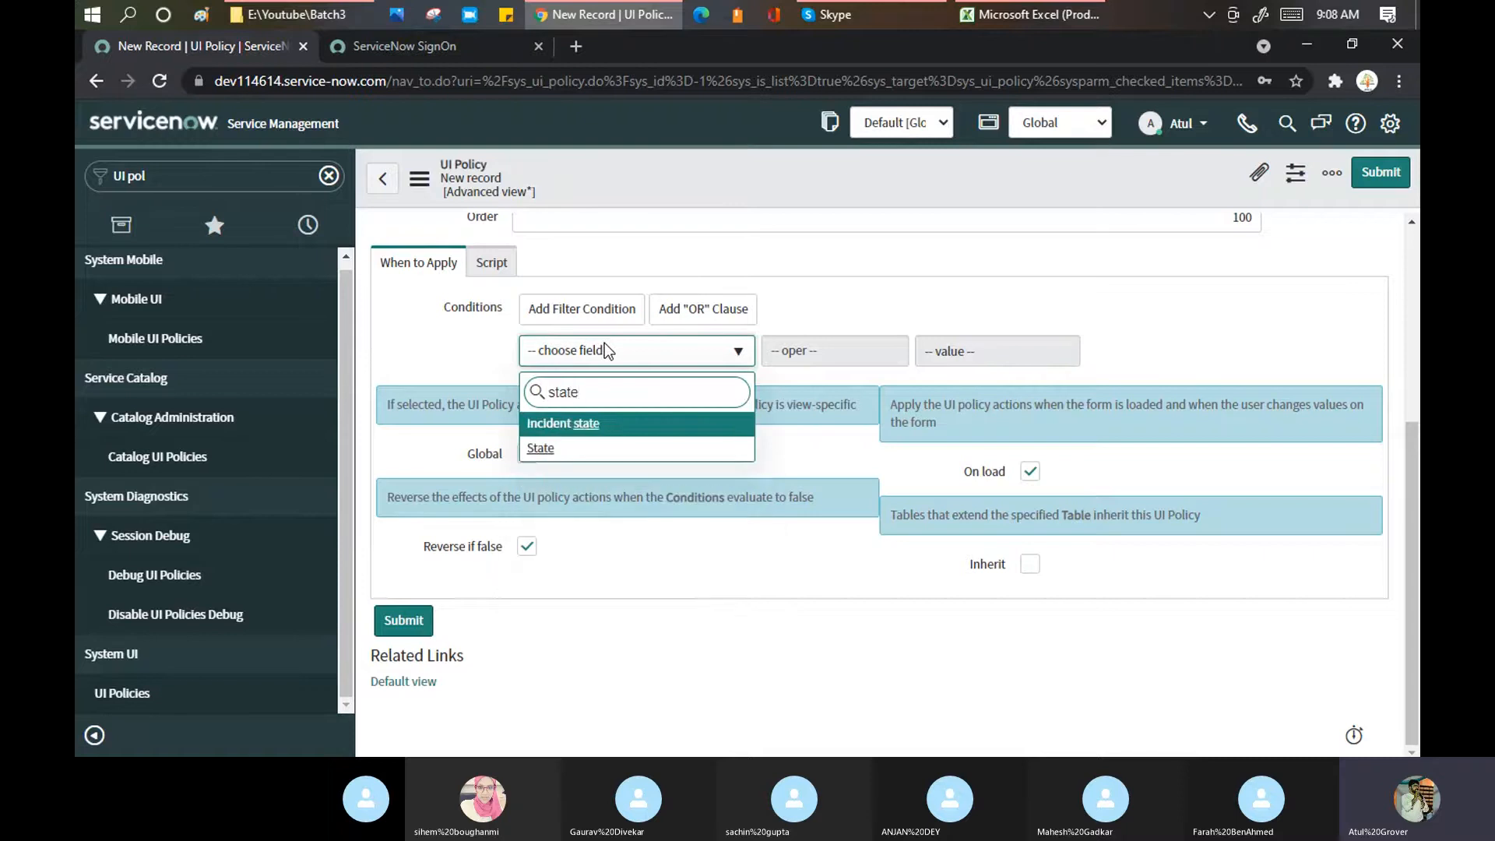
{"action": "left_click", "coordinate": [546, 452]}
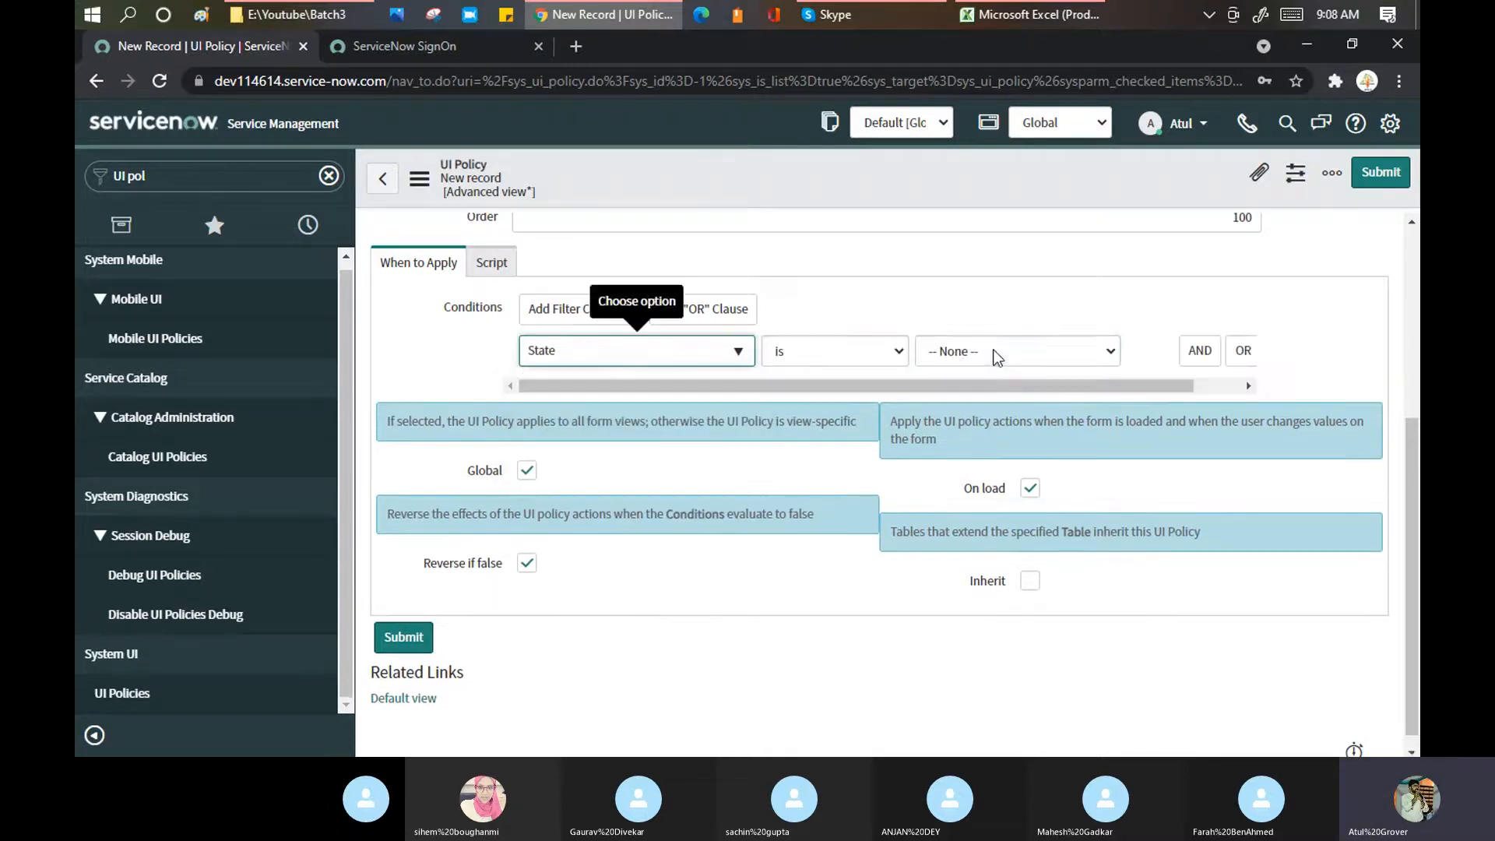
{"action": "left_click", "coordinate": [996, 356]}
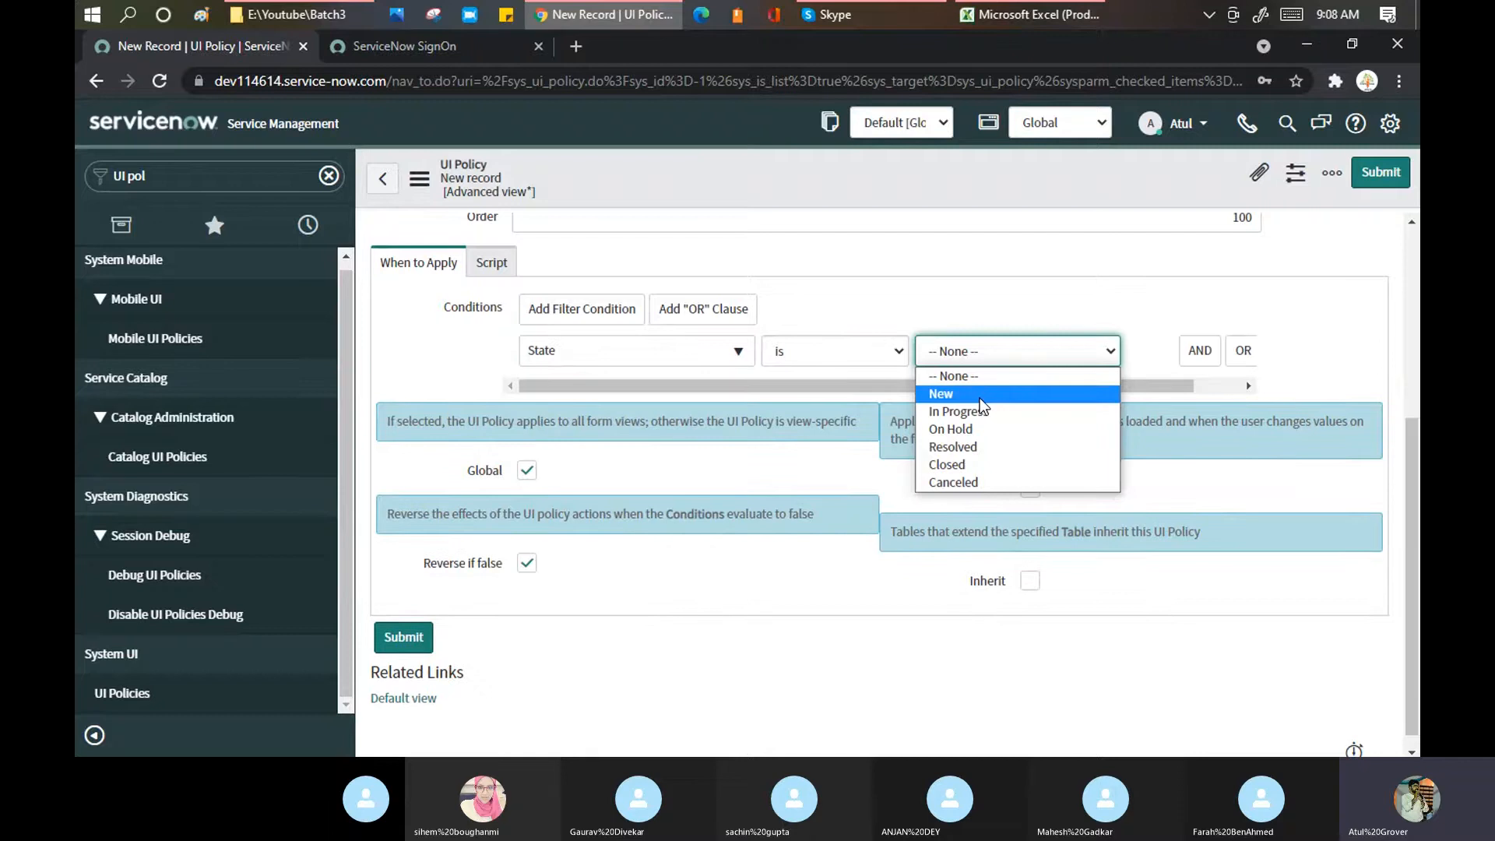
{"action": "left_click", "coordinate": [979, 396]}
{"action": "left_click", "coordinate": [979, 354]}
{"action": "left_click", "coordinate": [969, 396]}
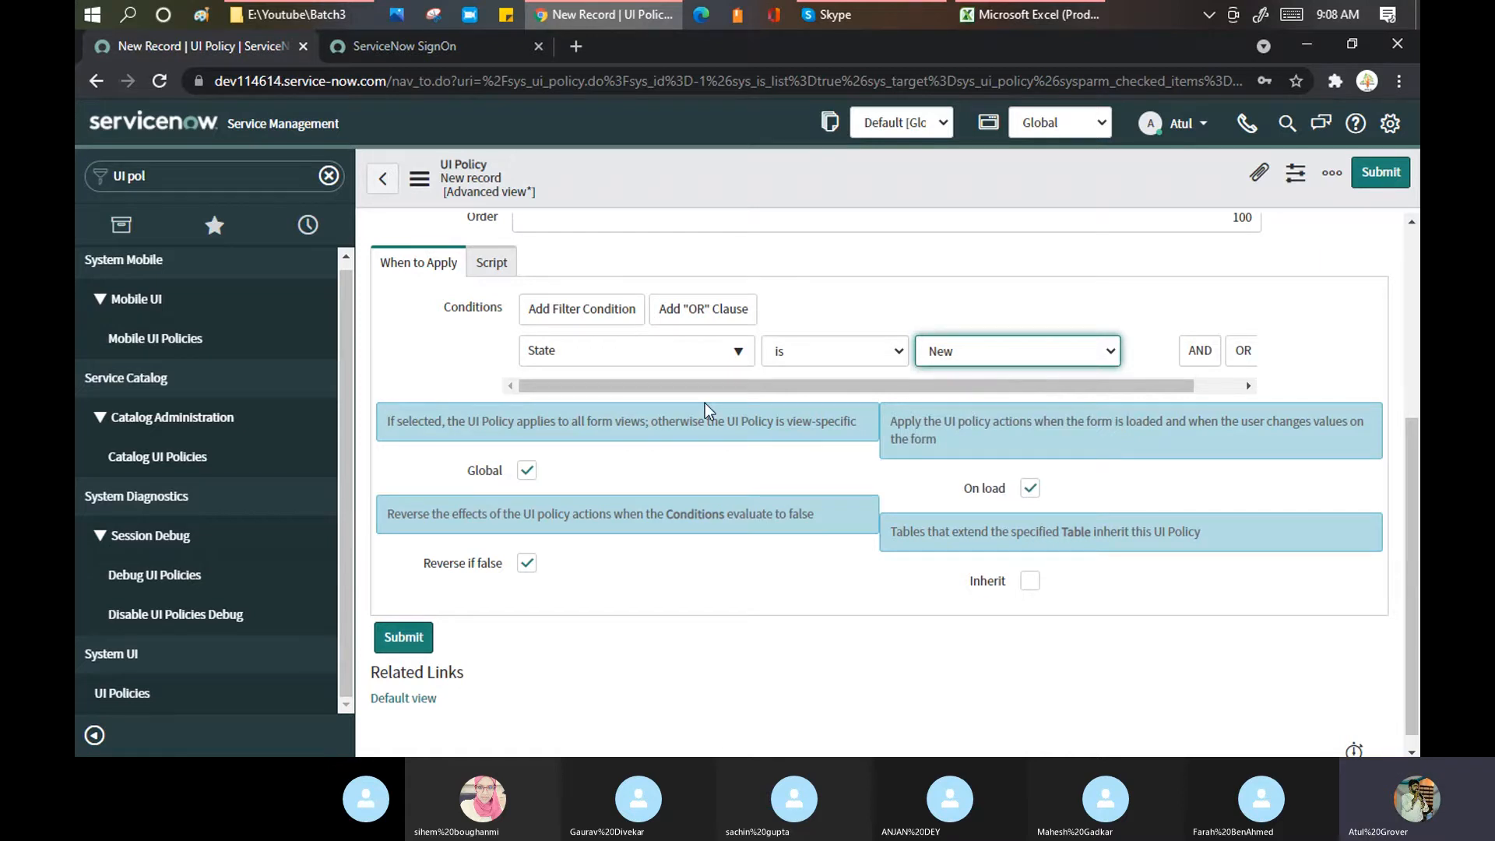
Step: Save the new Functional test UI policy from the form header menu
{"action": "right_click", "coordinate": [661, 180]}
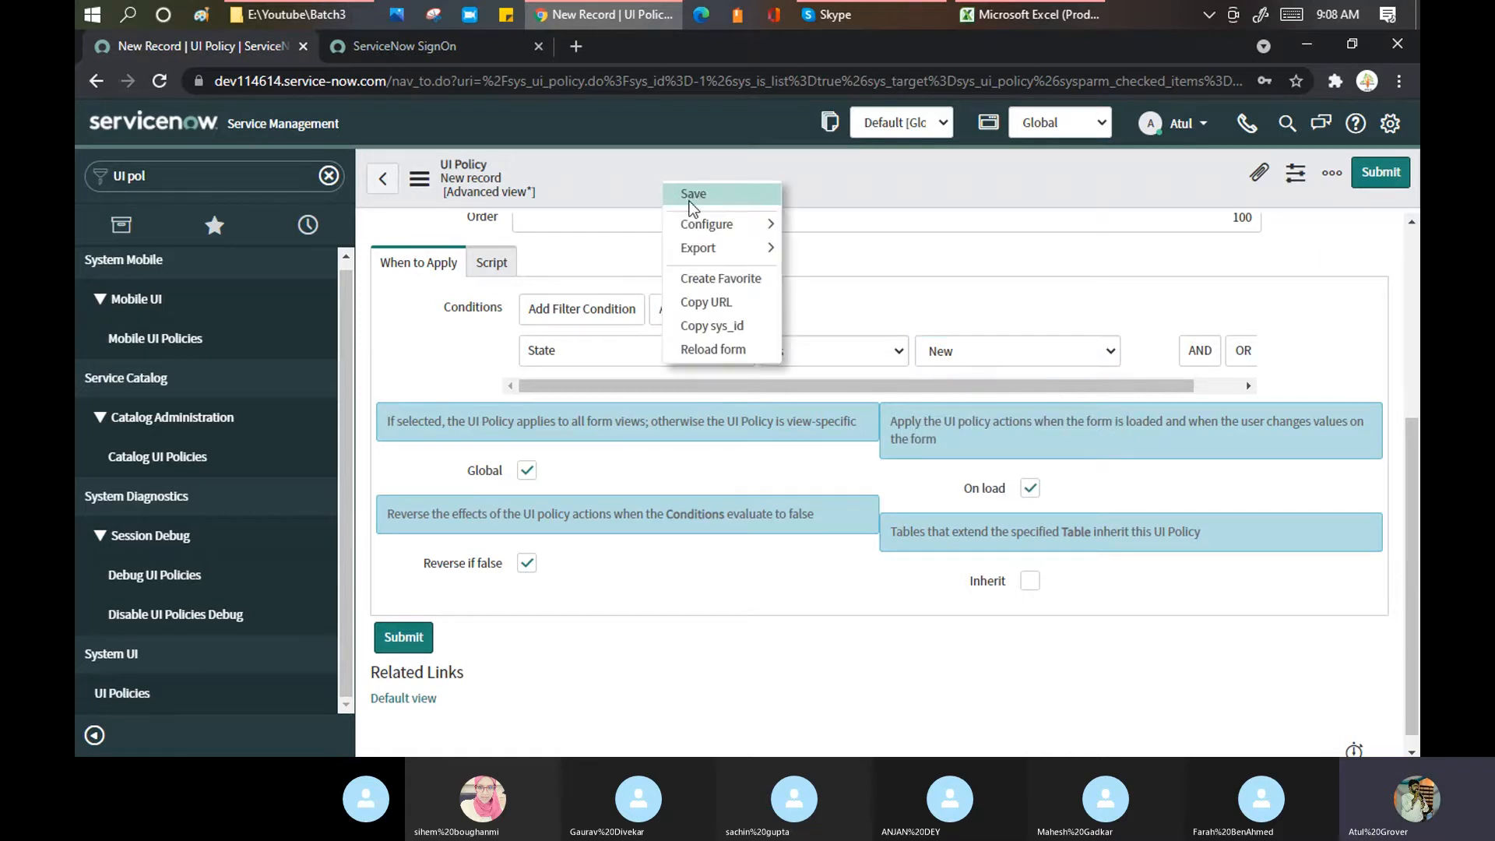
{"action": "left_click", "coordinate": [693, 194]}
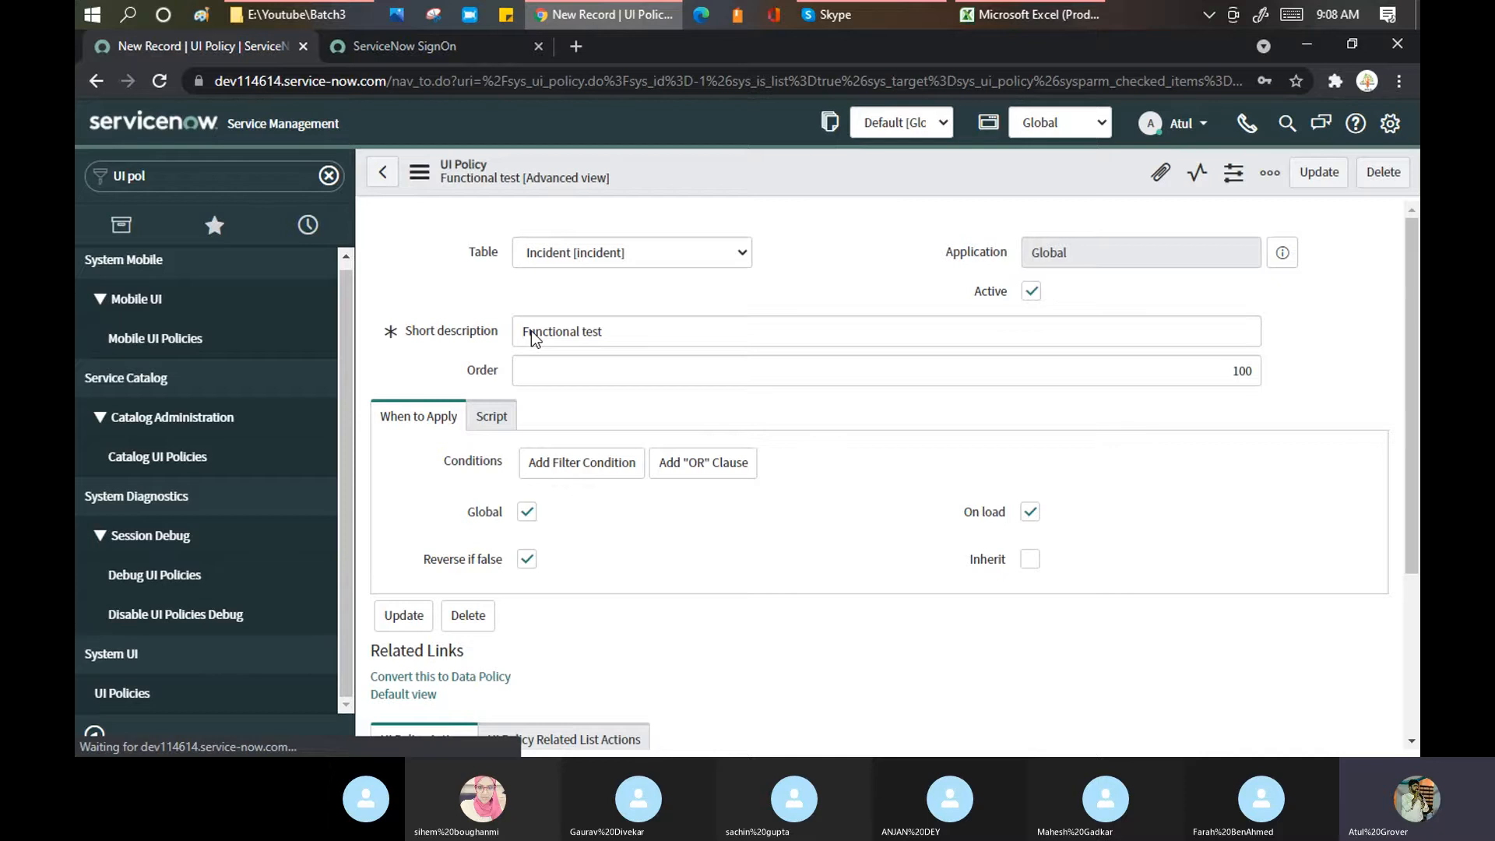
{"action": "scroll", "coordinate": [648, 596], "scroll_direction": "down", "scroll_amount": 7}
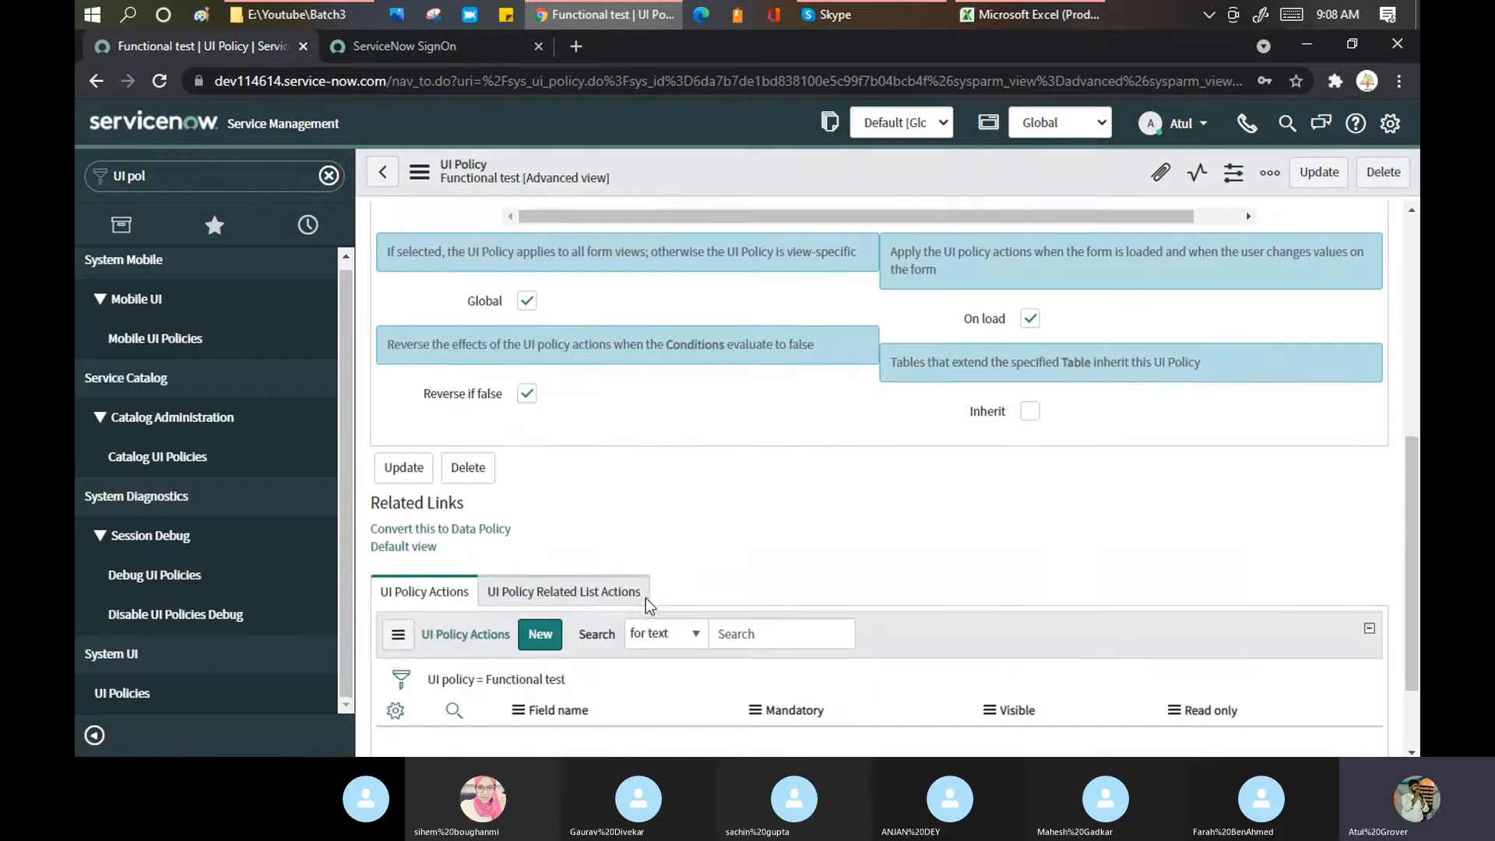
{"action": "scroll", "coordinate": [613, 351], "scroll_direction": "up", "scroll_amount": 4}
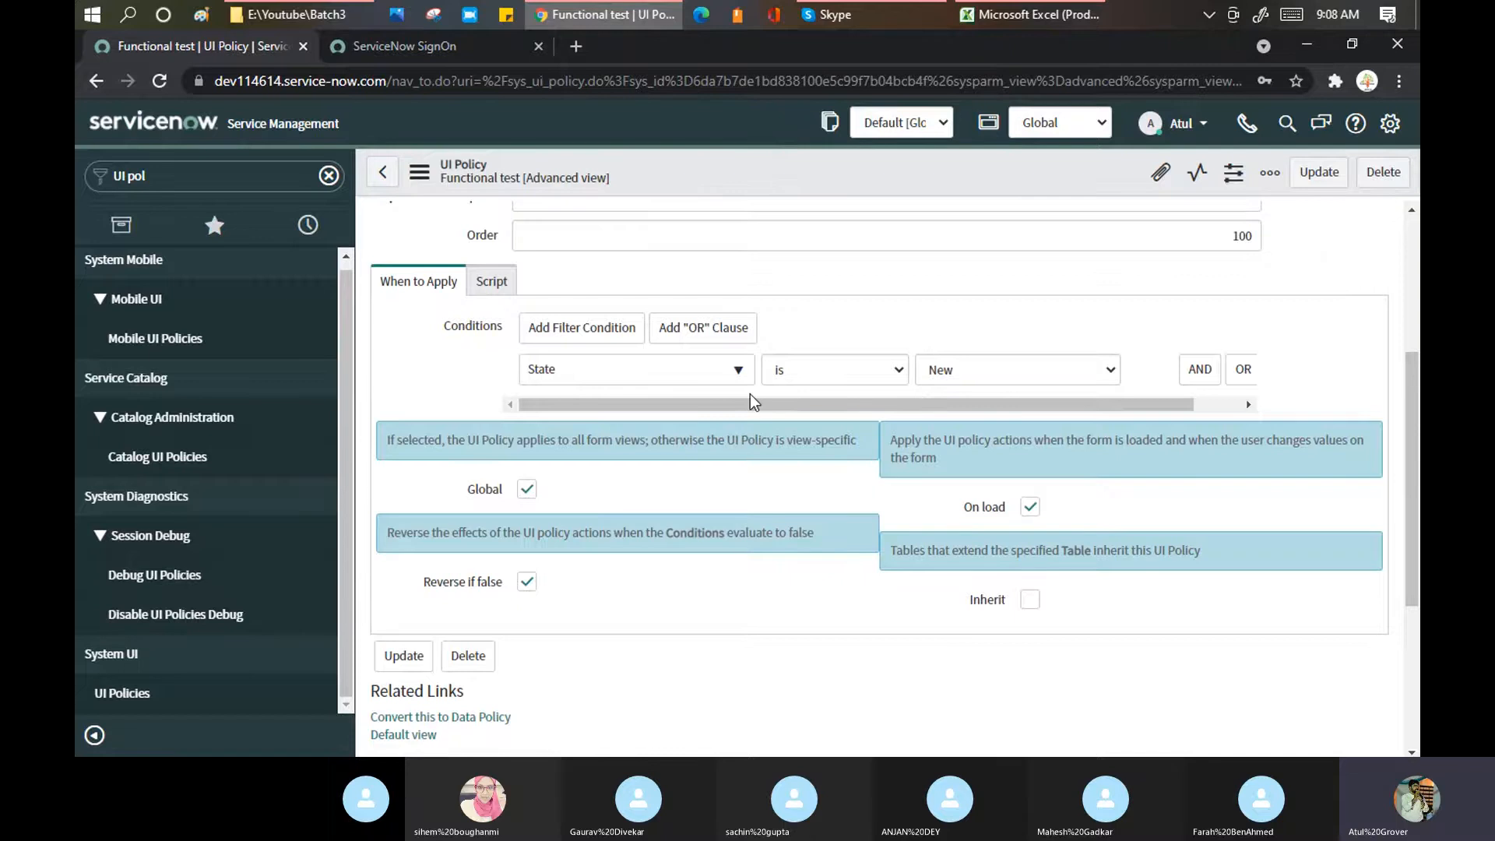
{"action": "scroll", "coordinate": [684, 403], "scroll_direction": "down", "scroll_amount": 4}
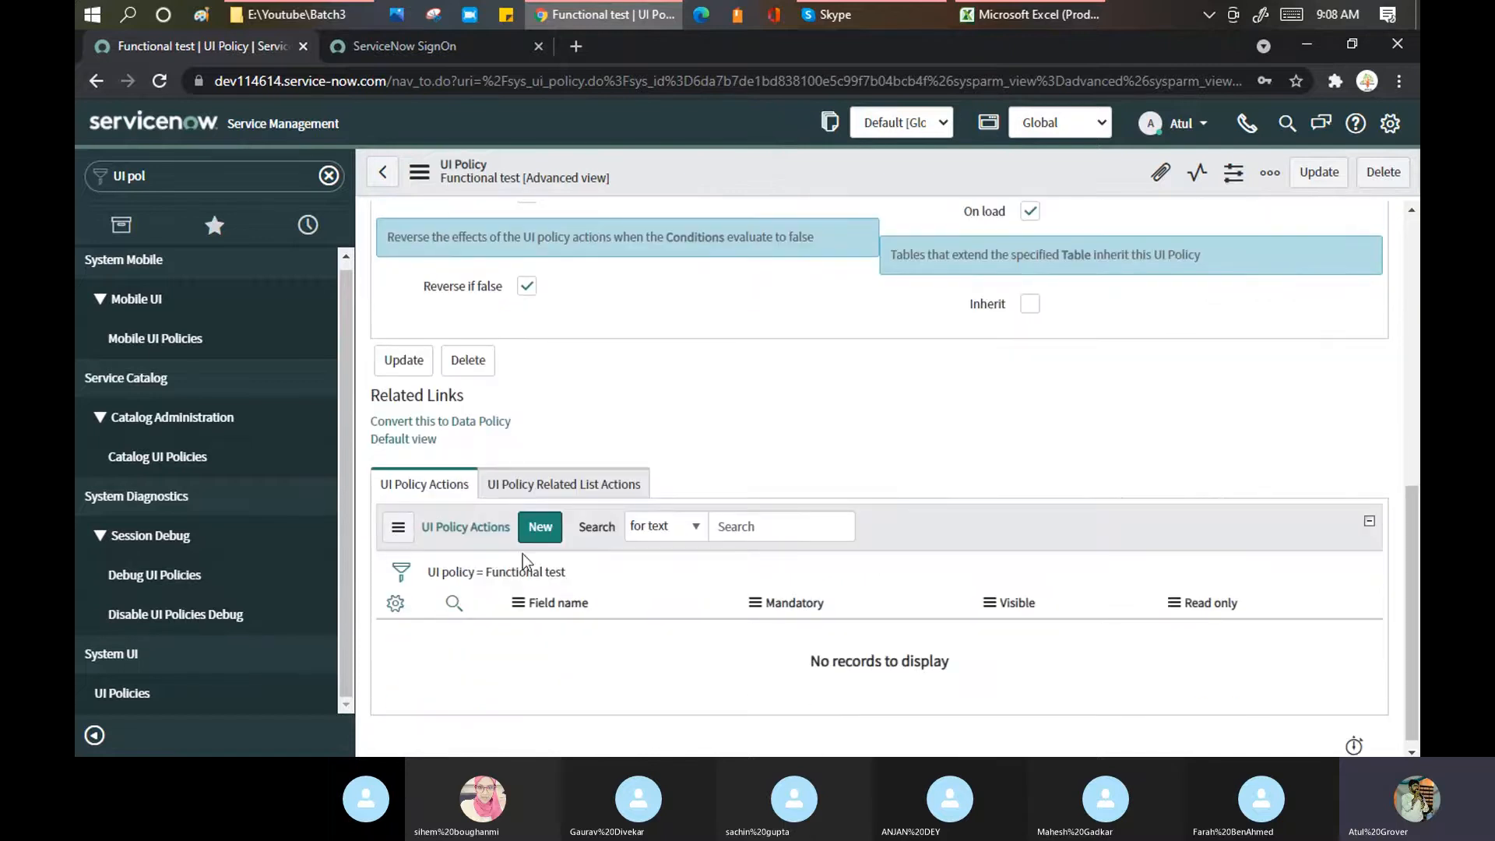
{"action": "scroll", "coordinate": [583, 328], "scroll_direction": "up", "scroll_amount": 1}
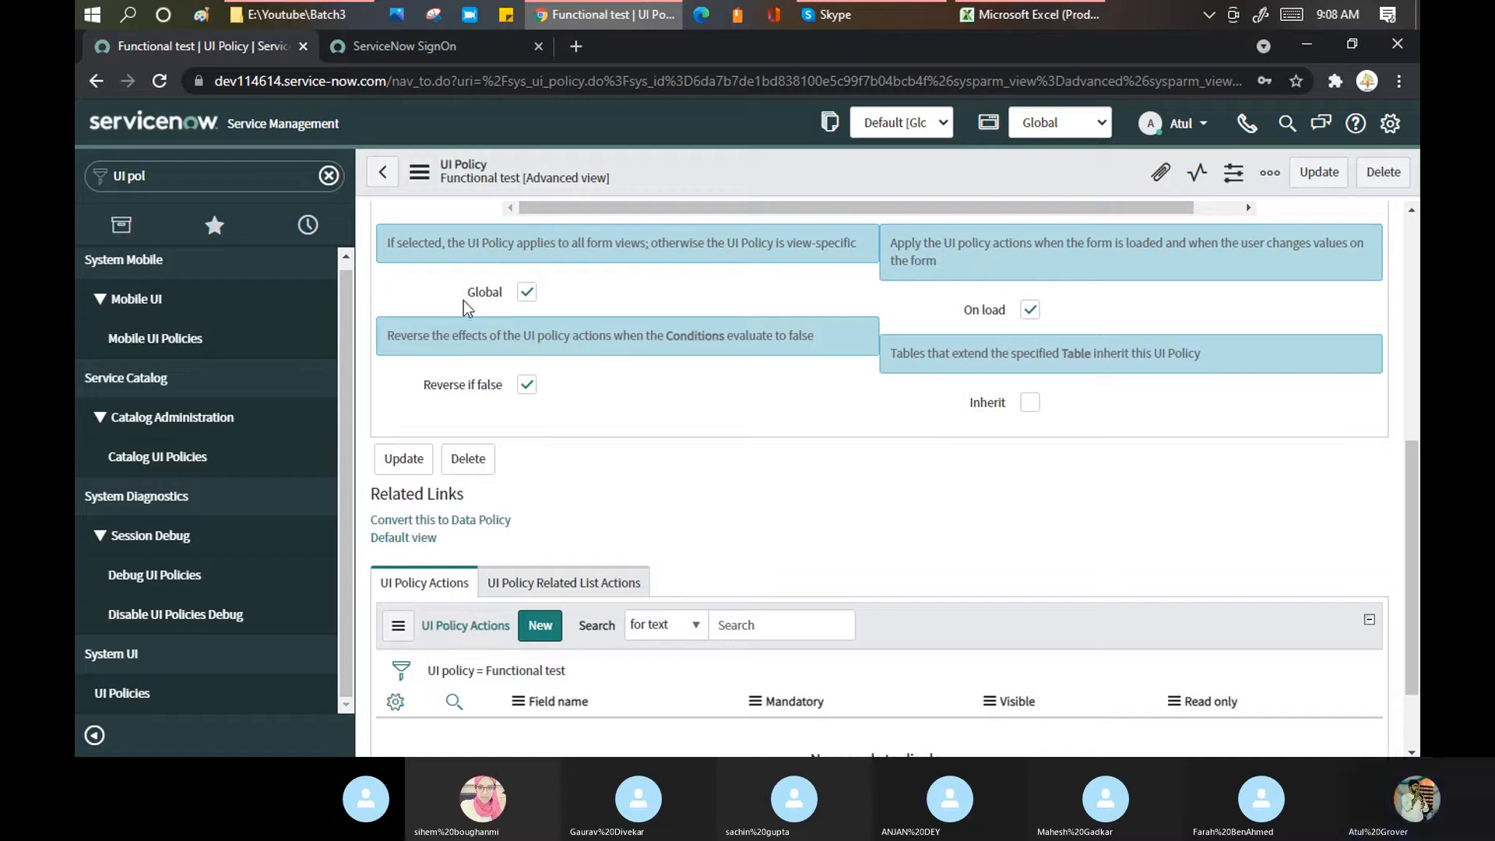
Step: Turn off Reverse if false and On load, then save the policy again
{"action": "left_click", "coordinate": [527, 387]}
{"action": "right_click", "coordinate": [727, 161]}
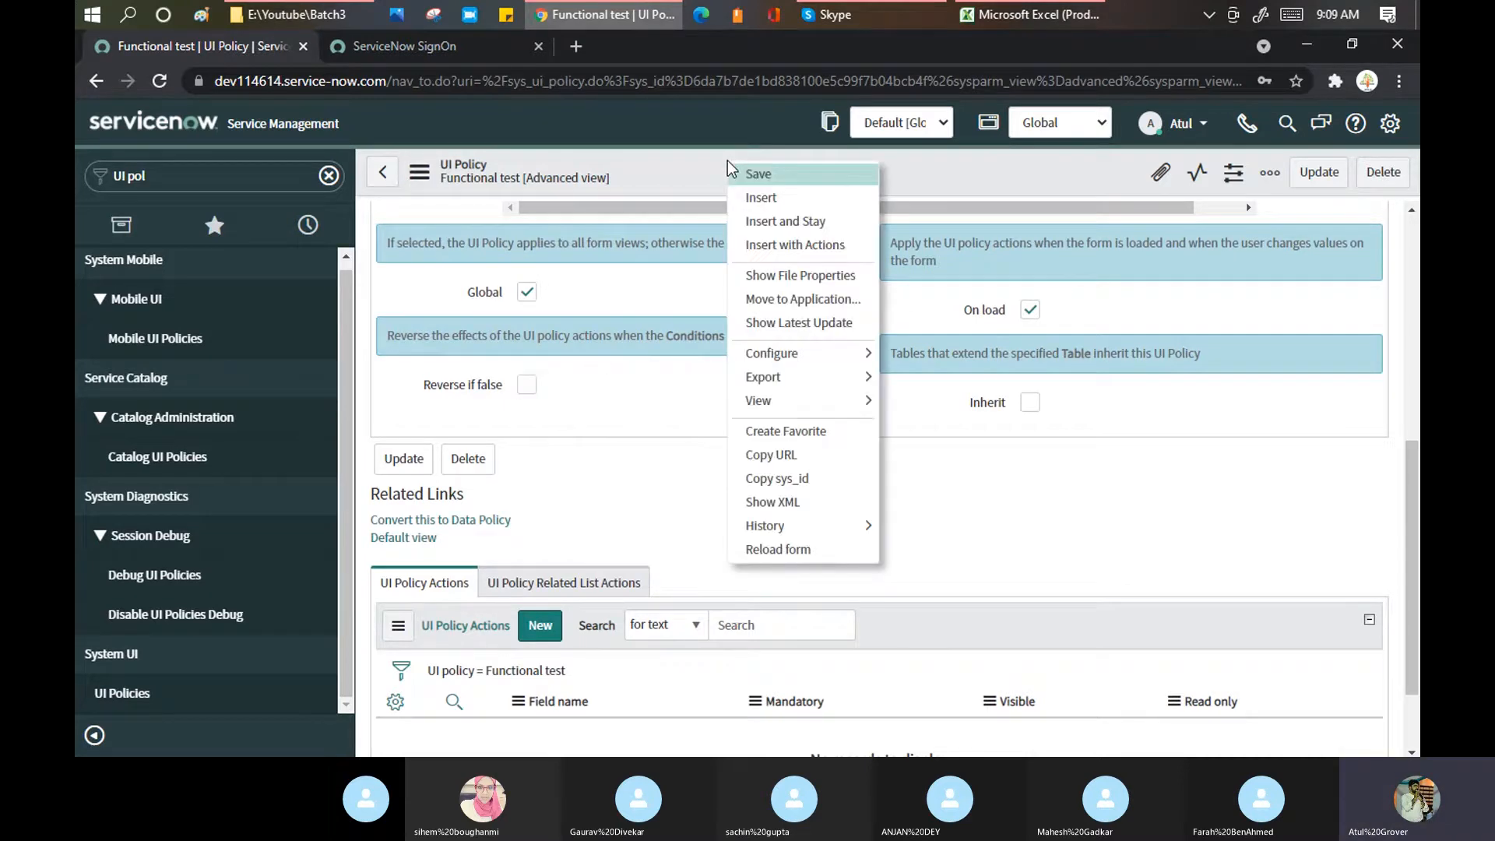
{"action": "left_click", "coordinate": [1030, 309]}
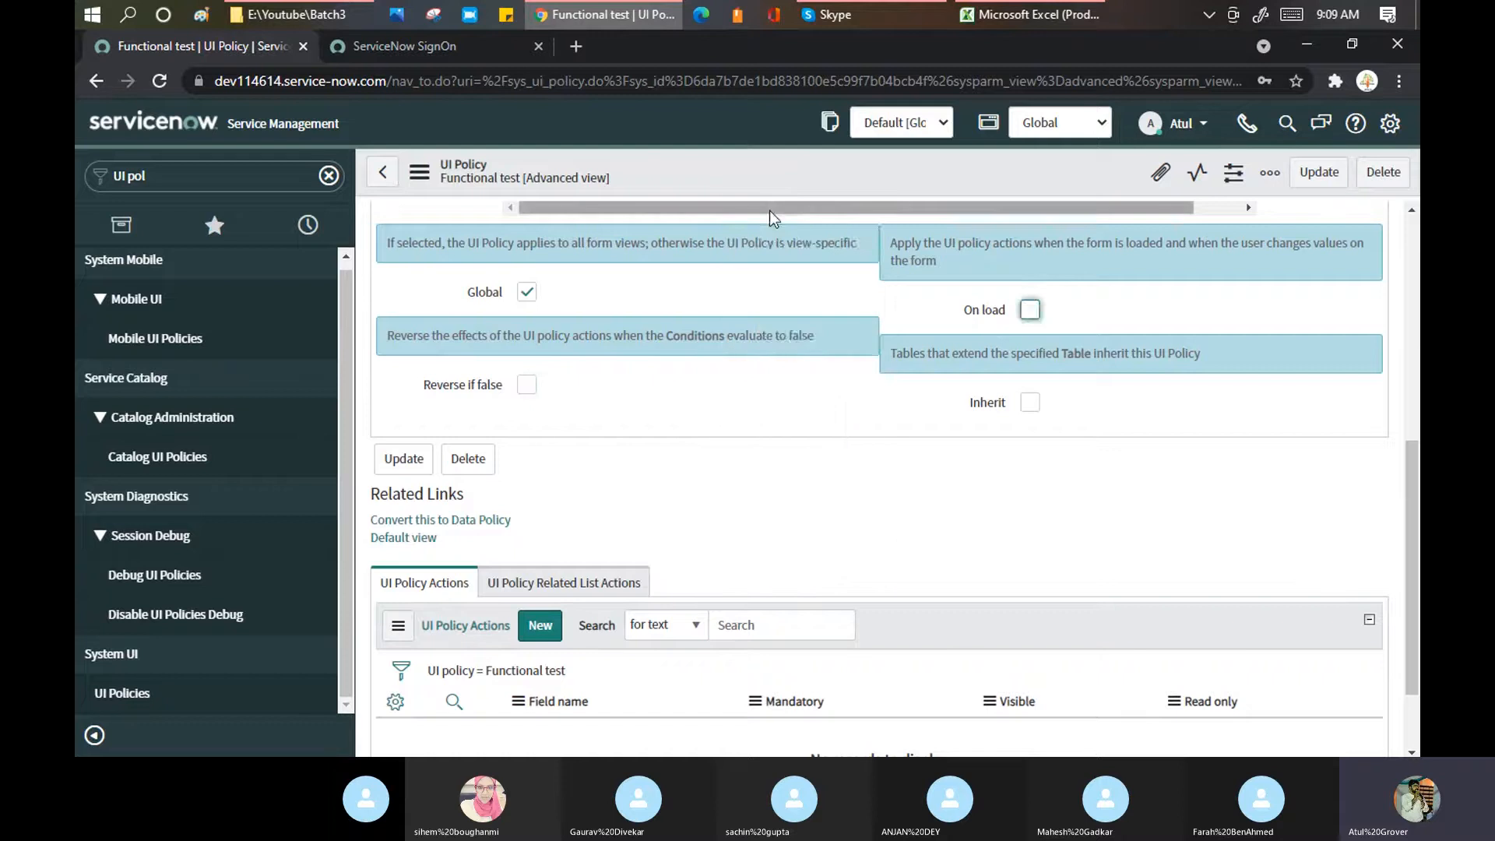
{"action": "right_click", "coordinate": [758, 181]}
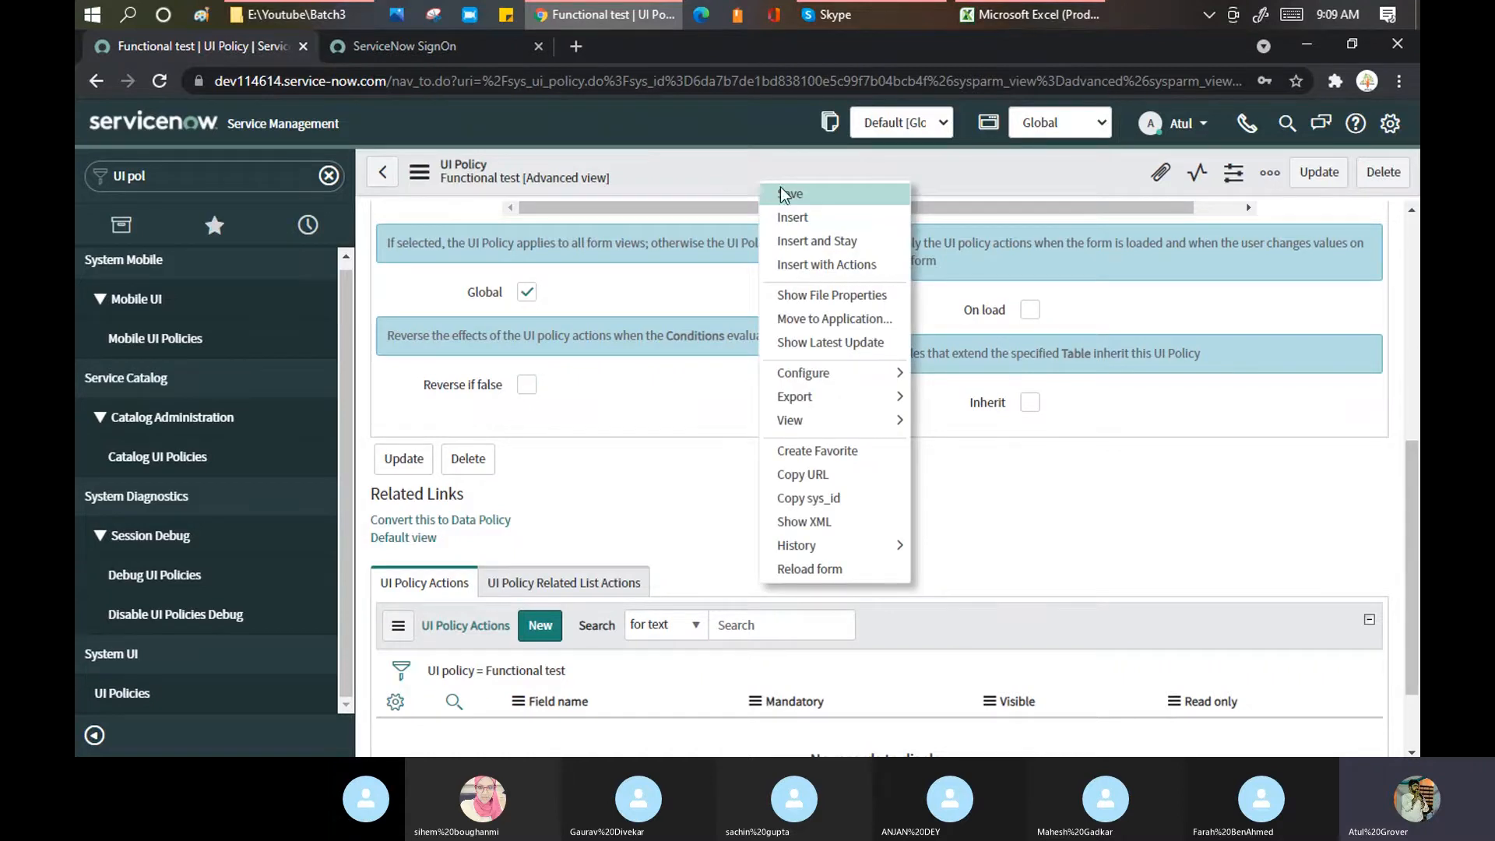
{"action": "left_click", "coordinate": [780, 191]}
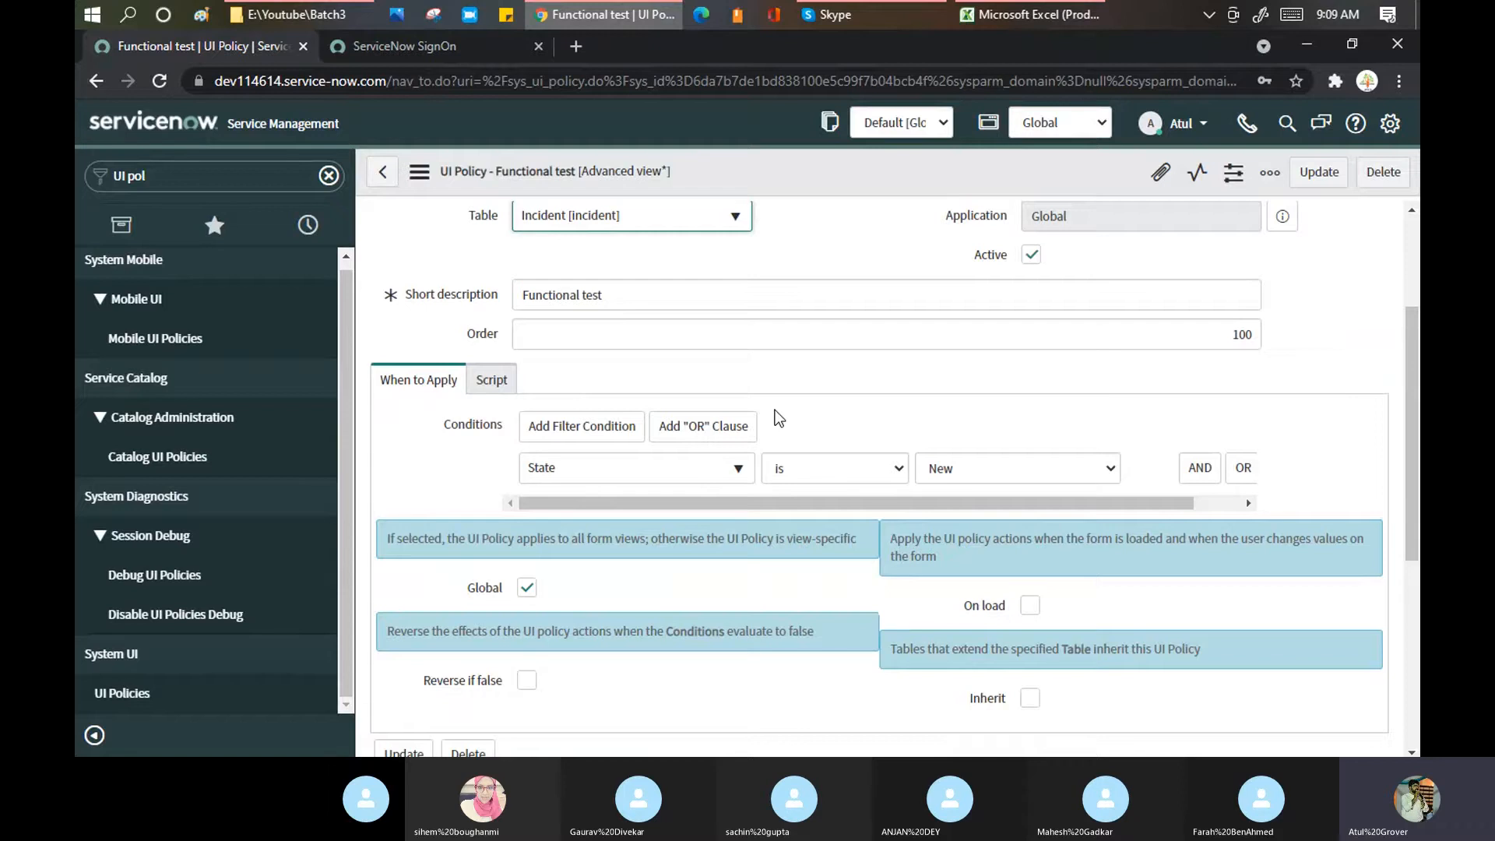
{"action": "scroll", "coordinate": [774, 410], "scroll_direction": "down", "scroll_amount": 5}
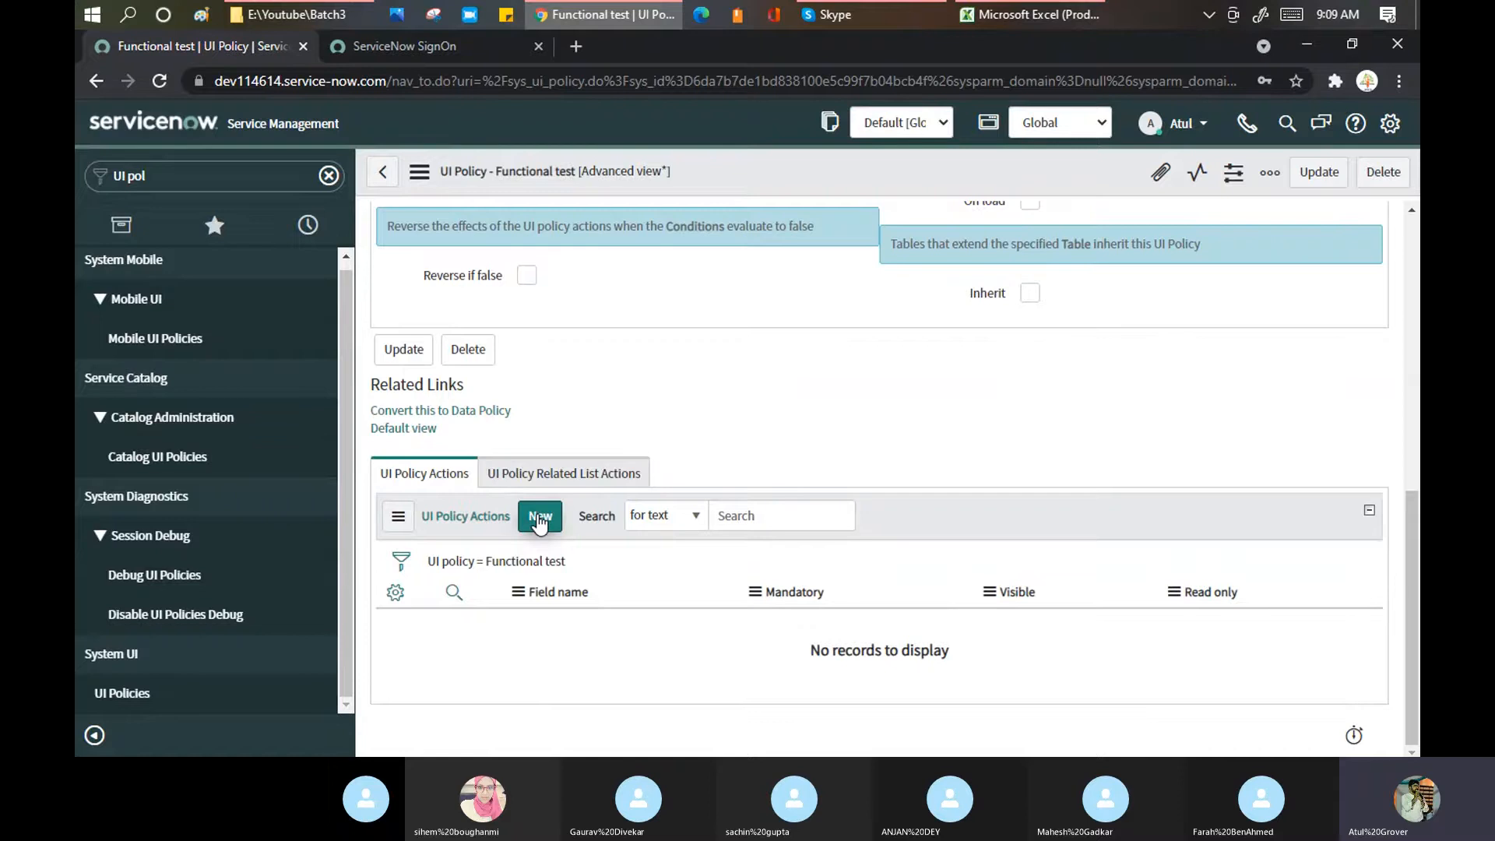
Step: Create a new UI Policy Action for Functional test and open its Incident field chooser
{"action": "left_click", "coordinate": [539, 522]}
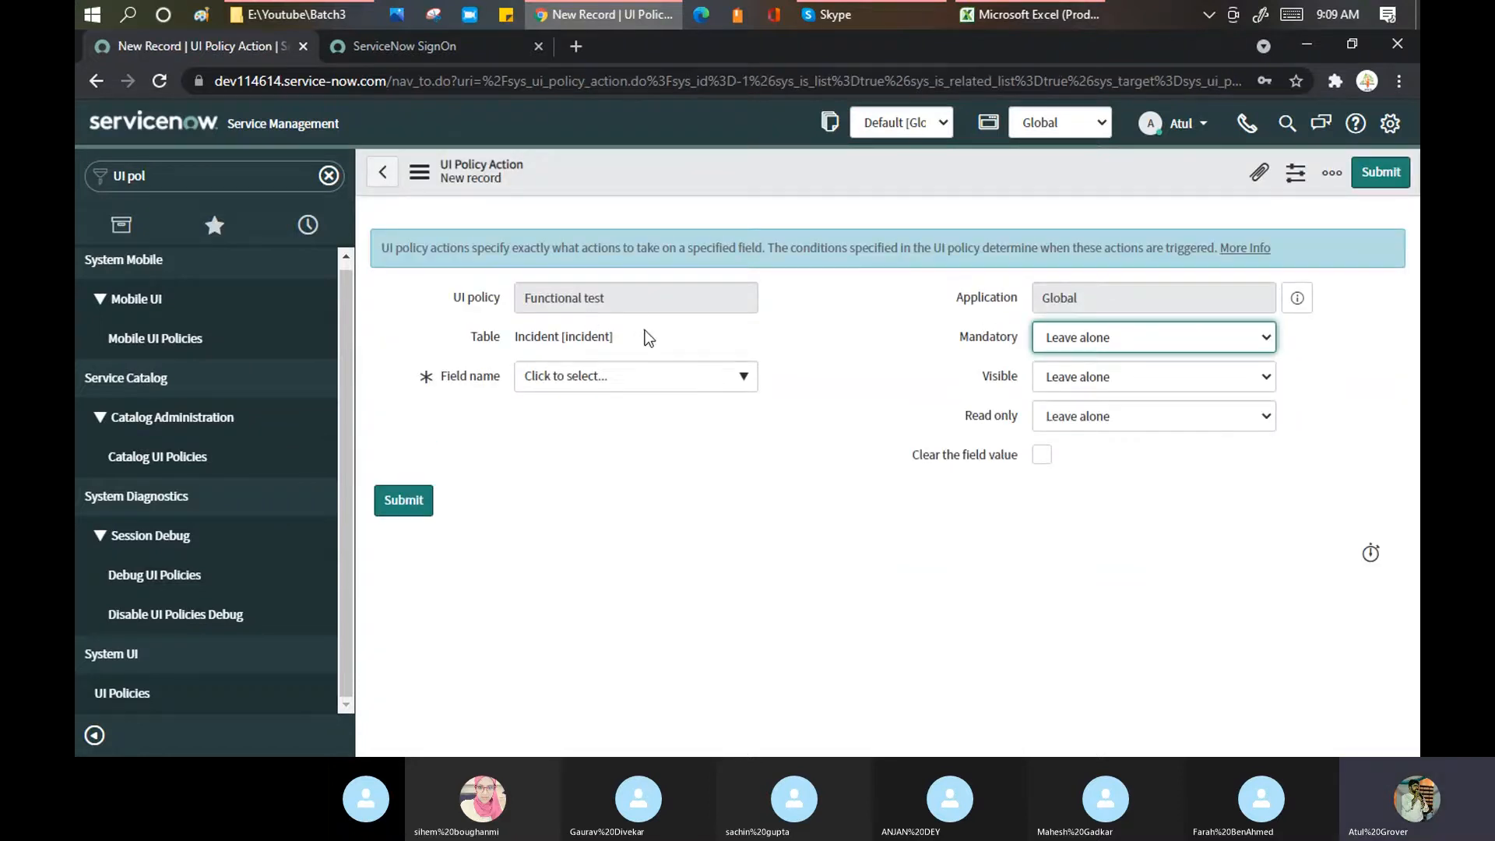
{"action": "left_click", "coordinate": [625, 380]}
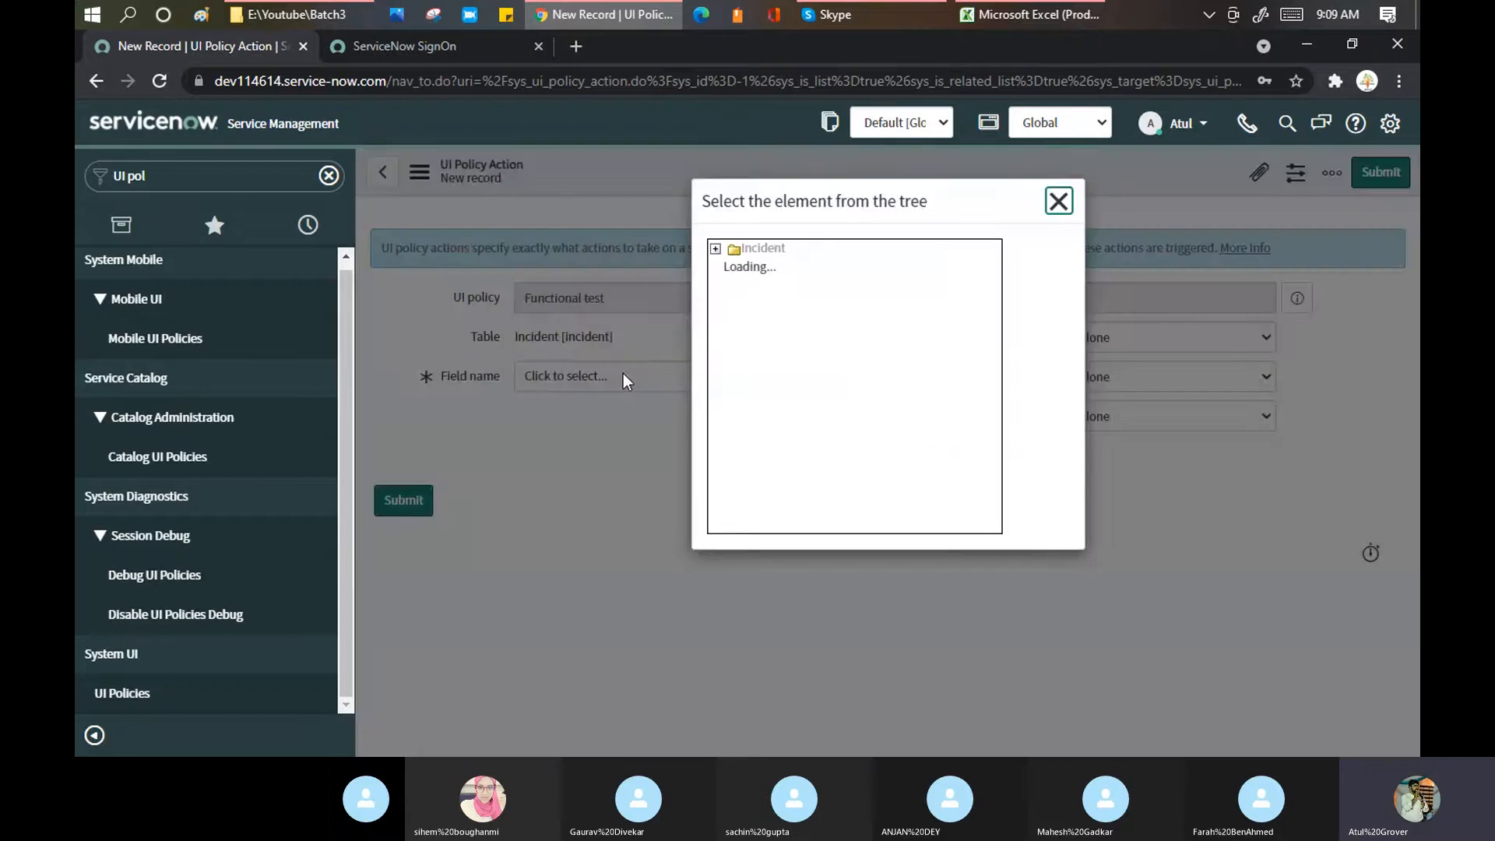
Step: Open dev114614.service-now.com/incident.do in a new tab, then bring the Skype call forward
{"action": "left_click", "coordinate": [577, 46]}
{"action": "type", "text": "d"}
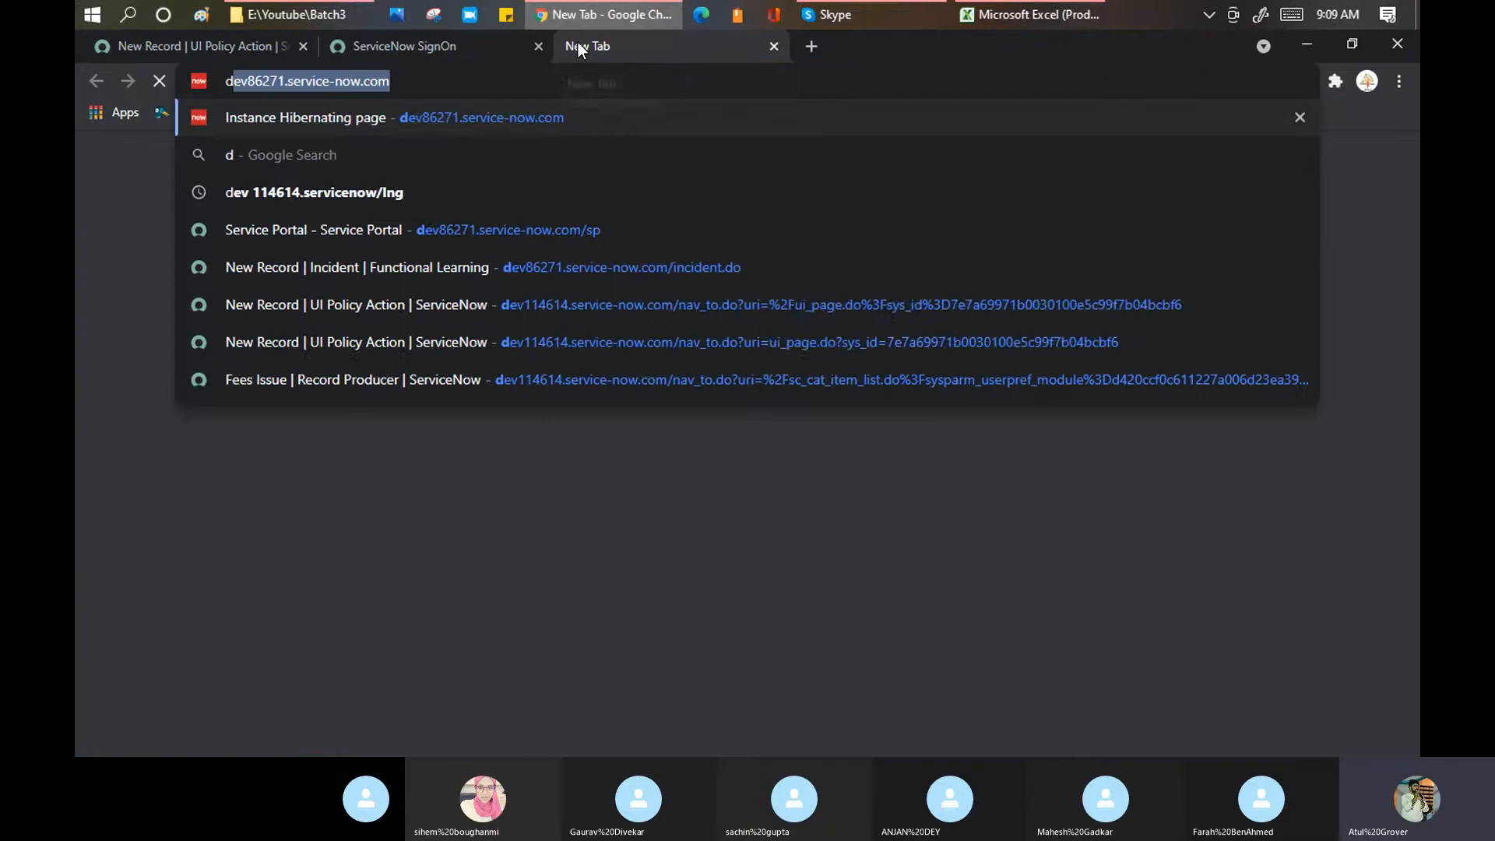
{"action": "type", "text": "ev"}
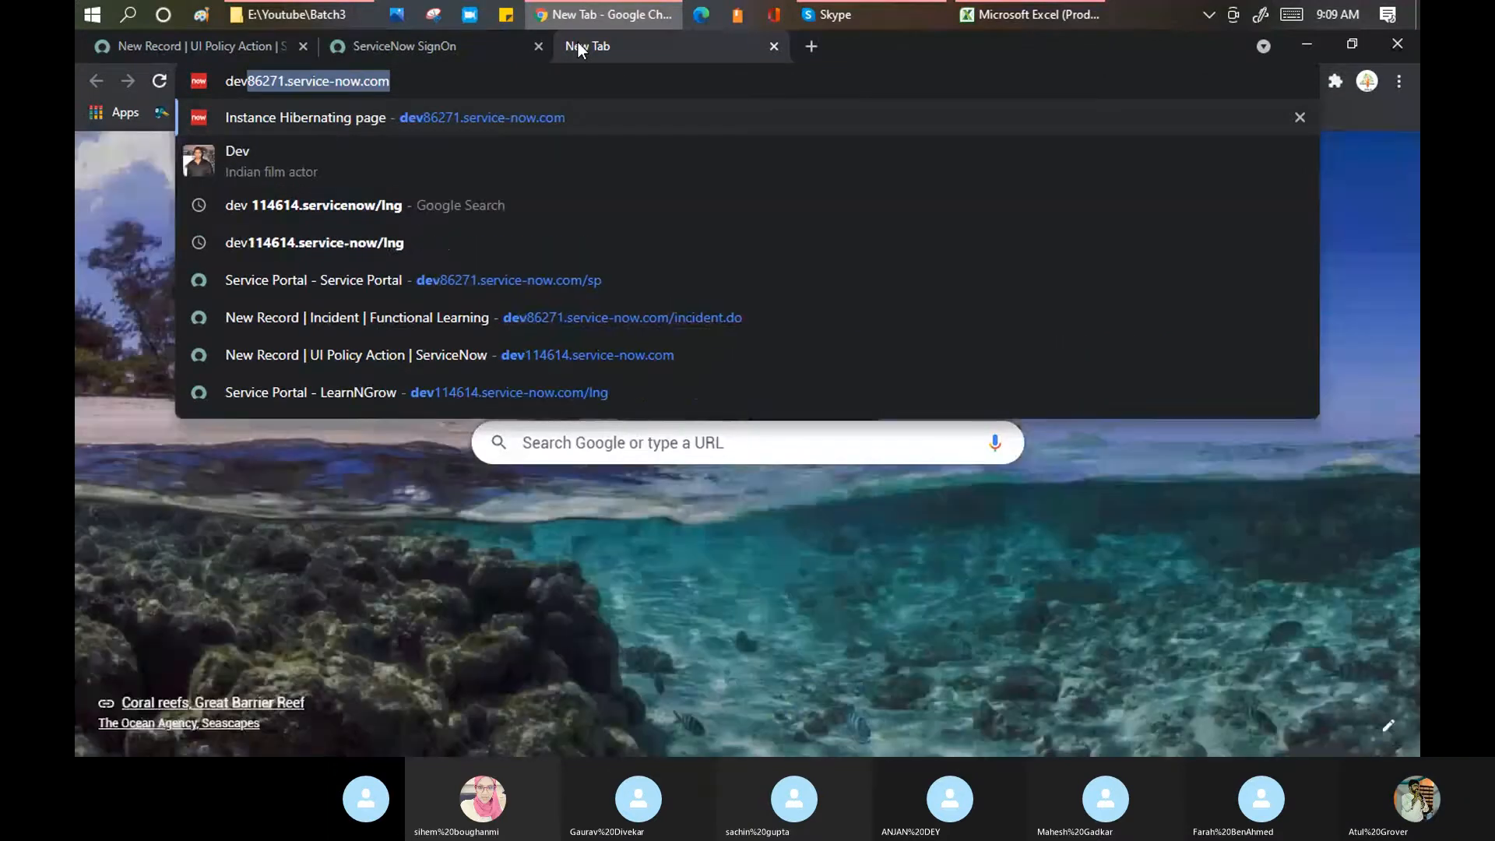
{"action": "type", "text": "114614.service-now.com/inciden"}
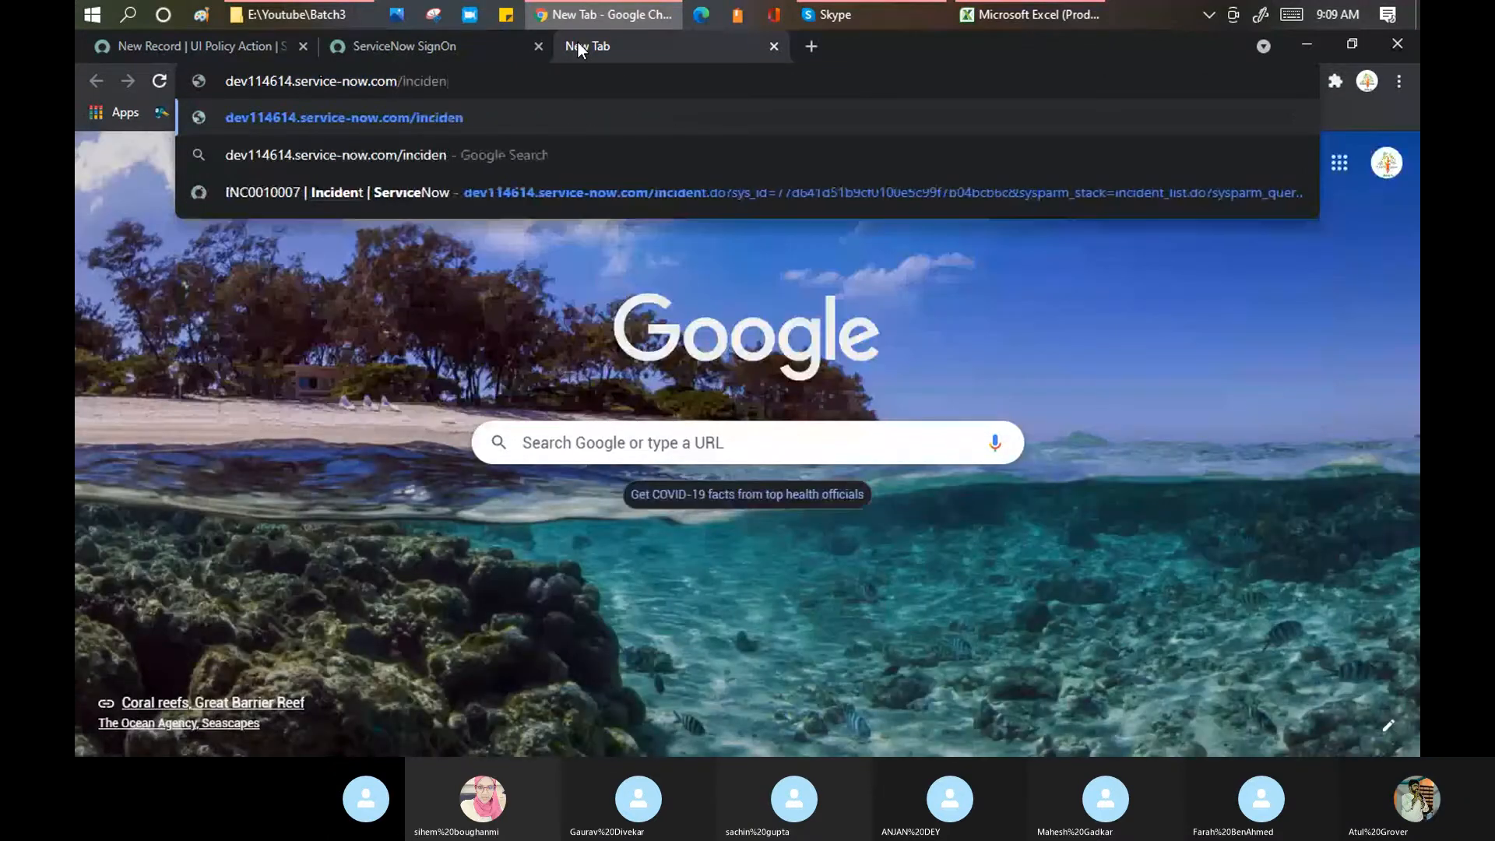
{"action": "type", "text": "t.do"}
{"action": "key", "text": "Return"}
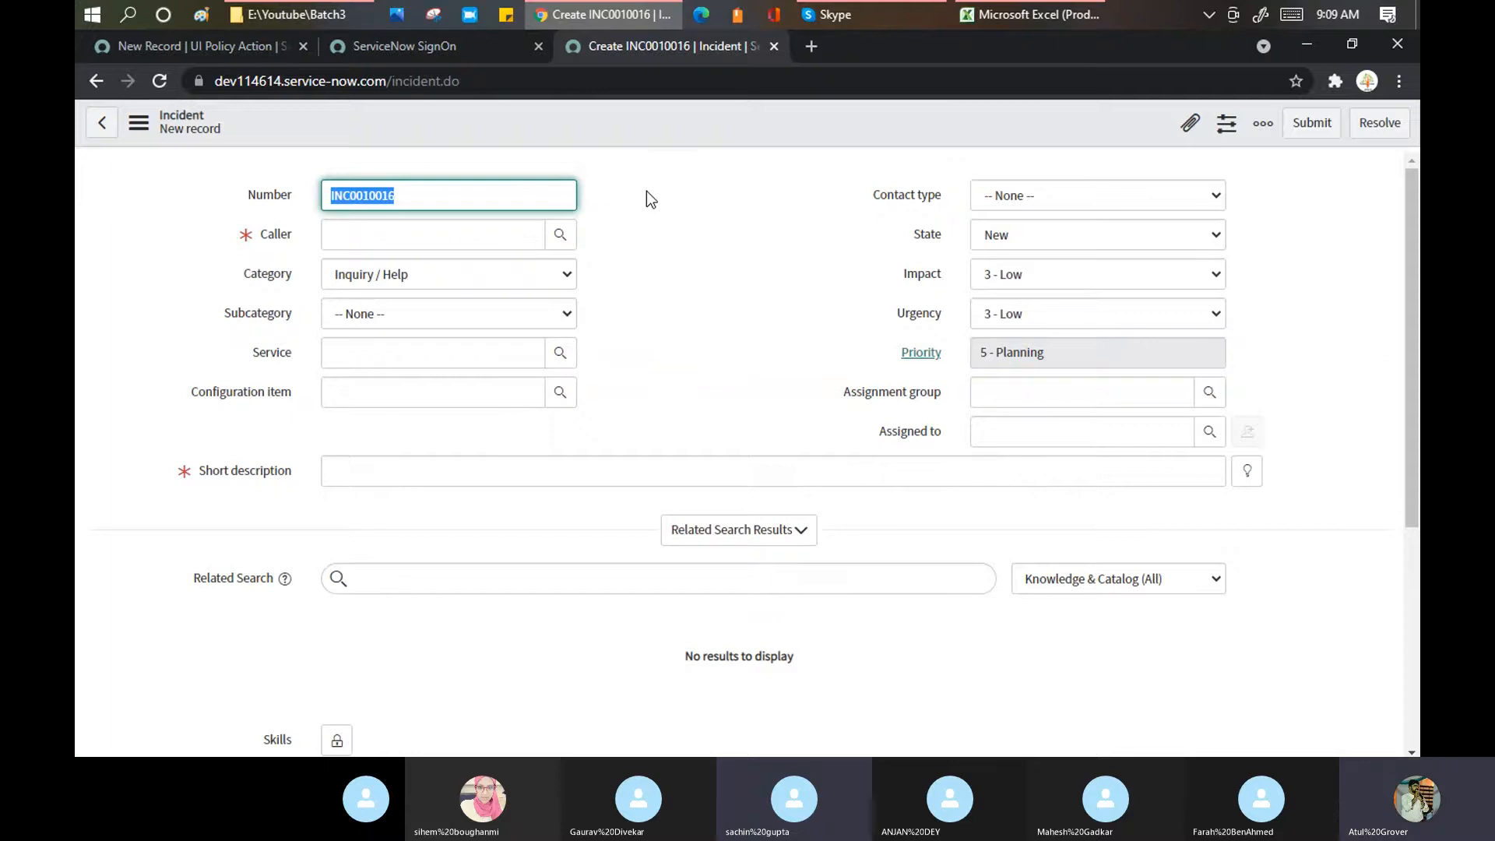
{"action": "left_click", "coordinate": [876, 17]}
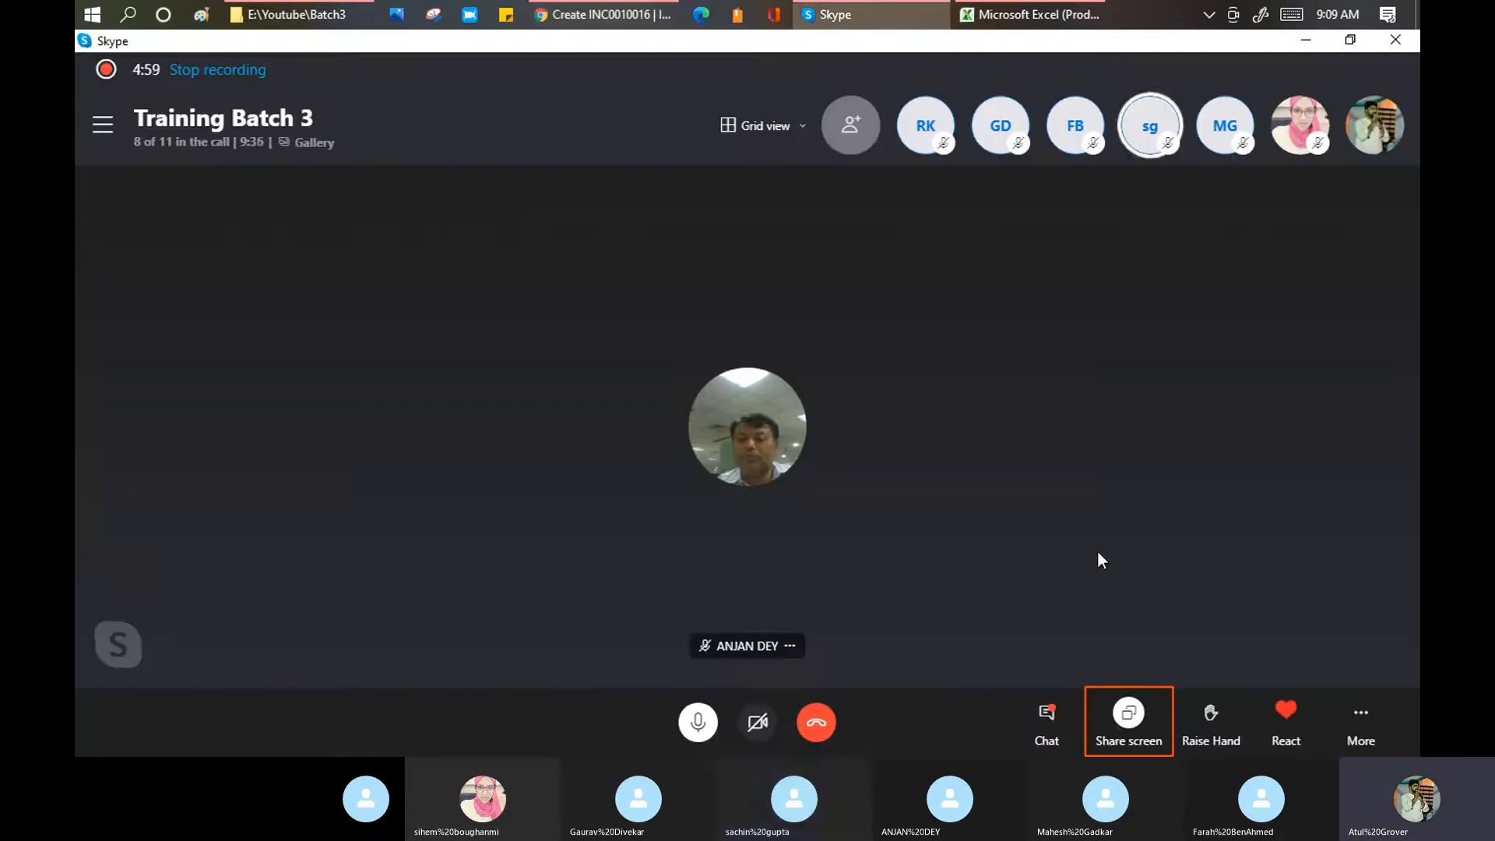
Step: Stop sharing the screen in the Skype Training Batch 3 call
{"action": "left_click", "coordinate": [1118, 718]}
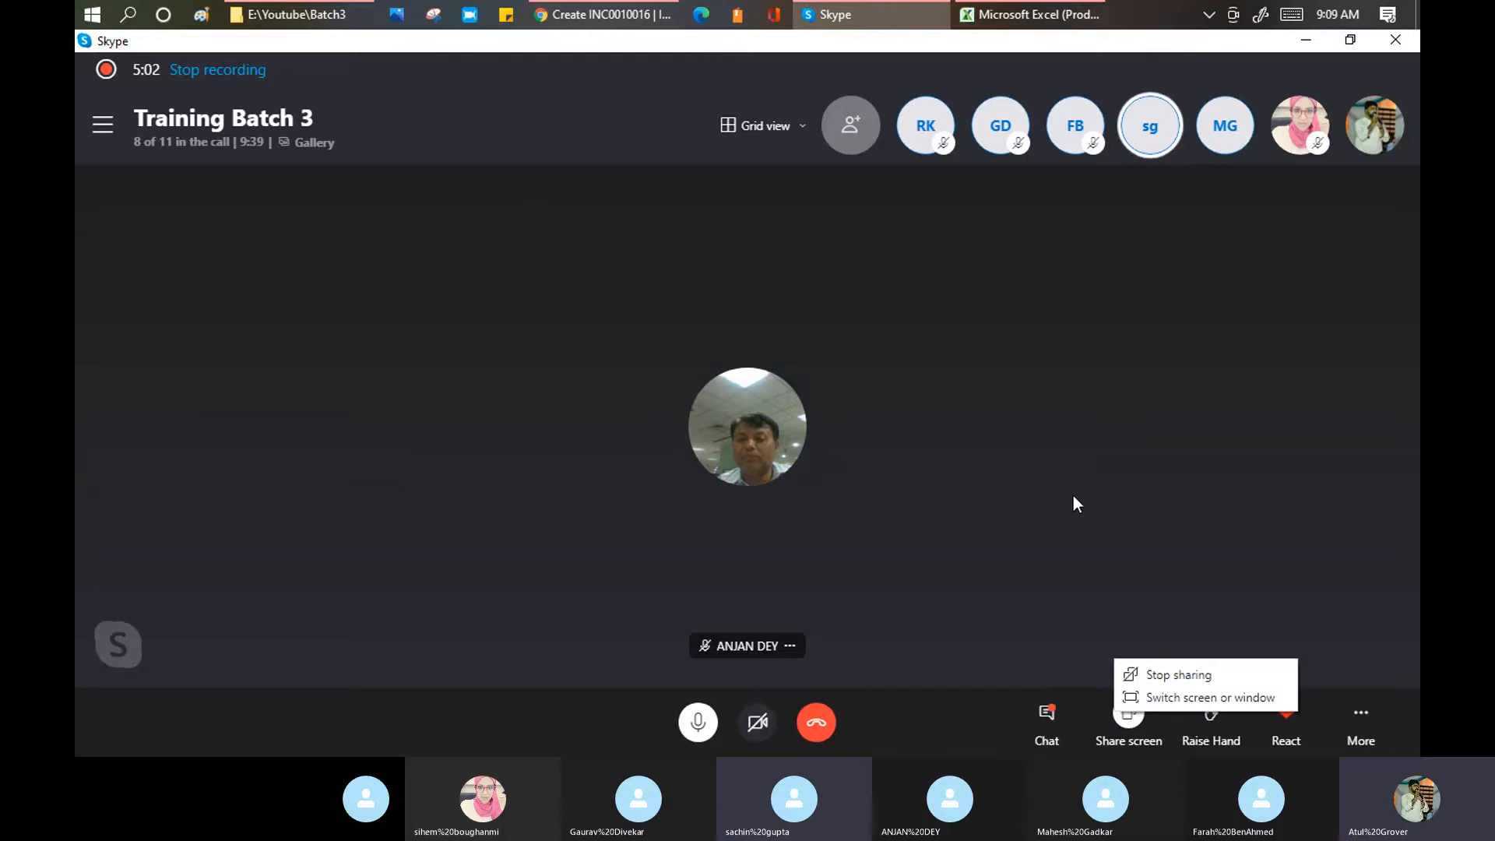
{"action": "left_click", "coordinate": [1170, 675]}
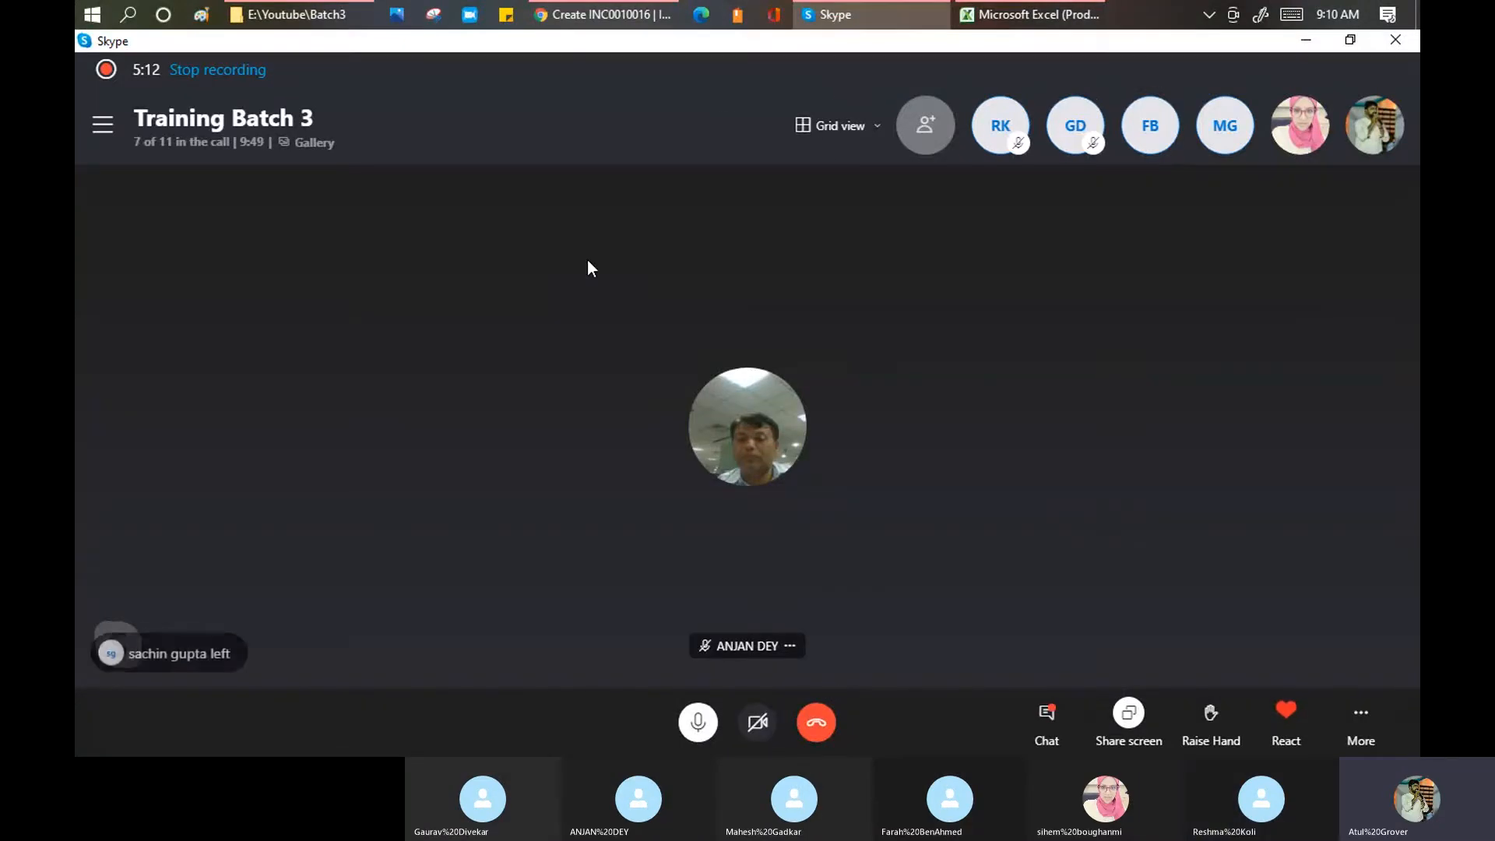
Step: Inspect the new incident's State field, then go back to the UI Policy Action record
{"action": "left_click", "coordinate": [615, 11]}
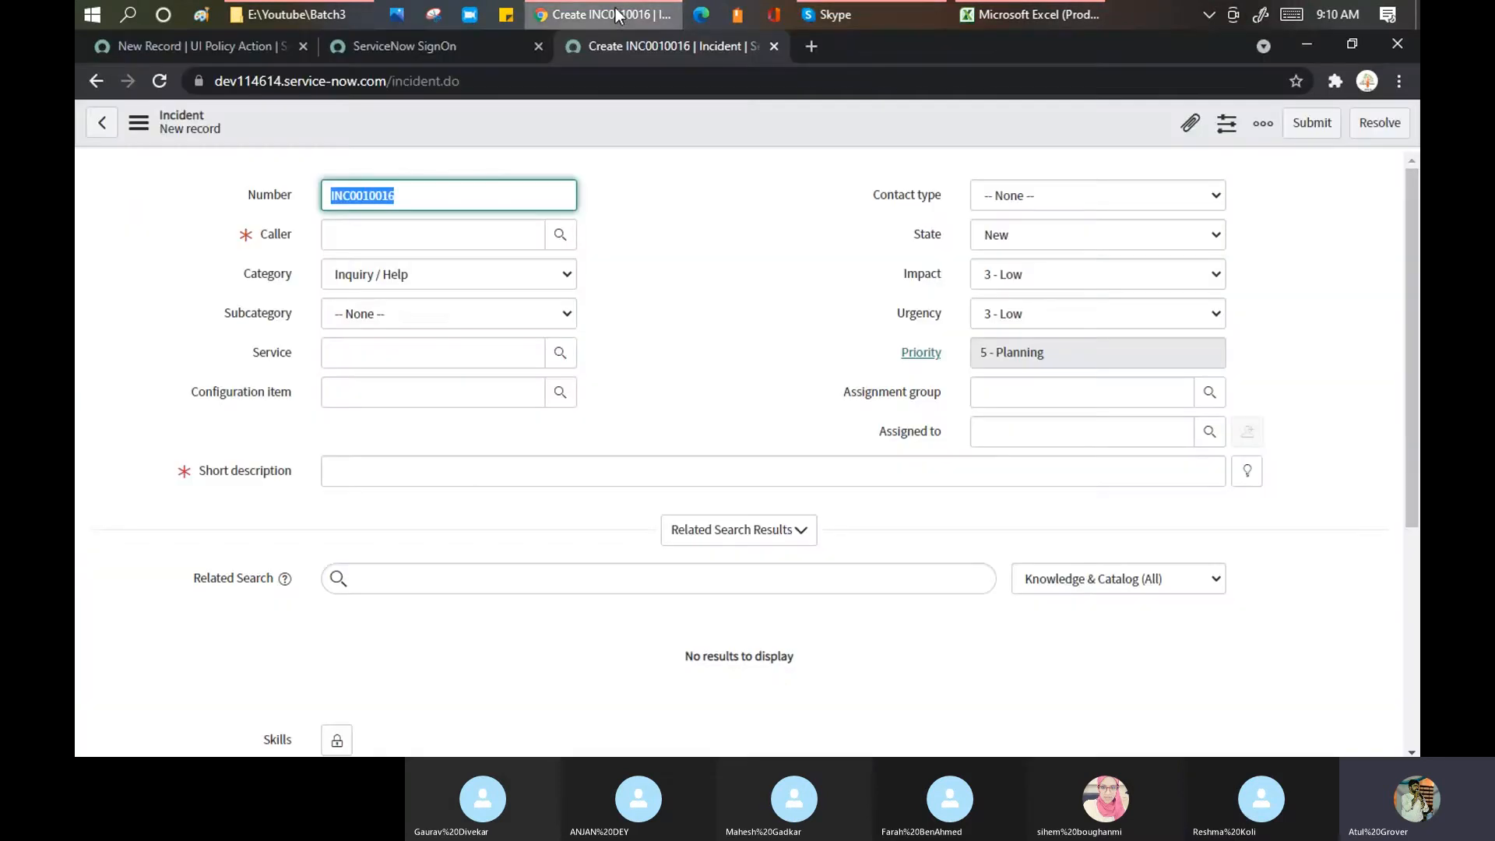
{"action": "left_click", "coordinate": [749, 239]}
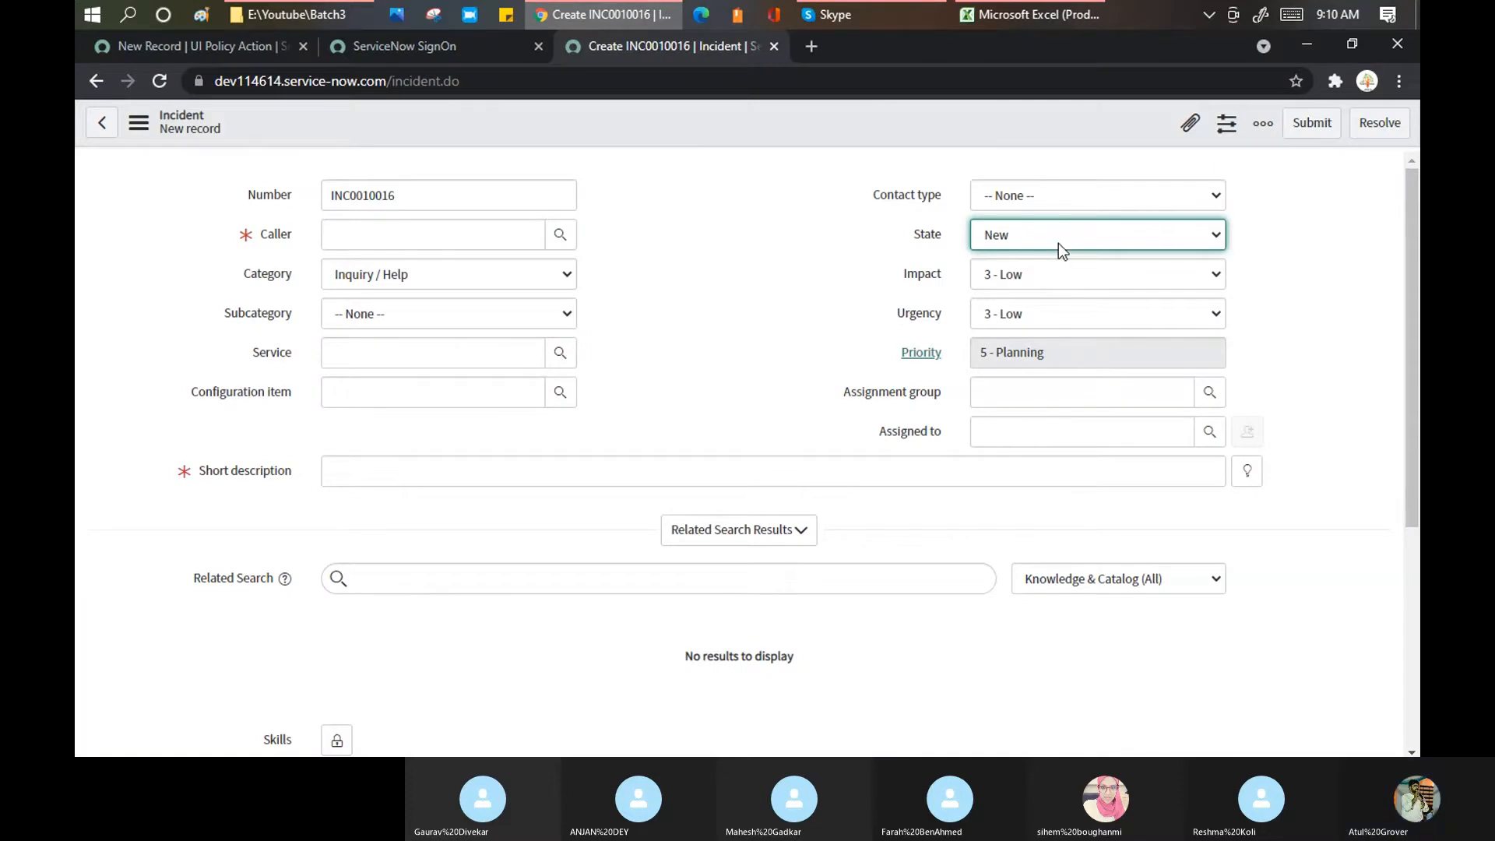
{"action": "left_click", "coordinate": [199, 47]}
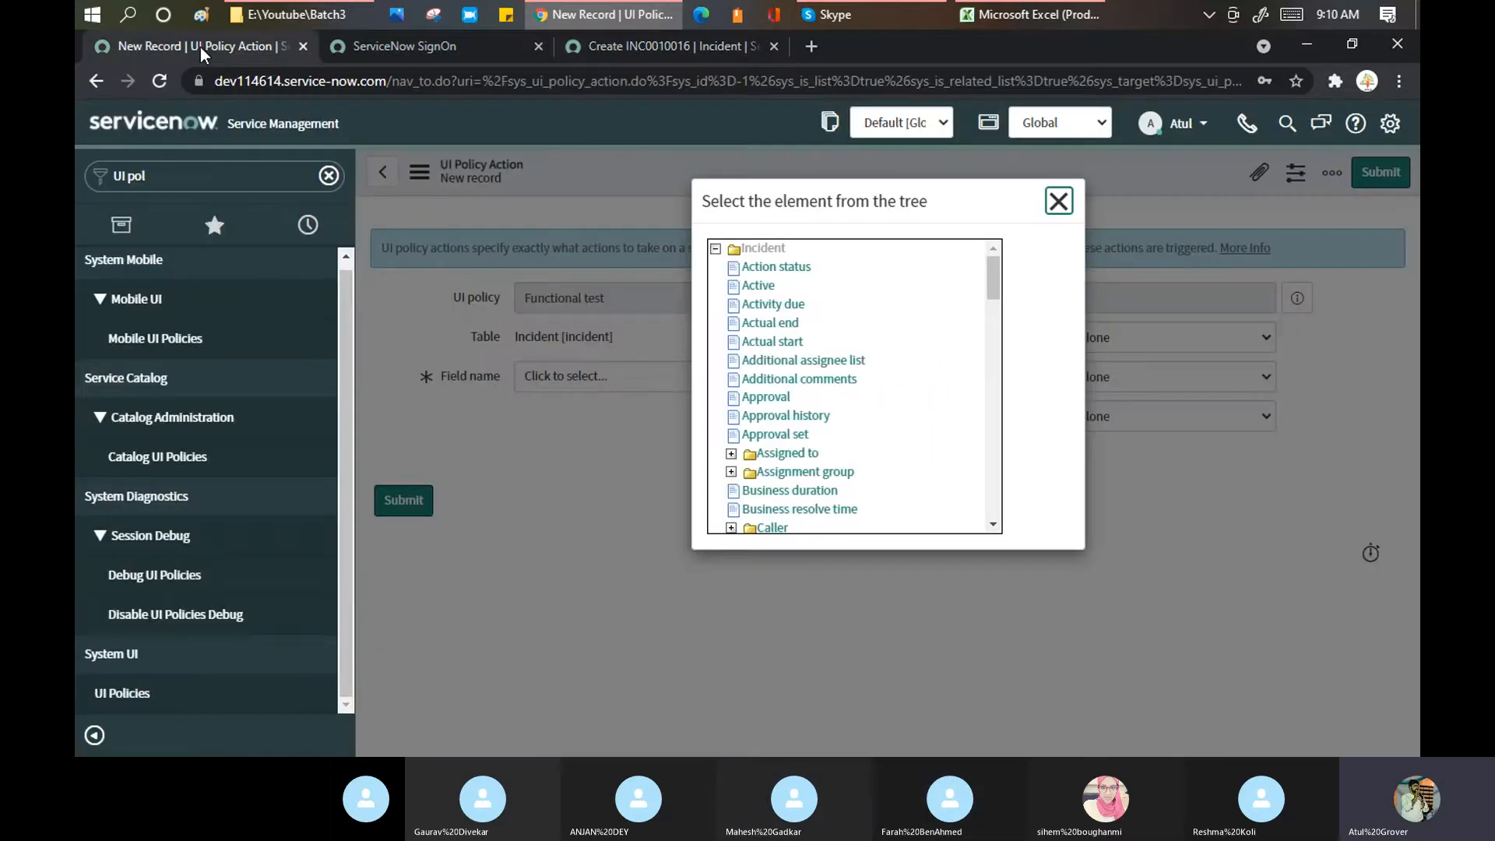
Step: Glance at the Skype call, then return to the ServiceNow field tree
{"action": "left_click", "coordinate": [866, 9]}
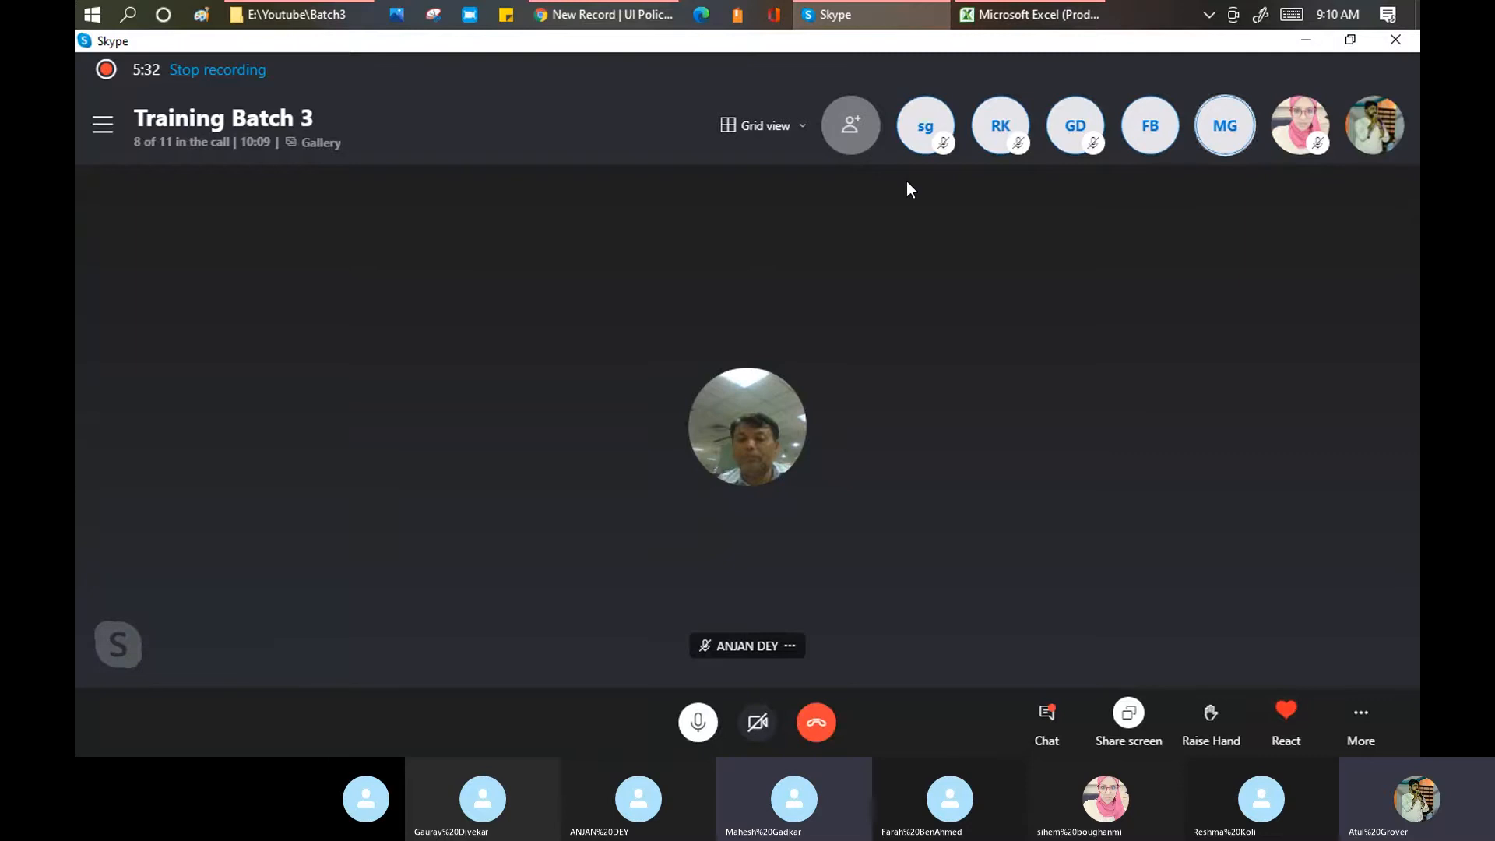
{"action": "key", "text": "alt+Tab"}
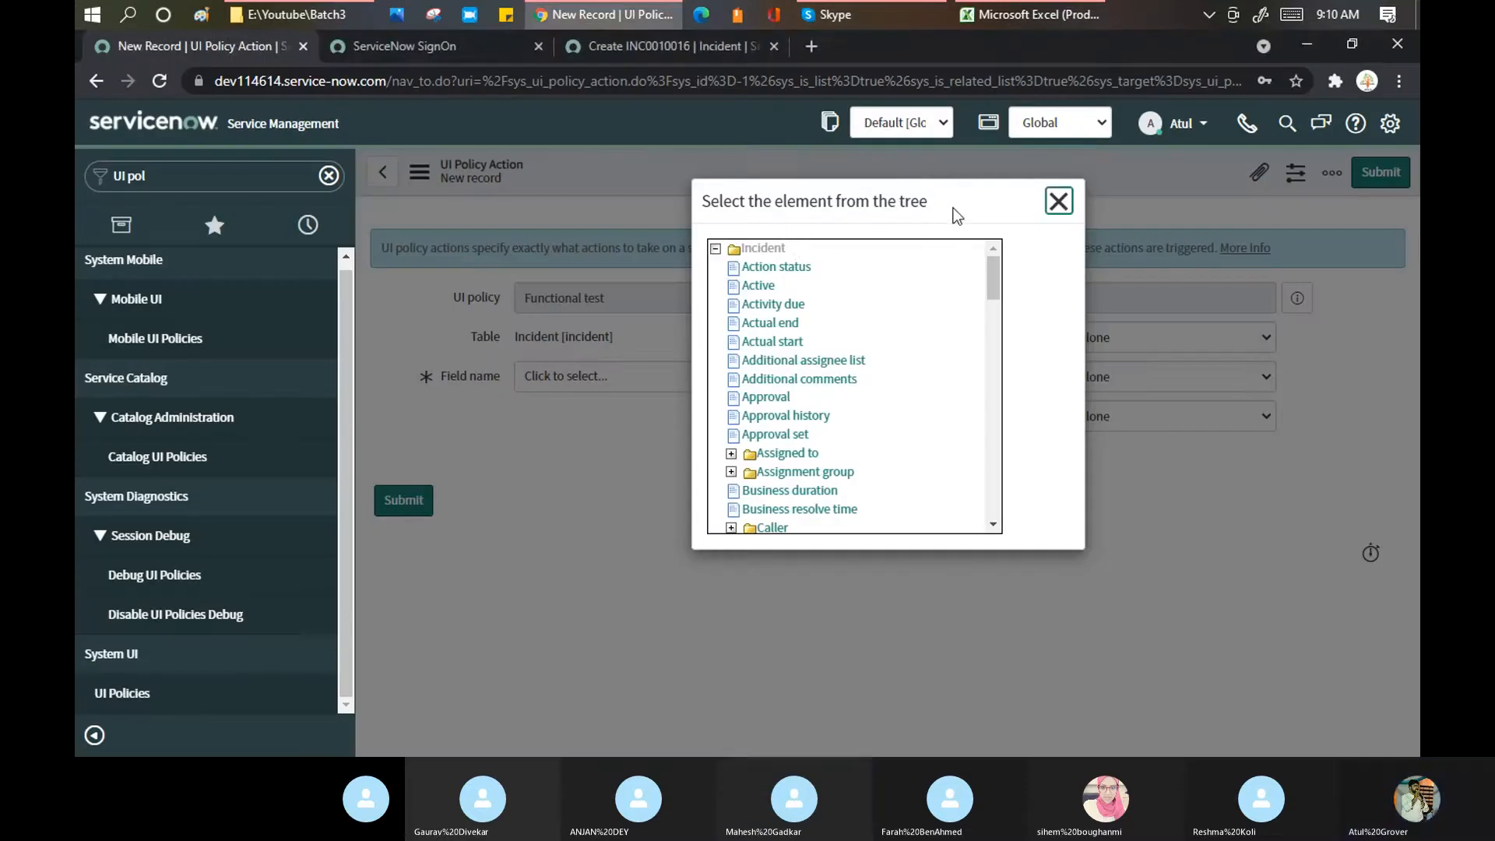
{"action": "left_click_drag", "start_coordinate": [994, 271], "coordinate": [989, 278]}
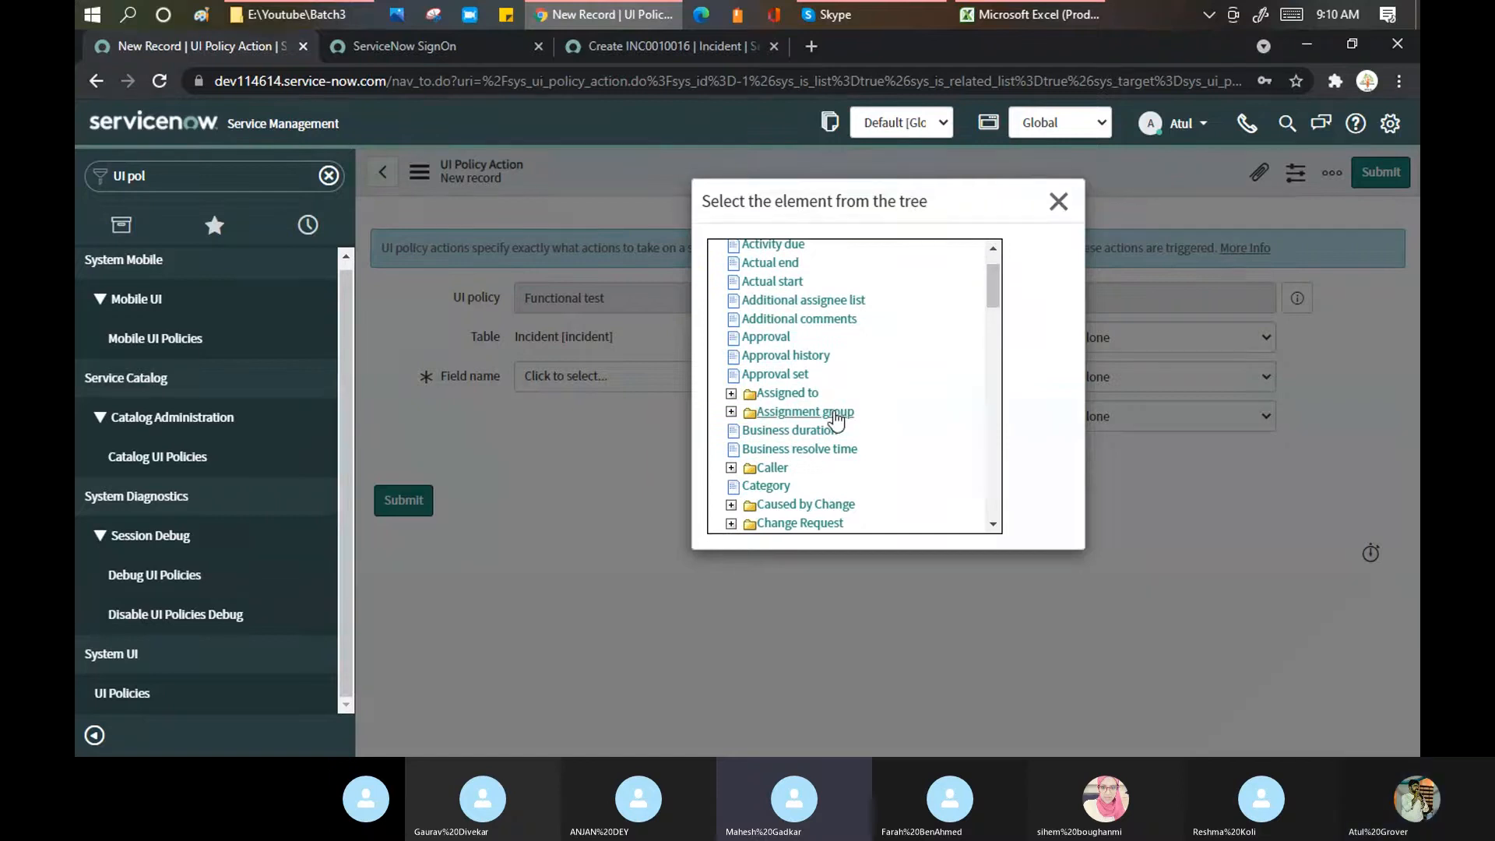
Step: Mute a participant in the Skype call, then choose Assignment group as the action's Field name
{"action": "key", "text": "alt+Tab"}
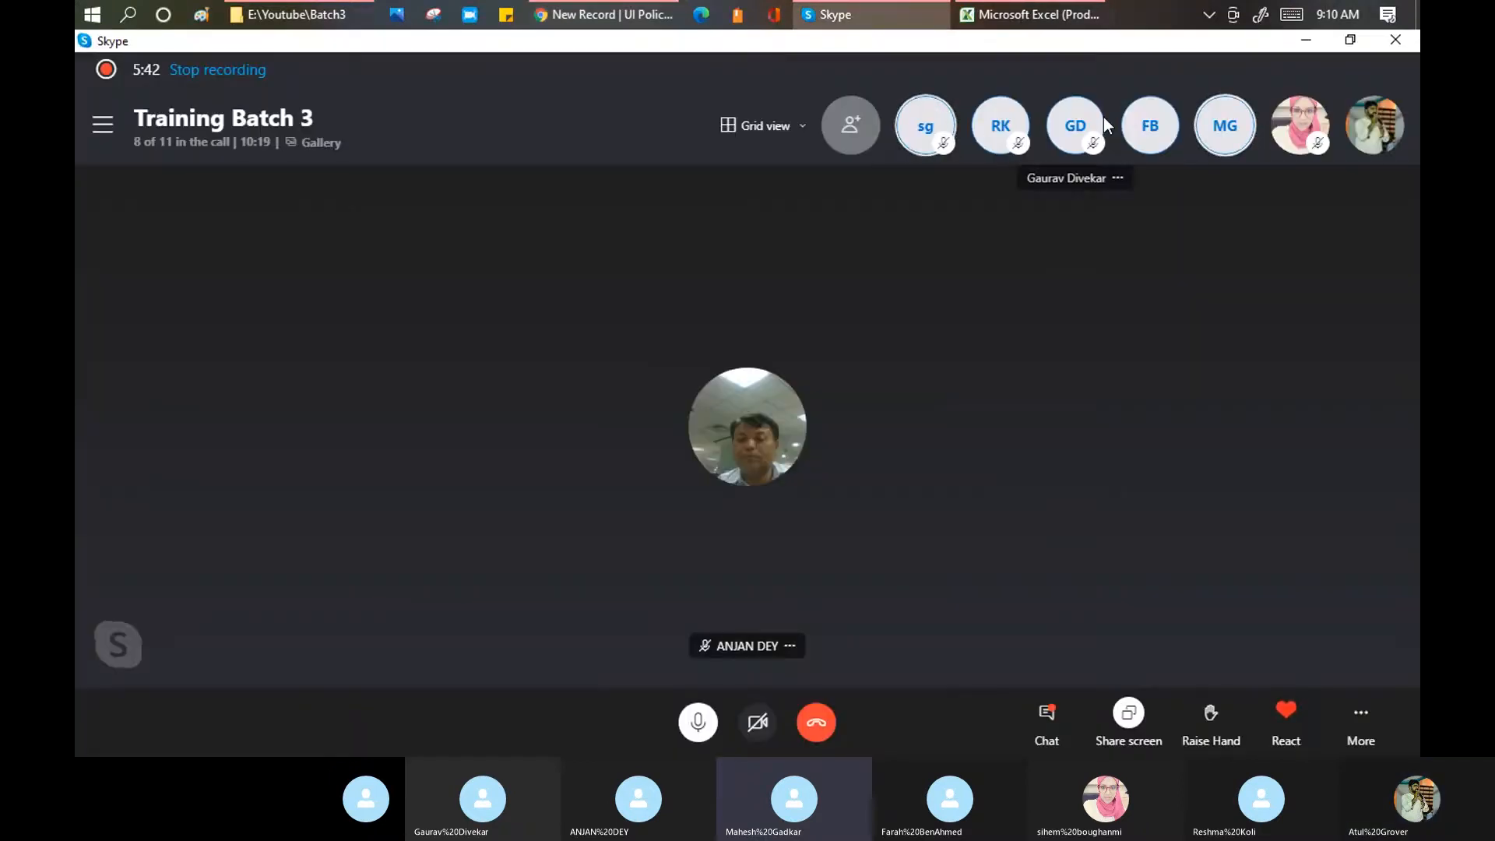
{"action": "right_click", "coordinate": [1225, 129]}
{"action": "left_click", "coordinate": [1245, 137]}
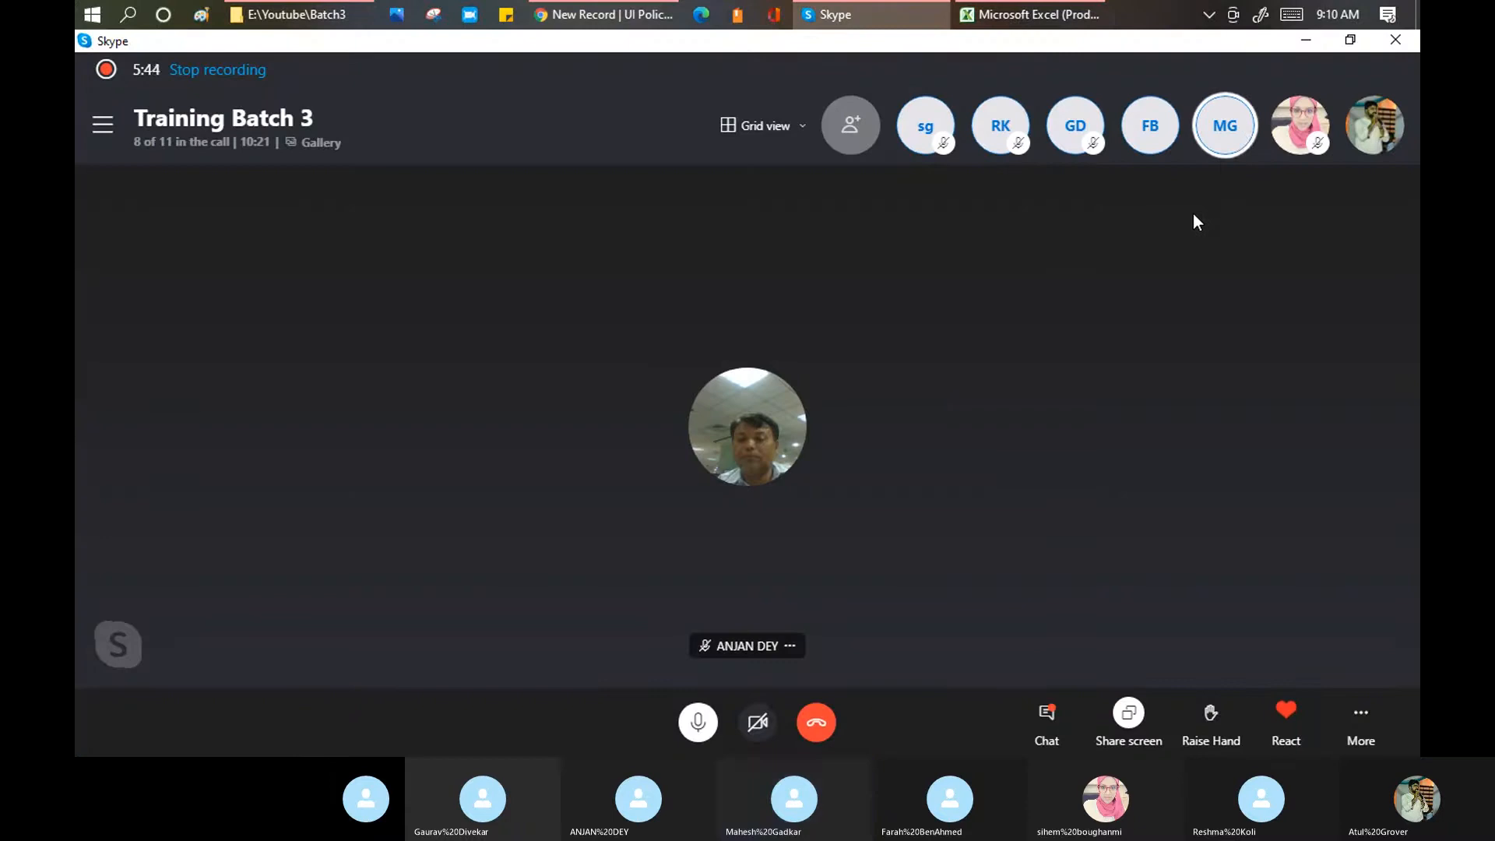
{"action": "key", "text": "alt+Tab"}
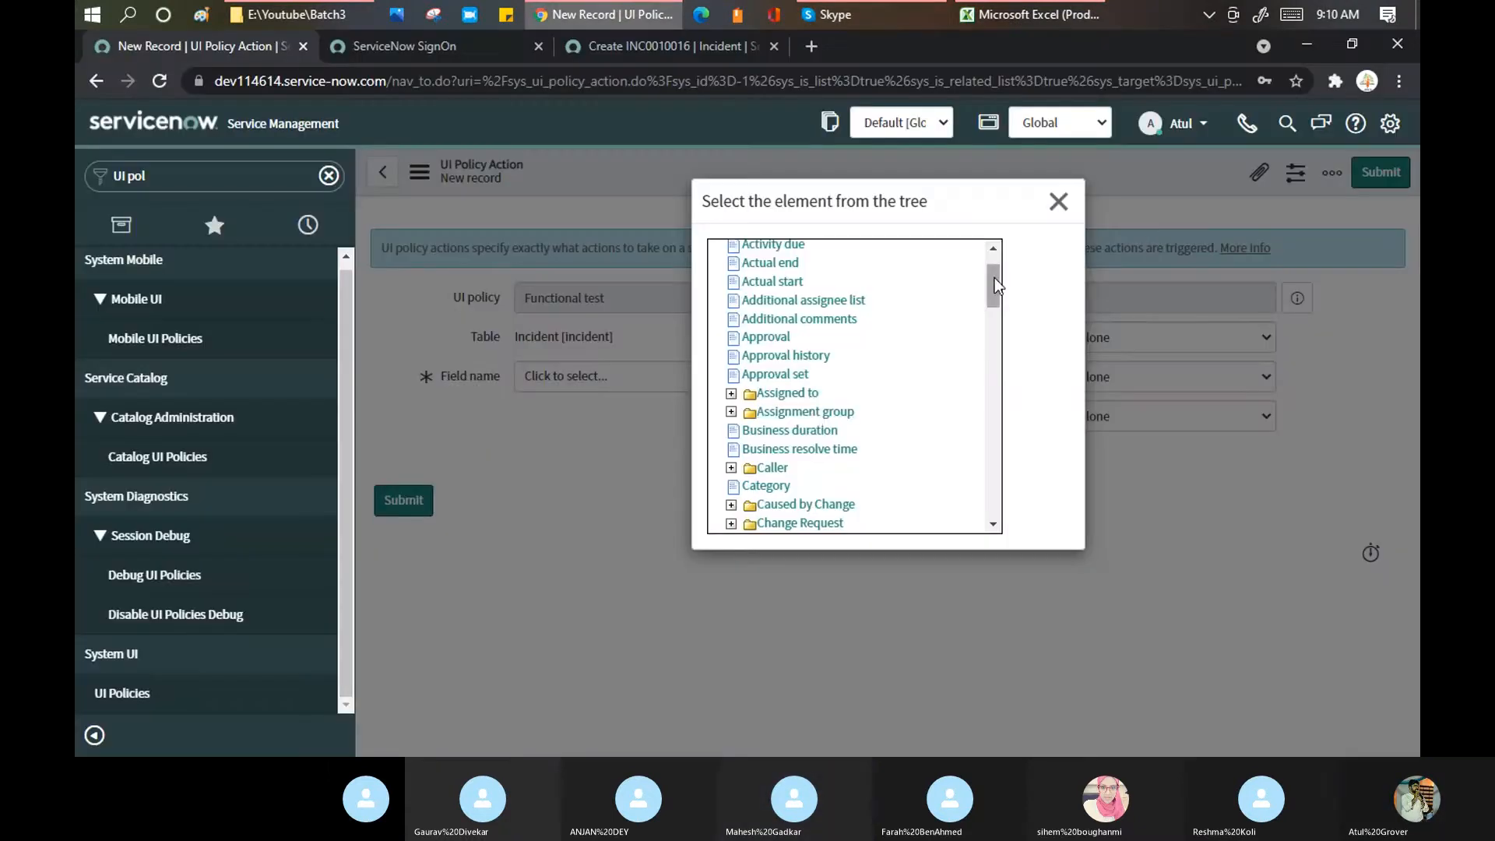
{"action": "left_click", "coordinate": [805, 413]}
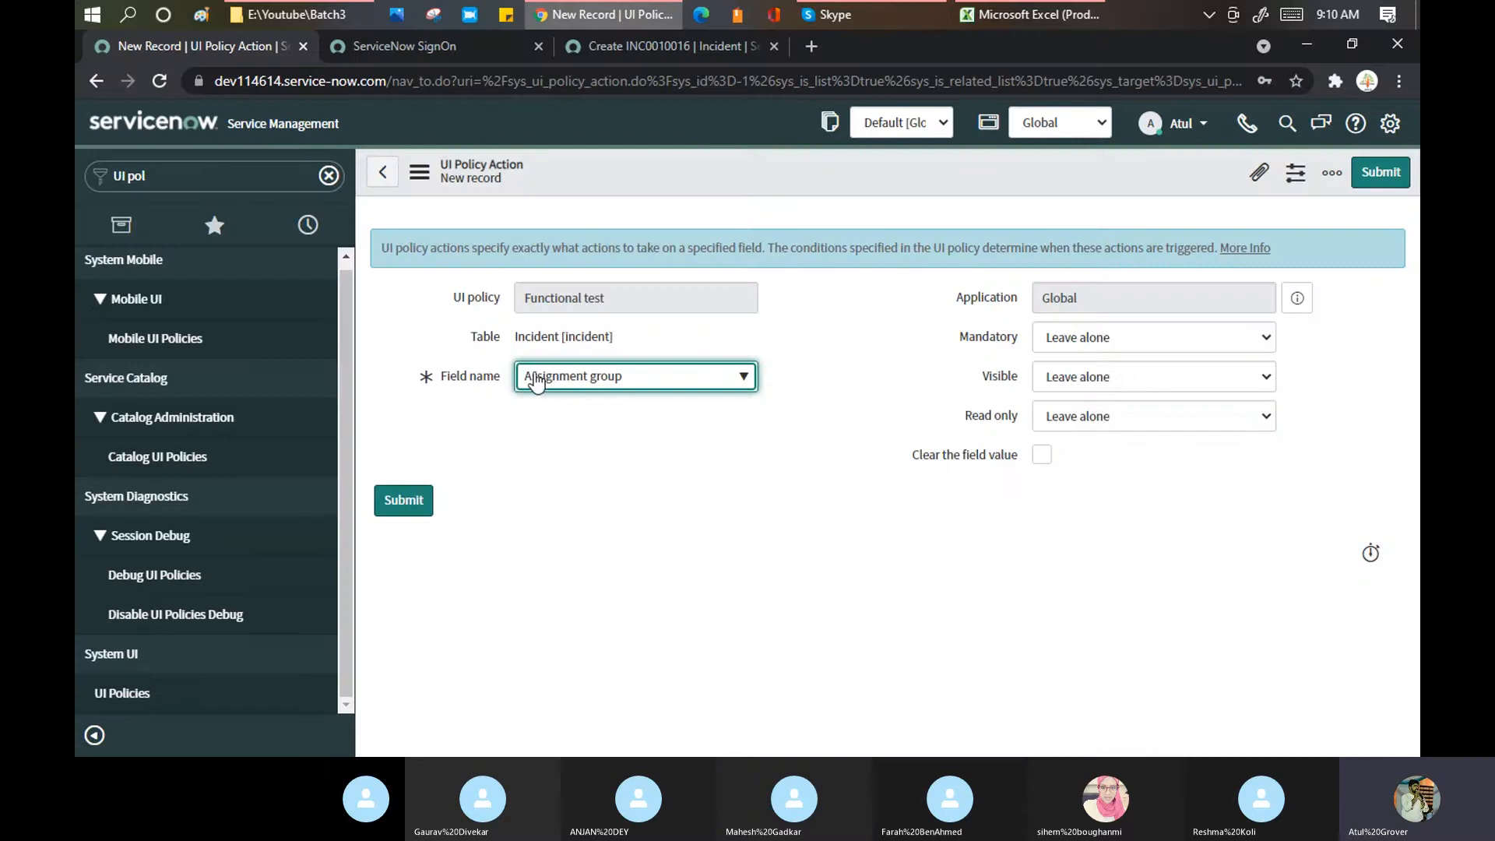
Step: Set Mandatory, Visible and Read only to True on the assignment_group action and save
{"action": "left_click", "coordinate": [655, 45]}
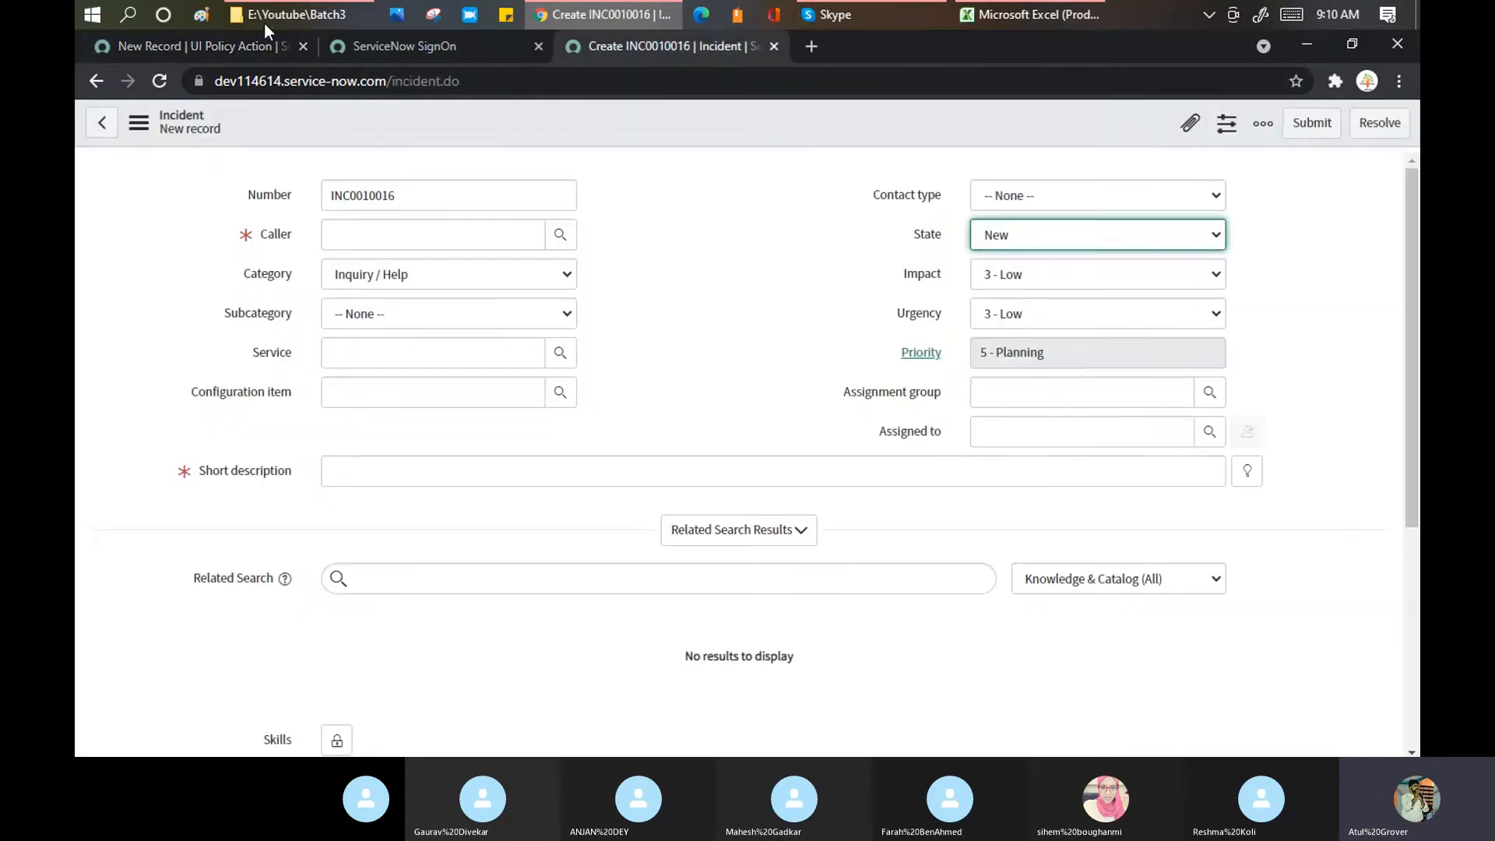
{"action": "left_click", "coordinate": [251, 43]}
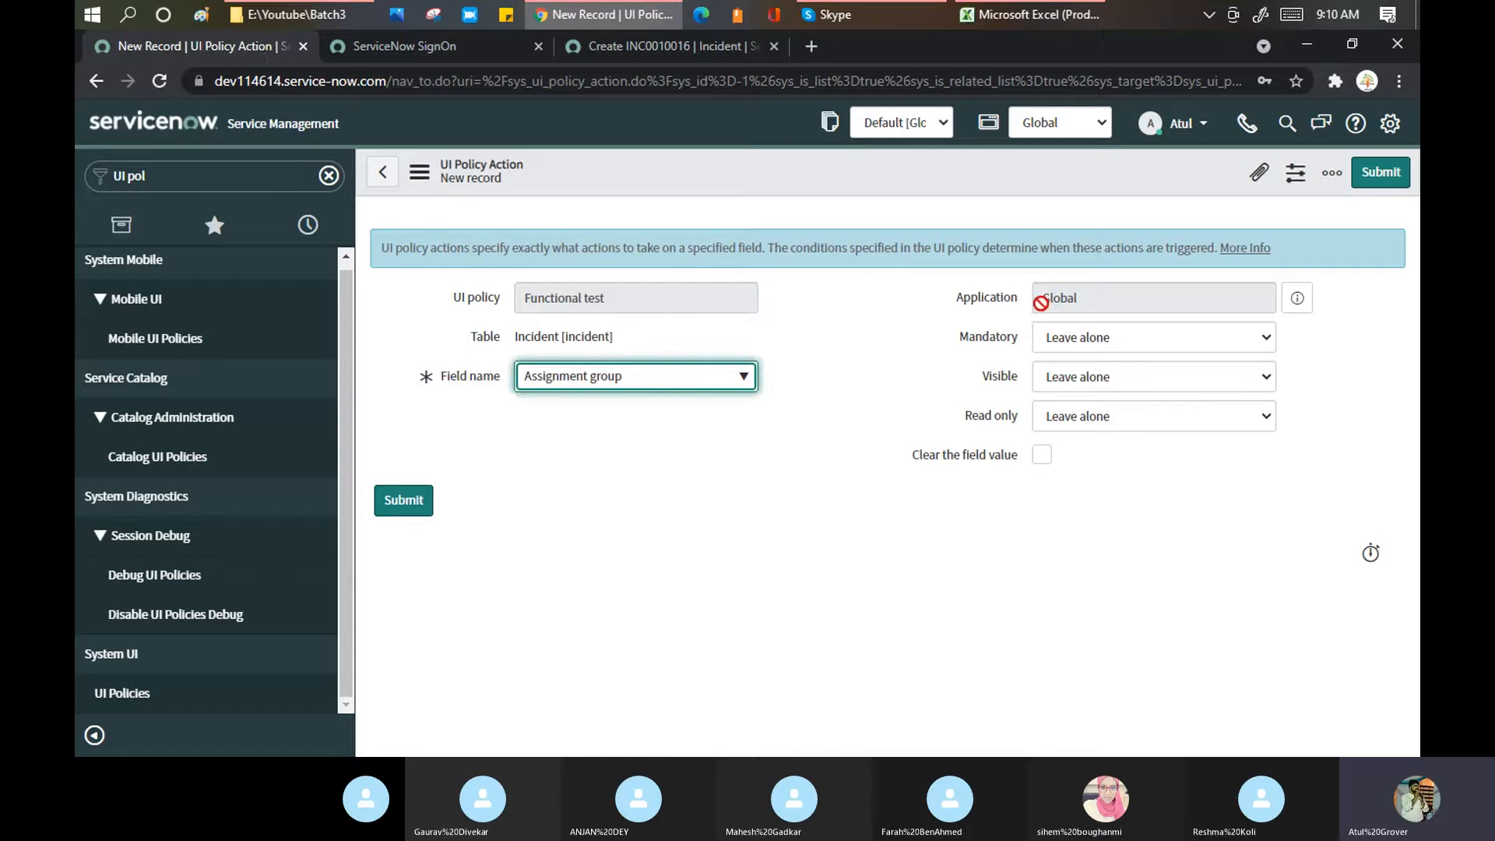
{"action": "left_click", "coordinate": [1109, 338]}
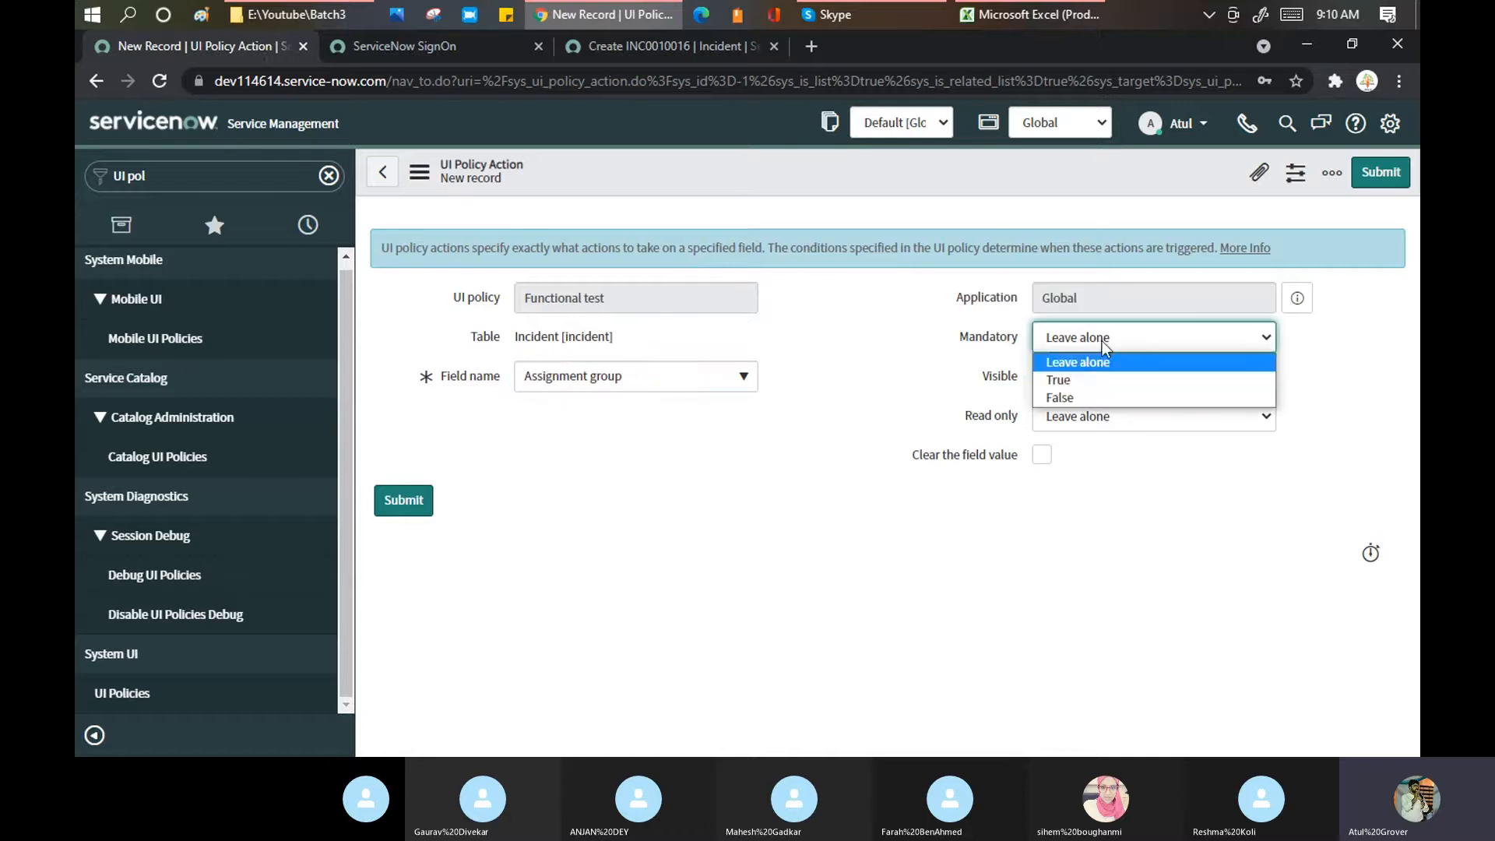
{"action": "left_click", "coordinate": [1075, 381]}
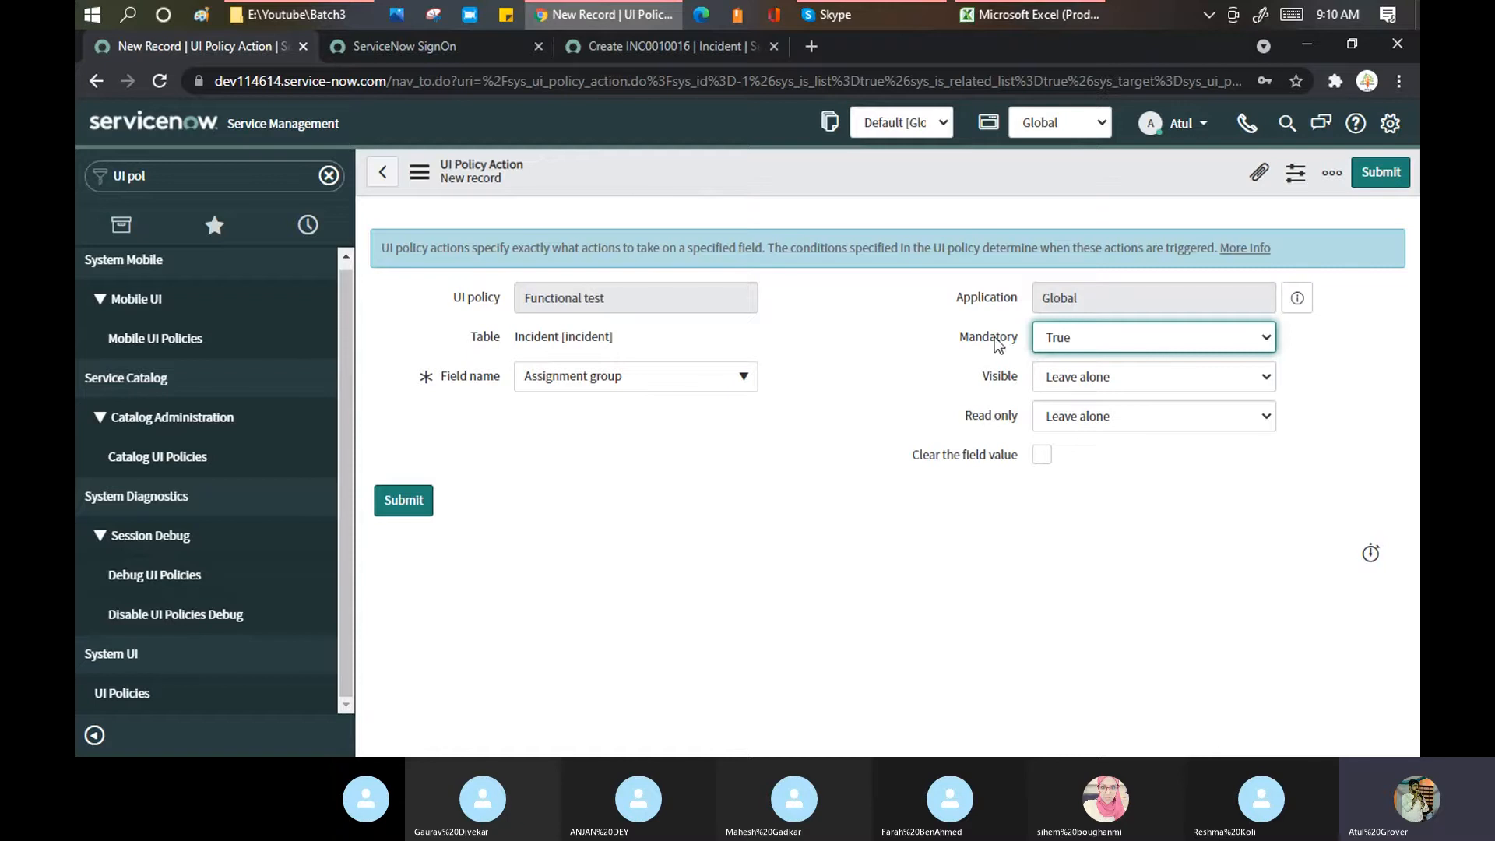
{"action": "left_click", "coordinate": [1113, 380]}
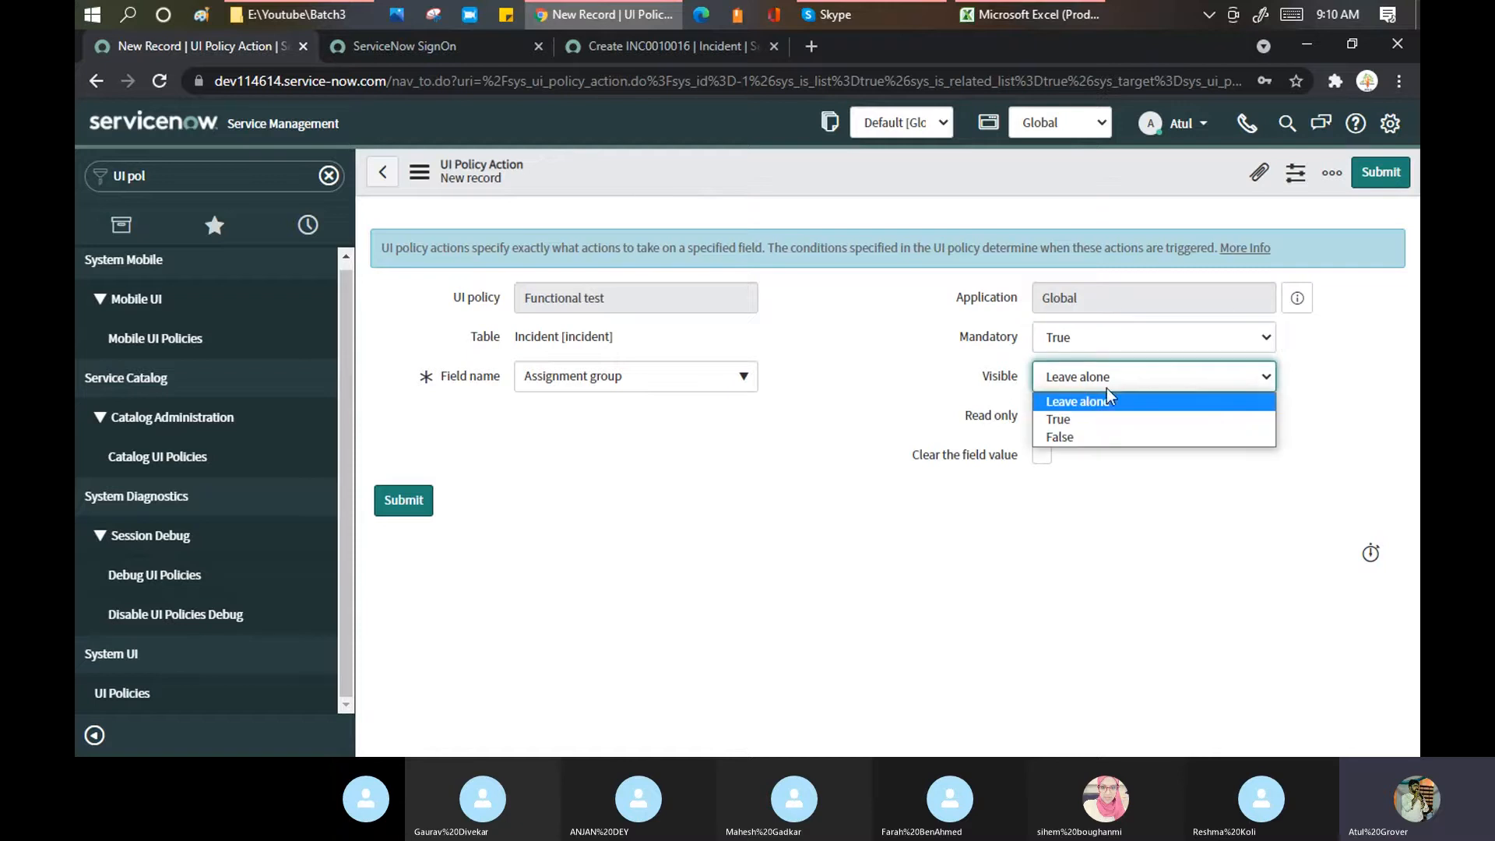
{"action": "left_click", "coordinate": [1088, 425]}
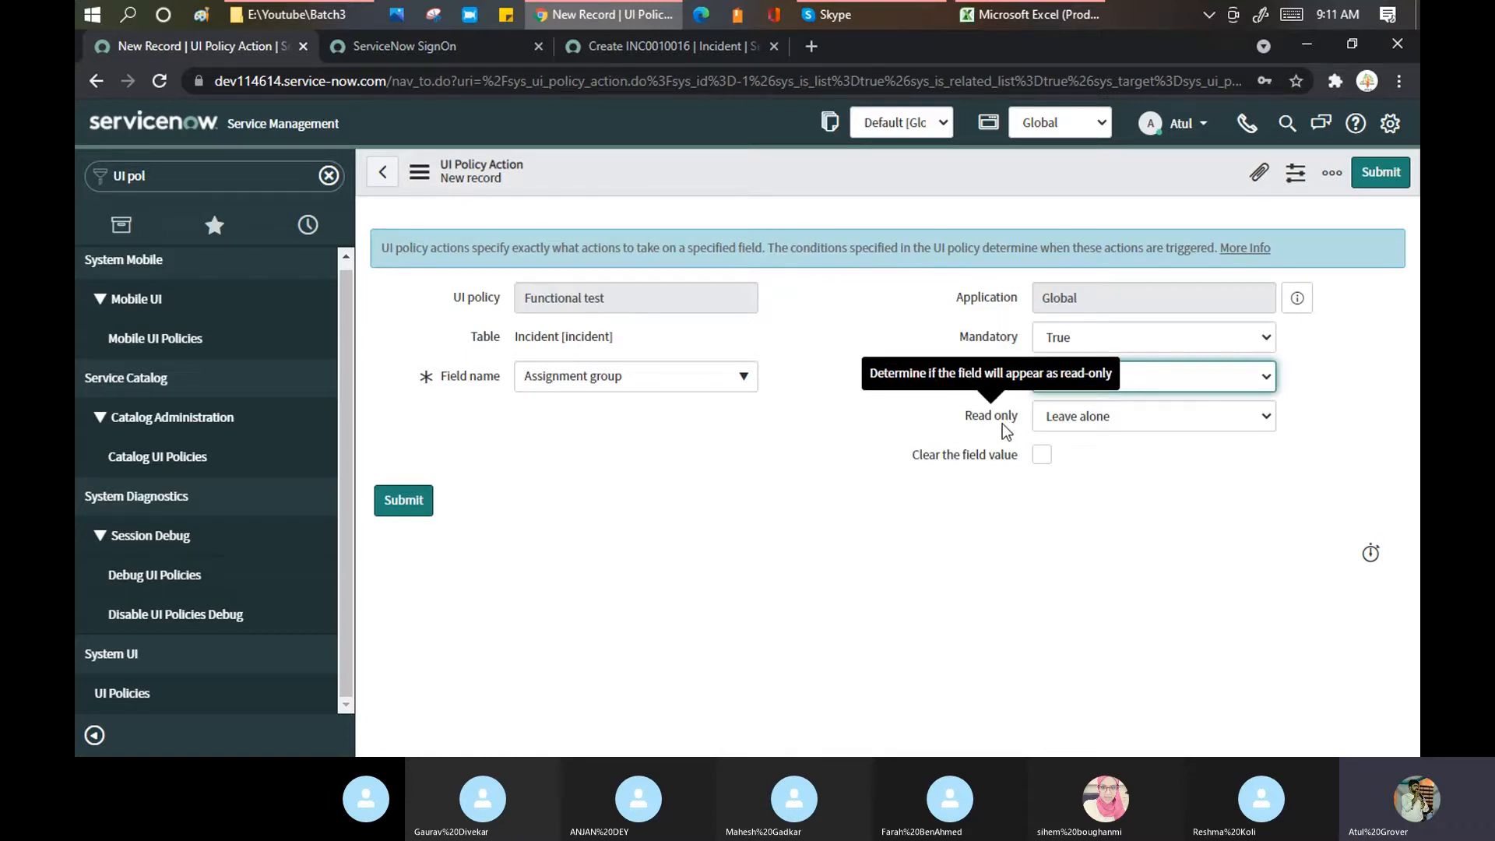
{"action": "left_click", "coordinate": [1111, 416]}
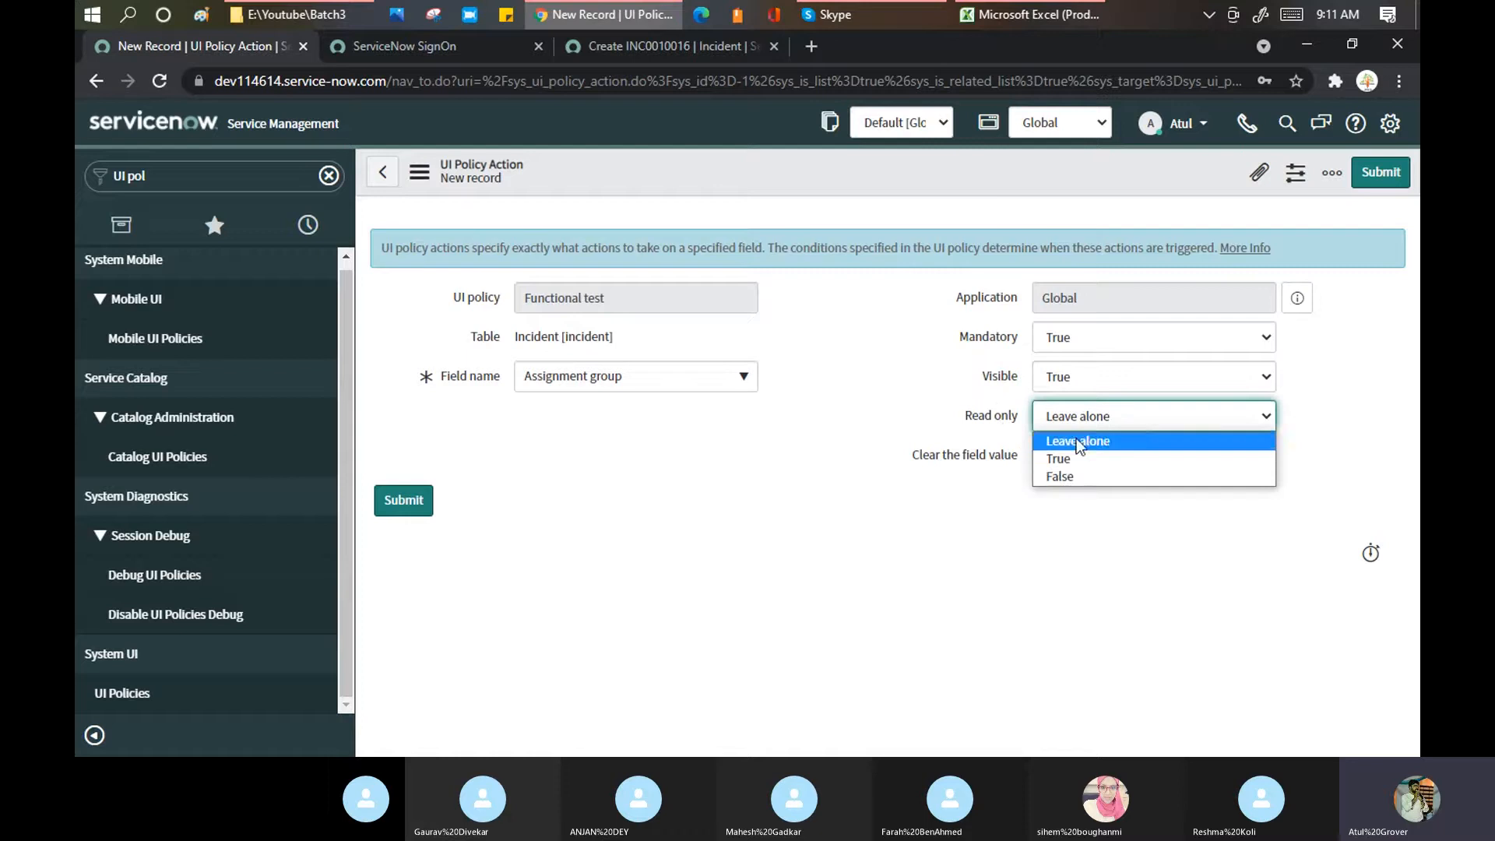
{"action": "left_click", "coordinate": [1067, 459]}
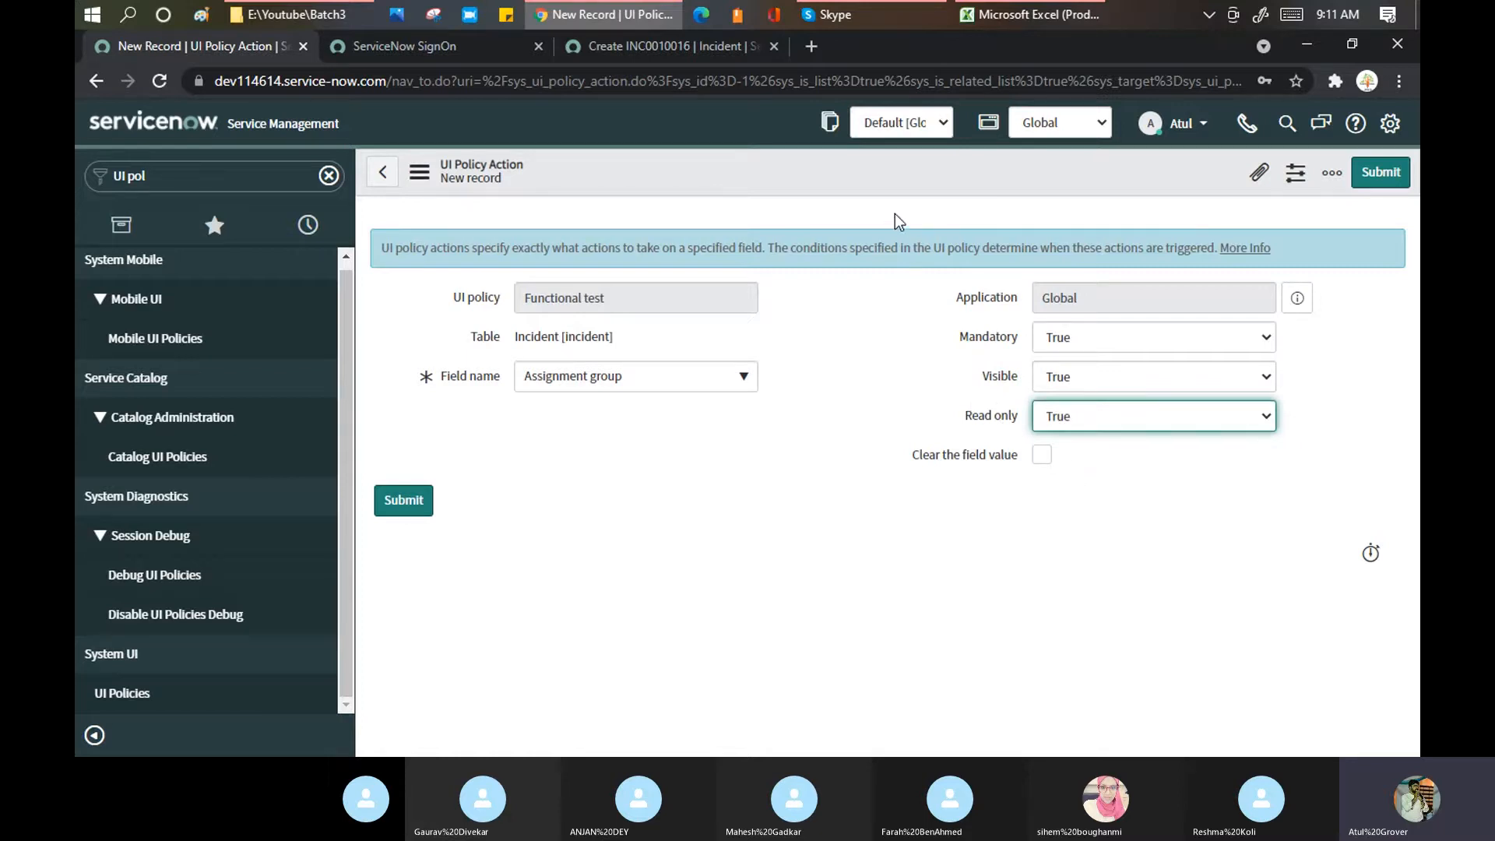
{"action": "right_click", "coordinate": [903, 168]}
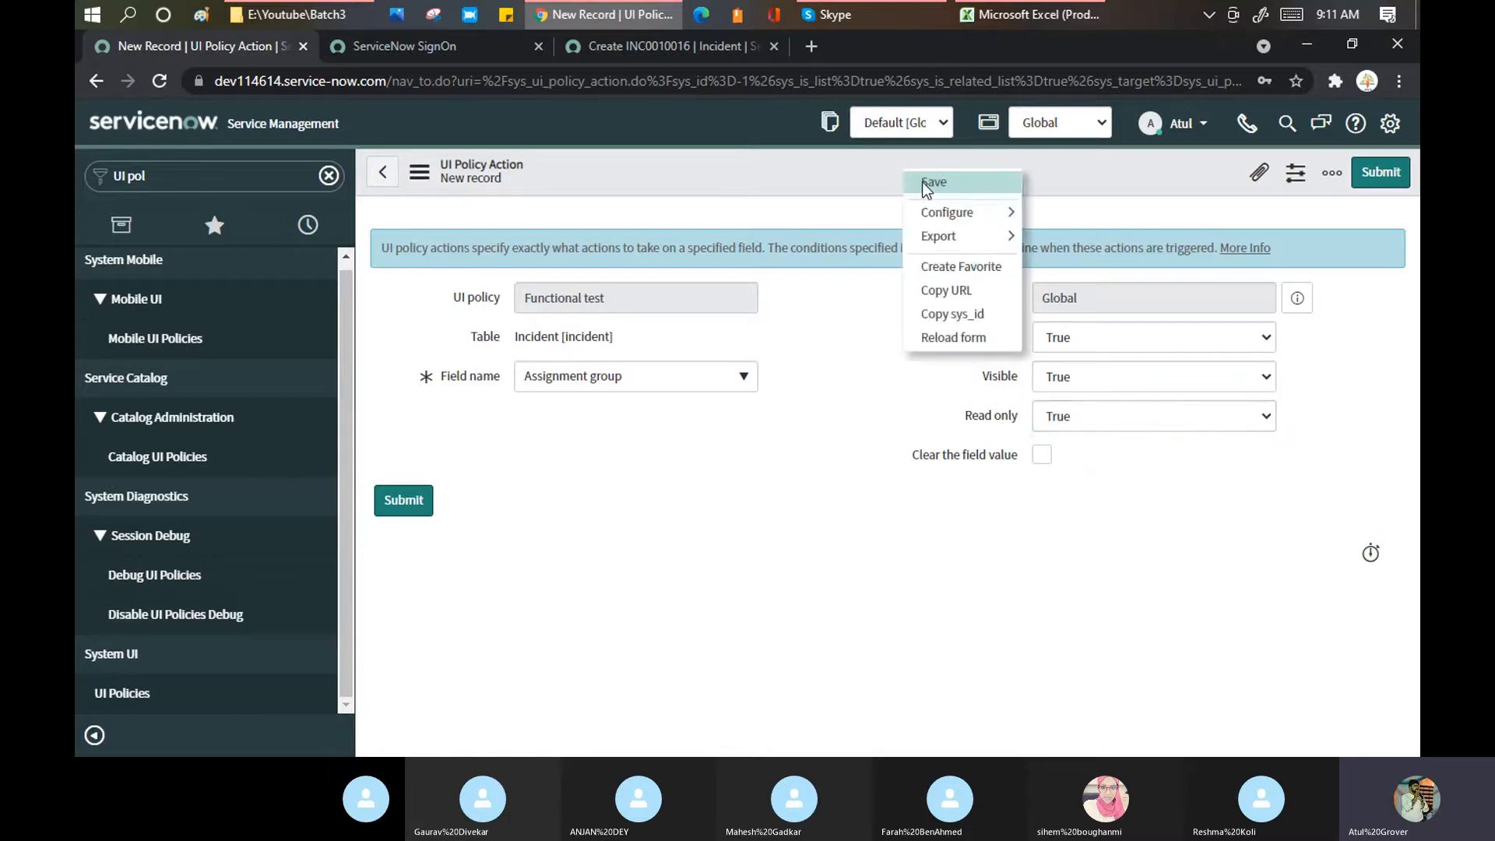
{"action": "left_click", "coordinate": [921, 181]}
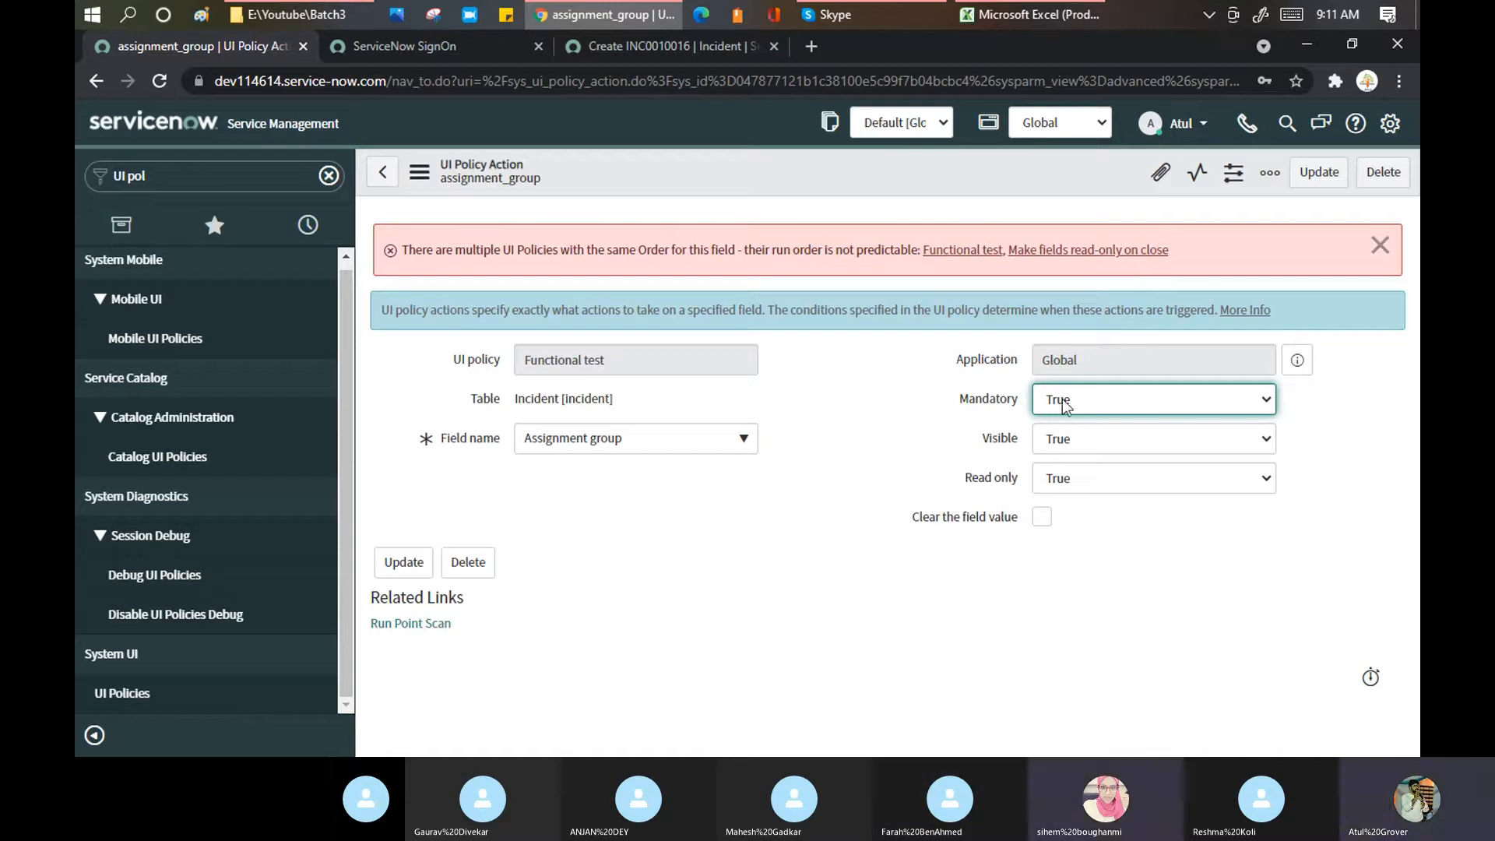
Step: Change Read only back to Leave alone, save the action, and show the Create INC0010016 form
{"action": "left_click", "coordinate": [1082, 484]}
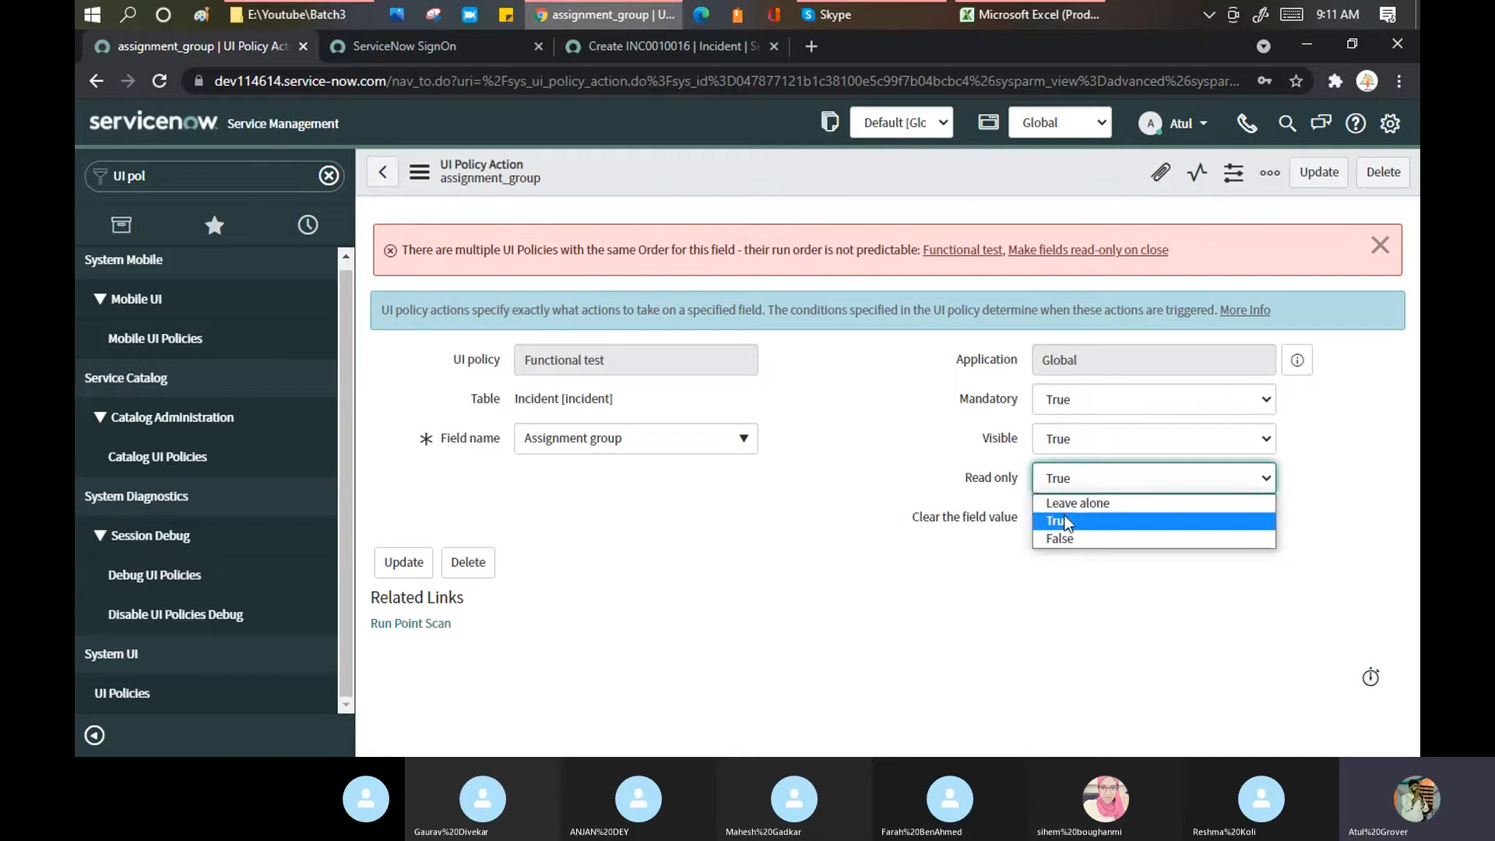
{"action": "left_click", "coordinate": [1069, 504]}
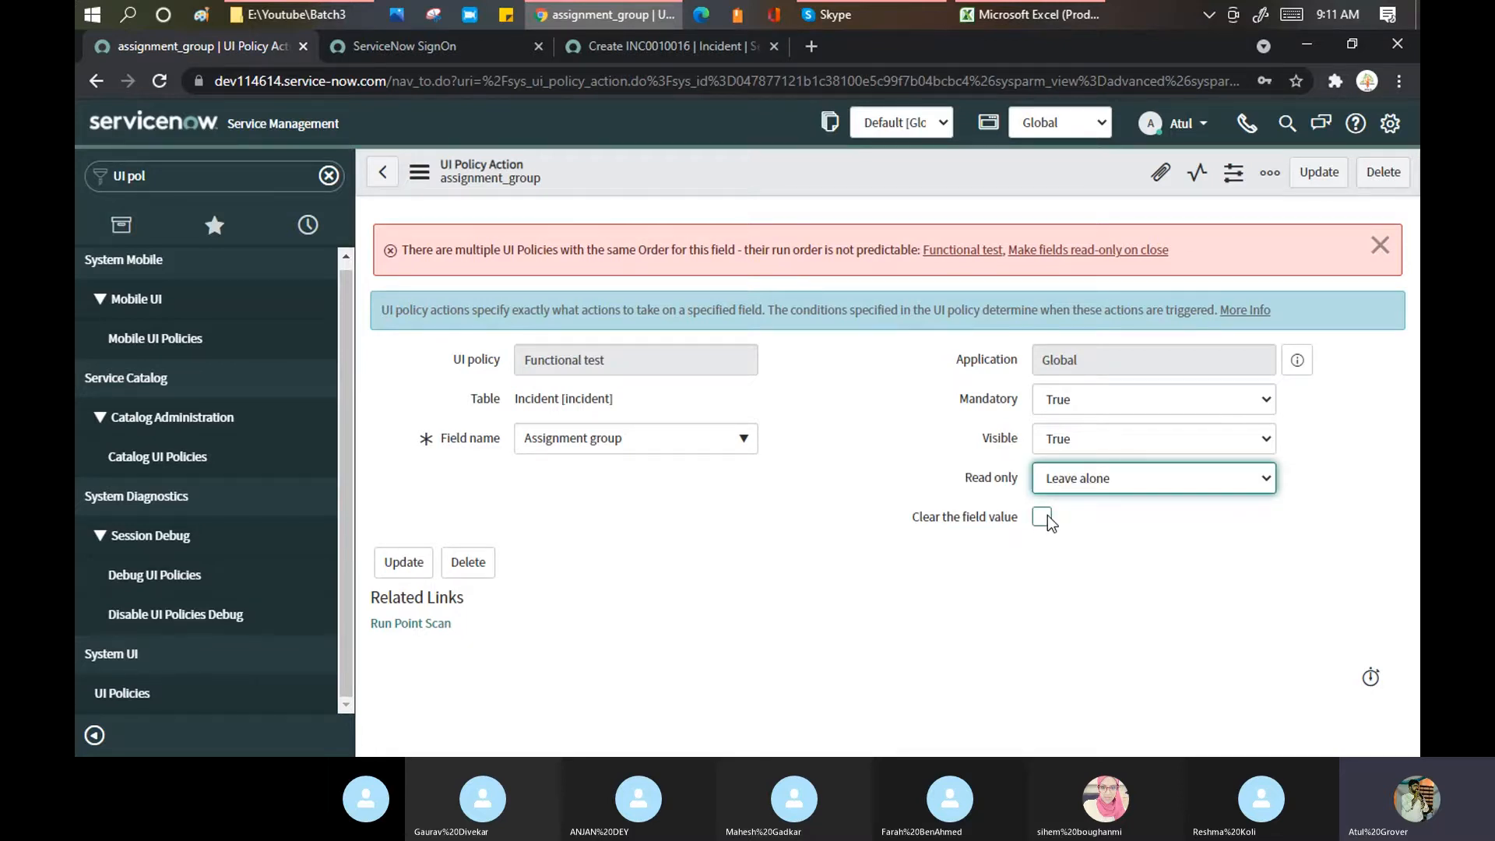
{"action": "right_click", "coordinate": [835, 163]}
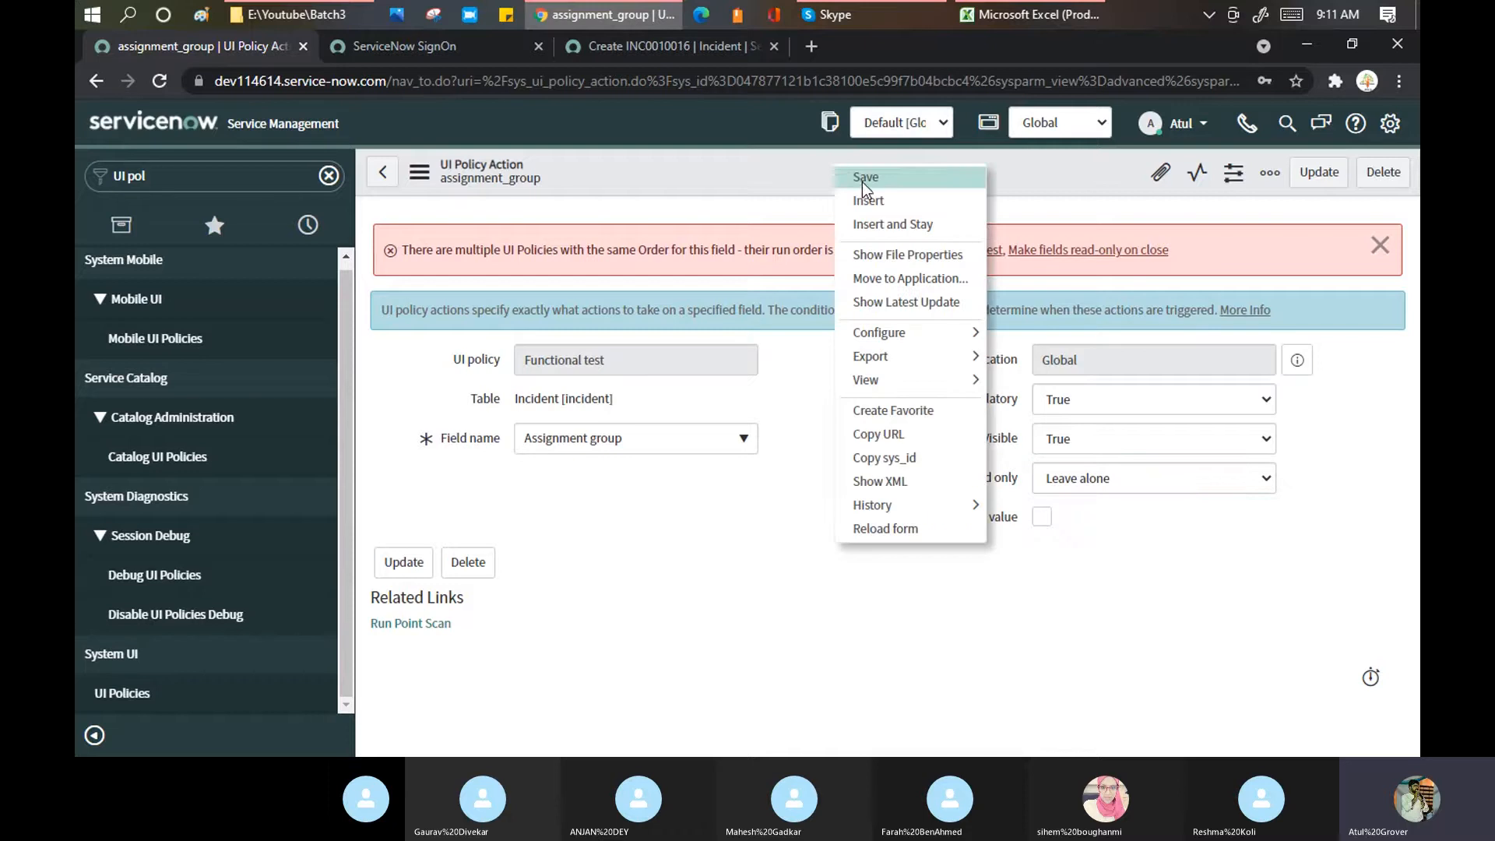
{"action": "left_click", "coordinate": [864, 178]}
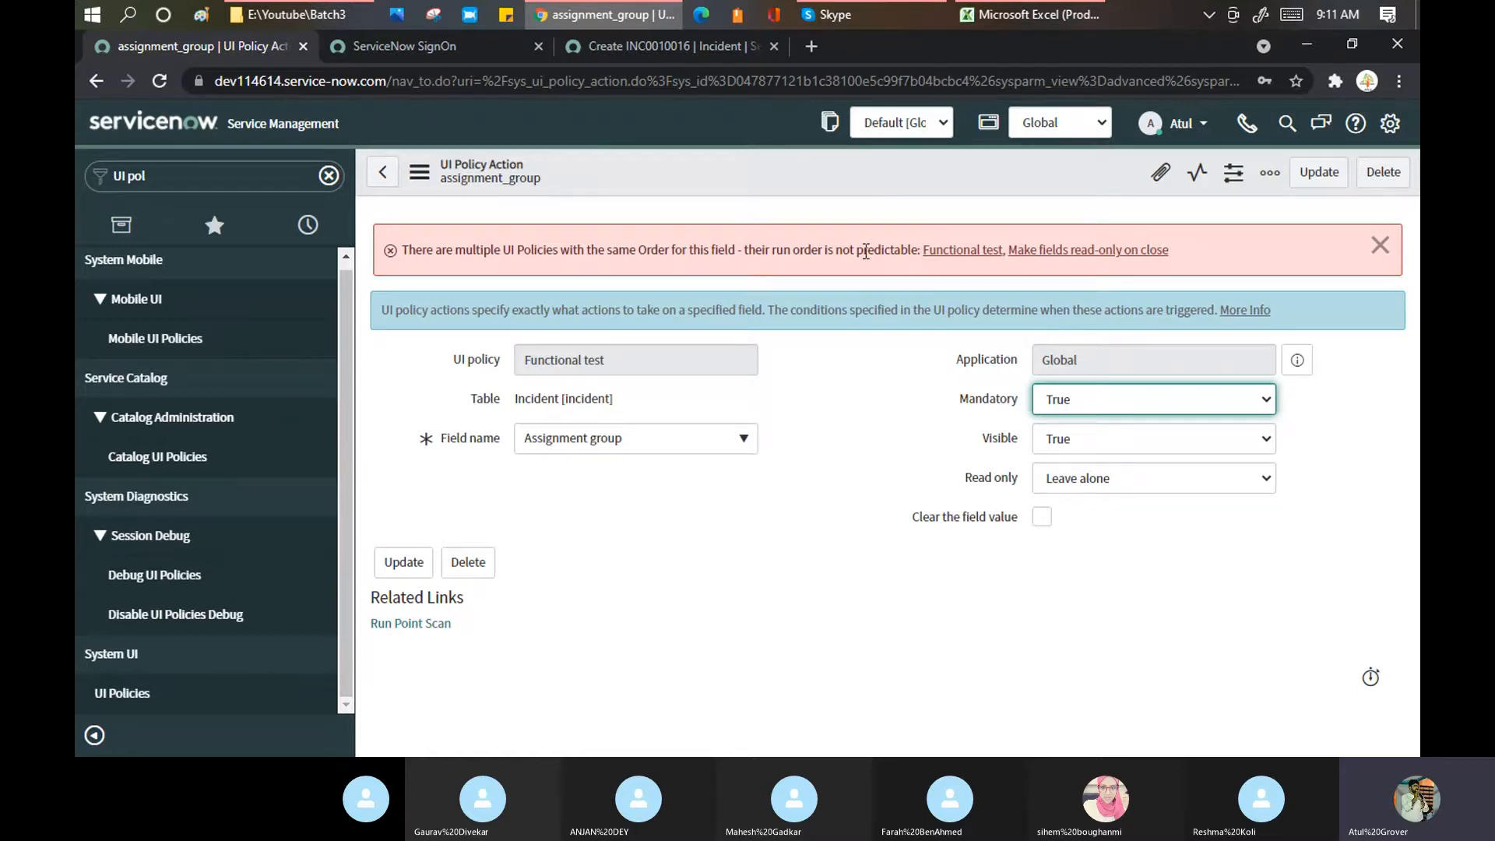
{"action": "left_click", "coordinate": [683, 49]}
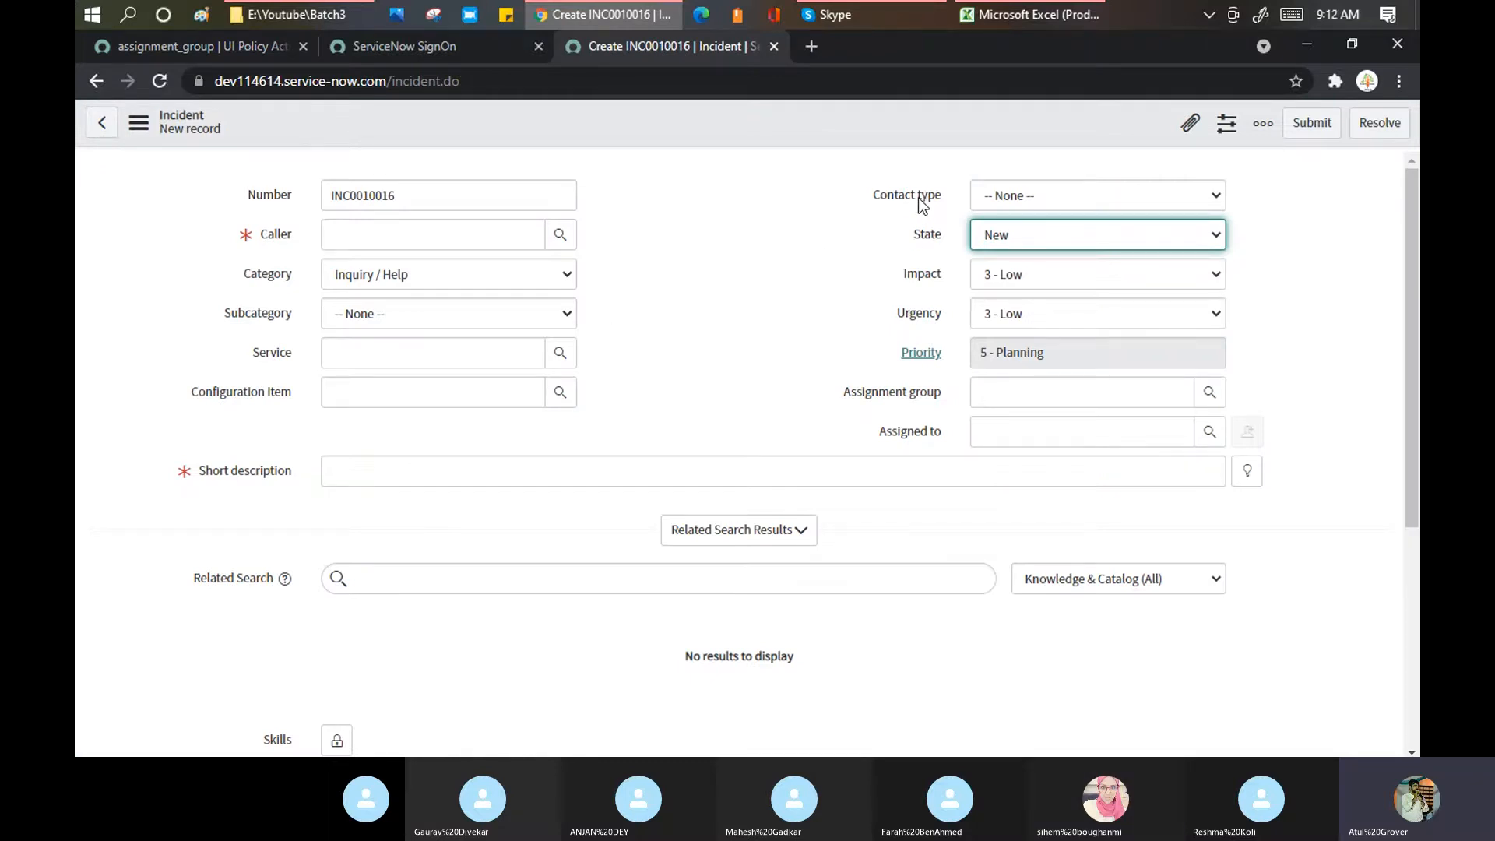
Step: Replace Assignment group with Contact type as the action's field and highlight the multiple-policies warning
{"action": "left_click", "coordinate": [203, 39]}
{"action": "left_click", "coordinate": [657, 446]}
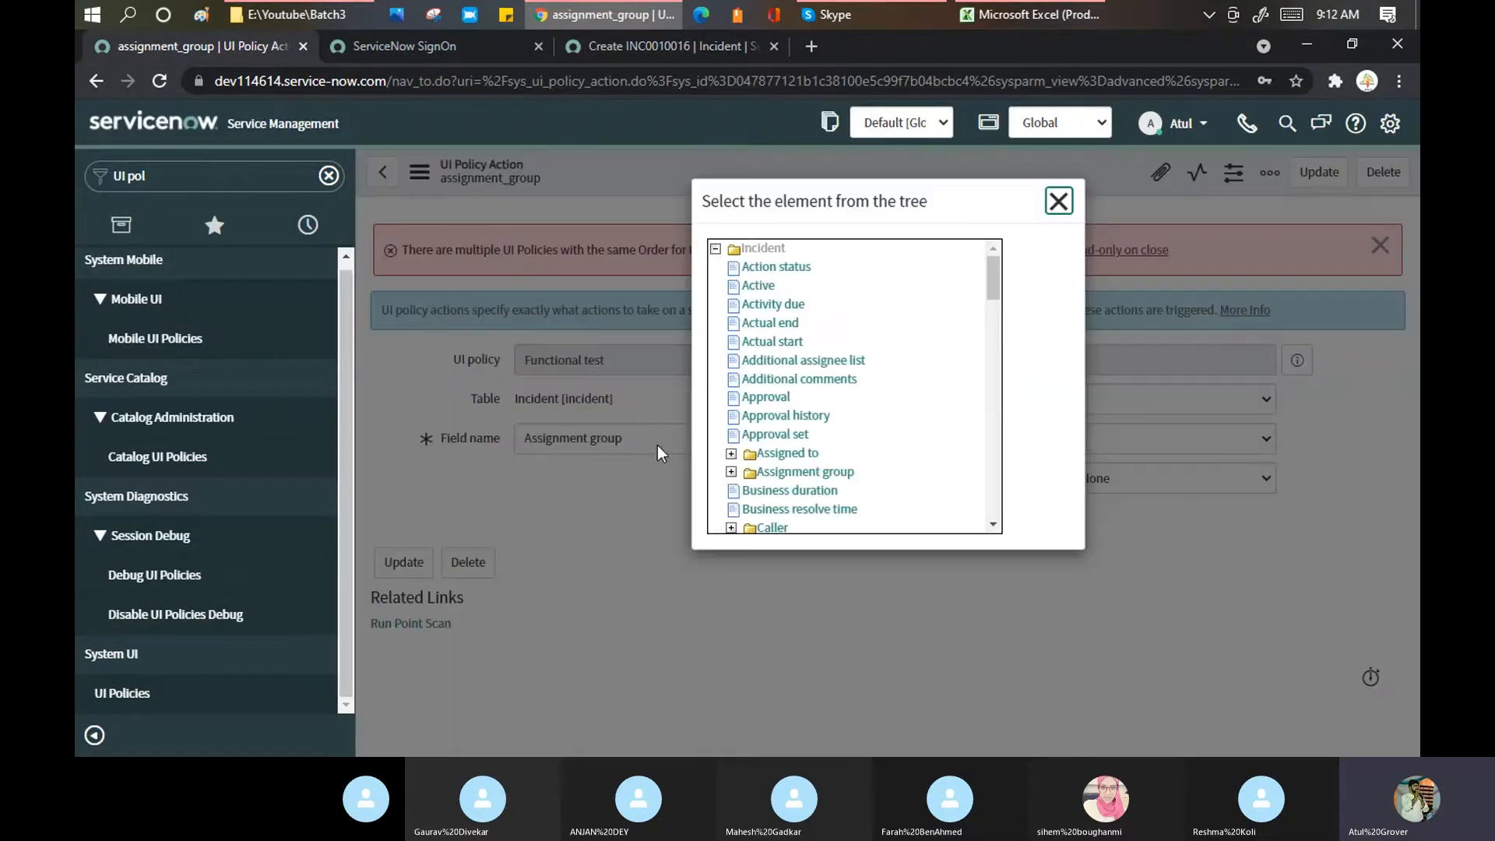
{"action": "scroll", "coordinate": [846, 387], "scroll_direction": "down", "scroll_amount": 3}
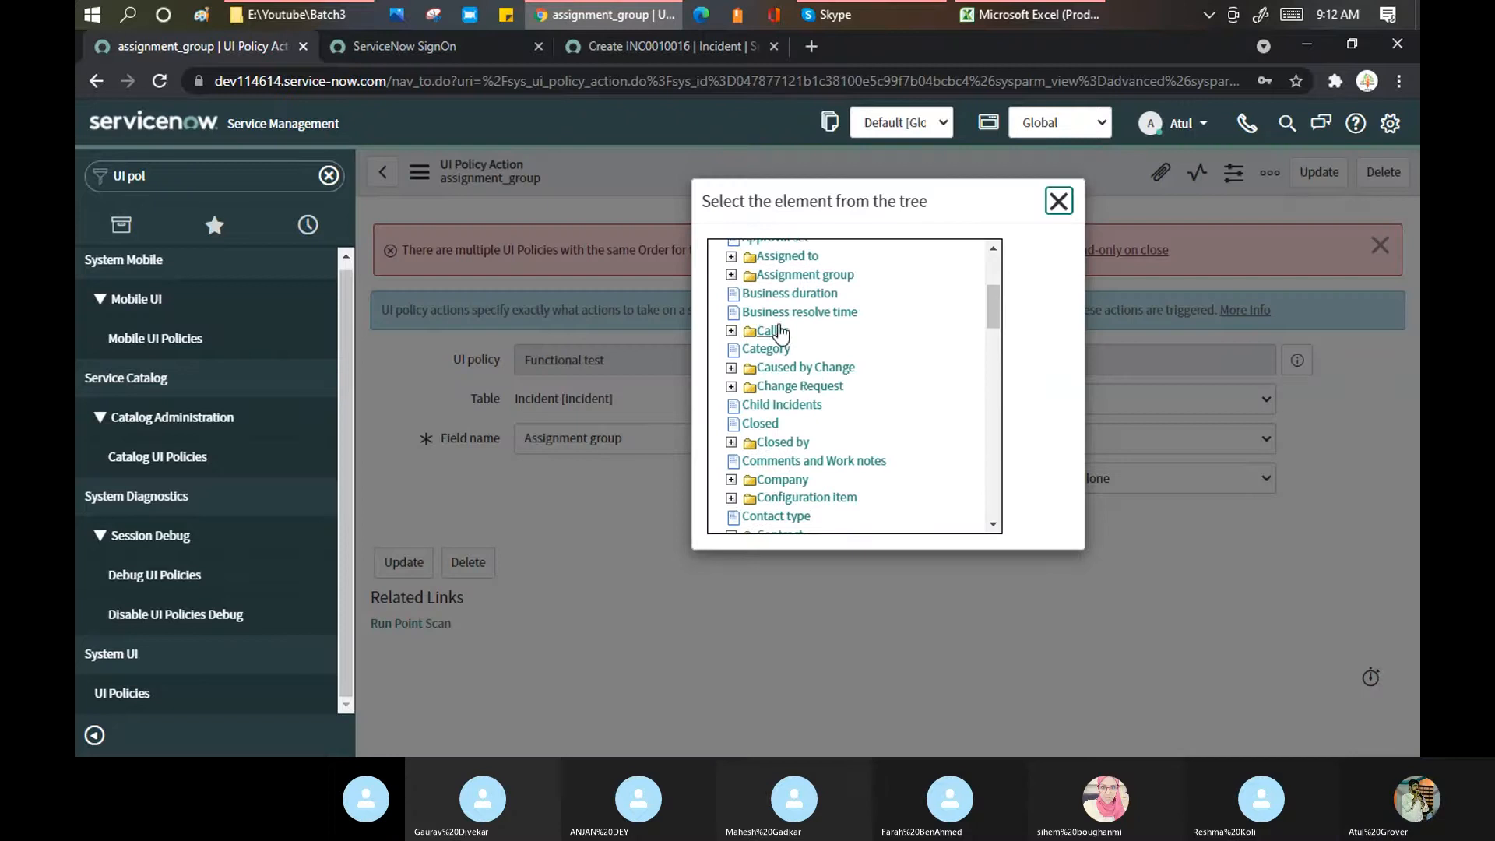
{"action": "left_click", "coordinate": [777, 517]}
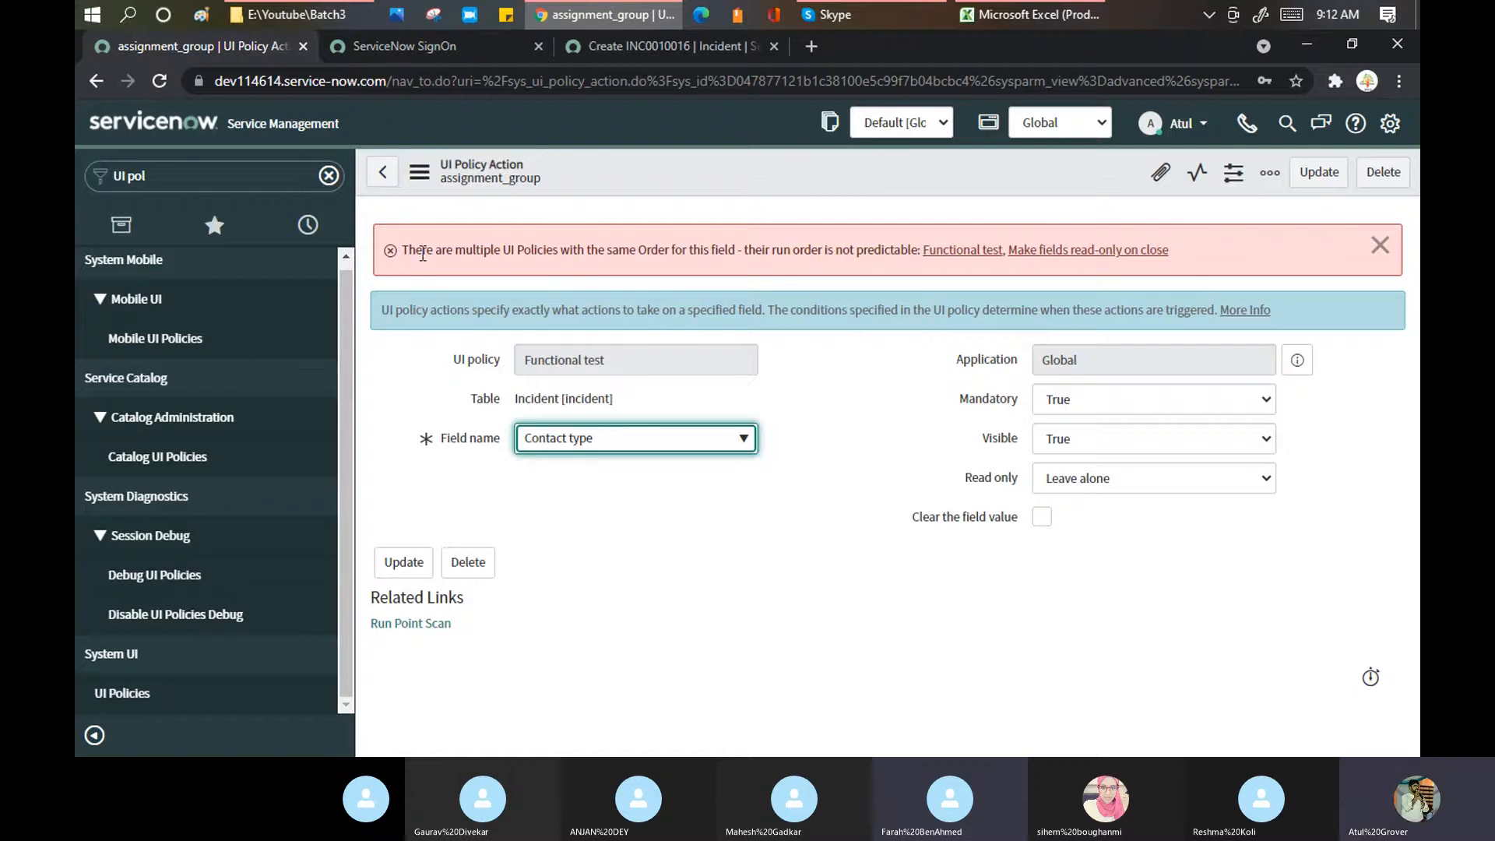
{"action": "left_click_drag", "start_coordinate": [423, 254], "coordinate": [554, 237]}
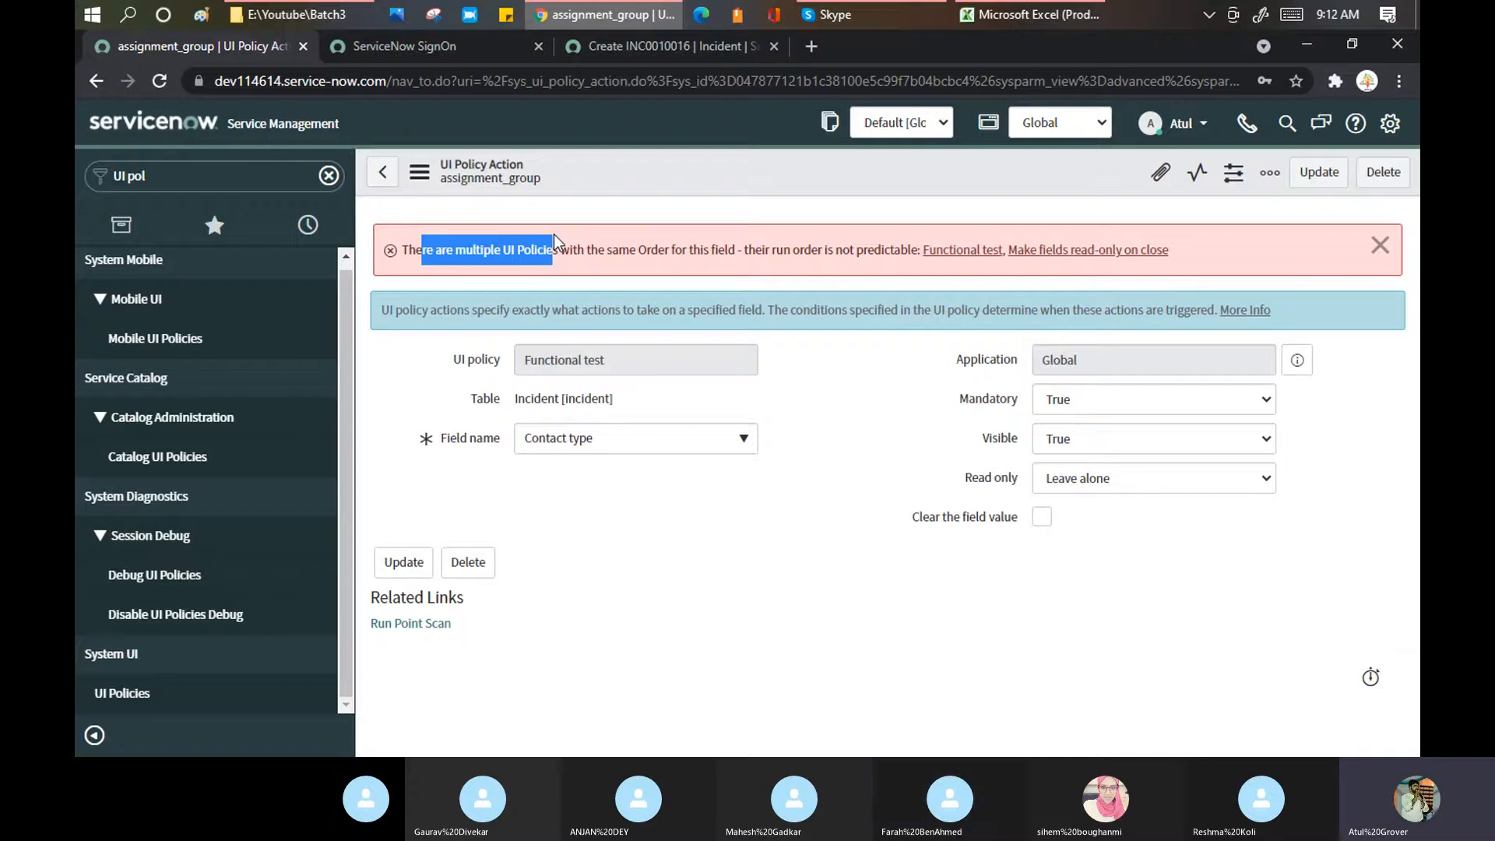
Step: Review the run-order warning in the banner and save the Contact type policy action
{"action": "left_click", "coordinate": [520, 253]}
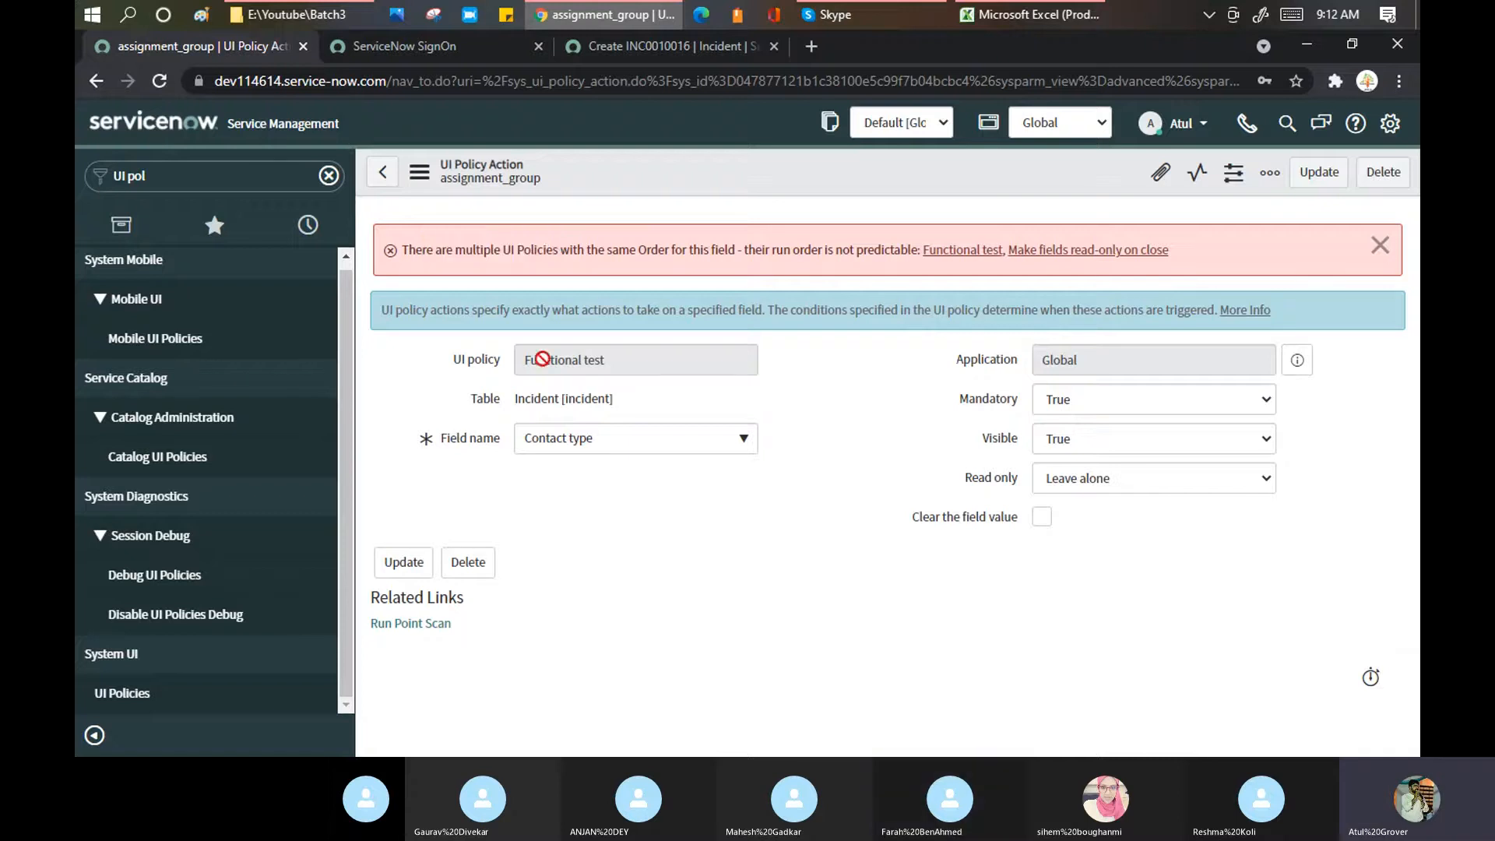
{"action": "left_click", "coordinate": [655, 38]}
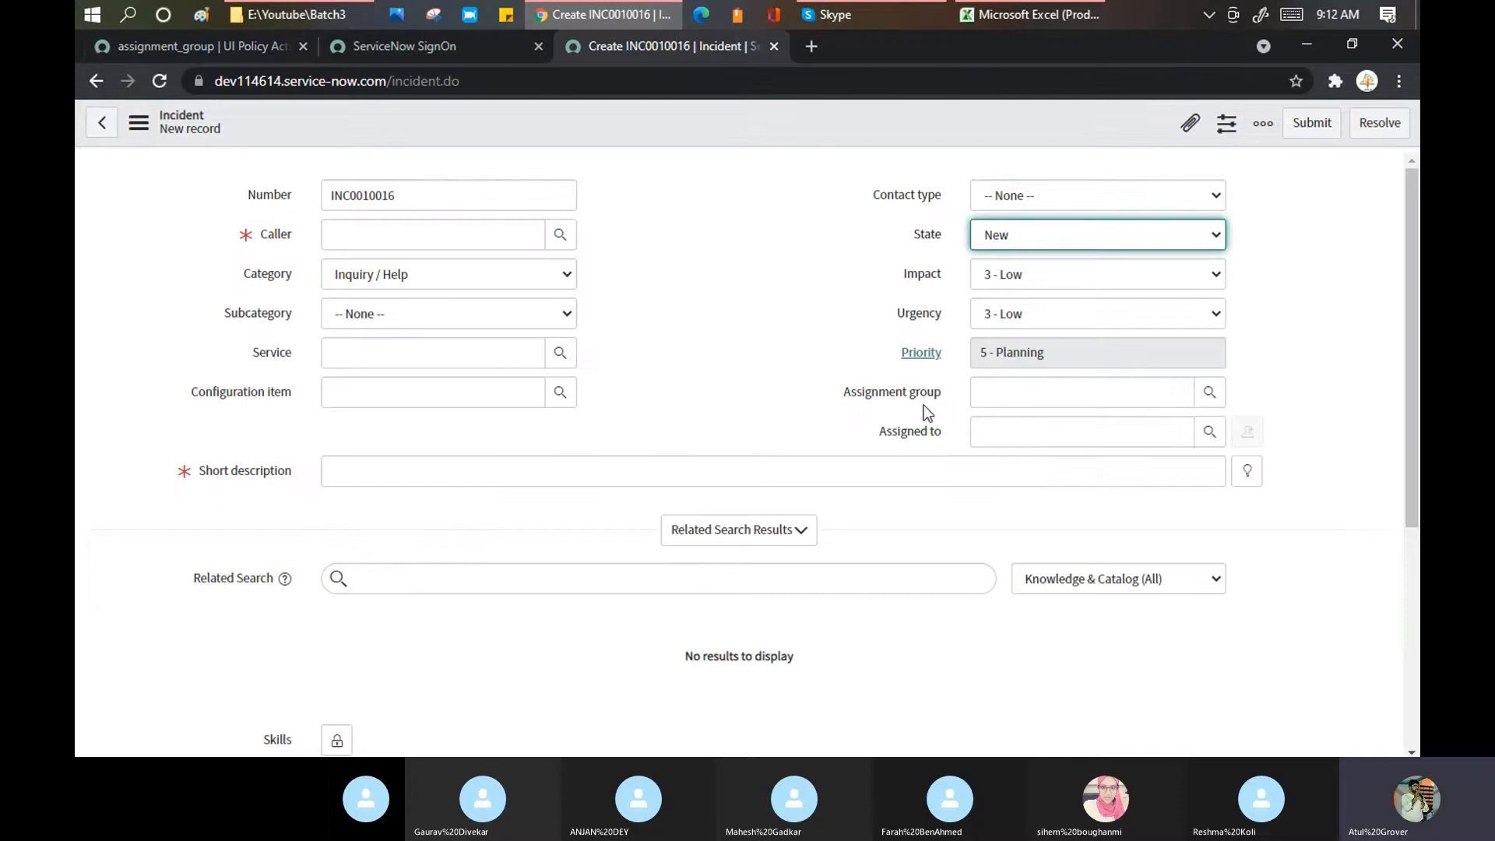
{"action": "left_click", "coordinate": [226, 43]}
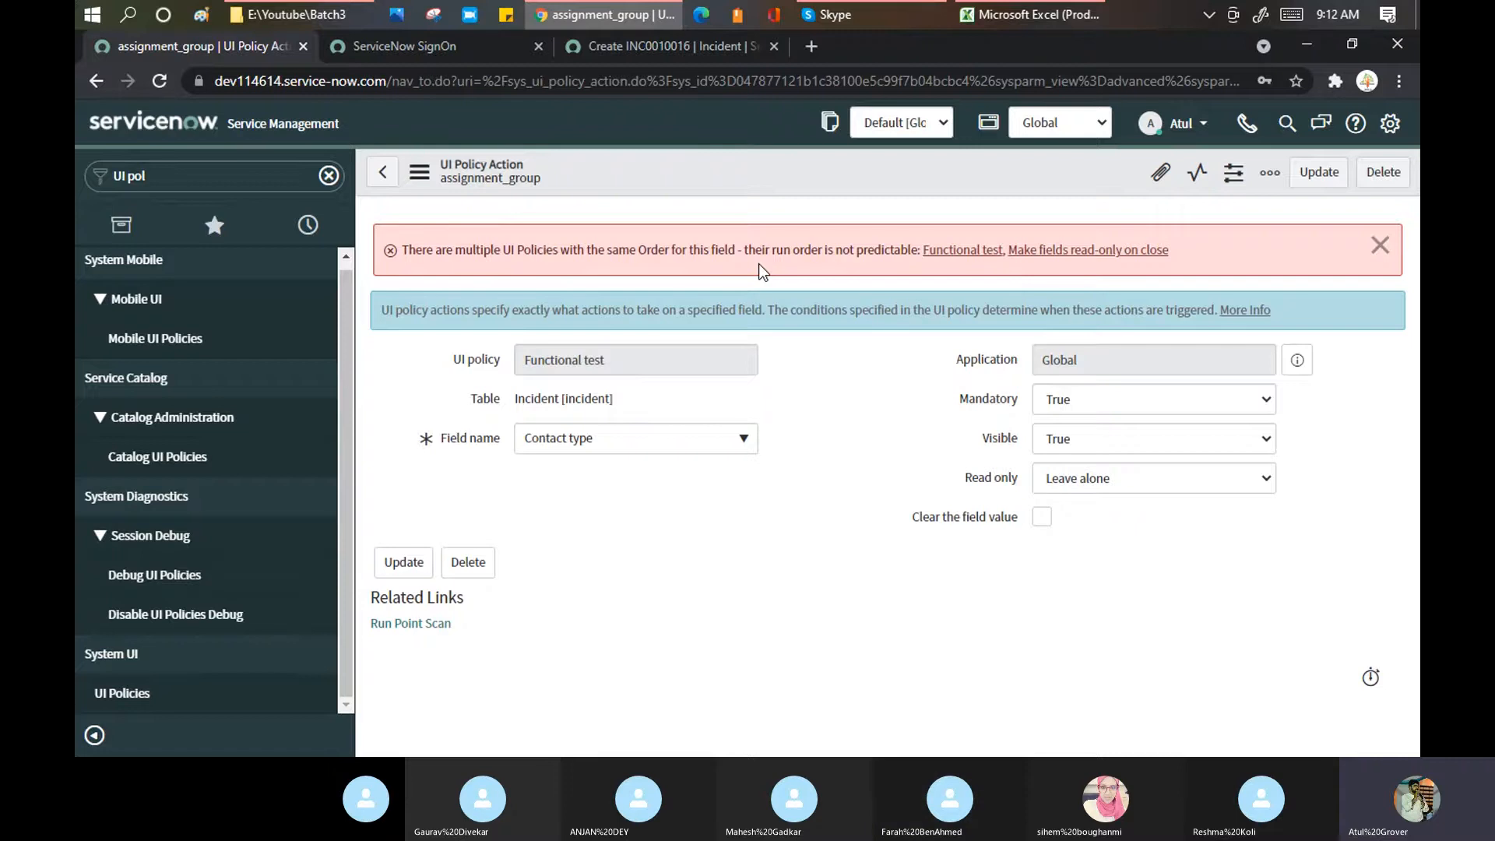
{"action": "left_click_drag", "start_coordinate": [791, 257], "coordinate": [881, 258]}
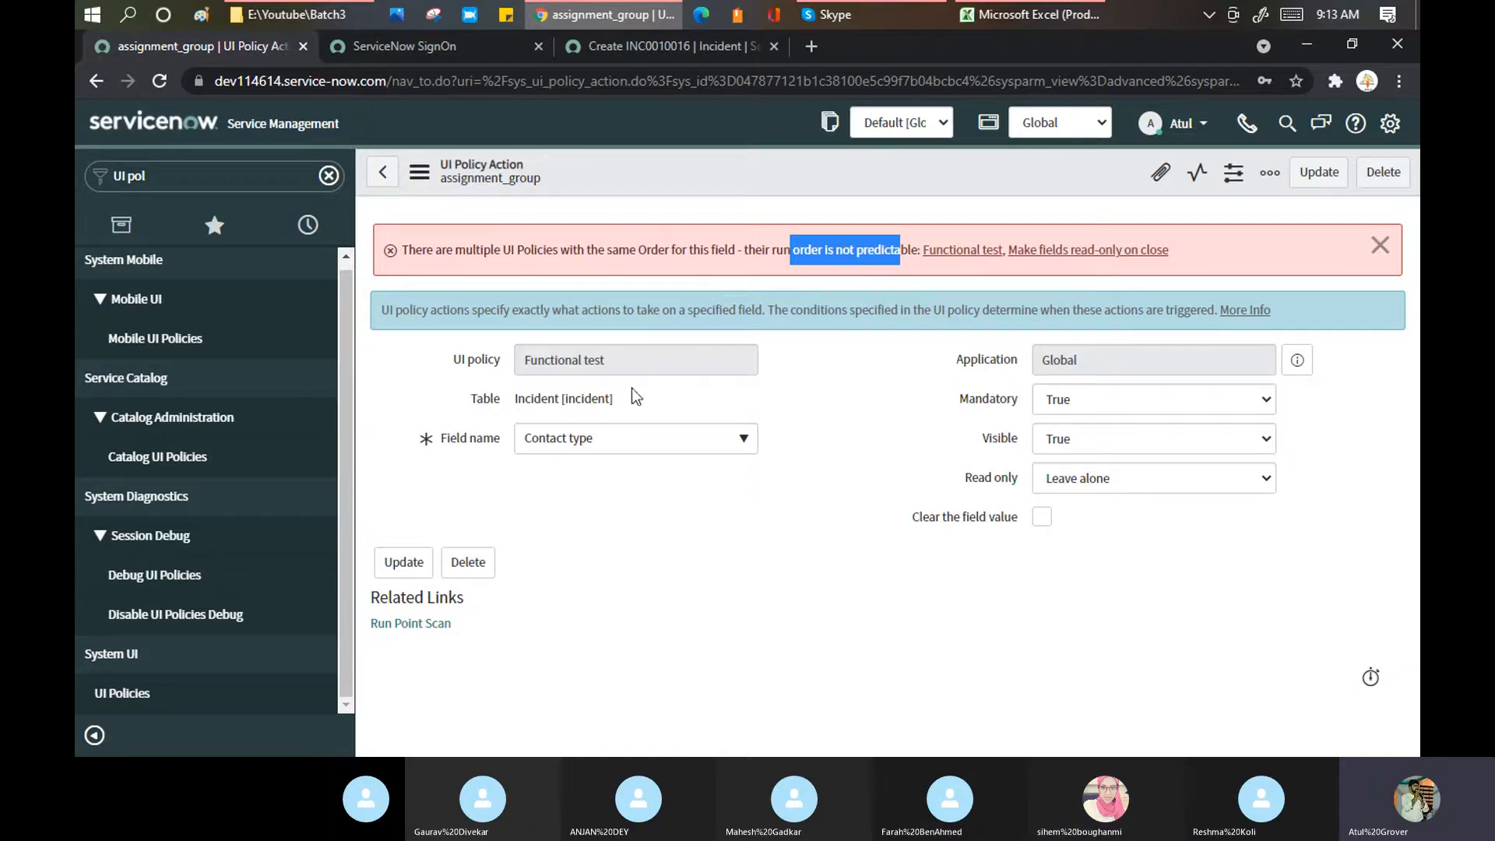
{"action": "left_click", "coordinate": [820, 380]}
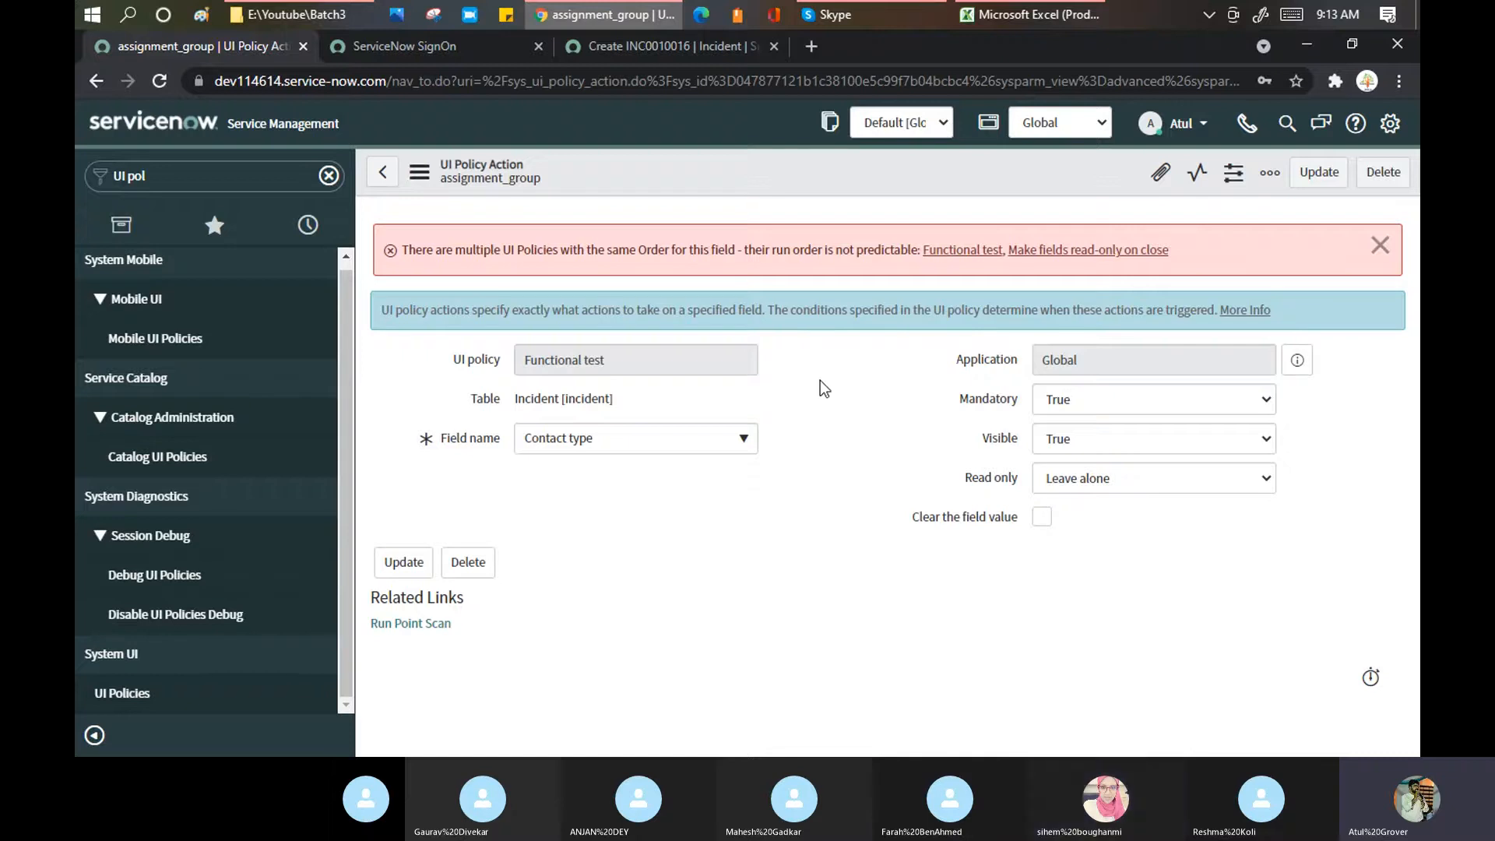
{"action": "right_click", "coordinate": [704, 171]}
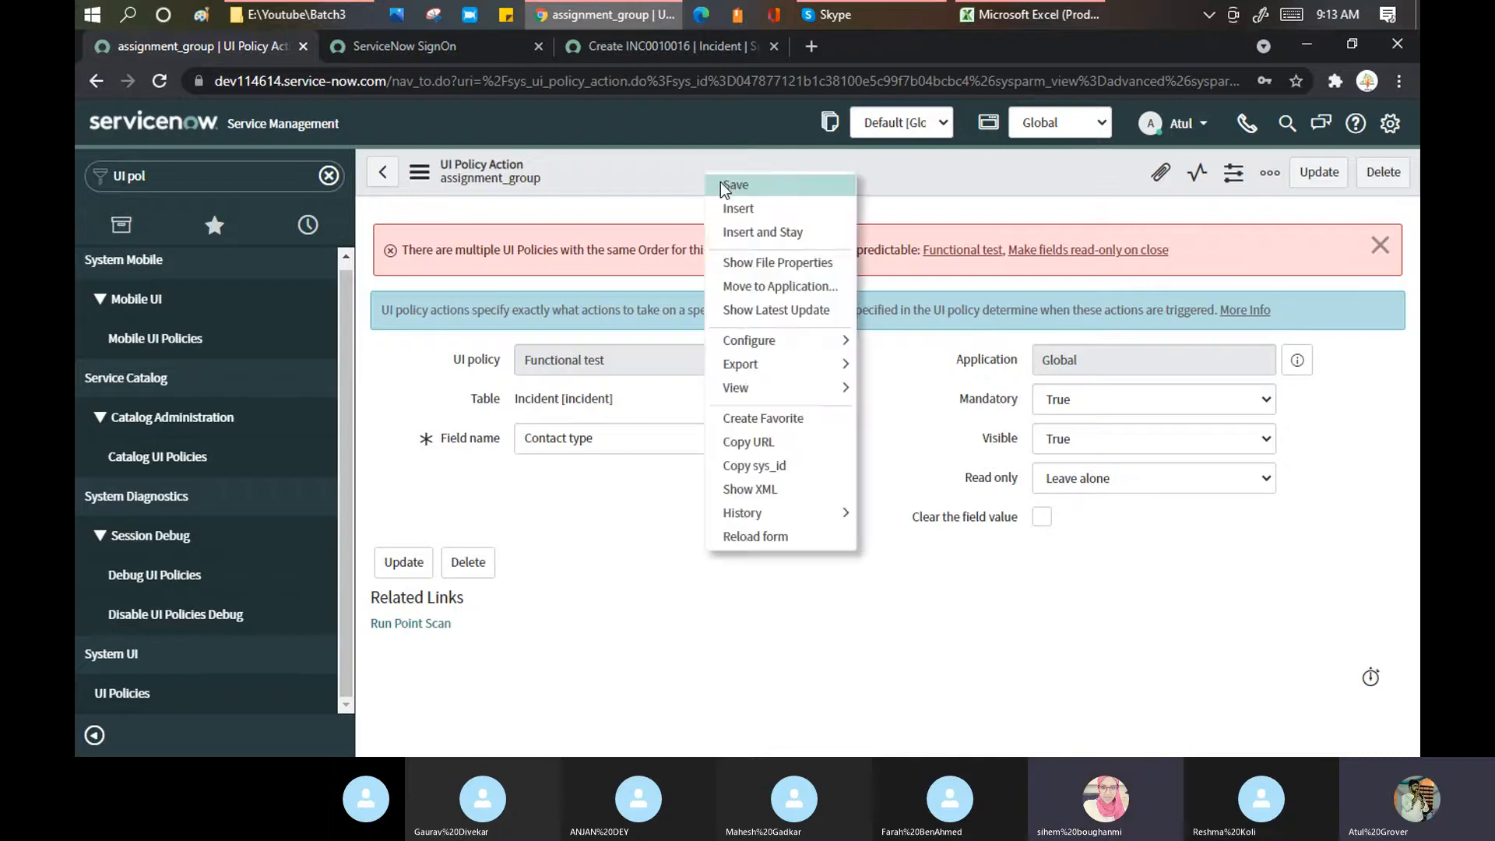
{"action": "left_click", "coordinate": [721, 182]}
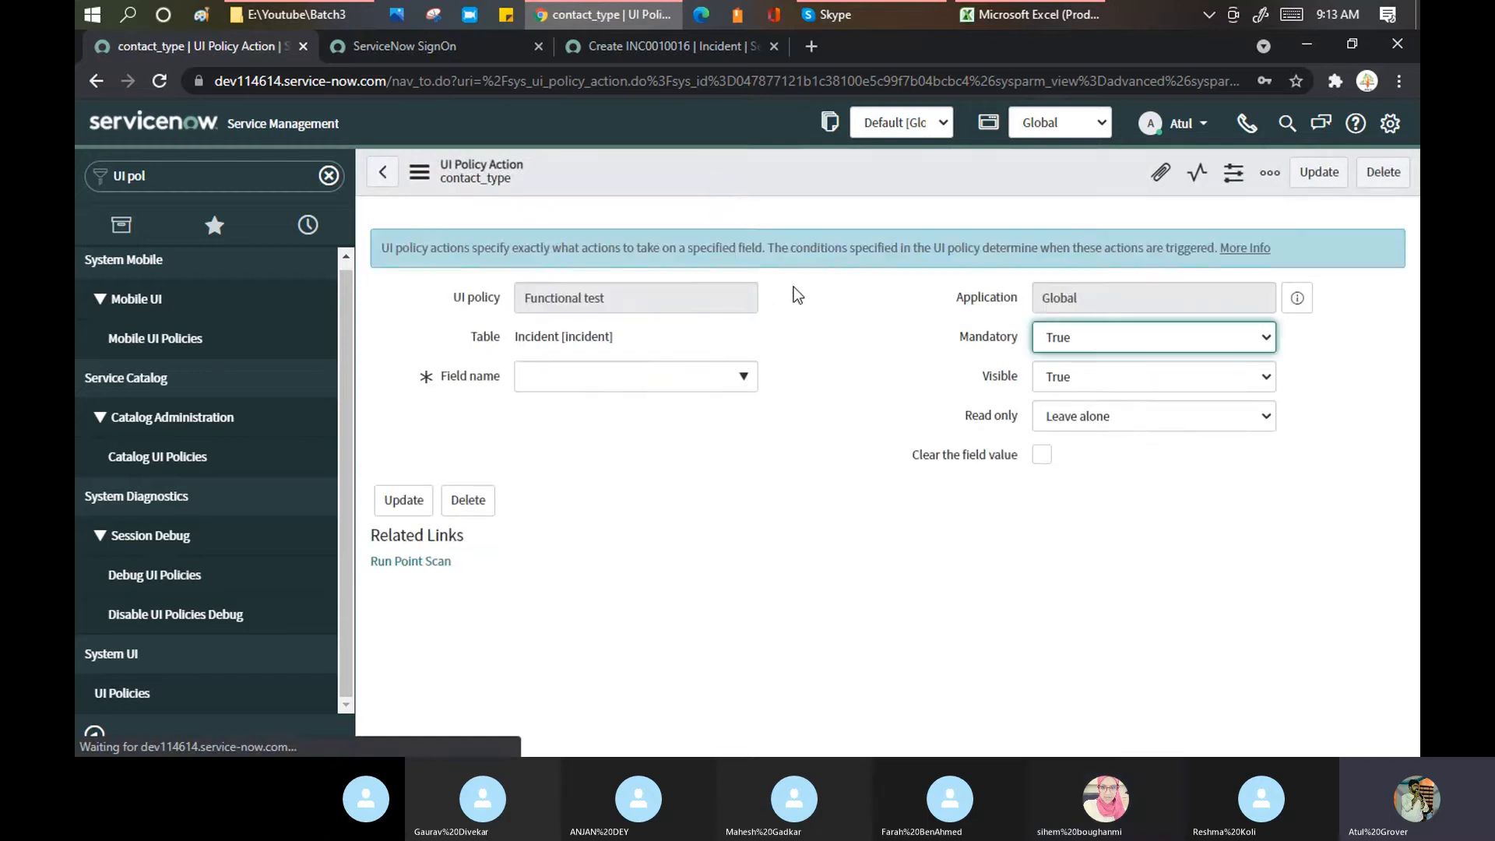
Step: Reload the new Incident form, update the contact_type action, and go to the UI Policies list
{"action": "left_click", "coordinate": [615, 45]}
{"action": "left_click", "coordinate": [160, 81]}
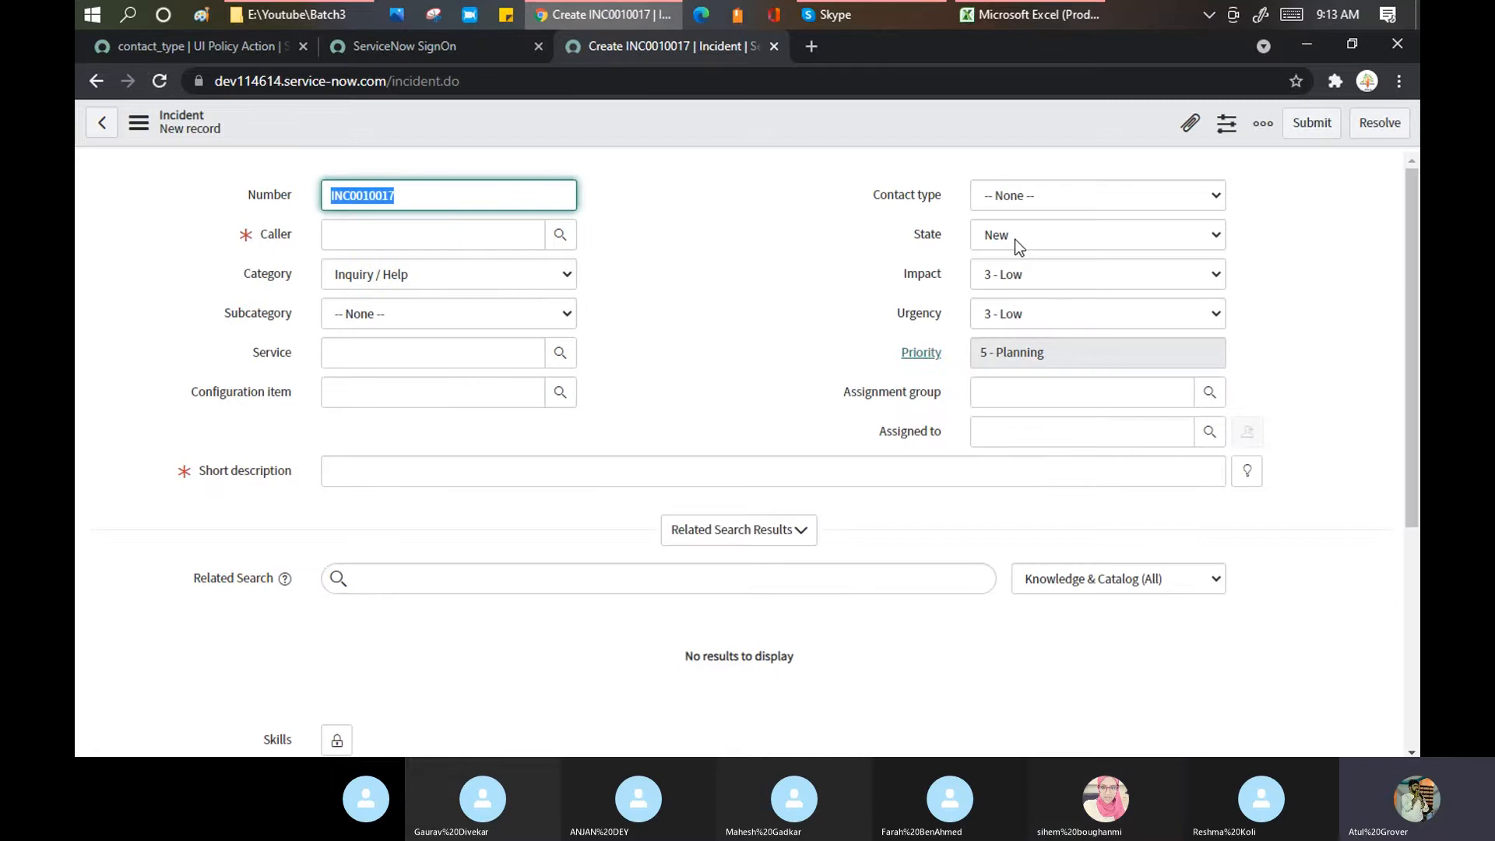
{"action": "left_click", "coordinate": [220, 50]}
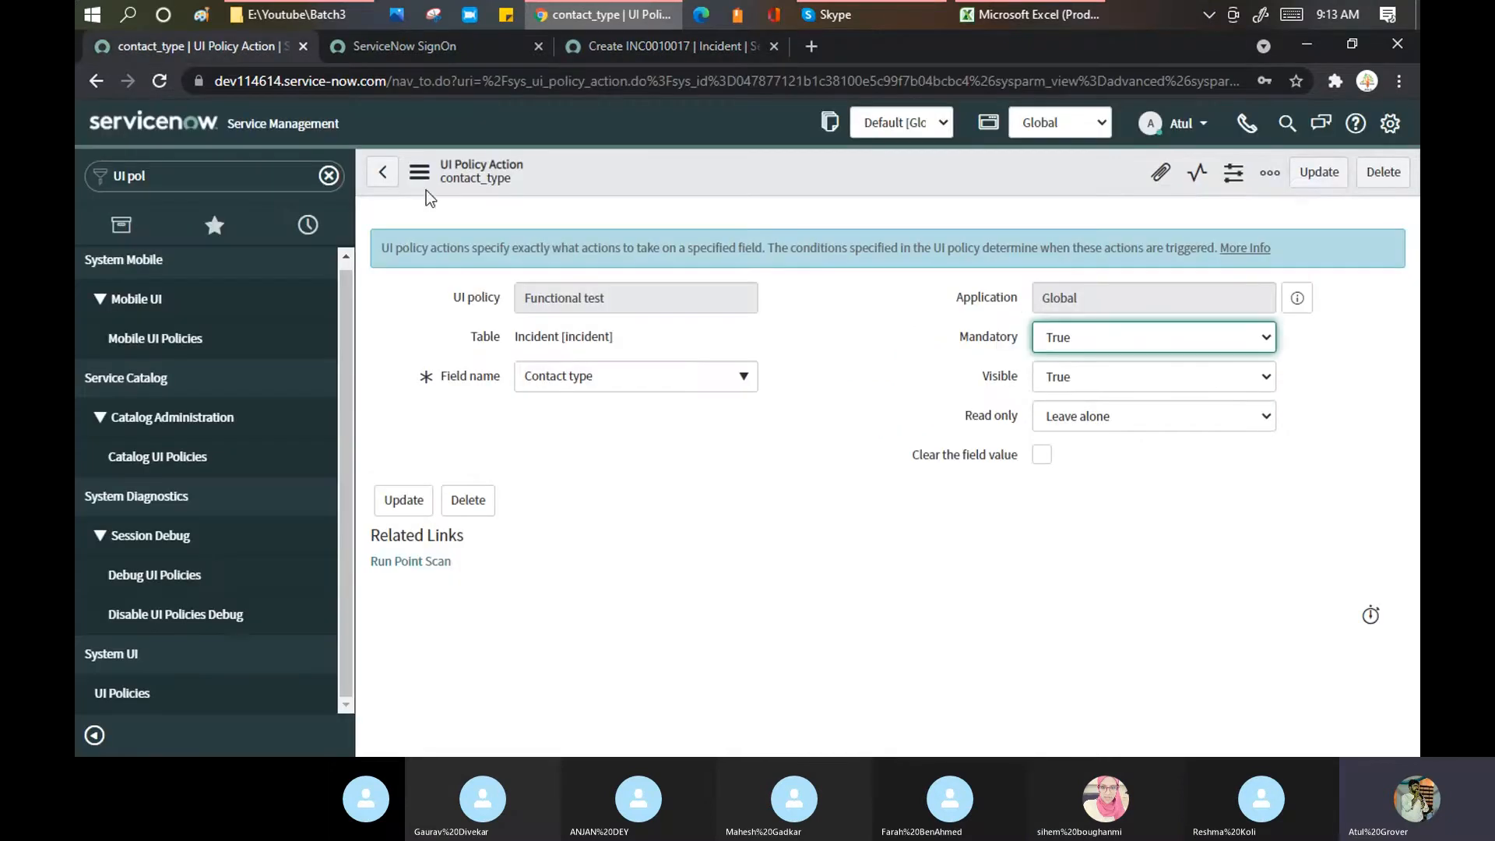
{"action": "left_click", "coordinate": [1315, 174]}
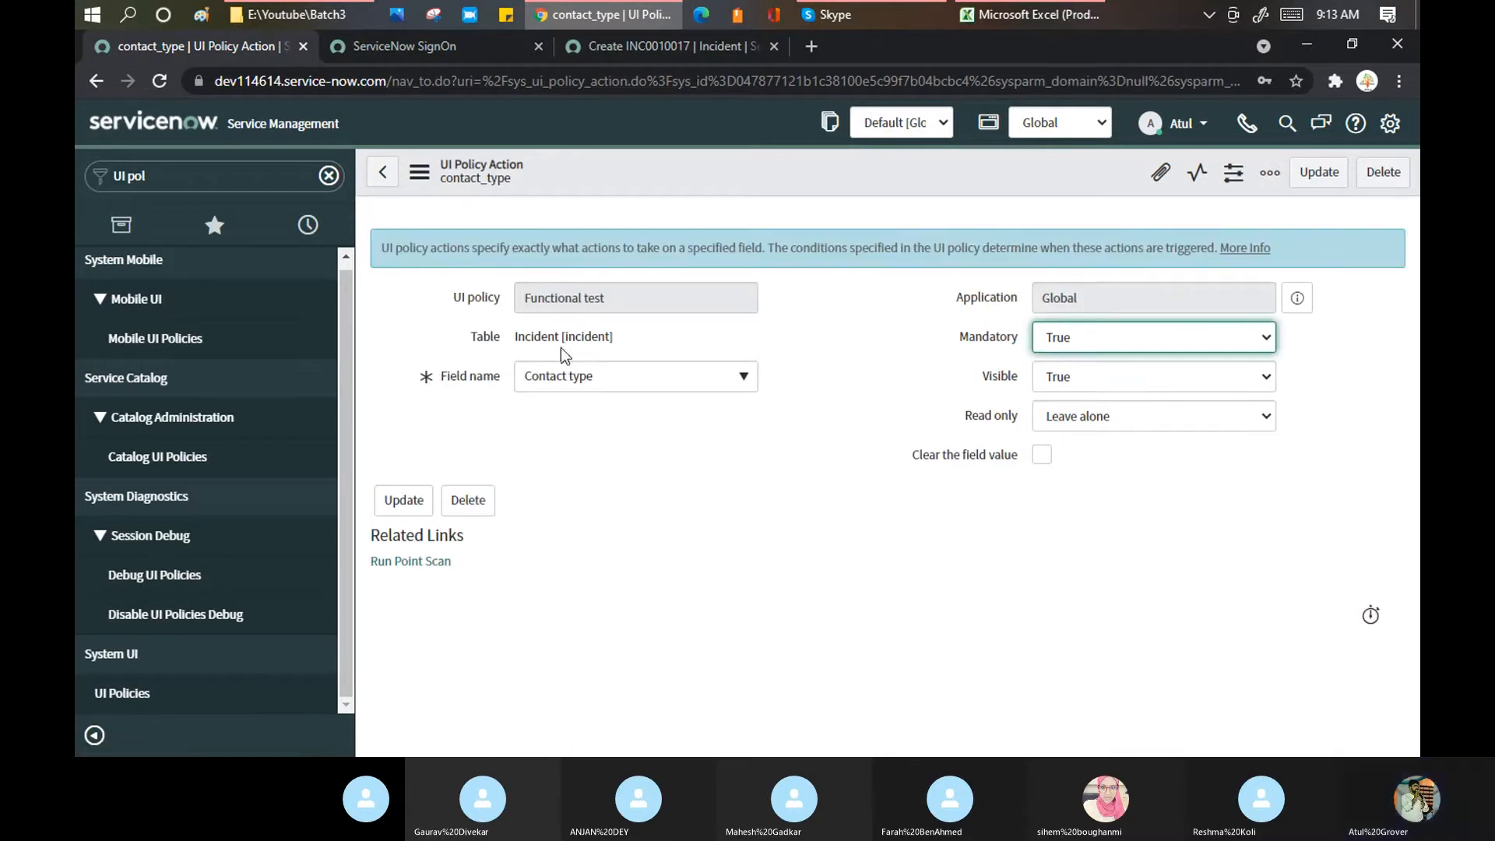
{"action": "left_click", "coordinate": [376, 173]}
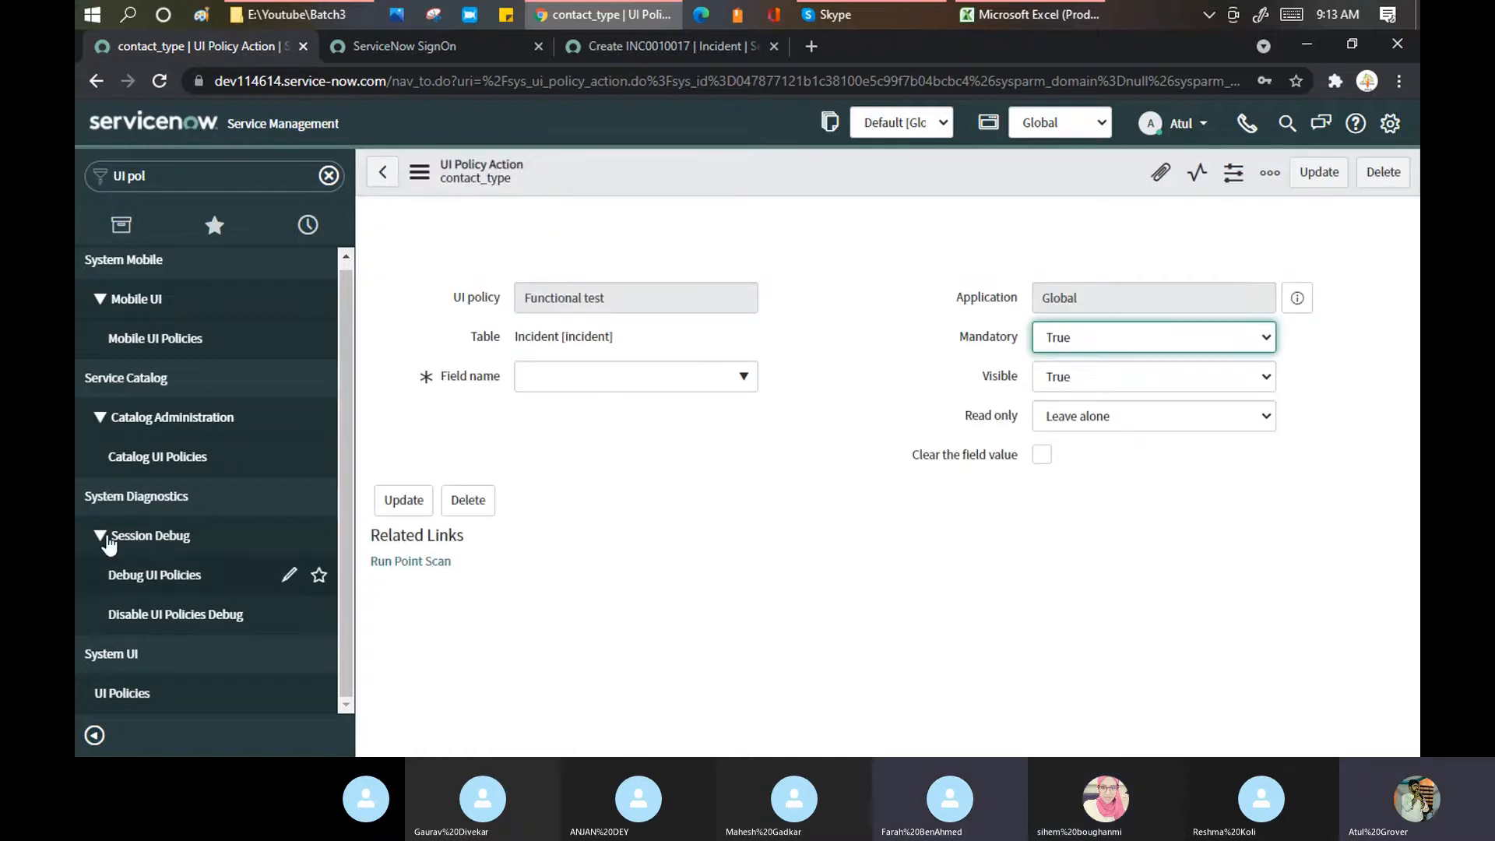
{"action": "left_click", "coordinate": [145, 692]}
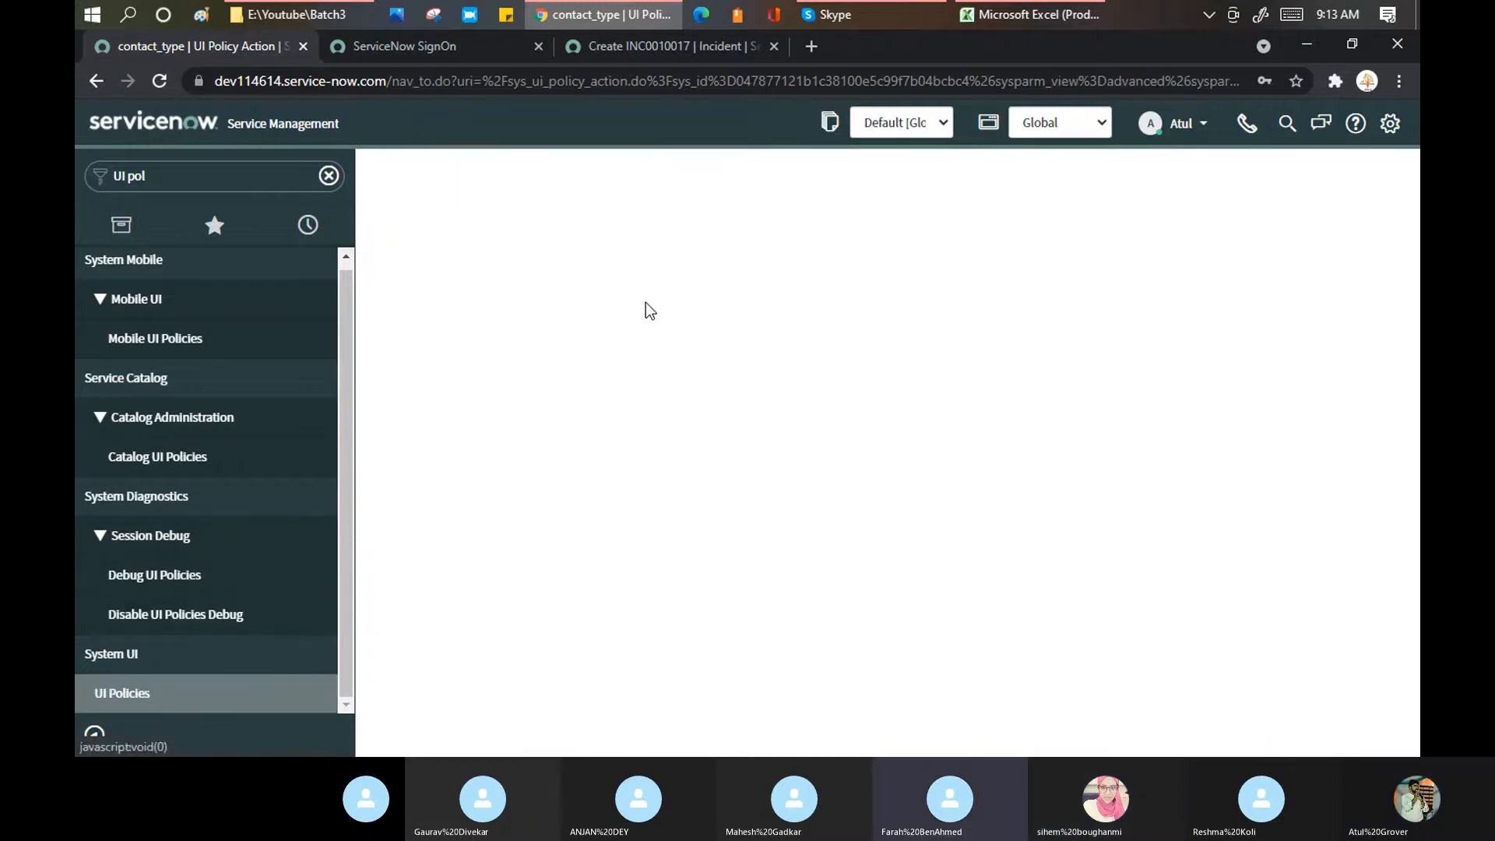
Step: Filter UI Policies by short description 'functional', open Functional test, then return to INC0010017
{"action": "left_click", "coordinate": [535, 279]}
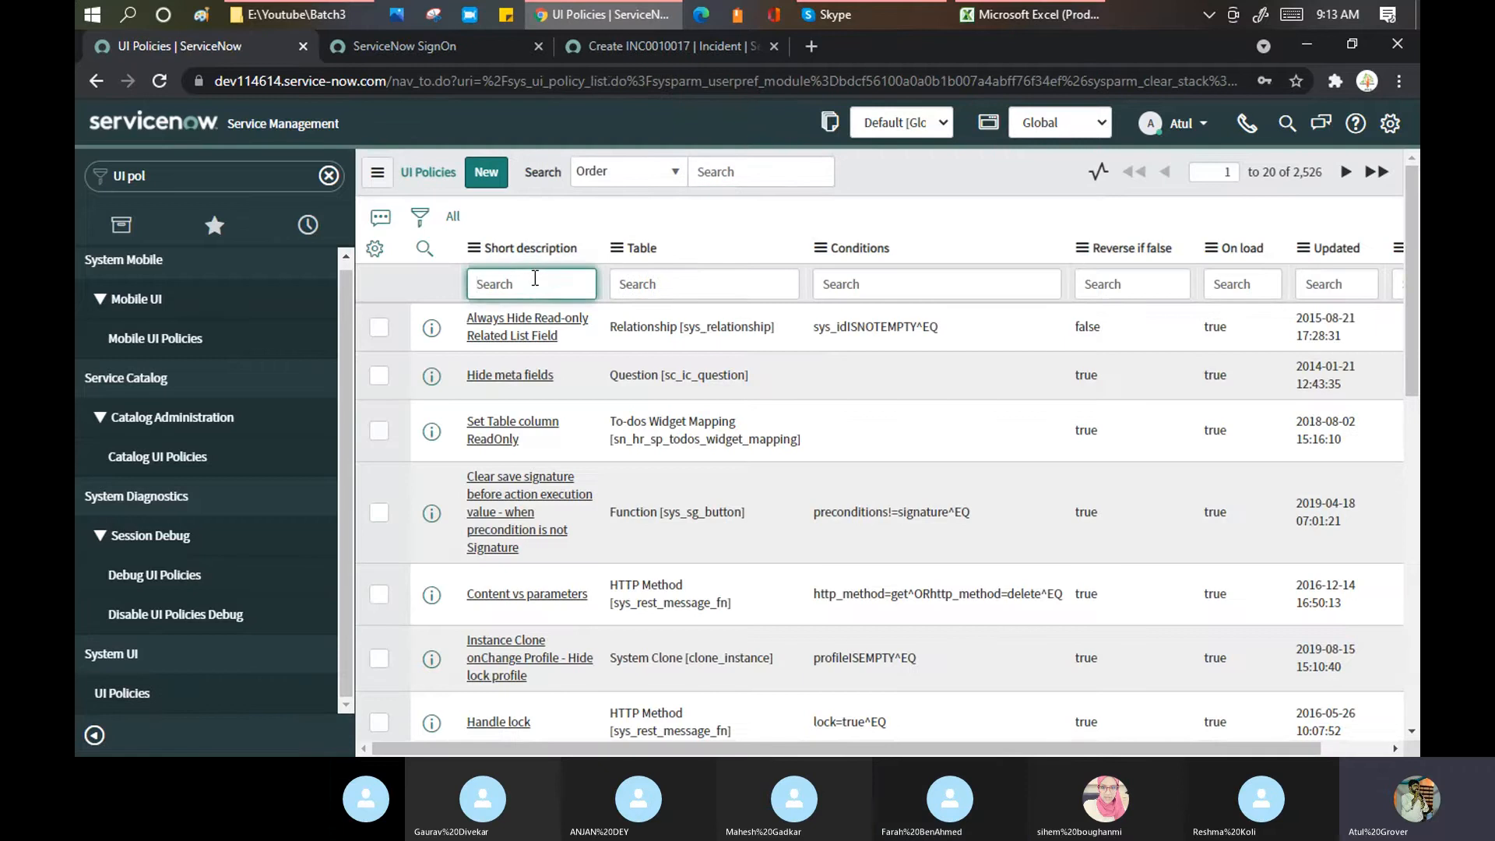
{"action": "type", "text": "functional"}
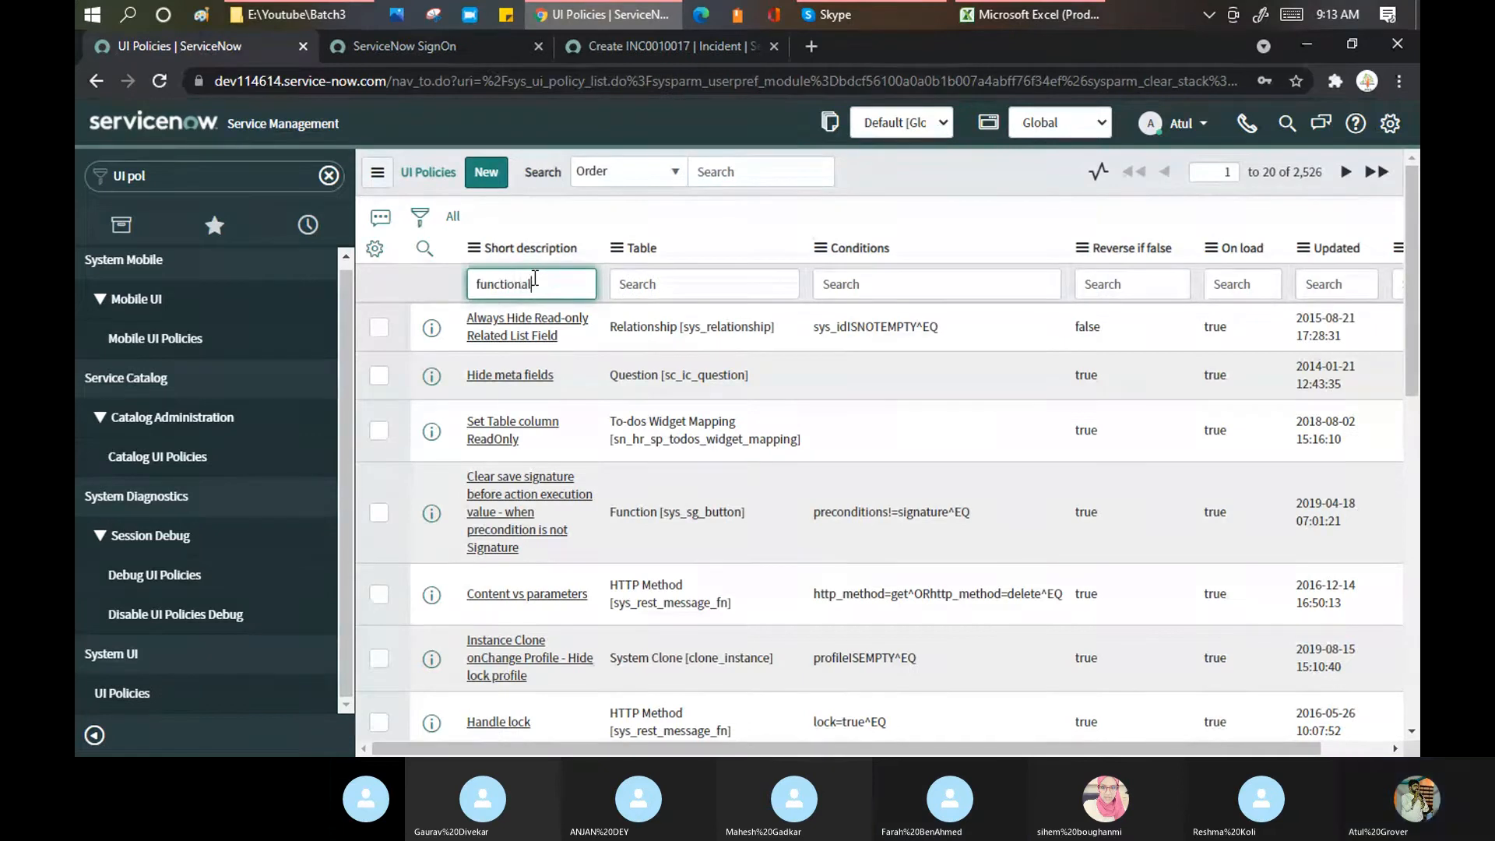
{"action": "key", "text": "Return"}
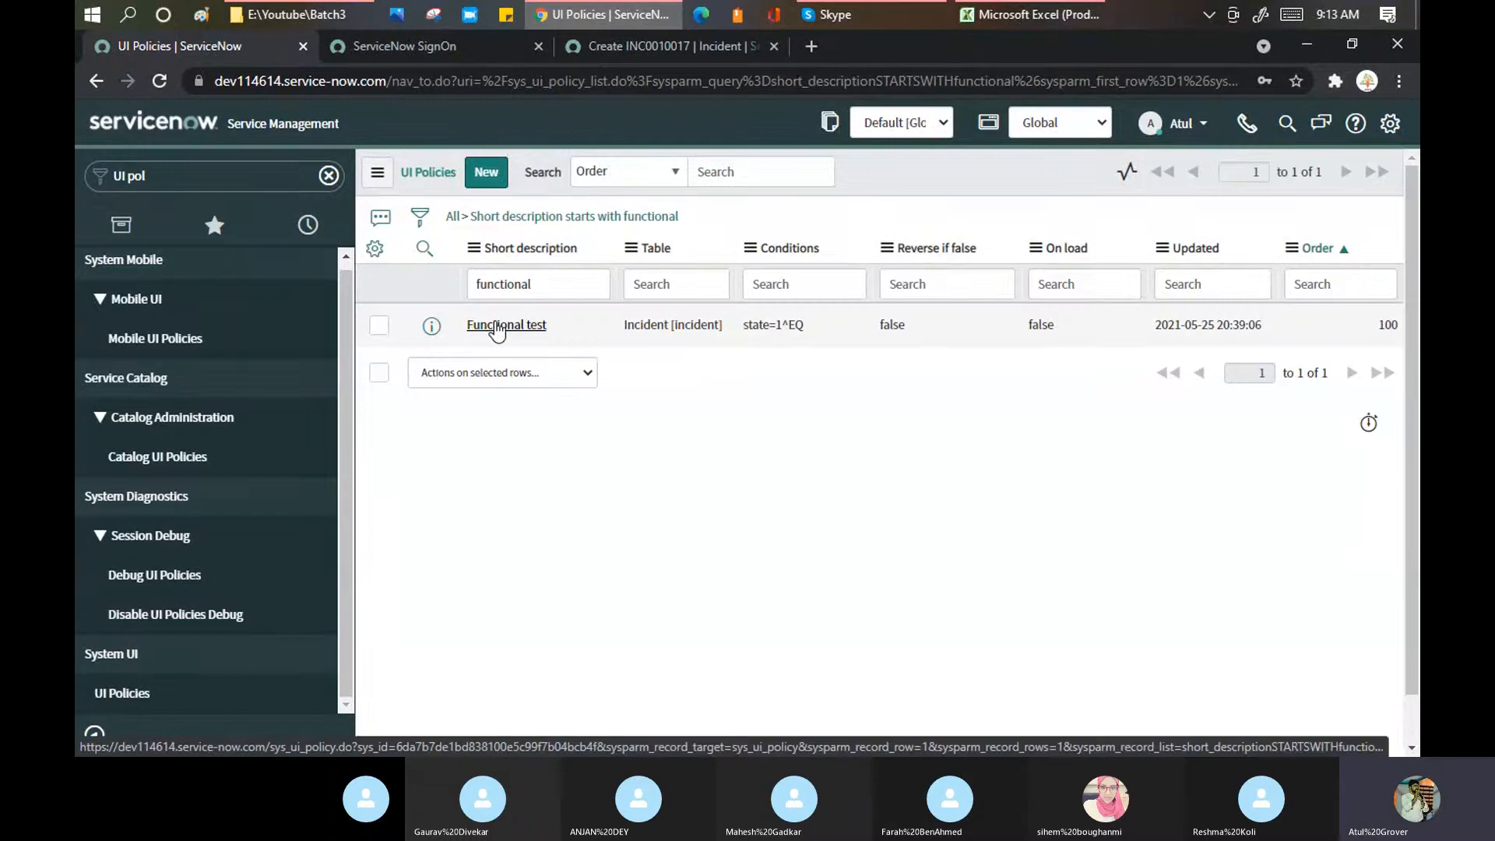
{"action": "left_click", "coordinate": [495, 326]}
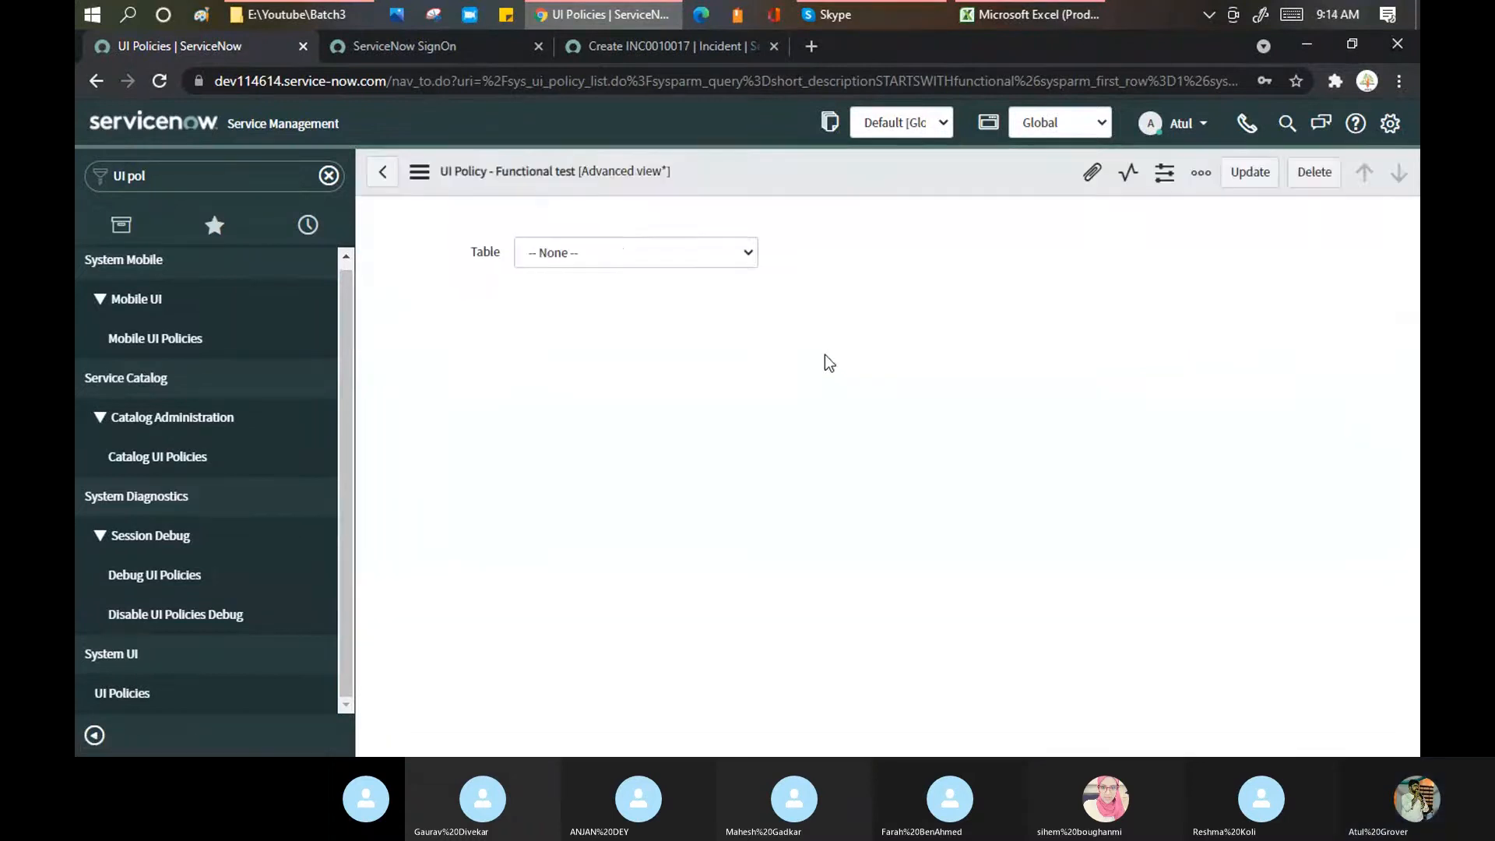
{"action": "scroll", "coordinate": [824, 383], "scroll_direction": "down", "scroll_amount": 1}
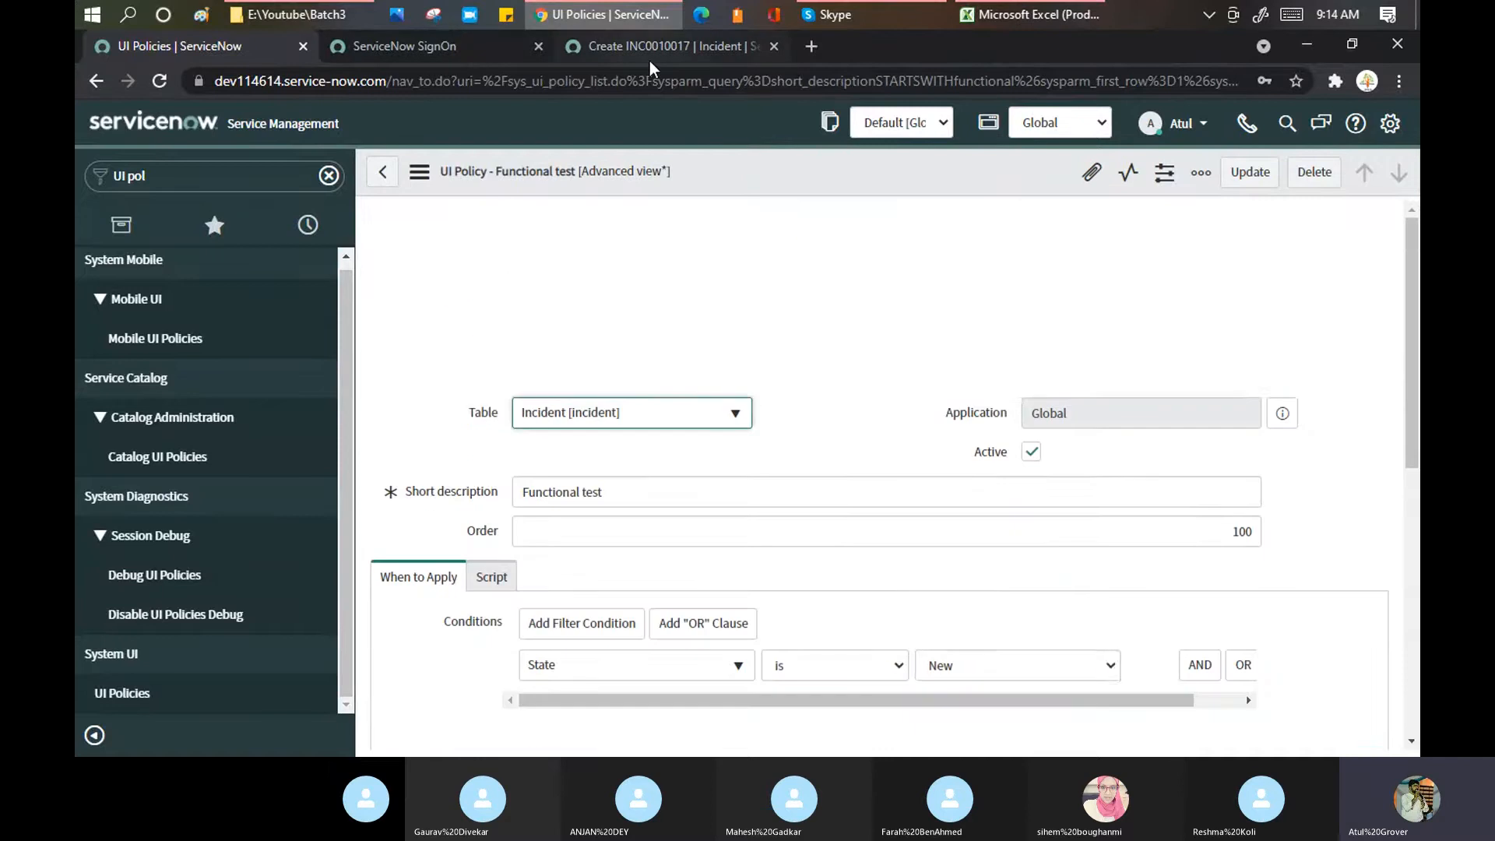
{"action": "left_click", "coordinate": [648, 49]}
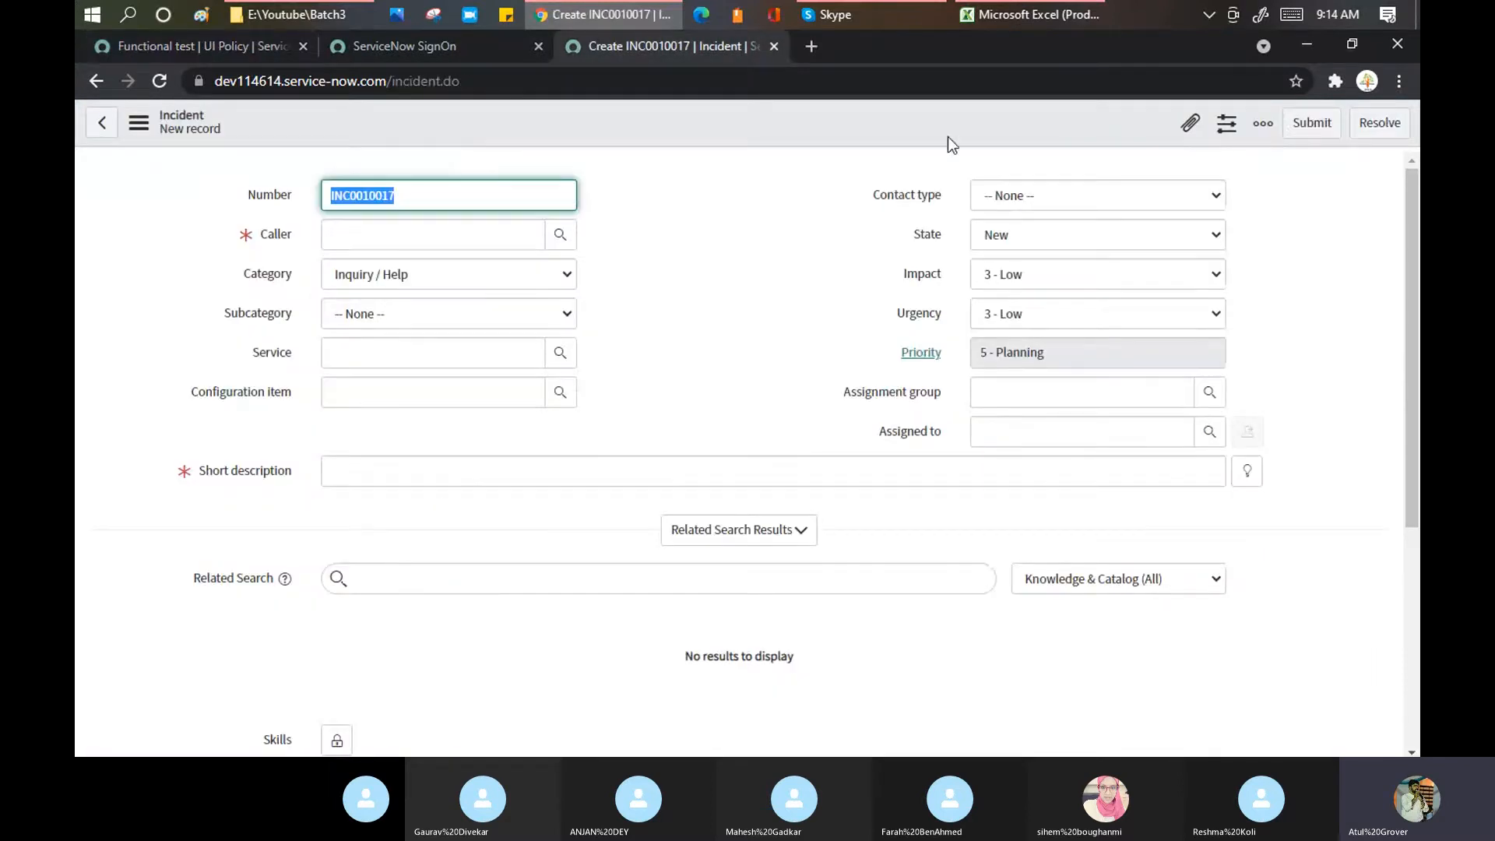
Step: Submit INC0010017 with caller System Administrator and short description 'dfgsdfgsdgfsdfg'
{"action": "left_click", "coordinate": [1311, 124]}
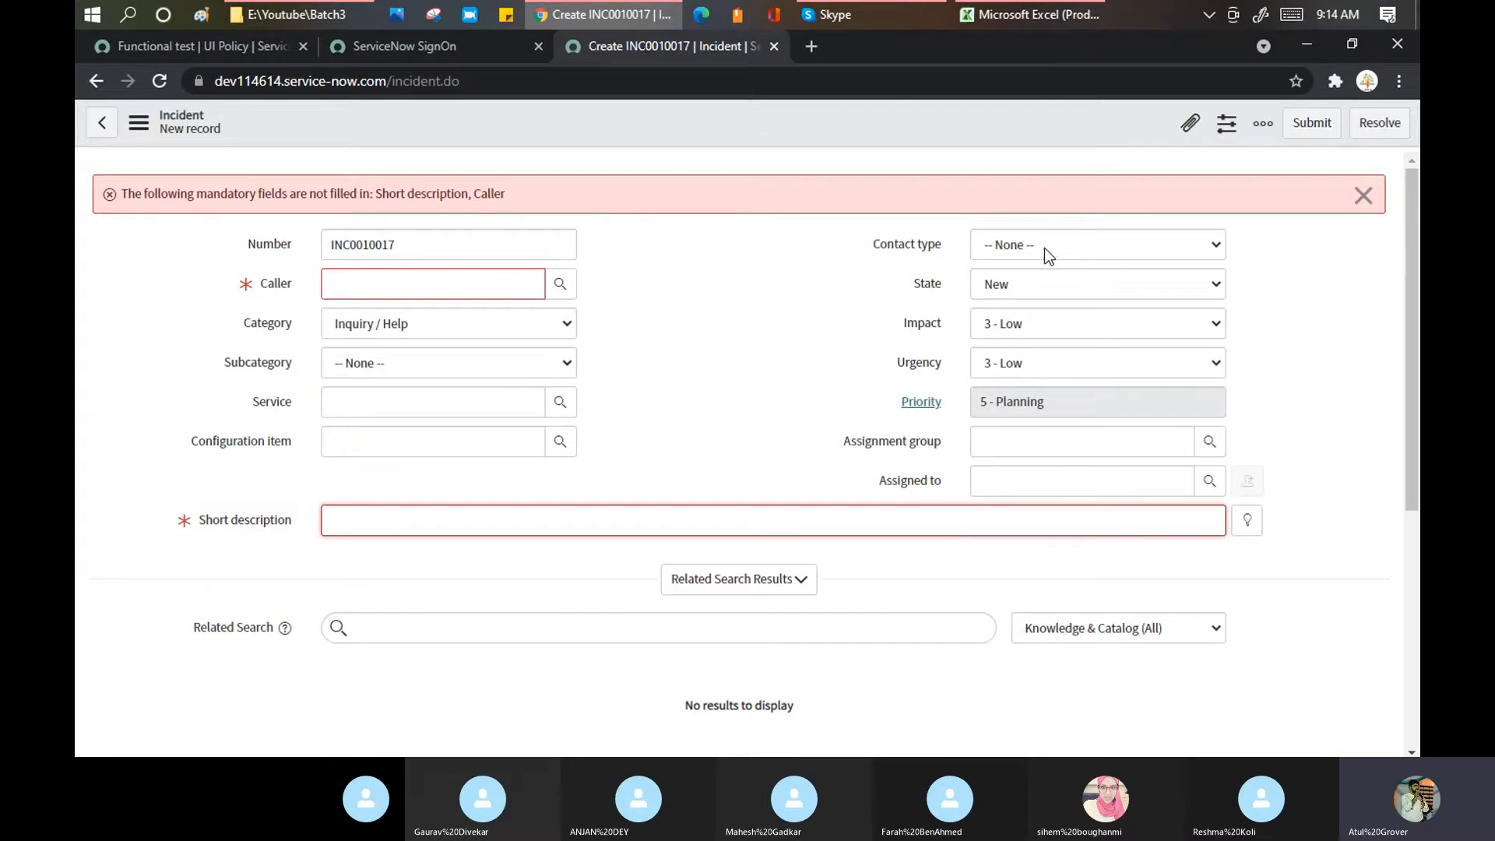
{"action": "left_click", "coordinate": [526, 288]}
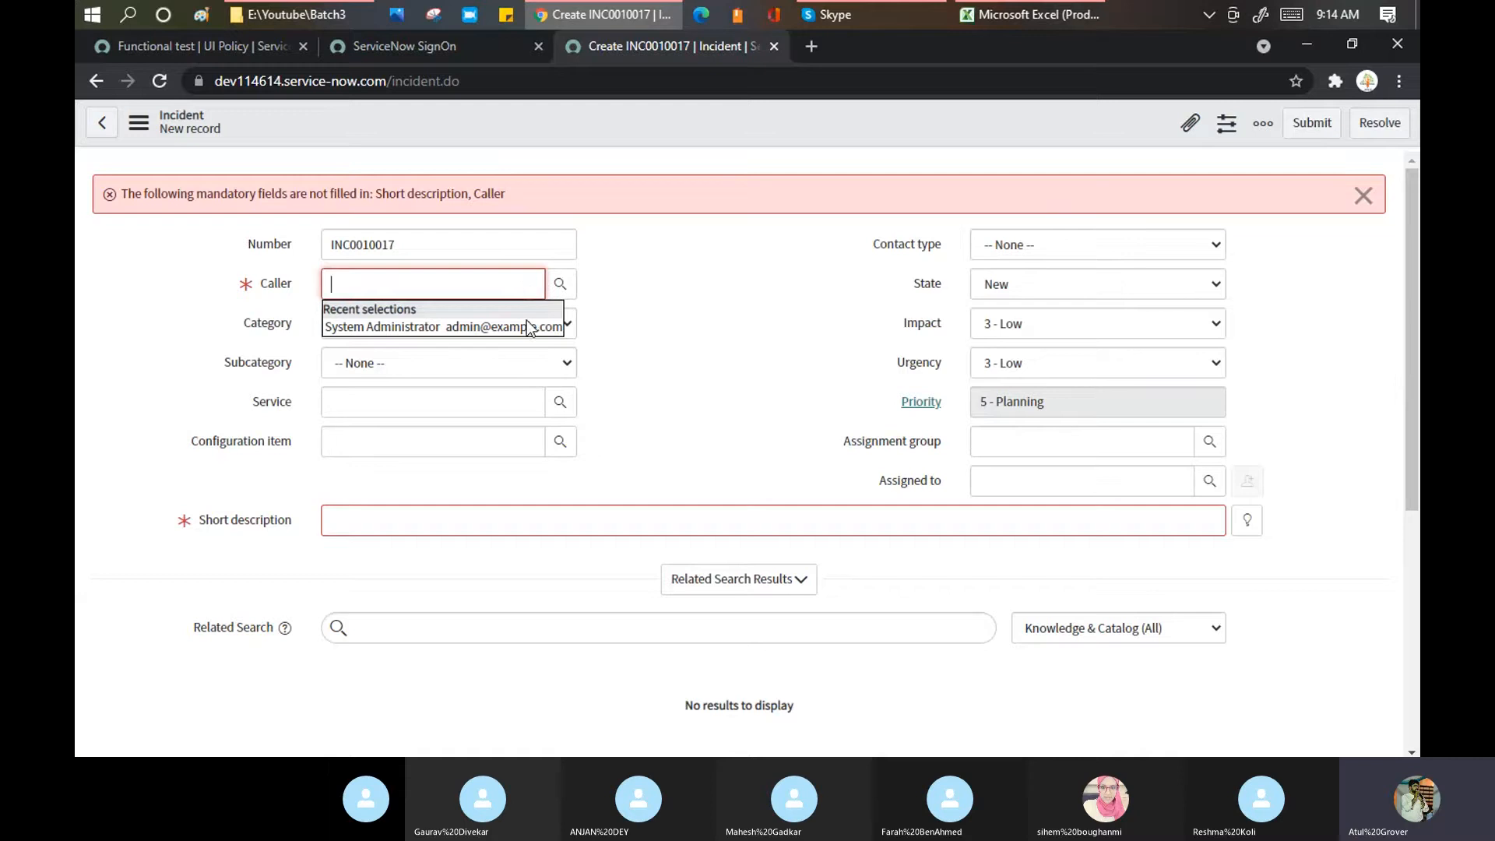
{"action": "left_click", "coordinate": [526, 326]}
{"action": "left_click", "coordinate": [578, 520]}
{"action": "type", "text": "df"}
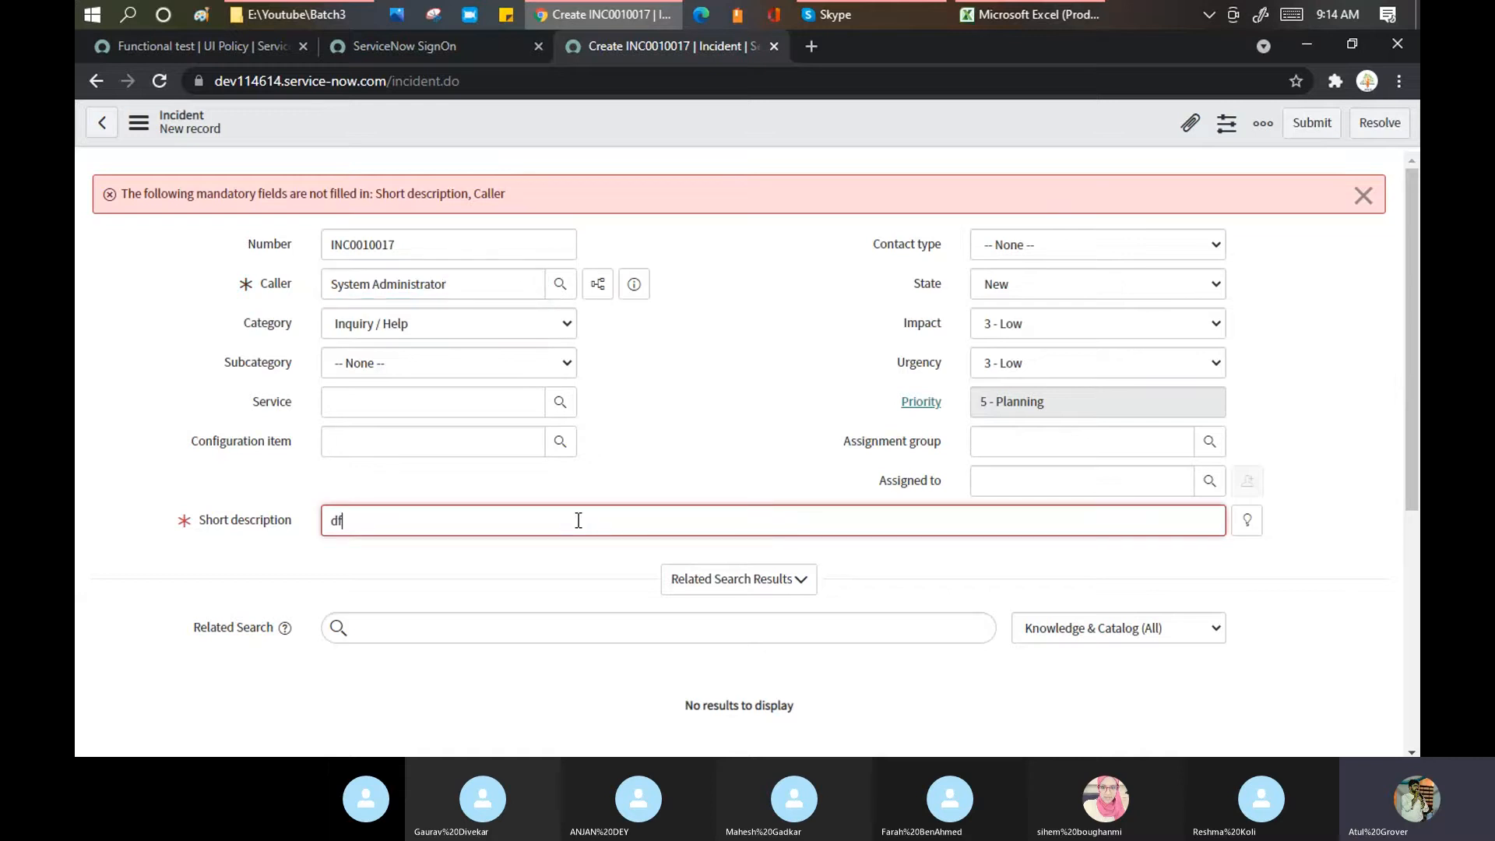
{"action": "type", "text": "gsdfgsdgfsdfg"}
{"action": "left_click", "coordinate": [1314, 125]}
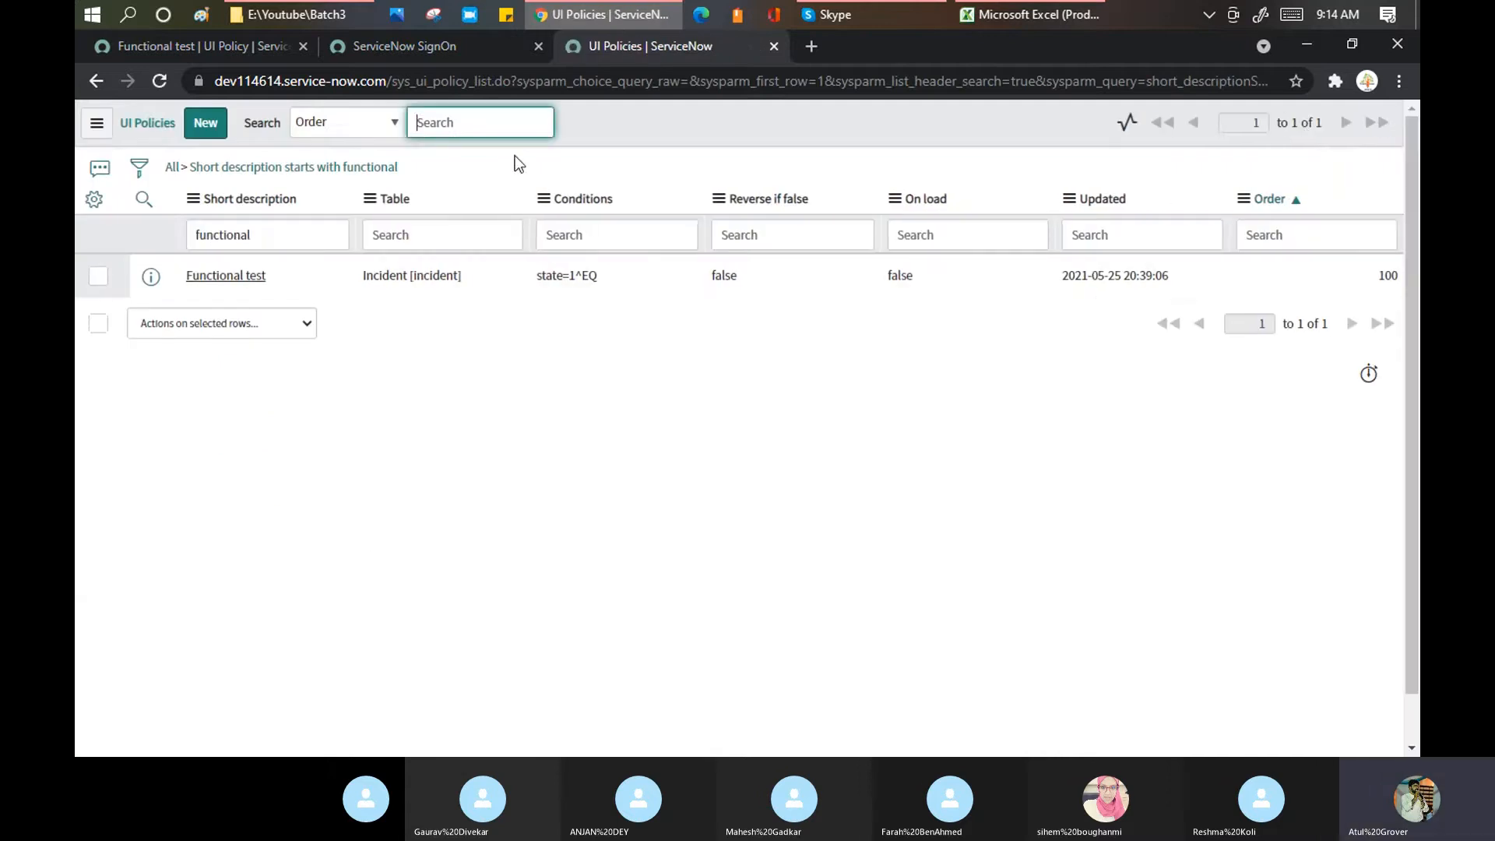
Step: Scroll through the Functional test policy record and highlight the Global option explanation
{"action": "left_click", "coordinate": [241, 51]}
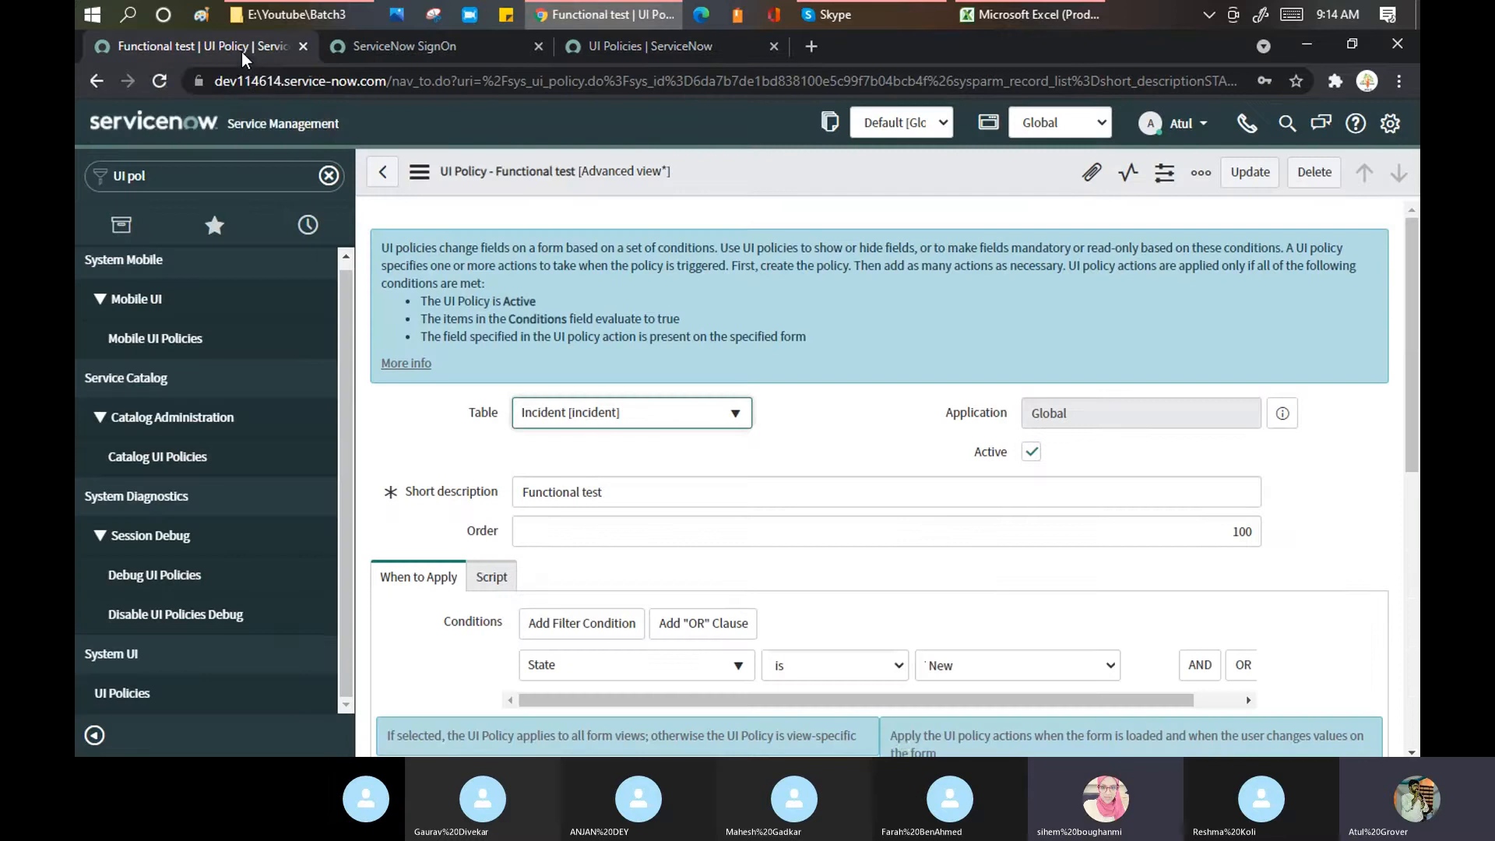
{"action": "scroll", "coordinate": [899, 397], "scroll_direction": "down", "scroll_amount": 1}
{"action": "scroll", "coordinate": [917, 420], "scroll_direction": "down", "scroll_amount": 3}
{"action": "scroll", "coordinate": [936, 533], "scroll_direction": "down", "scroll_amount": 4}
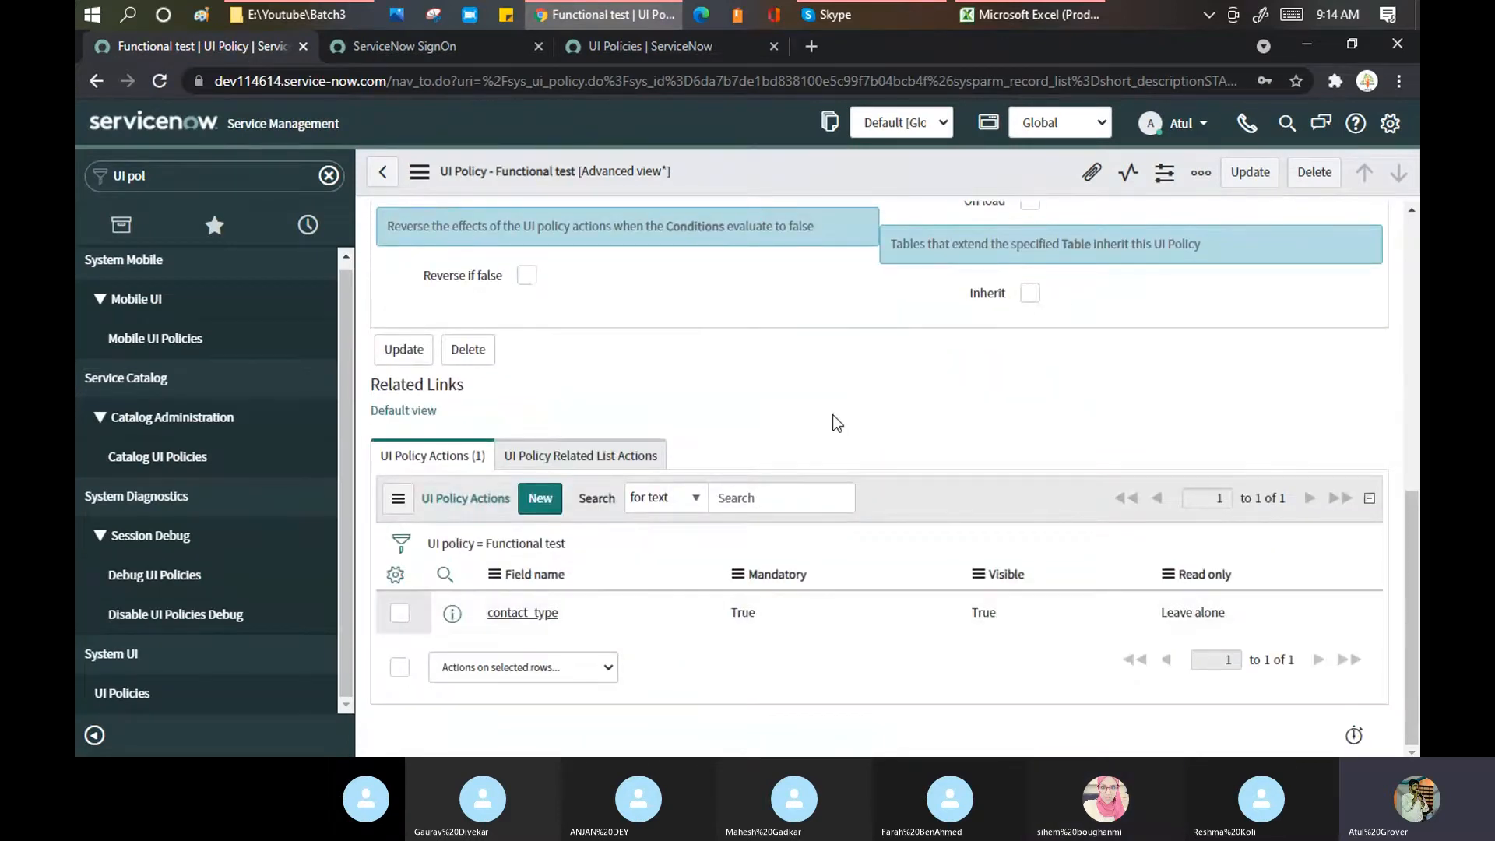
{"action": "scroll", "coordinate": [835, 407], "scroll_direction": "up", "scroll_amount": 3}
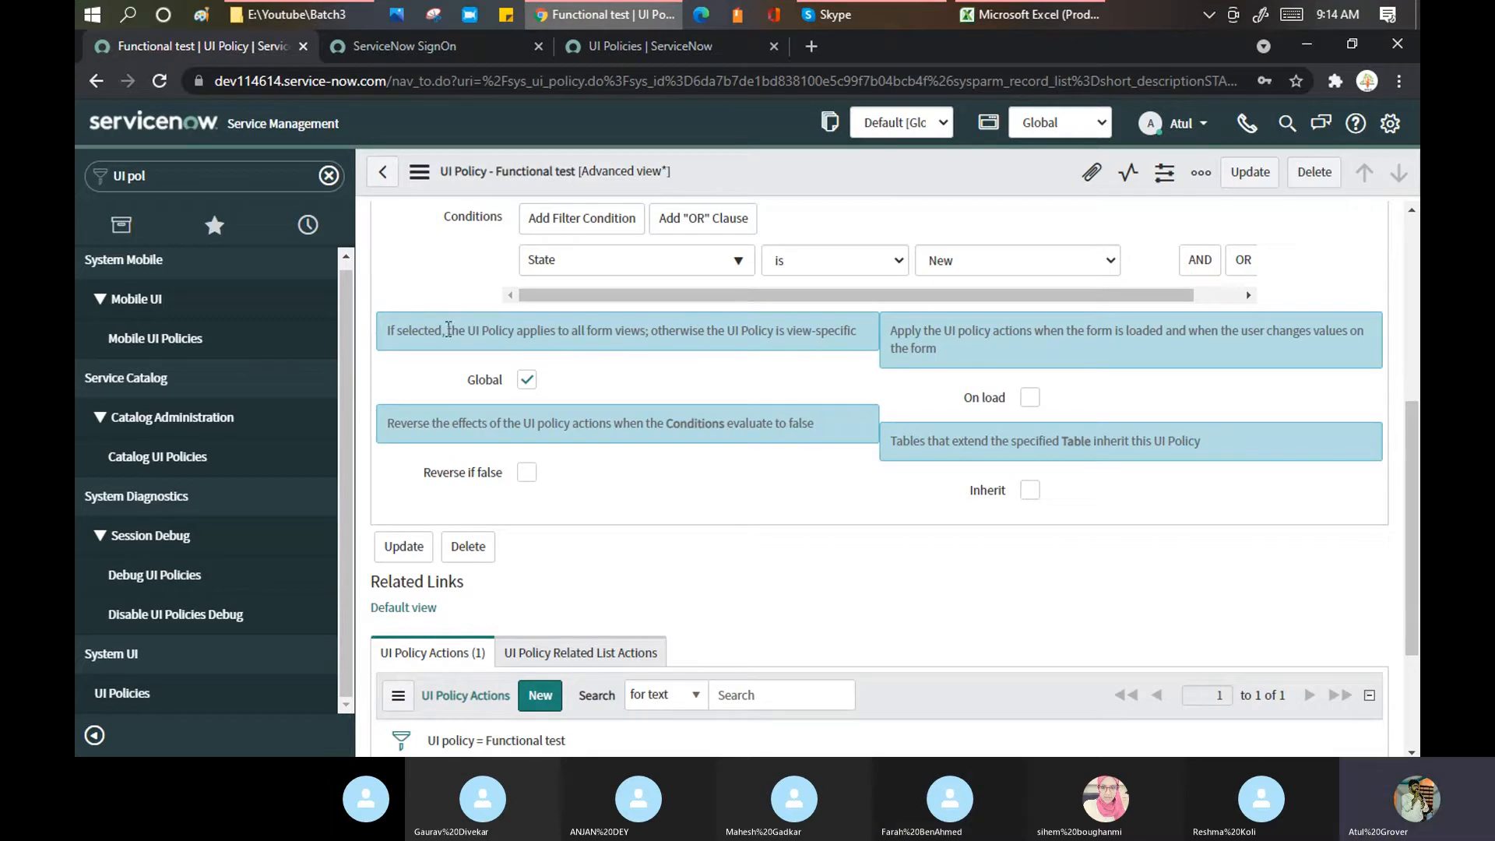
{"action": "left_click_drag", "start_coordinate": [458, 330], "coordinate": [852, 334]}
{"action": "left_click", "coordinate": [695, 334]}
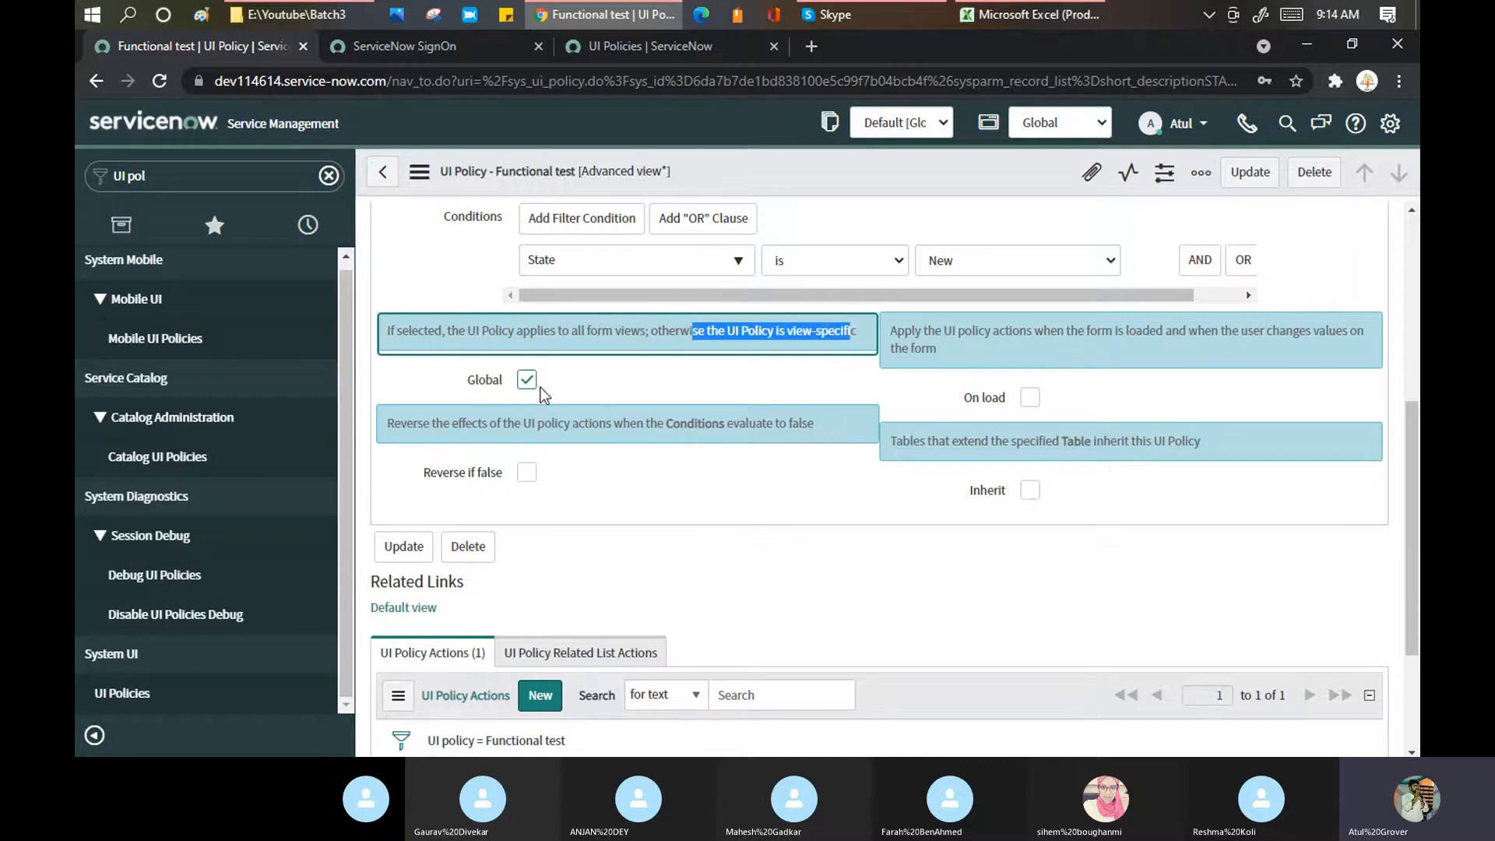
Step: Load the full incident list through incident_list.do and open incident INC0010112
{"action": "left_click", "coordinate": [646, 49]}
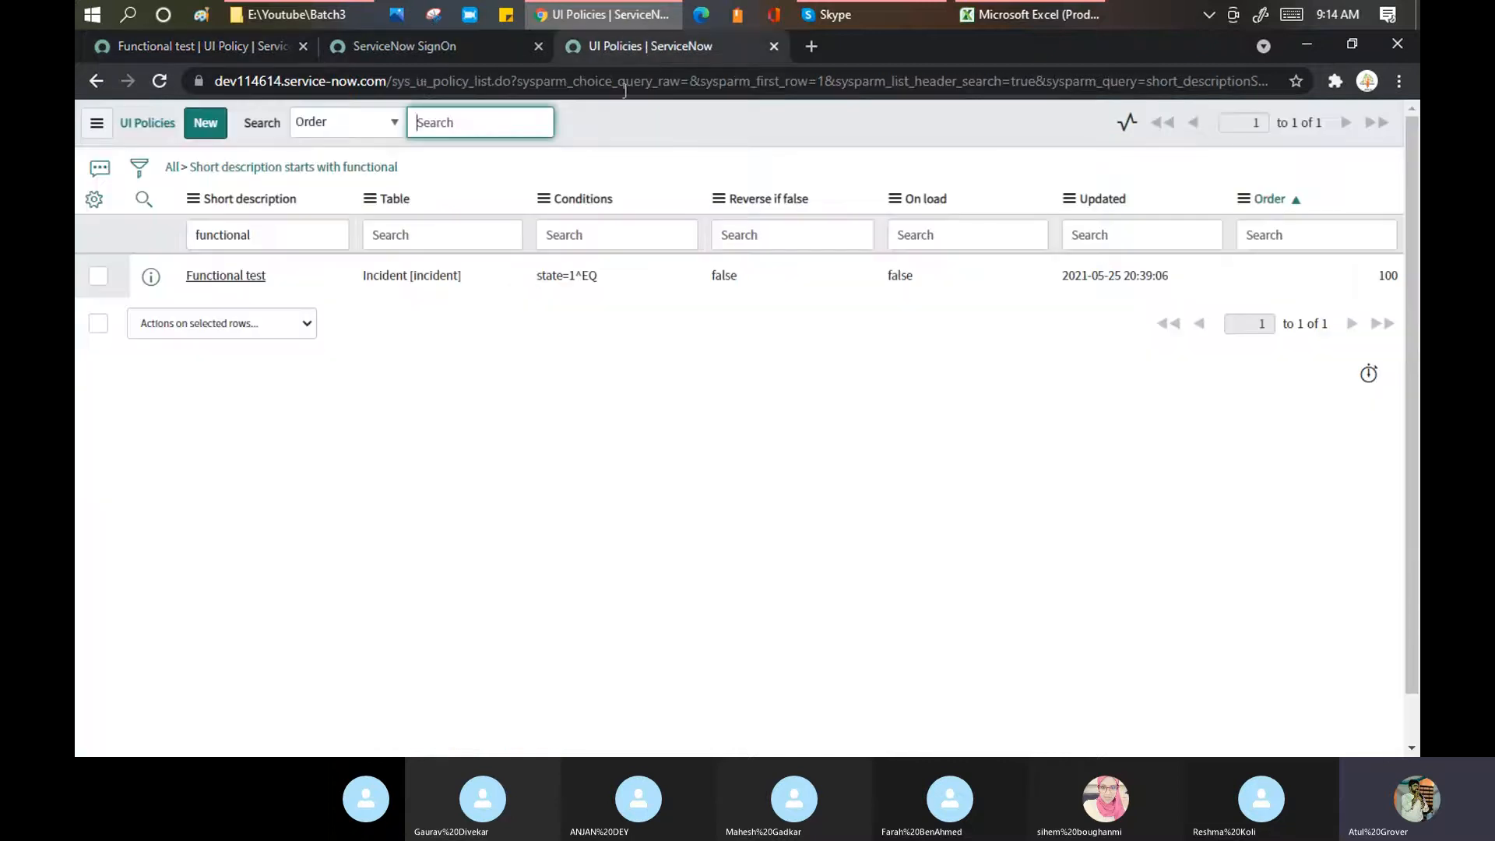
{"action": "left_click", "coordinate": [625, 82]}
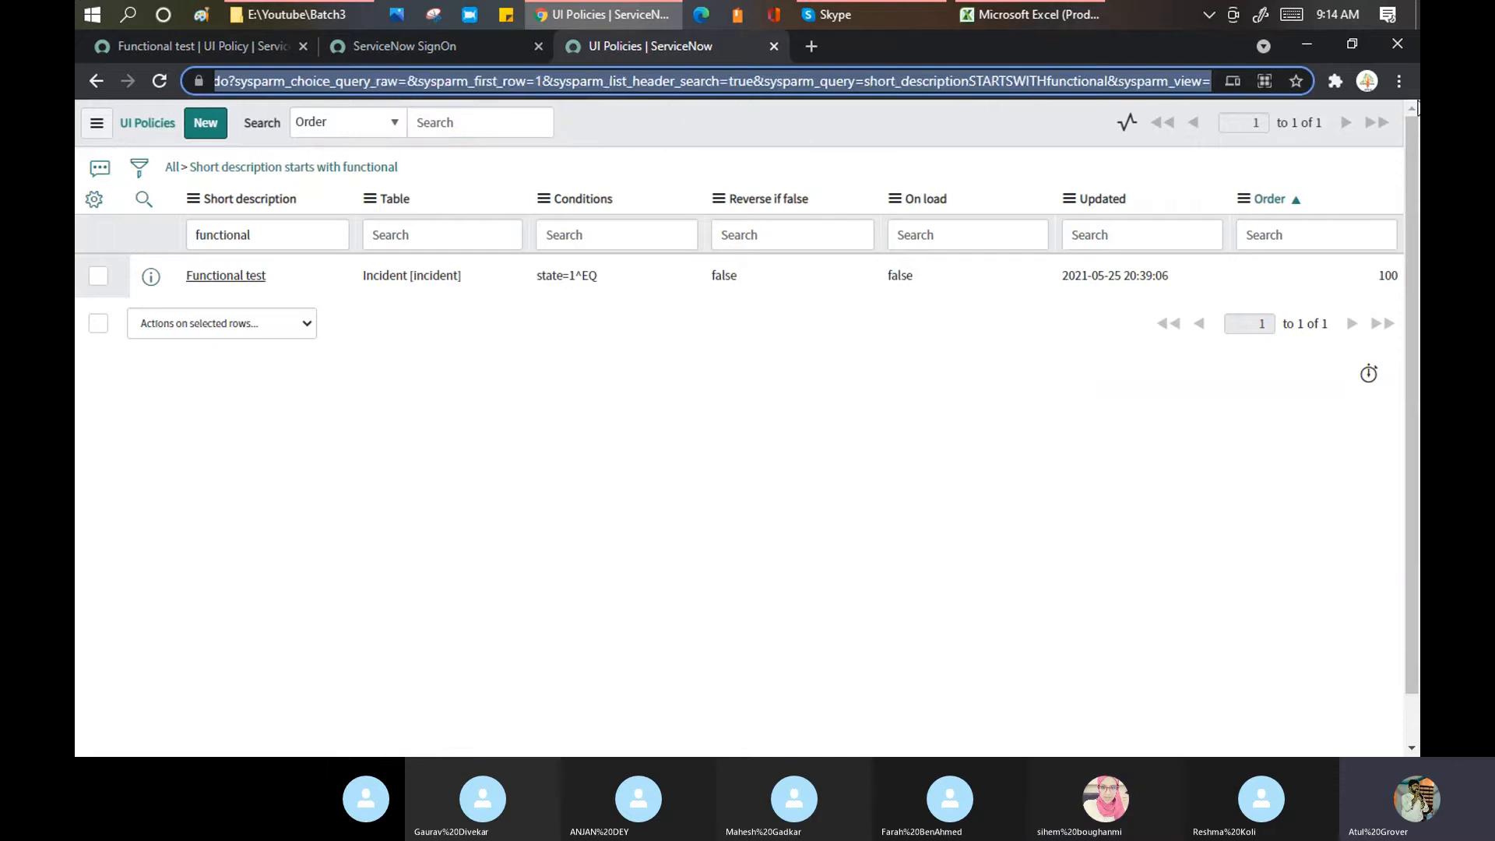
{"action": "type", "text": "inc"}
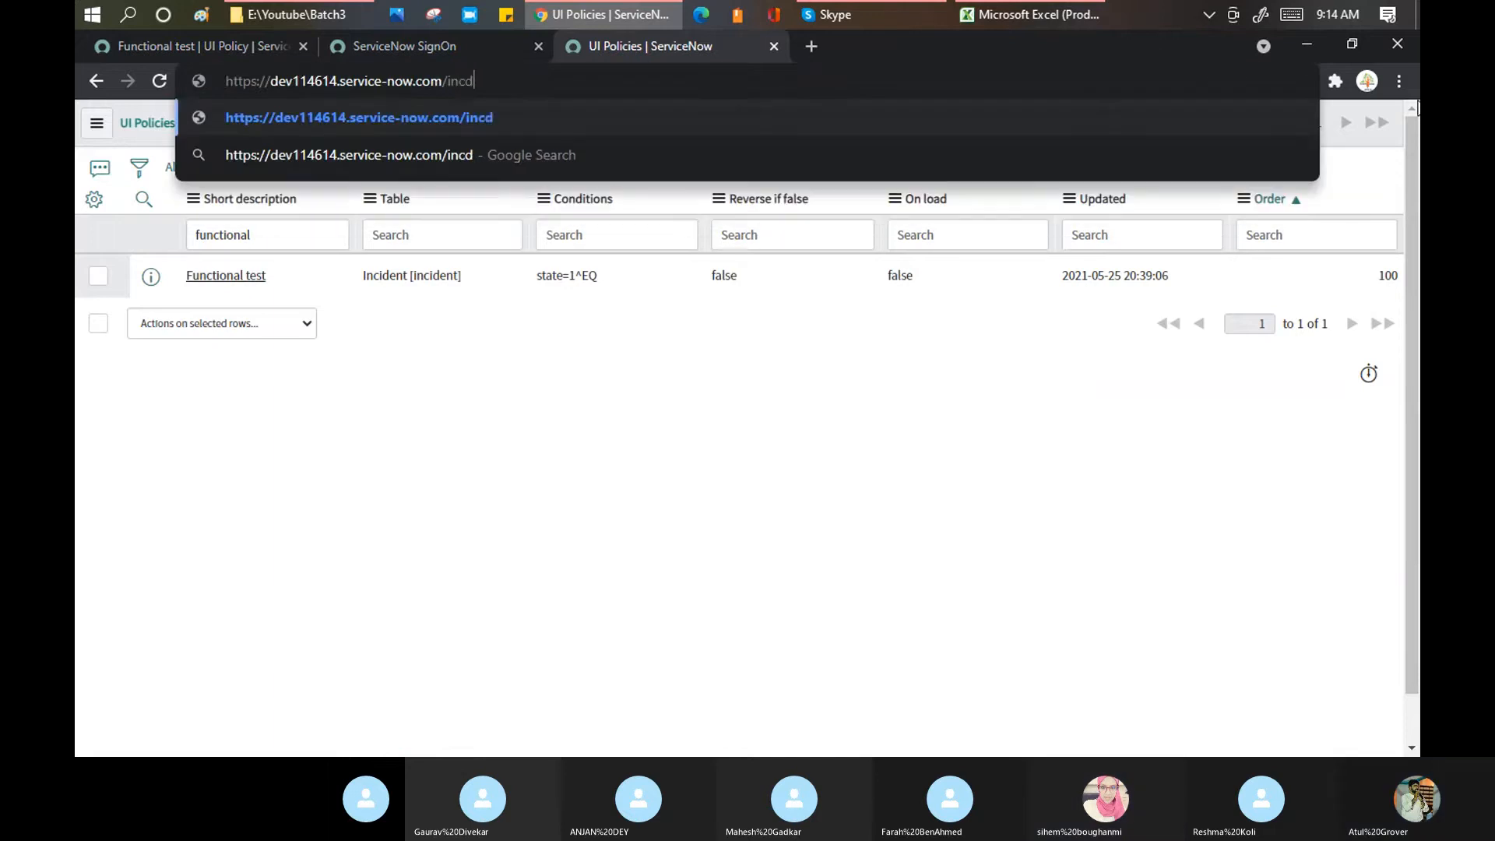
{"action": "type", "text": "ident_"}
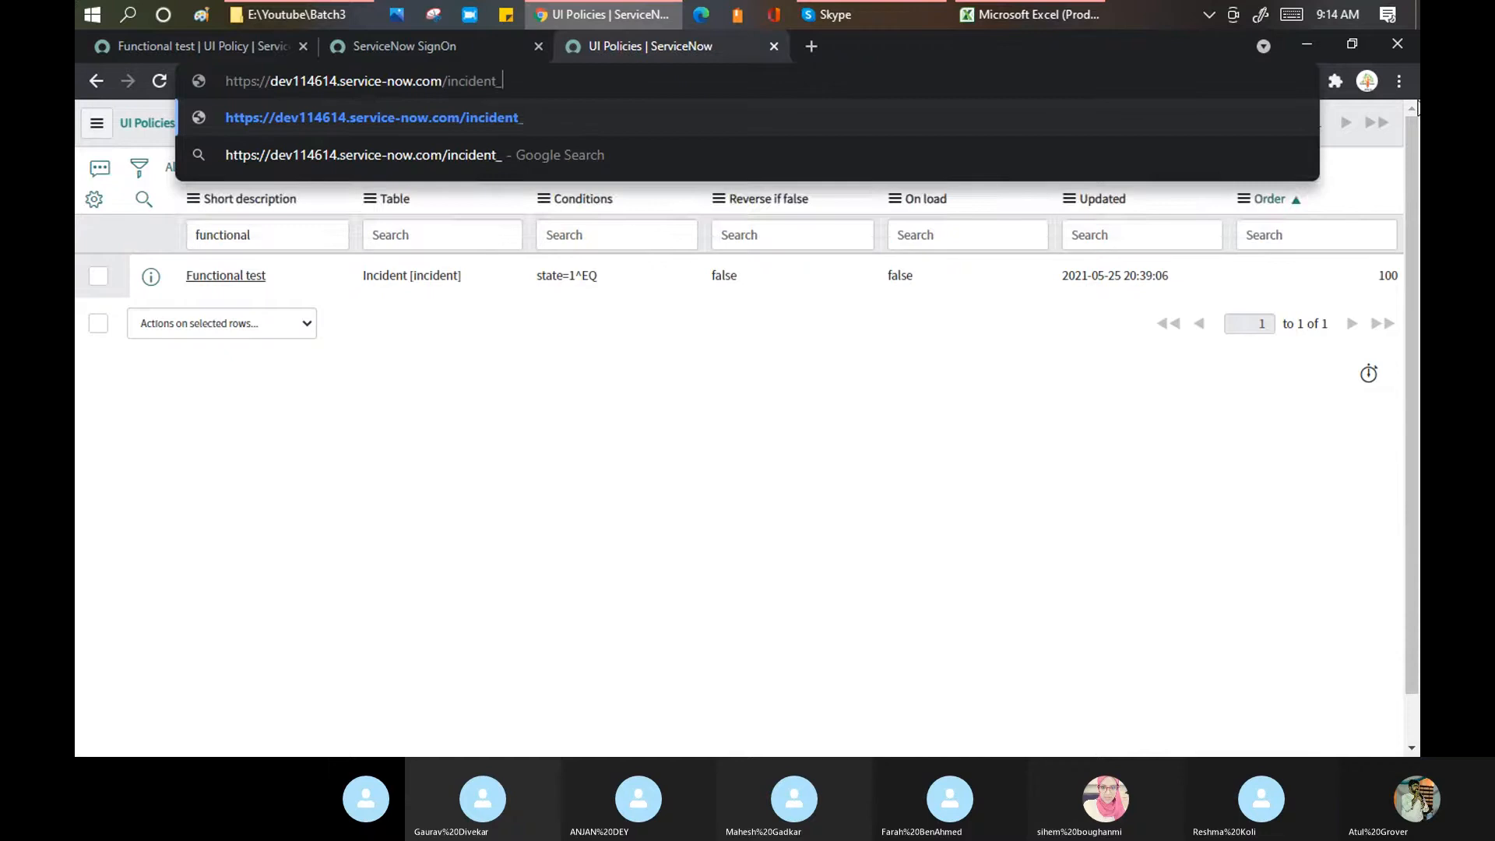
{"action": "key", "text": "BackSpace"}
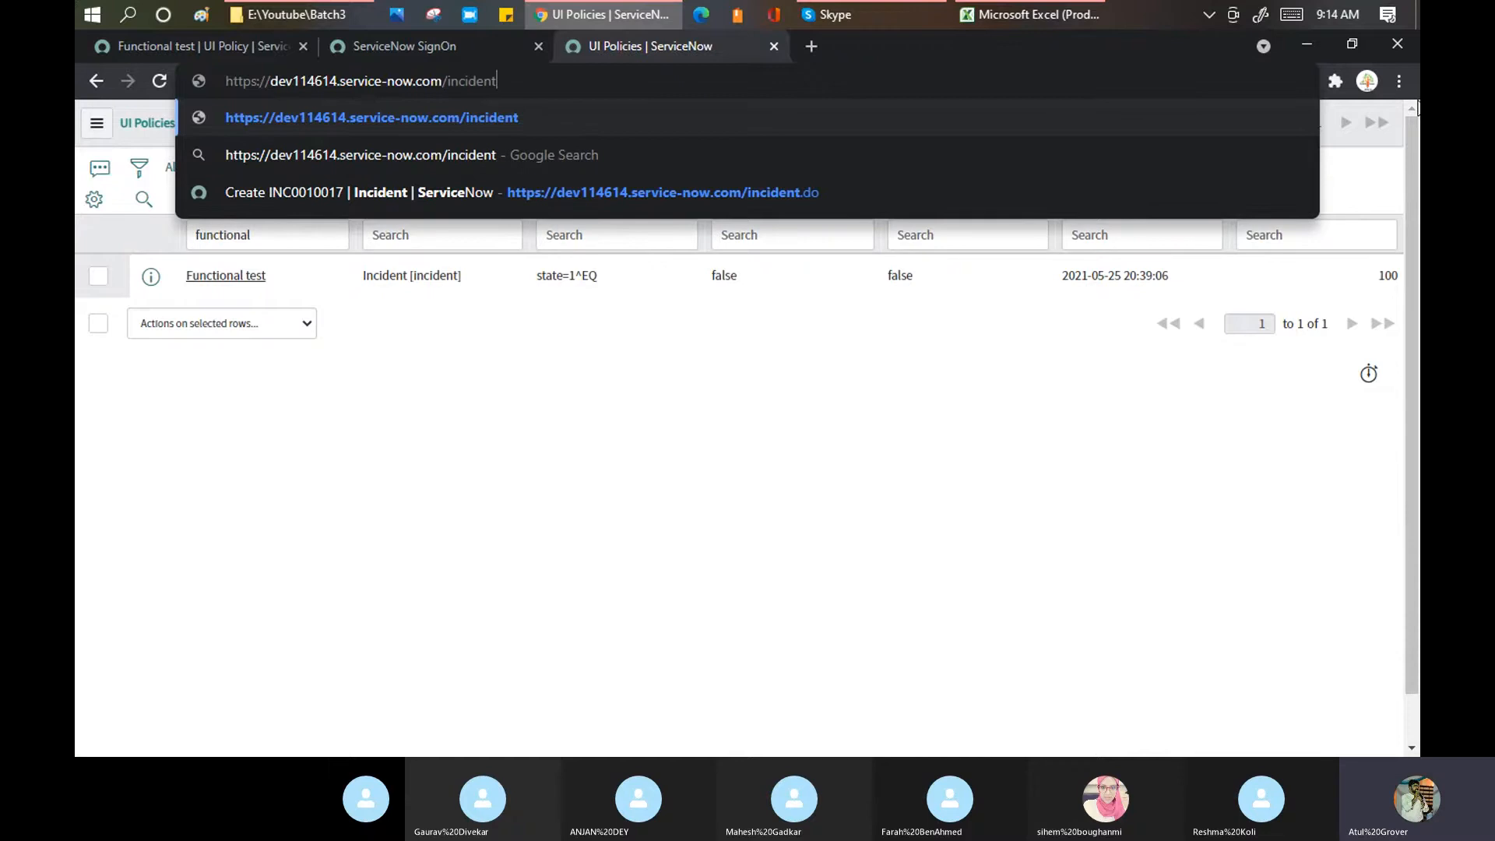
{"action": "type", "text": "_list.do"}
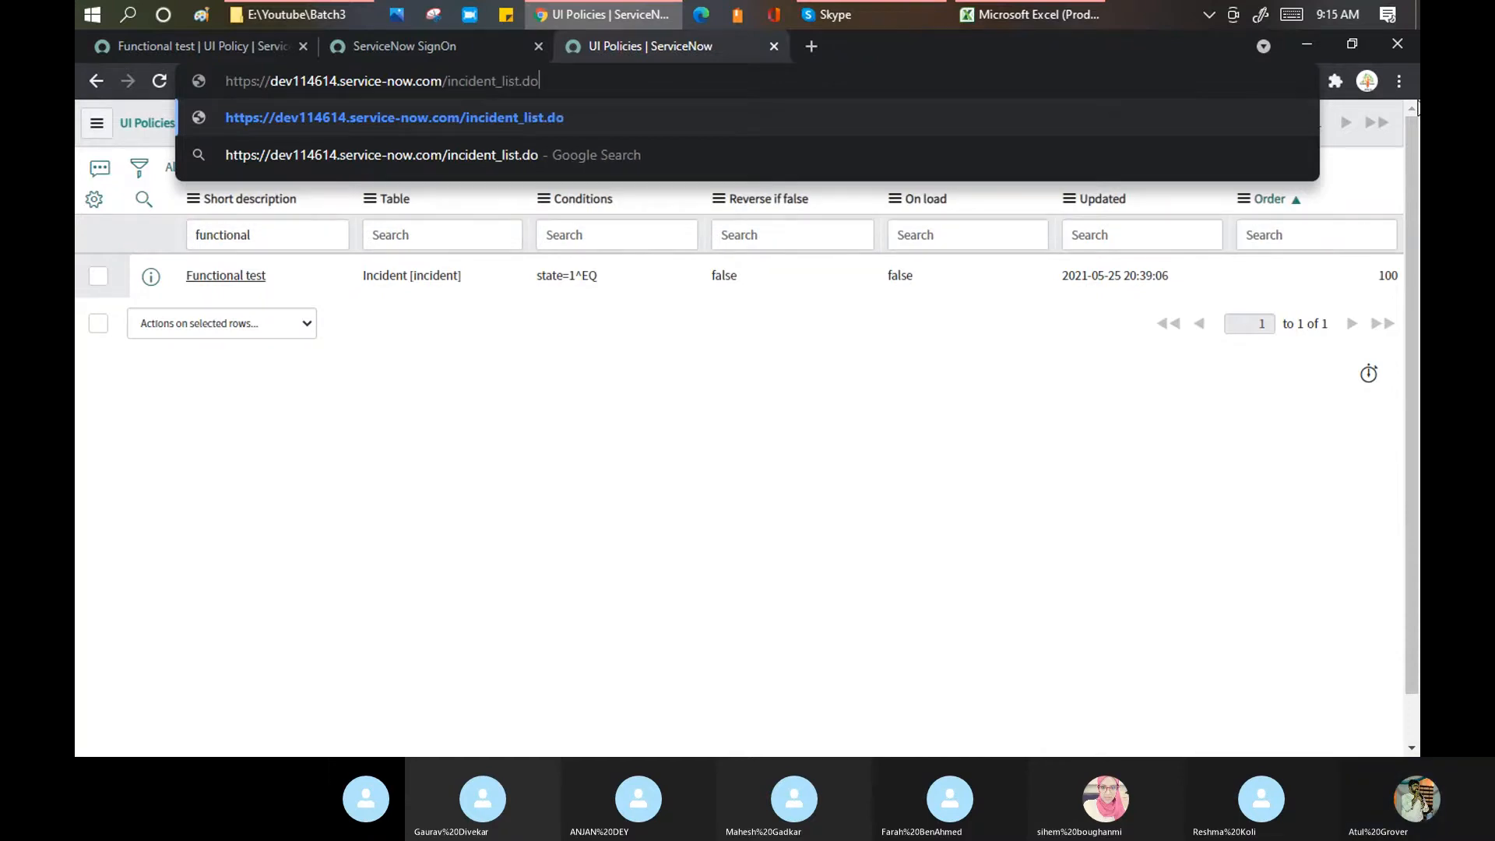
{"action": "key", "text": "Return"}
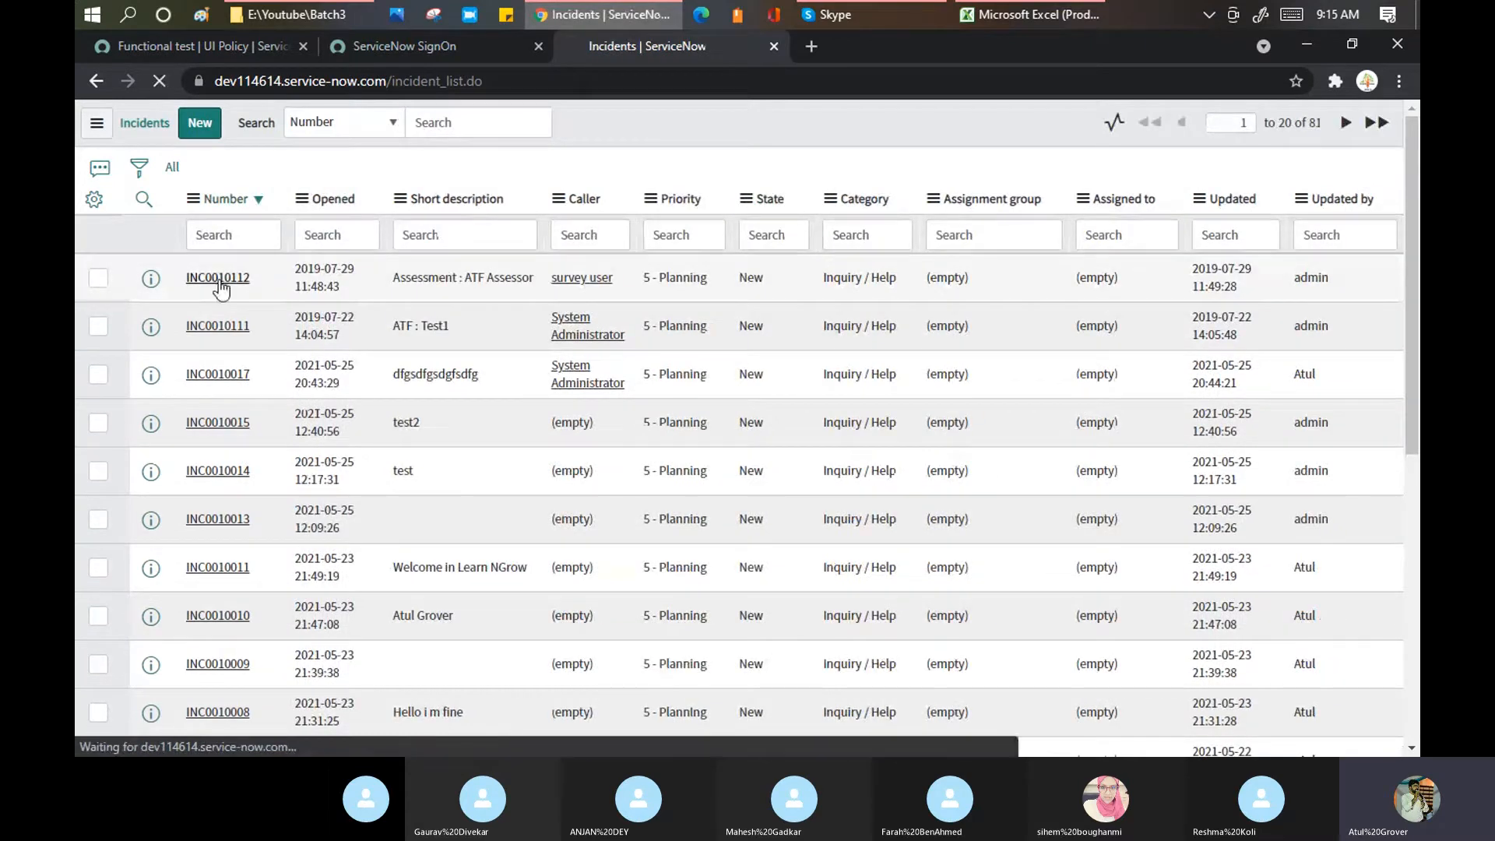
{"action": "left_click", "coordinate": [218, 278]}
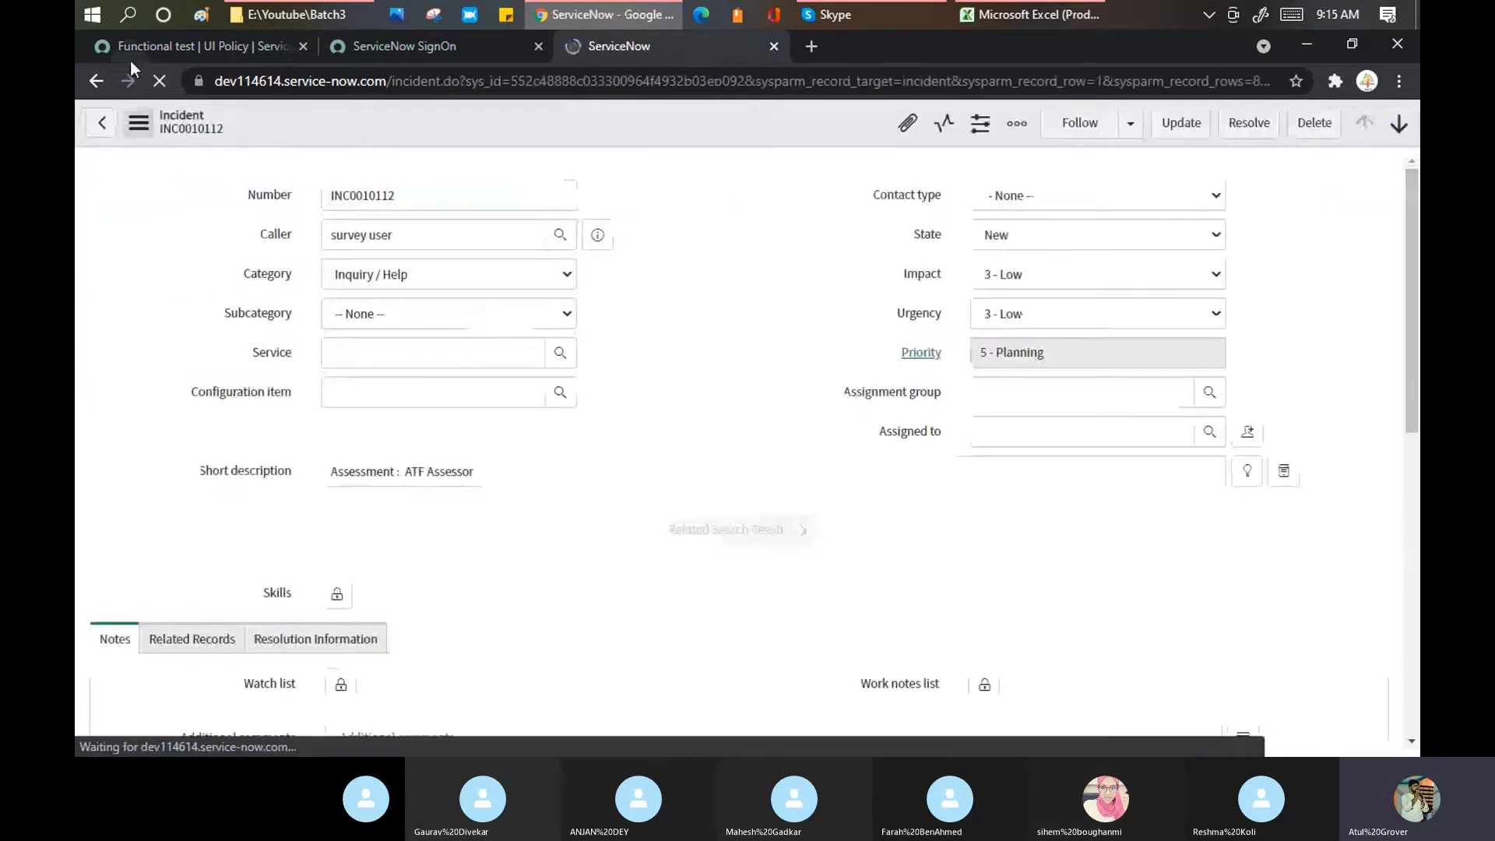
Step: Compare incident INC0010112 with the Functional test policy and highlight the On load explanation
{"action": "left_click", "coordinate": [138, 122]}
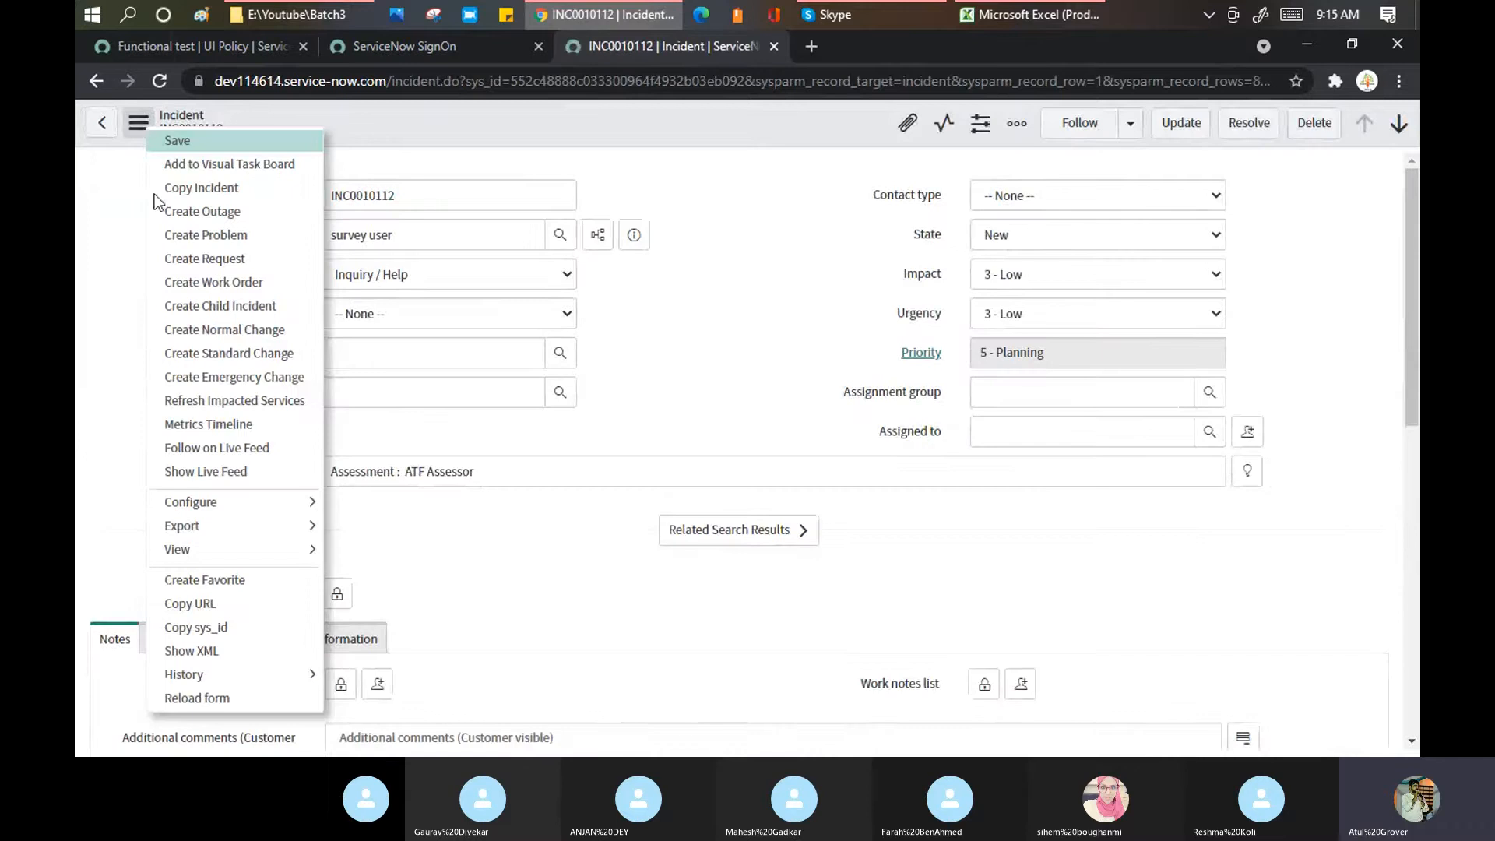
{"action": "mouse_move", "coordinate": [297, 548]}
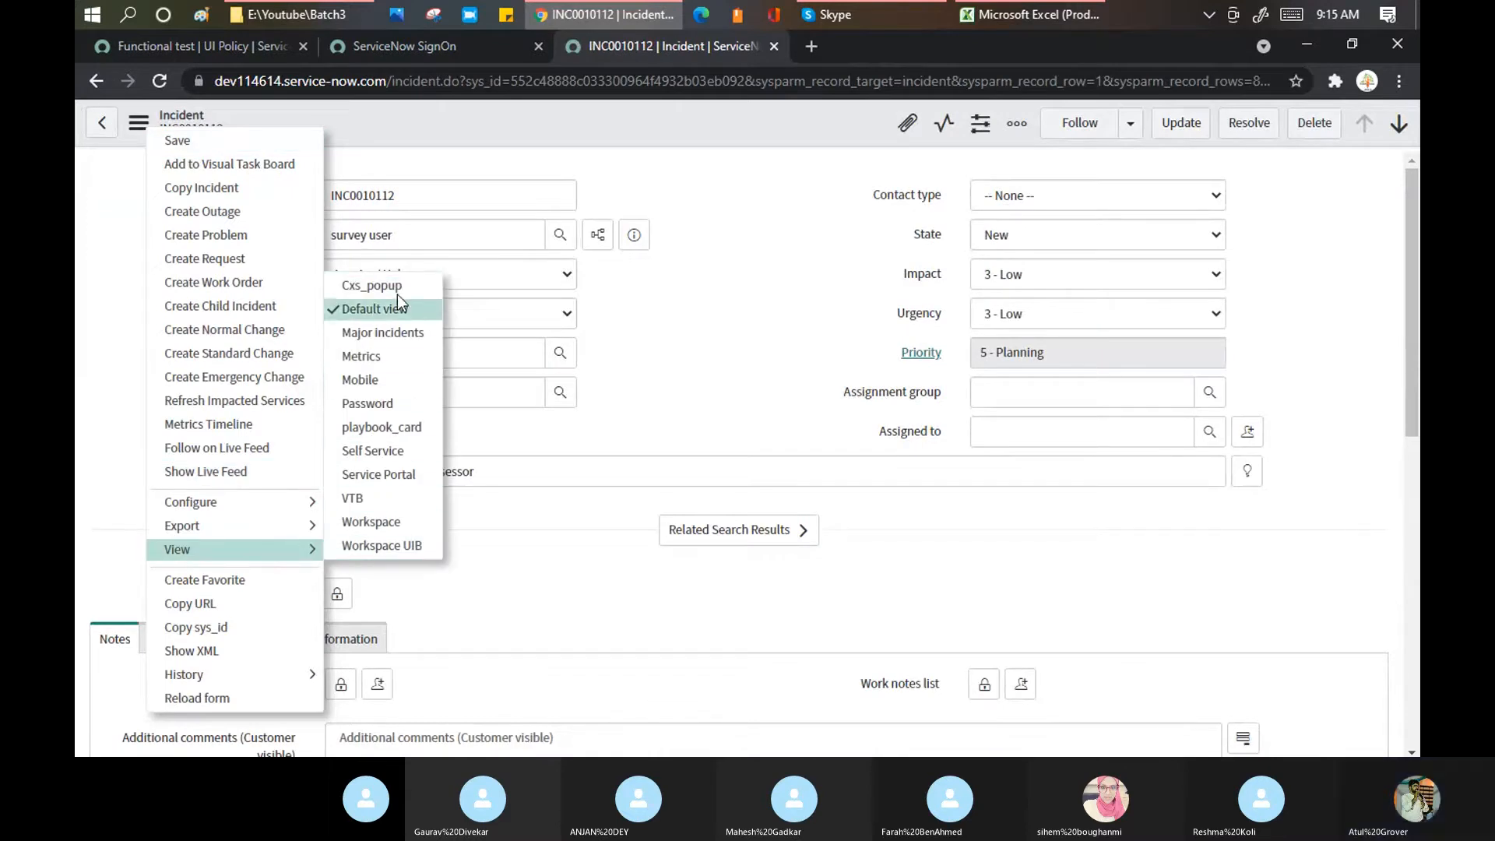
{"action": "left_click", "coordinate": [222, 47]}
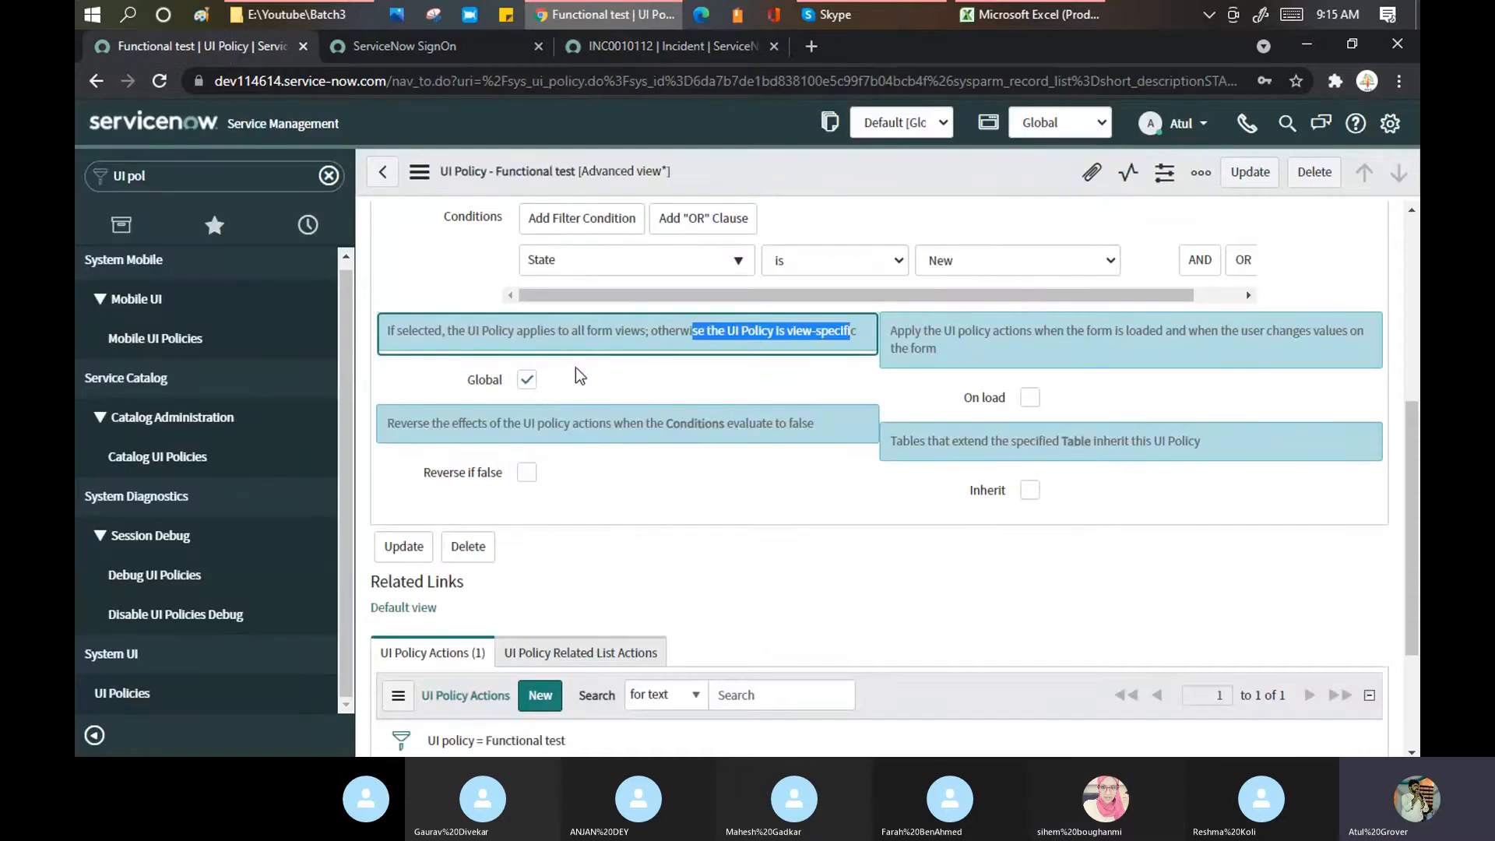
{"action": "left_click", "coordinate": [615, 45]}
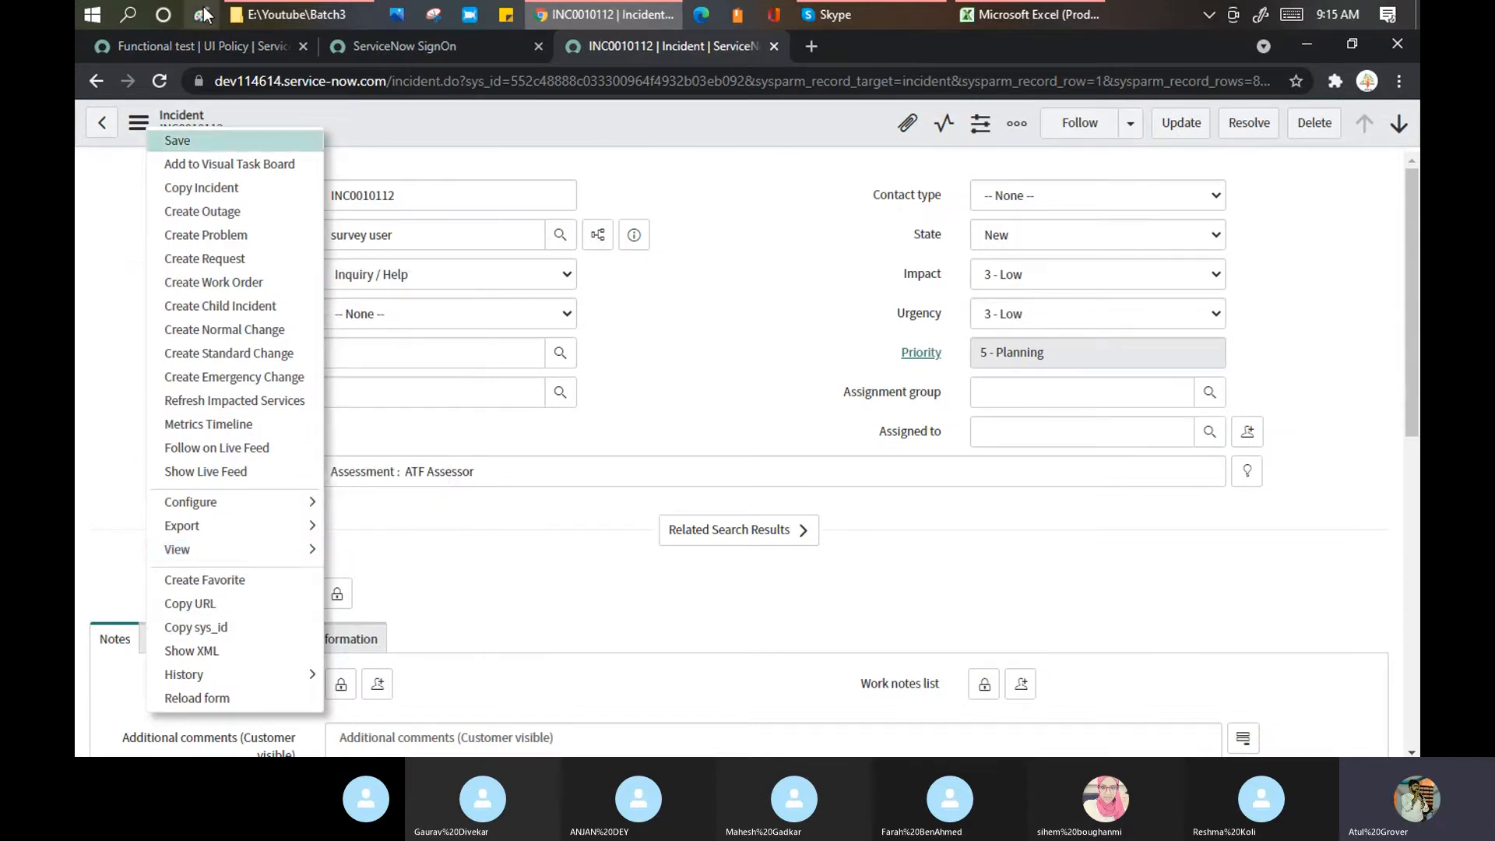
{"action": "left_click", "coordinate": [139, 122]}
{"action": "left_click", "coordinate": [199, 43]}
{"action": "left_click", "coordinate": [527, 382]}
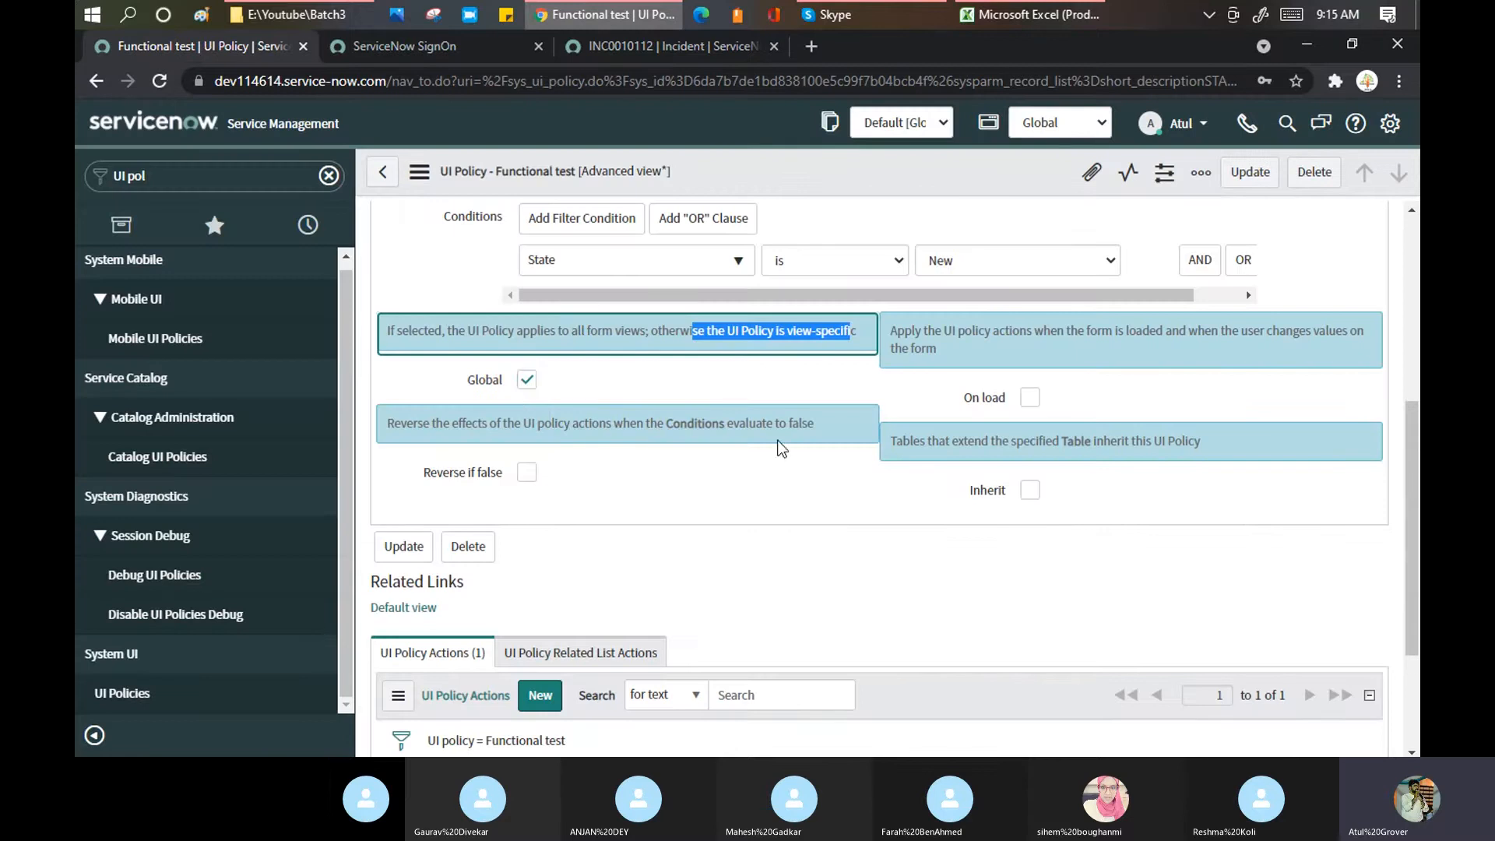
{"action": "left_click_drag", "start_coordinate": [890, 331], "coordinate": [1332, 333]}
{"action": "left_click", "coordinate": [708, 48]}
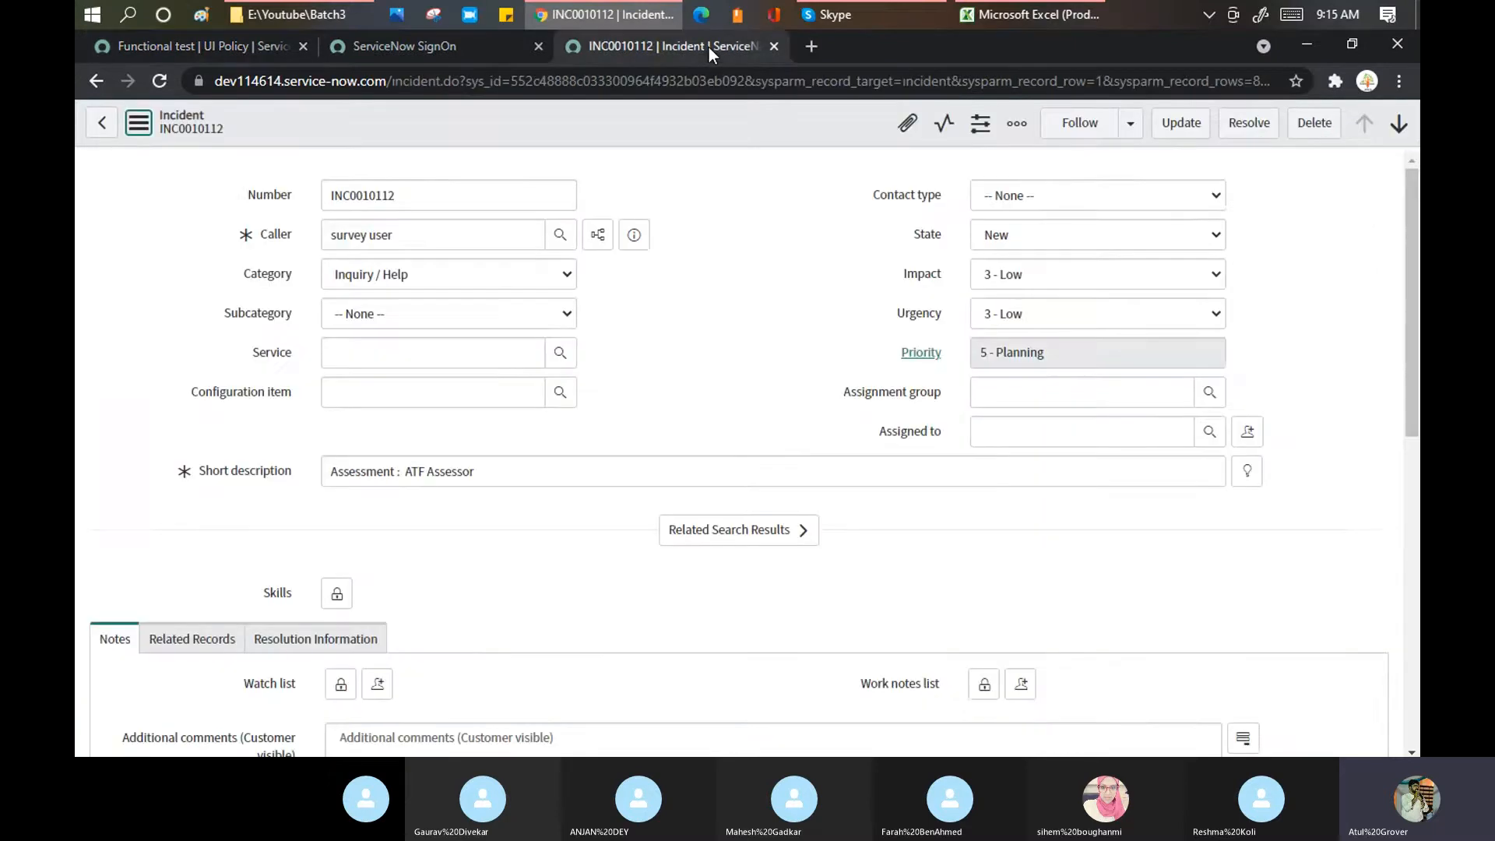
{"action": "left_click", "coordinate": [192, 52]}
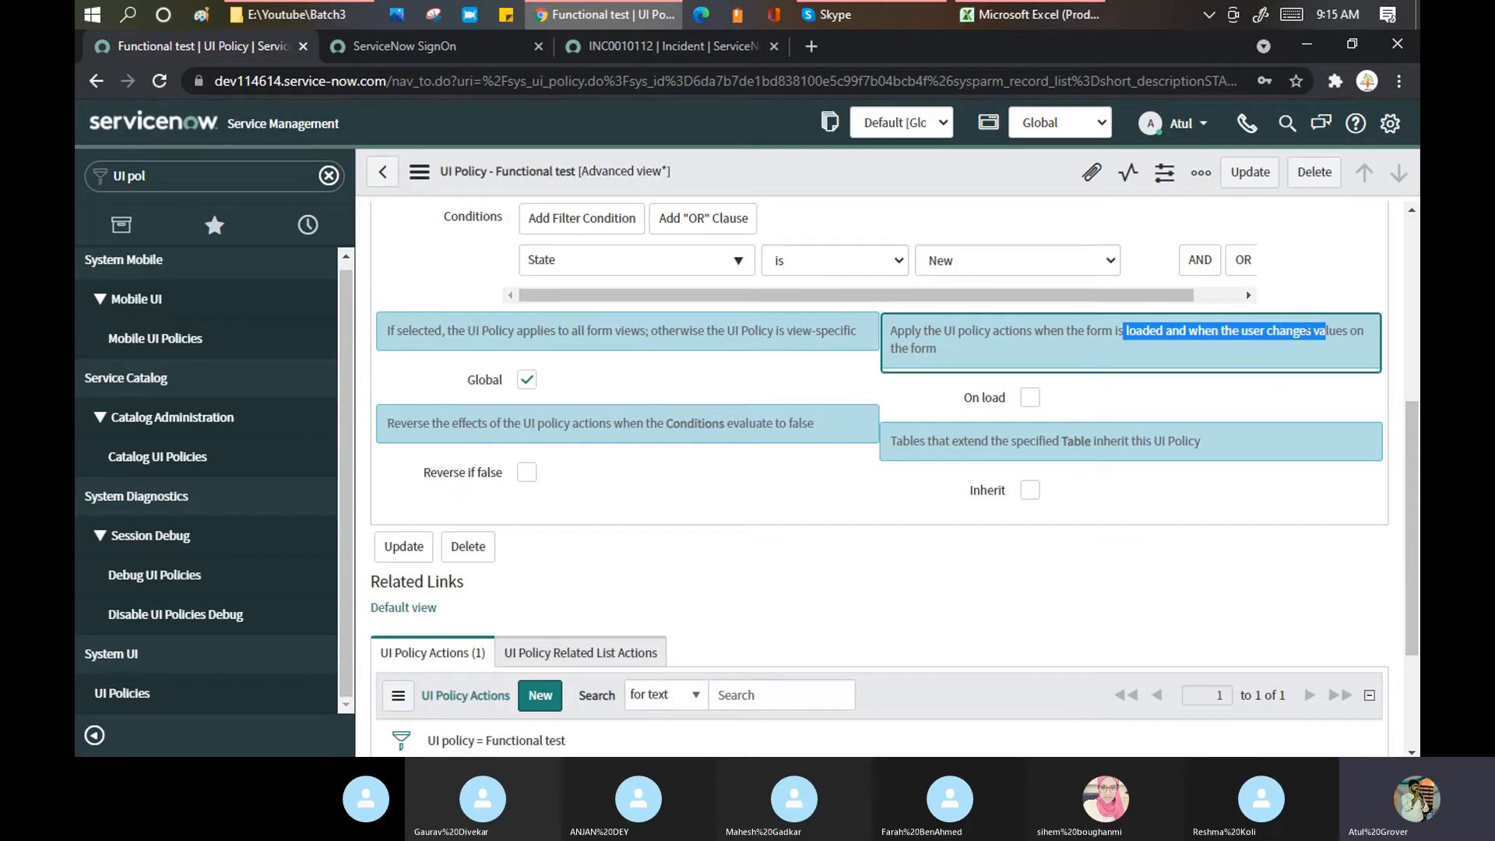
Step: Switch on On load for the Functional test UI policy and save it
{"action": "left_click", "coordinate": [1029, 399]}
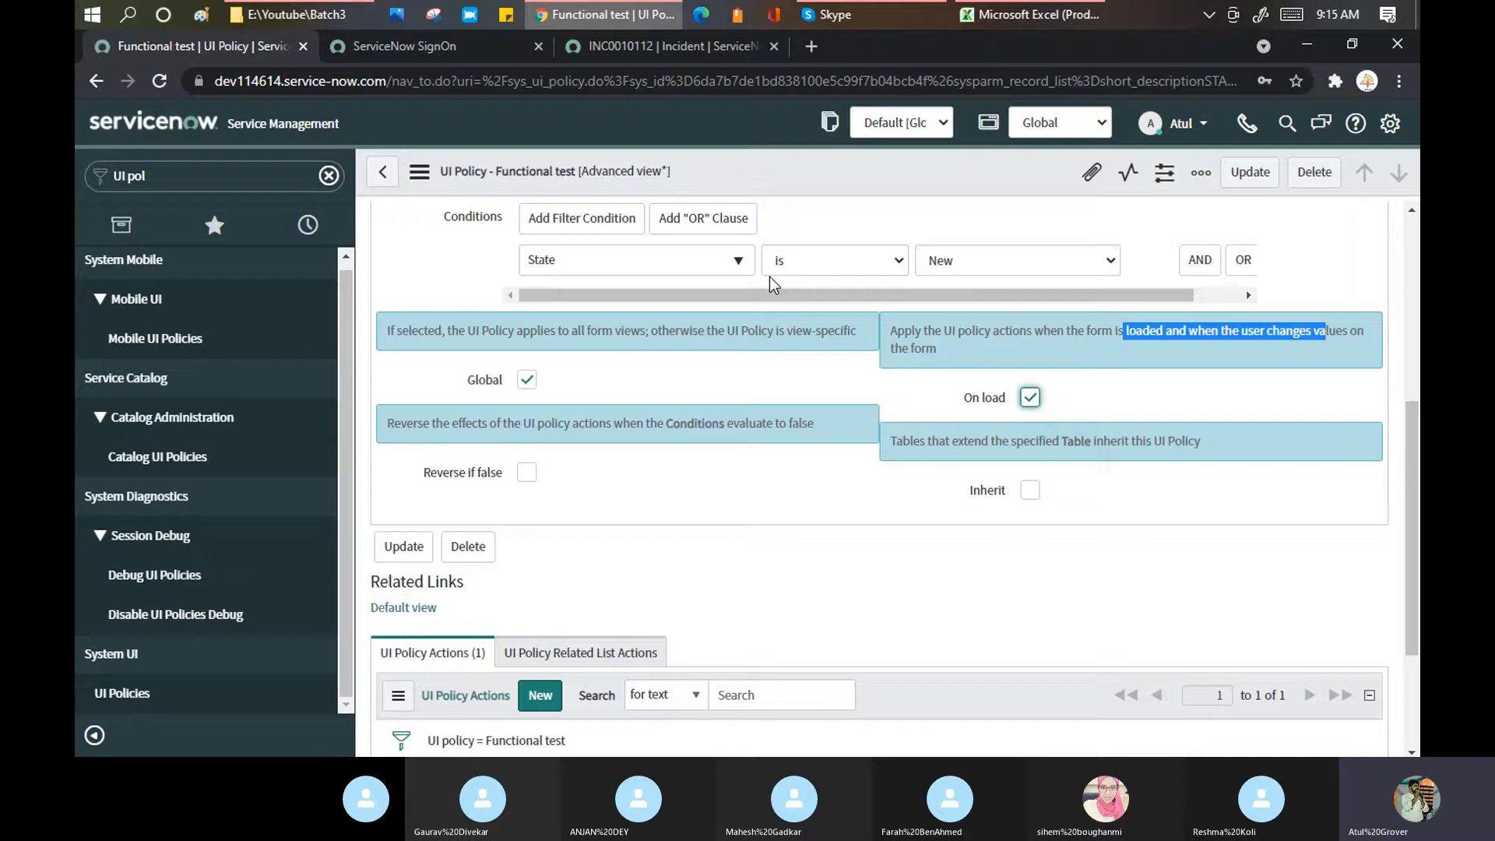
{"action": "right_click", "coordinate": [792, 185]}
{"action": "left_click", "coordinate": [805, 187]}
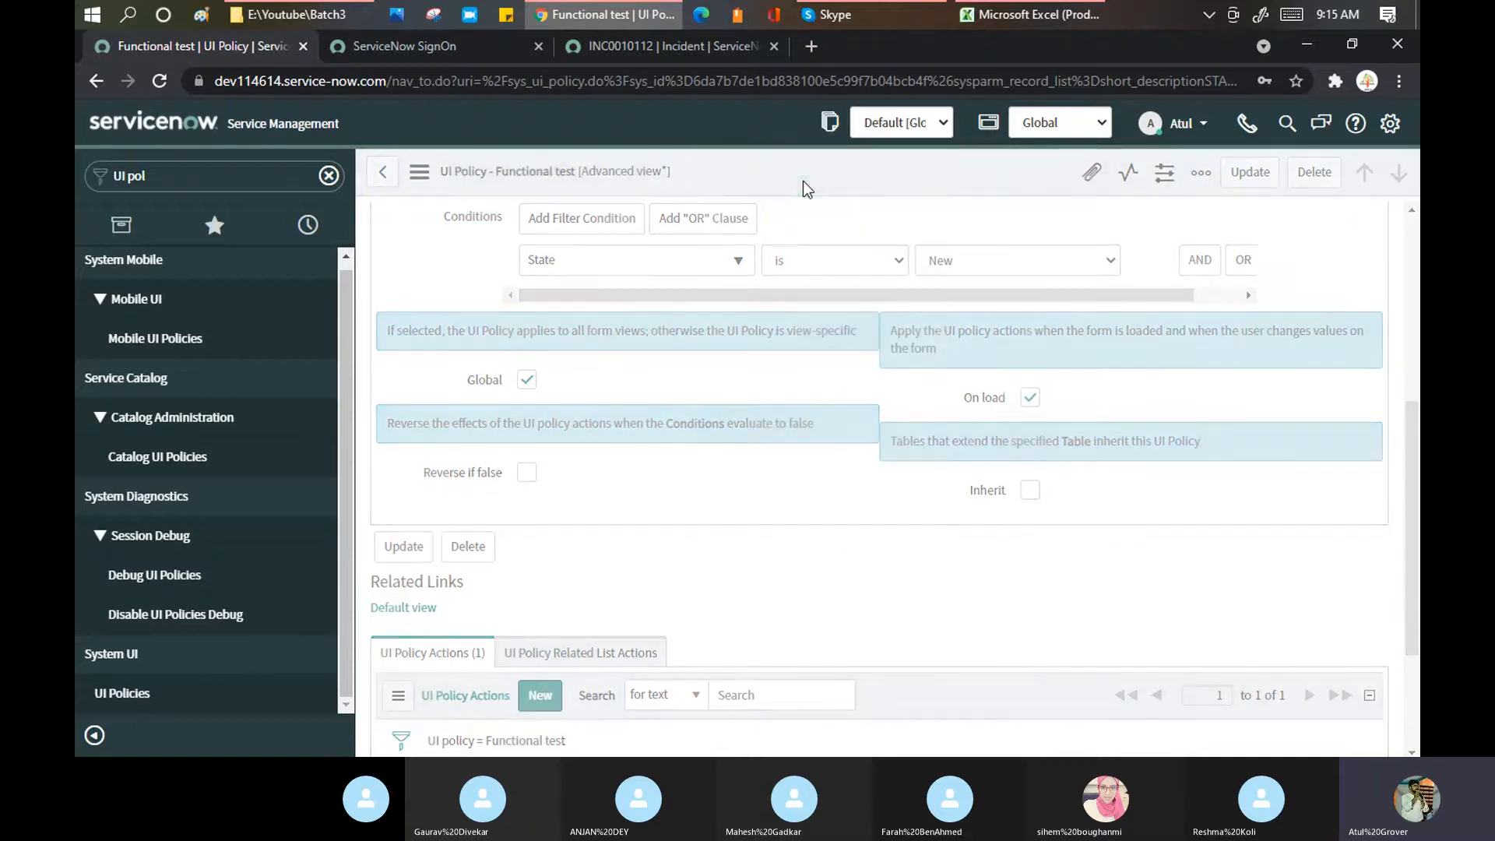
{"action": "left_click", "coordinate": [665, 47]}
Step: Open a blank new incident form at dev114614.service-now.com/incident.do in a new tab
{"action": "left_click", "coordinate": [814, 46]}
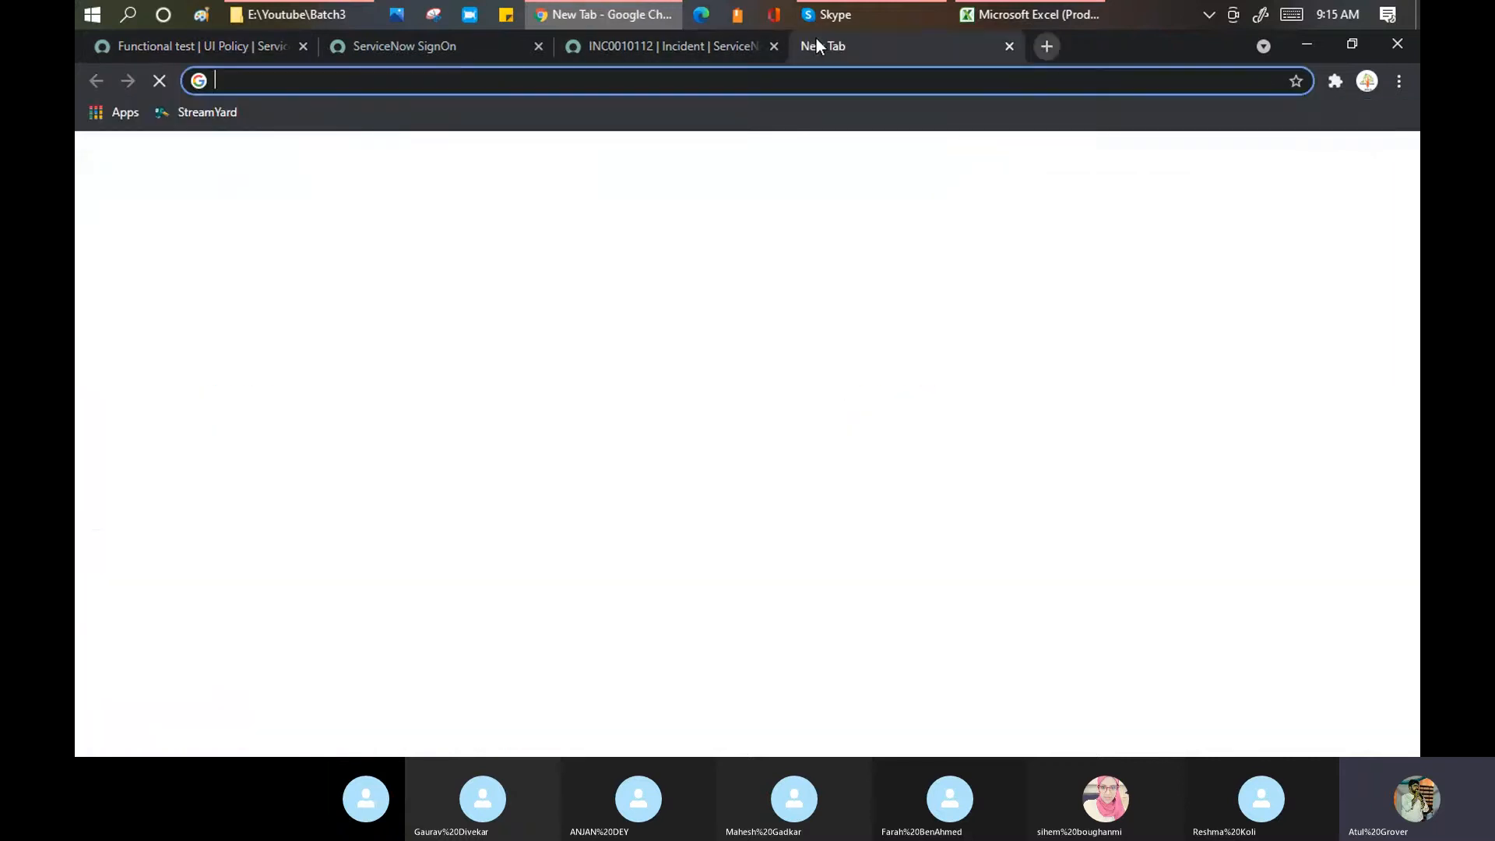
{"action": "type", "text": "de"}
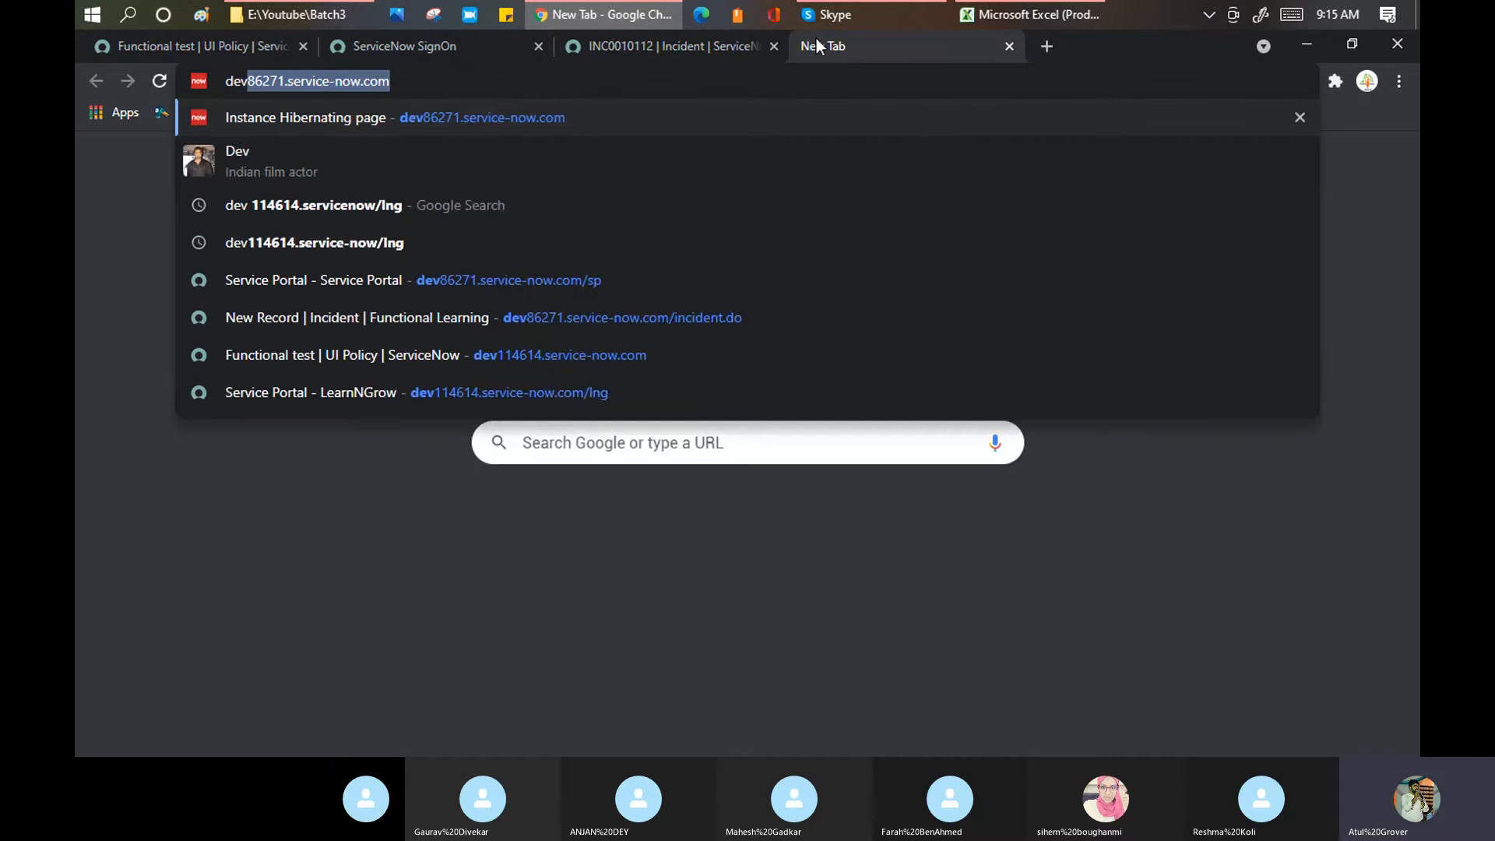
{"action": "type", "text": "v114614.service-now.com/"}
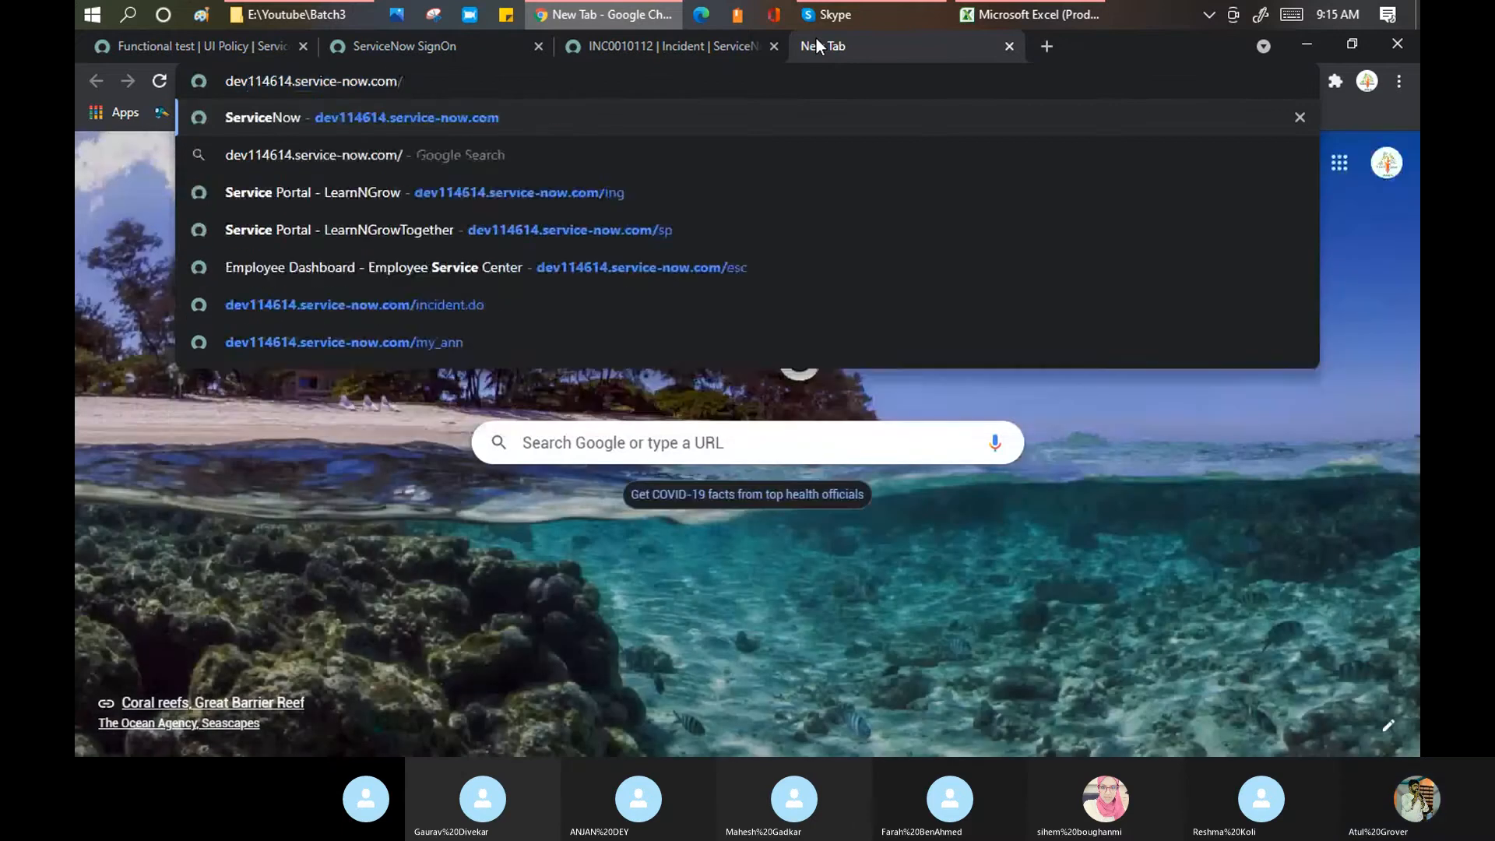
{"action": "type", "text": "in"}
{"action": "key", "text": "Down"}
{"action": "key", "text": "Down"}
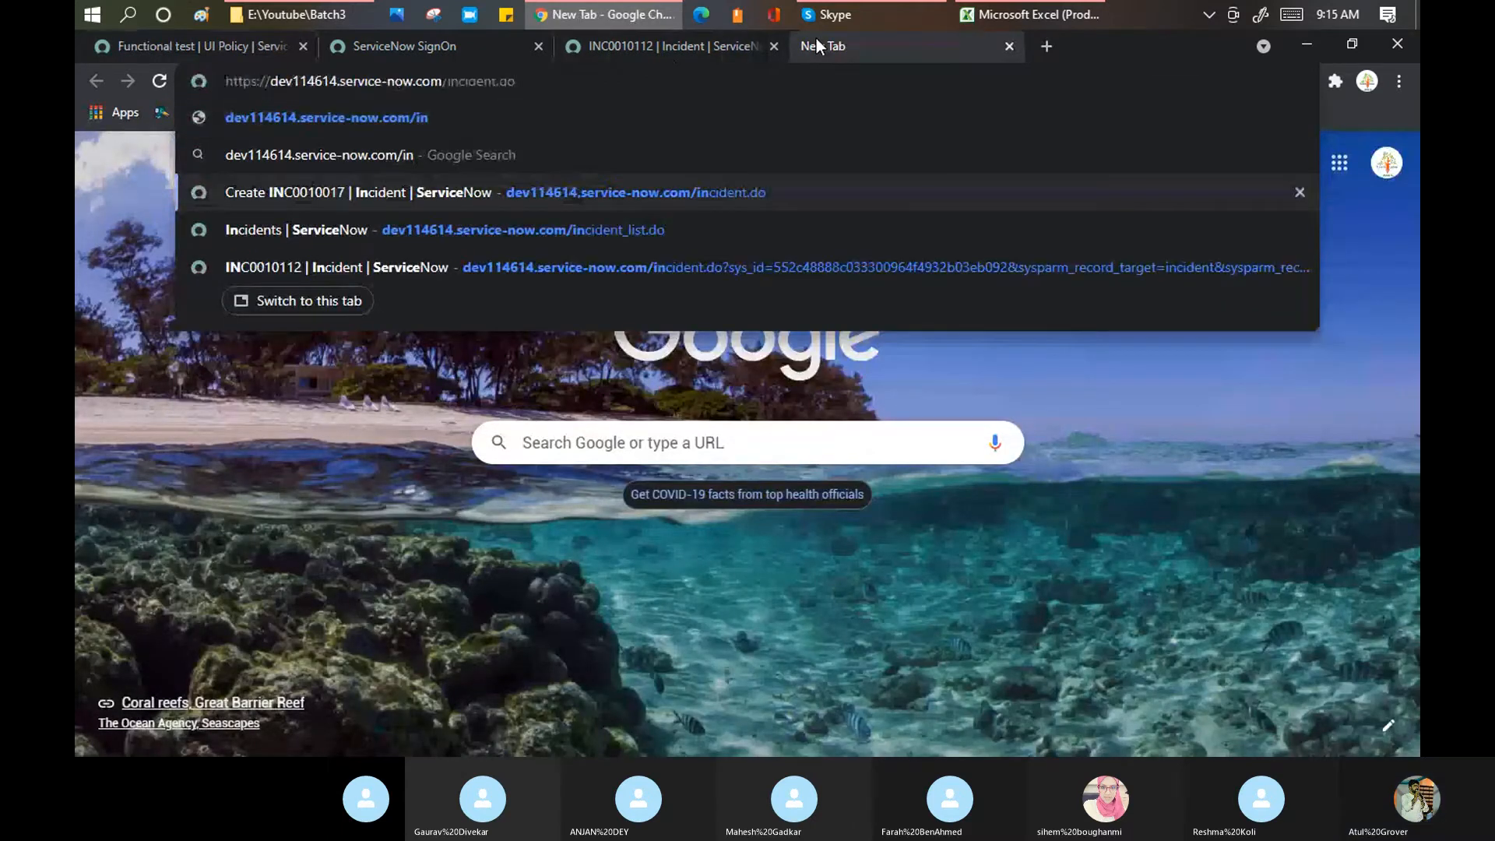
{"action": "key", "text": "Return"}
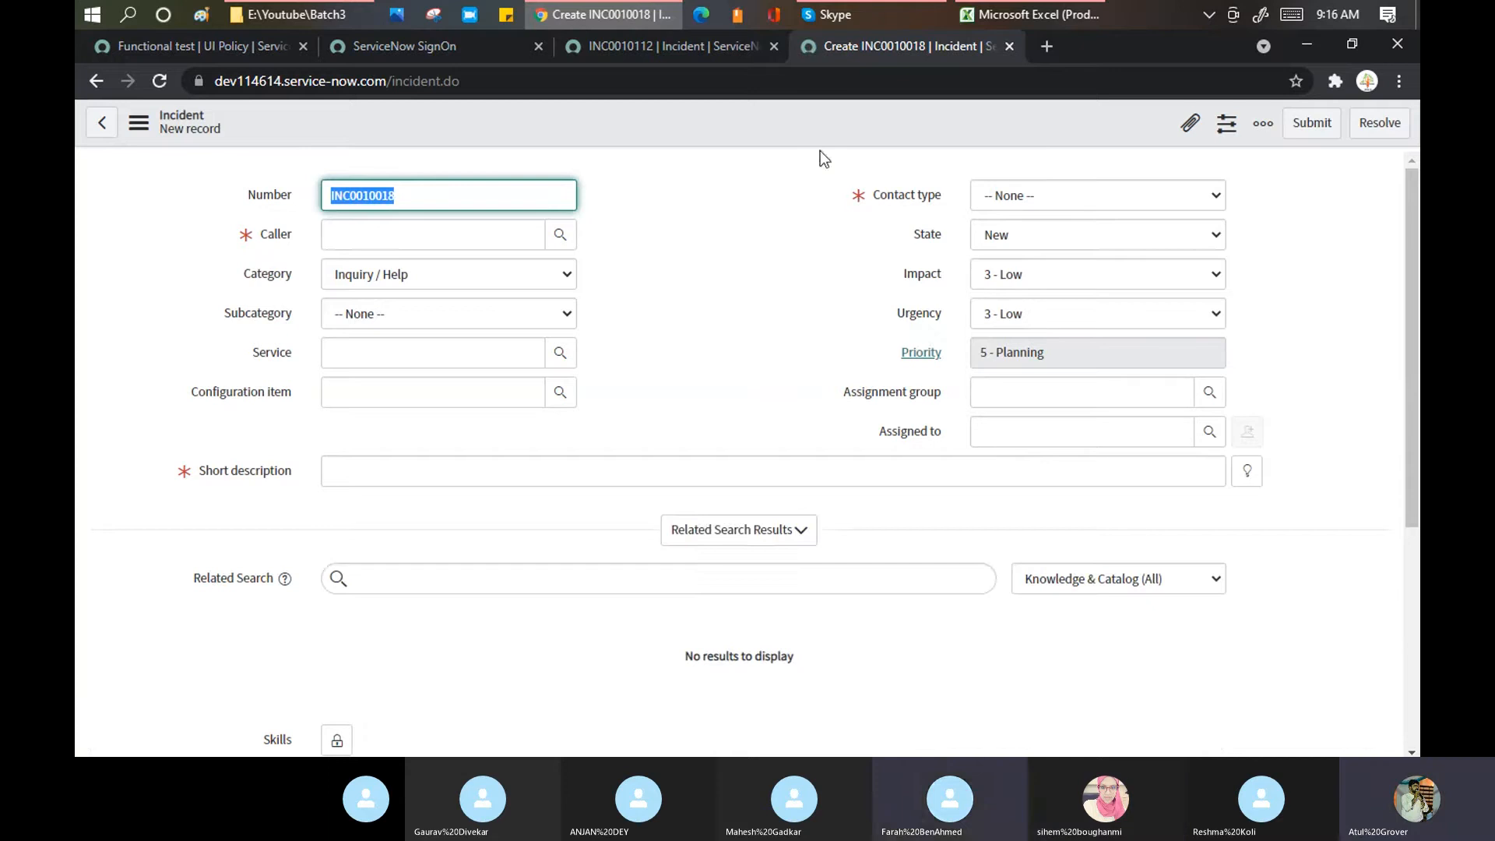
Step: Submit incident INC0010018 with caller System Administrator, description 'sdfsdasdf' and contact type Phone
{"action": "left_click", "coordinate": [420, 241]}
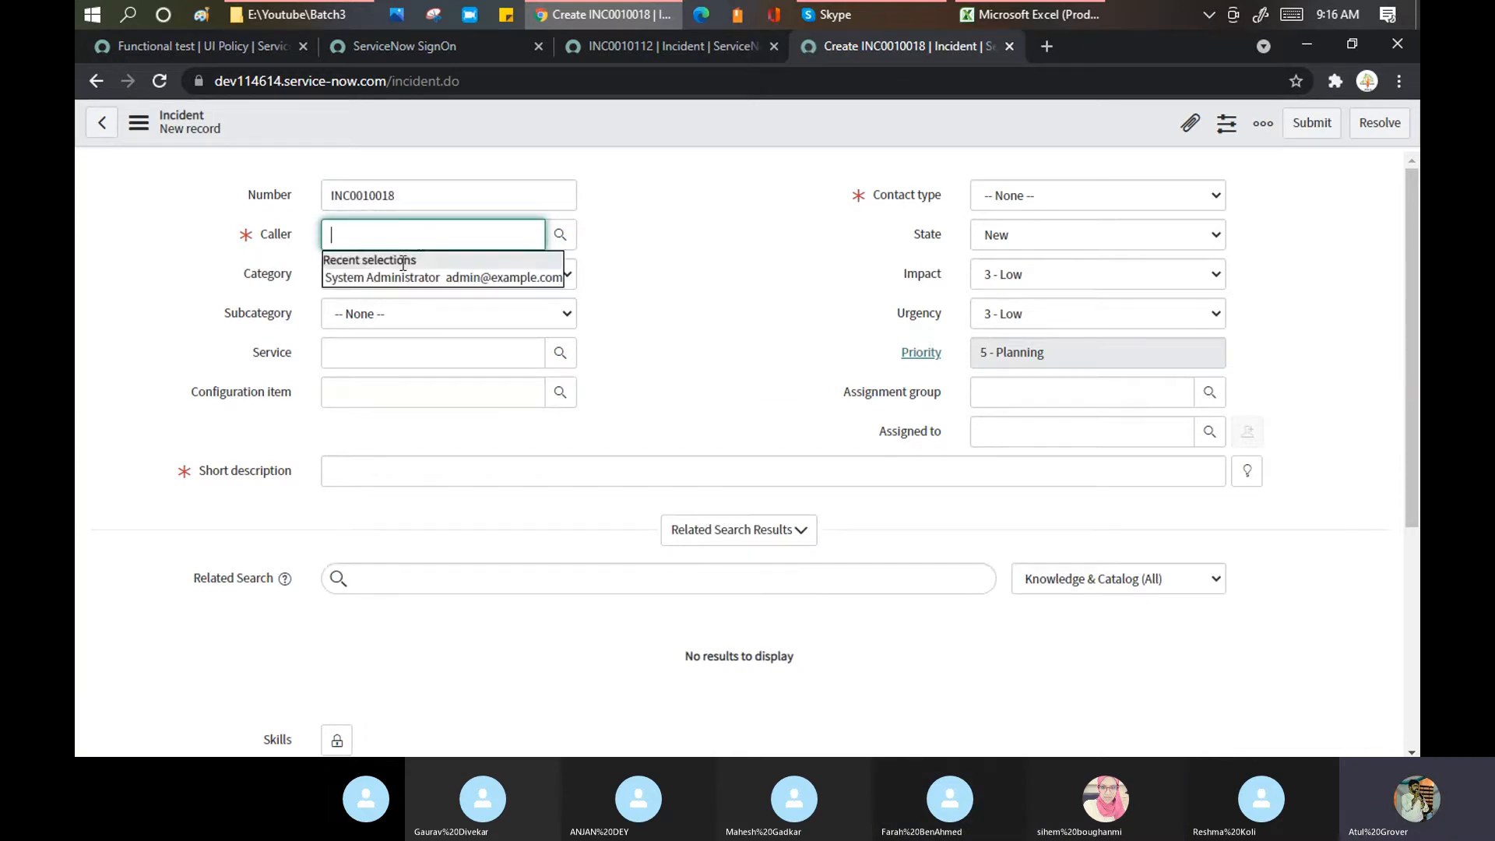
{"action": "left_click", "coordinate": [405, 277]}
{"action": "type", "text": "sdfsdasdf"}
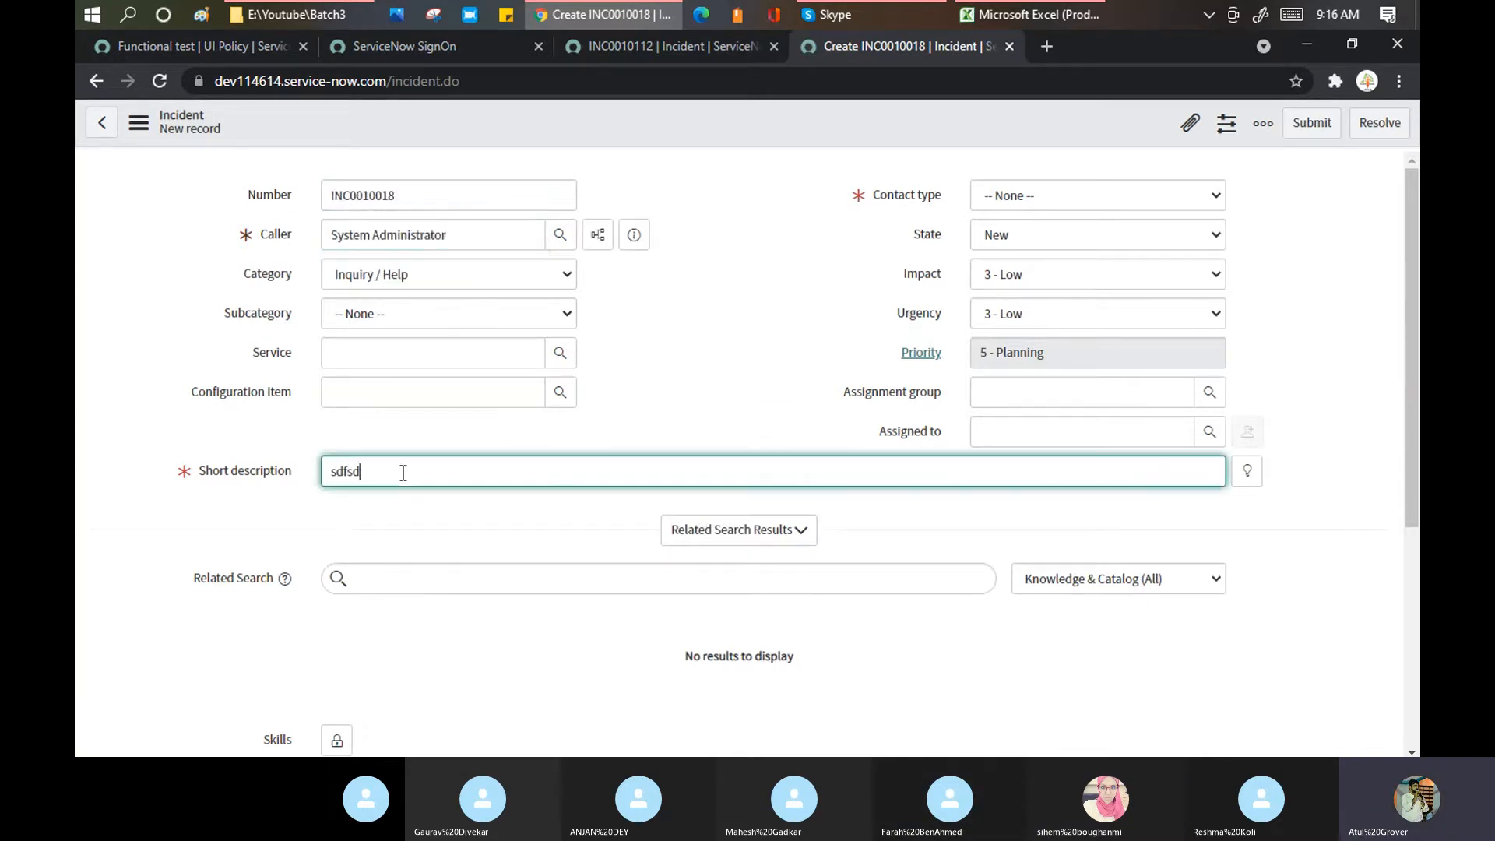
{"action": "left_click", "coordinate": [1031, 195]}
{"action": "left_click", "coordinate": [1006, 255]}
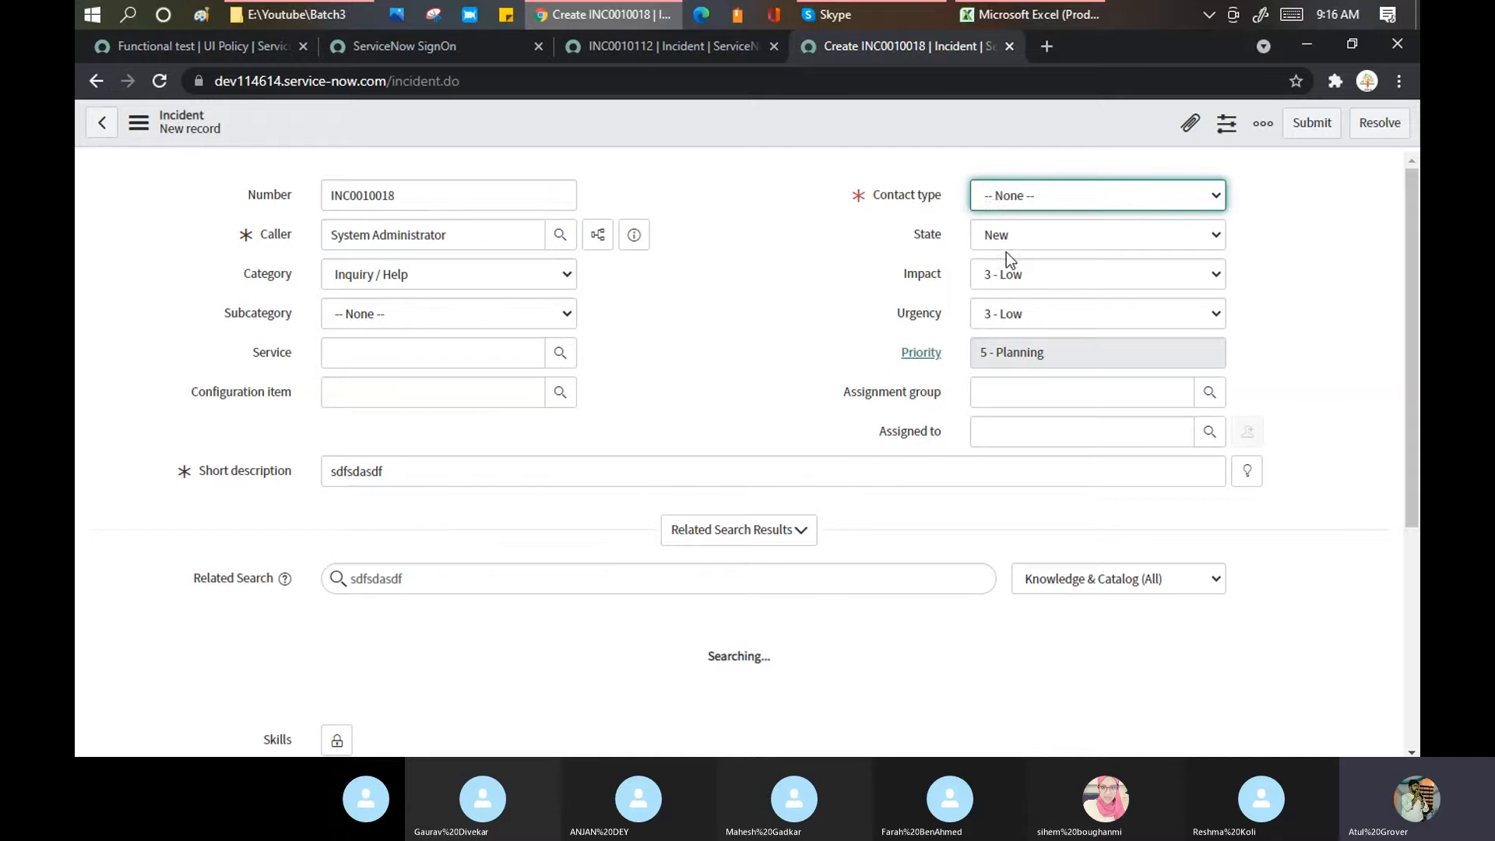
{"action": "left_click", "coordinate": [1311, 125]}
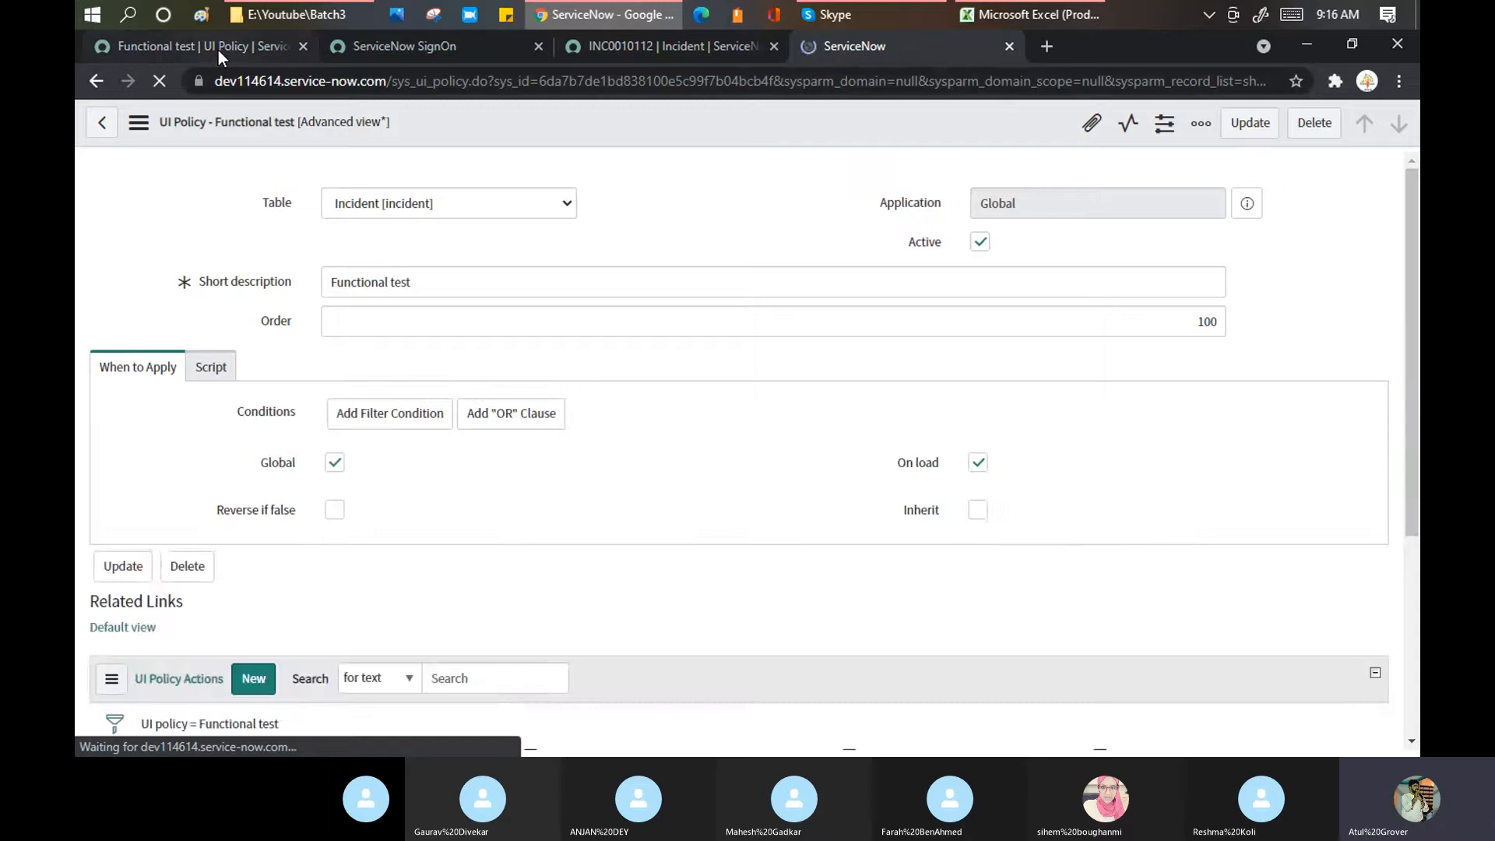
{"action": "left_click", "coordinate": [218, 50]}
Step: Highlight the Reverse if false help text about conditions evaluating false, then view INC0010112
{"action": "scroll", "coordinate": [710, 471], "scroll_direction": "down", "scroll_amount": 5}
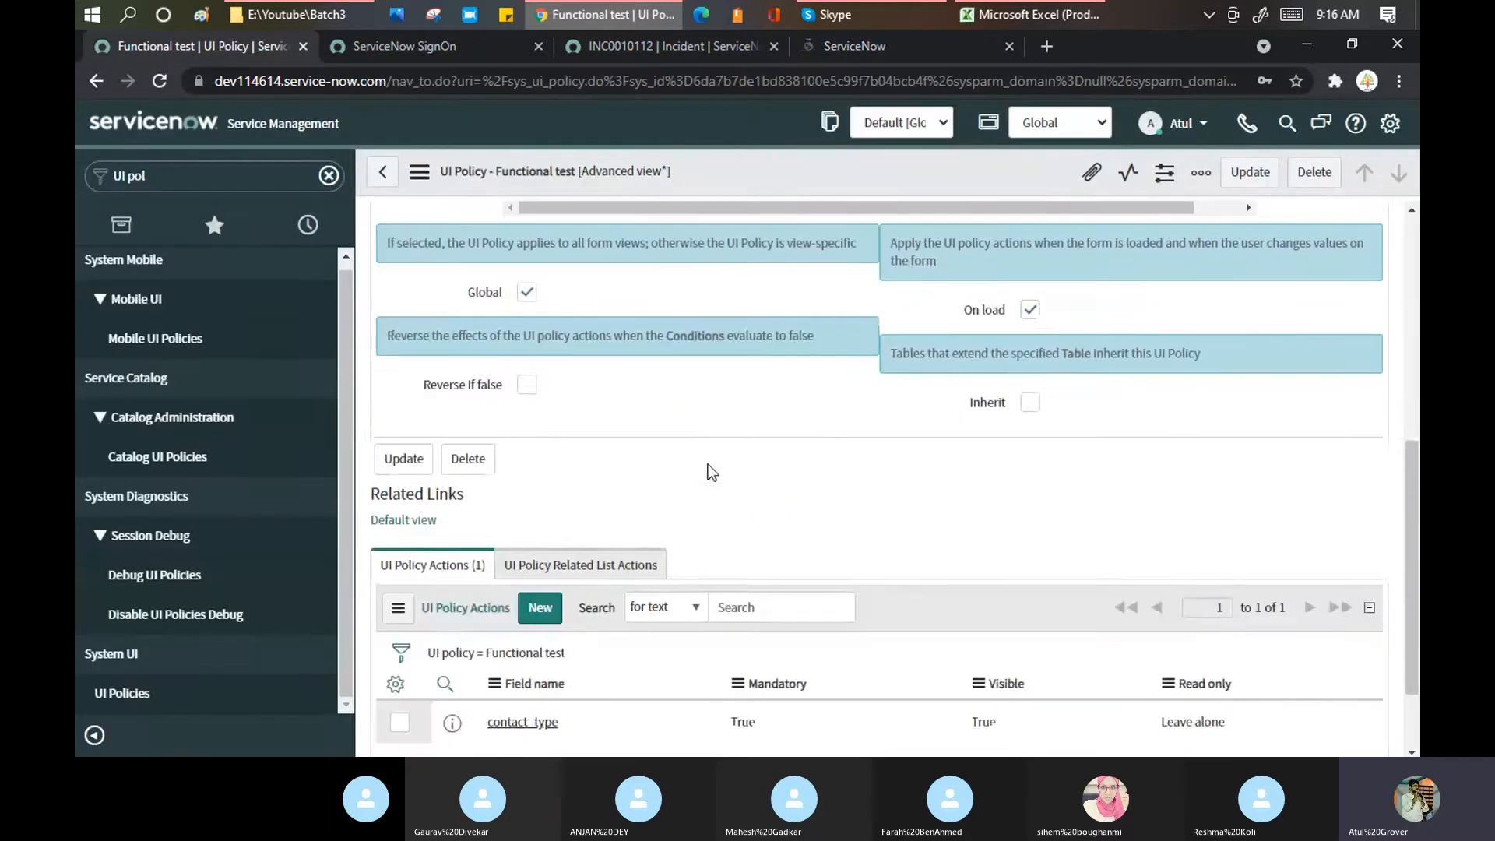
{"action": "left_click_drag", "start_coordinate": [396, 334], "coordinate": [827, 348]}
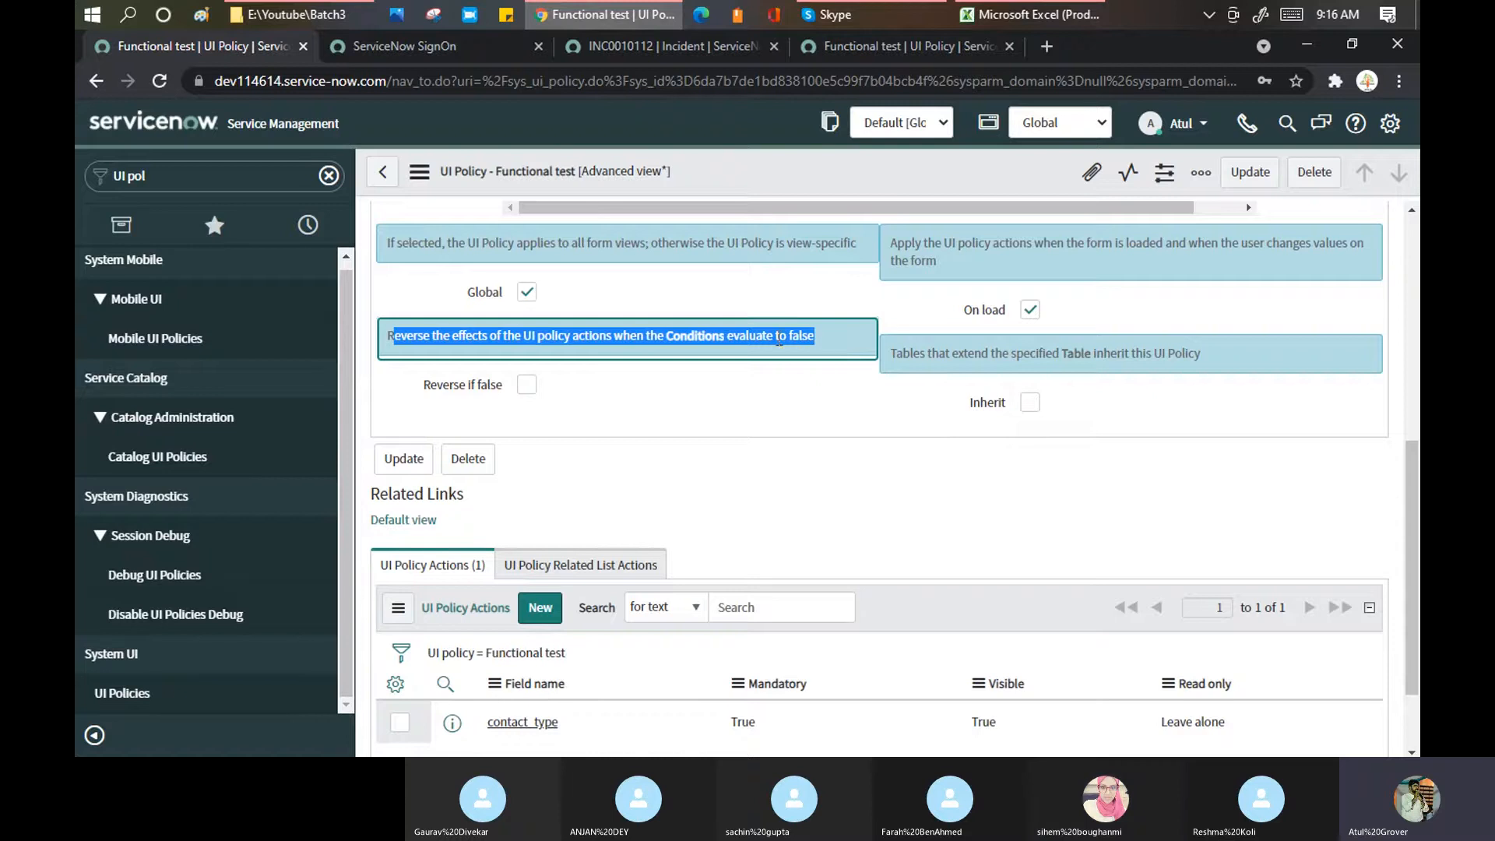
{"action": "left_click_drag", "start_coordinate": [670, 336], "coordinate": [819, 349]}
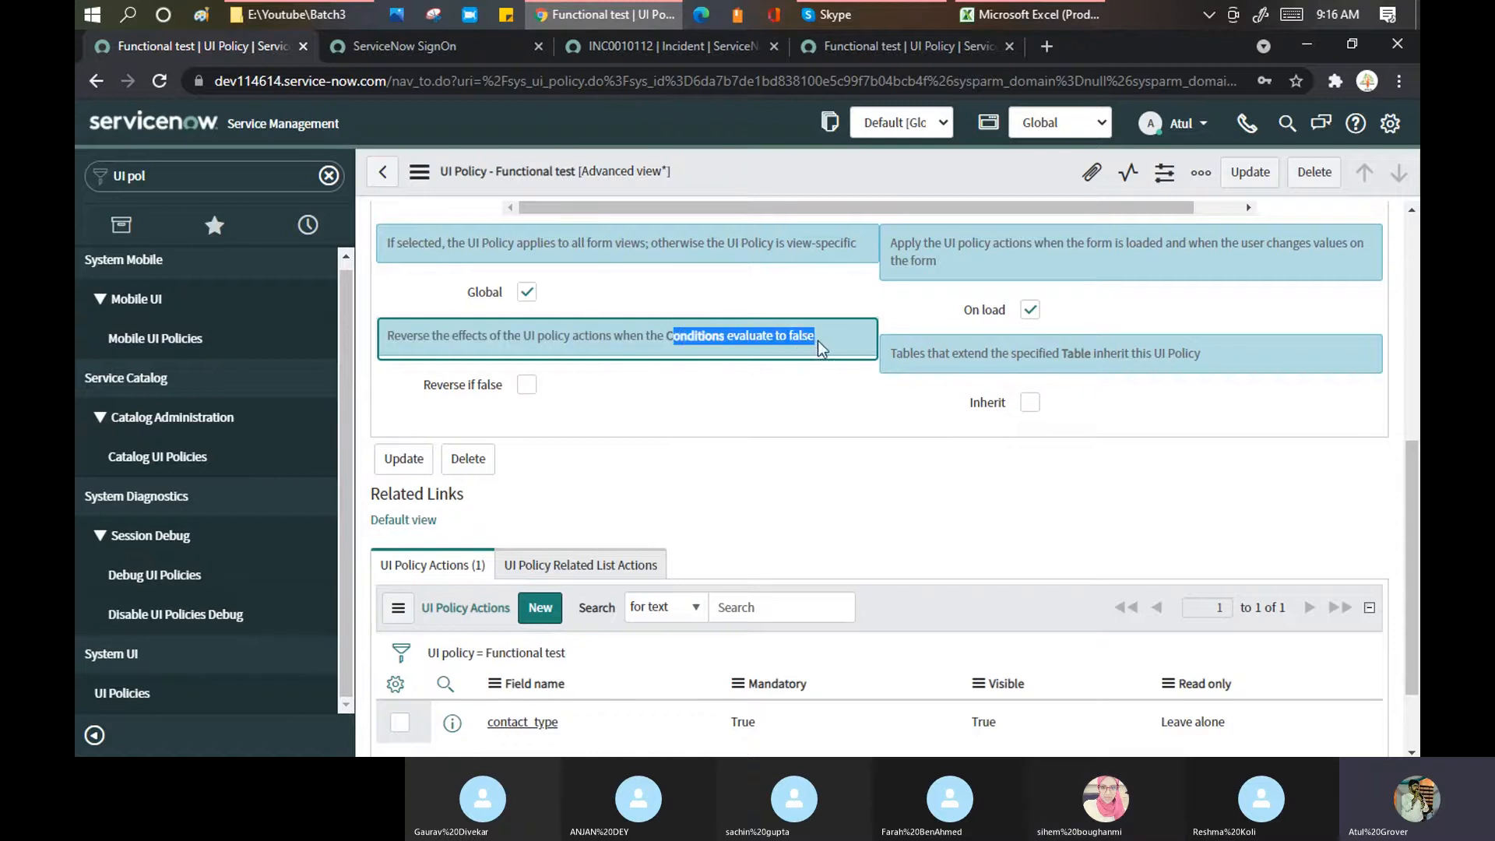
{"action": "left_click", "coordinate": [866, 47]}
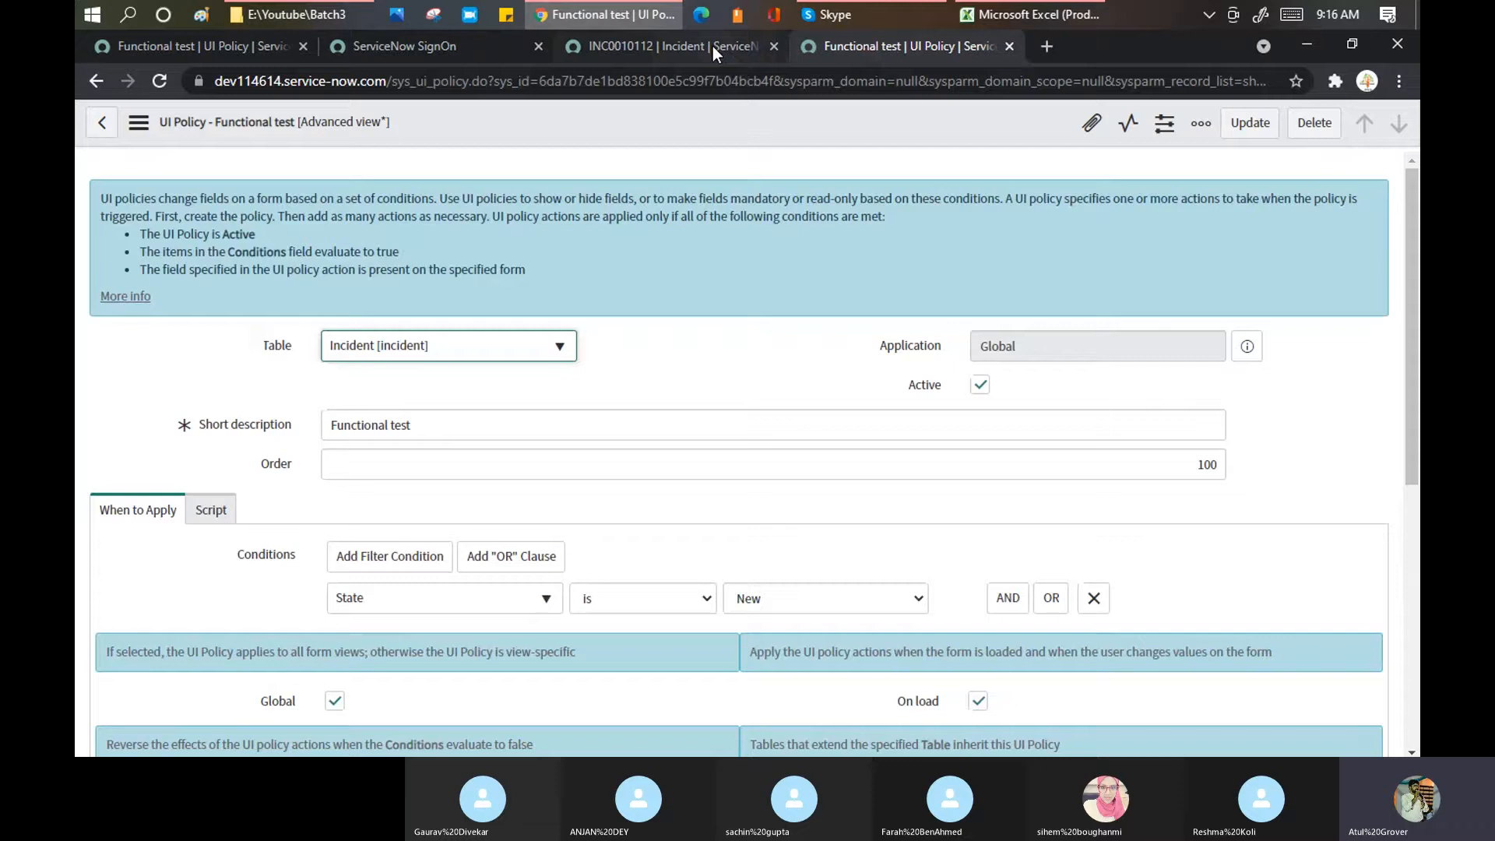
{"action": "left_click", "coordinate": [713, 45]}
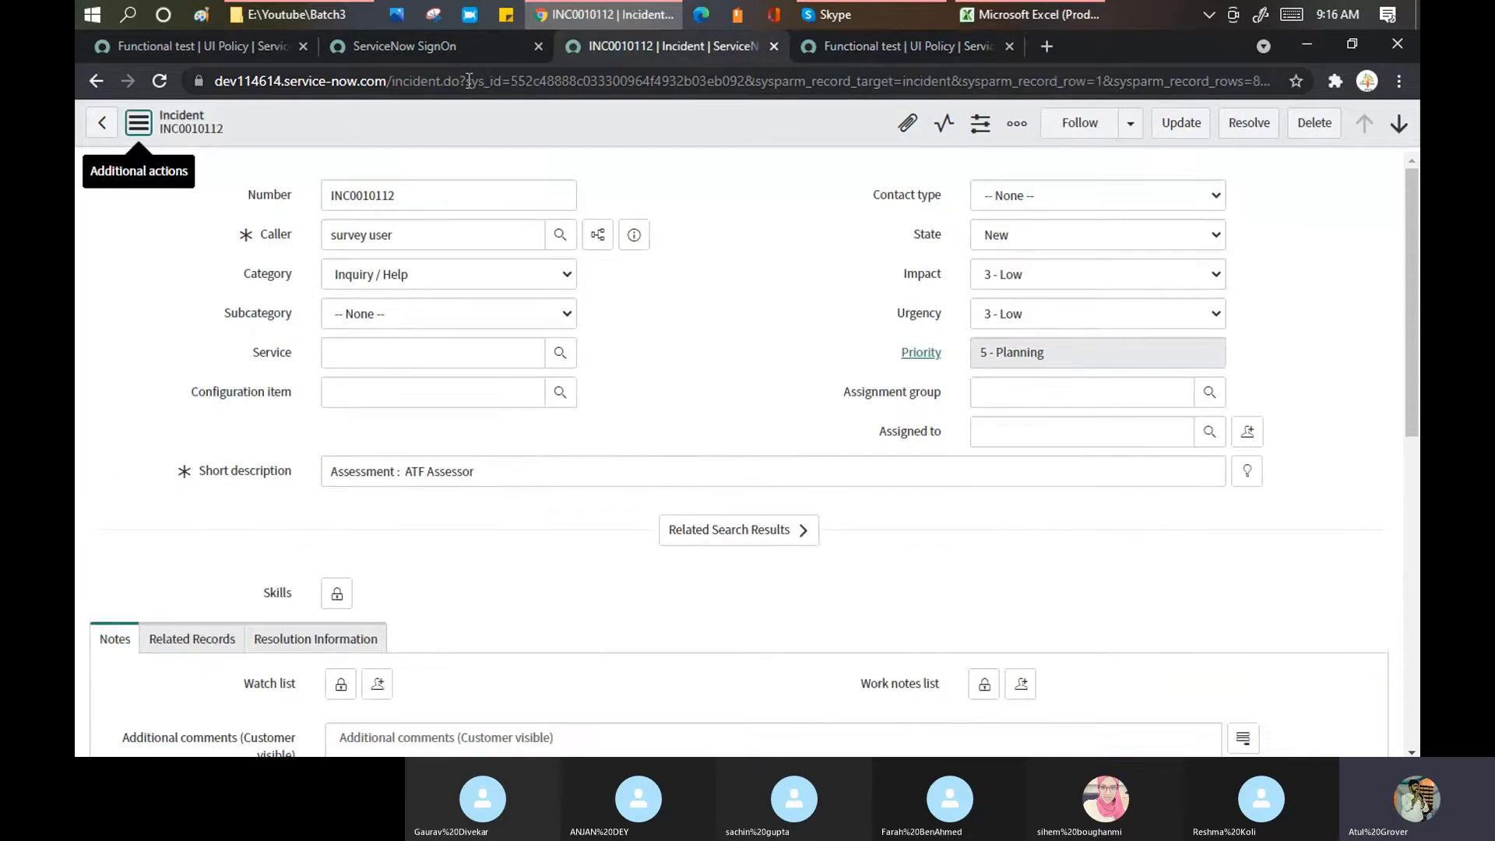
Step: Create incident INC0010019 with caller System Administrator, description 'fdgdsfgsdfg' and contact type Email
{"action": "left_click_drag", "start_coordinate": [462, 80], "coordinate": [1419, 8]}
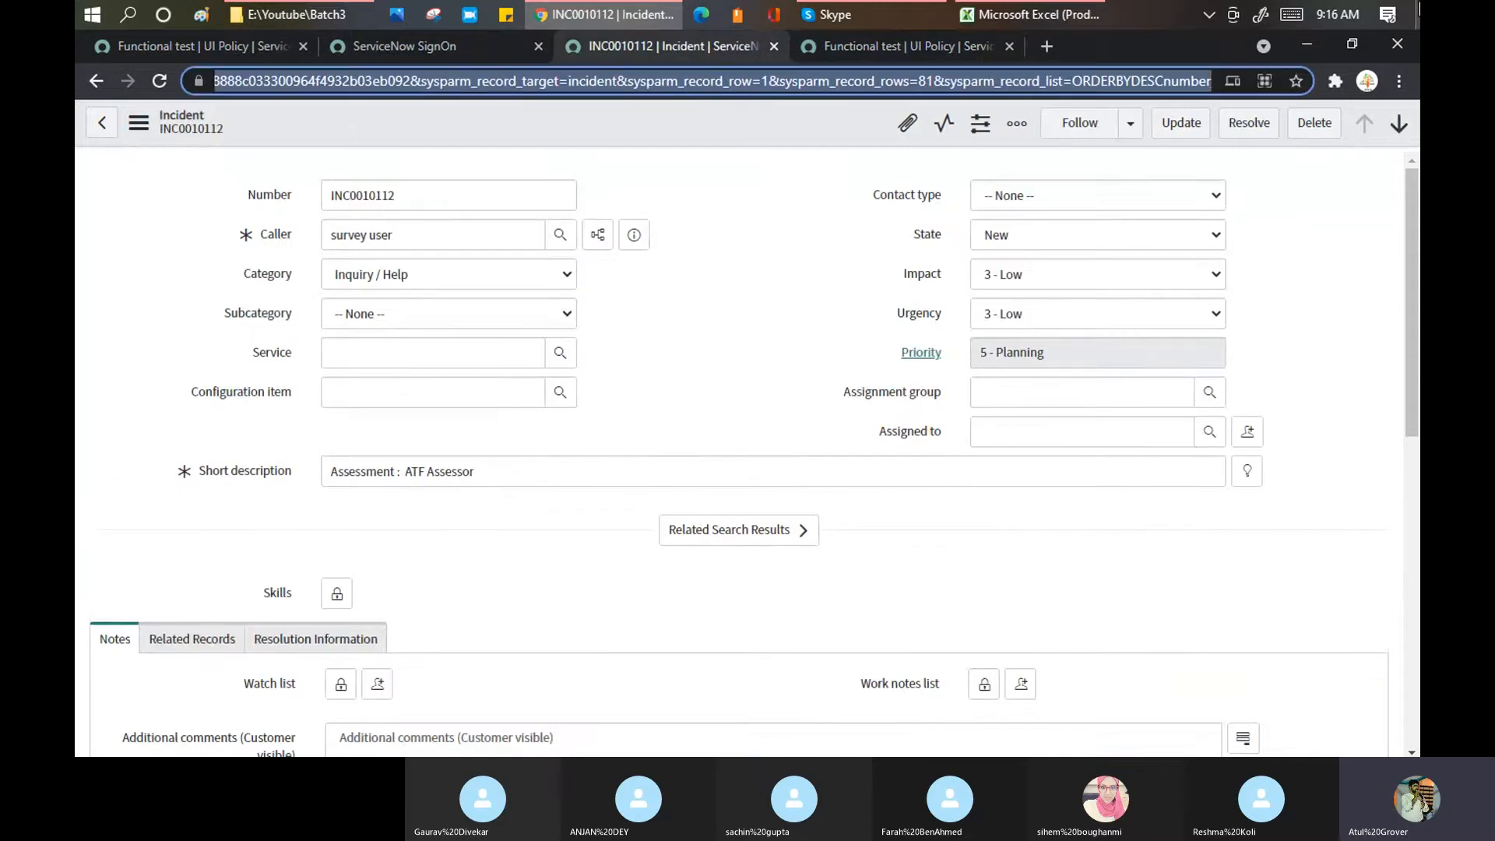
{"action": "key", "text": "BackSpace"}
{"action": "key", "text": "Return"}
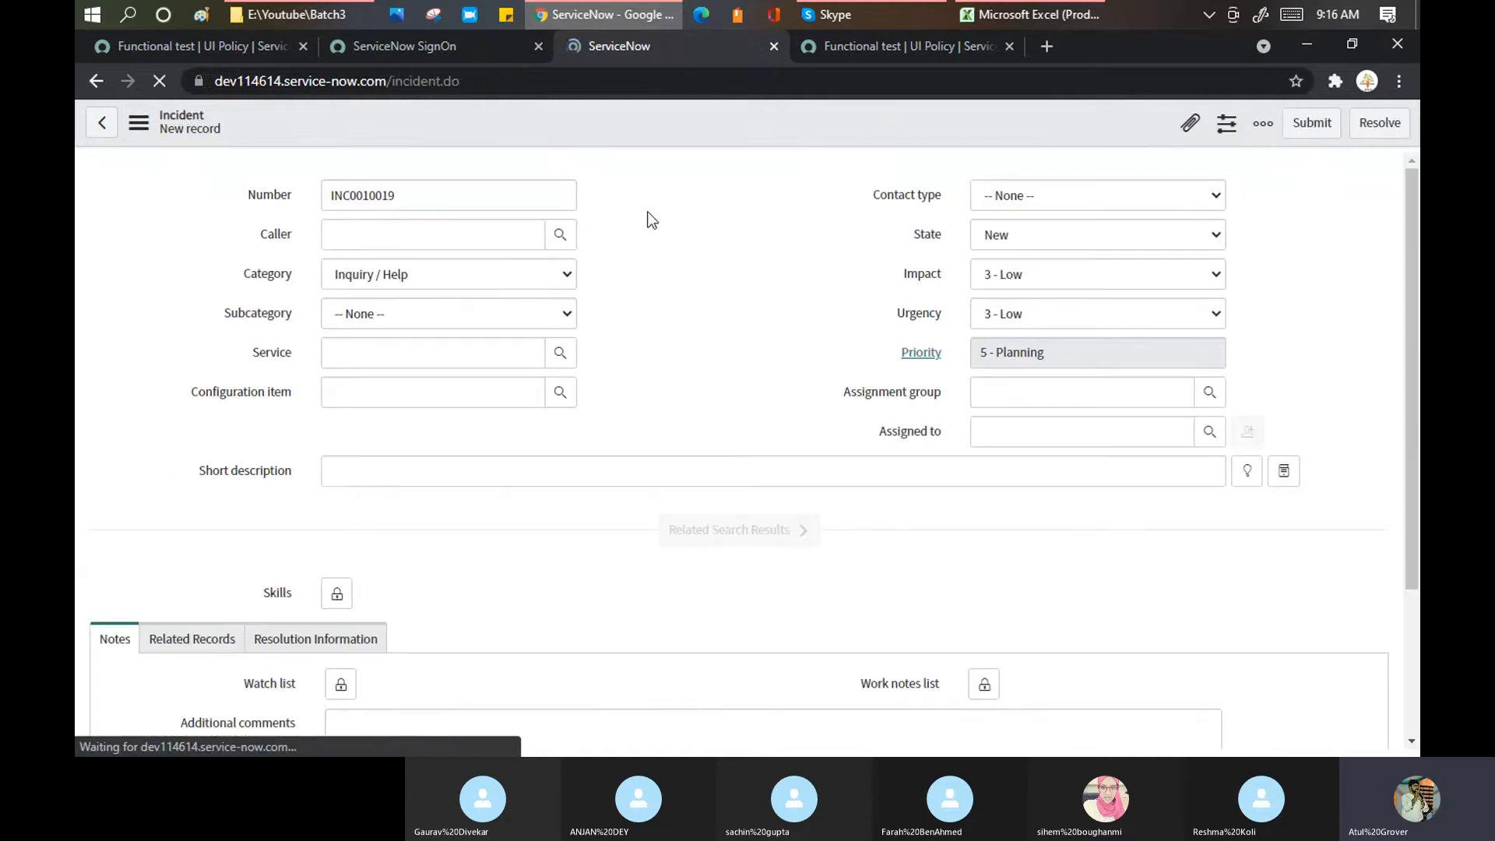
{"action": "left_click", "coordinate": [474, 234]}
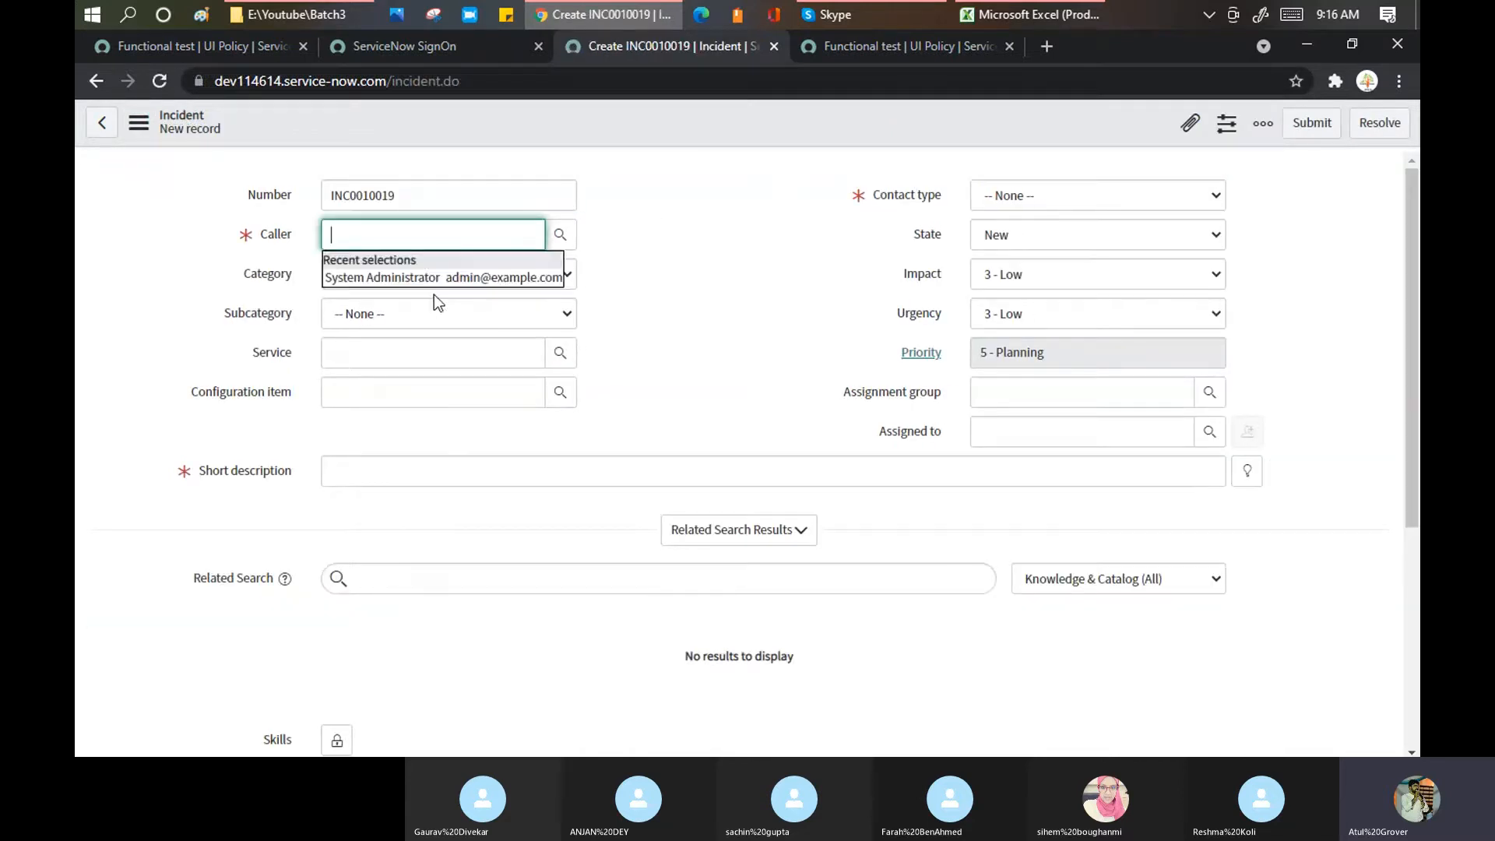
{"action": "left_click", "coordinate": [442, 277]}
{"action": "left_click", "coordinate": [447, 471]}
{"action": "type", "text": "fdgdsfgsdfg"}
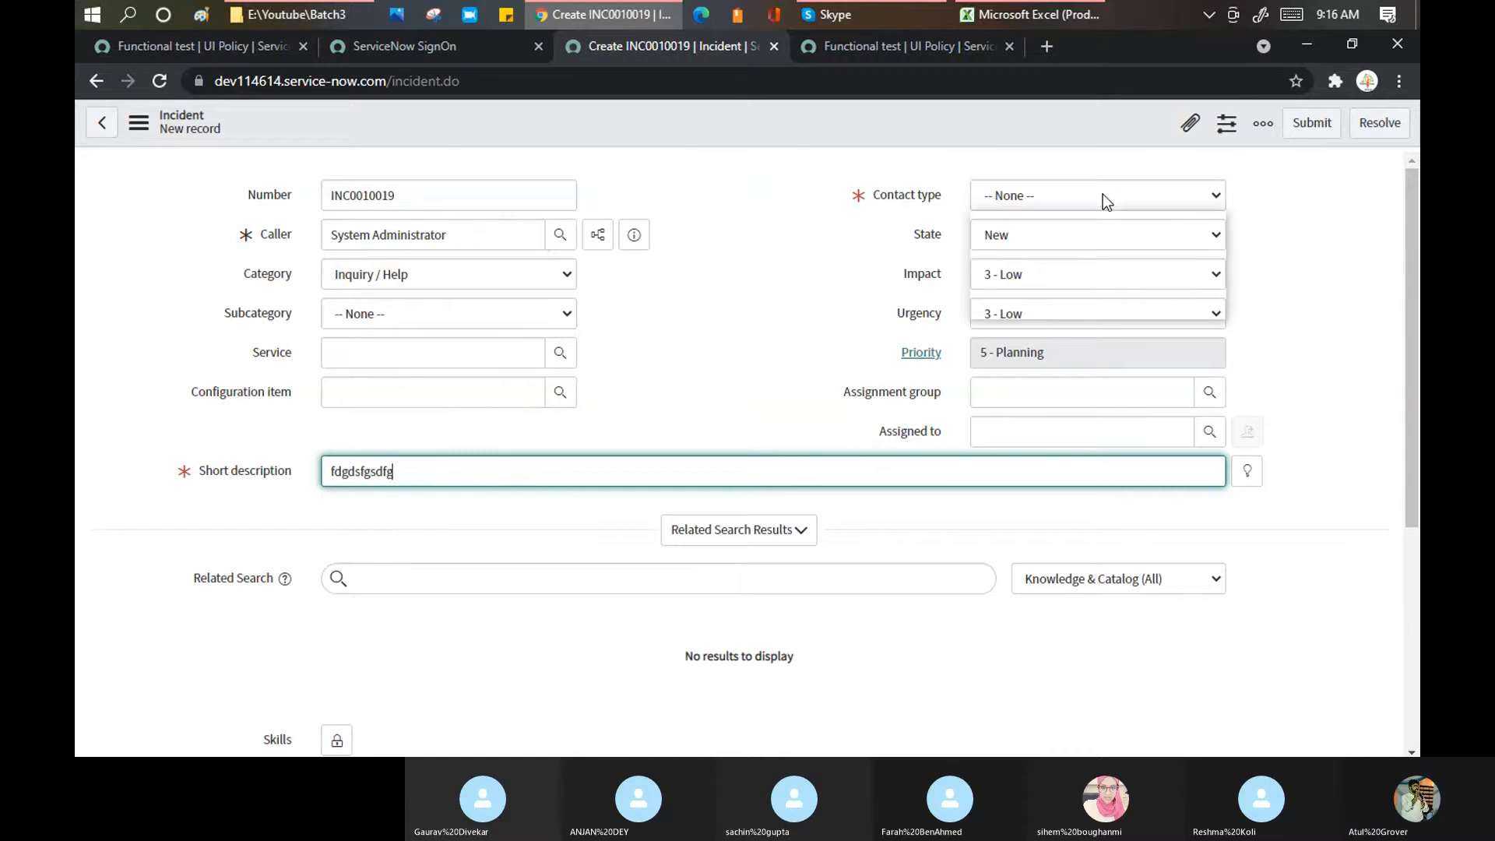
{"action": "left_click", "coordinate": [1101, 195]}
{"action": "left_click", "coordinate": [1025, 245]}
{"action": "right_click", "coordinate": [875, 125]}
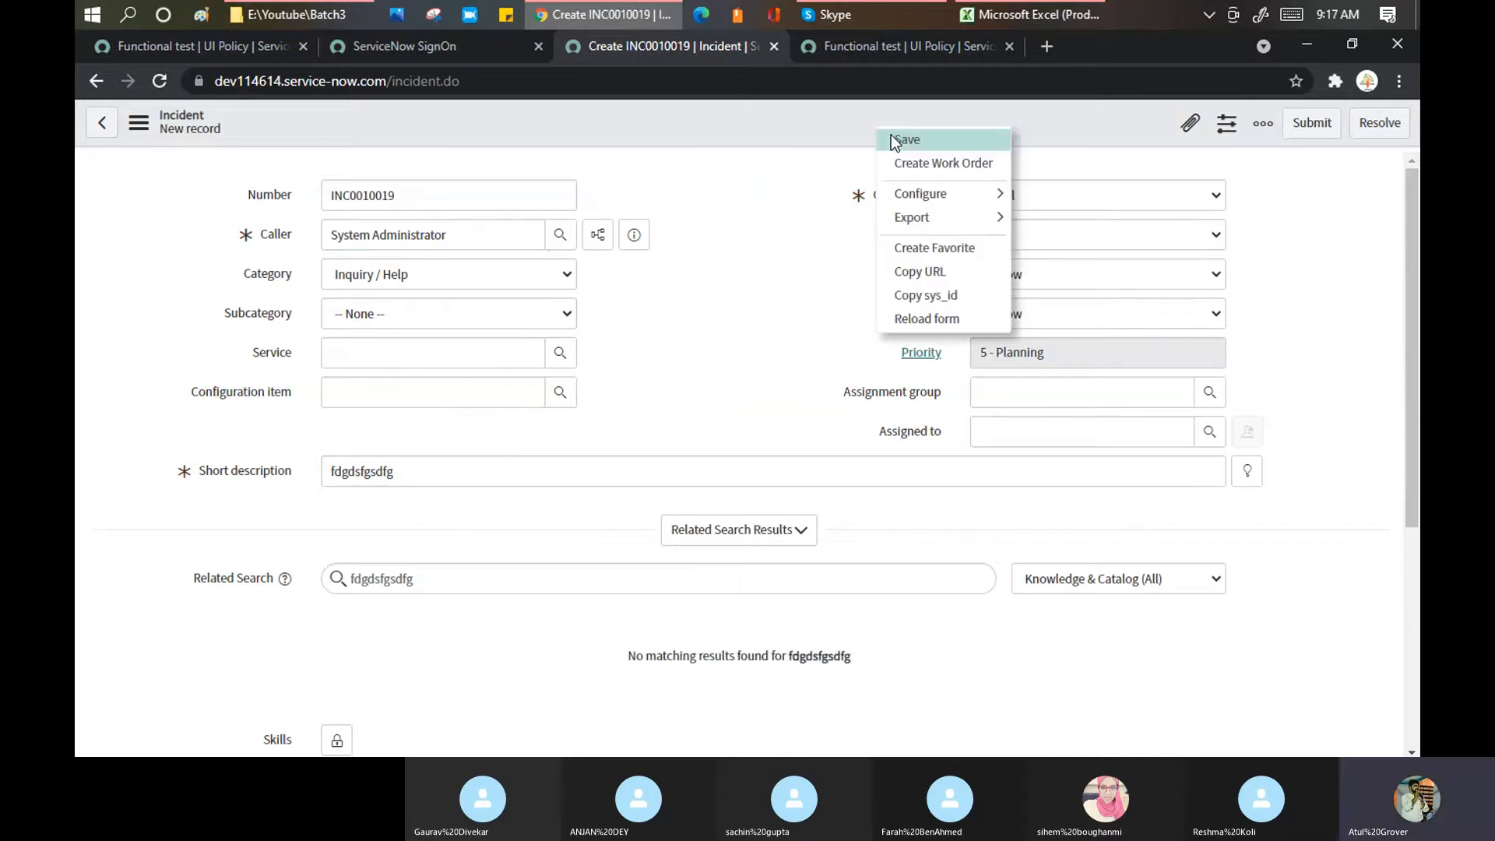
{"action": "key", "text": "Escape"}
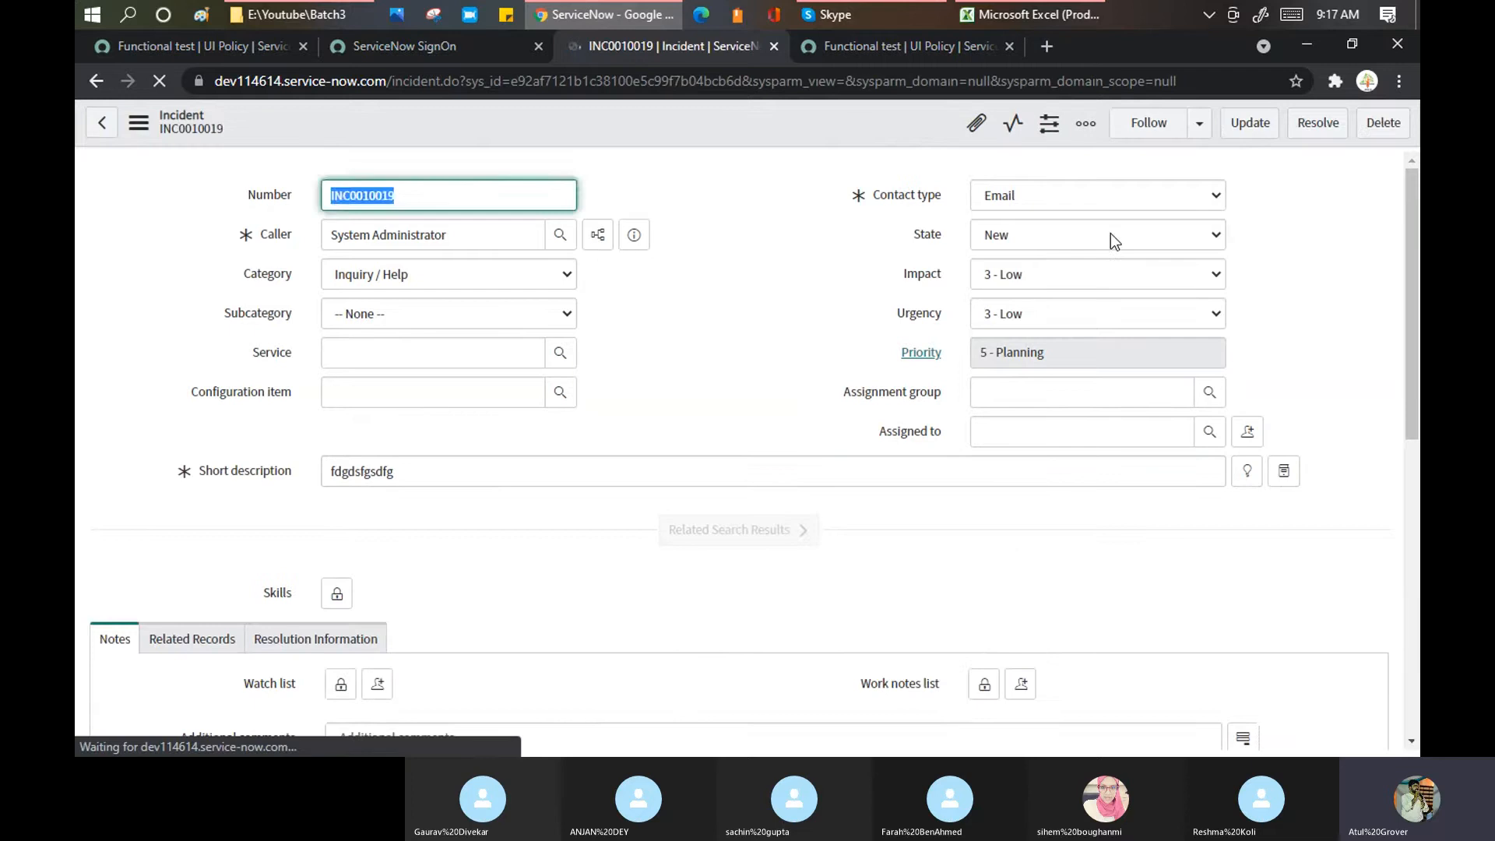
Step: Save INC0010019 as In Progress, then set its State back to New and save again
{"action": "left_click", "coordinate": [1111, 234]}
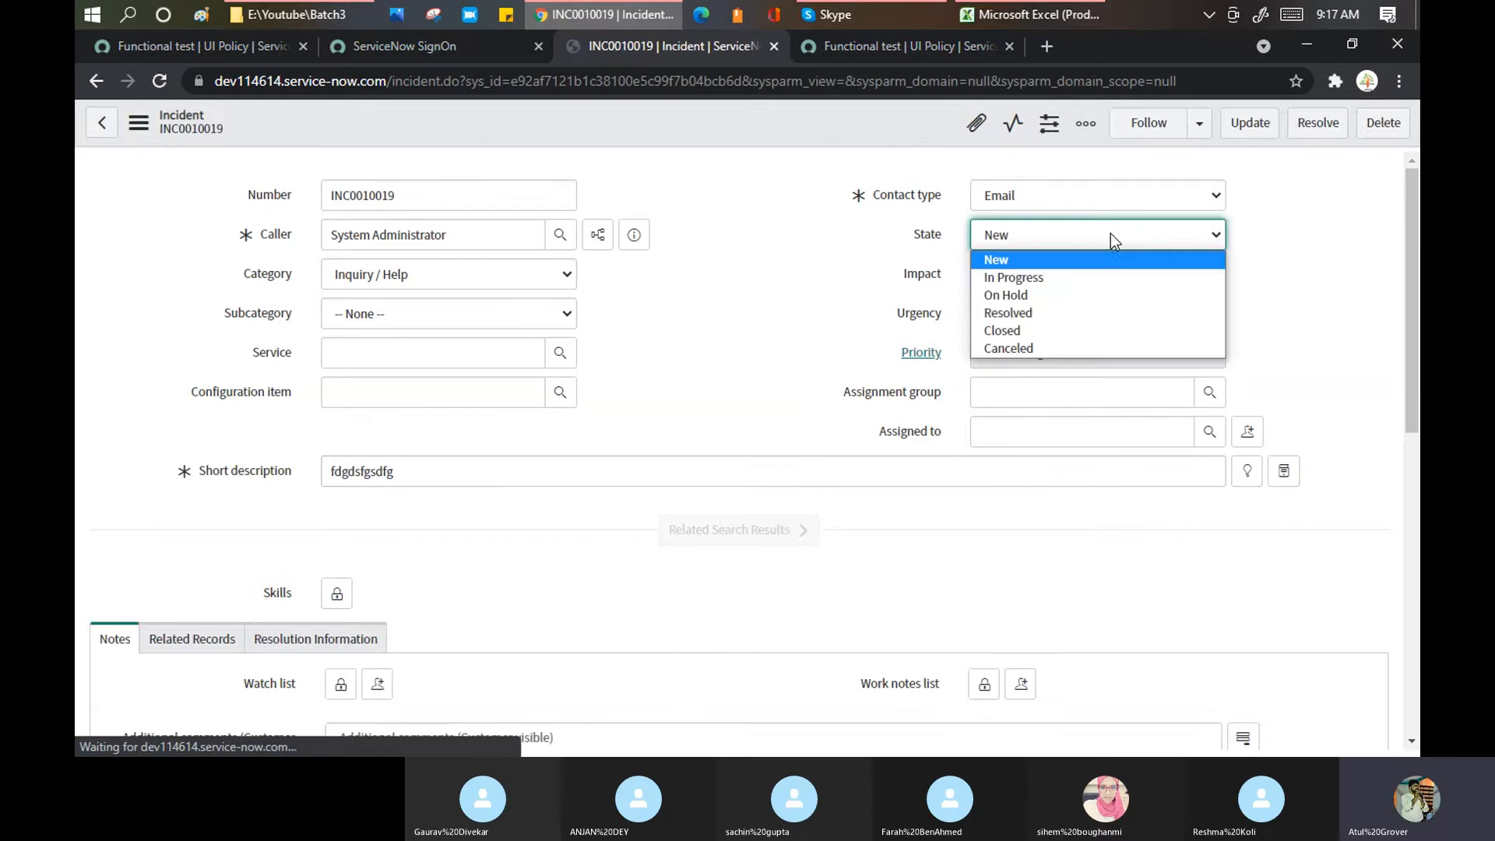
{"action": "left_click", "coordinate": [1006, 282]}
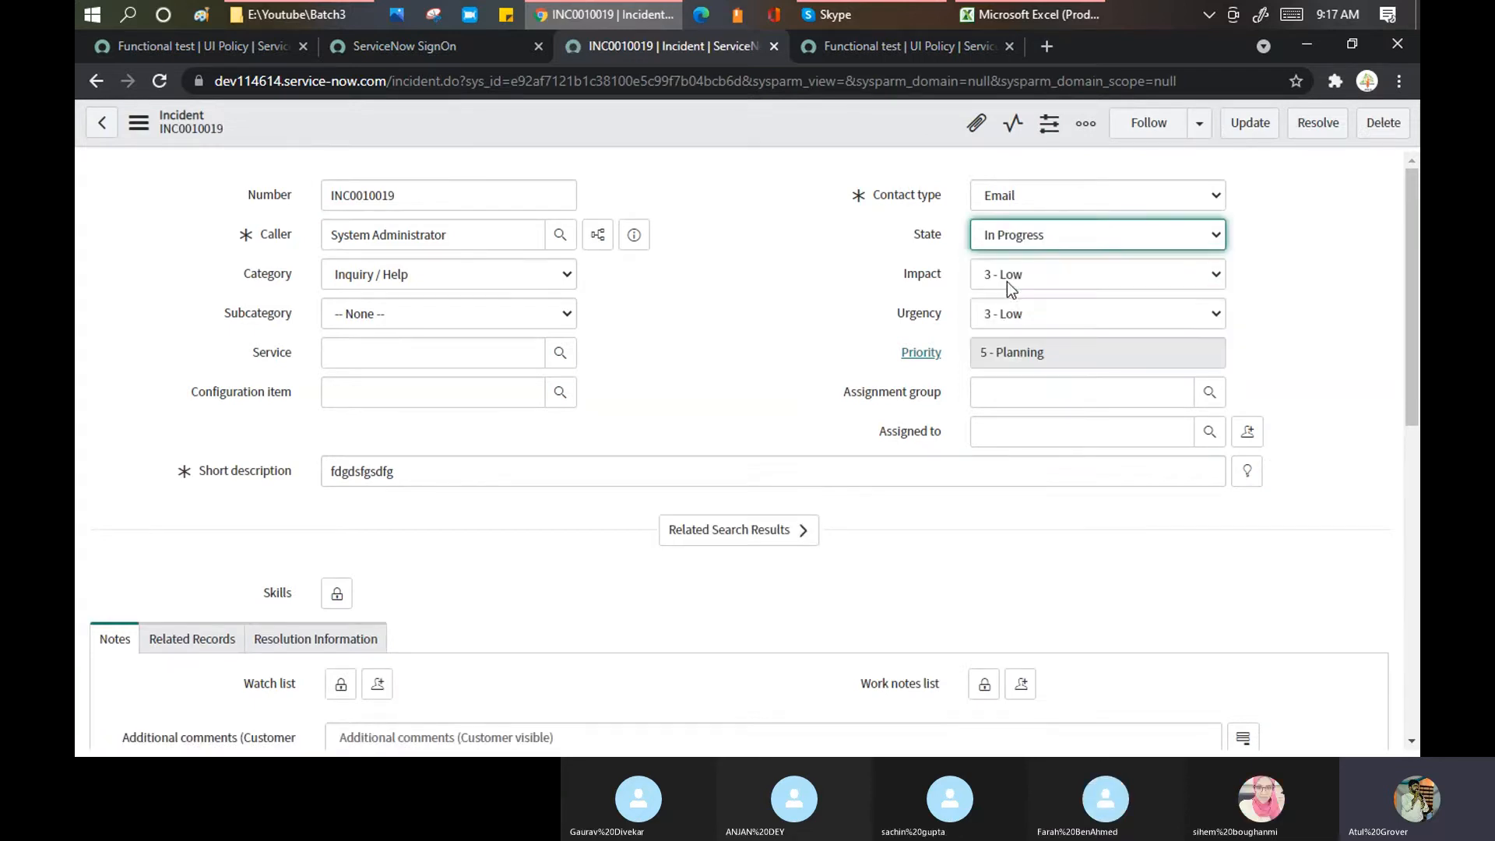
{"action": "right_click", "coordinate": [773, 124]}
{"action": "left_click", "coordinate": [788, 137]}
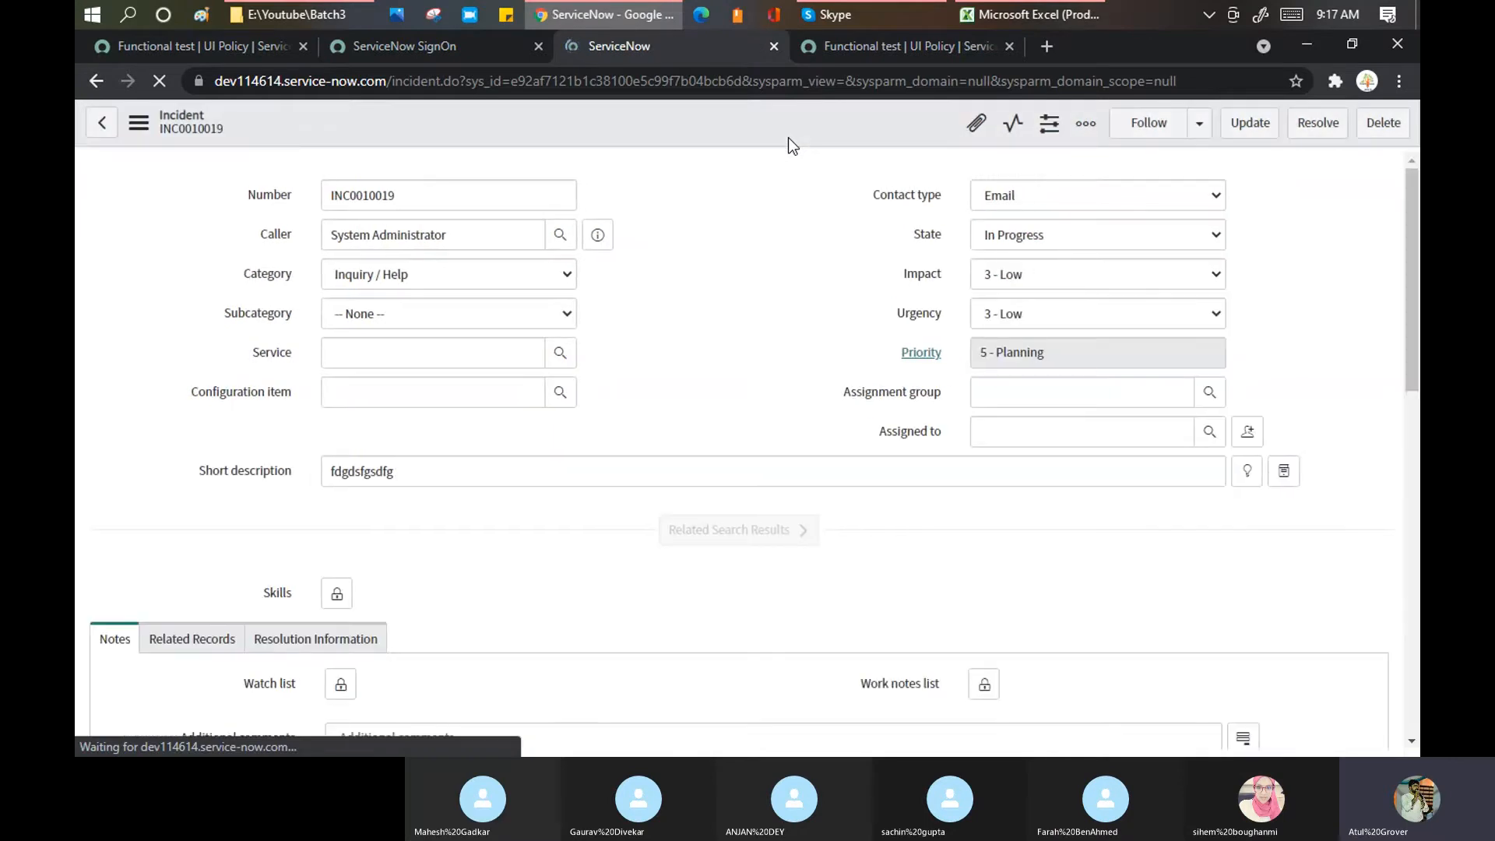
{"action": "left_click", "coordinate": [1062, 240]}
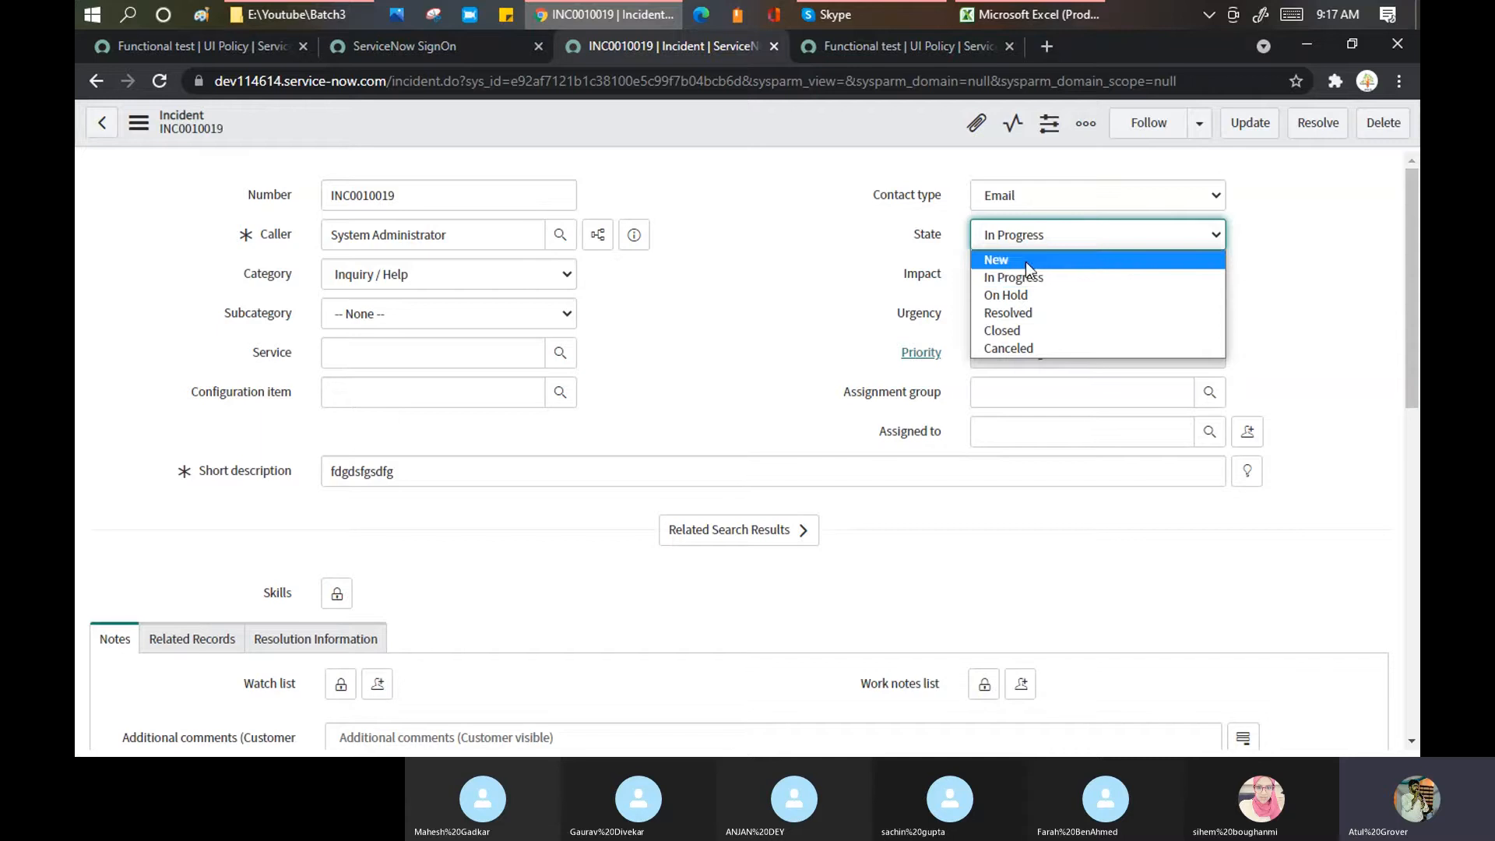
{"action": "left_click", "coordinate": [1026, 262]}
{"action": "right_click", "coordinate": [800, 116]}
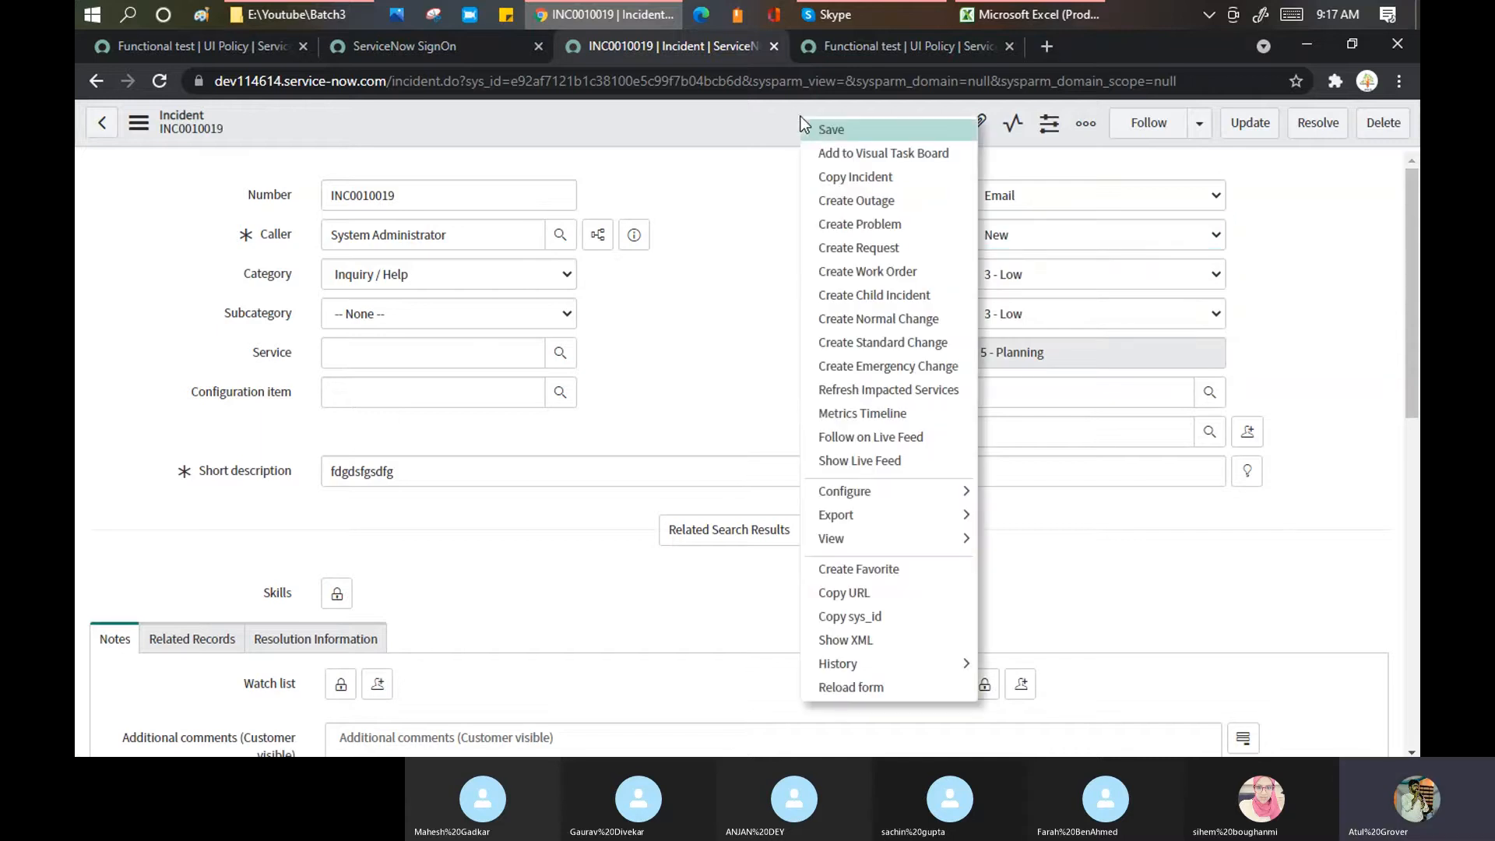
{"action": "left_click", "coordinate": [821, 130]}
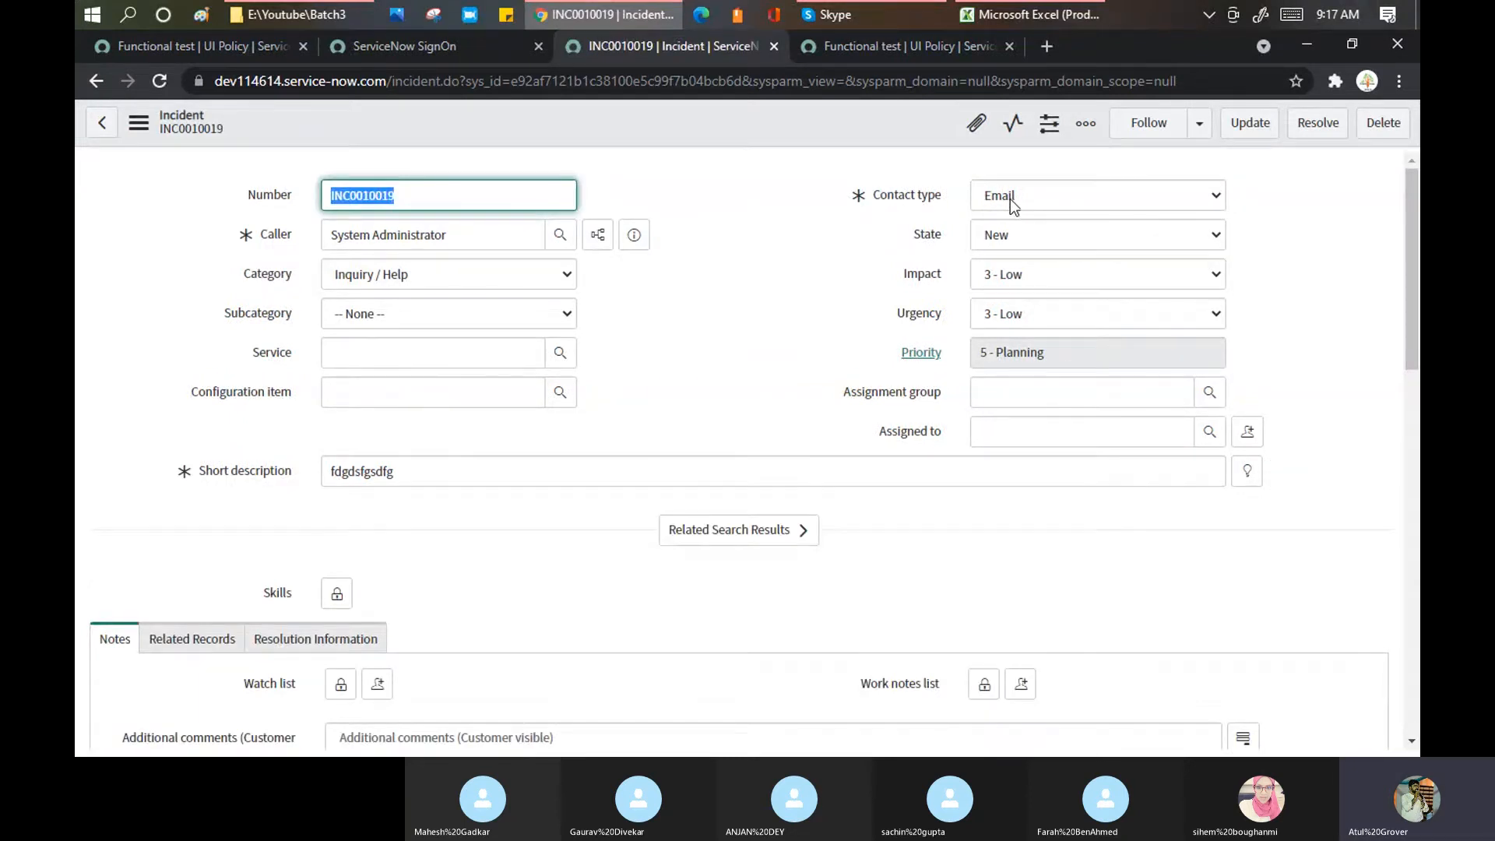
{"action": "left_click", "coordinate": [212, 49]}
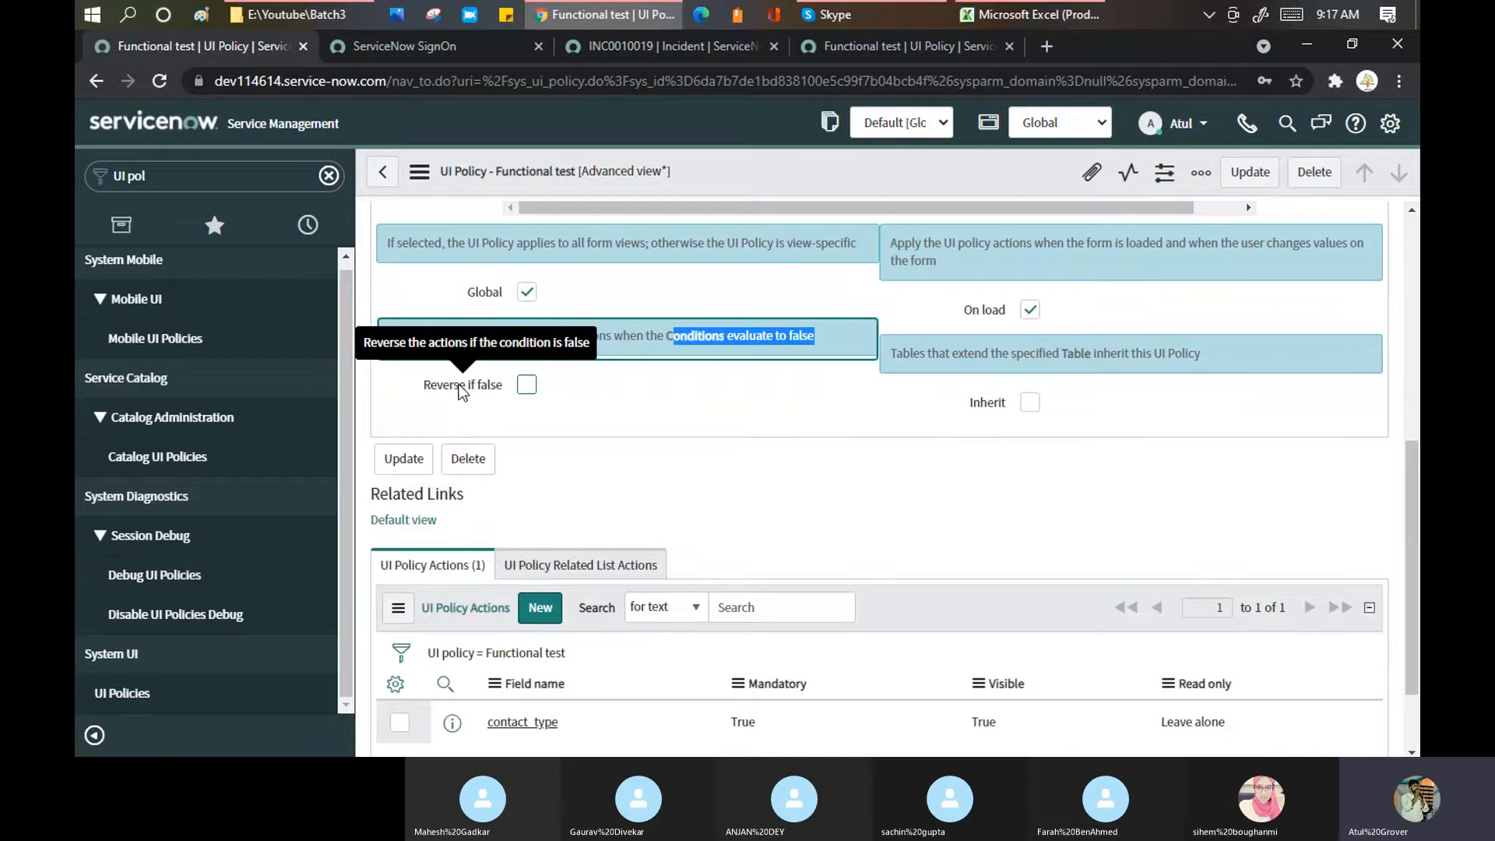
Step: Check that incident INC0010019's contact type still shows Email
{"action": "left_click", "coordinate": [631, 46]}
{"action": "left_click", "coordinate": [1042, 194]}
{"action": "left_click", "coordinate": [1041, 192]}
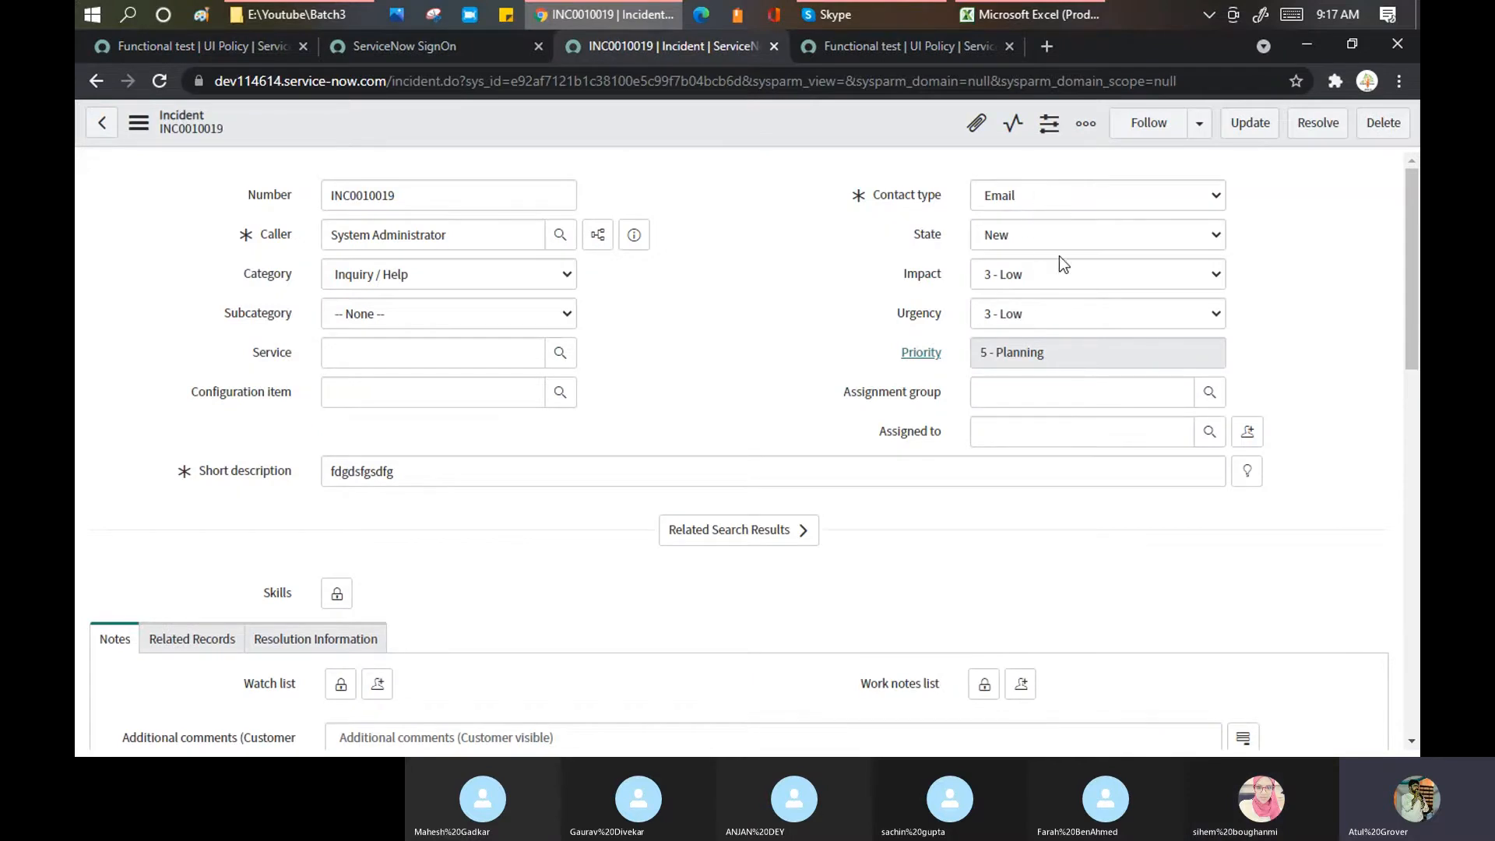
{"action": "left_click", "coordinate": [223, 47]}
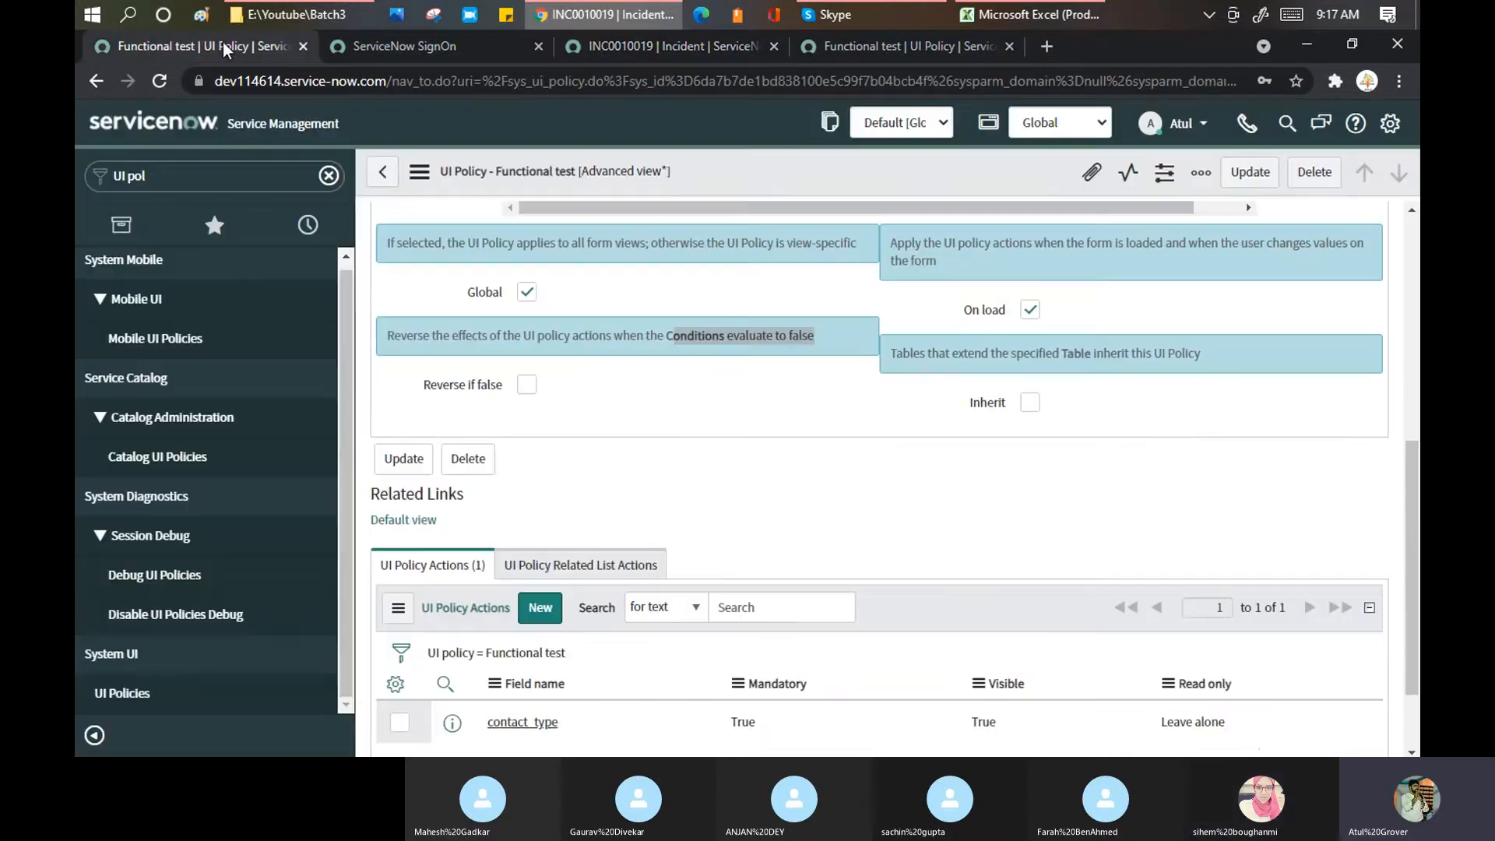
Step: Turn on Reverse if false for the Functional test UI policy and save it
{"action": "left_click", "coordinate": [526, 383]}
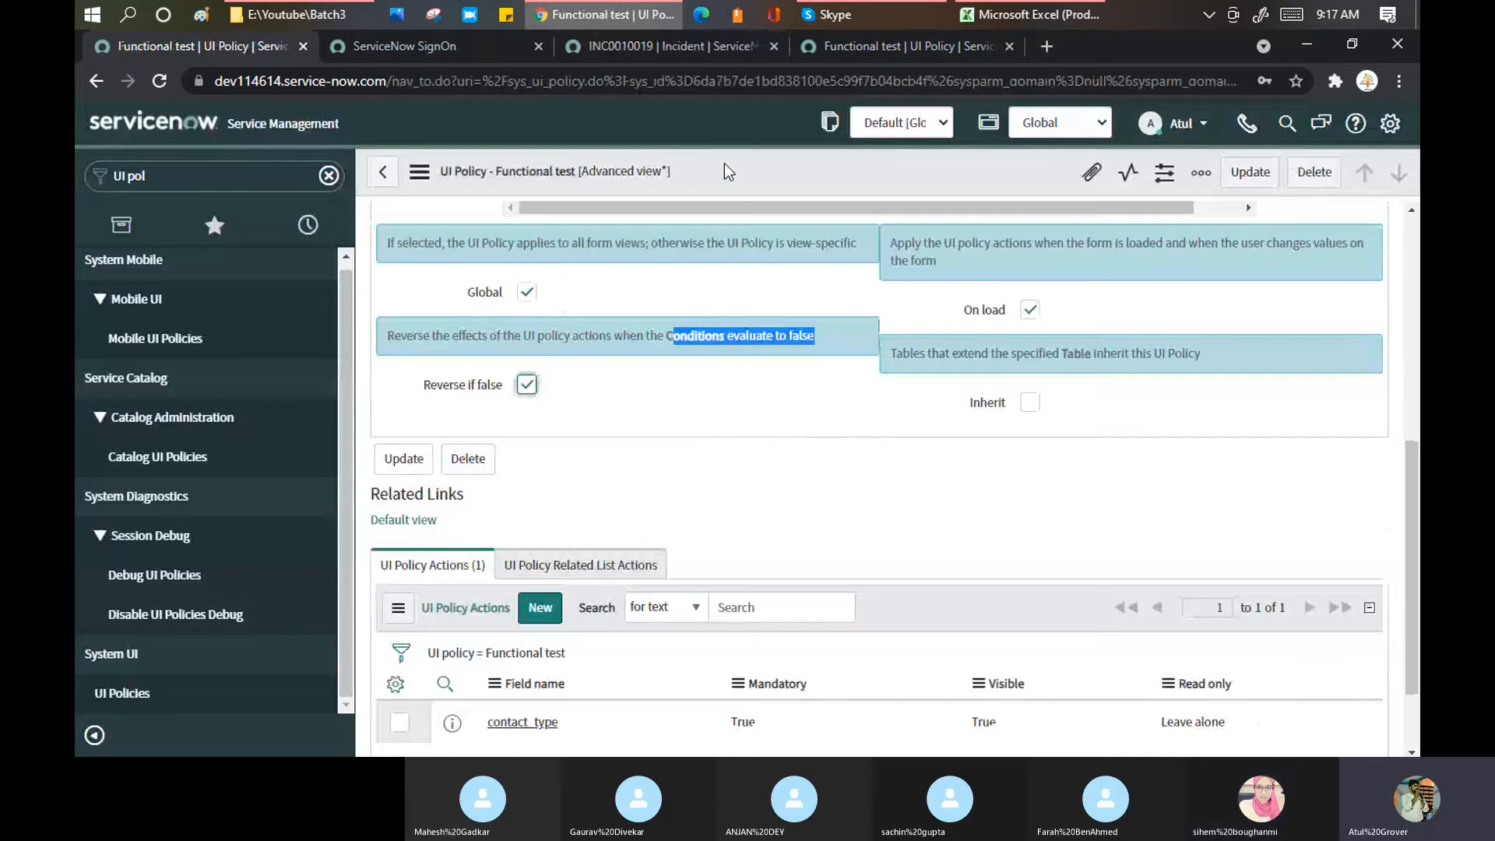
{"action": "right_click", "coordinate": [730, 166]}
{"action": "left_click", "coordinate": [749, 171]}
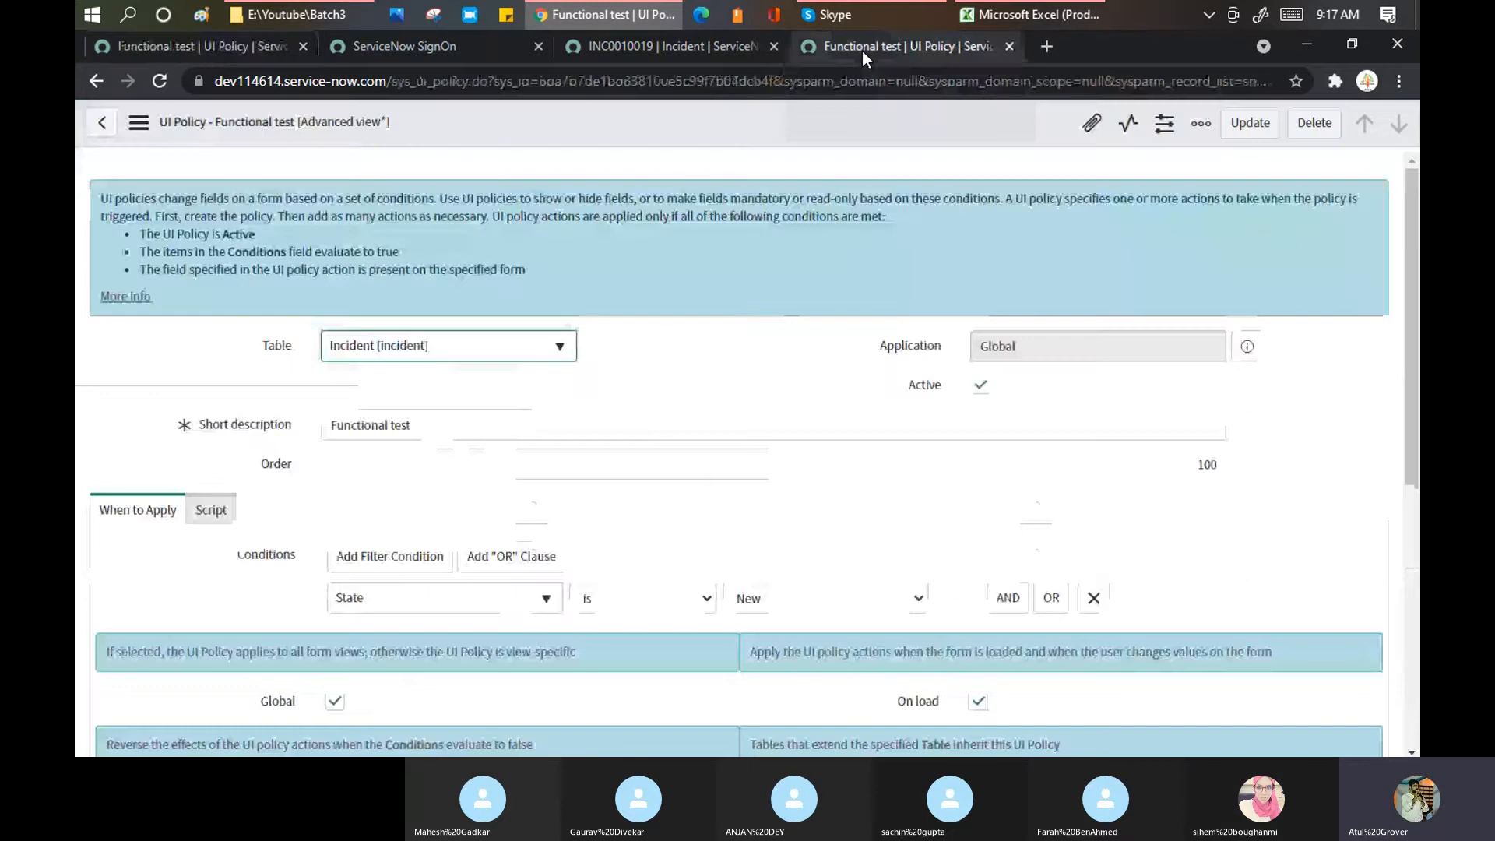
{"action": "left_click", "coordinate": [663, 47]}
Step: Try States On Hold and Resolved on INC0010019, then save it as In Progress
{"action": "left_click", "coordinate": [1029, 235]}
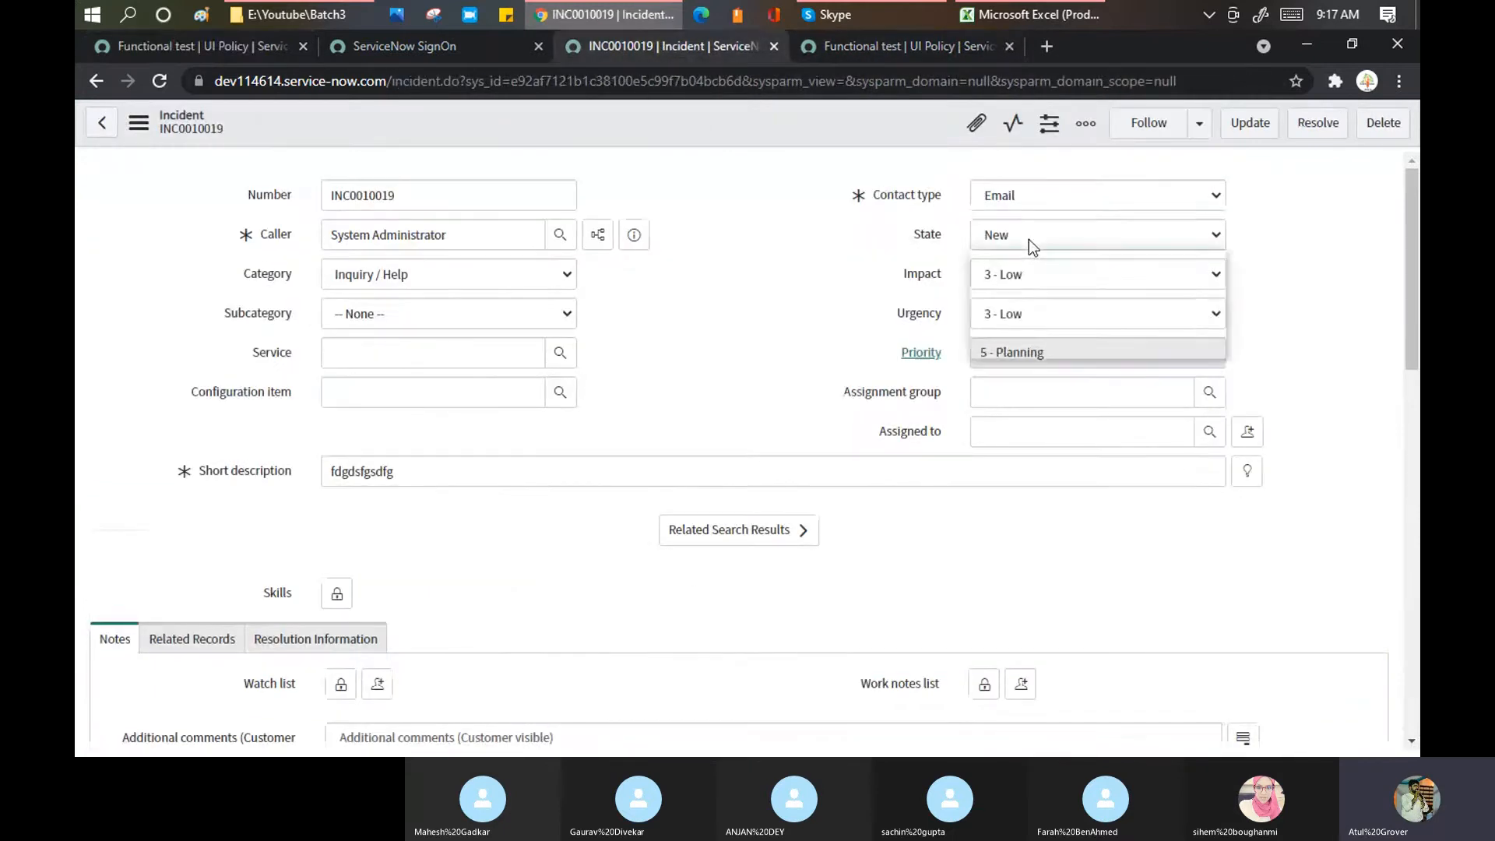
{"action": "left_click", "coordinate": [1024, 297]}
{"action": "left_click", "coordinate": [1022, 241]}
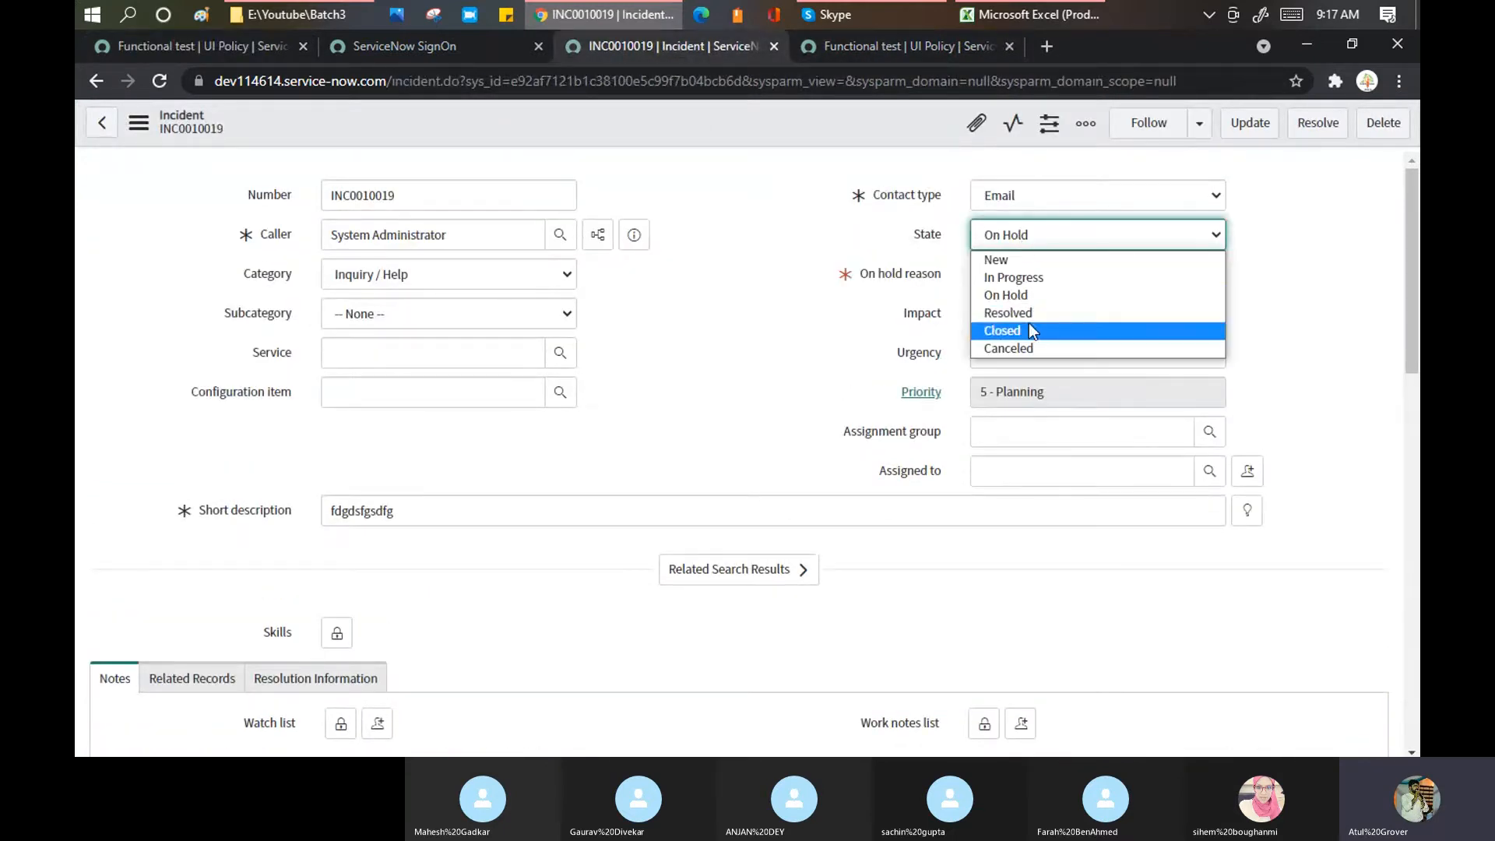
{"action": "left_click", "coordinate": [1017, 309]}
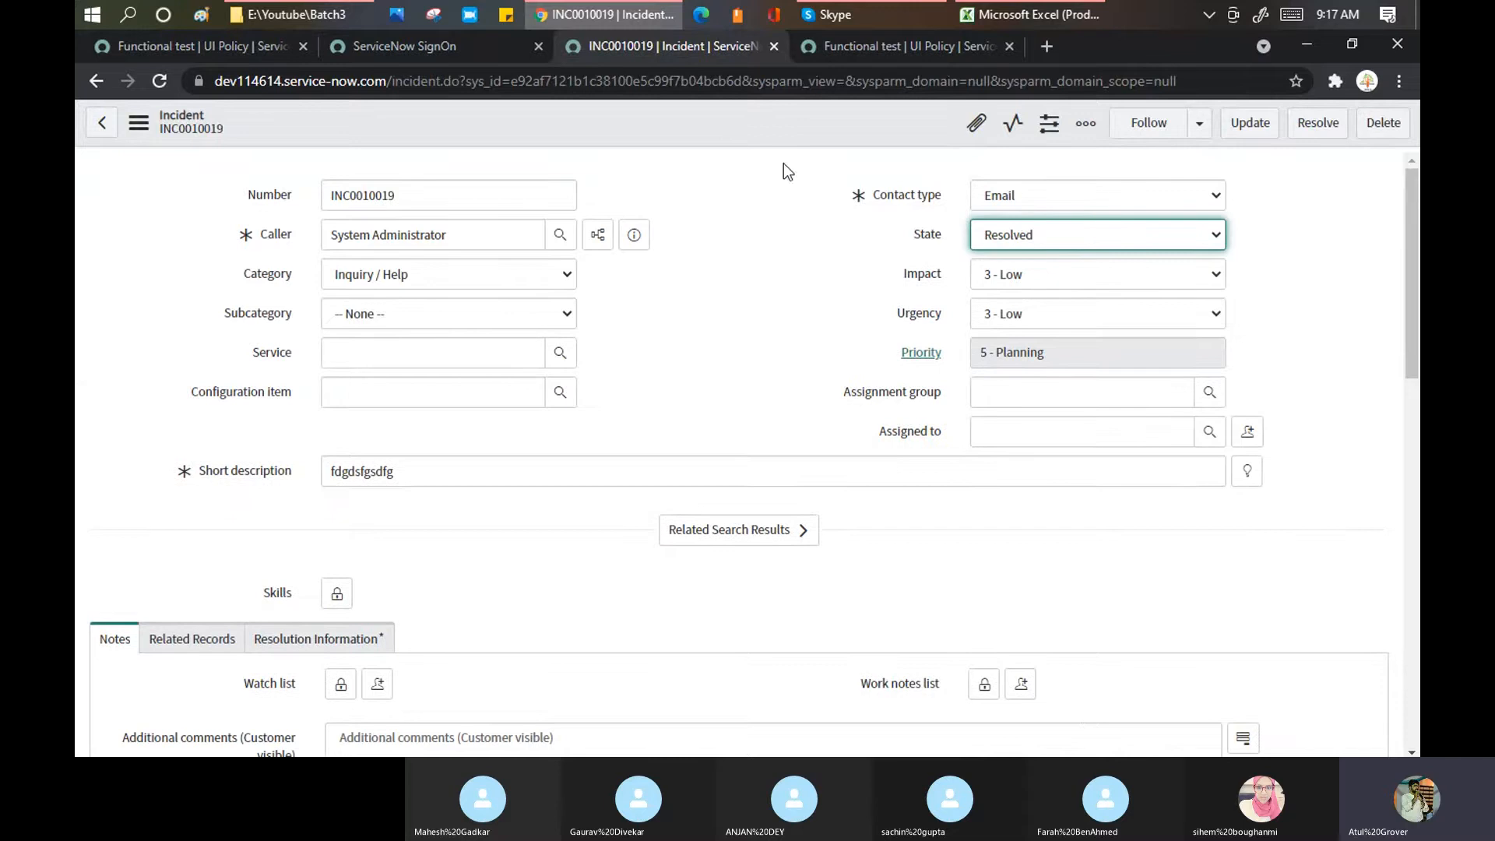
{"action": "left_click", "coordinate": [1021, 241]}
{"action": "left_click", "coordinate": [1015, 266]}
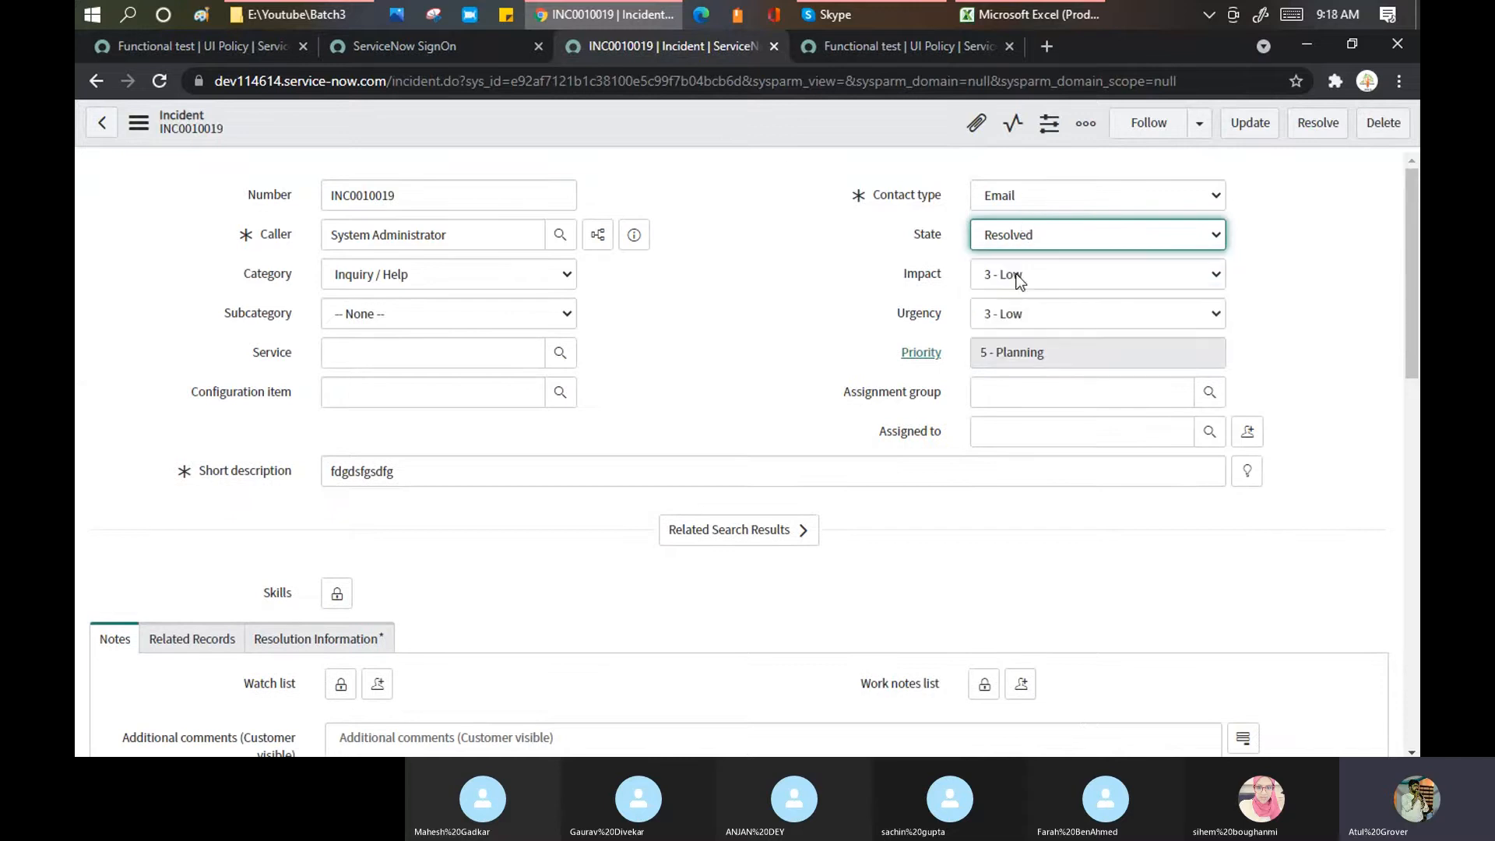
{"action": "right_click", "coordinate": [749, 126]}
{"action": "left_click", "coordinate": [773, 139]}
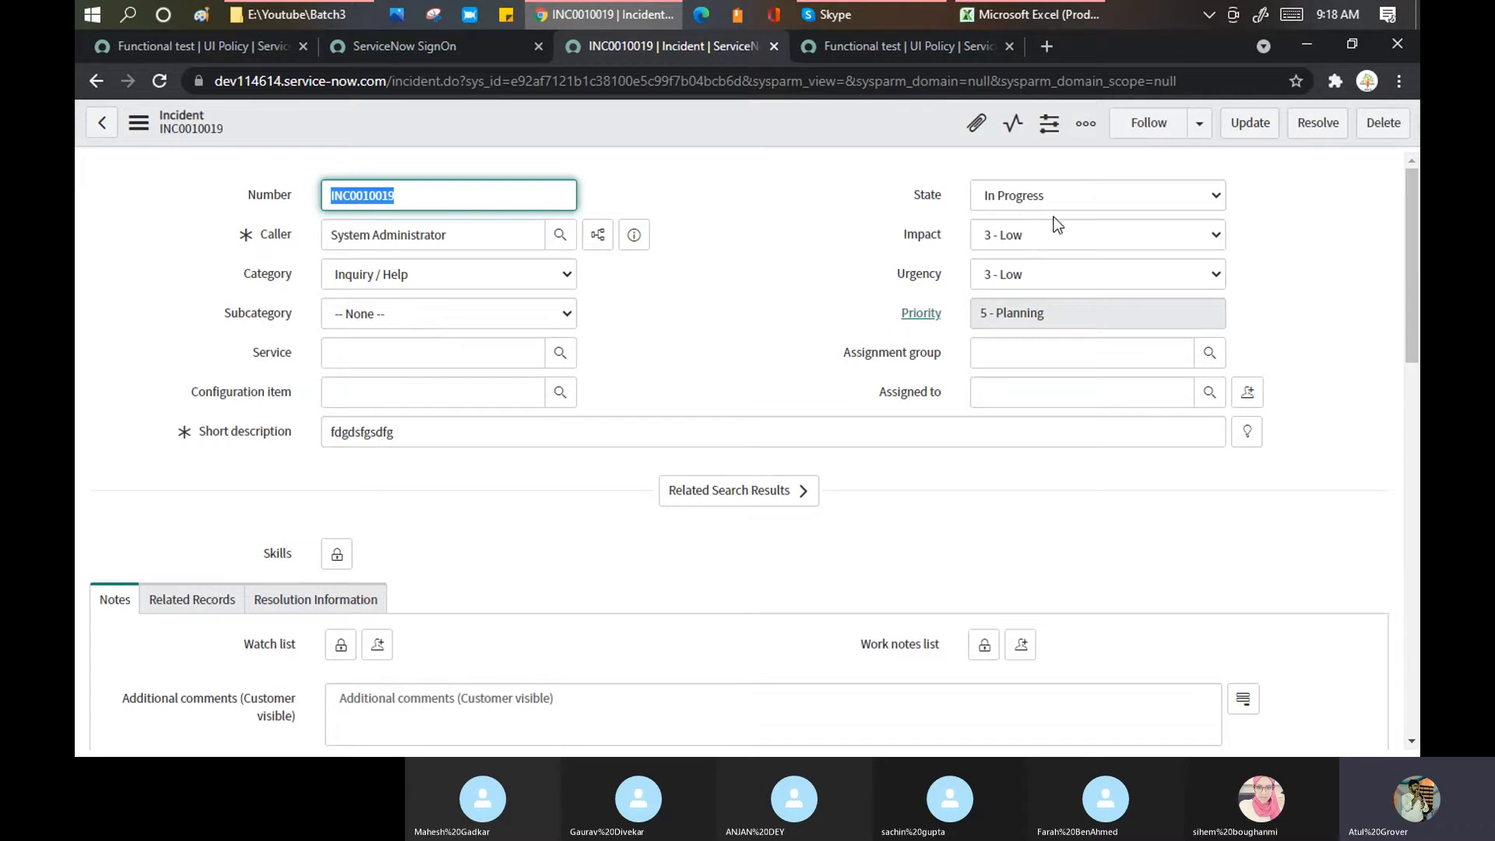
Step: Save incident INC0010019 with its State back at New
{"action": "left_click", "coordinate": [1054, 195]}
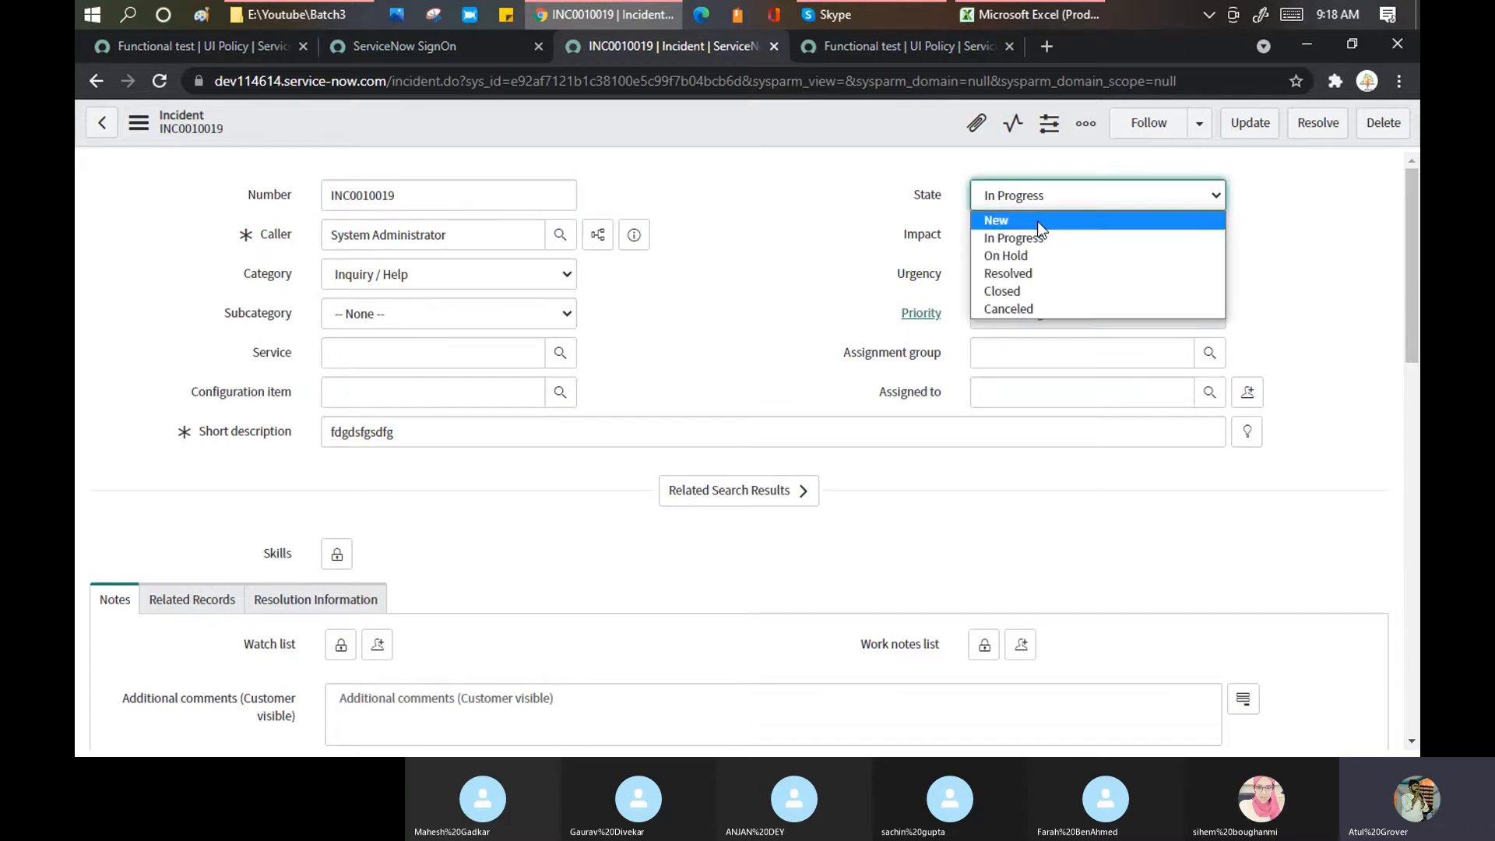
{"action": "left_click", "coordinate": [1037, 221]}
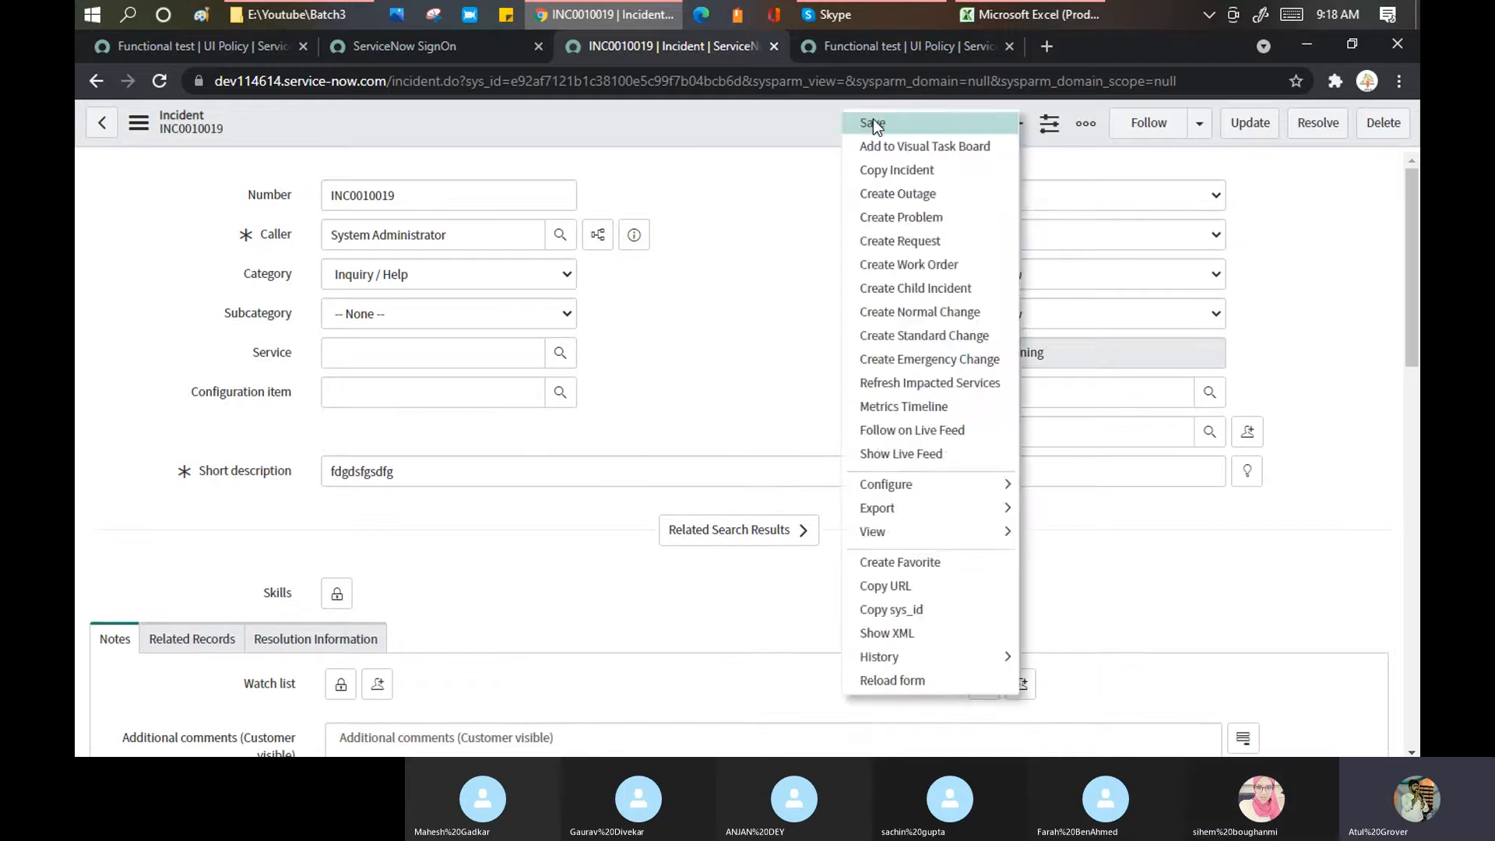
{"action": "left_click", "coordinate": [873, 123]}
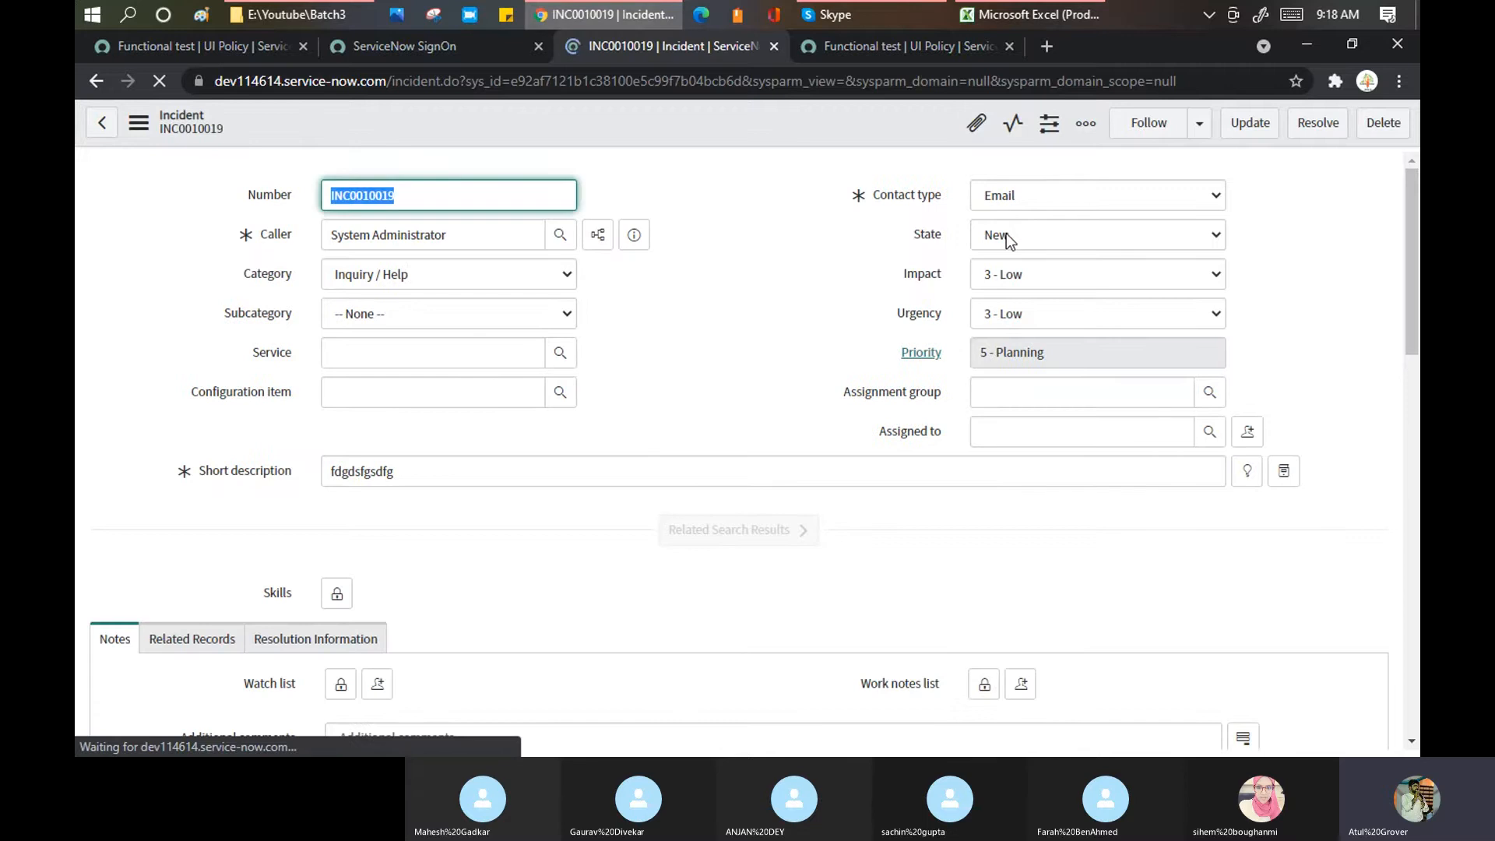
{"action": "left_click", "coordinate": [211, 44]}
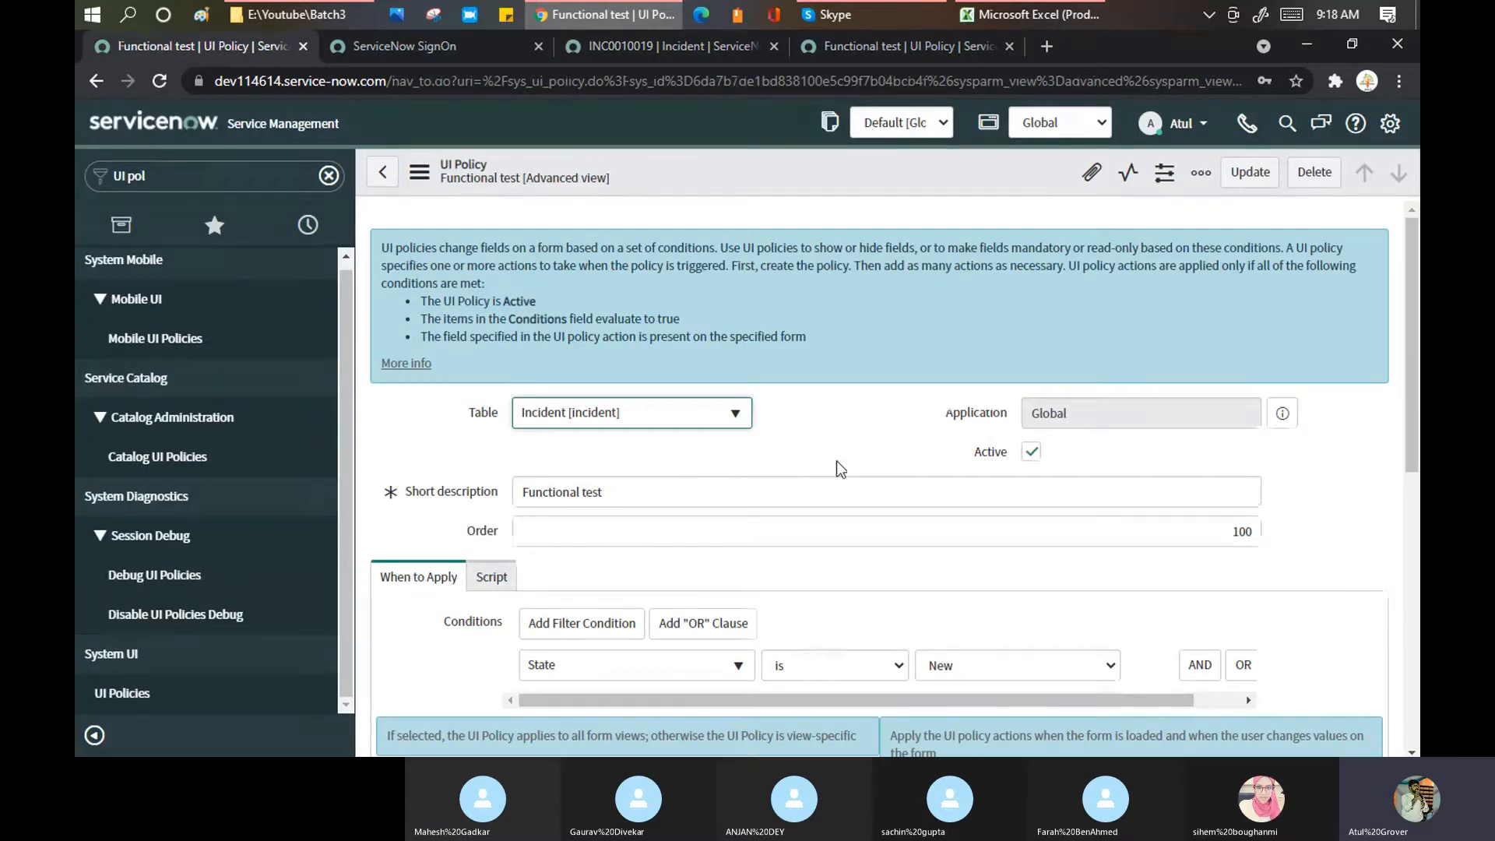
Step: Highlight the Inherit explanation and close the duplicate Functional test policy tab
{"action": "scroll", "coordinate": [836, 461], "scroll_direction": "down", "scroll_amount": 5}
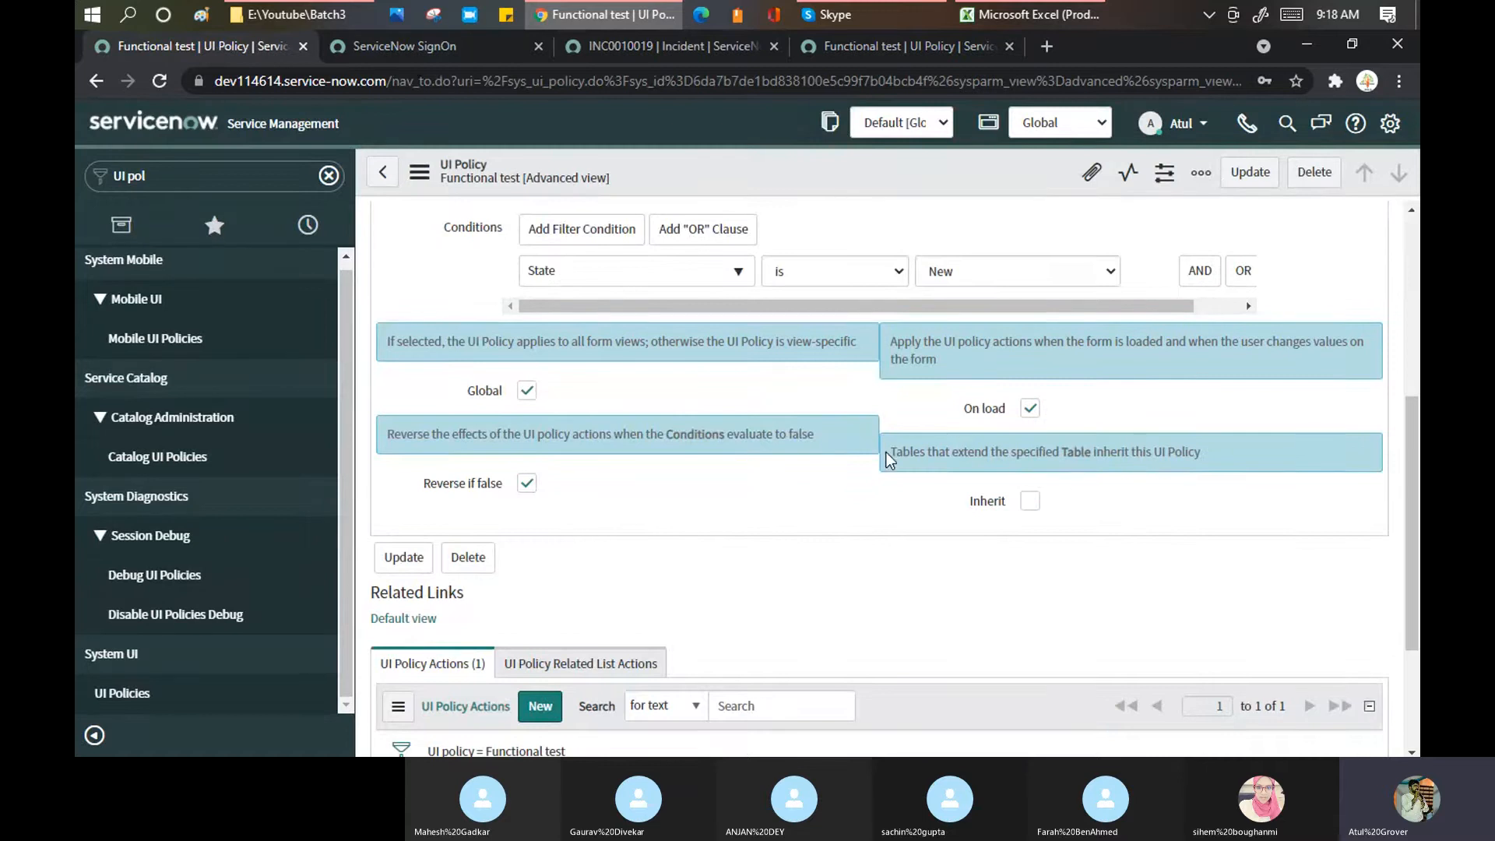
{"action": "left_click_drag", "start_coordinate": [889, 452], "coordinate": [1269, 465]}
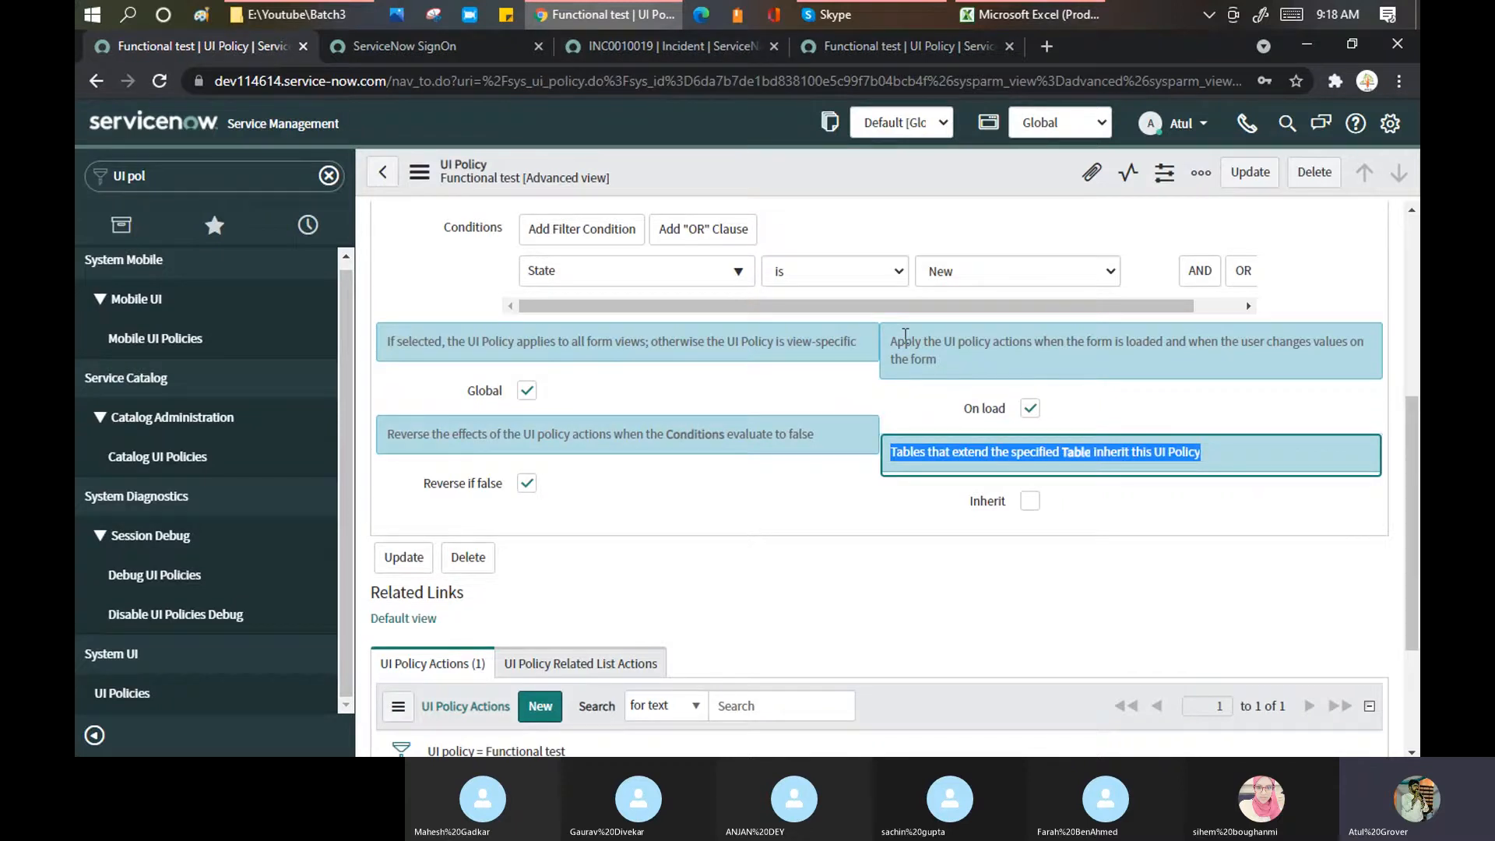
{"action": "left_click", "coordinate": [839, 40]}
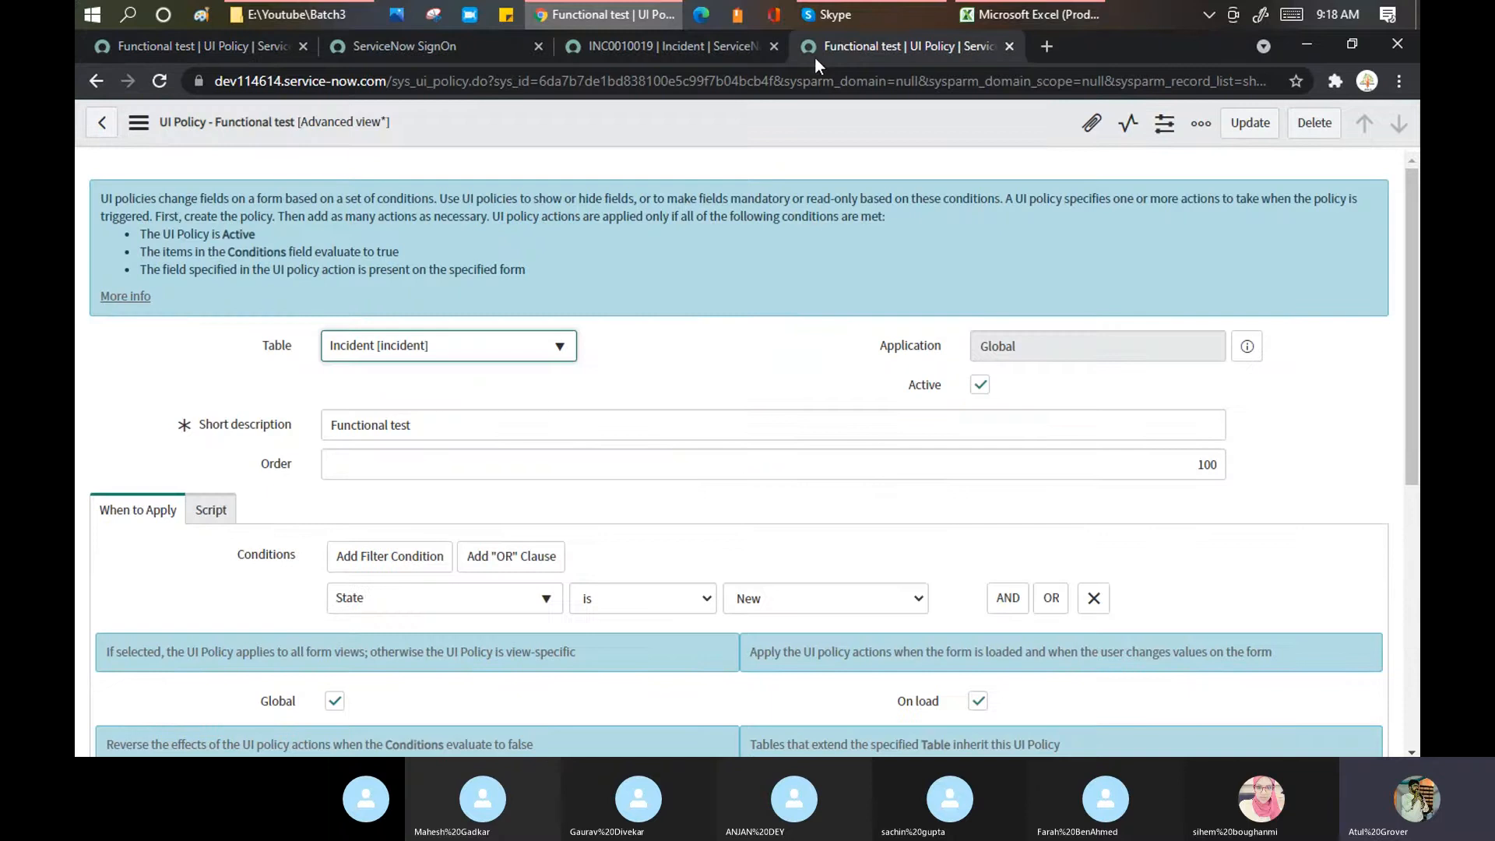
{"action": "left_click", "coordinate": [699, 47]}
{"action": "left_click", "coordinate": [1009, 46]}
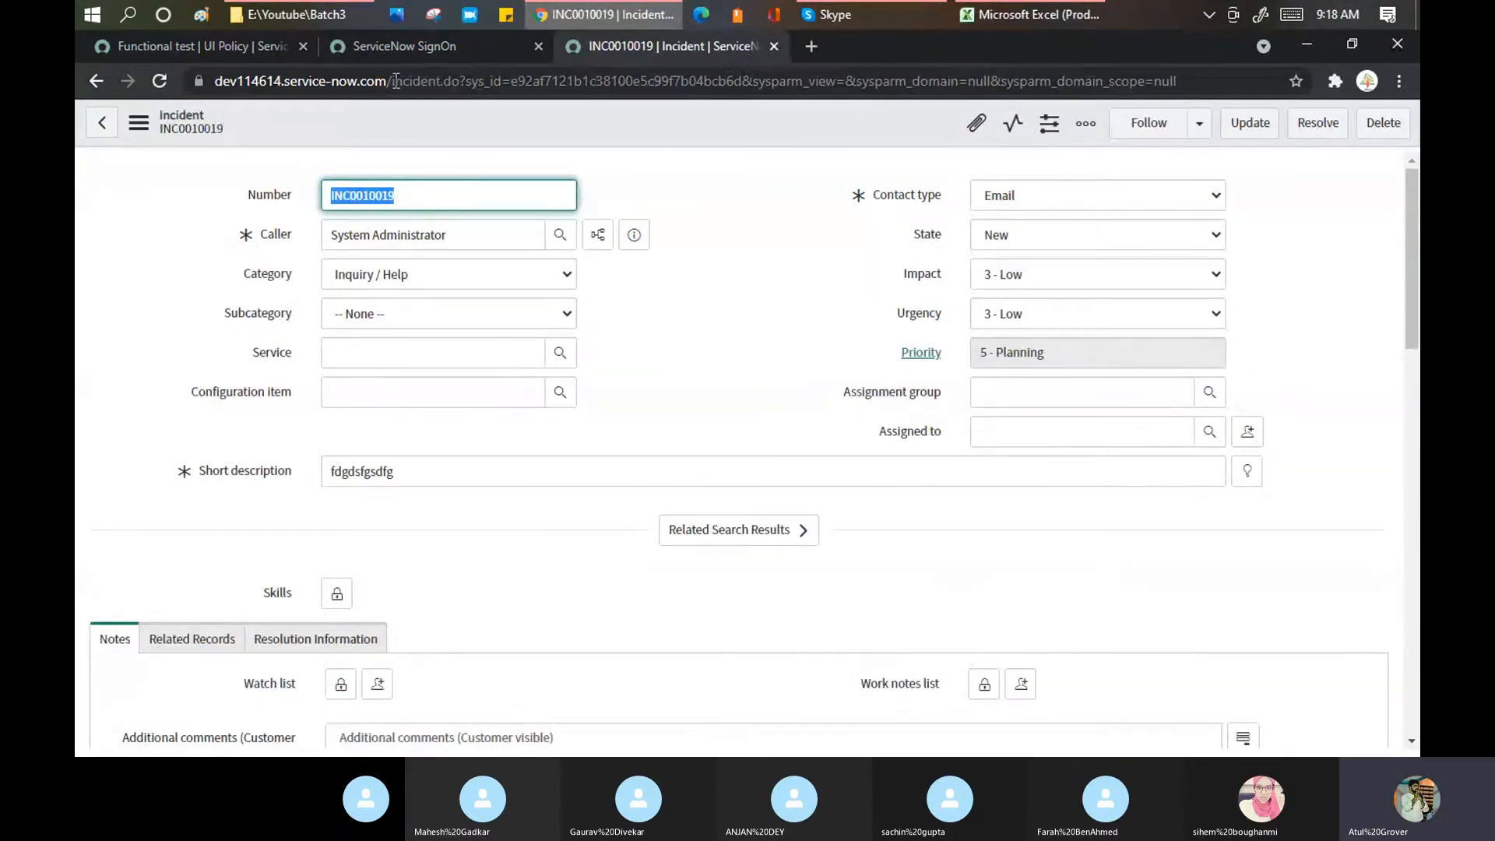
{"action": "left_click_drag", "start_coordinate": [393, 80], "coordinate": [459, 77]}
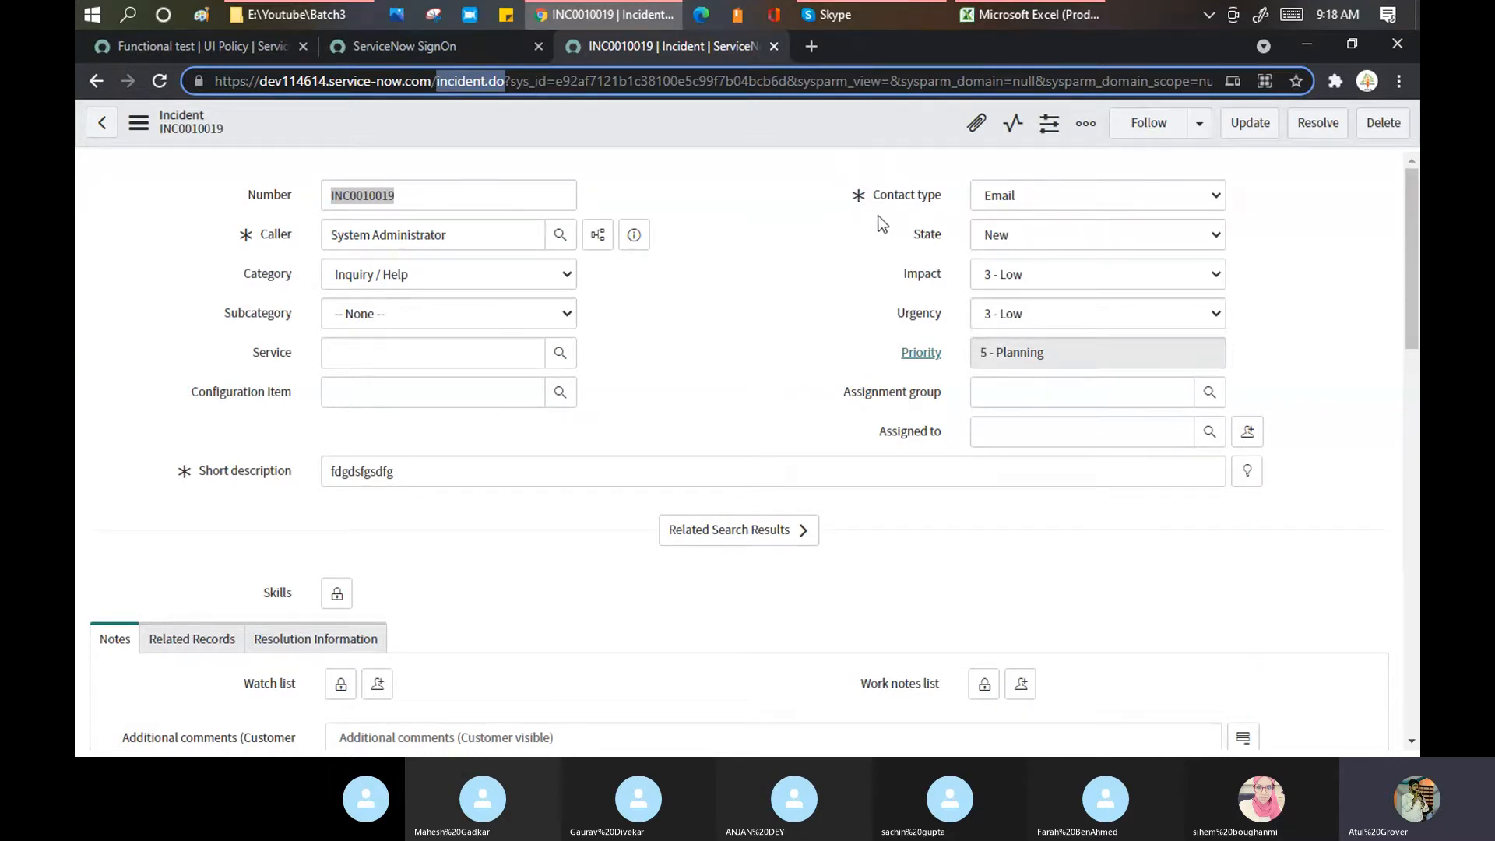
Step: Turn on Inherit for the Functional test UI policy and save it
{"action": "left_click", "coordinate": [201, 45]}
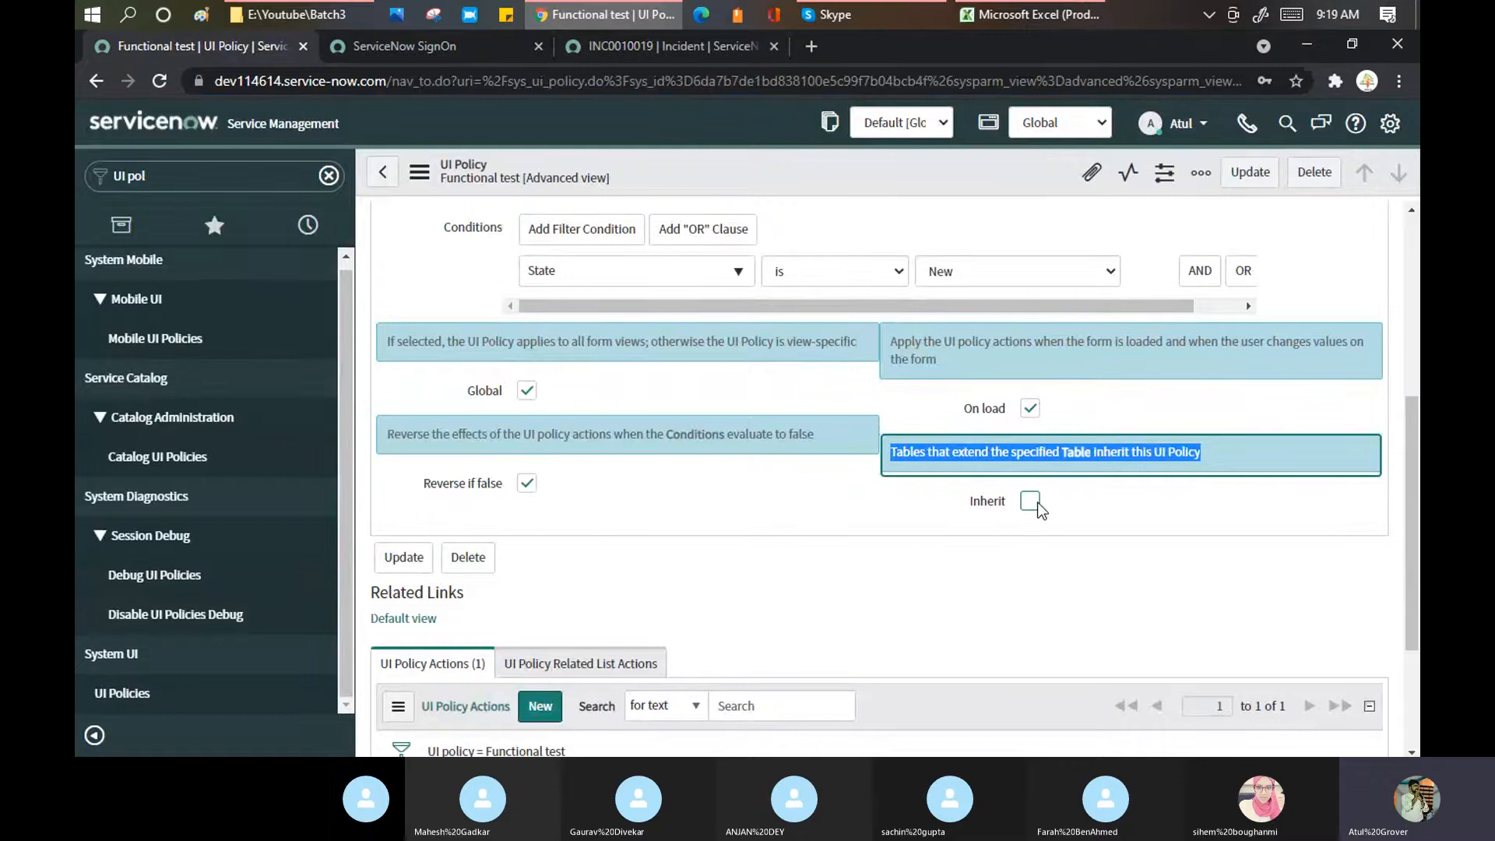
{"action": "left_click", "coordinate": [642, 50]}
{"action": "left_click", "coordinate": [249, 45]}
{"action": "left_click", "coordinate": [1030, 500]}
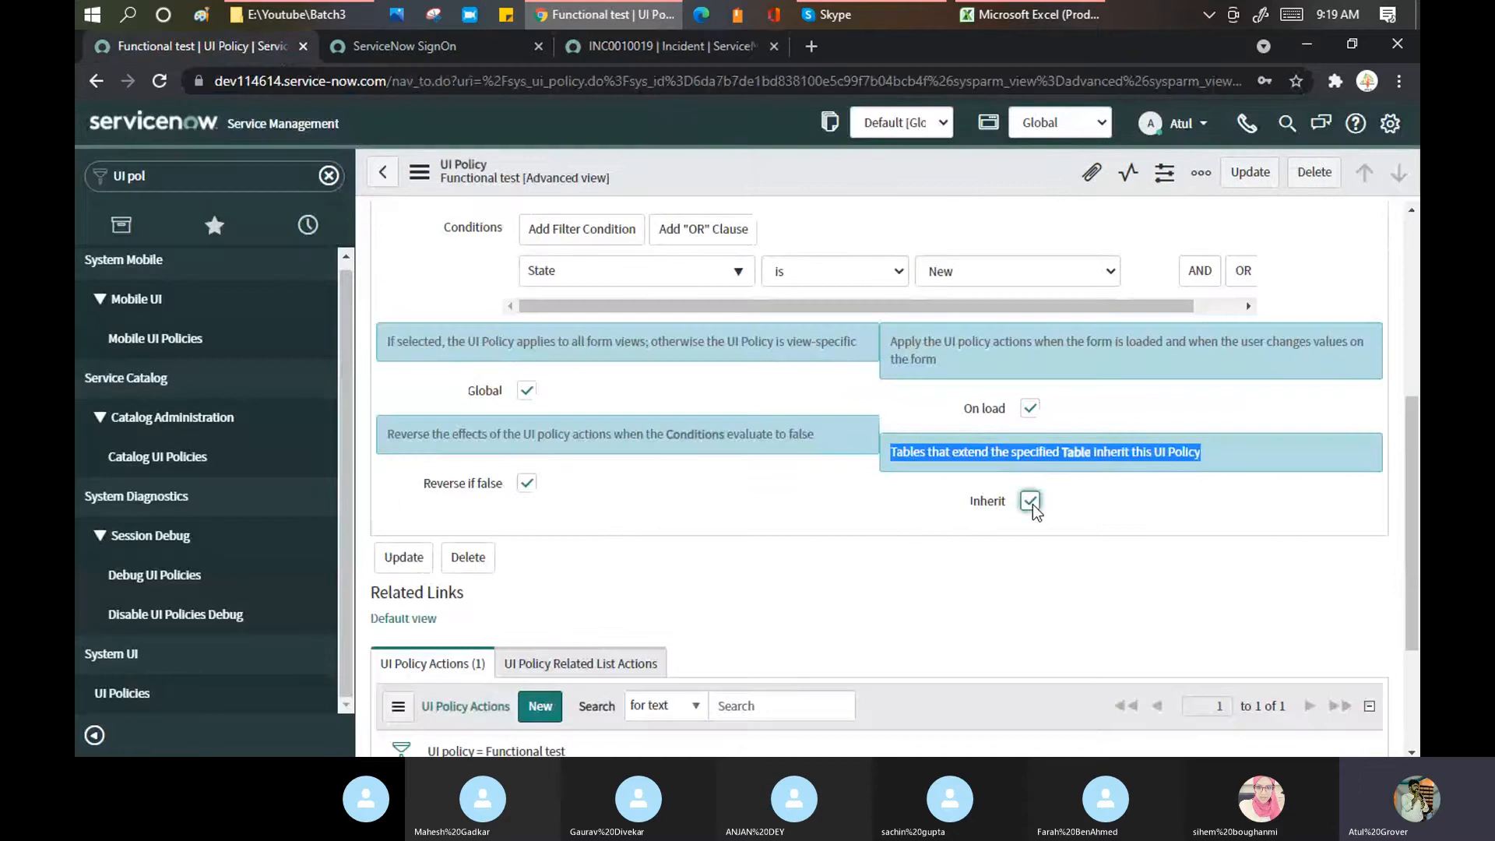
{"action": "right_click", "coordinate": [796, 171]}
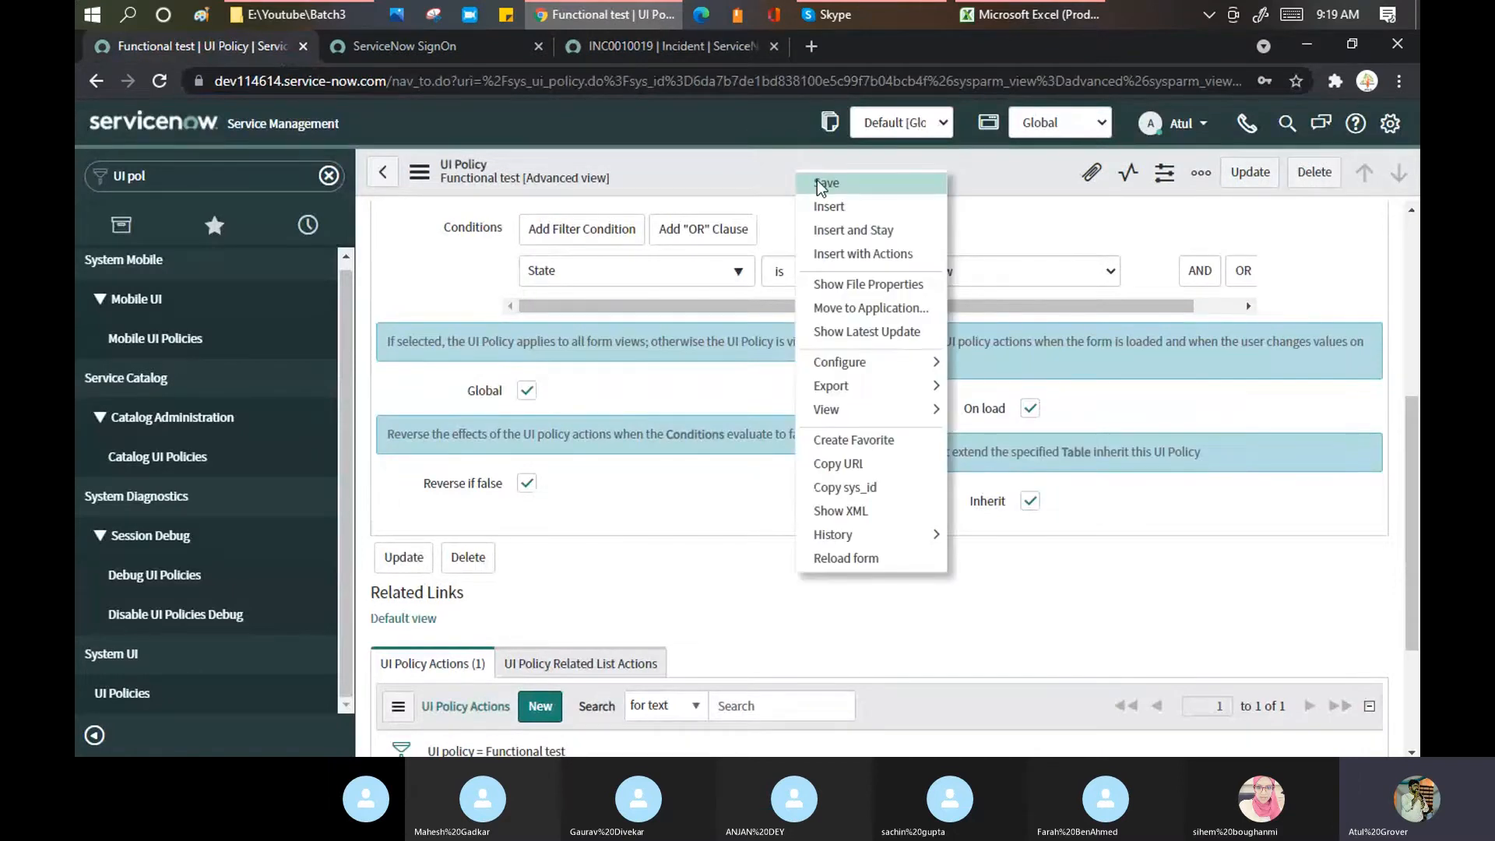
{"action": "left_click", "coordinate": [816, 182]}
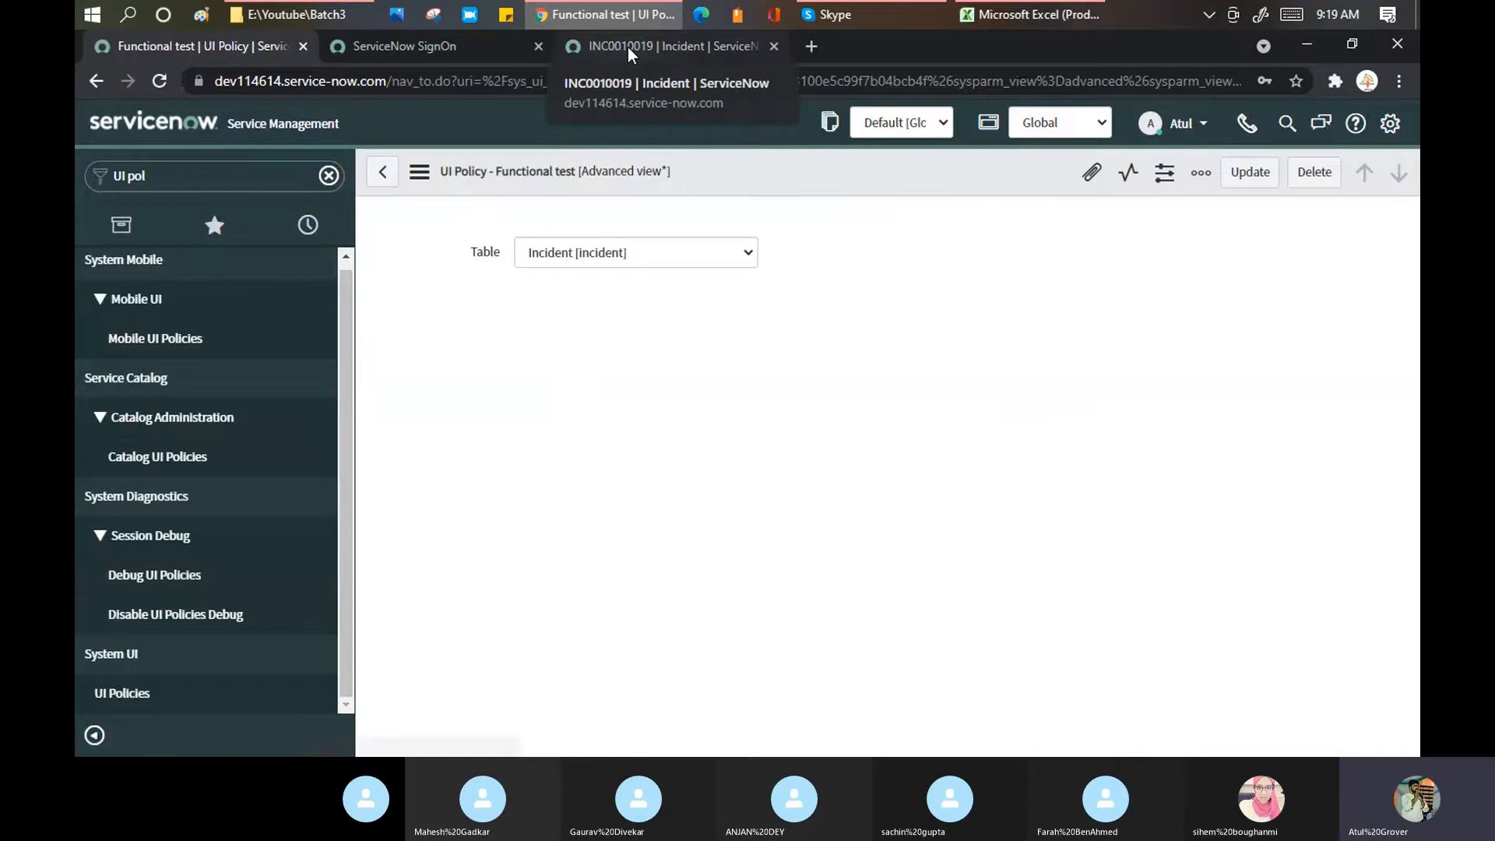
Step: Reload the INC0010019 form and save it with State In Progress
{"action": "left_click", "coordinate": [627, 47]}
{"action": "right_click", "coordinate": [749, 118]}
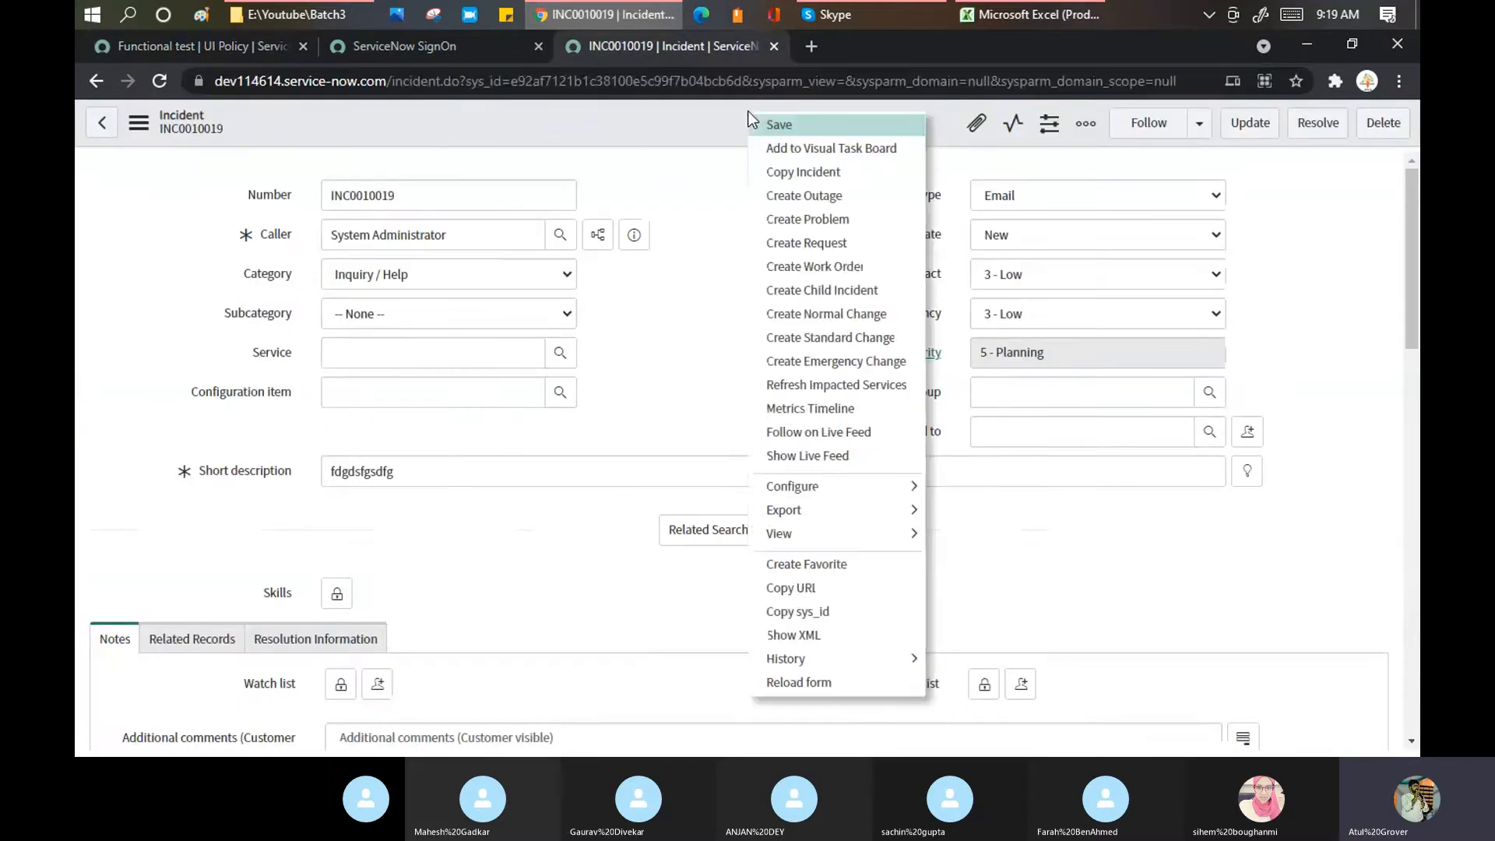
{"action": "left_click", "coordinate": [824, 685]}
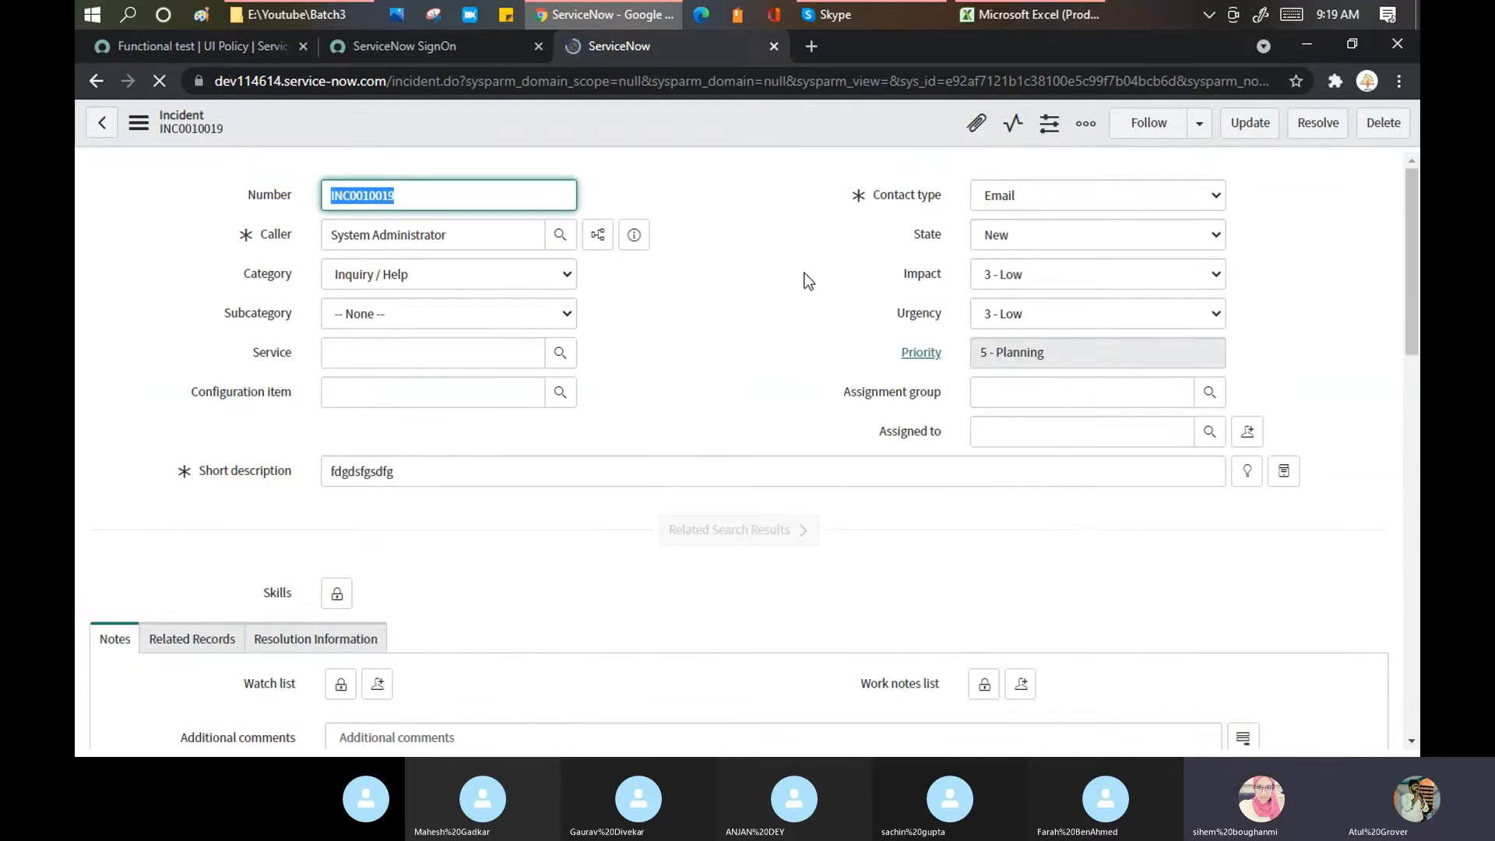
{"action": "left_click", "coordinate": [1118, 233]}
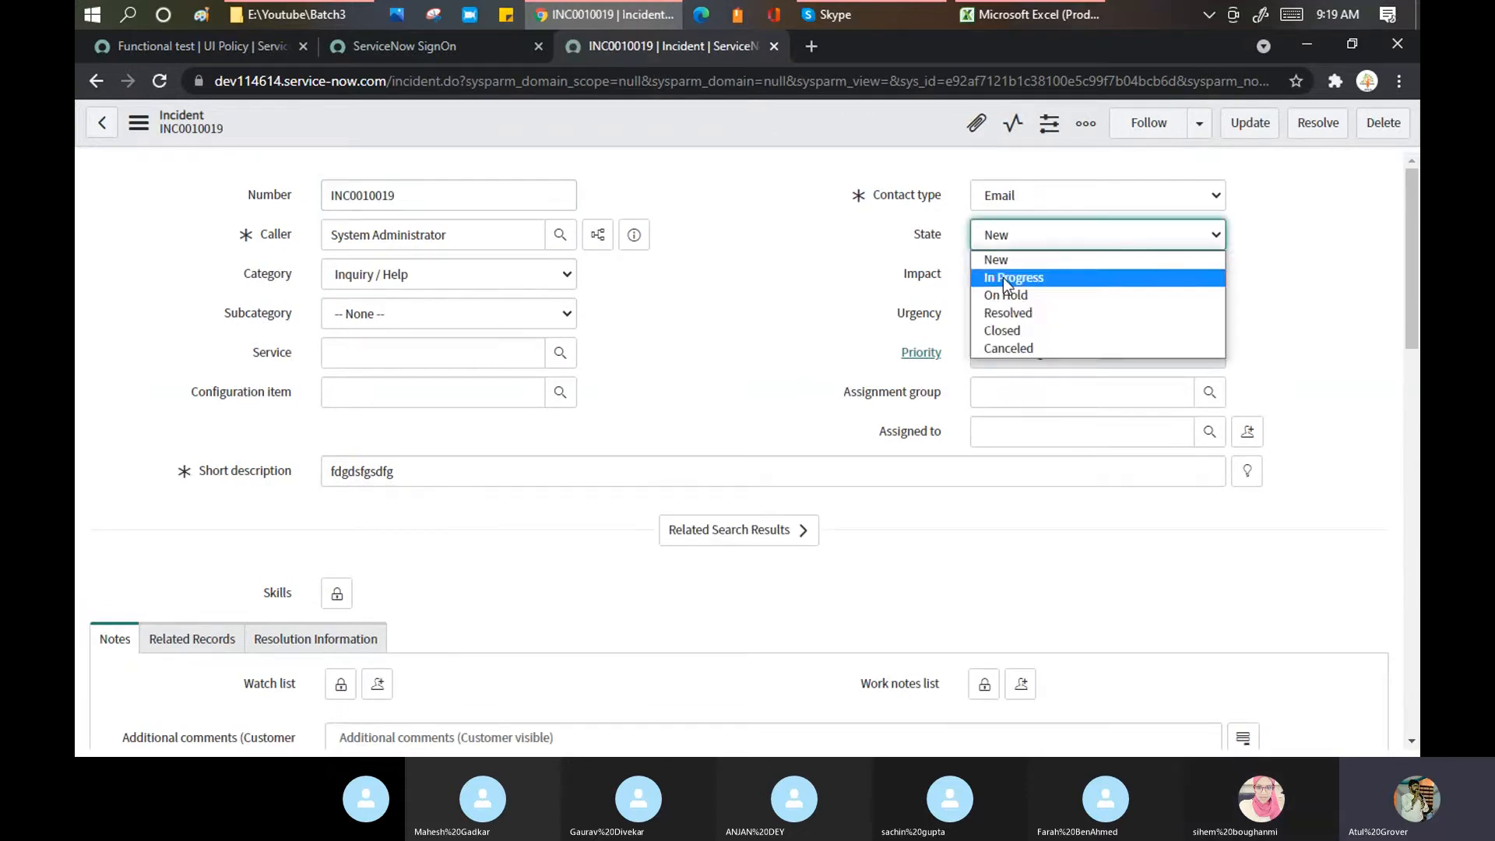
{"action": "left_click", "coordinate": [1003, 277]}
{"action": "right_click", "coordinate": [792, 118]}
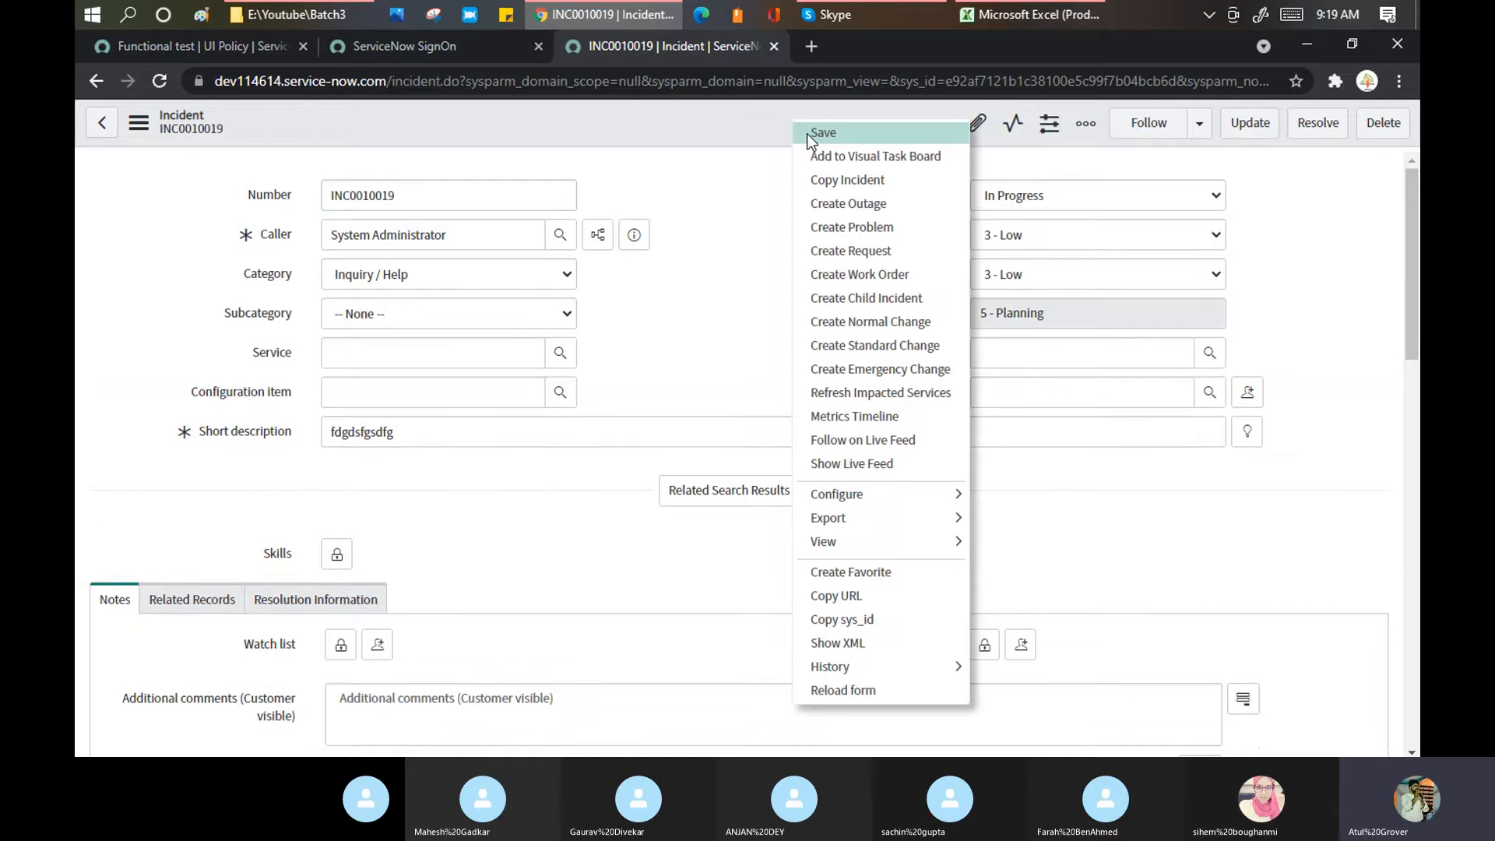
{"action": "left_click", "coordinate": [807, 133]}
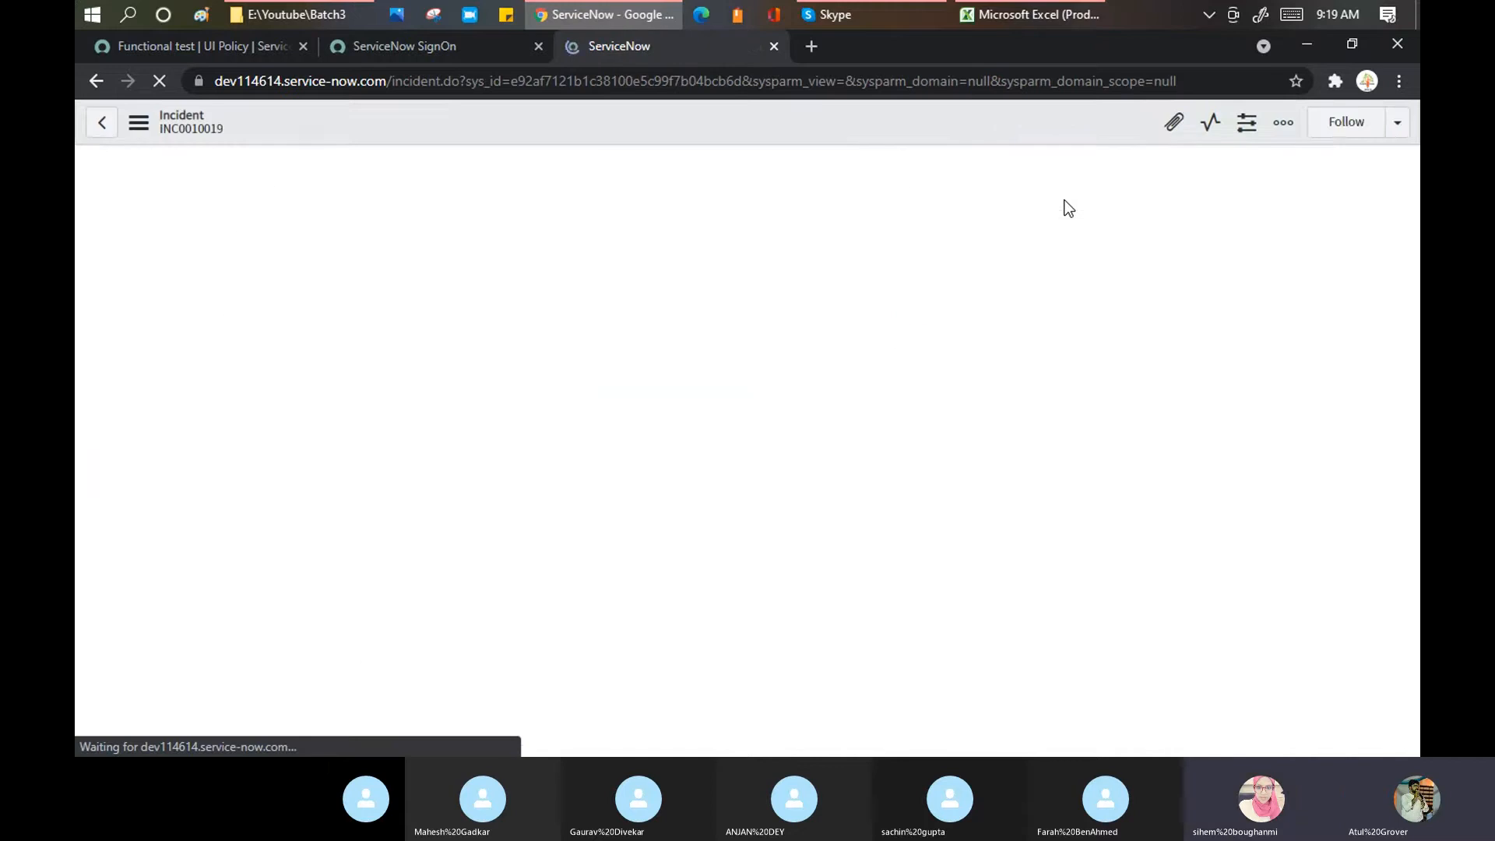
Step: Return INC0010019's State to New and save the incident
{"action": "left_click", "coordinate": [1040, 200]}
{"action": "left_click", "coordinate": [1018, 222]}
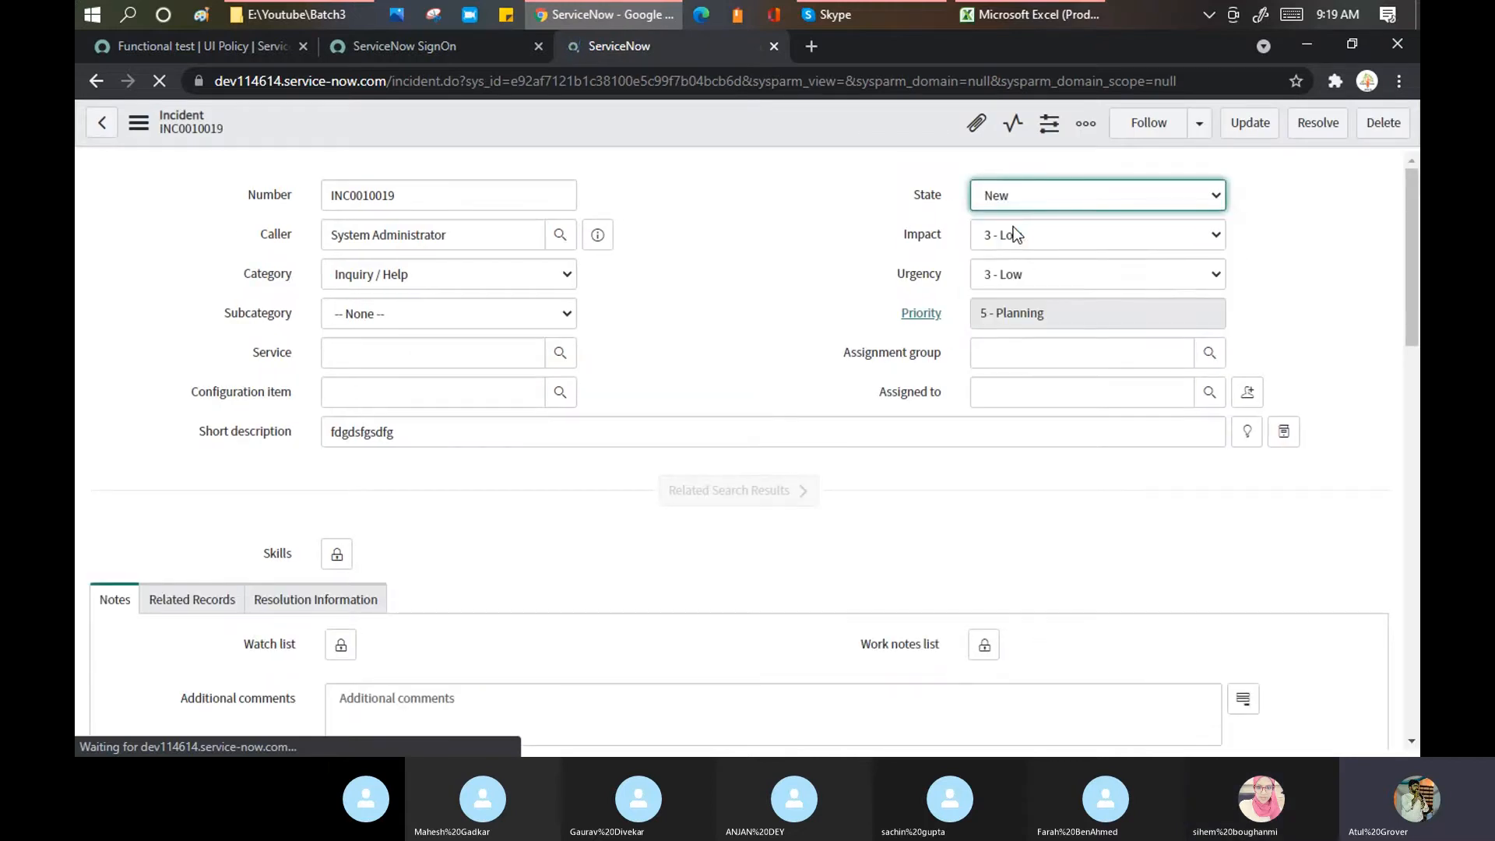
{"action": "right_click", "coordinate": [842, 120]}
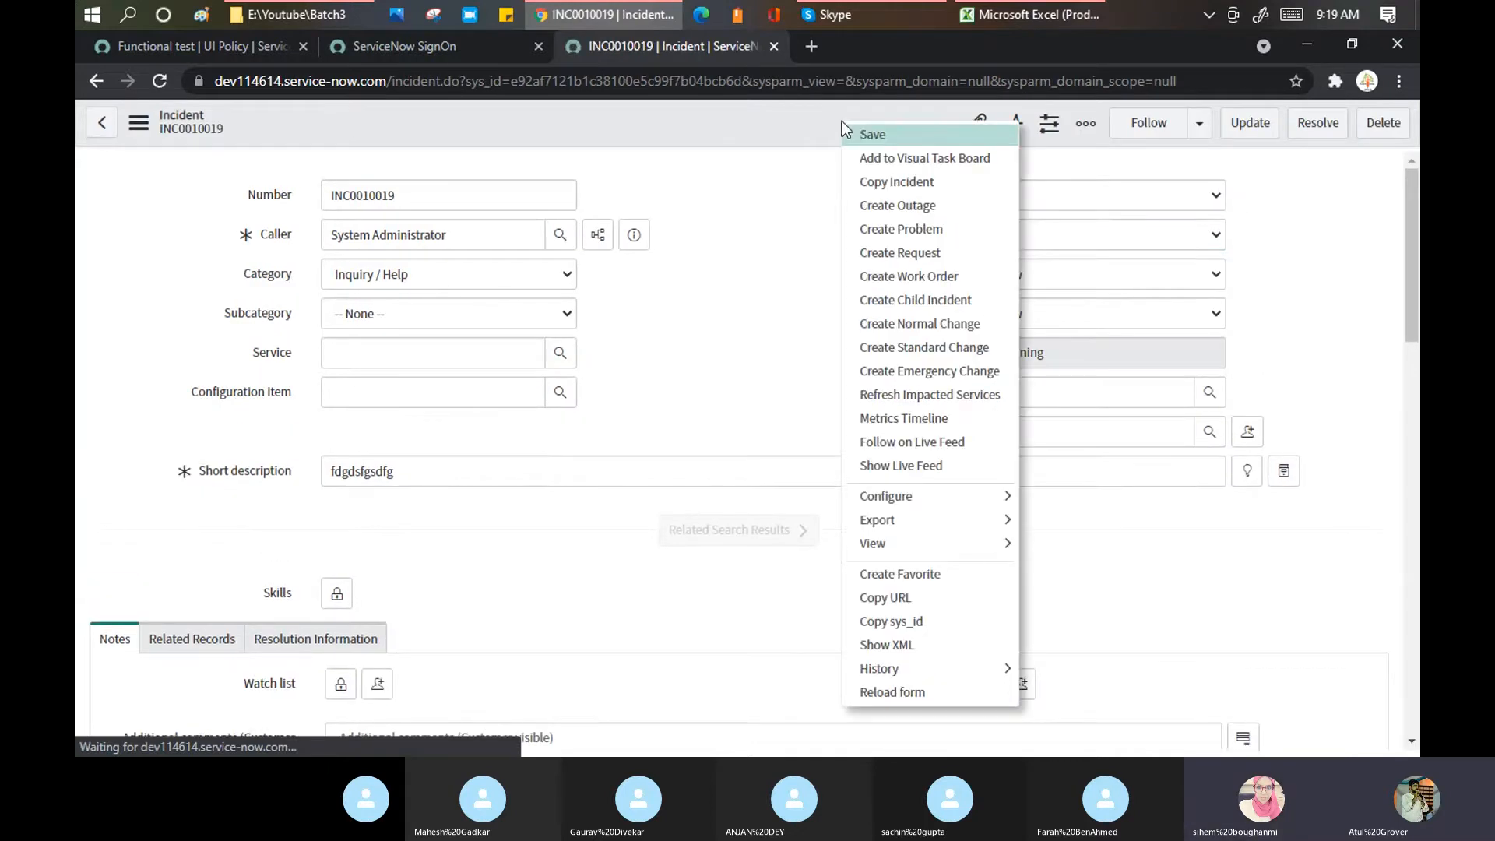
{"action": "left_click", "coordinate": [862, 134]}
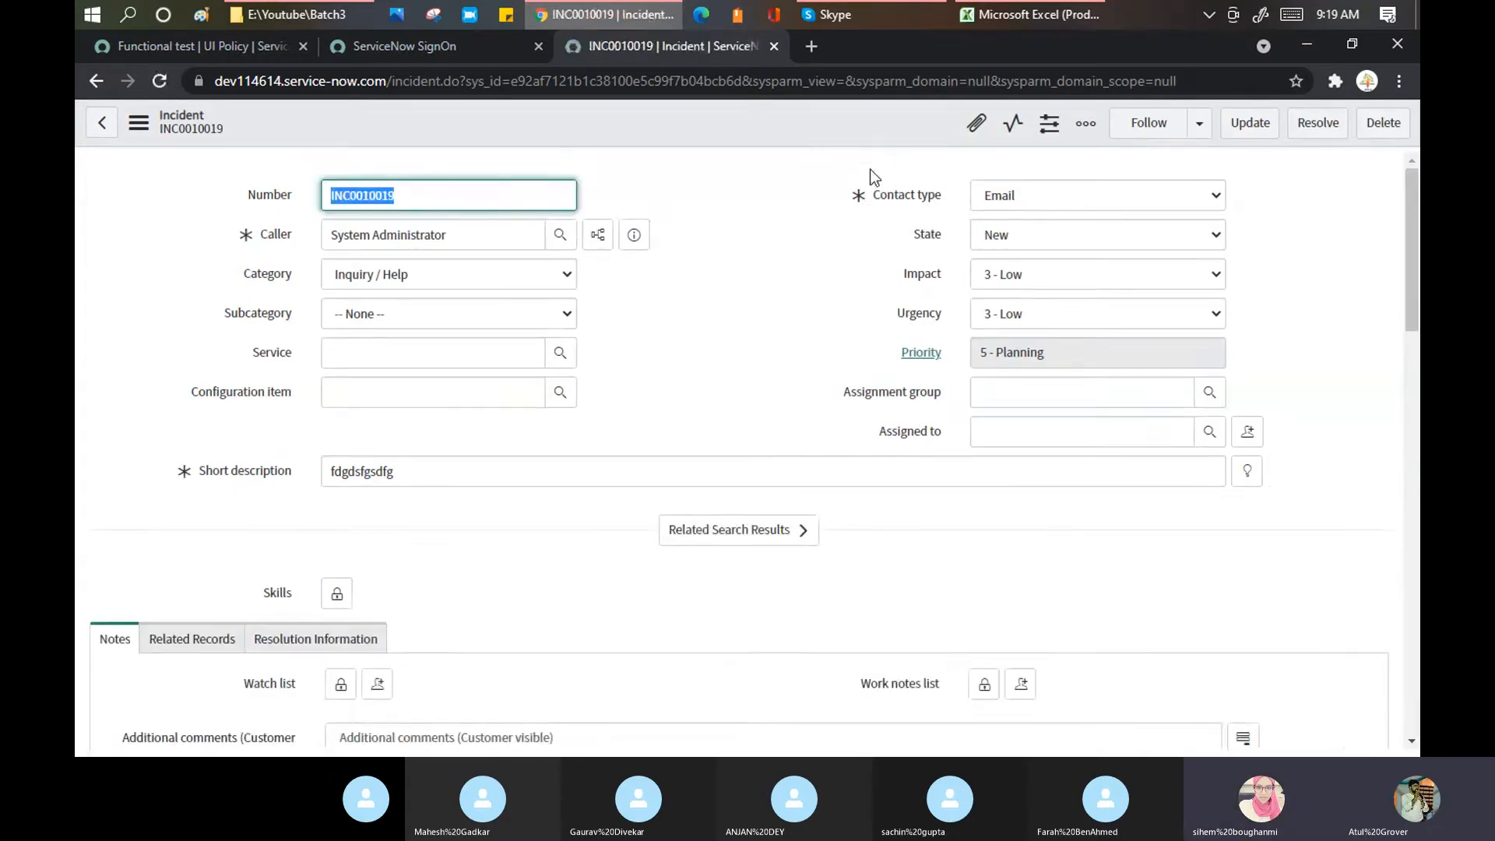
{"action": "left_click", "coordinate": [241, 45]}
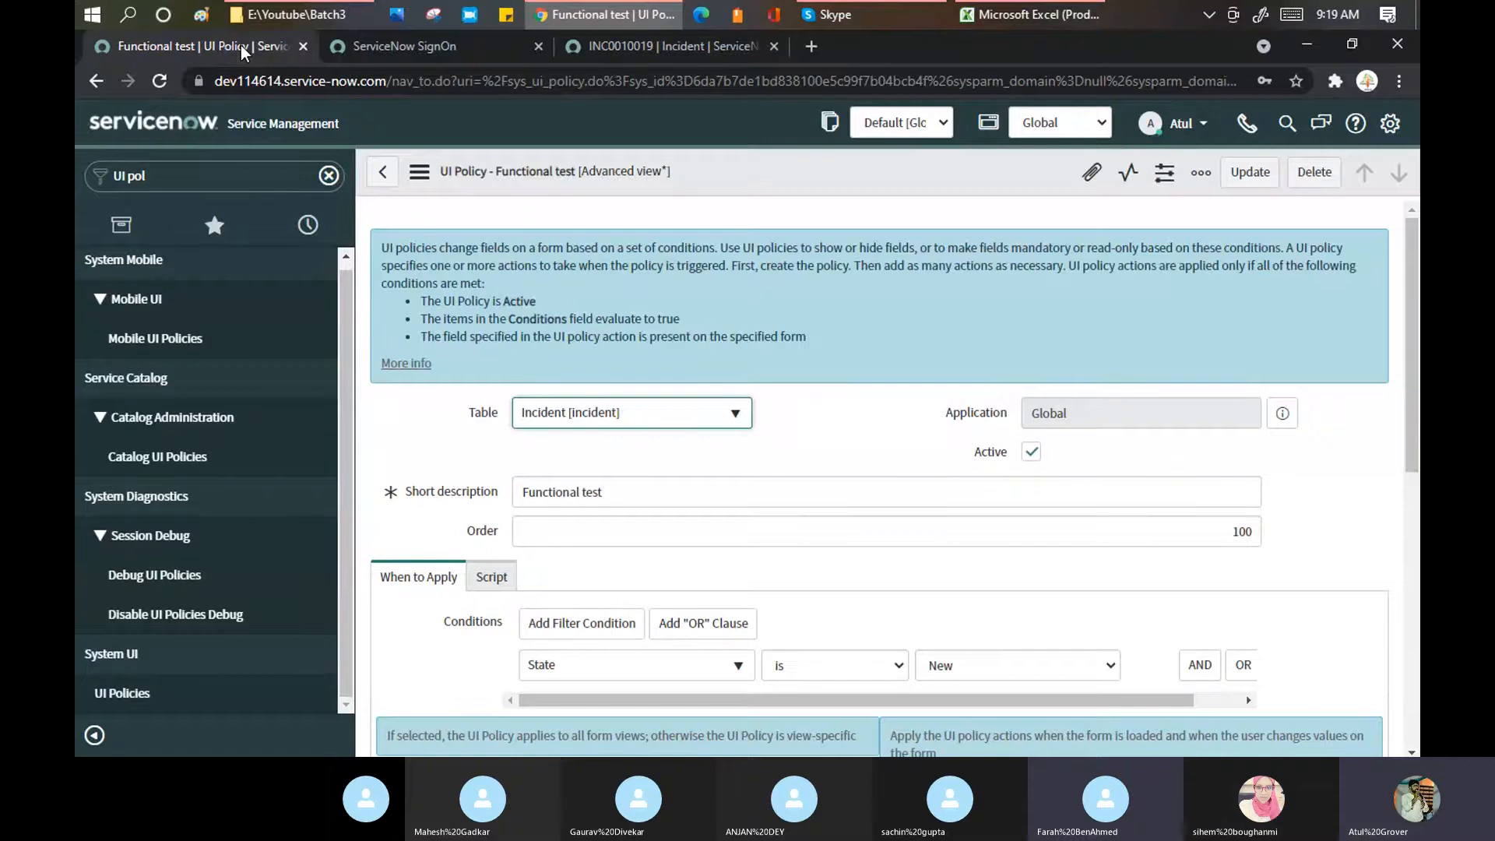
Step: Open the full UI Policies list in its own browser tab
{"action": "left_click", "coordinate": [230, 185]}
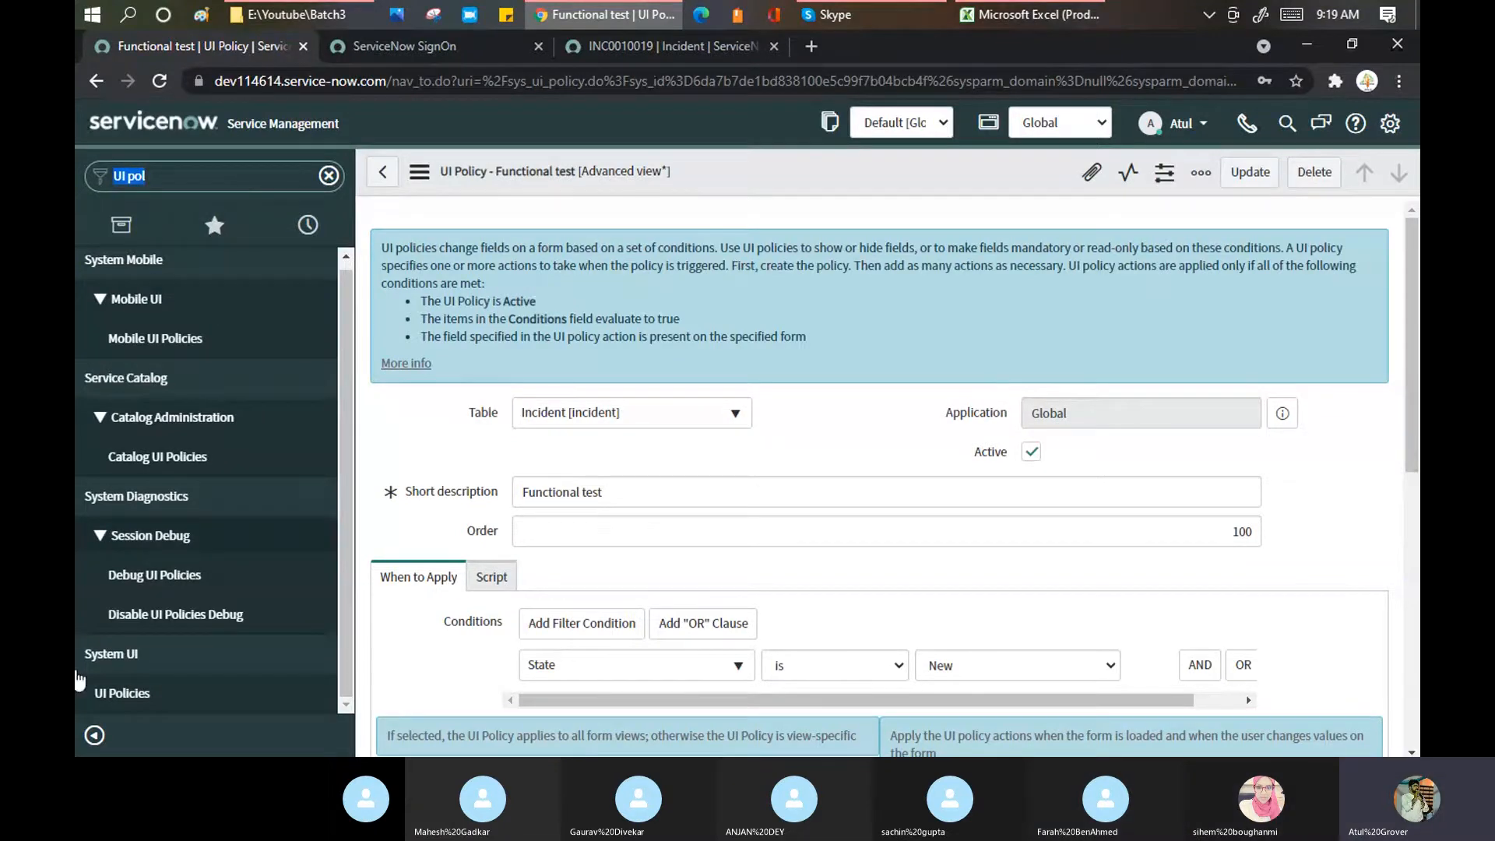
{"action": "middle_click", "coordinate": [97, 691]}
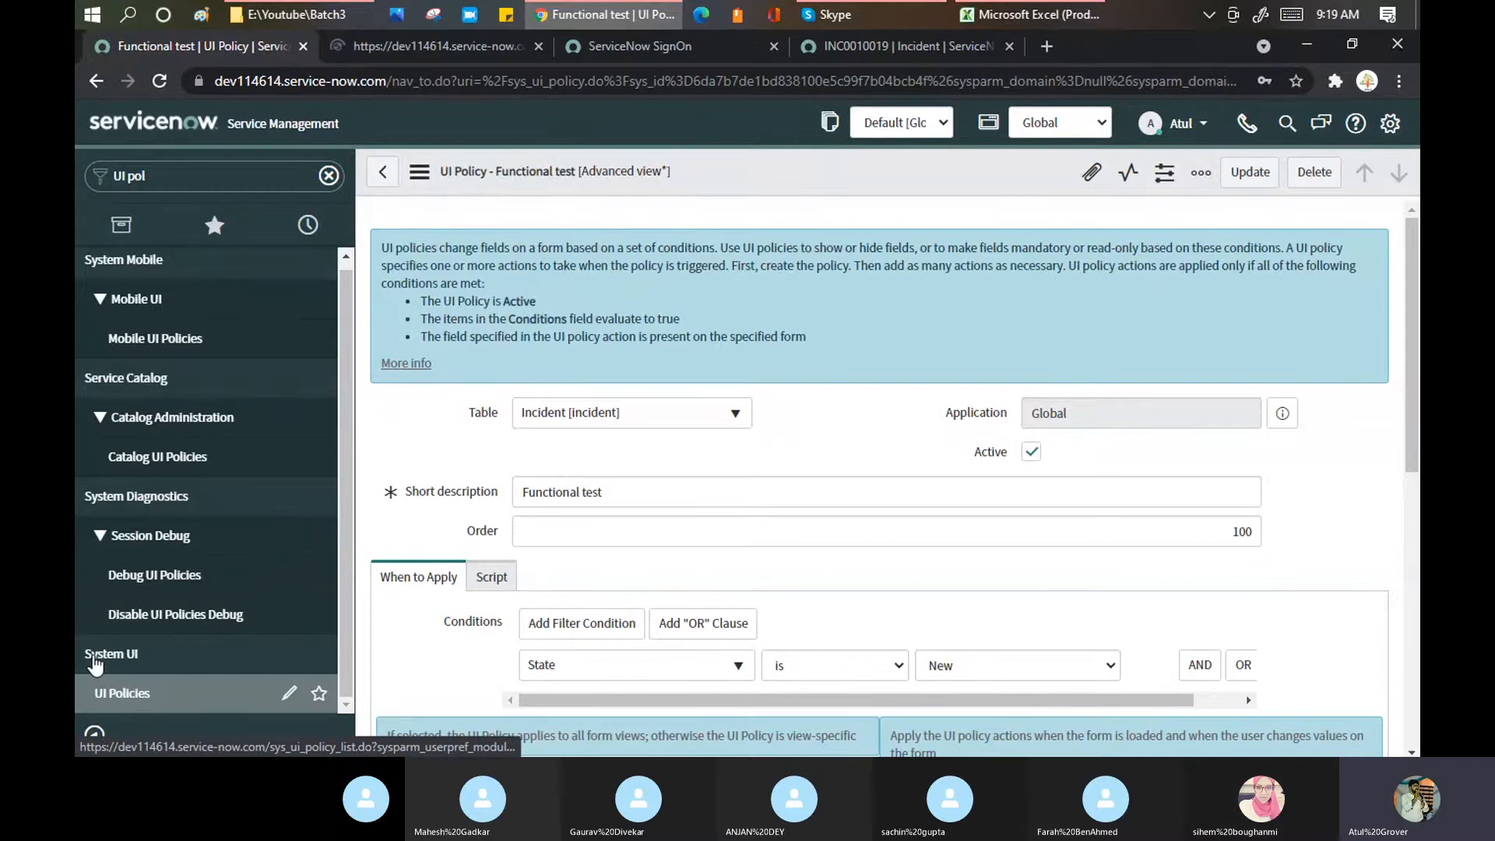
{"action": "left_click", "coordinate": [409, 49]}
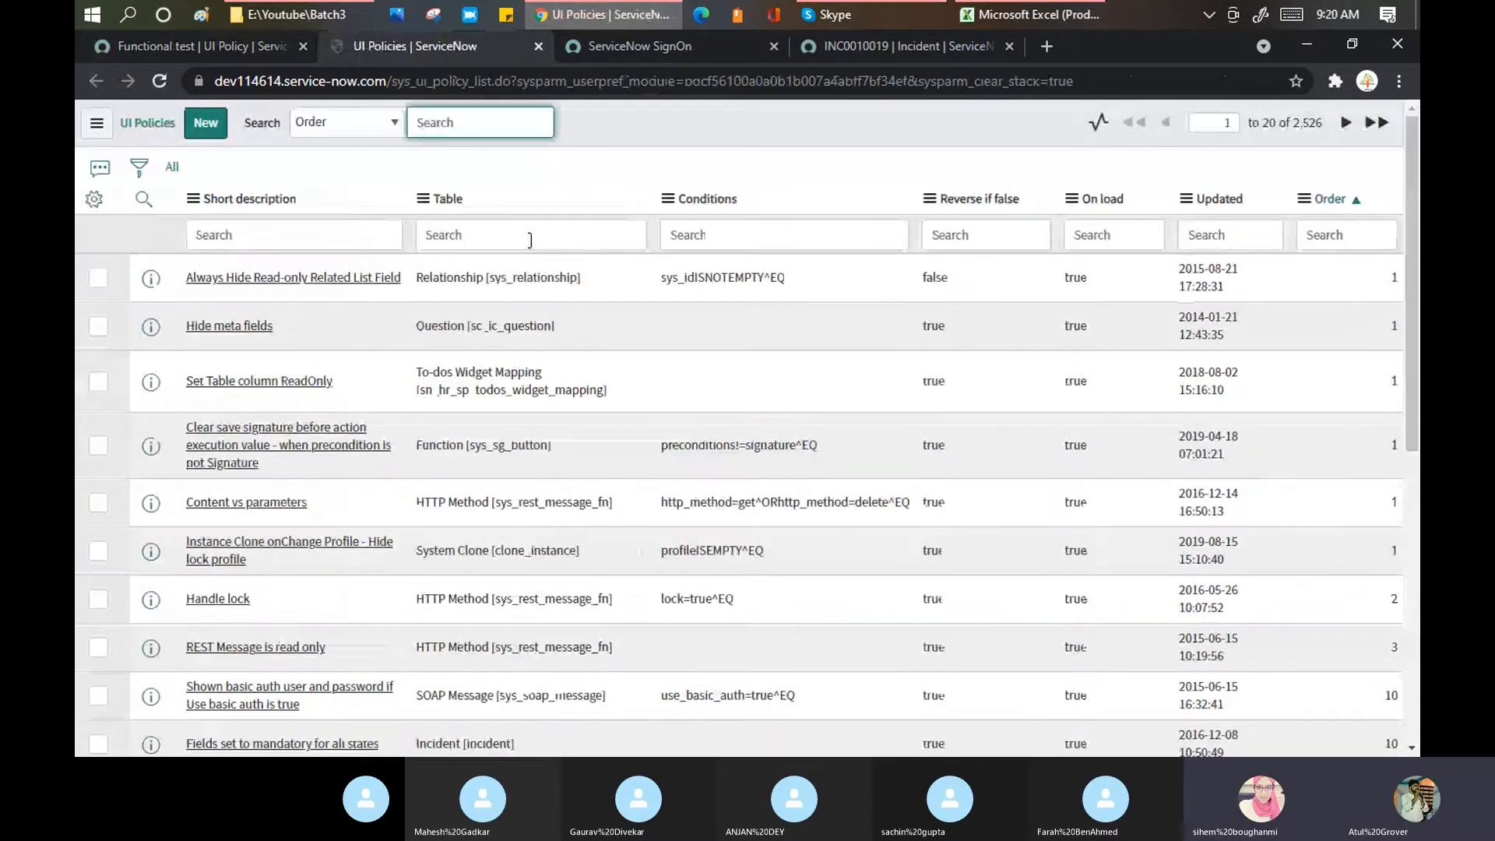
Step: Filter the UI Policies Table column from task* to task (7 records), then view incident INC0010019
{"action": "left_click", "coordinate": [529, 240]}
{"action": "type", "text": "task"}
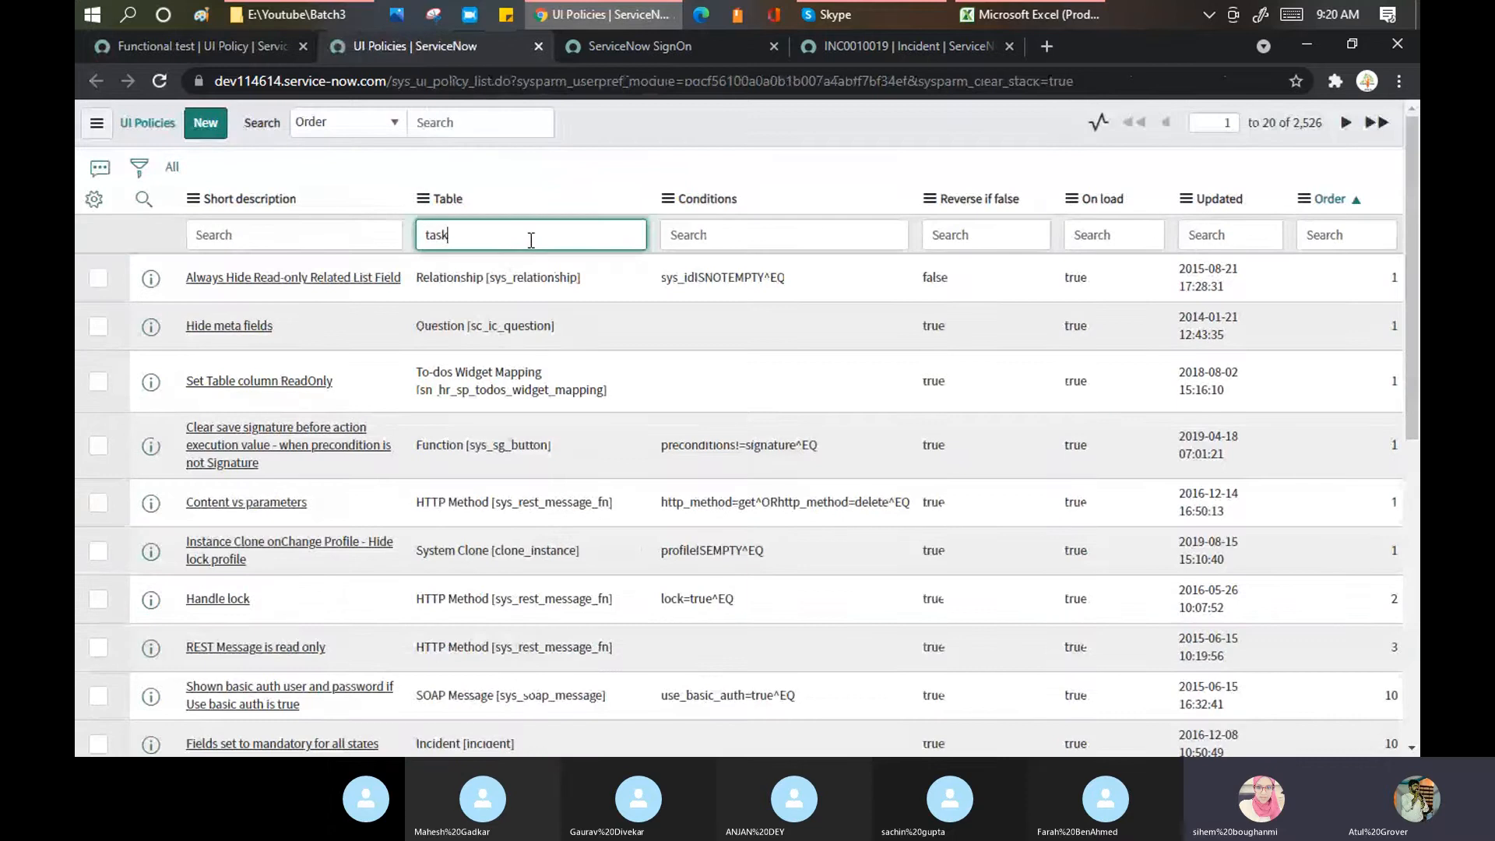
{"action": "type", "text": "*"}
{"action": "key", "text": "Return"}
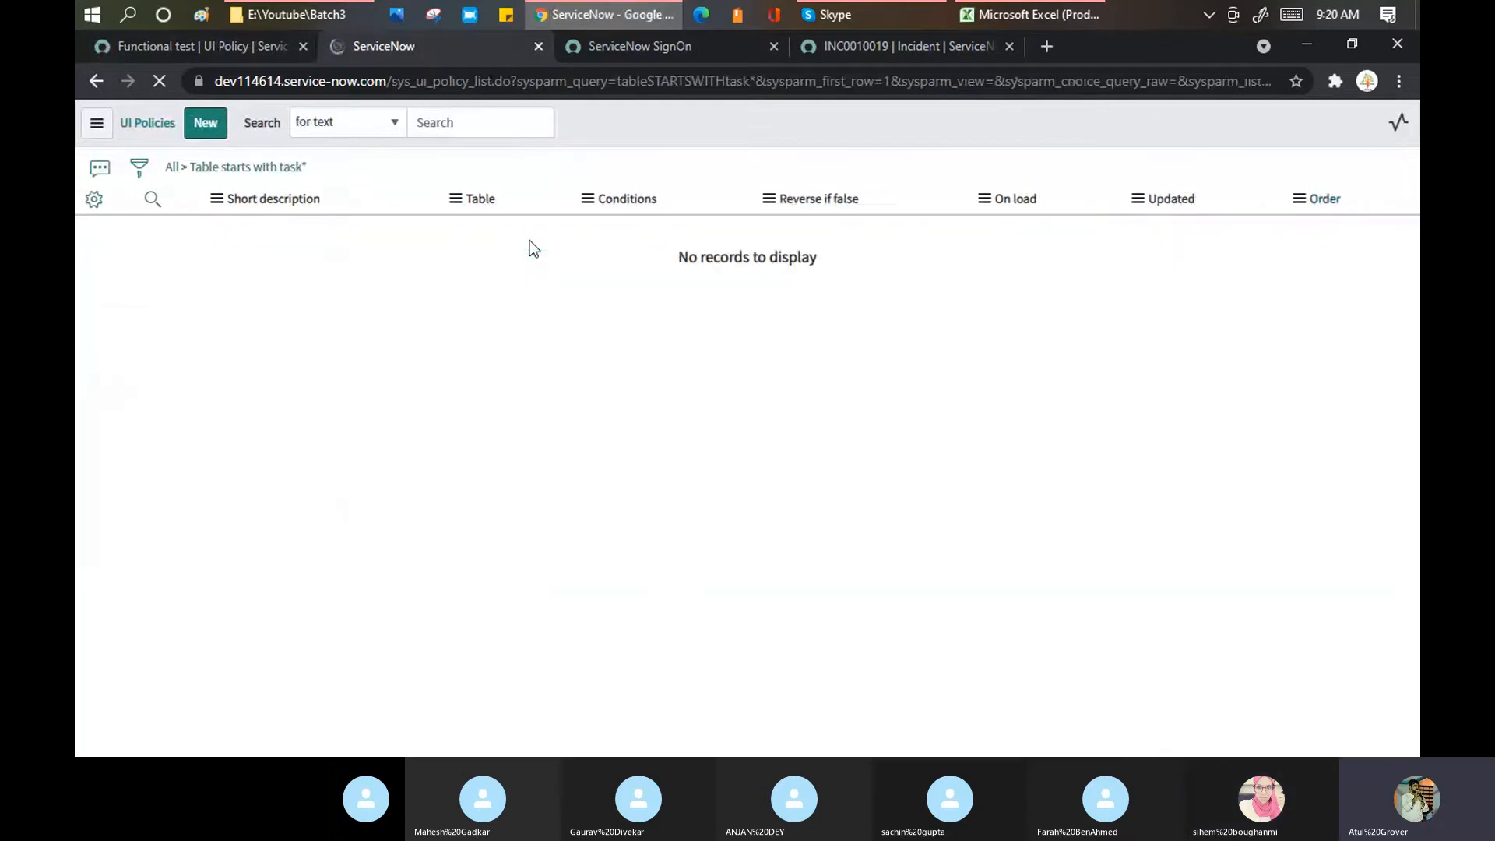
{"action": "left_click", "coordinate": [486, 238]}
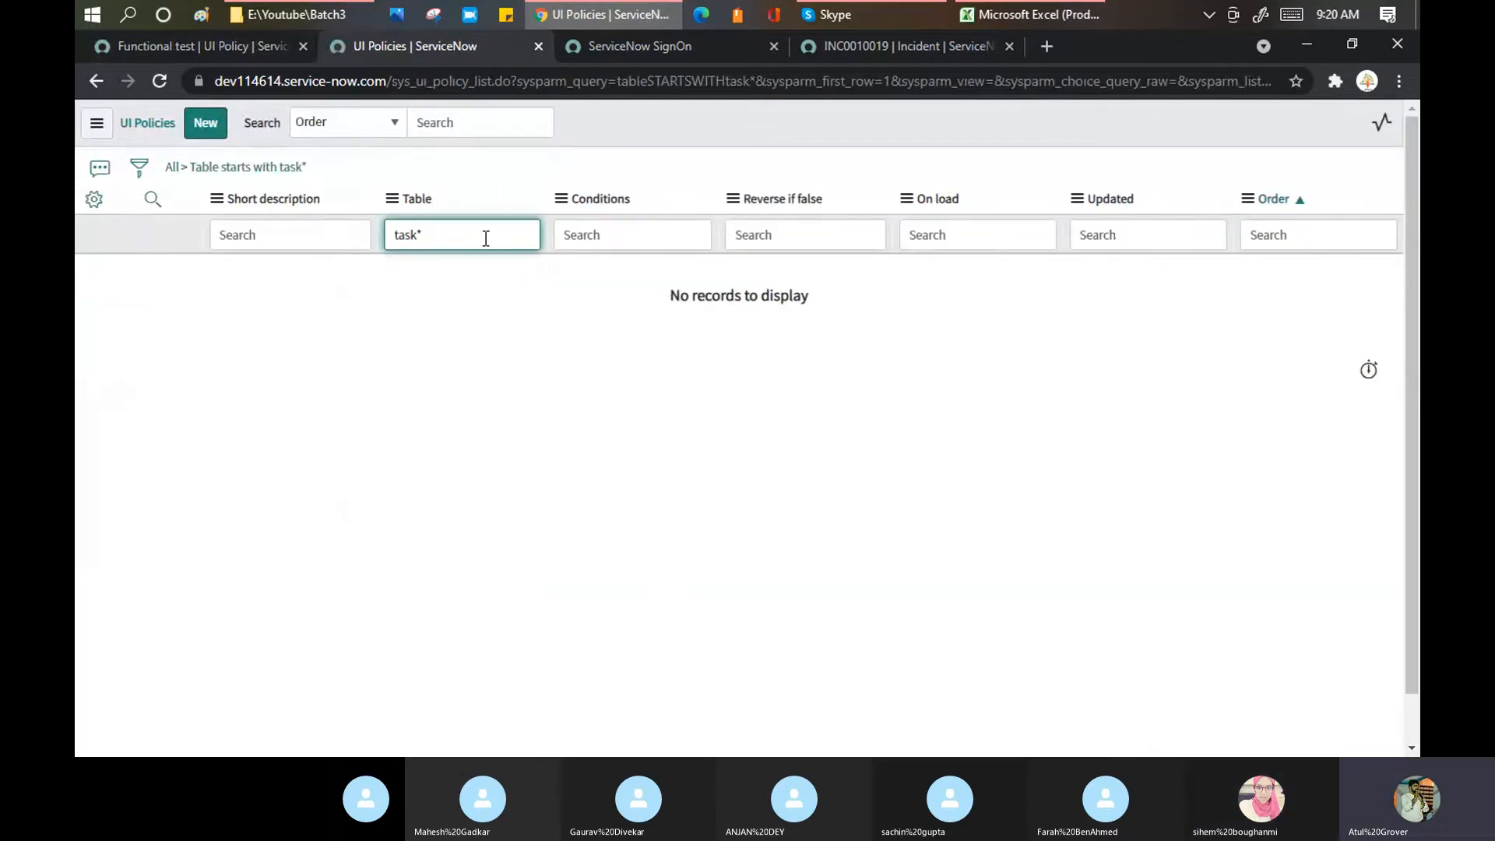
{"action": "key", "text": "BackSpace"}
{"action": "key", "text": "Return"}
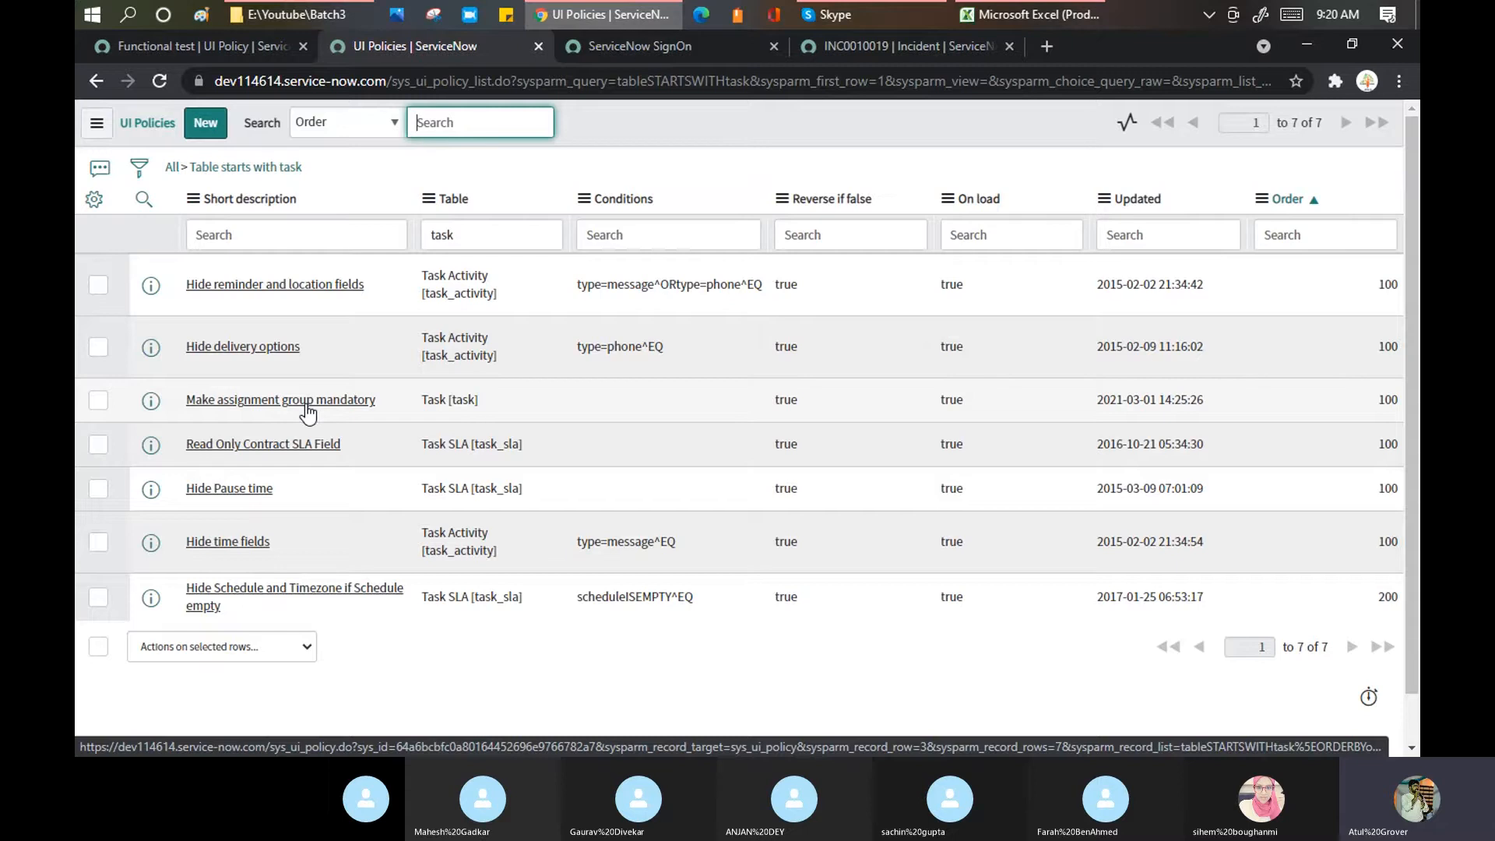
{"action": "left_click", "coordinate": [899, 43]}
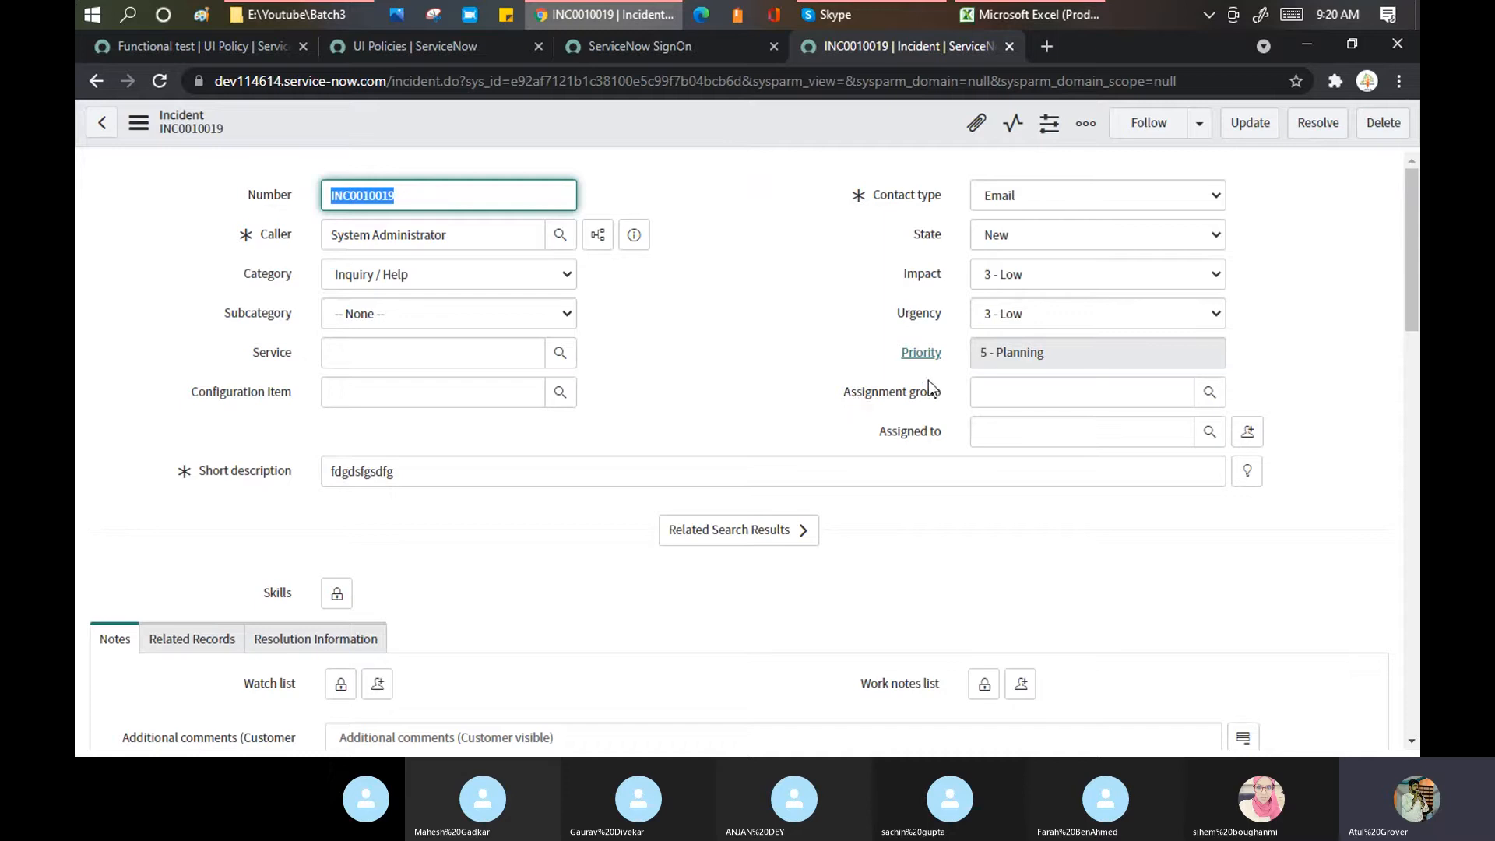
Step: Pass through the Functional test policy tab to the task-table UI Policies list, sorted by Order
{"action": "left_click", "coordinate": [232, 45]}
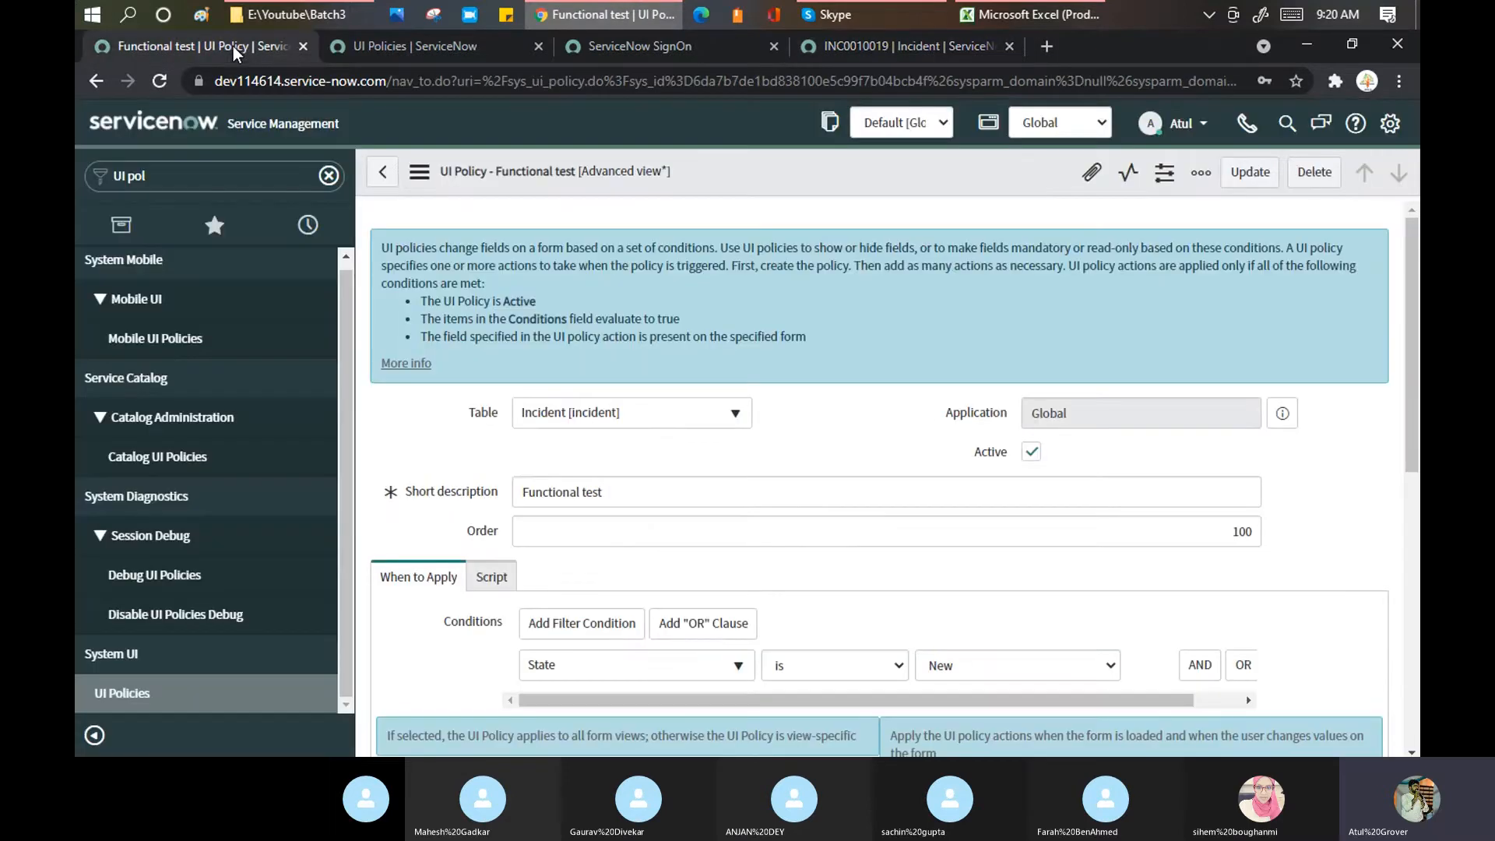
{"action": "left_click", "coordinate": [406, 47]}
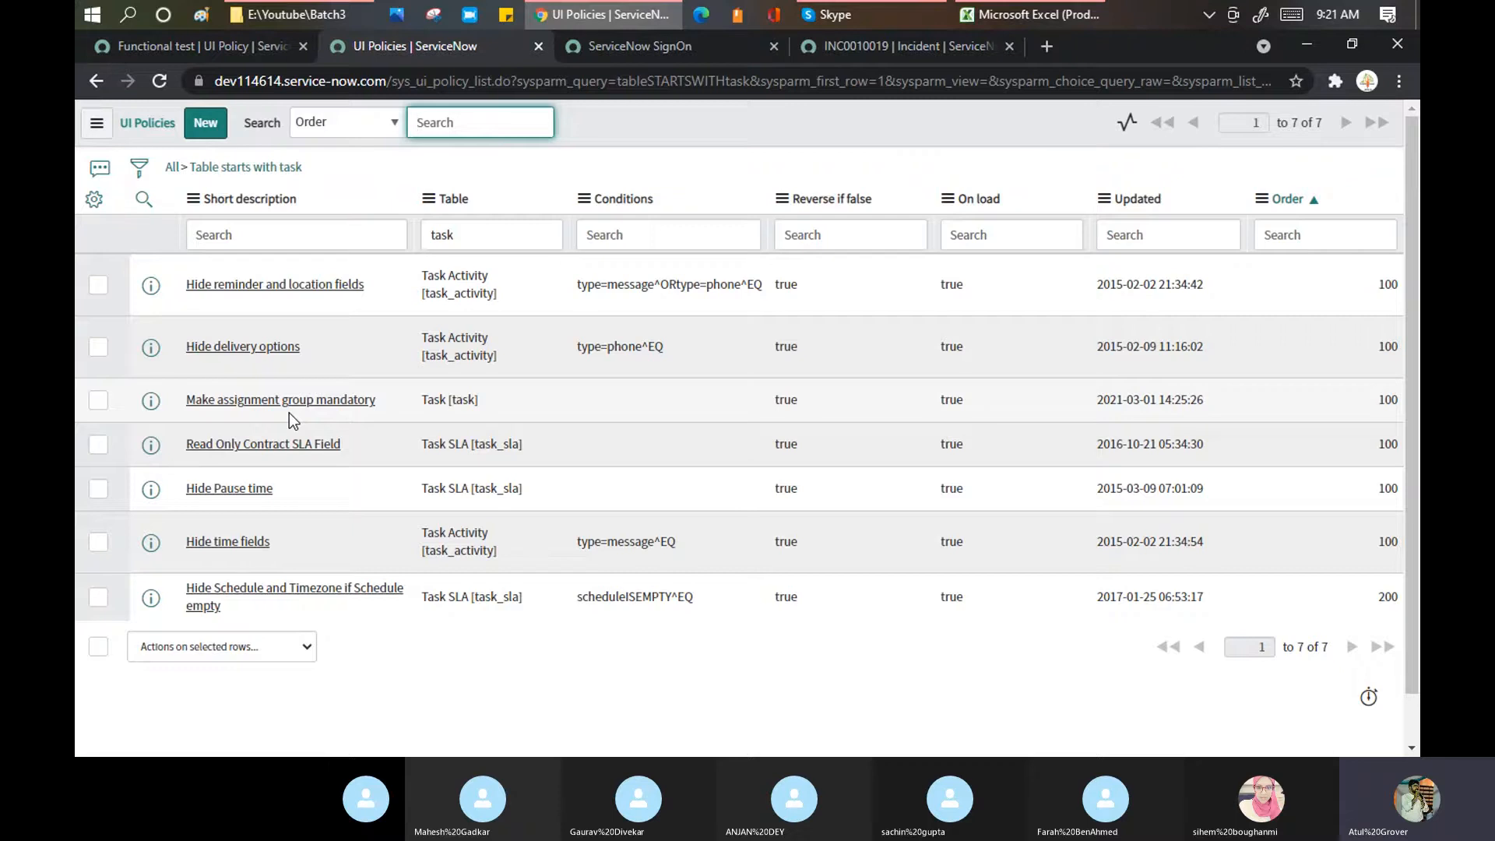
{"action": "left_click", "coordinate": [248, 49]}
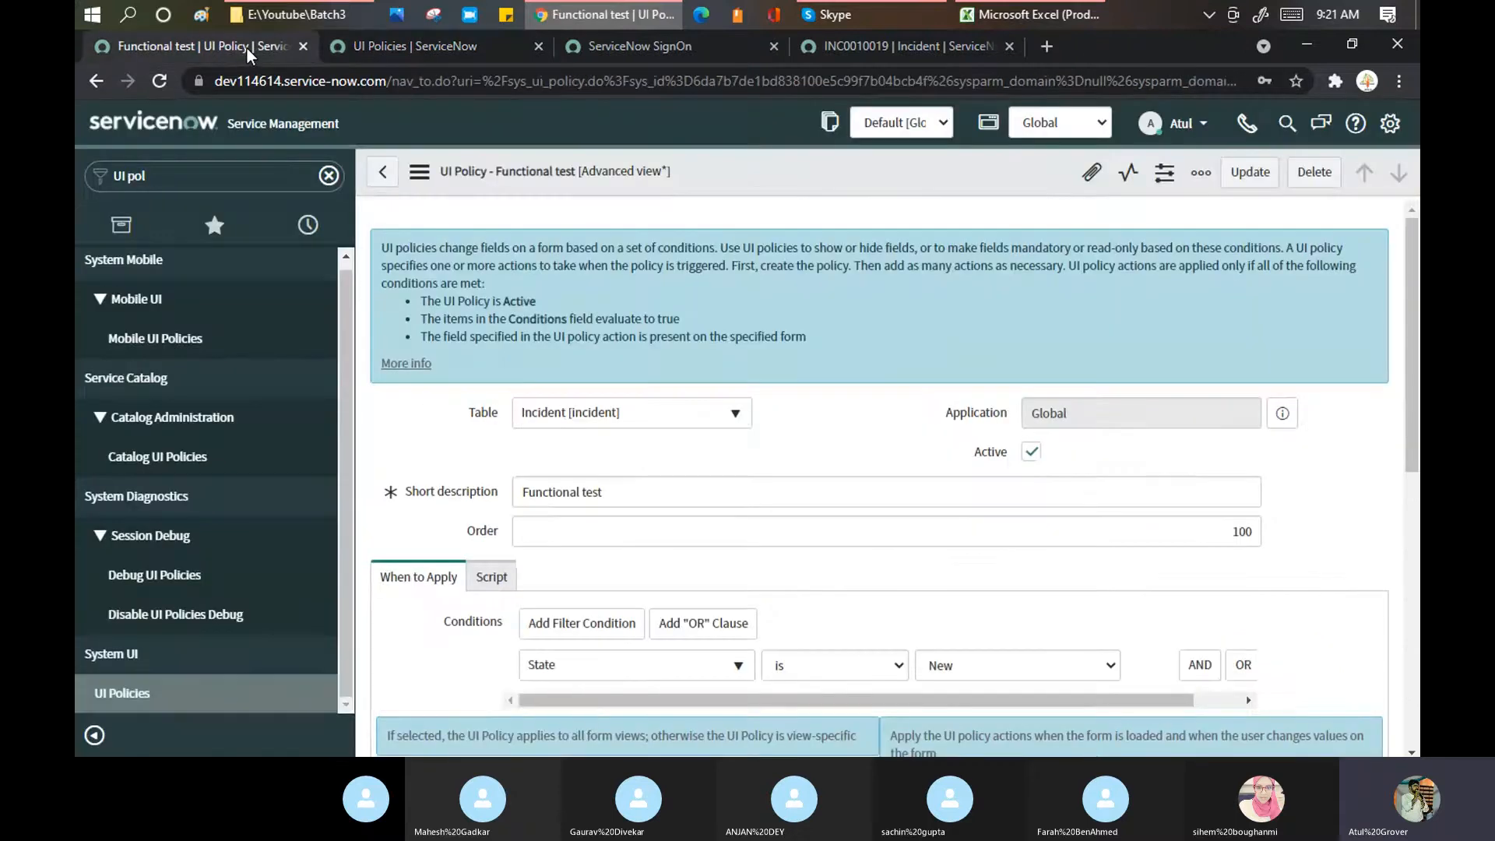
{"action": "scroll", "coordinate": [1148, 451], "scroll_direction": "down", "scroll_amount": 5}
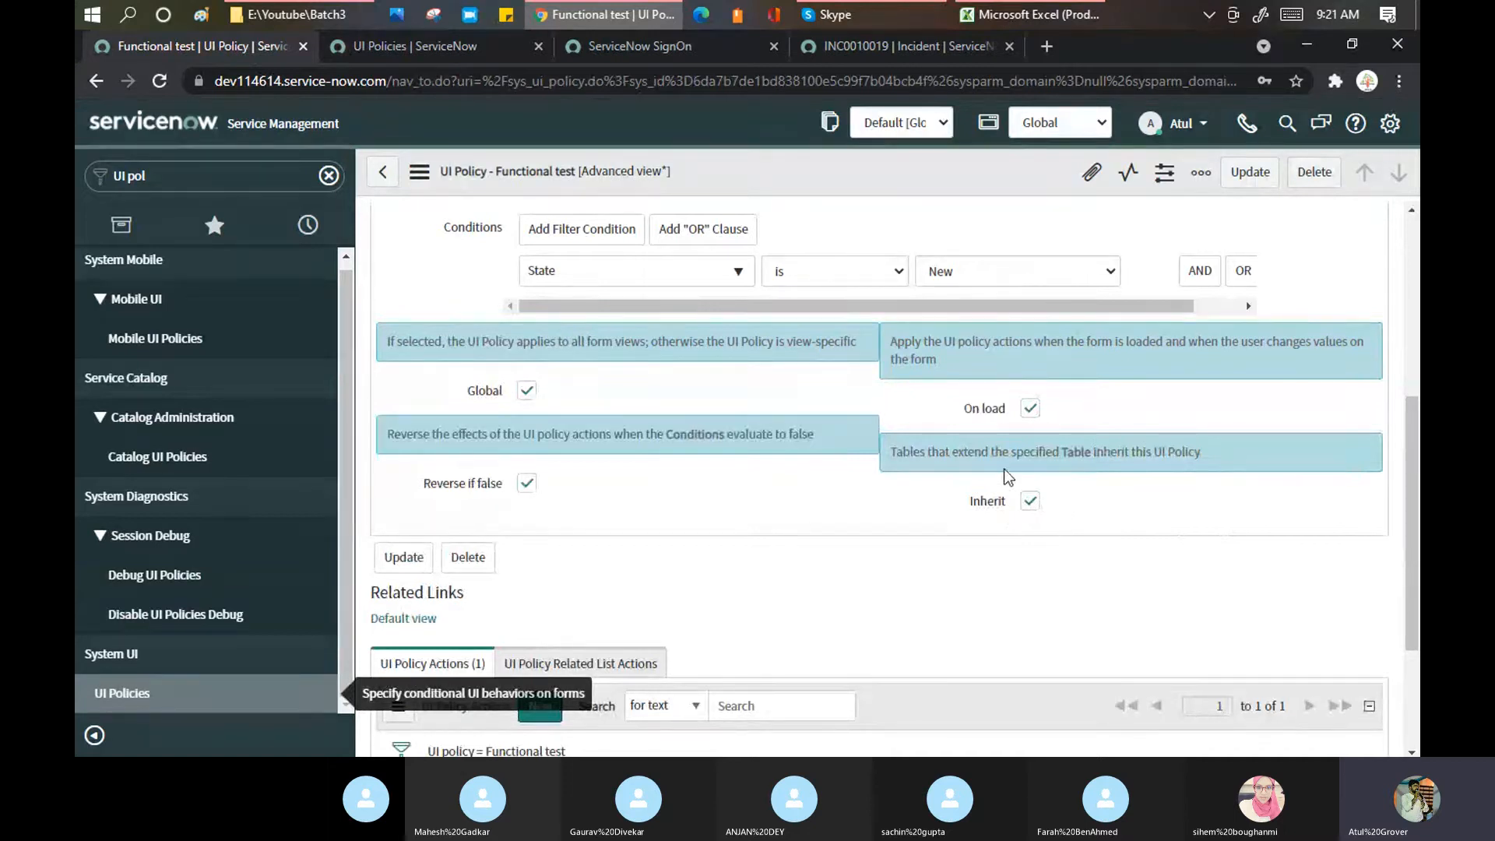
{"action": "left_click", "coordinate": [1030, 501]}
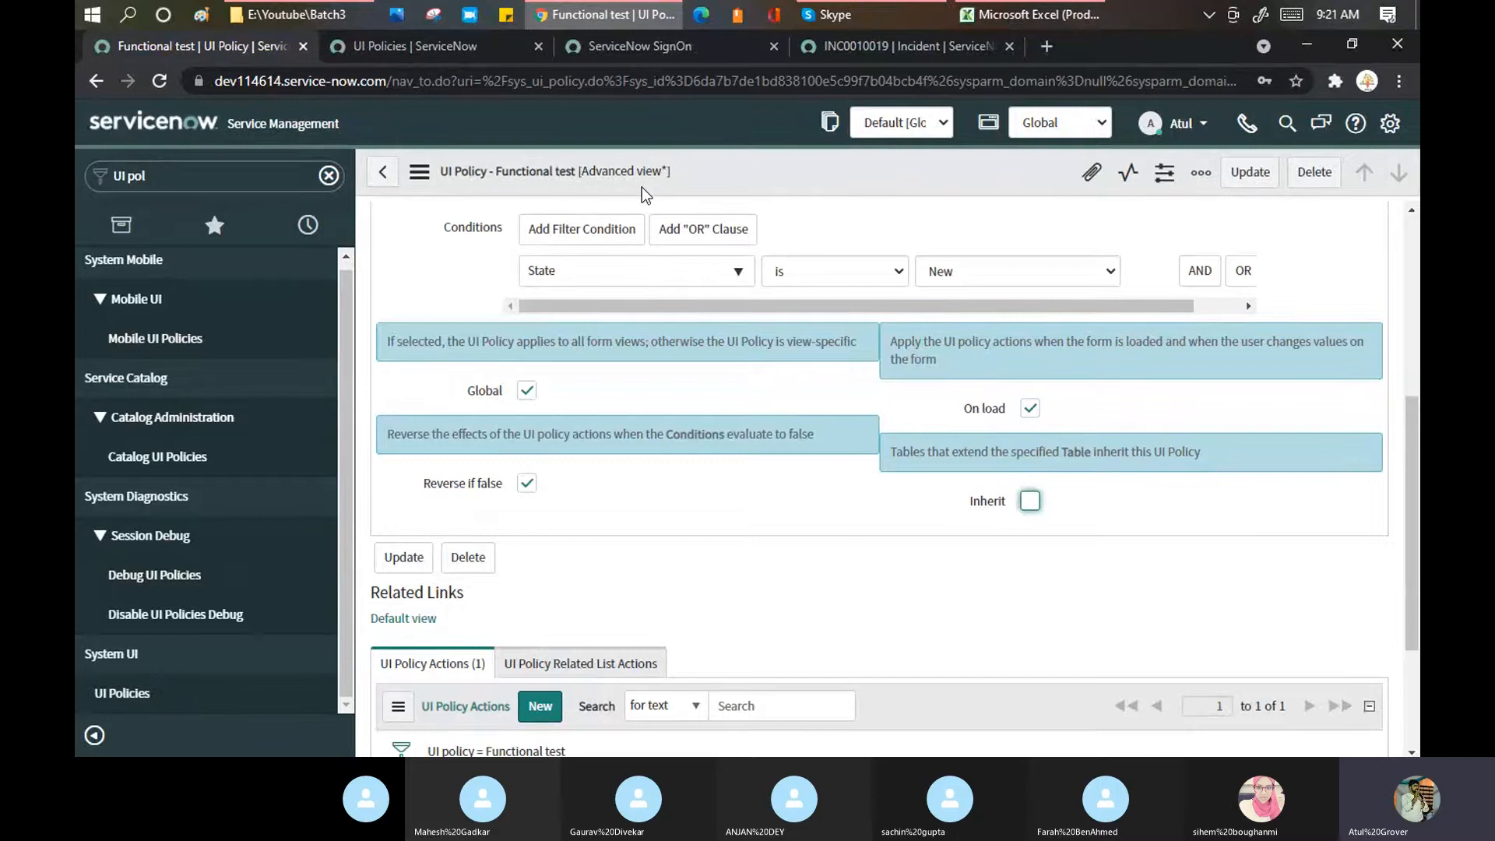
{"action": "left_click", "coordinate": [1035, 508]}
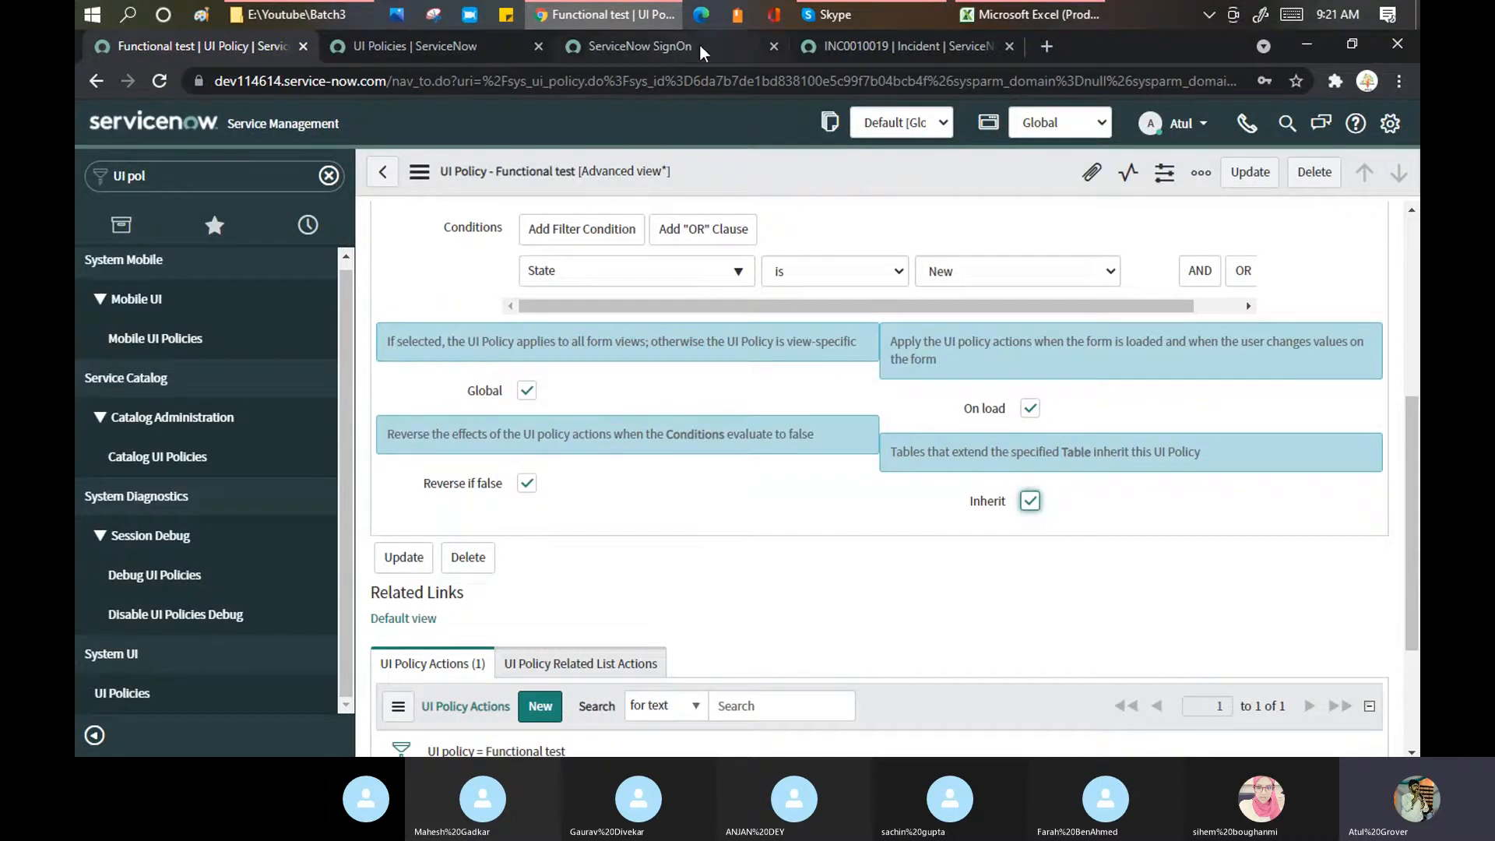
{"action": "left_click", "coordinate": [864, 44]}
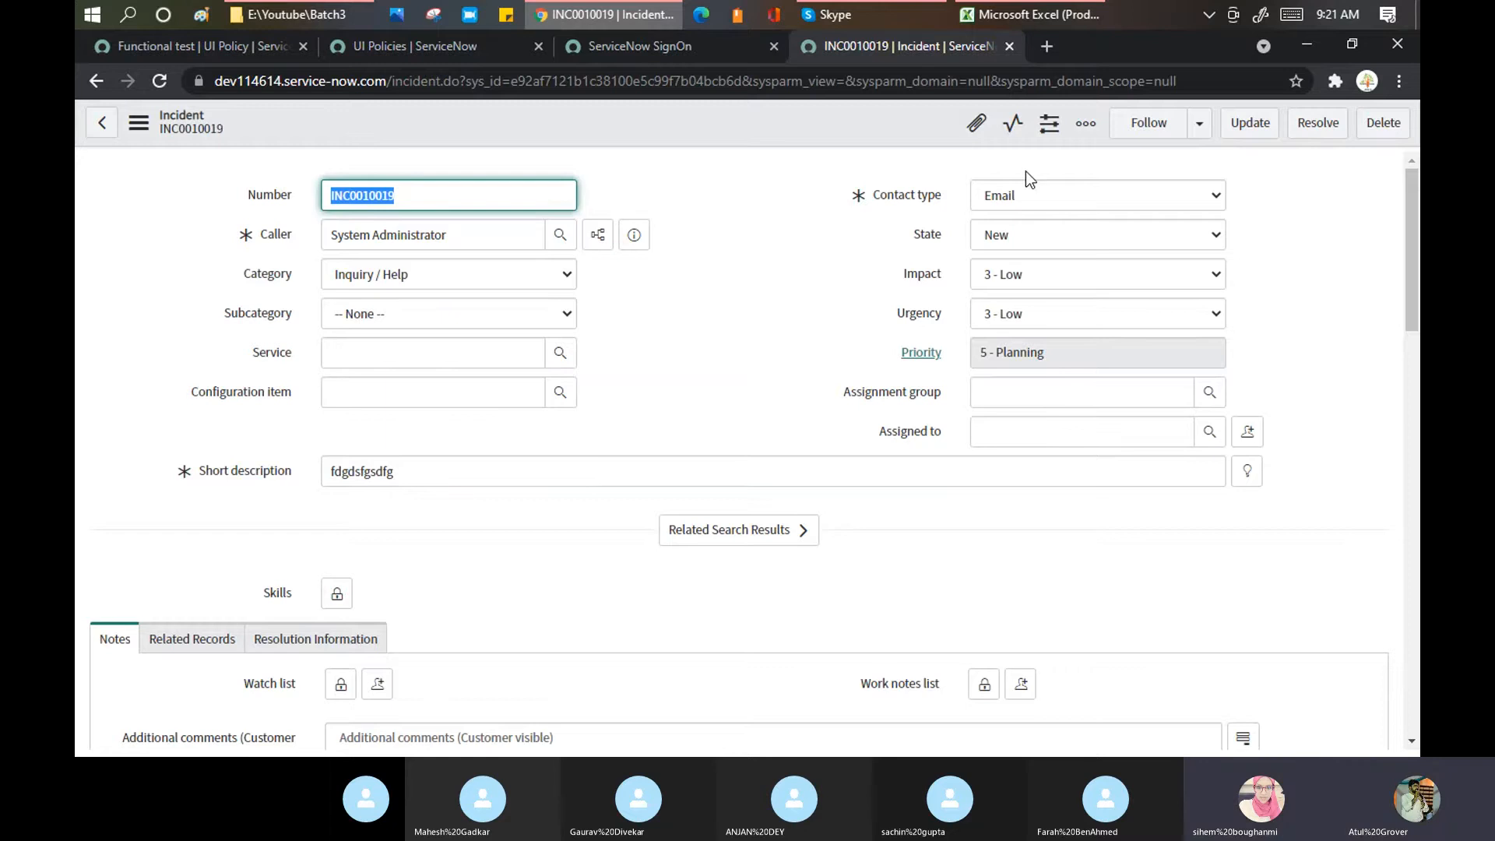
{"action": "left_click", "coordinate": [201, 48]}
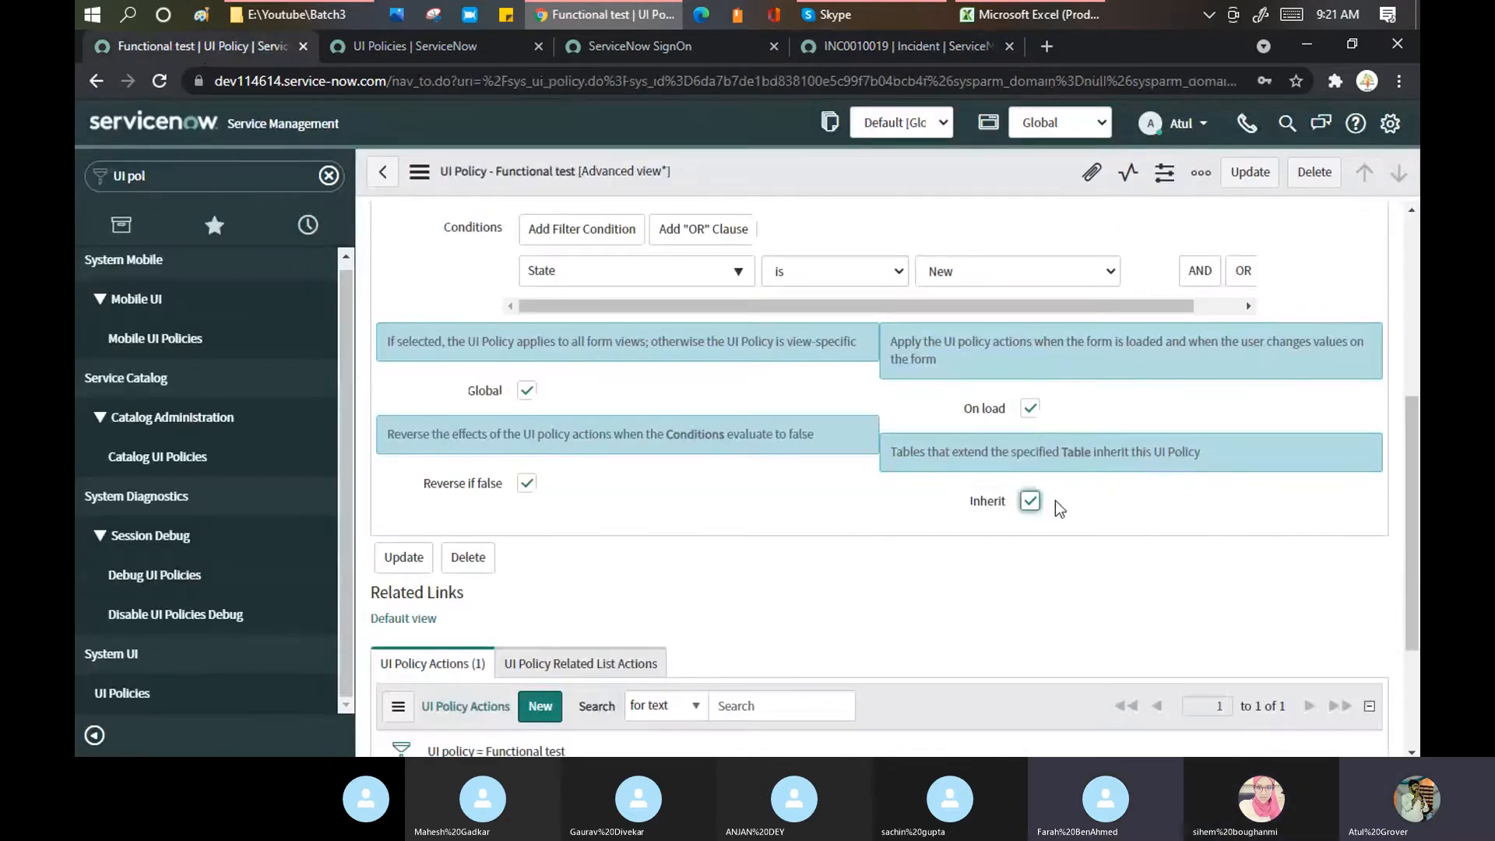
{"action": "scroll", "coordinate": [690, 376], "scroll_direction": "down", "scroll_amount": 3}
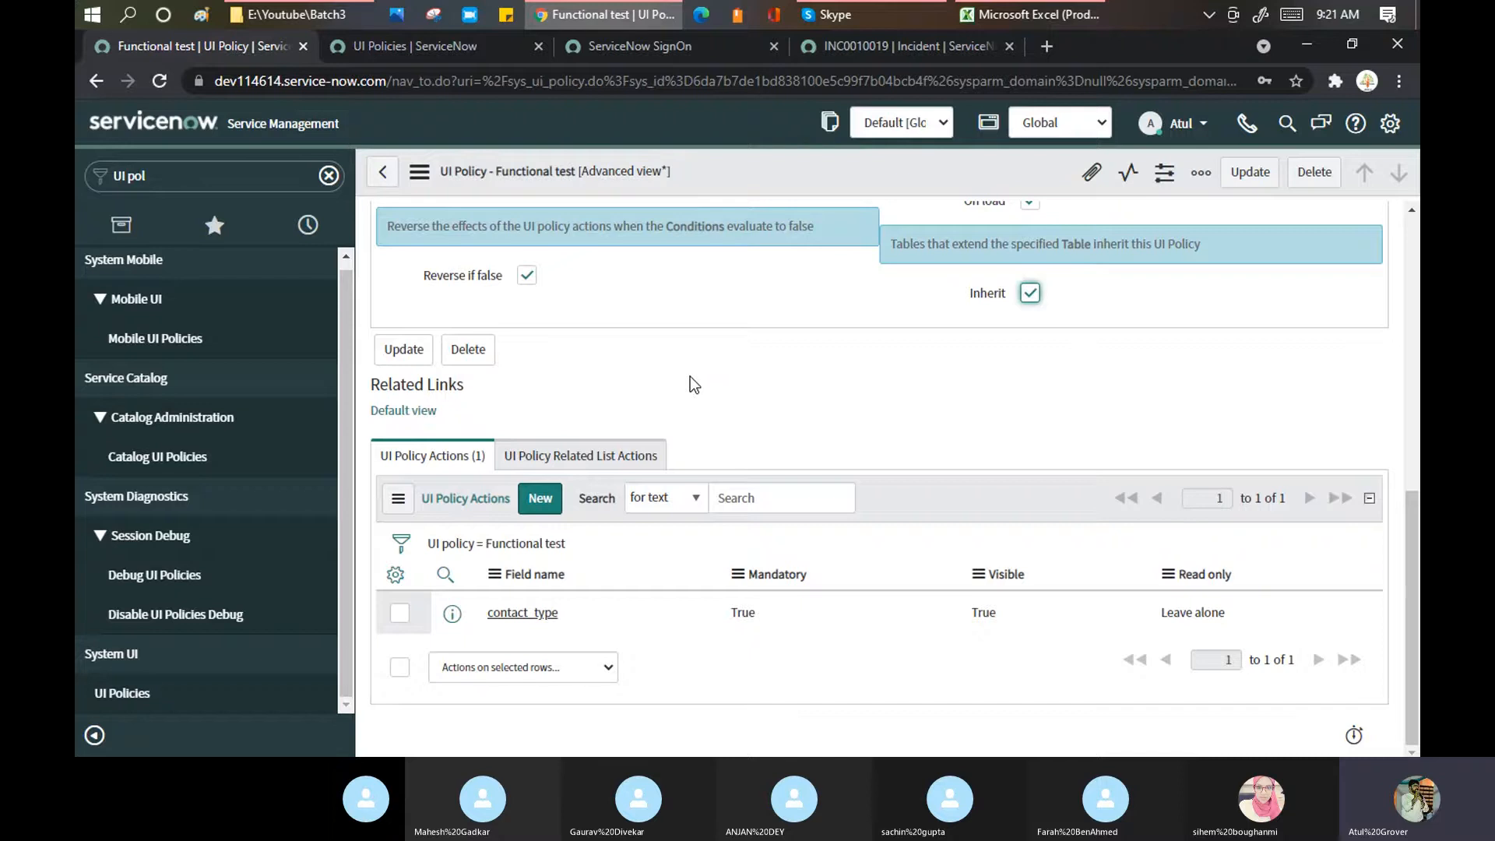
{"action": "left_click", "coordinate": [432, 44]}
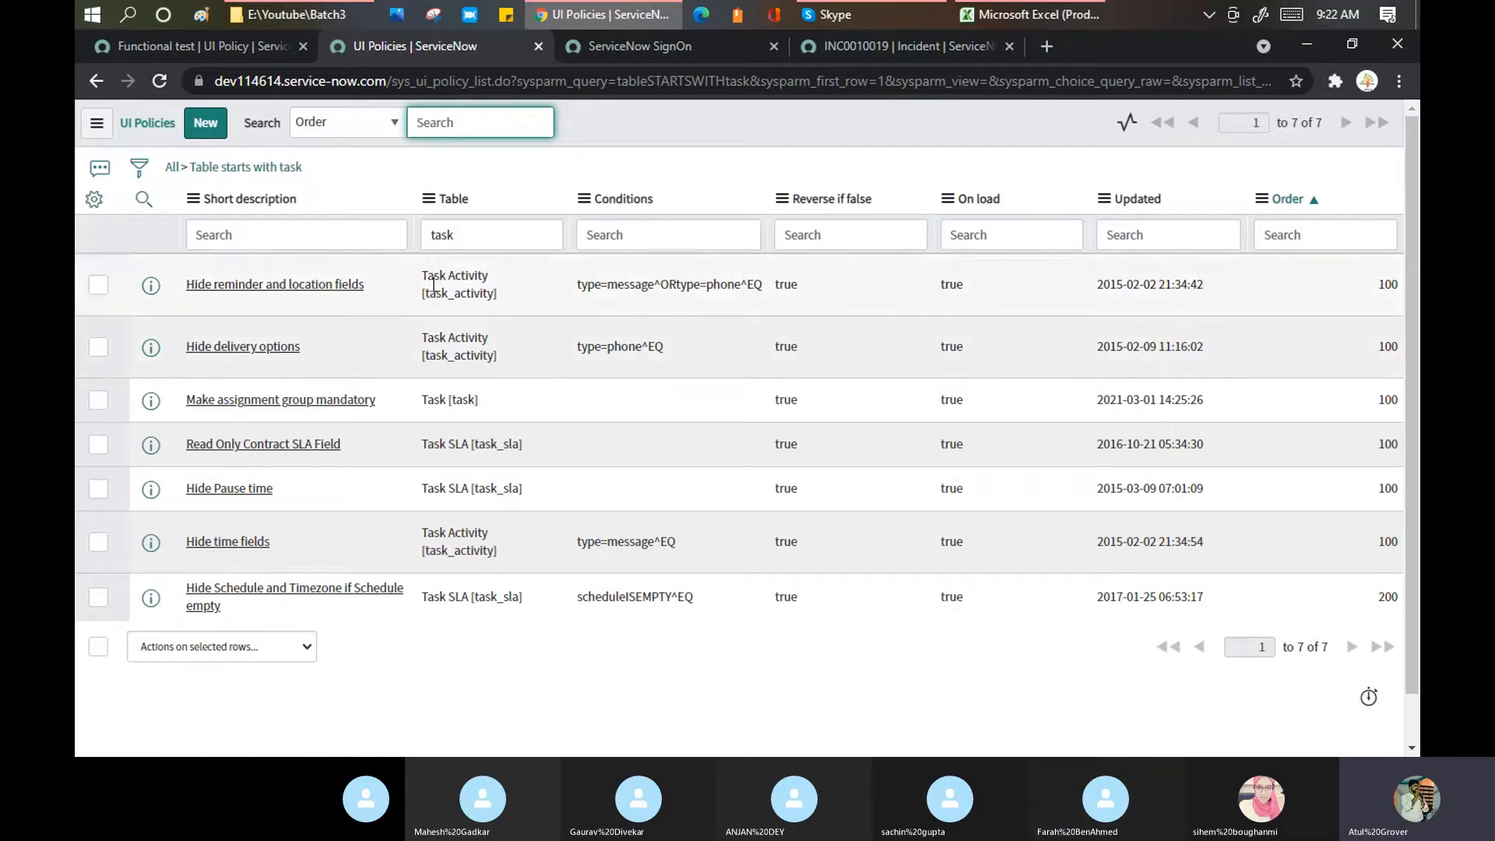
Step: Change the Table column filter from task to incident, listing 9 policies
{"action": "double_click", "coordinate": [481, 237]}
{"action": "type", "text": "inci"}
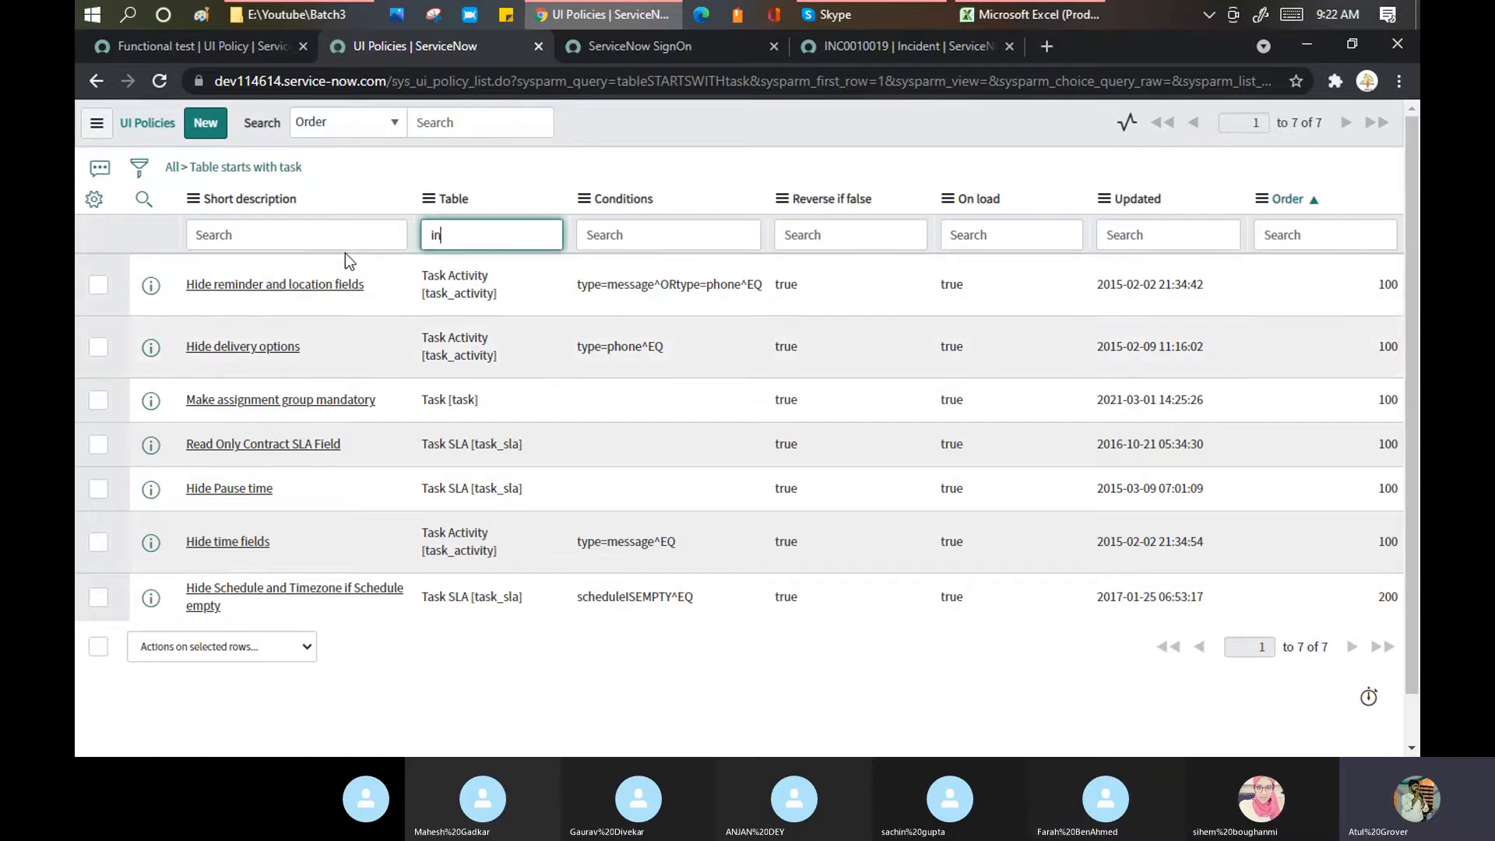
{"action": "type", "text": "dent"}
{"action": "key", "text": "Return"}
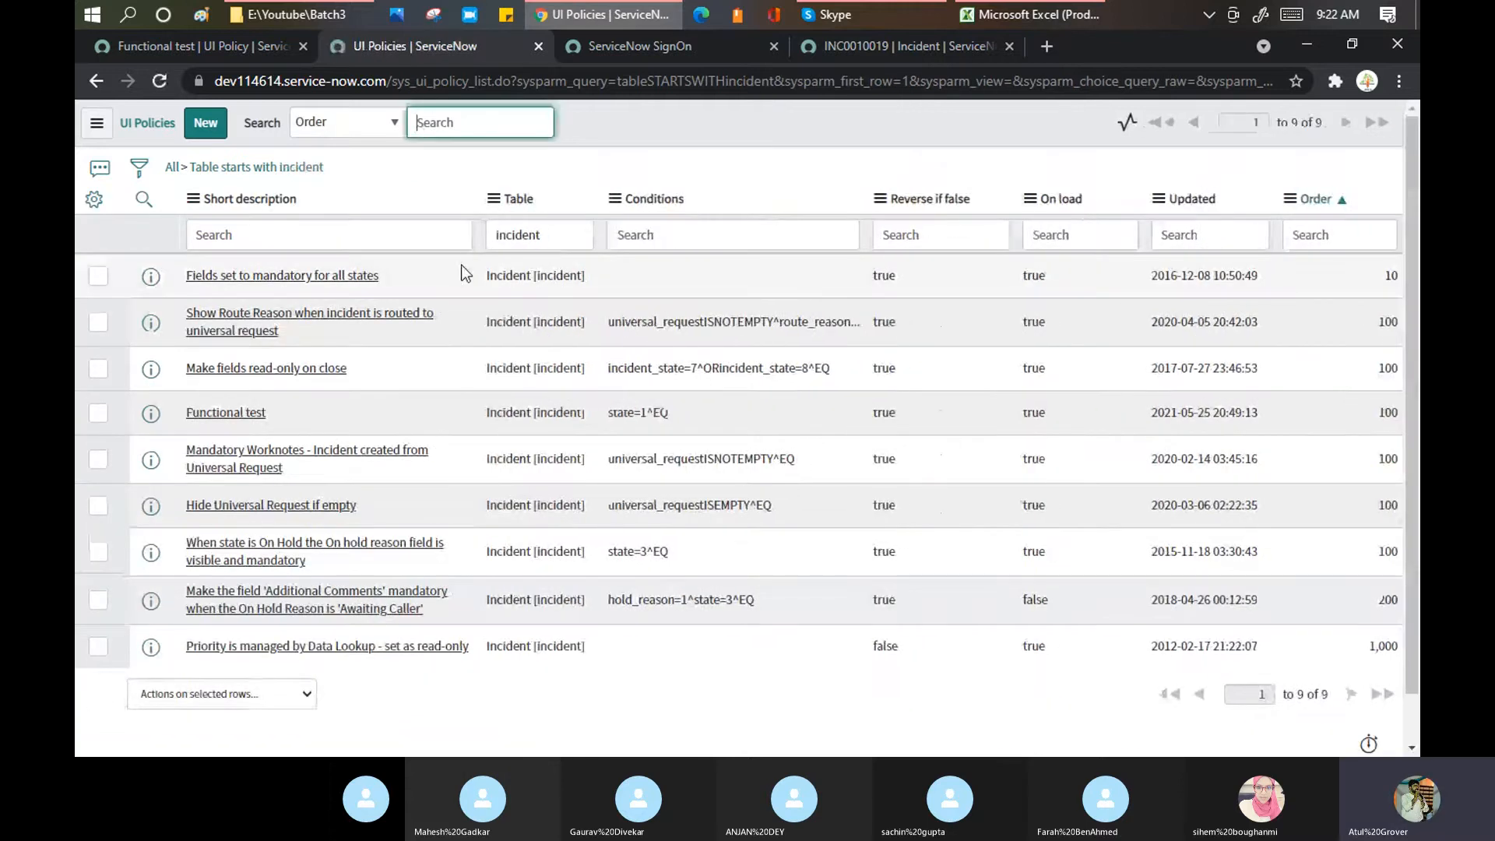
Step: Search Short description for *contact and then *type, and finally clear that filter
{"action": "left_click", "coordinate": [338, 229]}
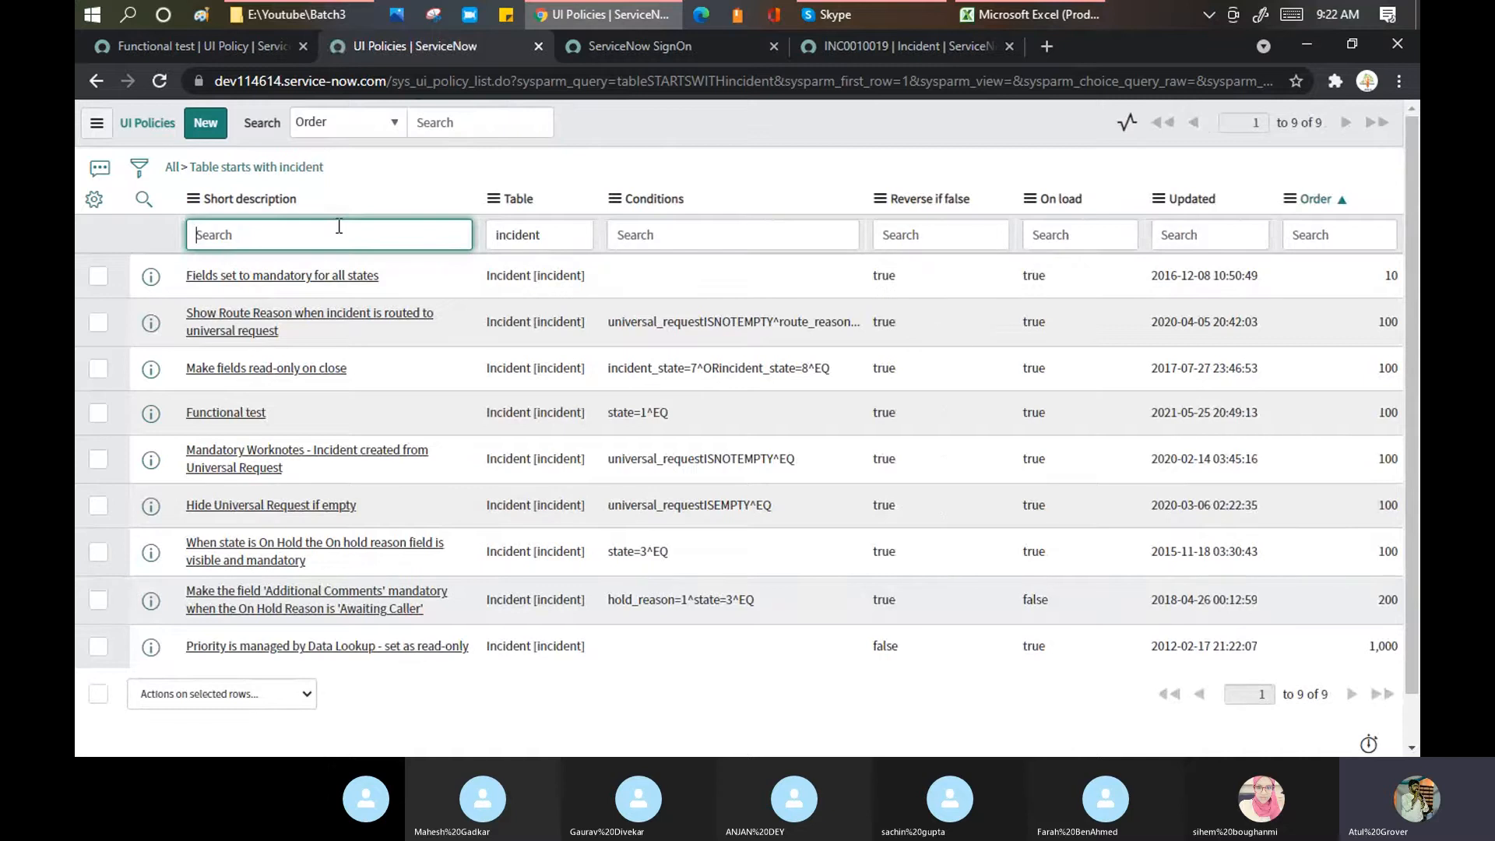
{"action": "type", "text": "*contact"}
{"action": "key", "text": "Return"}
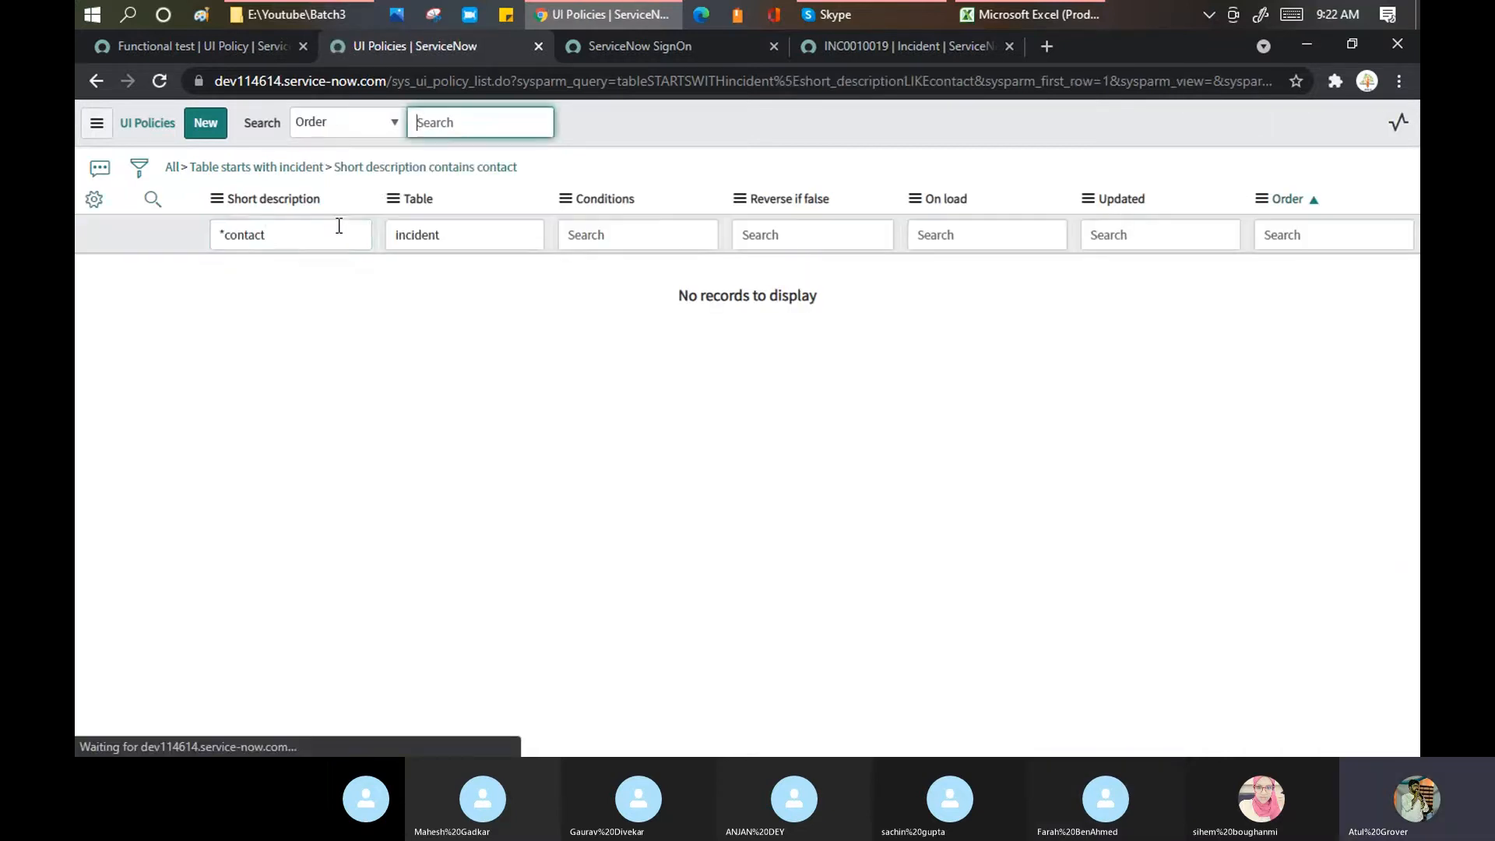
{"action": "key", "text": "BackSpace"}
{"action": "key", "text": "BackSpace"}
{"action": "key", "text": "BackSpace"}
{"action": "key", "text": "BackSpace"}
{"action": "key", "text": "BackSpace"}
{"action": "key", "text": "BackSpace"}
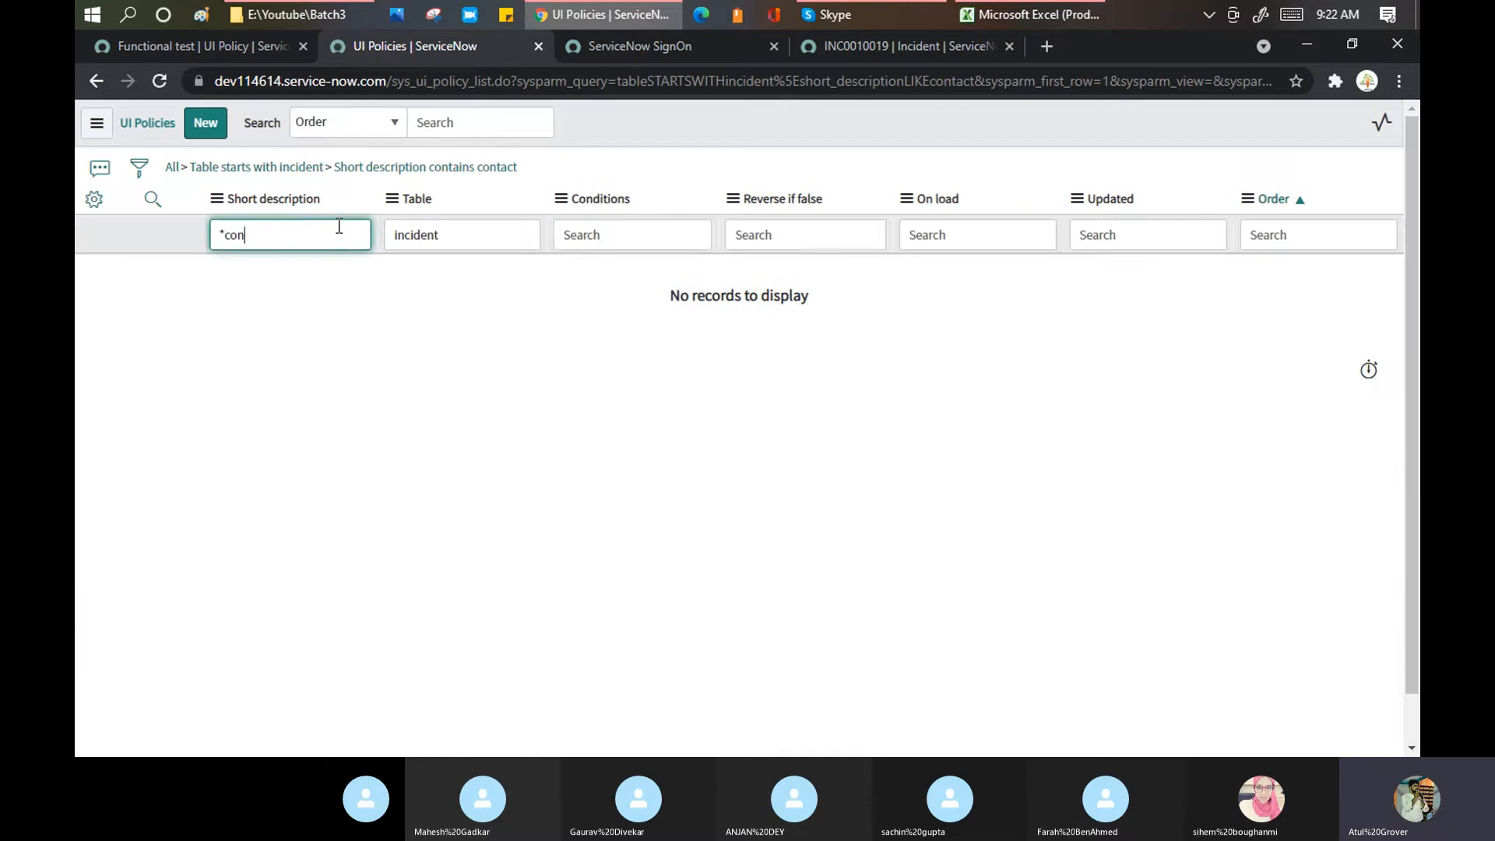
{"action": "key", "text": "BackSpace"}
{"action": "type", "text": "type"}
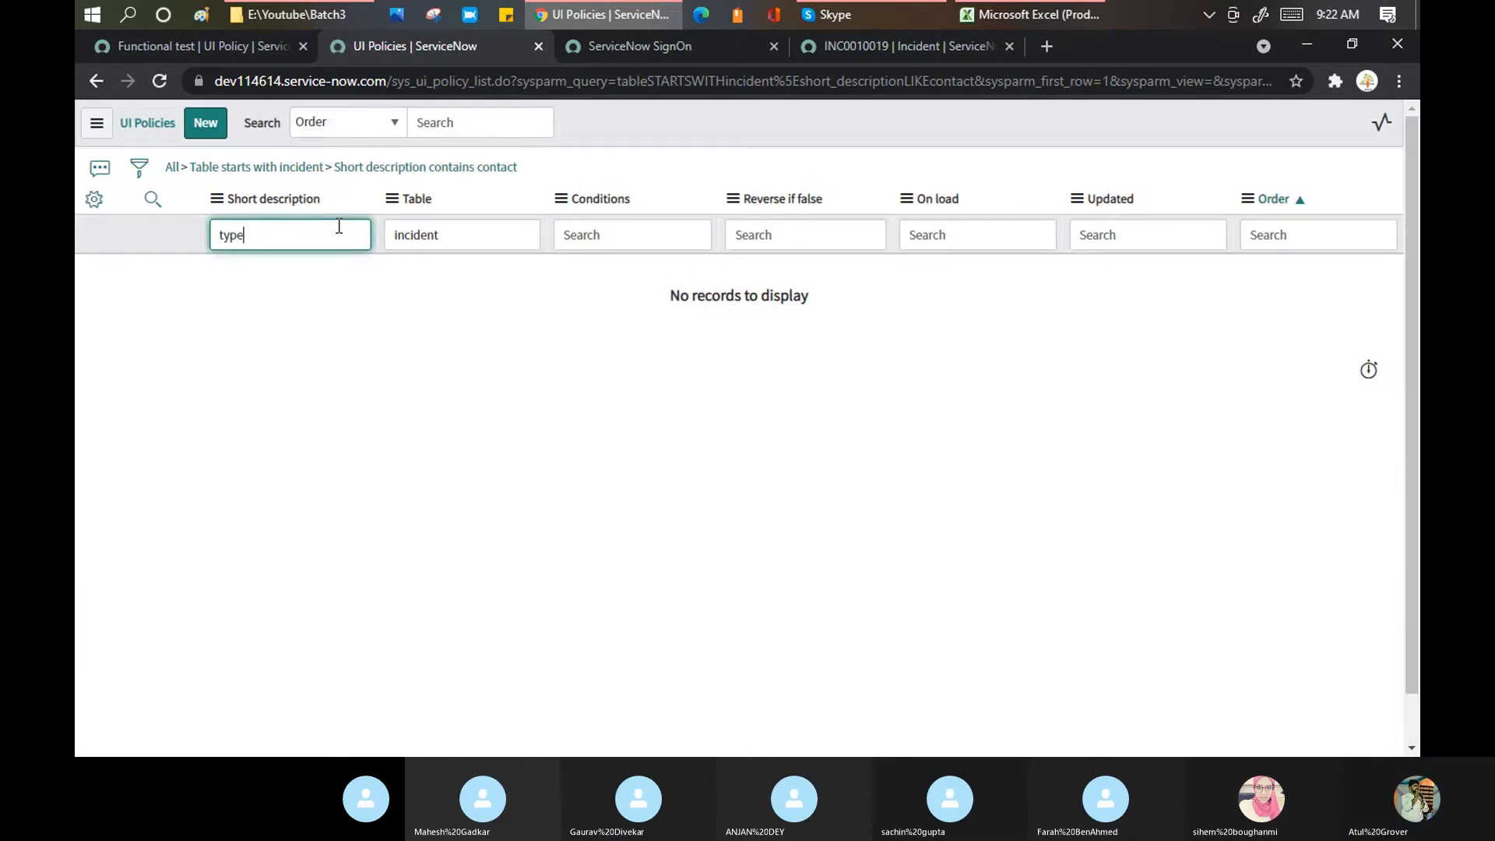
{"action": "key", "text": "Return"}
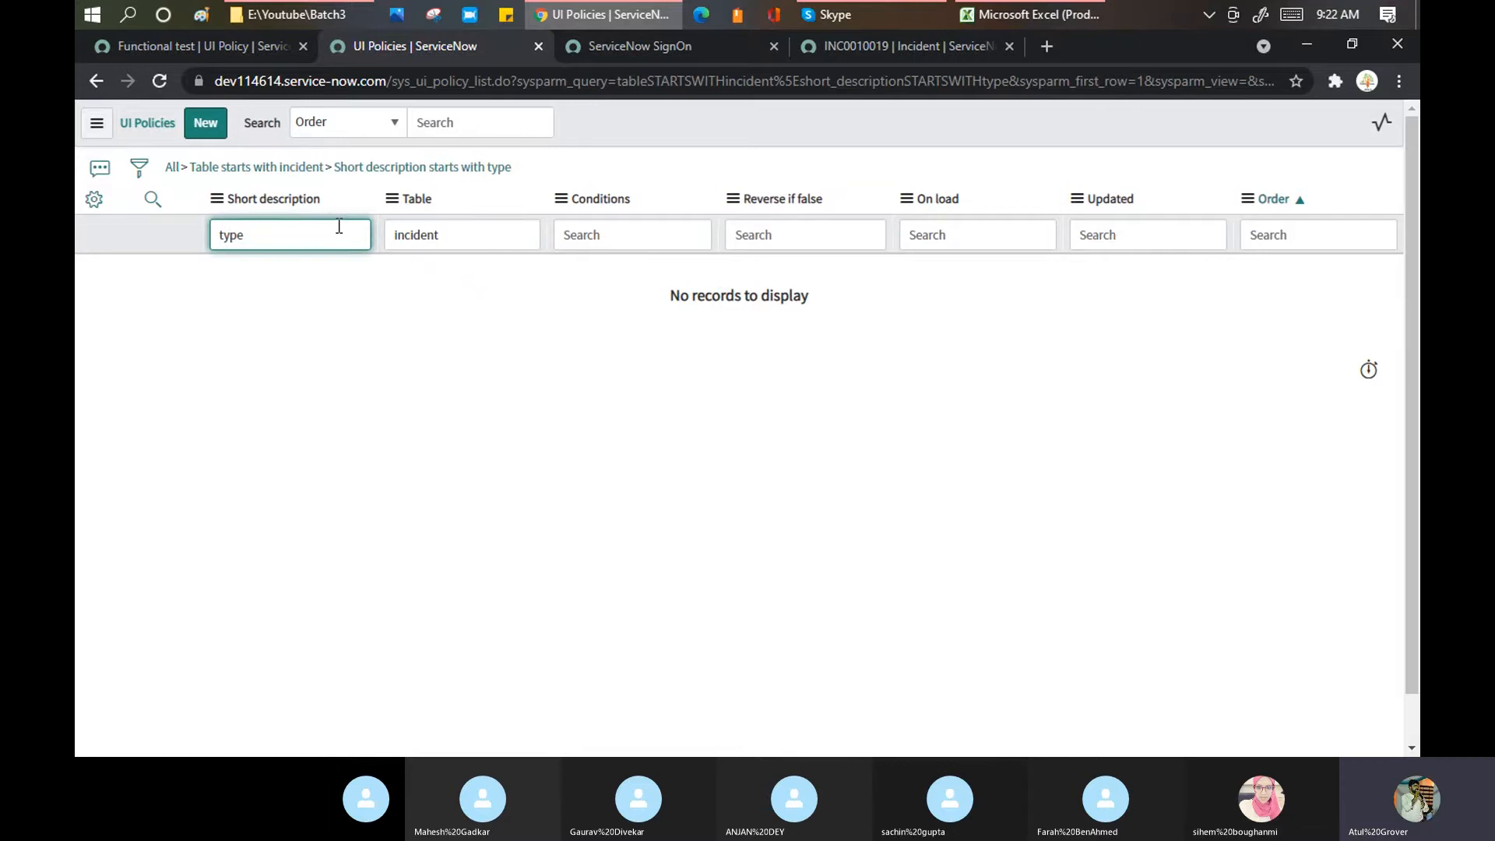
{"action": "type", "text": "8"}
{"action": "key", "text": "BackSpace"}
{"action": "type", "text": "*"}
{"action": "key", "text": "Return"}
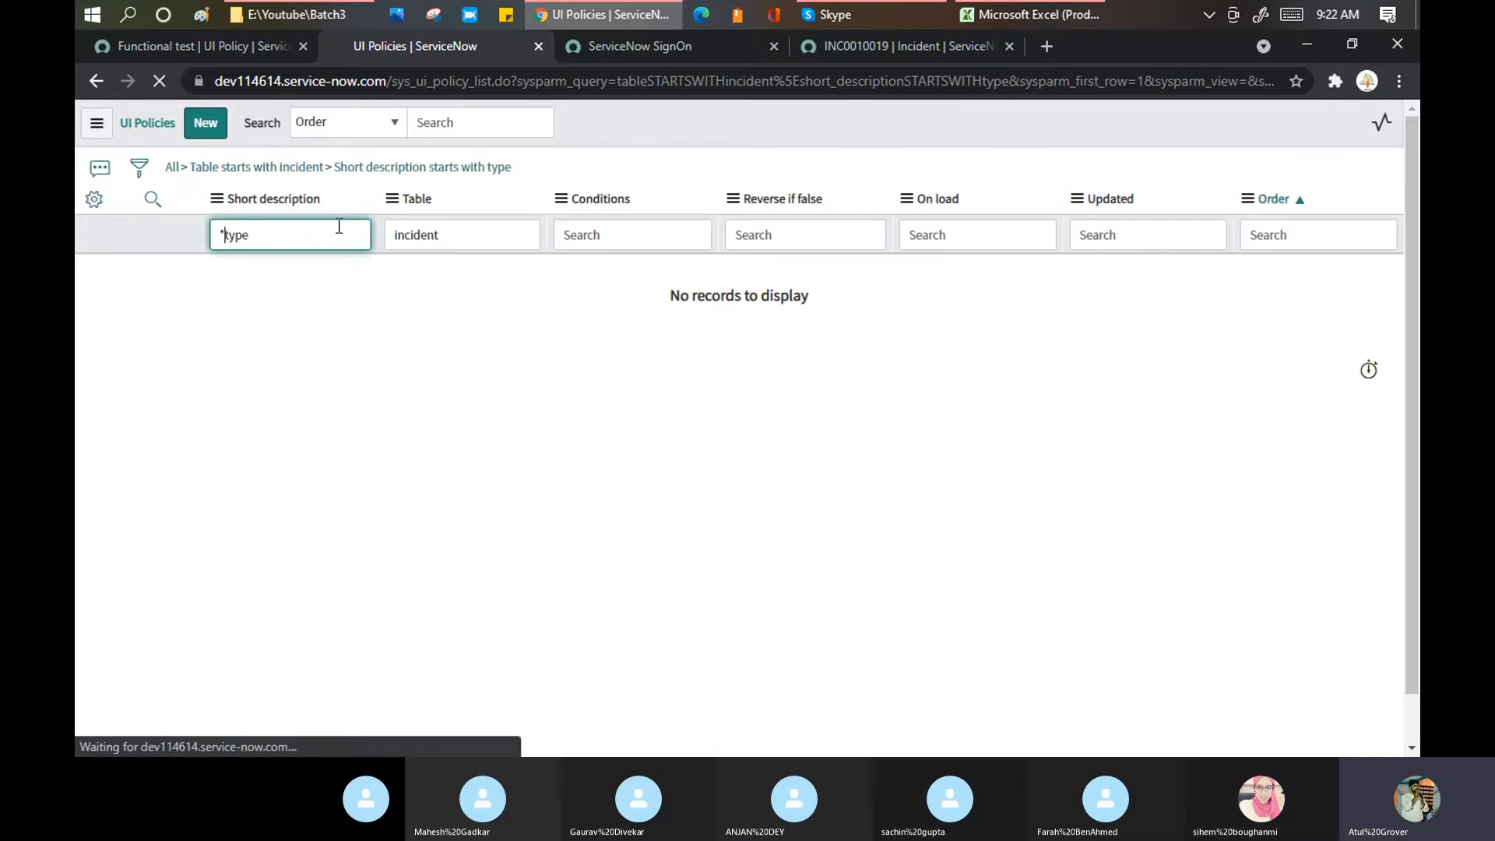
{"action": "left_click_drag", "start_coordinate": [337, 227], "coordinate": [77, 239]}
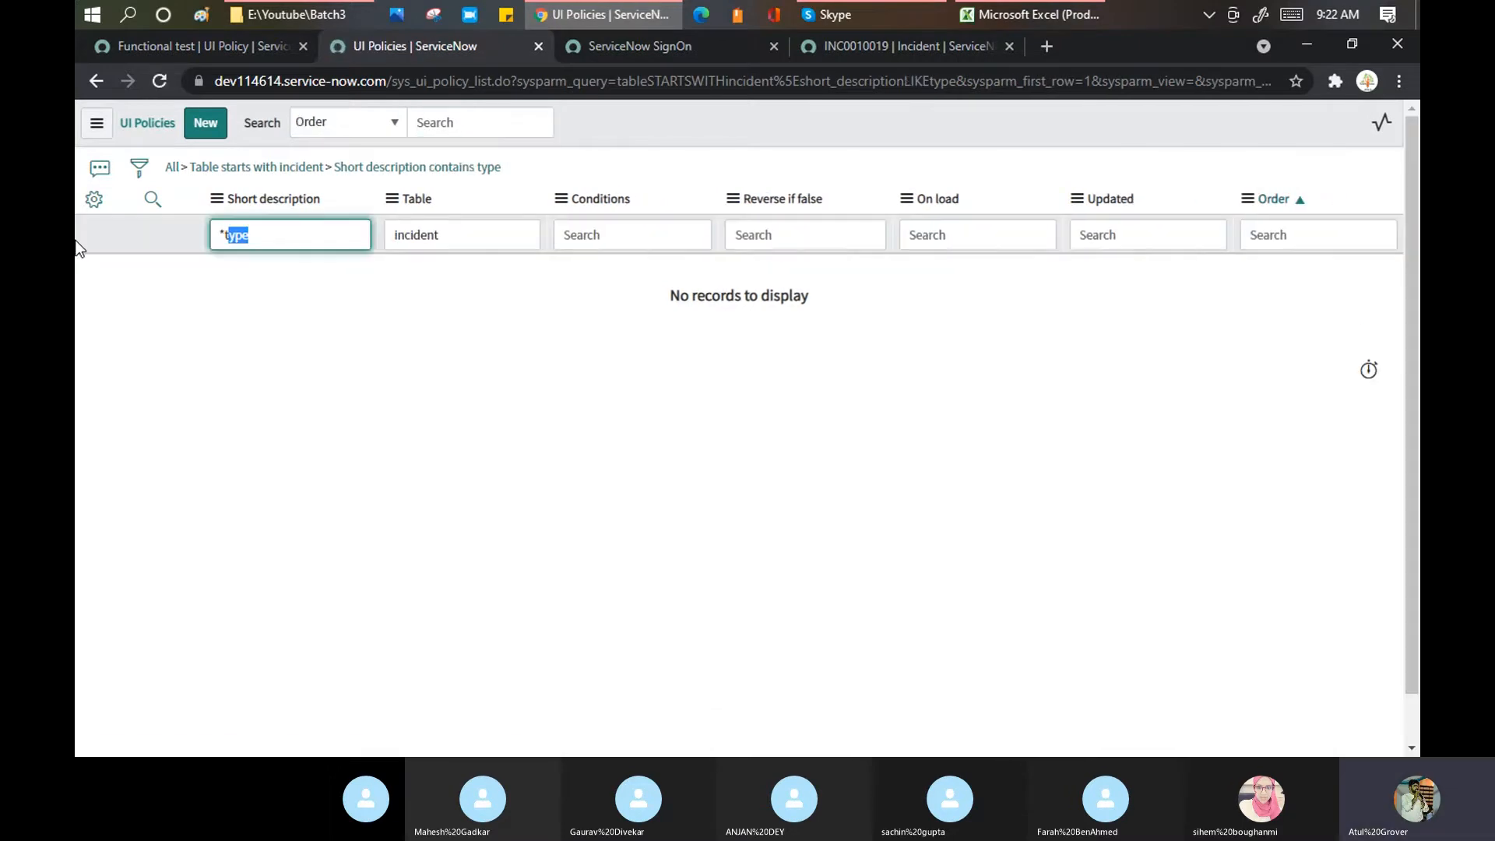
{"action": "key", "text": "BackSpace"}
{"action": "key", "text": "Return"}
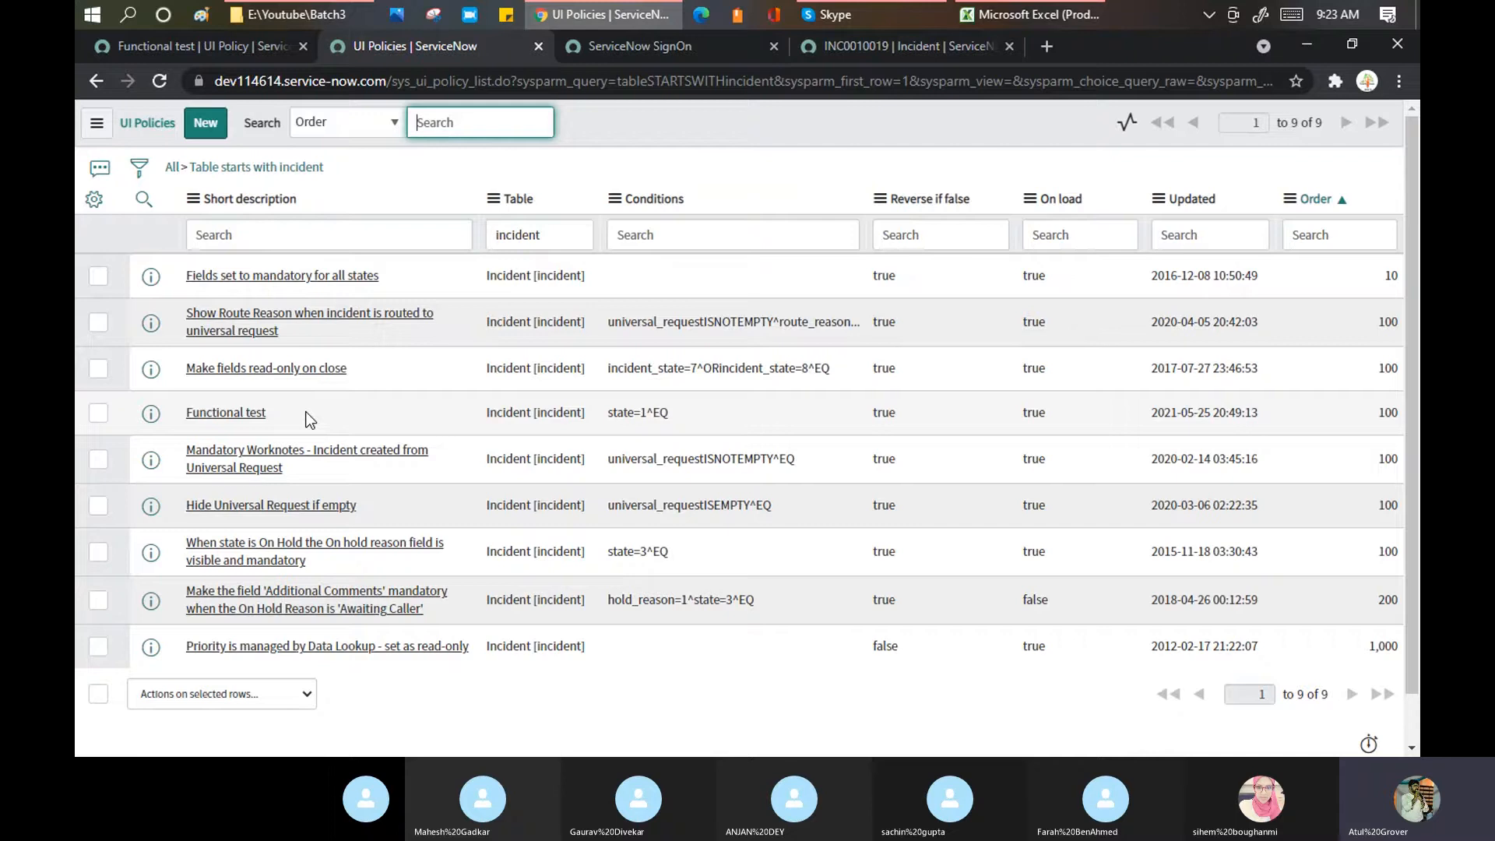
Step: Tick Clear the field value on Functional test's contact_type action, then return to INC0010019
{"action": "left_click", "coordinate": [860, 50]}
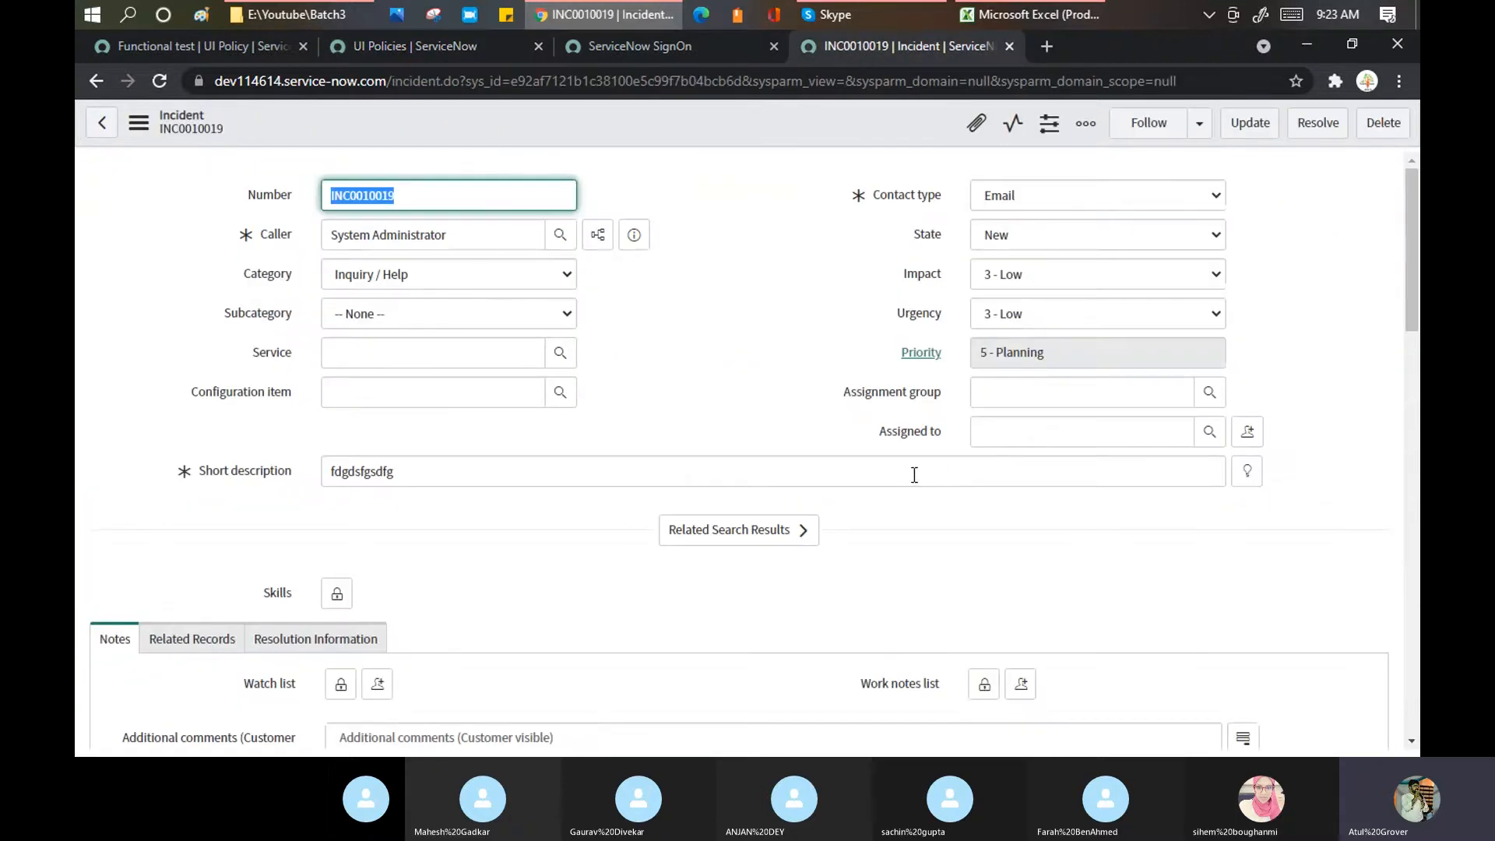
{"action": "left_click", "coordinate": [230, 45]}
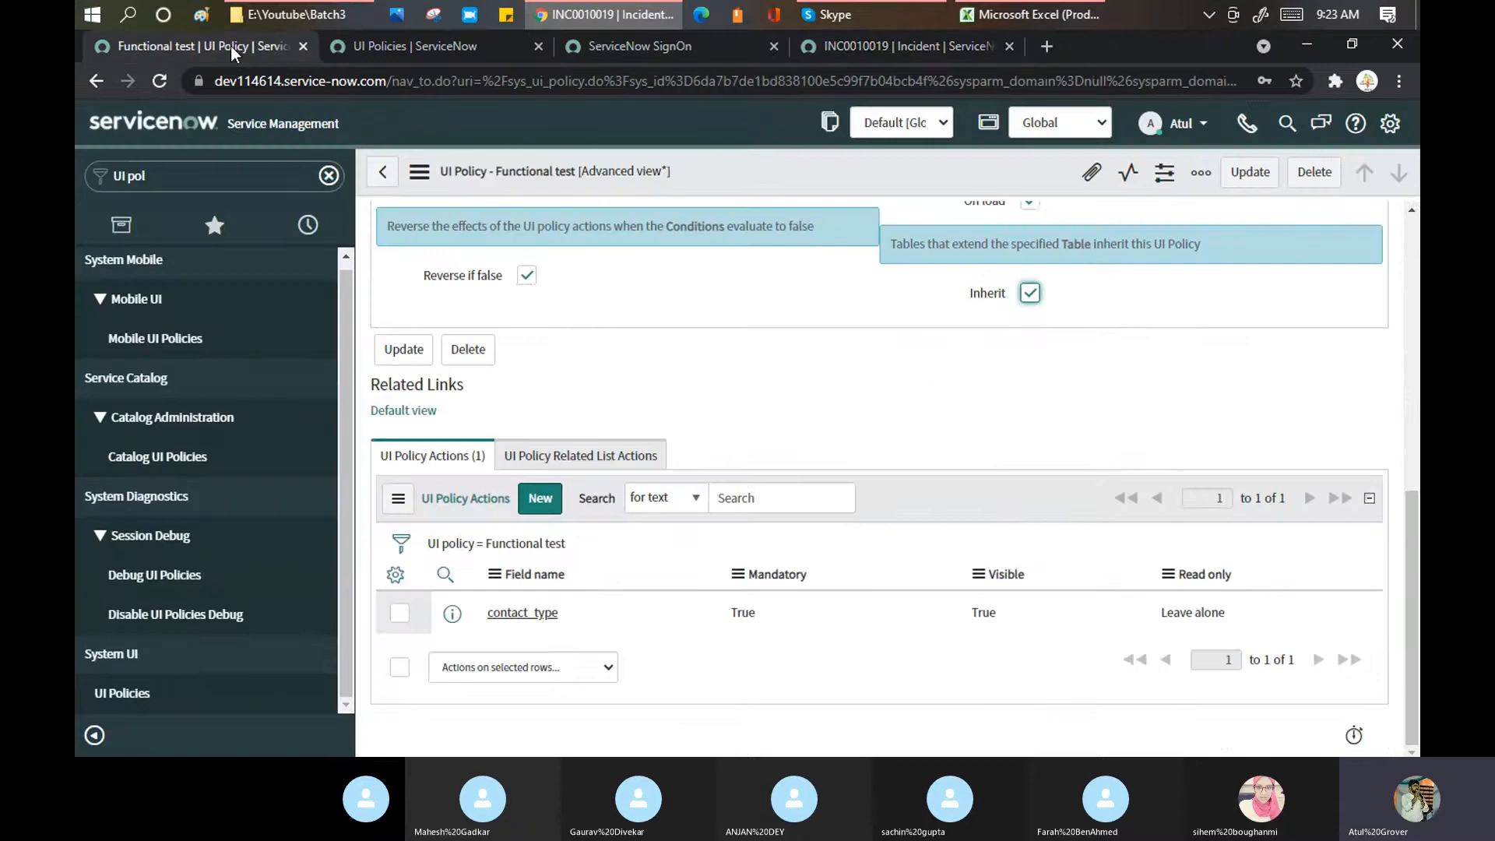
{"action": "left_click", "coordinate": [512, 617]}
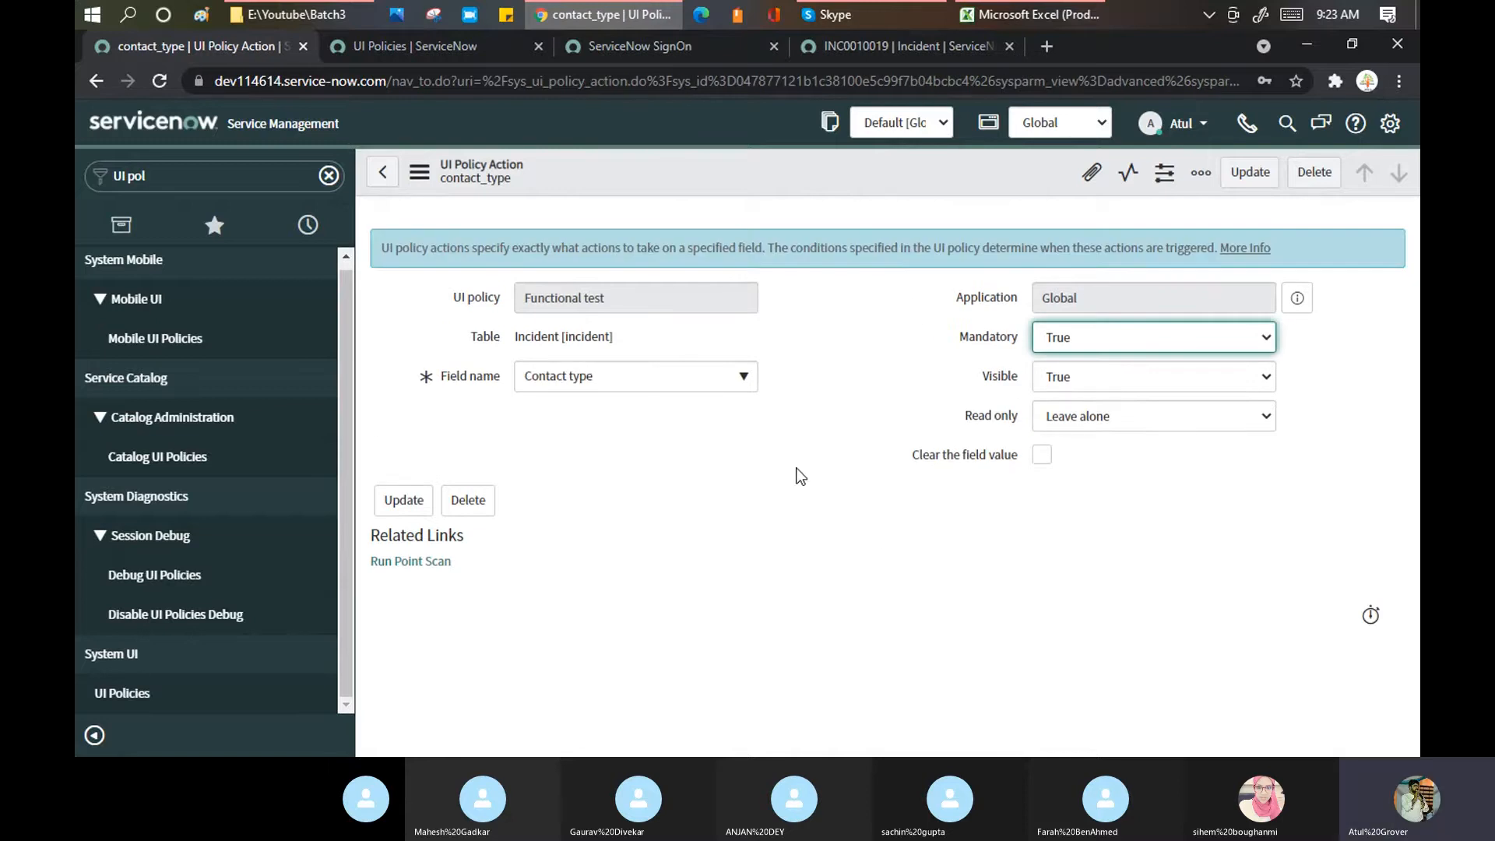
{"action": "left_click", "coordinate": [1042, 455]}
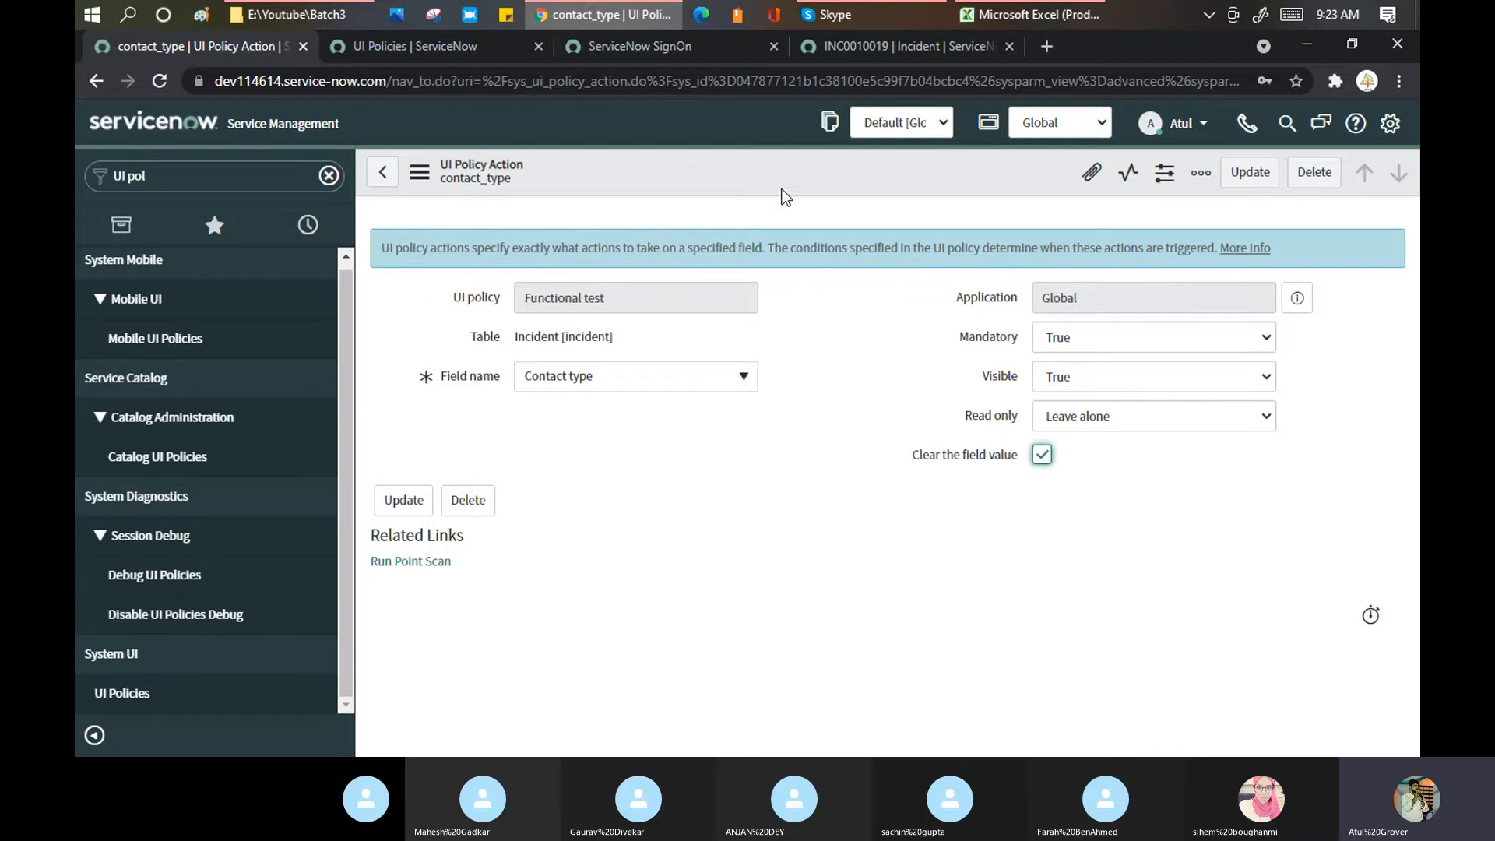
{"action": "left_click", "coordinate": [857, 51]}
{"action": "left_click", "coordinate": [1048, 234]}
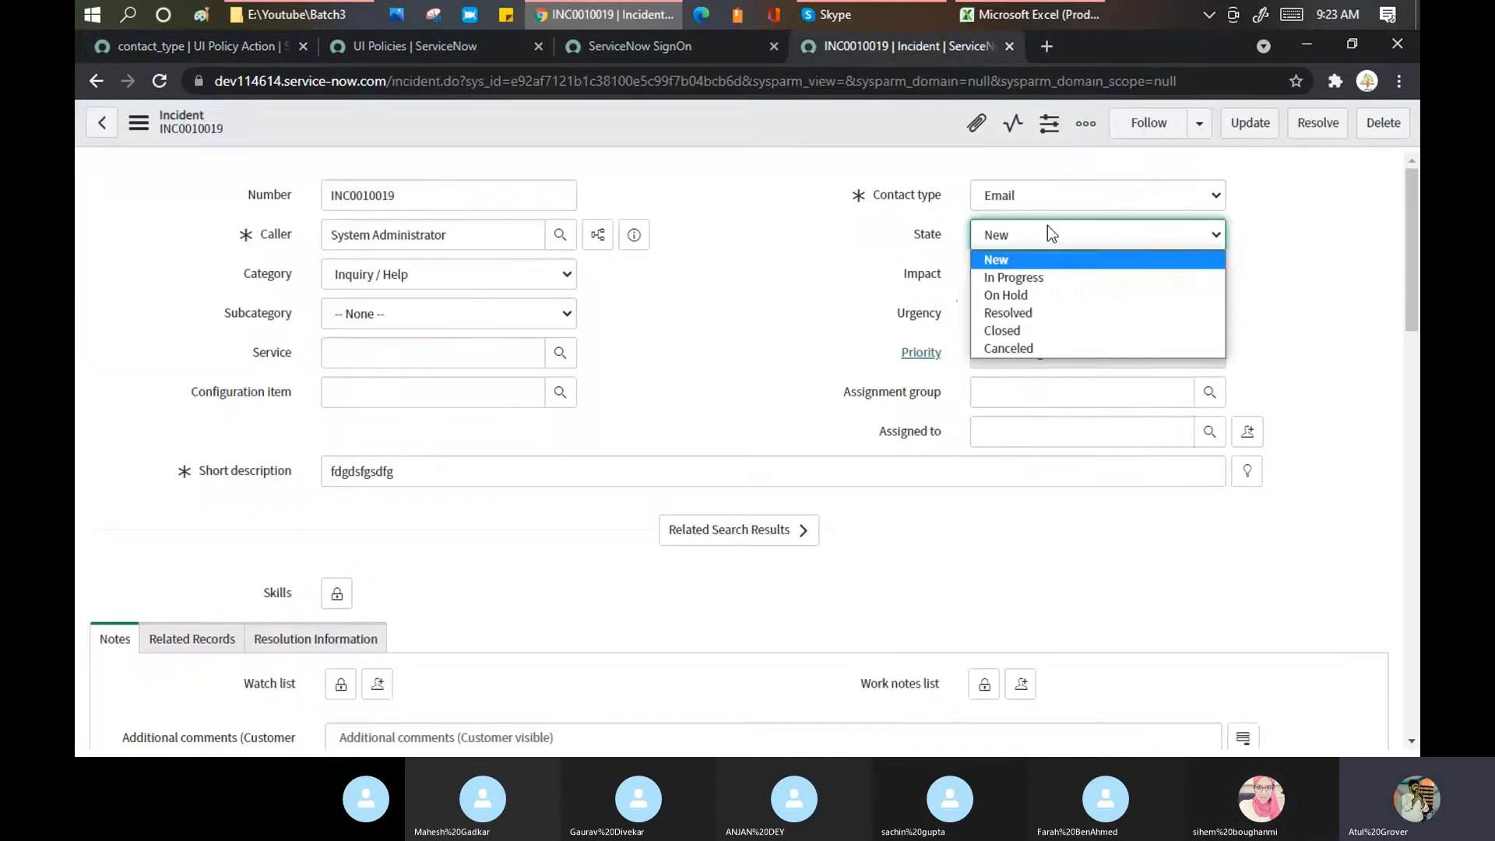
Step: Set INC0010019 to In Progress and save it, then switch its State back to New
{"action": "left_click", "coordinate": [1043, 277]}
{"action": "right_click", "coordinate": [757, 123]}
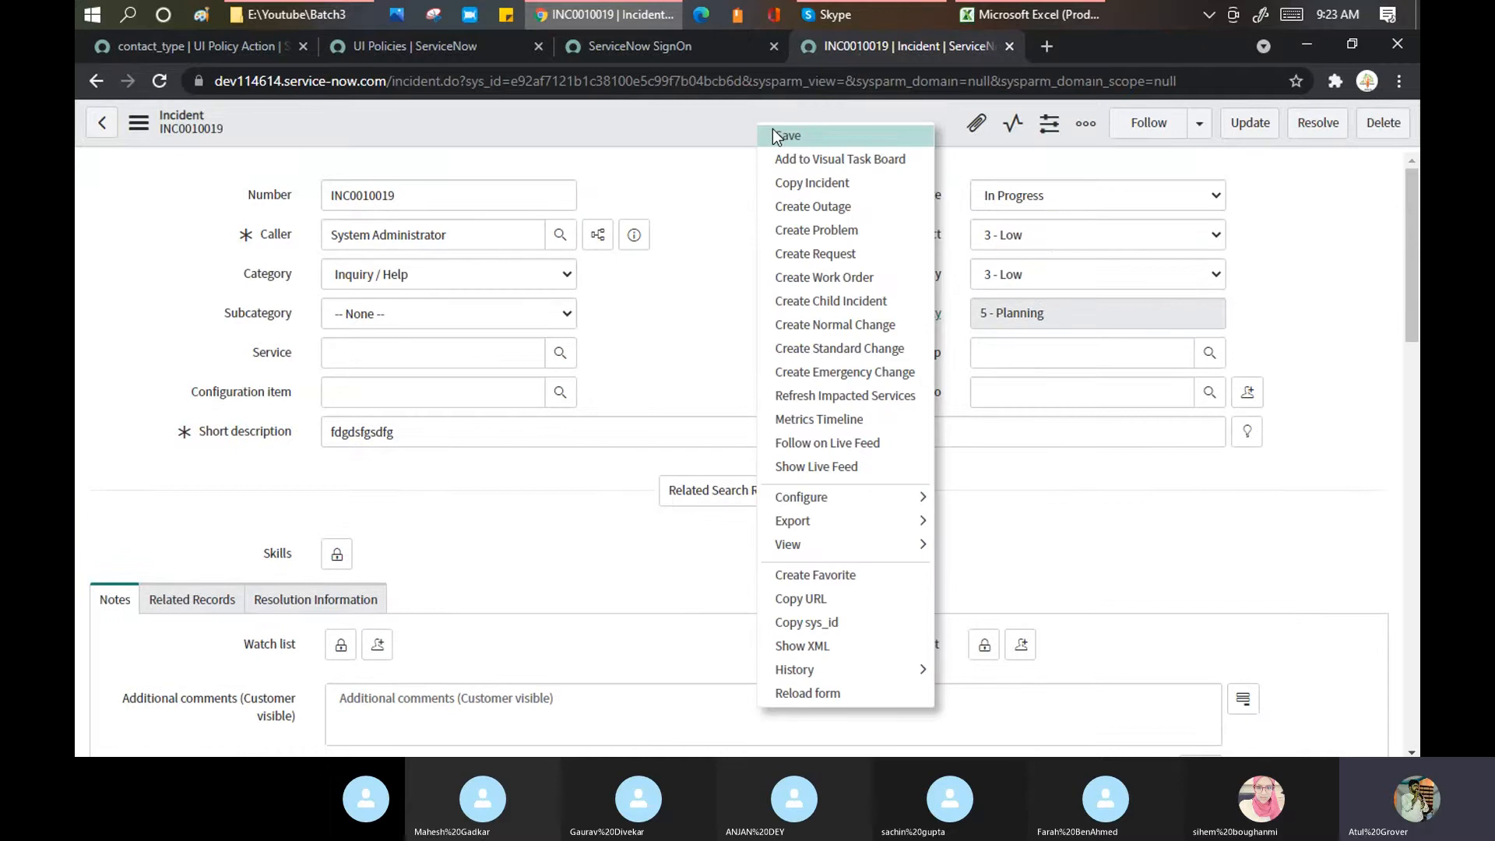
{"action": "left_click", "coordinate": [772, 128]}
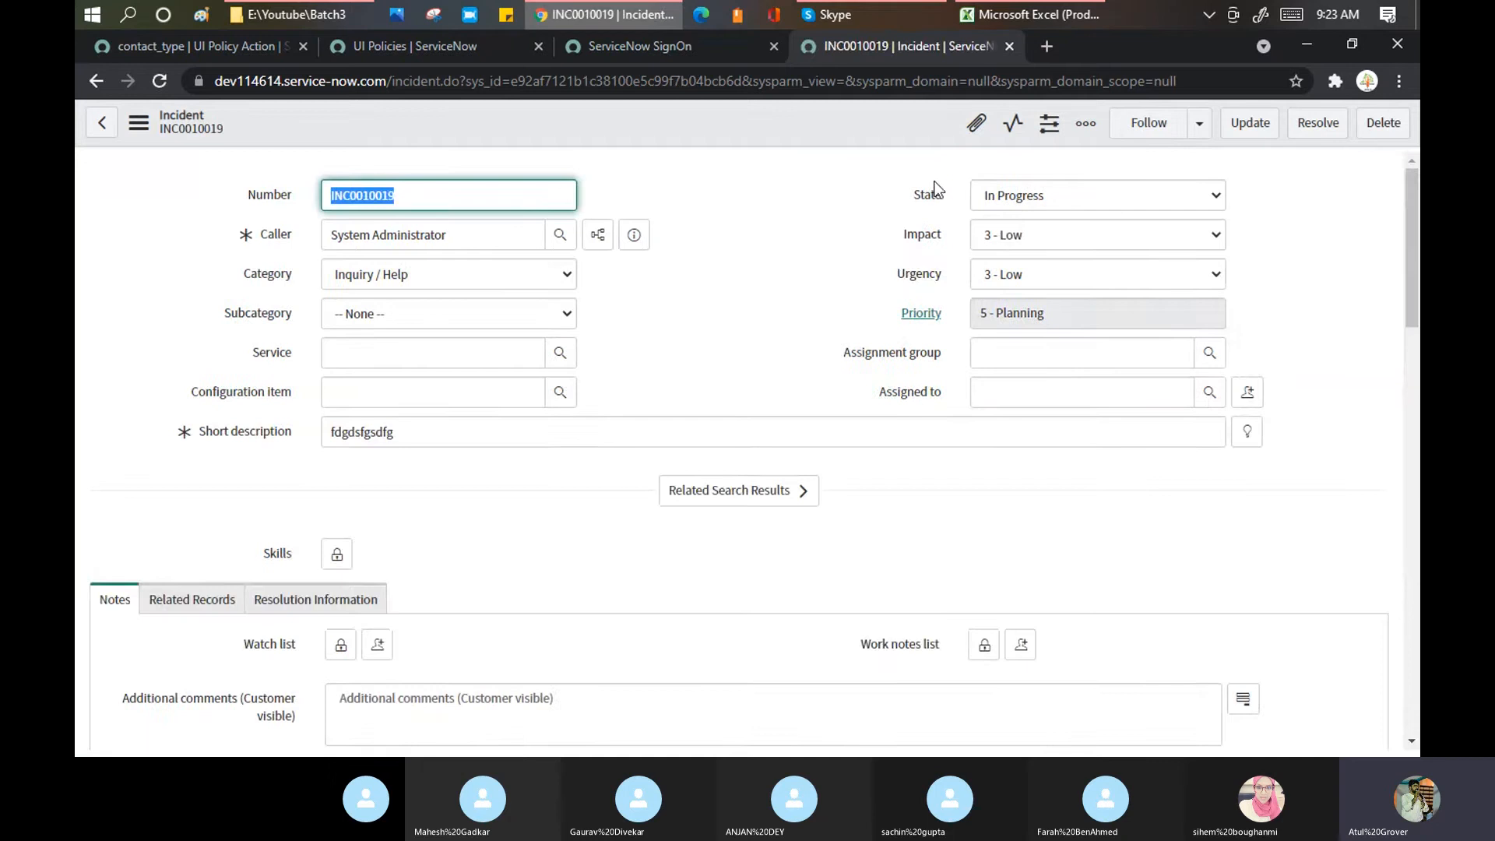
{"action": "left_click", "coordinate": [1006, 194]}
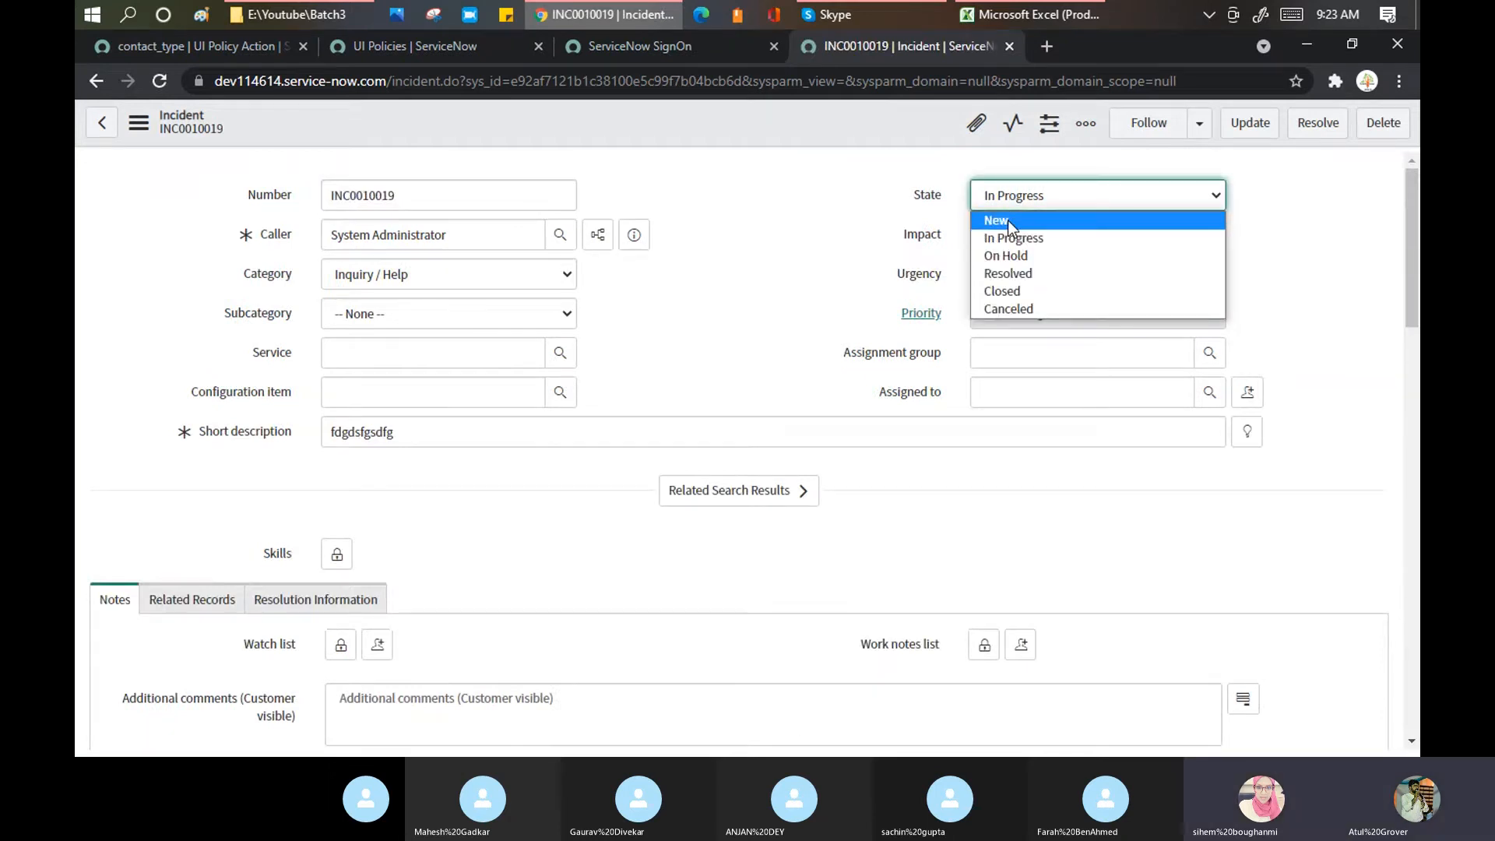
{"action": "left_click", "coordinate": [1008, 219]}
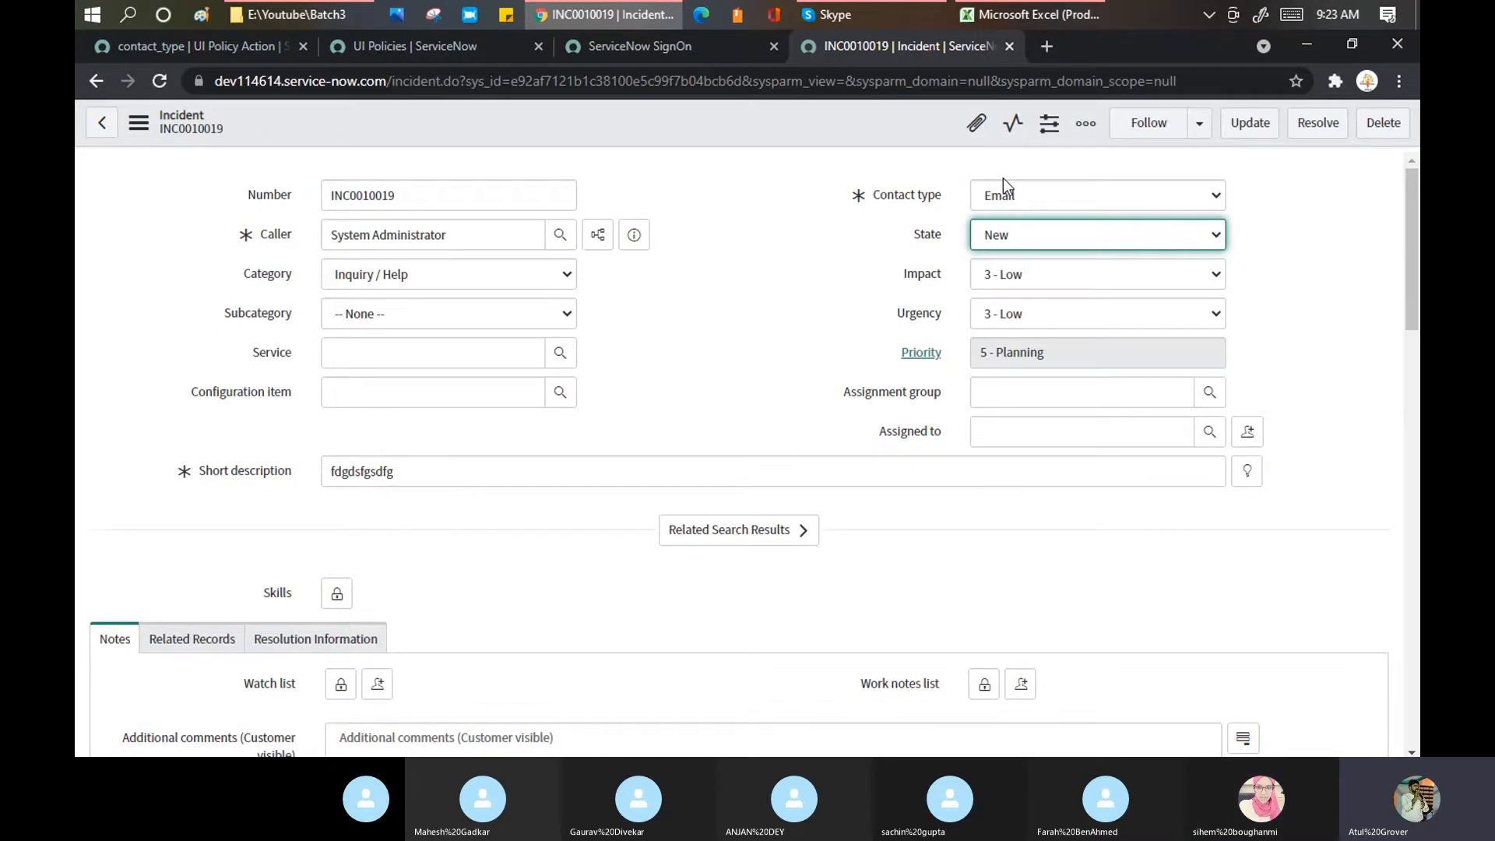
{"action": "left_click", "coordinate": [232, 46]}
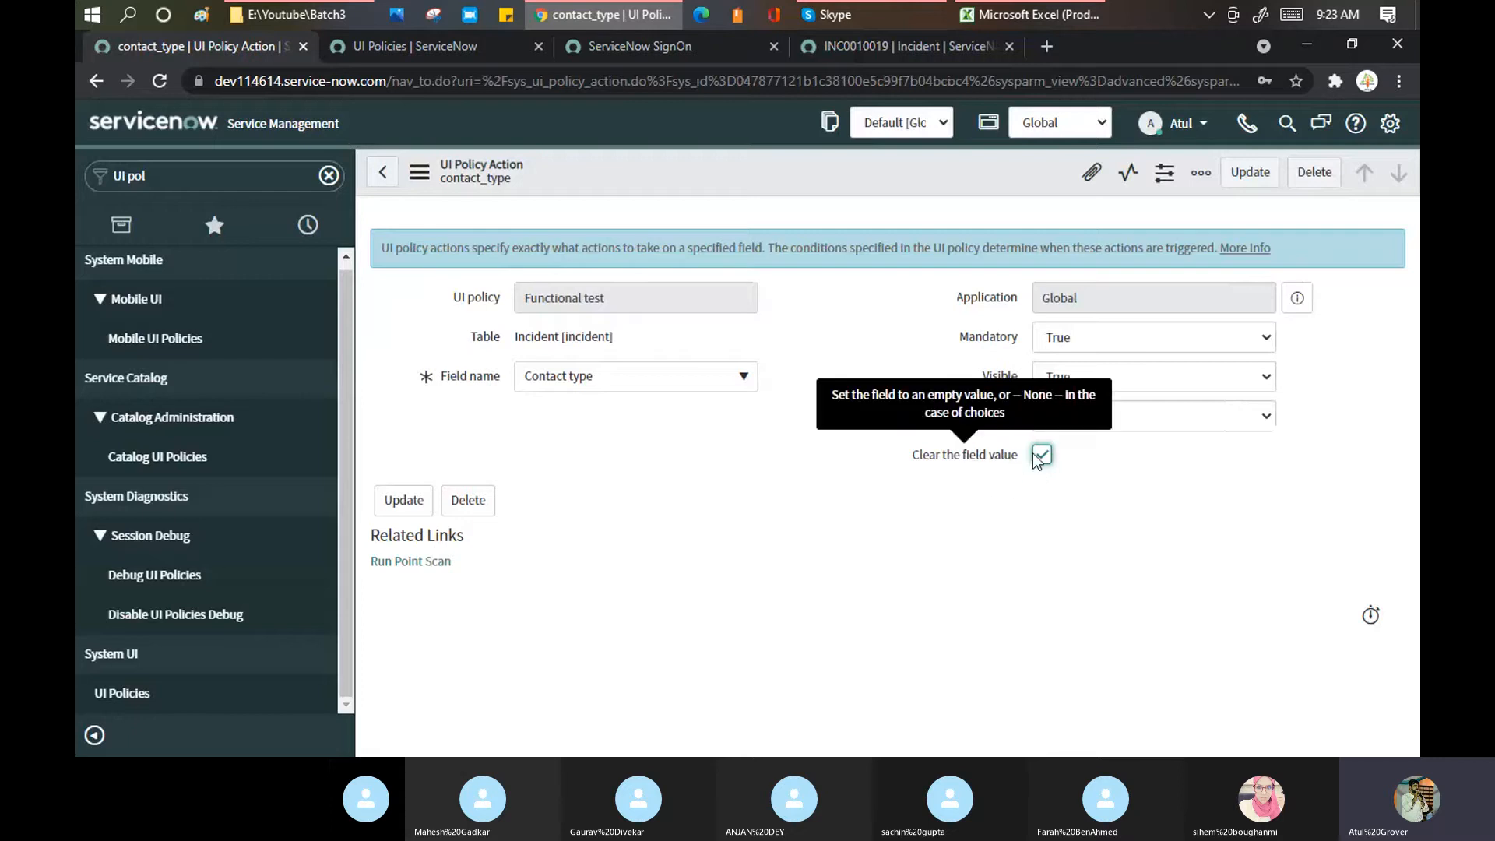
Step: Reload the incident form discarding changes and set State to New, clearing Contact type to None
{"action": "left_click", "coordinate": [849, 45]}
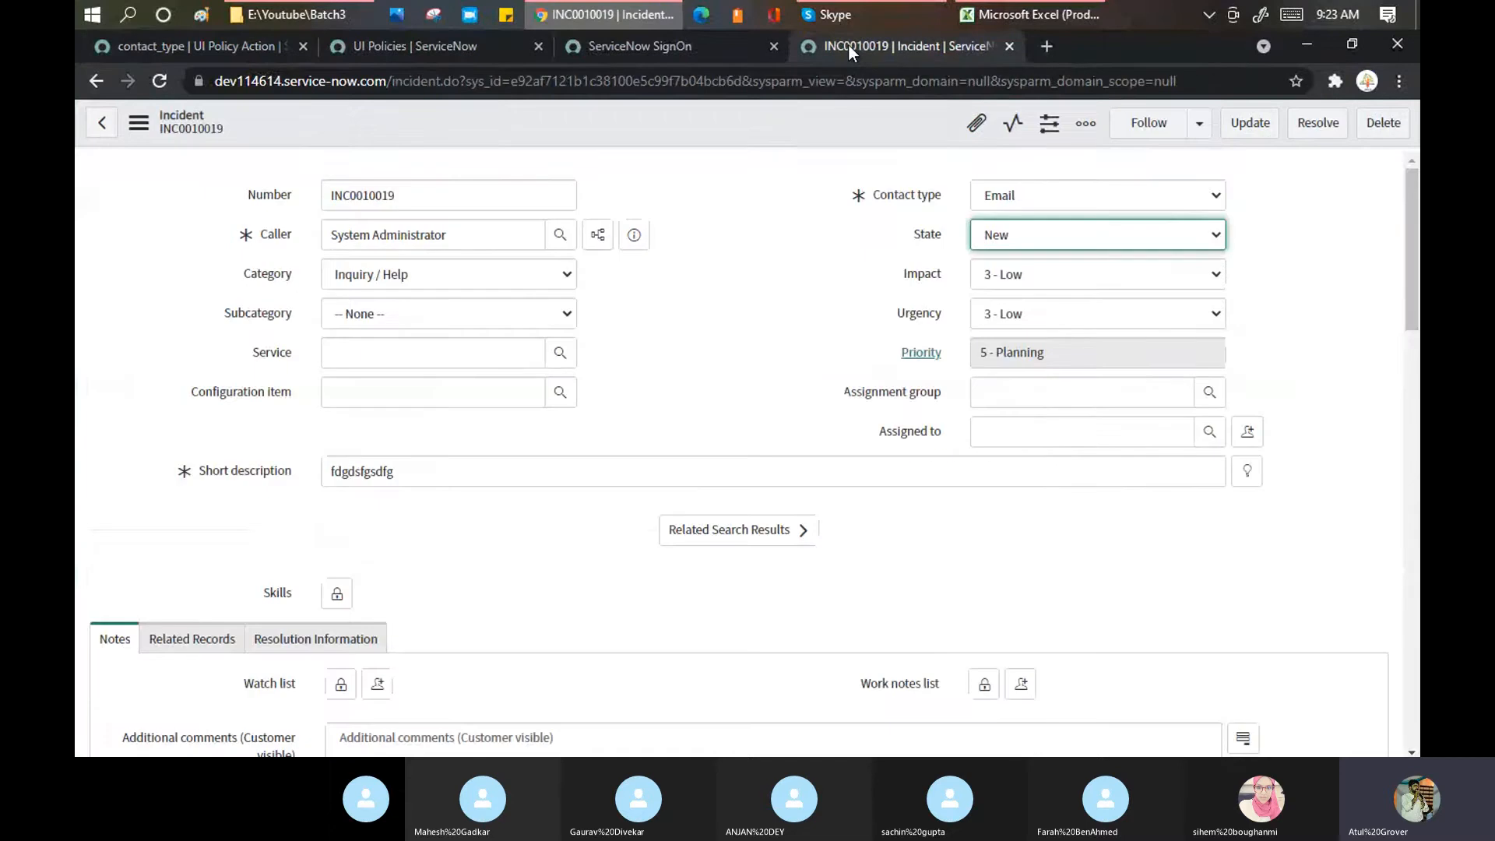
{"action": "right_click", "coordinate": [781, 125]}
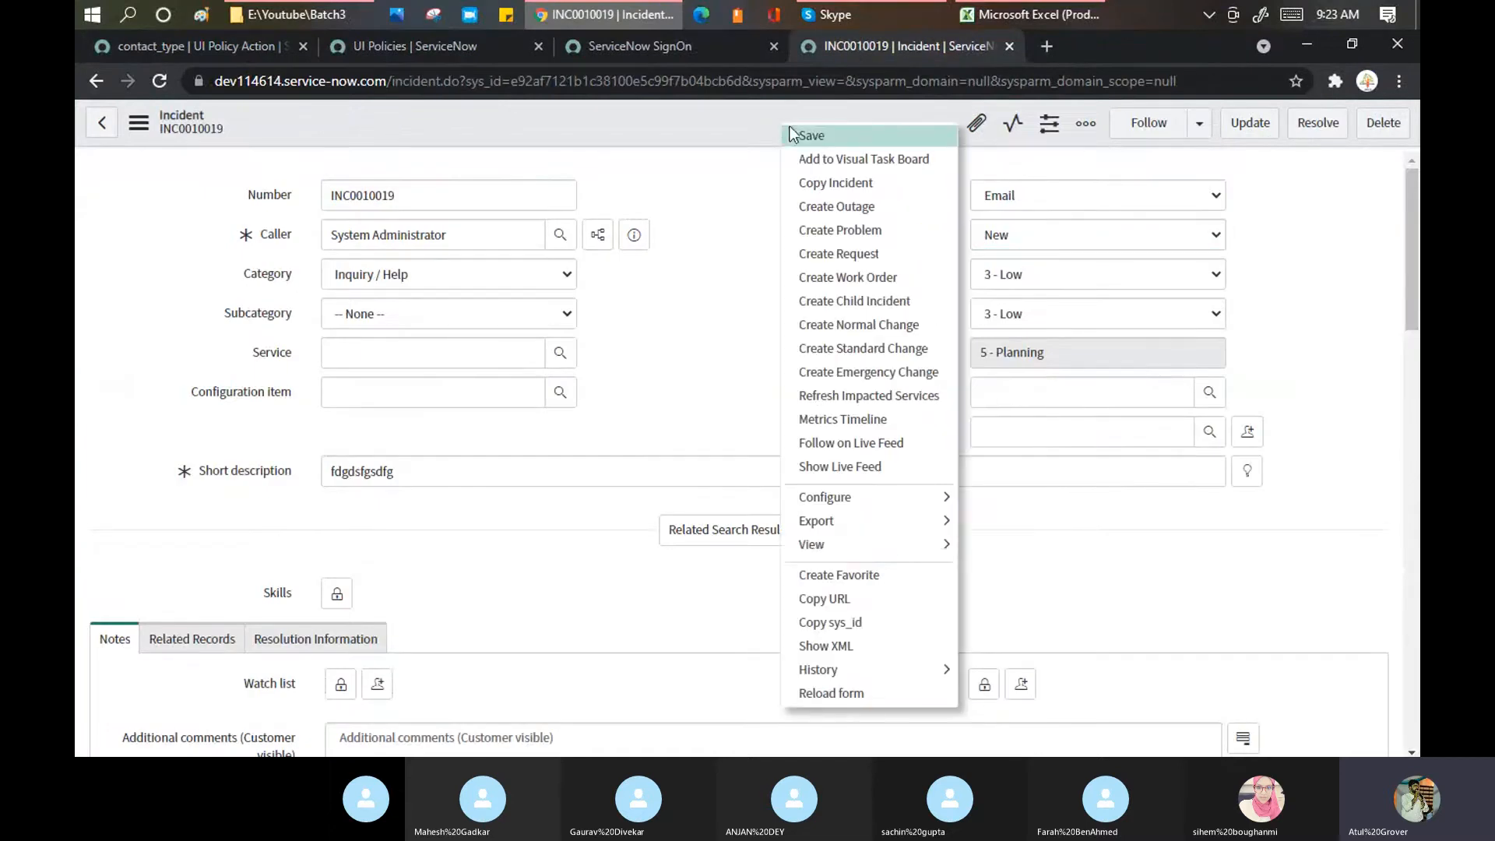
{"action": "left_click", "coordinate": [852, 696]}
{"action": "left_click", "coordinate": [847, 196]}
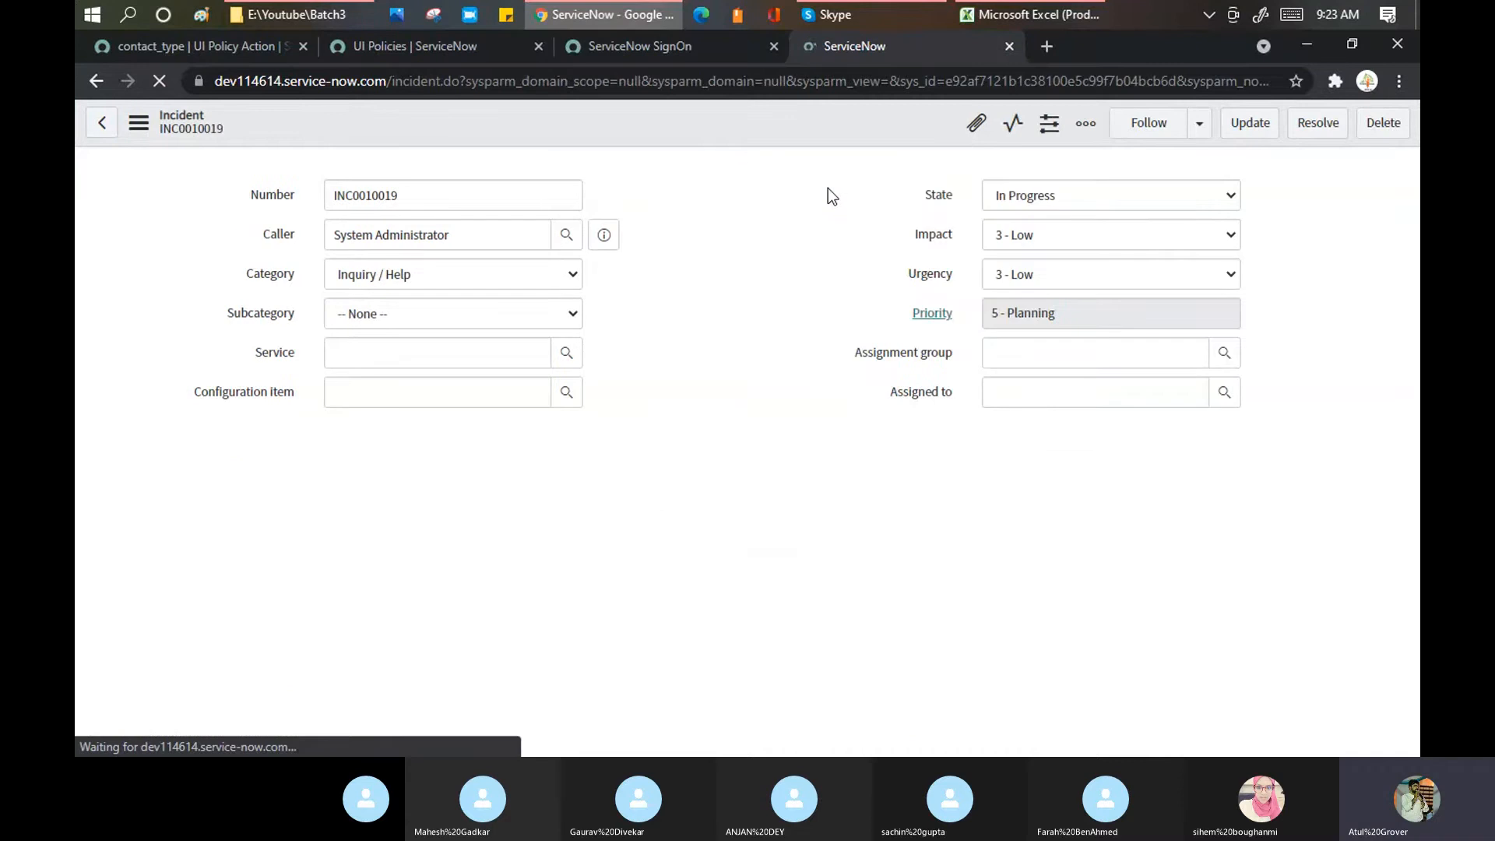
{"action": "left_click", "coordinate": [1109, 197]}
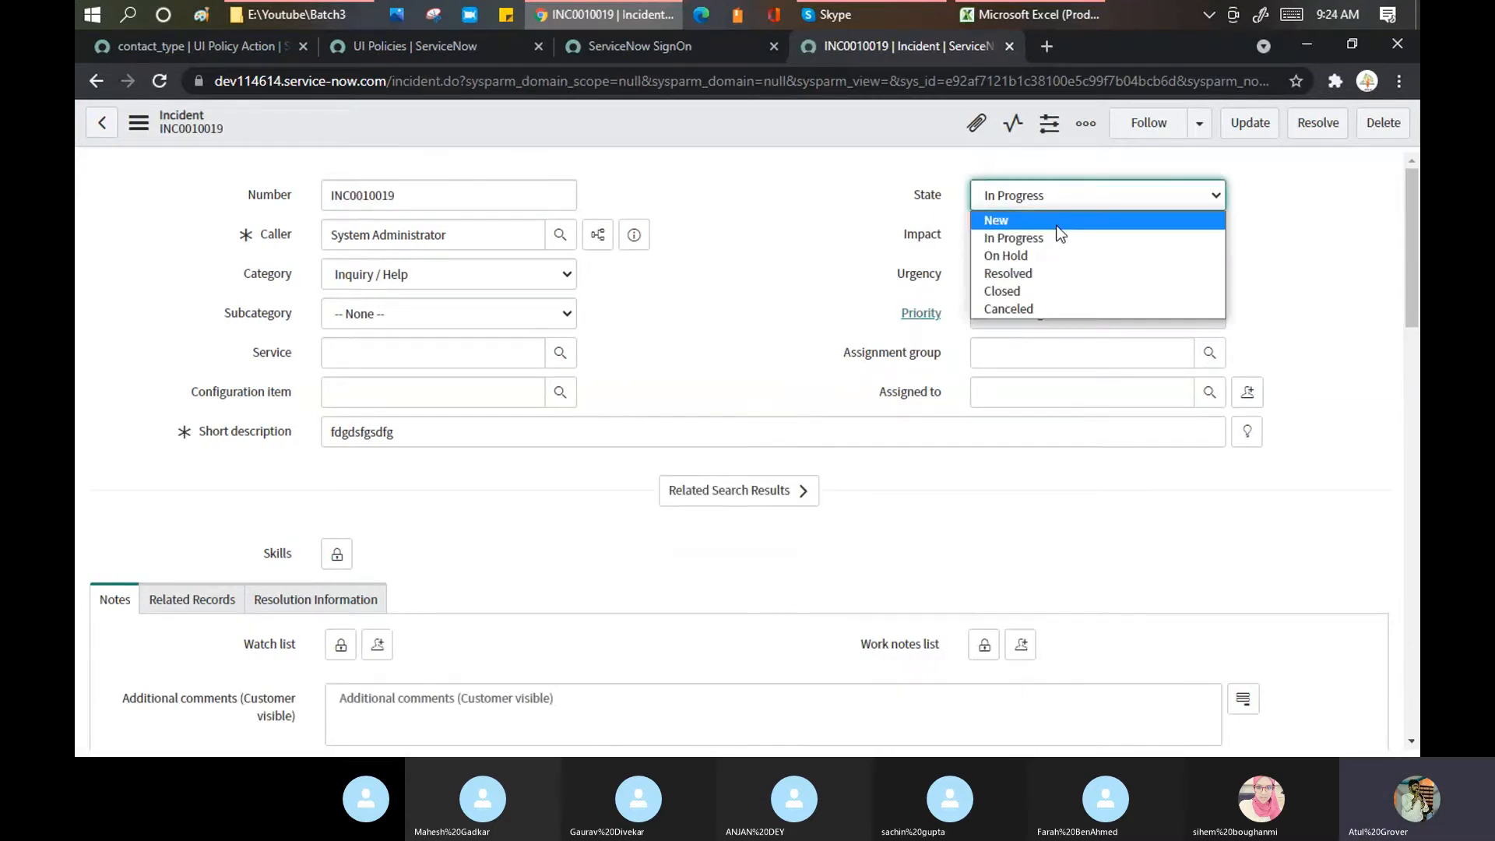
{"action": "left_click", "coordinate": [1057, 224]}
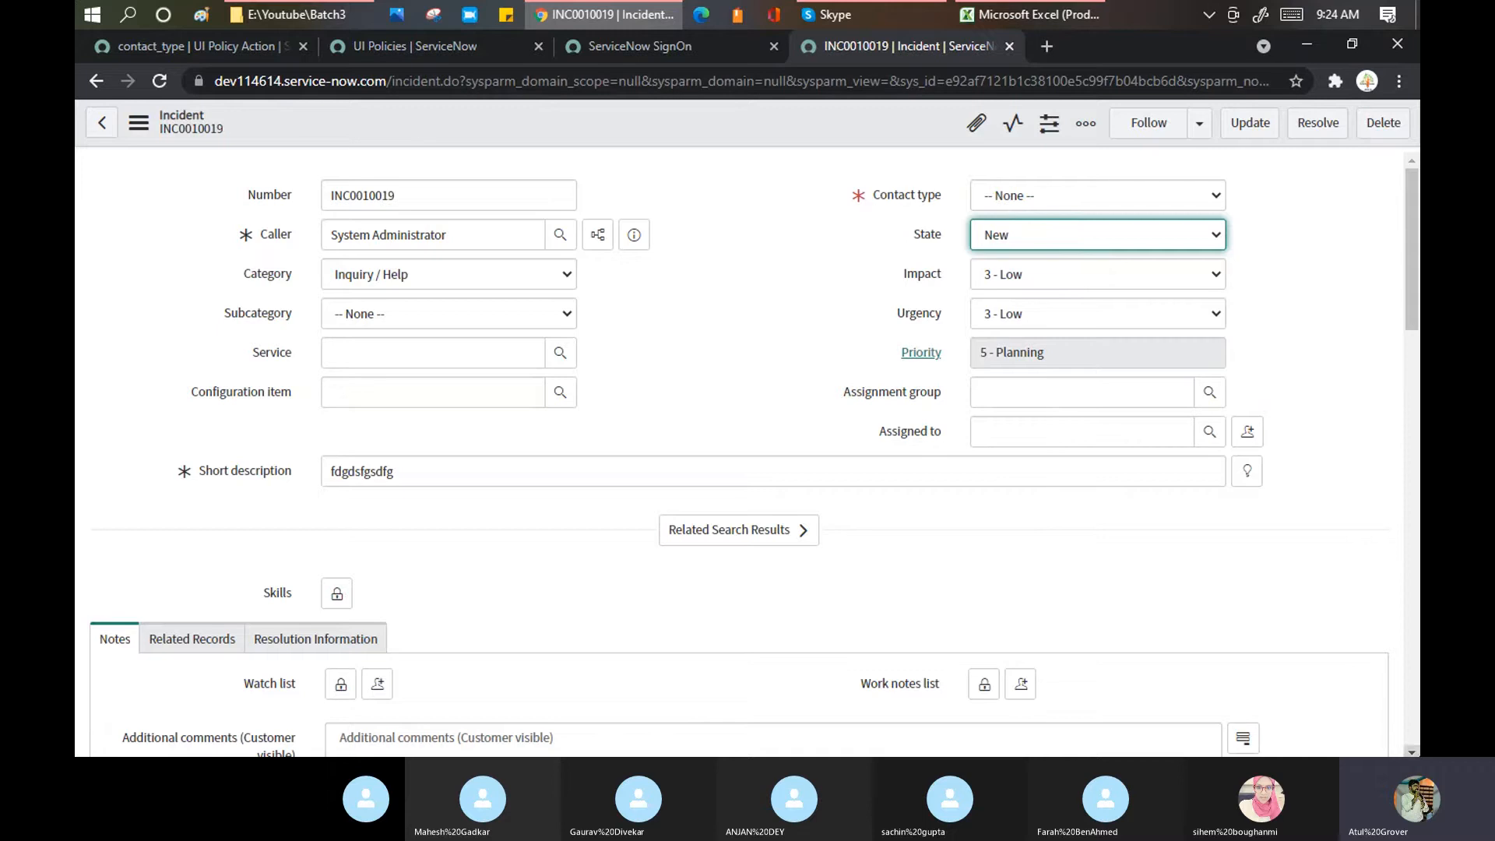
{"action": "left_click", "coordinate": [186, 43]}
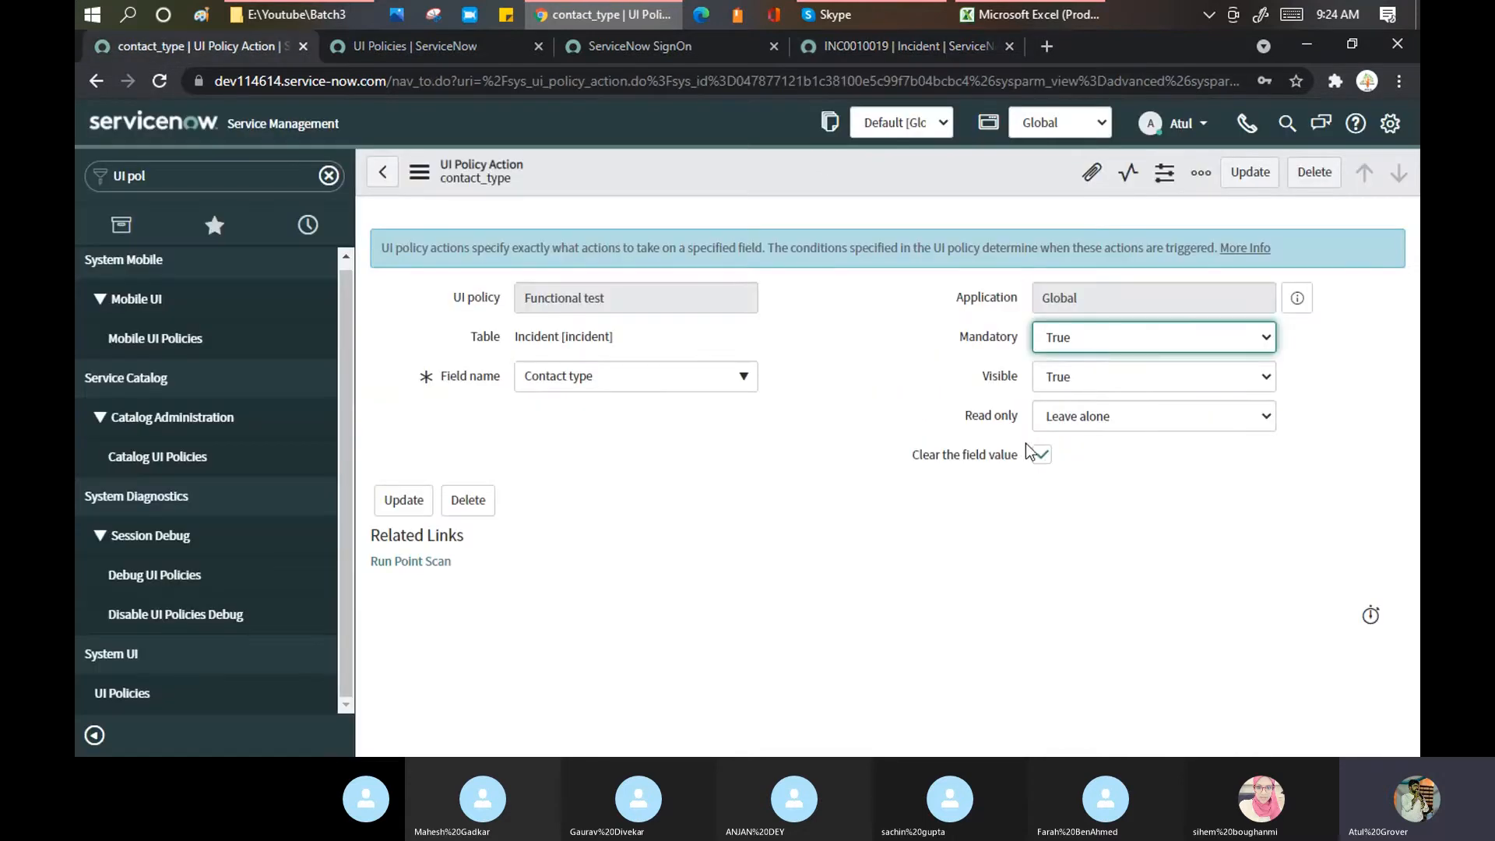
Step: Re-tick Clear the field value, confirm the incident's Contact type shows None, then open all 2,526 UI Policies
{"action": "left_click", "coordinate": [1042, 455]}
{"action": "left_click", "coordinate": [871, 45]}
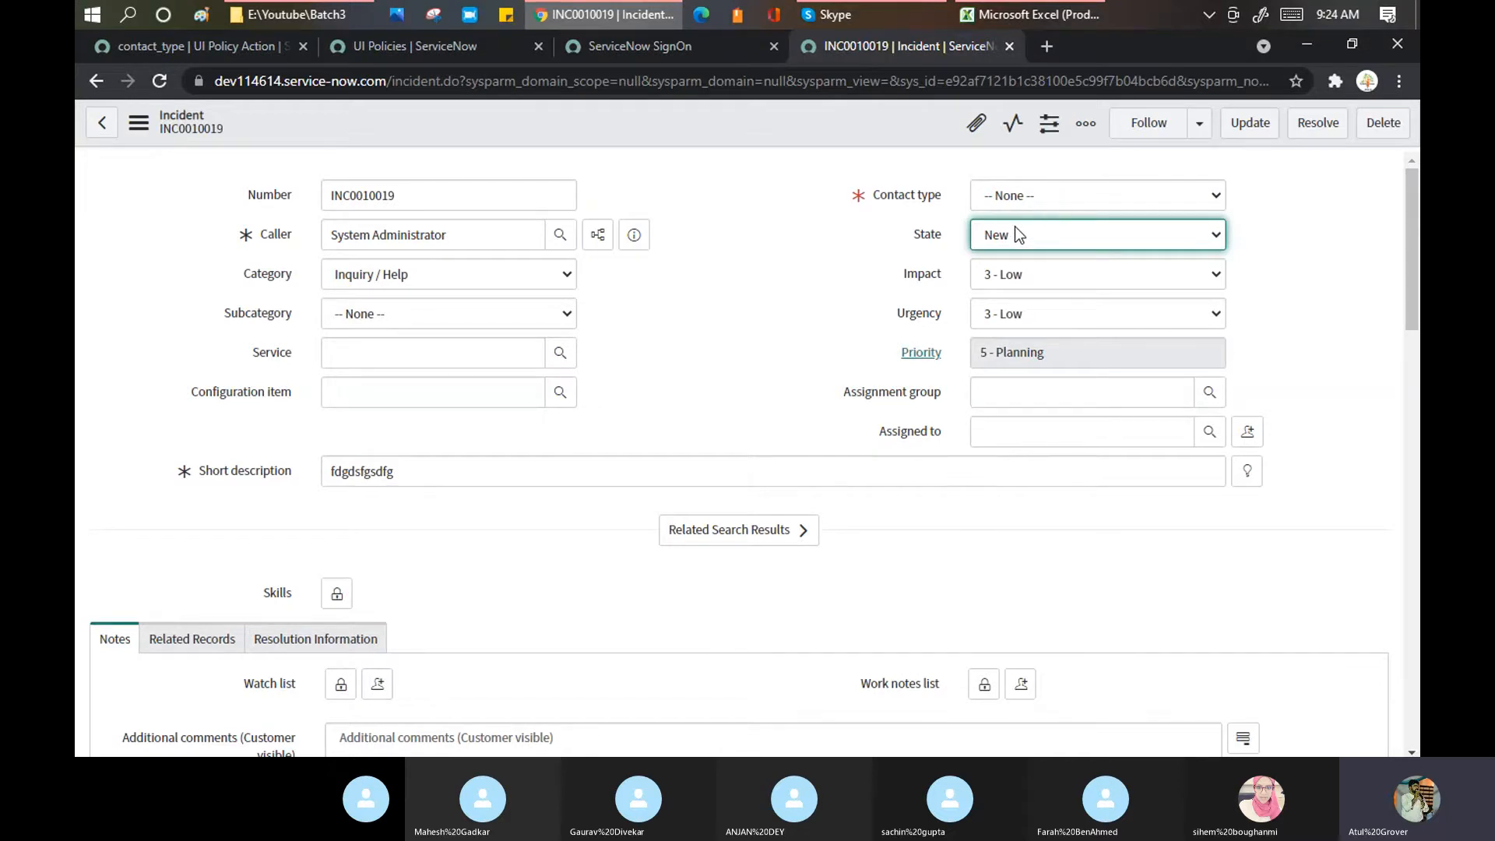
{"action": "left_click", "coordinate": [171, 49]}
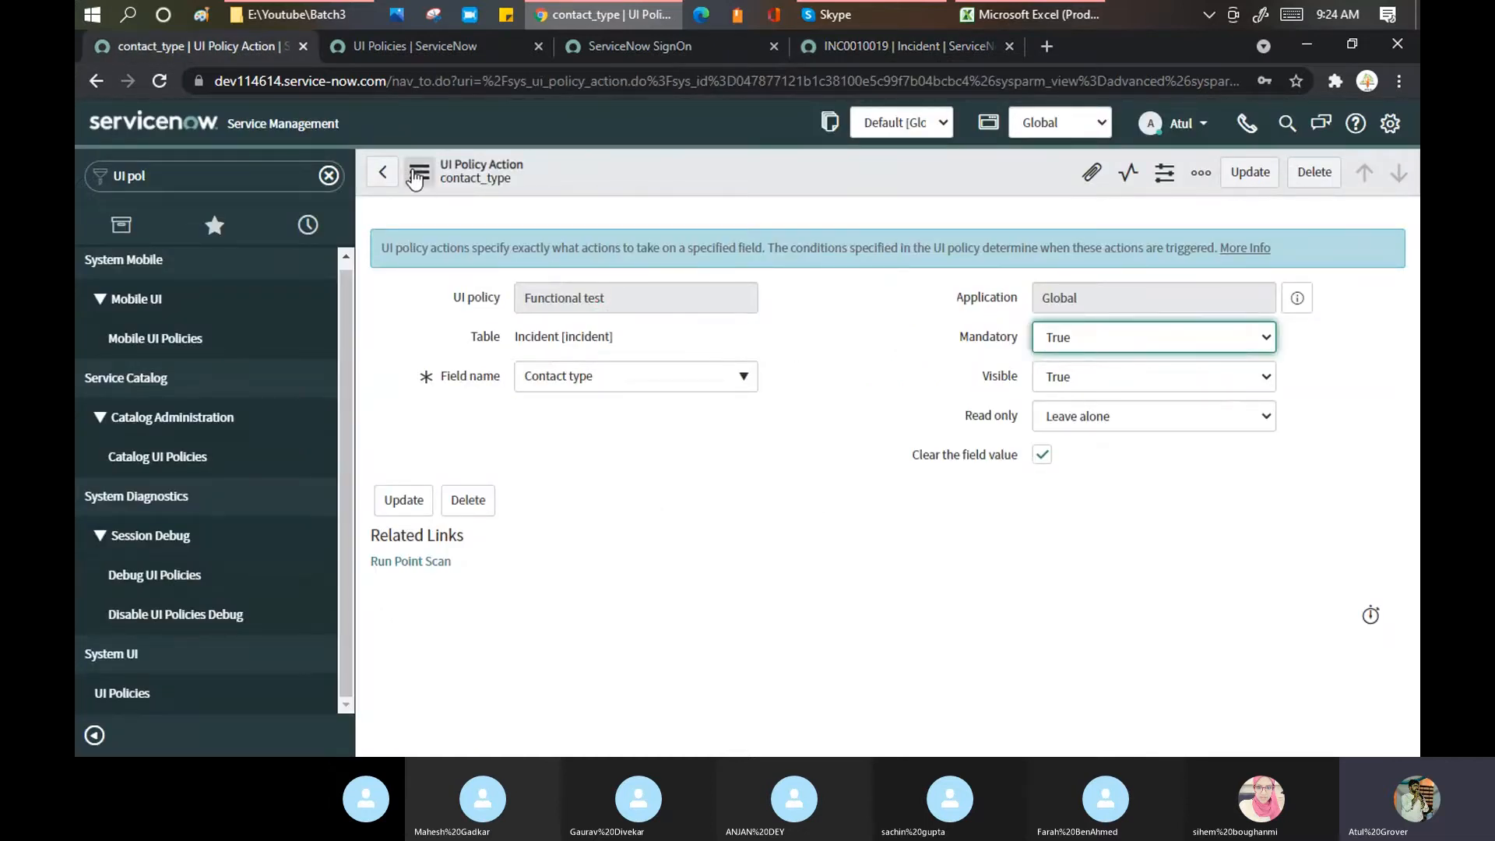
{"action": "left_click", "coordinate": [385, 174]}
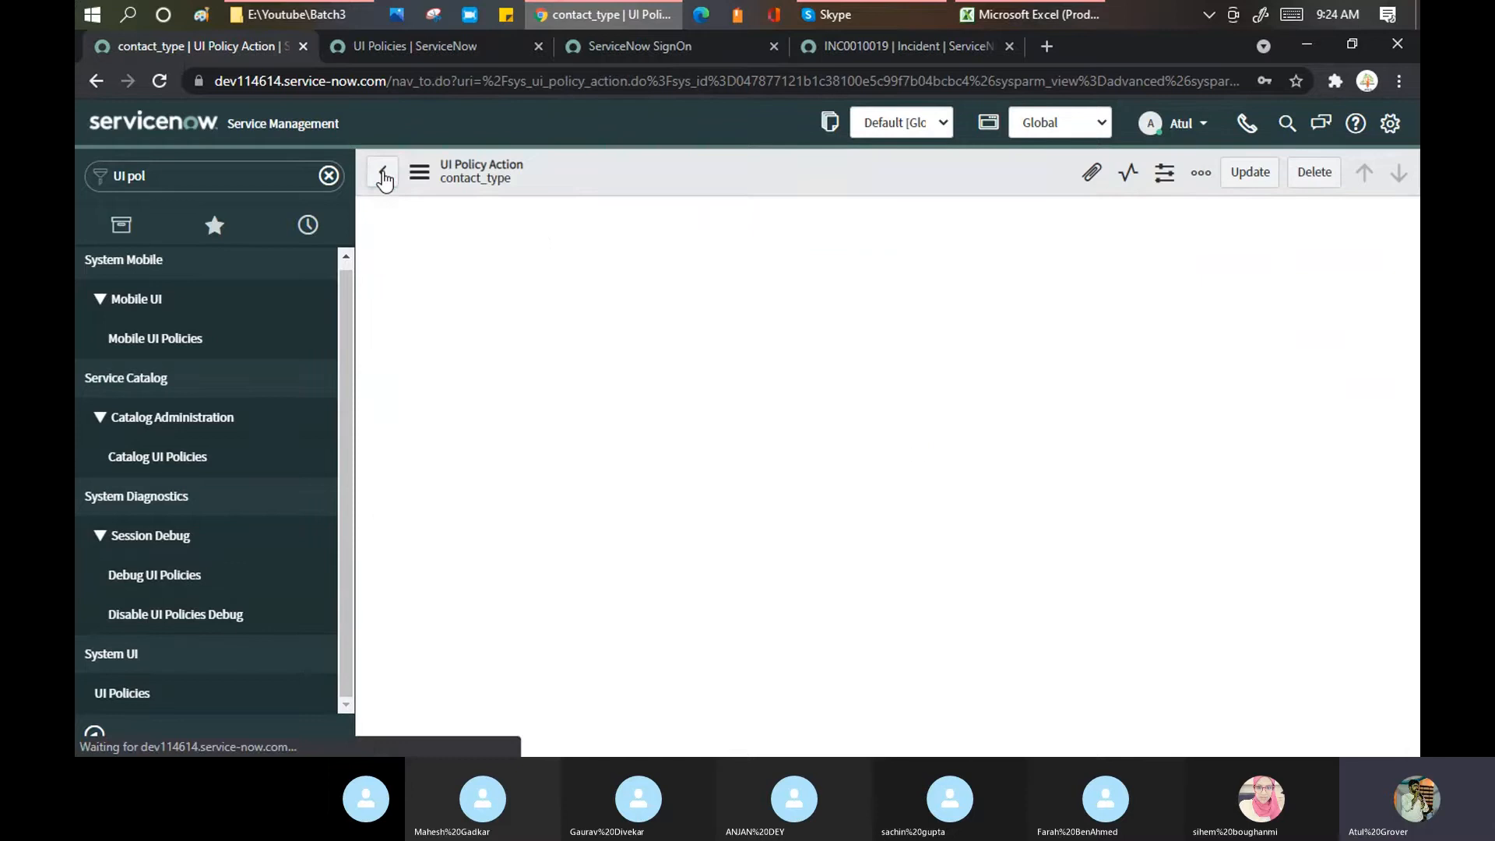
{"action": "left_click", "coordinate": [141, 690]}
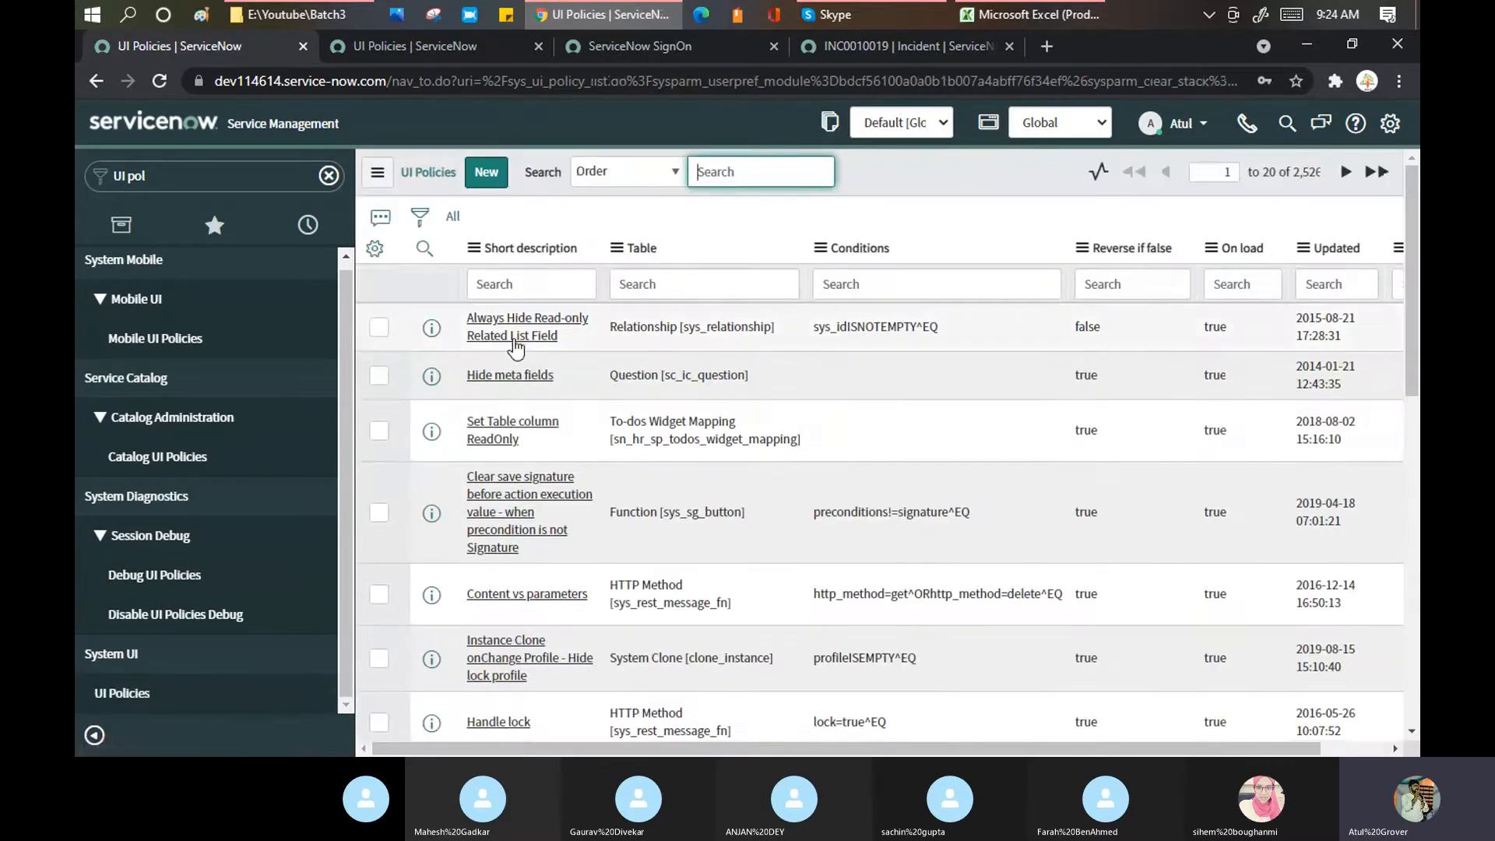
Step: Search Short description for 'funct' and review Functional test's State is New condition and contact_type action
{"action": "left_click", "coordinate": [514, 282]}
{"action": "type", "text": "funct"}
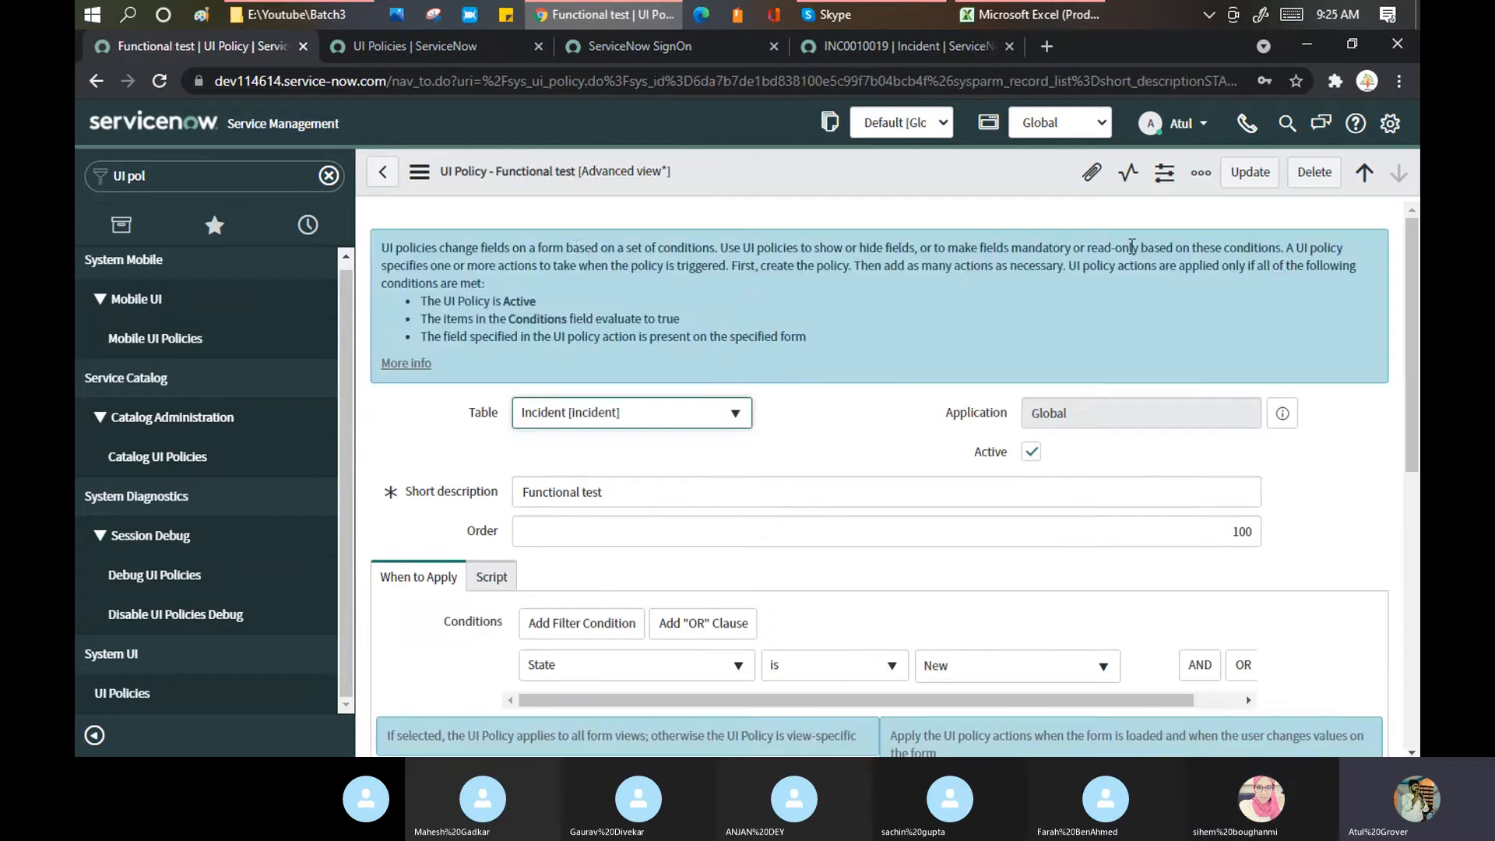
{"action": "left_click_drag", "start_coordinate": [814, 248], "coordinate": [914, 244]}
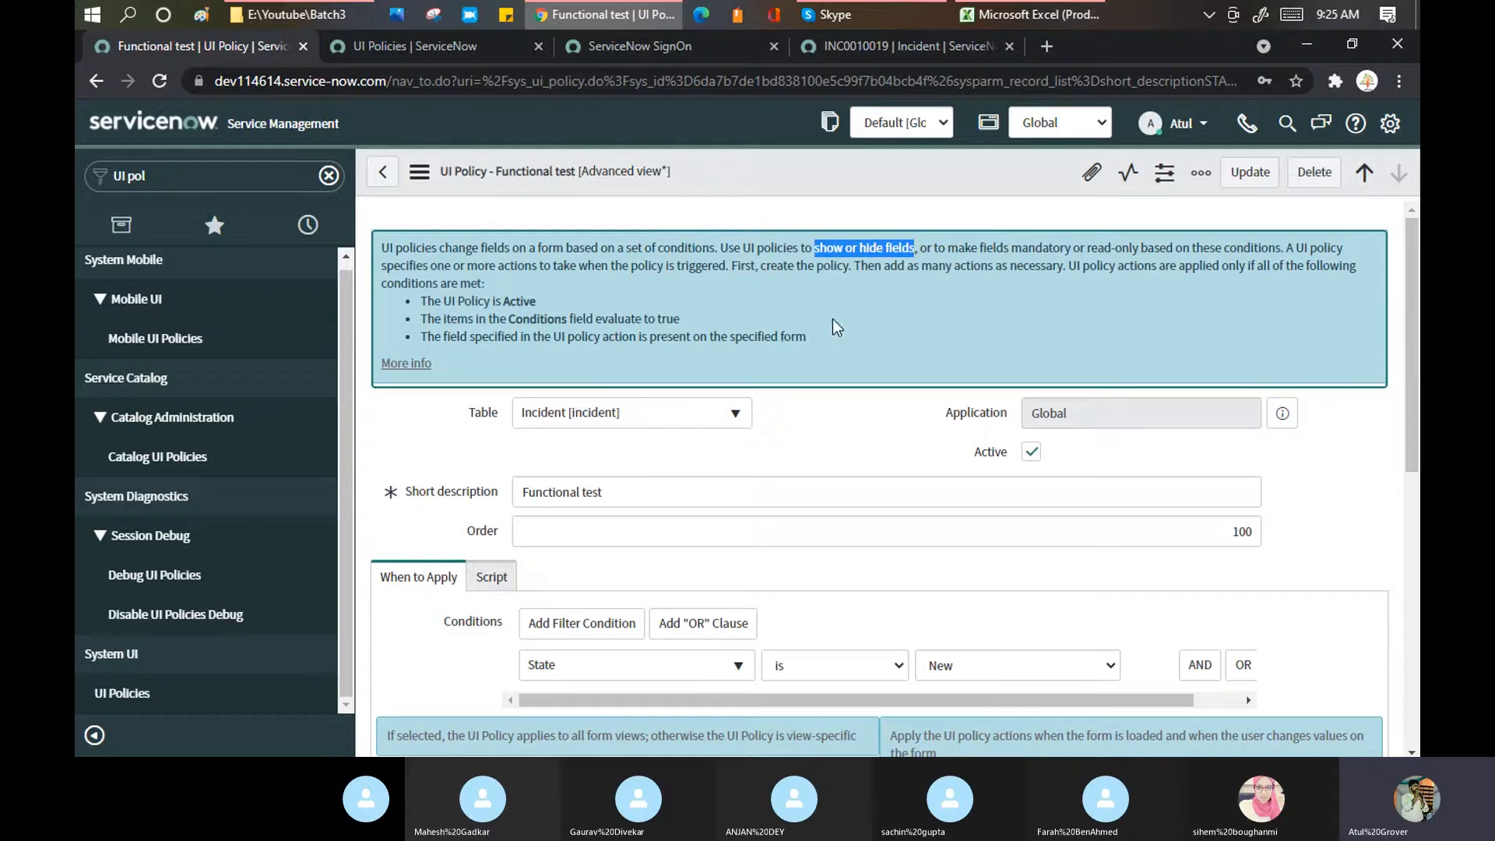
{"action": "scroll", "coordinate": [639, 370], "scroll_direction": "down", "scroll_amount": 4}
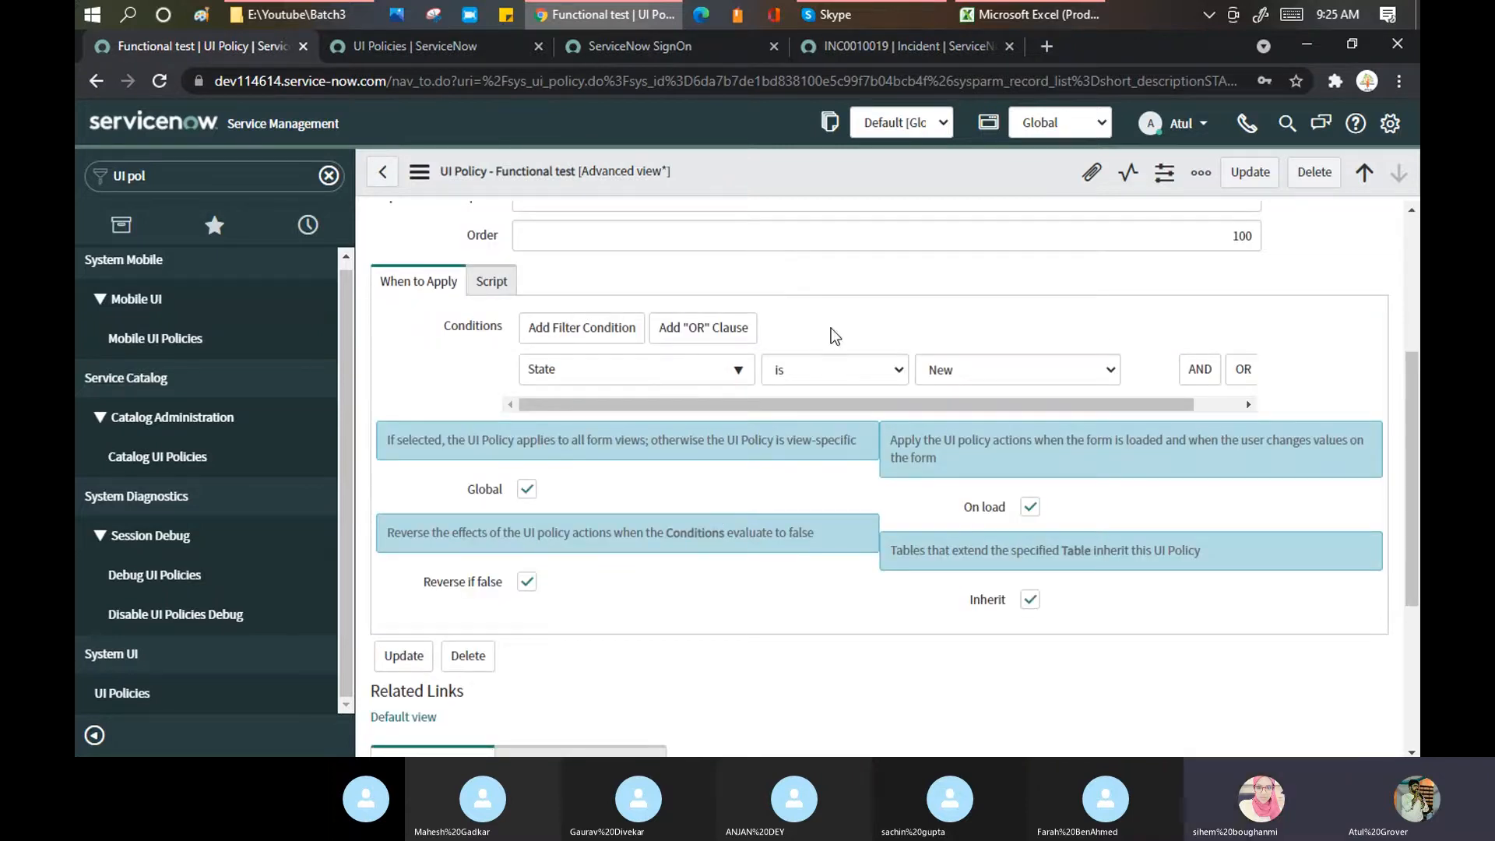
{"action": "scroll", "coordinate": [839, 361], "scroll_direction": "down", "scroll_amount": 4}
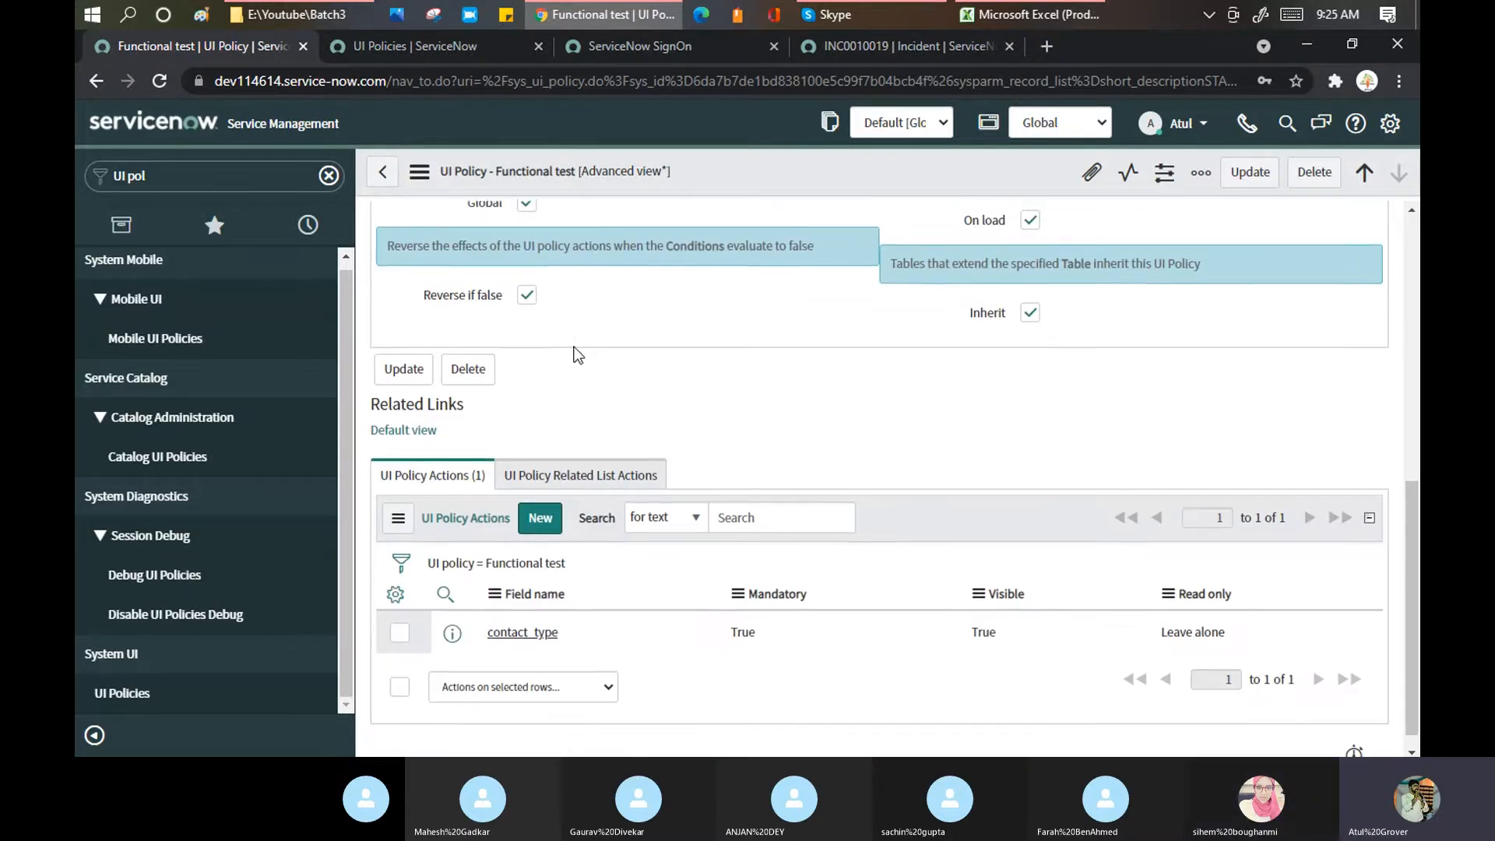
{"action": "scroll", "coordinate": [516, 269], "scroll_direction": "up", "scroll_amount": 3}
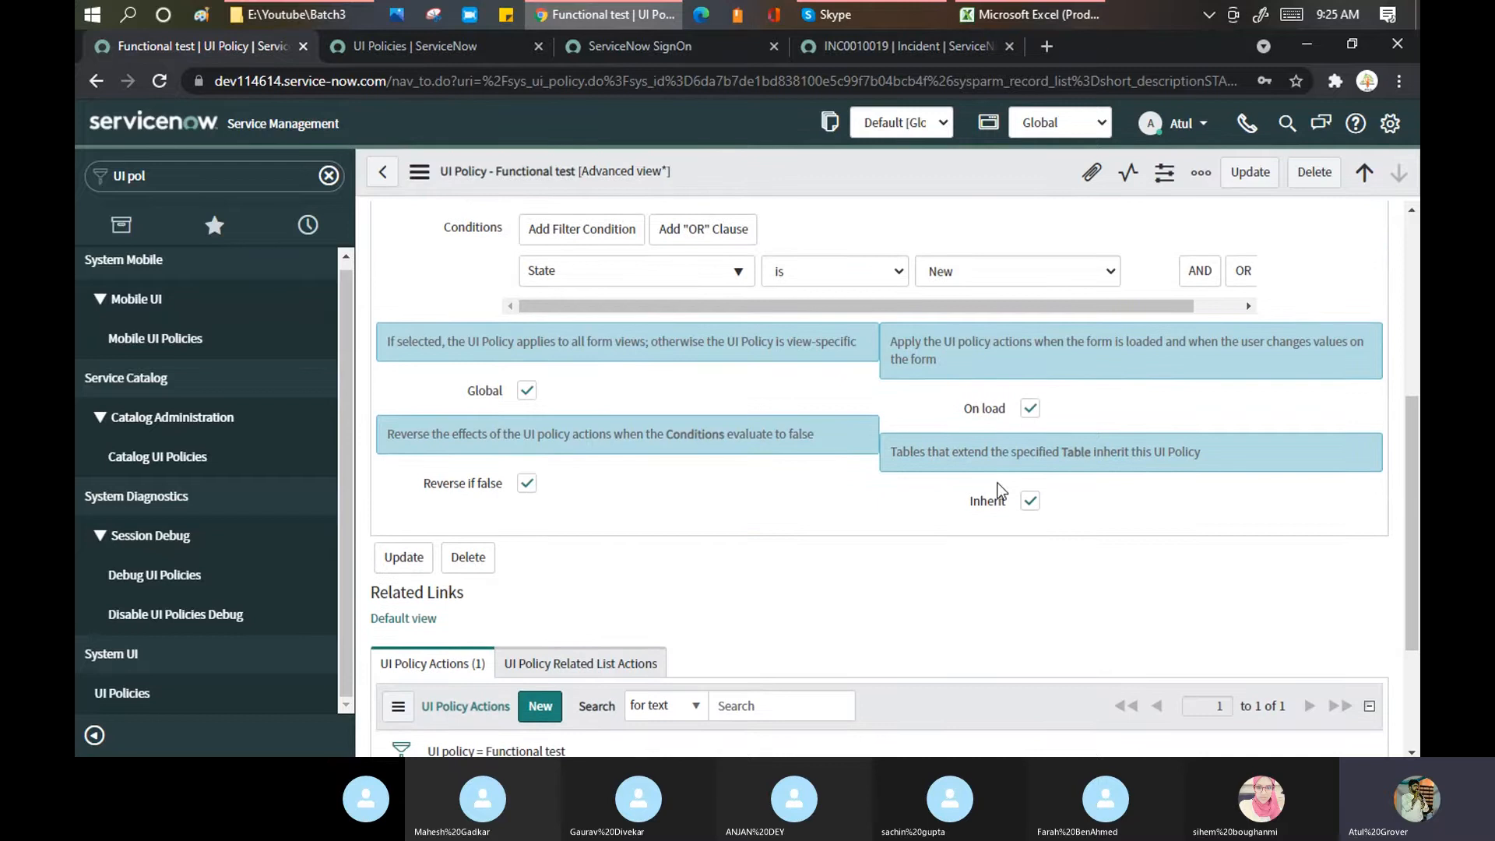
{"action": "scroll", "coordinate": [727, 407], "scroll_direction": "down", "scroll_amount": 2}
{"action": "scroll", "coordinate": [727, 404], "scroll_direction": "down", "scroll_amount": 1}
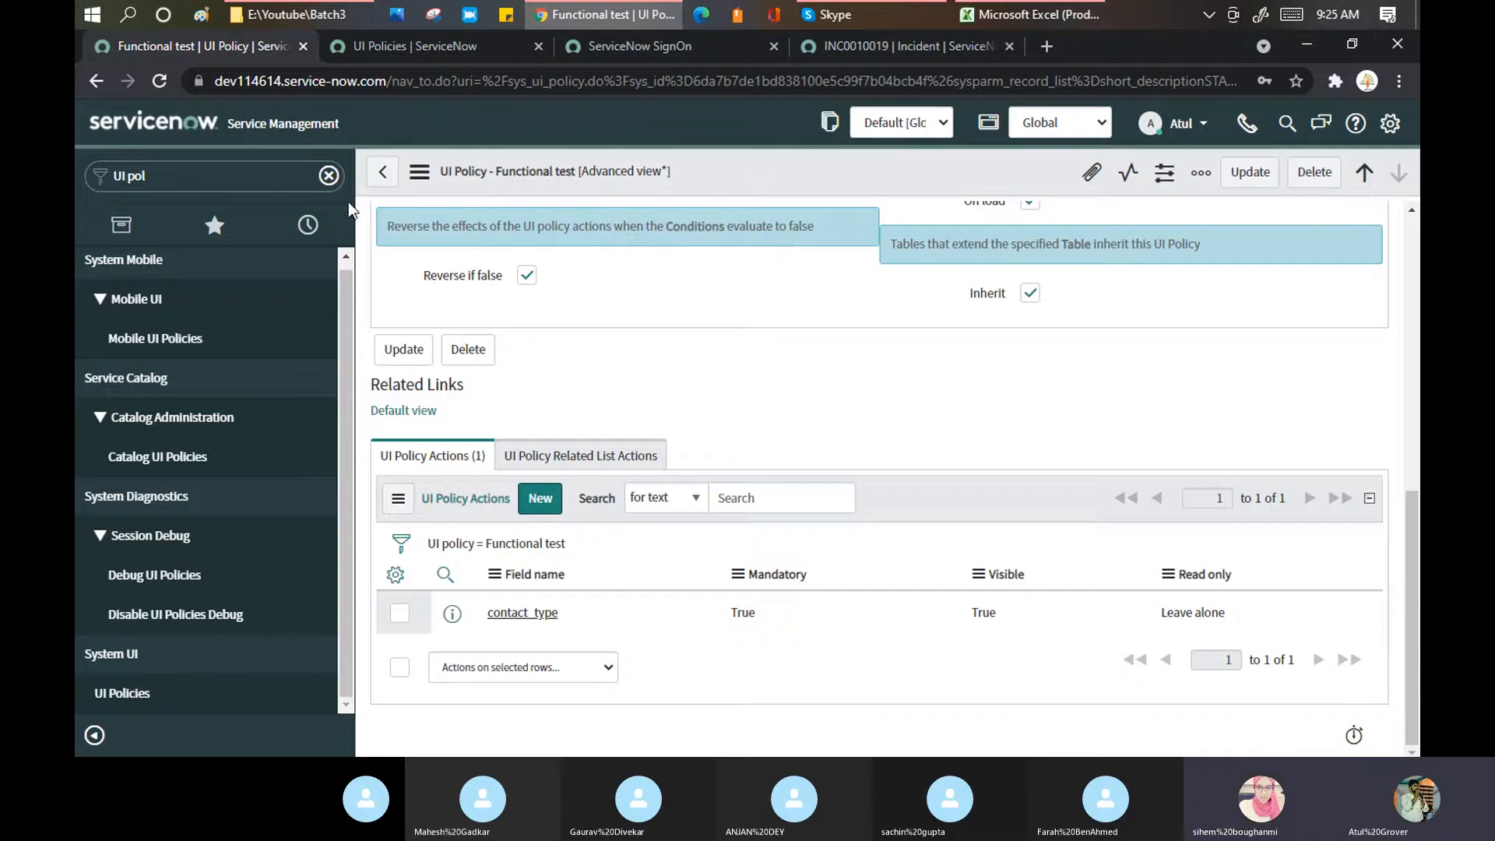
Step: Glance at the Configure menu, then open the Script tab showing Run scripts unticked
{"action": "left_click", "coordinate": [419, 171]}
{"action": "mouse_move", "coordinate": [506, 369]}
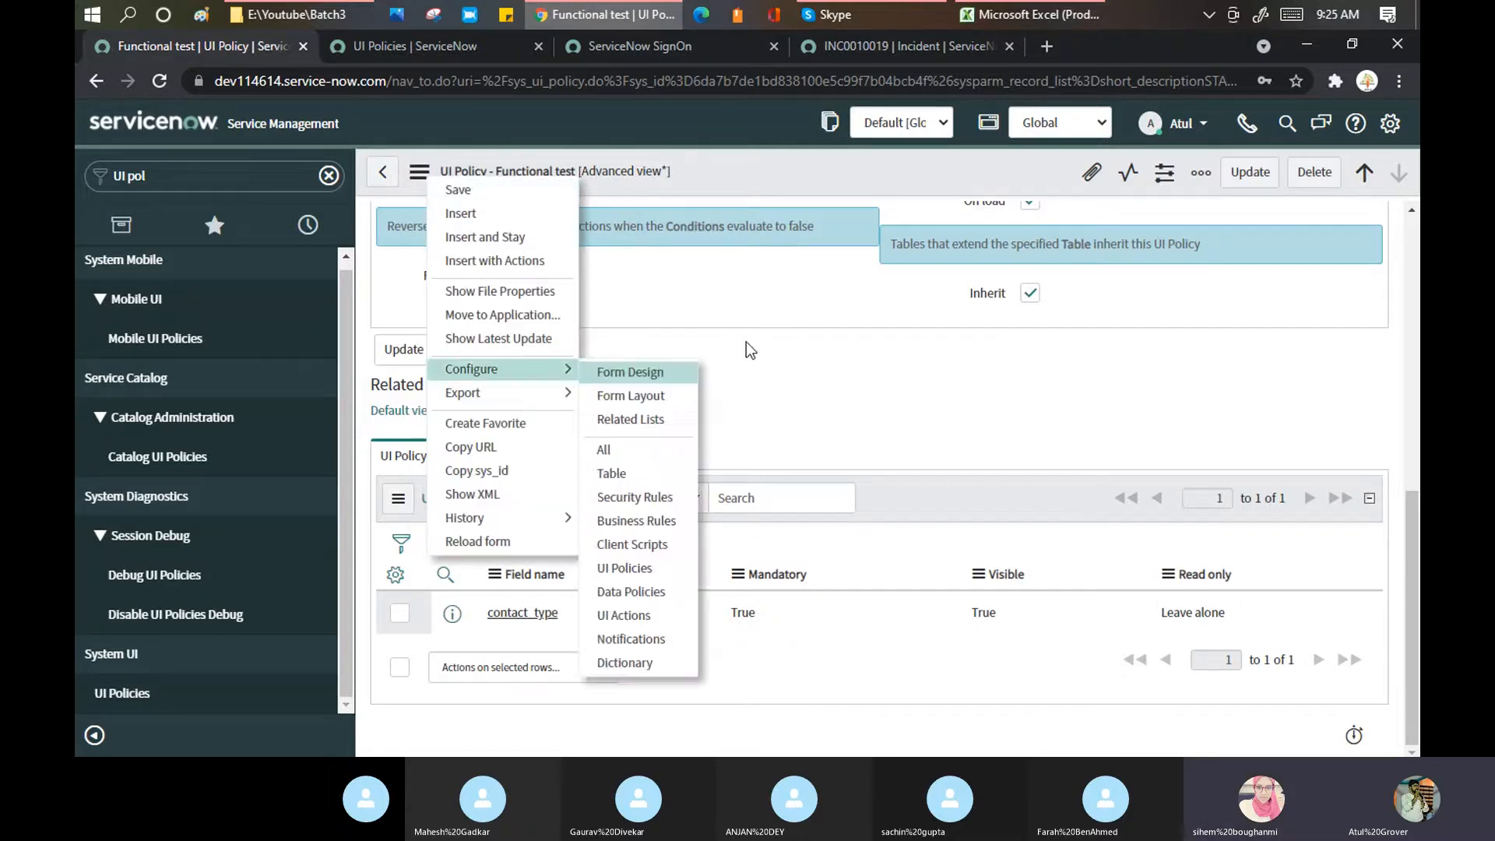
{"action": "left_click", "coordinate": [764, 306]}
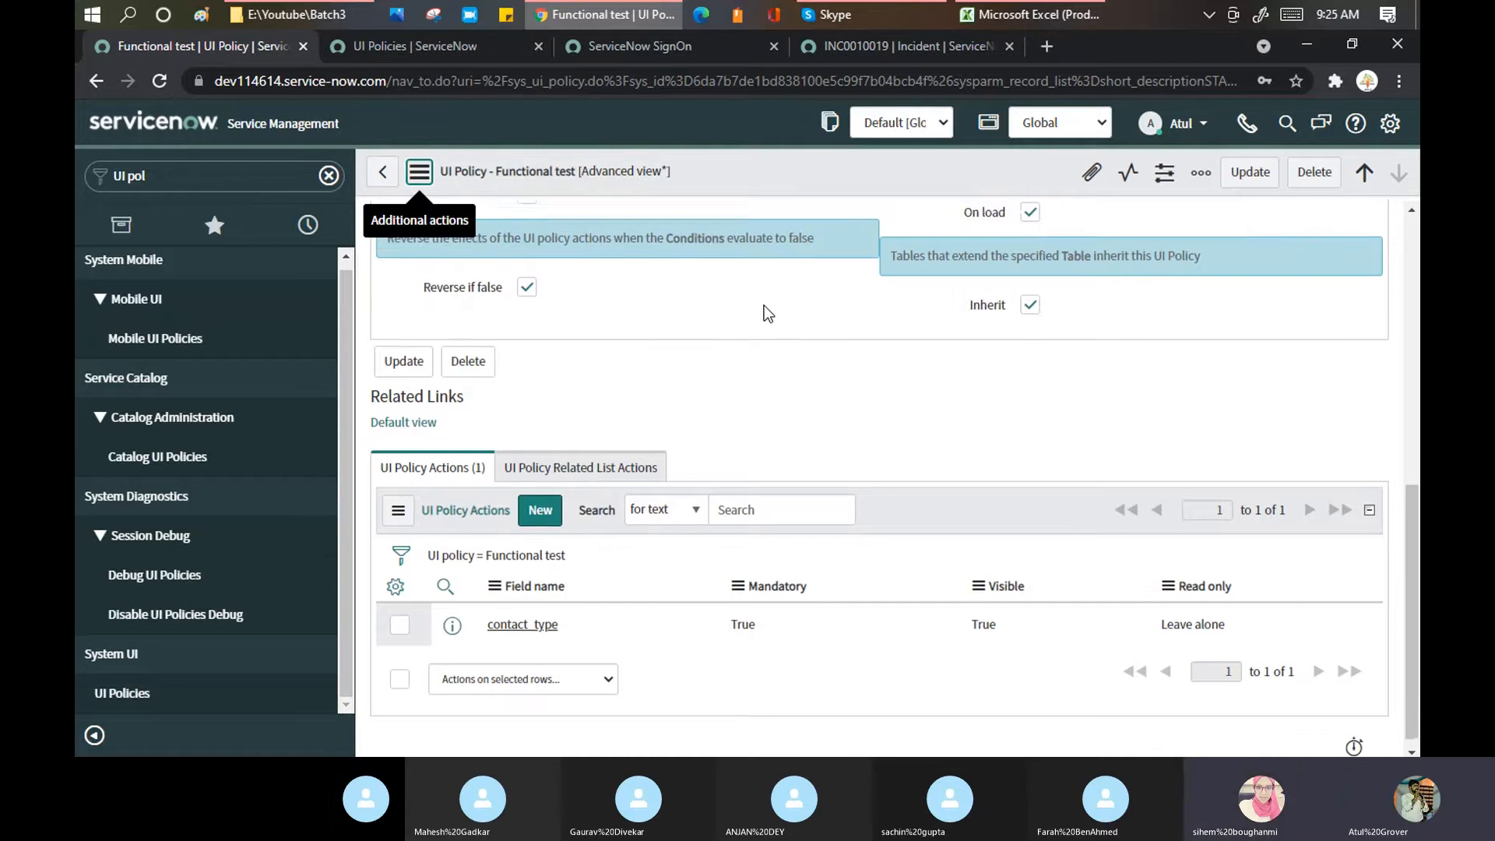
{"action": "scroll", "coordinate": [764, 306], "scroll_direction": "up", "scroll_amount": 6}
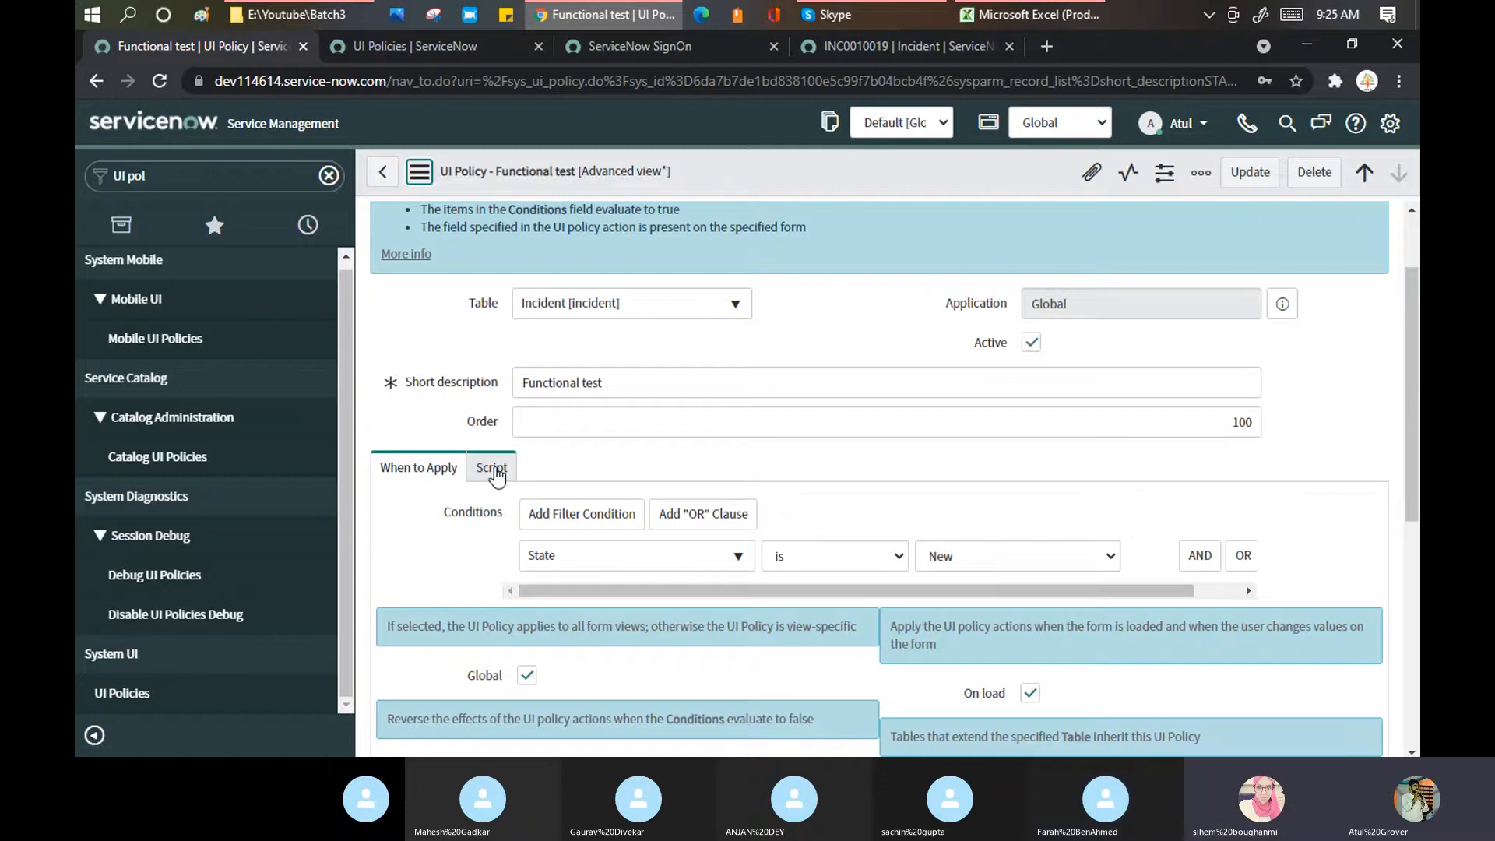
{"action": "left_click", "coordinate": [528, 482]}
{"action": "scroll", "coordinate": [901, 480], "scroll_direction": "down", "scroll_amount": 3}
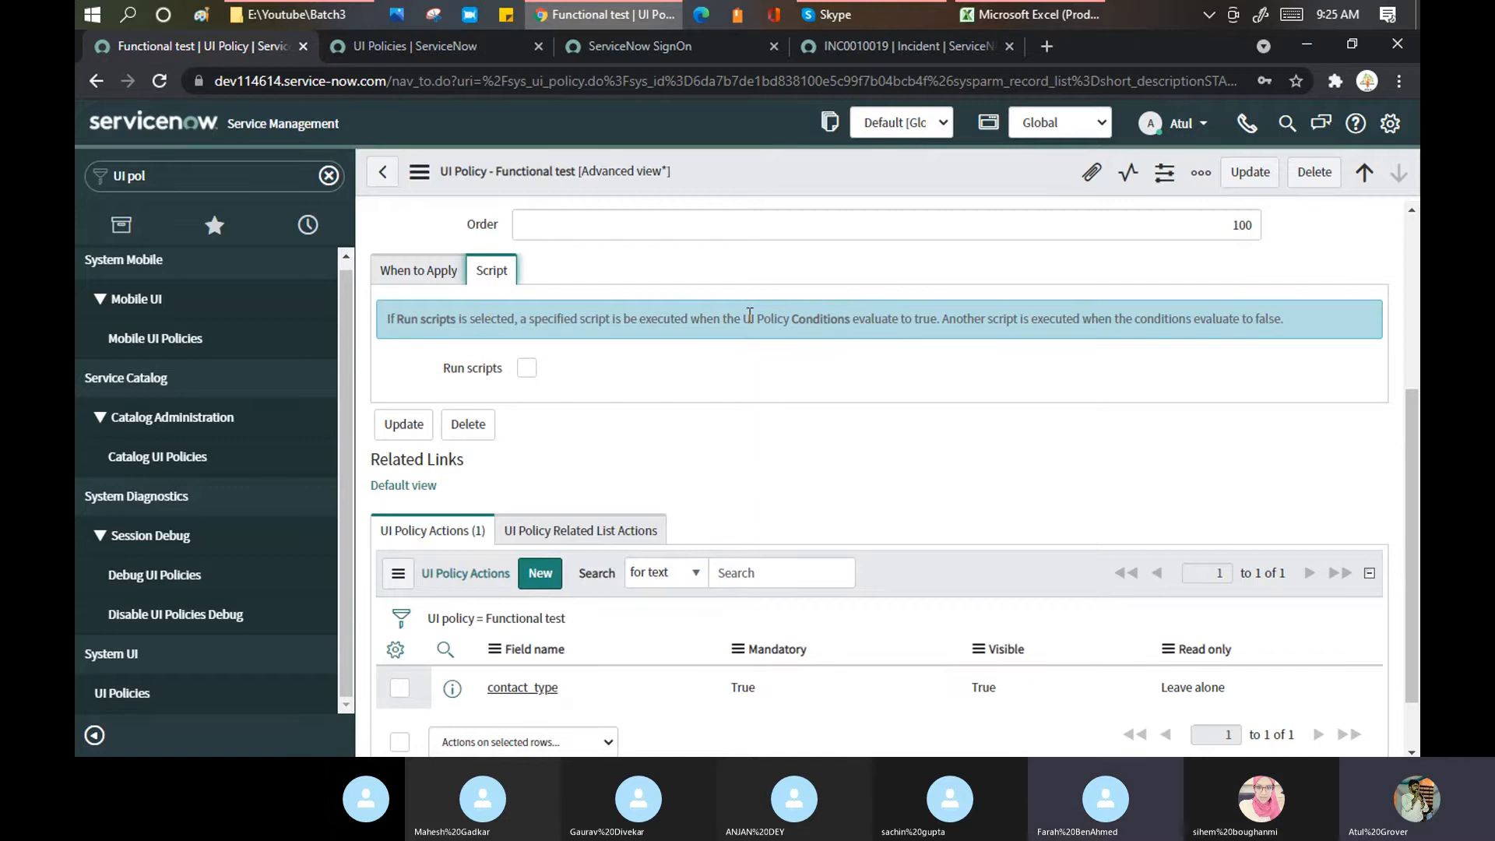
Step: Open 'Fields set to mandatory for all states' (order 10) and review its caller_id and short_description actions in Advanced view
{"action": "left_click", "coordinate": [428, 43]}
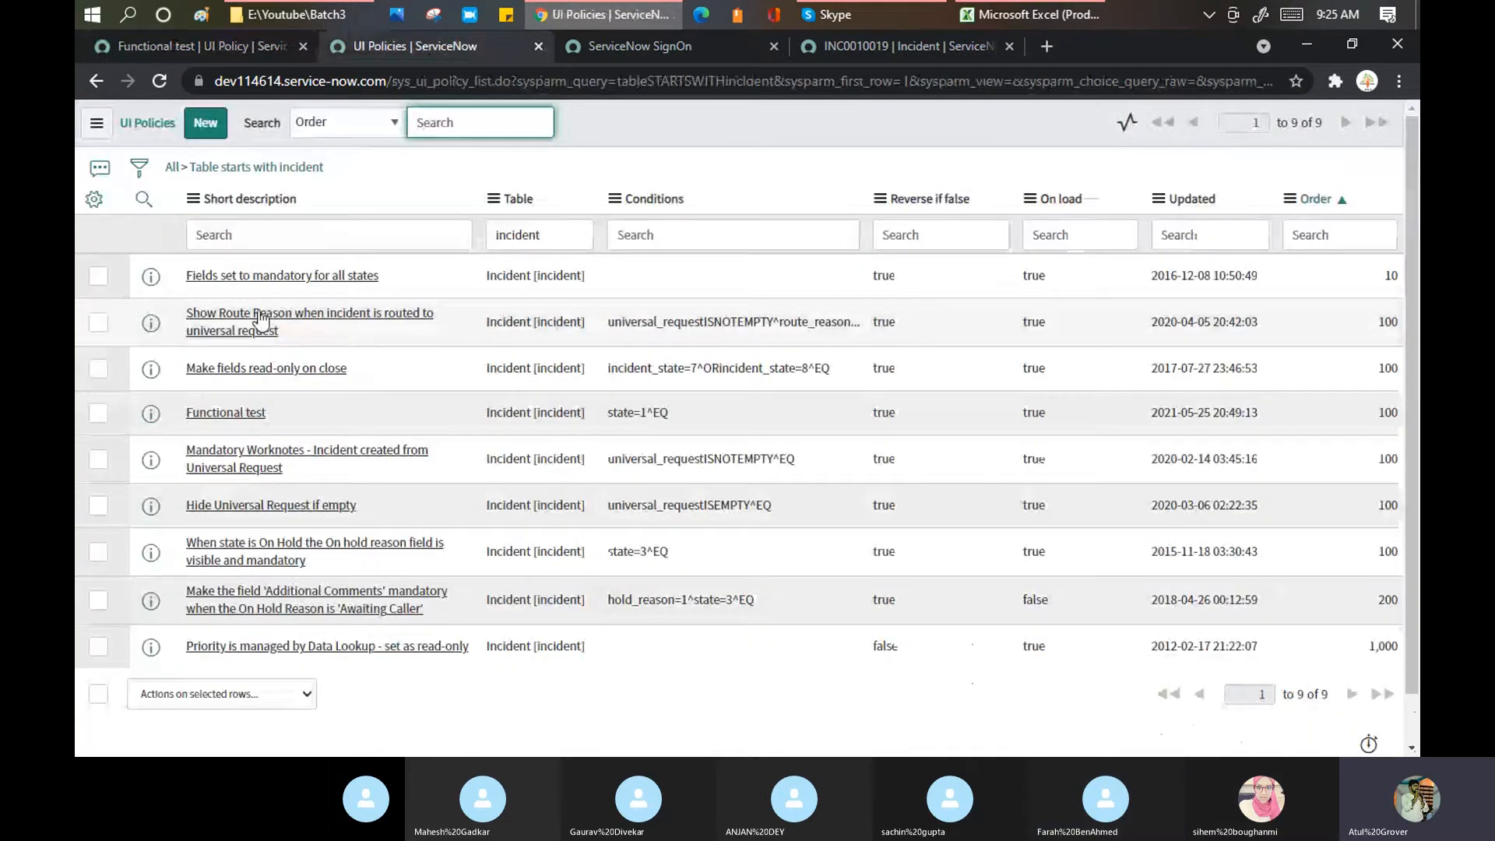
{"action": "left_click", "coordinate": [251, 279]}
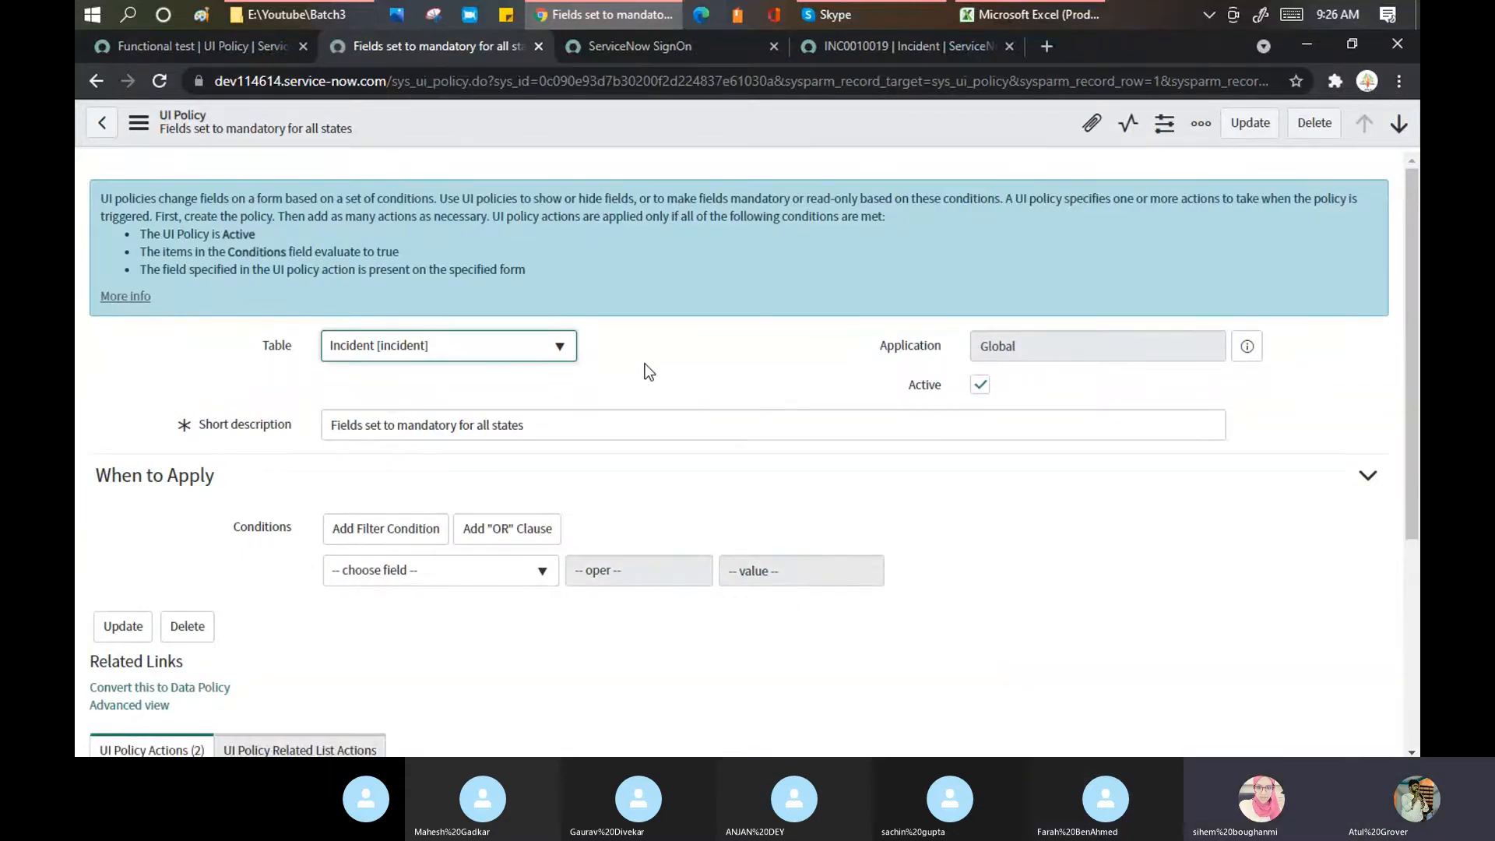
{"action": "scroll", "coordinate": [644, 370], "scroll_direction": "down", "scroll_amount": 3}
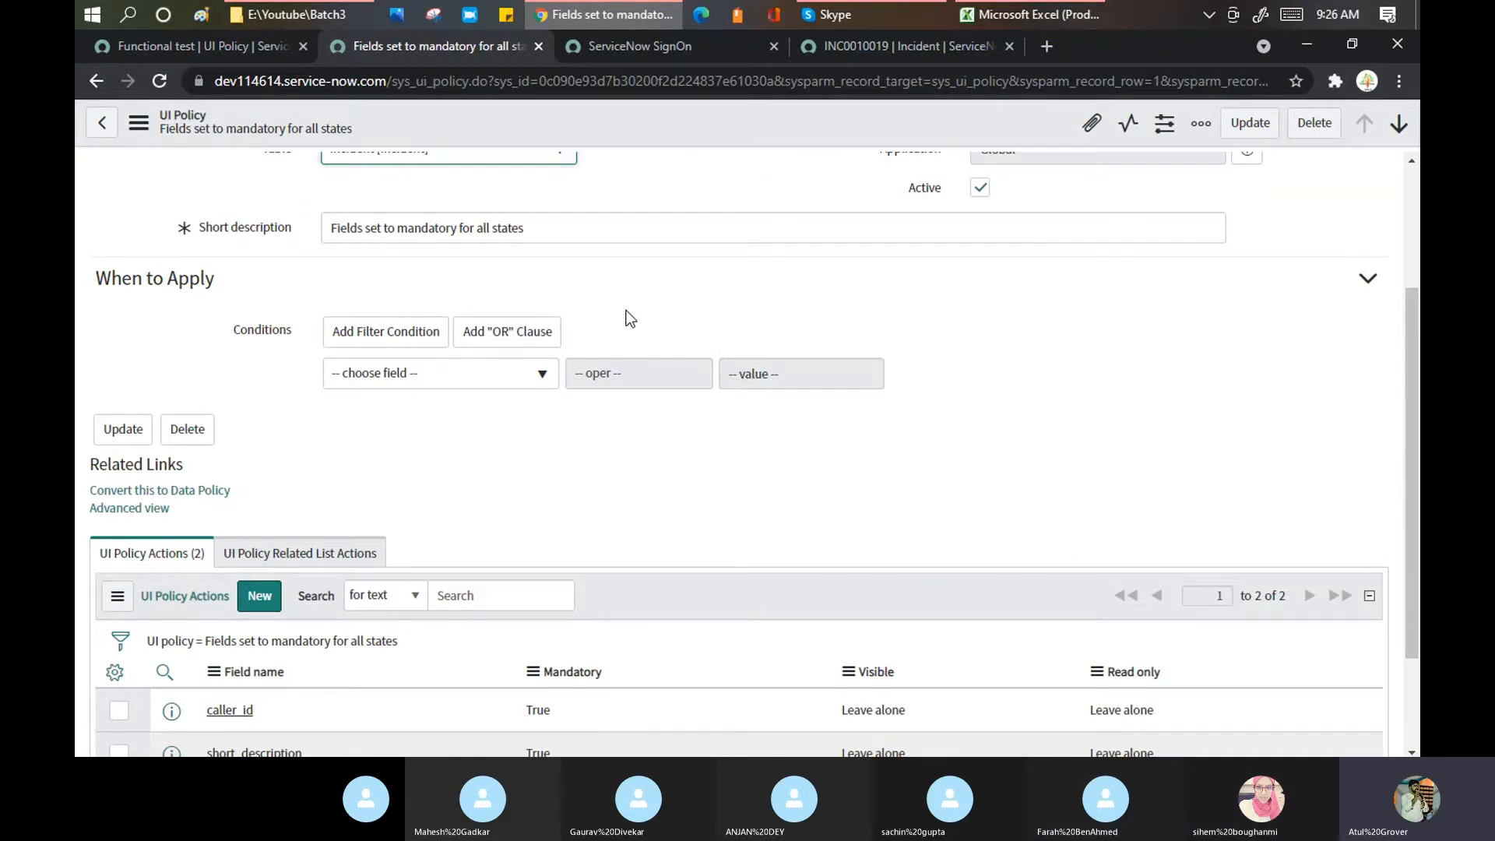
{"action": "scroll", "coordinate": [646, 308], "scroll_direction": "up", "scroll_amount": 3}
{"action": "scroll", "coordinate": [646, 308], "scroll_direction": "down", "scroll_amount": 5}
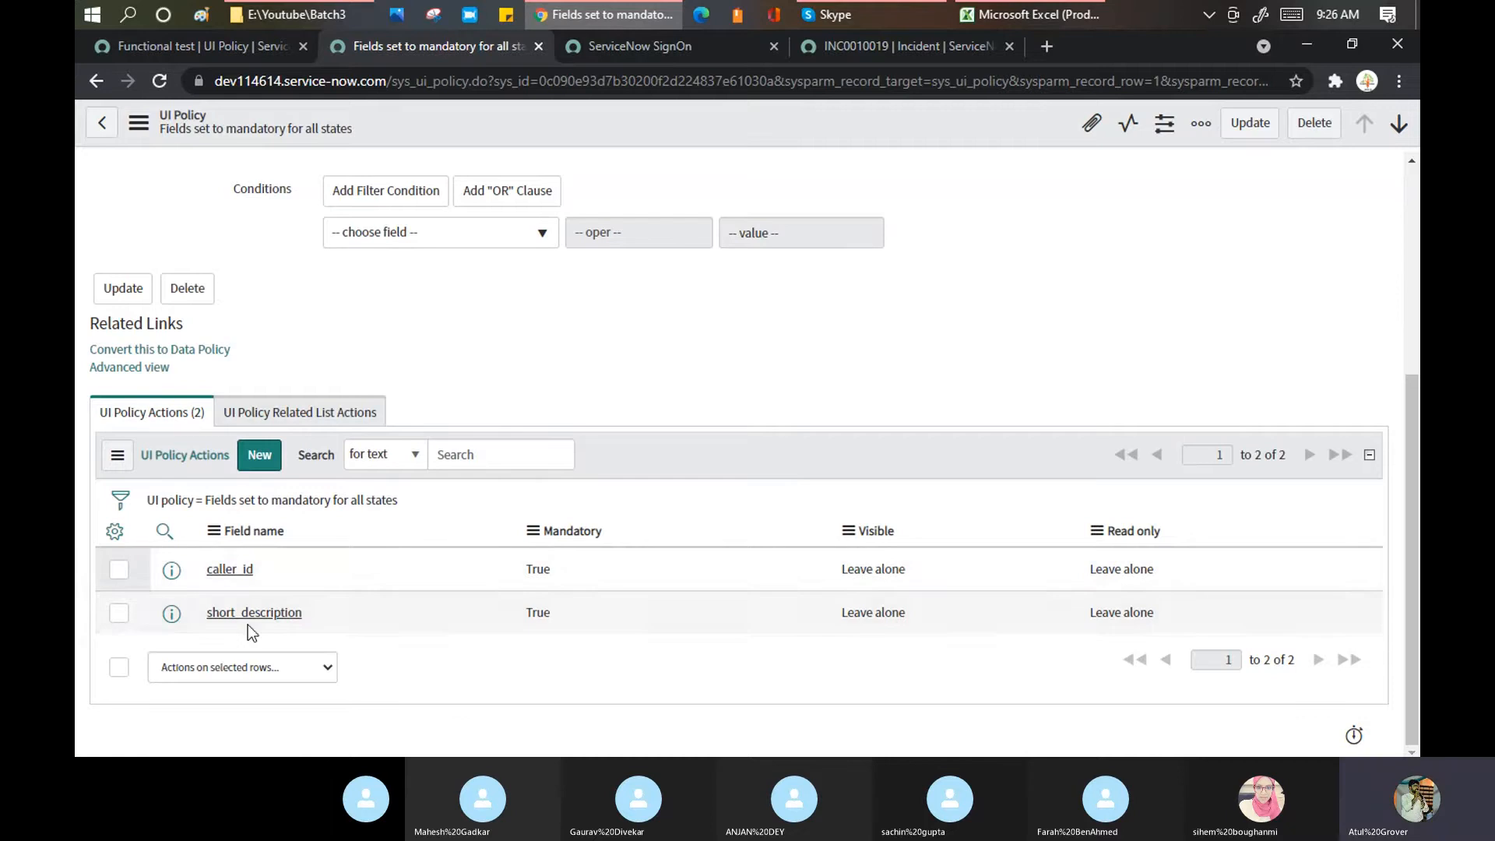
{"action": "scroll", "coordinate": [265, 503], "scroll_direction": "up", "scroll_amount": 1}
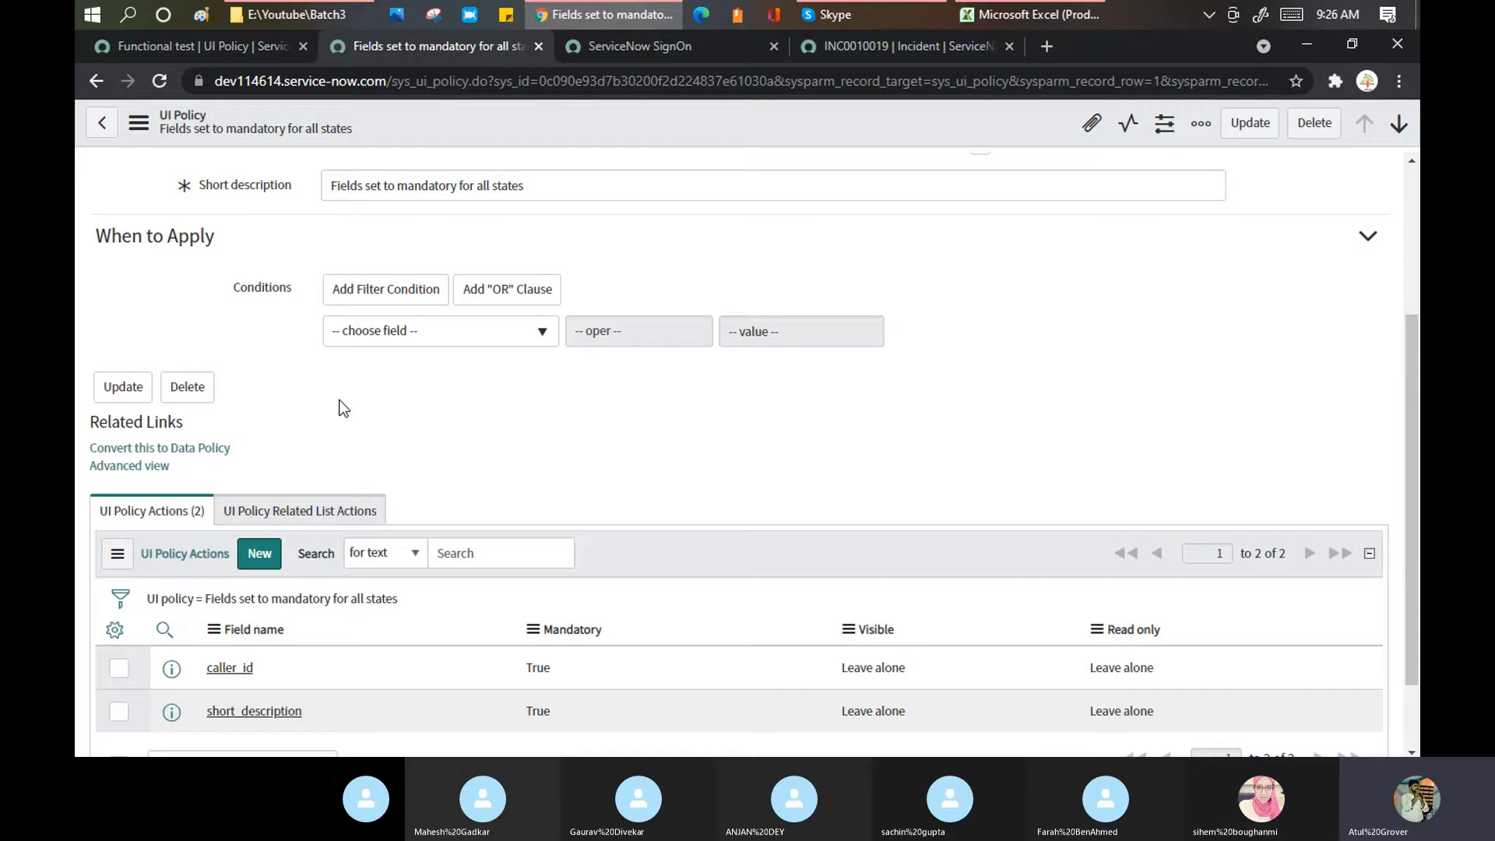
{"action": "left_click", "coordinate": [147, 472]}
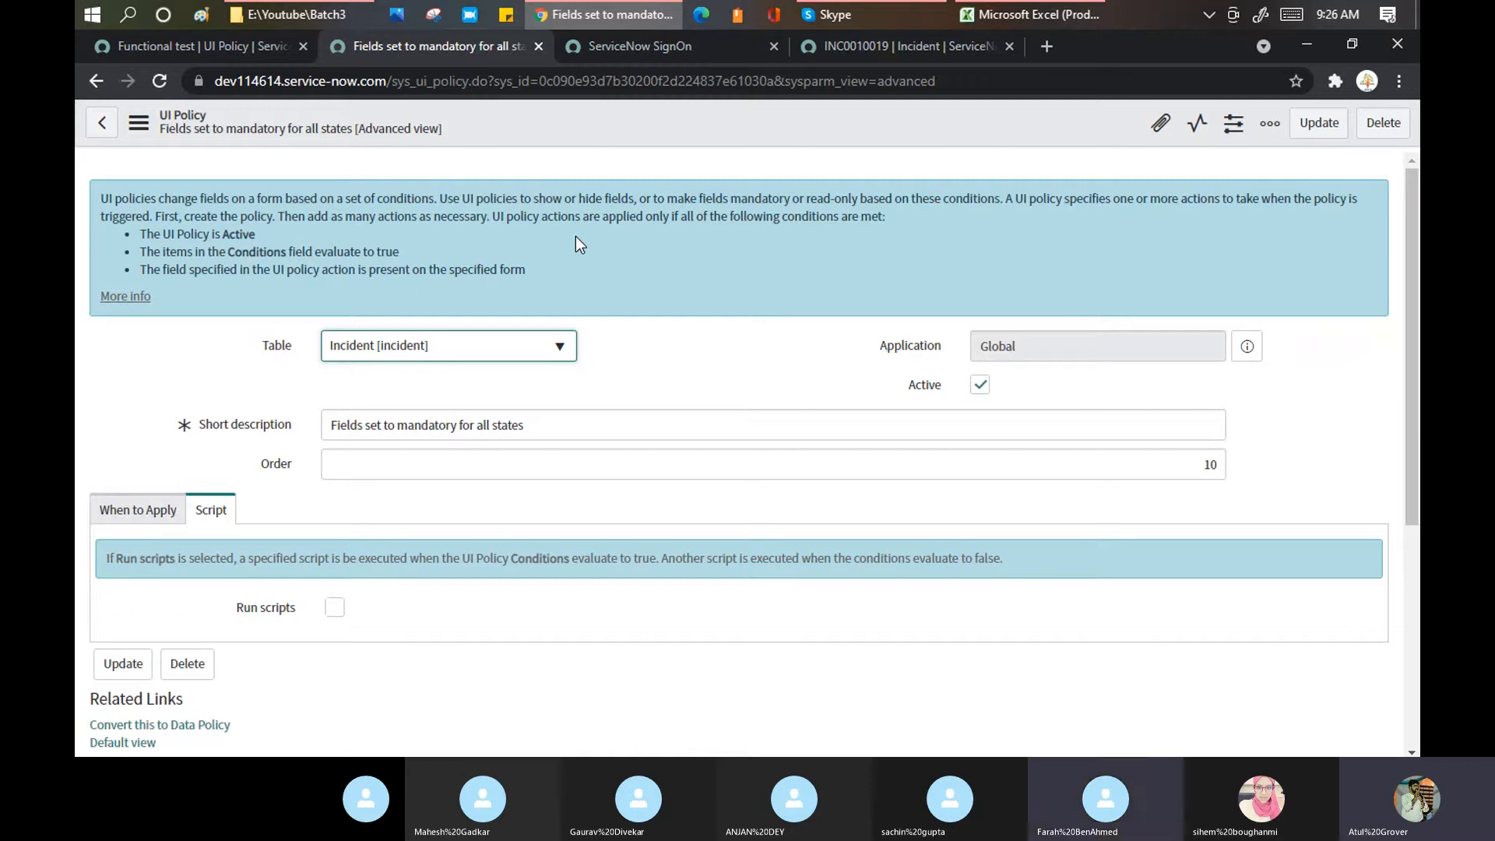
{"action": "left_click", "coordinate": [677, 358]}
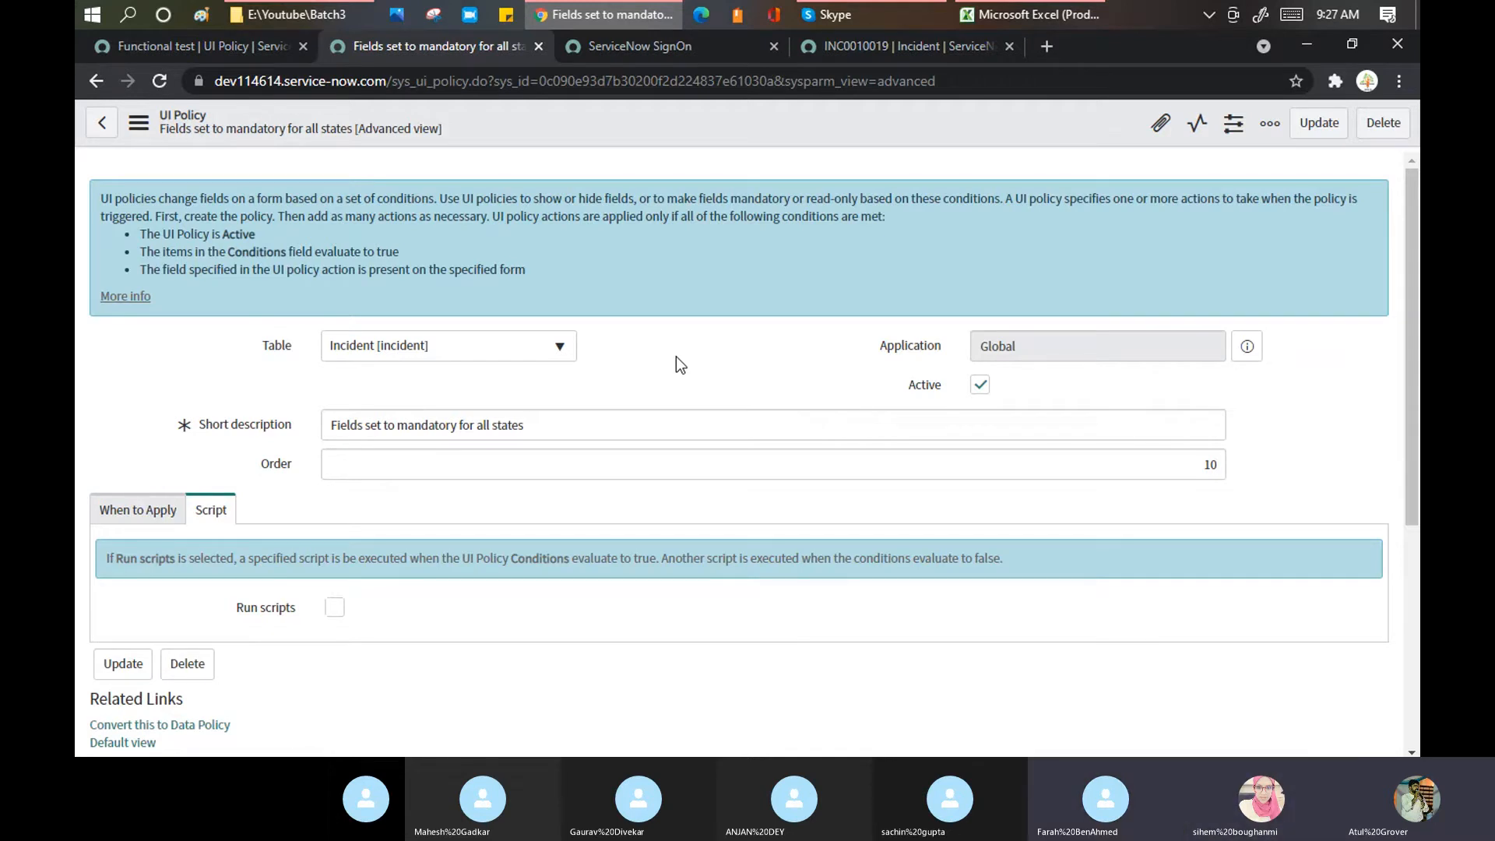
{"action": "scroll", "coordinate": [676, 357], "scroll_direction": "down", "scroll_amount": 5}
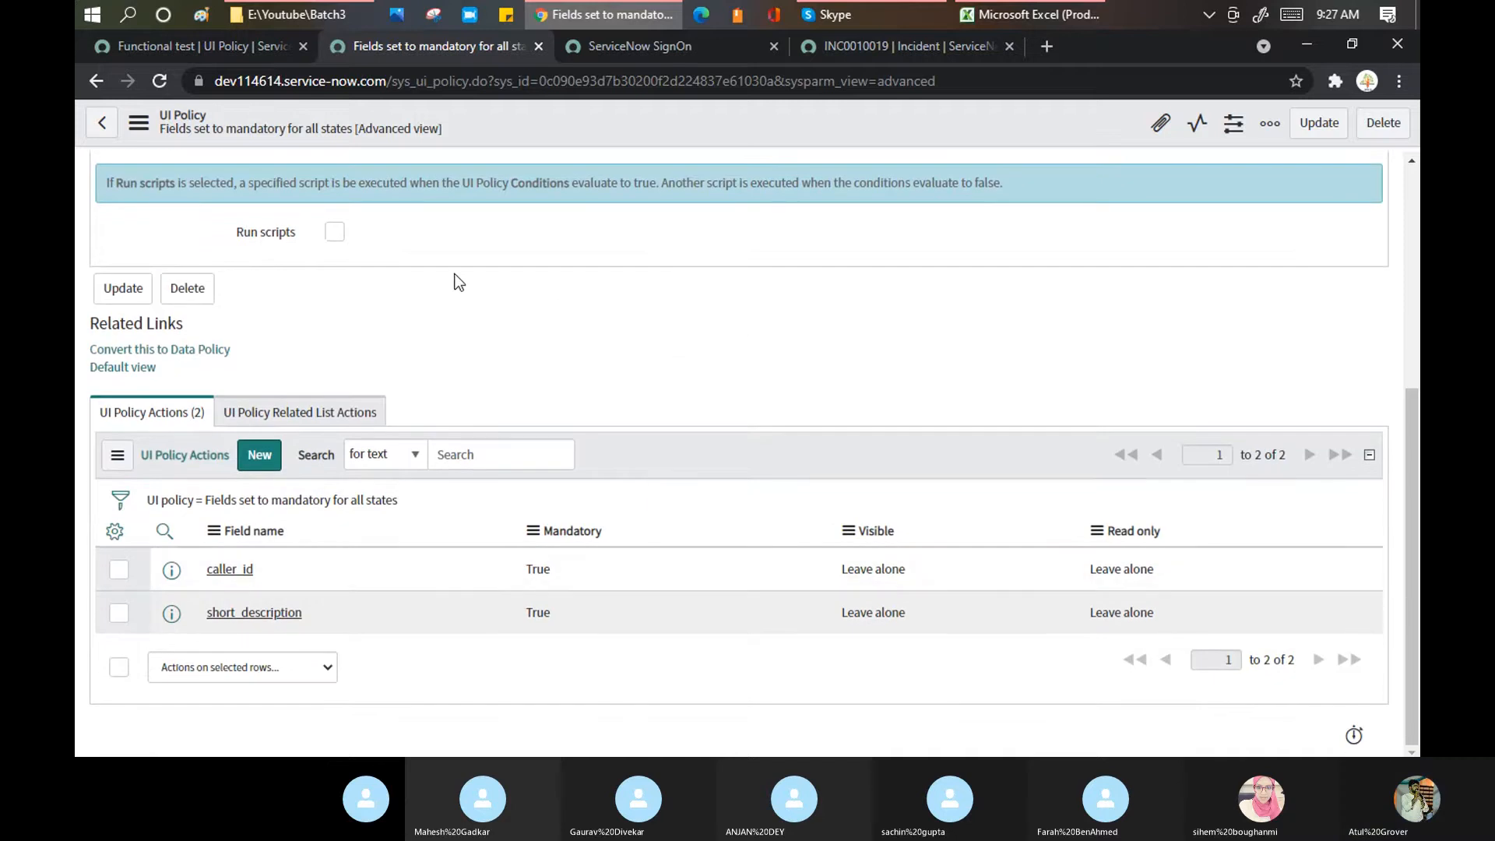
{"action": "scroll", "coordinate": [459, 281], "scroll_direction": "up", "scroll_amount": 4}
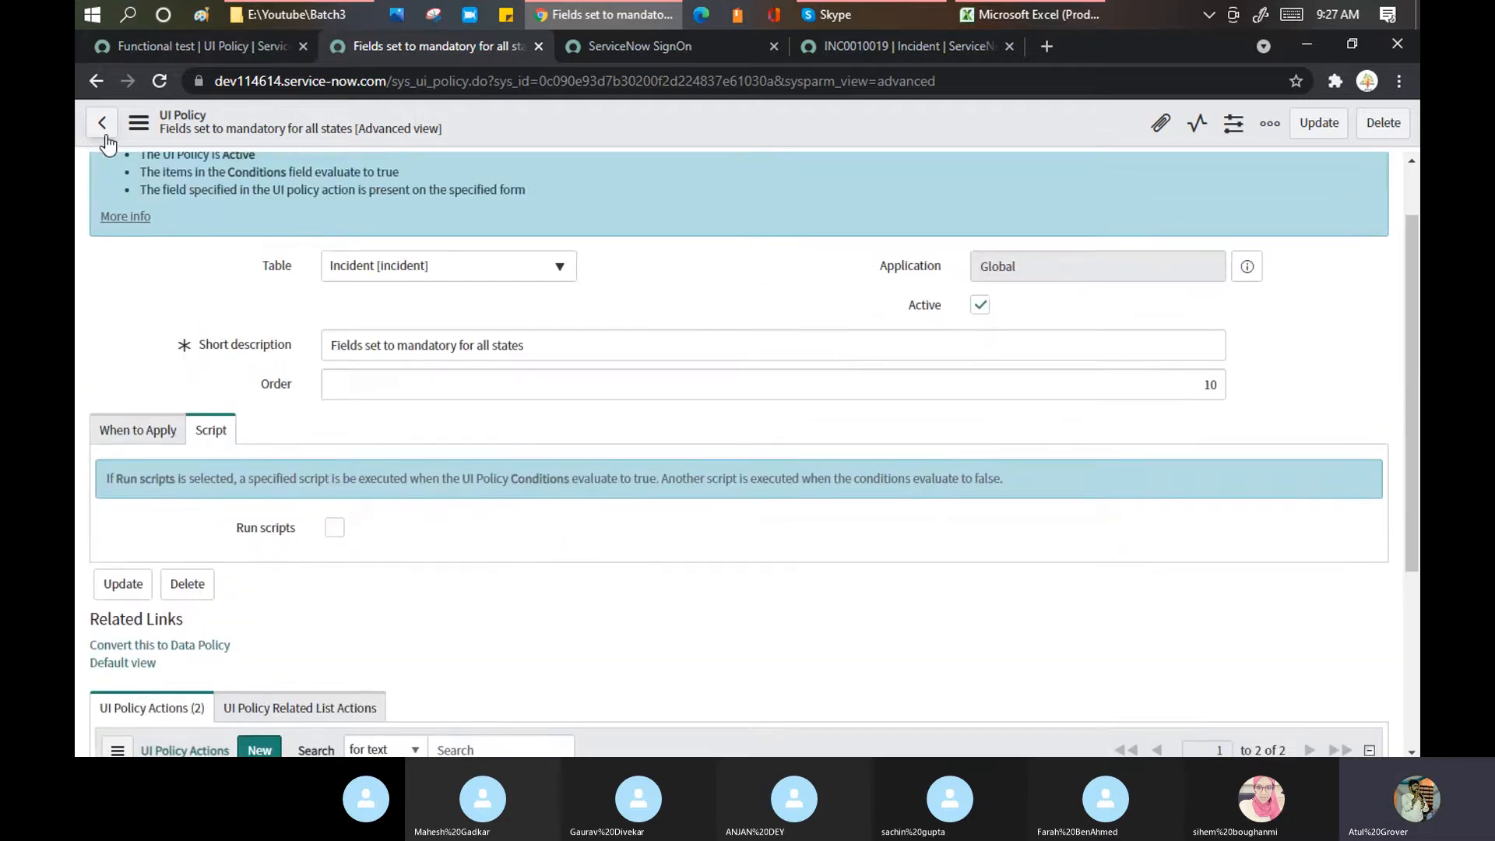
Step: Return to the full UI Policies list and filter the Table column by *incident
{"action": "left_click", "coordinate": [101, 124]}
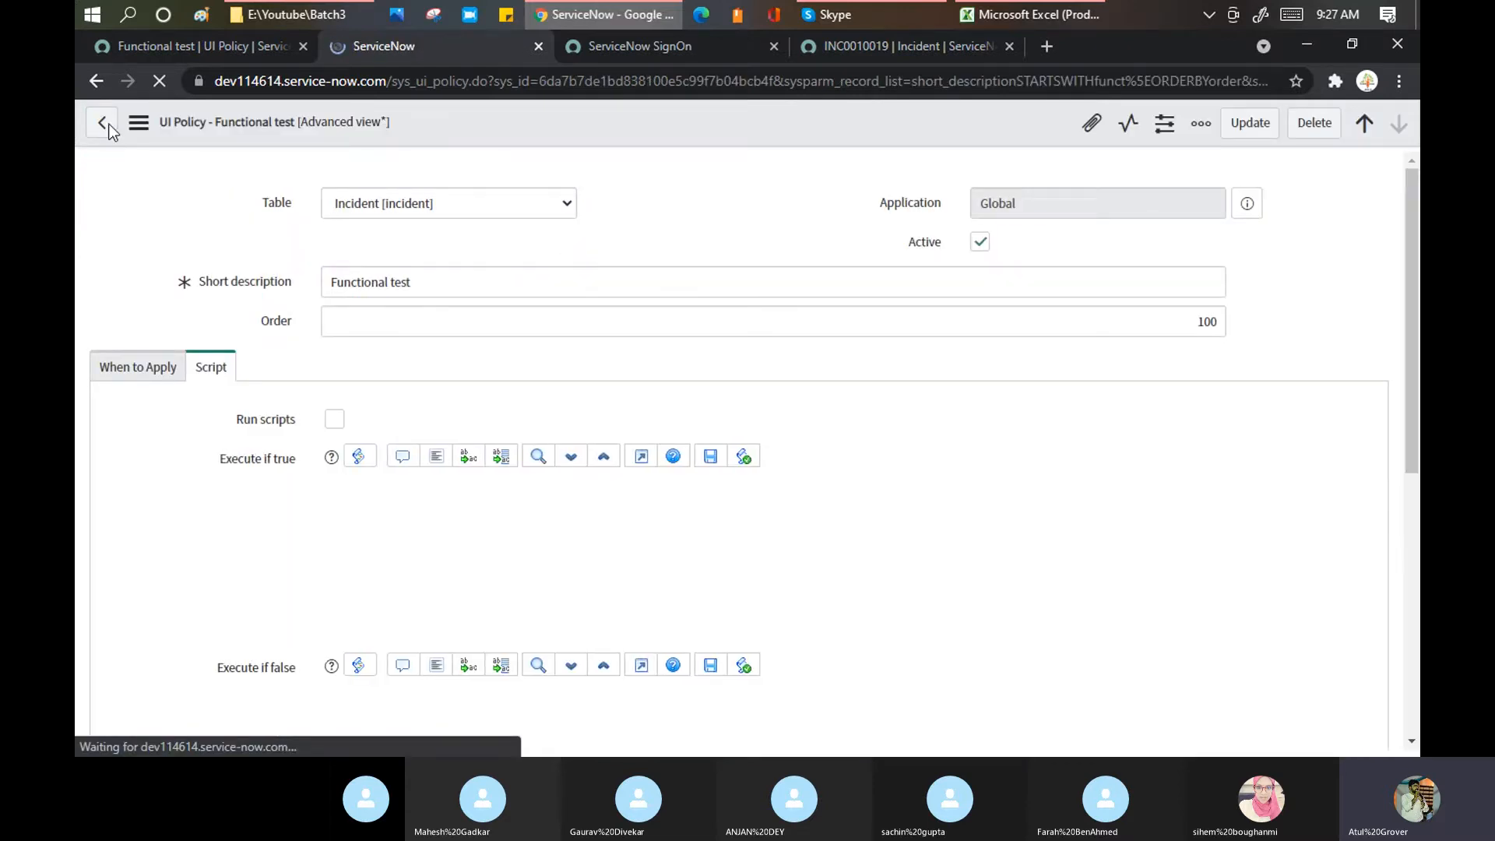
{"action": "left_click", "coordinate": [207, 39]}
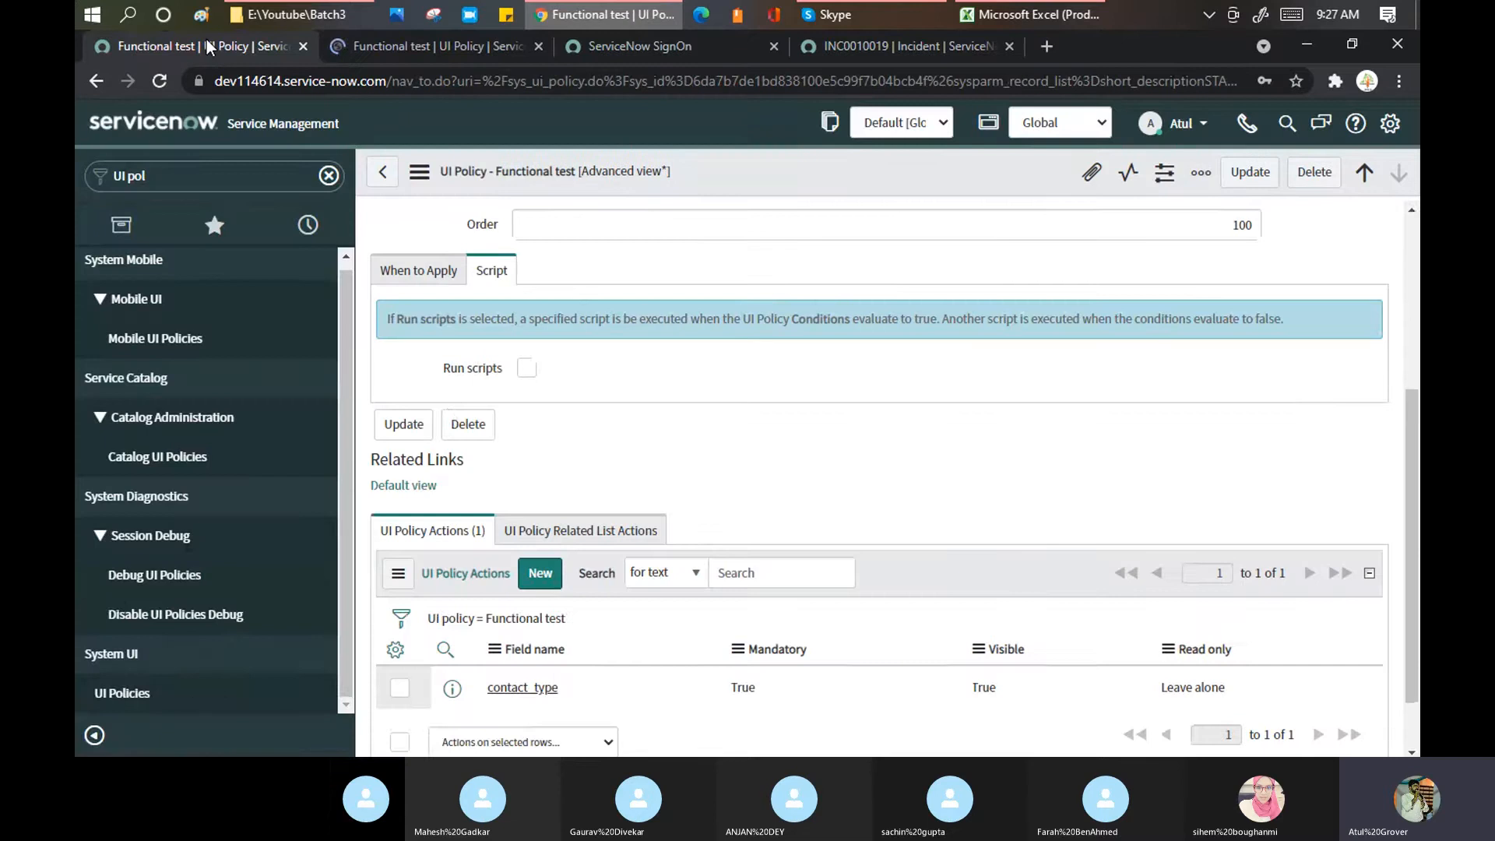
{"action": "left_click", "coordinate": [121, 688]}
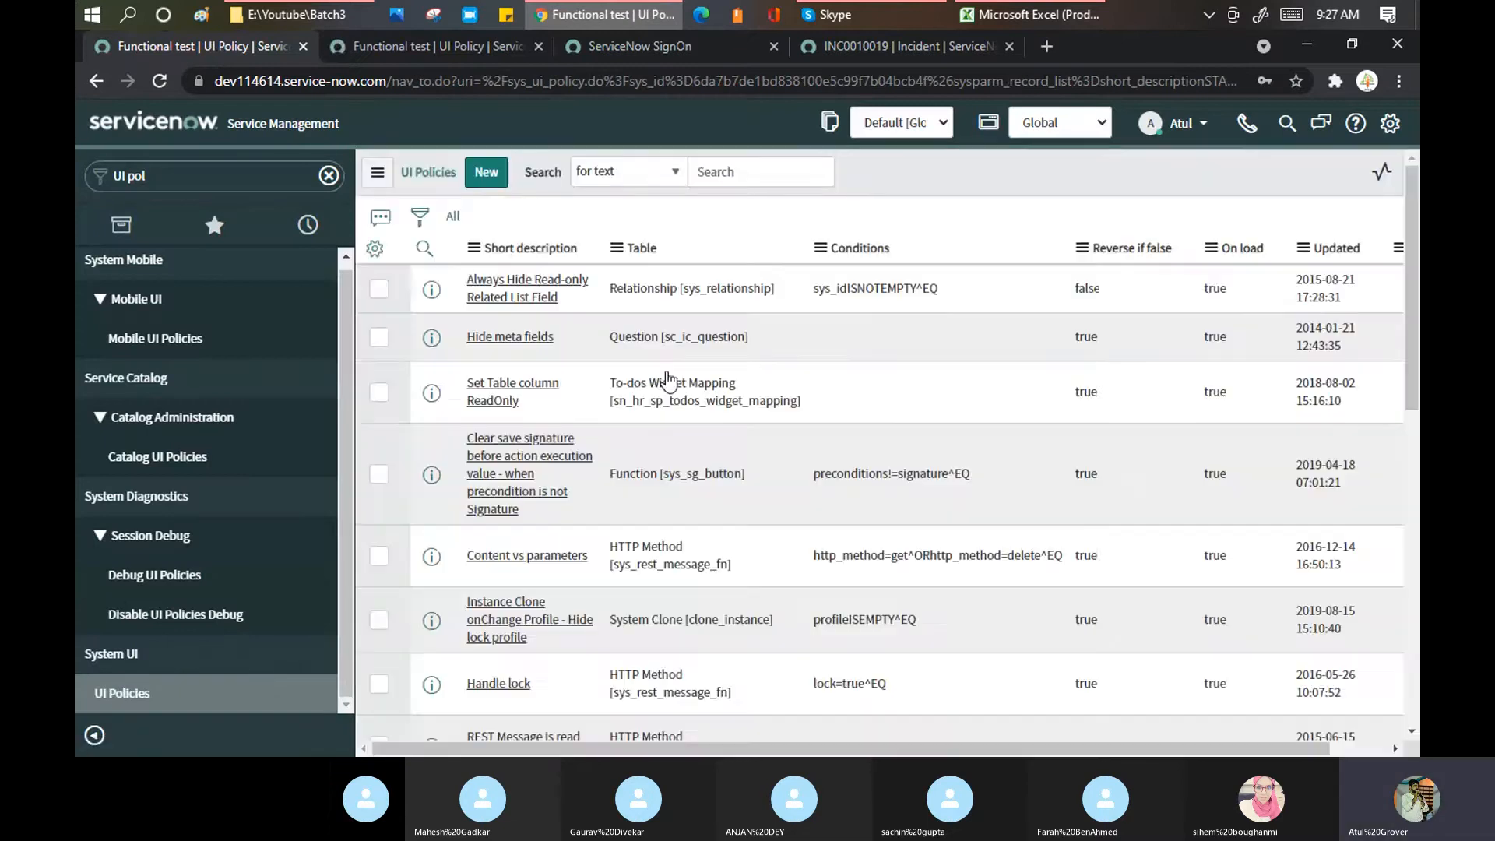
{"action": "left_click", "coordinate": [684, 285]}
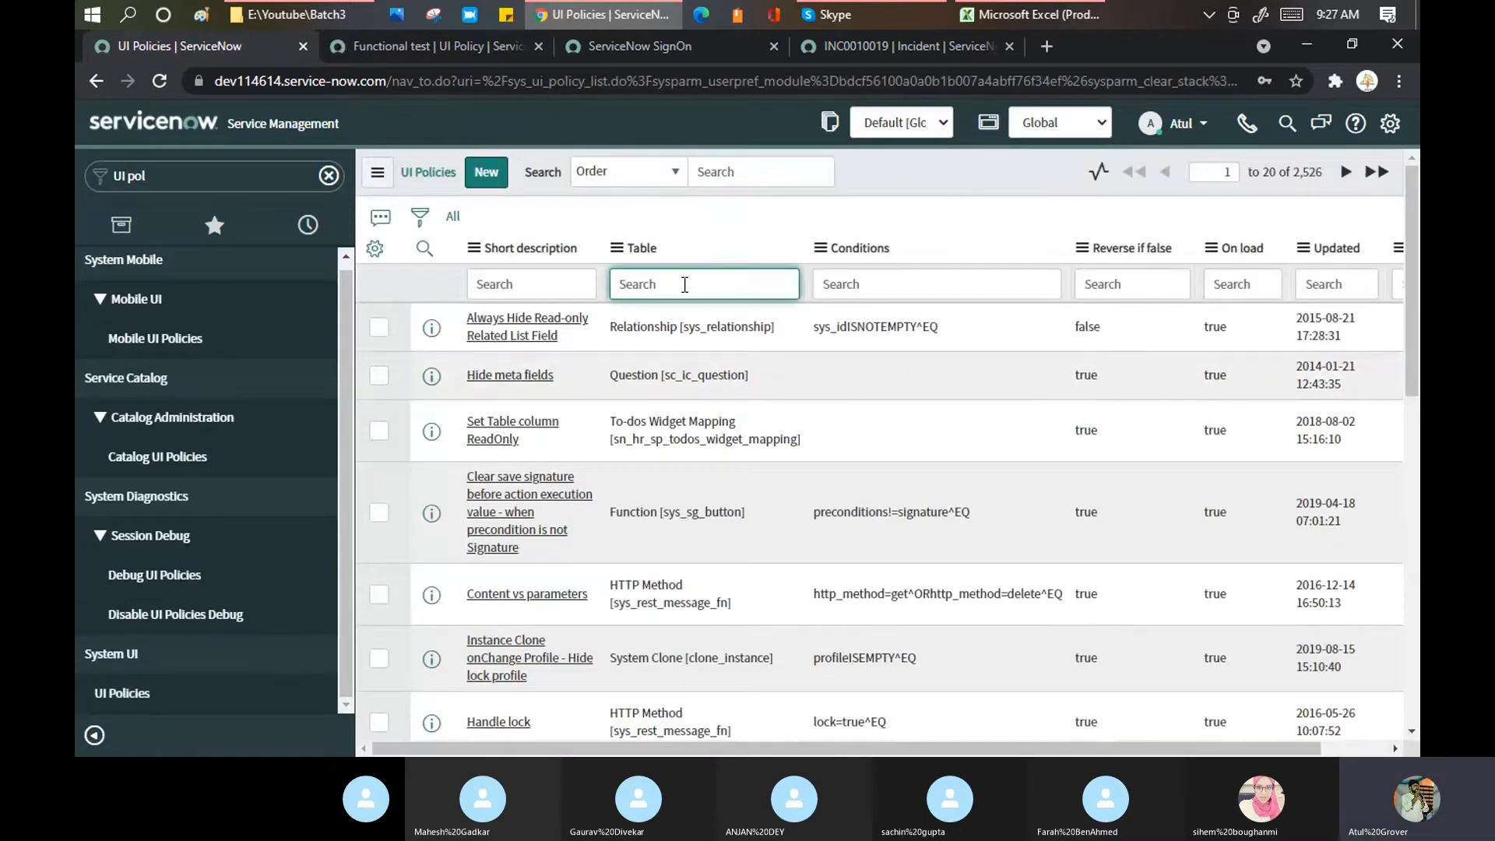
{"action": "type", "text": "*incident"}
{"action": "key", "text": "Return"}
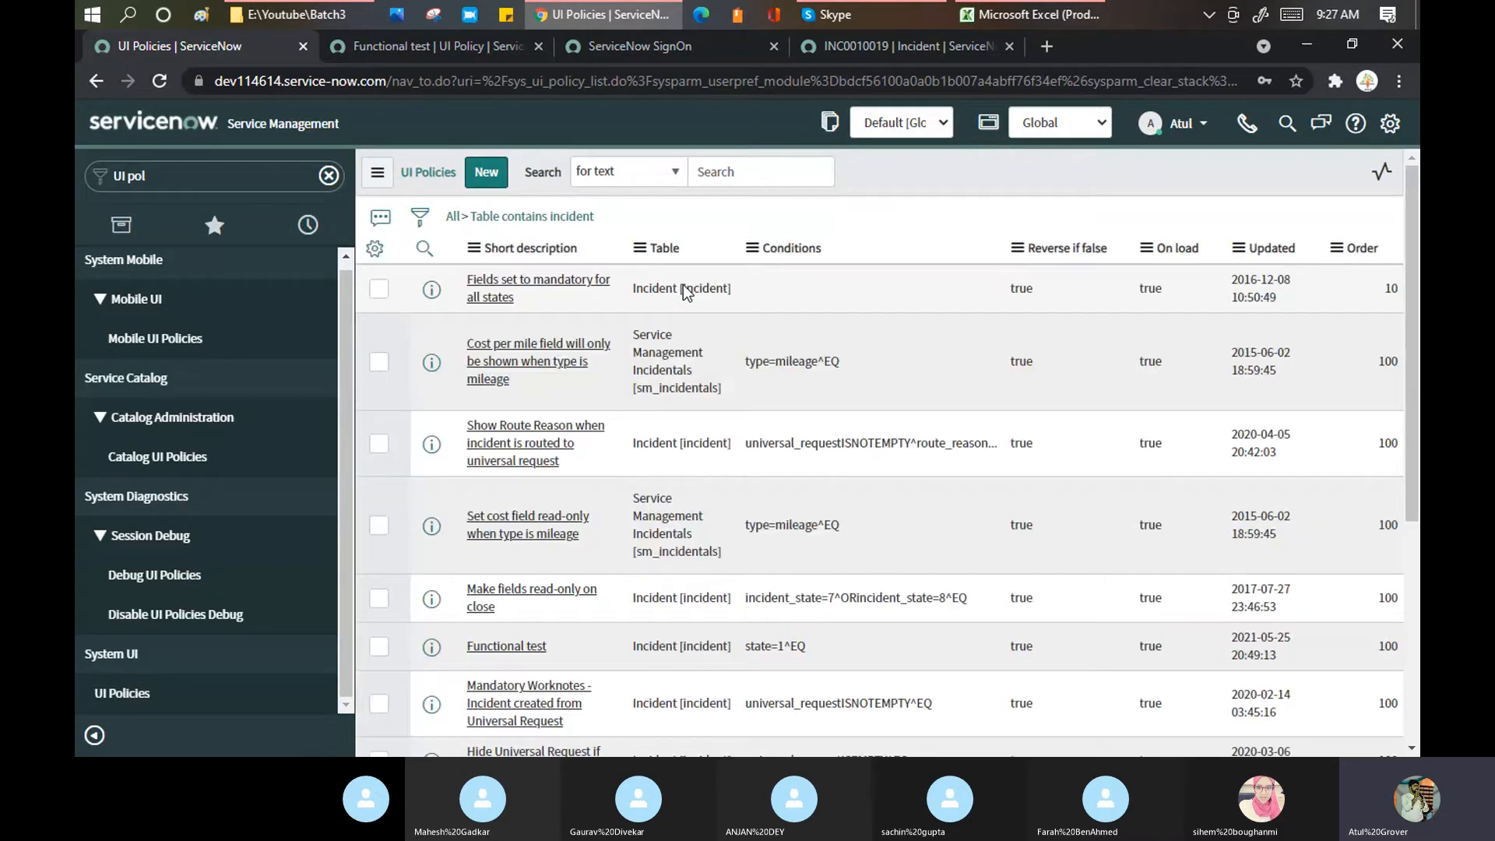
Step: Open 'Make fields read-only on close' and review its Closed or Canceled condition and 22 read-only actions
{"action": "scroll", "coordinate": [605, 422], "scroll_direction": "down", "scroll_amount": 3}
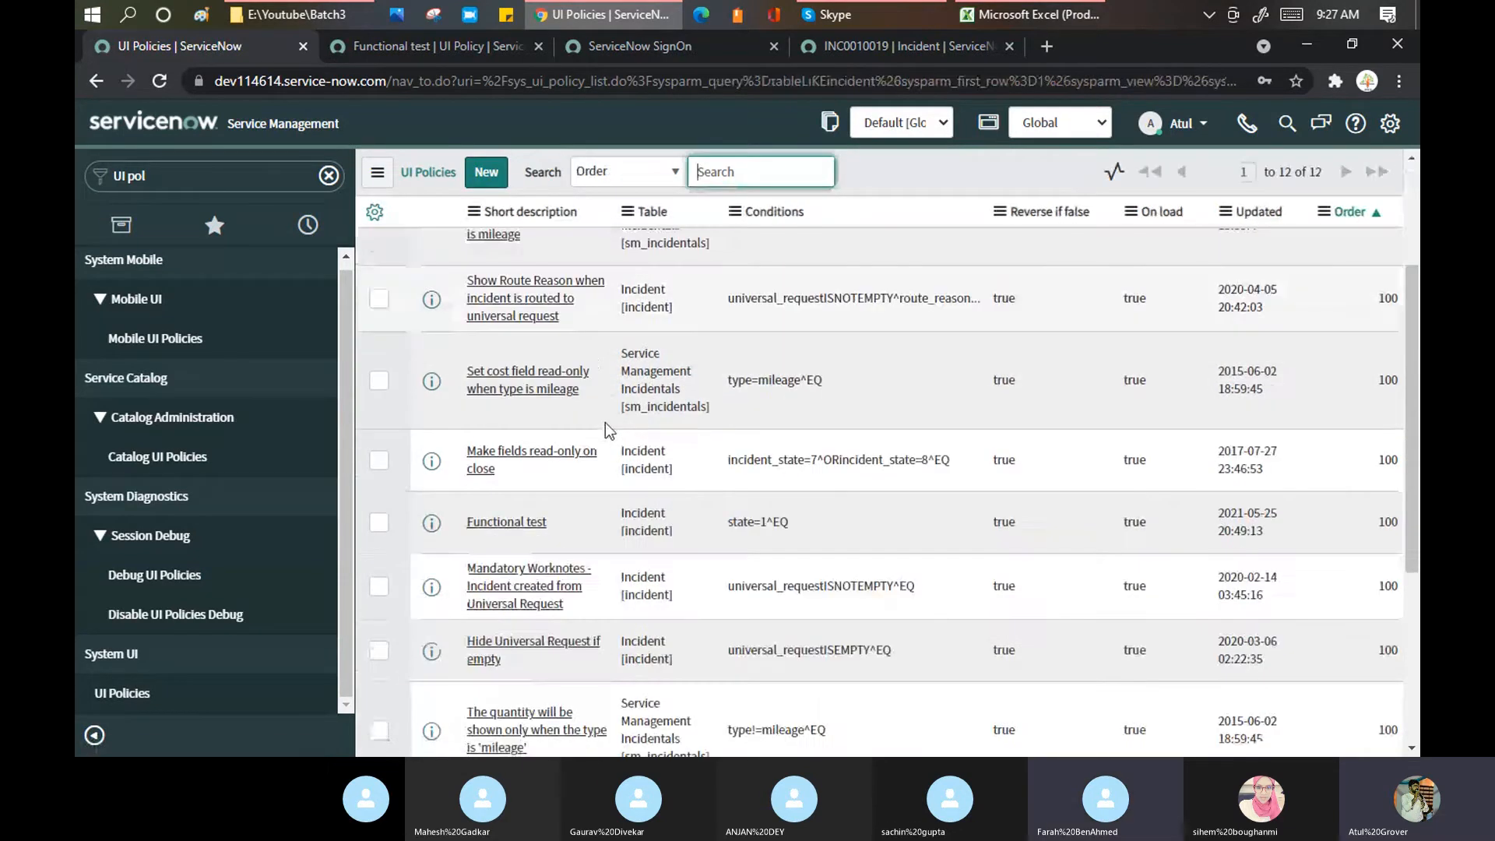
{"action": "left_click", "coordinate": [558, 460]}
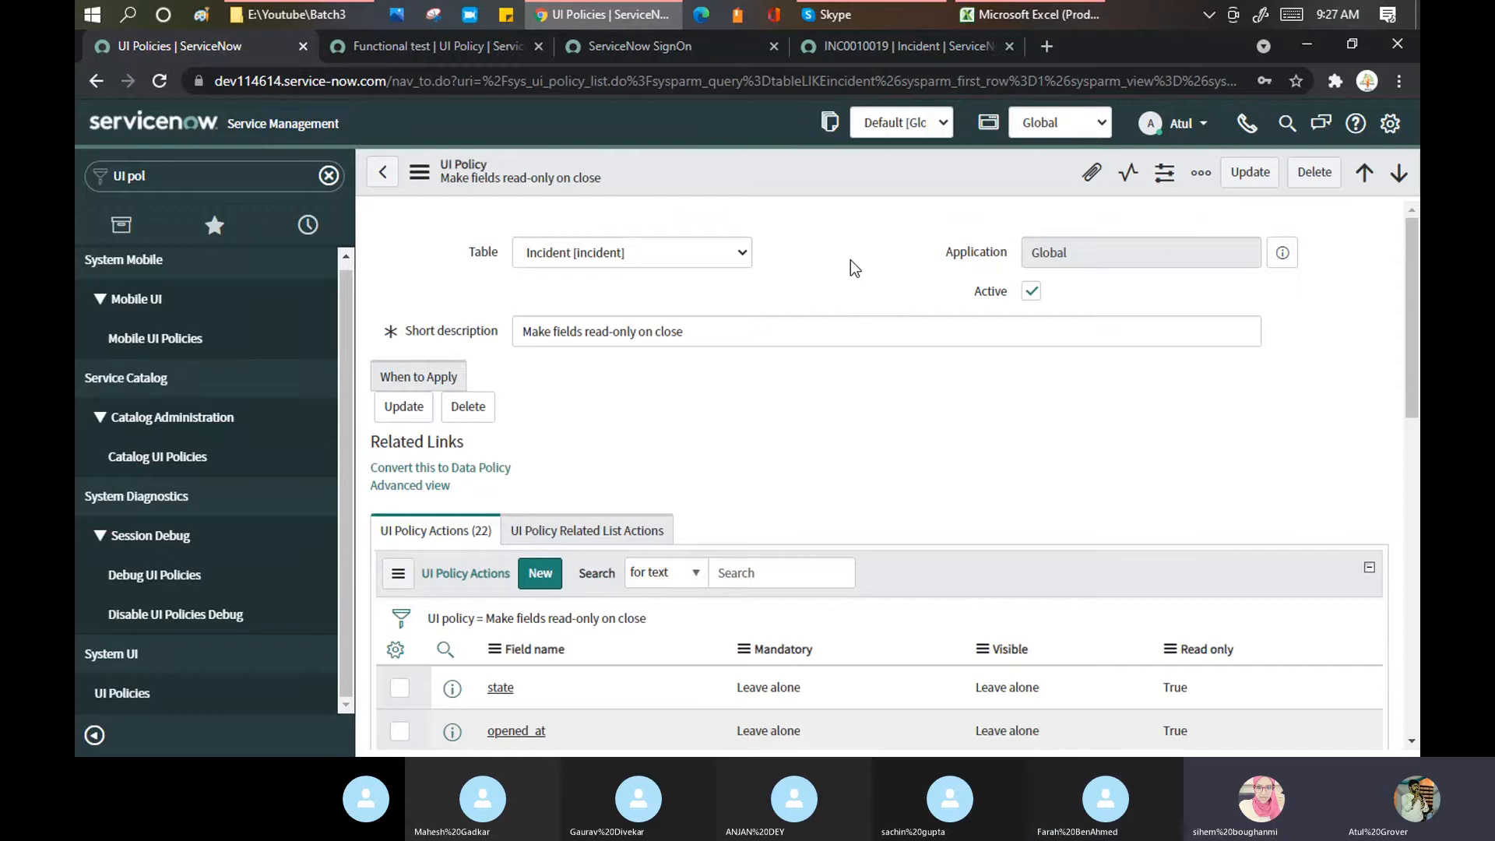
{"action": "left_click", "coordinate": [430, 378]}
{"action": "scroll", "coordinate": [738, 369], "scroll_direction": "down", "scroll_amount": 4}
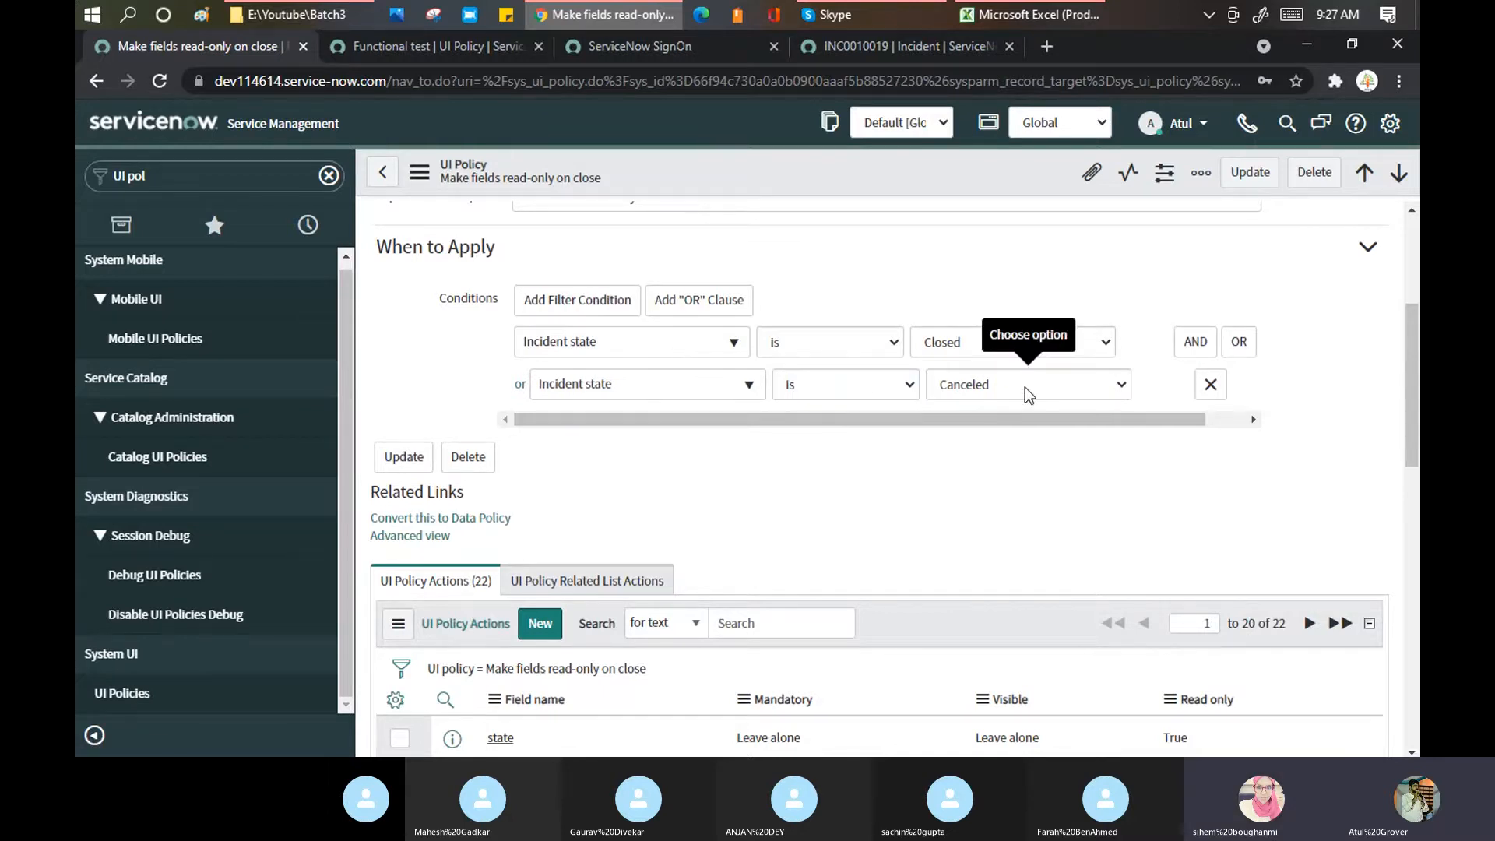
{"action": "scroll", "coordinate": [1025, 386], "scroll_direction": "down", "scroll_amount": 3}
{"action": "scroll", "coordinate": [957, 363], "scroll_direction": "up", "scroll_amount": 3}
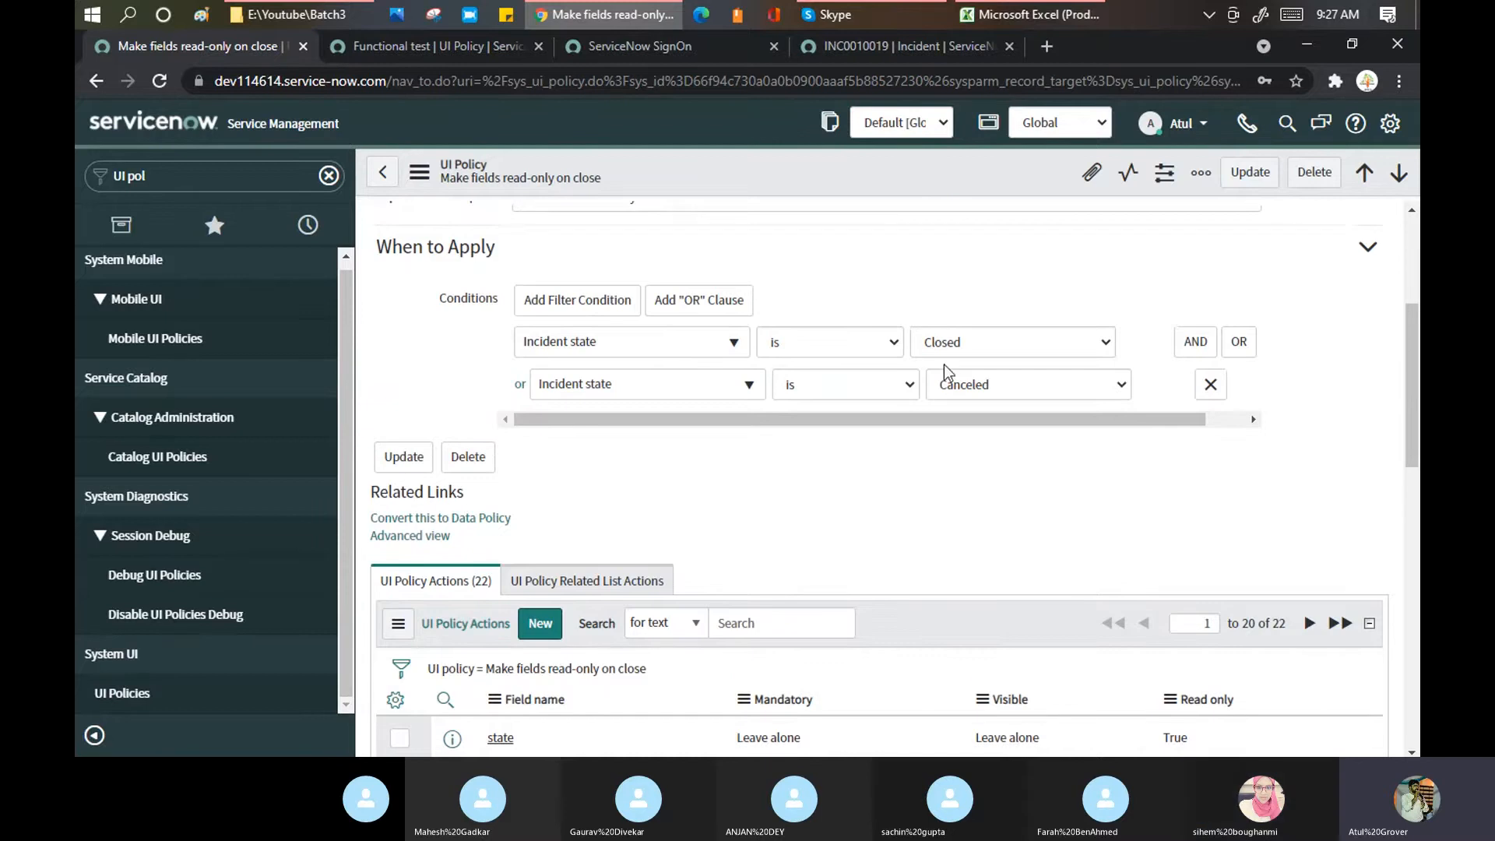
{"action": "scroll", "coordinate": [940, 383], "scroll_direction": "down", "scroll_amount": 6}
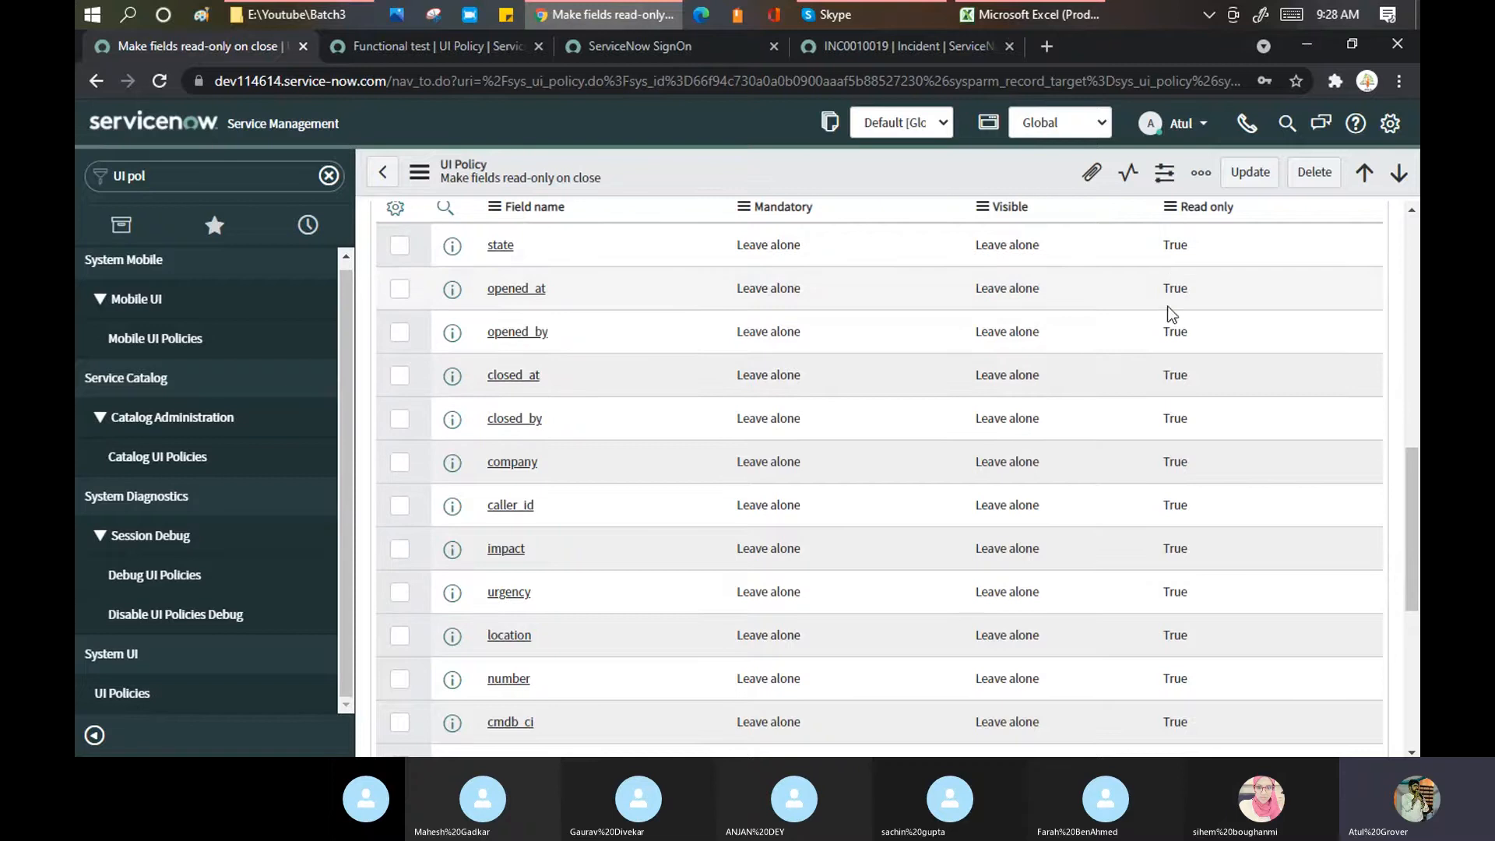
{"action": "scroll", "coordinate": [1128, 343], "scroll_direction": "down", "scroll_amount": 2}
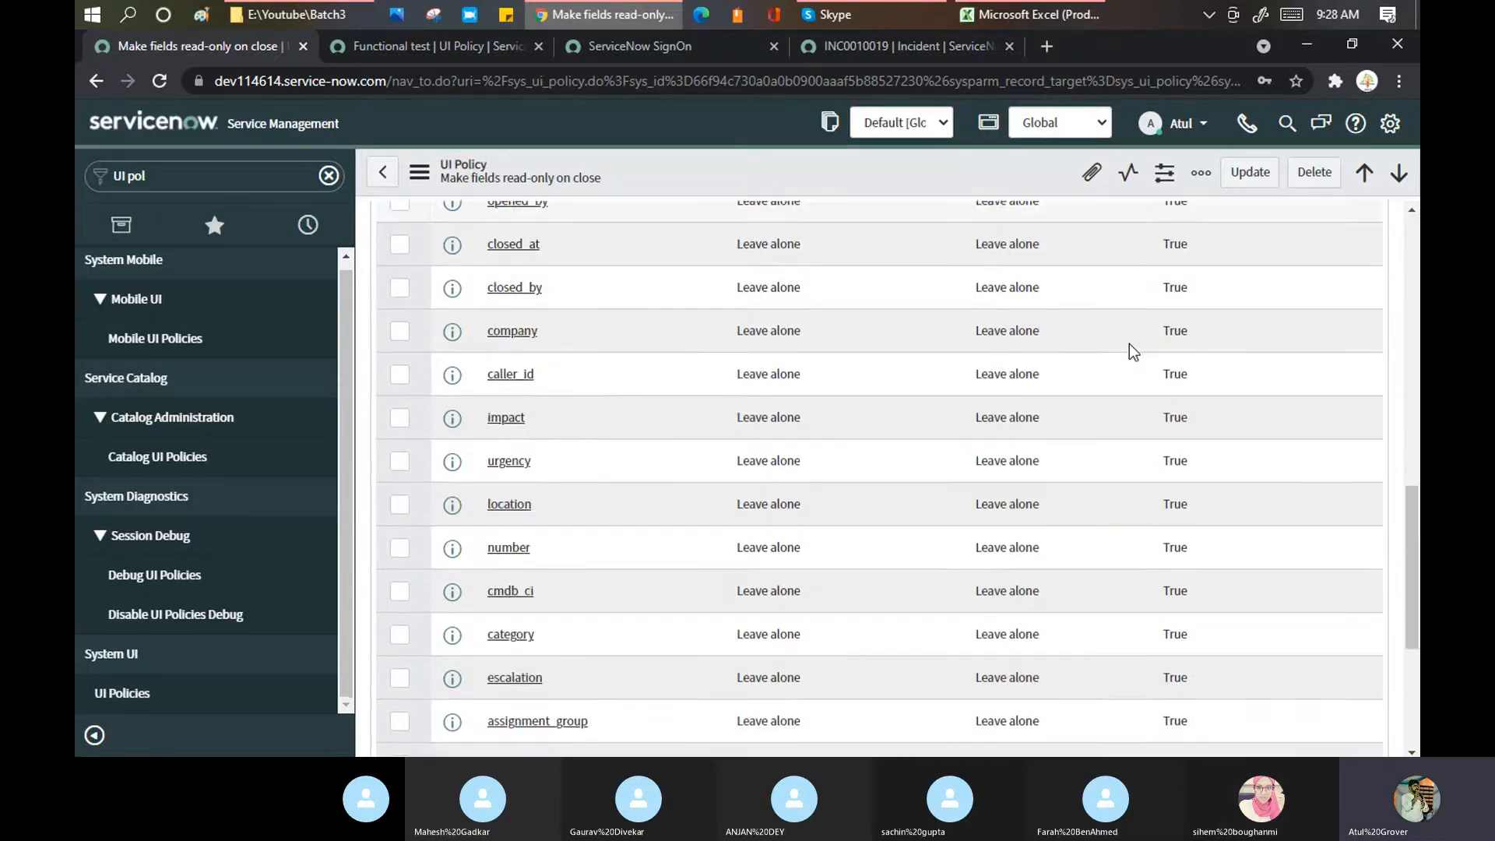
{"action": "scroll", "coordinate": [1129, 343], "scroll_direction": "down", "scroll_amount": 5}
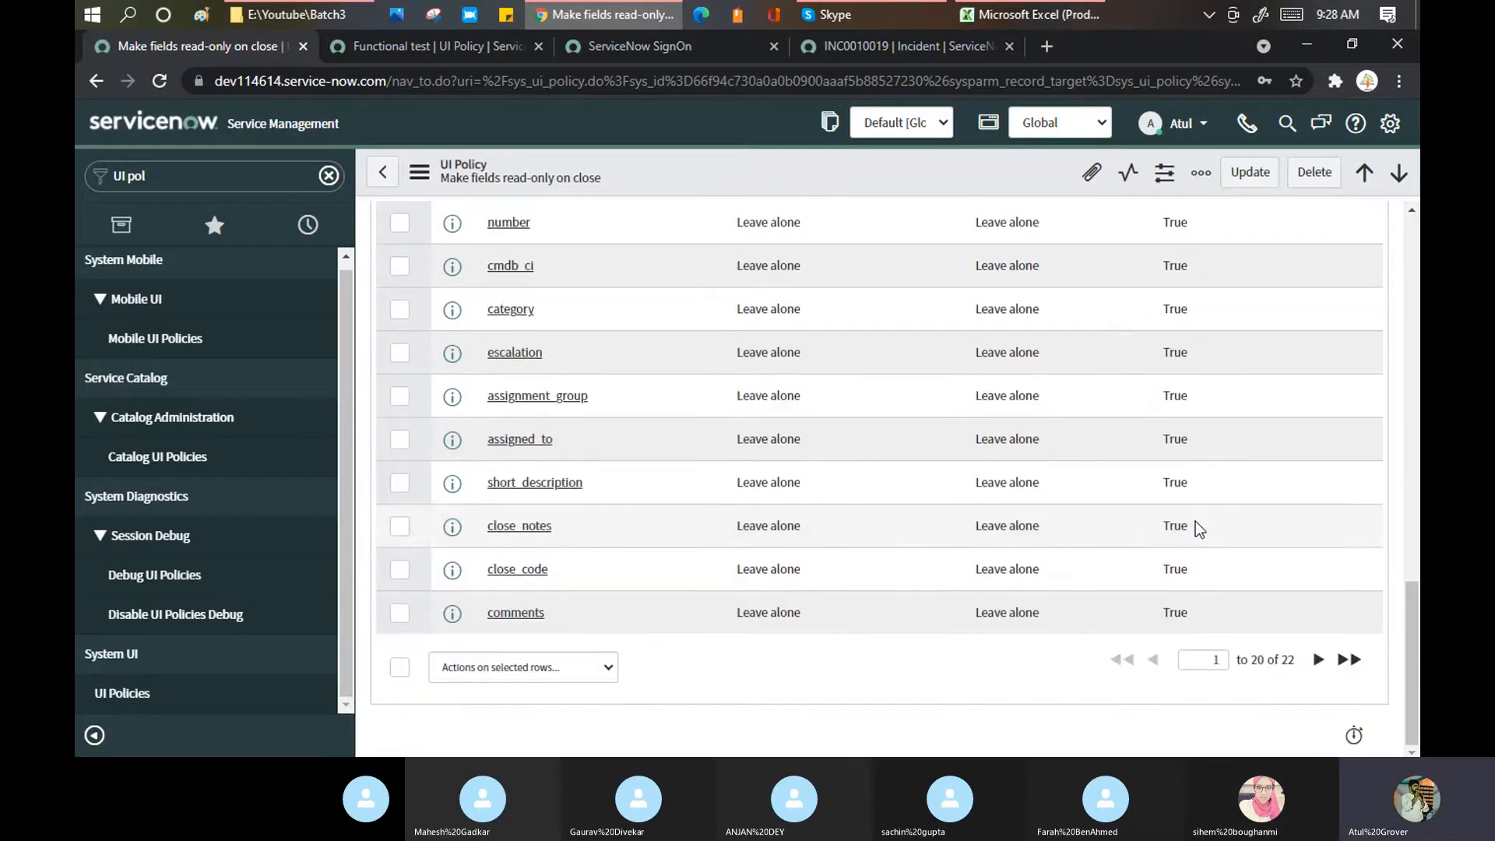
{"action": "scroll", "coordinate": [1185, 325], "scroll_direction": "up", "scroll_amount": 5}
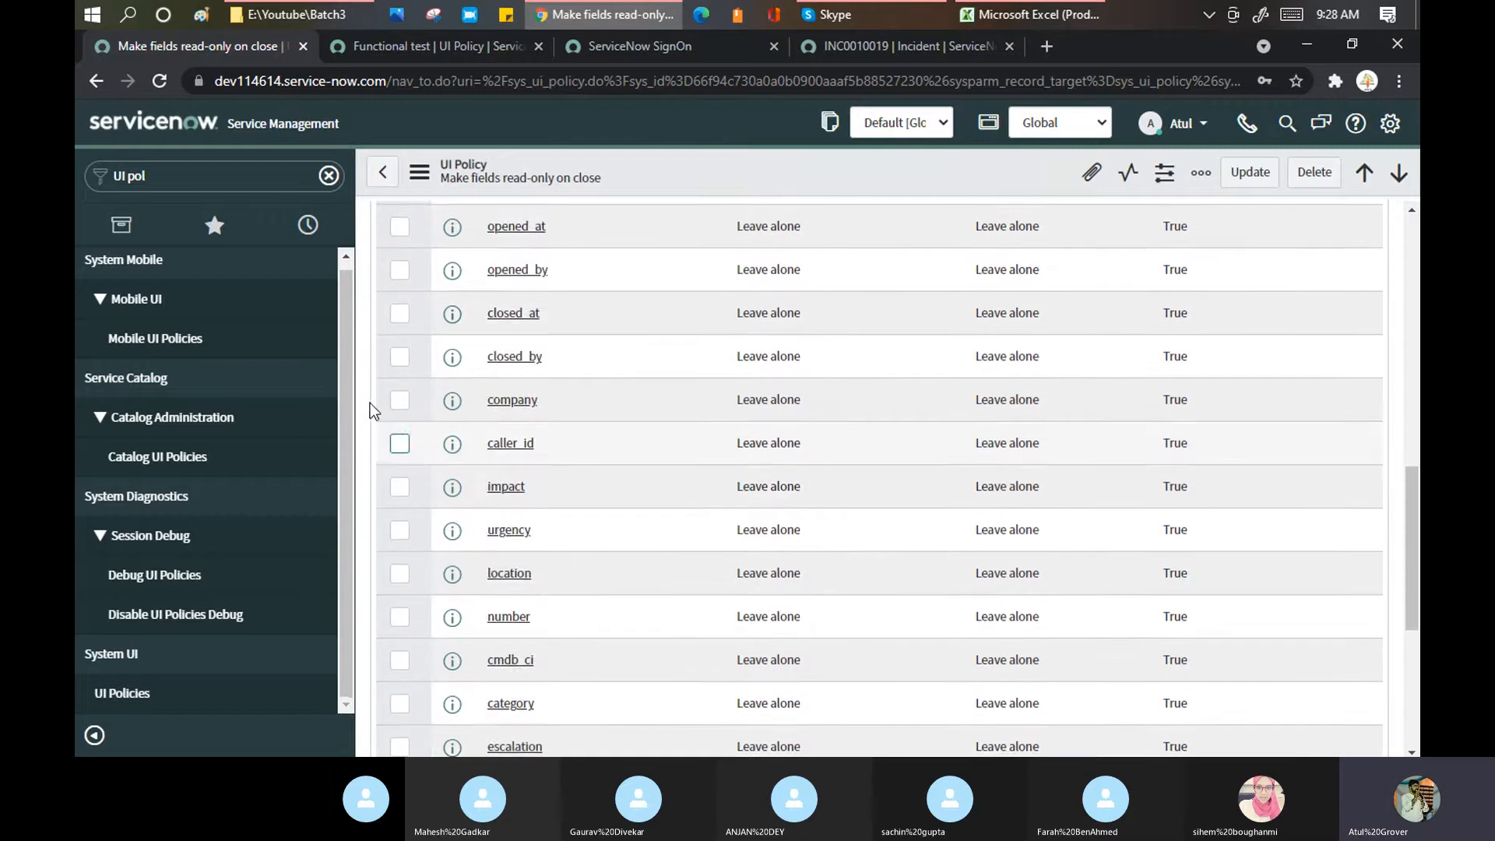
{"action": "scroll", "coordinate": [371, 403], "scroll_direction": "up", "scroll_amount": 6}
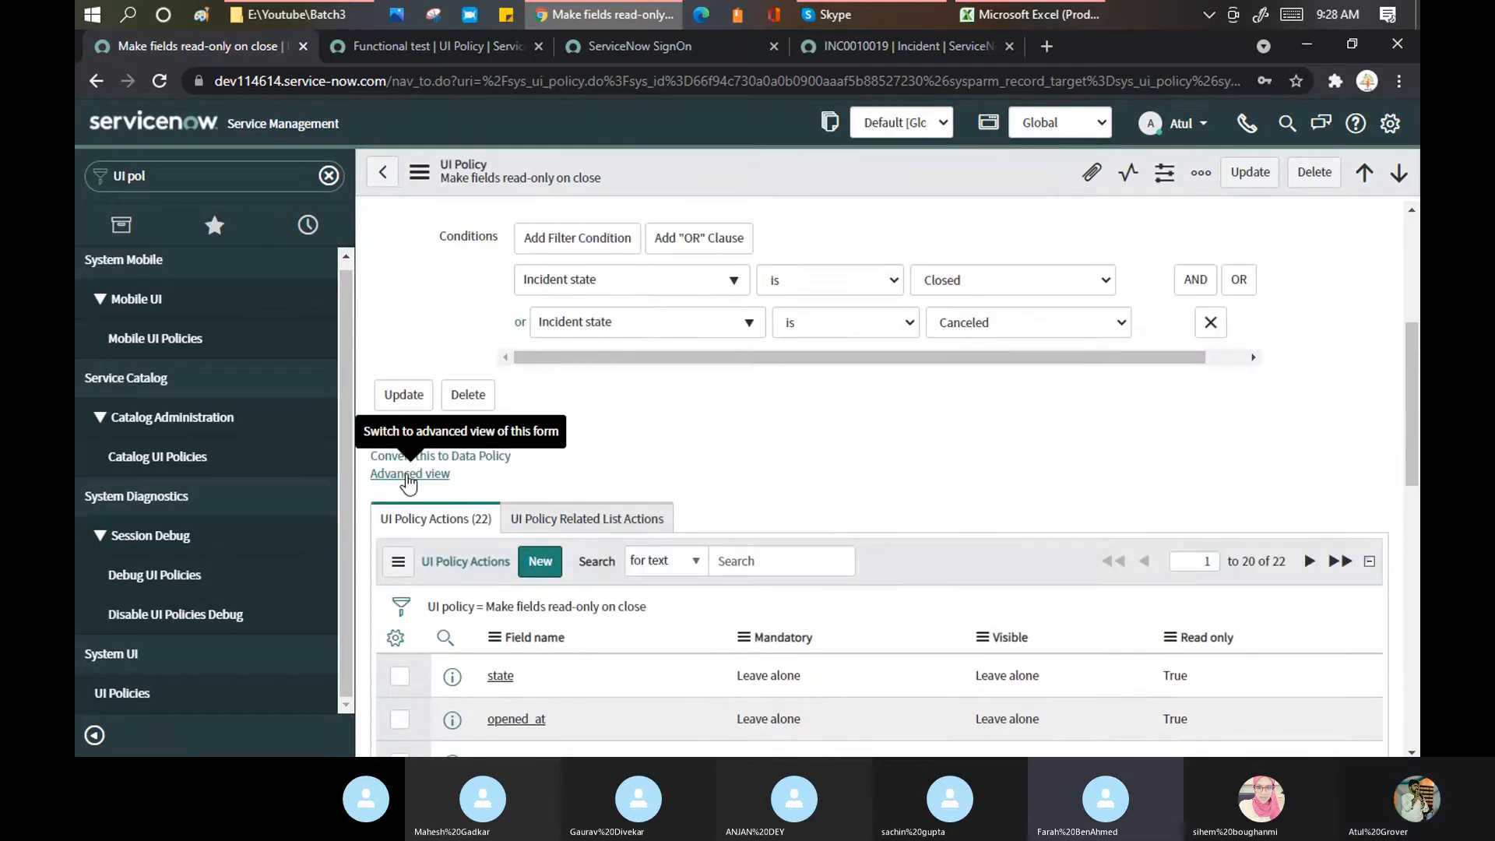
Step: Switch that policy to Advanced view and recheck its When to Apply settings
{"action": "left_click", "coordinate": [406, 475]}
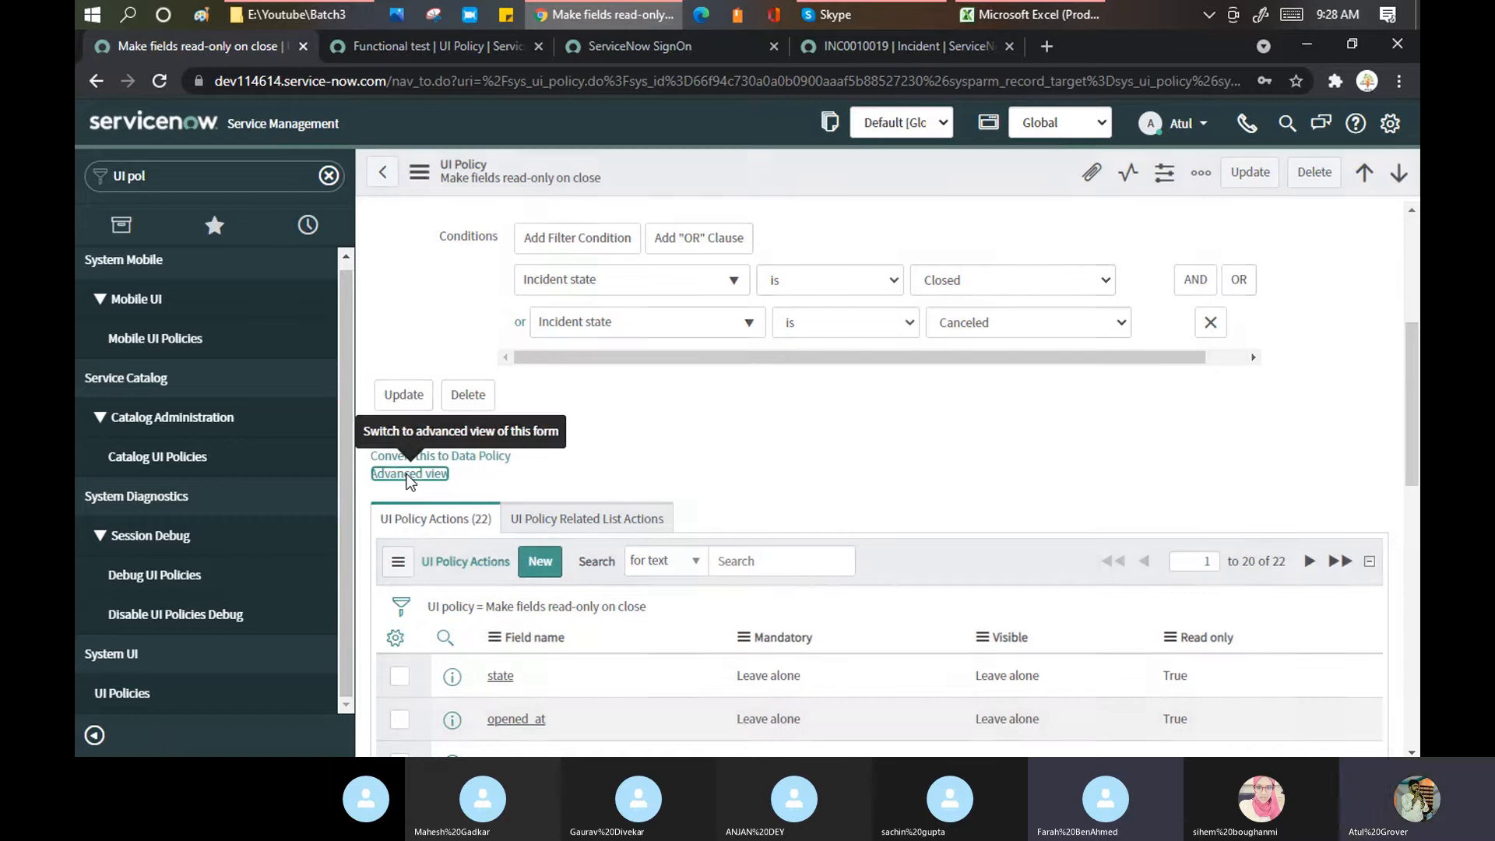
{"action": "left_click", "coordinate": [410, 474]}
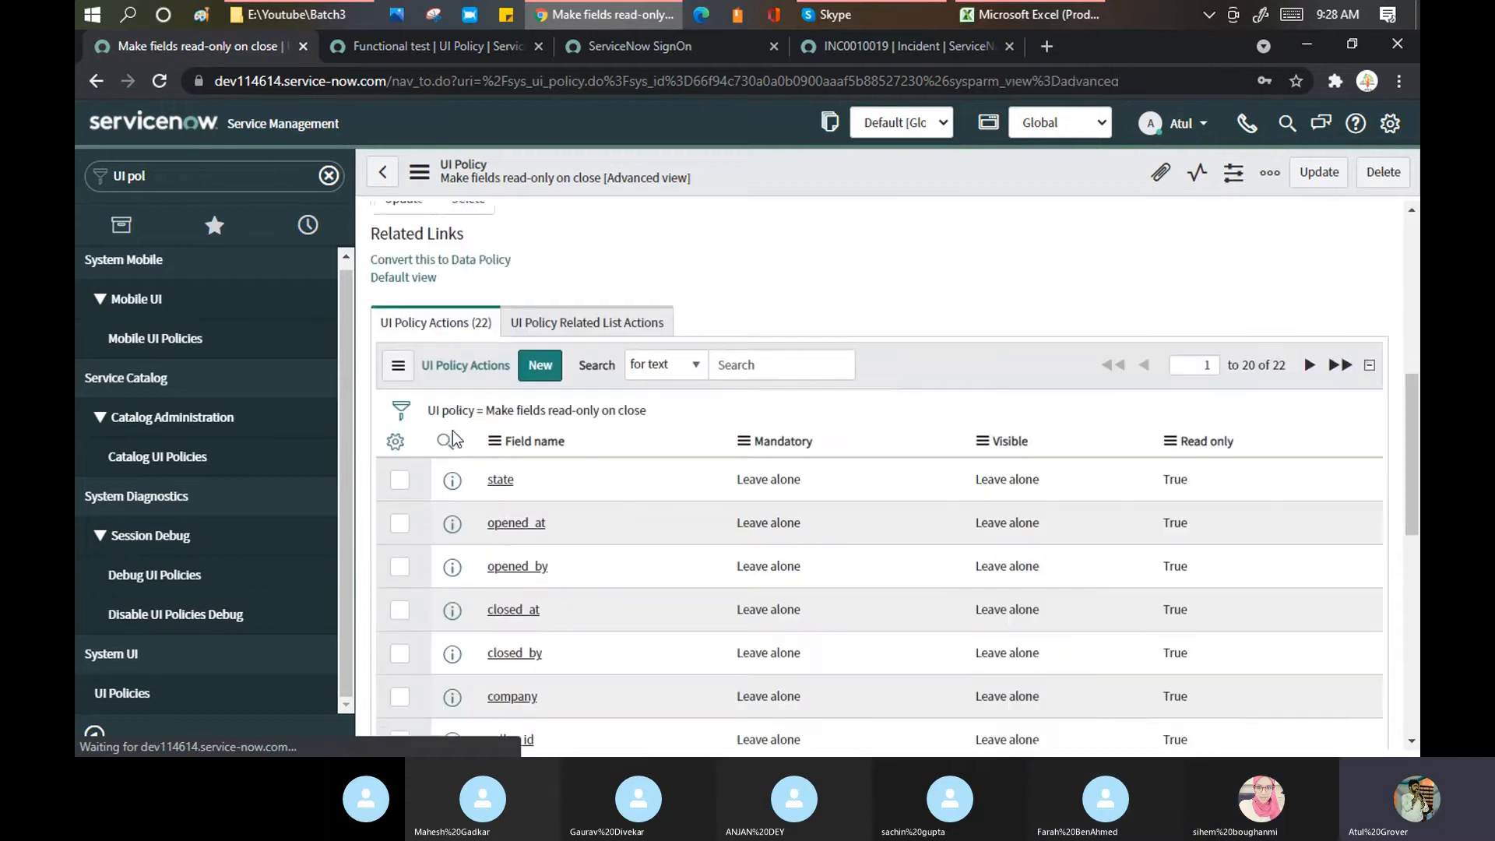
{"action": "left_click", "coordinate": [406, 381]}
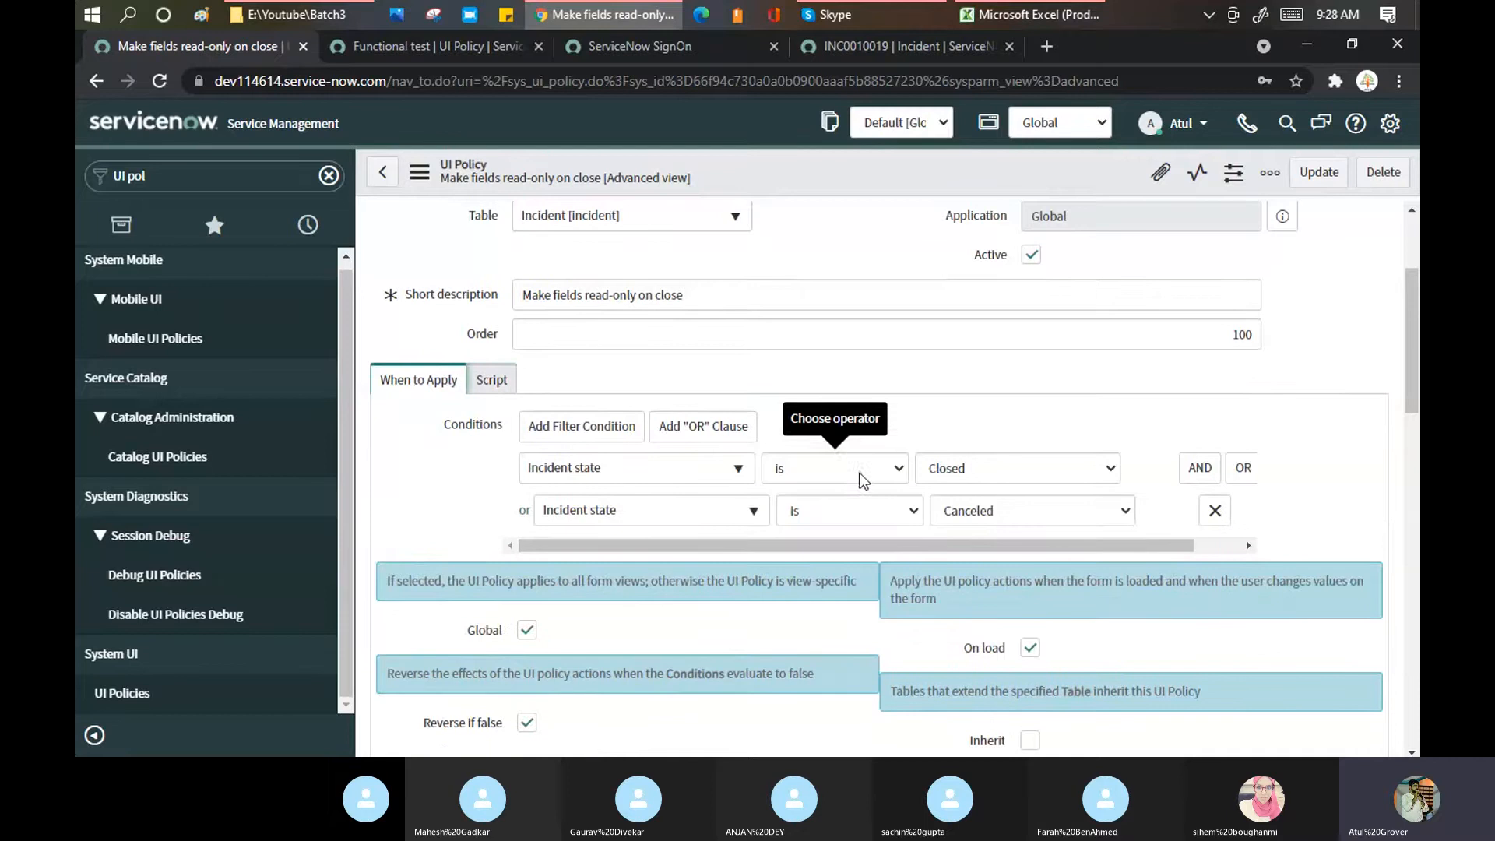
{"action": "scroll", "coordinate": [861, 481], "scroll_direction": "down", "scroll_amount": 4}
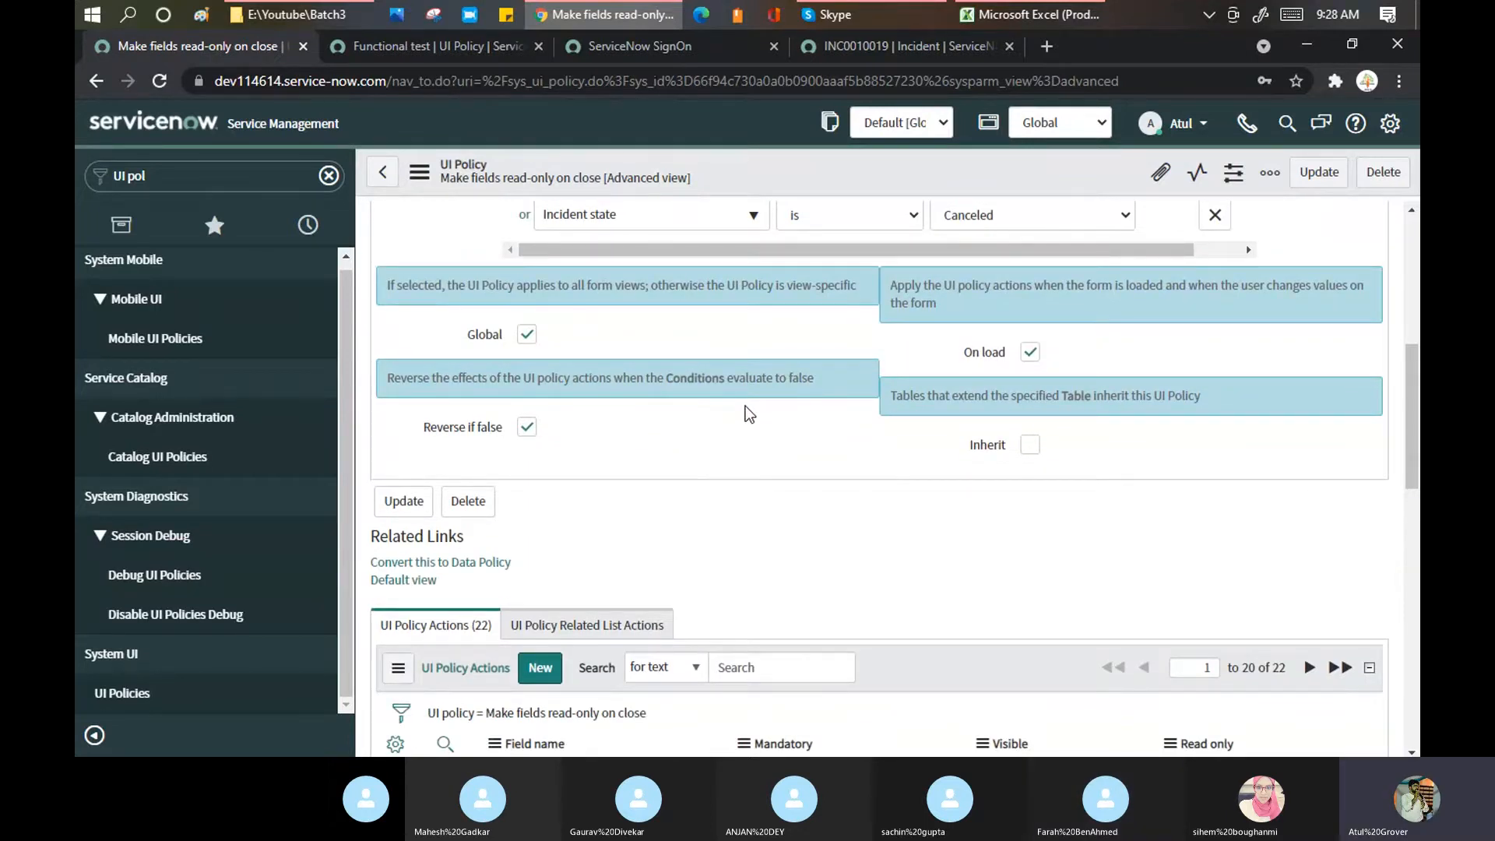
{"action": "left_click", "coordinate": [1025, 17]}
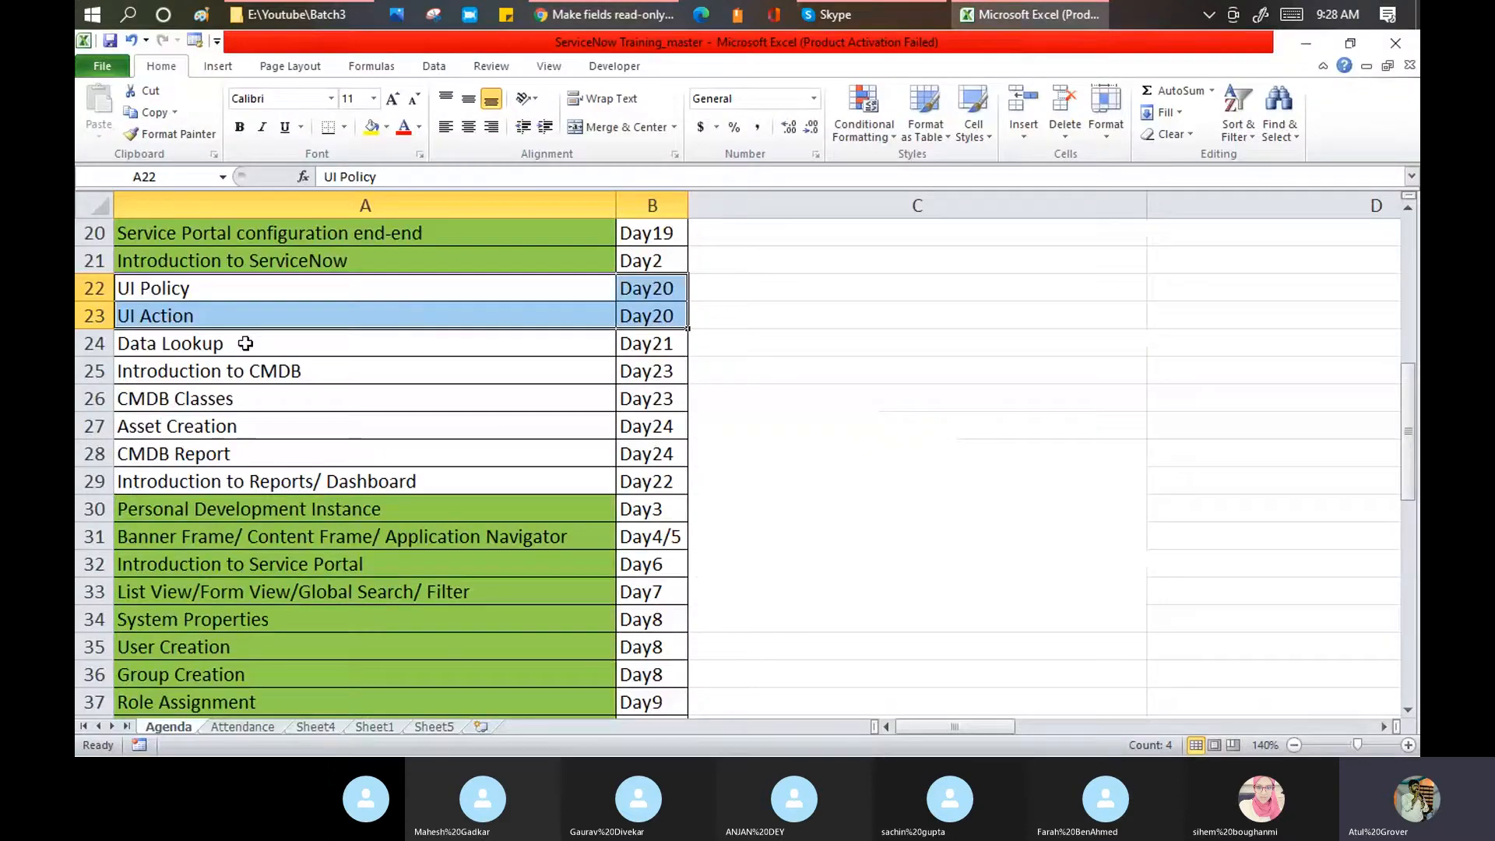
Step: Edit Excel cell A24 so the agenda item reads 'Data Lookup / Data Policy'
{"action": "double_click", "coordinate": [248, 343]}
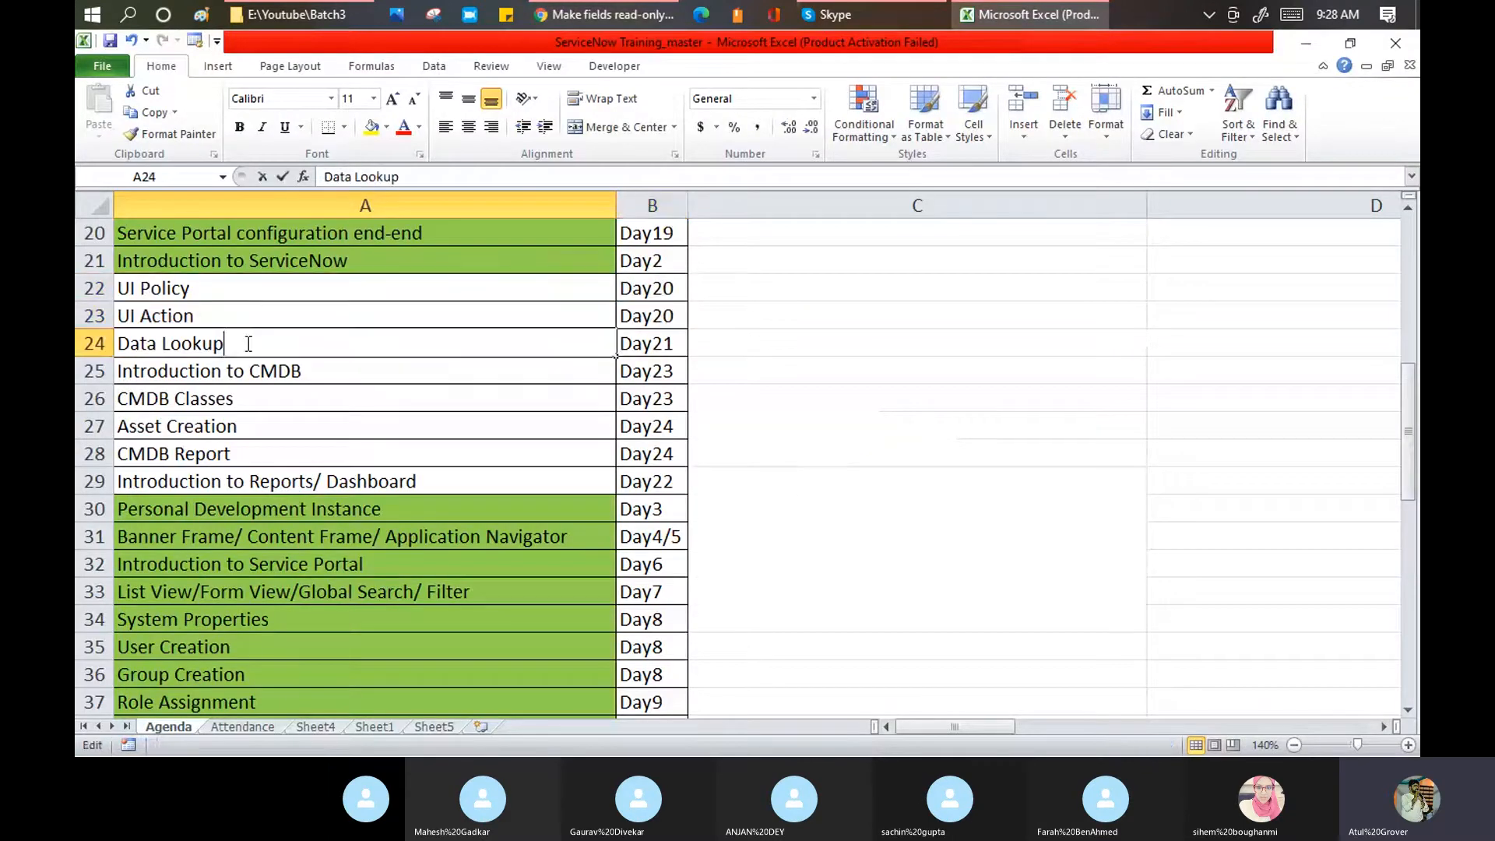
{"action": "type", "text": "/ "}
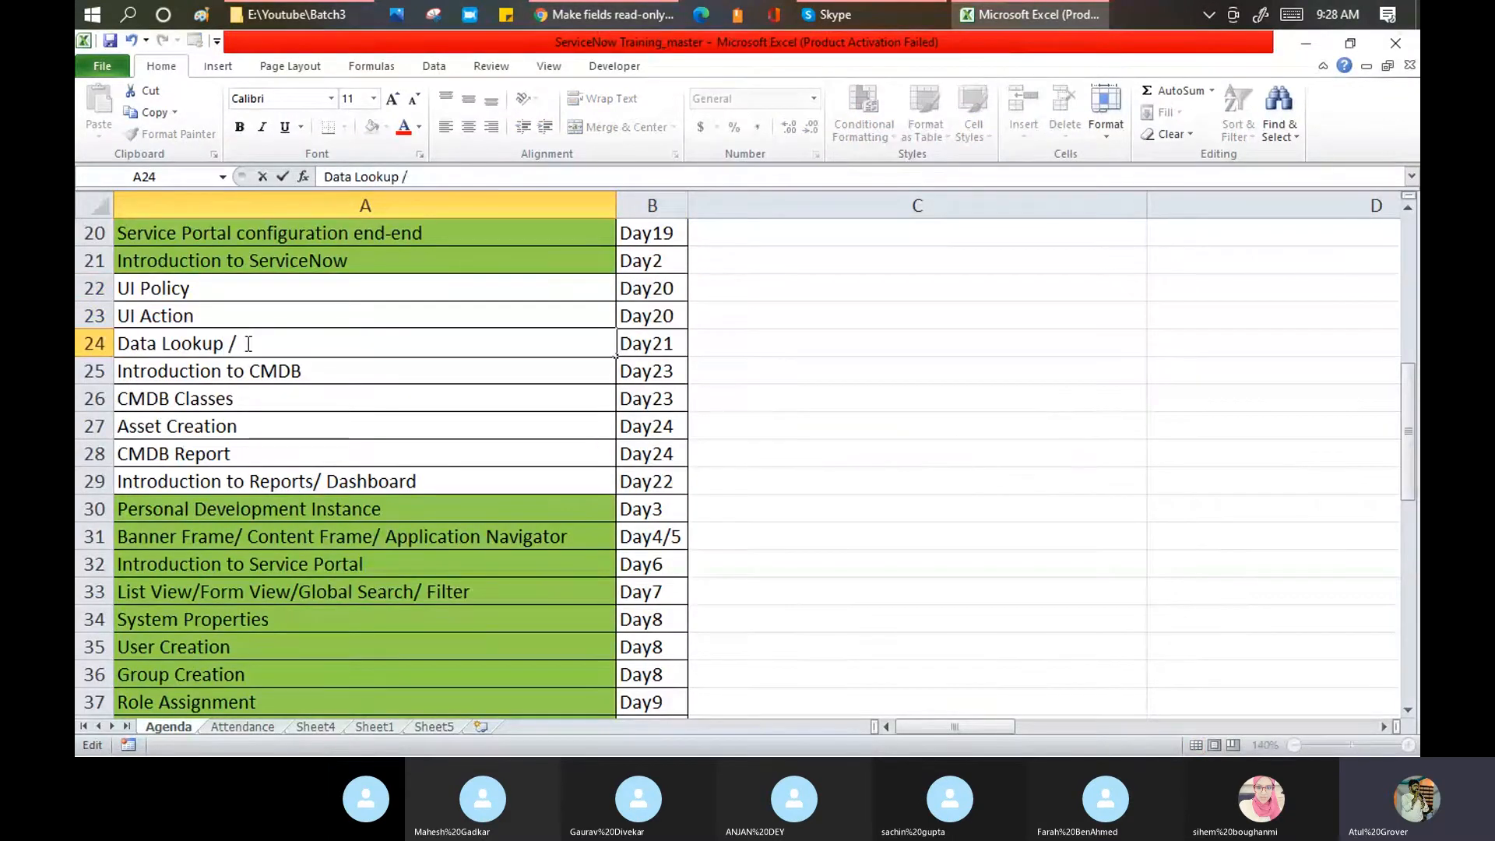
{"action": "type", "text": "Data Polo"}
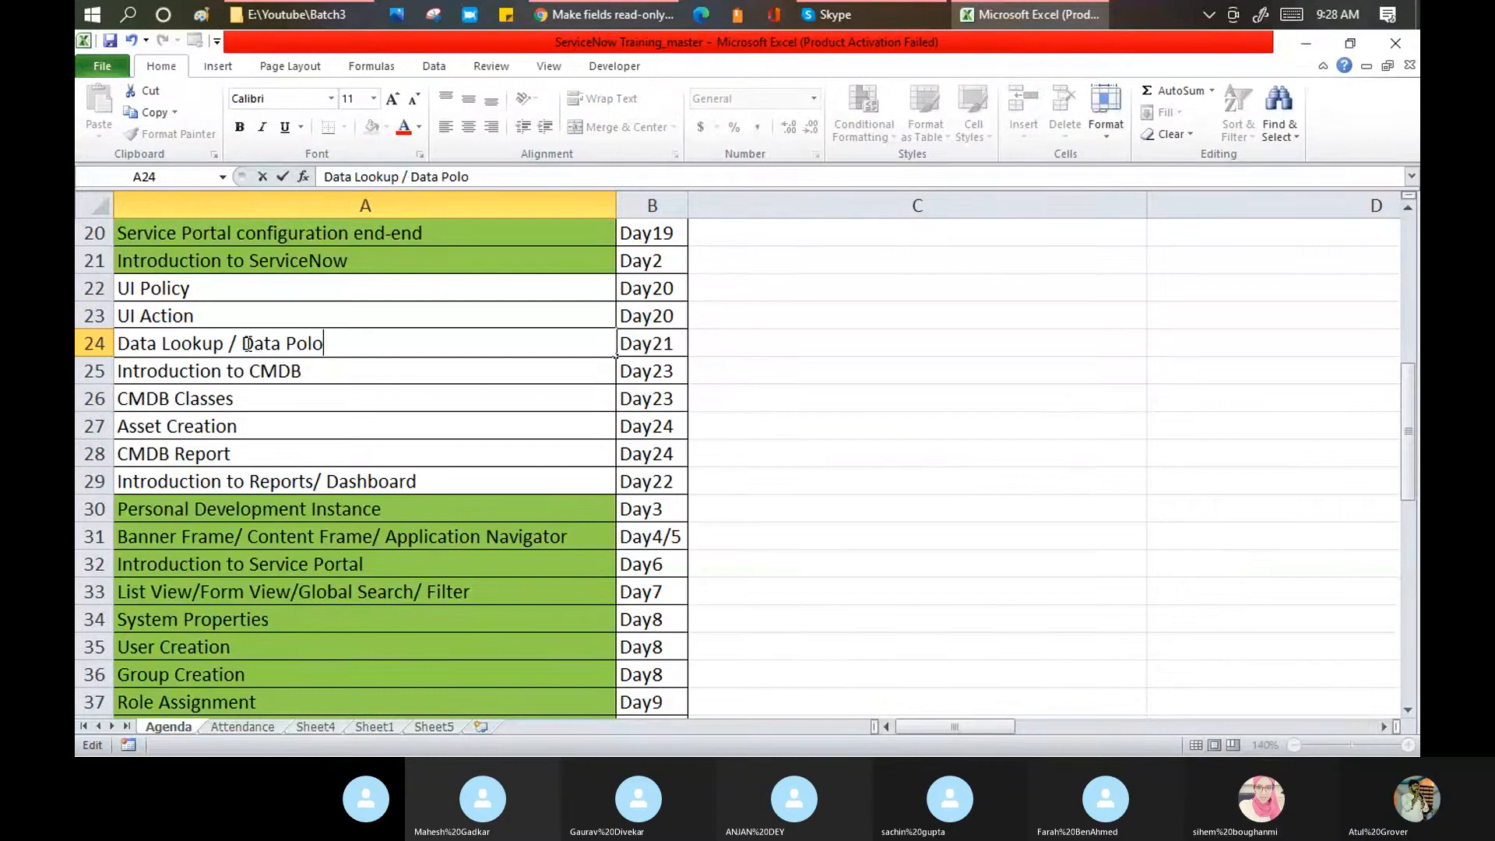
{"action": "key", "text": "BackSpace"}
{"action": "key", "text": "BackSpace"}
{"action": "type", "text": "licy"}
{"action": "key", "text": "Return"}
{"action": "left_click", "coordinate": [247, 343]}
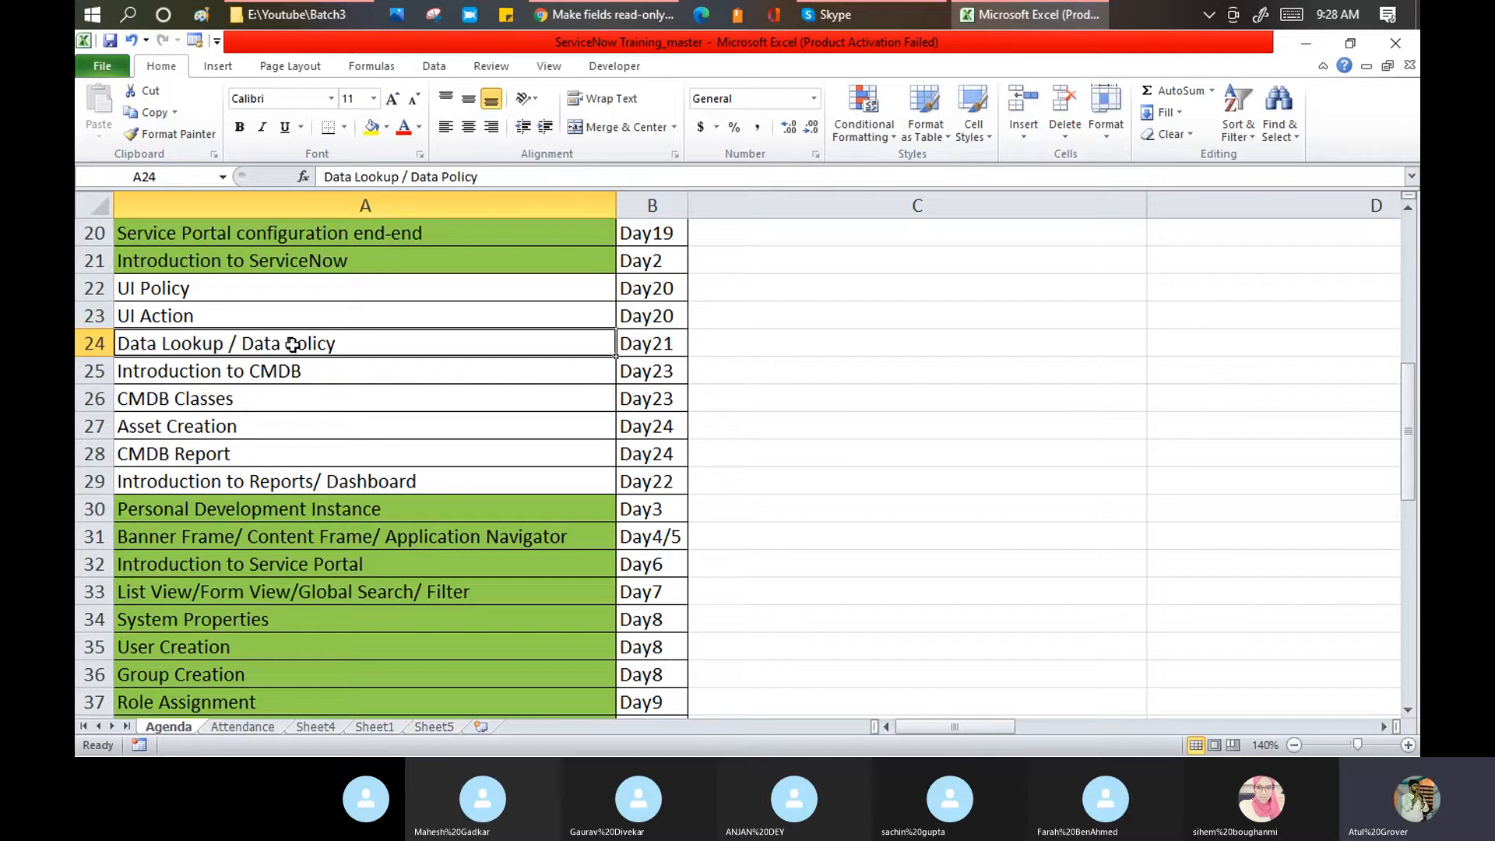
Step: Return to the ServiceNow 'Make fields read-only on close' UI policy form
{"action": "key", "text": "alt+Tab"}
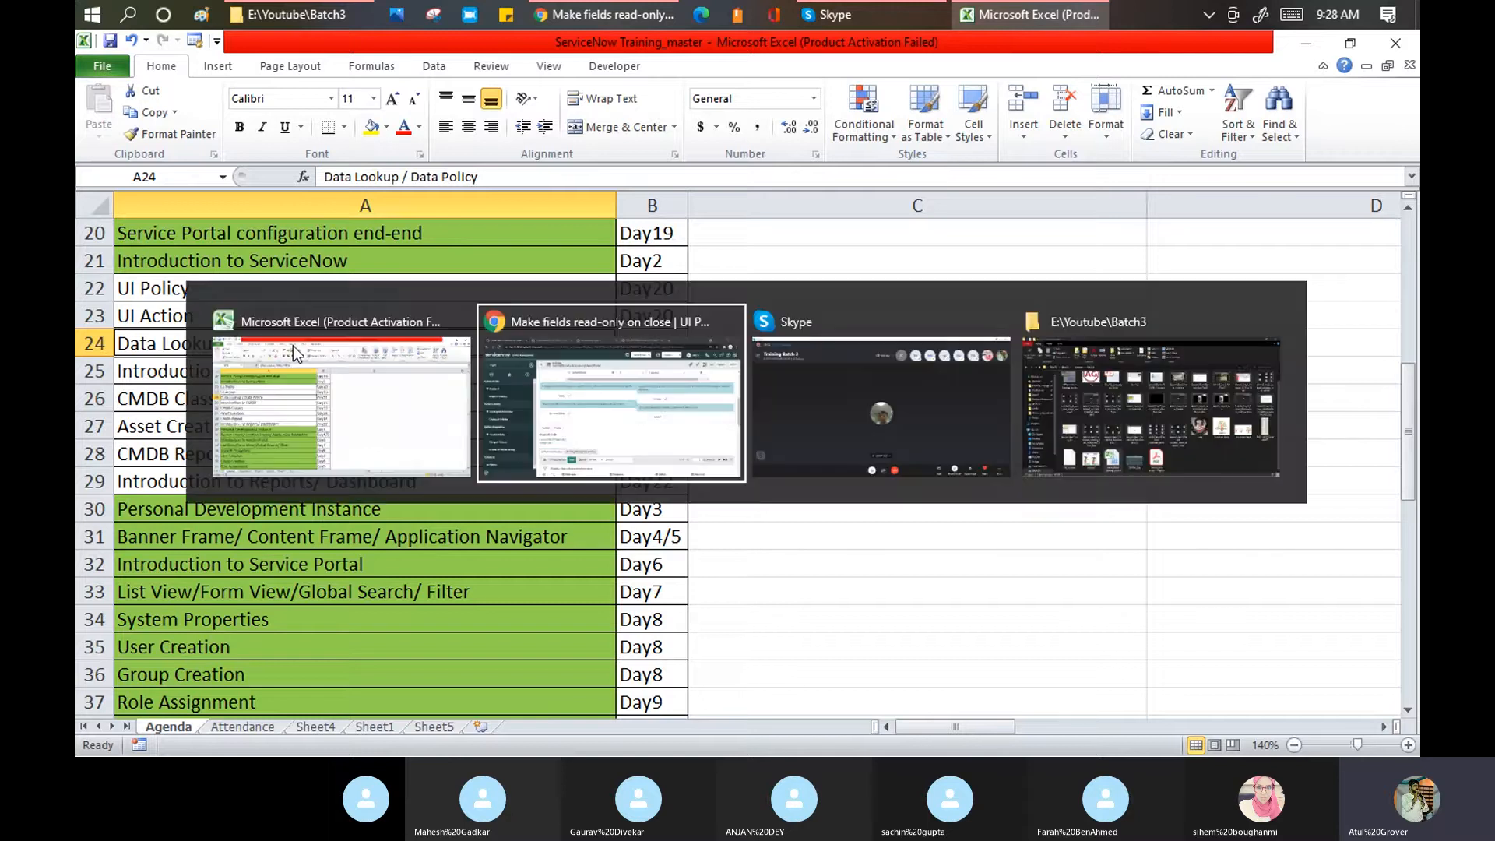
{"action": "left_click", "coordinate": [842, 15]}
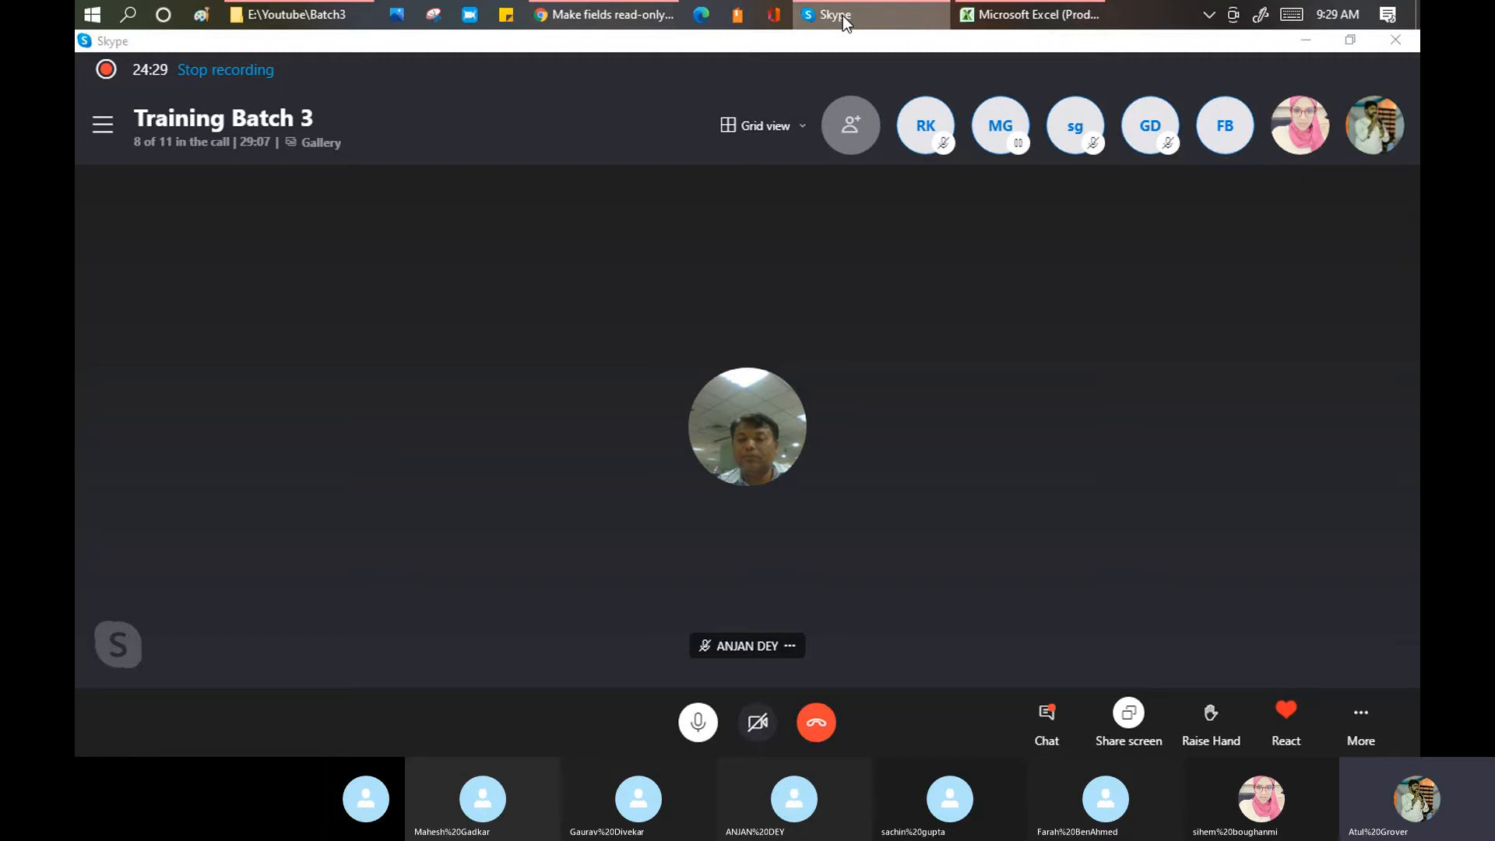
{"action": "left_click", "coordinate": [842, 16]}
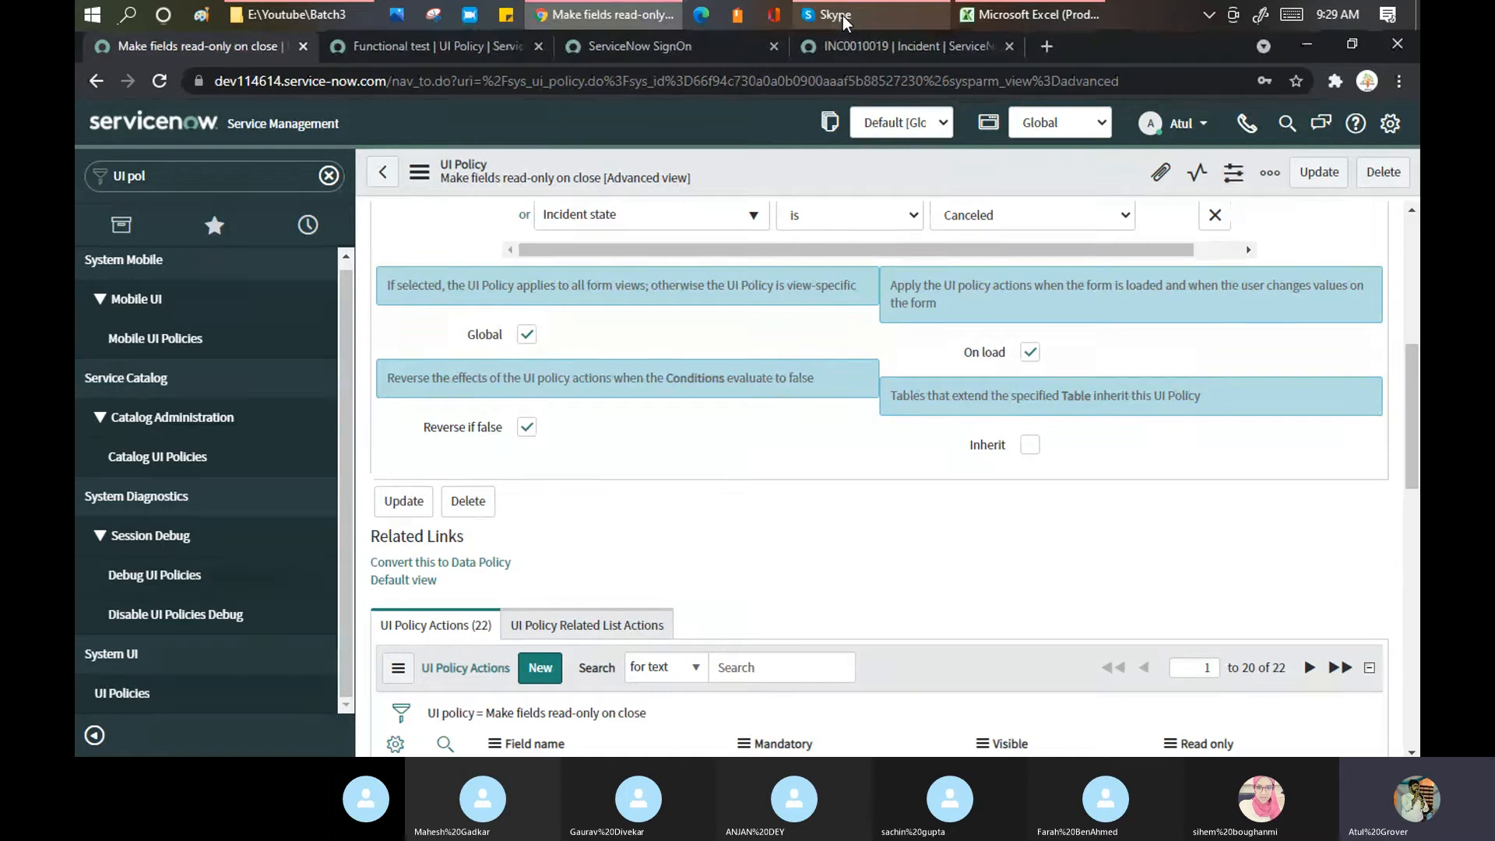
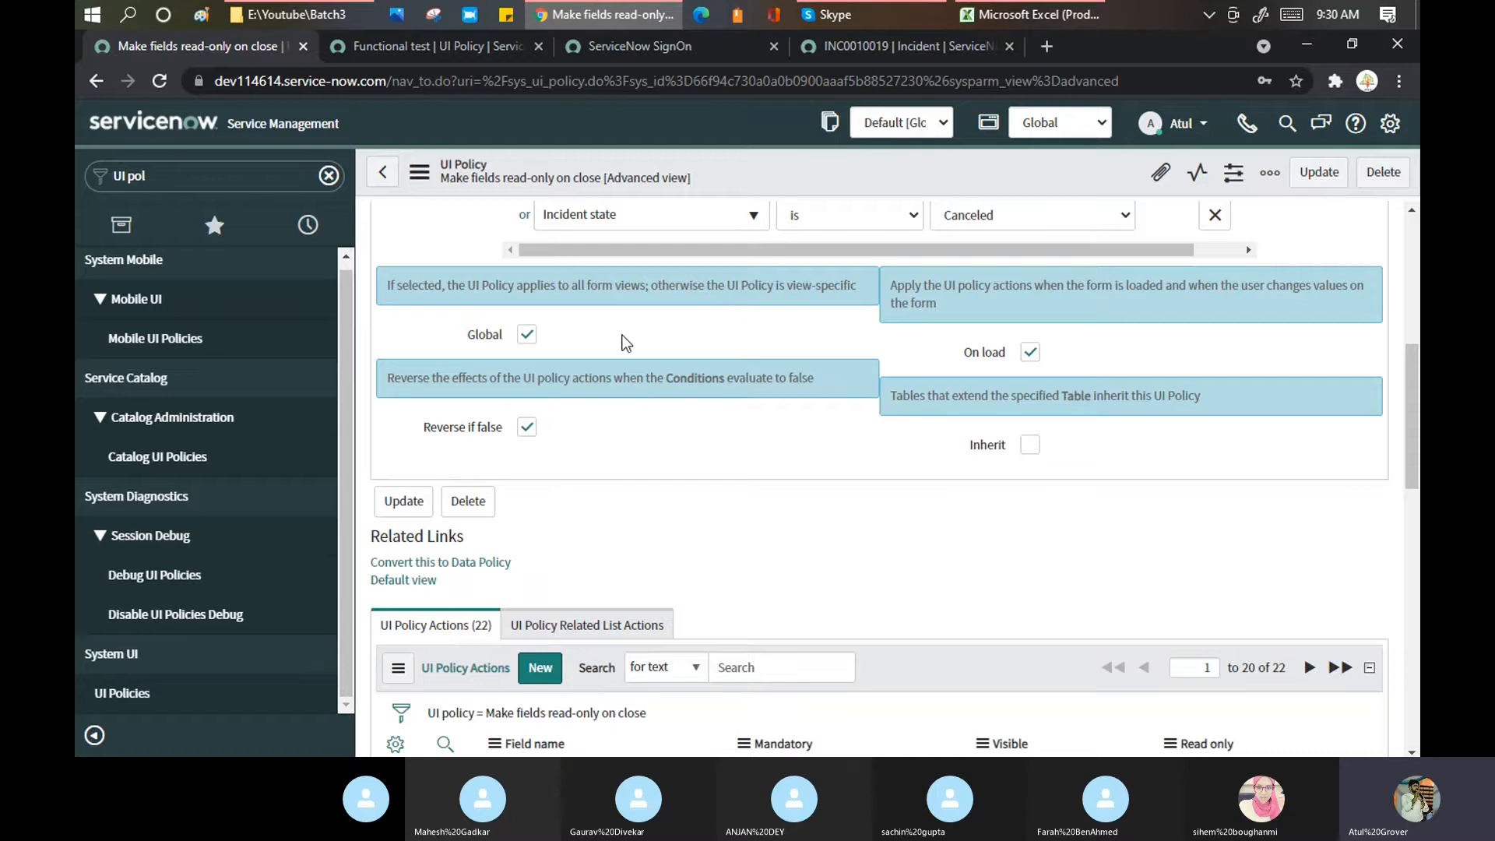
Step: Point out the UI Action topic in the Excel agenda, then return to the UI policy form
{"action": "scroll", "coordinate": [627, 343], "scroll_direction": "up", "scroll_amount": 4}
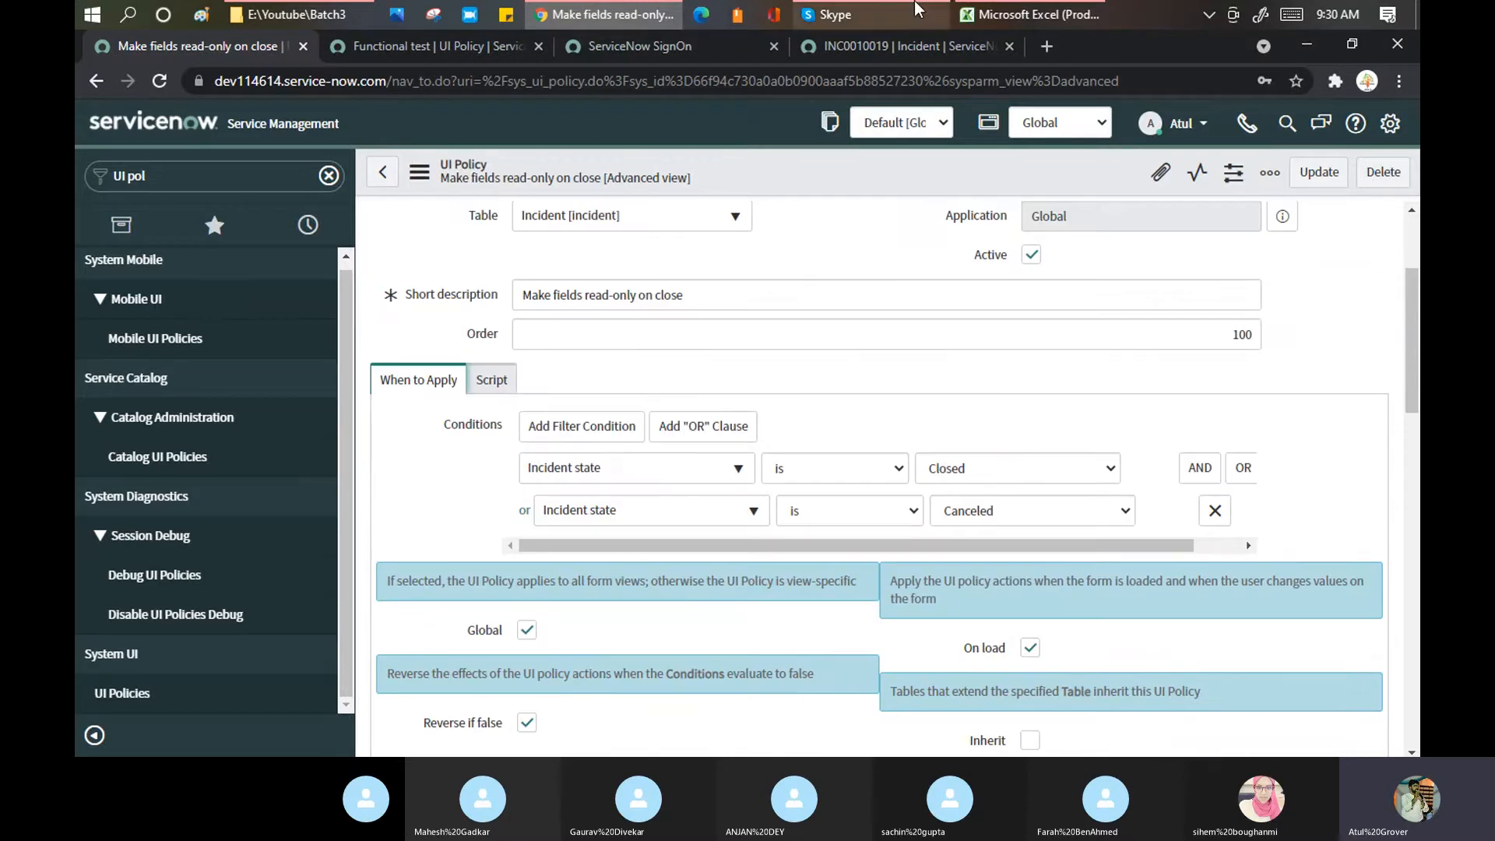
{"action": "left_click", "coordinate": [1009, 14]}
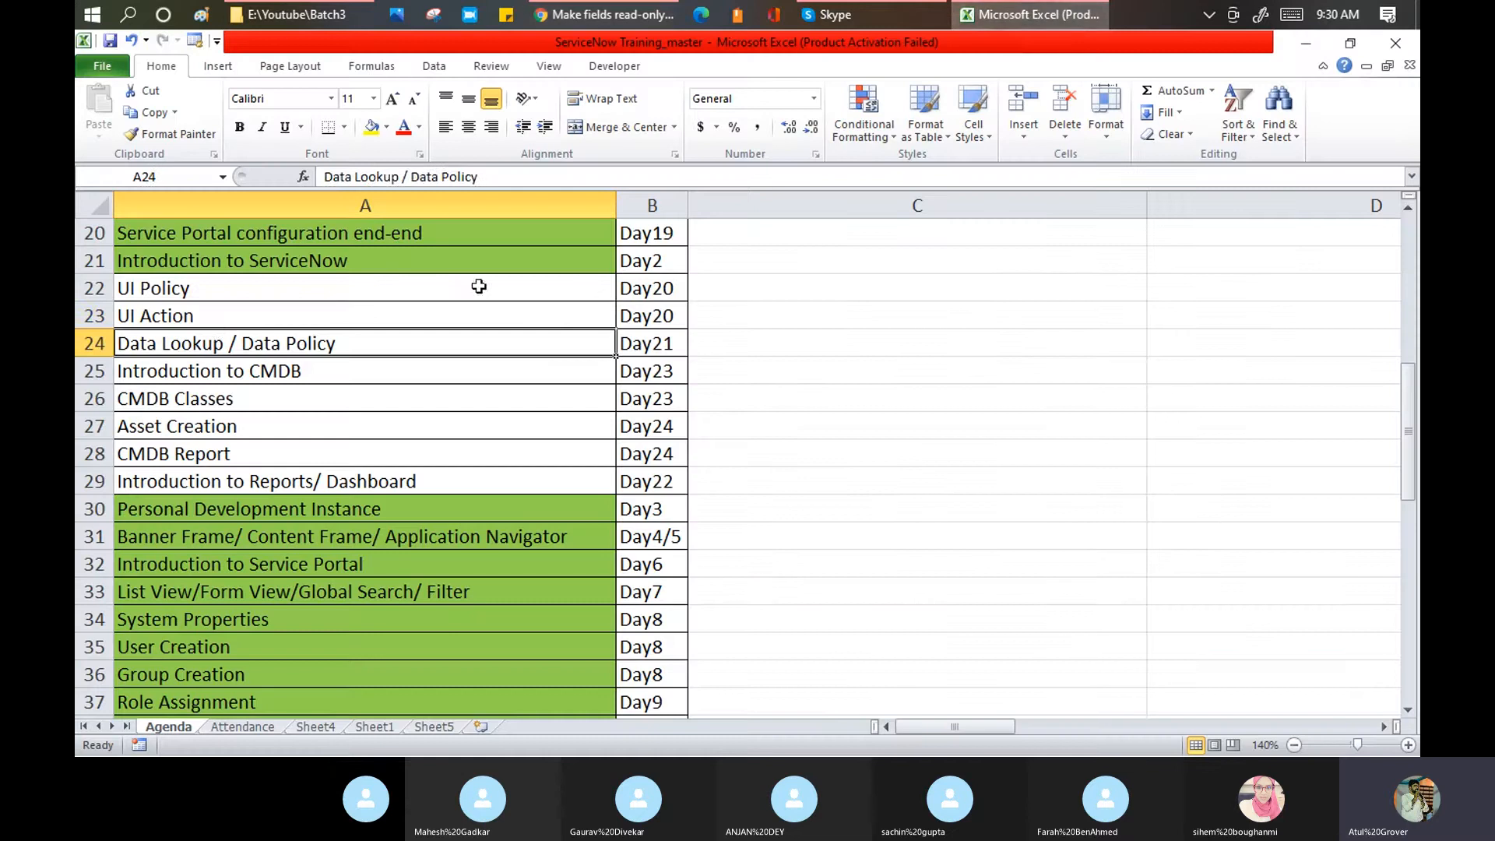
{"action": "left_click", "coordinate": [210, 320]}
{"action": "left_click", "coordinate": [603, 14]}
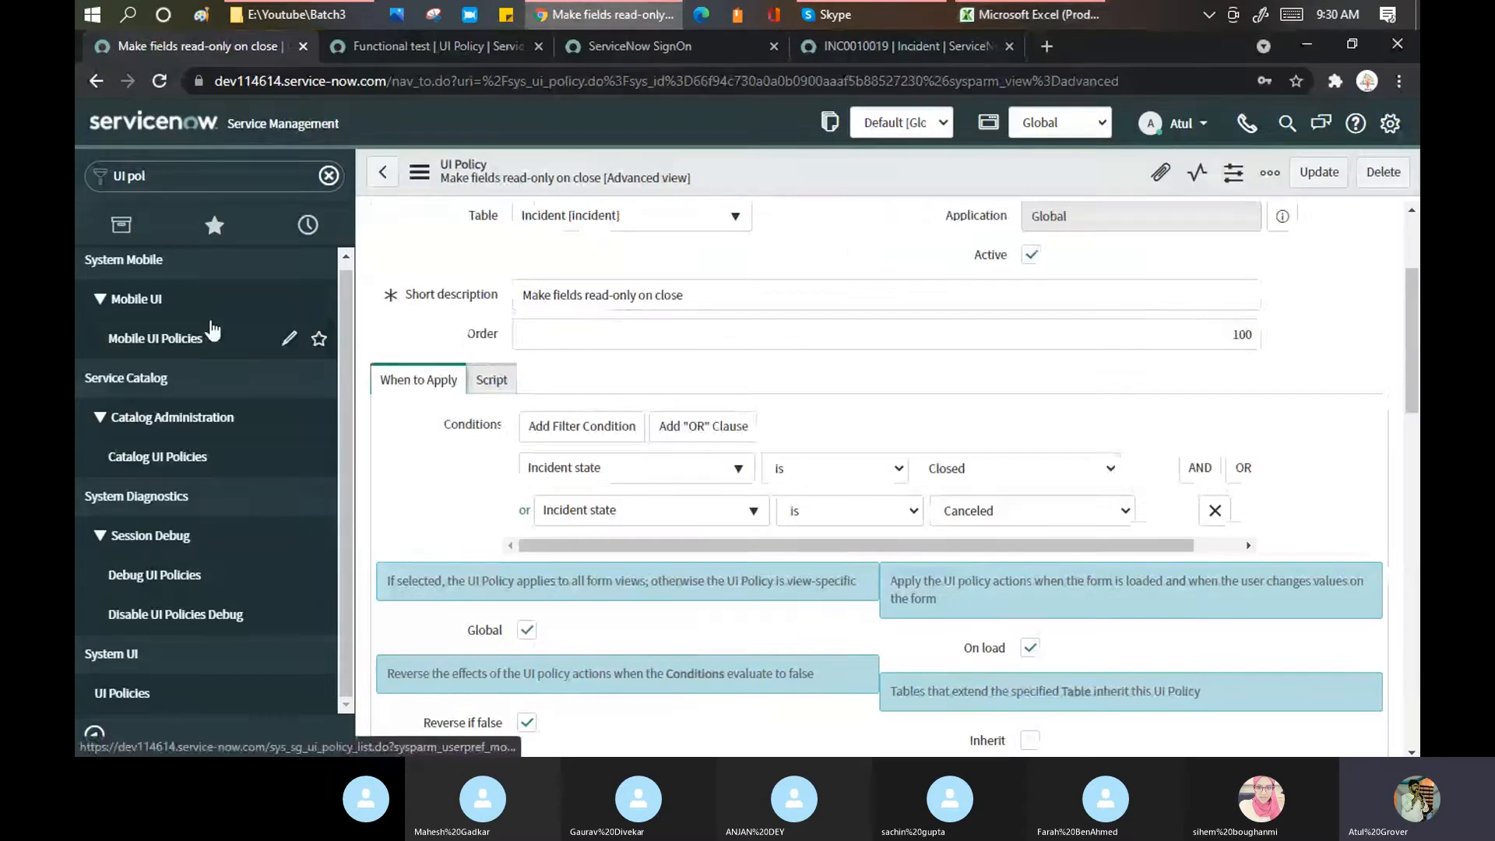
{"action": "scroll", "coordinate": [843, 237], "scroll_direction": "up", "scroll_amount": 3}
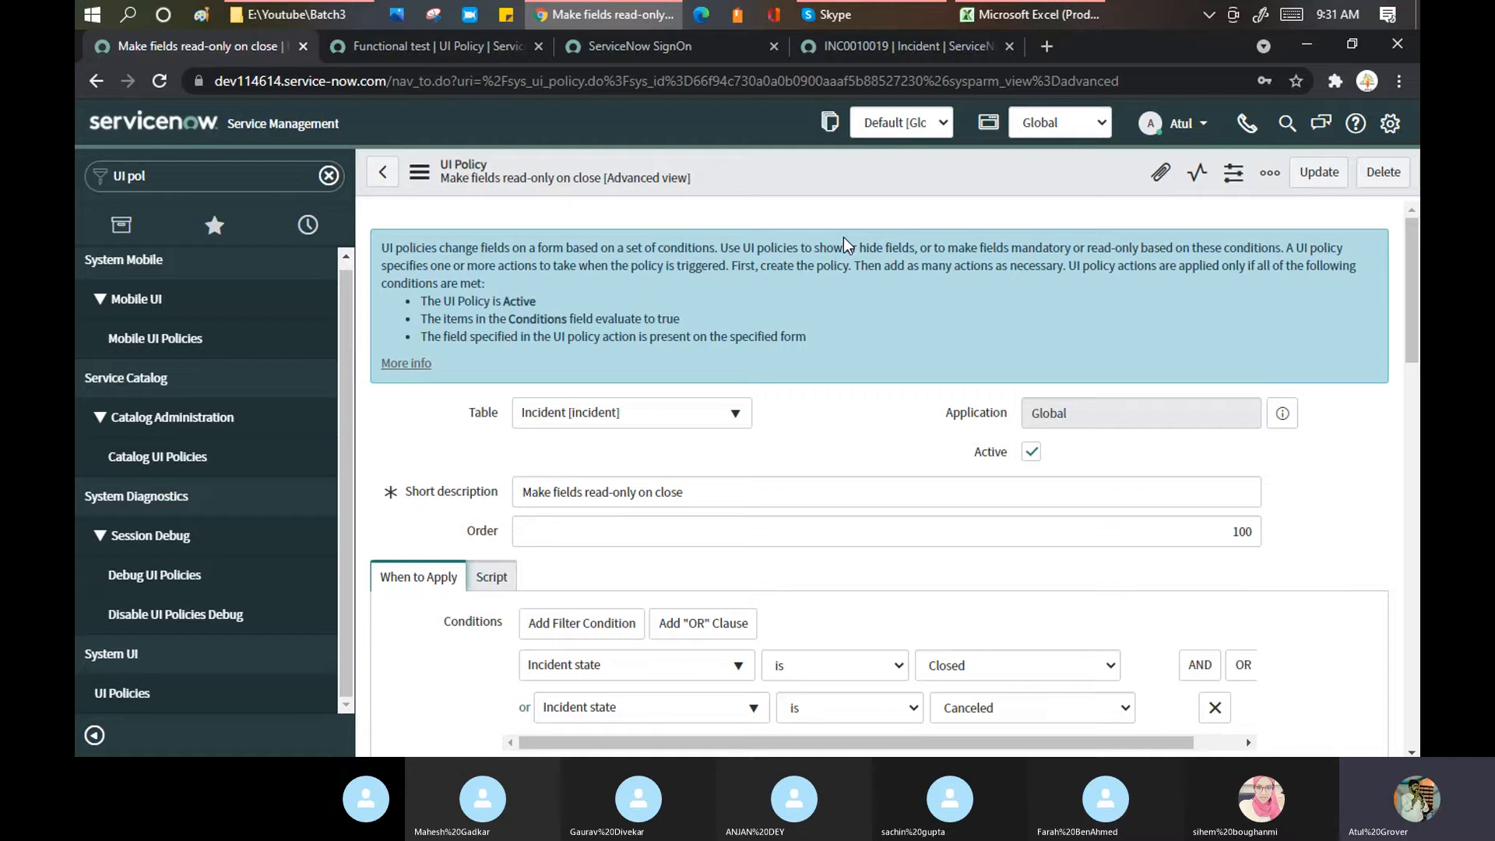
Step: Review the form's record actions, additional actions list and the list actions for selected rows
{"action": "scroll", "coordinate": [868, 652], "scroll_direction": "down", "scroll_amount": 10}
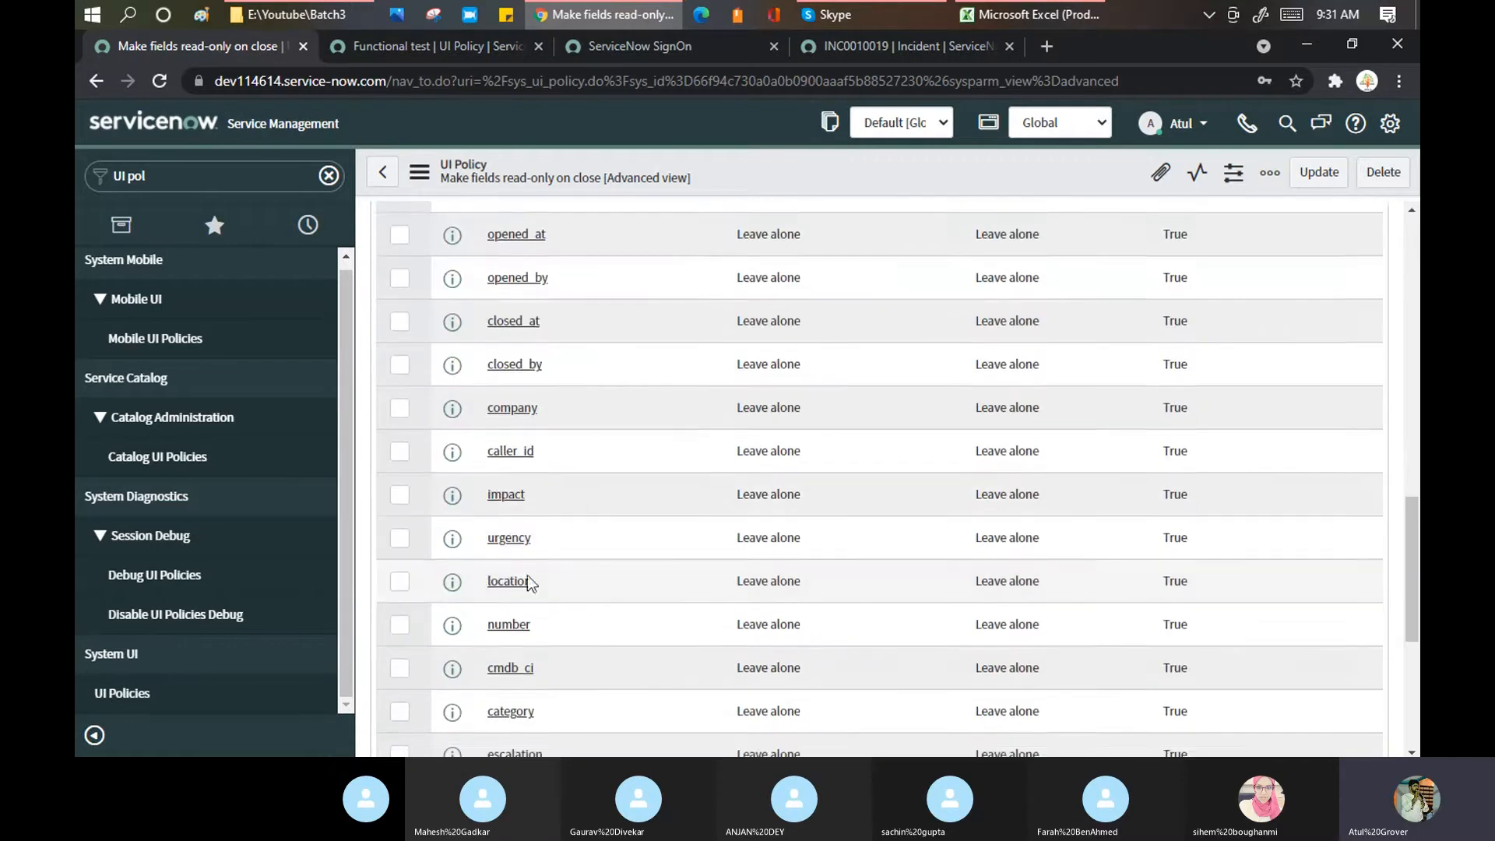
{"action": "scroll", "coordinate": [527, 581], "scroll_direction": "up", "scroll_amount": 5}
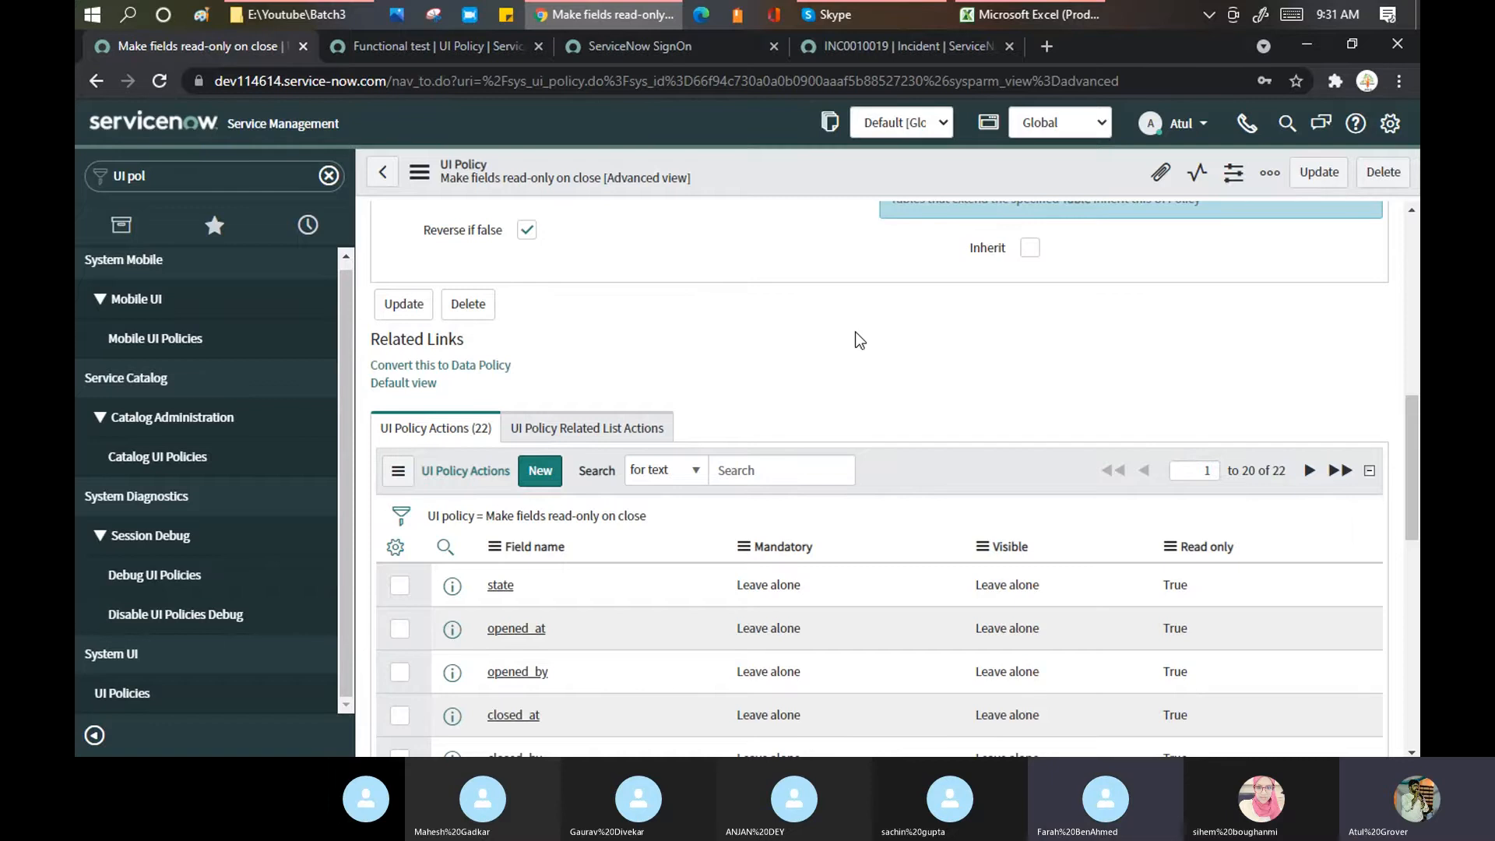
{"action": "scroll", "coordinate": [855, 332], "scroll_direction": "up", "scroll_amount": 6}
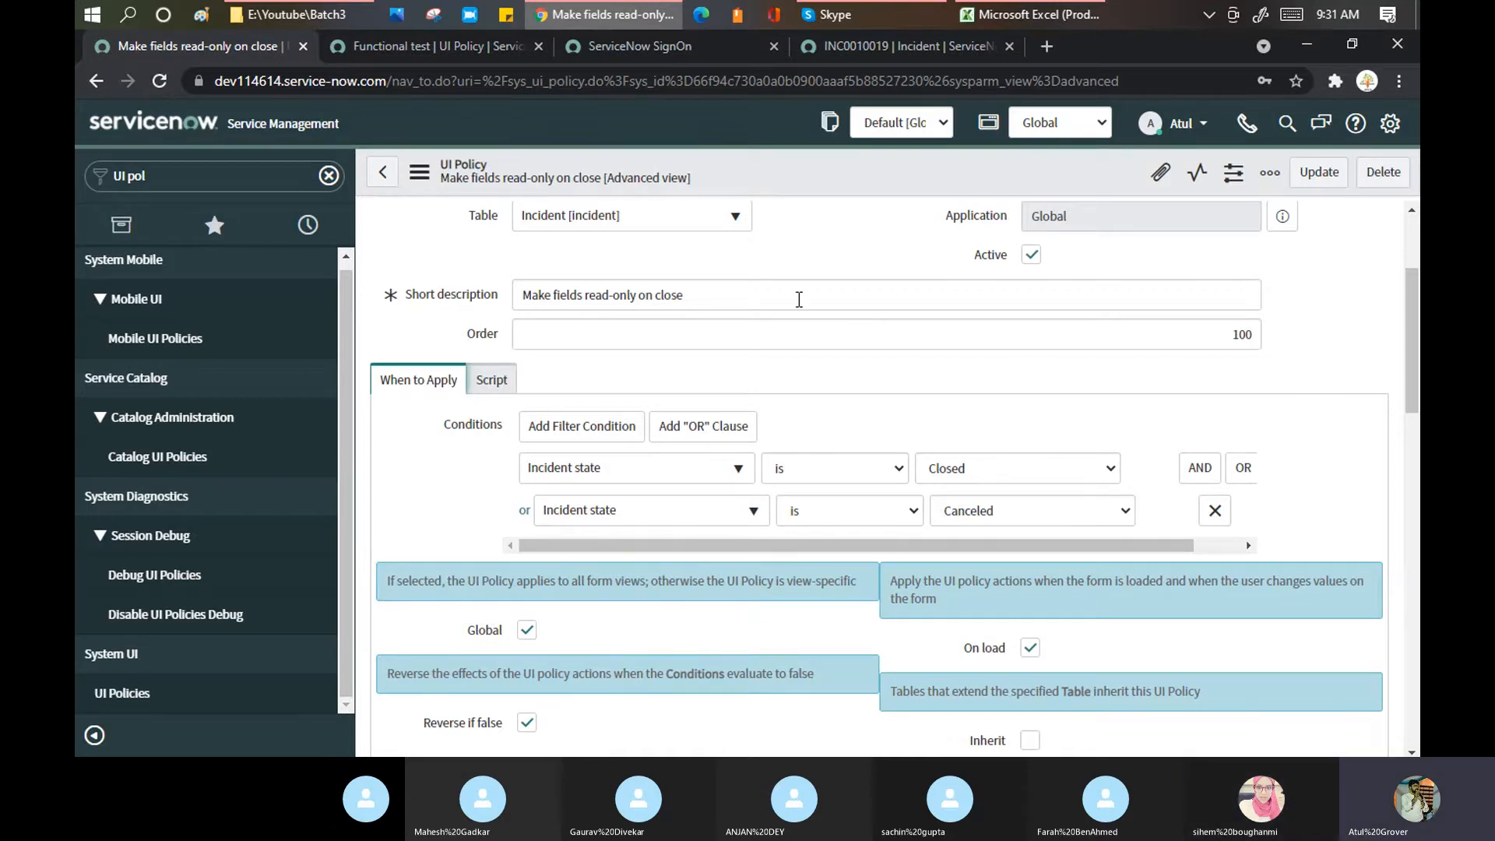
{"action": "scroll", "coordinate": [820, 273], "scroll_direction": "up", "scroll_amount": 3}
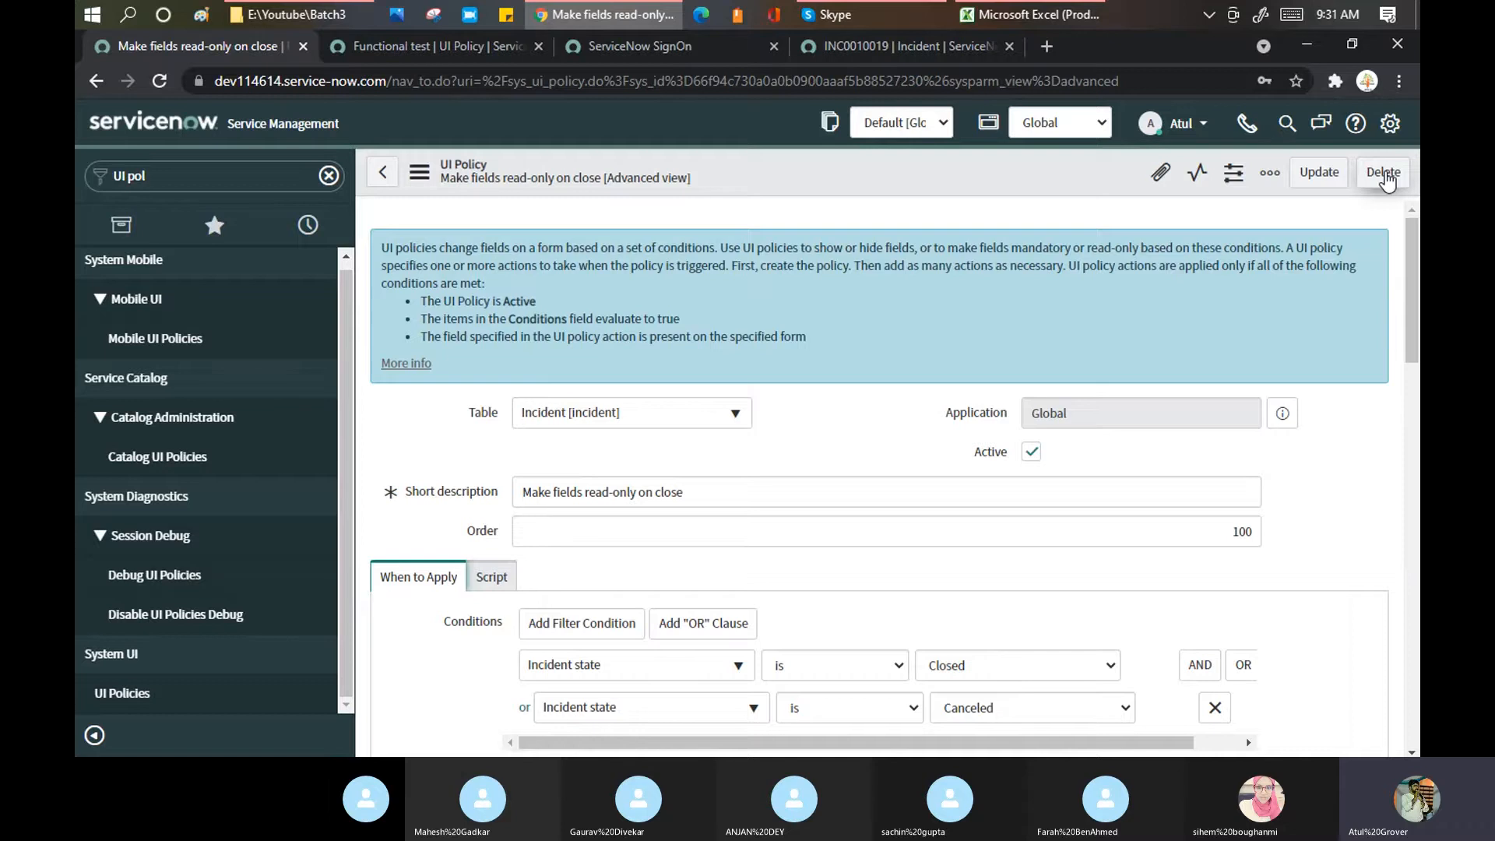
{"action": "right_click", "coordinate": [839, 162]}
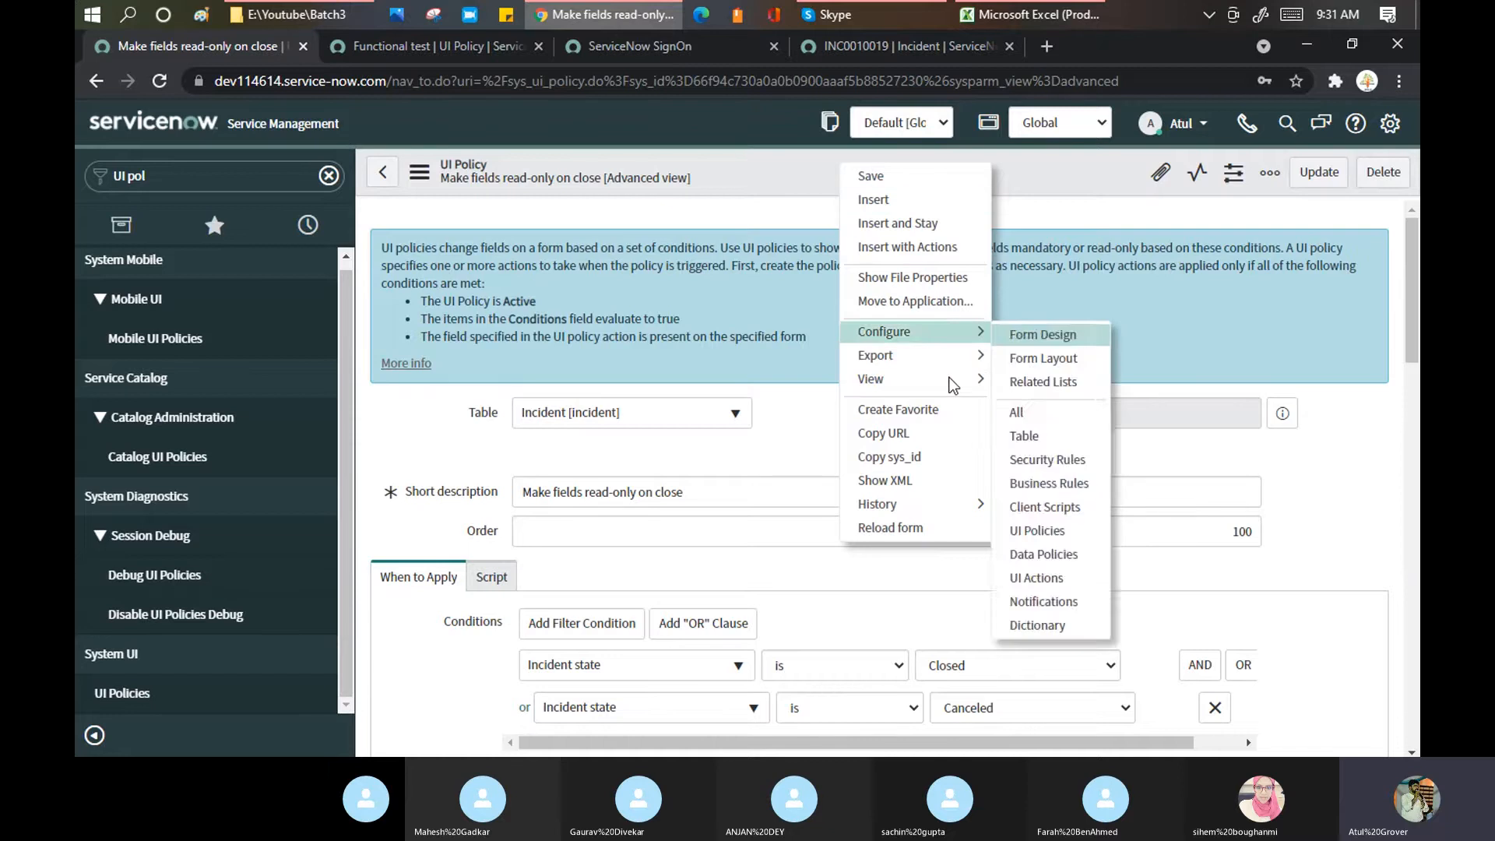
{"action": "left_click", "coordinate": [417, 177]}
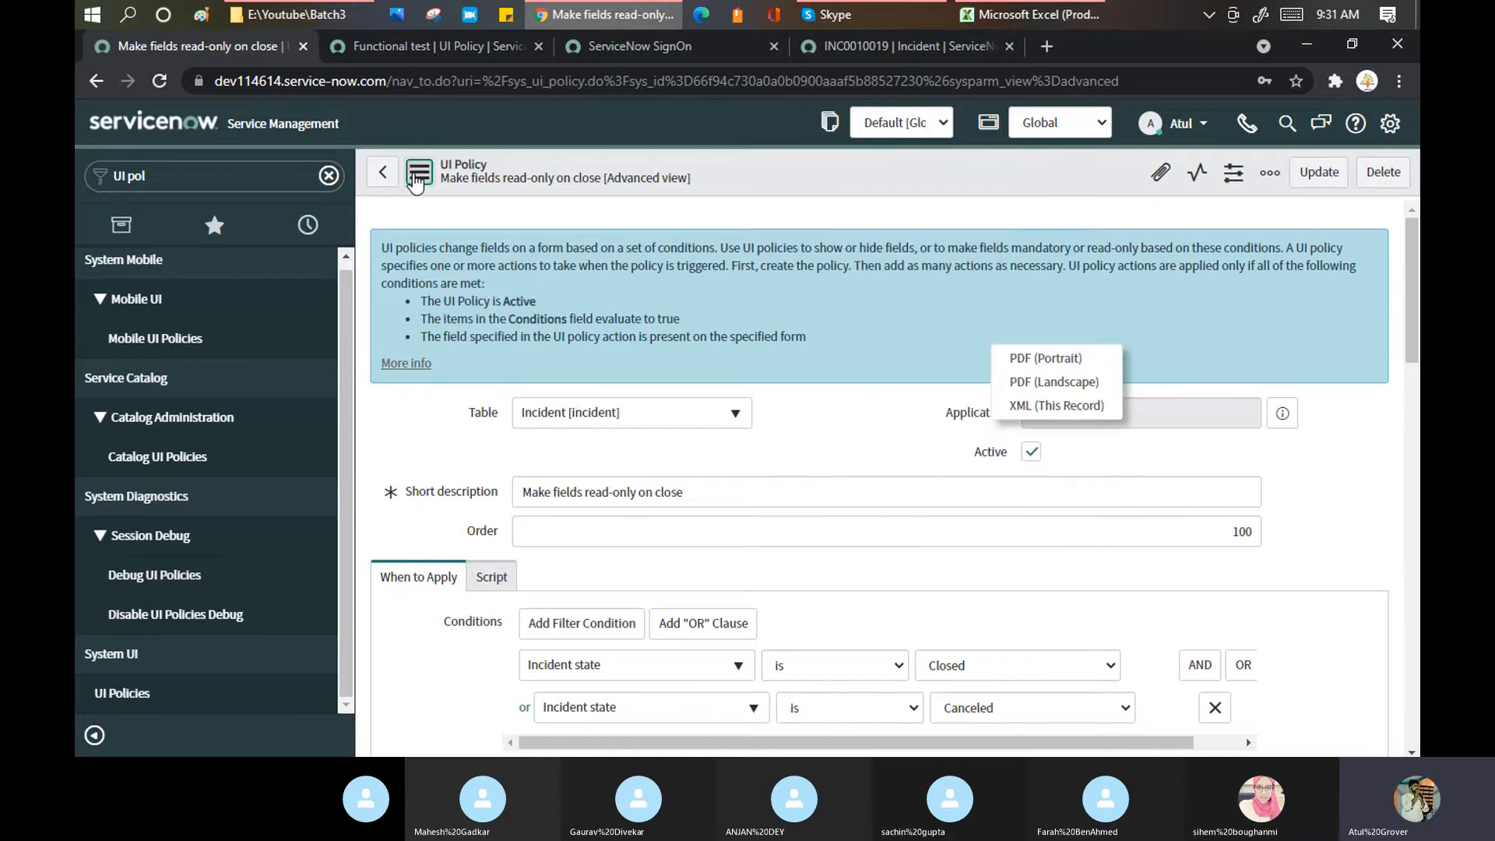
{"action": "left_click", "coordinate": [418, 173]}
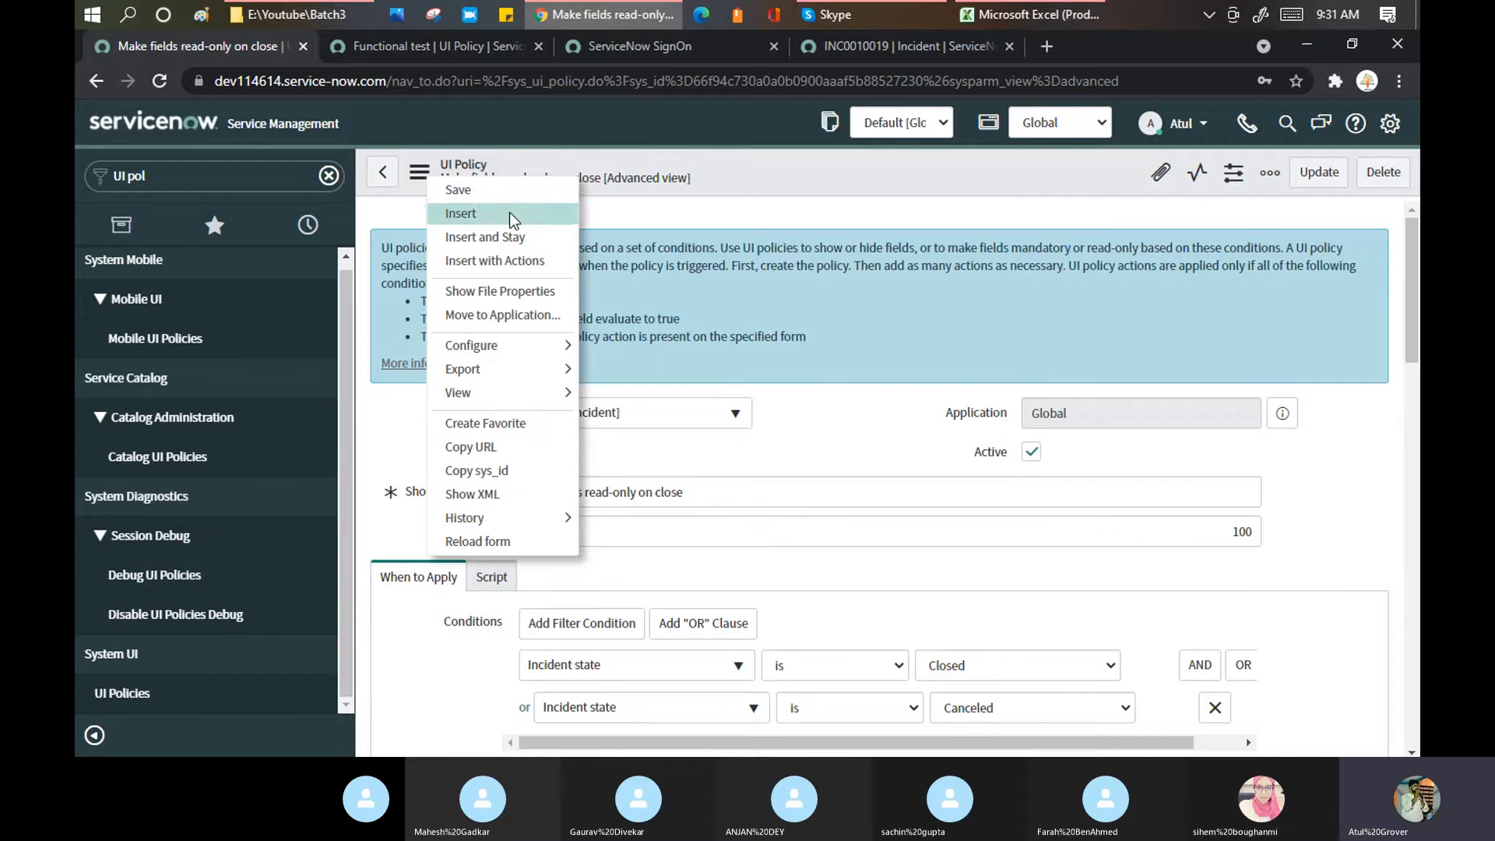
{"action": "left_click", "coordinate": [832, 425]}
{"action": "scroll", "coordinate": [836, 417], "scroll_direction": "down", "scroll_amount": 5}
{"action": "scroll", "coordinate": [816, 442], "scroll_direction": "down", "scroll_amount": 3}
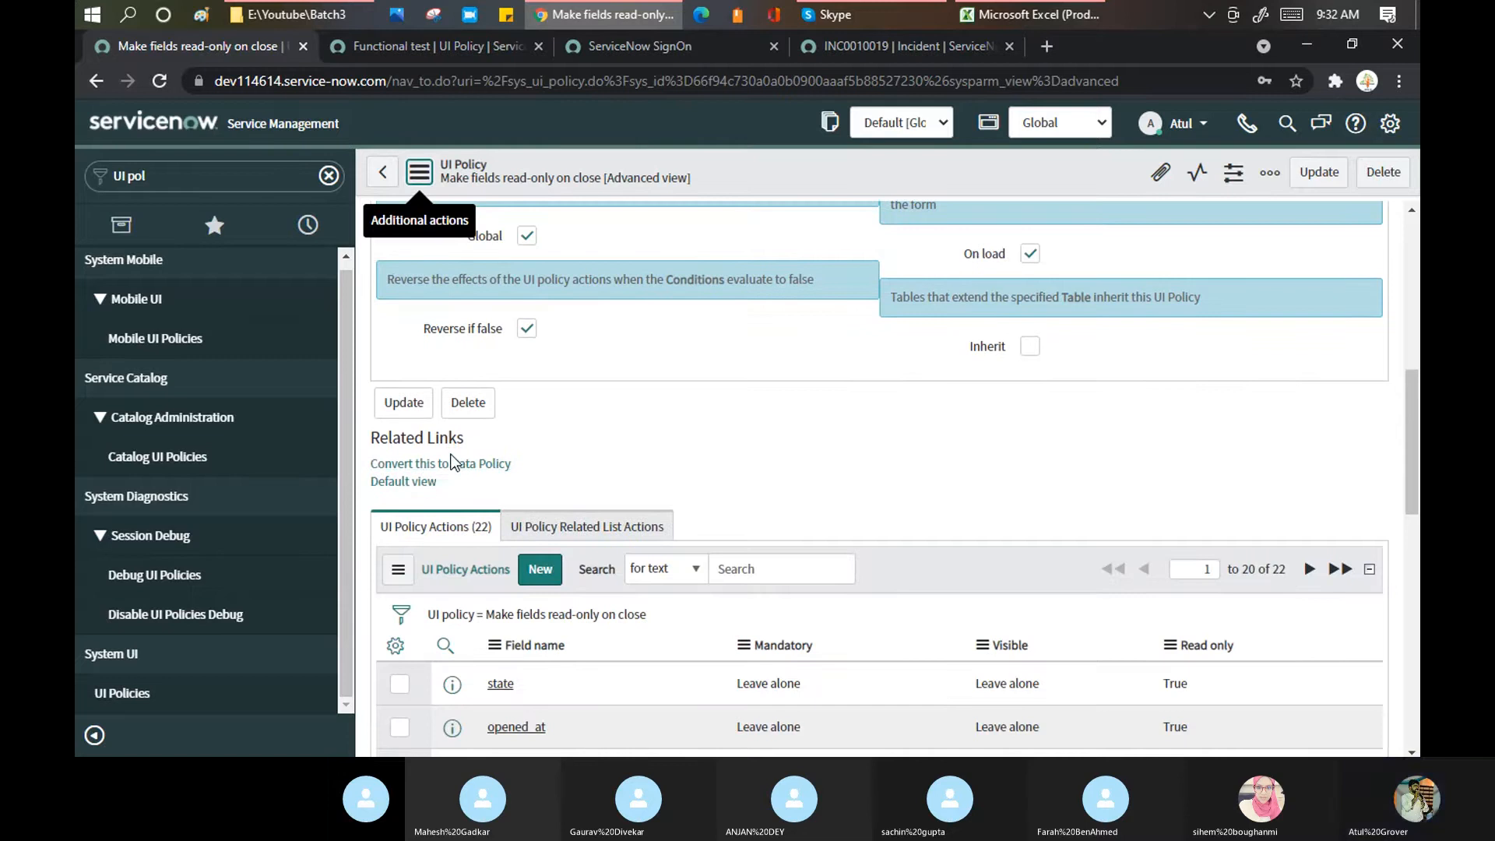
{"action": "scroll", "coordinate": [628, 429], "scroll_direction": "down", "scroll_amount": 10}
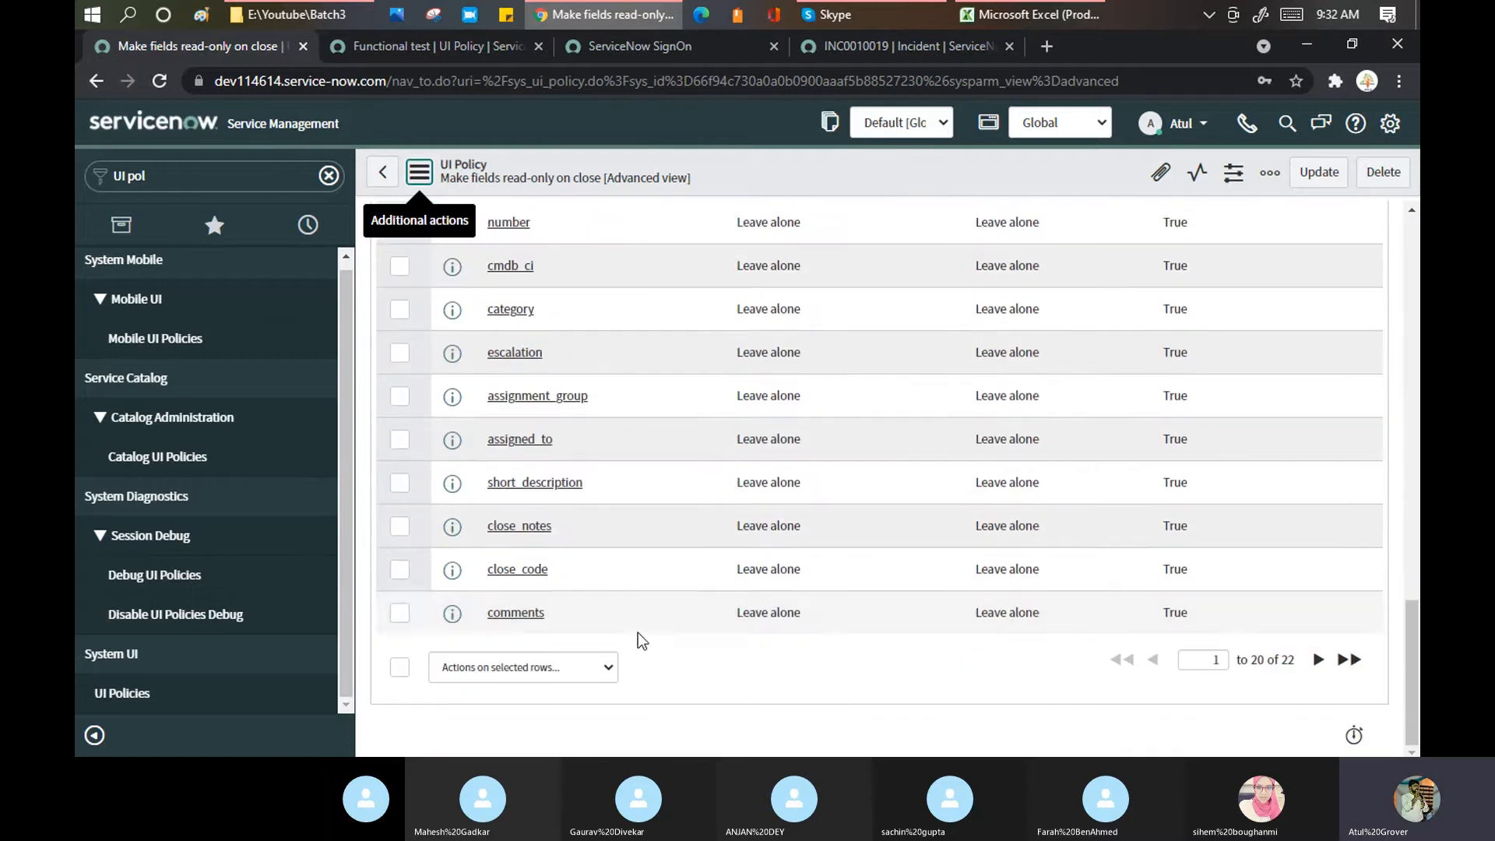
{"action": "left_click", "coordinate": [606, 667]}
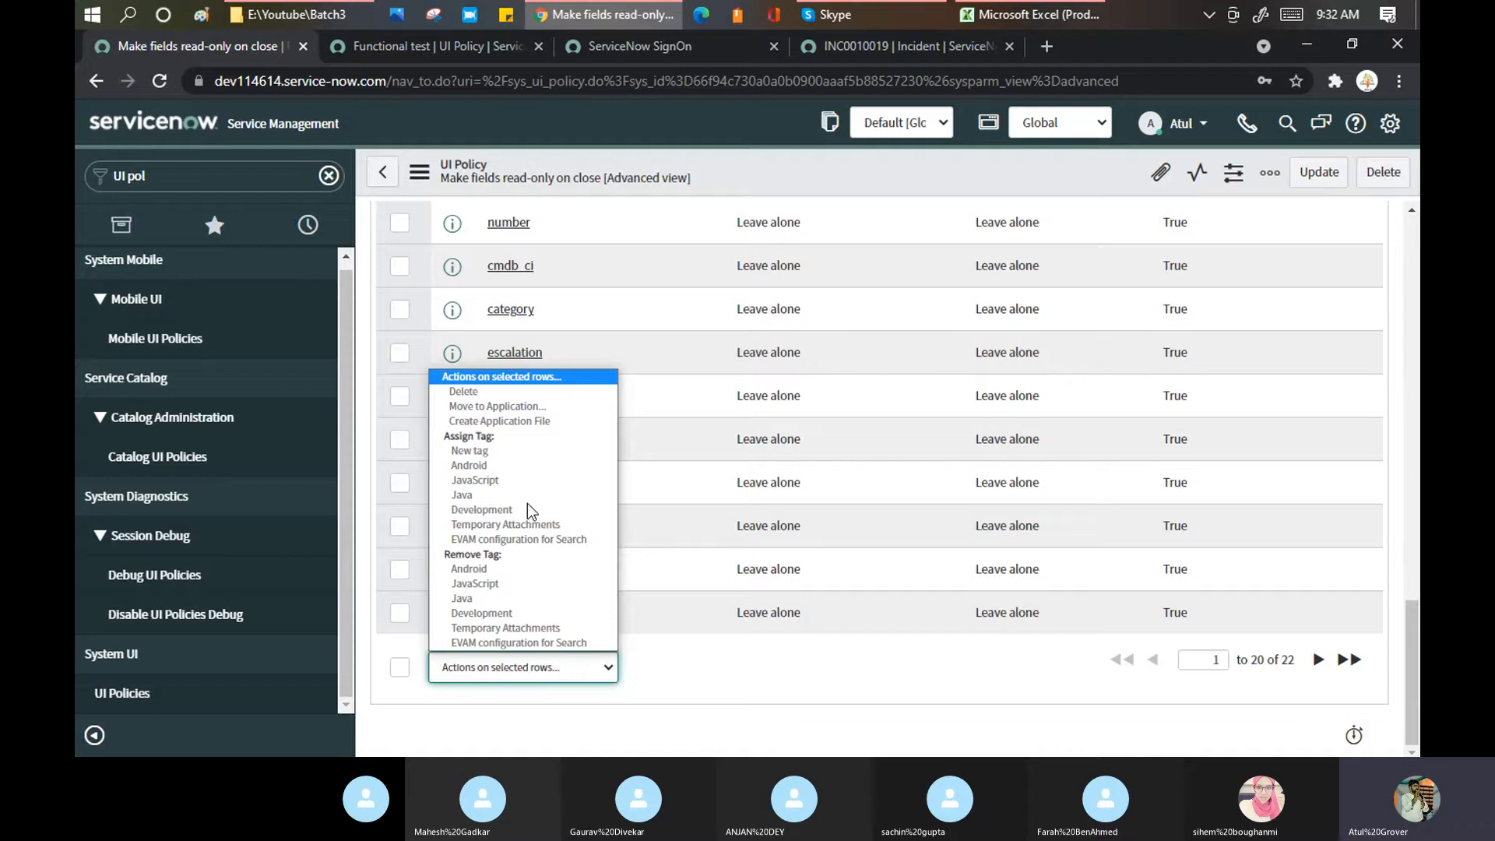
Step: Look at the Service and Configuration item fields on incident INC0010019, then return to the policy
{"action": "left_click", "coordinate": [893, 45]}
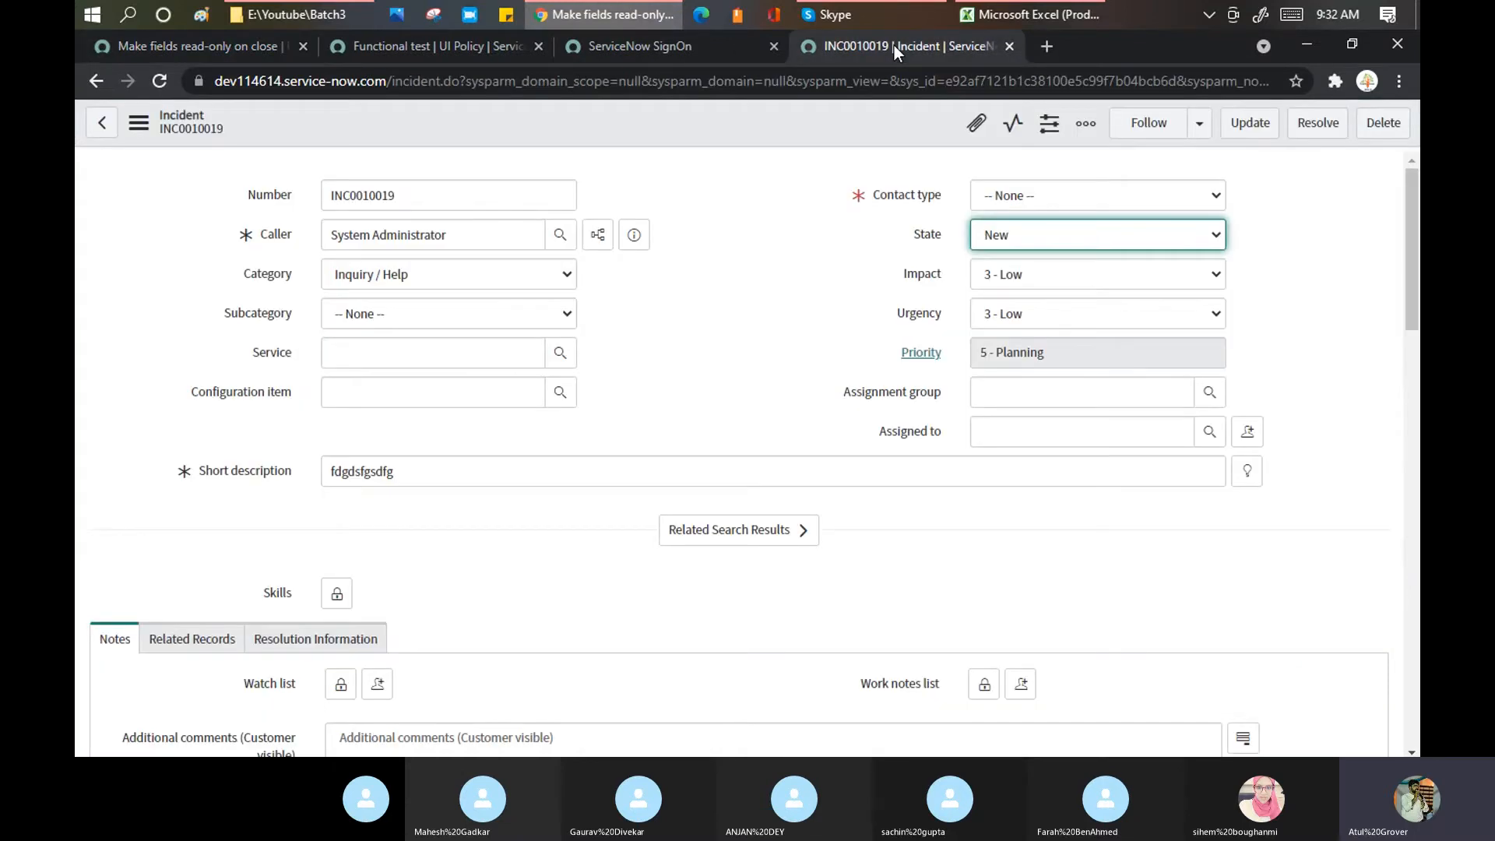
{"action": "left_click", "coordinate": [413, 355]}
{"action": "left_click", "coordinate": [414, 392]}
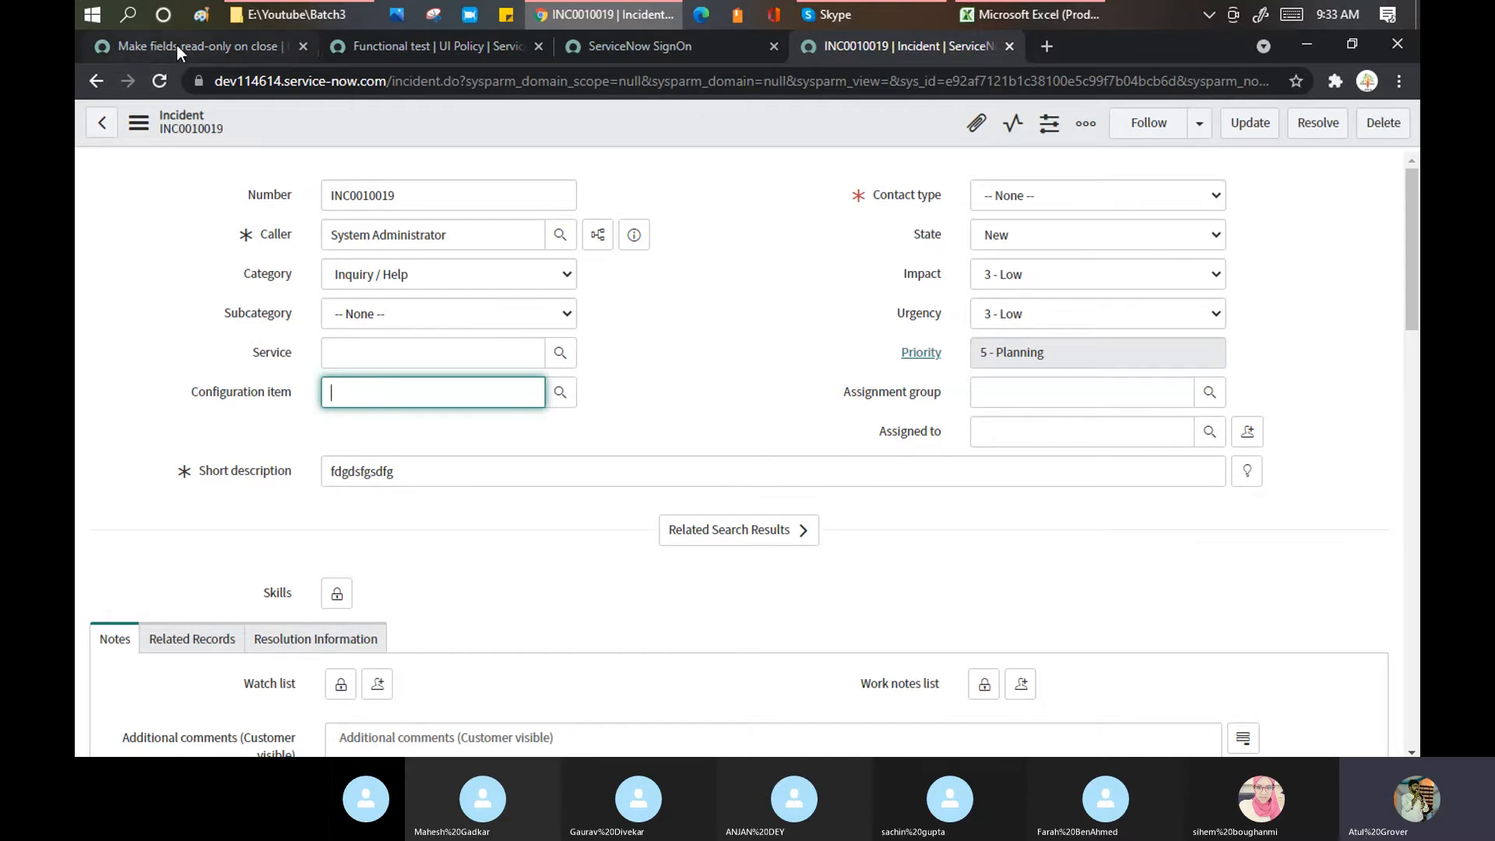
{"action": "left_click", "coordinate": [662, 43]}
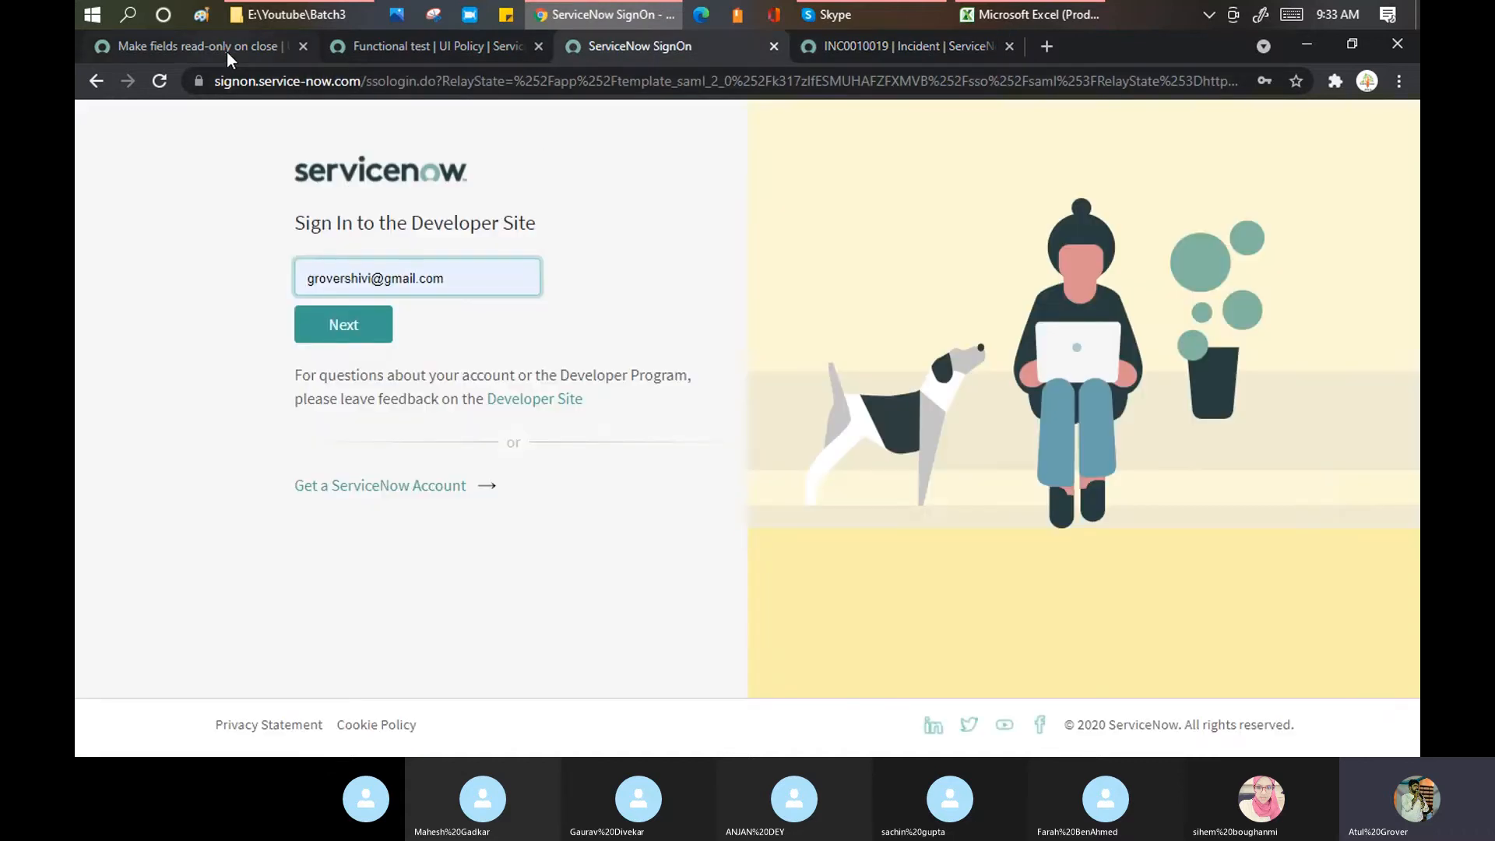
{"action": "left_click", "coordinate": [226, 51]}
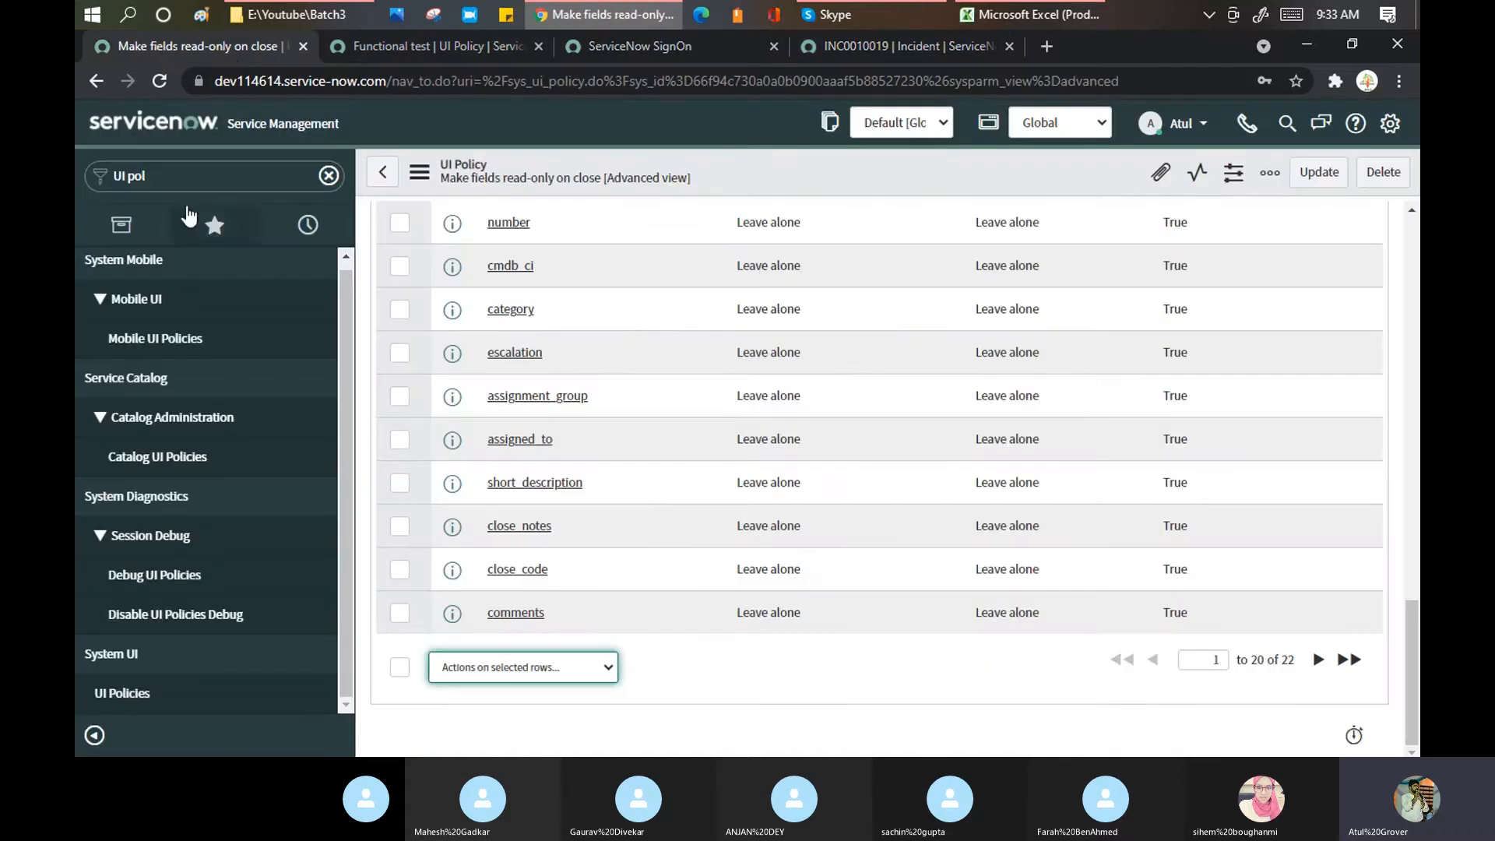
Step: Filter the navigator for 'actions' and open System UI > UI Actions
{"action": "left_click", "coordinate": [185, 176]}
{"action": "key", "text": "BackSpace"}
{"action": "key", "text": "BackSpace"}
{"action": "key", "text": "BackSpace"}
{"action": "type", "text": "actions"}
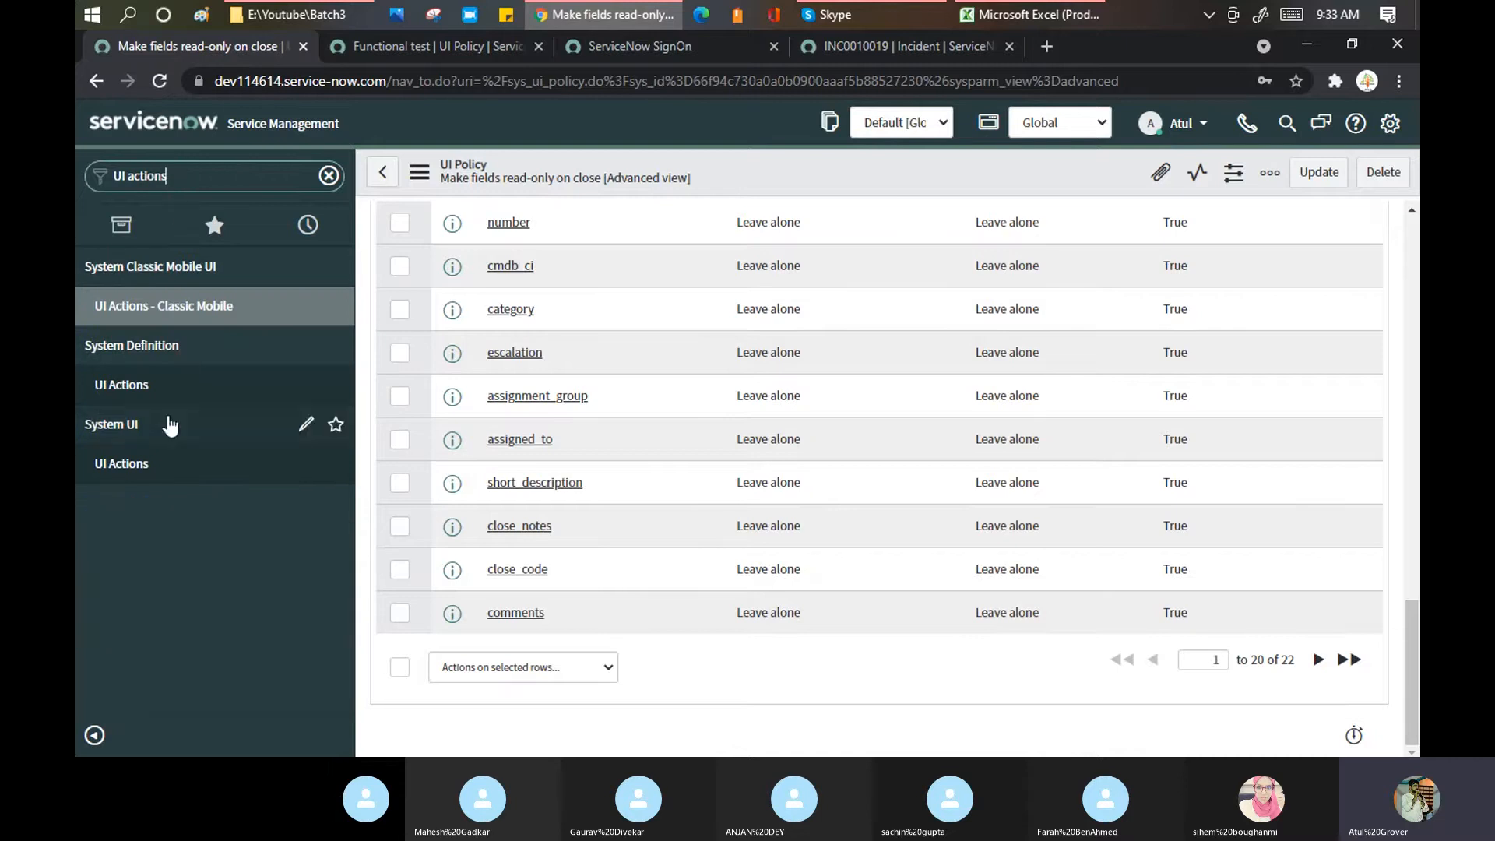
{"action": "left_click", "coordinate": [112, 470]}
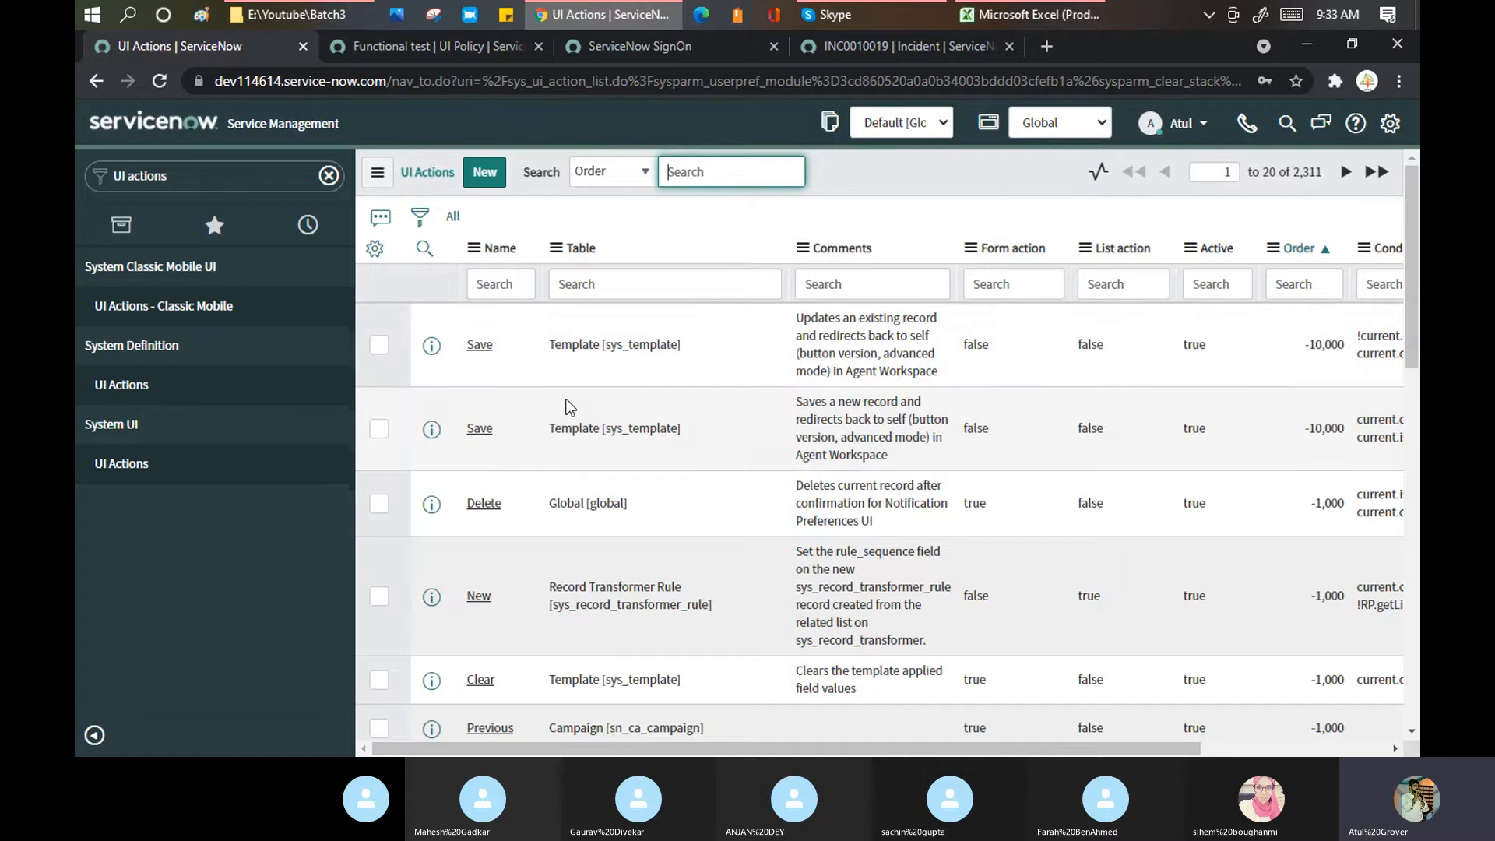
Step: Search the Name column for 'update', returning 69 matching UI actions
{"action": "scroll", "coordinate": [568, 400], "scroll_direction": "down", "scroll_amount": 2}
{"action": "scroll", "coordinate": [567, 400], "scroll_direction": "down", "scroll_amount": 1}
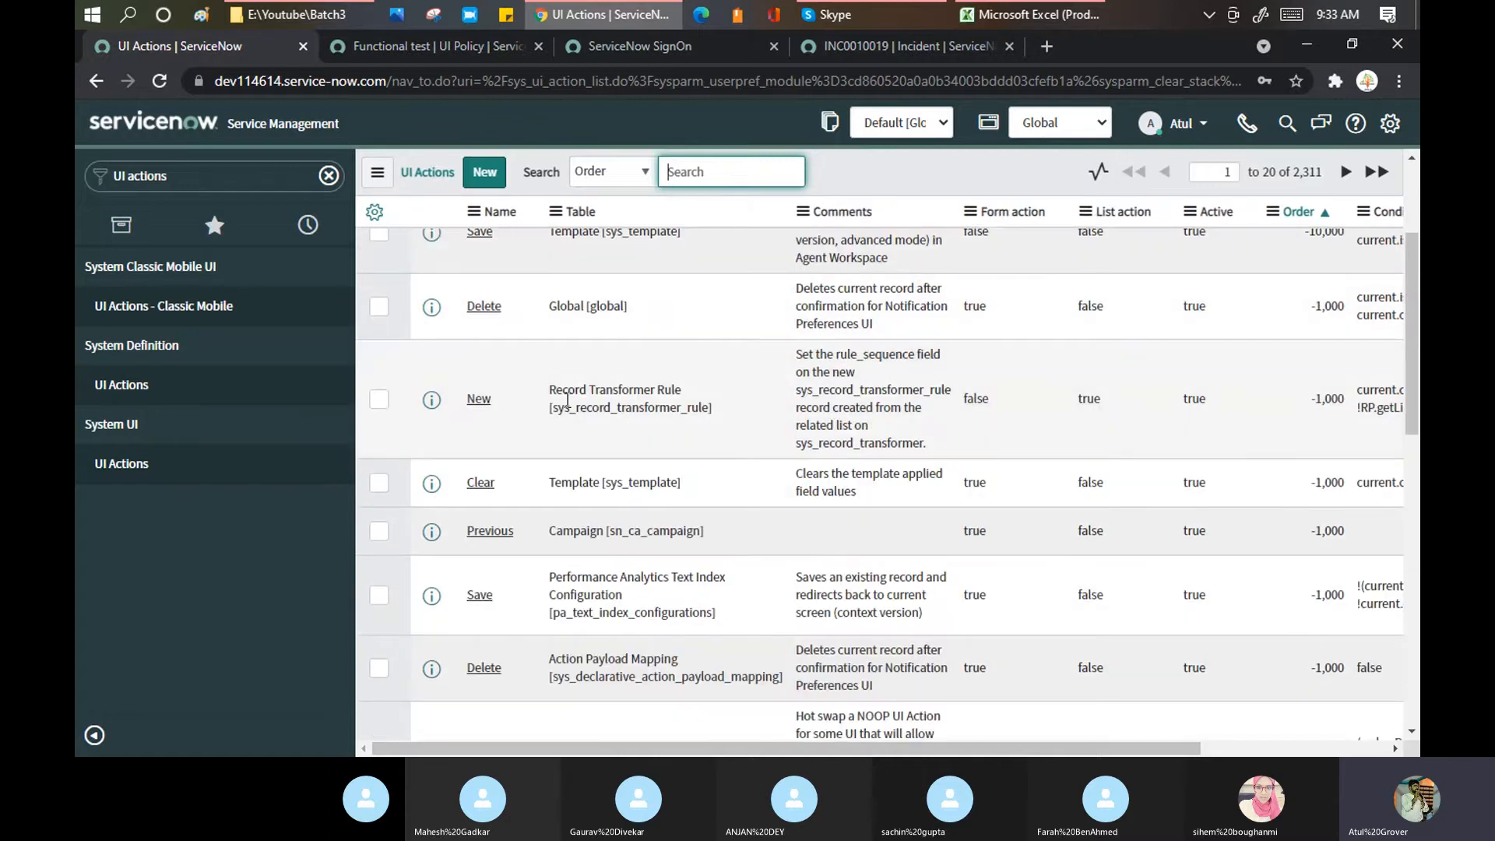
{"action": "scroll", "coordinate": [567, 400], "scroll_direction": "up", "scroll_amount": 2}
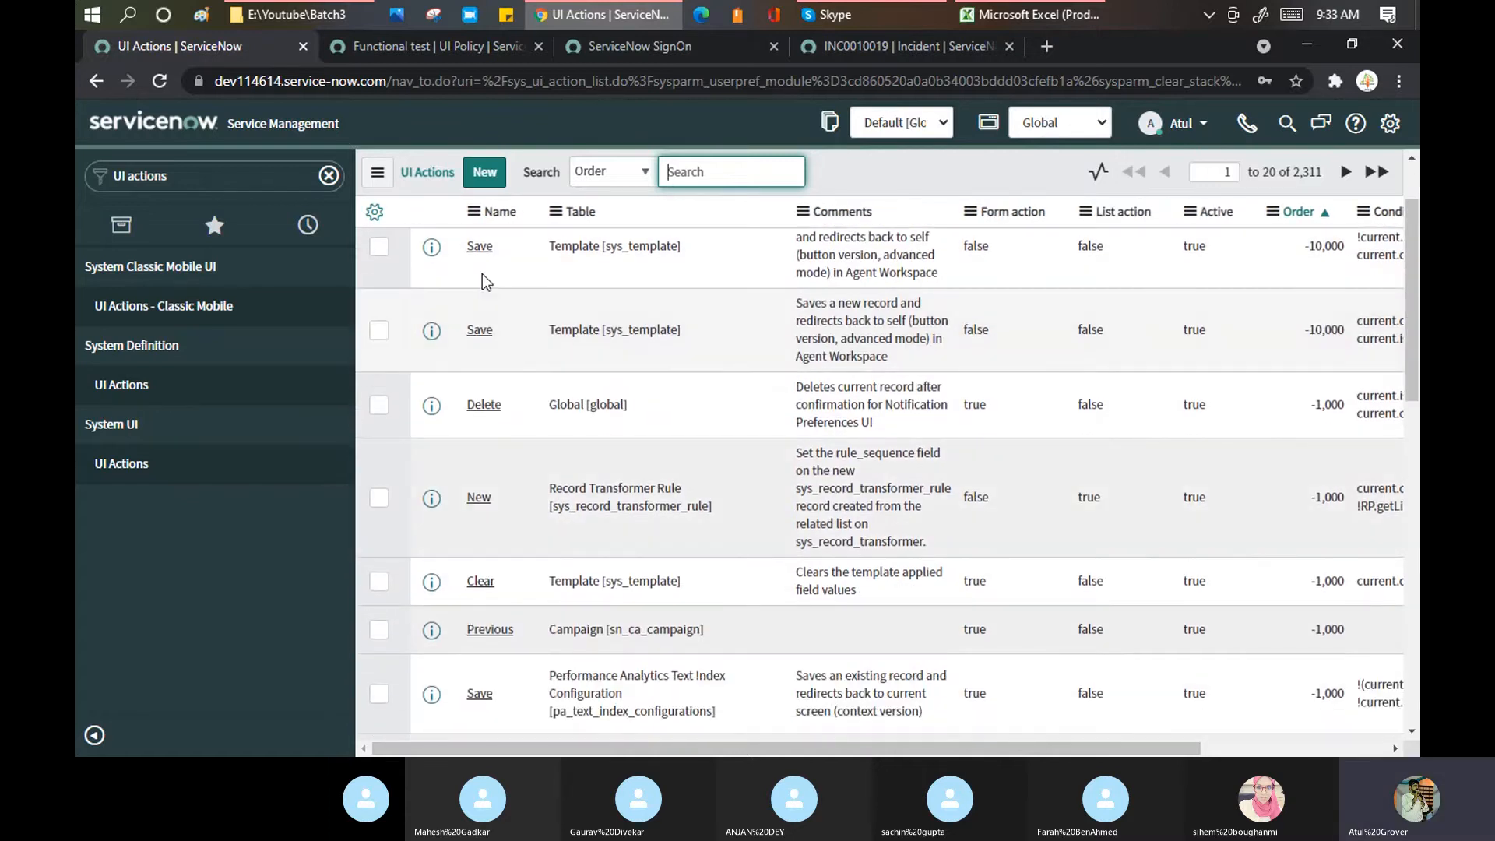
{"action": "left_click", "coordinate": [514, 280]}
{"action": "type", "text": "update"}
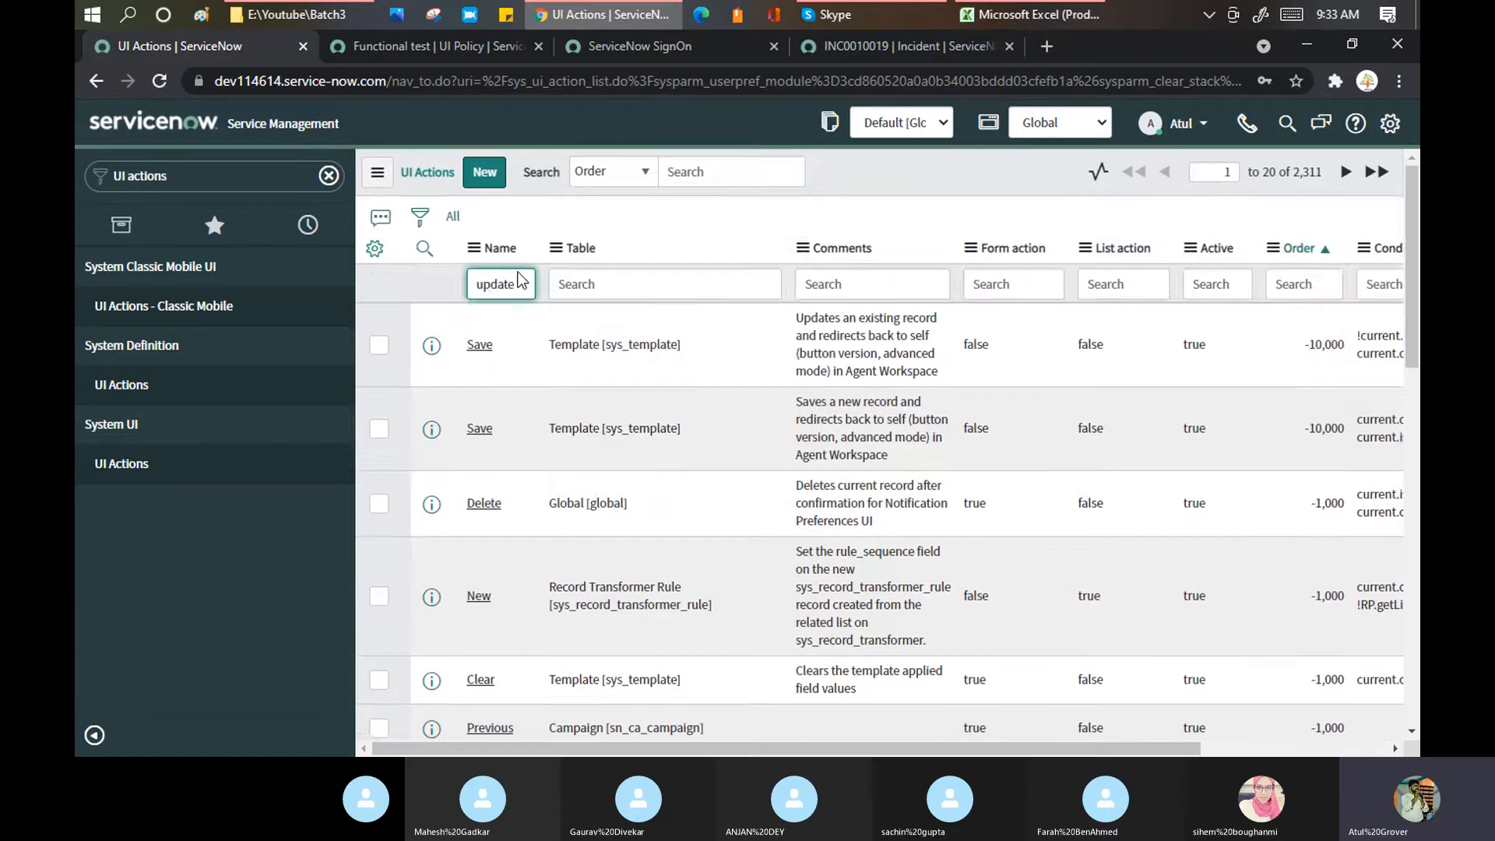
{"action": "key", "text": "Return"}
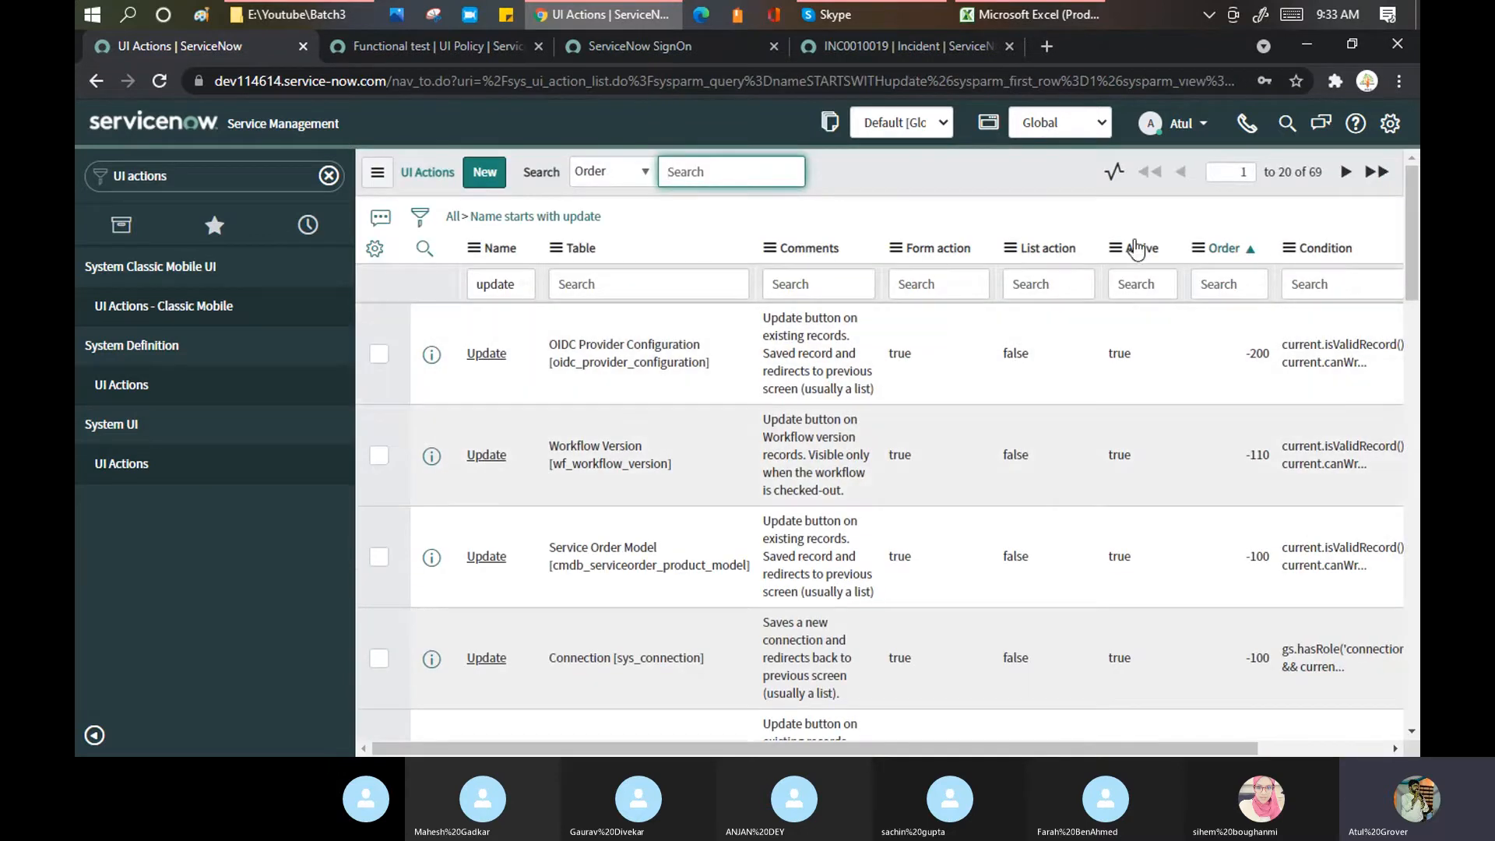
{"action": "double_click", "coordinate": [1316, 172]}
Step: Try Table column filters 'incident' and then 'task', then clear the Table filter
{"action": "scroll", "coordinate": [713, 370], "scroll_direction": "down", "scroll_amount": 5}
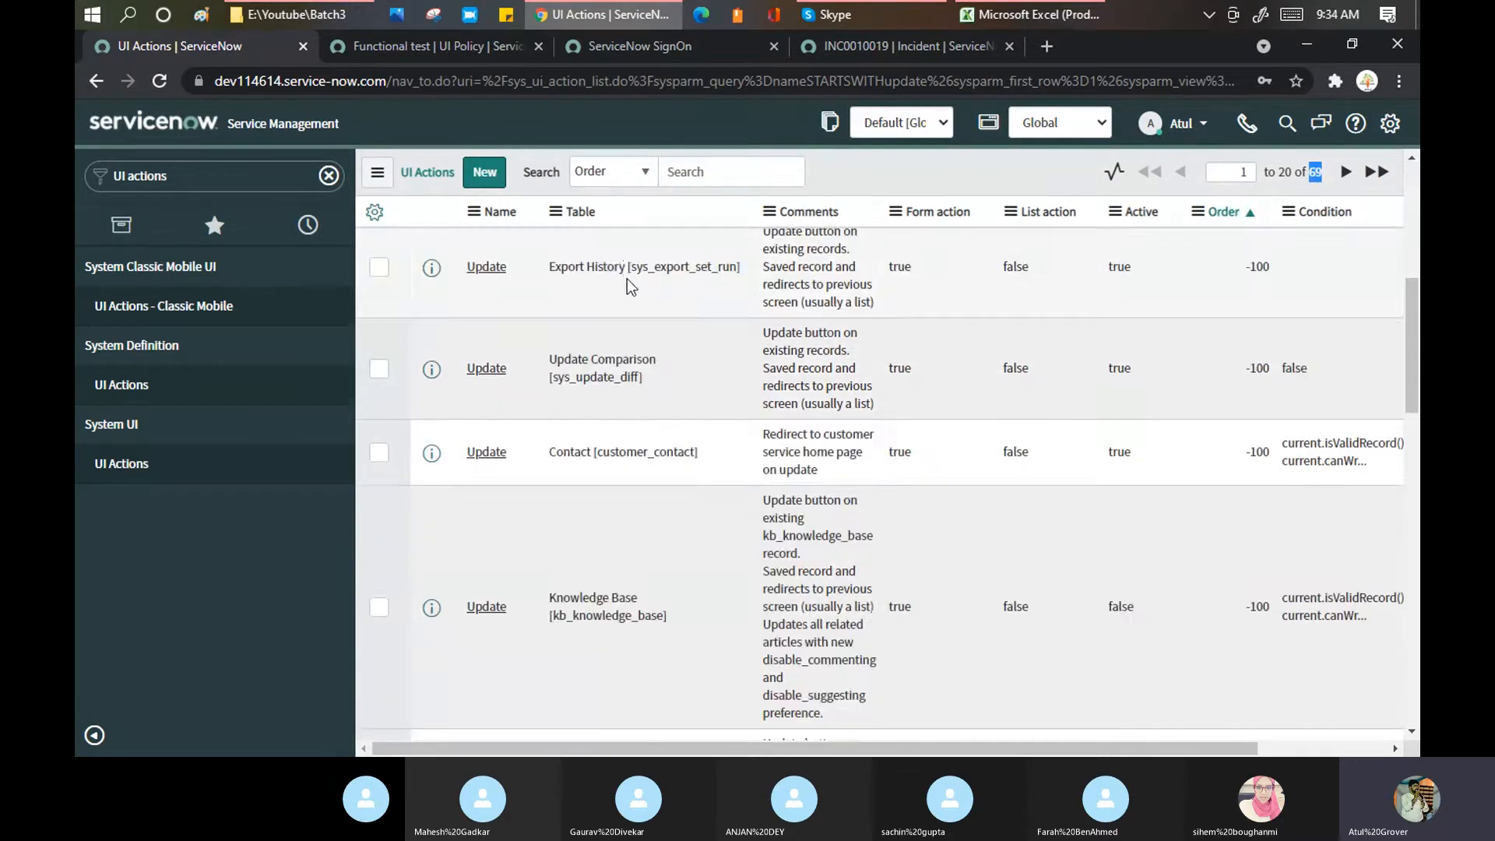
{"action": "scroll", "coordinate": [627, 279], "scroll_direction": "up", "scroll_amount": 5}
{"action": "left_click", "coordinate": [612, 285]}
{"action": "type", "text": "incident"}
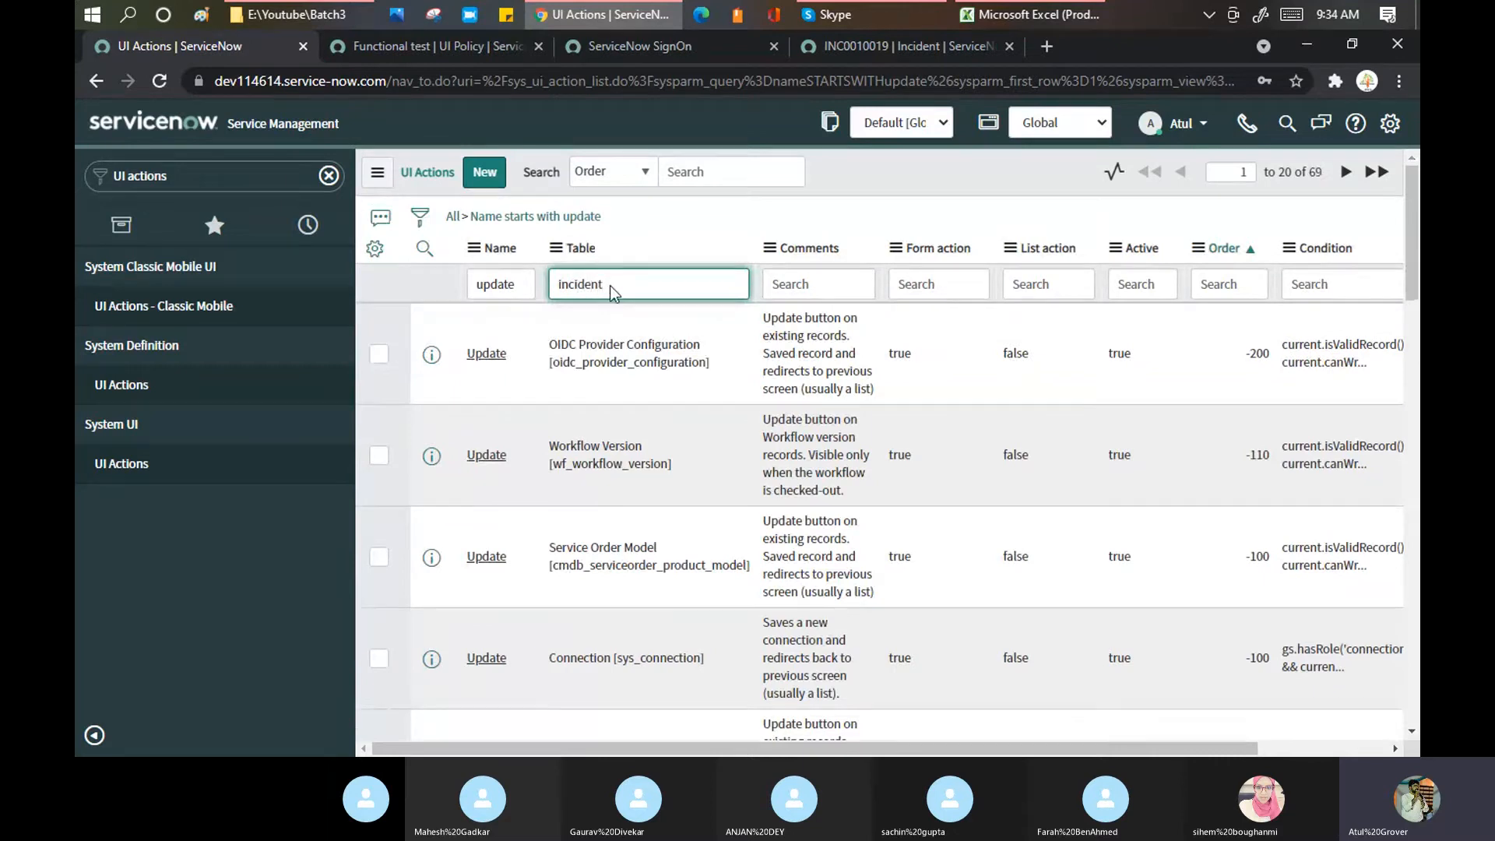
{"action": "key", "text": "Return"}
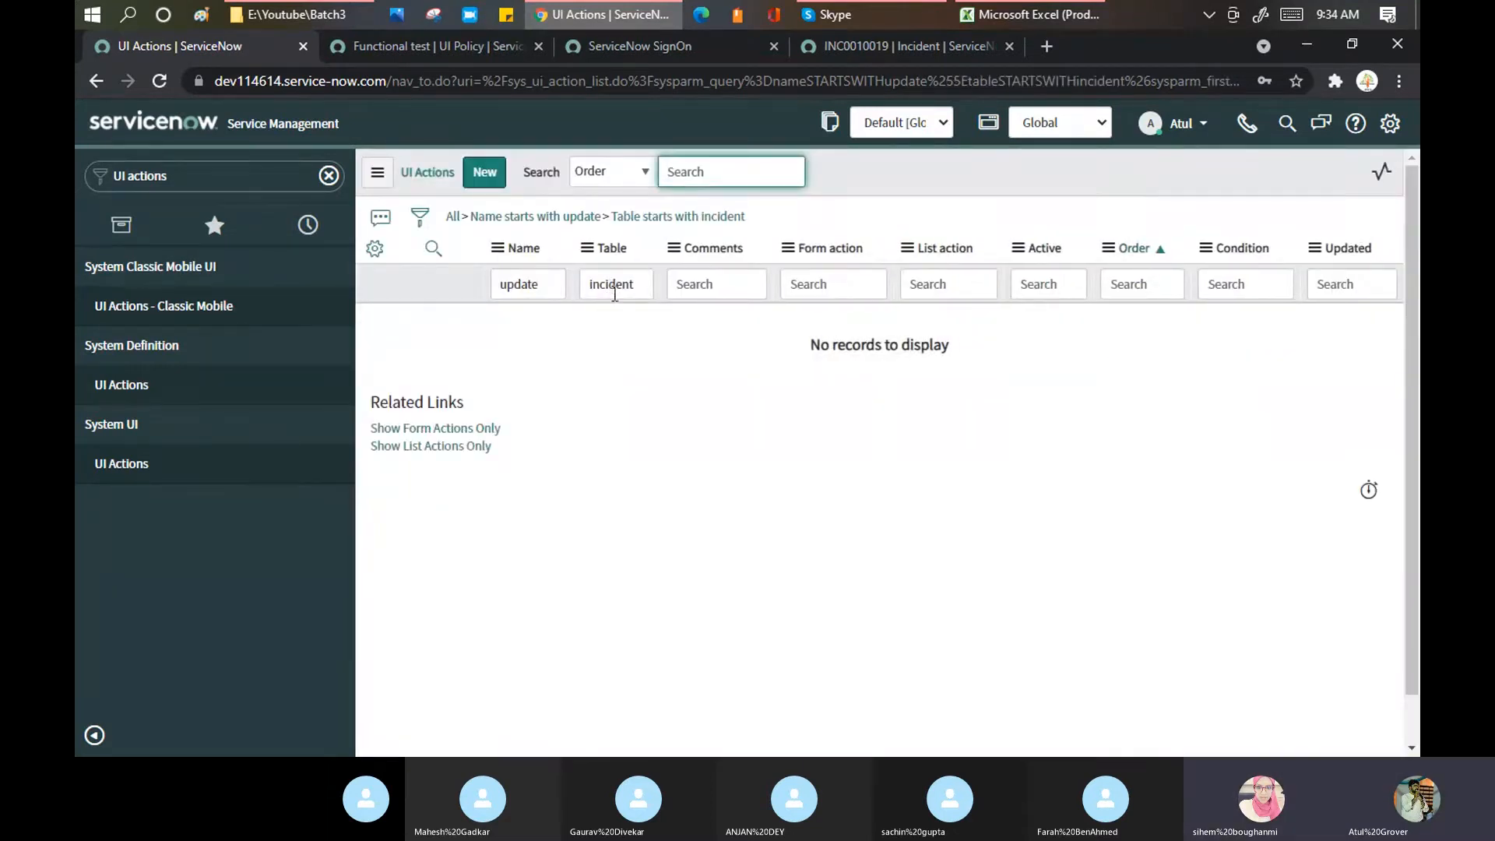
{"action": "double_click", "coordinate": [614, 288]}
{"action": "type", "text": "task"}
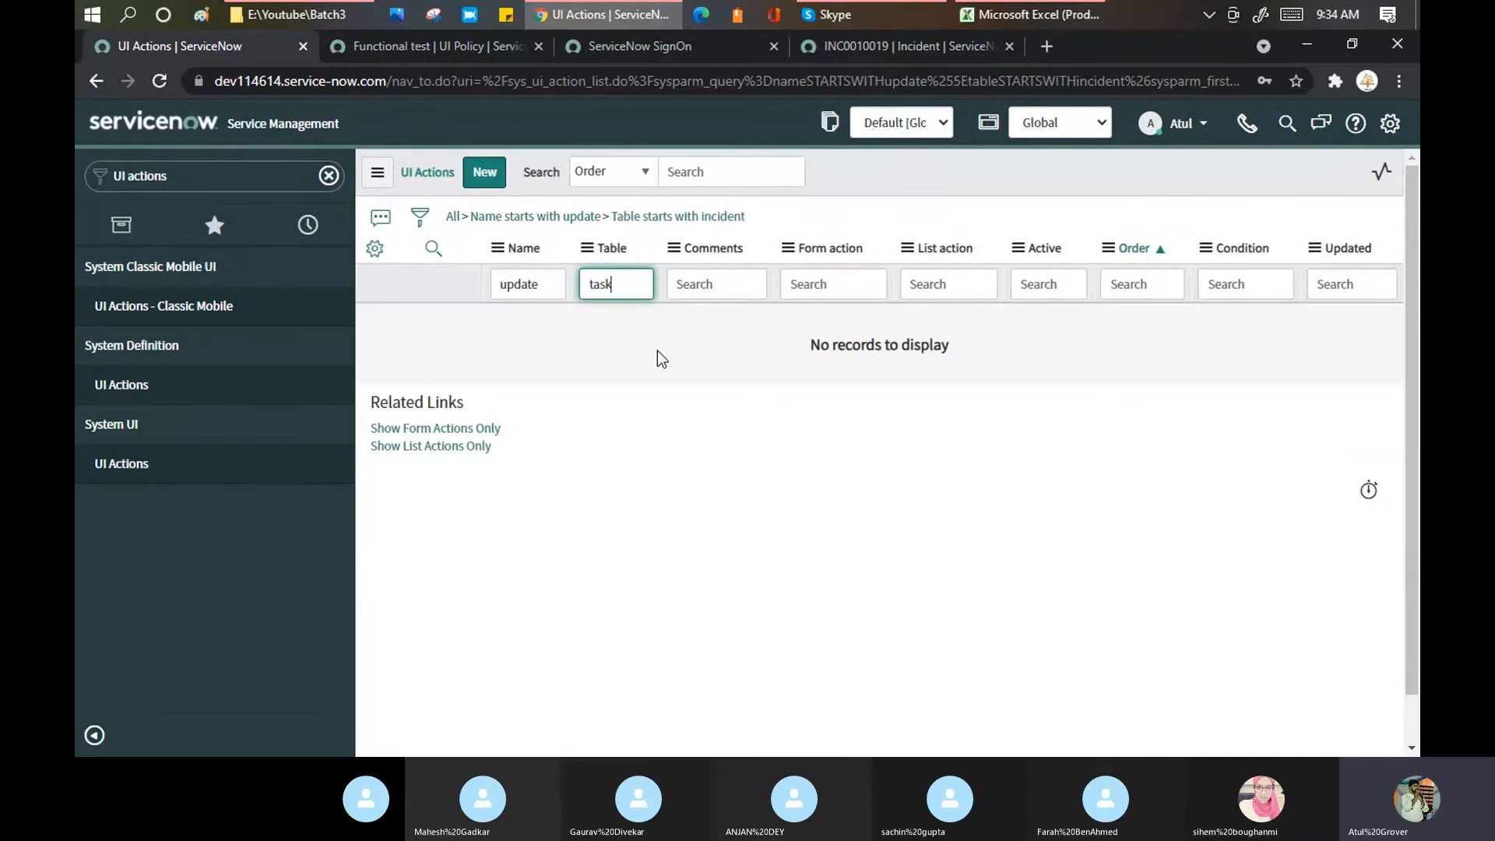
{"action": "key", "text": "Return"}
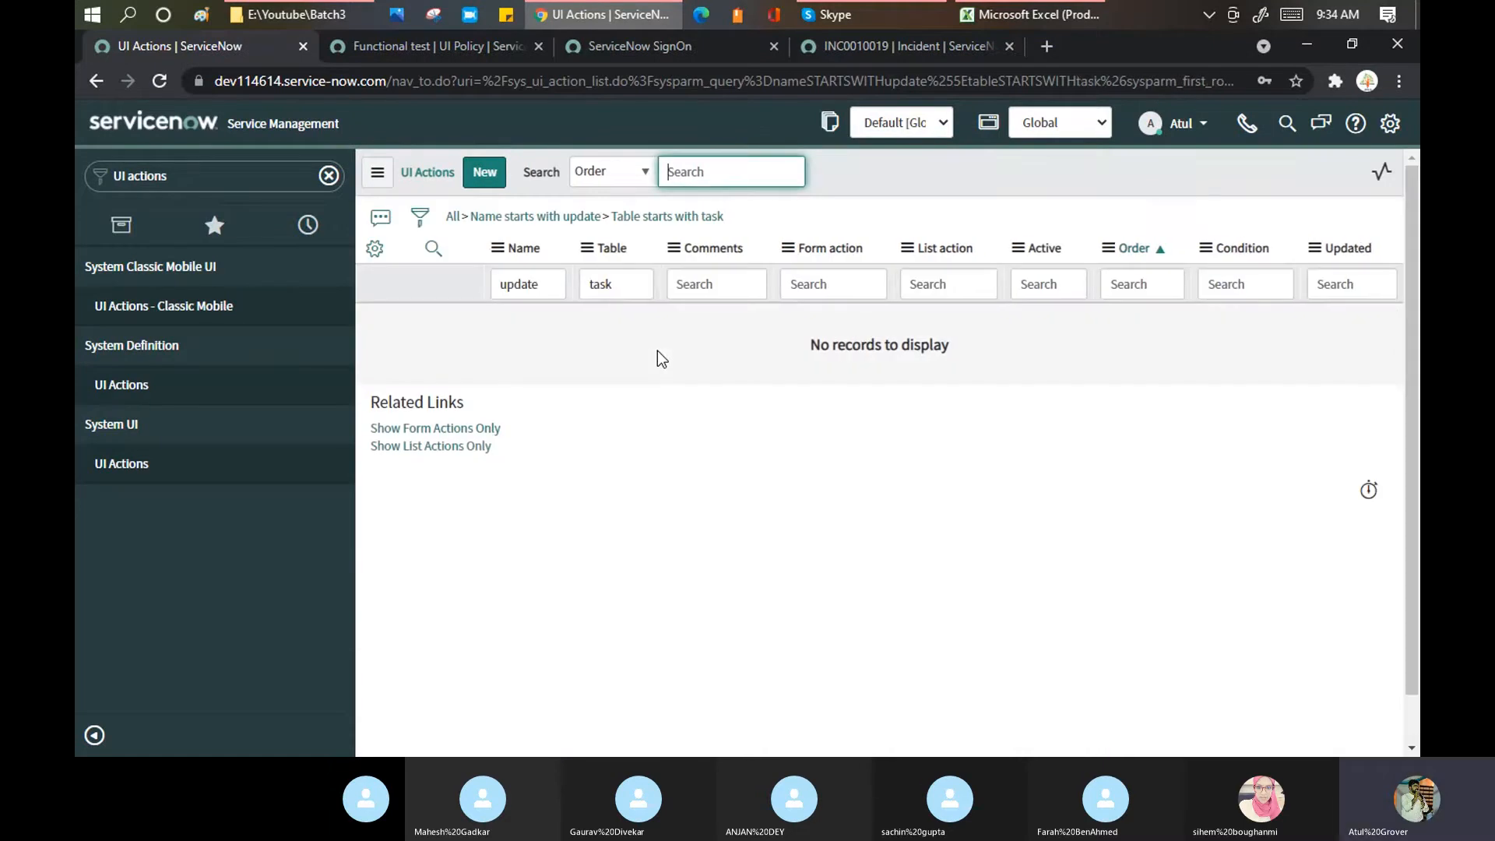
{"action": "left_click_drag", "start_coordinate": [632, 284], "coordinate": [563, 269]}
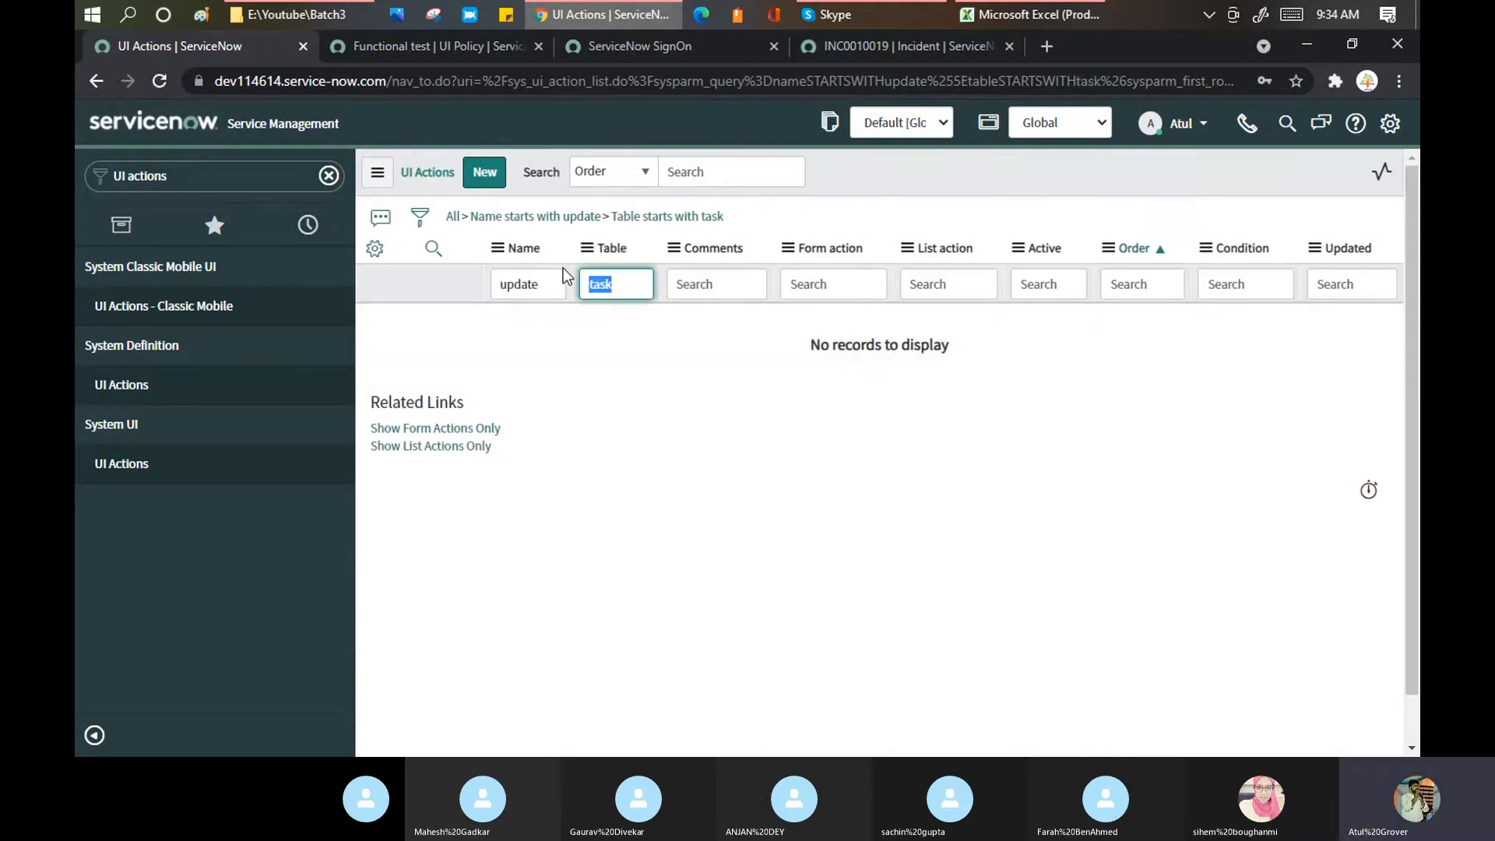
{"action": "key", "text": "BackSpace"}
Step: Filter by Name 'Save' and Table '*Incident', then clear both column filters
{"action": "double_click", "coordinate": [550, 288]}
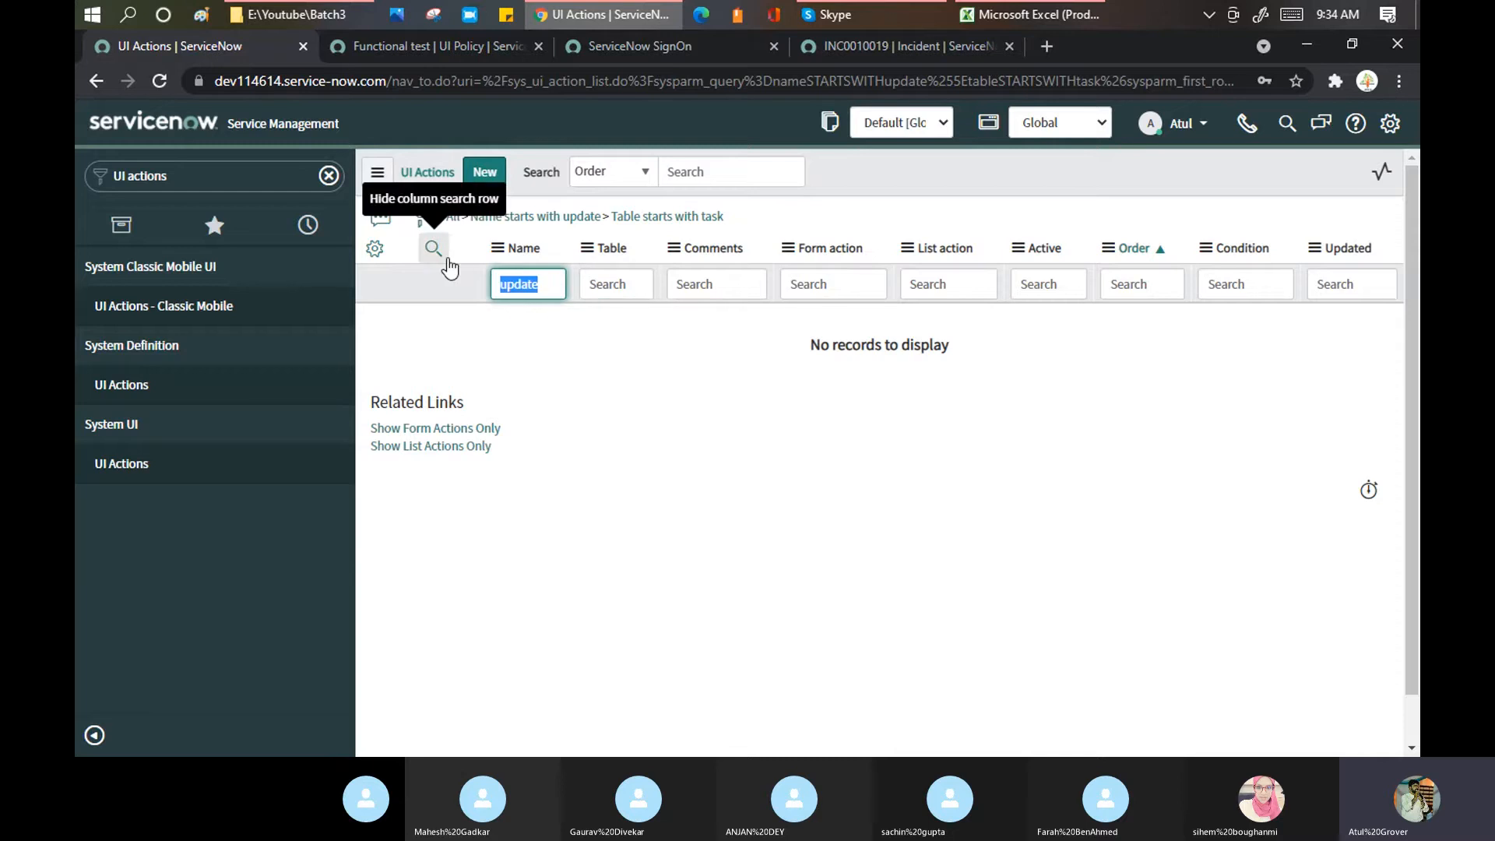
{"action": "type", "text": "Save"}
{"action": "key", "text": "Return"}
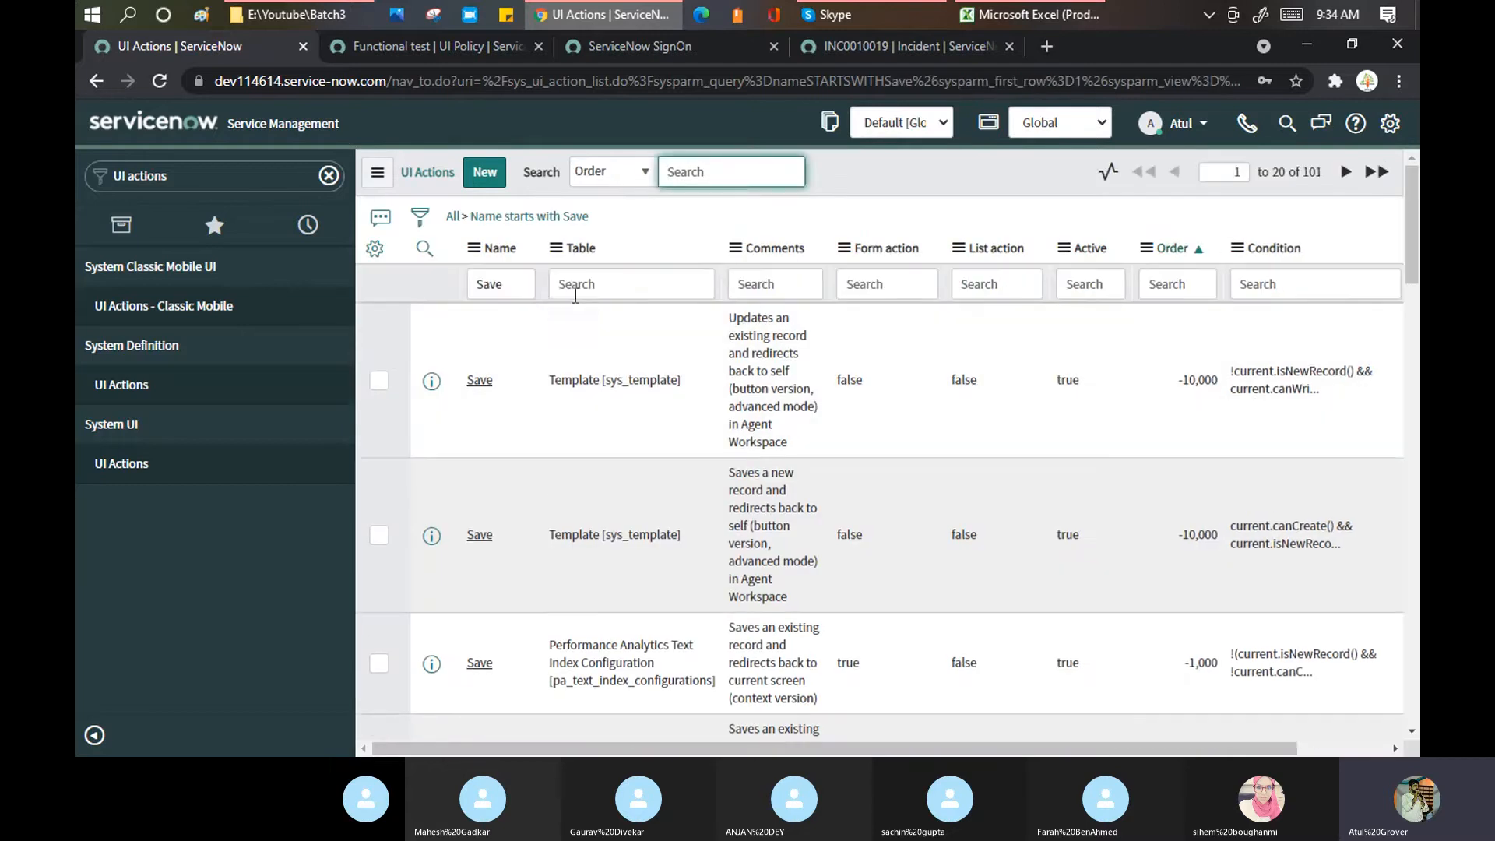
{"action": "left_click", "coordinate": [575, 282]}
{"action": "type", "text": "*"}
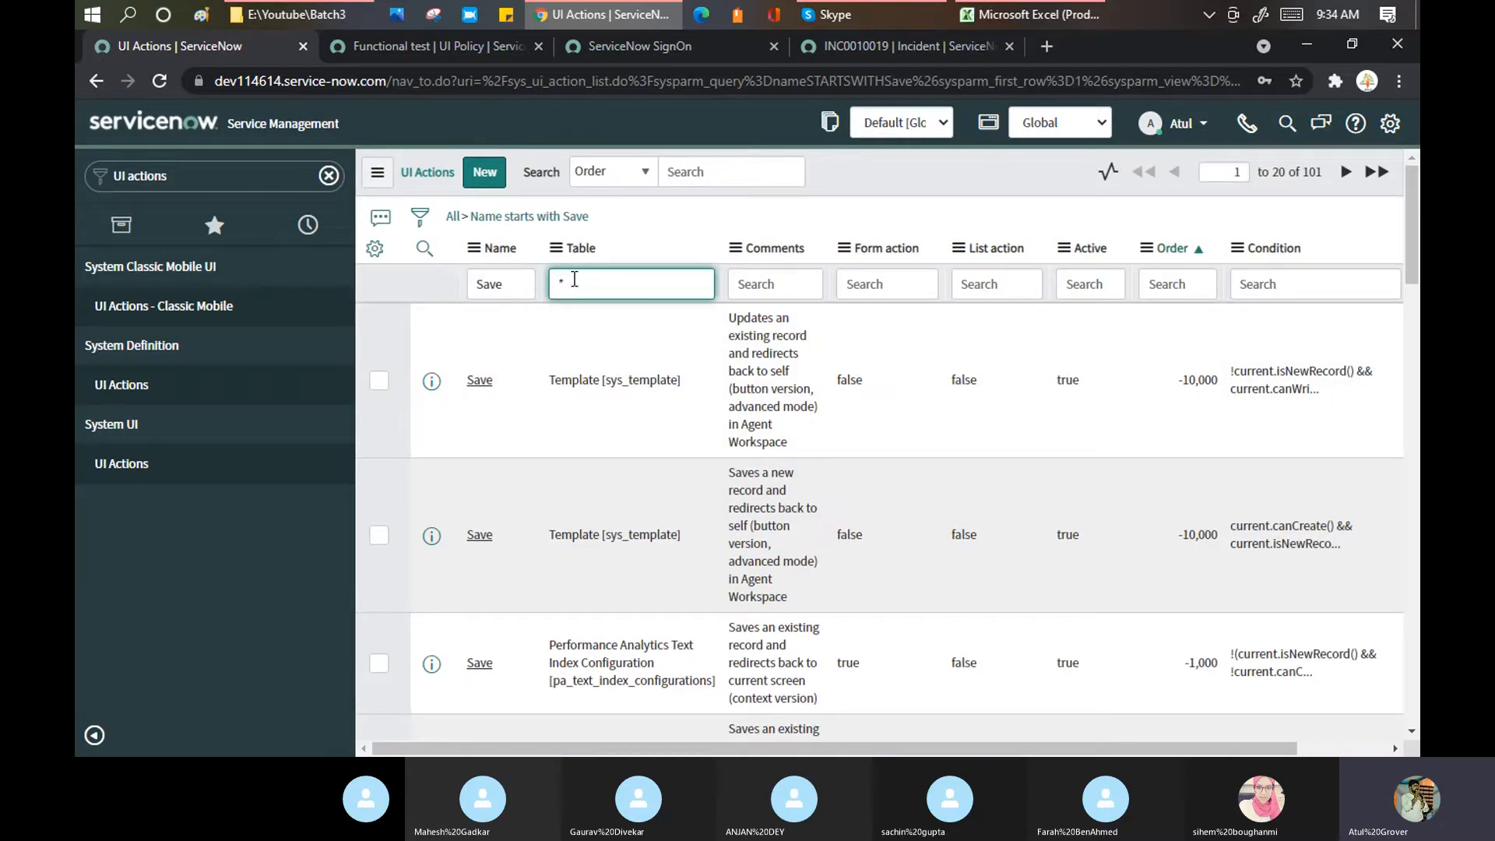
{"action": "type", "text": "Inci"}
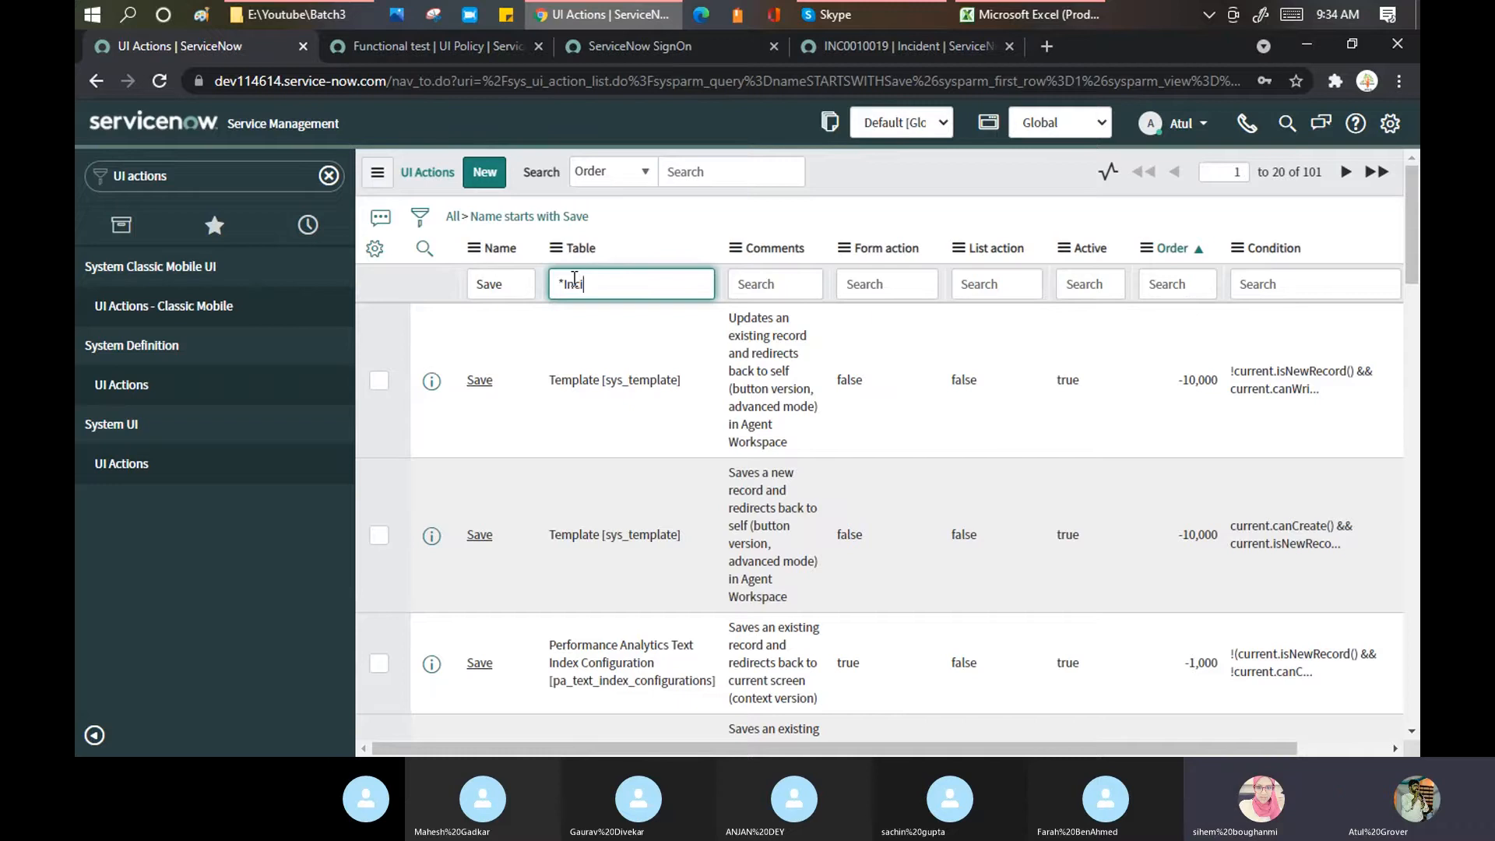
{"action": "type", "text": "dent"}
{"action": "key", "text": "Return"}
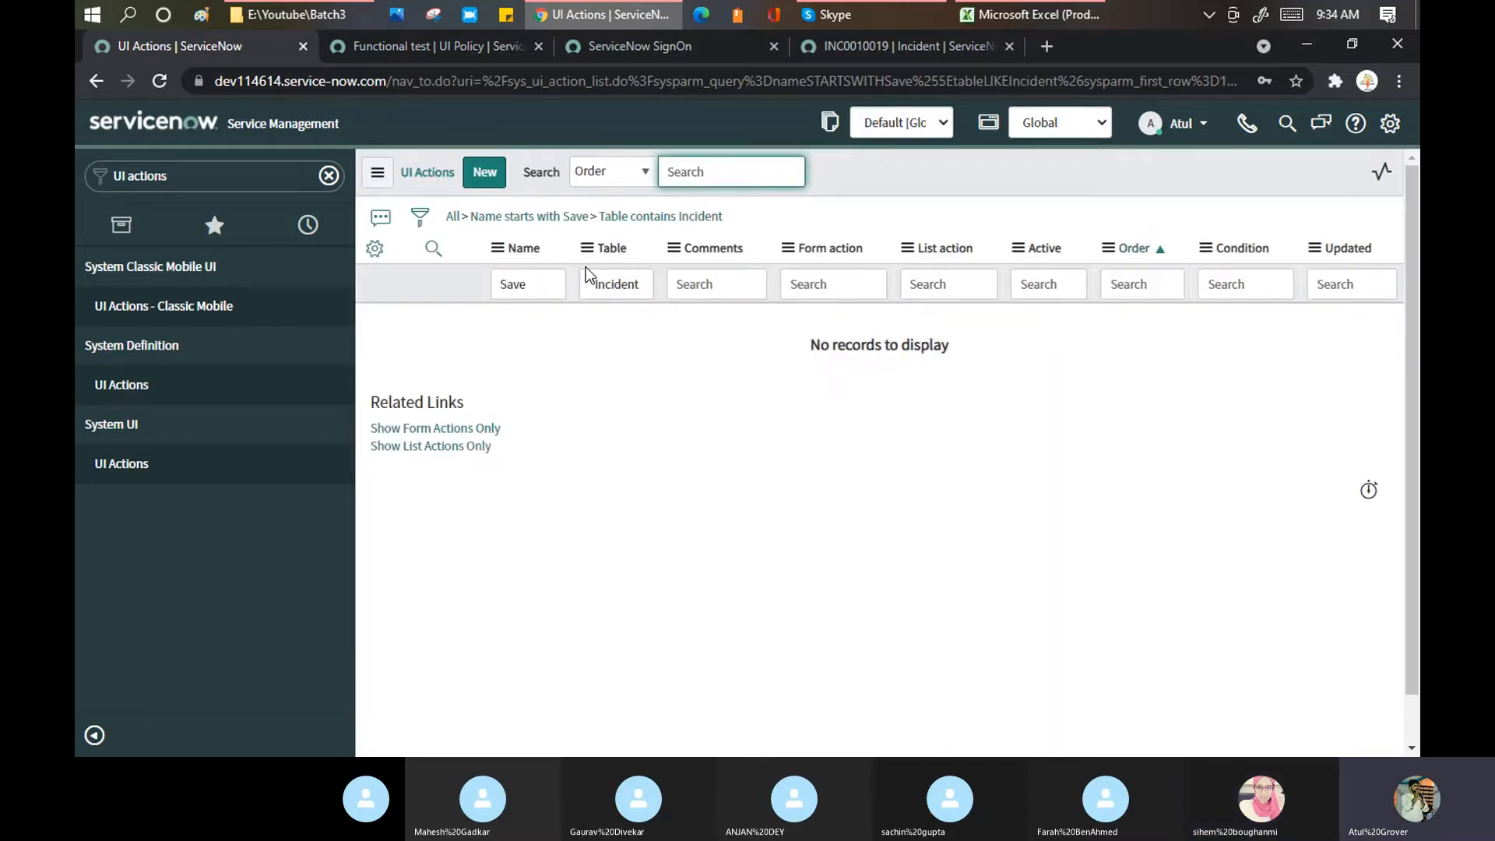
{"action": "left_click_drag", "start_coordinate": [584, 283], "coordinate": [651, 285]}
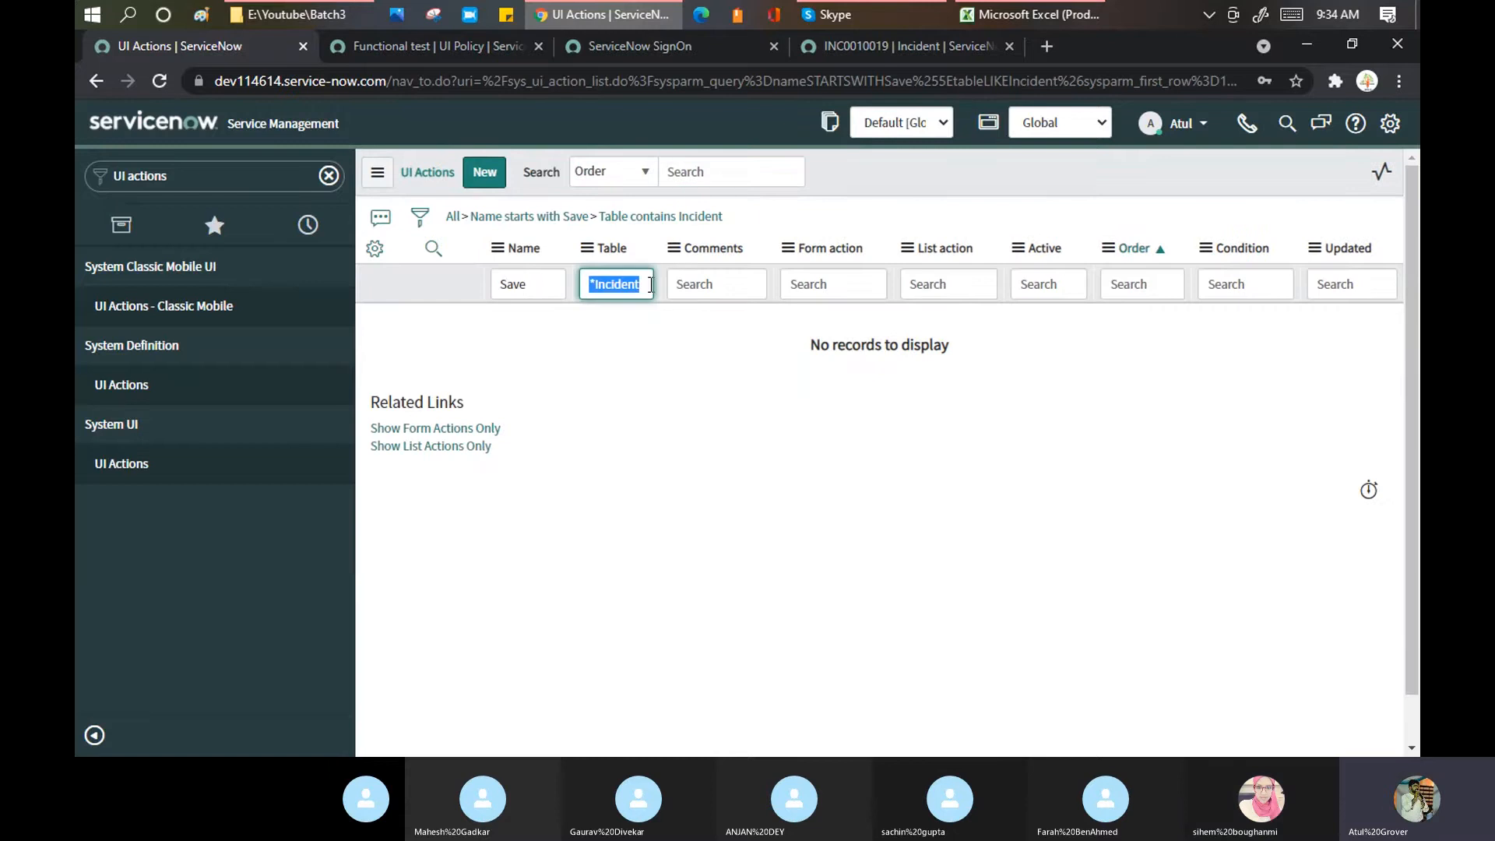
{"action": "key", "text": "BackSpace"}
{"action": "left_click_drag", "start_coordinate": [543, 280], "coordinate": [459, 261]}
{"action": "key", "text": "BackSpace"}
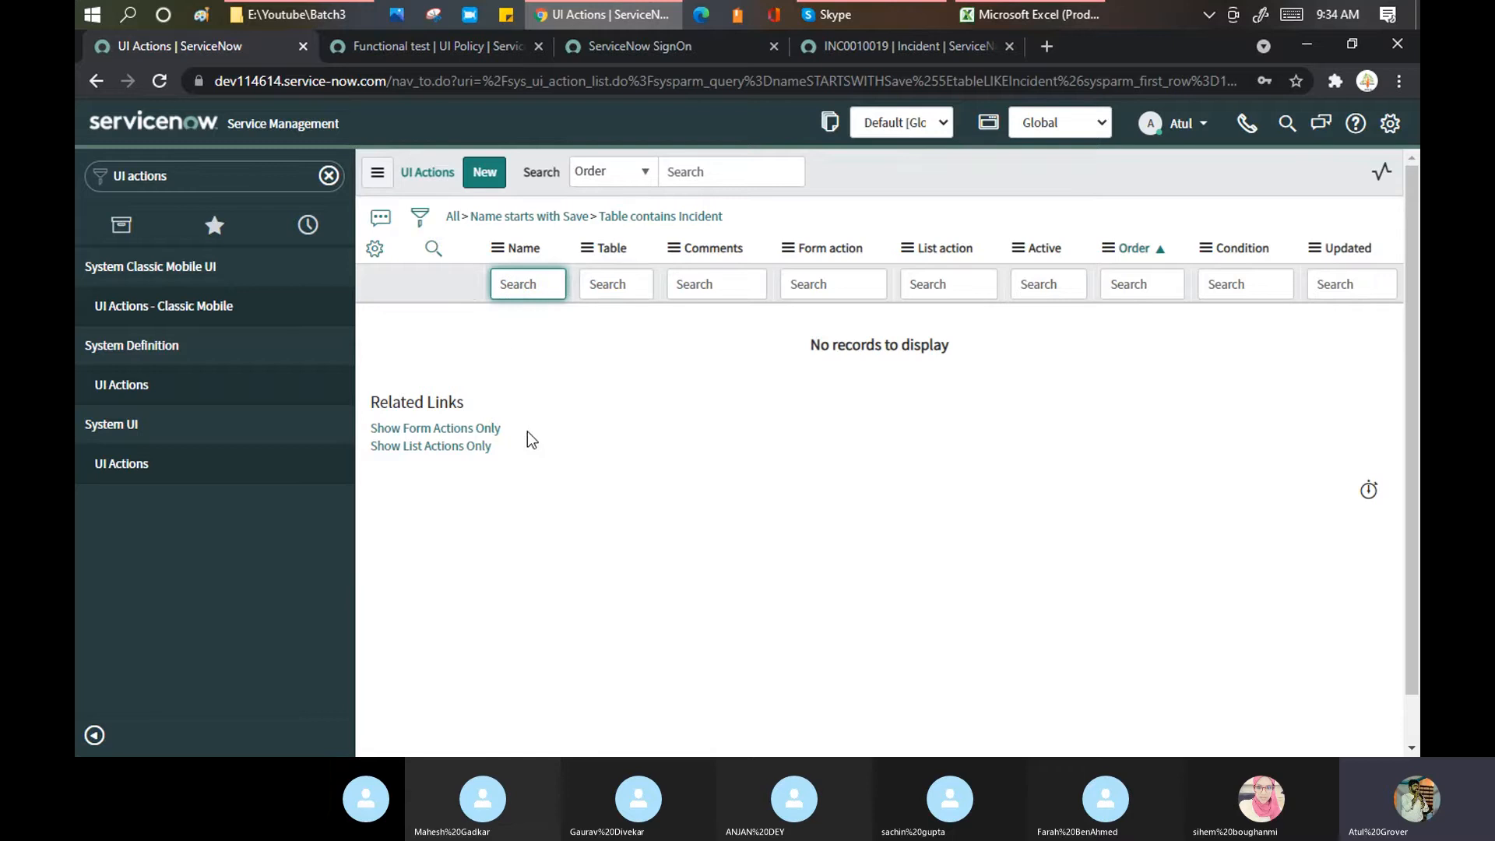
Step: Remove all filters with the All breadcrumb to show all 2,311 UI actions
{"action": "left_click", "coordinate": [852, 45]}
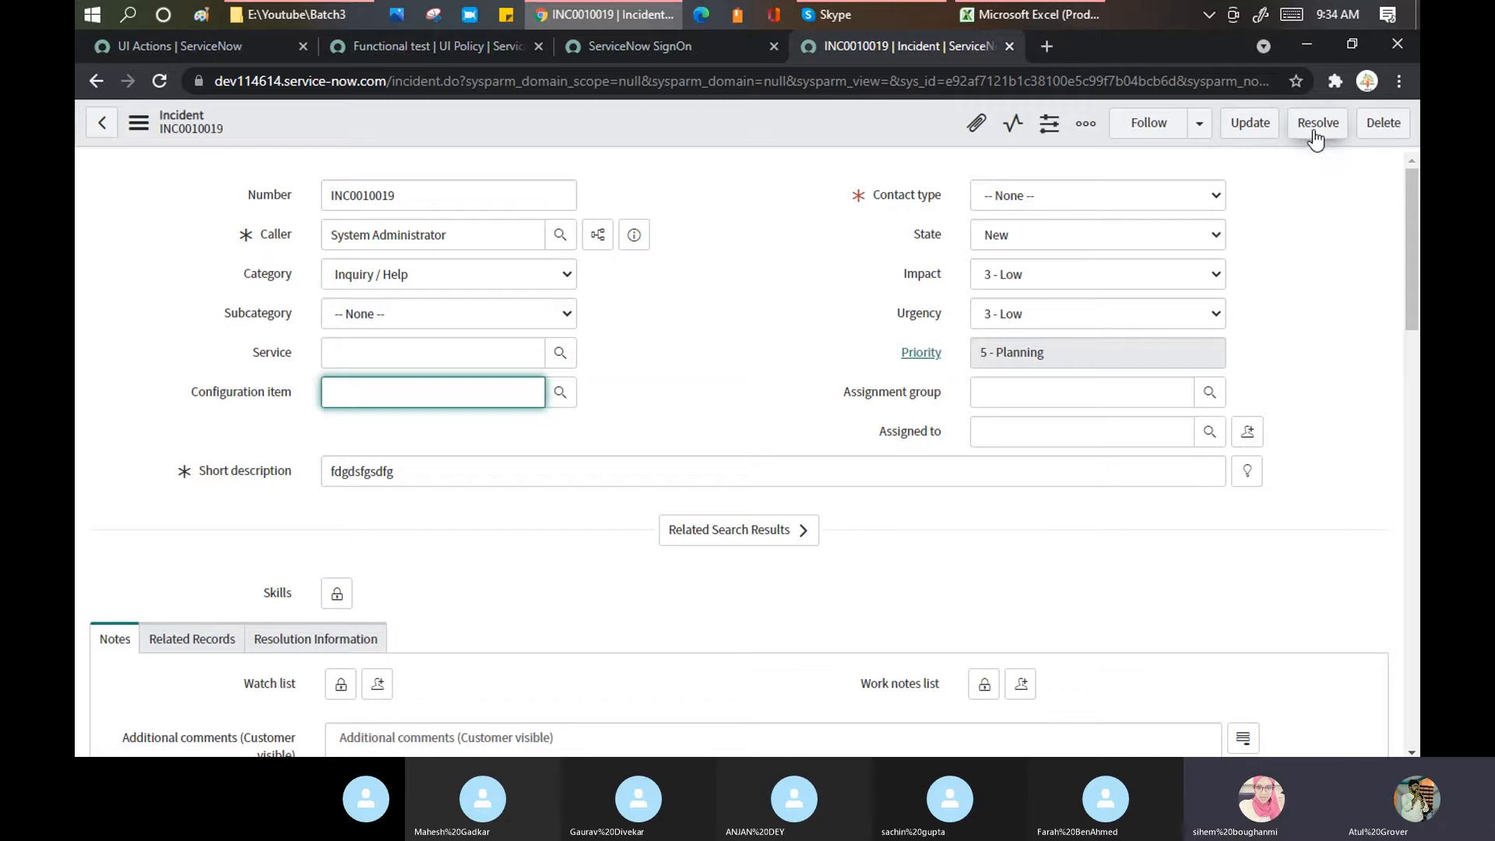
{"action": "left_click", "coordinate": [211, 49]}
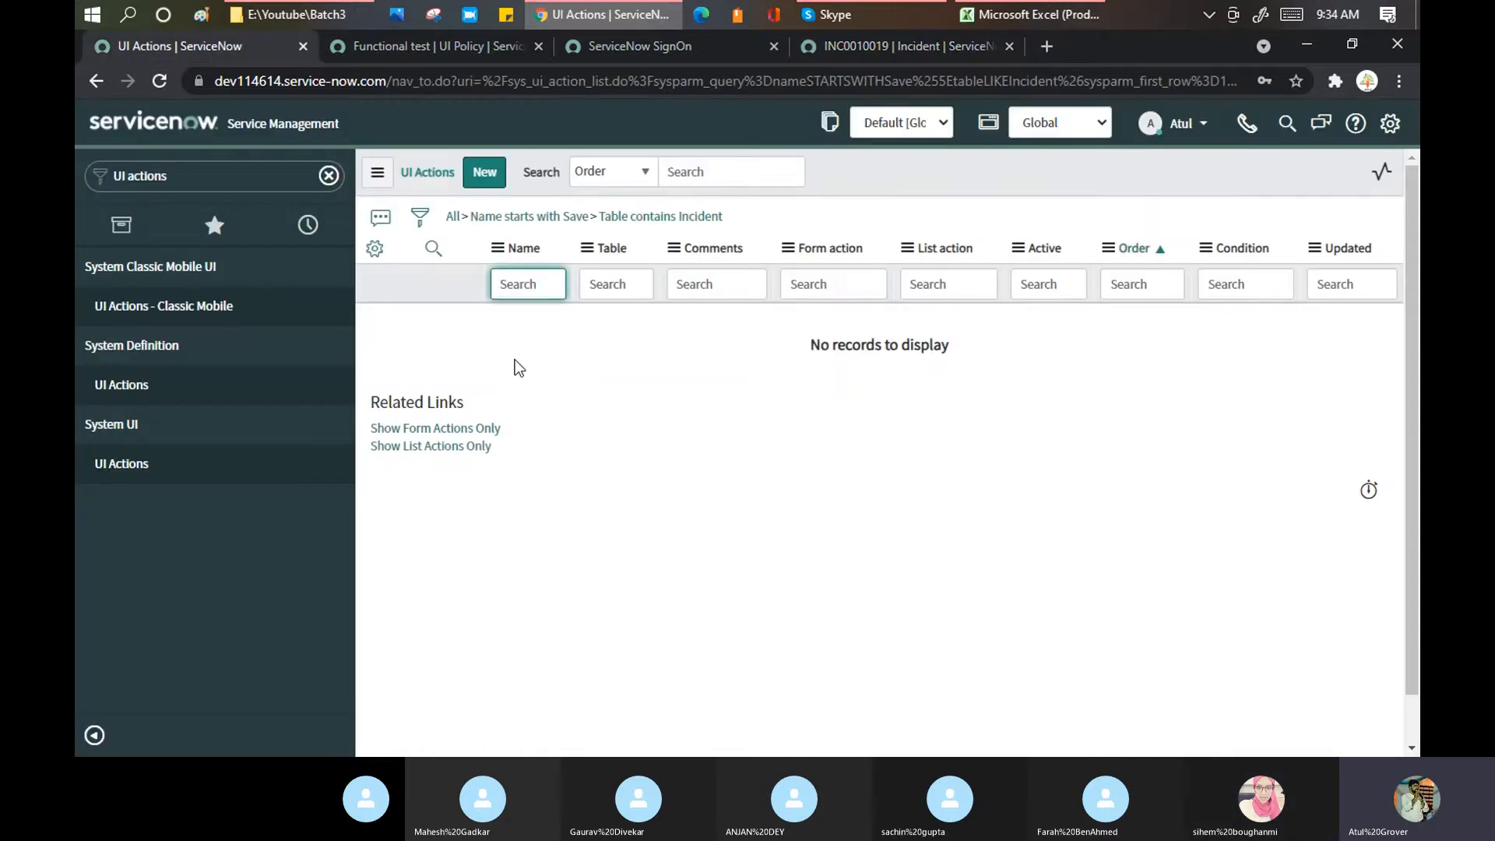
{"action": "left_click", "coordinate": [452, 216]}
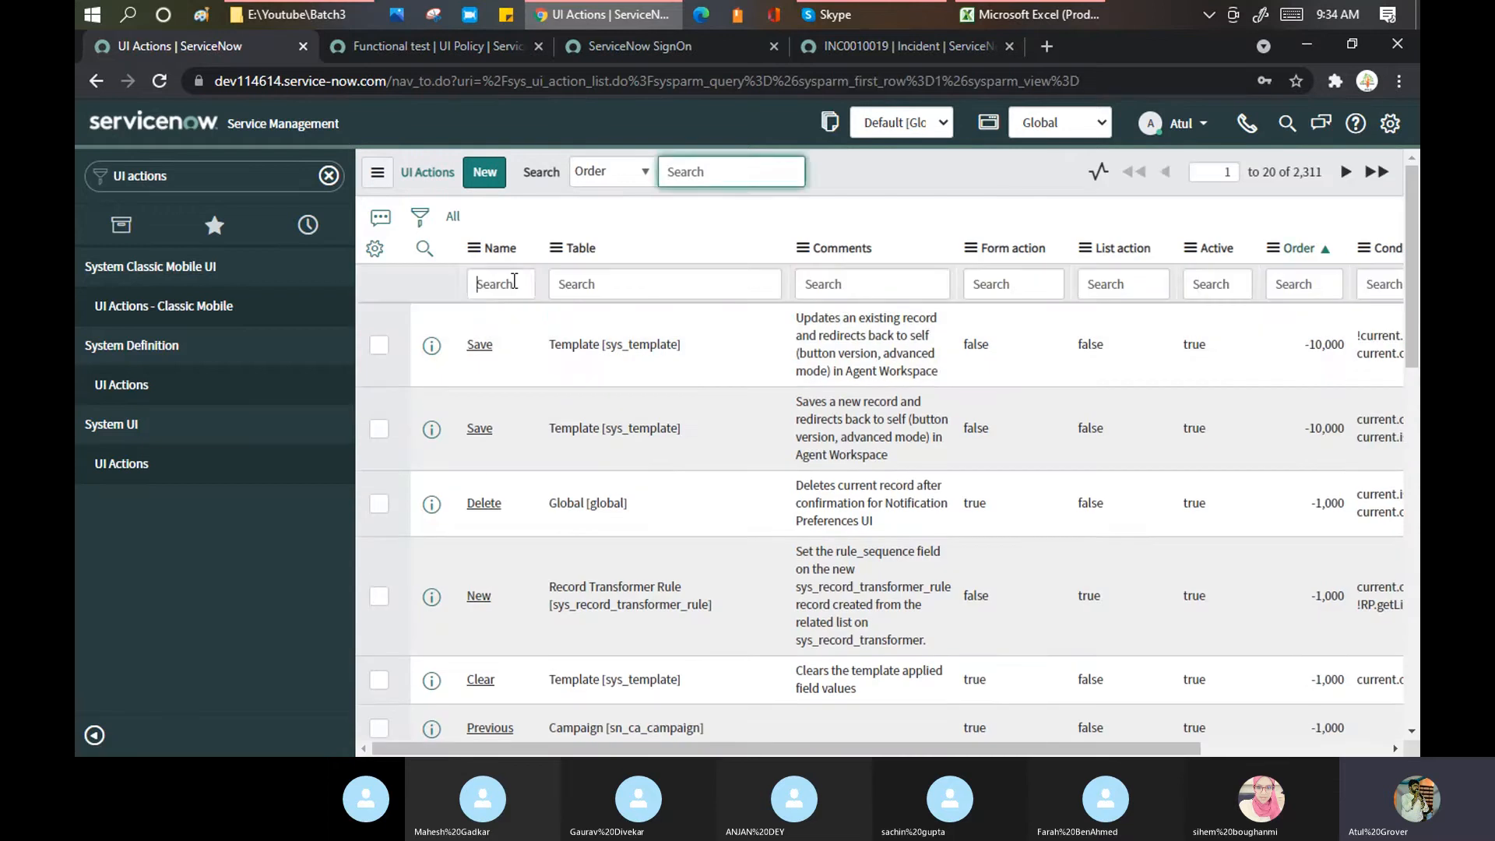
Step: Search names for 'Update', review results including the Global [global] entries, and start a new UI Action
{"action": "left_click", "coordinate": [514, 282]}
{"action": "type", "text": "Update"}
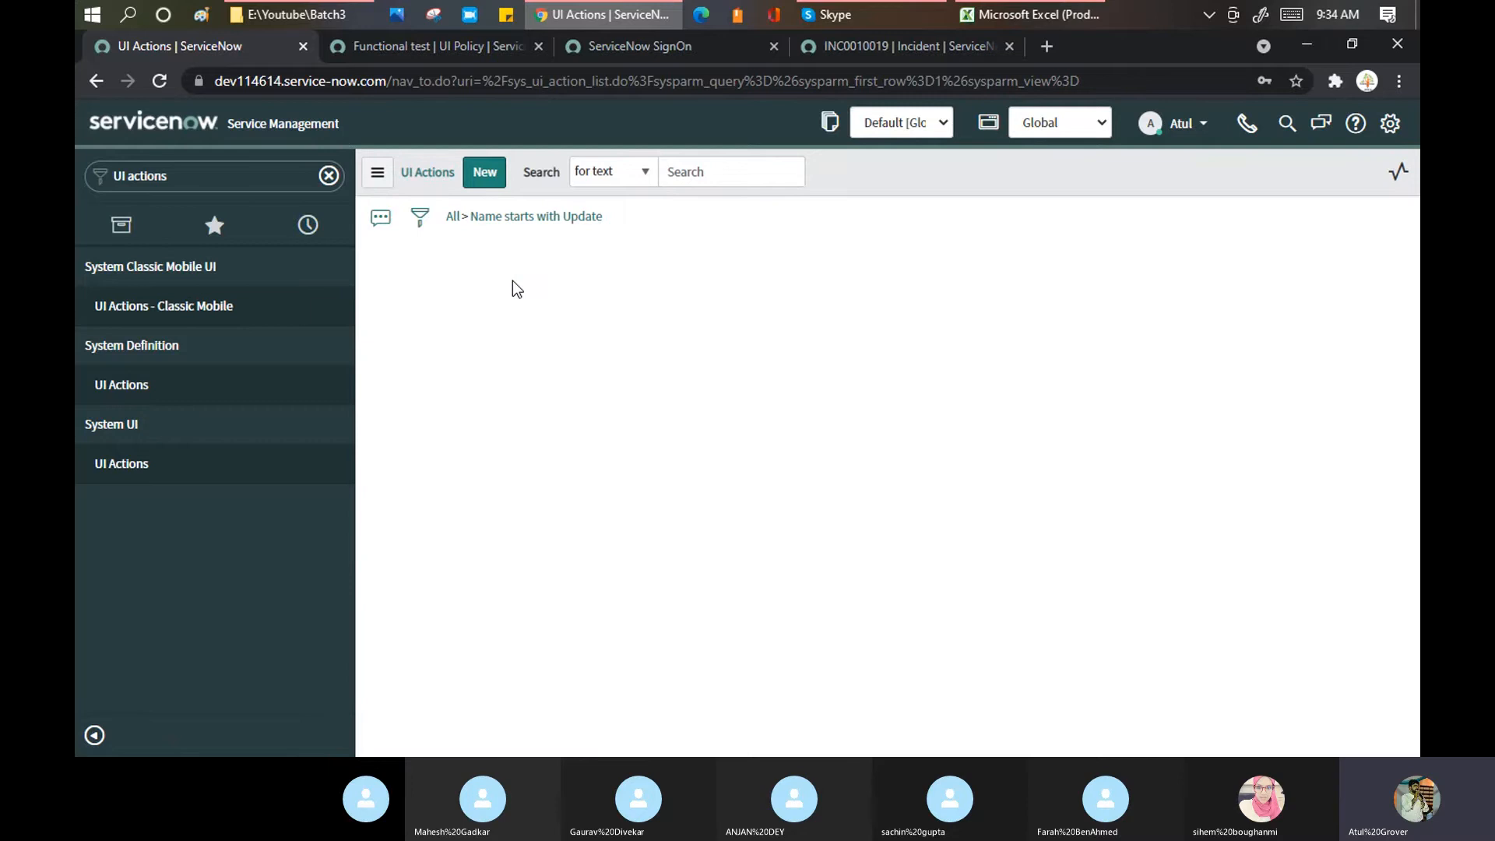
{"action": "scroll", "coordinate": [627, 409], "scroll_direction": "down", "scroll_amount": 5}
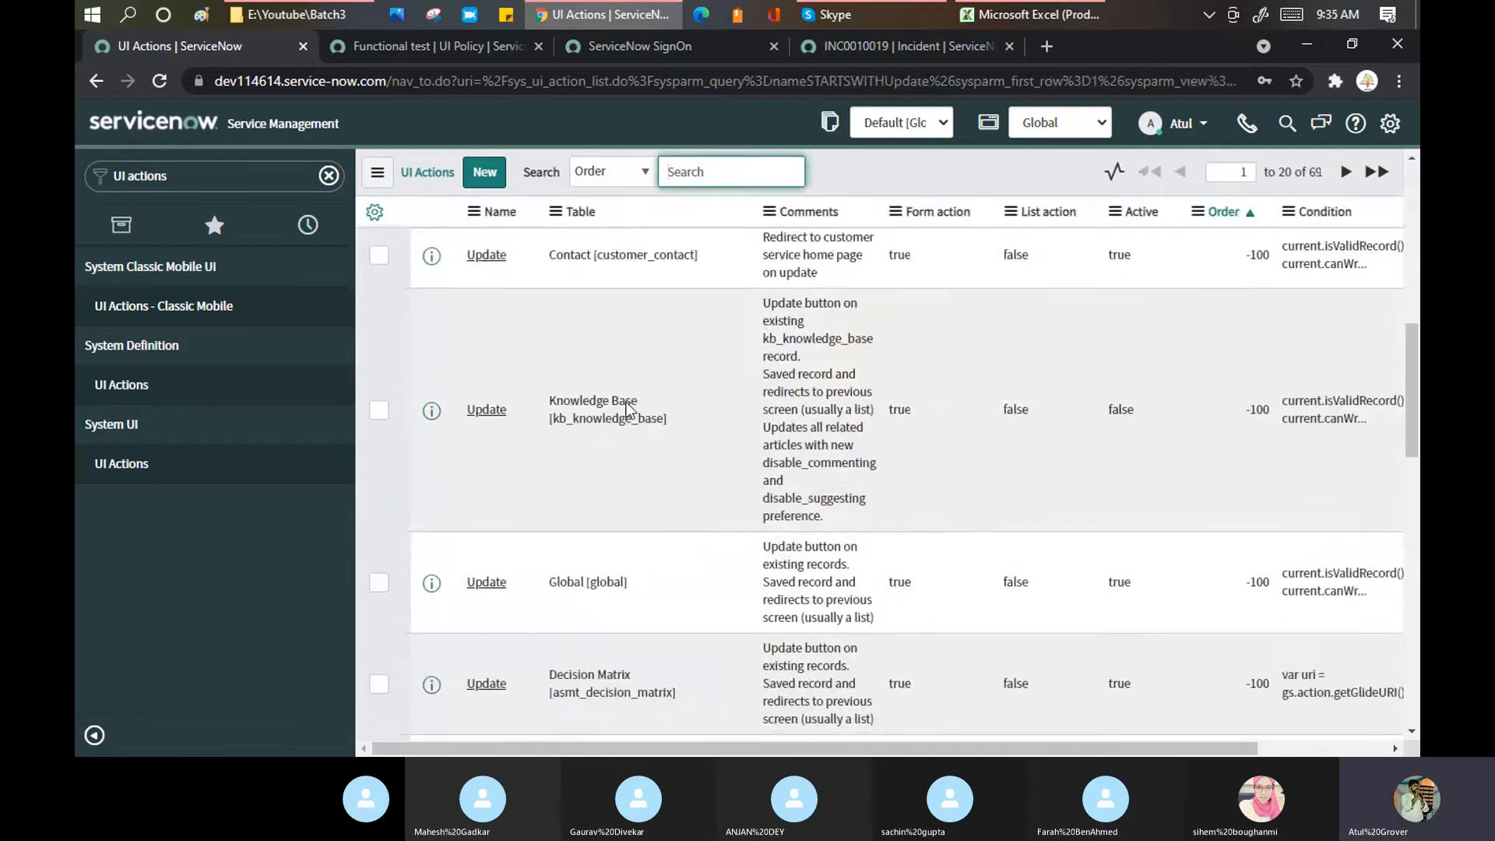
{"action": "scroll", "coordinate": [627, 408], "scroll_direction": "down", "scroll_amount": 5}
{"action": "scroll", "coordinate": [566, 424], "scroll_direction": "up", "scroll_amount": 3}
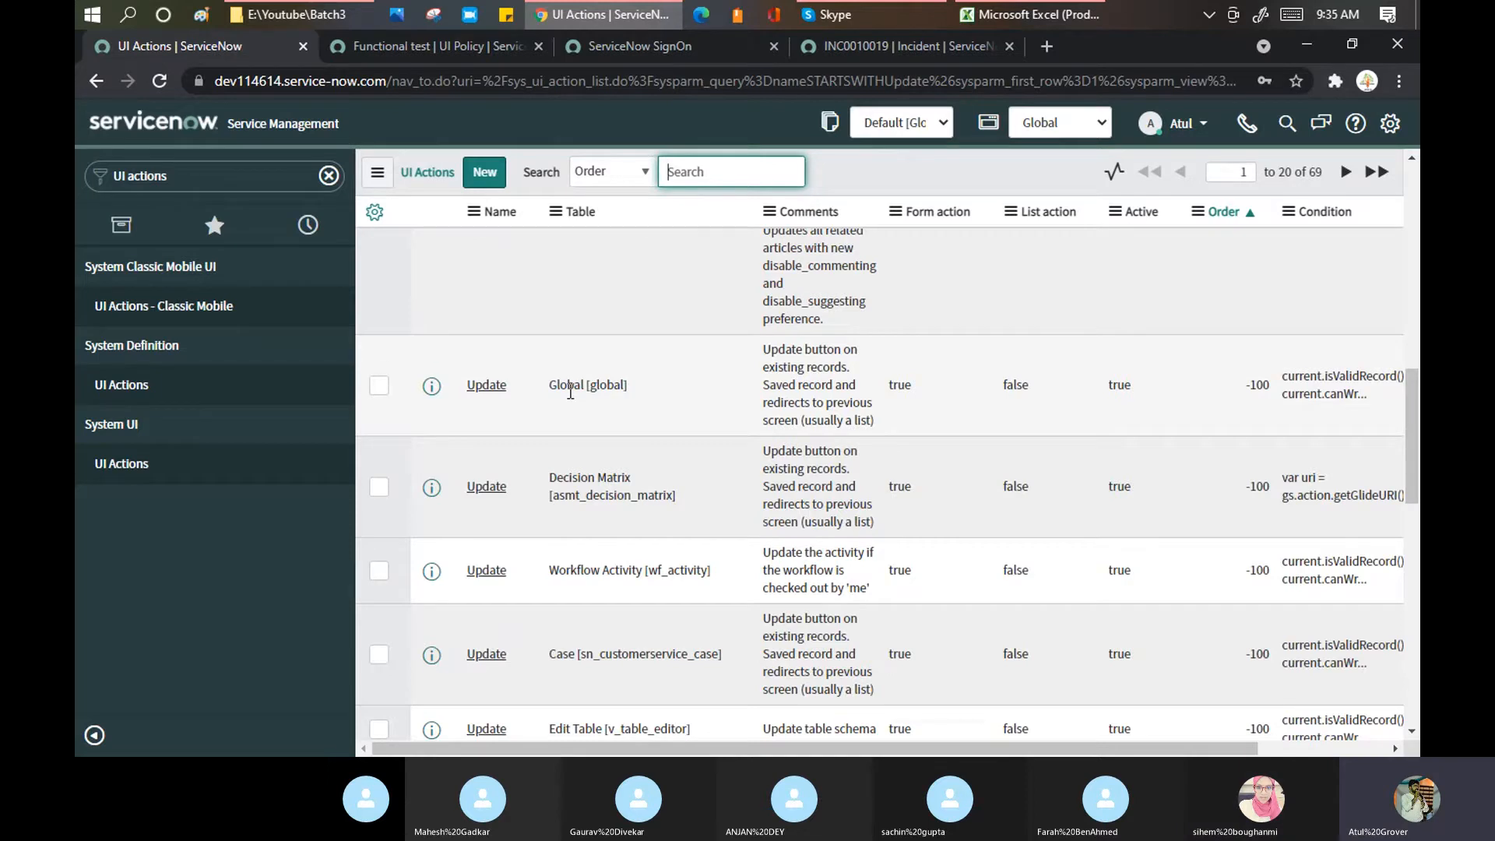
{"action": "left_click_drag", "start_coordinate": [549, 385], "coordinate": [637, 379]}
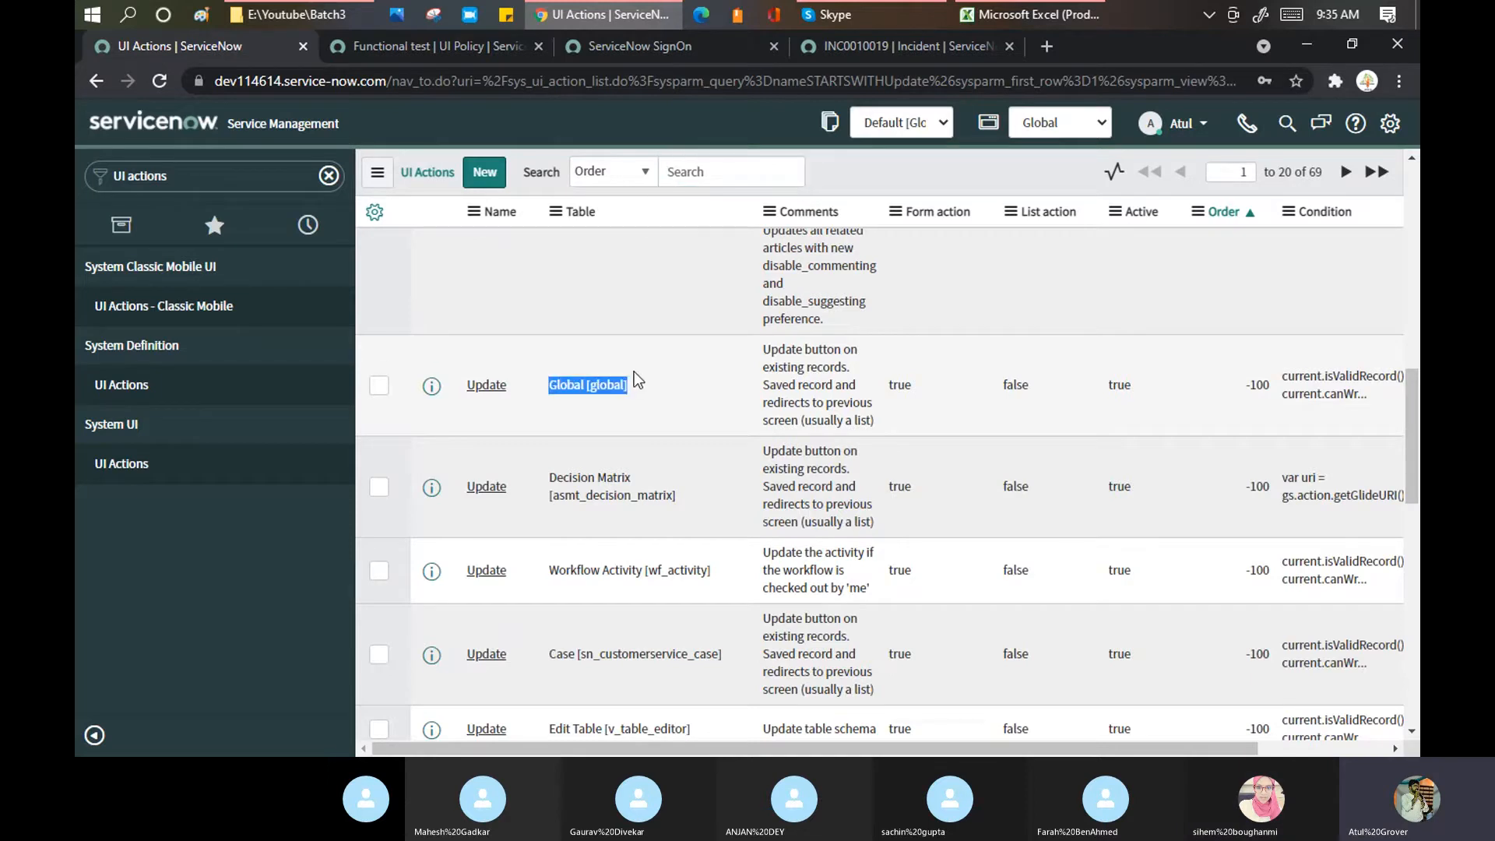
{"action": "scroll", "coordinate": [636, 379], "scroll_direction": "down", "scroll_amount": 5}
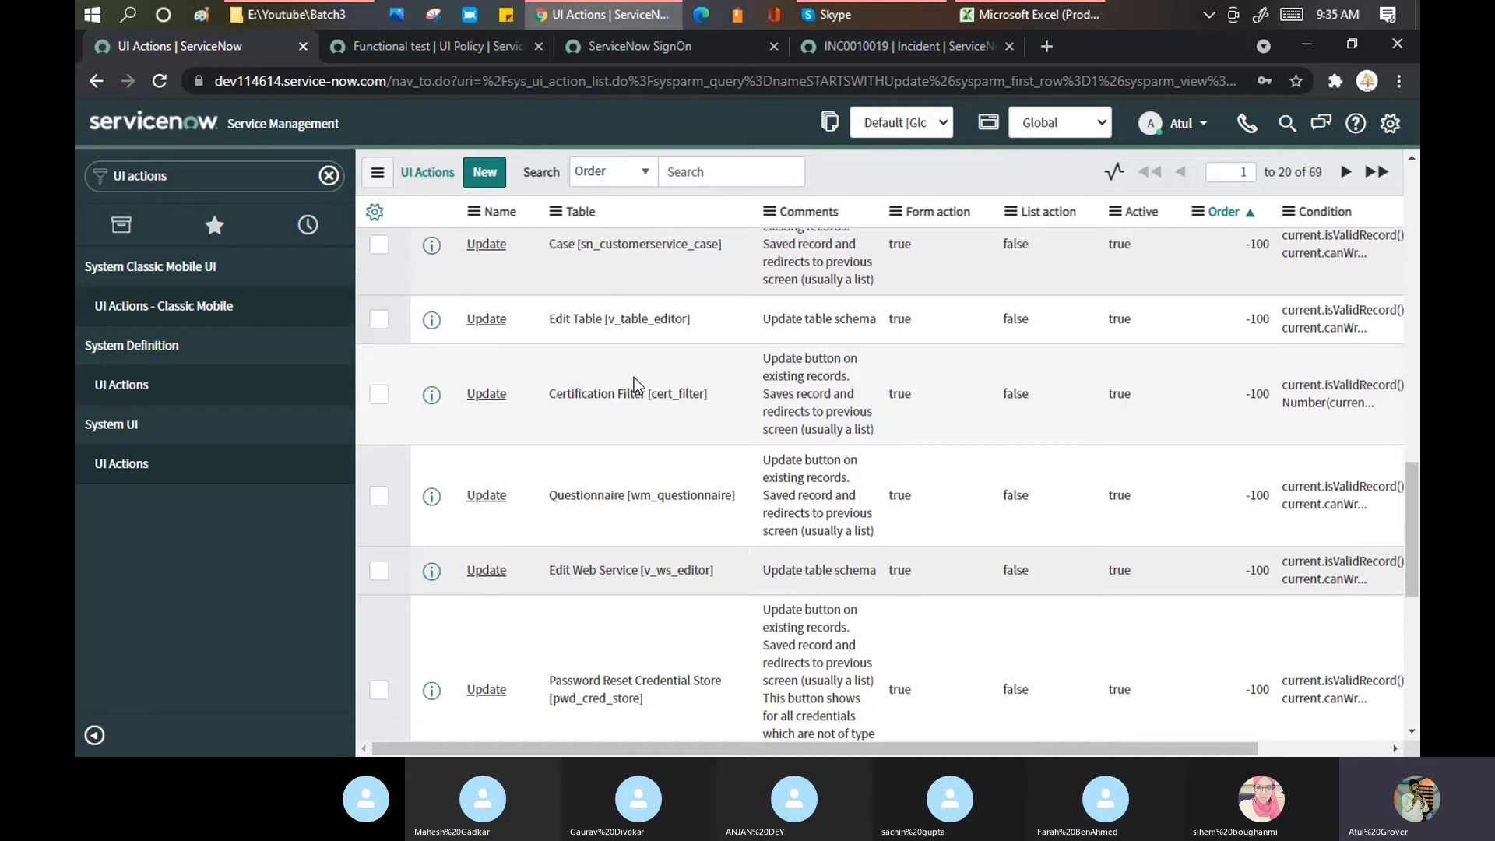
{"action": "scroll", "coordinate": [637, 384], "scroll_direction": "down", "scroll_amount": 5}
{"action": "scroll", "coordinate": [637, 384], "scroll_direction": "down", "scroll_amount": 3}
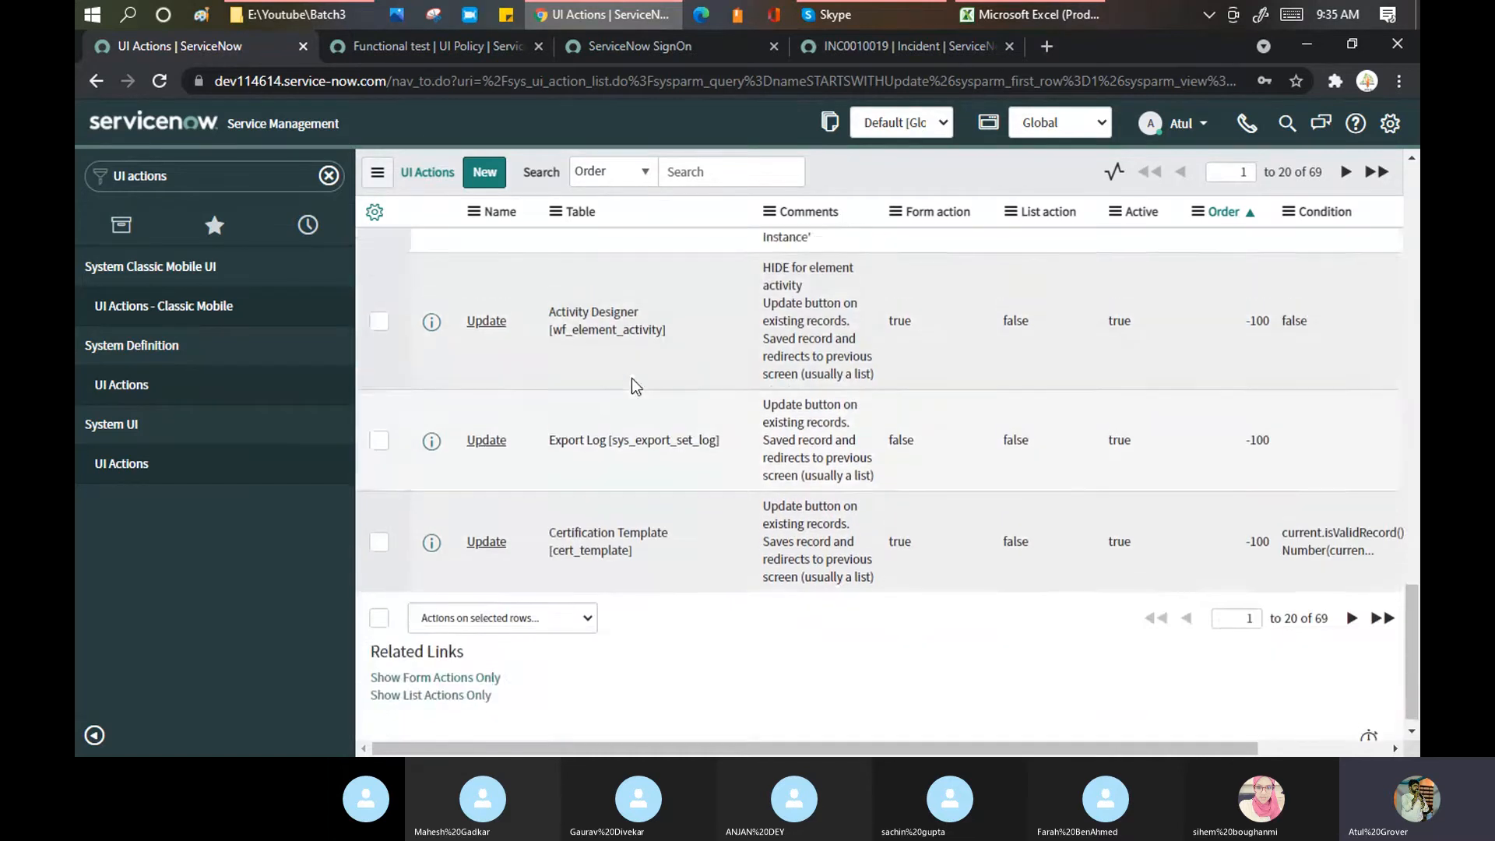
{"action": "scroll", "coordinate": [637, 384], "scroll_direction": "up", "scroll_amount": 12}
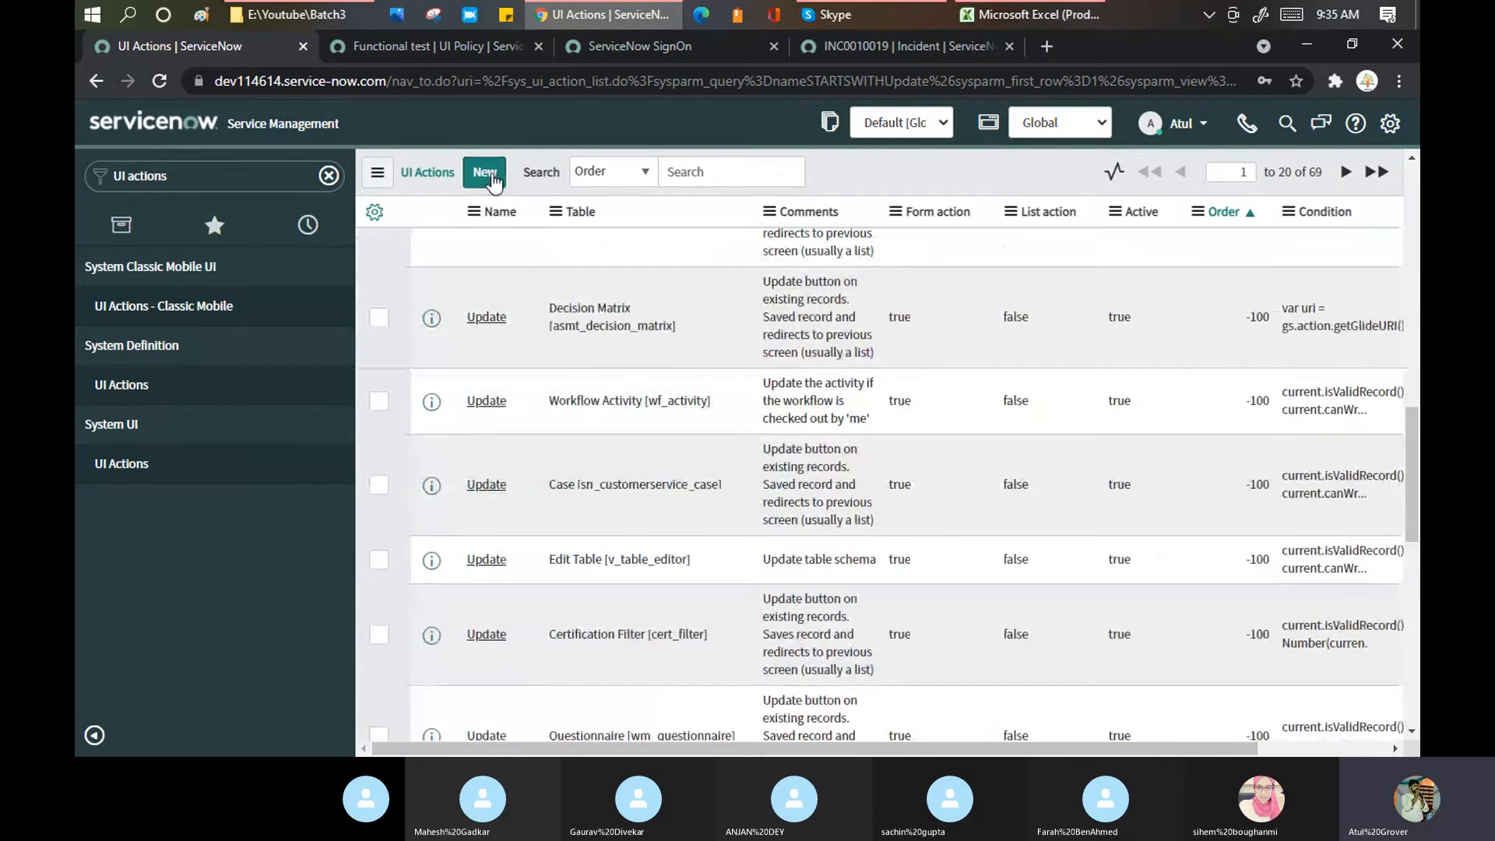
{"action": "left_click", "coordinate": [493, 179]}
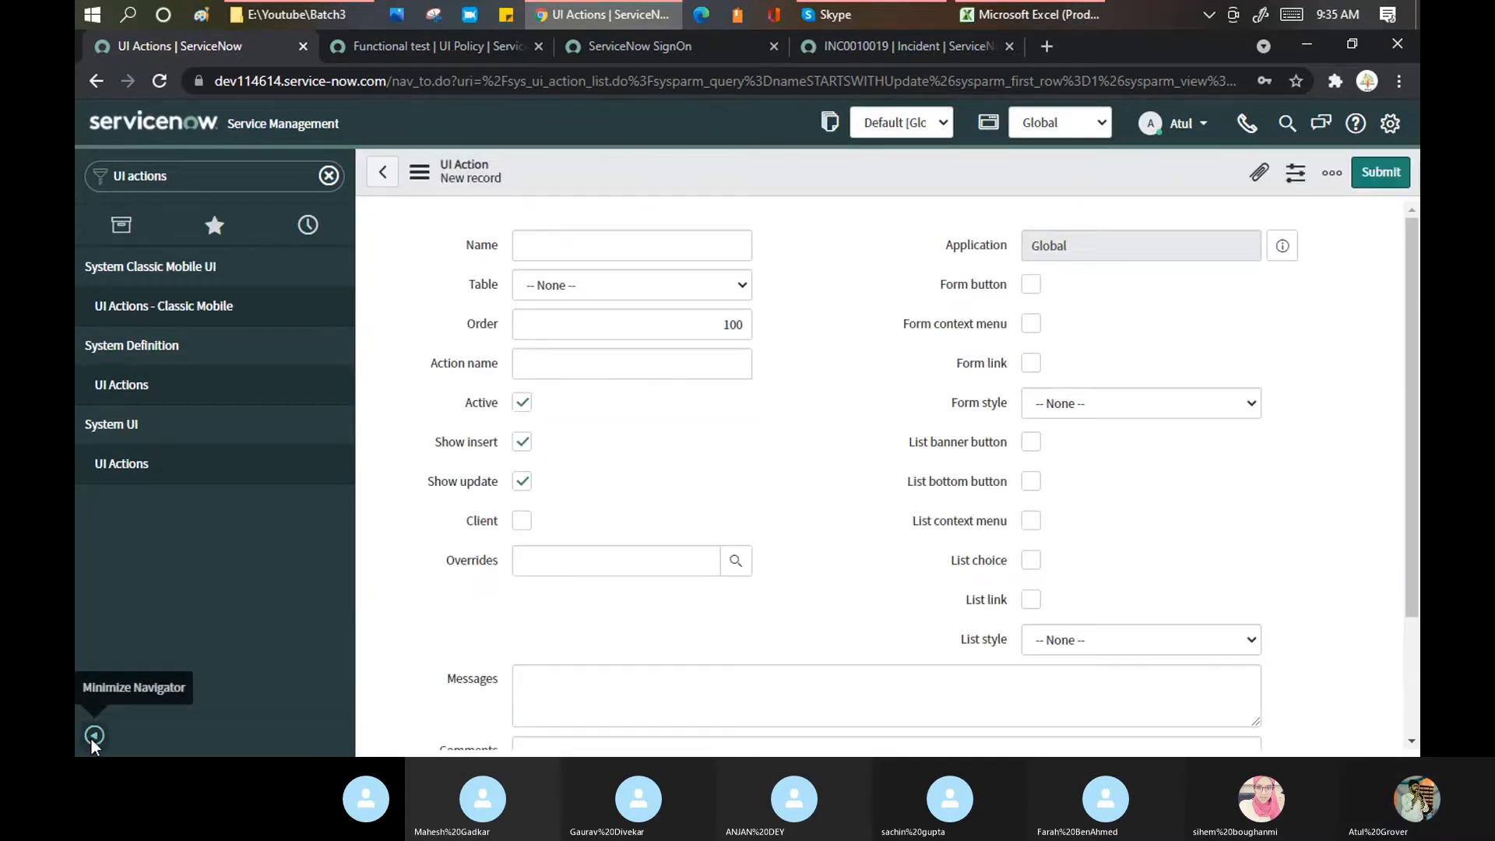
Step: Hide the navigation panel and name the new UI action 'LearnGrow'
{"action": "left_click", "coordinate": [94, 736]}
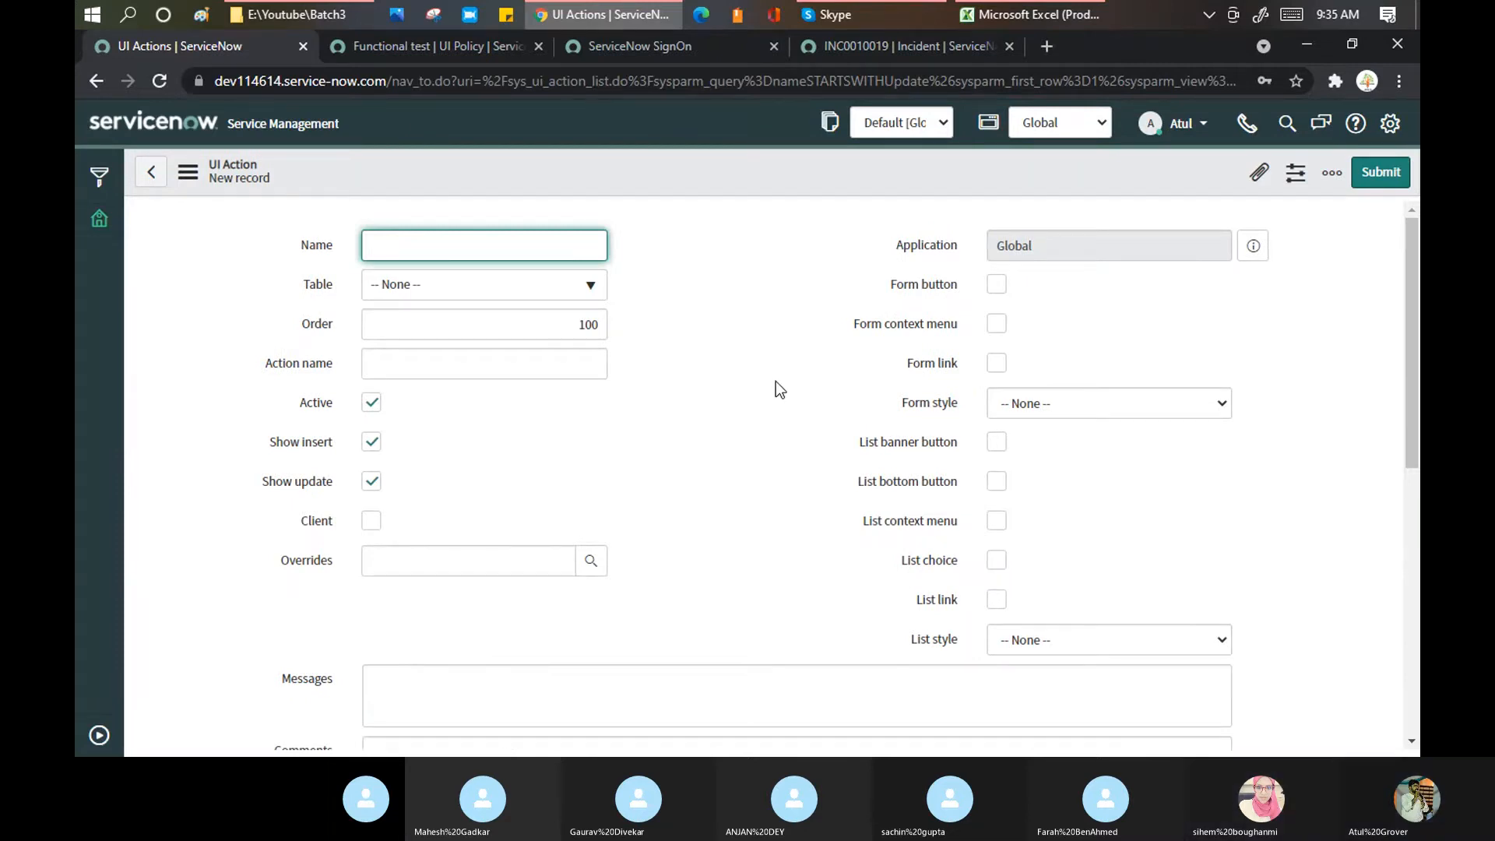
{"action": "type", "text": "L"}
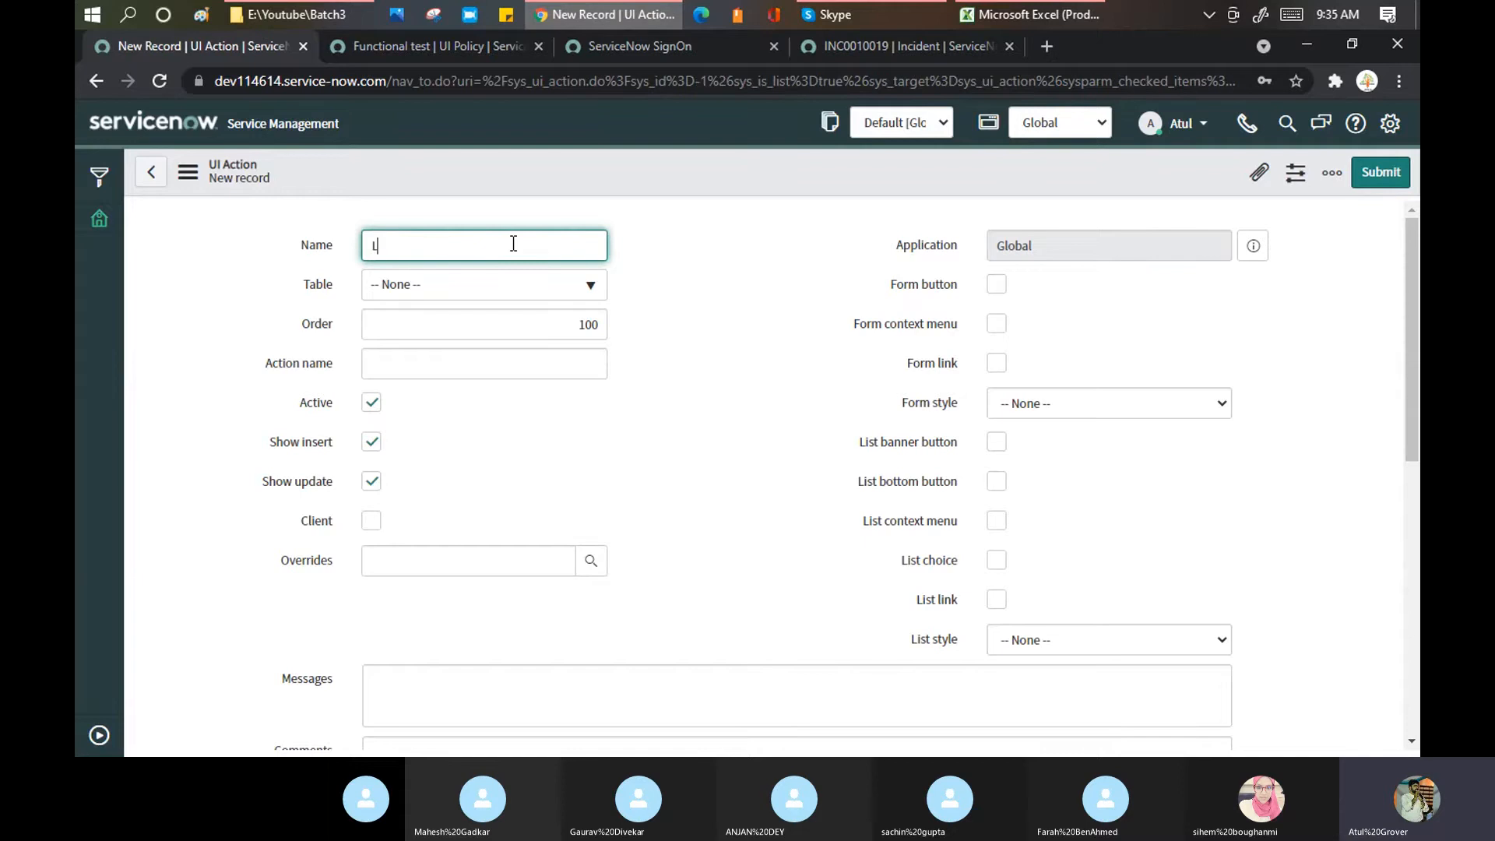
{"action": "type", "text": "earnGrow"}
{"action": "left_click", "coordinate": [824, 44]}
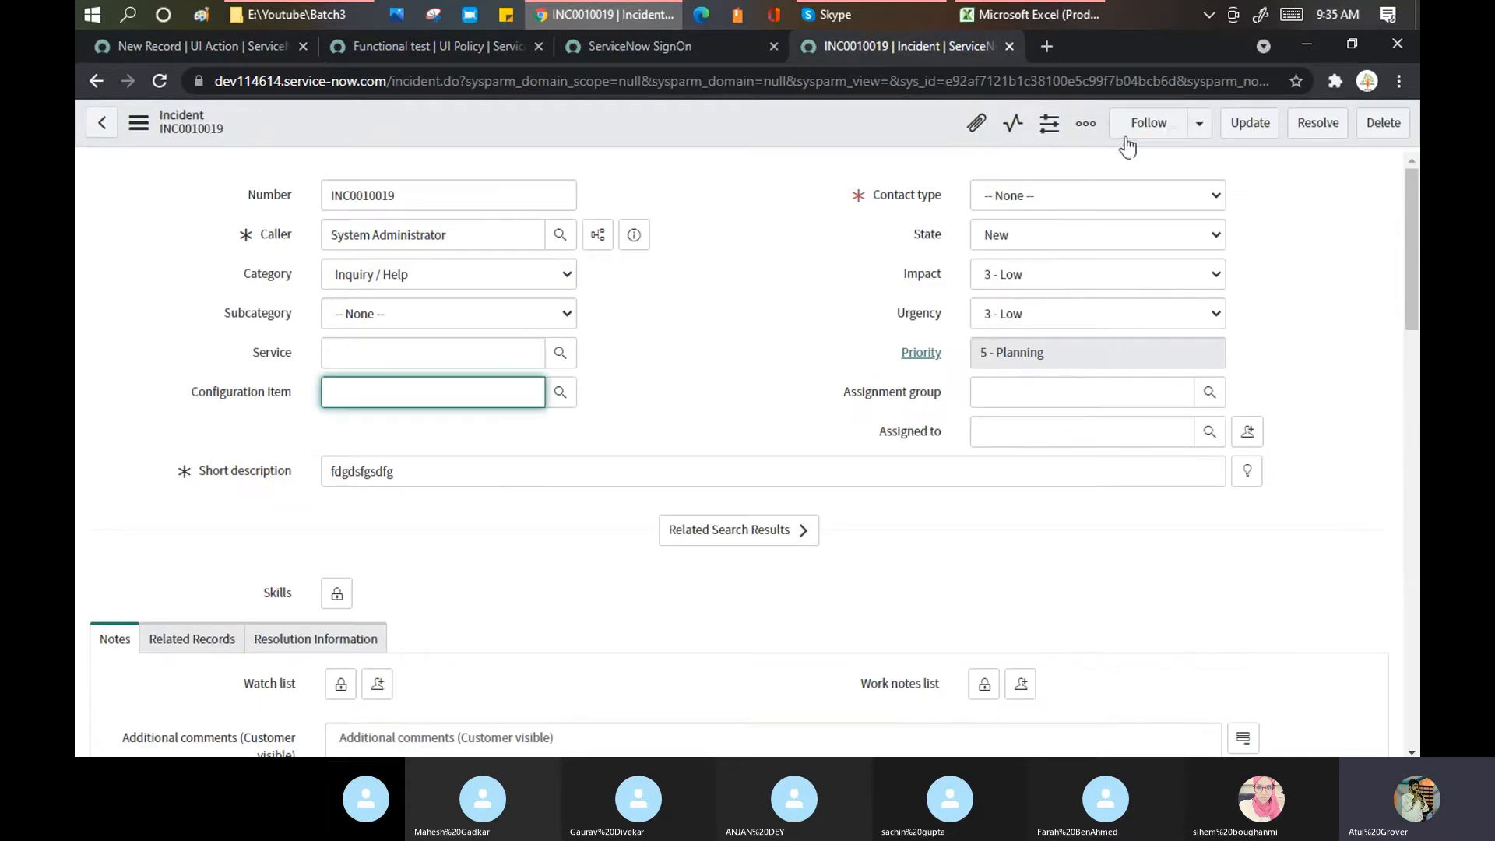
{"action": "left_click", "coordinate": [229, 50]}
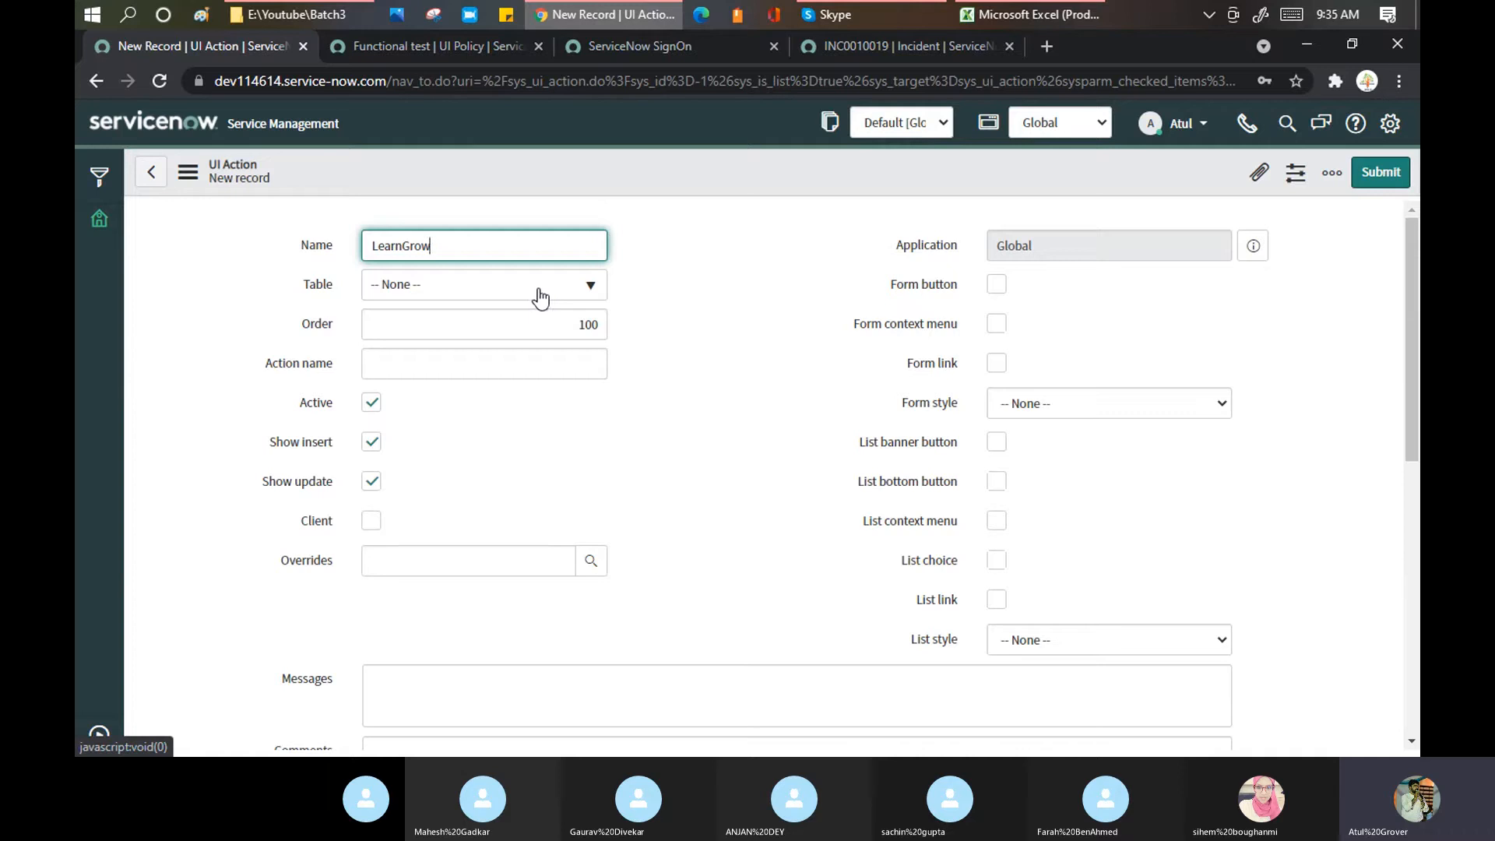
Step: Set the table to Incident [incident], untick Show insert and Show update, and save
{"action": "left_click", "coordinate": [539, 288]}
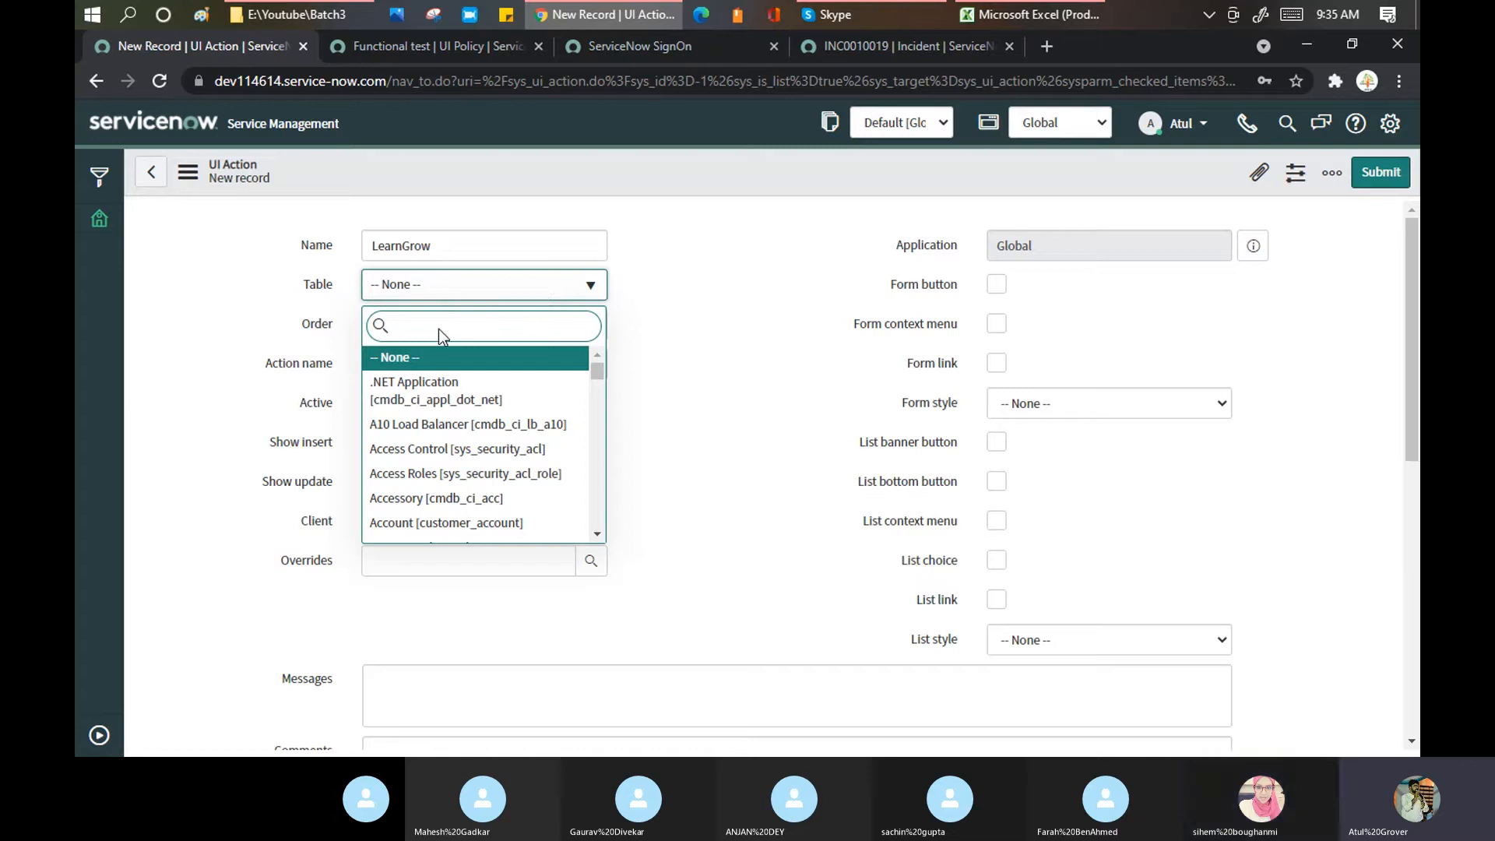
{"action": "type", "text": "incident"}
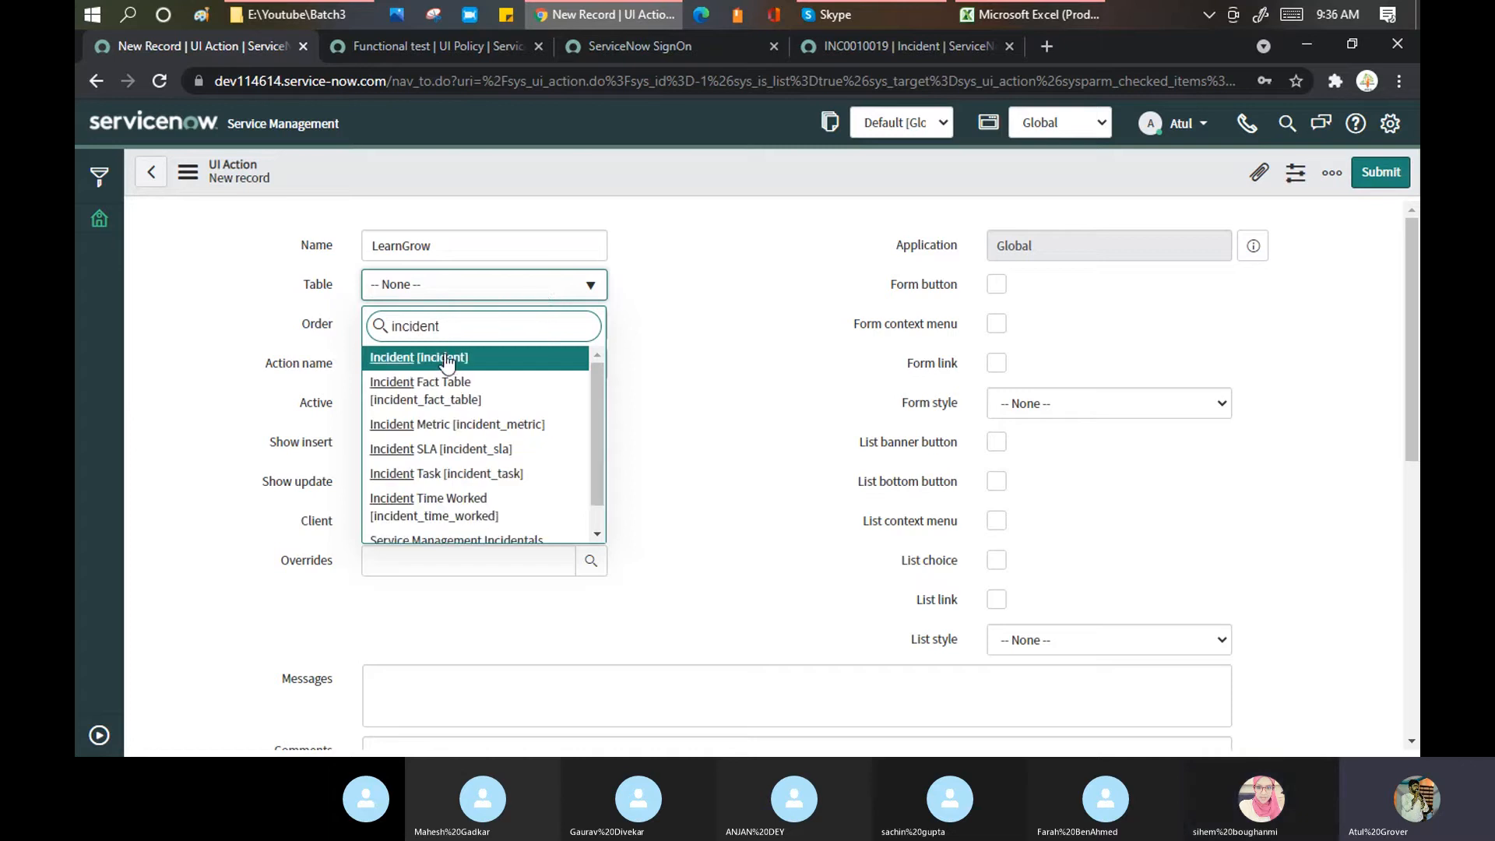
{"action": "left_click", "coordinate": [446, 359]}
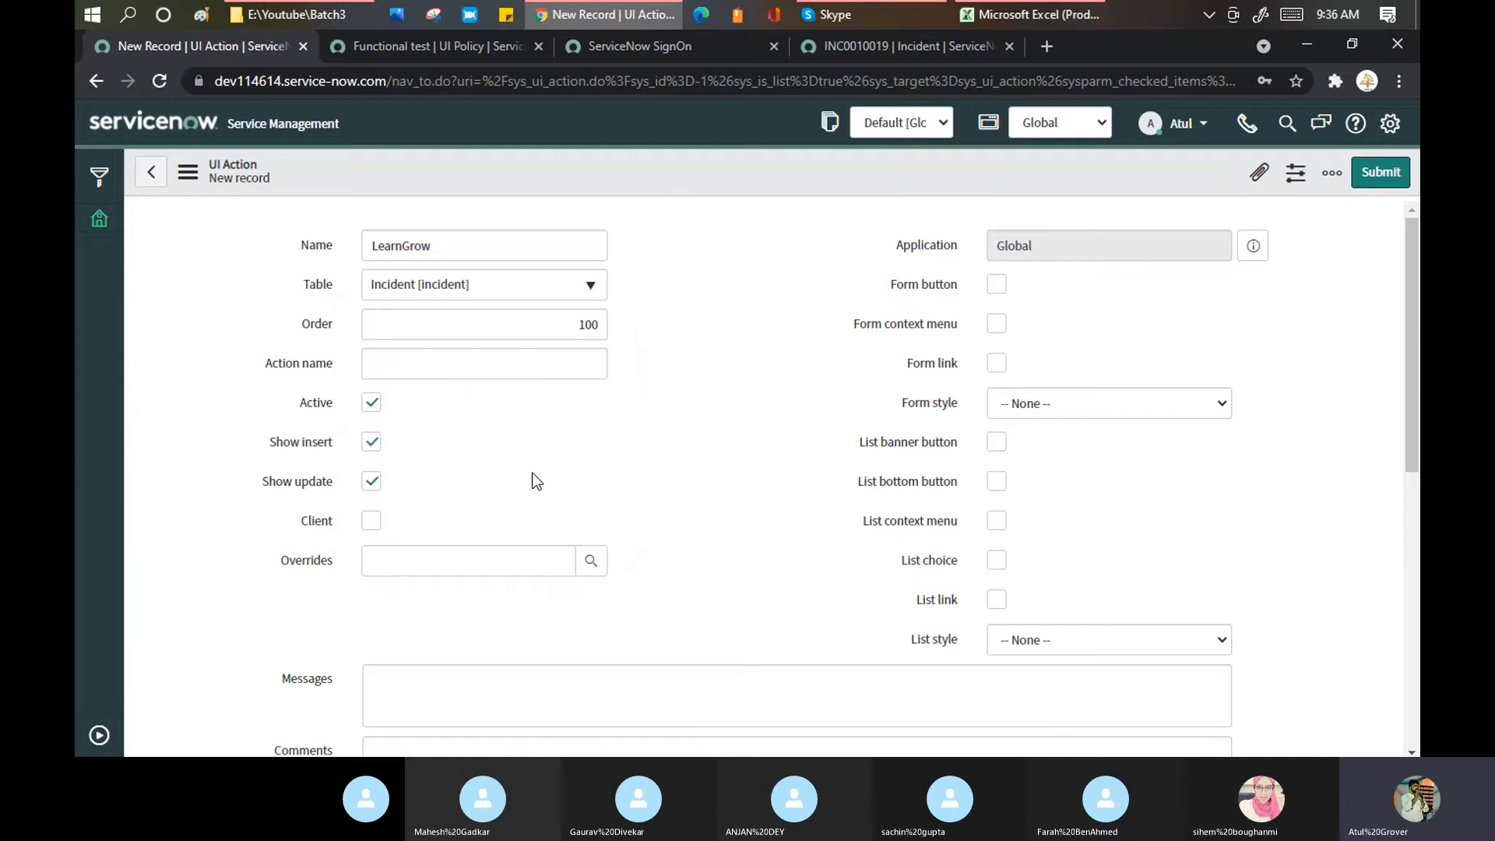
{"action": "left_click", "coordinate": [370, 442]}
{"action": "left_click", "coordinate": [371, 482]}
{"action": "right_click", "coordinate": [652, 157]}
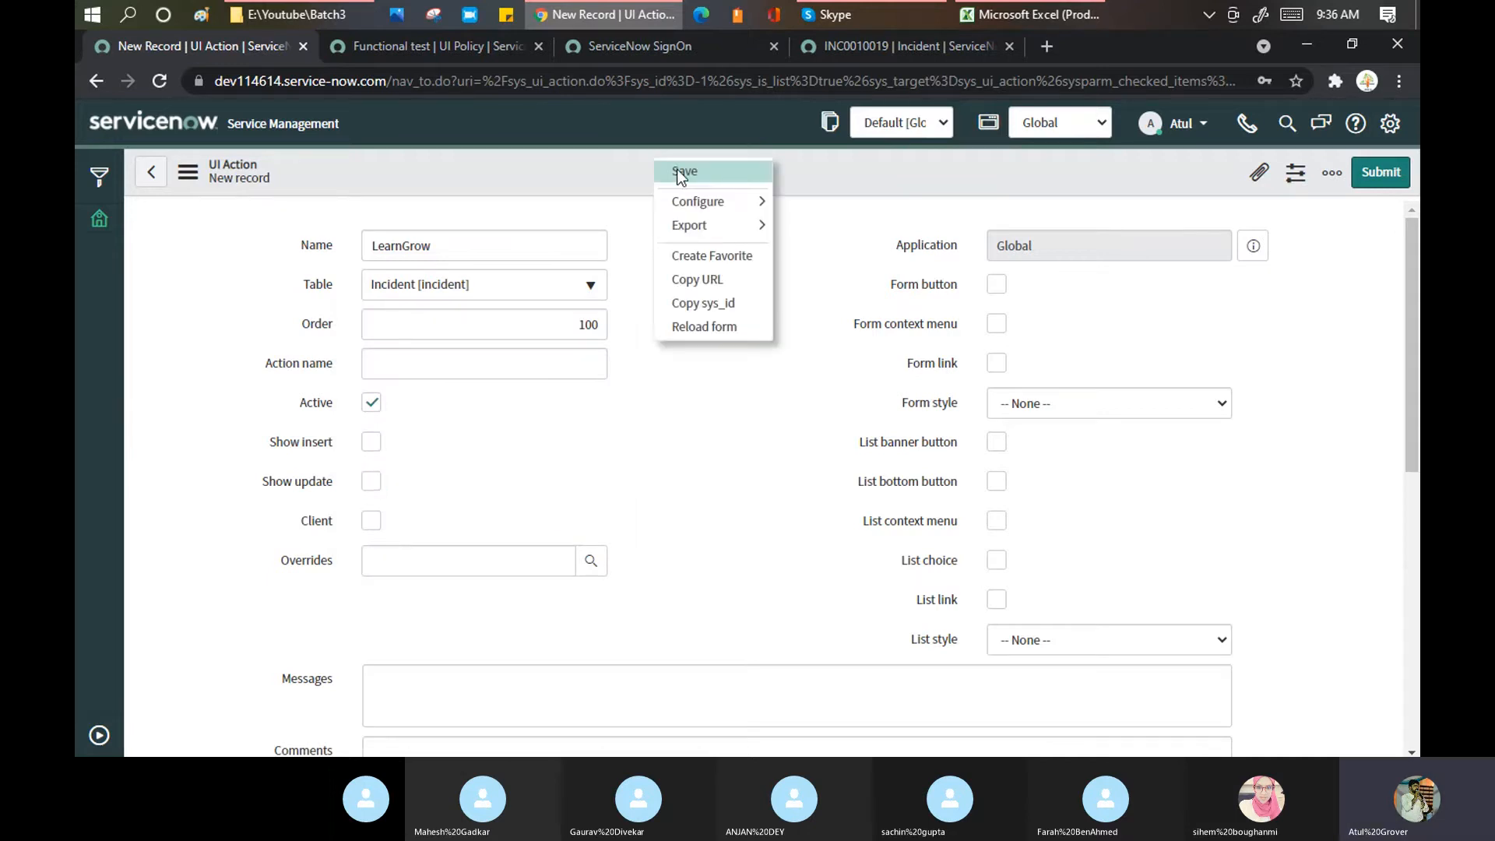
{"action": "left_click", "coordinate": [679, 171]}
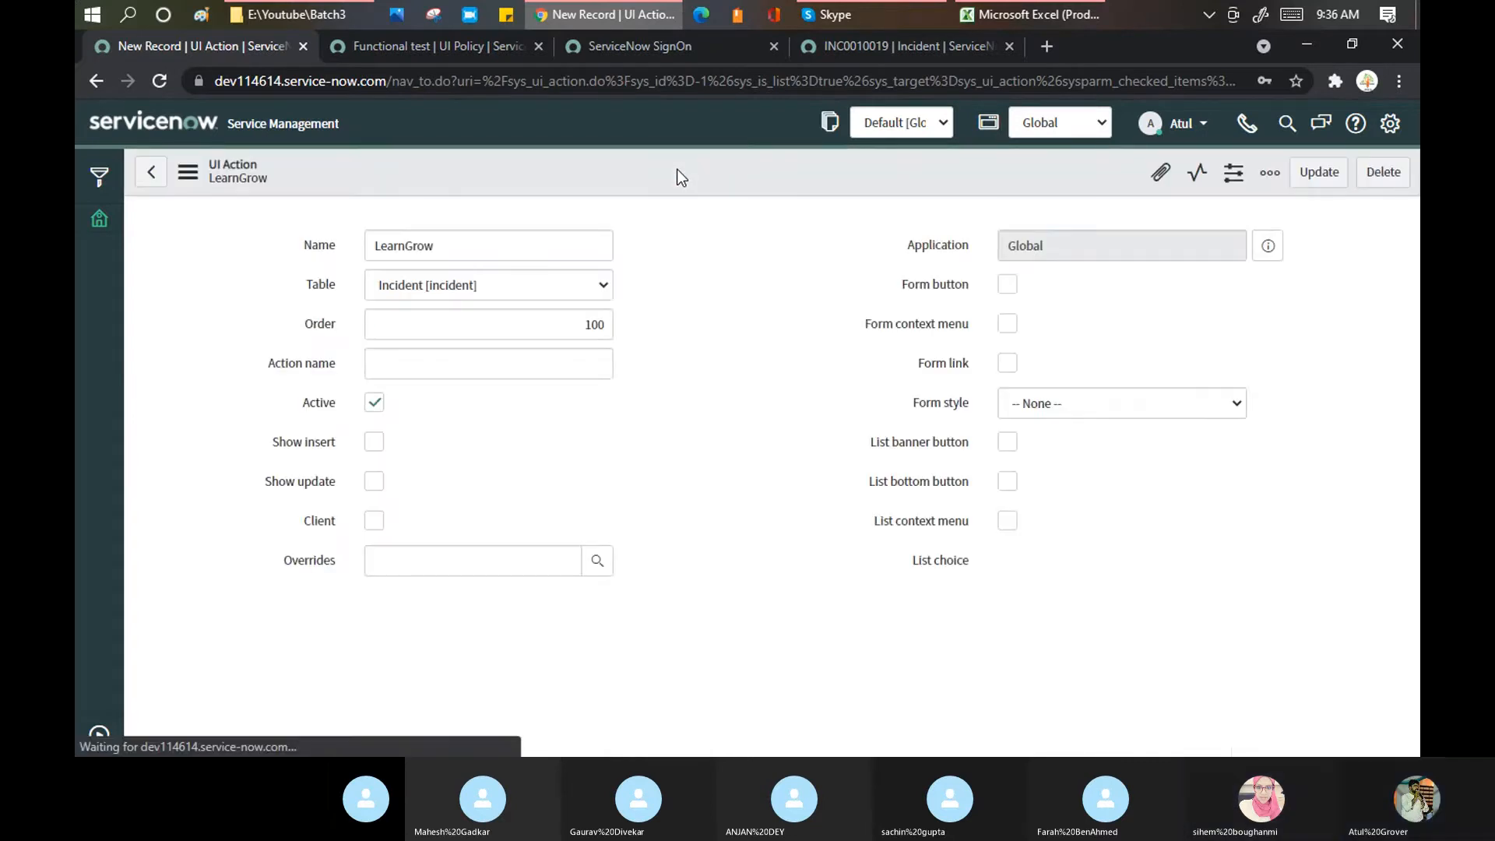
Step: Reload the INC0010019 incident form, confirming leaving the page
{"action": "left_click", "coordinate": [898, 43]}
{"action": "right_click", "coordinate": [747, 131]}
{"action": "left_click", "coordinate": [820, 699]}
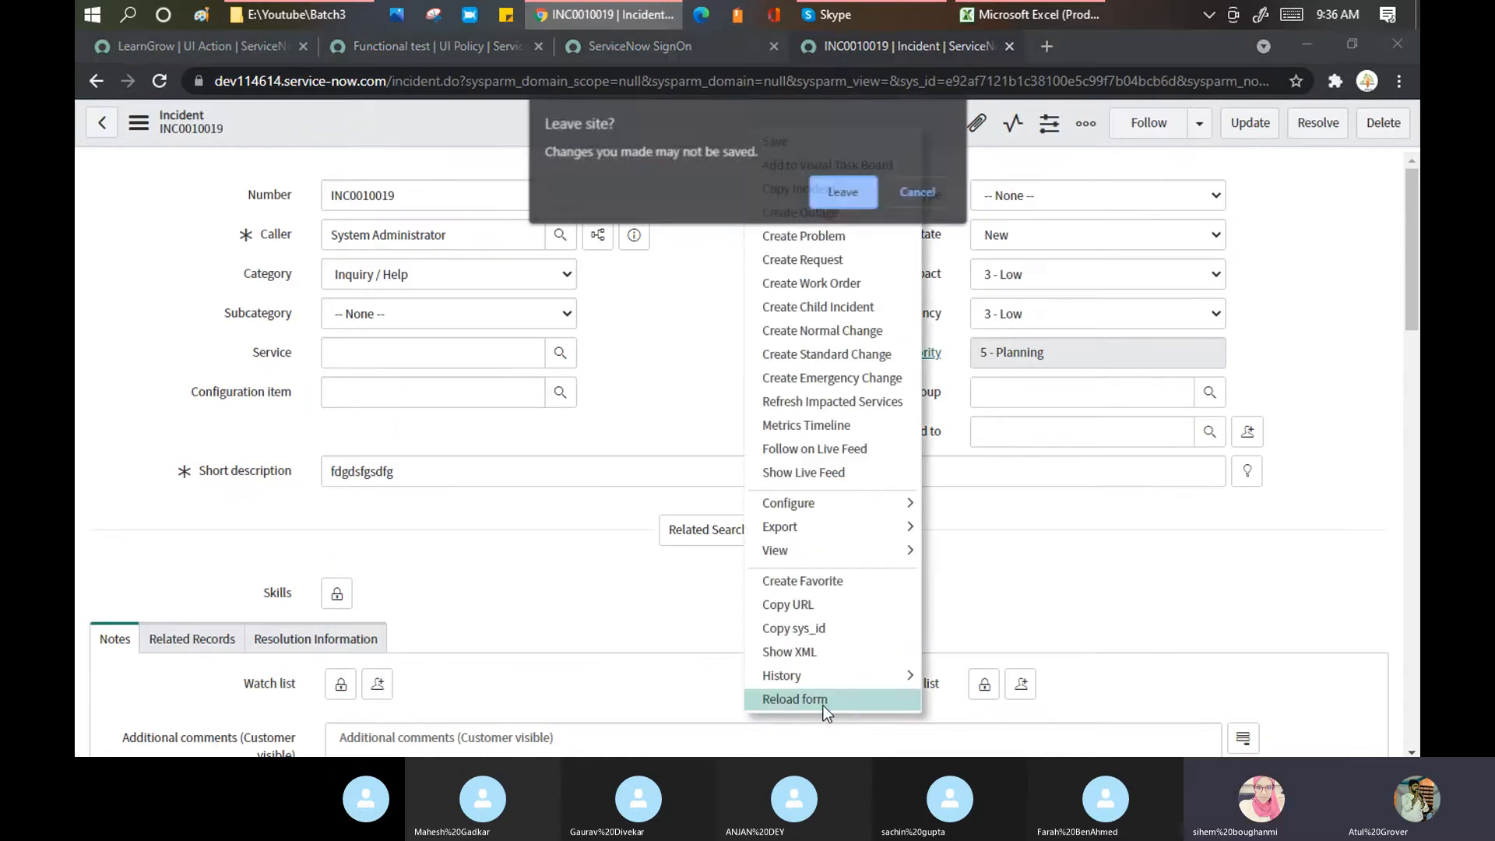
{"action": "left_click", "coordinate": [843, 185]}
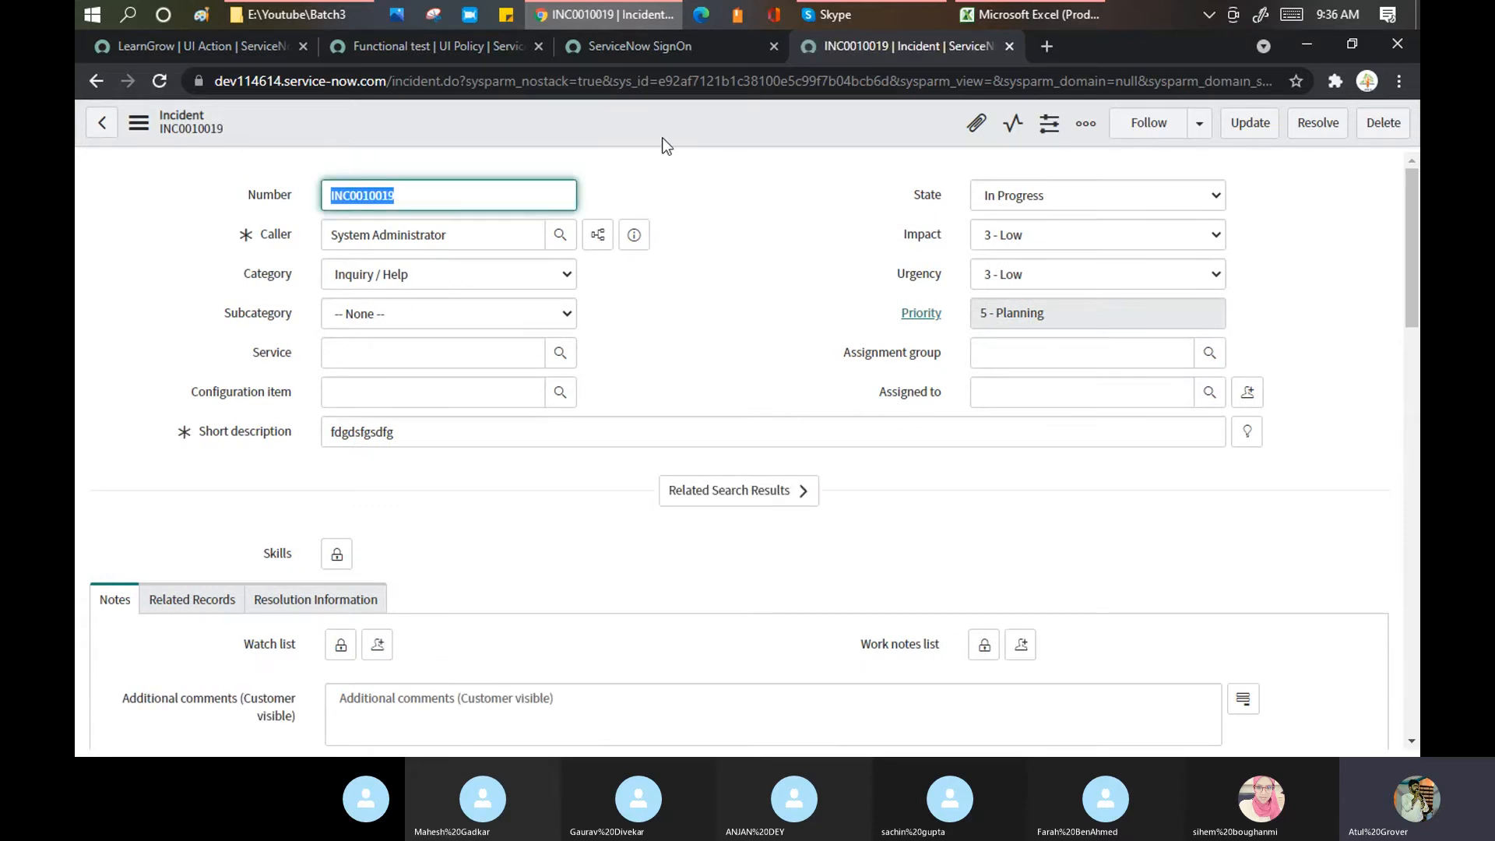
Step: Paste 'LearnGrow' as the Action name and tick Form button
{"action": "left_click", "coordinate": [232, 45]}
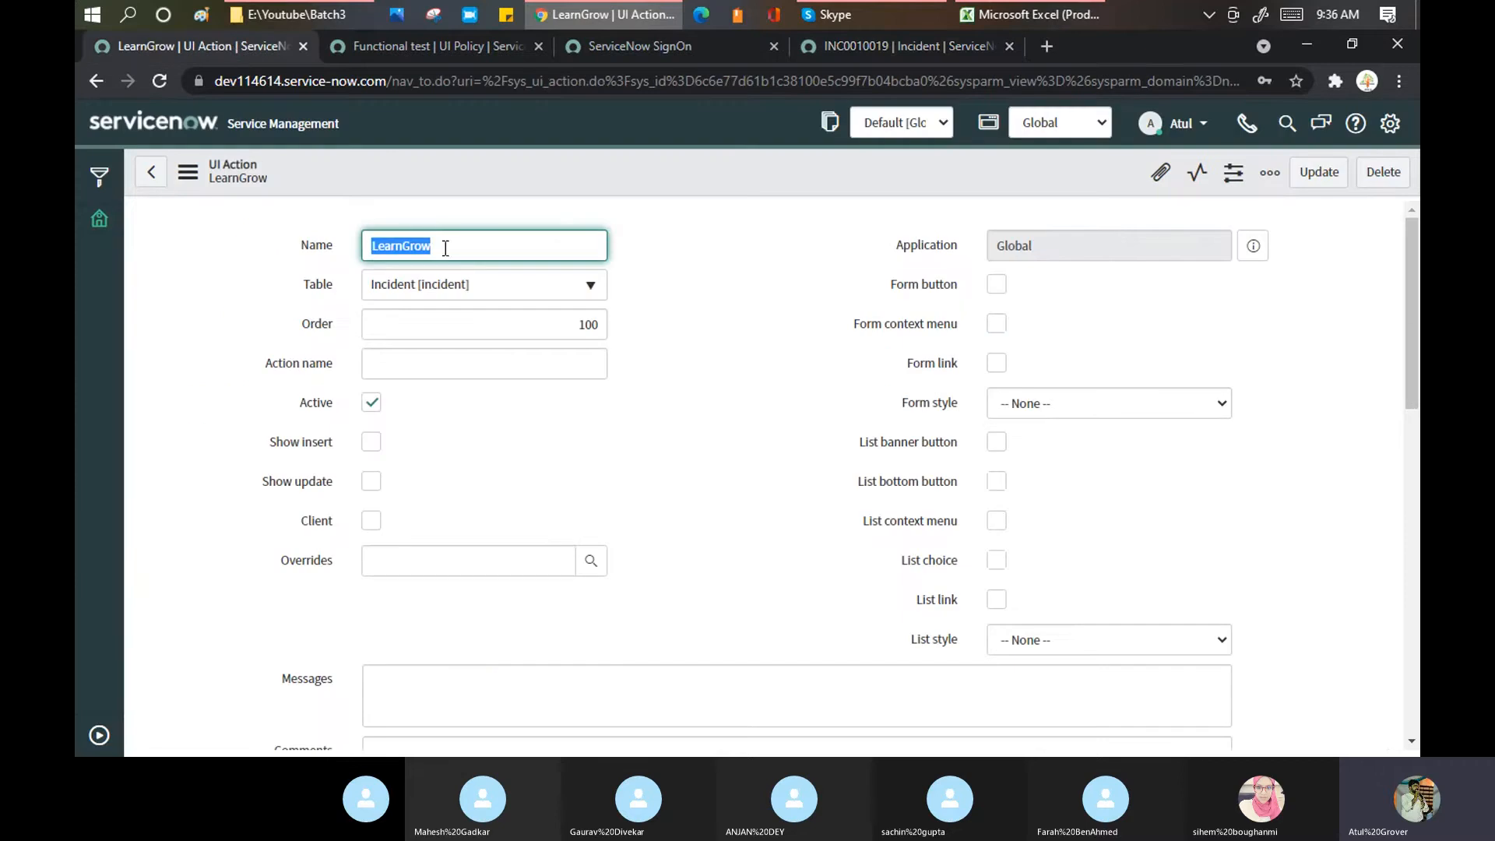
{"action": "left_click", "coordinate": [490, 363]}
{"action": "type", "text": "LearnGrow"}
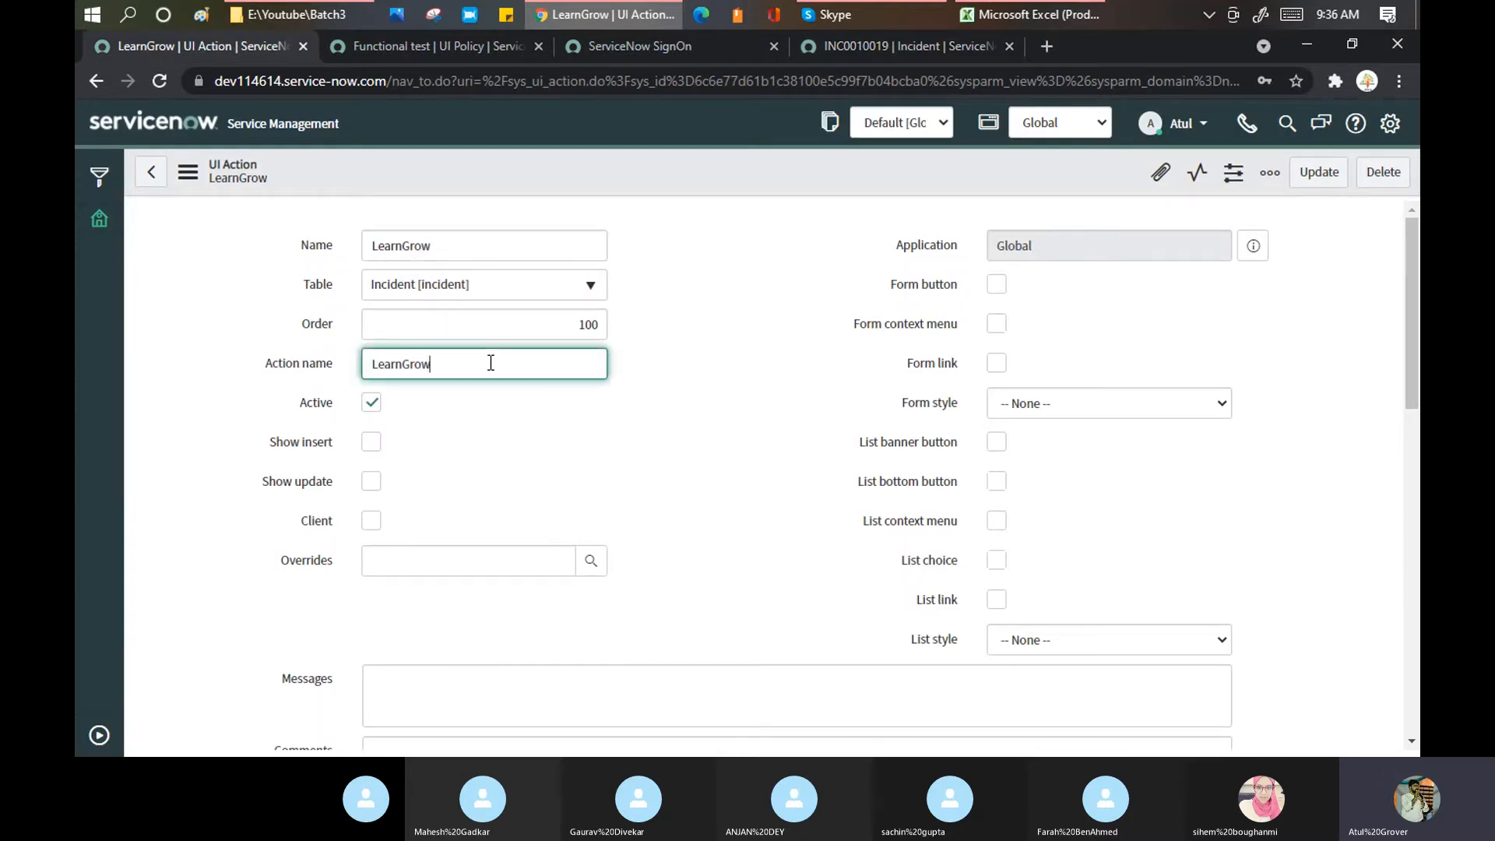
{"action": "left_click", "coordinate": [753, 250]}
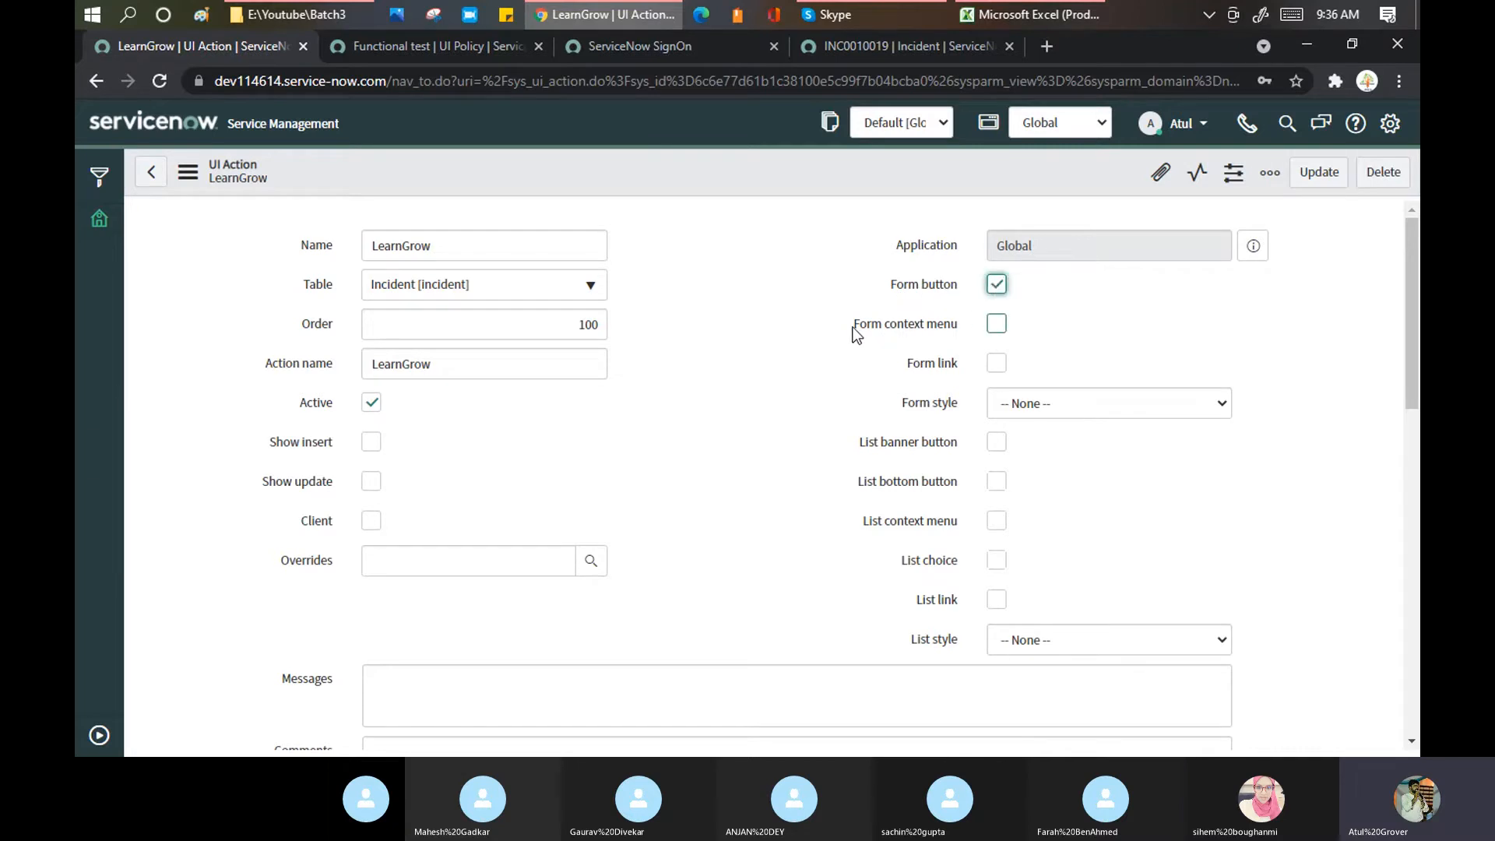
Step: Compare with the incident's action menu, then tick Form context menu on LearnGrow
{"action": "left_click", "coordinate": [927, 45]}
{"action": "right_click", "coordinate": [799, 143]}
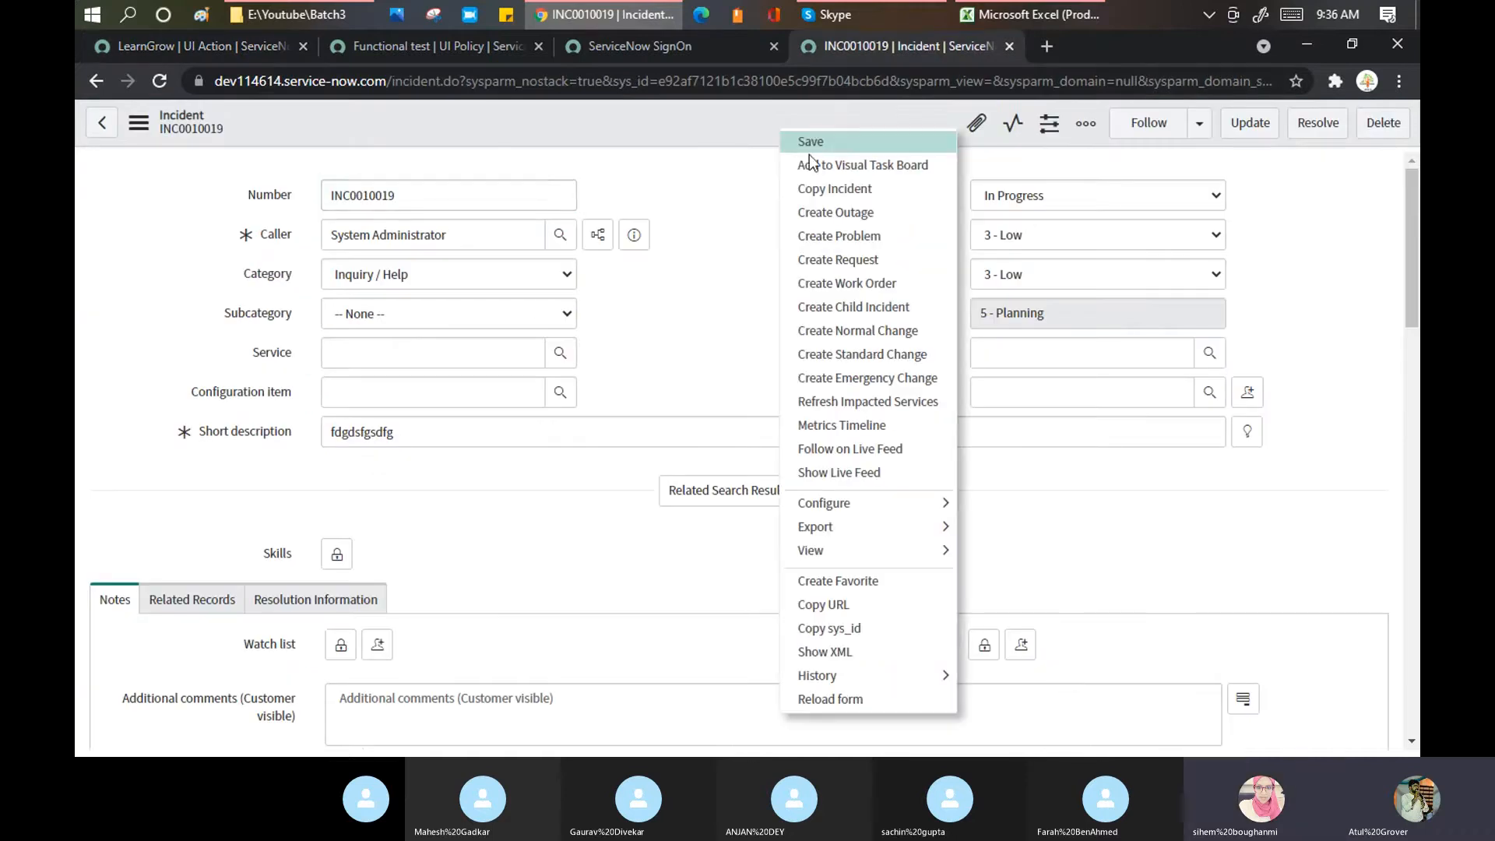
{"action": "left_click", "coordinate": [232, 46]}
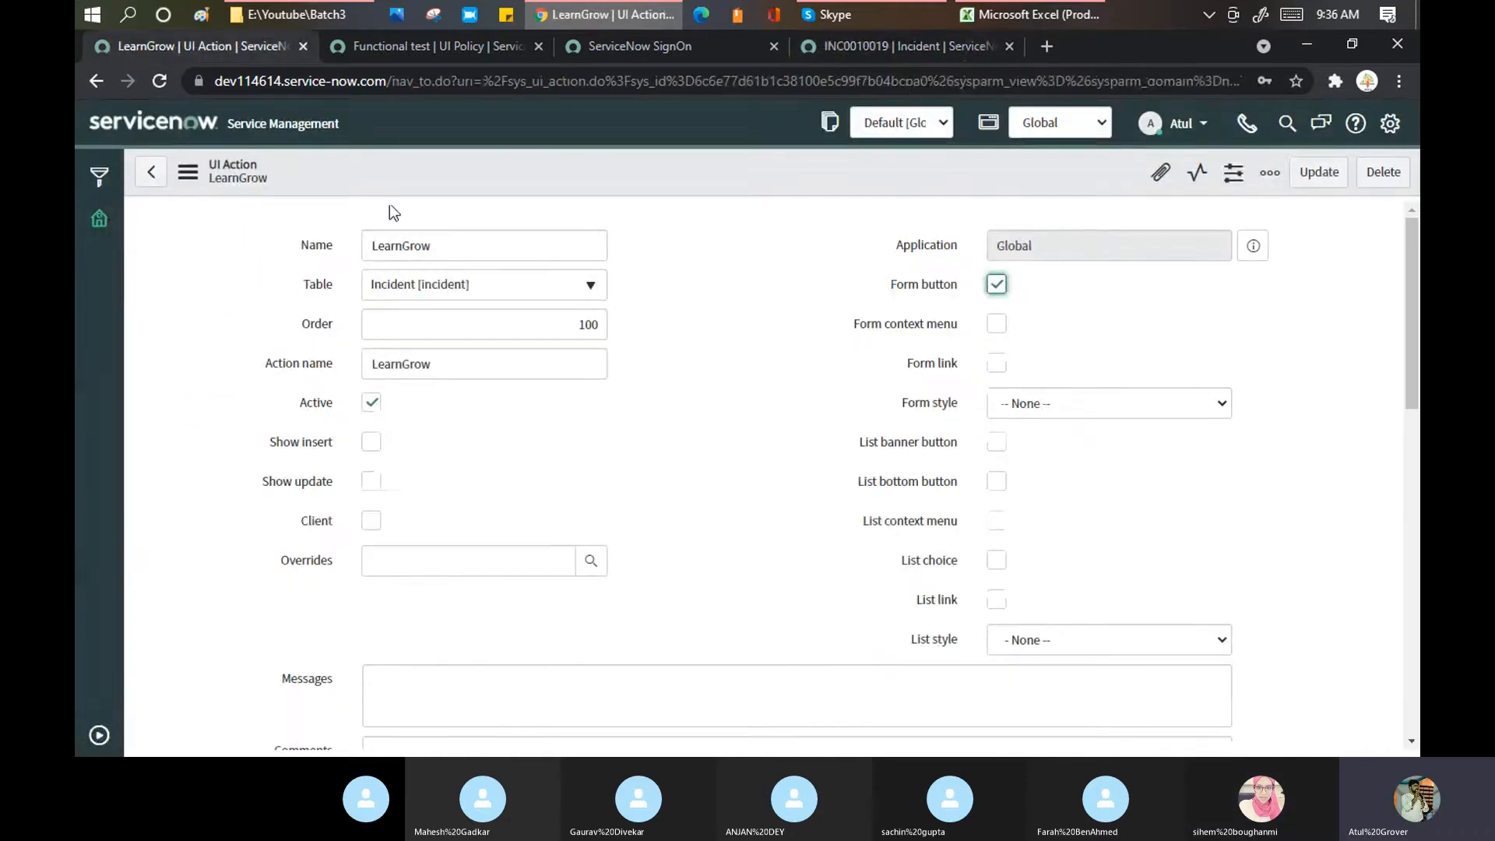
{"action": "left_click", "coordinate": [997, 324]}
{"action": "left_click", "coordinate": [875, 47]}
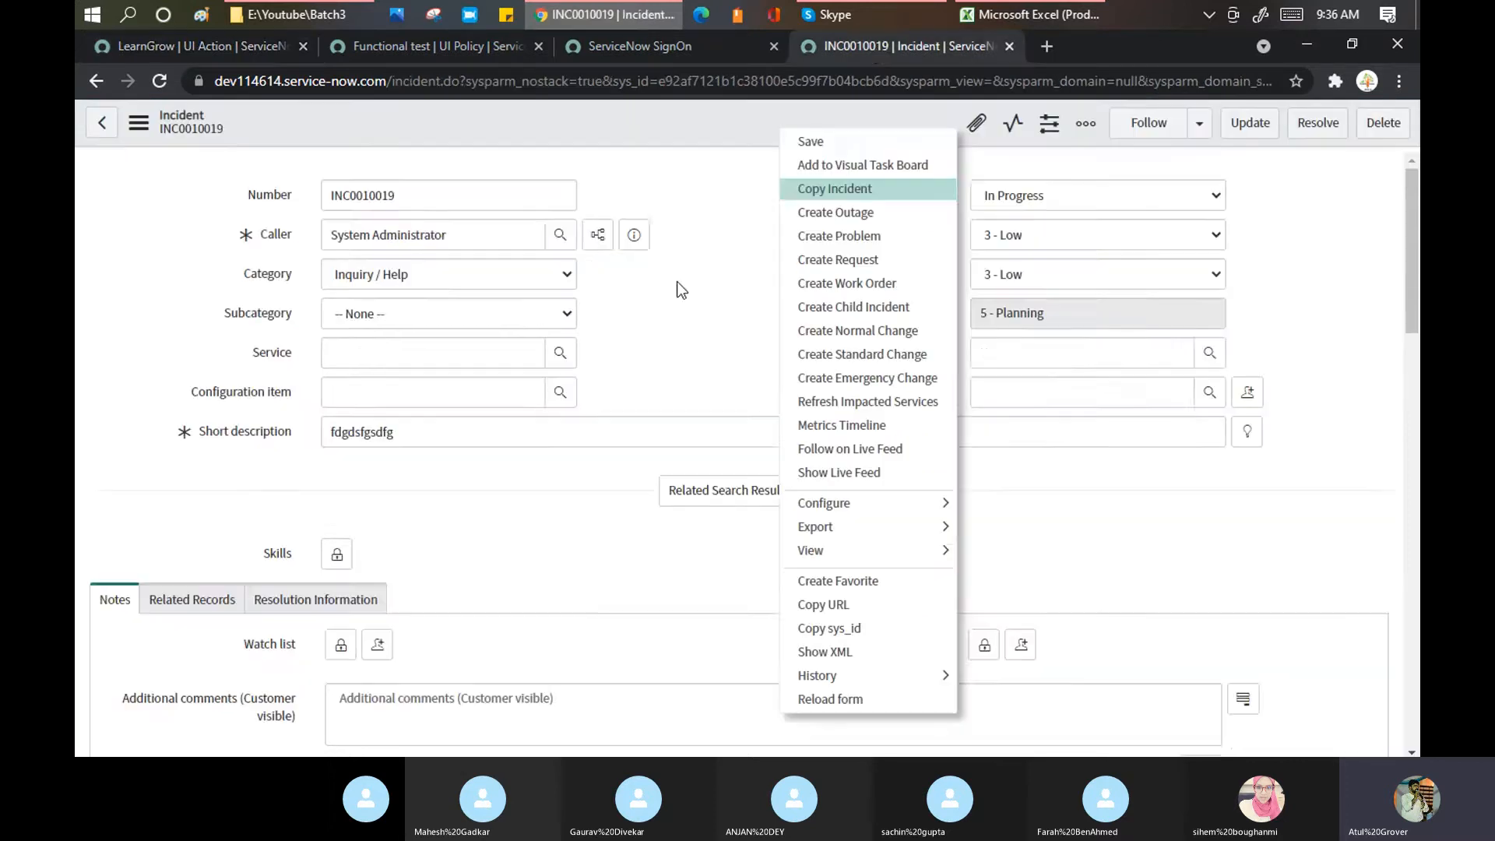
{"action": "scroll", "coordinate": [494, 441], "scroll_direction": "down", "scroll_amount": 15}
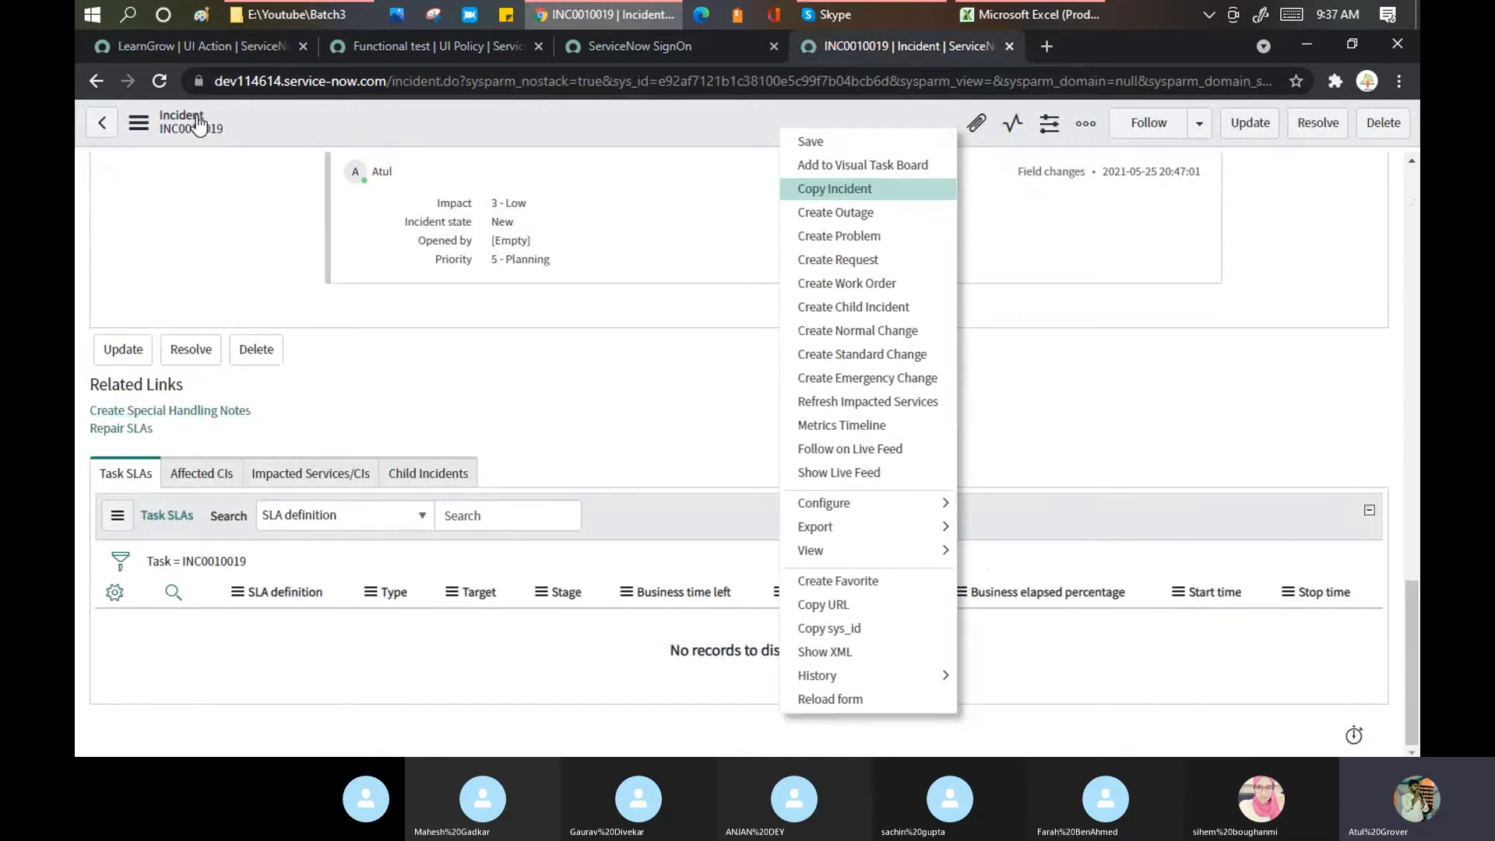
{"action": "left_click", "coordinate": [222, 46]}
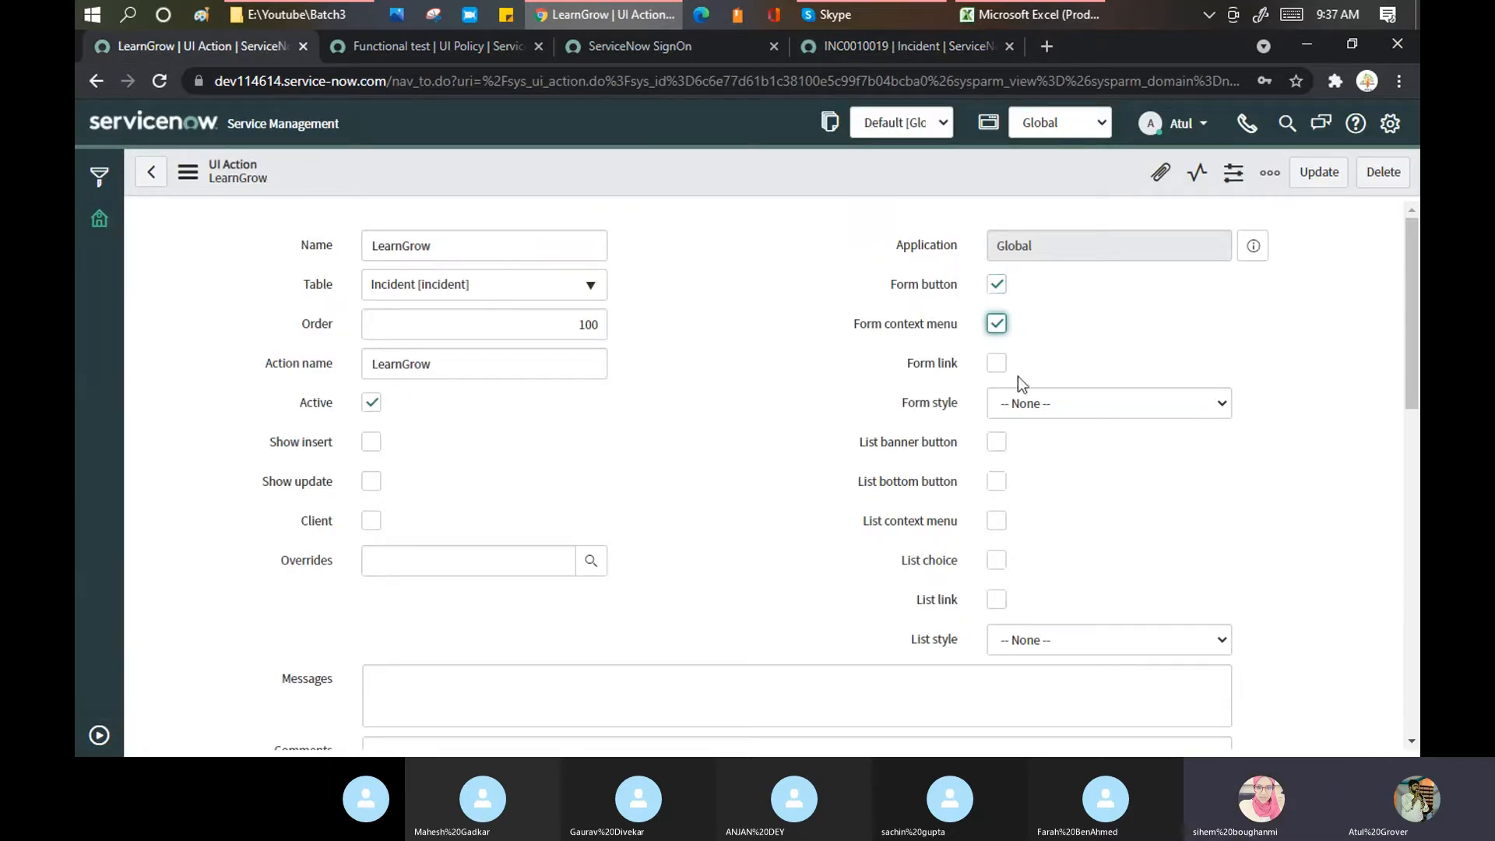
Step: Tick Form link, save LearnGrow, and reload the INC0010019 incident form
{"action": "left_click", "coordinate": [996, 363]}
{"action": "right_click", "coordinate": [1001, 167]}
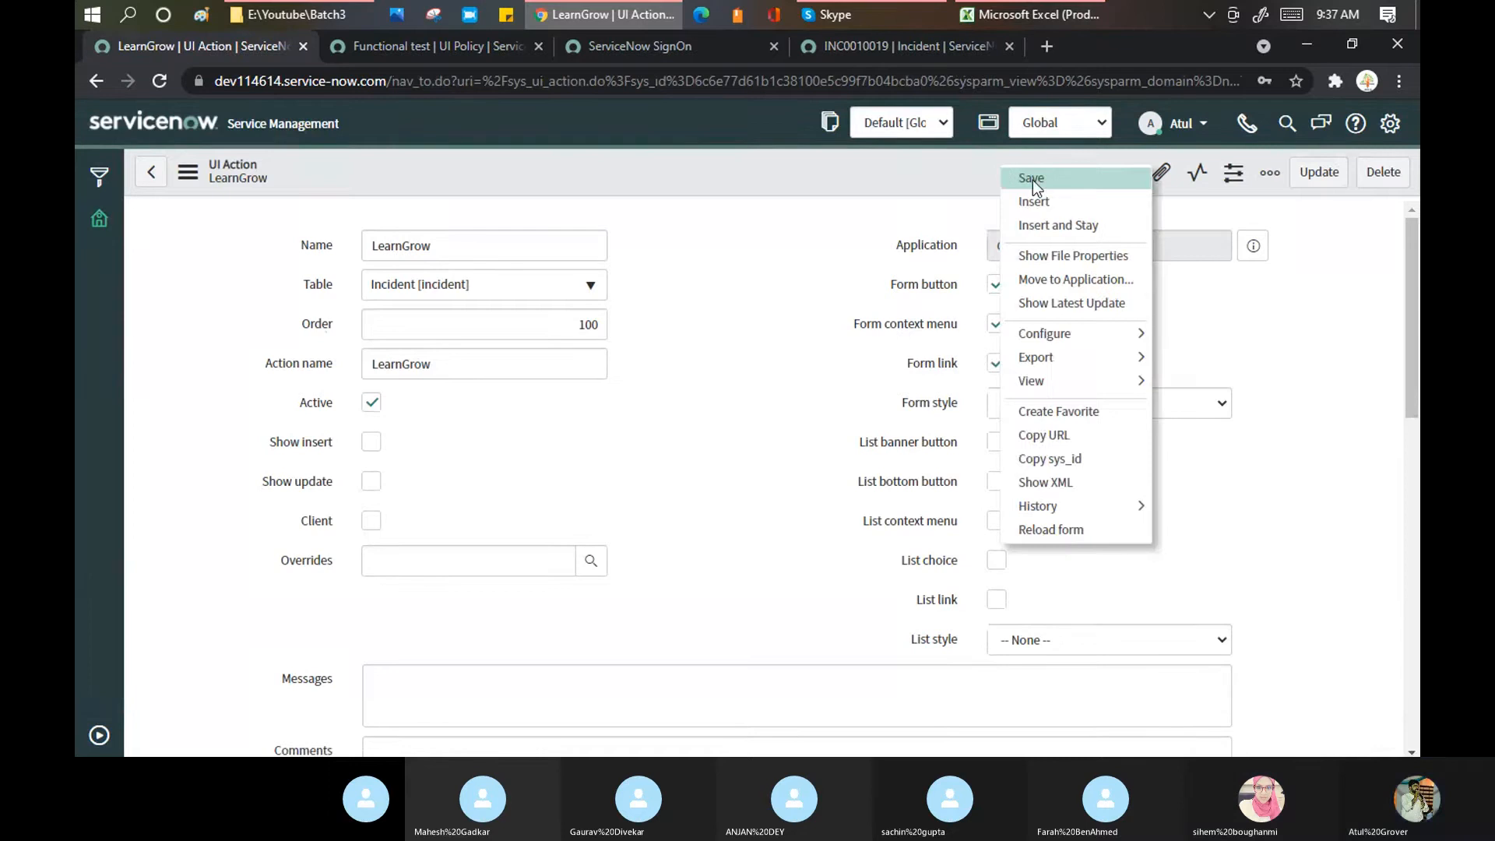
{"action": "left_click", "coordinate": [1032, 180]}
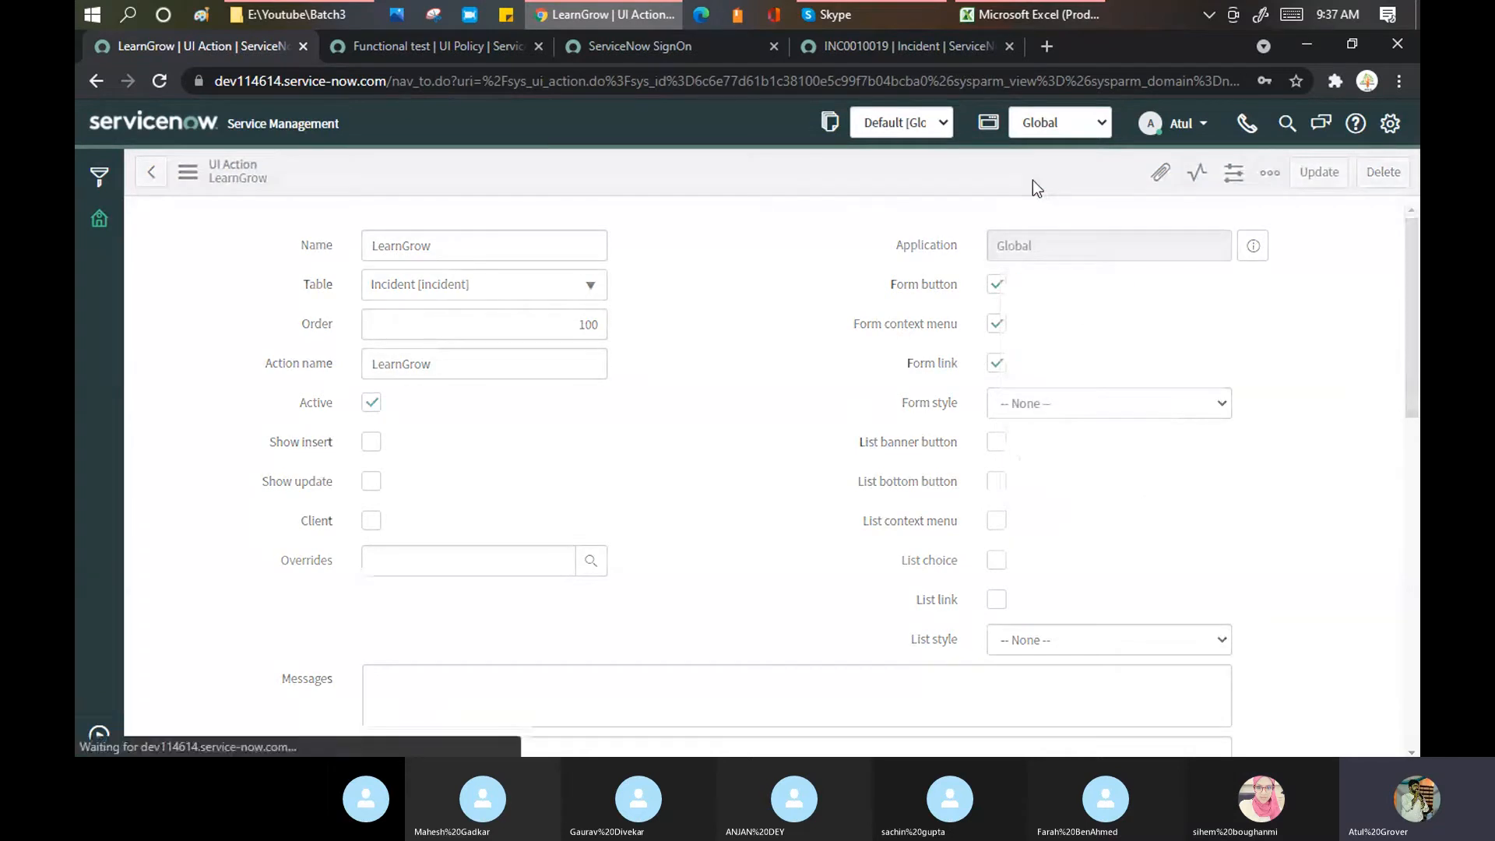
{"action": "left_click", "coordinate": [922, 45]}
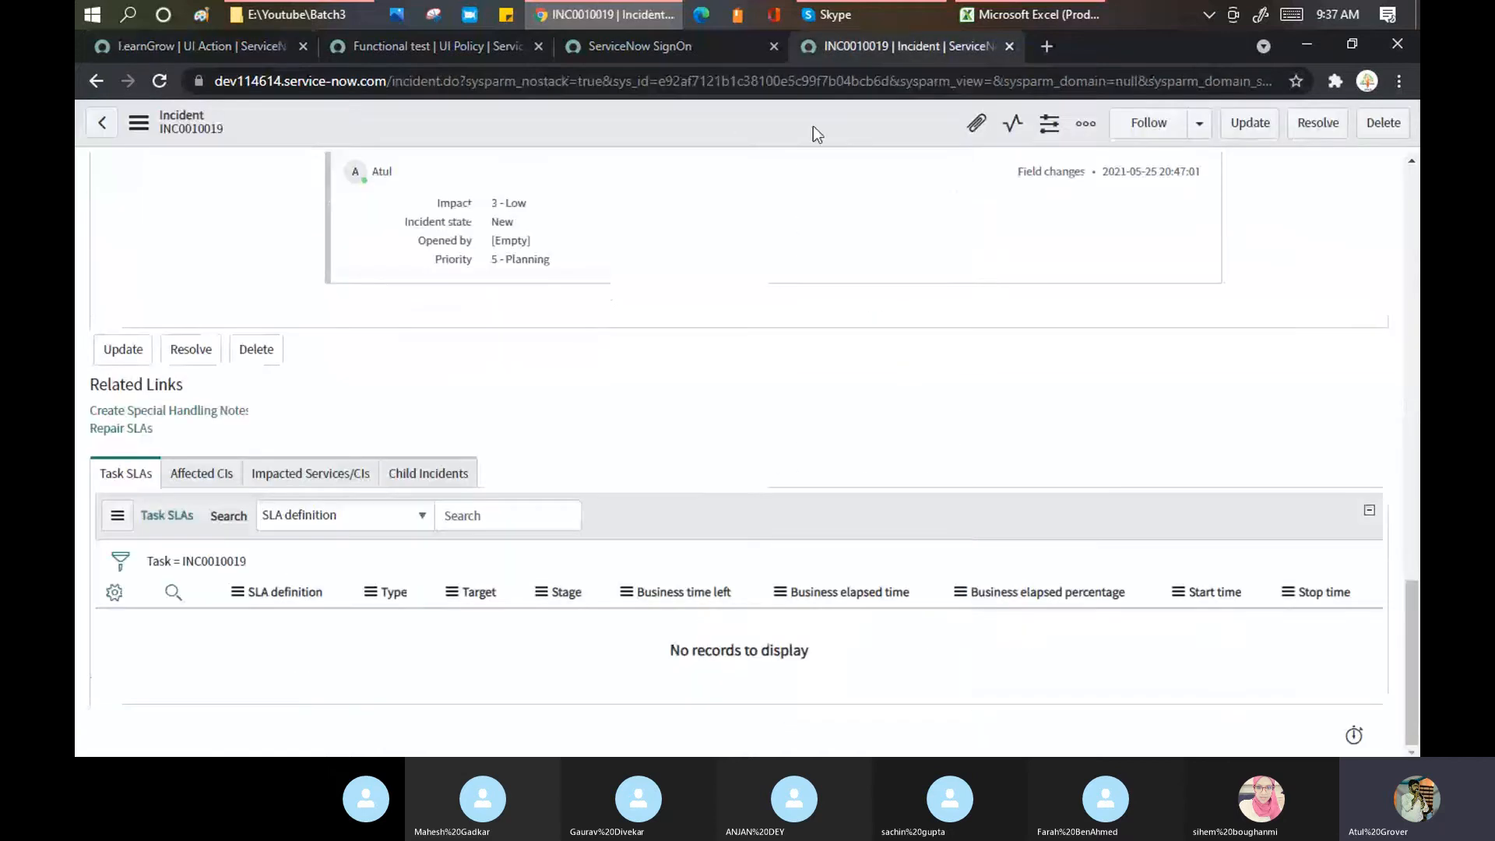
{"action": "right_click", "coordinate": [813, 126]}
{"action": "left_click", "coordinate": [875, 693]}
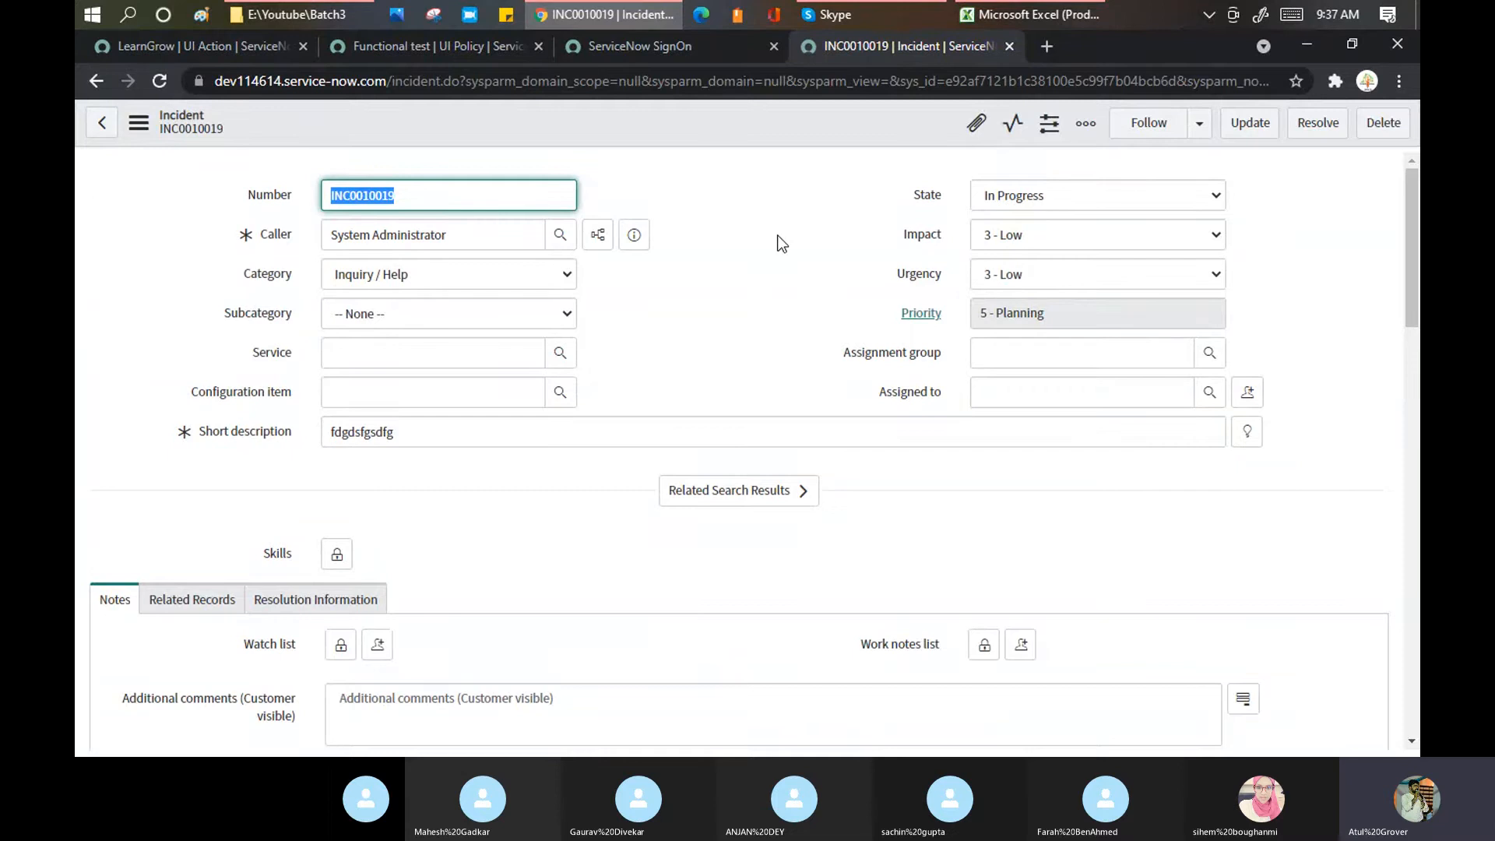
Step: Tick Show update on the LearnGrow UI action
{"action": "left_click", "coordinate": [195, 45]}
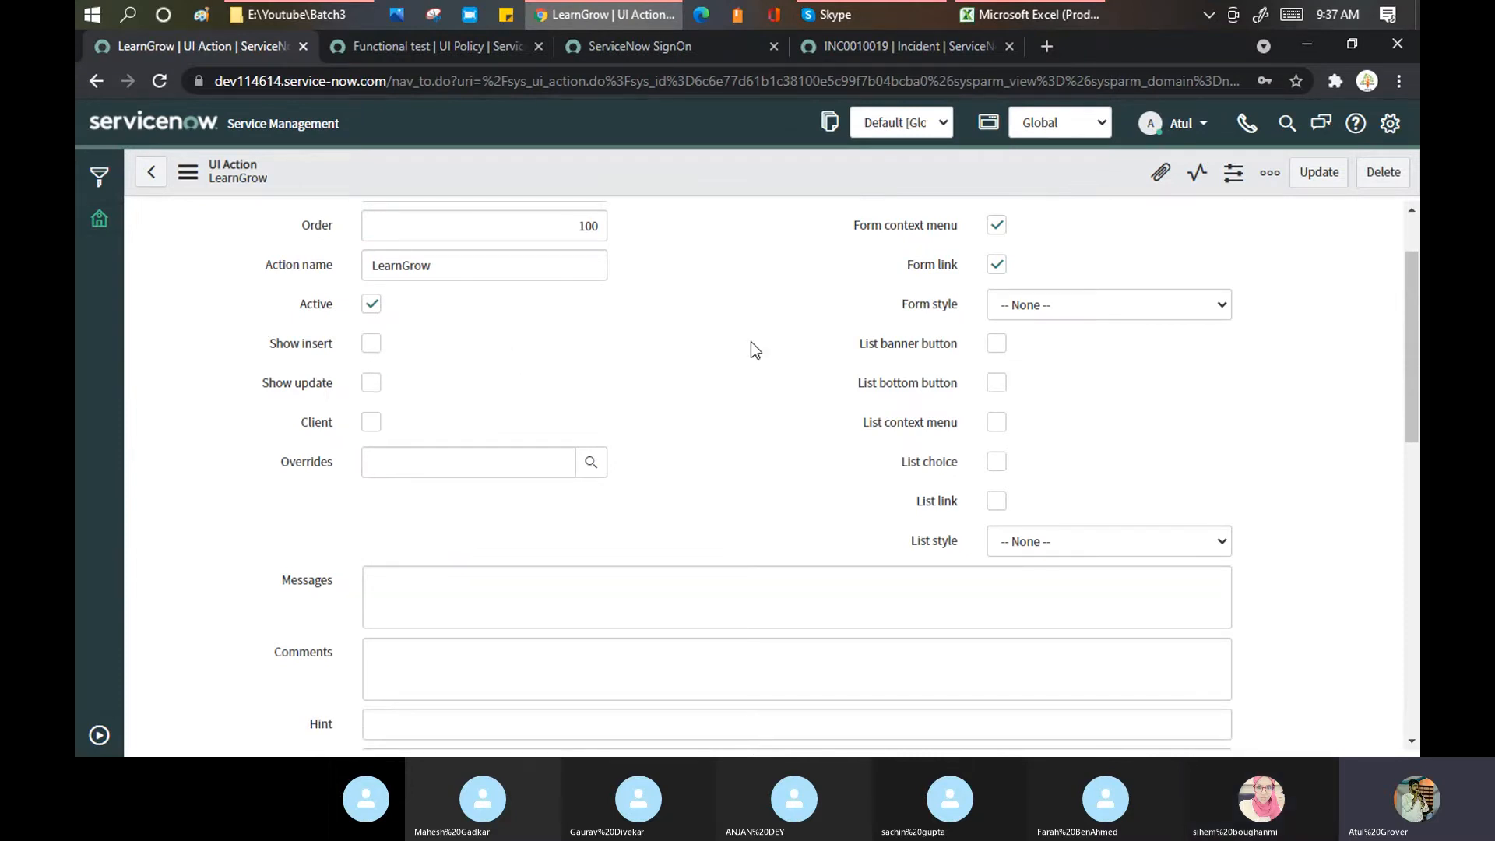
{"action": "scroll", "coordinate": [1002, 282], "scroll_direction": "down", "scroll_amount": 1}
{"action": "scroll", "coordinate": [1002, 281], "scroll_direction": "up", "scroll_amount": 2}
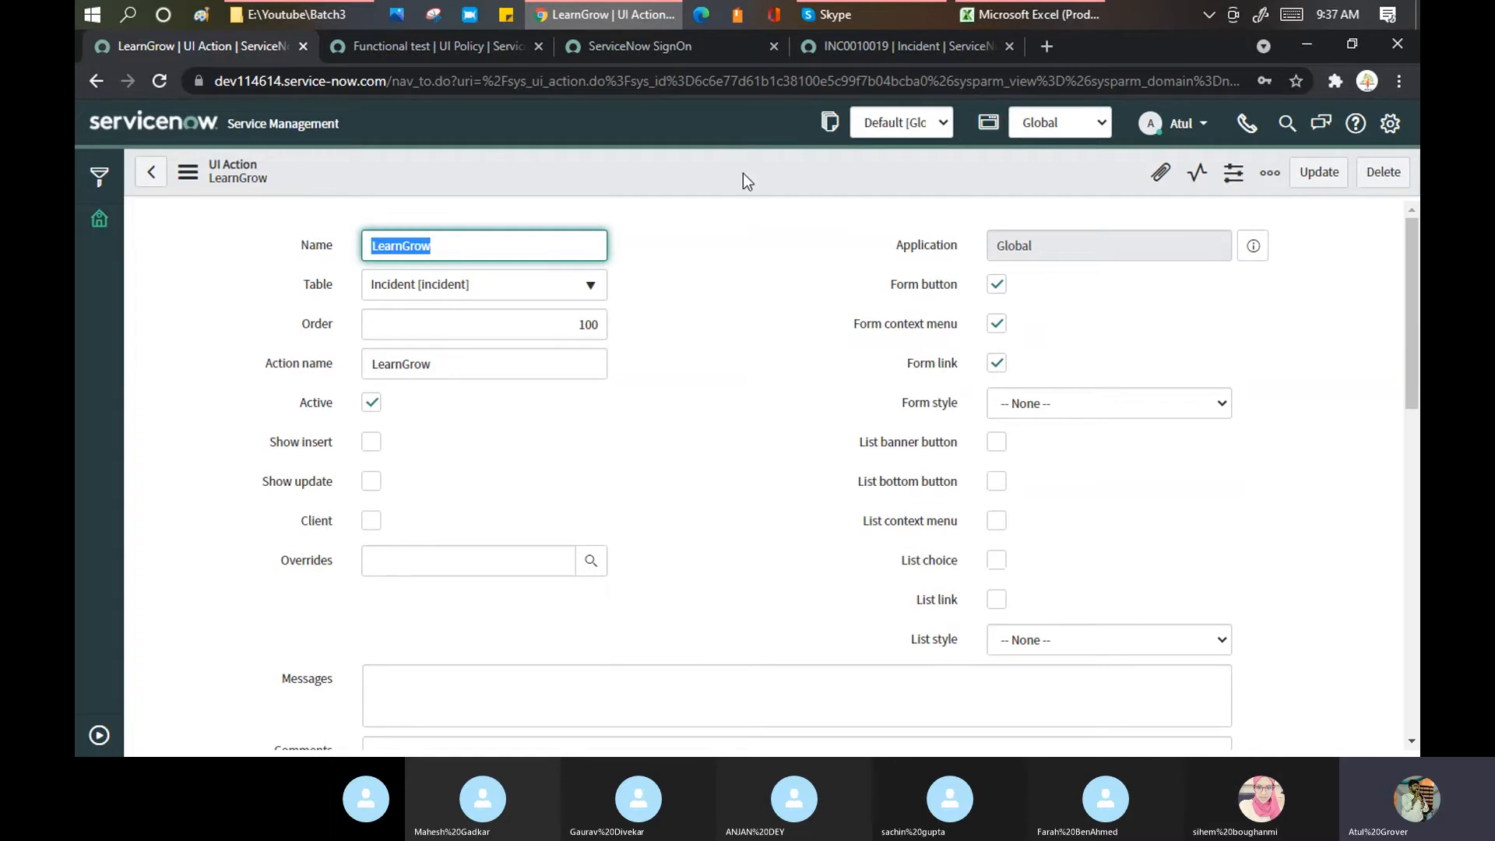
{"action": "left_click", "coordinate": [370, 483]}
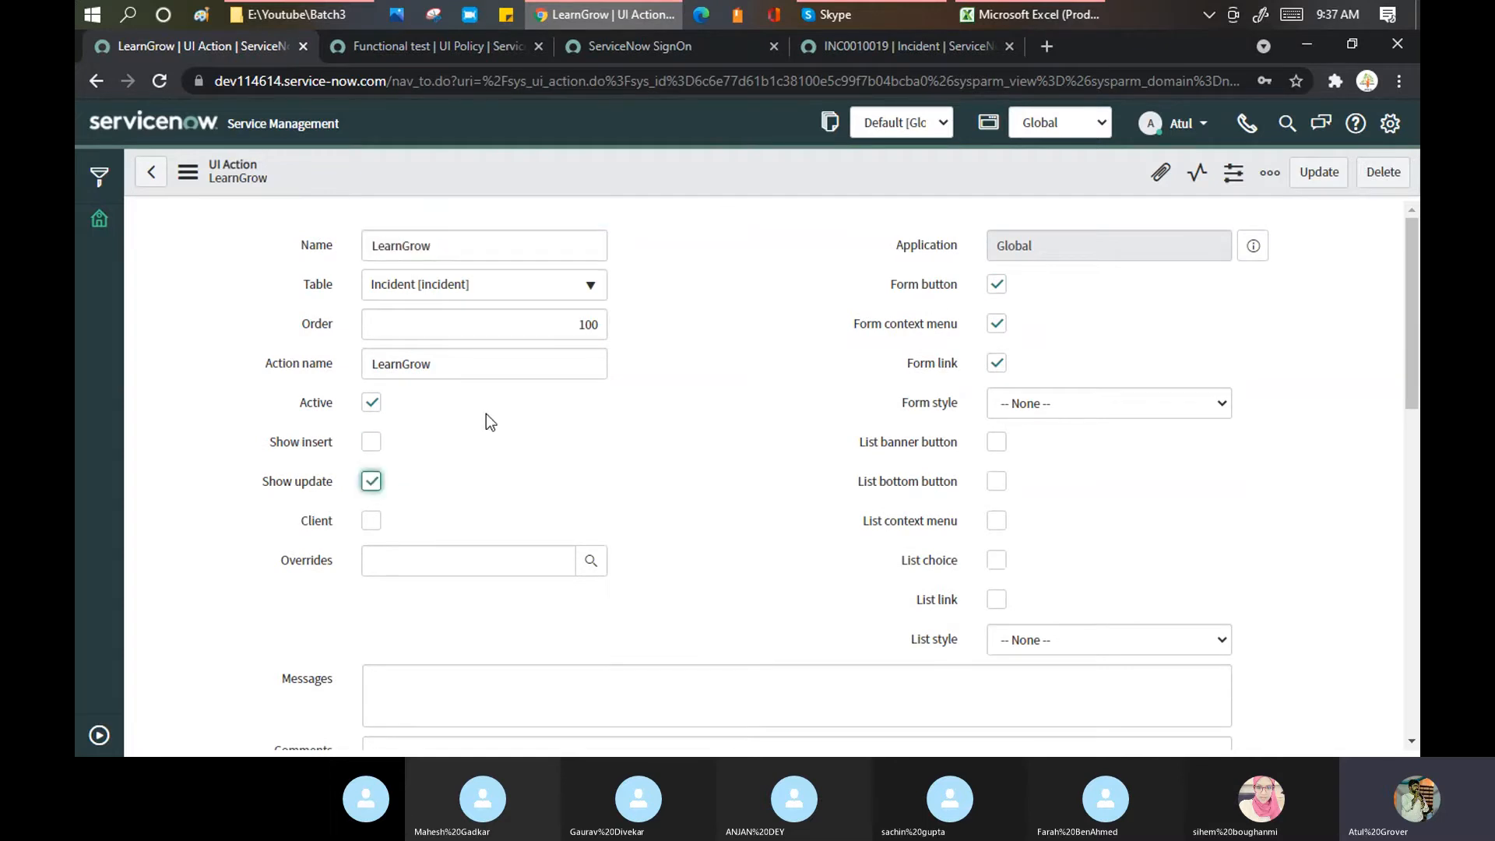
{"action": "left_click", "coordinate": [895, 47]}
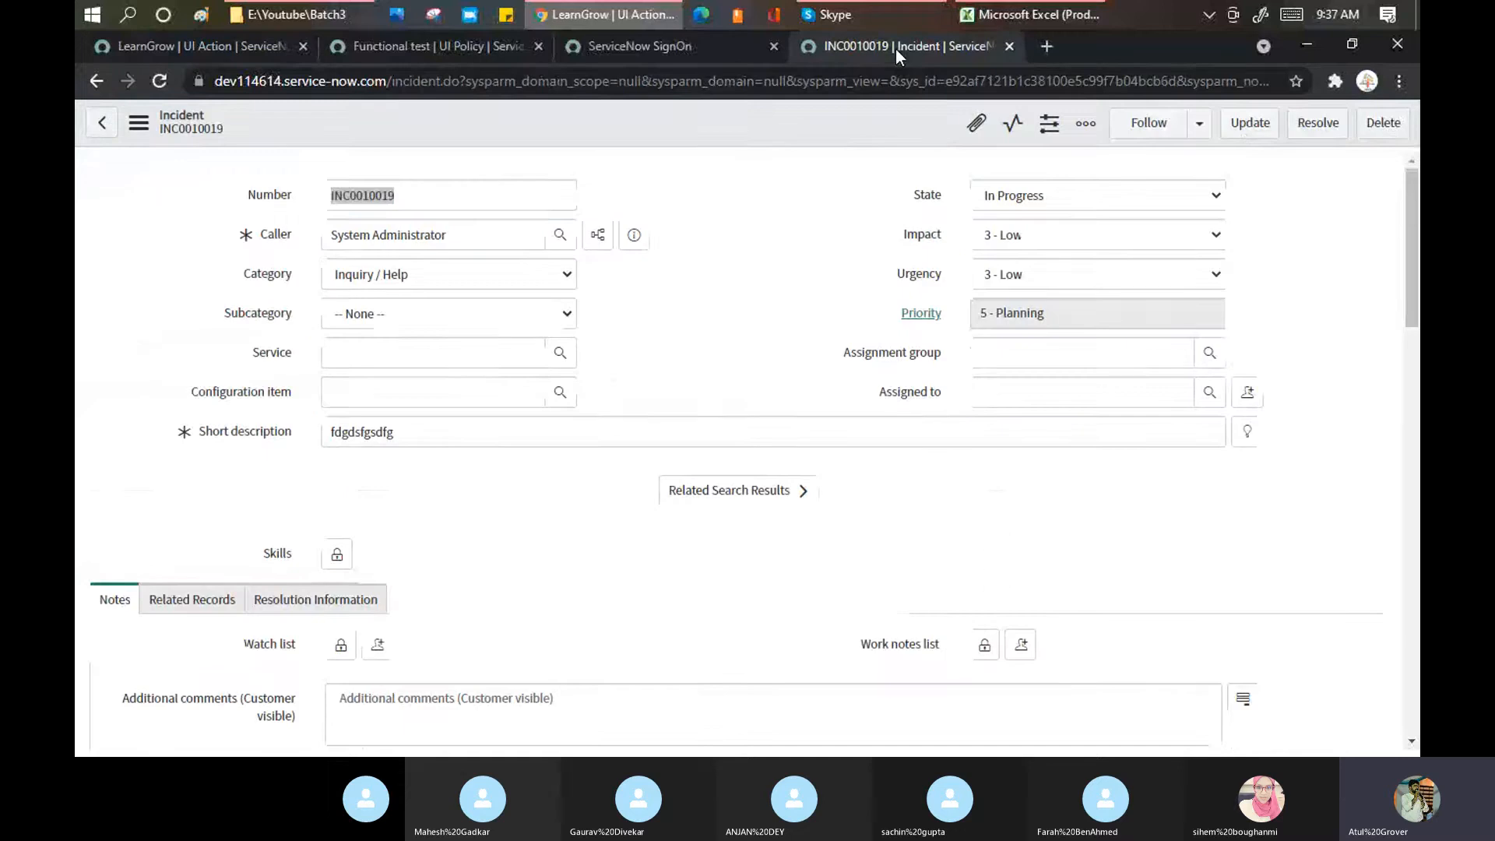
{"action": "left_click", "coordinate": [227, 45]}
Step: Save LearnGrow again and reload INC0010019 so the LearnGrow button appears
{"action": "right_click", "coordinate": [637, 180]}
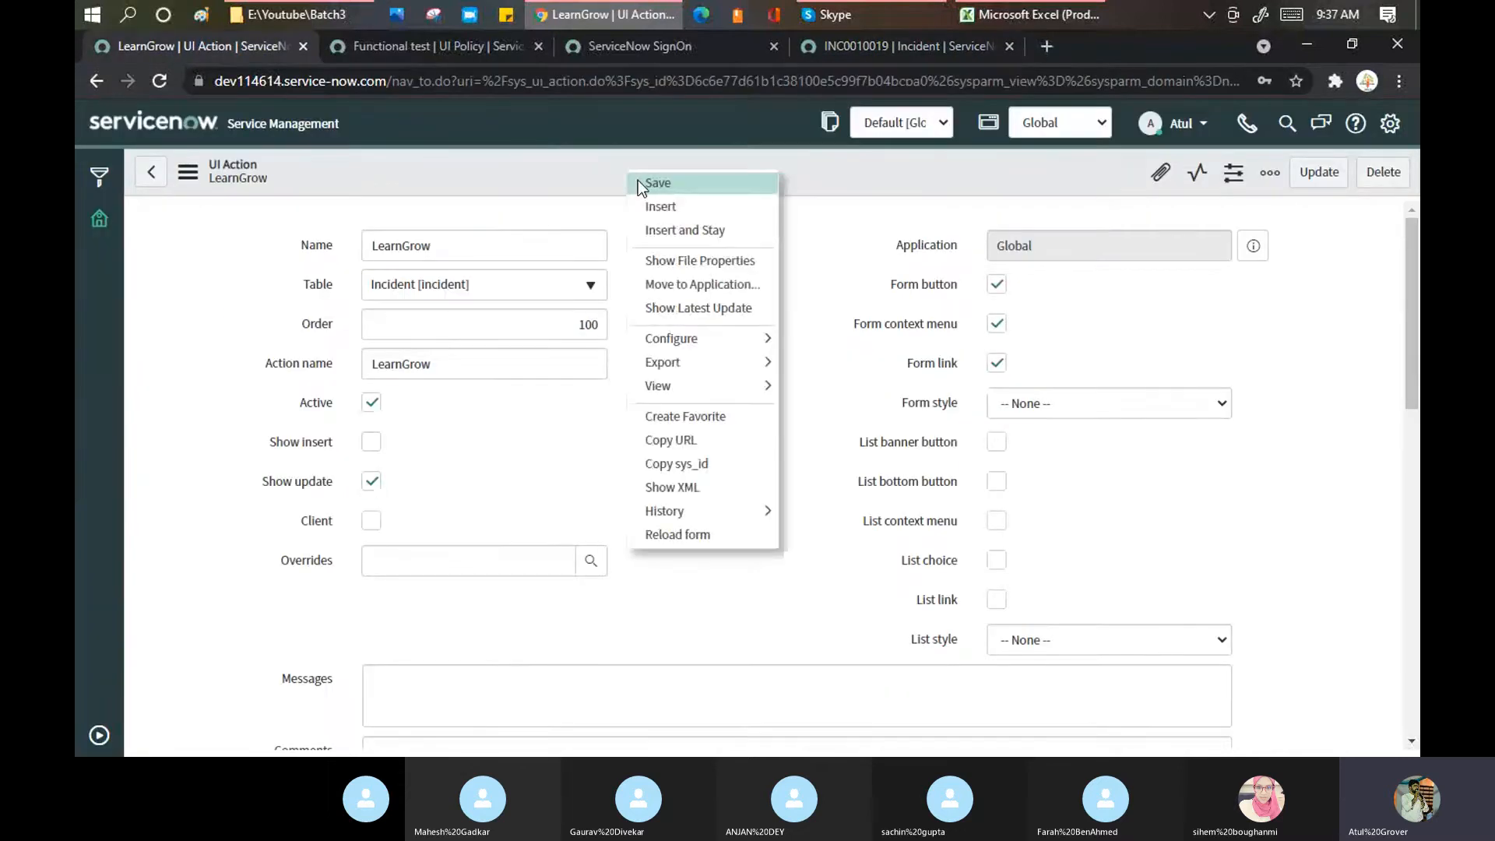
{"action": "left_click", "coordinate": [654, 183]}
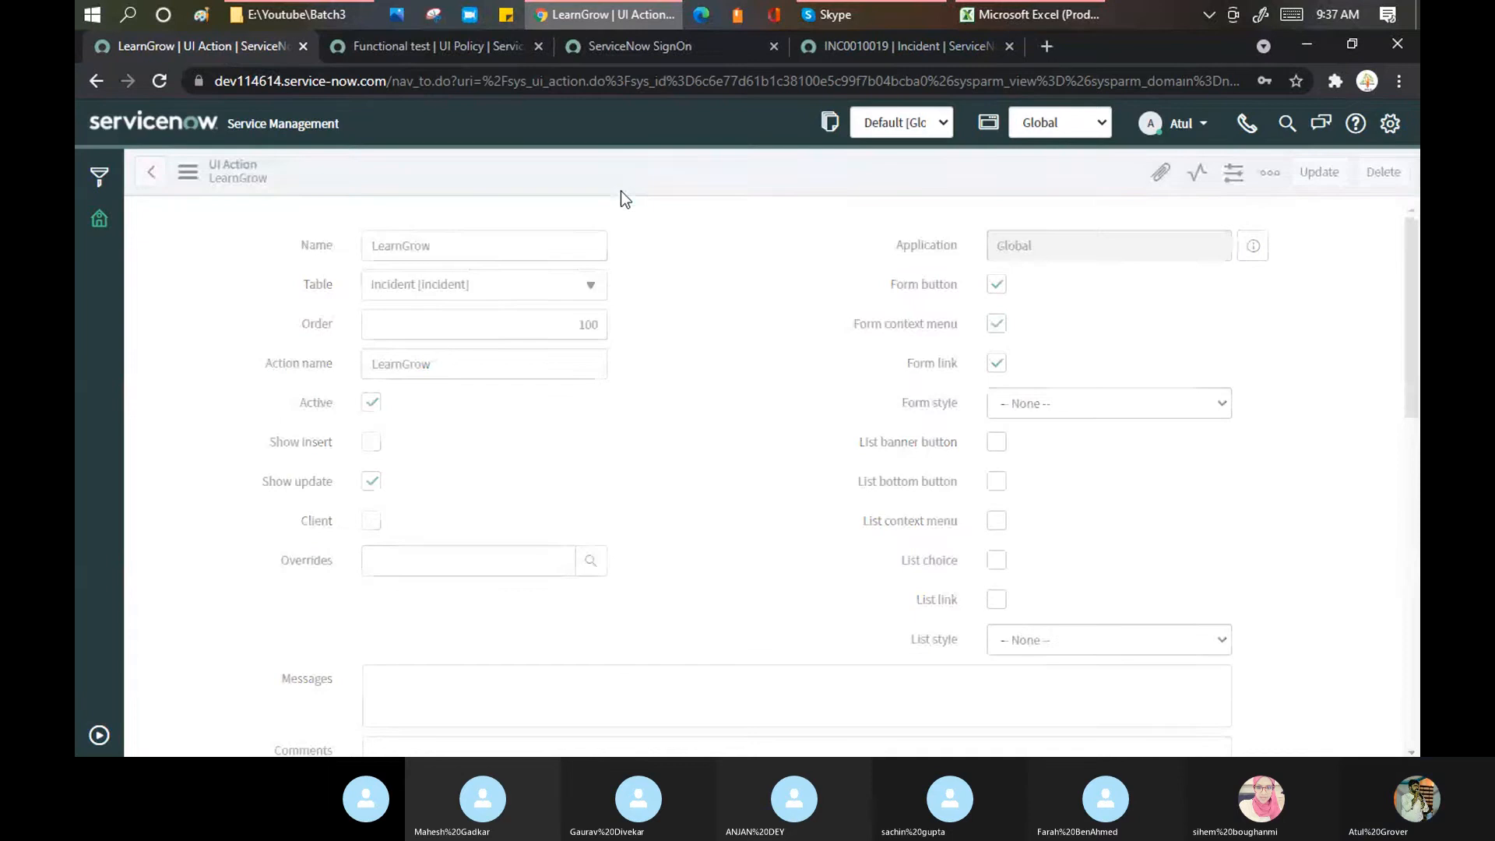
{"action": "left_click", "coordinate": [897, 48]}
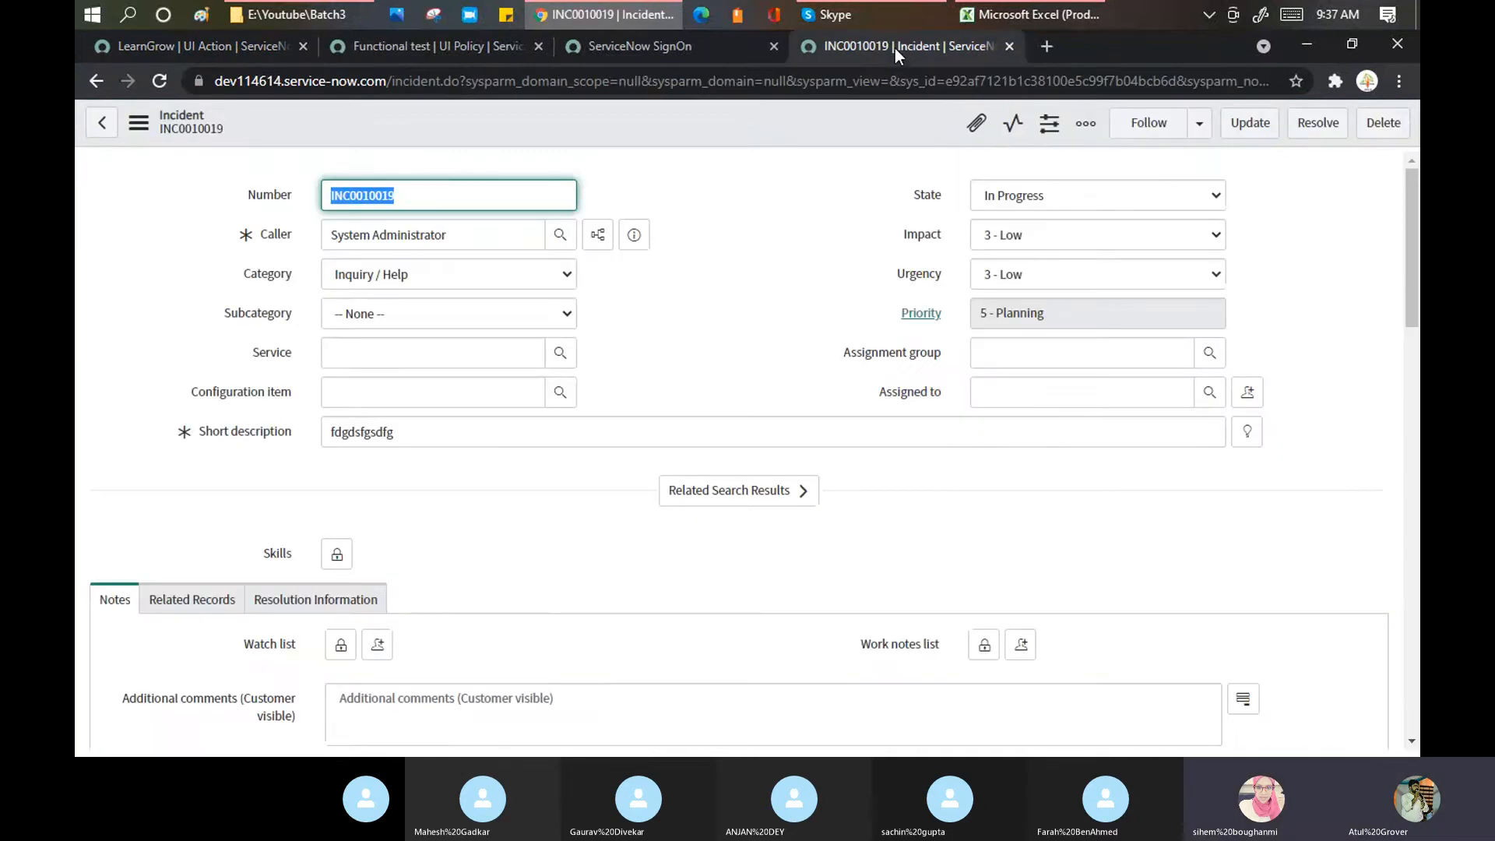
{"action": "right_click", "coordinate": [739, 114]}
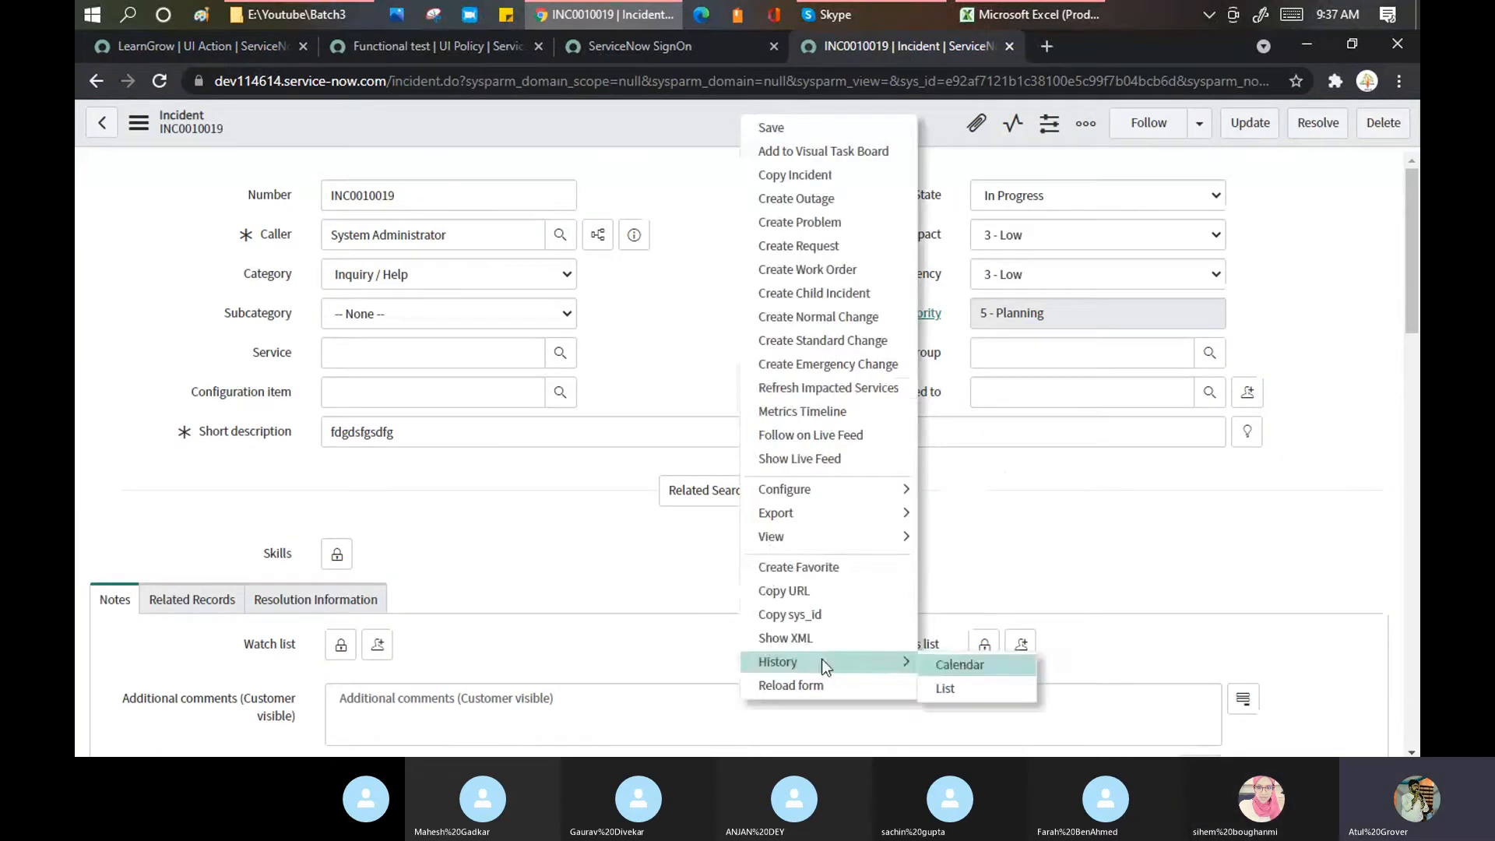
{"action": "left_click", "coordinate": [817, 684]}
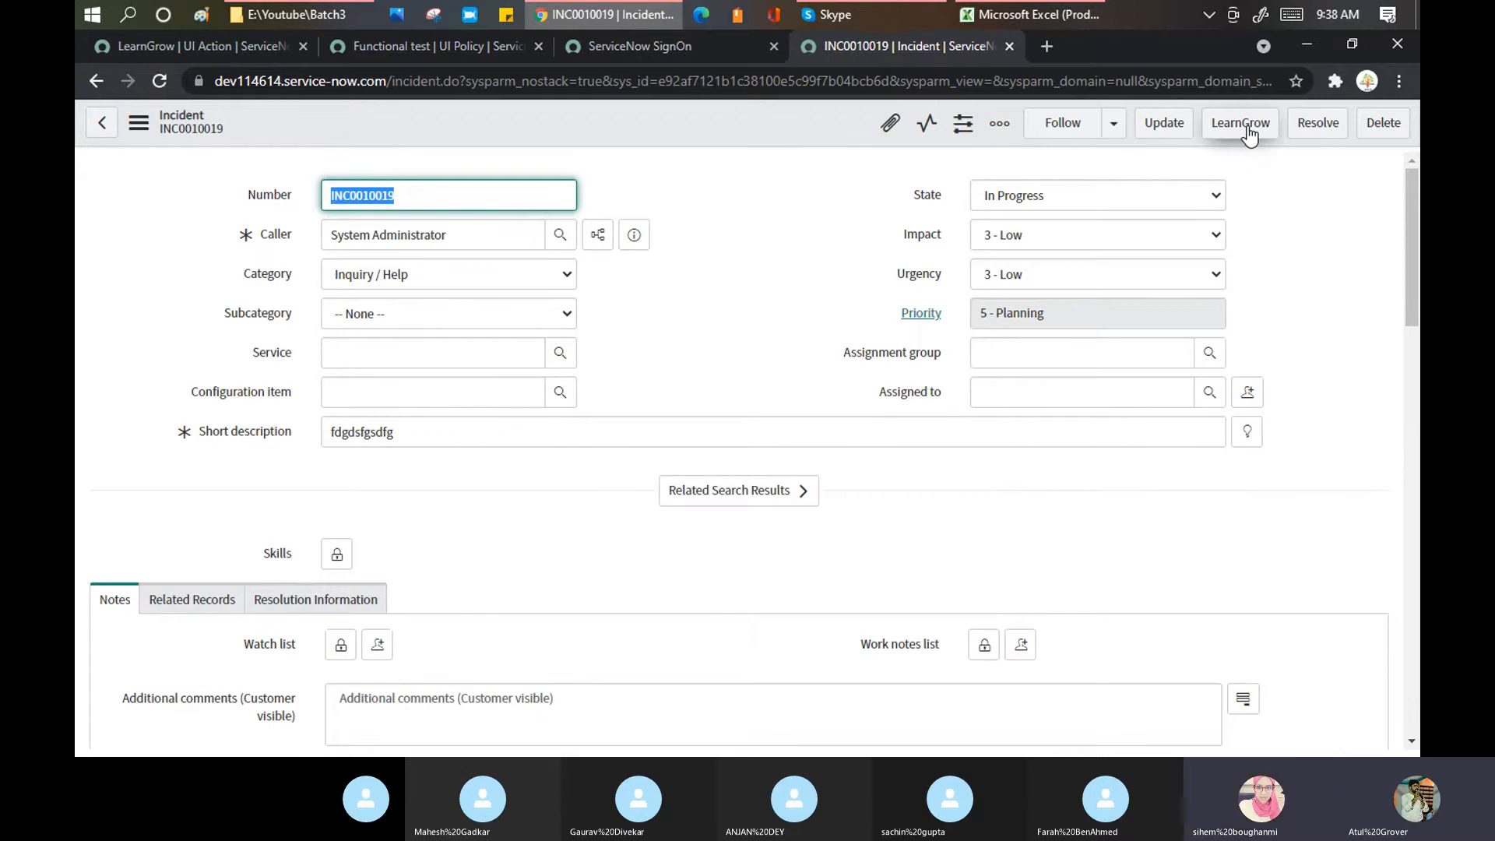
Step: Confirm LearnGrow in INC0010019's context menu and Related Links, then run the LearnGrow button
{"action": "right_click", "coordinate": [721, 123]}
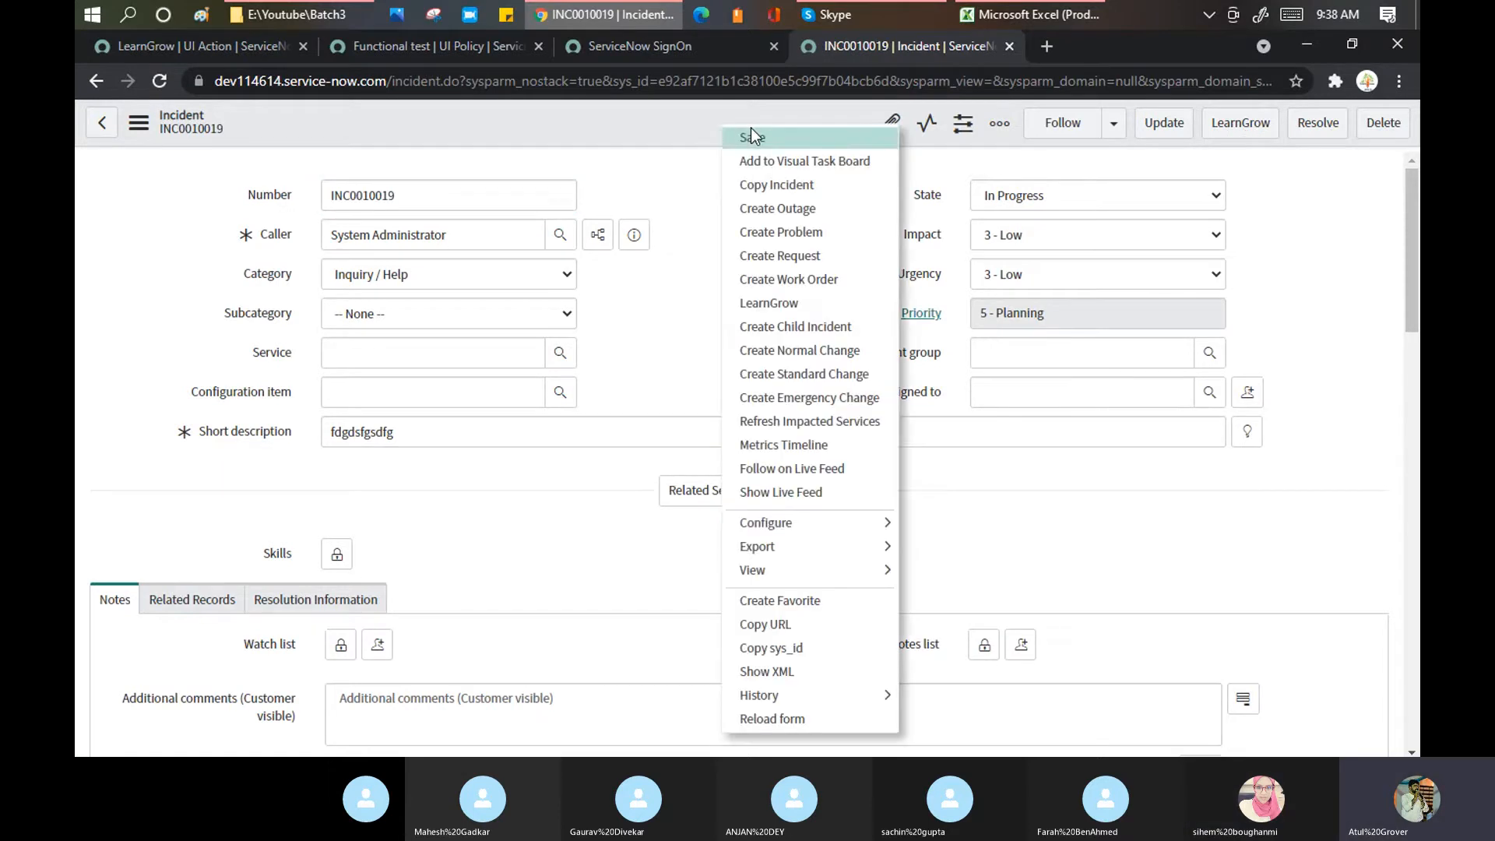
{"action": "mouse_move", "coordinate": [740, 533]}
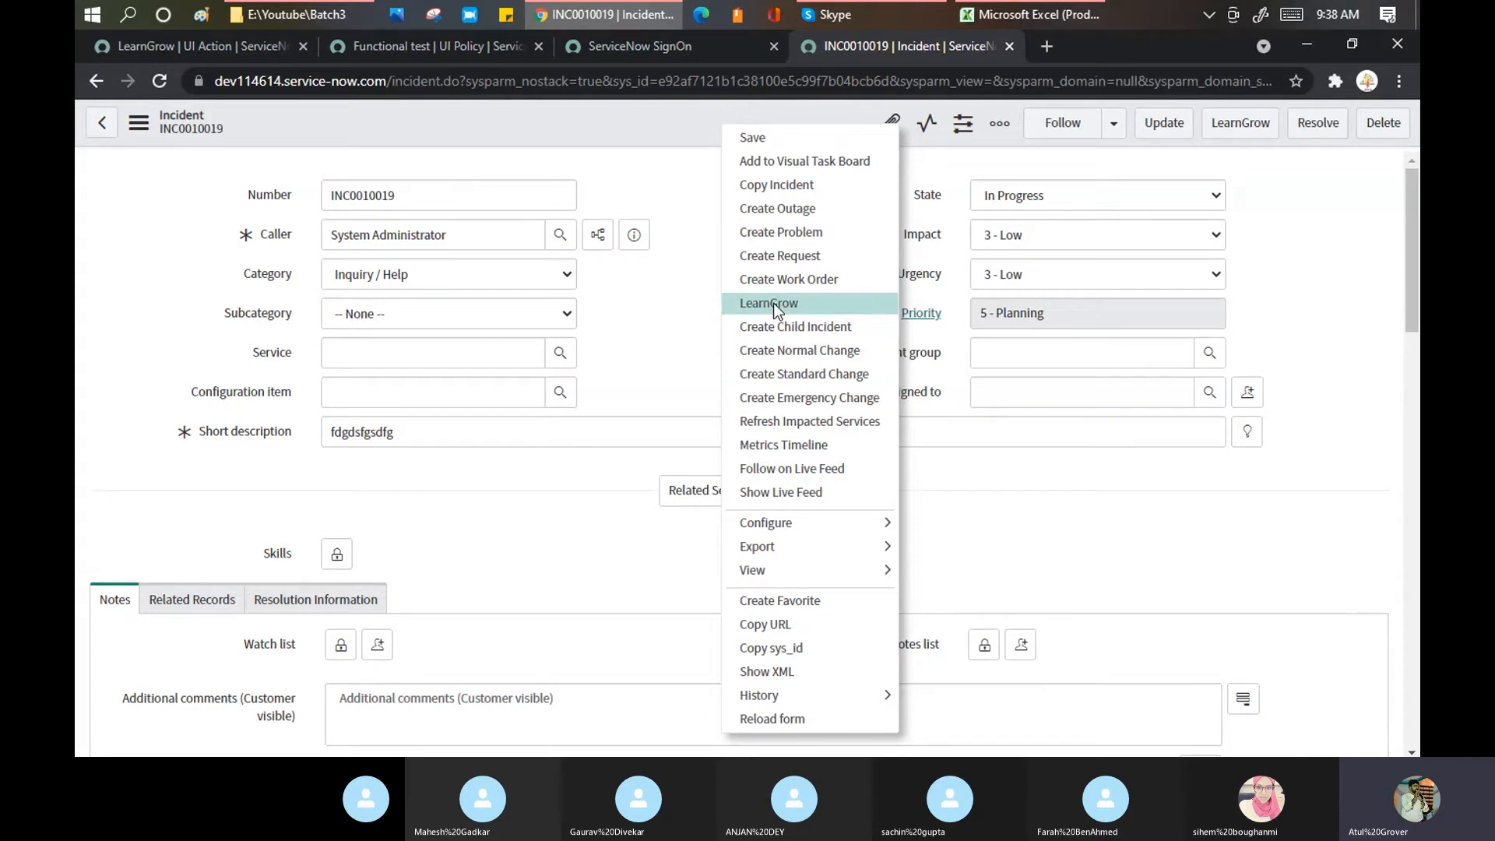
{"action": "left_click", "coordinate": [685, 210]}
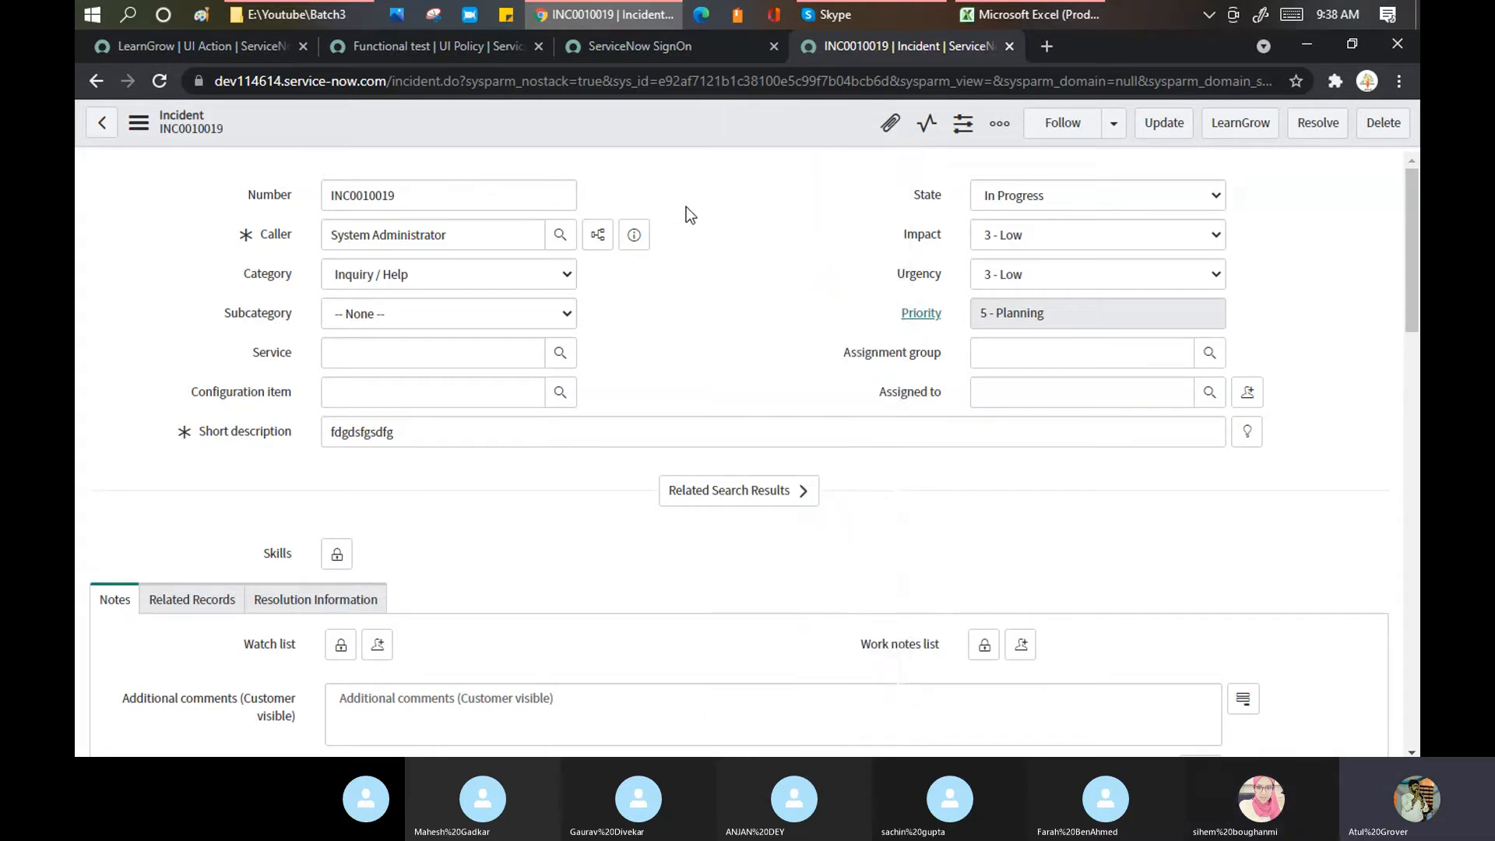
{"action": "scroll", "coordinate": [685, 208], "scroll_direction": "down", "scroll_amount": 4}
{"action": "scroll", "coordinate": [686, 226], "scroll_direction": "down", "scroll_amount": 10}
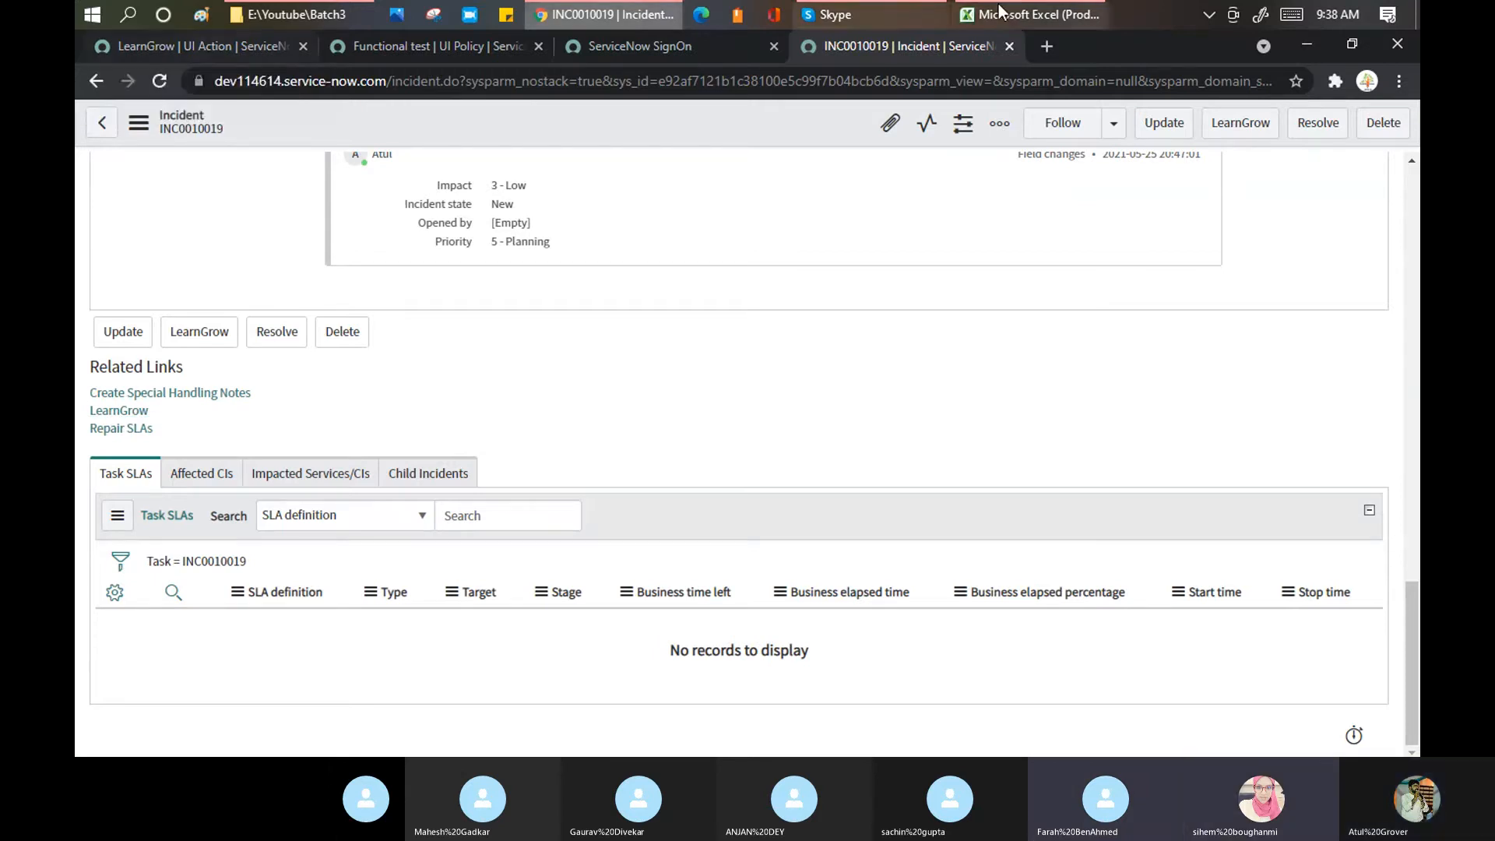
{"action": "left_click", "coordinate": [1228, 134]}
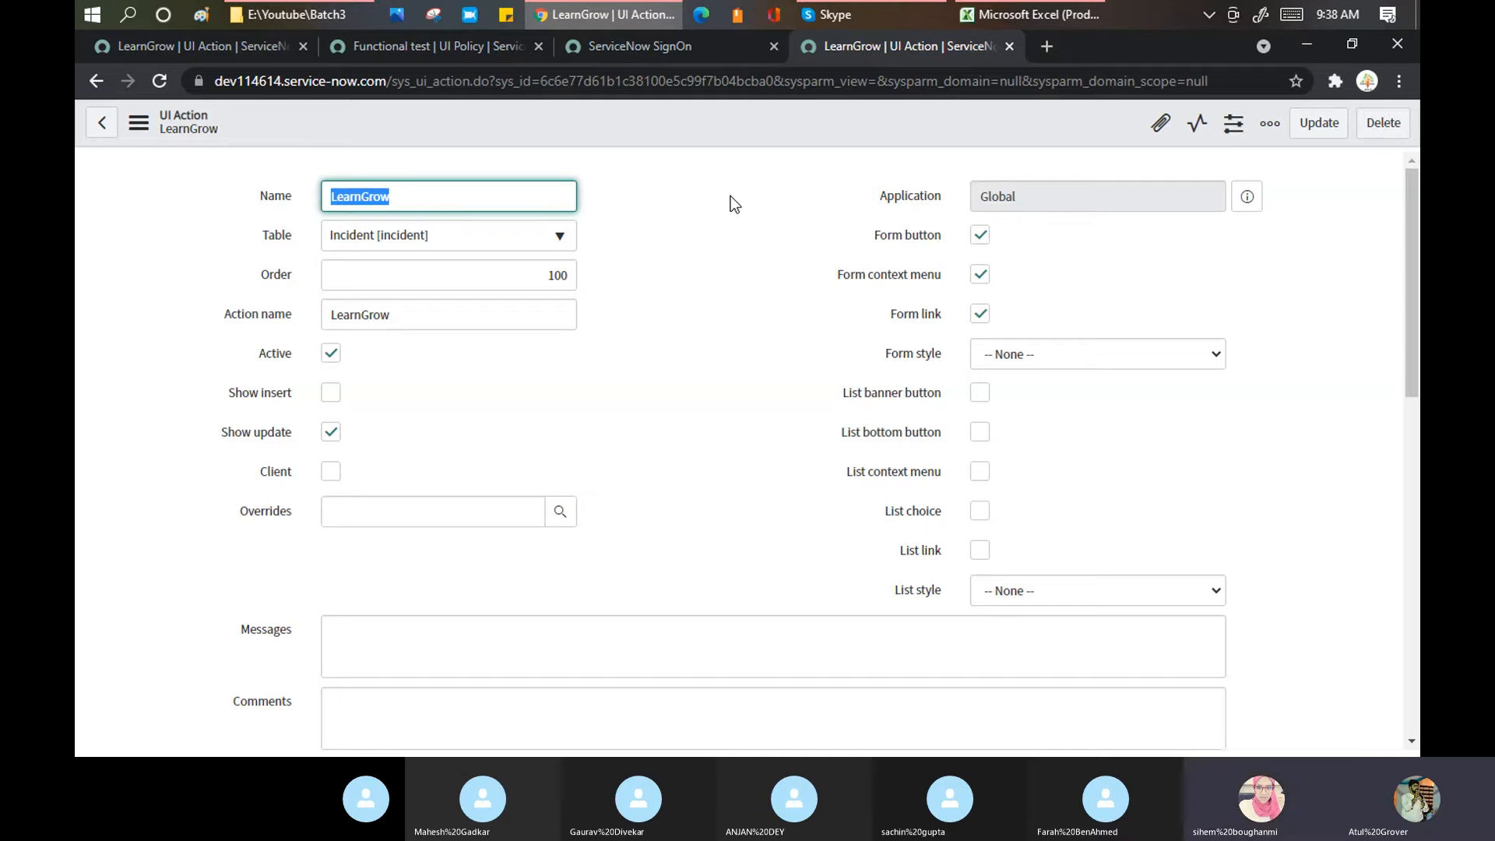
Step: Point out the LearnGrow form's Script field, then select the address in the unframed tab
{"action": "left_click", "coordinate": [203, 35]}
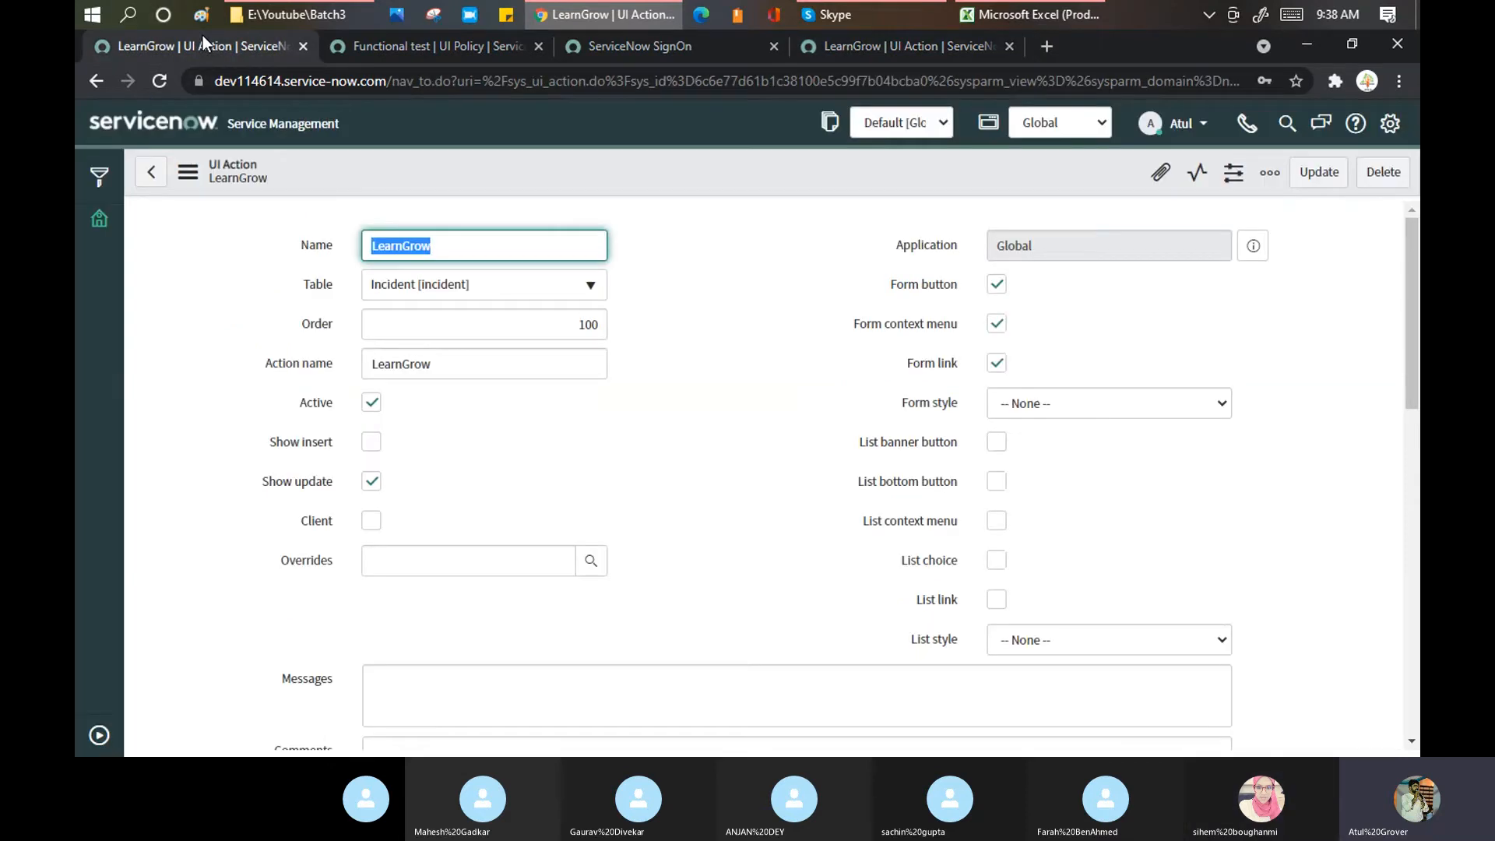
{"action": "left_click", "coordinate": [623, 280]}
{"action": "scroll", "coordinate": [717, 286], "scroll_direction": "down", "scroll_amount": 9}
{"action": "scroll", "coordinate": [482, 424], "scroll_direction": "down", "scroll_amount": 2}
{"action": "scroll", "coordinate": [434, 399], "scroll_direction": "up", "scroll_amount": 3}
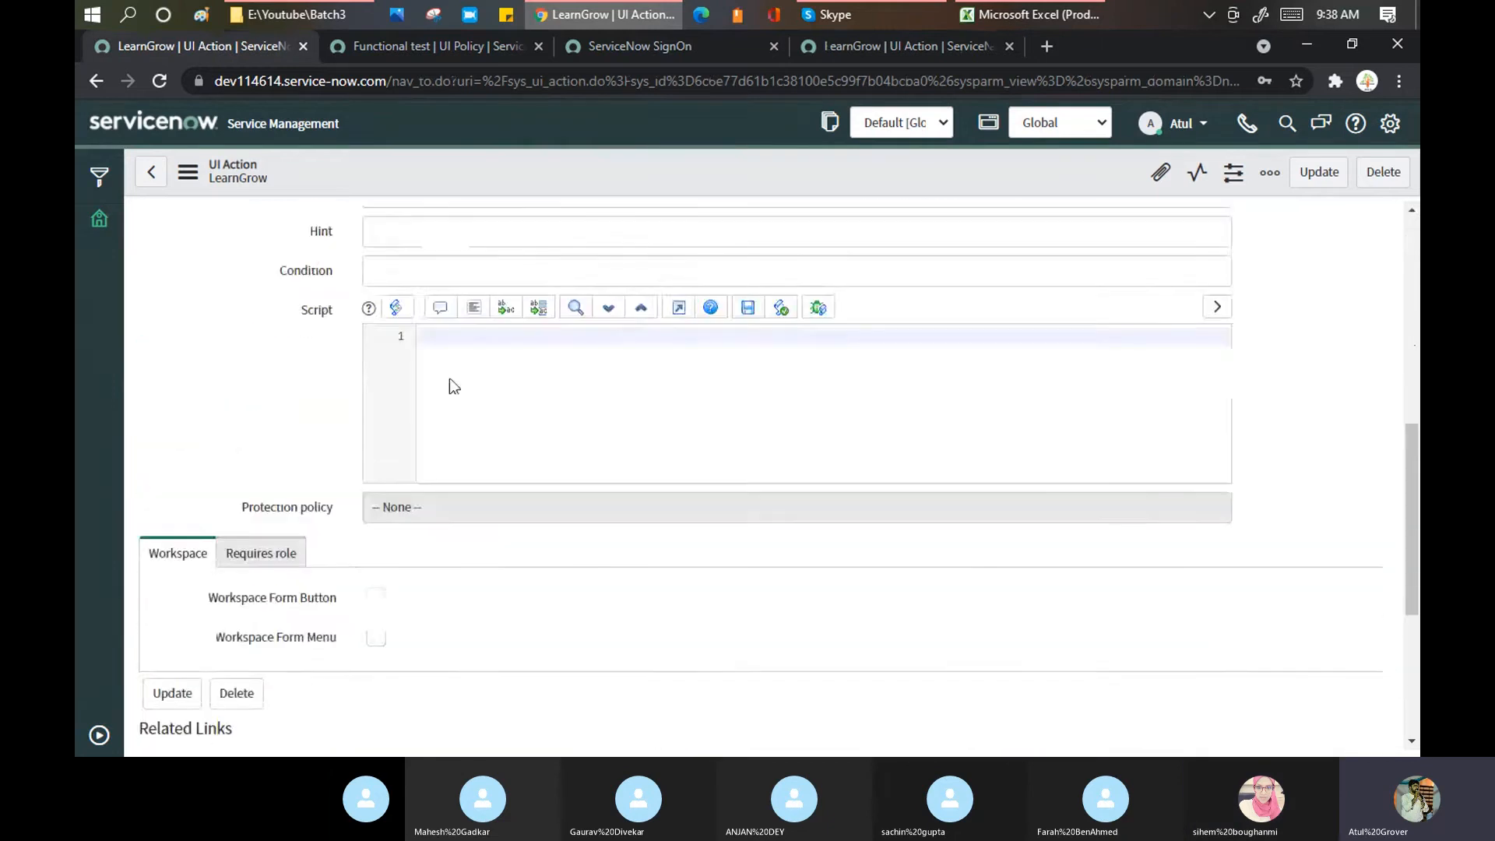
{"action": "left_click", "coordinate": [464, 346]}
{"action": "left_click_drag", "start_coordinate": [333, 312], "coordinate": [291, 311]}
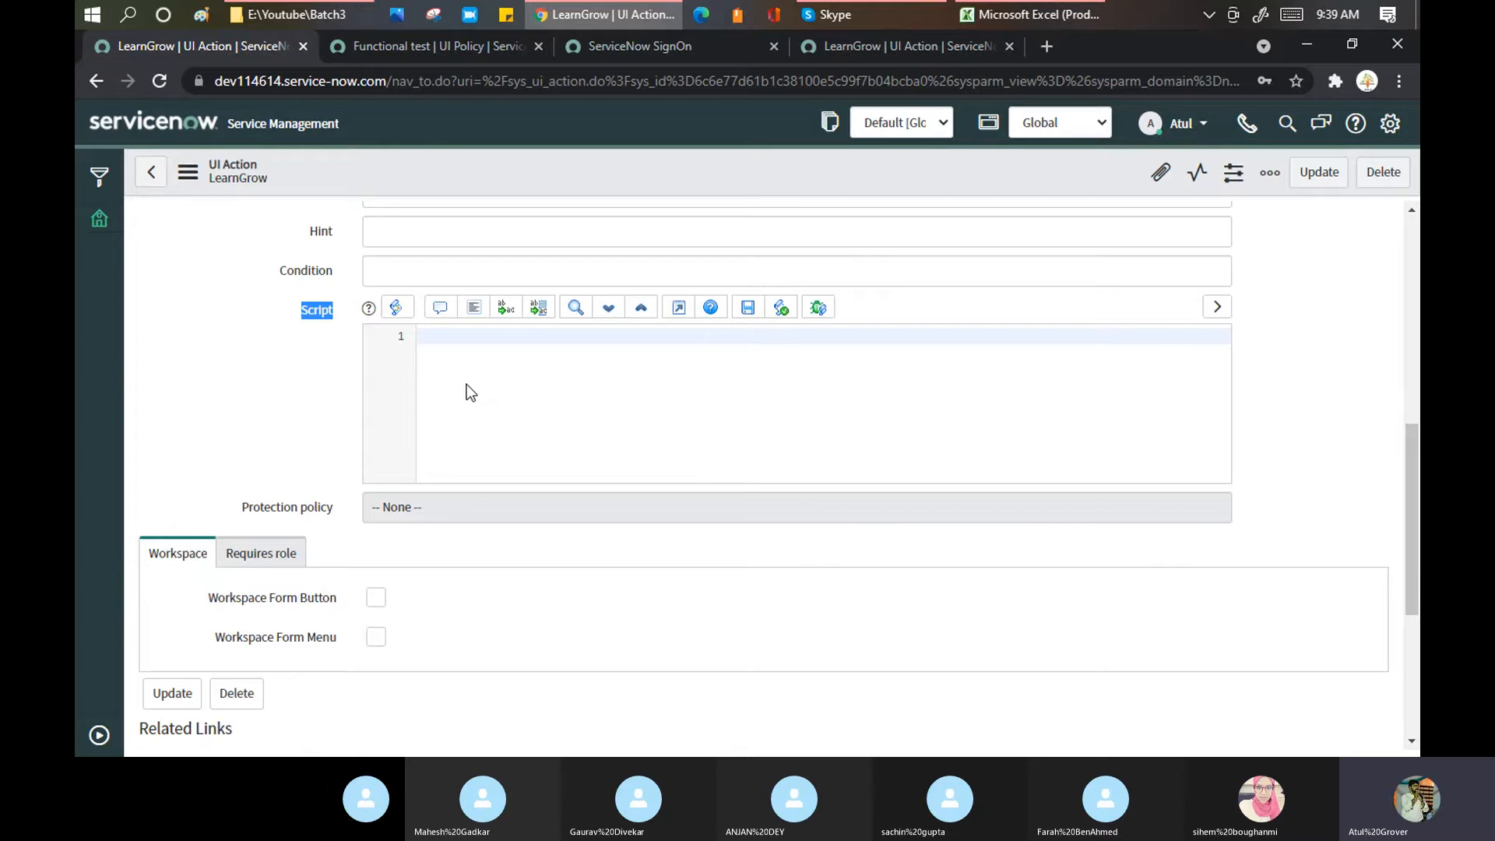
{"action": "scroll", "coordinate": [466, 385], "scroll_direction": "up", "scroll_amount": 7}
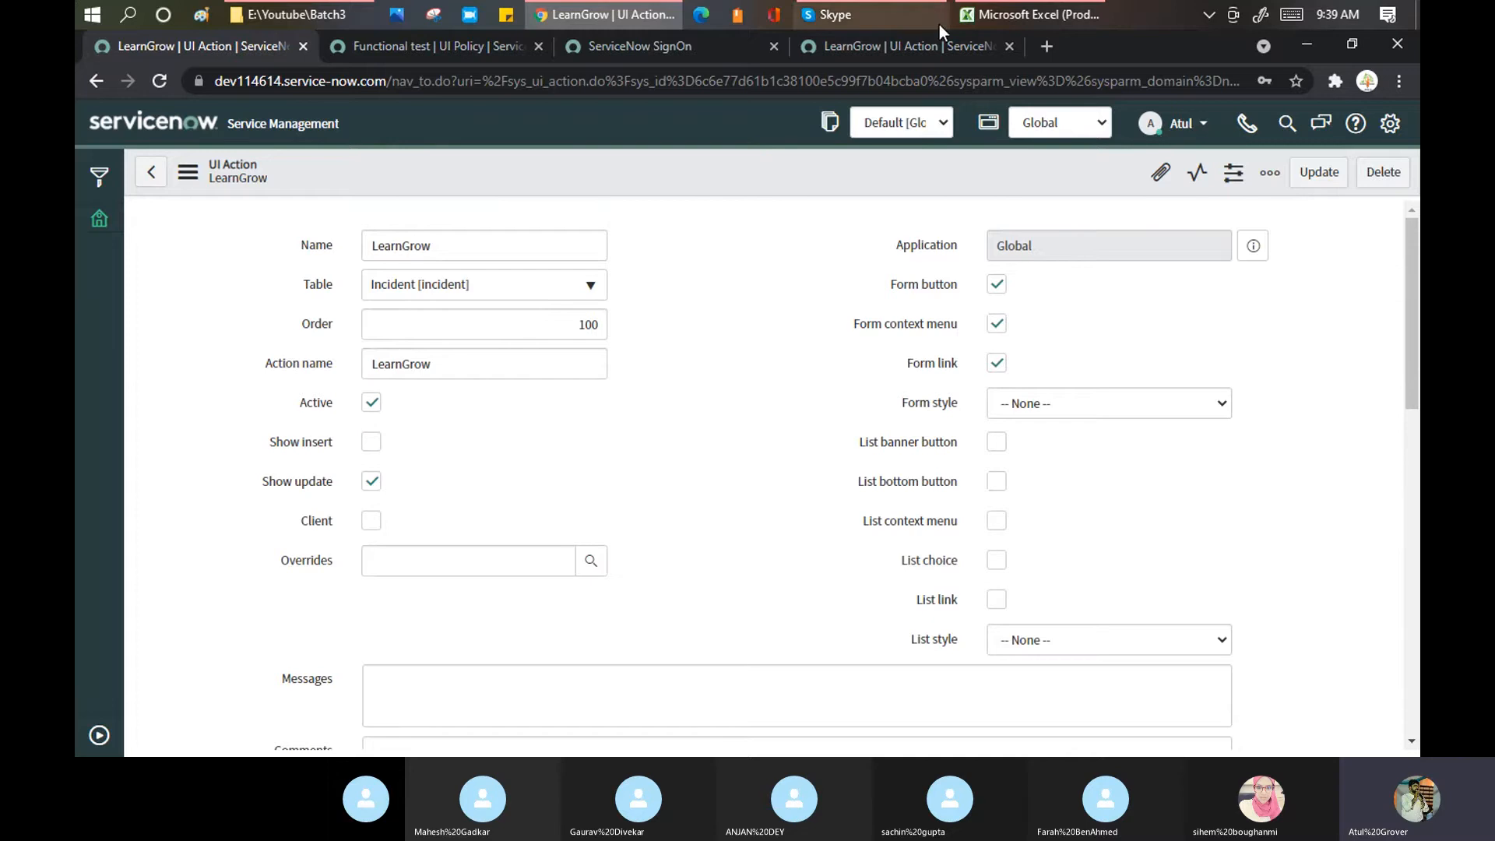
{"action": "left_click", "coordinate": [891, 44]}
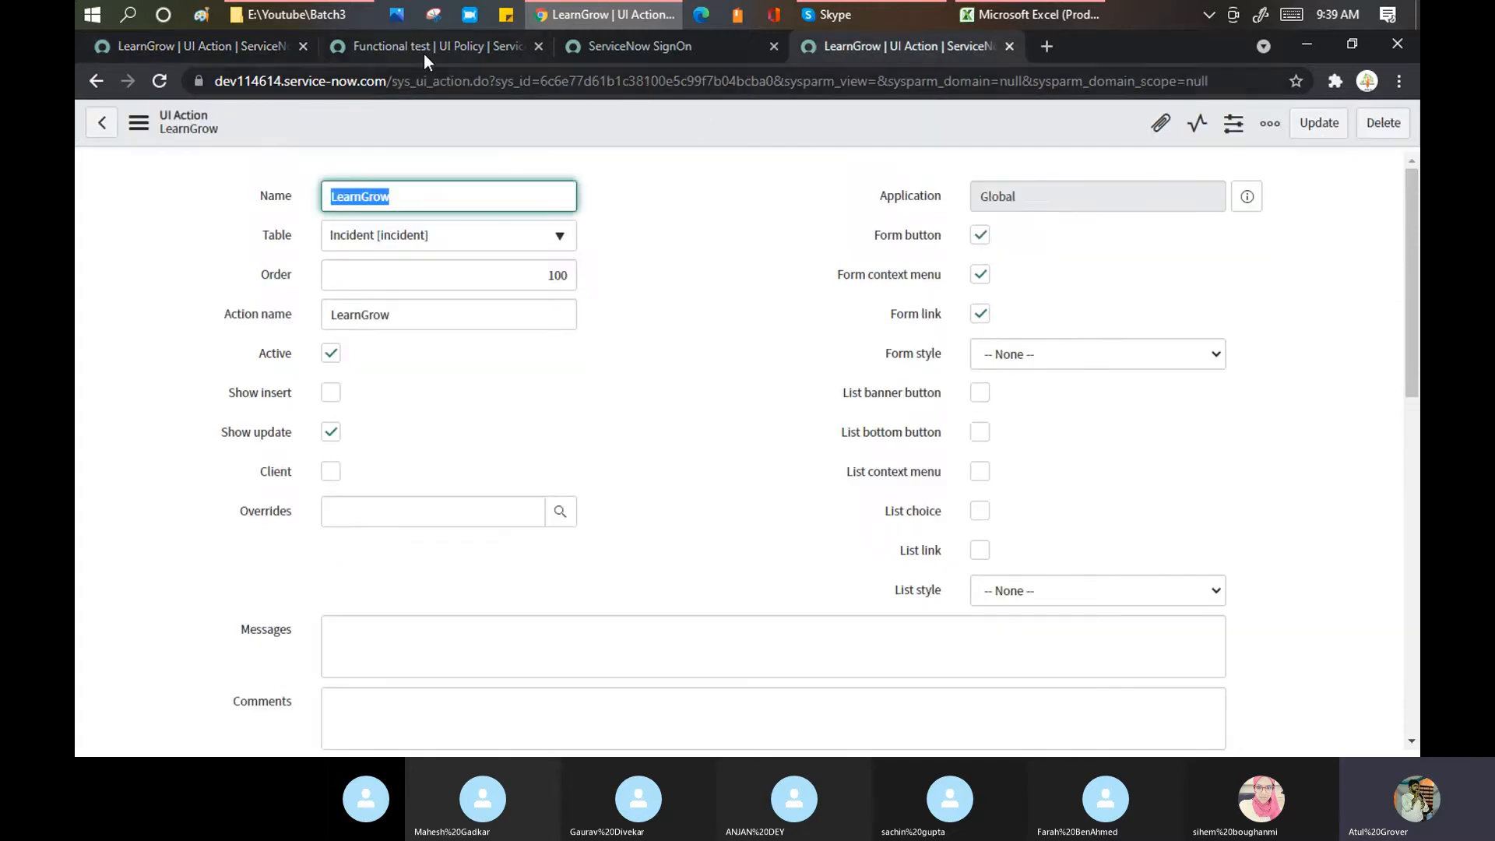
{"action": "left_click", "coordinate": [392, 76]}
Step: Go to incident_list.do, create new incident INC0010020, then return to the LearnGrow UI Action
{"action": "left_click", "coordinate": [392, 76]}
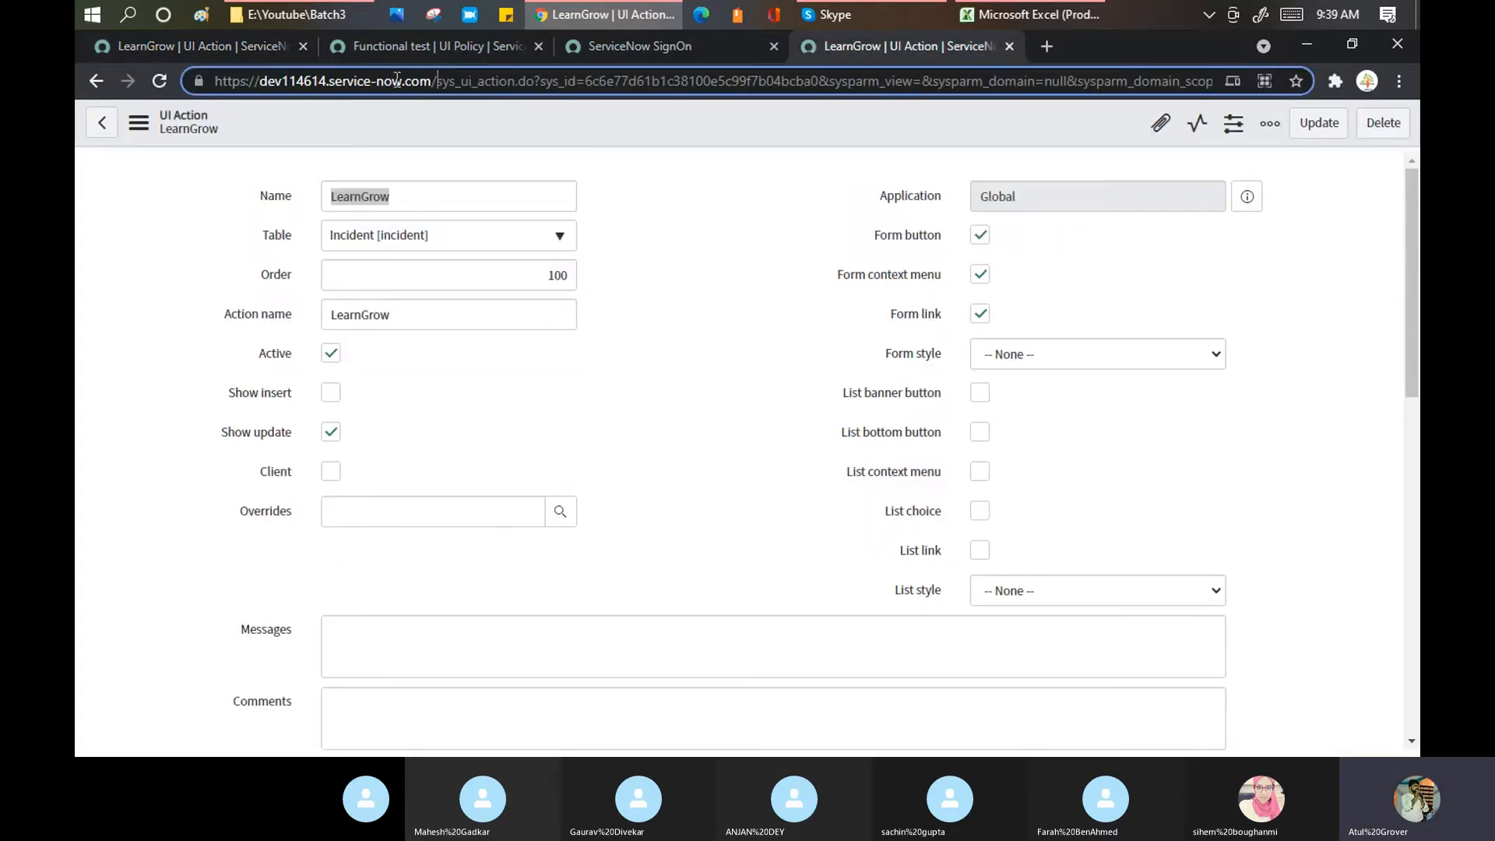
{"action": "key", "text": "shift+End"}
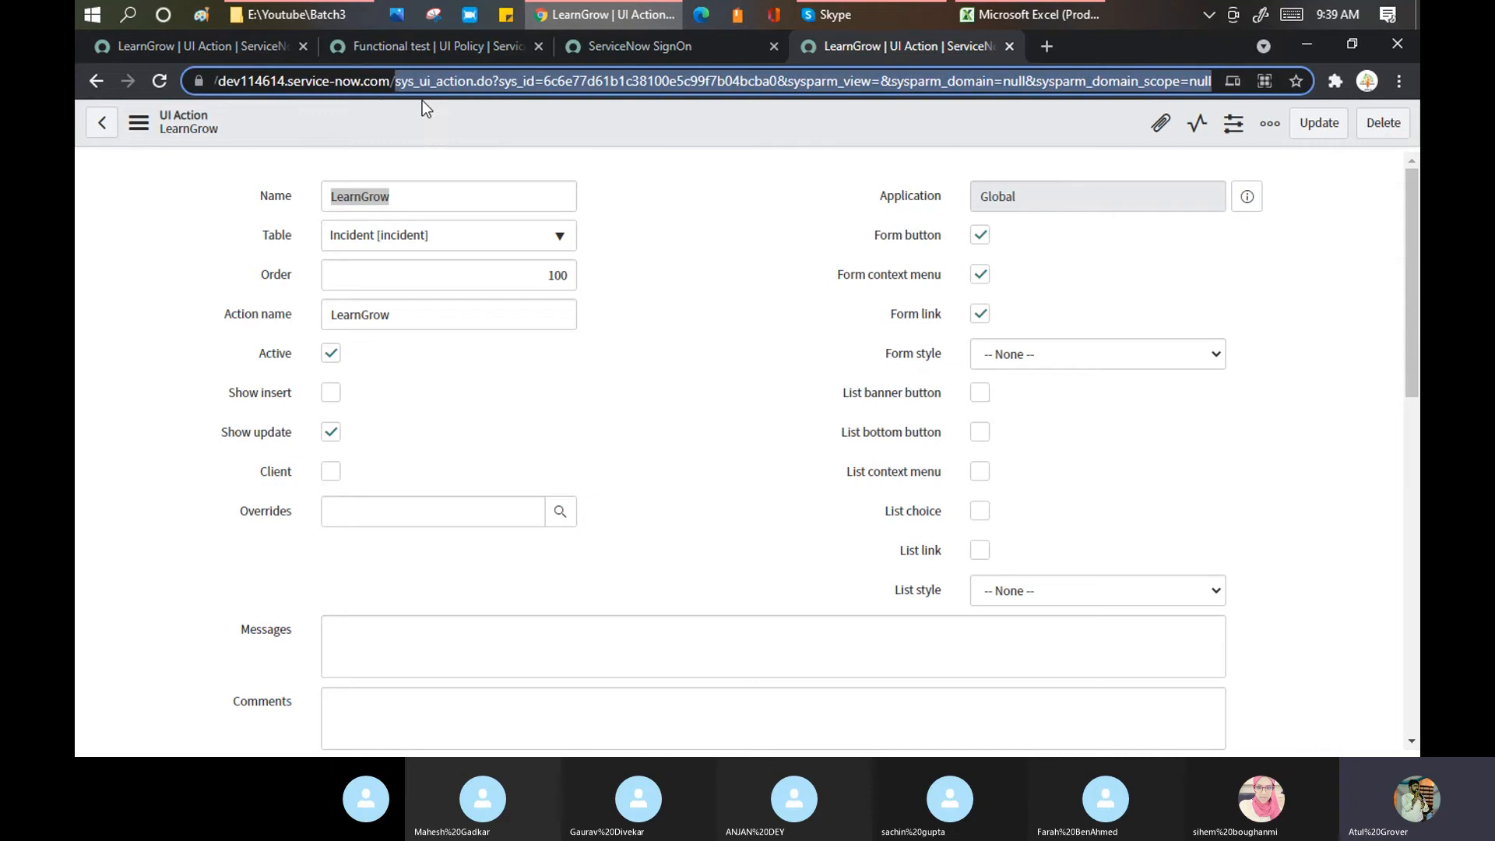
{"action": "type", "text": "ice-now.com/i"}
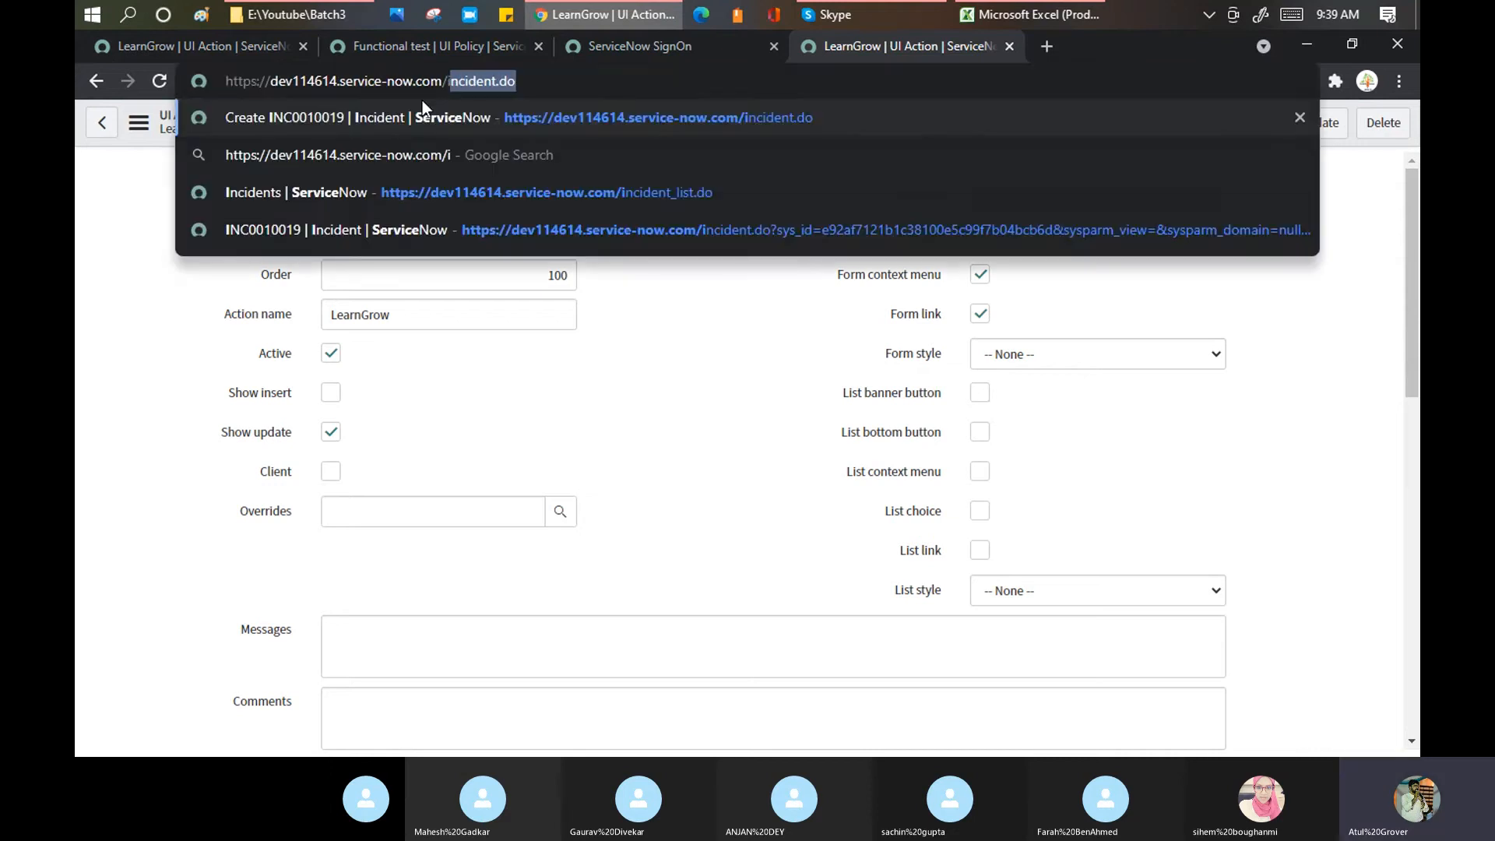
{"action": "type", "text": "n"}
{"action": "key", "text": "Down"}
{"action": "key", "text": "Down"}
{"action": "key", "text": "Down"}
{"action": "key", "text": "Up"}
{"action": "key", "text": "Return"}
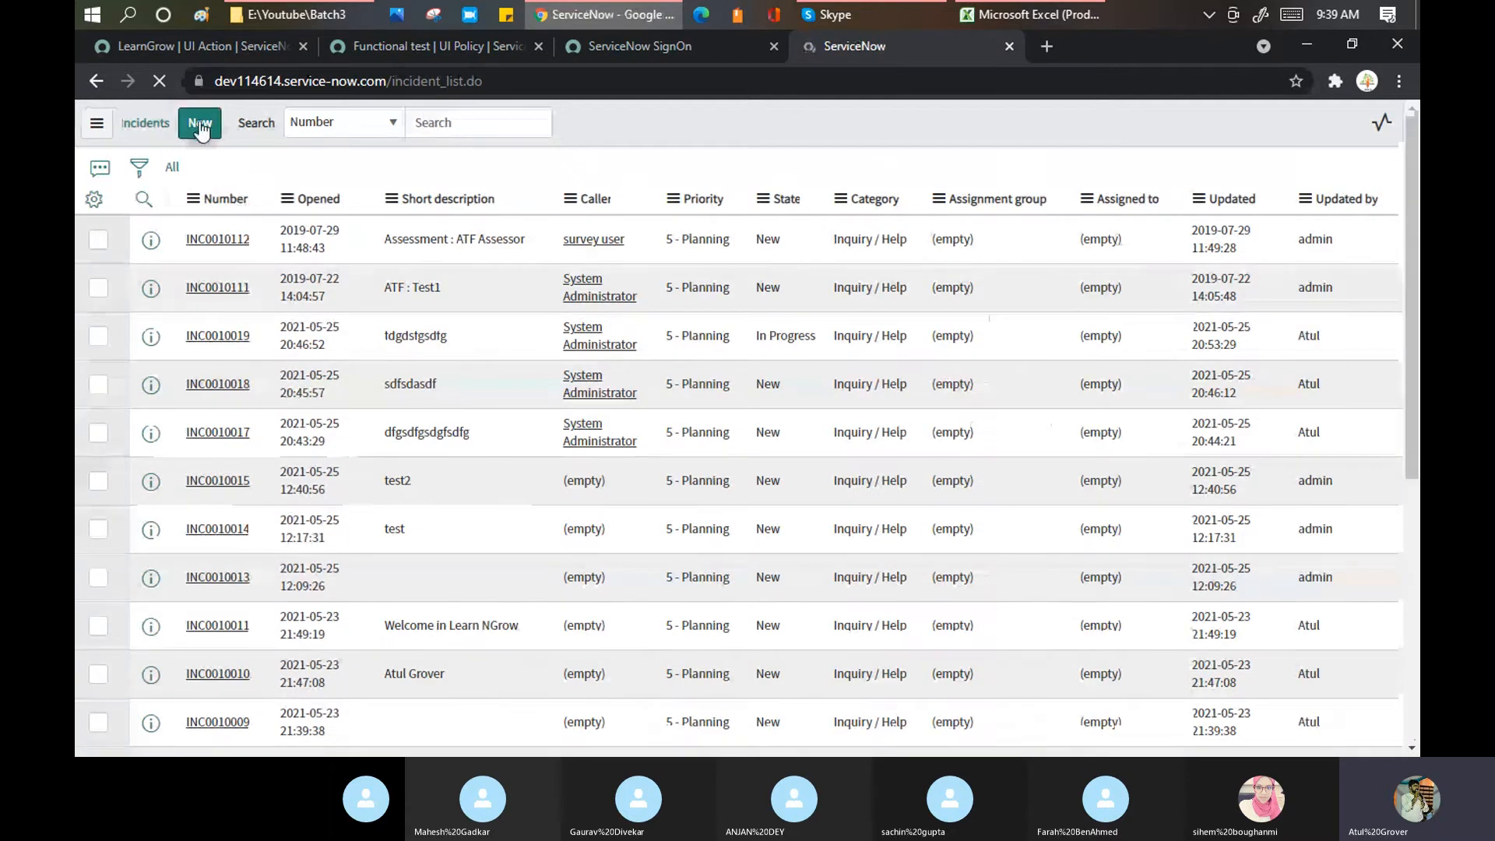
{"action": "left_click", "coordinate": [200, 125]}
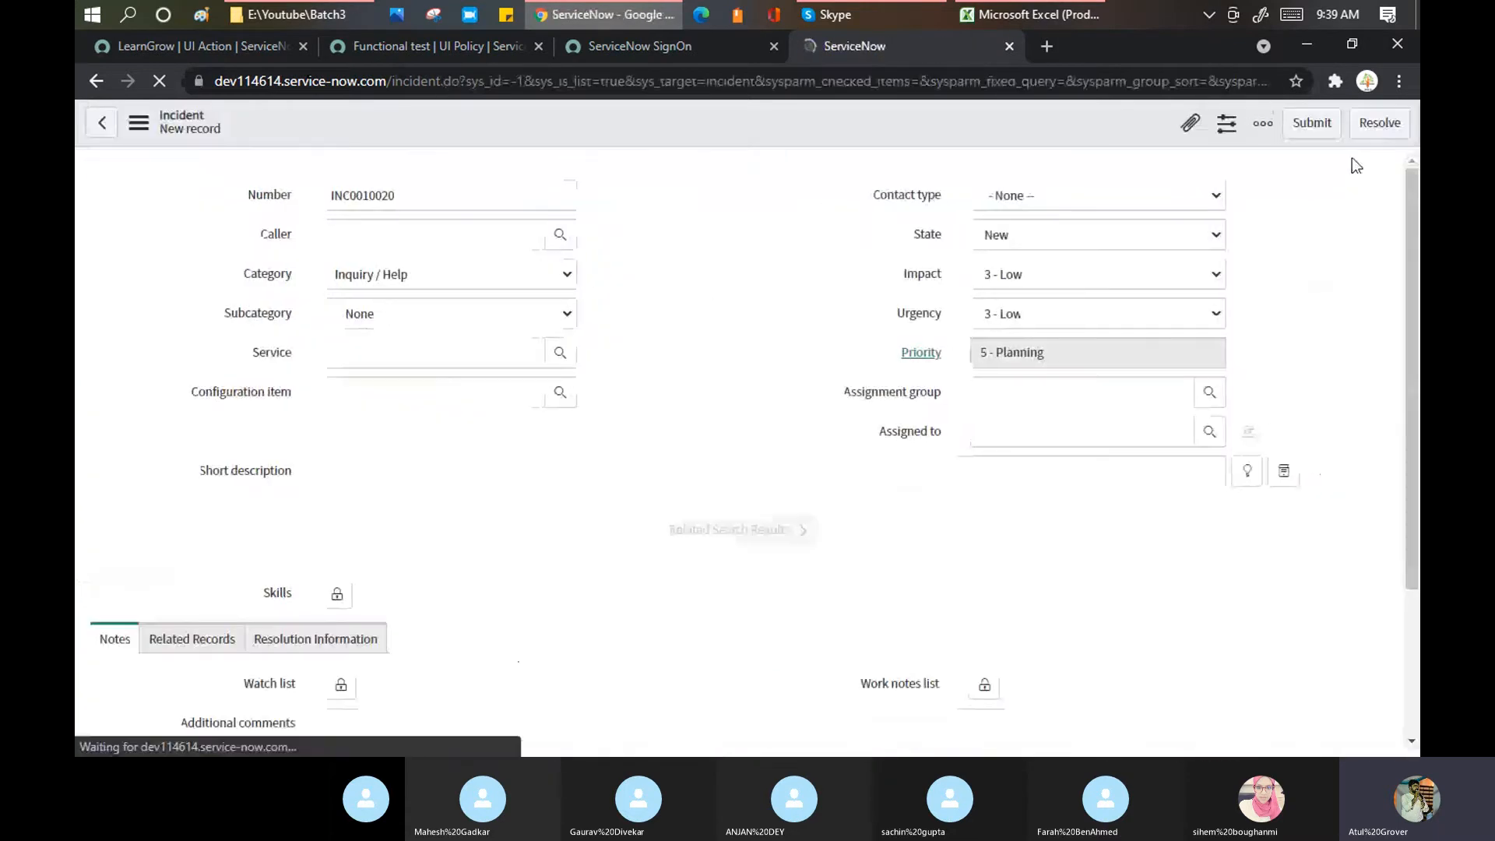
{"action": "left_click", "coordinate": [237, 44]}
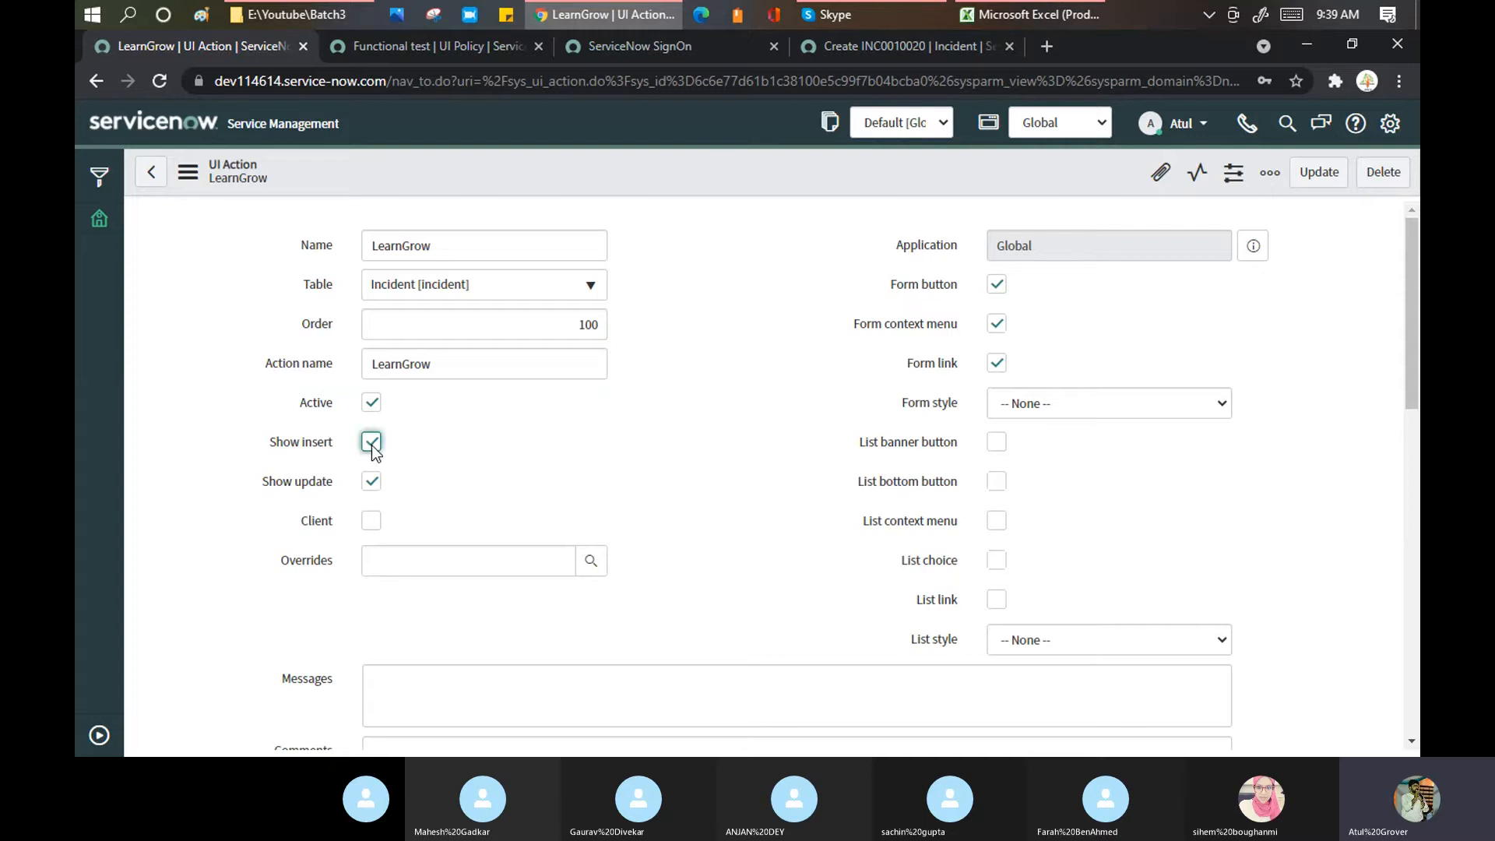
Step: Enable Show insert on the LearnGrow UI Action and save it
{"action": "left_click", "coordinate": [372, 442]}
{"action": "right_click", "coordinate": [707, 153]}
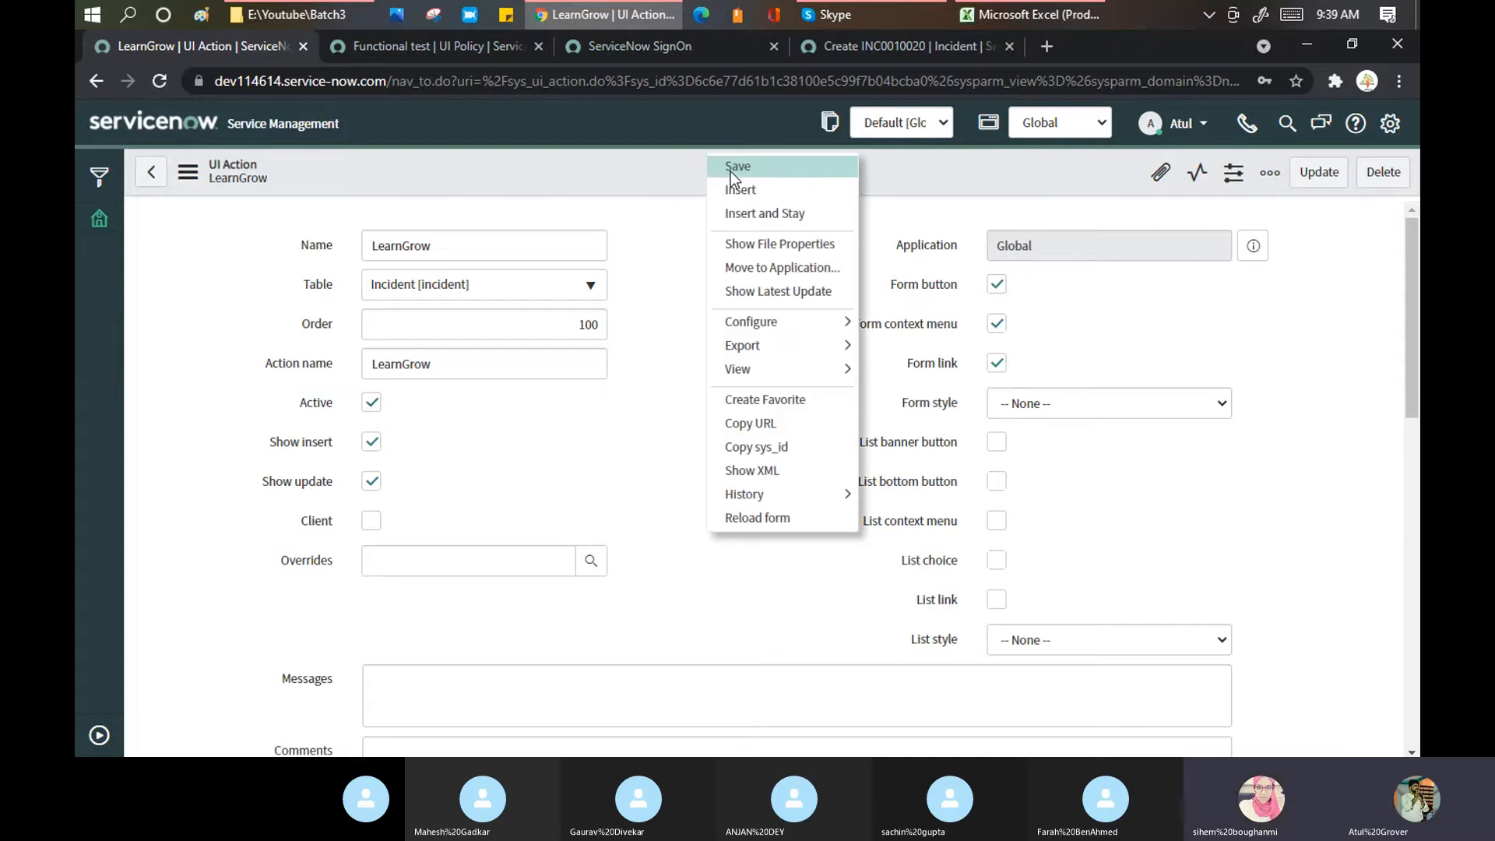
{"action": "left_click", "coordinate": [730, 168]}
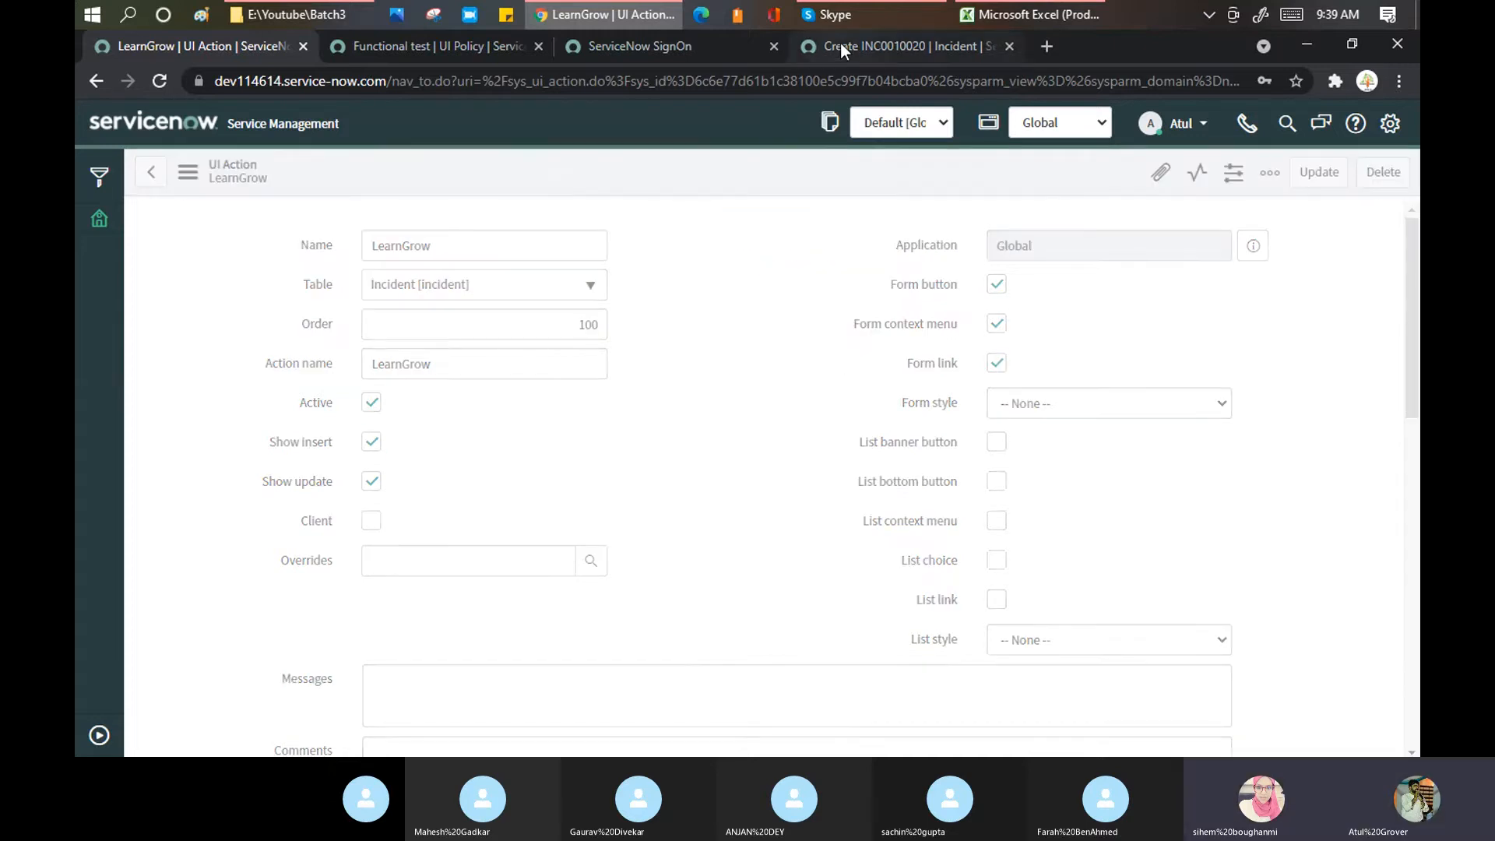
Step: Reload the new incident INC0010021 form to confirm the LearnGrow button appears
{"action": "left_click", "coordinate": [840, 43]}
{"action": "right_click", "coordinate": [688, 125]}
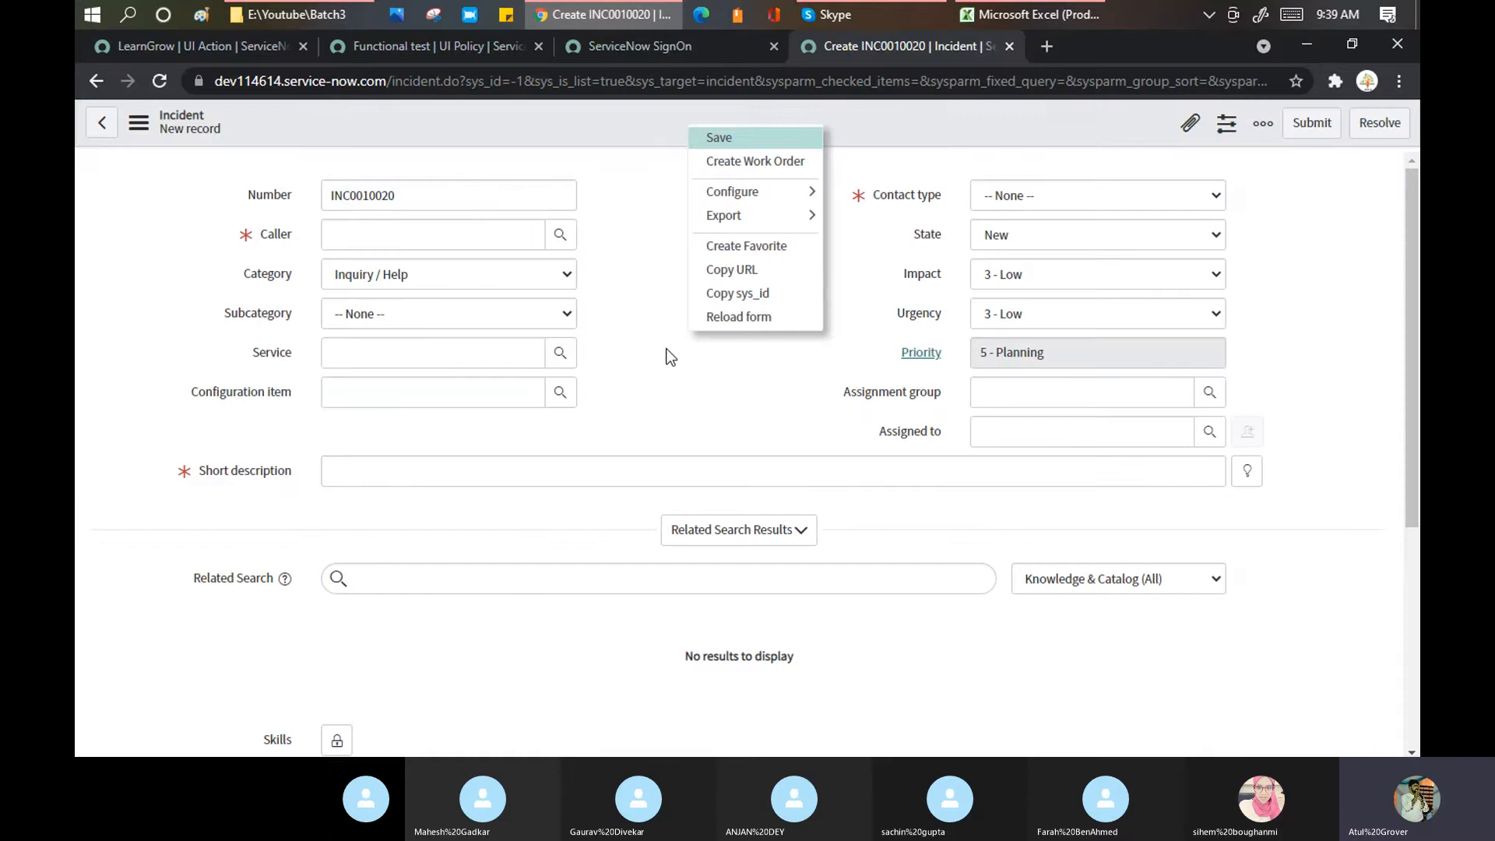
{"action": "left_click", "coordinate": [730, 318]}
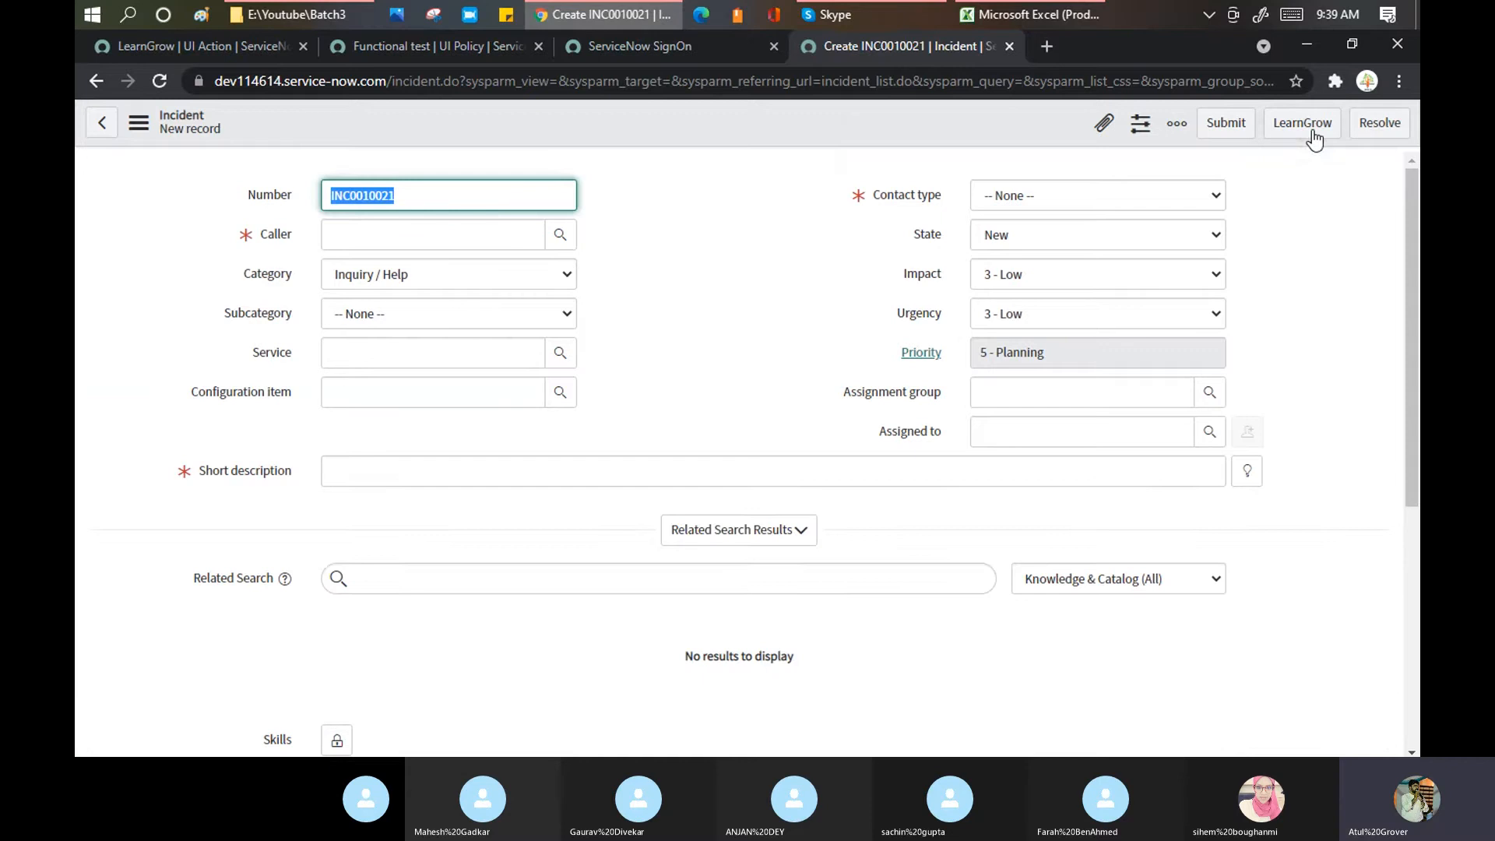
{"action": "left_click", "coordinate": [189, 47]}
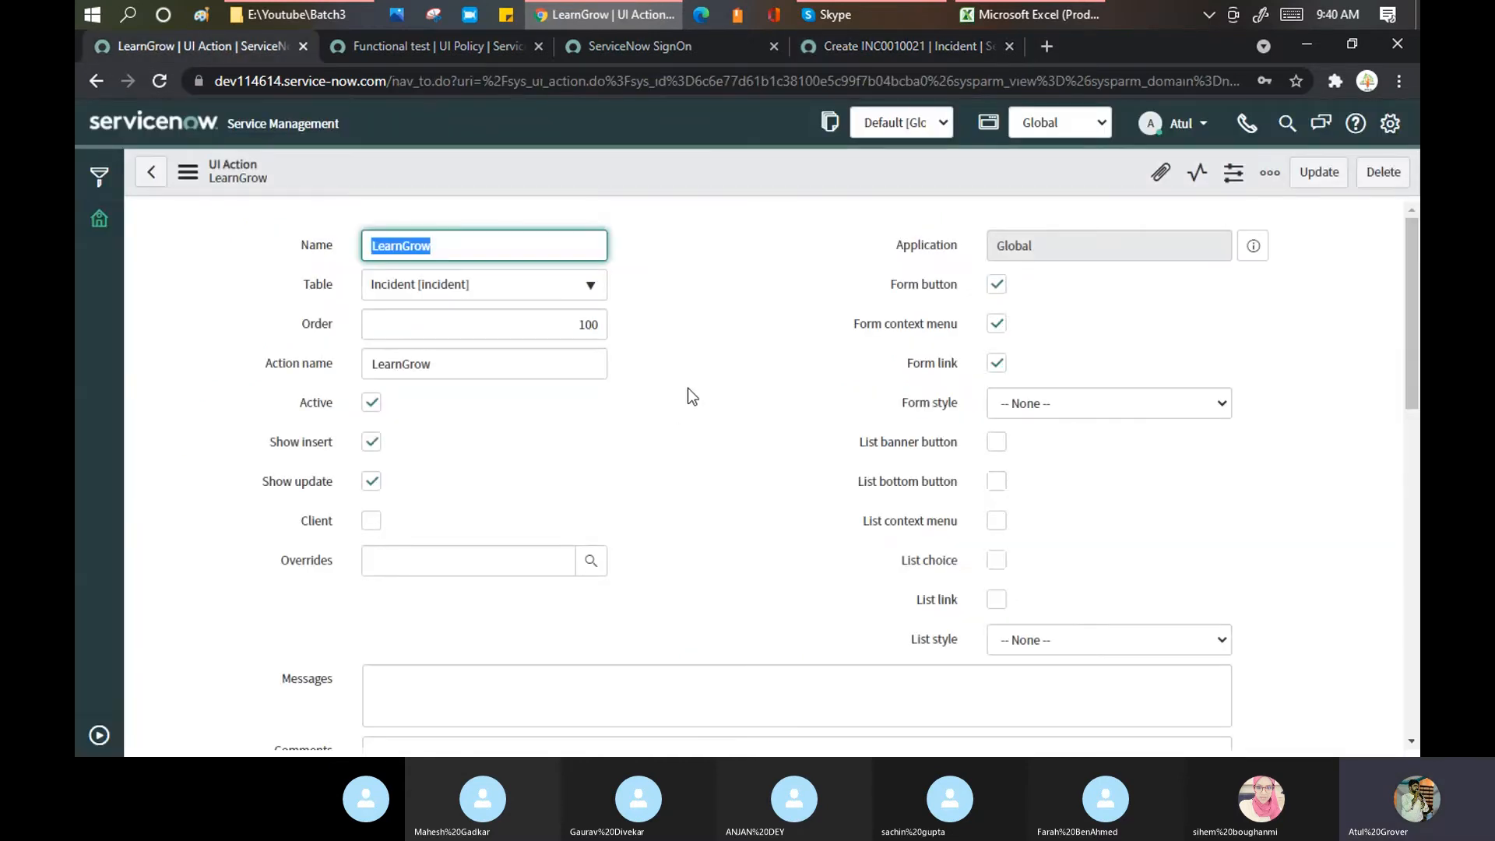
Step: Set the LearnGrow Form style to Primary
{"action": "scroll", "coordinate": [688, 388], "scroll_direction": "down", "scroll_amount": 2}
{"action": "left_click", "coordinate": [1120, 403]}
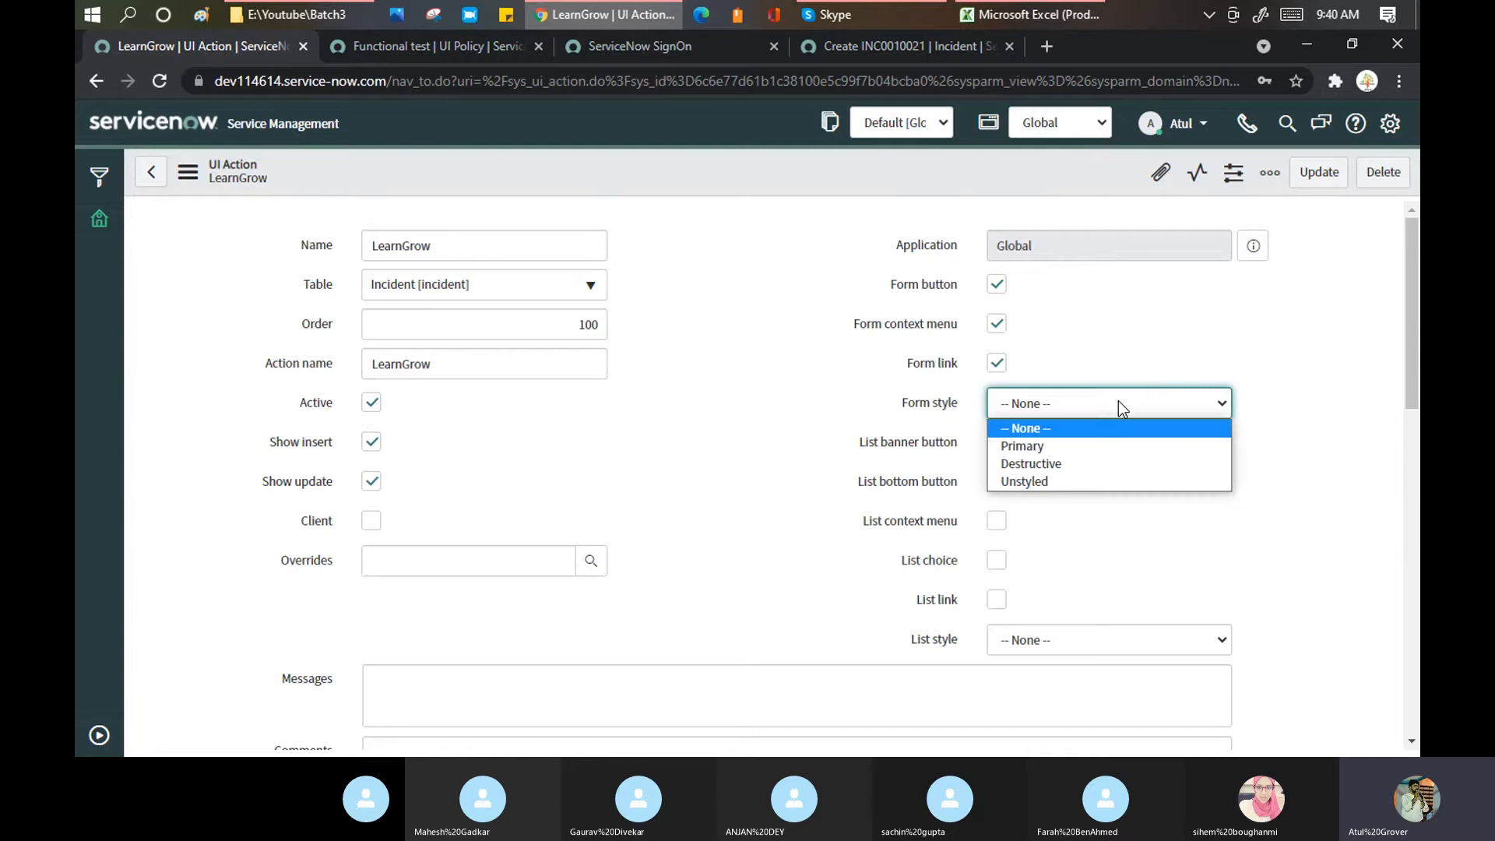
{"action": "mouse_move", "coordinate": [938, 415]}
{"action": "left_click", "coordinate": [687, 455]}
{"action": "left_click", "coordinate": [1021, 408]}
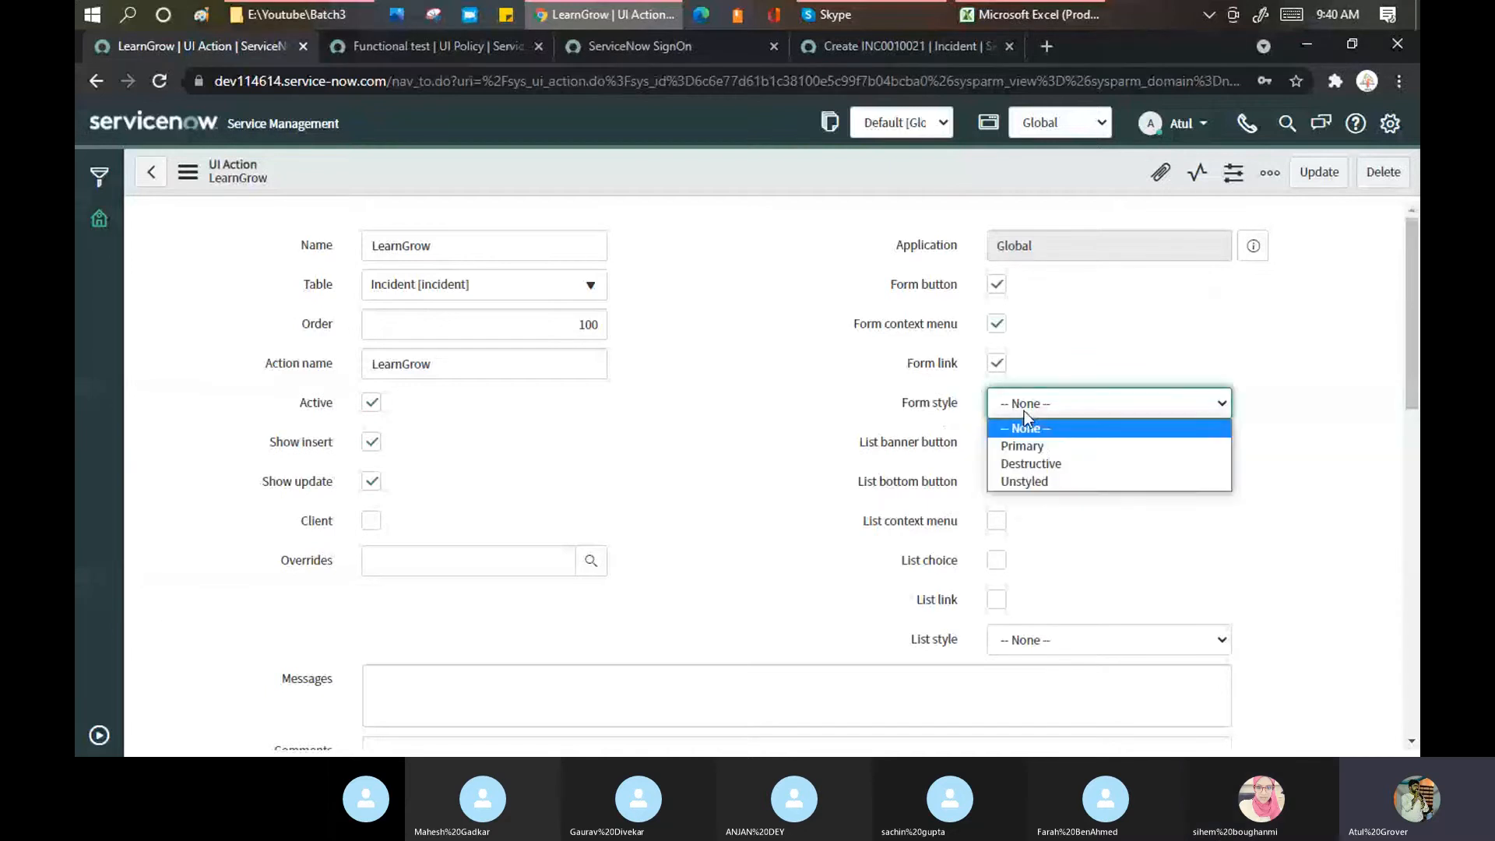
{"action": "left_click", "coordinate": [1029, 446]}
{"action": "left_click", "coordinate": [1034, 409]}
{"action": "left_click", "coordinate": [1043, 446]}
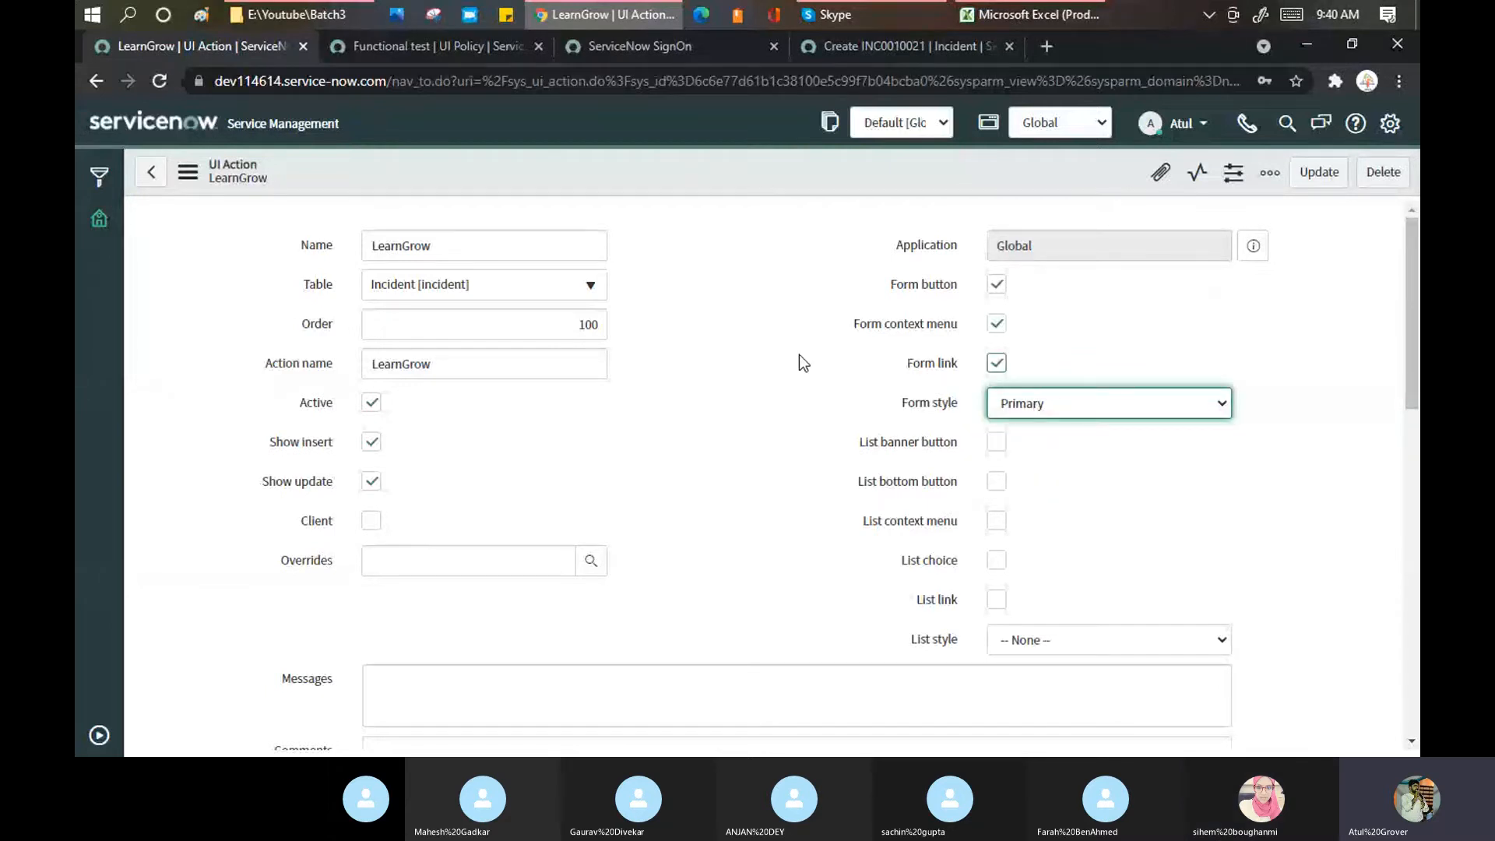
{"action": "key", "text": "shift+Tab"}
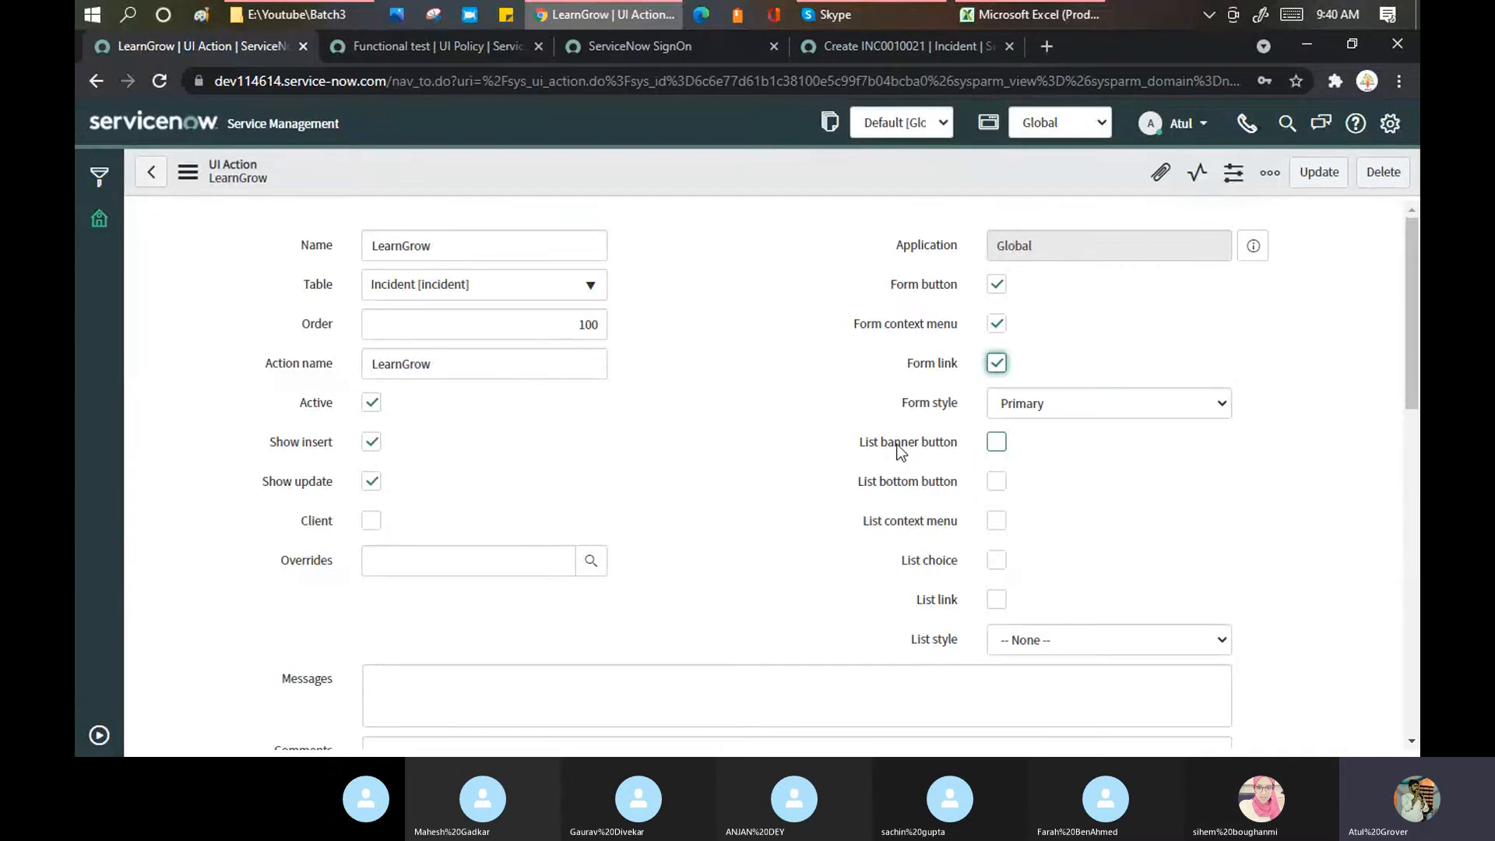
Step: Tick List banner button, List bottom button and List context menu, then save LearnGrow
{"action": "left_click", "coordinate": [996, 443]}
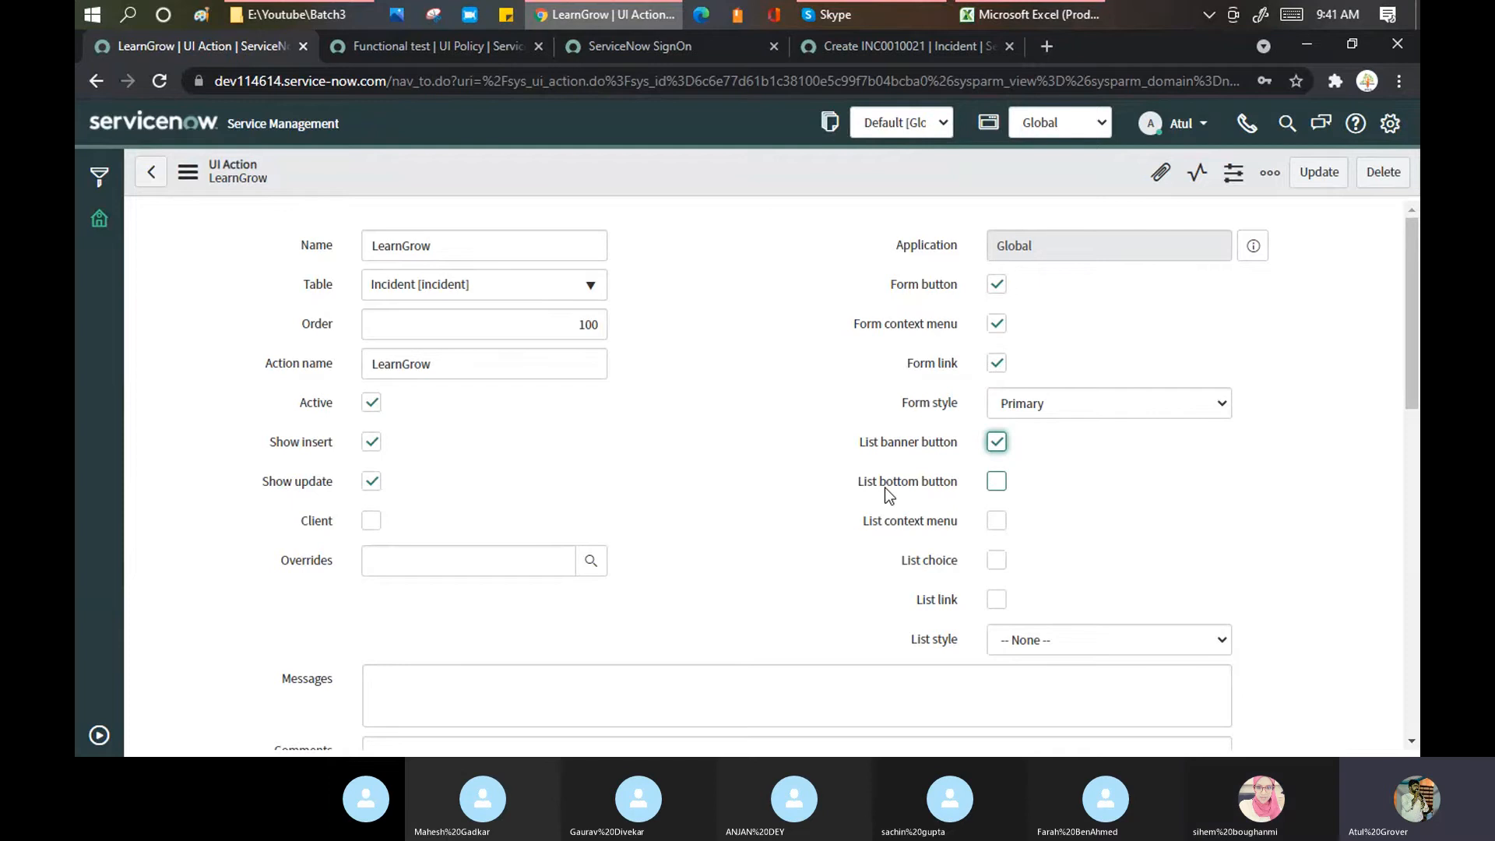
{"action": "left_click", "coordinate": [998, 480]}
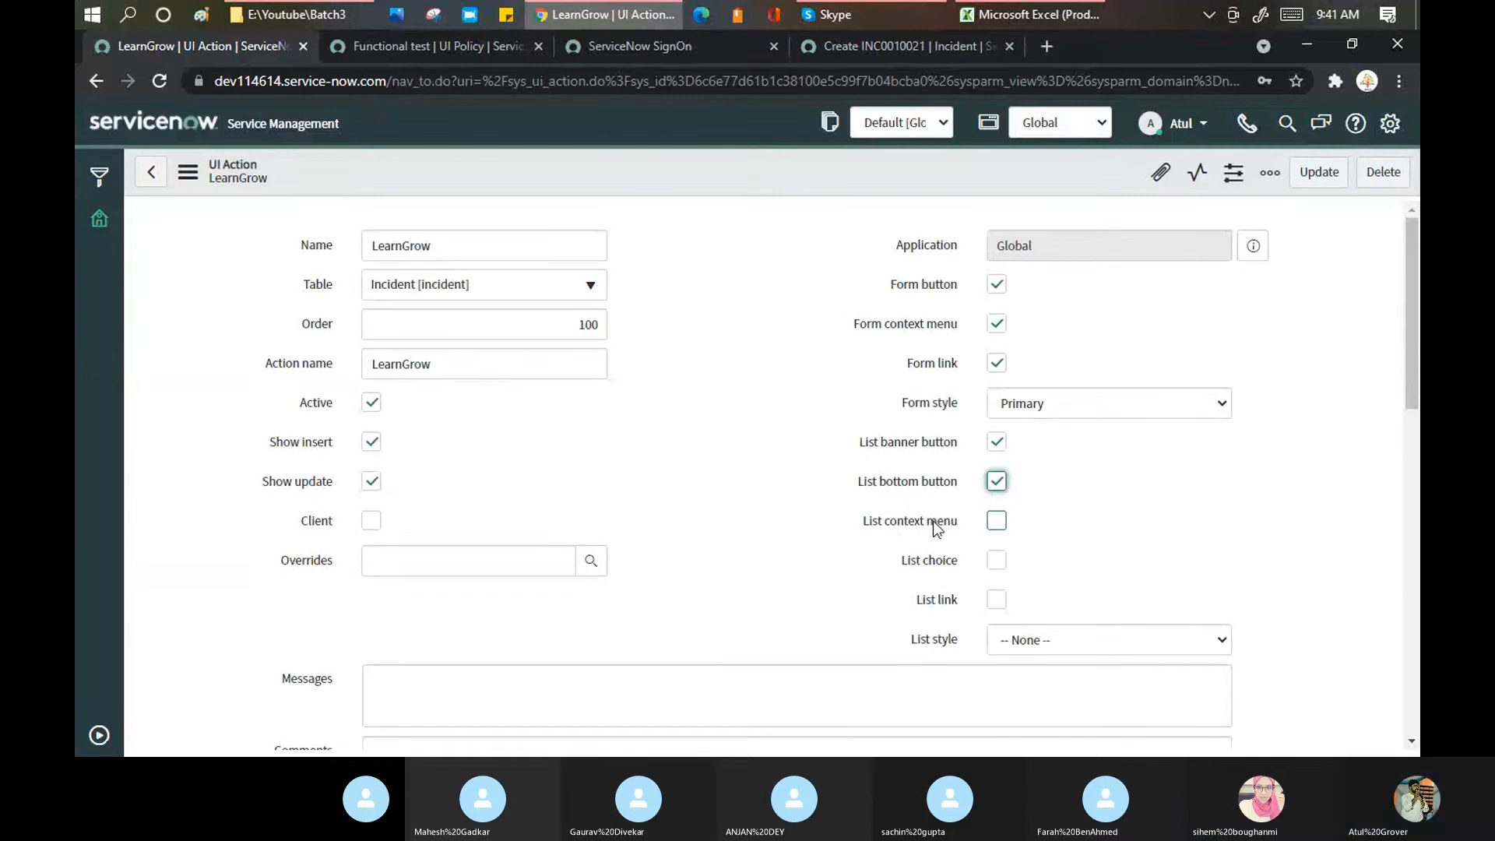
{"action": "left_click", "coordinate": [996, 520]}
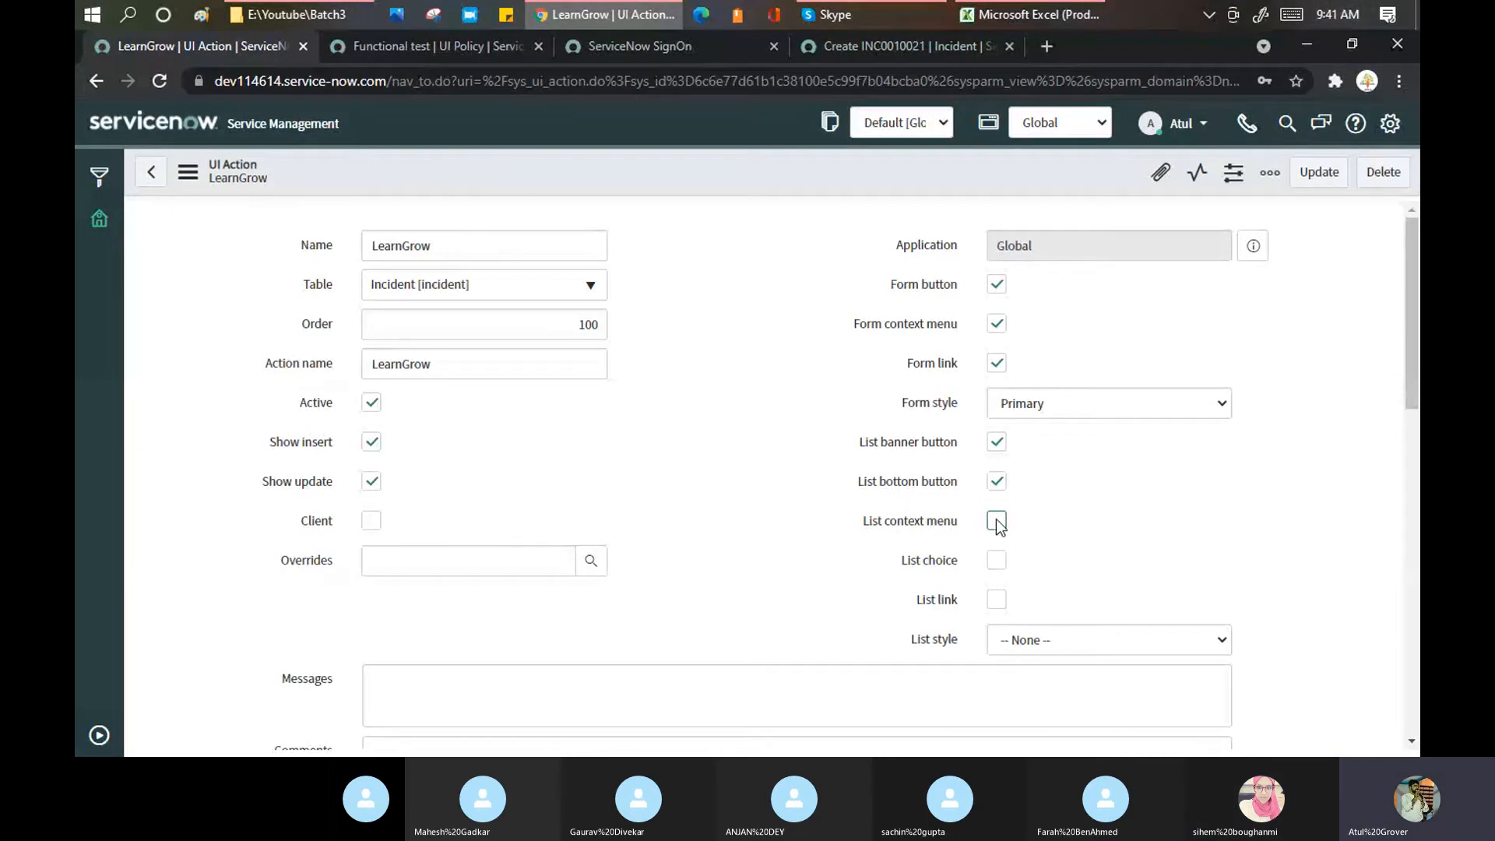
{"action": "right_click", "coordinate": [761, 175]}
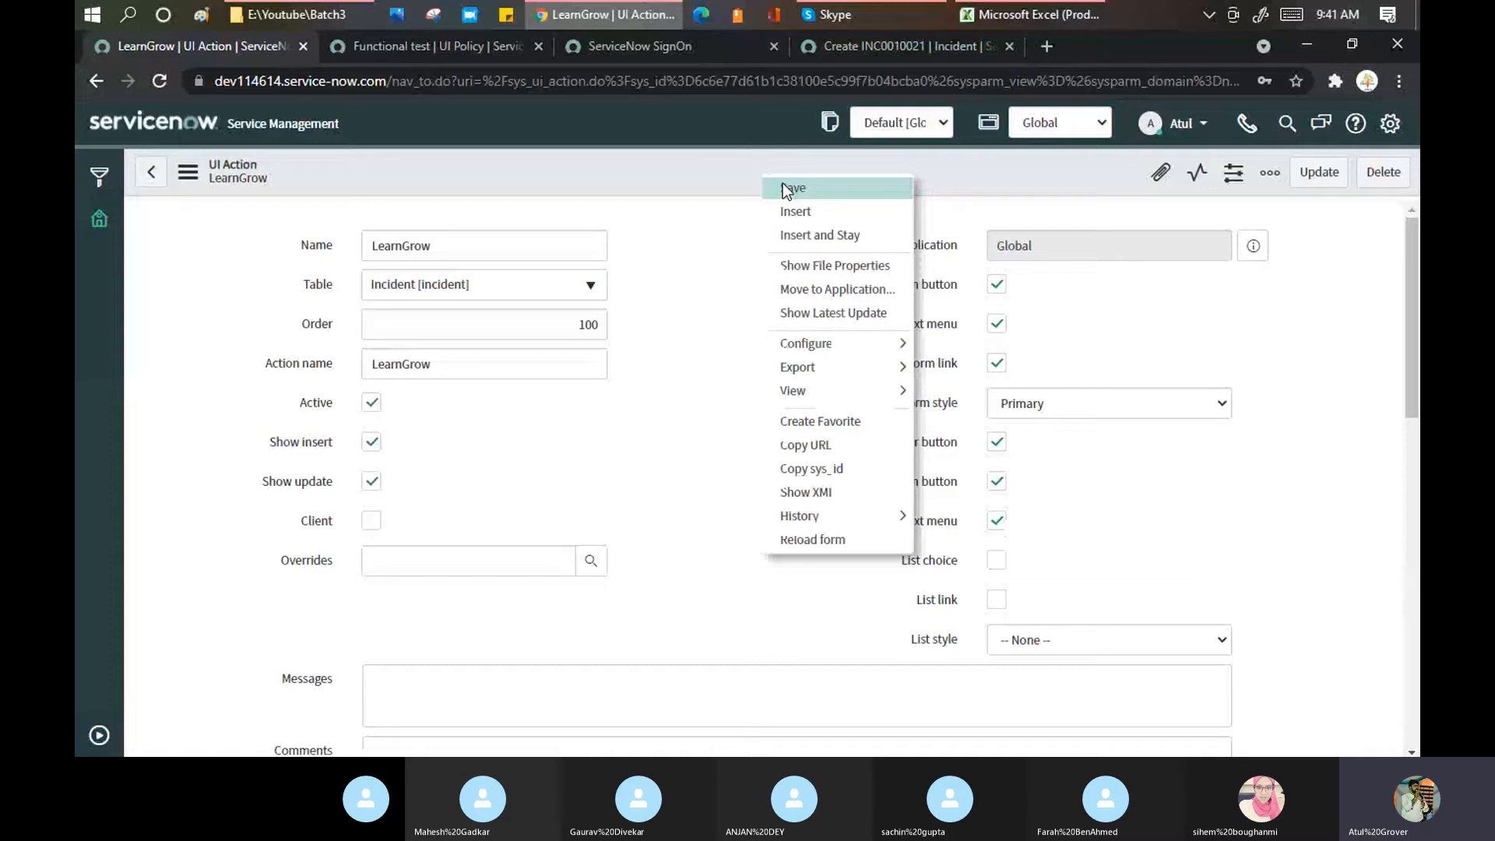
{"action": "left_click", "coordinate": [784, 187]}
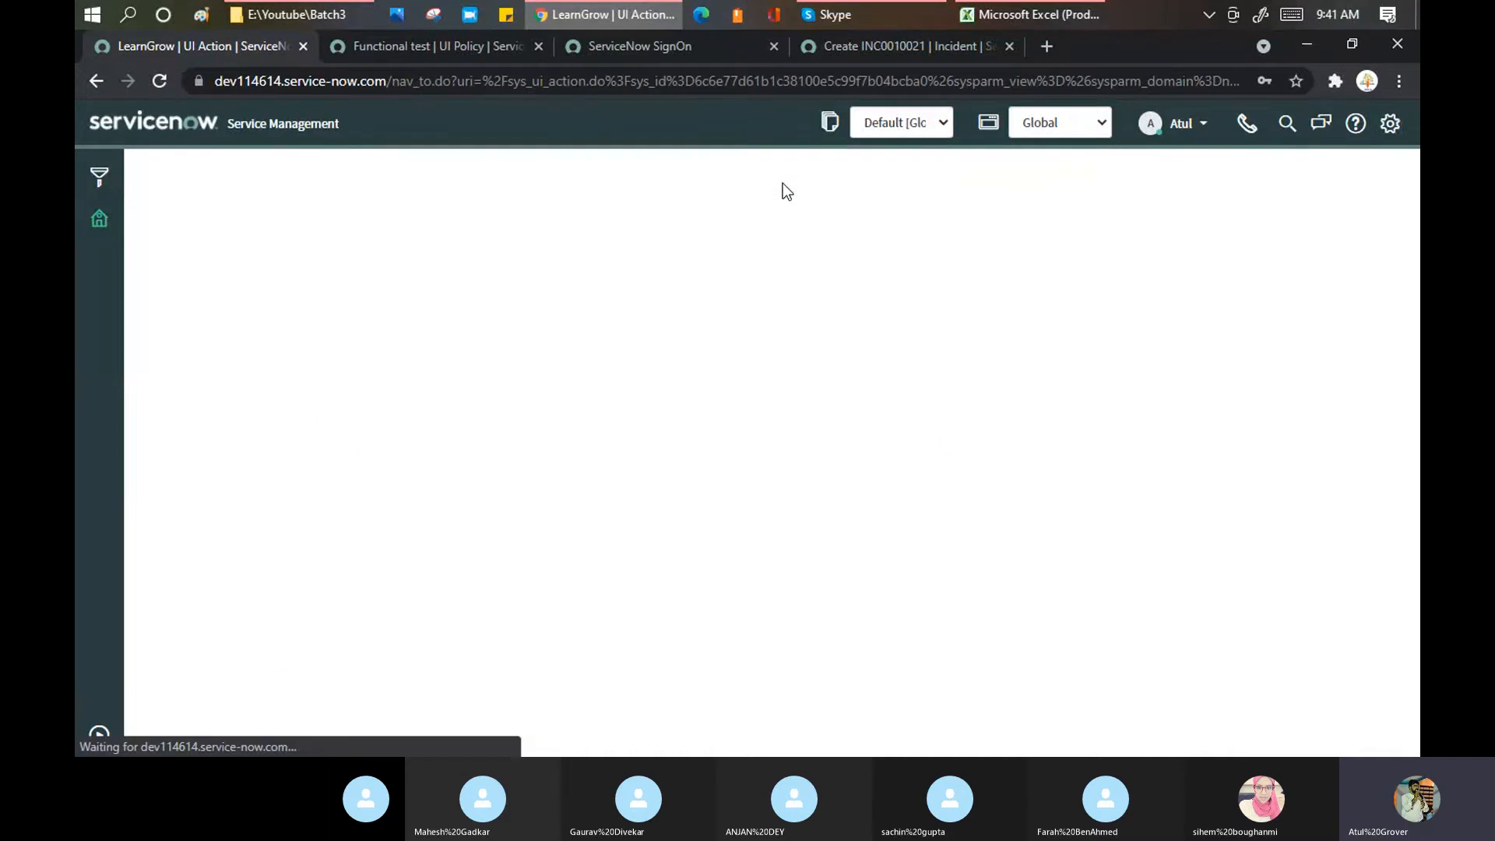
{"action": "left_click", "coordinate": [896, 50]}
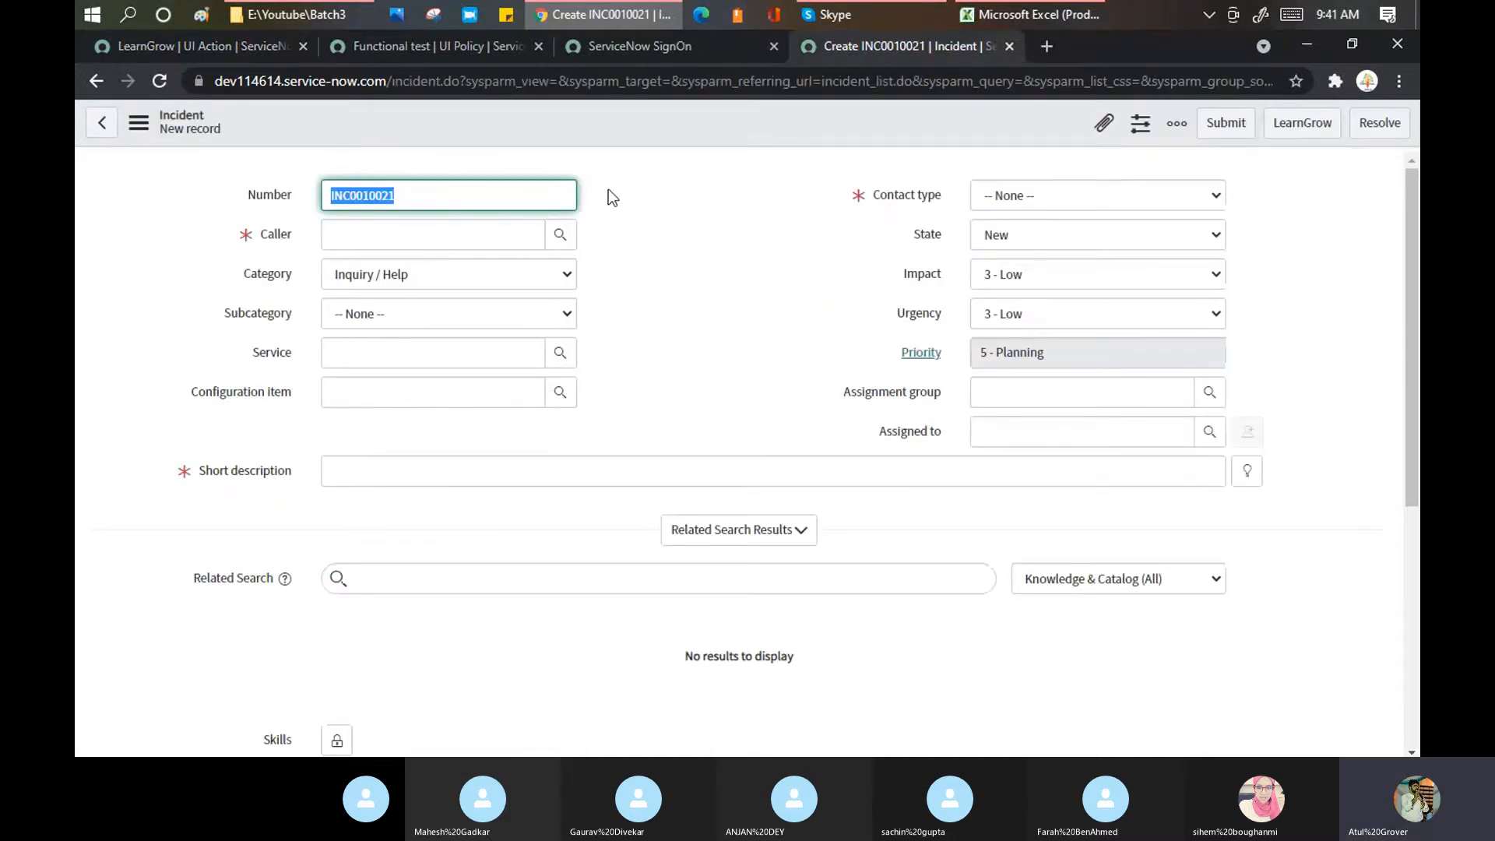
Step: Reload the new incident form to see LearnGrow as a primary button on INC0010022
{"action": "right_click", "coordinate": [635, 125]}
{"action": "left_click", "coordinate": [677, 343]}
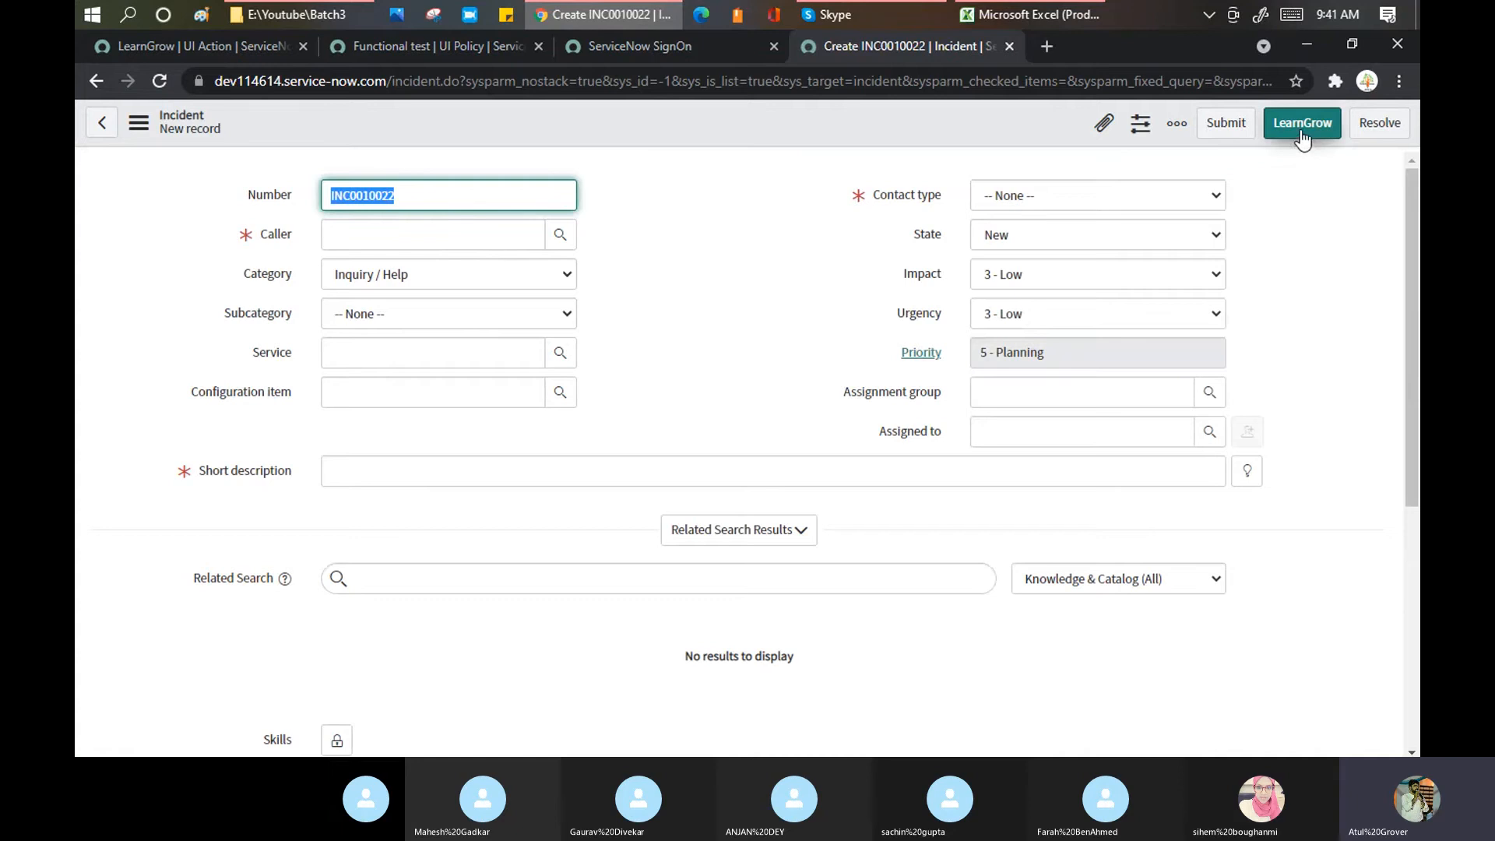
{"action": "left_click", "coordinate": [255, 47]}
Step: Change the LearnGrow Form style to Destructive and save the UI Action
{"action": "left_click", "coordinate": [1108, 402]}
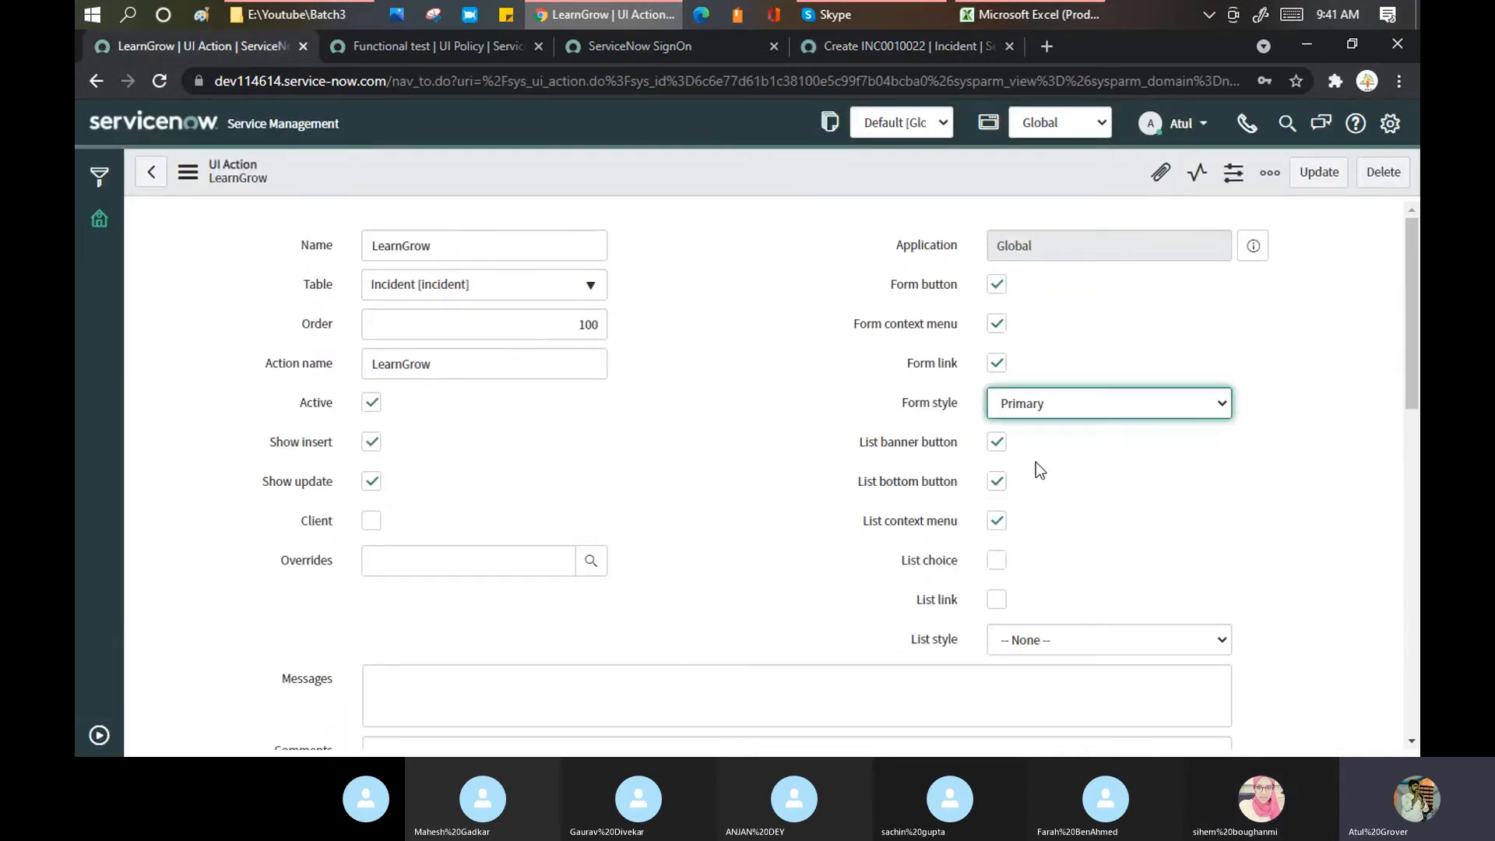
{"action": "left_click", "coordinate": [1036, 461]}
{"action": "right_click", "coordinate": [759, 162]}
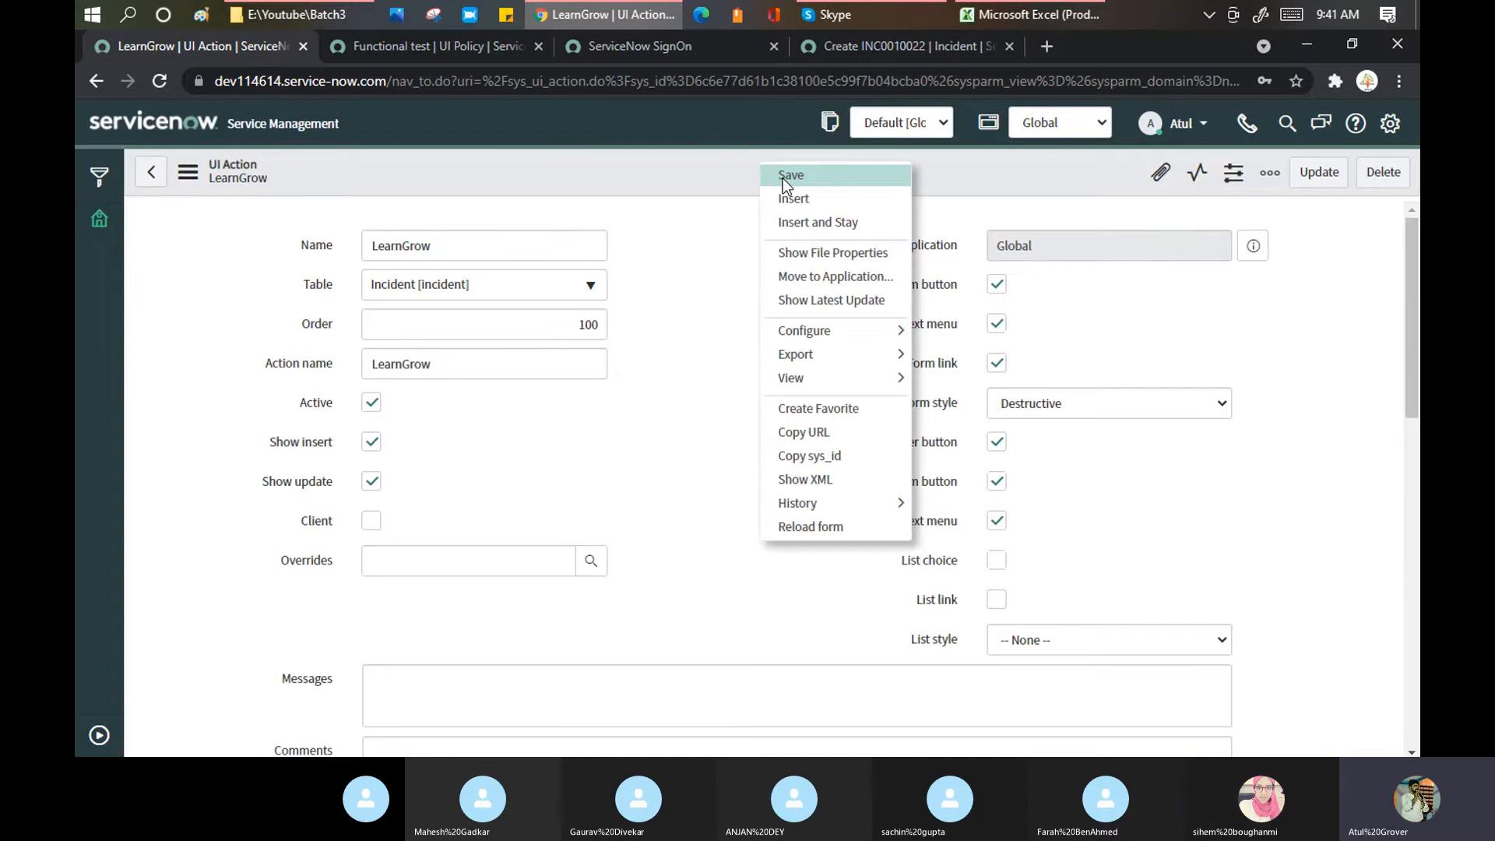
{"action": "left_click", "coordinate": [784, 177]}
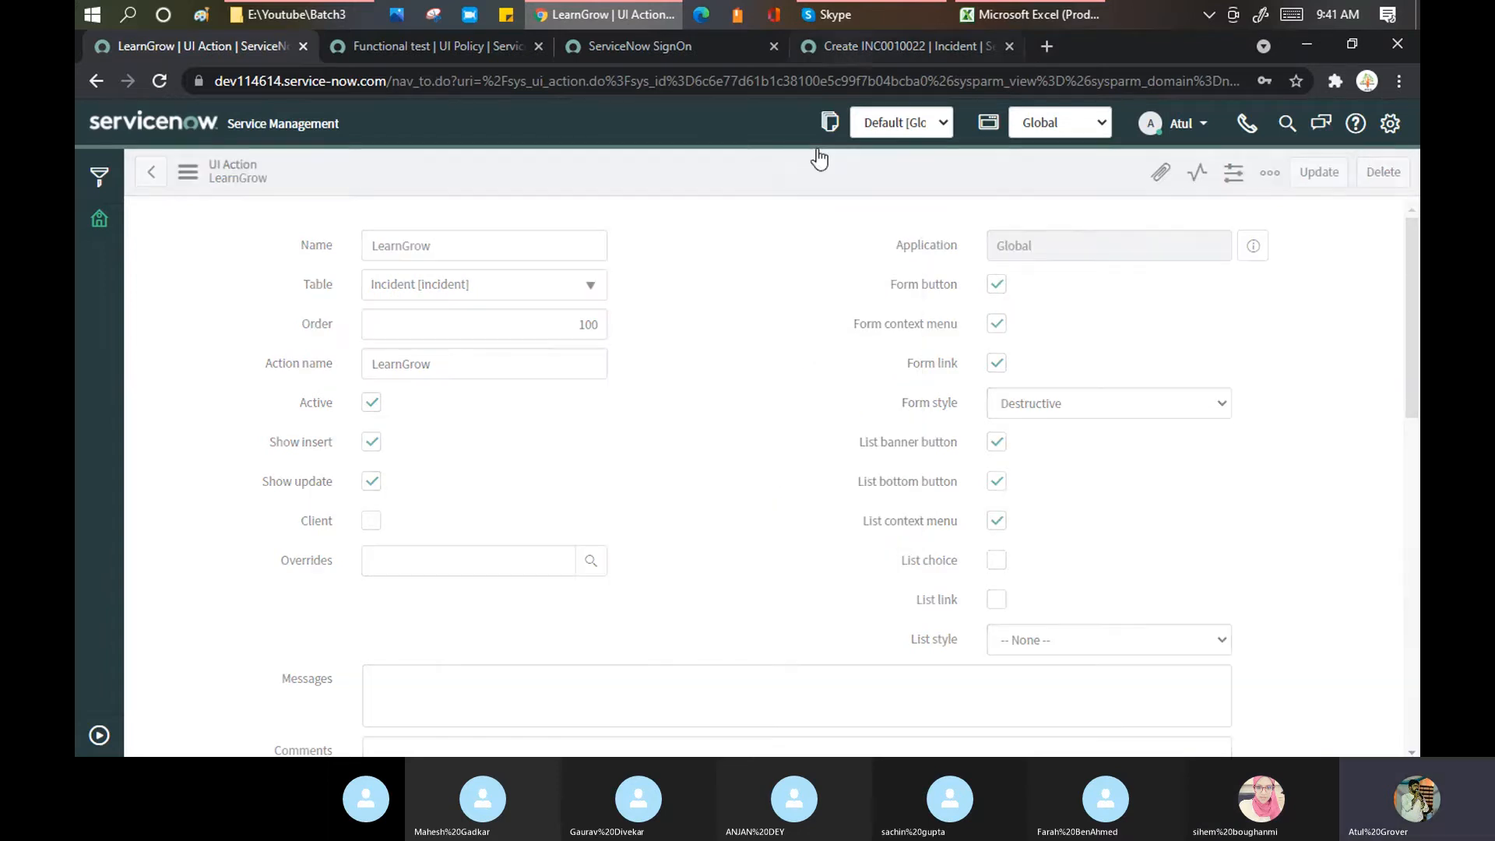
{"action": "left_click", "coordinate": [892, 42]}
{"action": "right_click", "coordinate": [908, 113]}
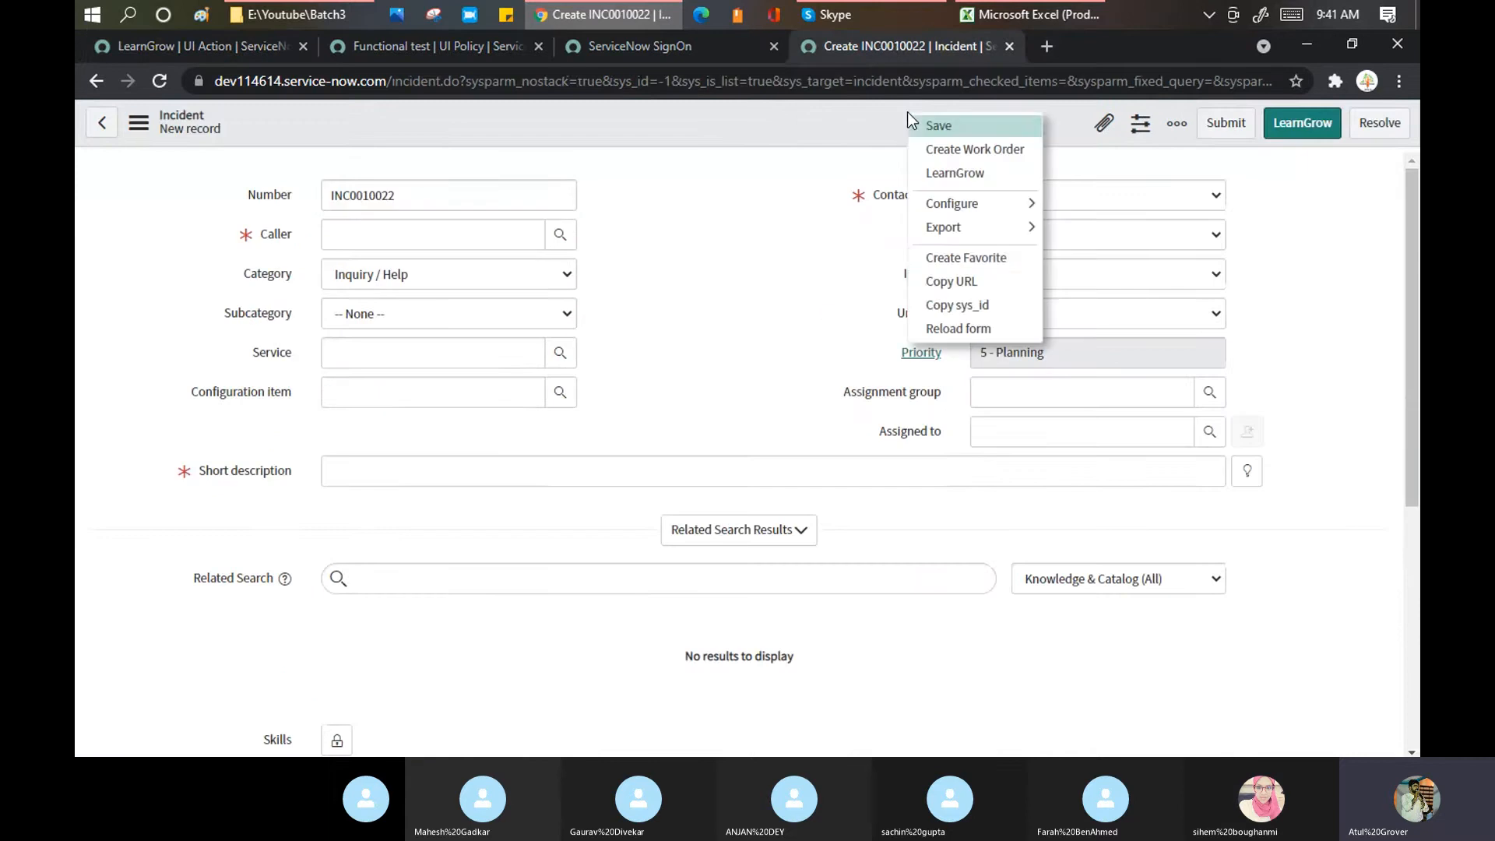
{"action": "left_click", "coordinate": [964, 329]}
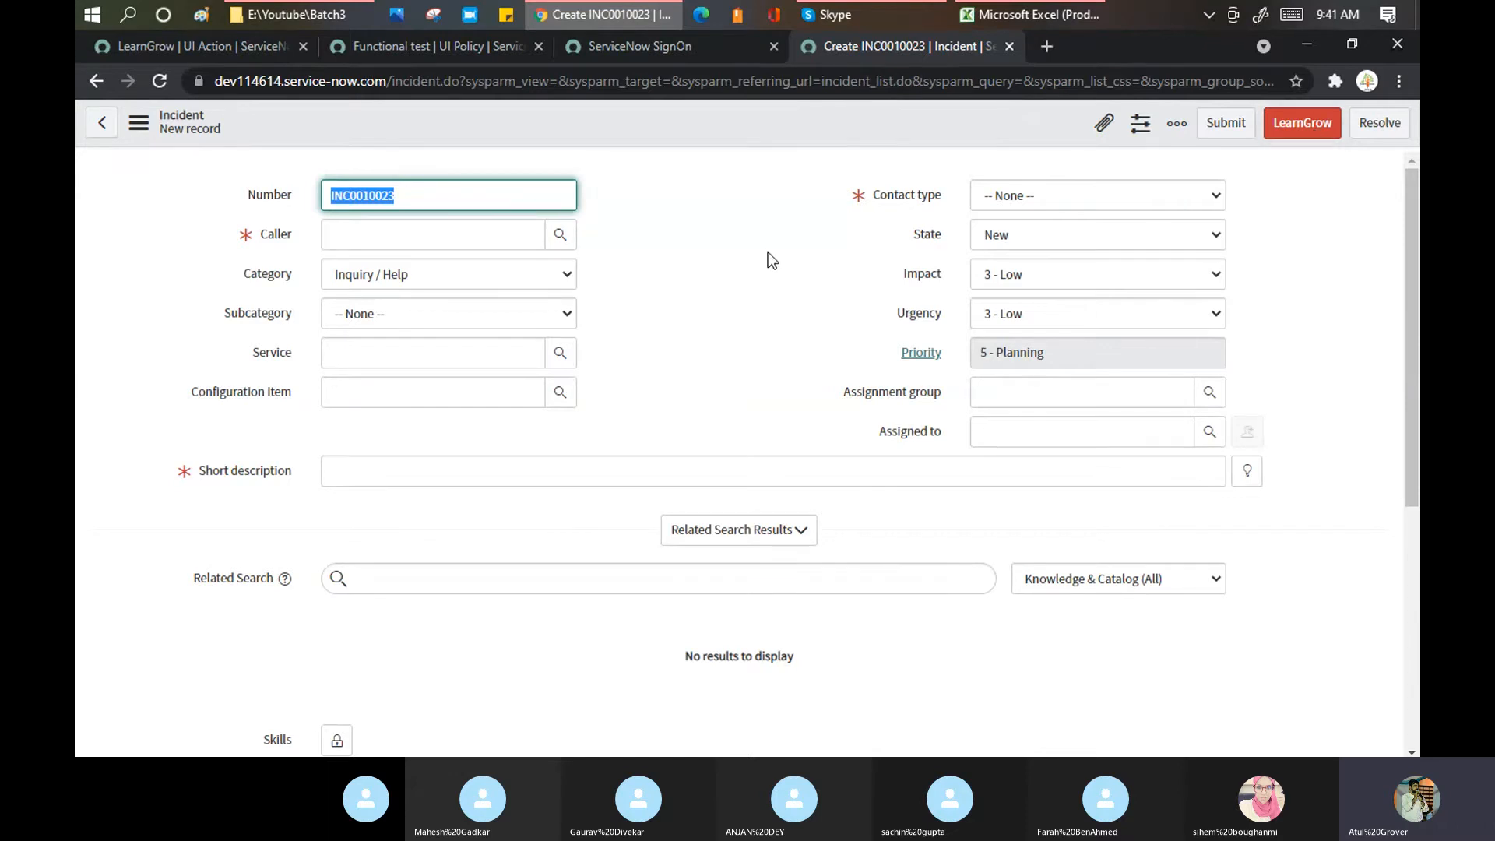
{"action": "right_click", "coordinate": [864, 123]}
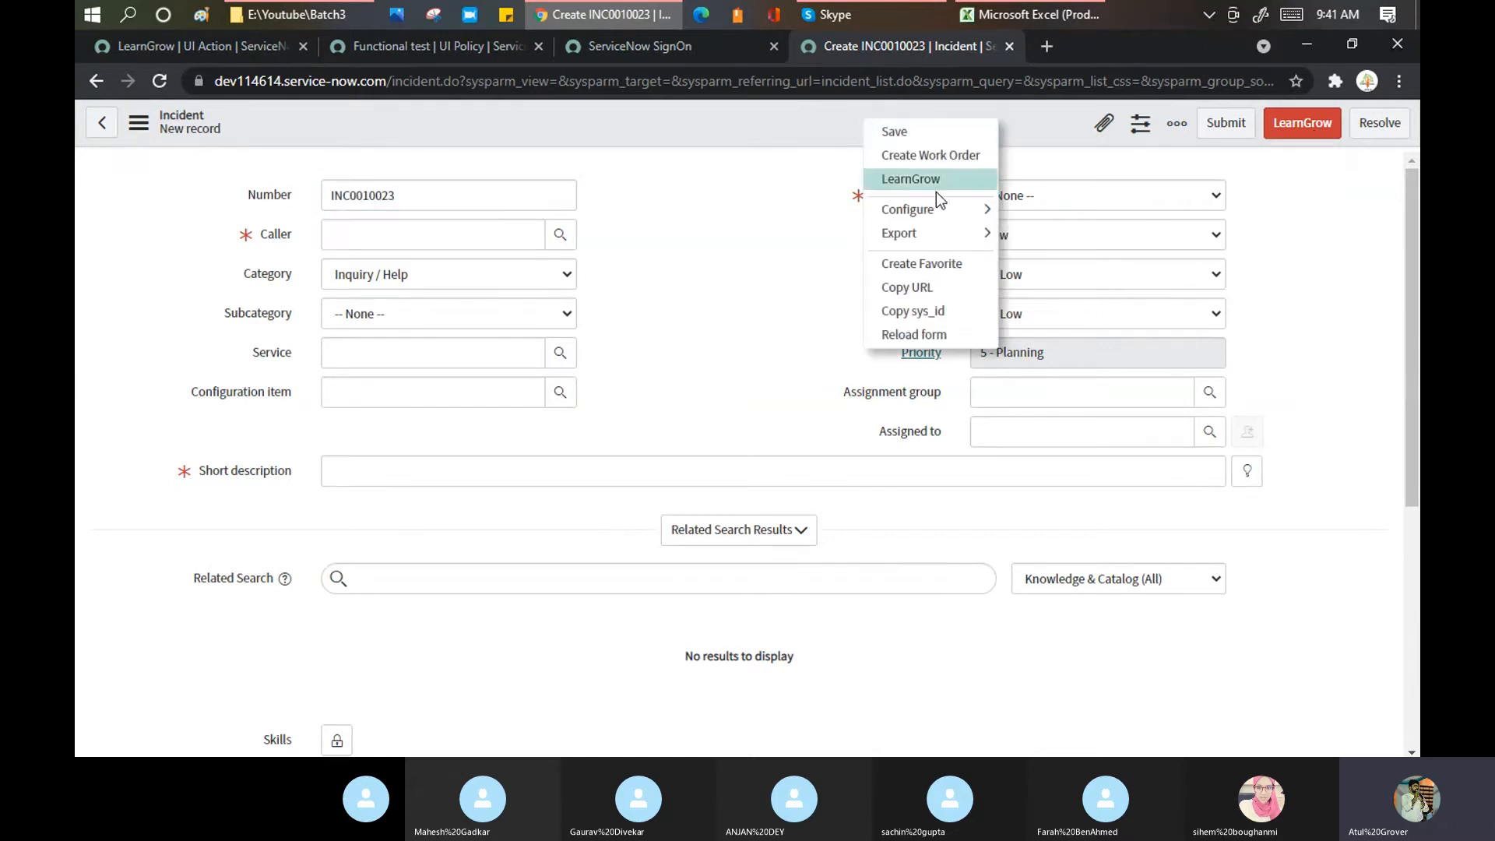
{"action": "left_click", "coordinate": [138, 123]}
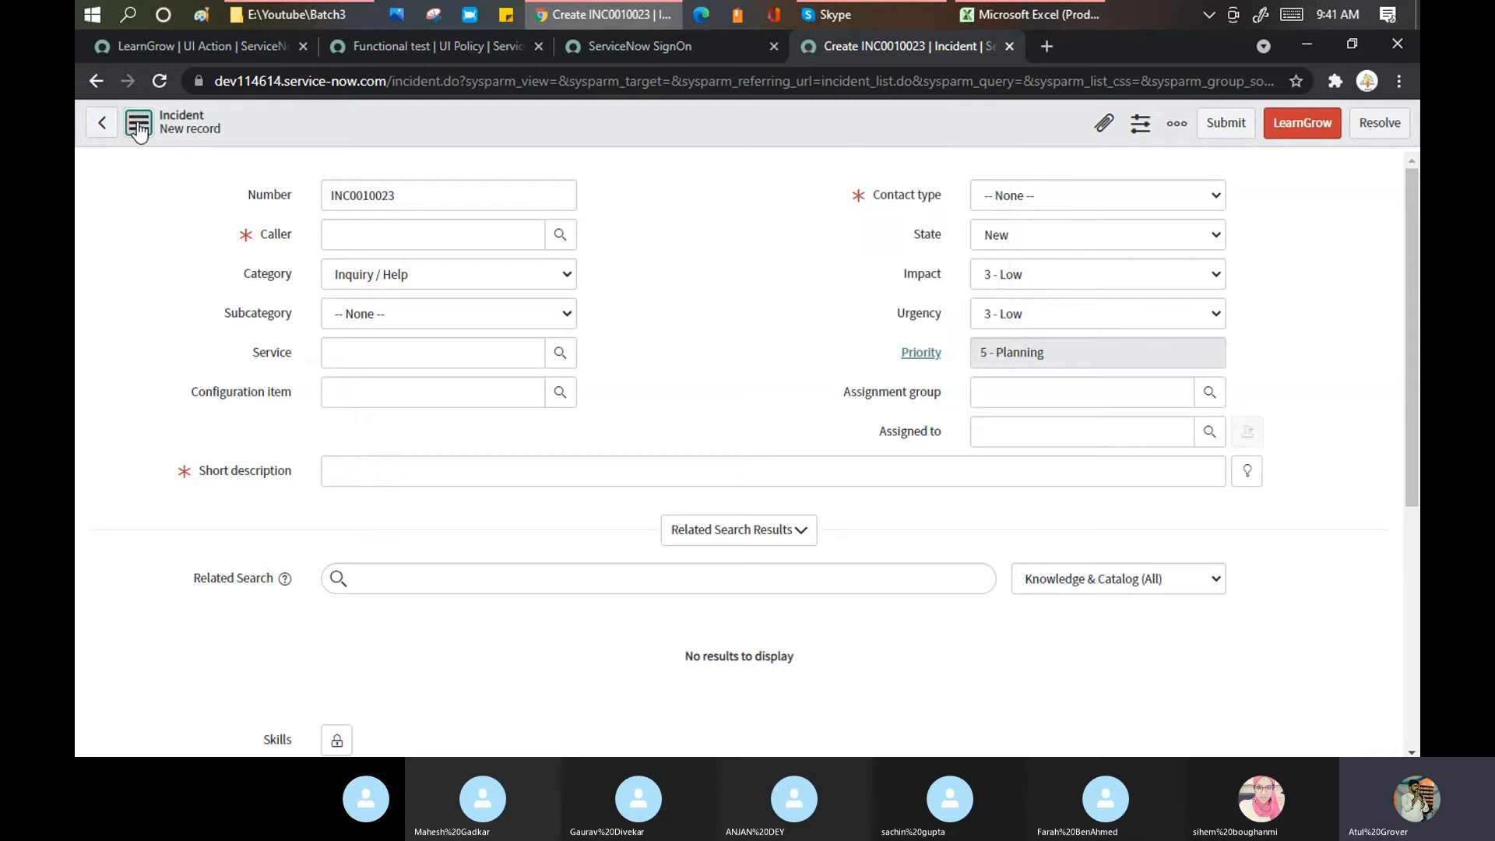
{"action": "left_click", "coordinate": [140, 125]}
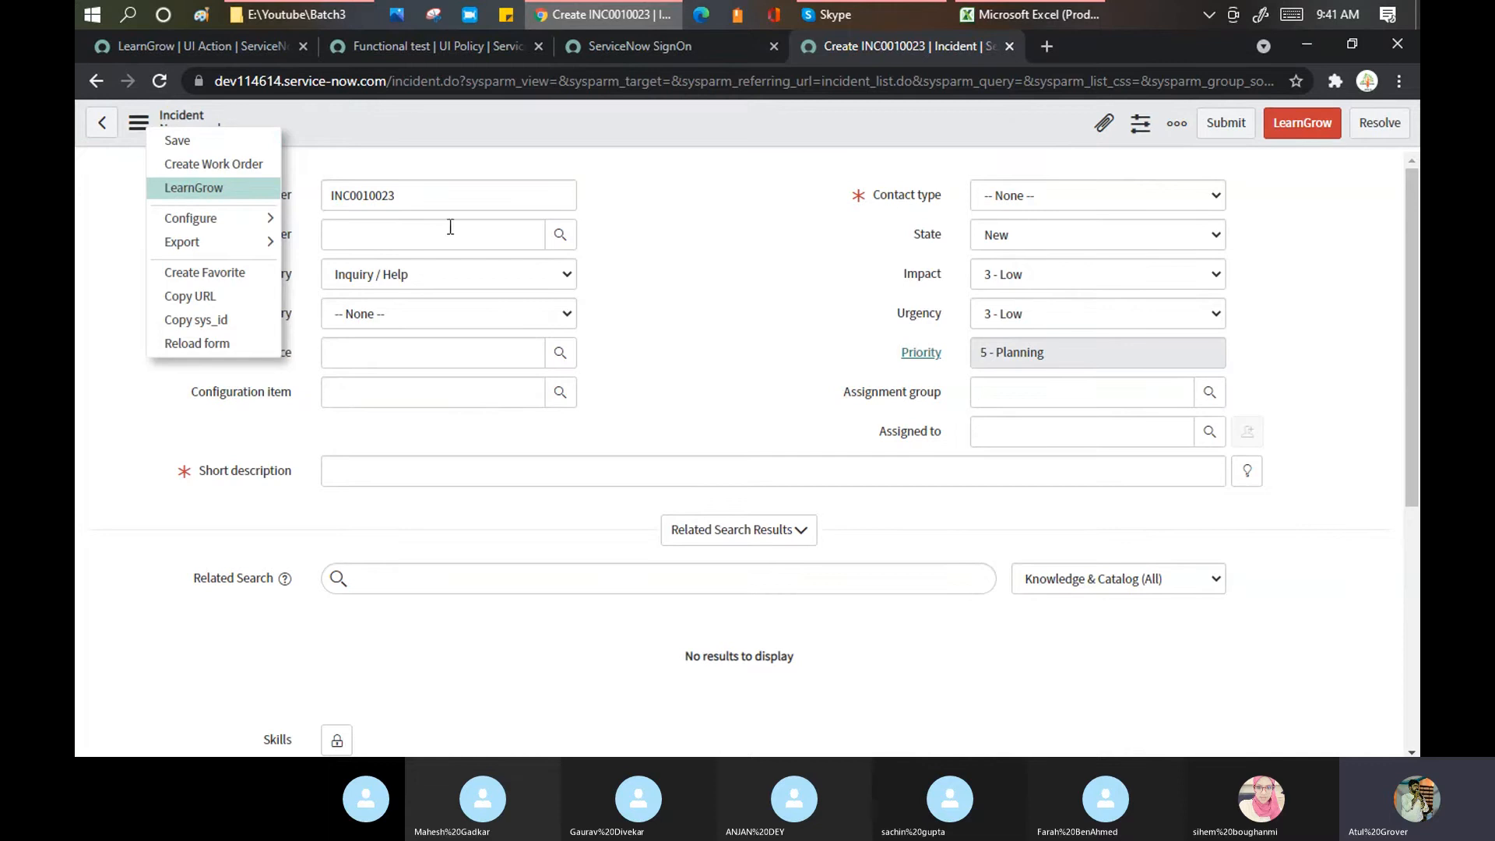
{"action": "left_click", "coordinate": [712, 202]}
{"action": "scroll", "coordinate": [712, 203], "scroll_direction": "down", "scroll_amount": 5}
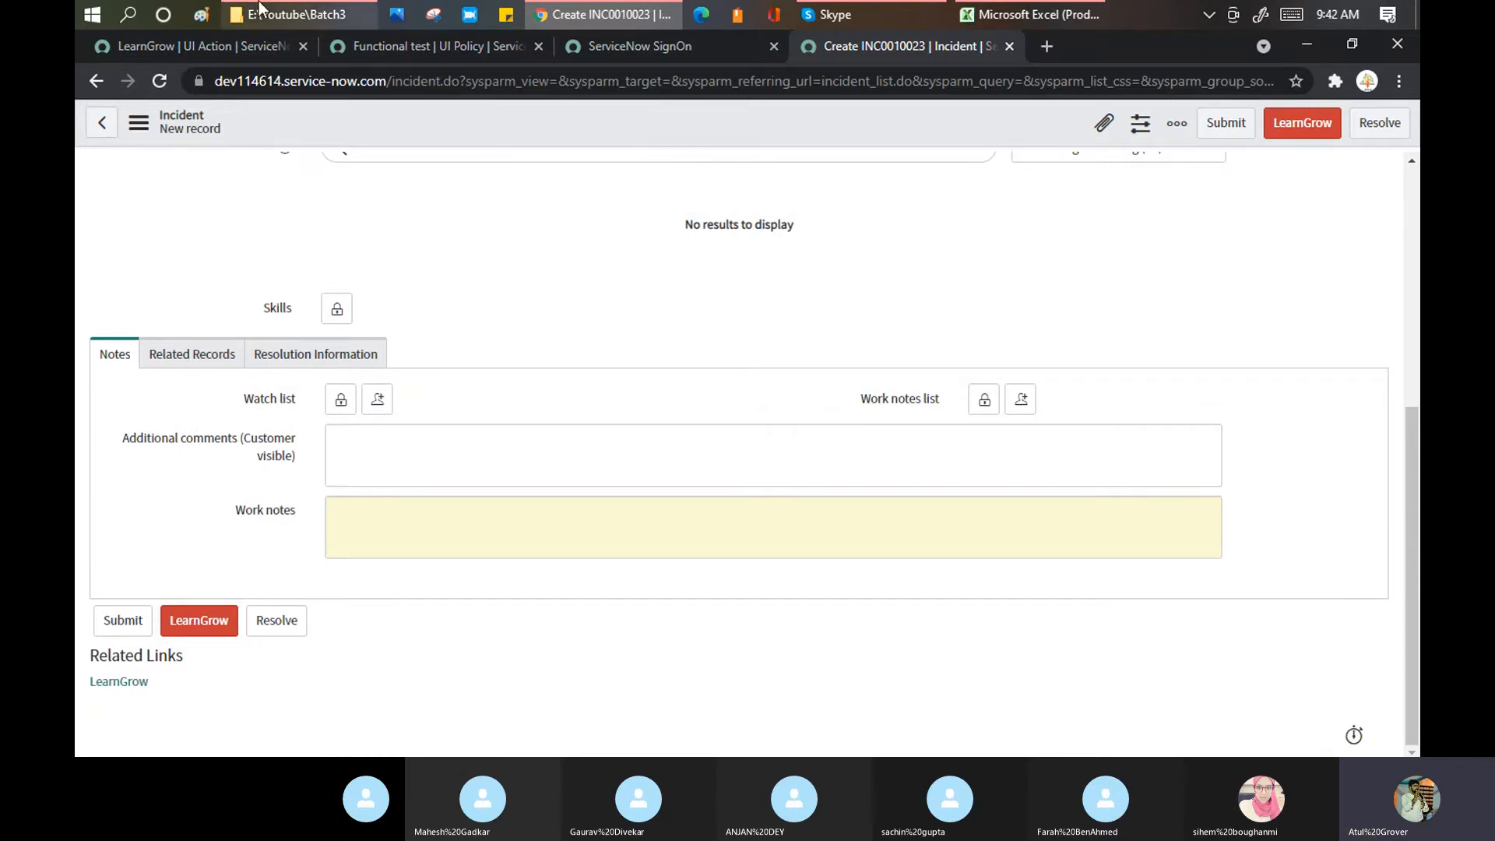
{"action": "left_click", "coordinate": [204, 35]}
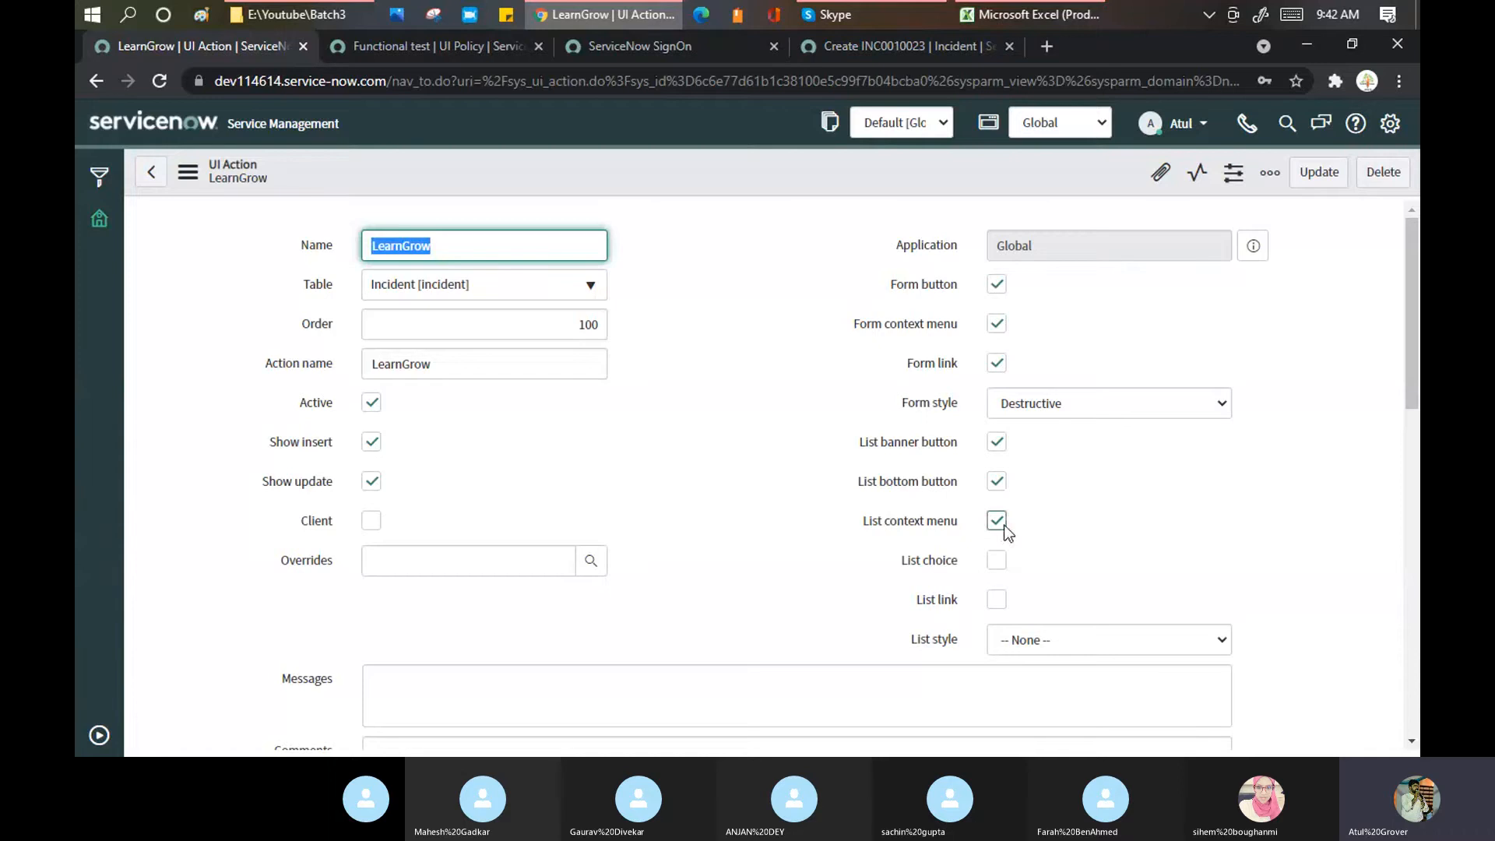
{"action": "left_click", "coordinate": [891, 34]}
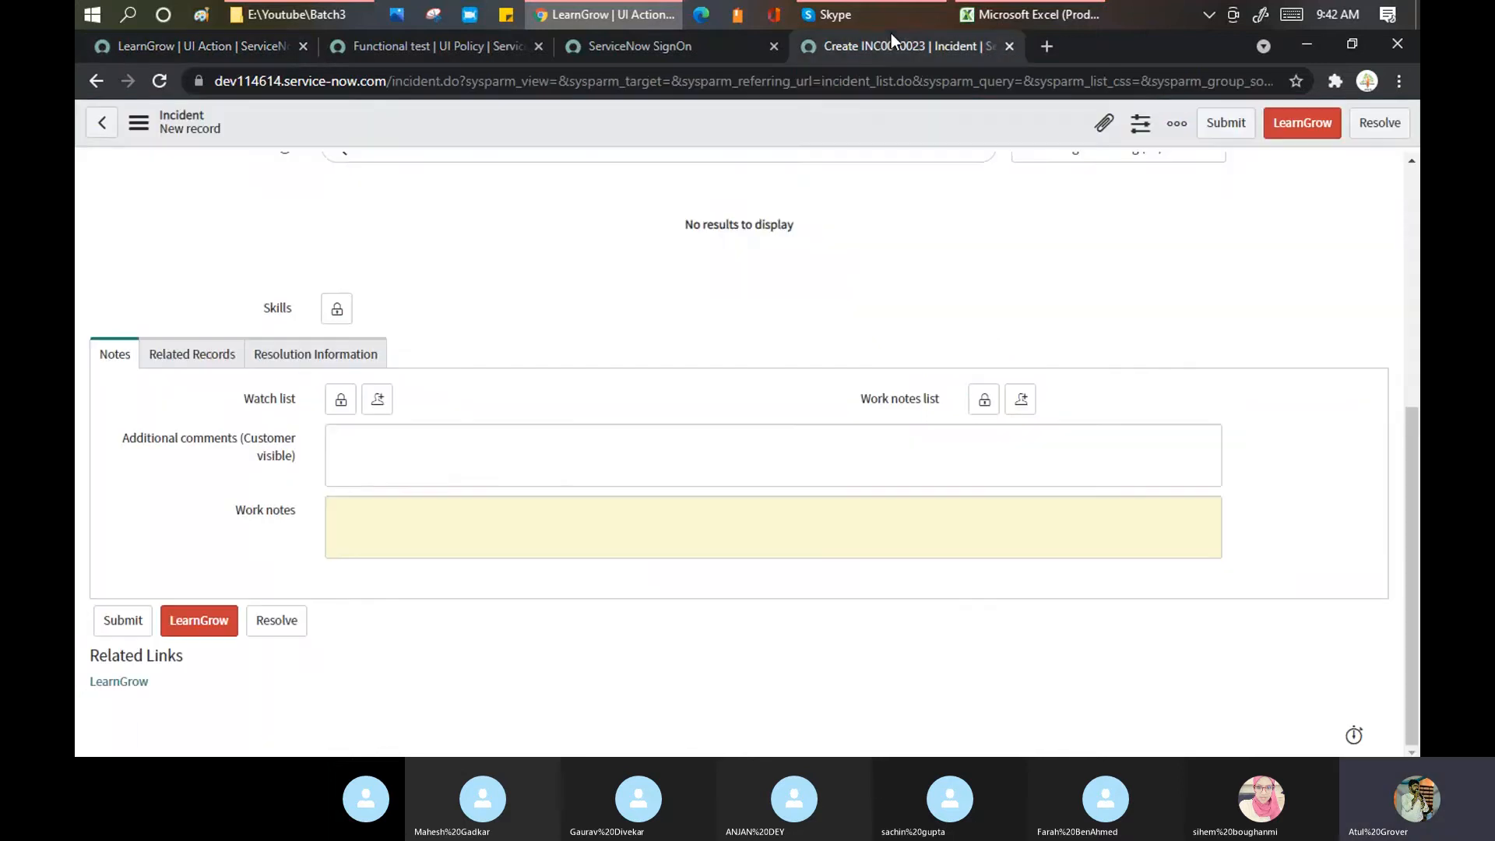
{"action": "right_click", "coordinate": [723, 118]}
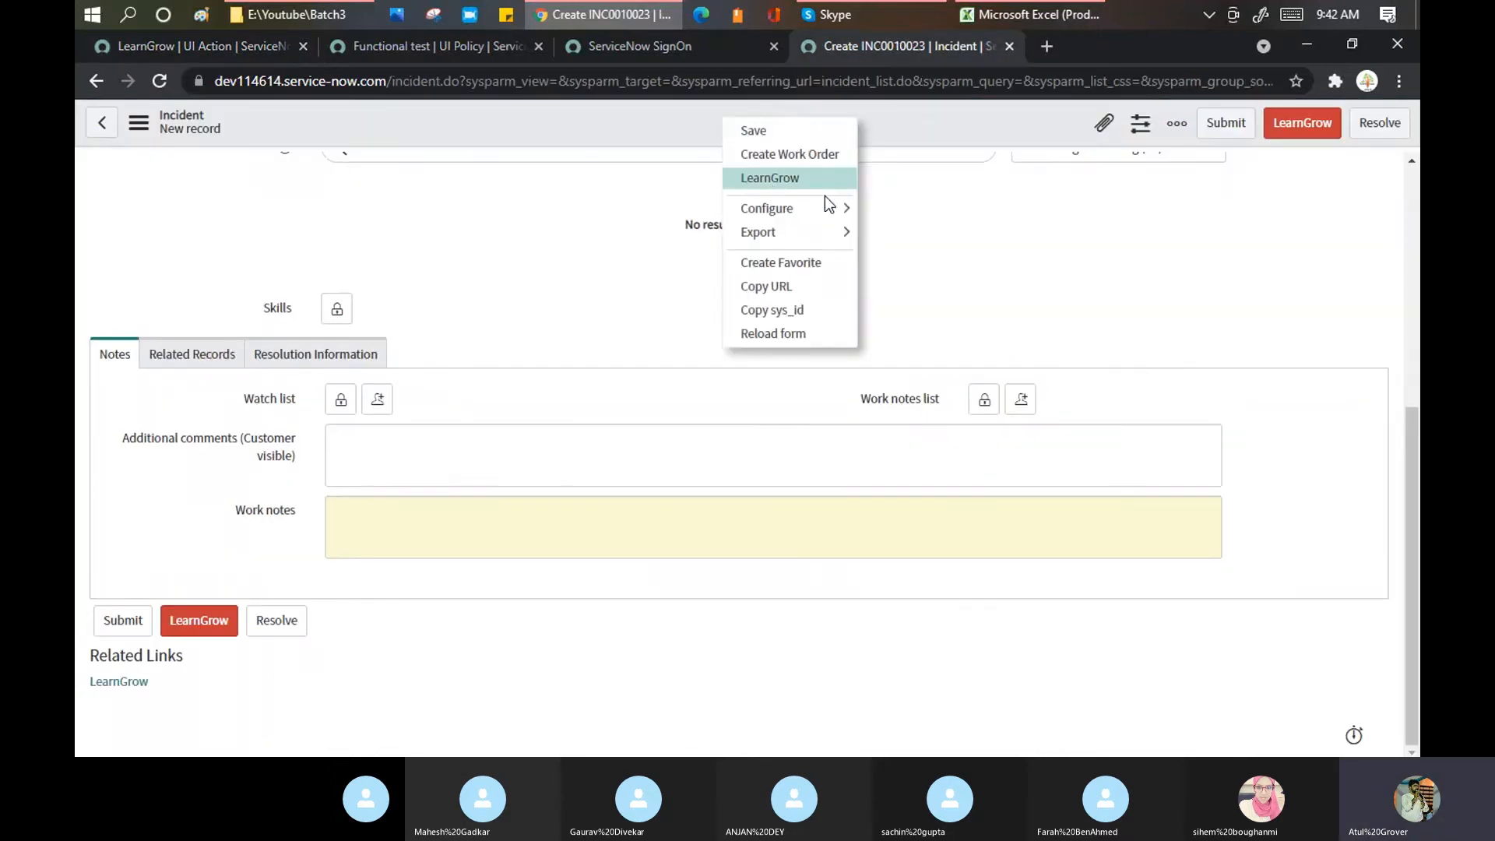
{"action": "left_click", "coordinate": [218, 43]}
{"action": "scroll", "coordinate": [477, 376], "scroll_direction": "down", "scroll_amount": 4}
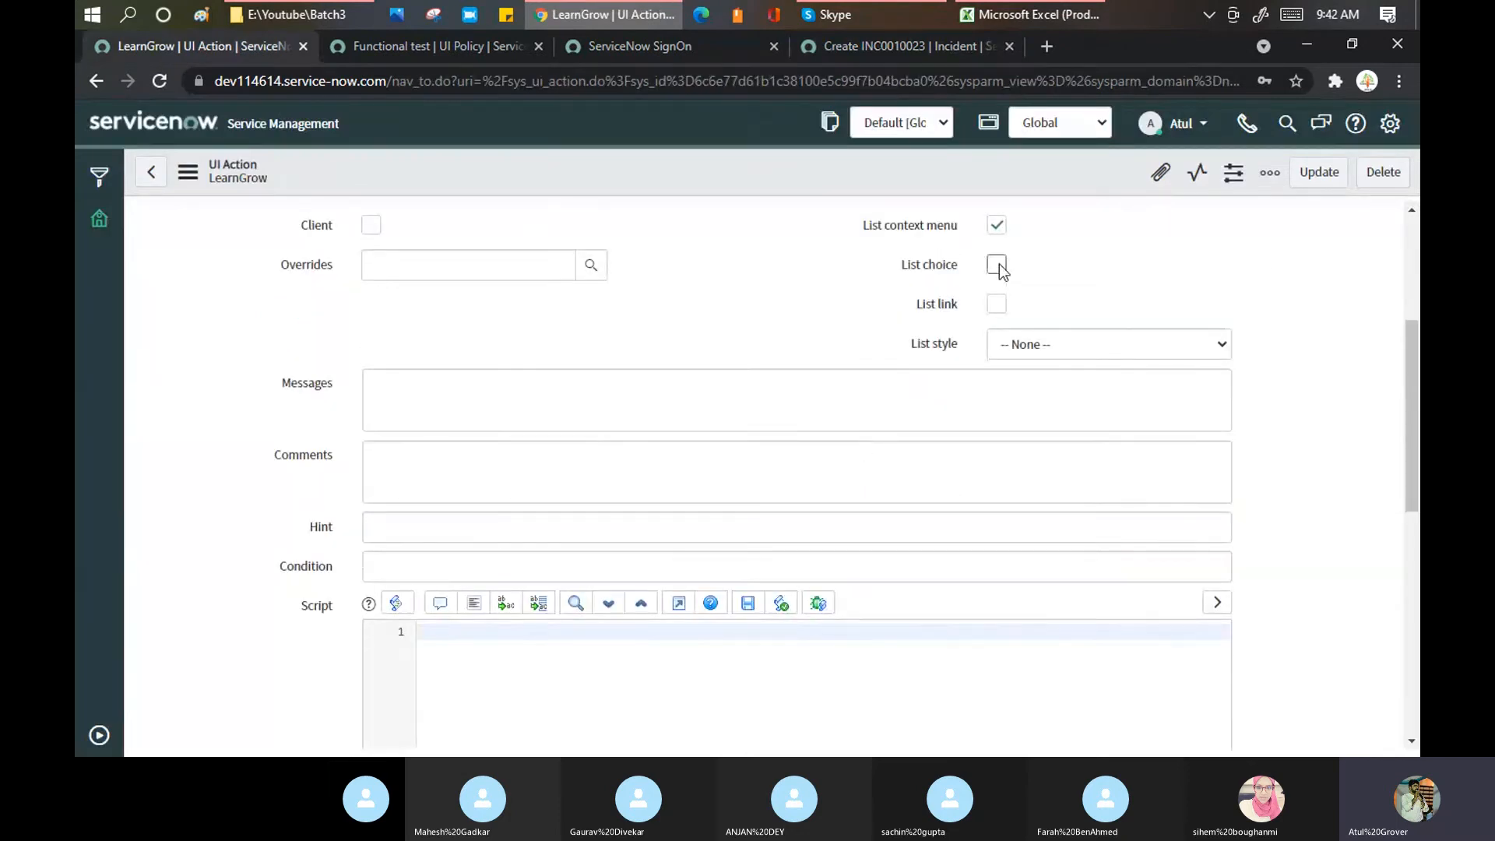
{"action": "left_click", "coordinate": [937, 44]}
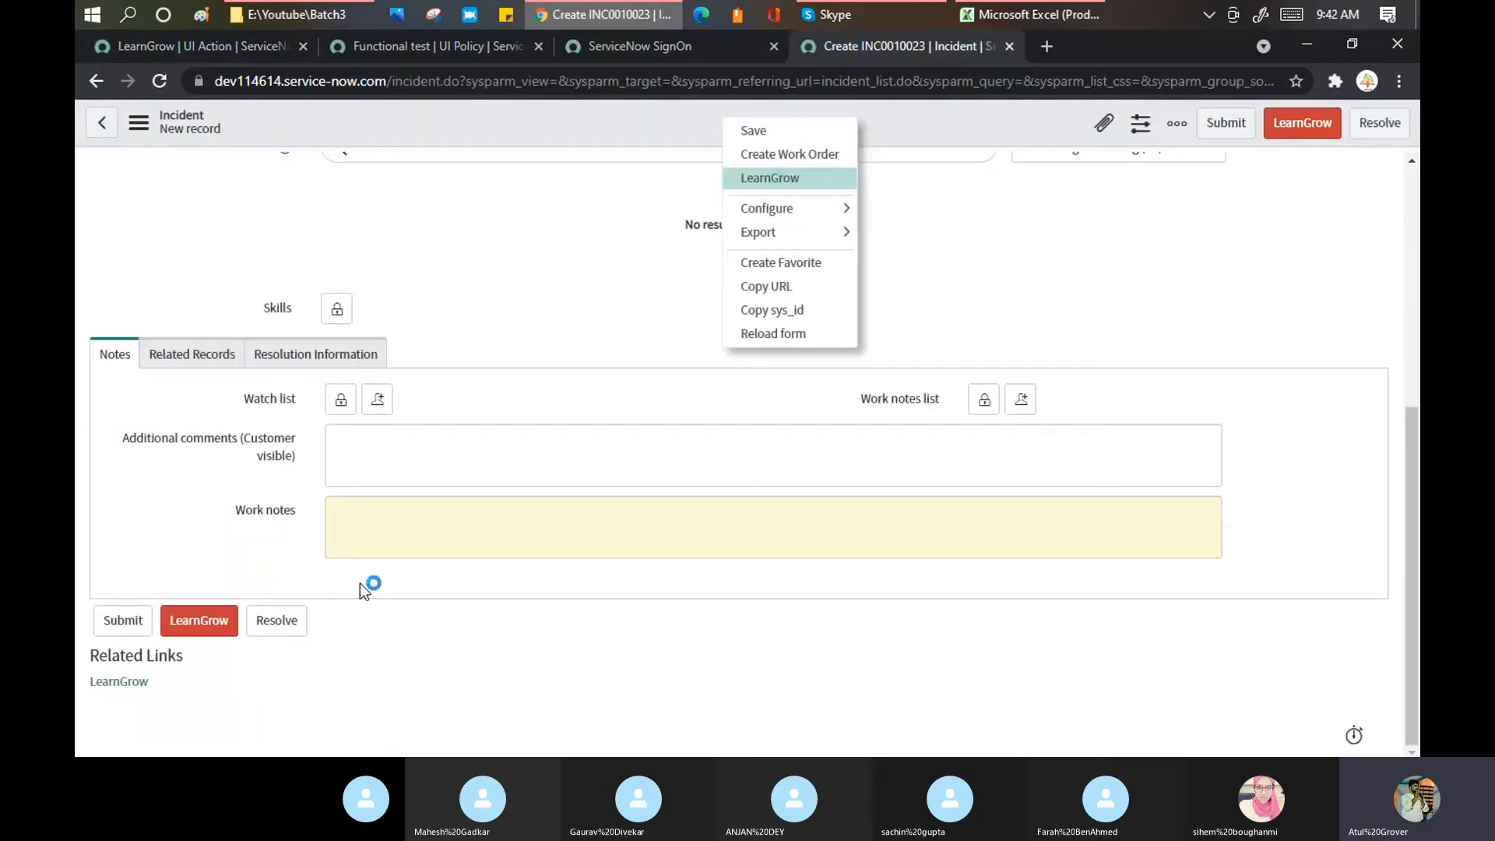
{"action": "left_click", "coordinate": [1044, 120]}
Step: Save the incident with caller System Administrator, short description 'gdsfgsdfgsdfg' and contact type Phone
{"action": "scroll", "coordinate": [1118, 240], "scroll_direction": "up", "scroll_amount": 5}
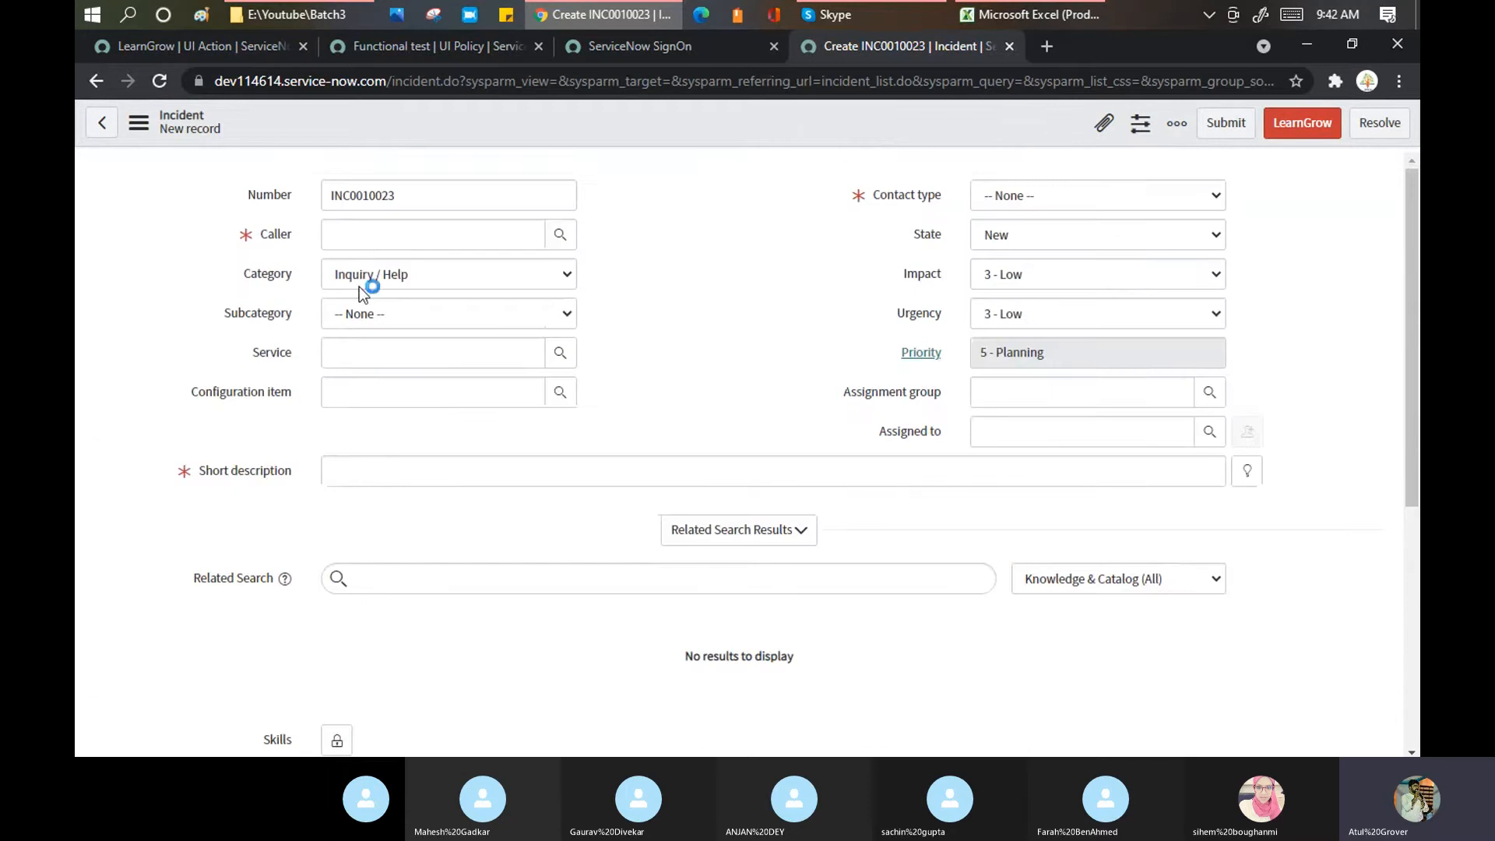
{"action": "left_click", "coordinate": [370, 237]}
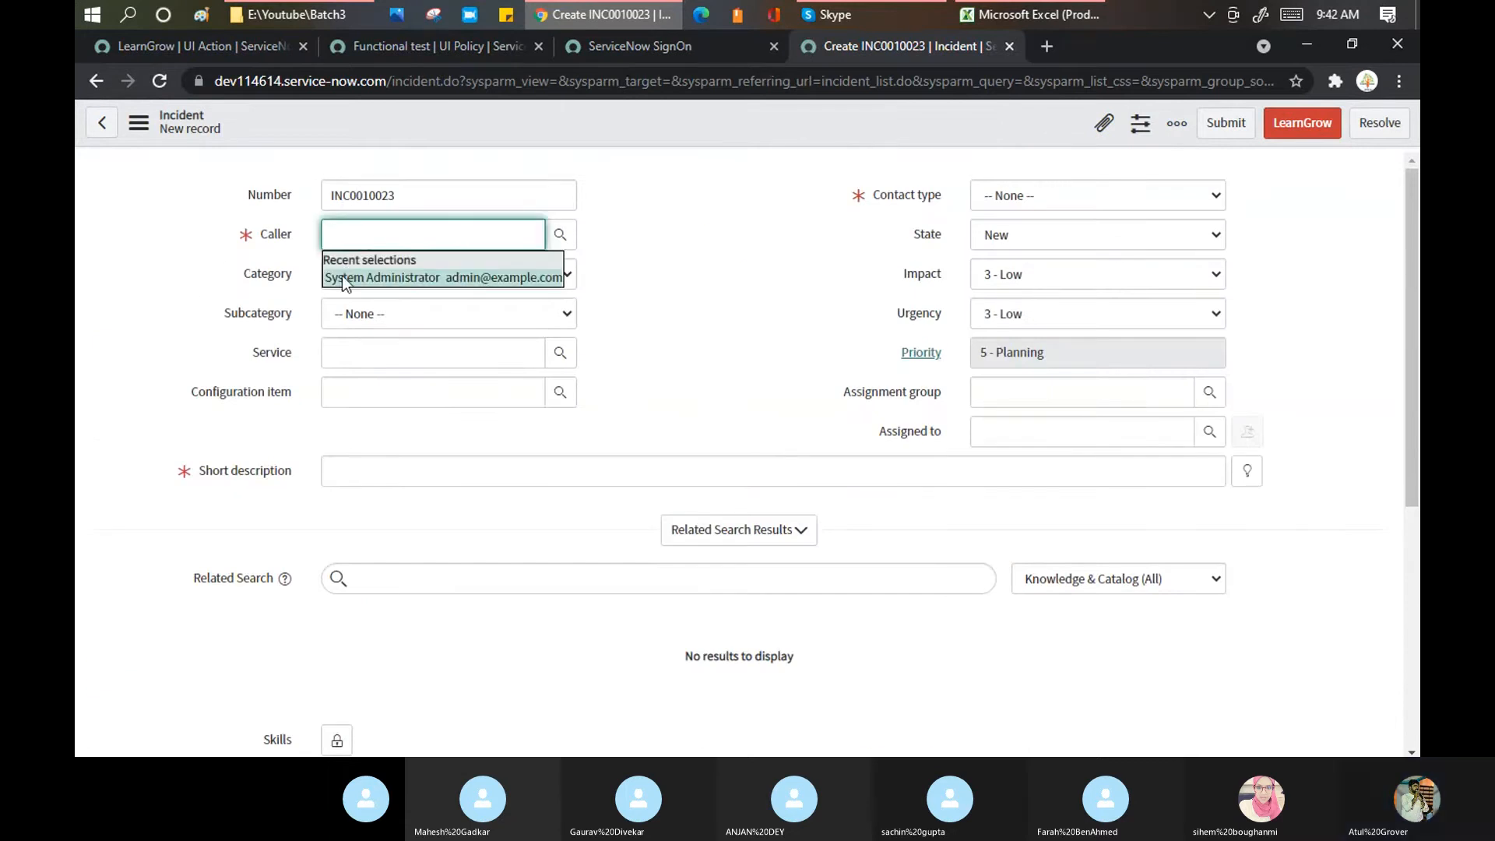
{"action": "left_click", "coordinate": [342, 276]}
{"action": "left_click", "coordinate": [389, 471]}
{"action": "type", "text": "gdsfgsdfgsdfg"}
{"action": "left_click", "coordinate": [1028, 201]}
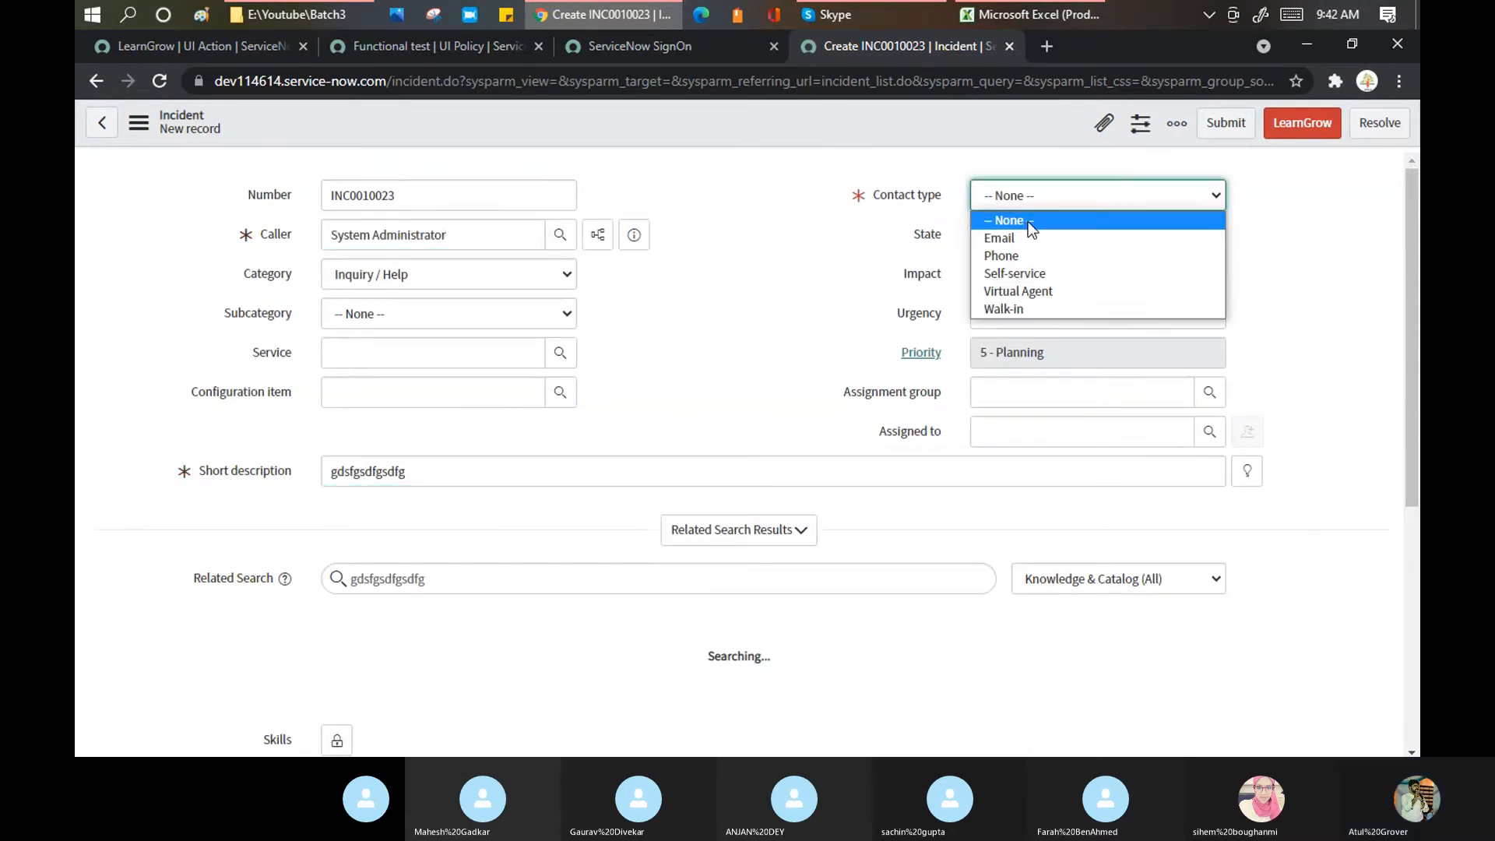
{"action": "left_click", "coordinate": [1027, 264]}
{"action": "right_click", "coordinate": [870, 121]}
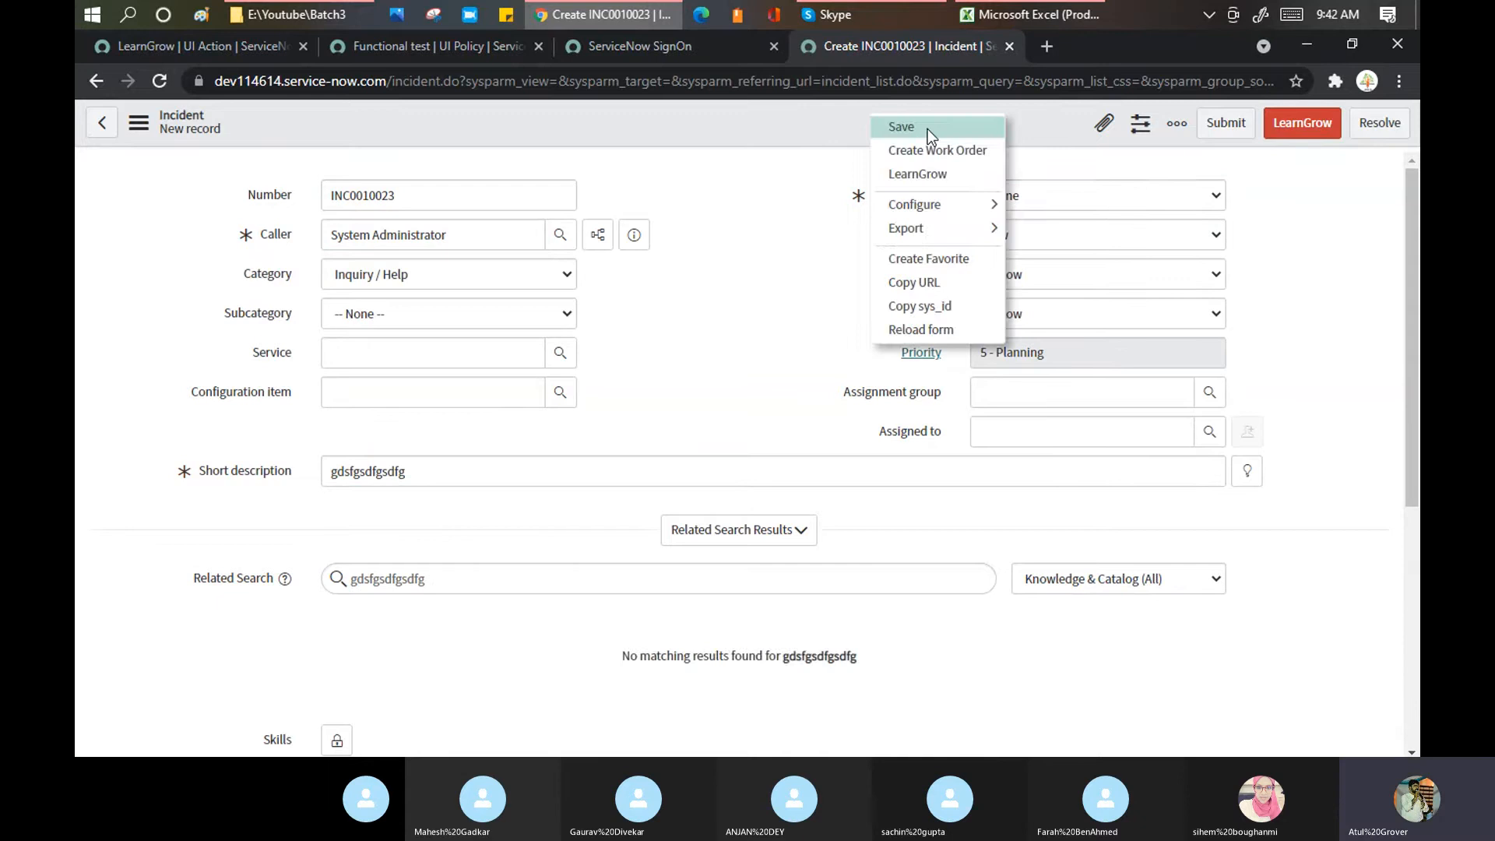
{"action": "left_click", "coordinate": [927, 129]}
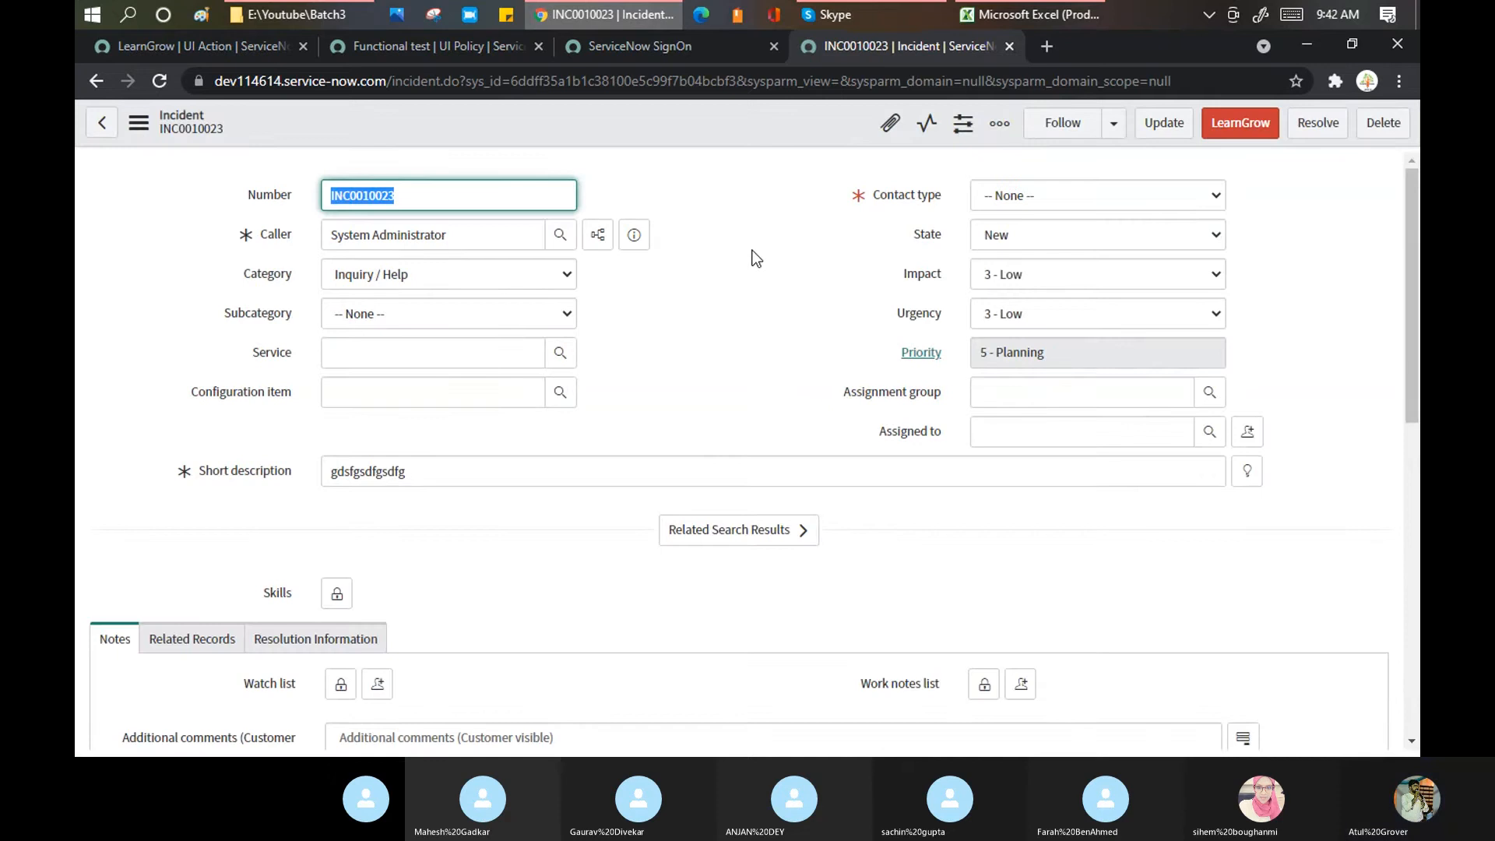
Step: Change the contact type to Email, save again, and review the saved INC0010023 form
{"action": "left_click", "coordinate": [1085, 197]}
{"action": "left_click", "coordinate": [1065, 240]}
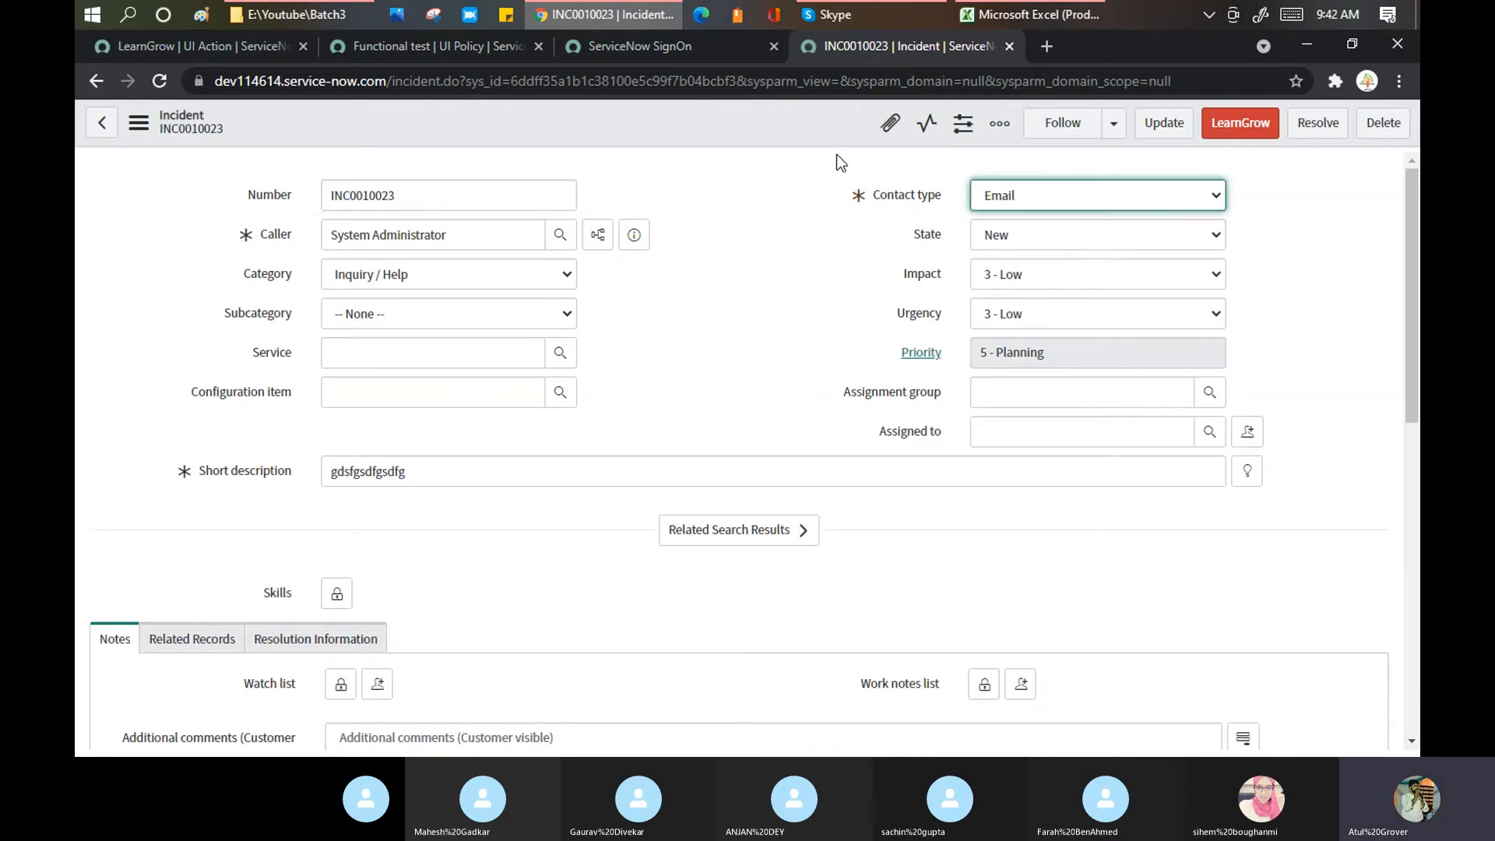
{"action": "right_click", "coordinate": [759, 128]}
{"action": "left_click", "coordinate": [802, 129]}
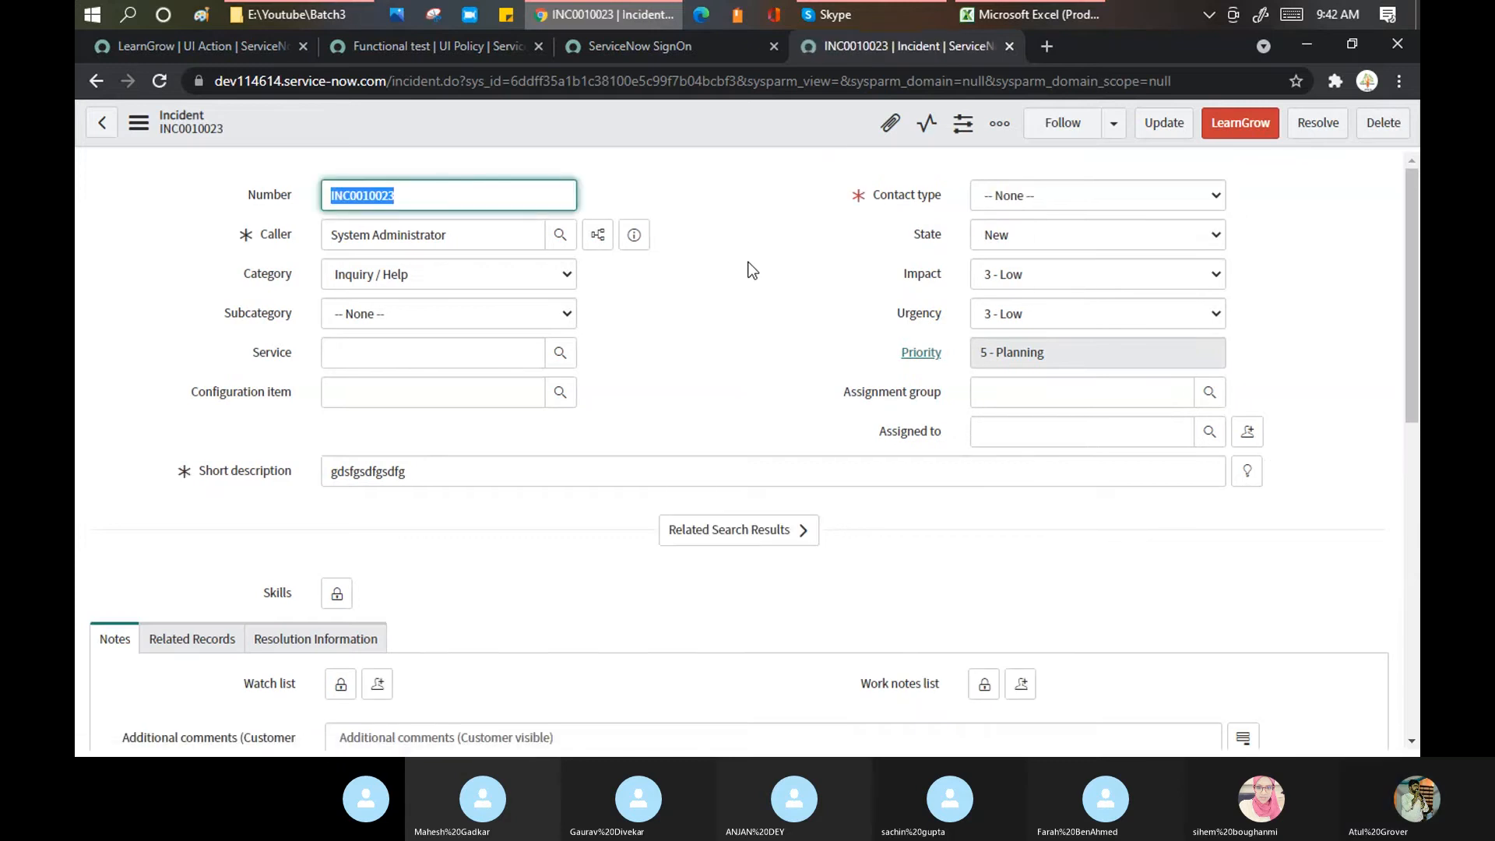
{"action": "scroll", "coordinate": [751, 270], "scroll_direction": "down", "scroll_amount": 2}
{"action": "scroll", "coordinate": [750, 265], "scroll_direction": "down", "scroll_amount": 8}
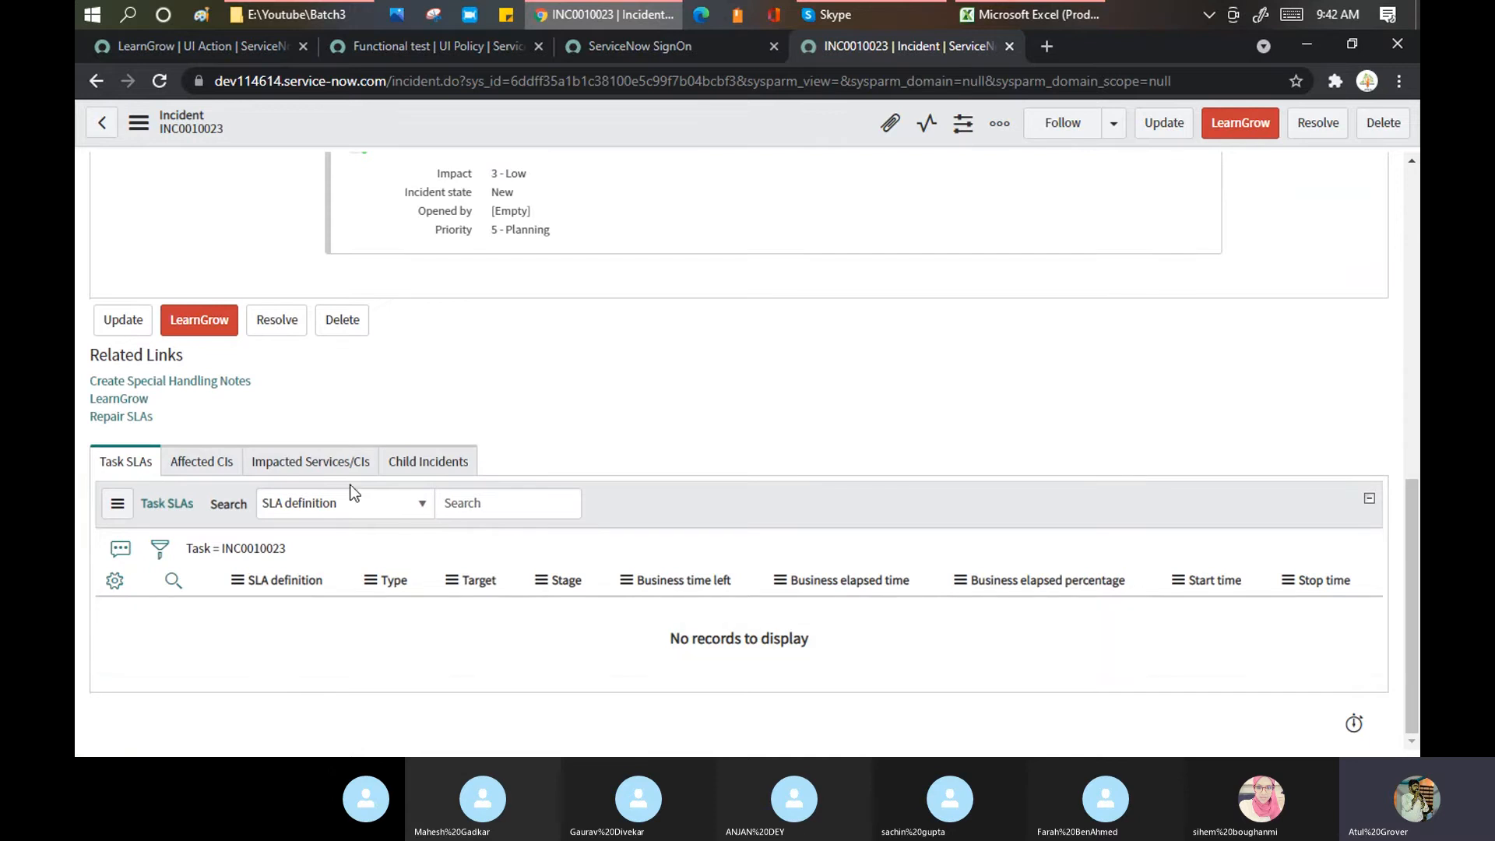
{"action": "scroll", "coordinate": [351, 490], "scroll_direction": "up", "scroll_amount": 6}
{"action": "scroll", "coordinate": [351, 490], "scroll_direction": "up", "scroll_amount": 2}
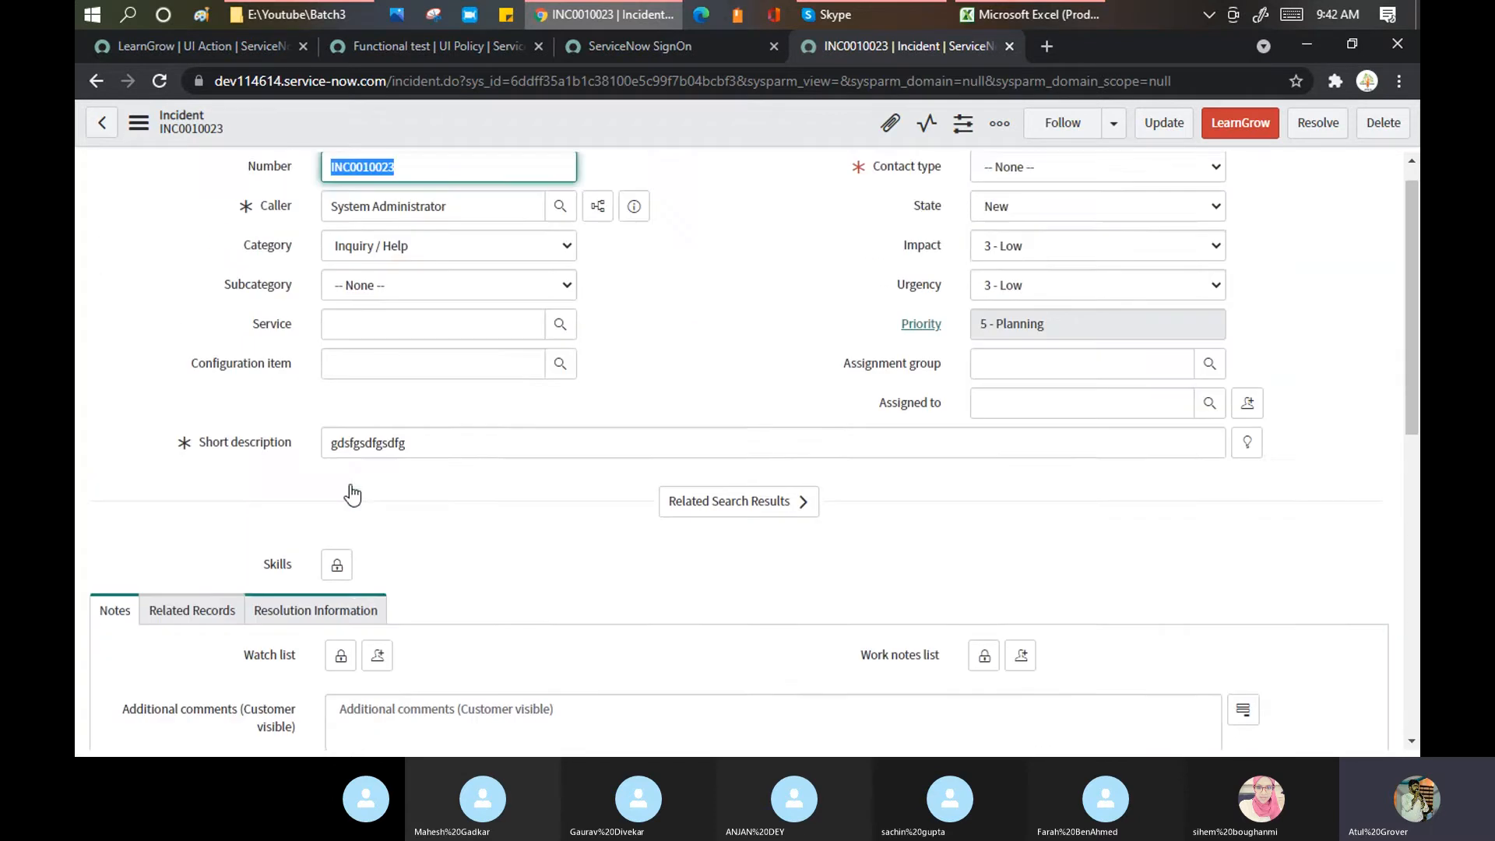
{"action": "scroll", "coordinate": [354, 487], "scroll_direction": "down", "scroll_amount": 7}
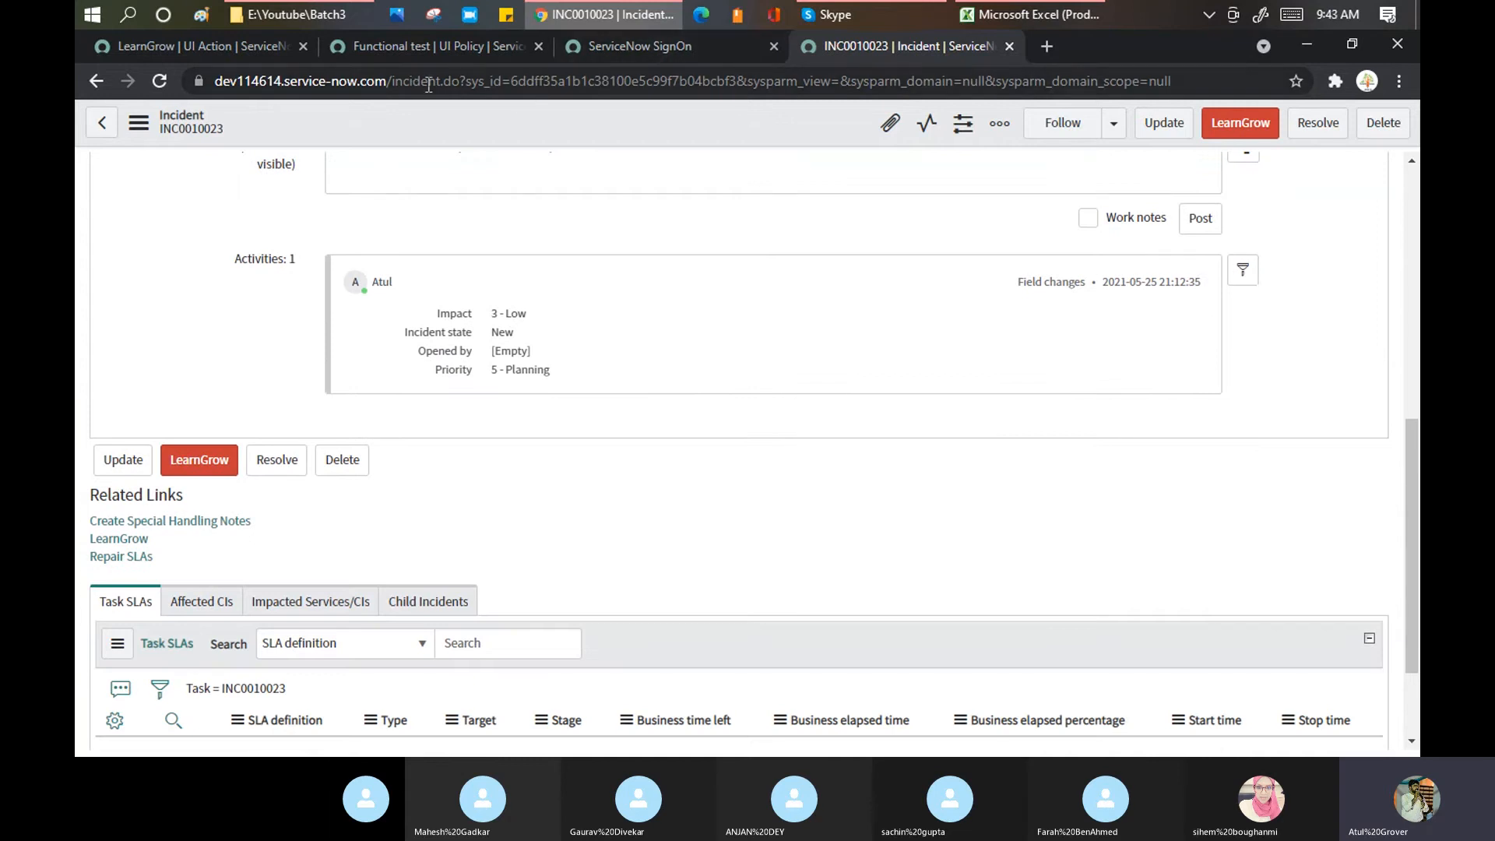
Step: Trim the address to incident.do to load a blank new incident form
{"action": "left_click_drag", "start_coordinate": [460, 81], "coordinate": [1171, 82]}
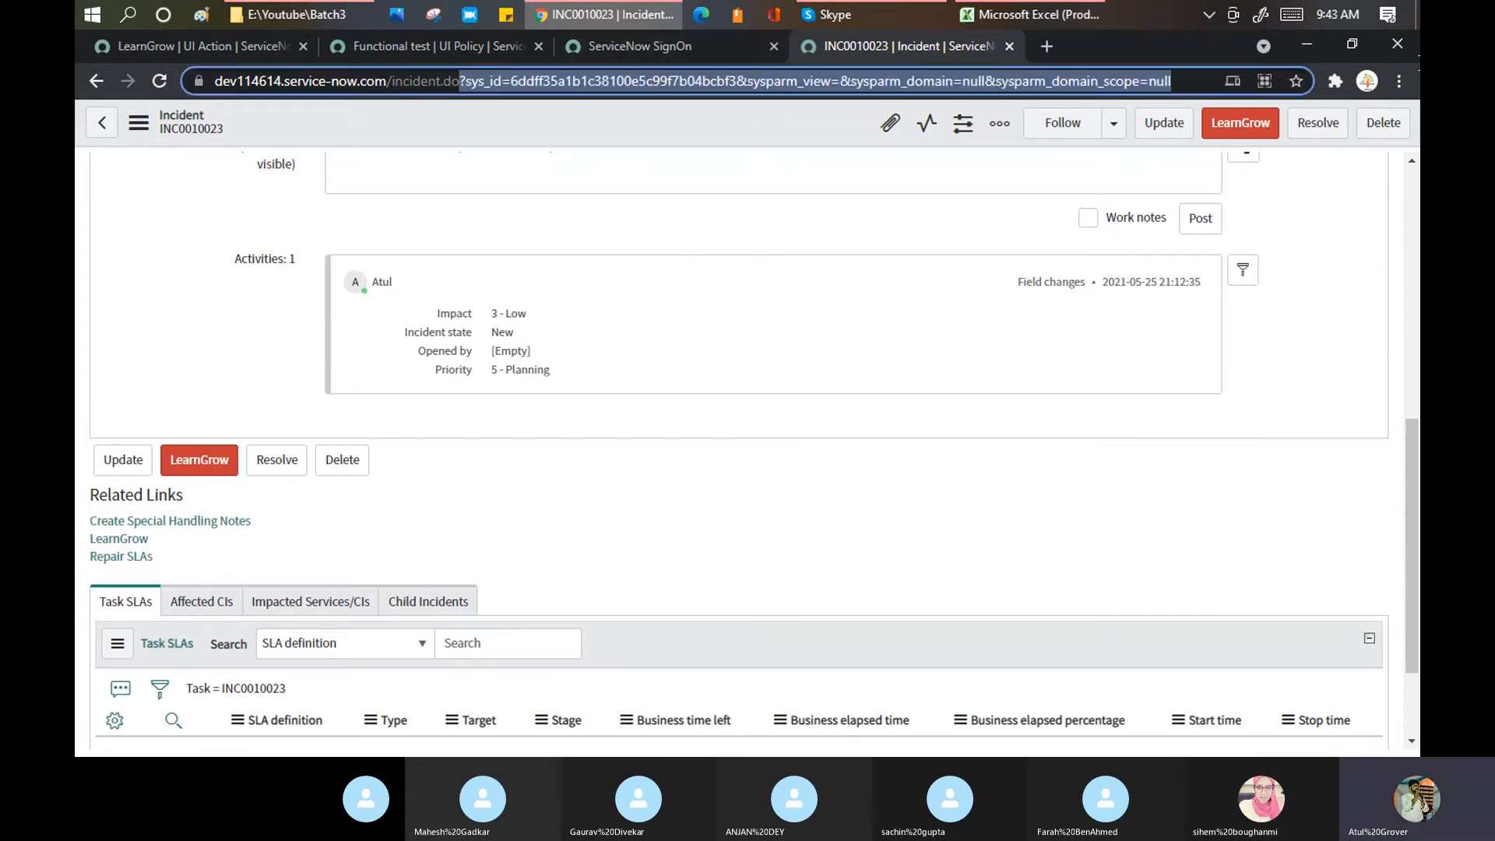
{"action": "key", "text": "BackSpace"}
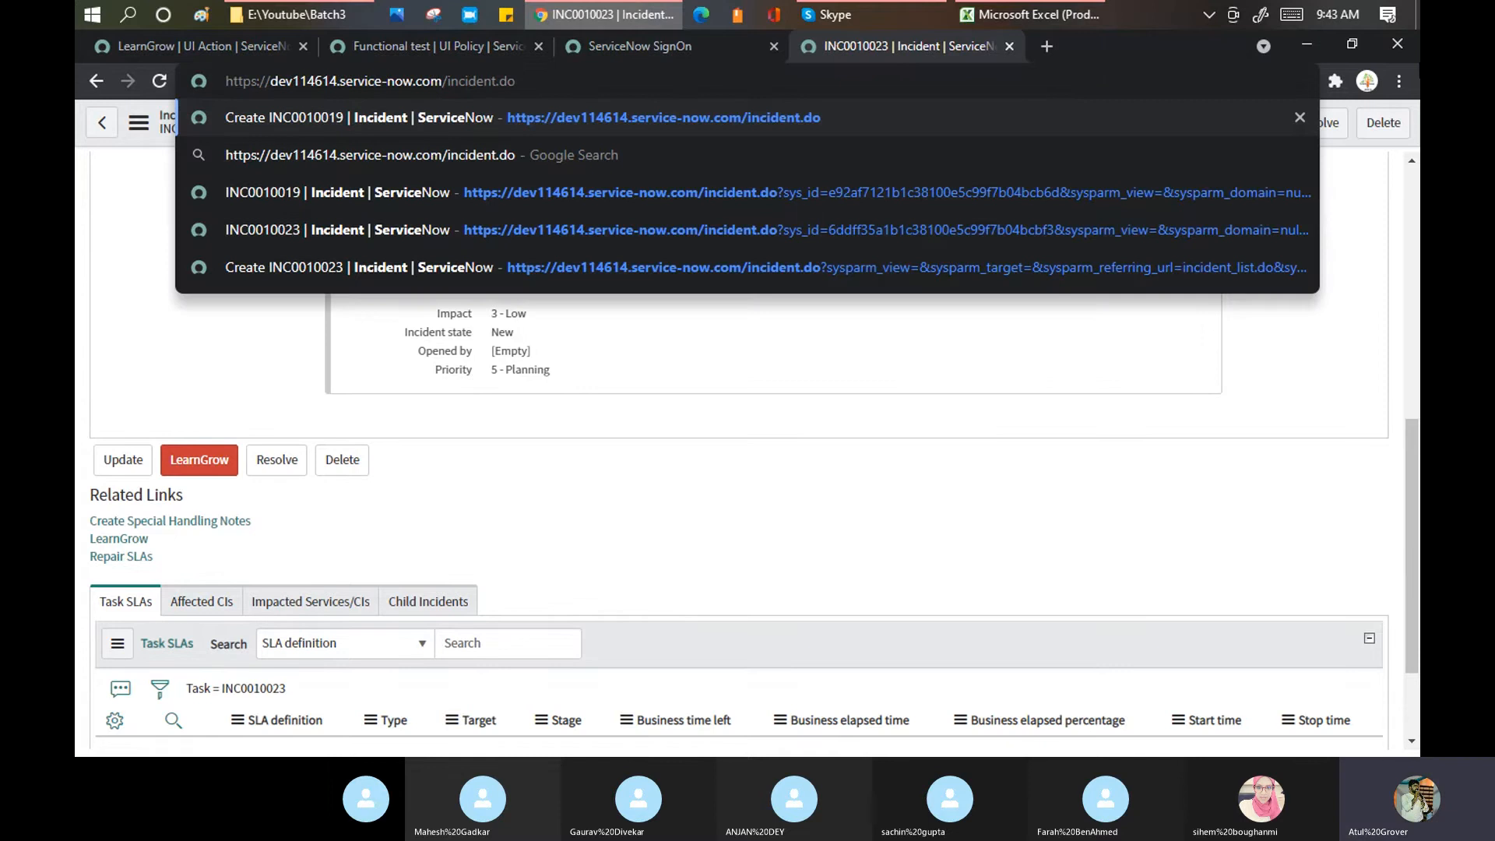
{"action": "key", "text": "Return"}
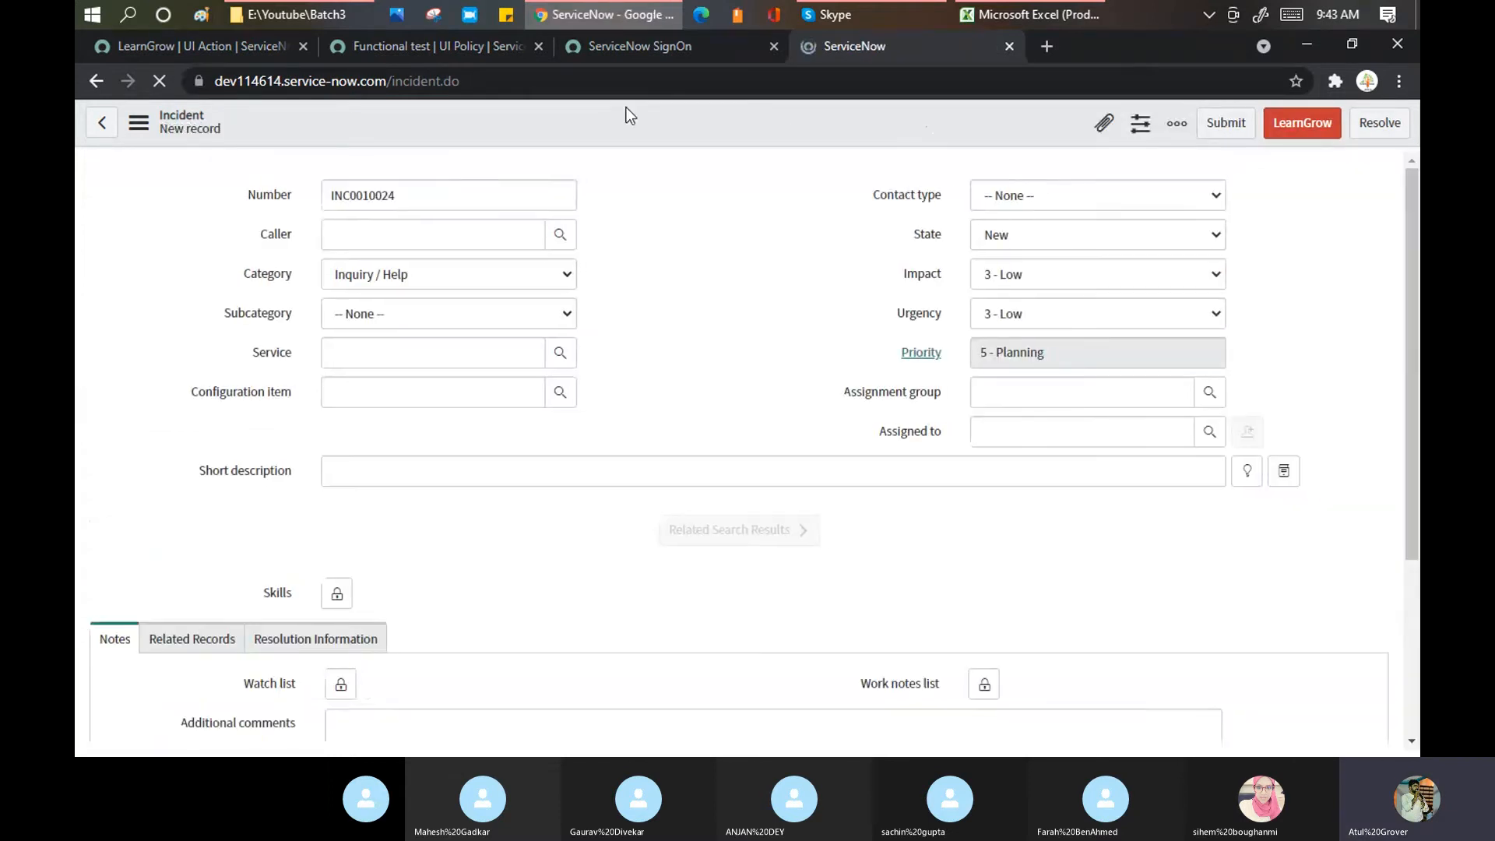
Step: Open the incidents list via incident_list.do and view incident INC0010011
{"action": "left_click", "coordinate": [446, 81]}
{"action": "left_click", "coordinate": [470, 85]}
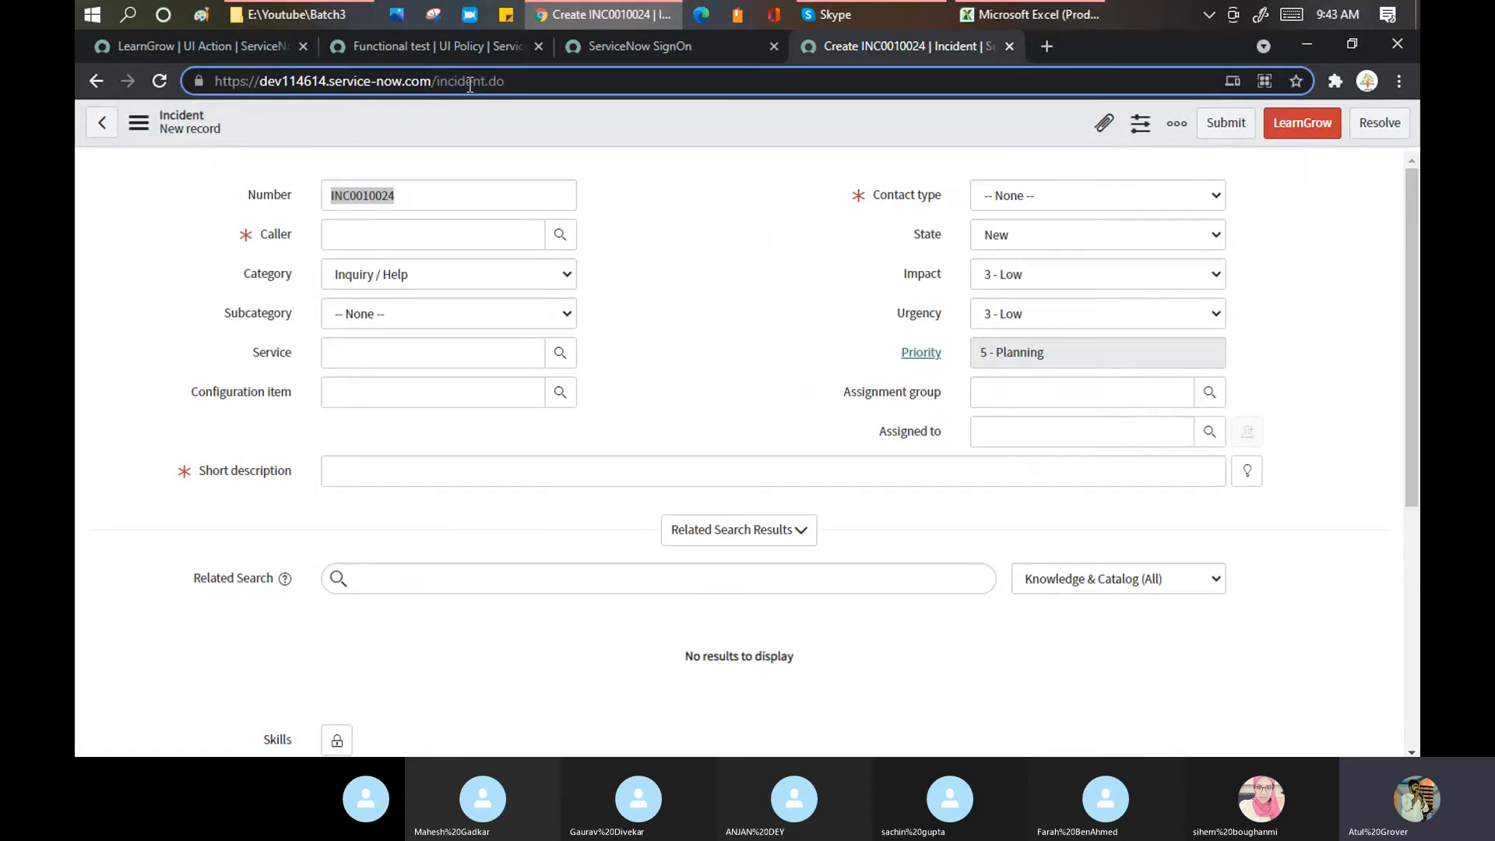
{"action": "type", "text": "_list"}
{"action": "key", "text": "Return"}
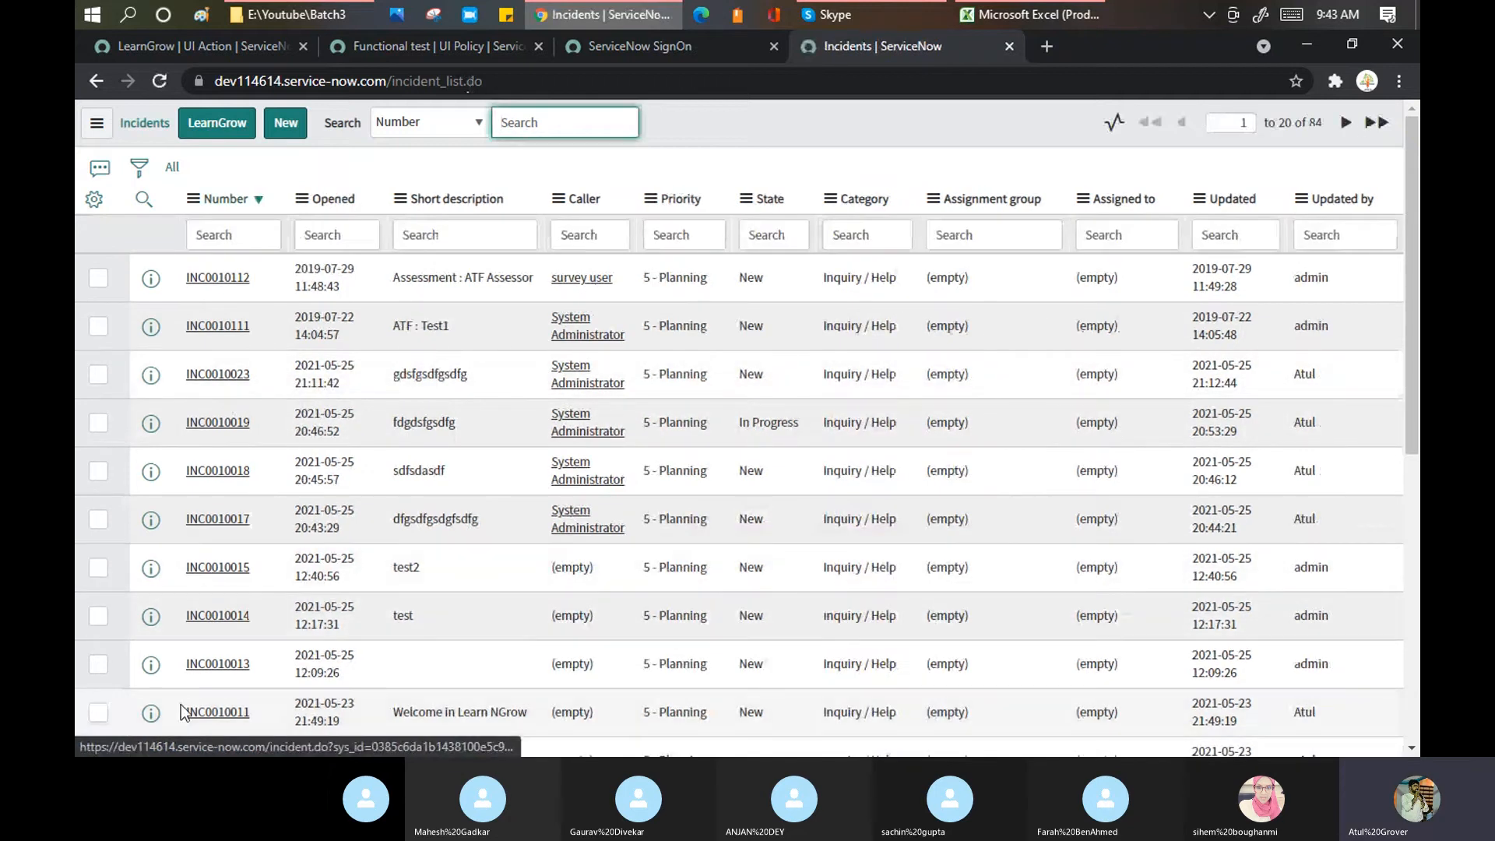
{"action": "left_click", "coordinate": [184, 710]}
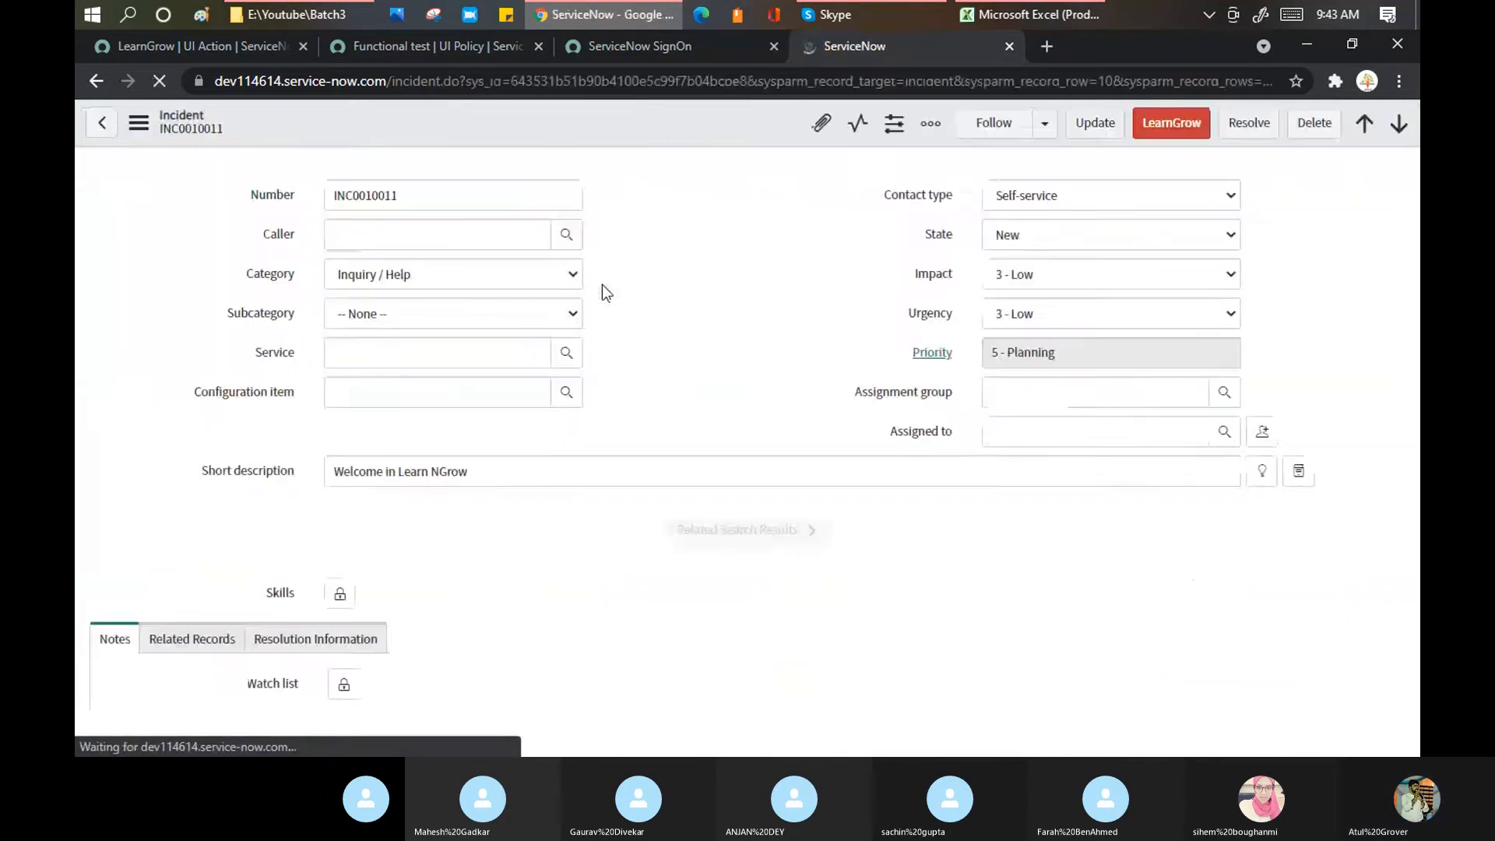
{"action": "scroll", "coordinate": [716, 291], "scroll_direction": "down", "scroll_amount": 6}
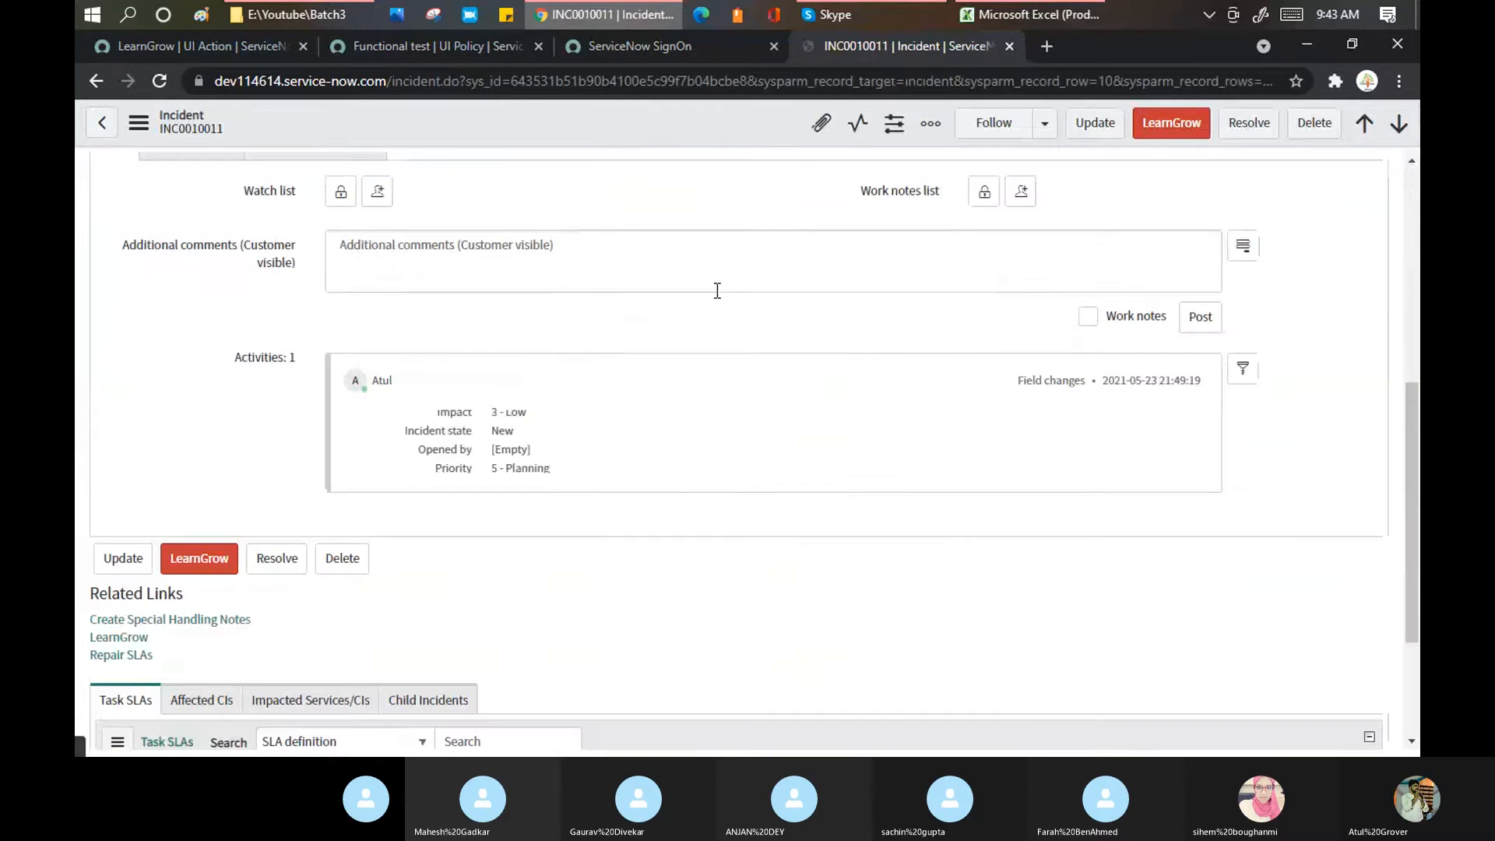
{"action": "scroll", "coordinate": [709, 304], "scroll_direction": "down", "scroll_amount": 3}
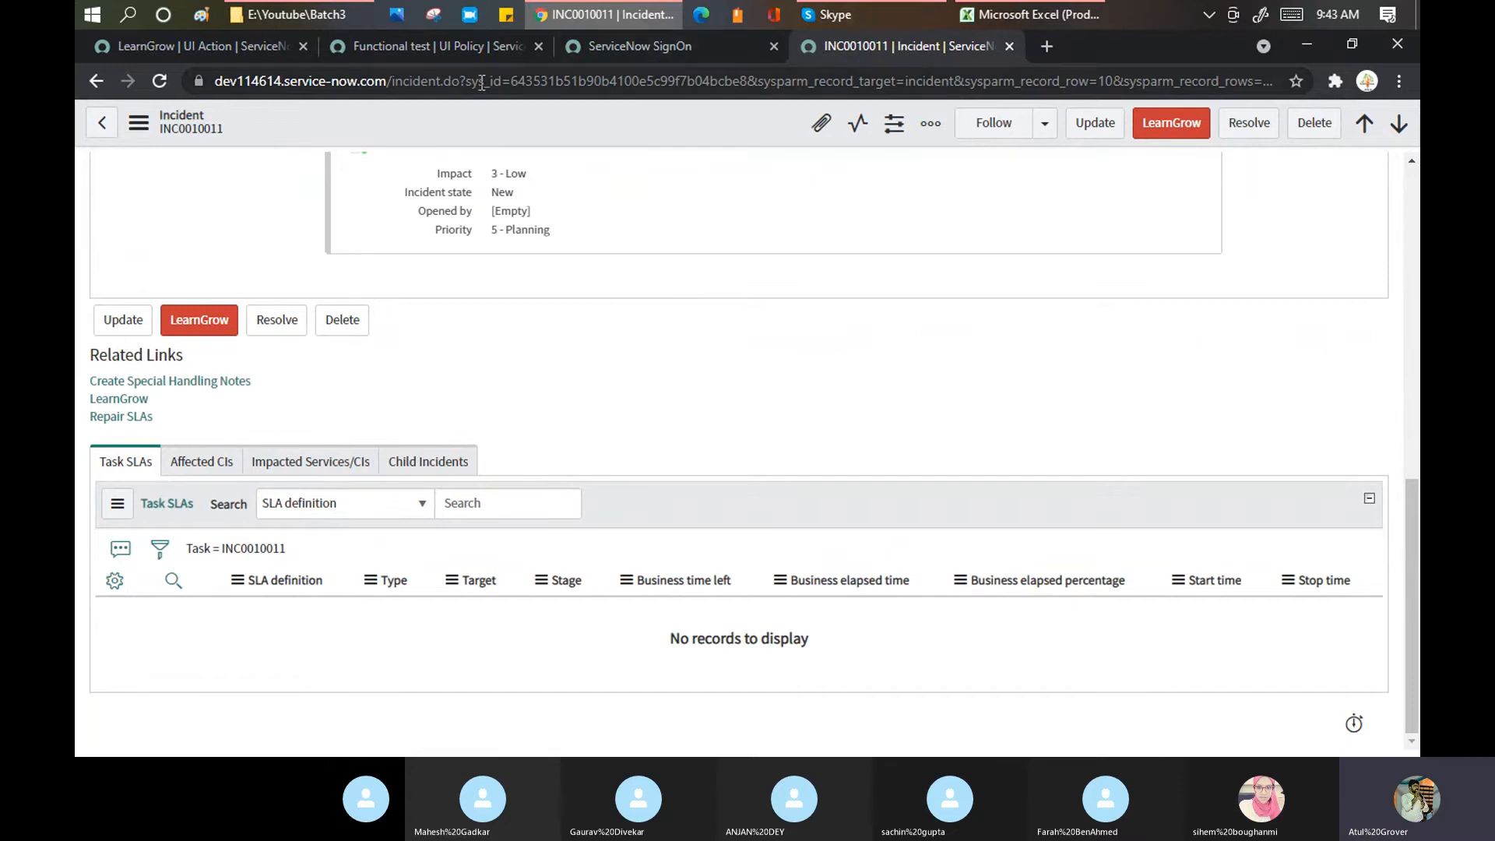
Step: Trim the address to incident.do again to load blank incident INC0010025
{"action": "left_click_drag", "start_coordinate": [464, 82], "coordinate": [1358, 94]}
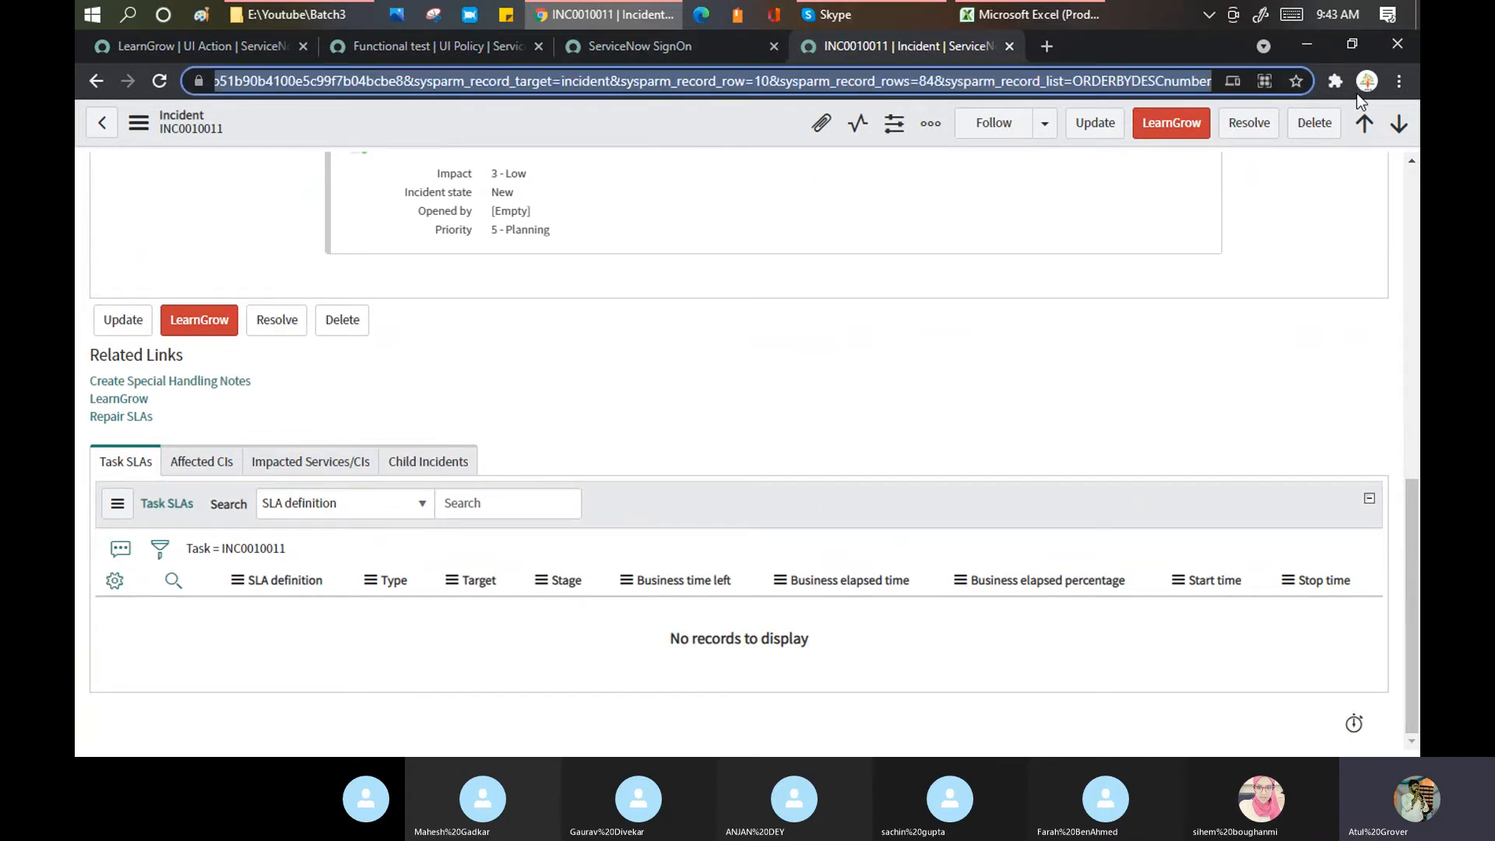
{"action": "key", "text": "BackSpace"}
{"action": "key", "text": "Return"}
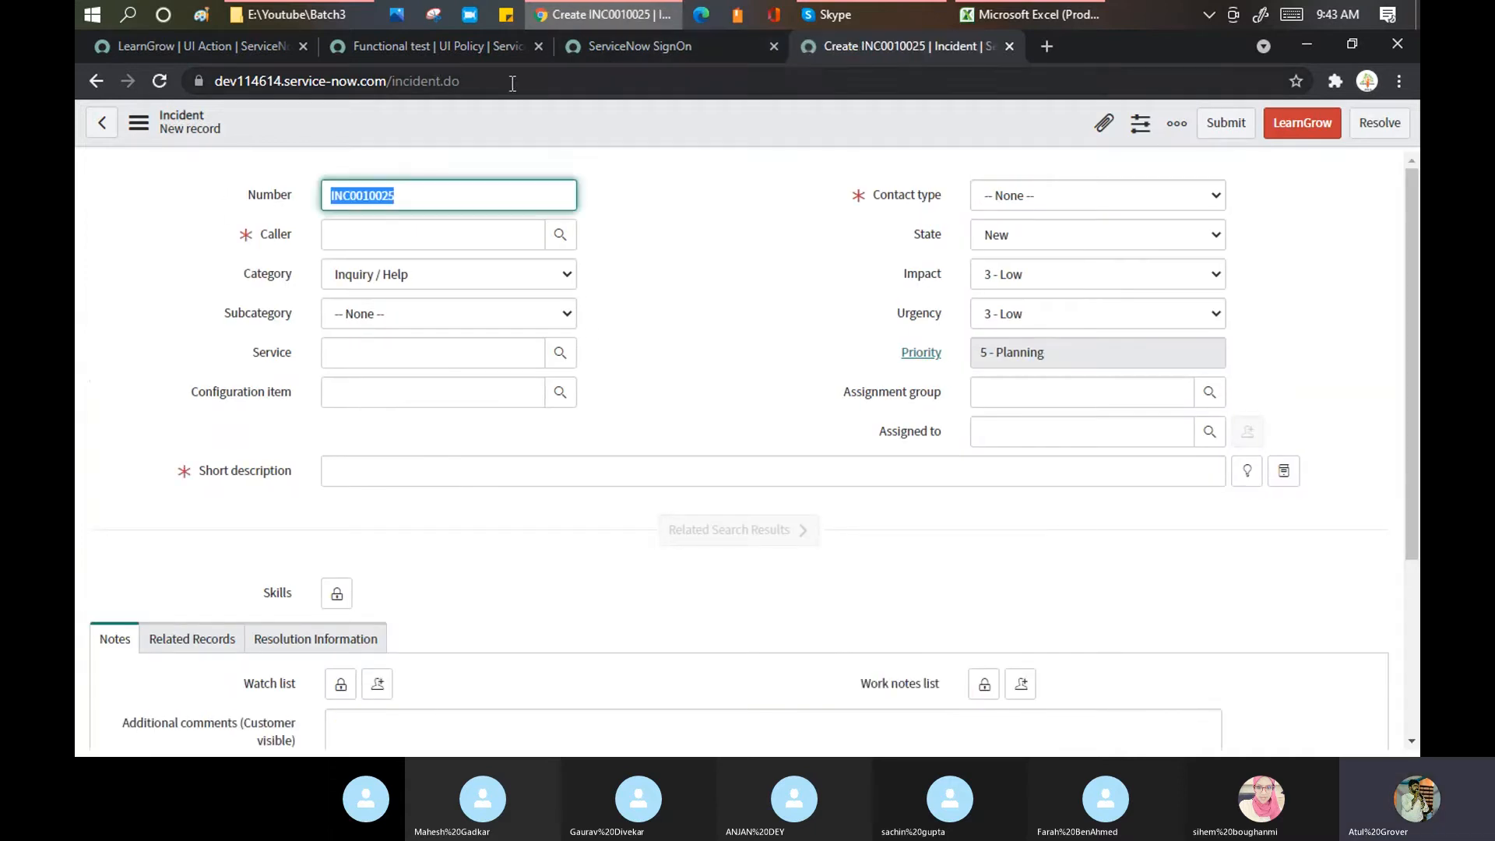
Step: Change the address to incident_list.do and scroll the Incidents list to find LearnGrow buttons
{"action": "left_click", "coordinate": [512, 83]}
{"action": "left_click", "coordinate": [512, 83]}
{"action": "key", "text": "BackSpace"}
{"action": "key", "text": "BackSpace"}
{"action": "key", "text": "BackSpace"}
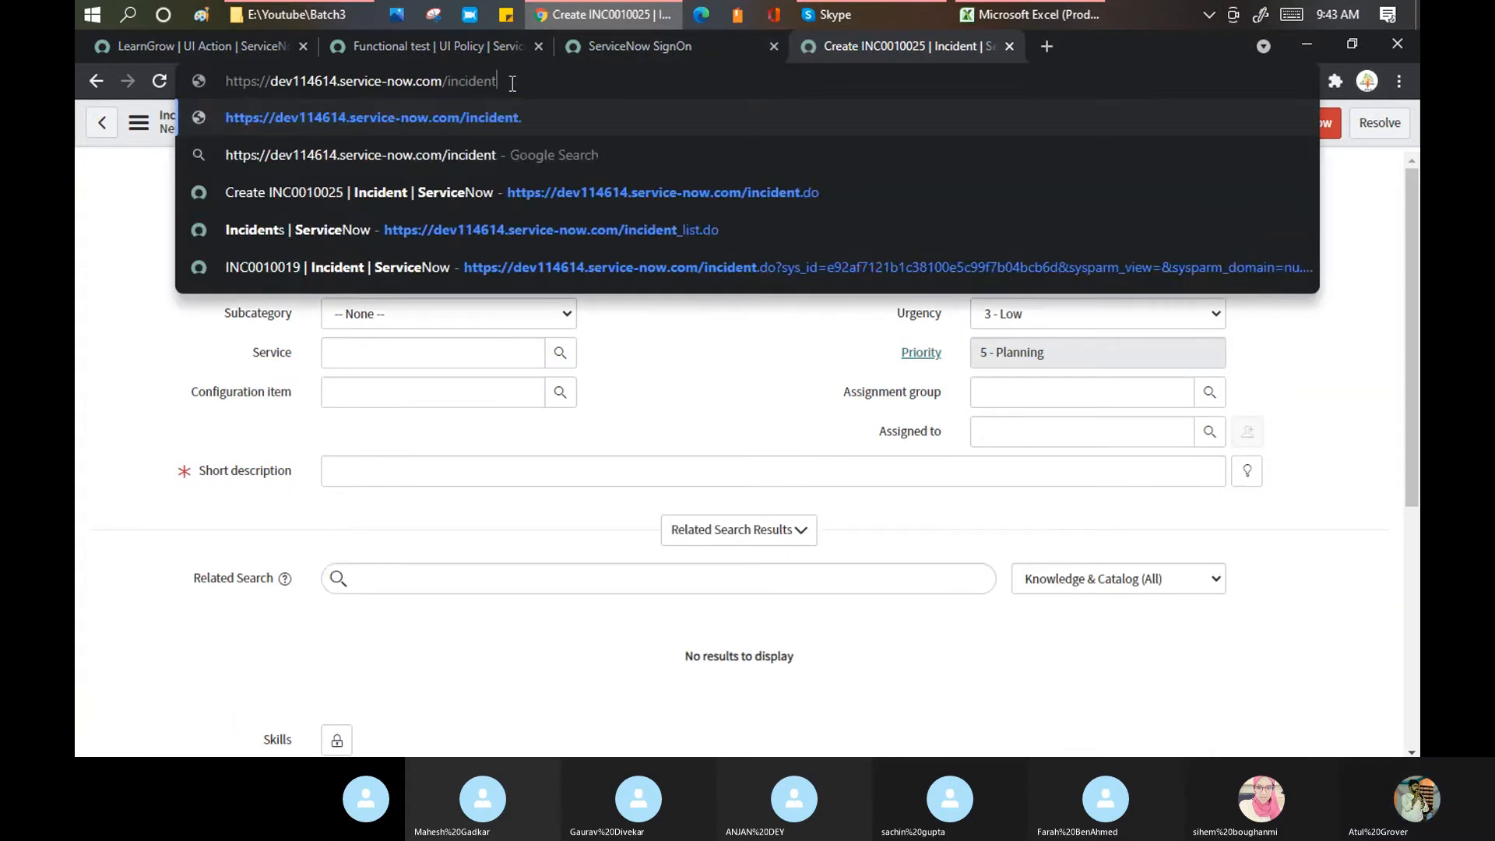
{"action": "type", "text": "_list"}
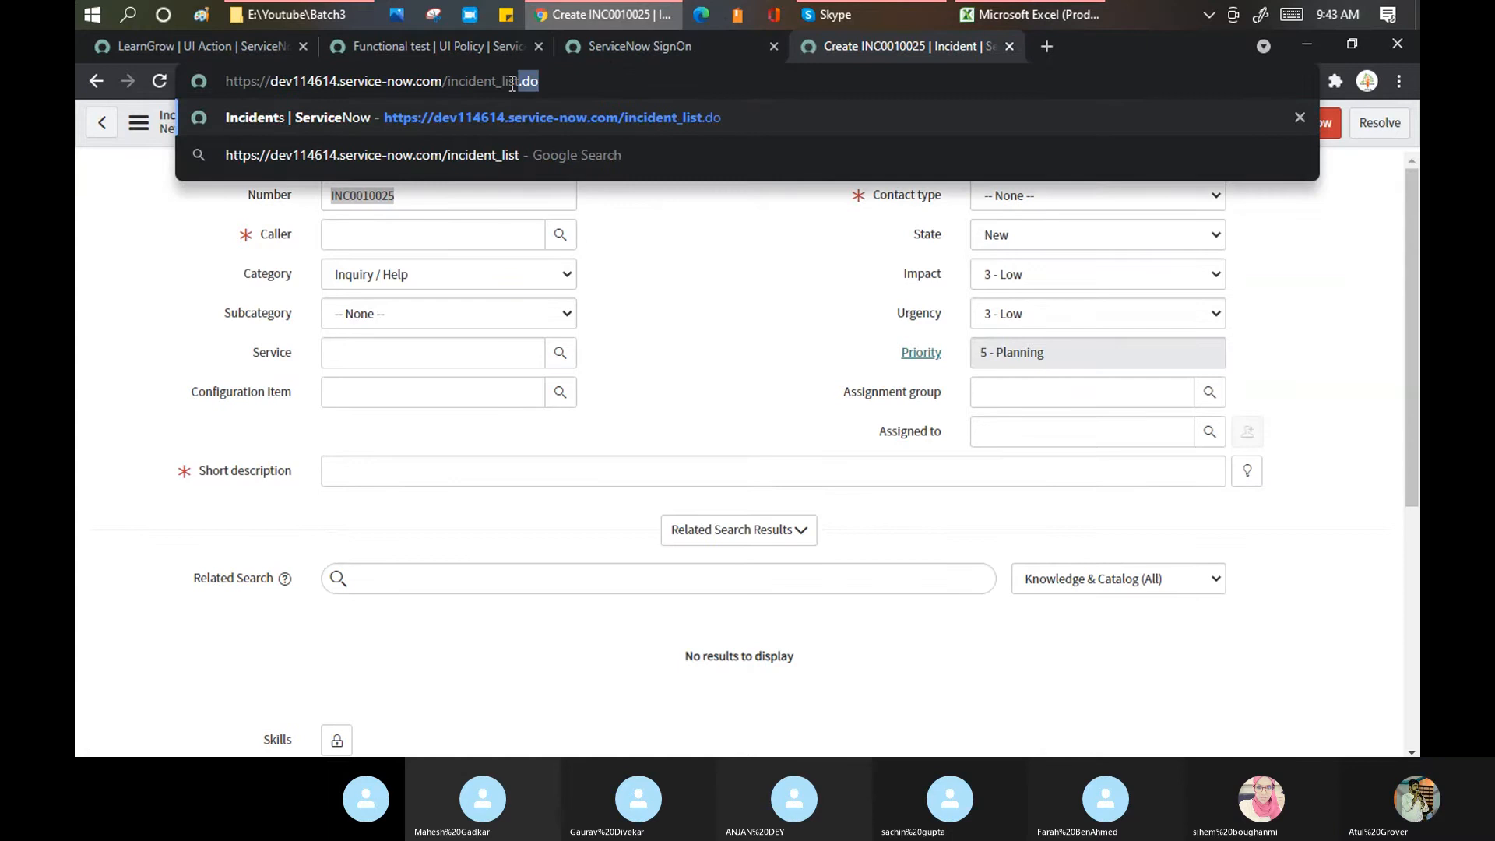
{"action": "key", "text": "Return"}
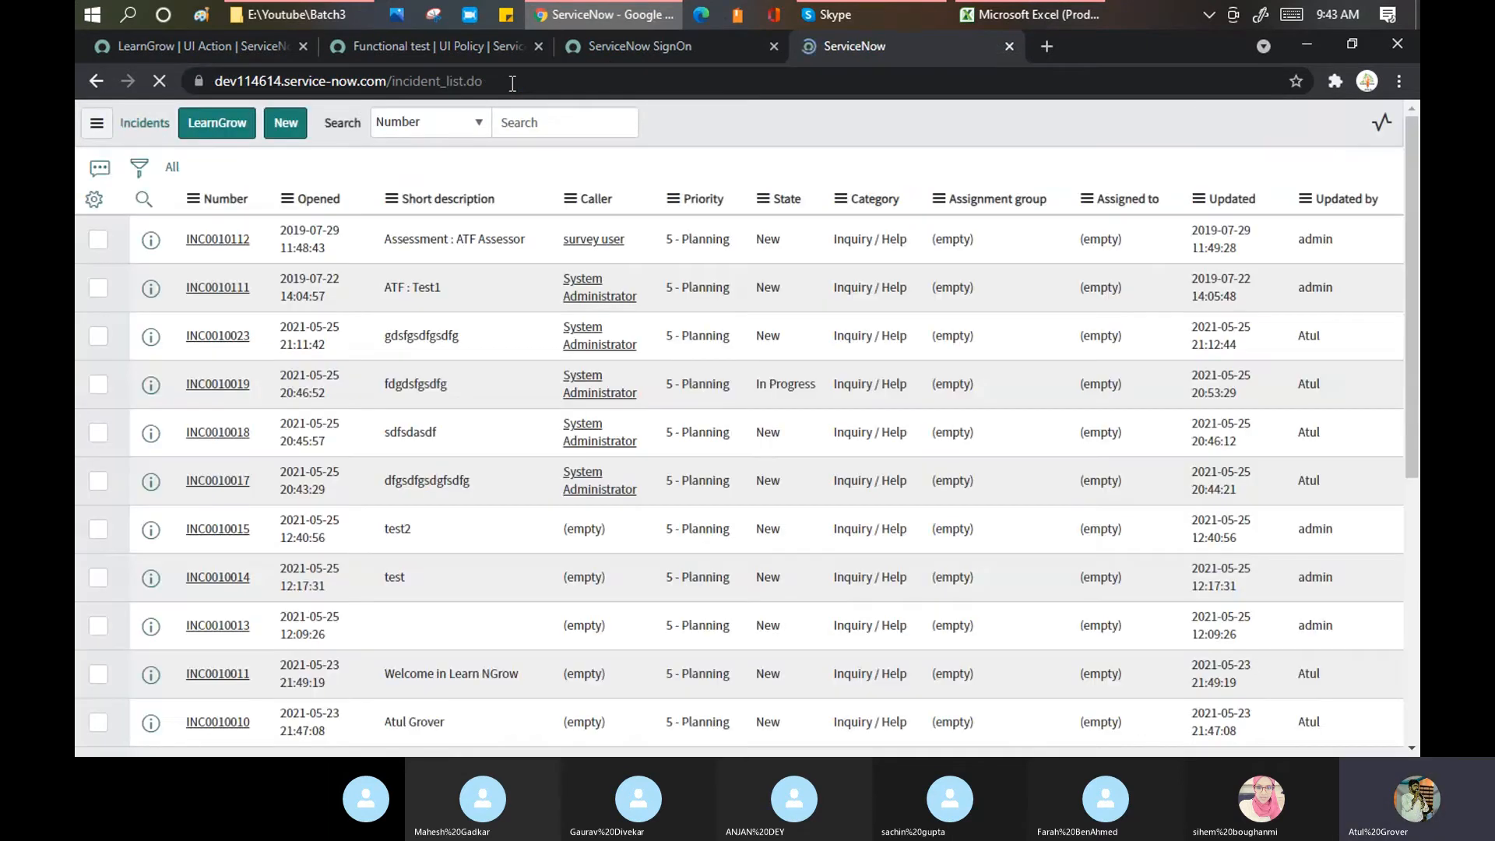
{"action": "scroll", "coordinate": [346, 396], "scroll_direction": "down", "scroll_amount": 3}
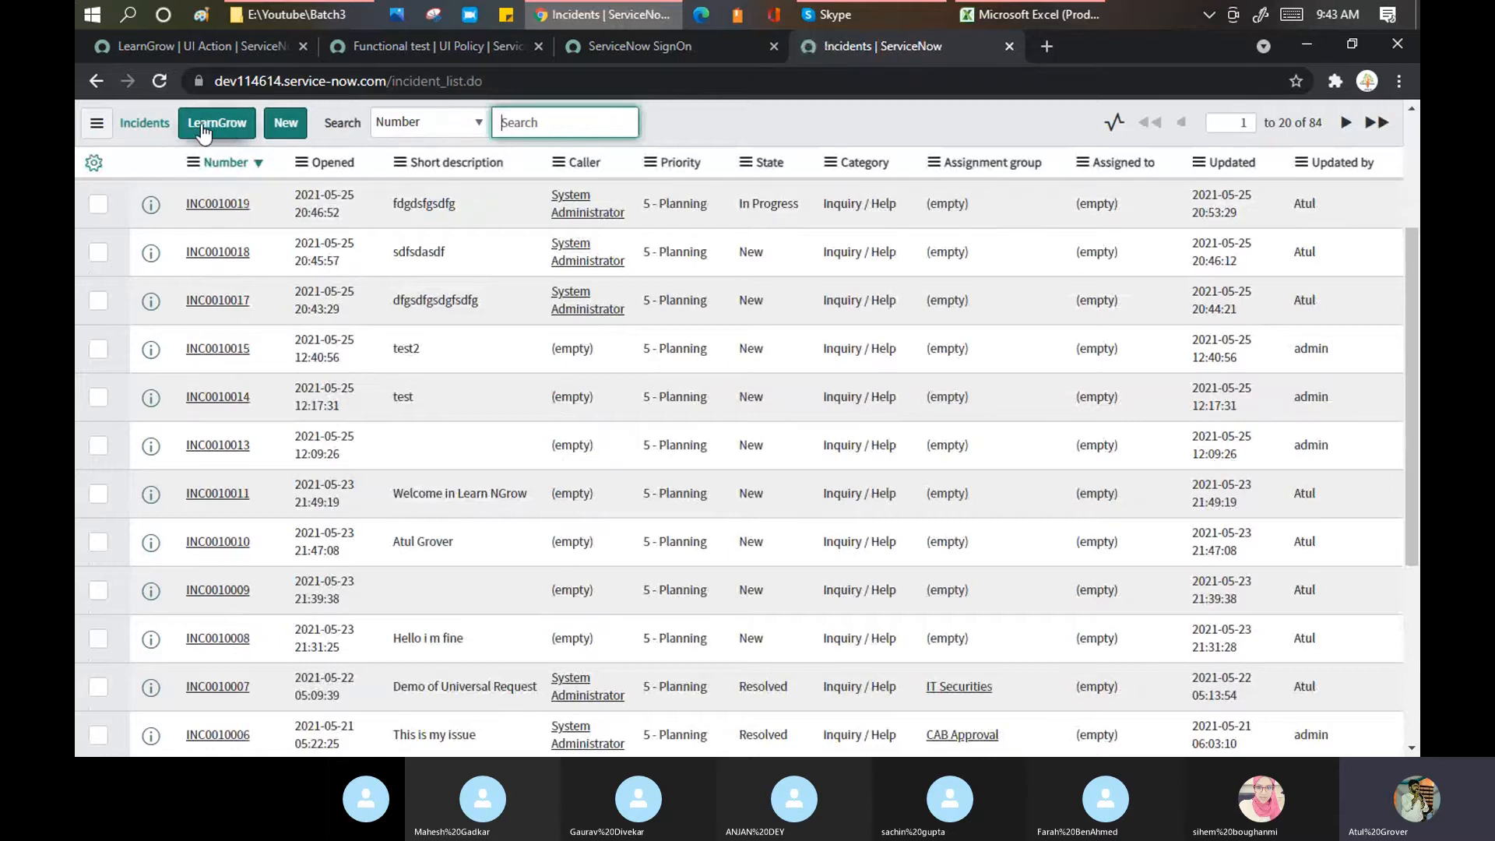
{"action": "scroll", "coordinate": [254, 391], "scroll_direction": "down", "scroll_amount": 5}
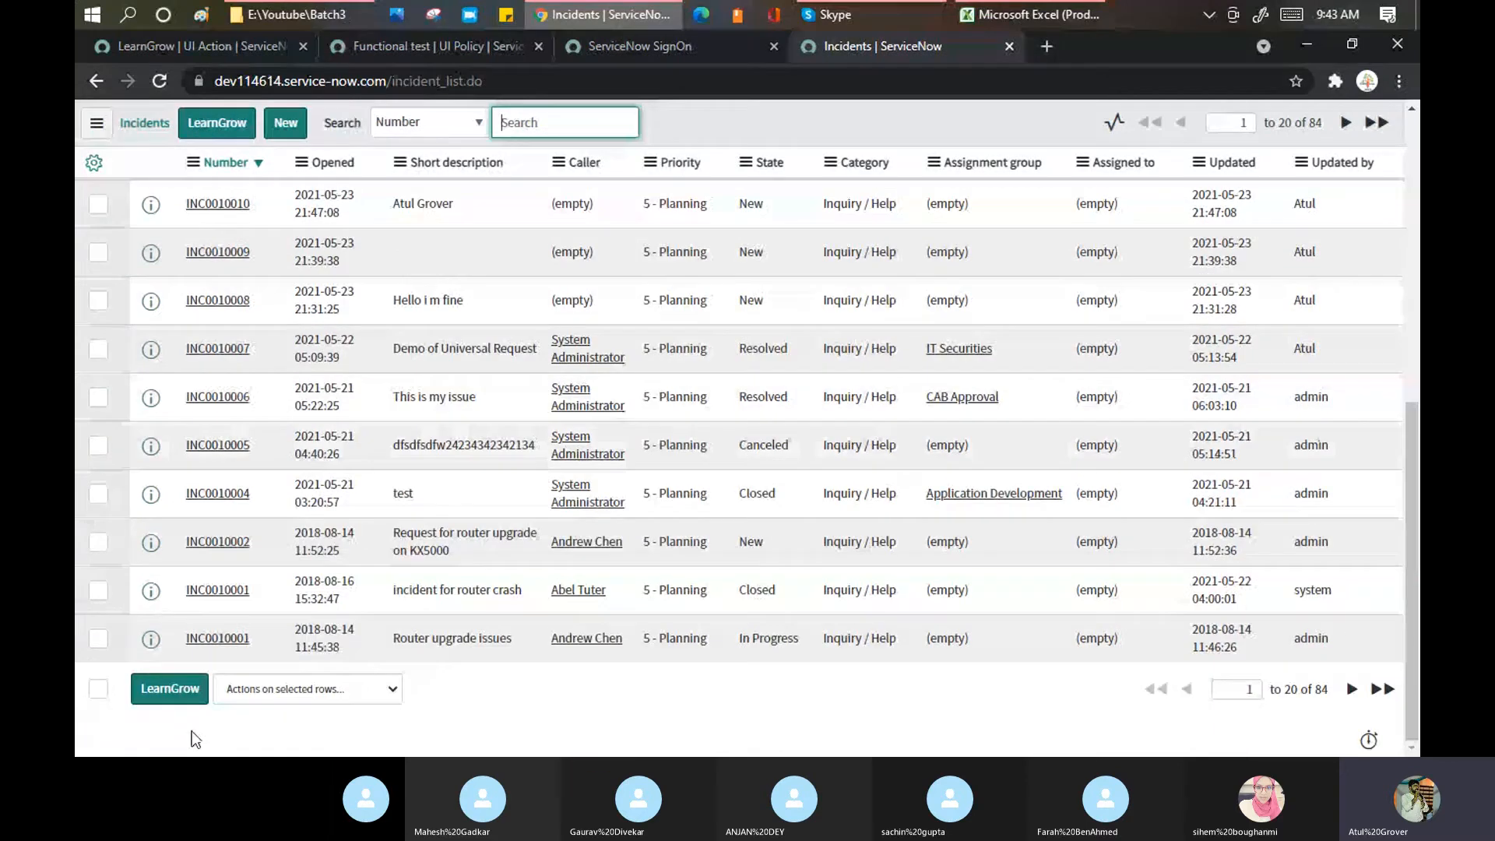
Step: Check the 'Actions on selected rows' dropdown for LearnGrow, then reopen the UI Action record
{"action": "left_click", "coordinate": [301, 692]}
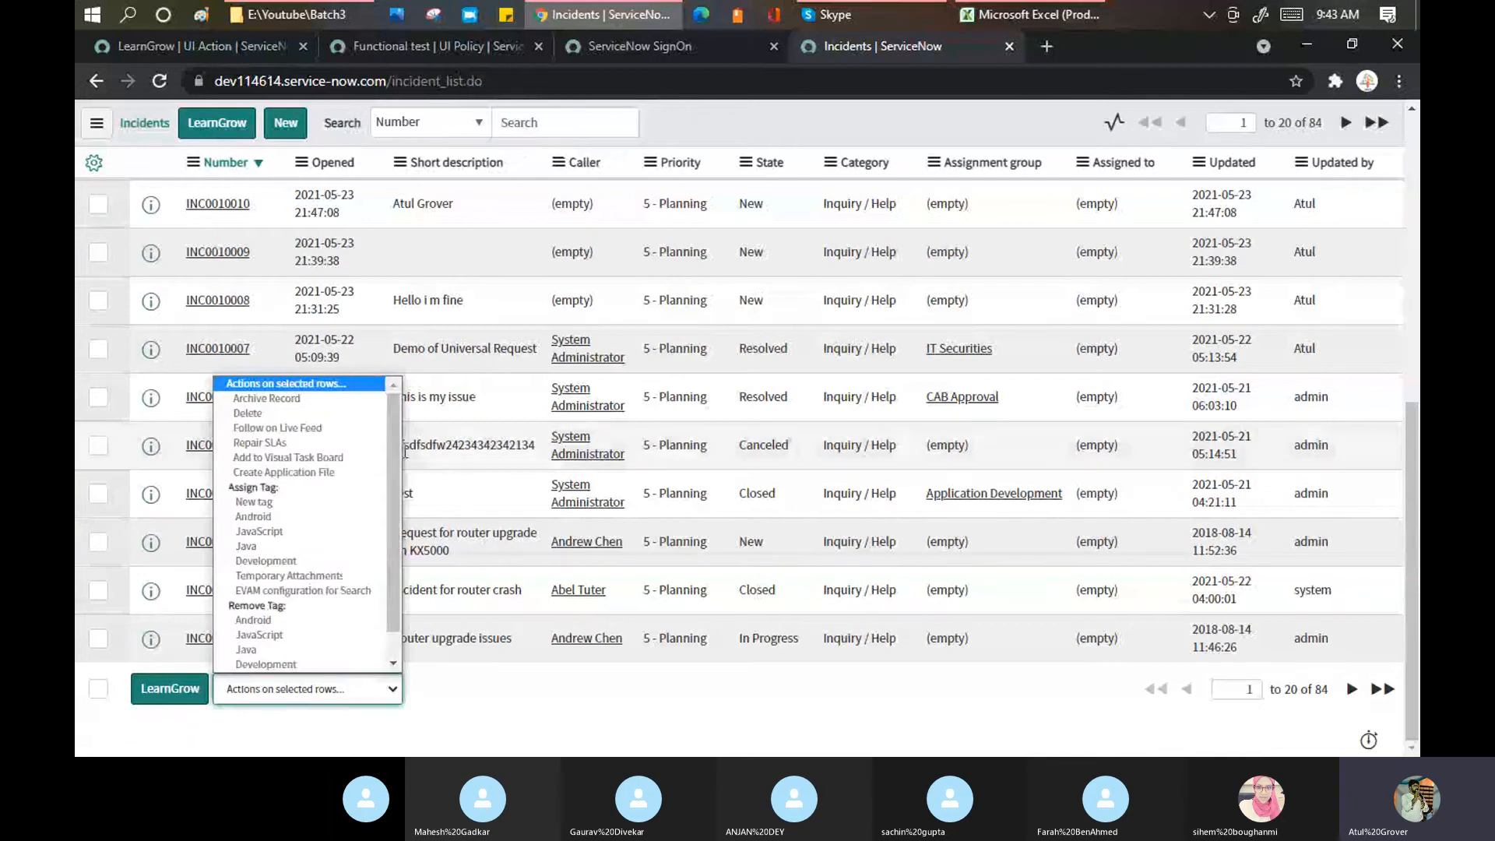
{"action": "left_click_drag", "start_coordinate": [395, 446], "coordinate": [384, 512]}
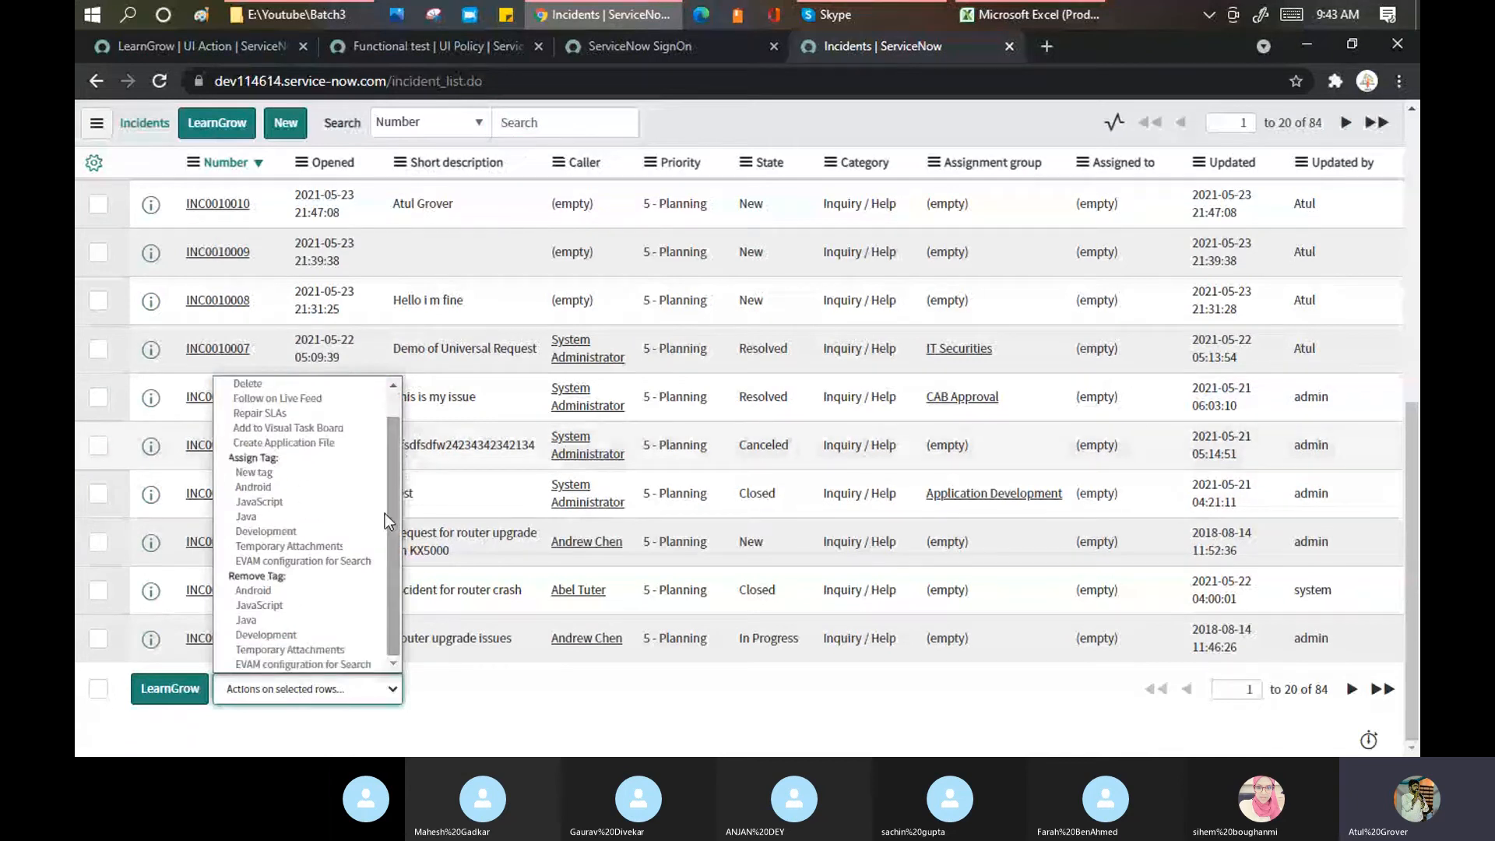
{"action": "left_click", "coordinate": [212, 45]}
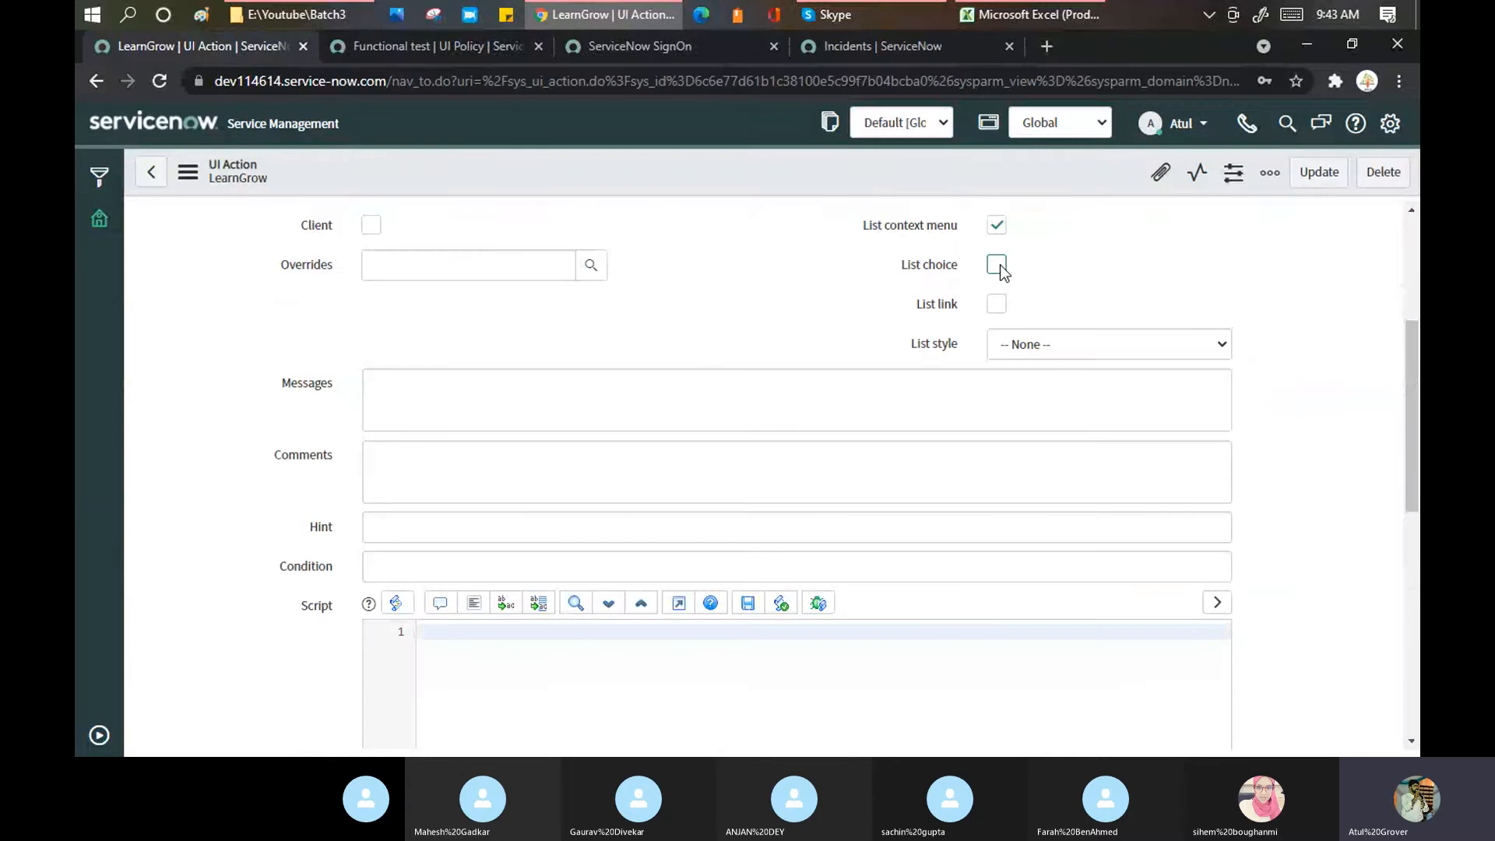
Step: Tick List choice and List link, set List style to Primary, and save LearnGrow
{"action": "left_click", "coordinate": [997, 265]}
{"action": "left_click", "coordinate": [996, 304]}
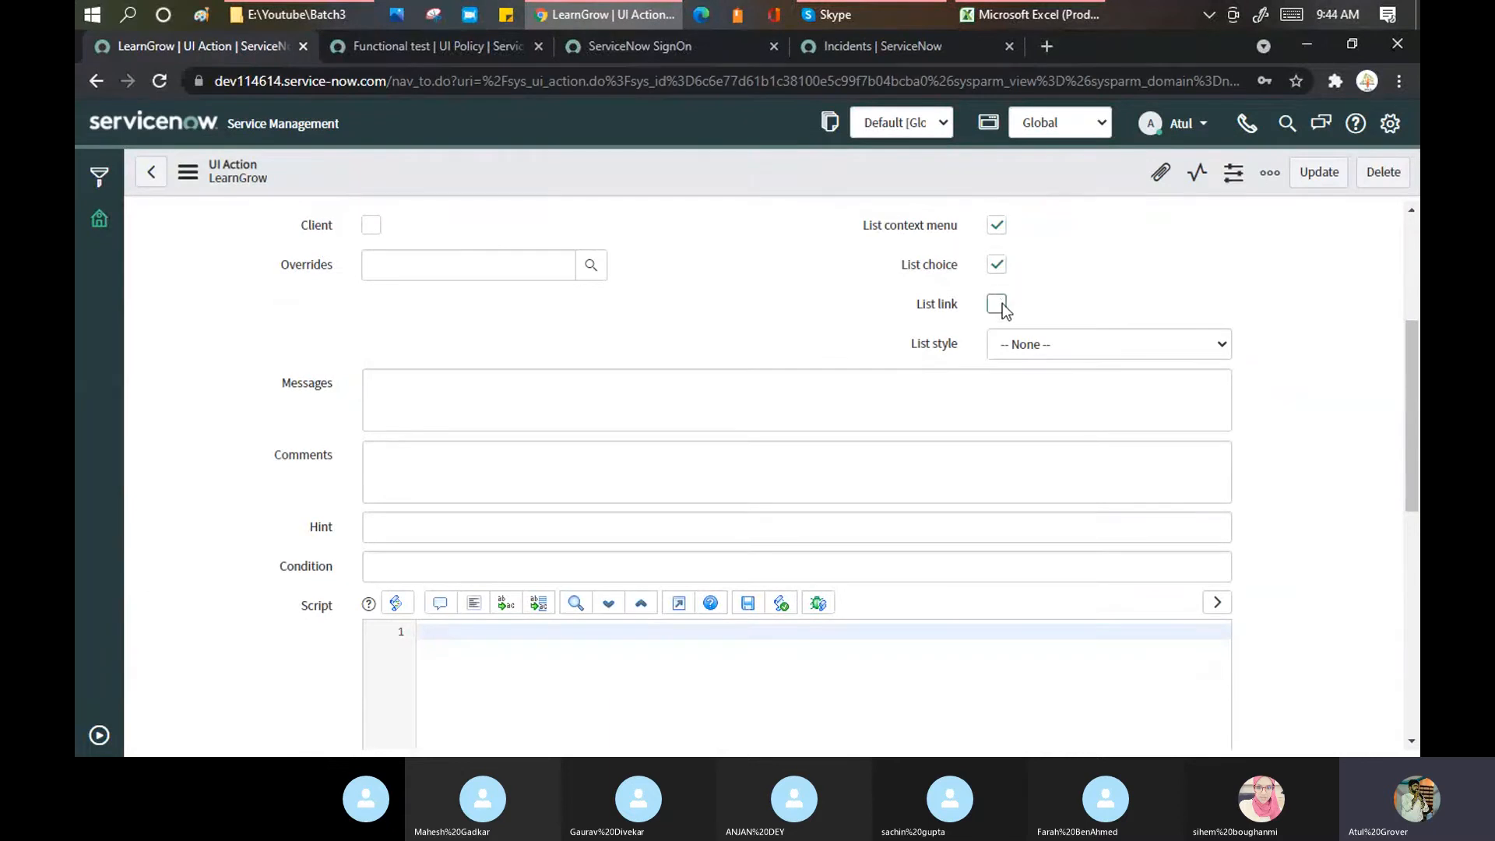
{"action": "left_click", "coordinate": [1061, 344]}
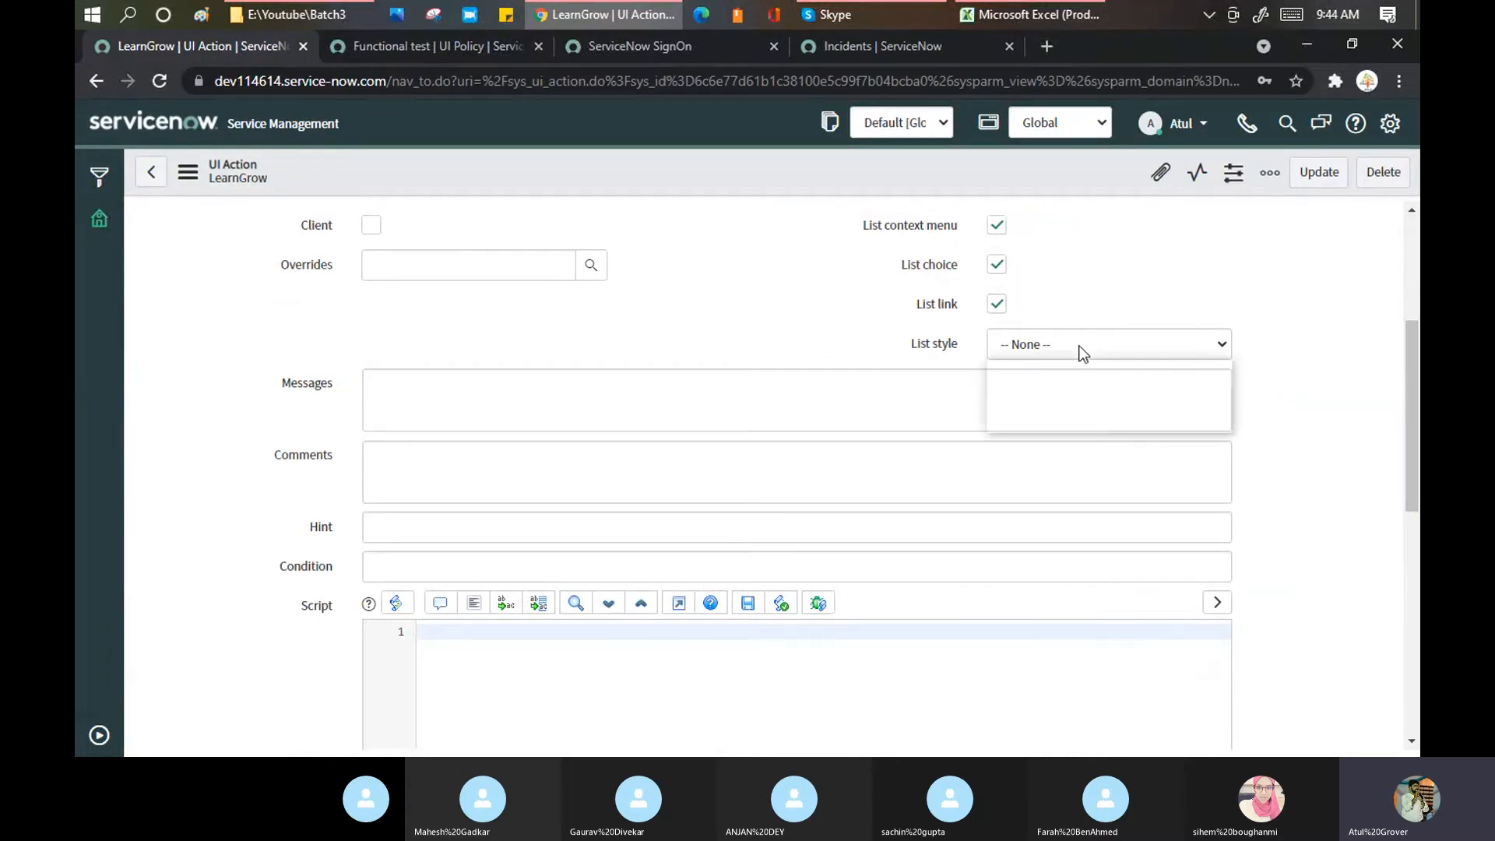
{"action": "left_click", "coordinate": [1049, 393]}
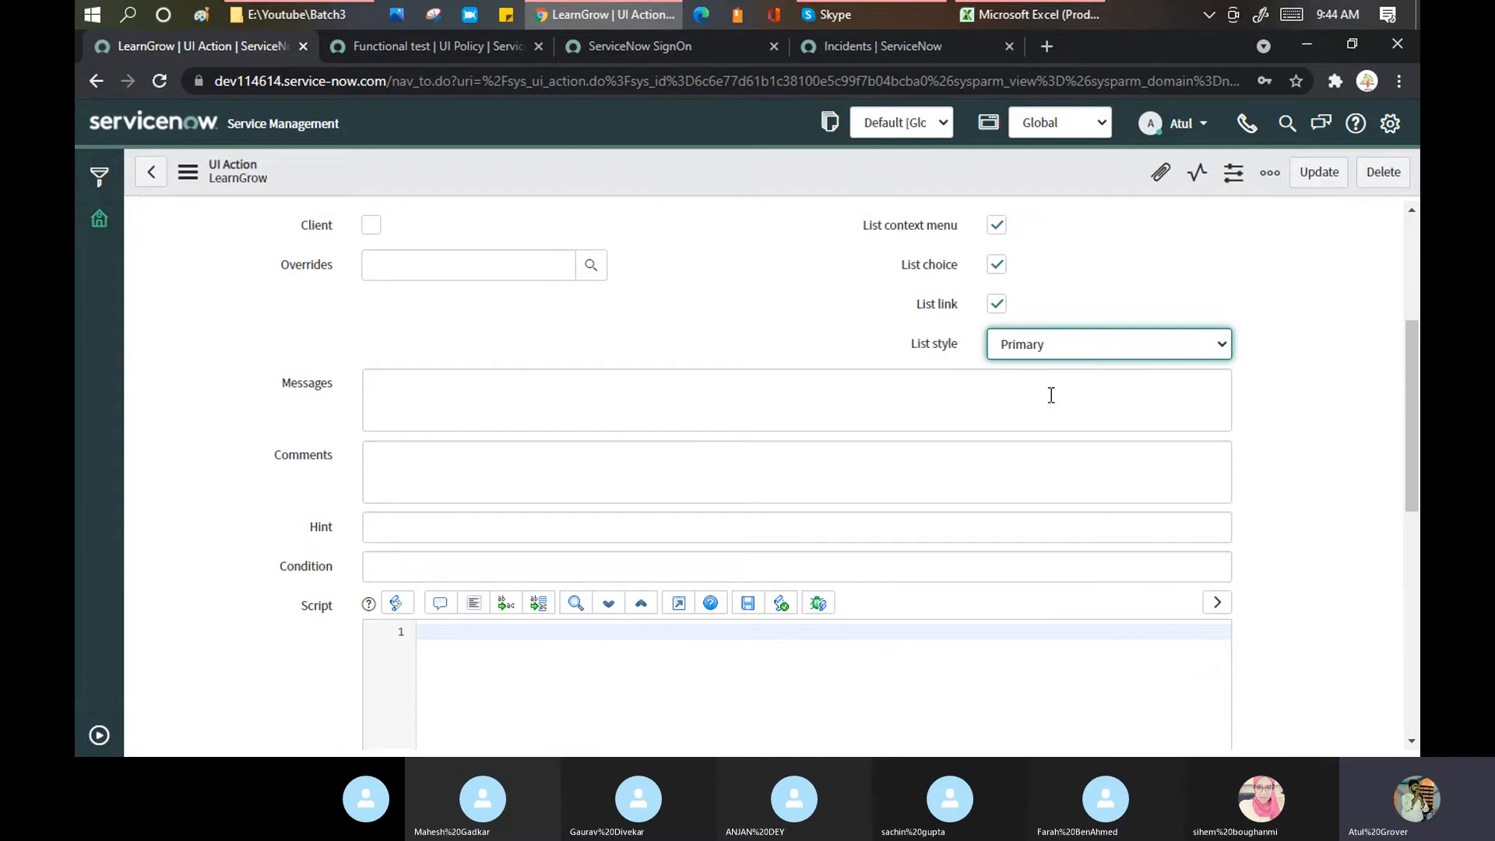
{"action": "right_click", "coordinate": [600, 167]}
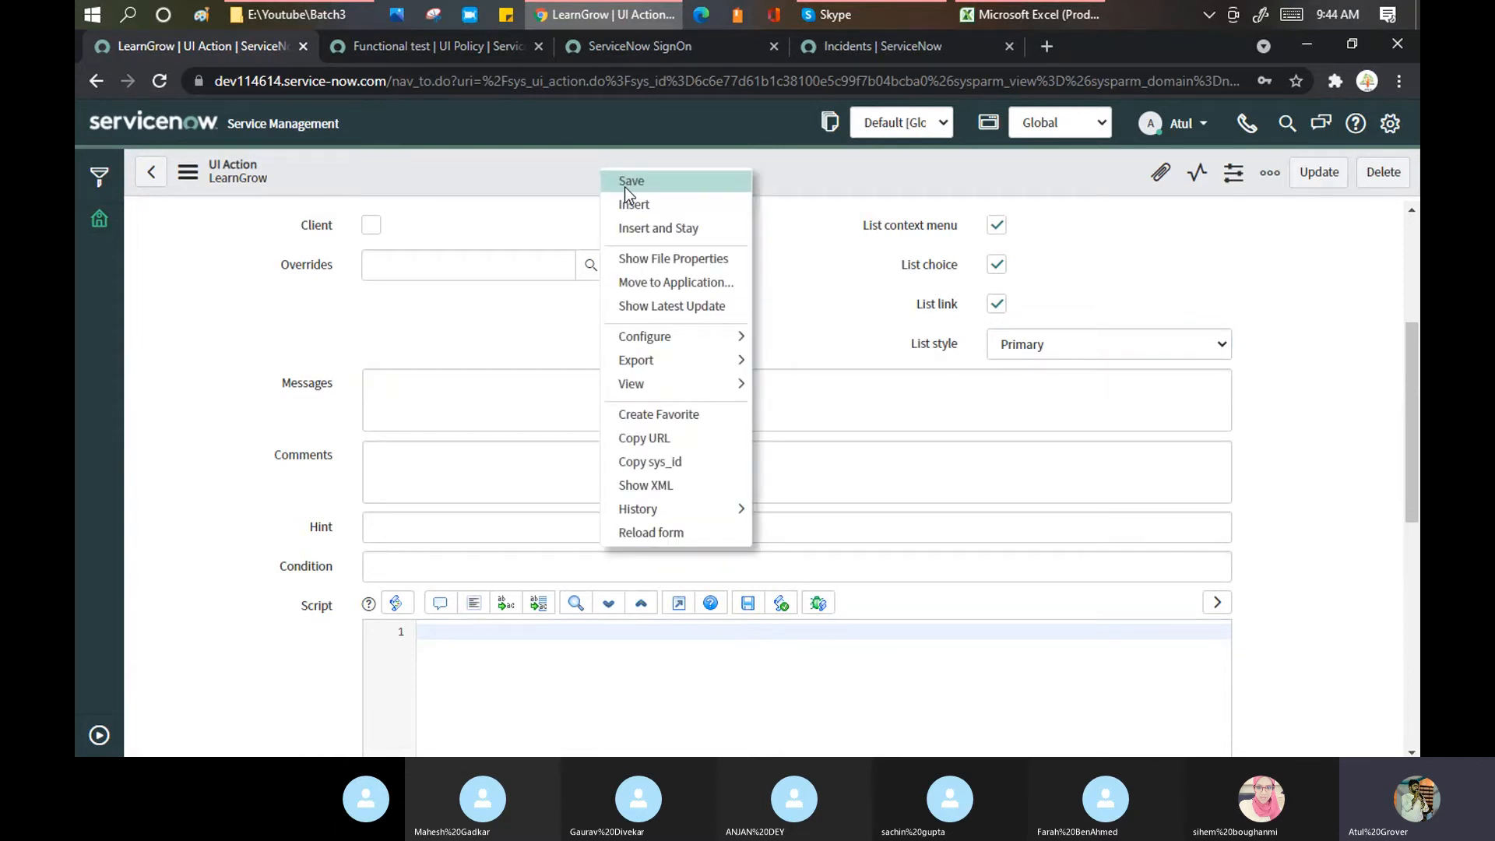
{"action": "left_click", "coordinate": [624, 182]}
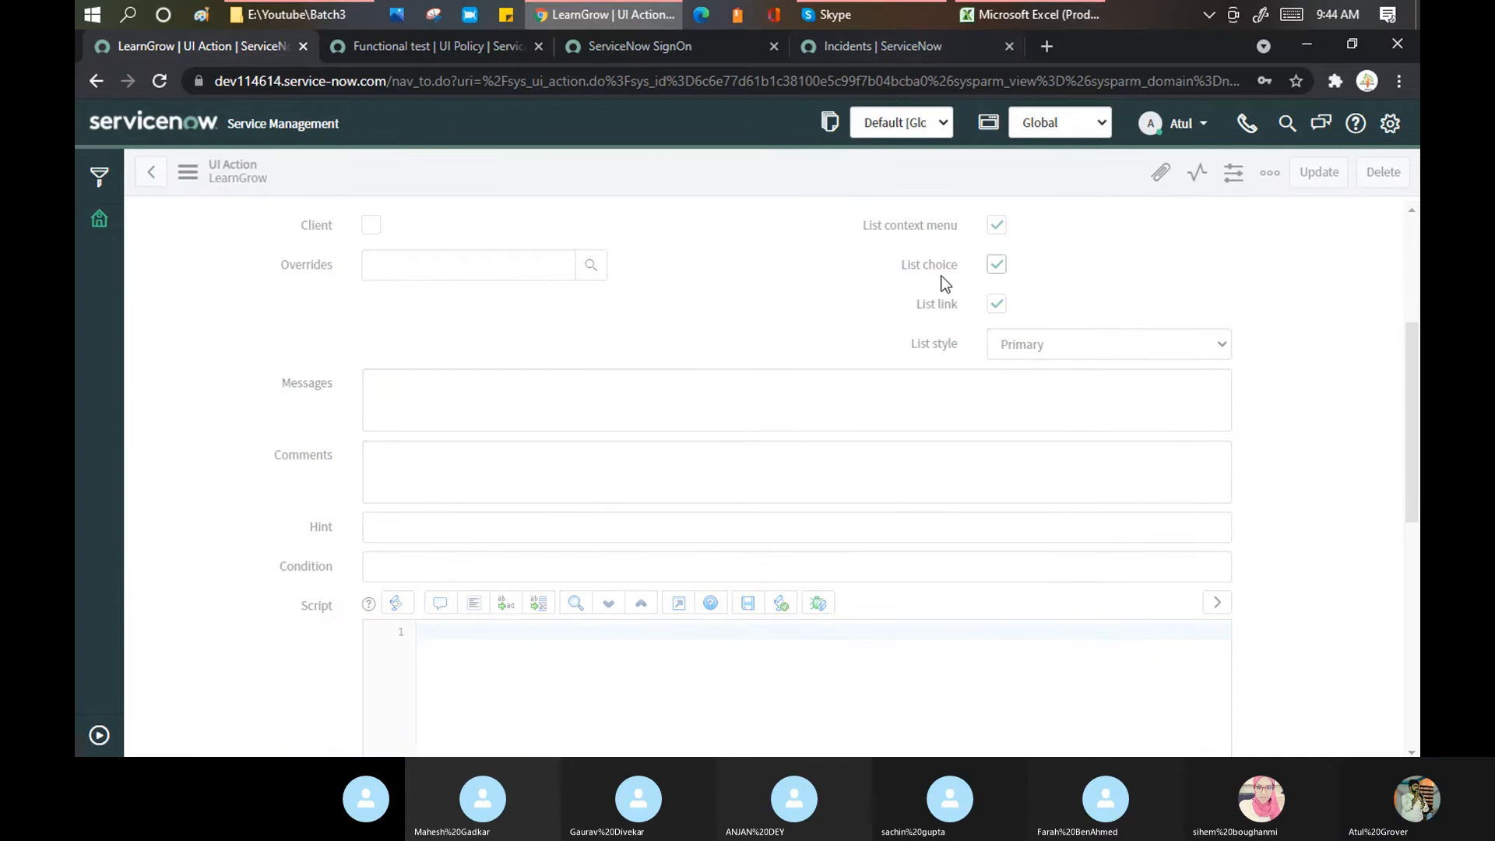
{"action": "left_click", "coordinate": [869, 44]}
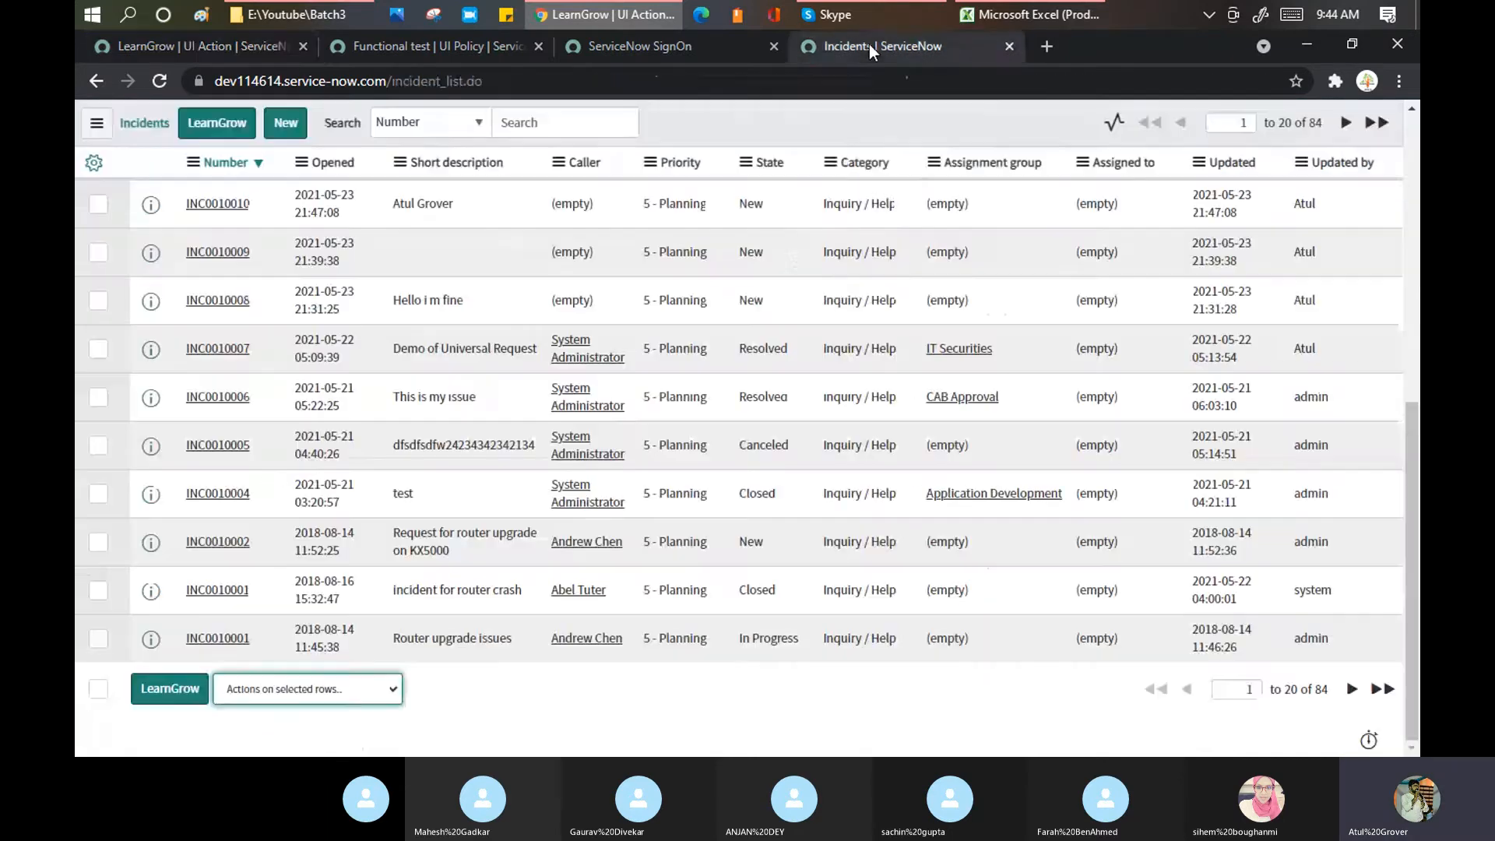
Step: Refresh the Incidents list and find LearnGrow under 'Actions on selected rows' and related links
{"action": "right_click", "coordinate": [788, 115]}
{"action": "left_click", "coordinate": [845, 224]}
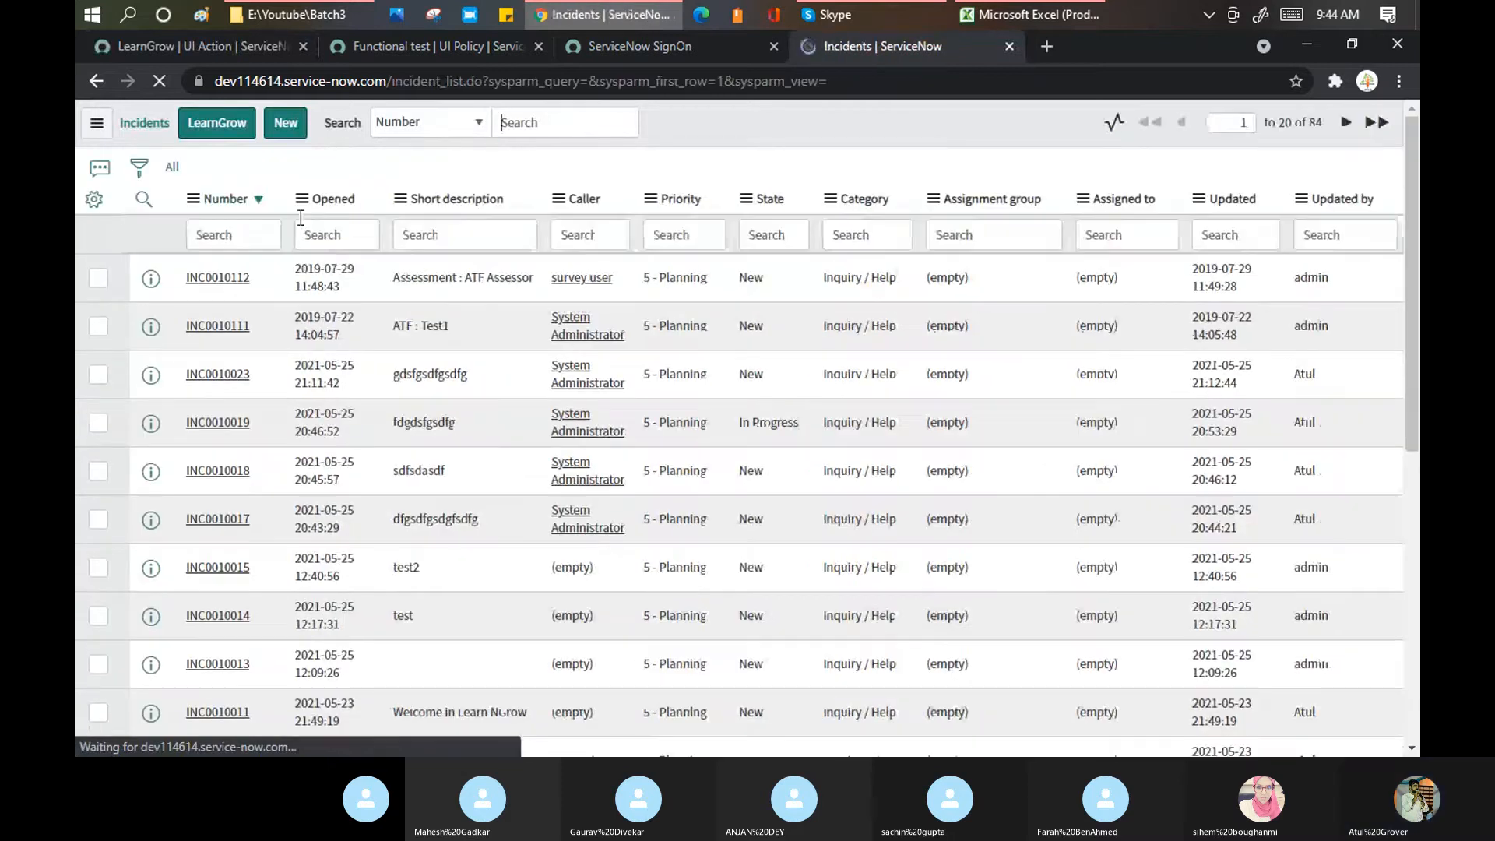
{"action": "scroll", "coordinate": [415, 191], "scroll_direction": "down", "scroll_amount": 10}
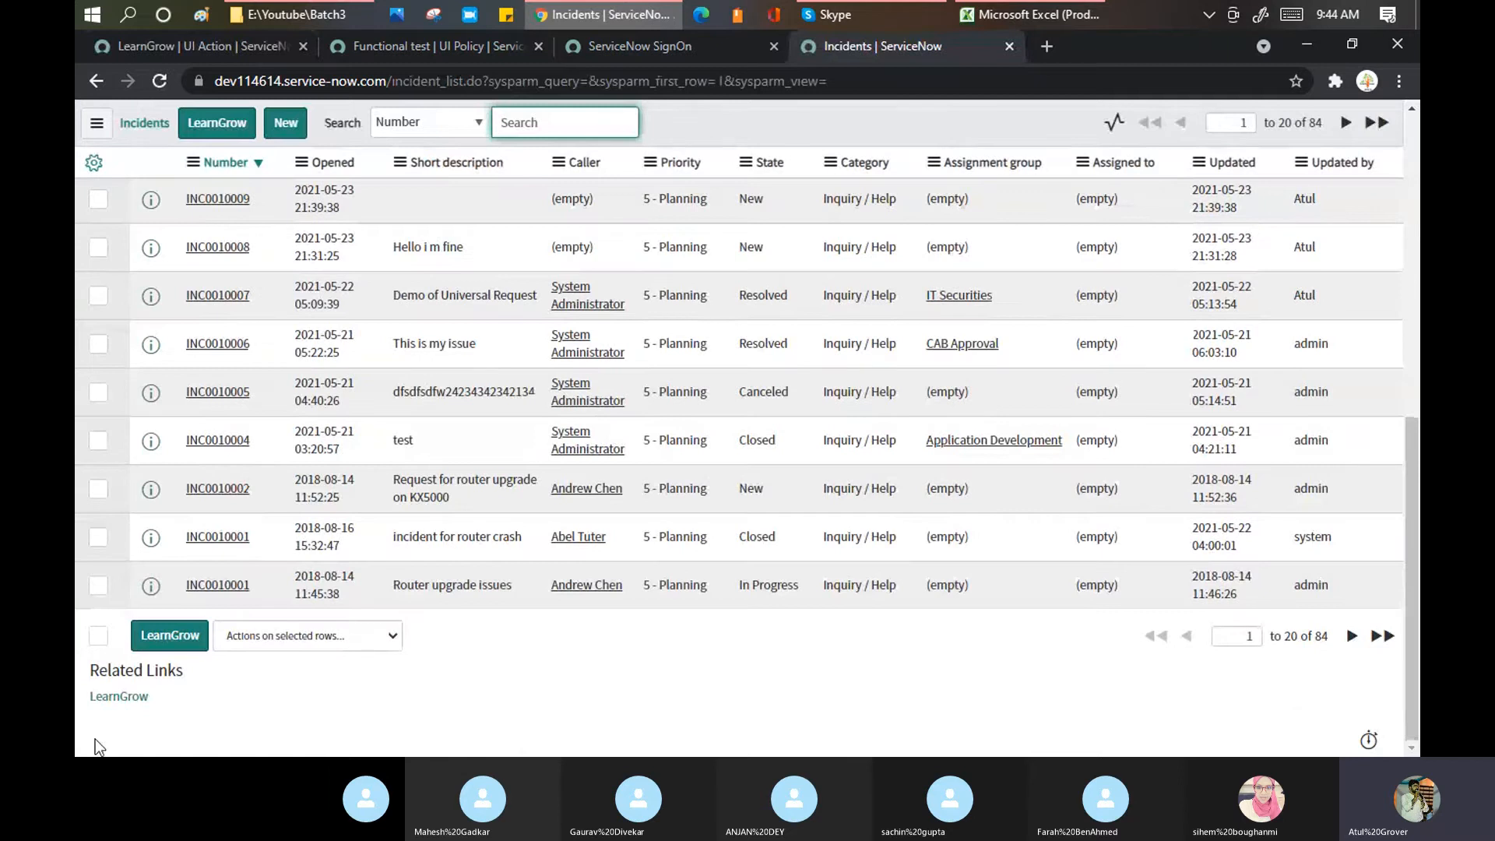
{"action": "left_click", "coordinate": [365, 637]}
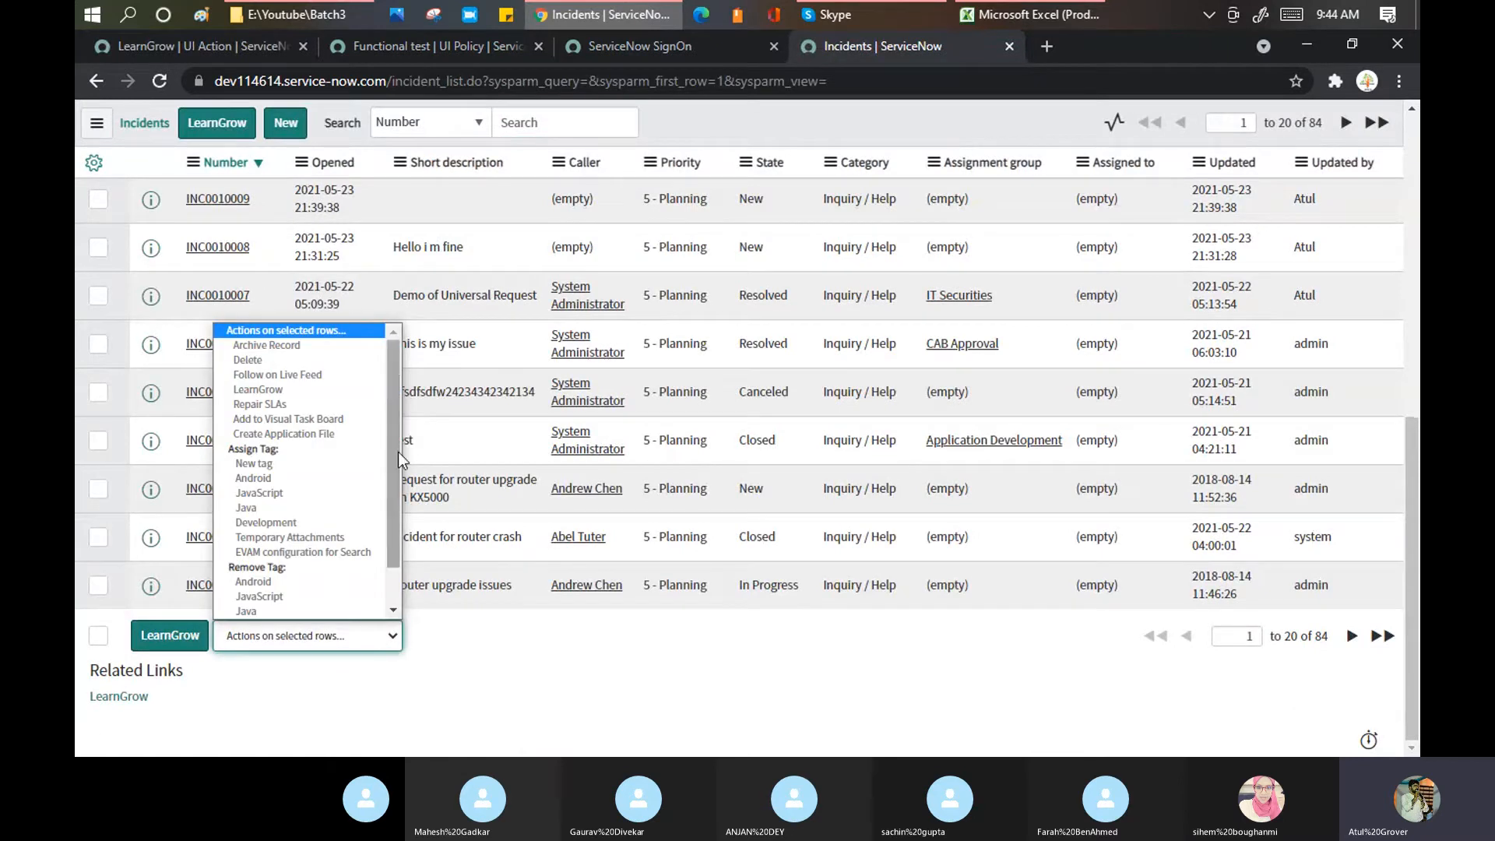
{"action": "scroll", "coordinate": [400, 450], "scroll_direction": "down", "scroll_amount": 1}
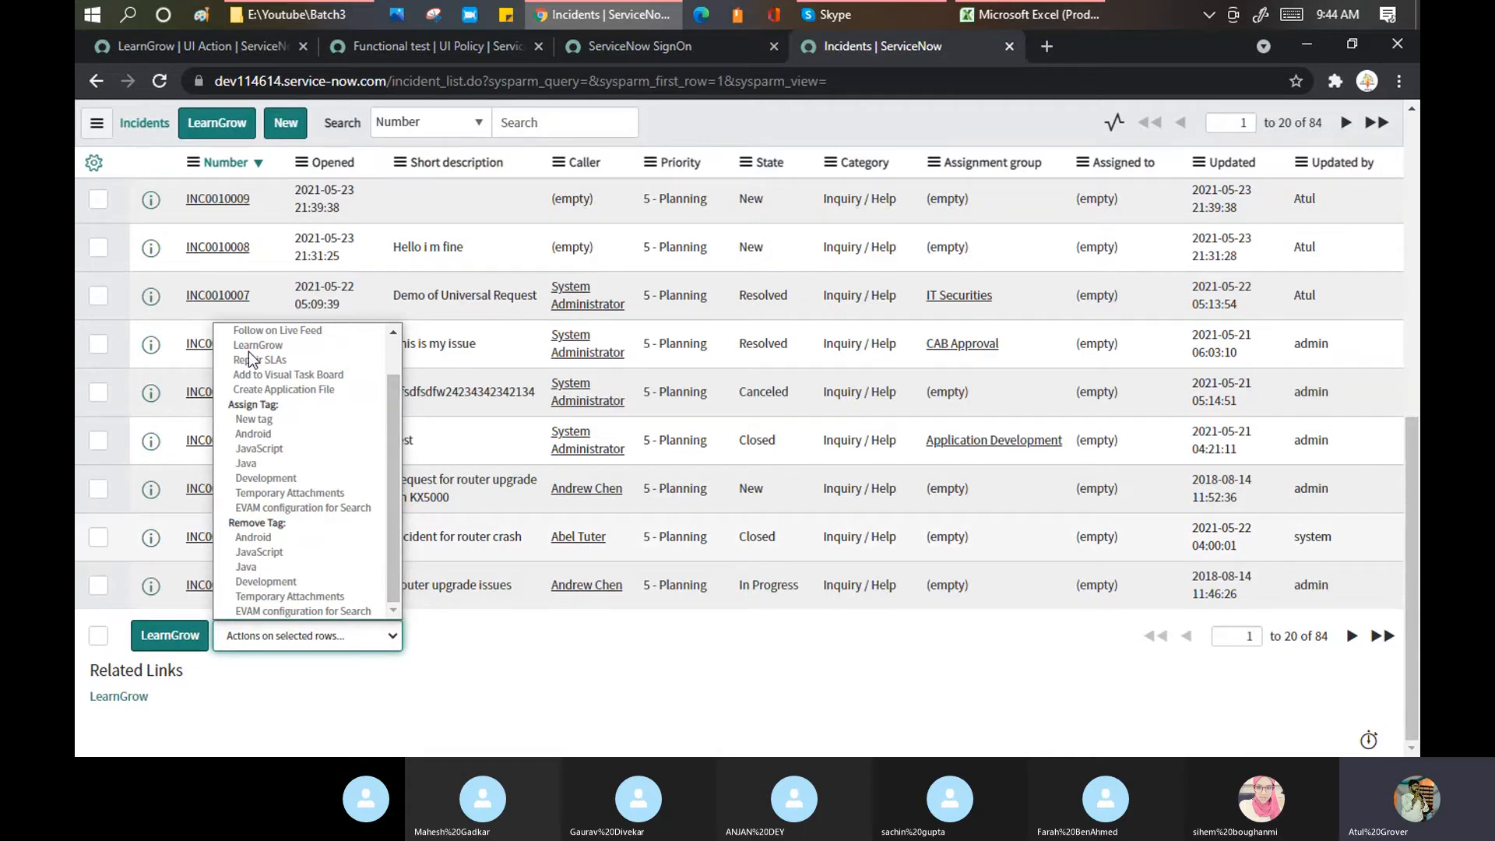
{"action": "left_click", "coordinate": [545, 674]}
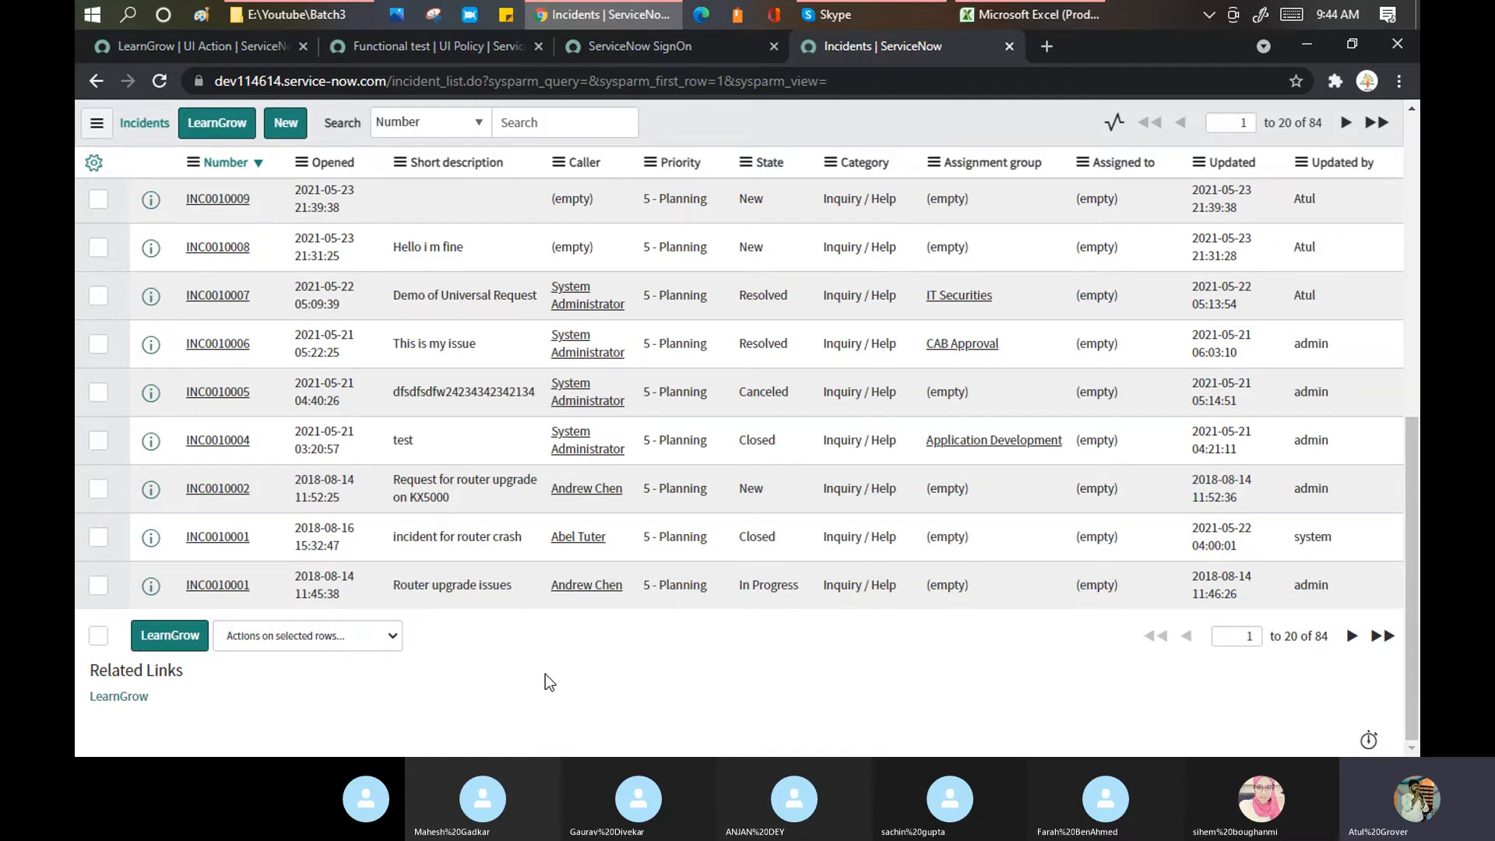
{"action": "left_click", "coordinate": [203, 49]}
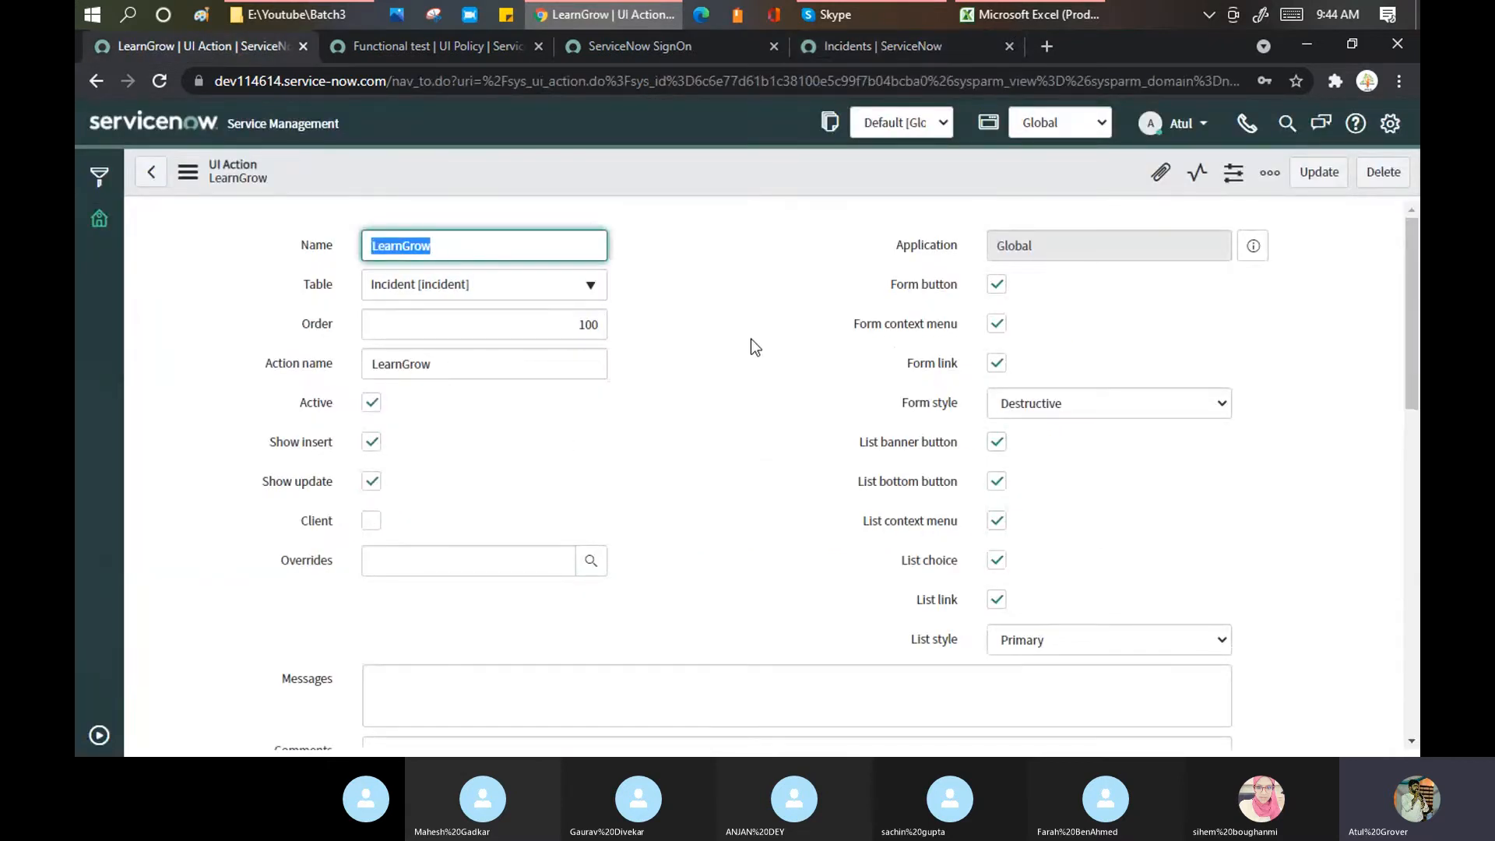
Step: Tick Client and List v3 Compatible on LearnGrow and save the UI Action
{"action": "scroll", "coordinate": [484, 420], "scroll_direction": "down", "scroll_amount": 2}
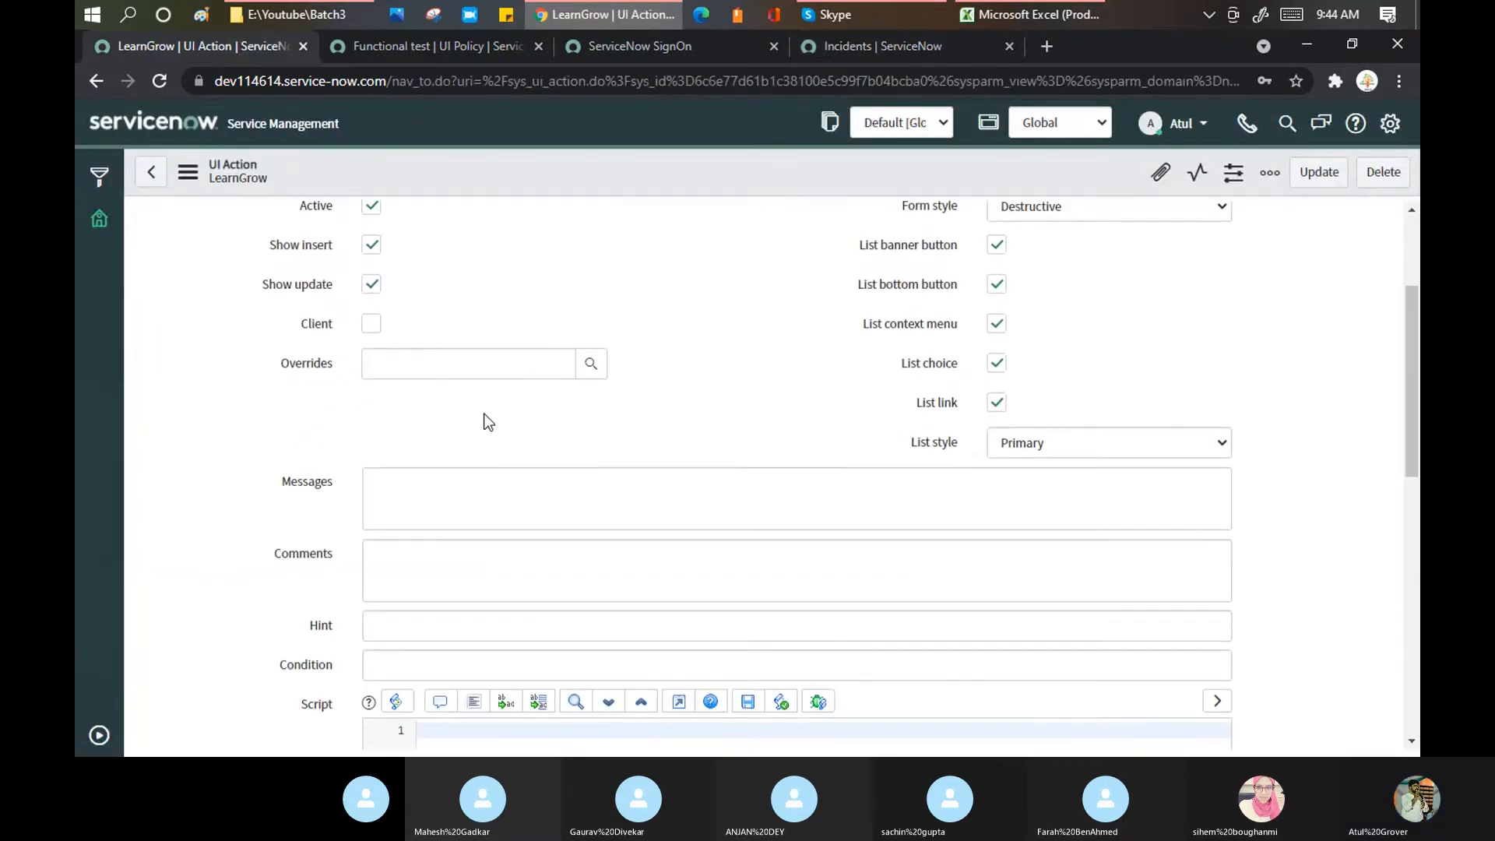
{"action": "left_click", "coordinate": [372, 323]}
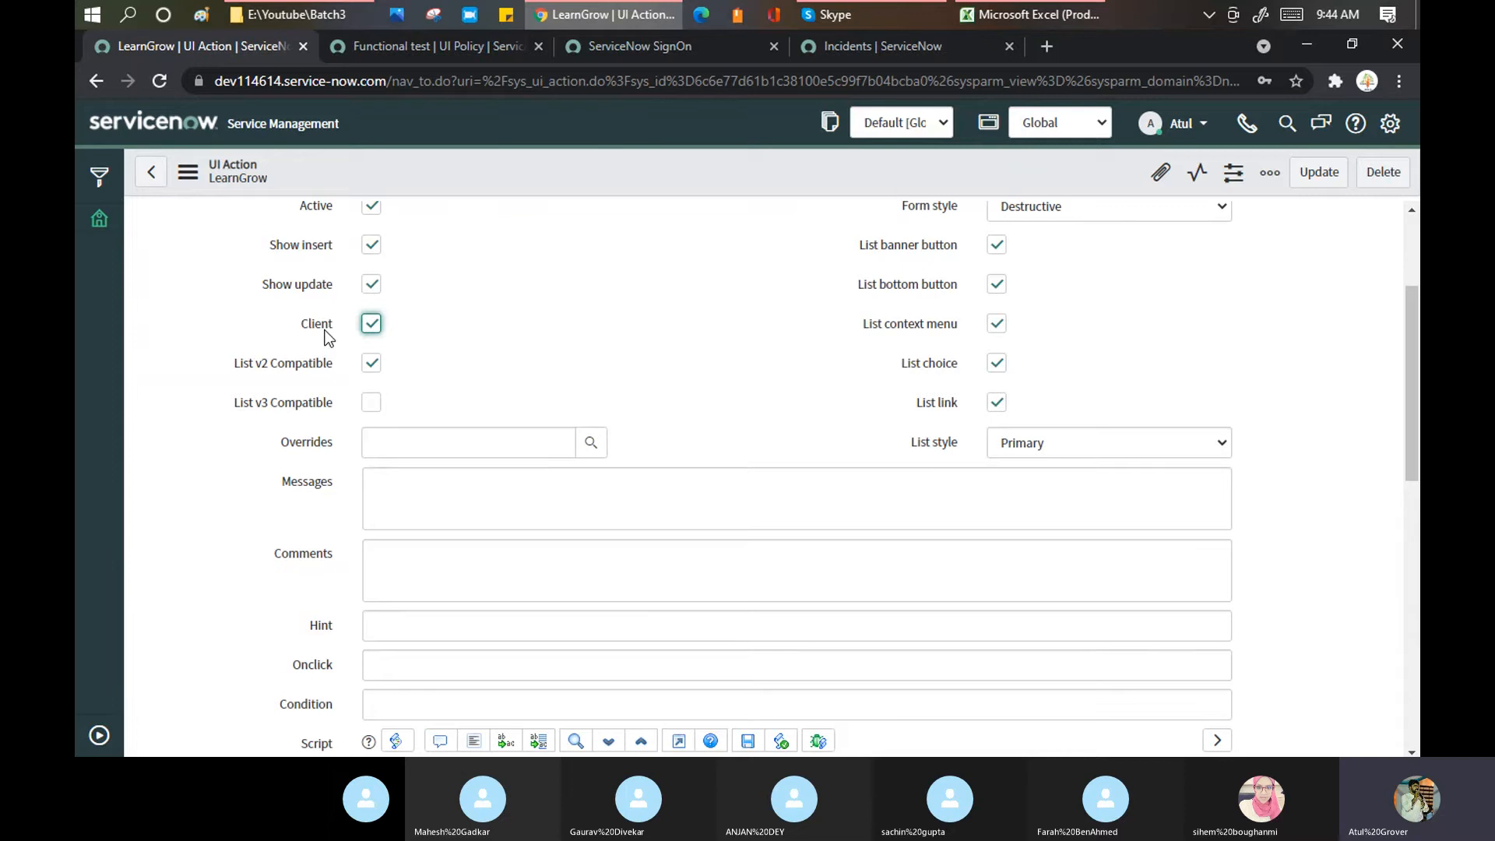
{"action": "left_click", "coordinate": [438, 334]}
{"action": "left_click", "coordinate": [372, 405]}
{"action": "right_click", "coordinate": [537, 177]}
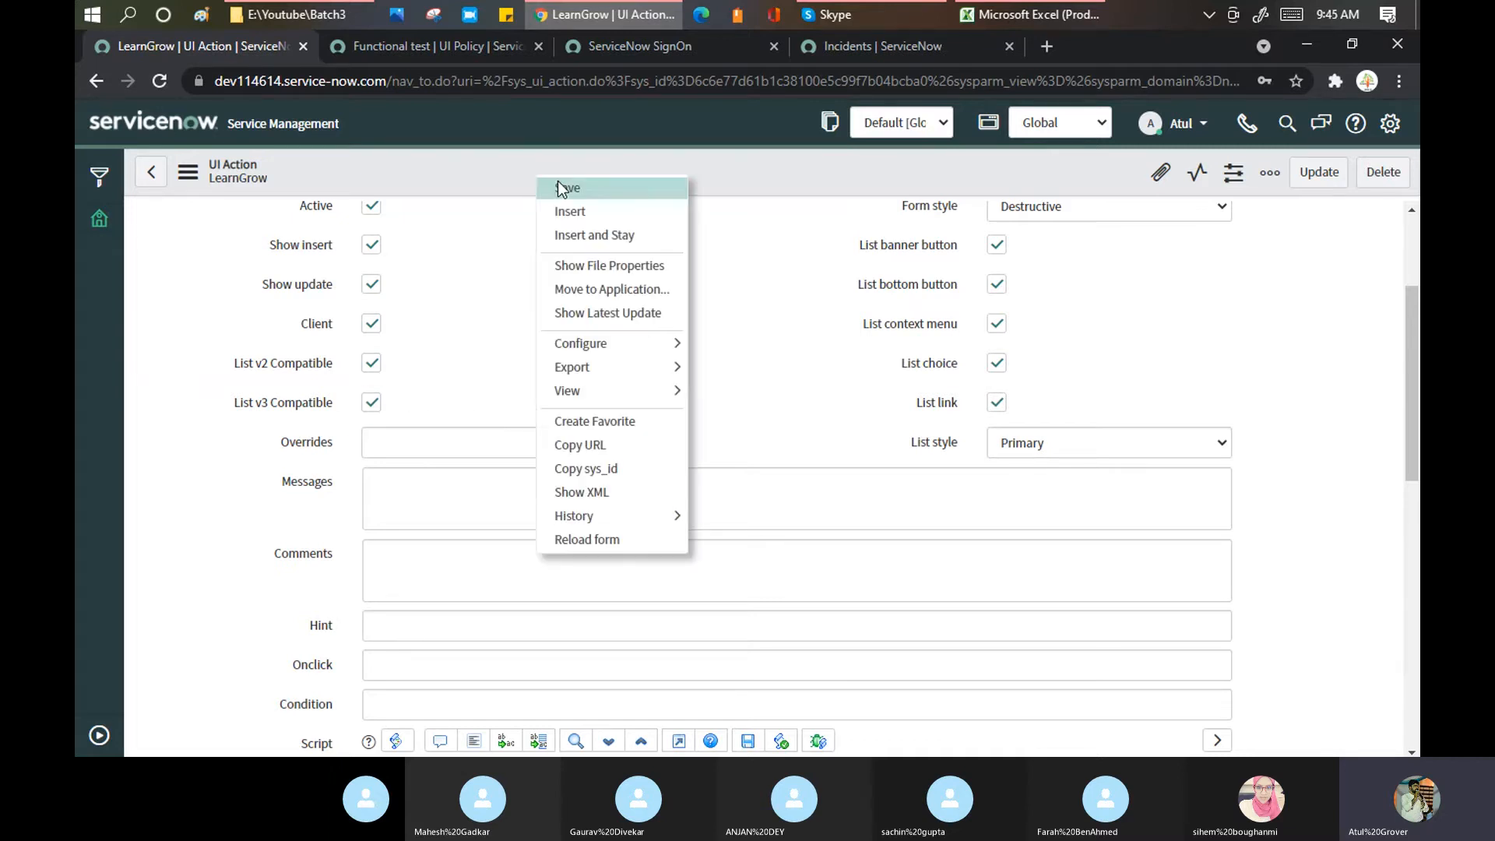
{"action": "left_click", "coordinate": [561, 187]}
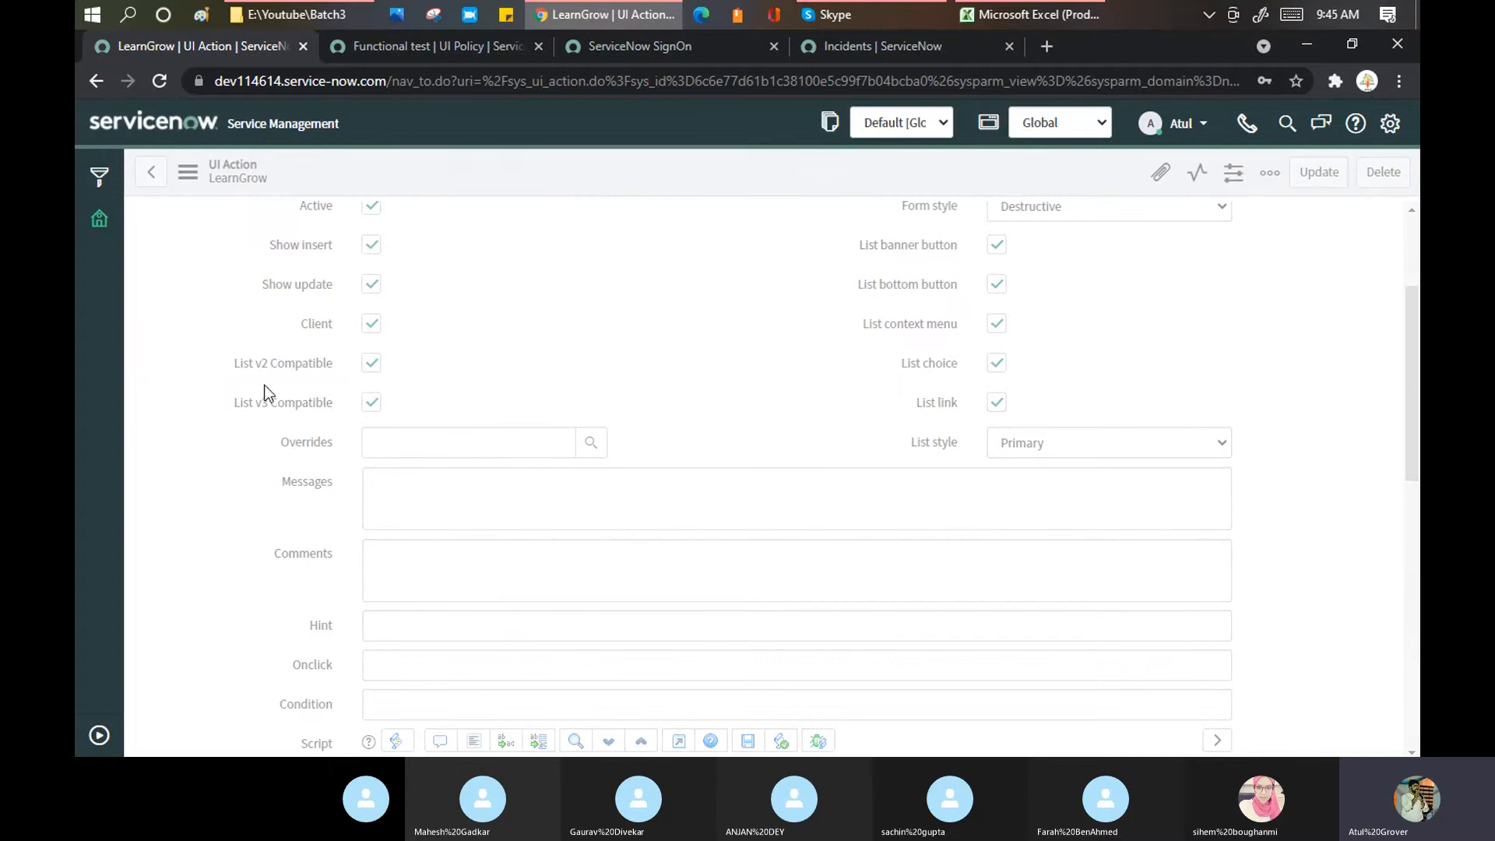
Step: Refresh the Incidents list to show the LearnGrow button beside New
{"action": "left_click", "coordinate": [887, 49]}
{"action": "right_click", "coordinate": [755, 124]}
{"action": "left_click", "coordinate": [793, 227]}
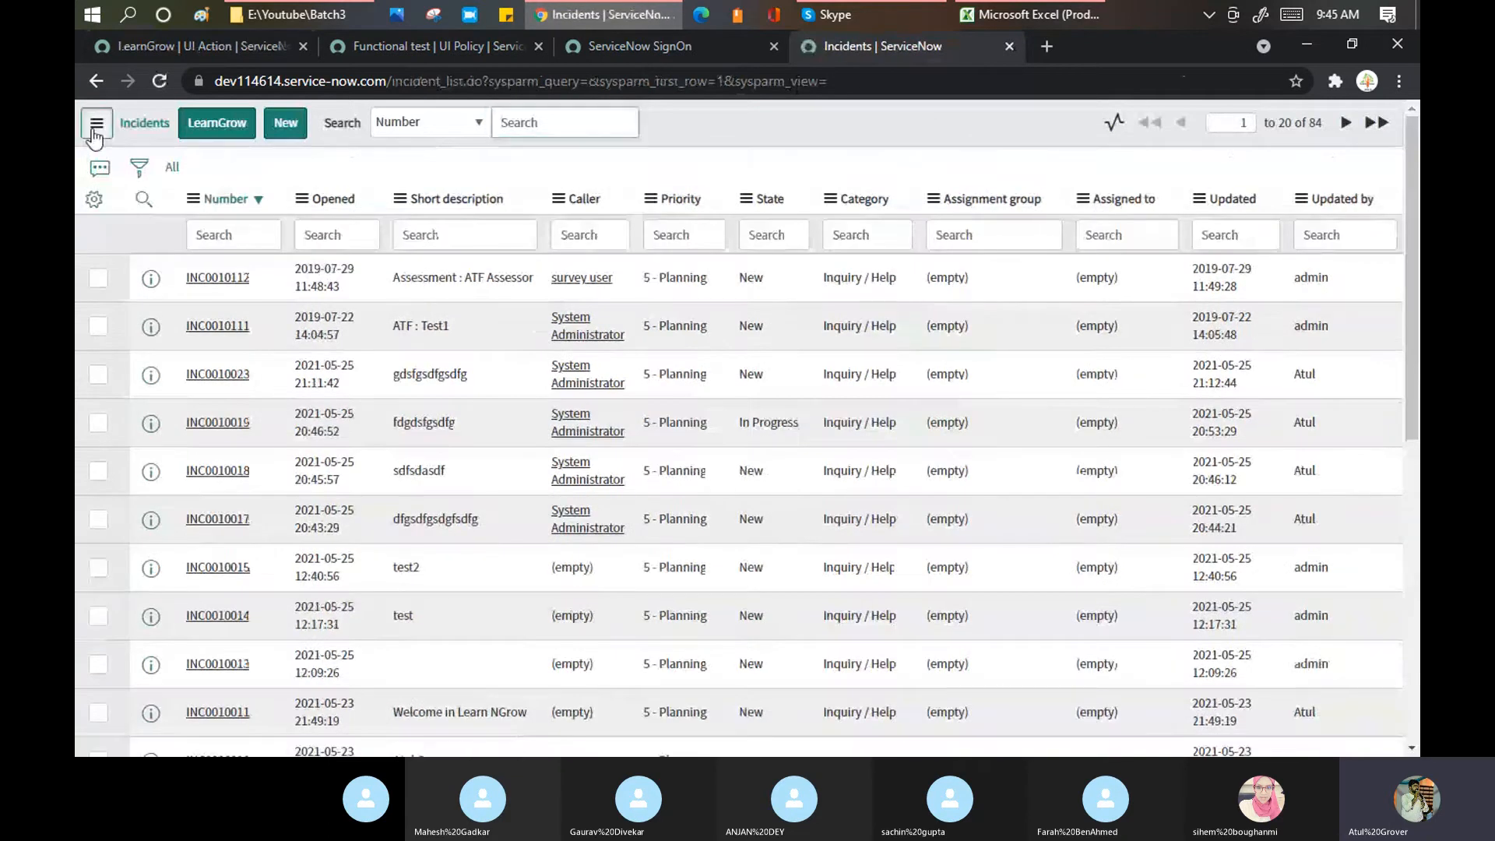
{"action": "left_click", "coordinate": [94, 126]}
{"action": "mouse_move", "coordinate": [159, 171]}
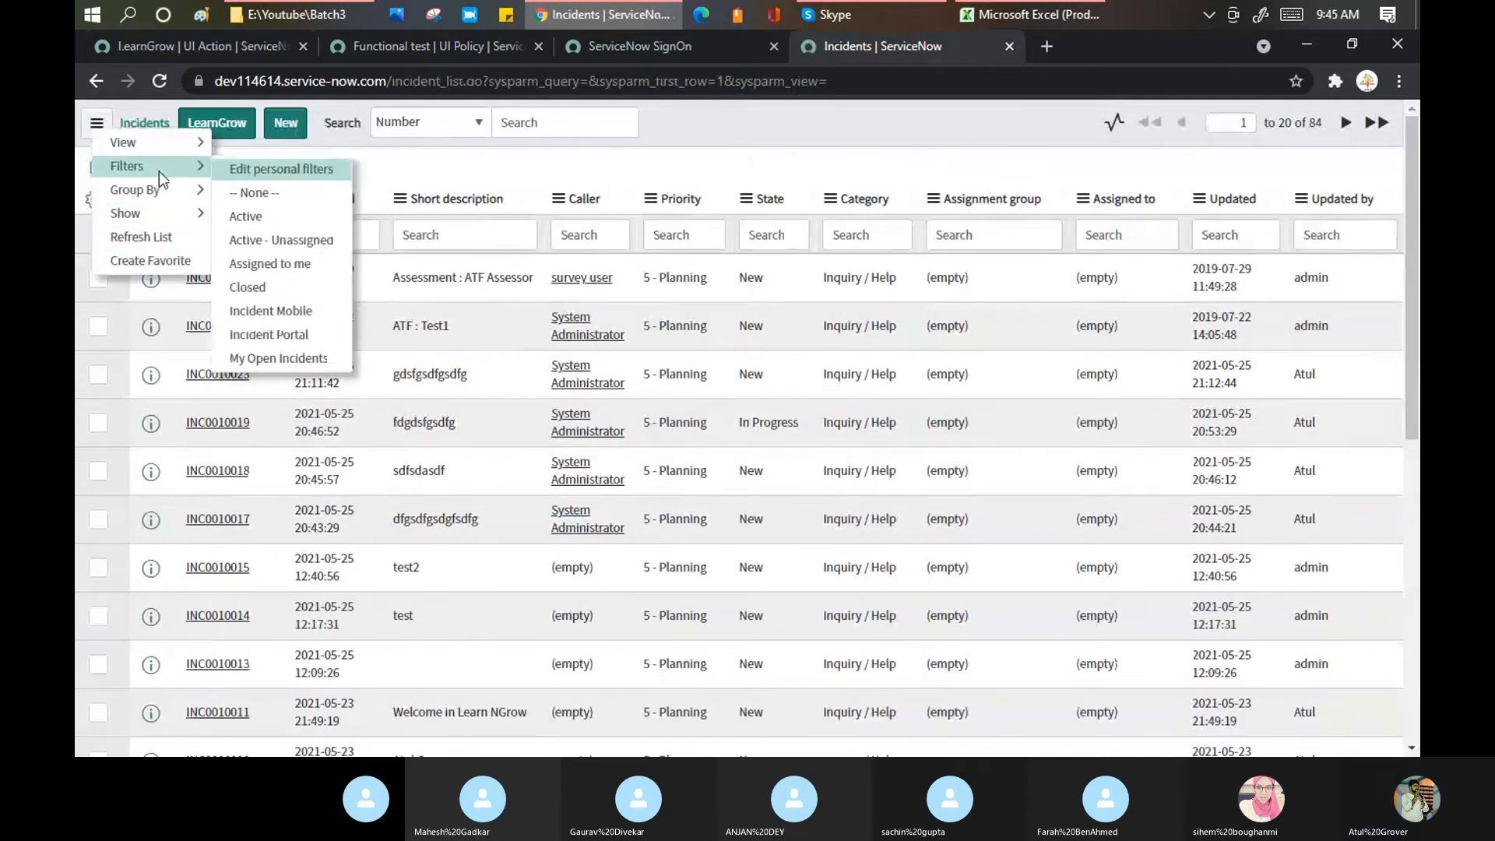
{"action": "scroll", "coordinate": [246, 623], "scroll_direction": "down", "scroll_amount": 10}
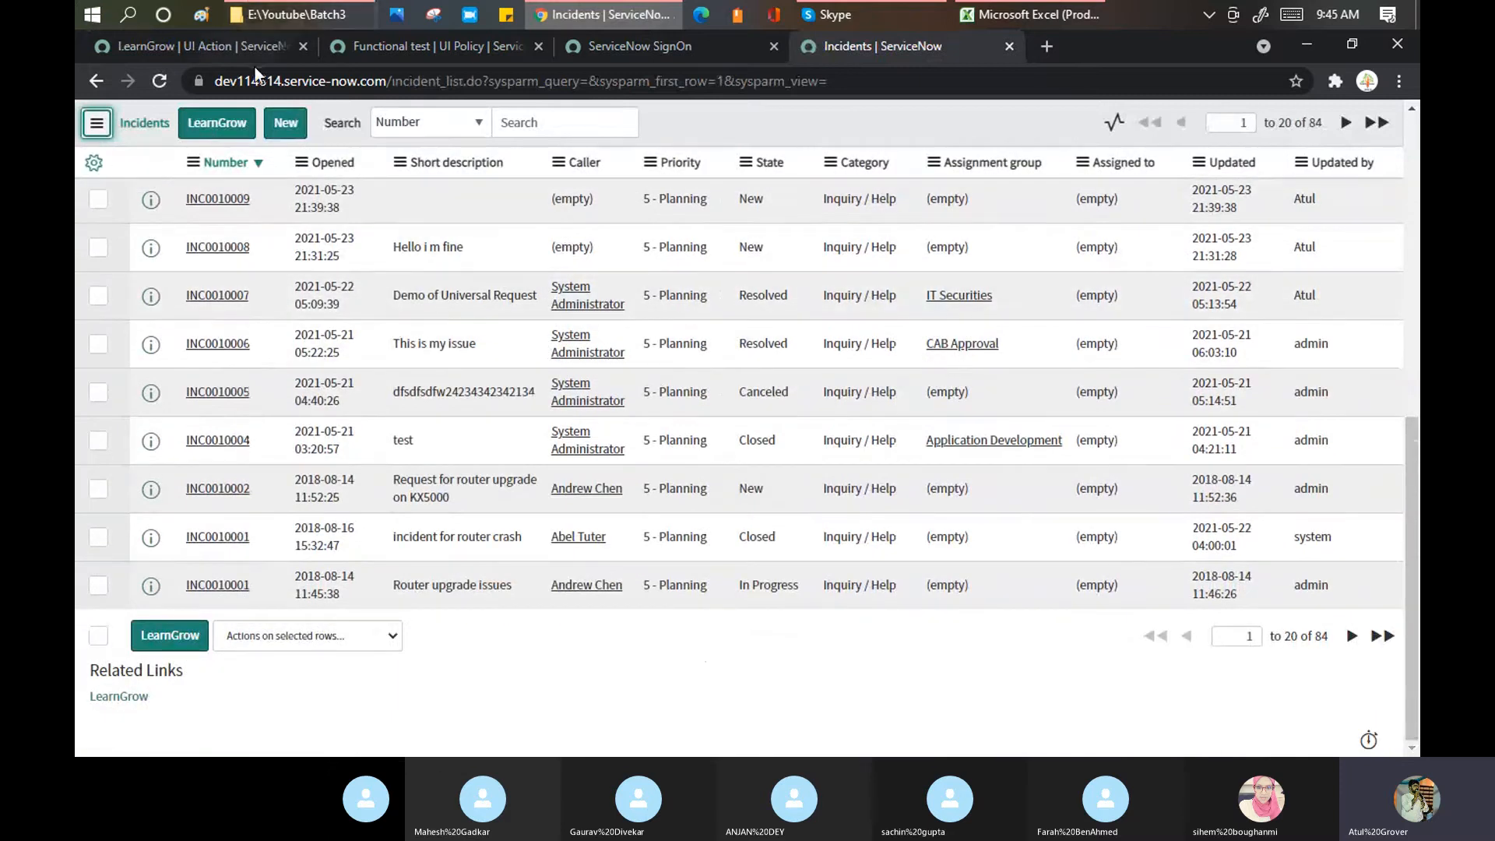
{"action": "left_click", "coordinate": [229, 45]}
{"action": "scroll", "coordinate": [719, 241], "scroll_direction": "down", "scroll_amount": 5}
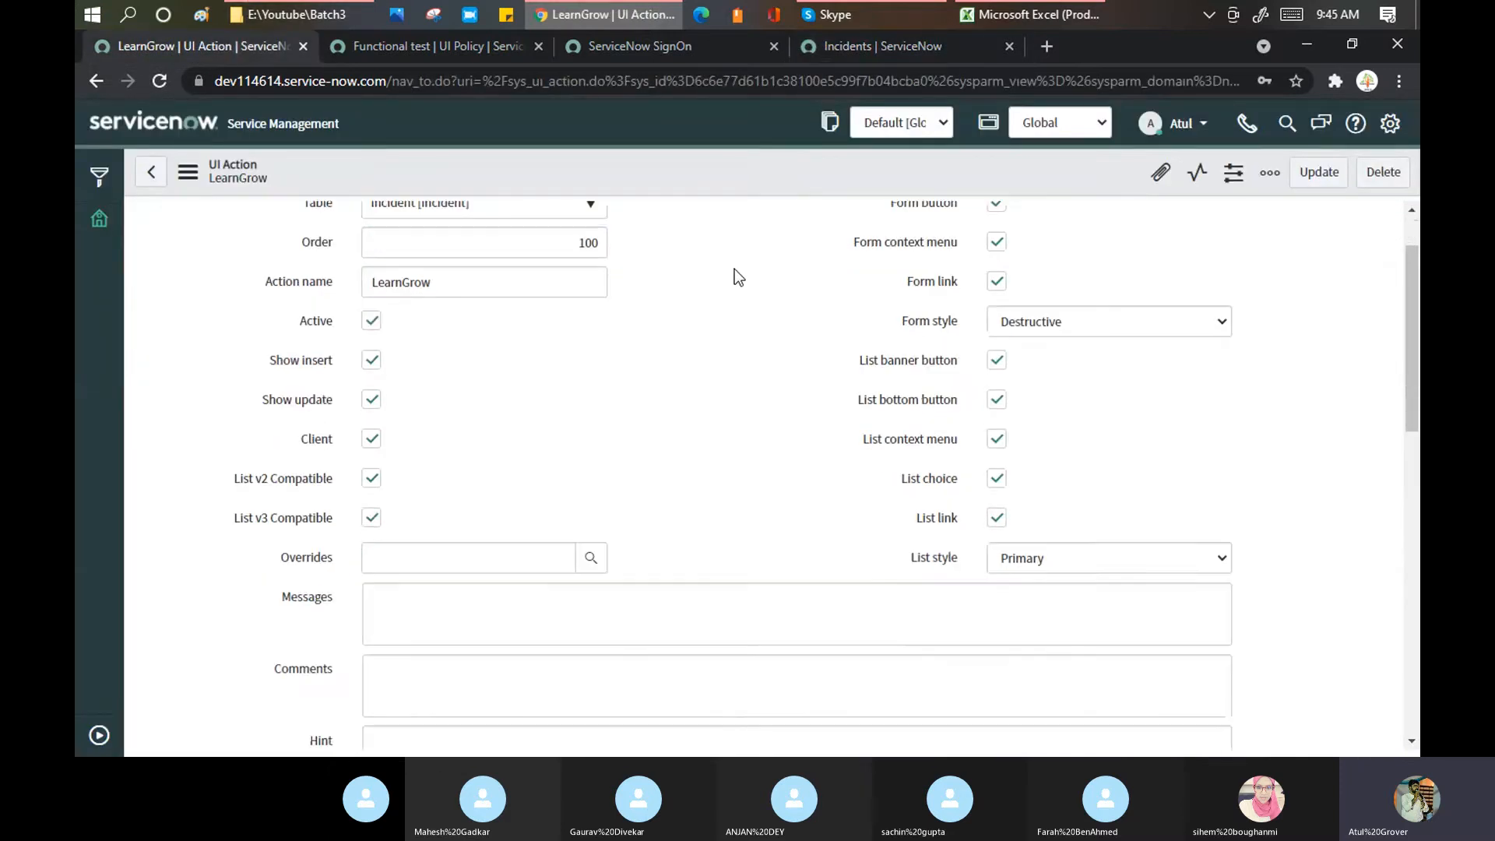
{"action": "left_click", "coordinate": [306, 246]}
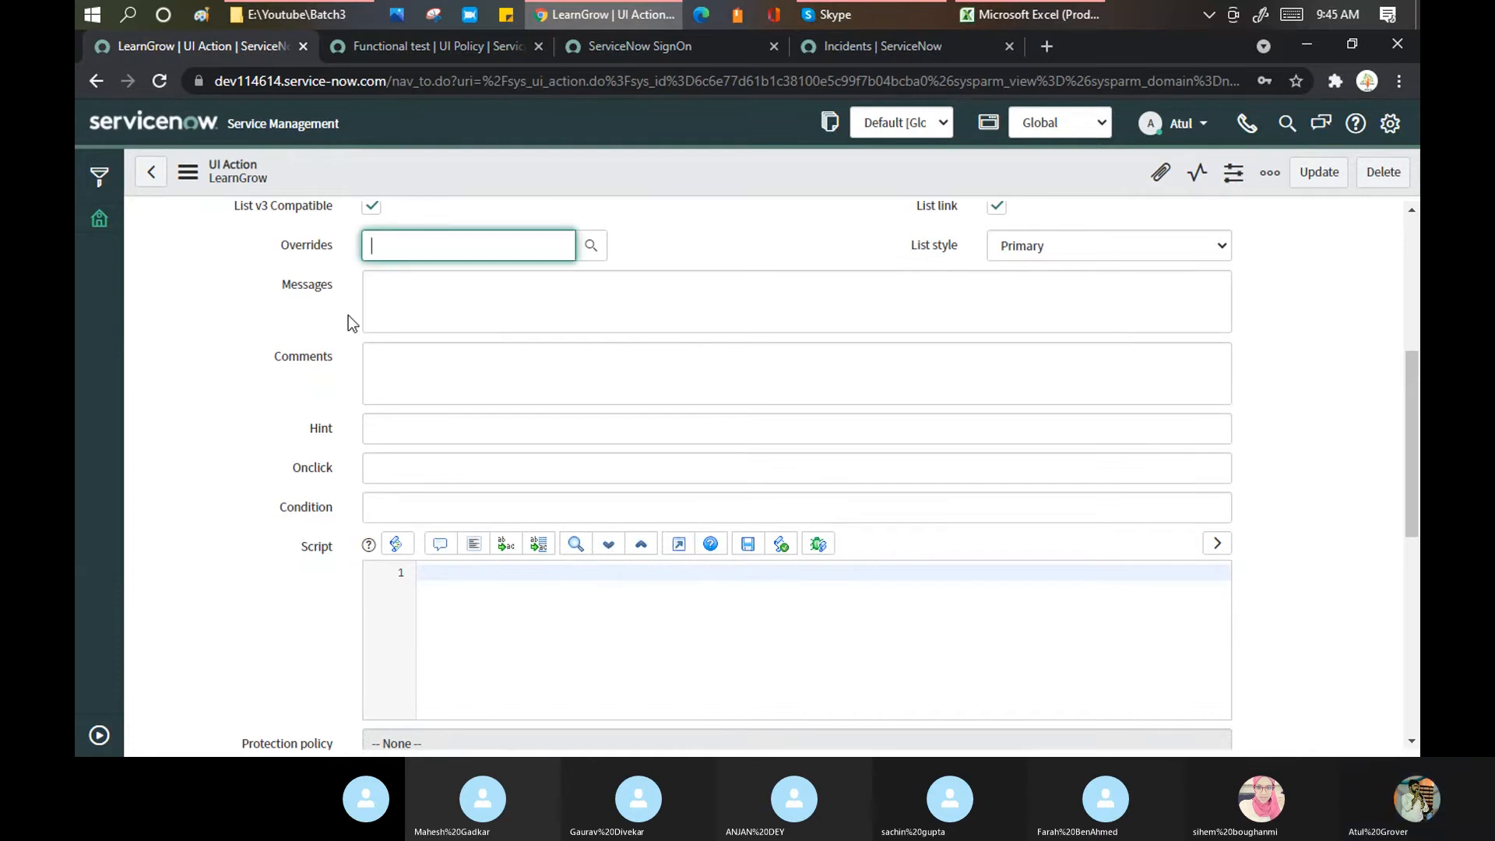
{"action": "scroll", "coordinate": [432, 284], "scroll_direction": "up", "scroll_amount": 5}
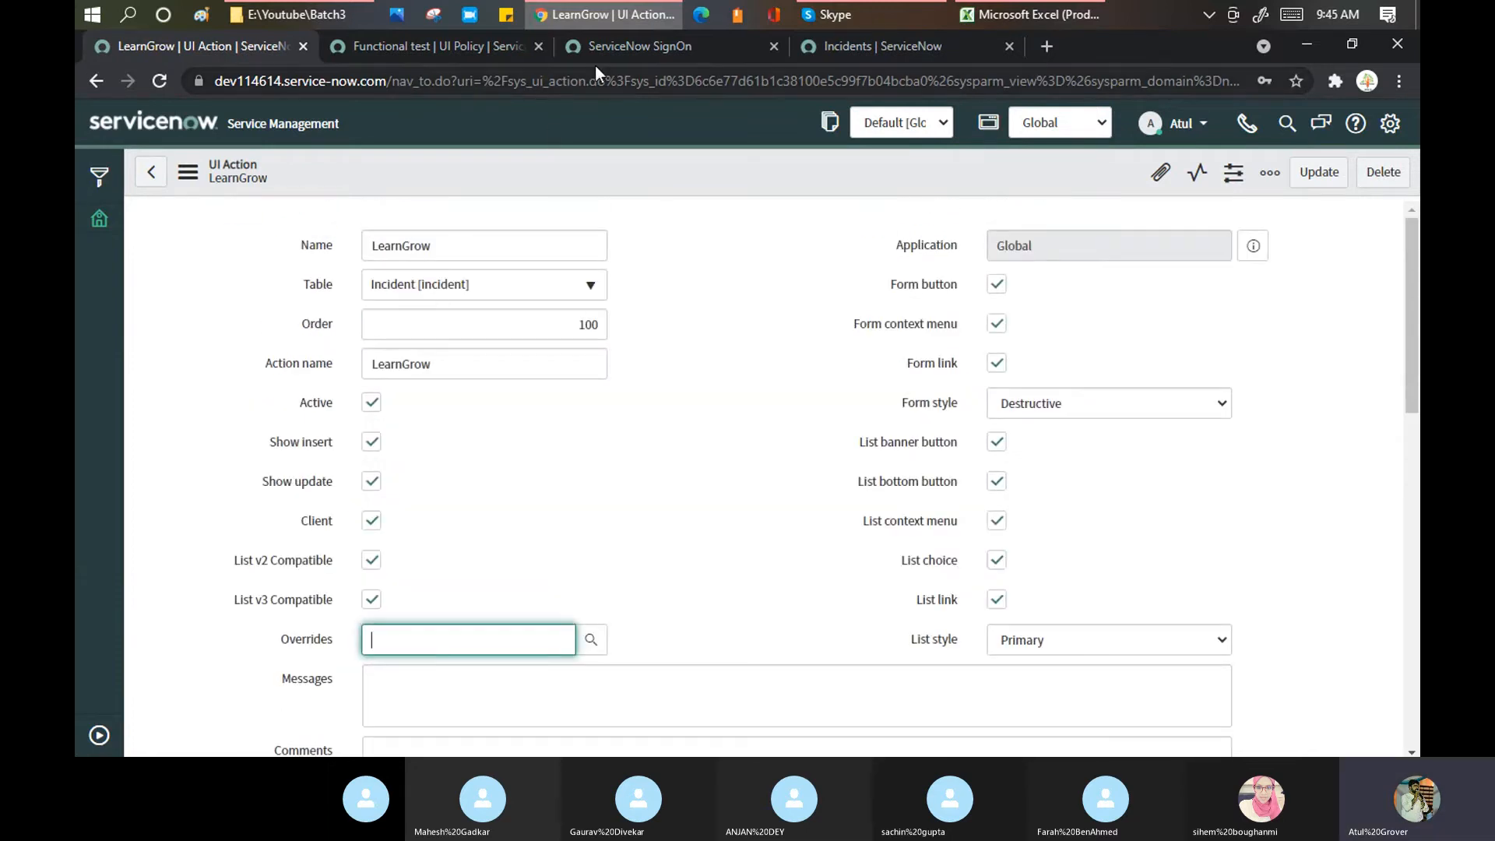
{"action": "left_click", "coordinate": [853, 45]}
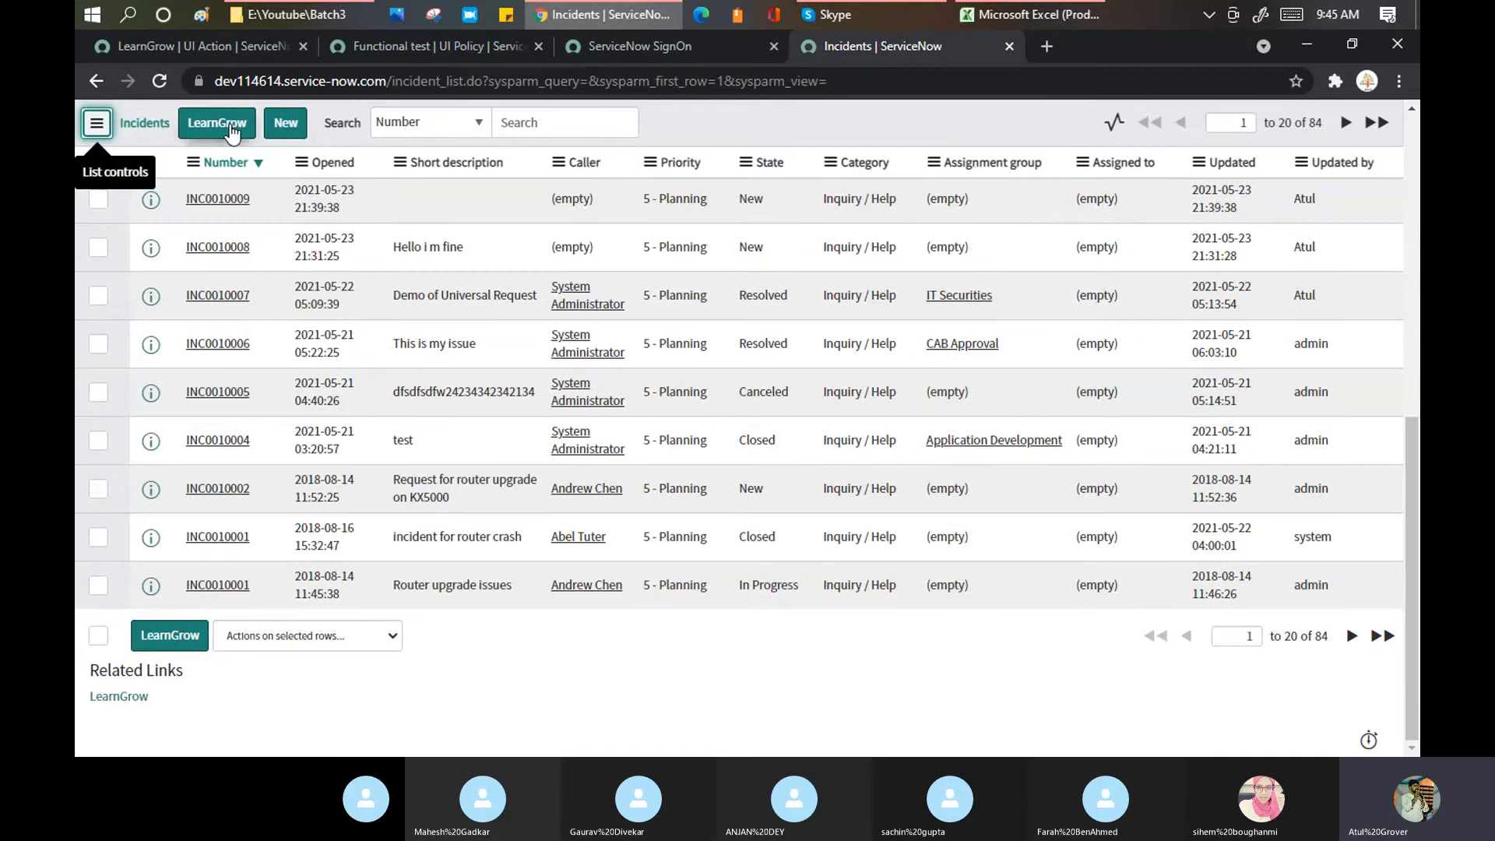
{"action": "left_click", "coordinate": [258, 45]}
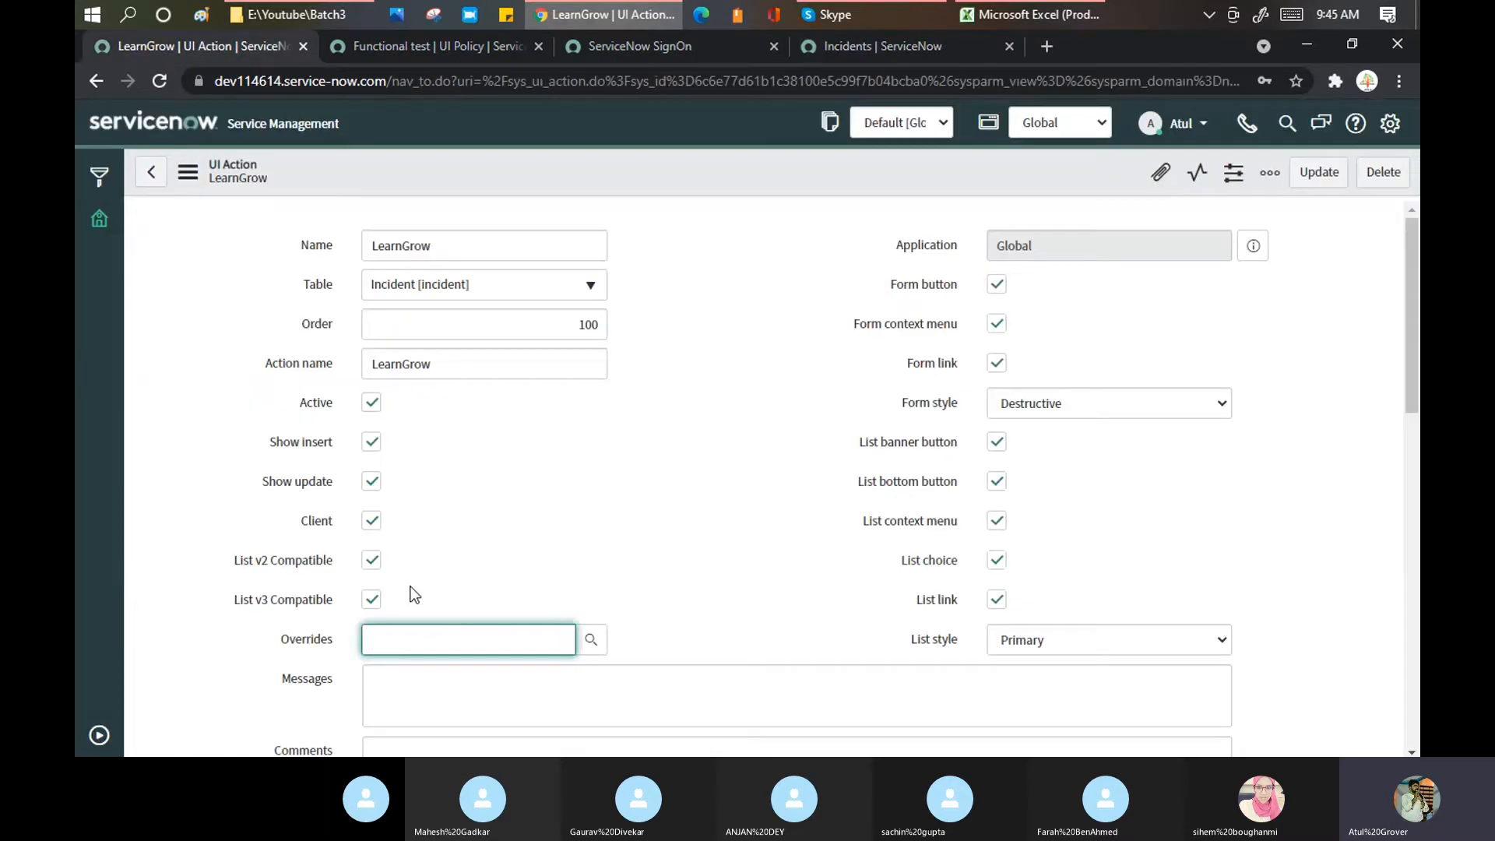
Step: Point Overrides at the incident table's New action, filtering the lookup by *incident, and save
{"action": "scroll", "coordinate": [442, 577], "scroll_direction": "down", "scroll_amount": 3}
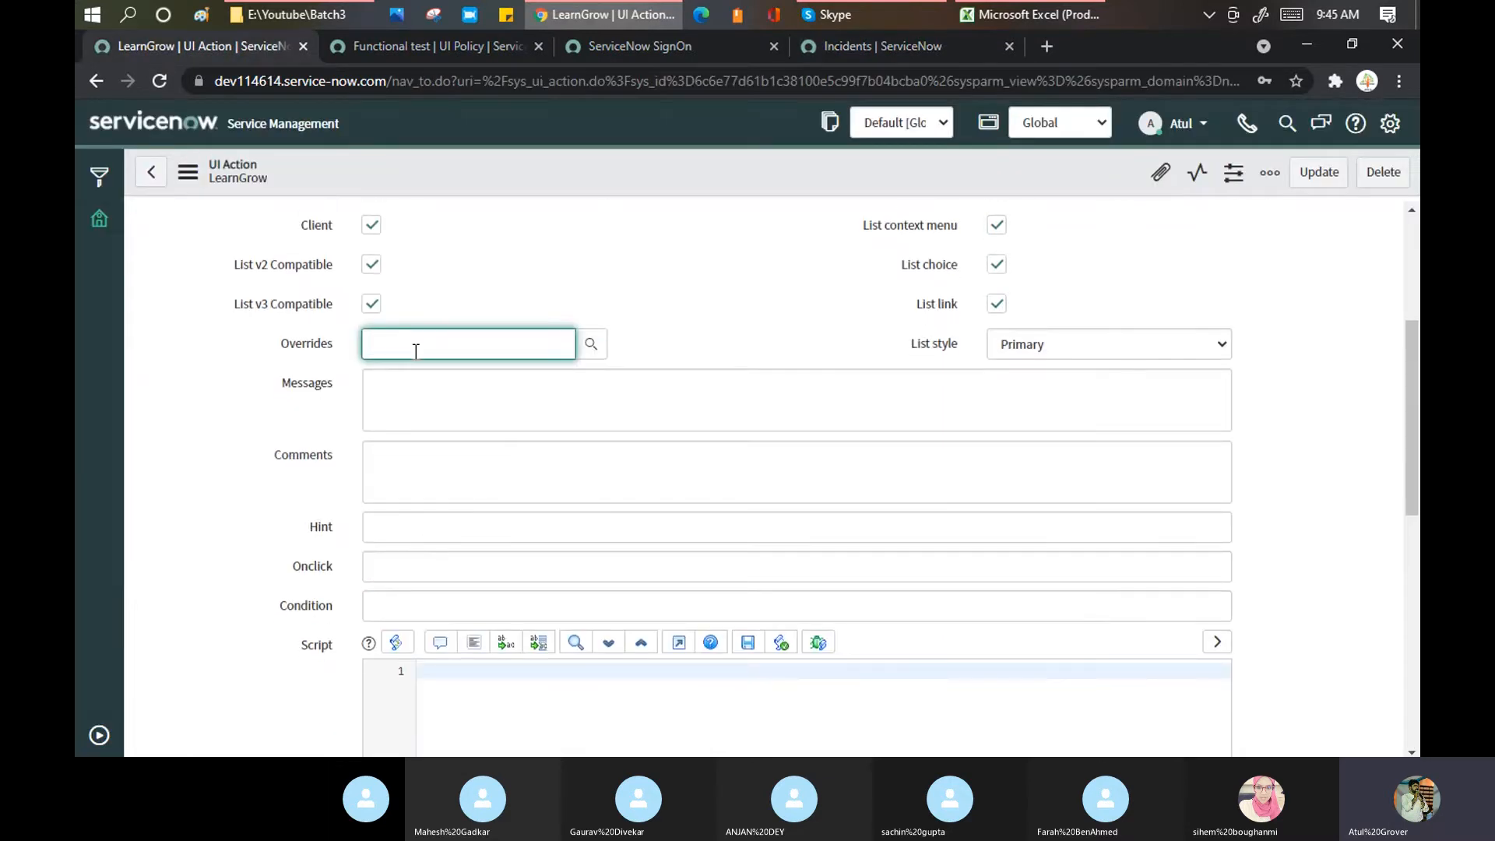
{"action": "type", "text": "new"}
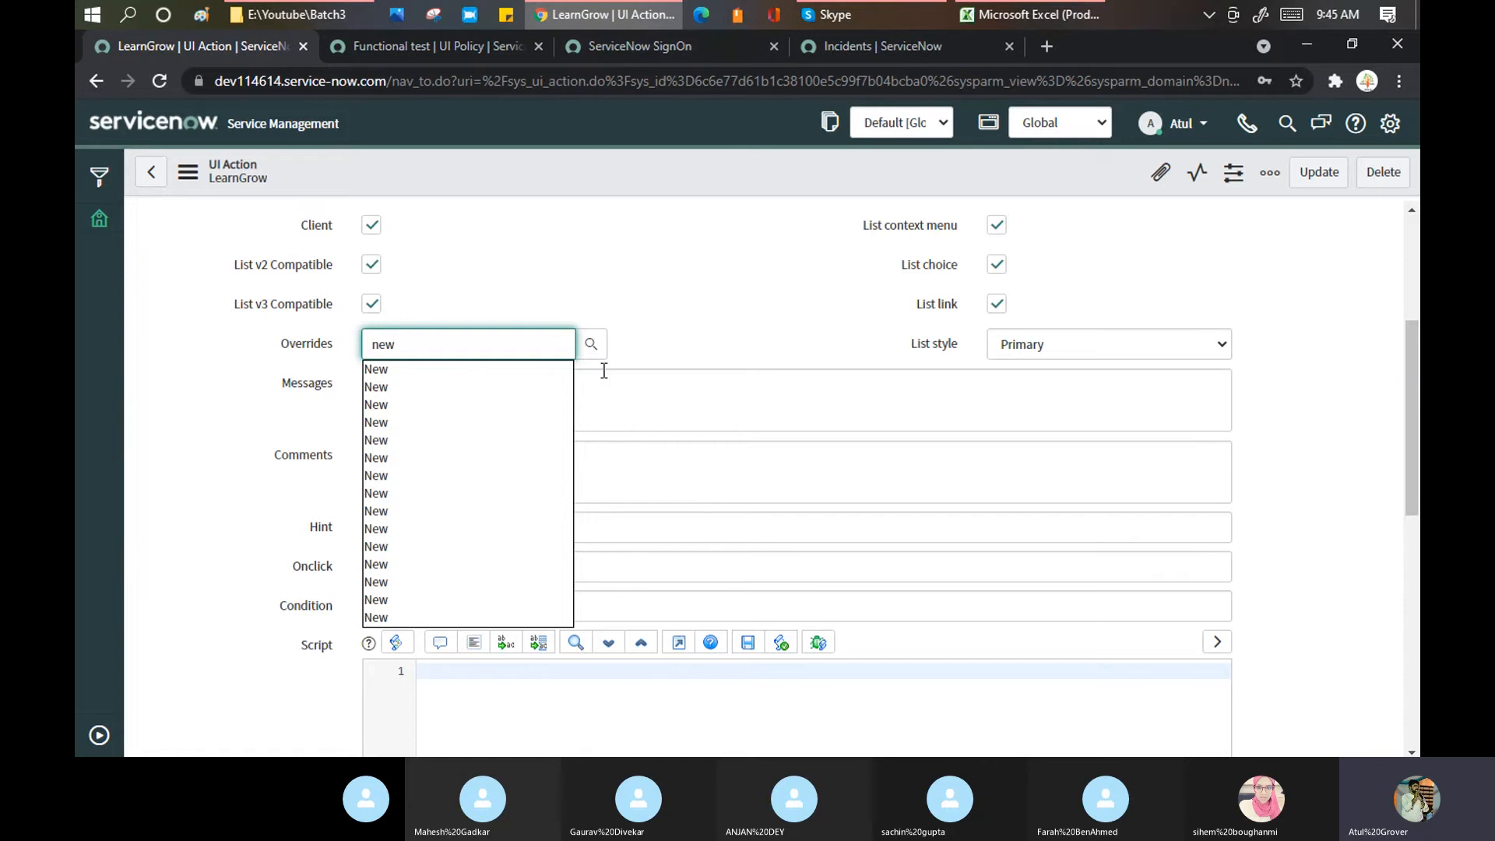
{"action": "left_click", "coordinate": [592, 345]}
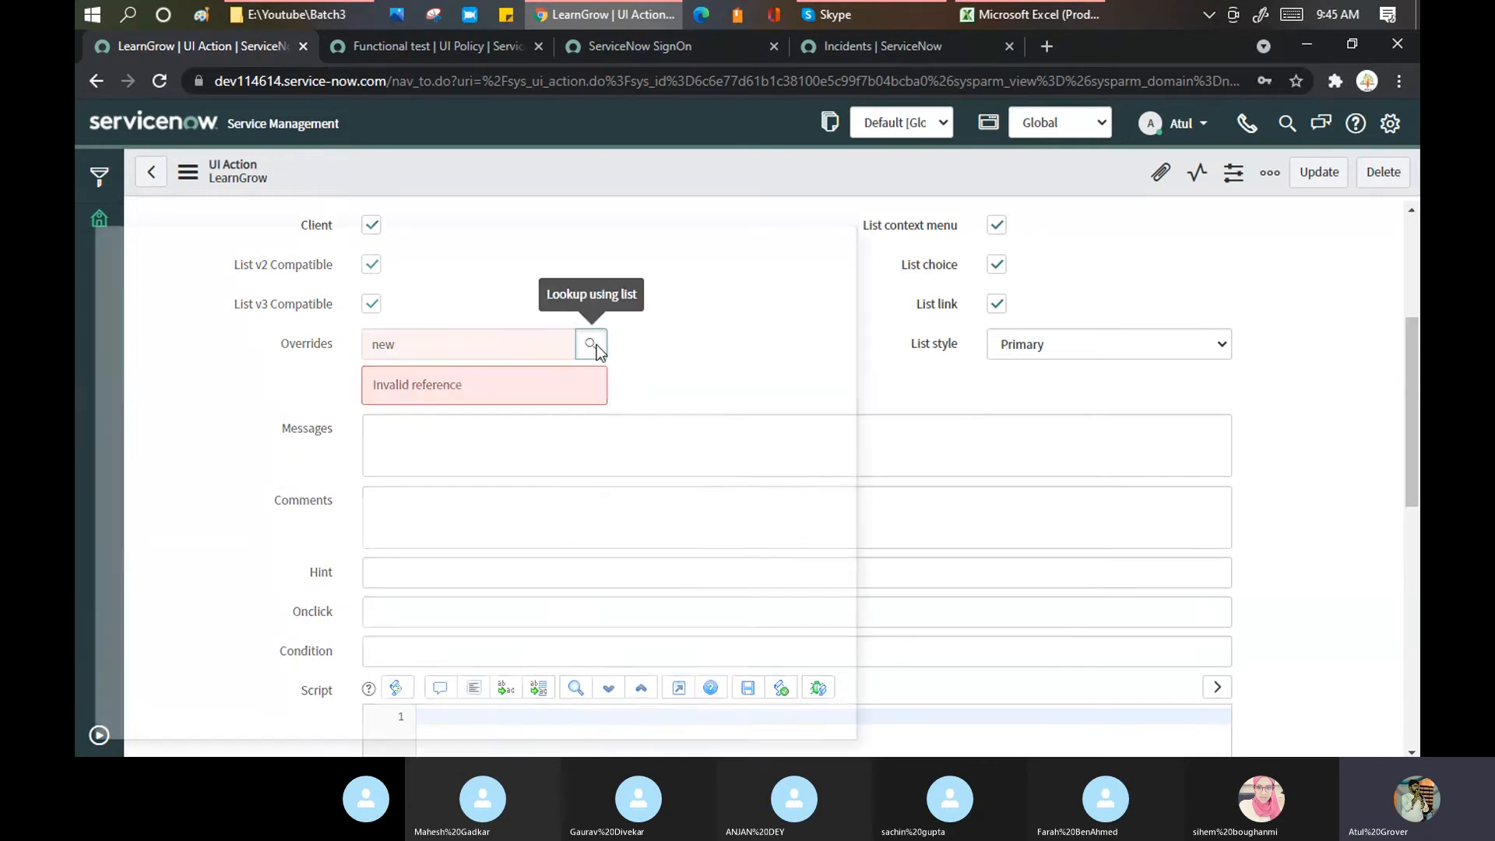
{"action": "left_click_drag", "start_coordinate": [548, 231], "coordinate": [723, 185]}
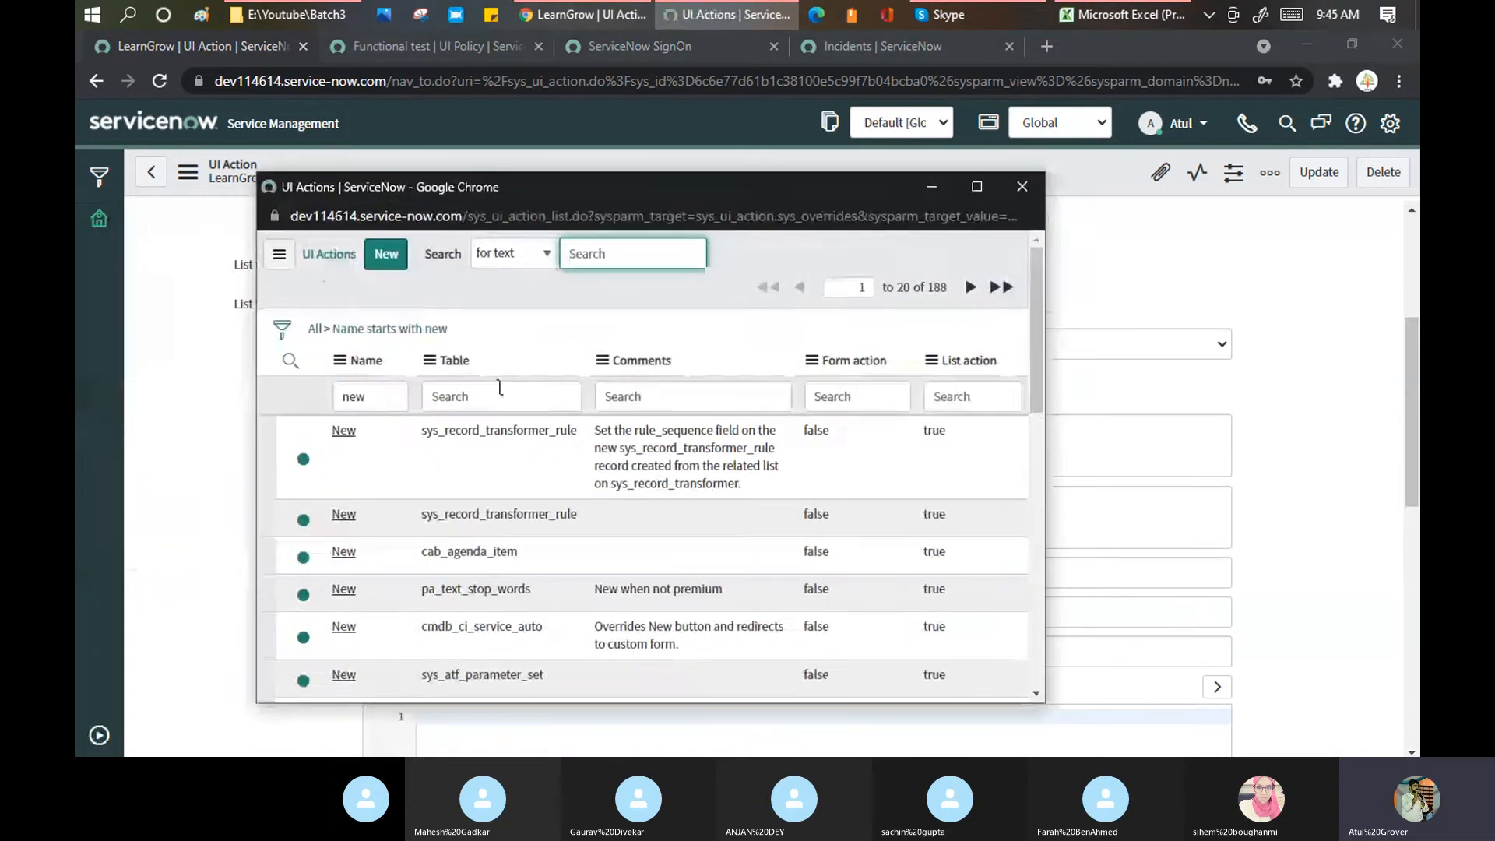
{"action": "left_click", "coordinate": [486, 392]}
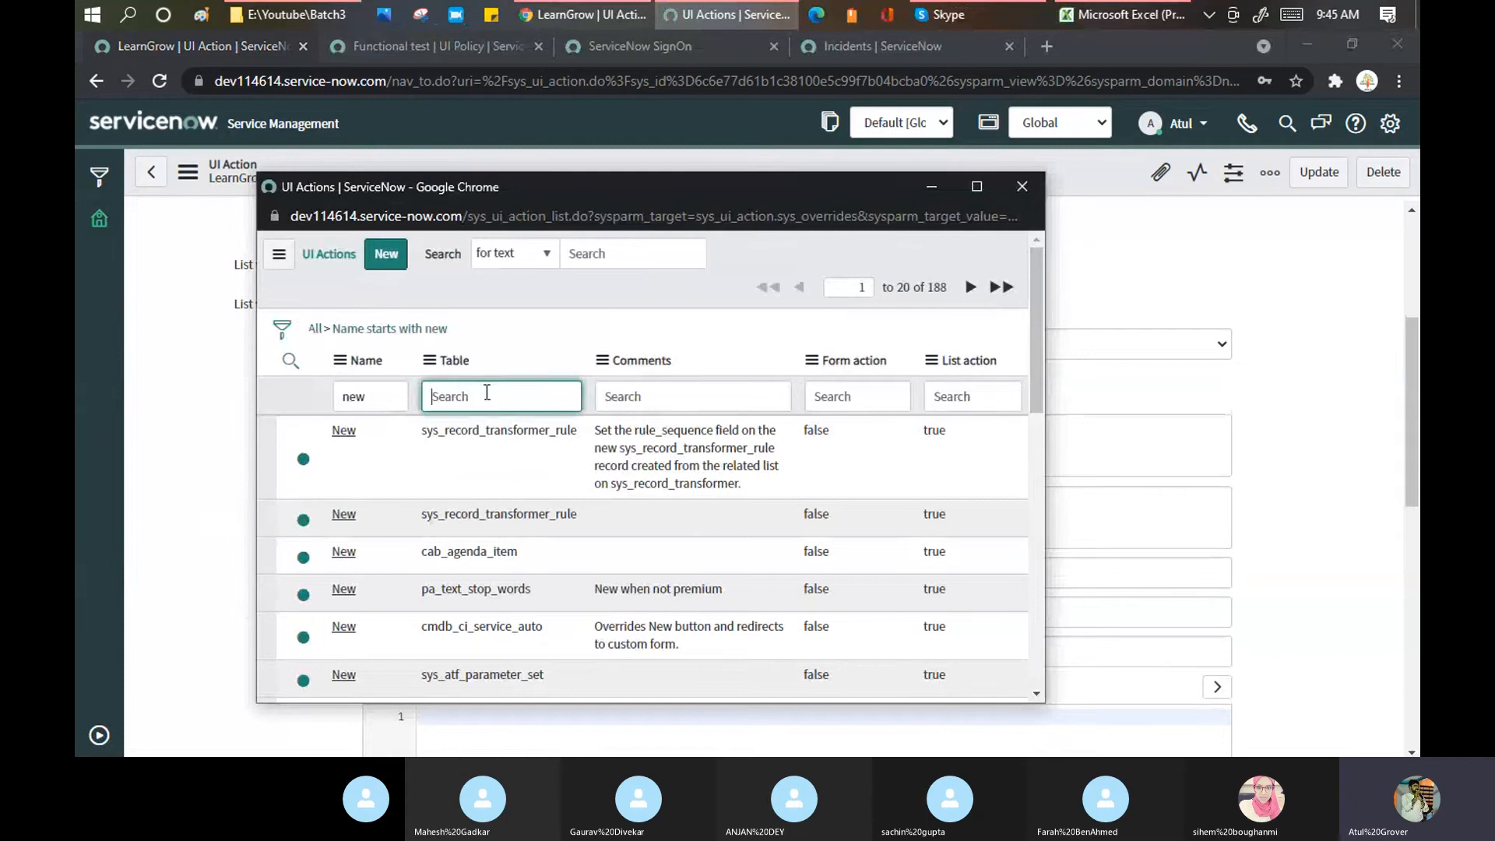
{"action": "type", "text": "*incident"}
{"action": "key", "text": "Return"}
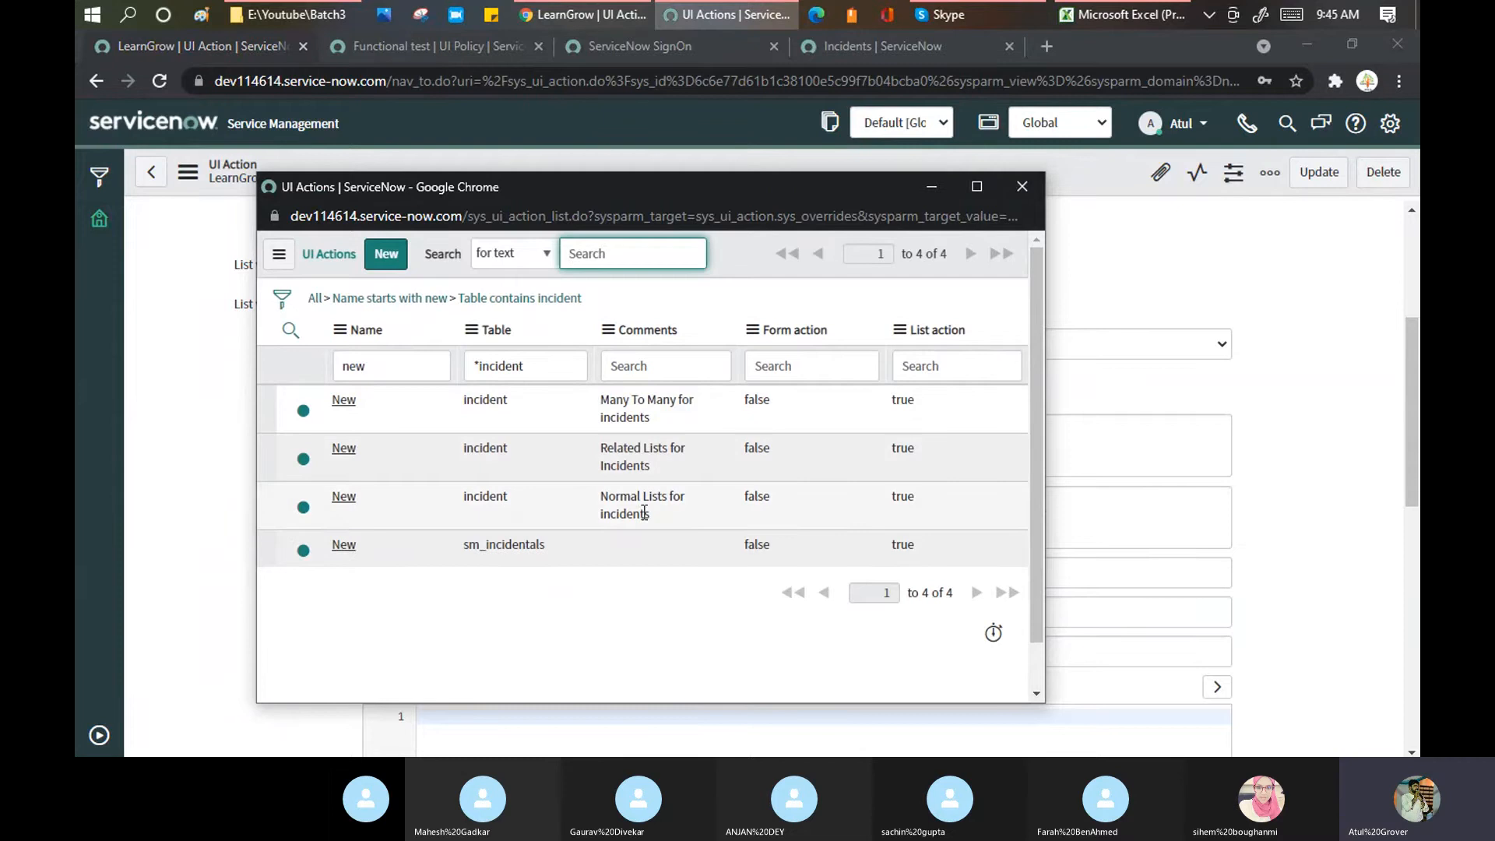
{"action": "left_click", "coordinate": [349, 502]}
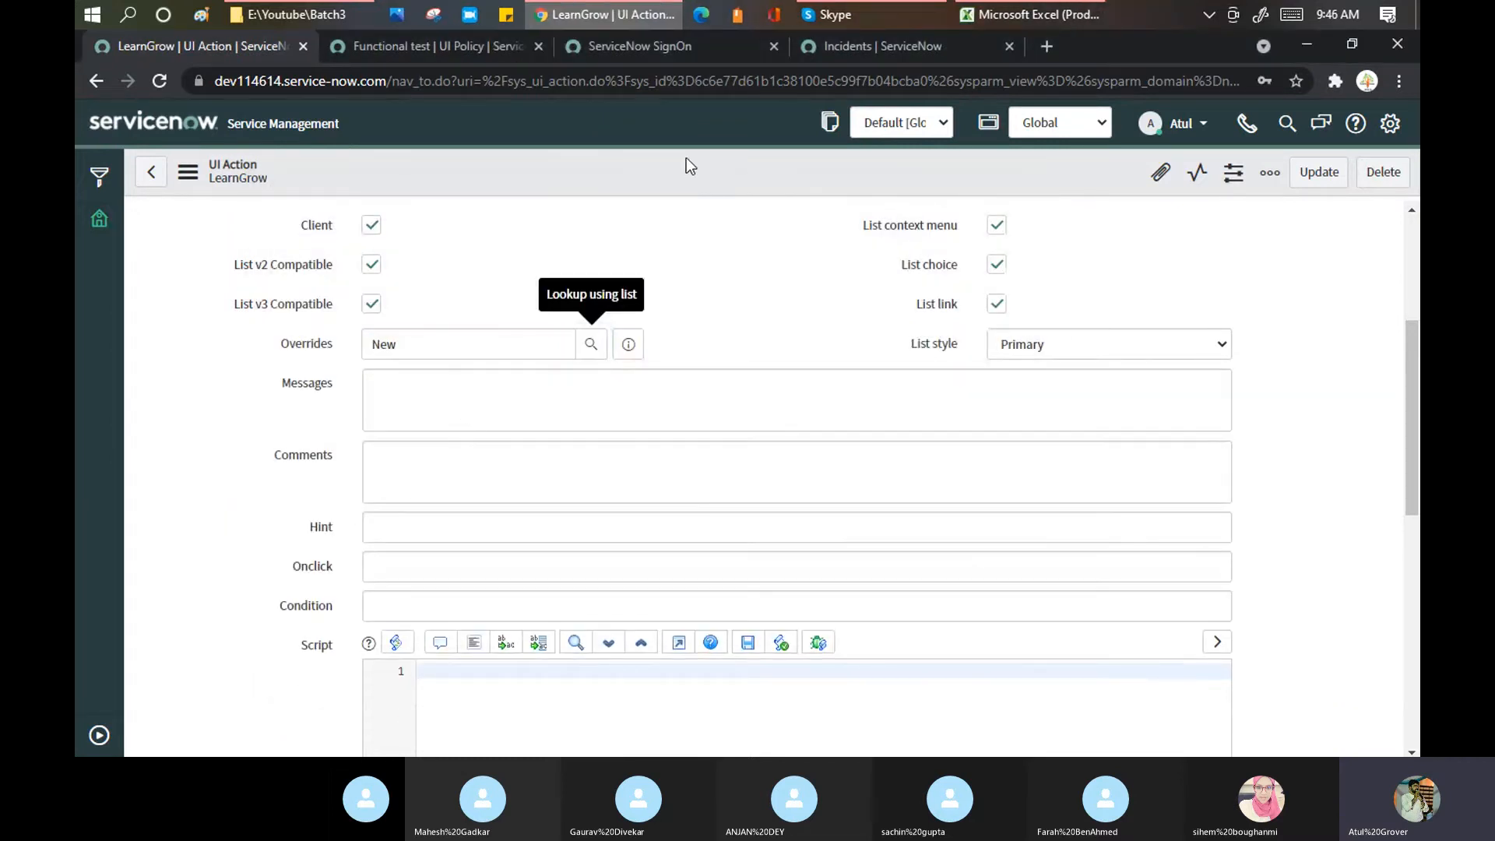
{"action": "right_click", "coordinate": [685, 160]}
{"action": "left_click", "coordinate": [717, 172]}
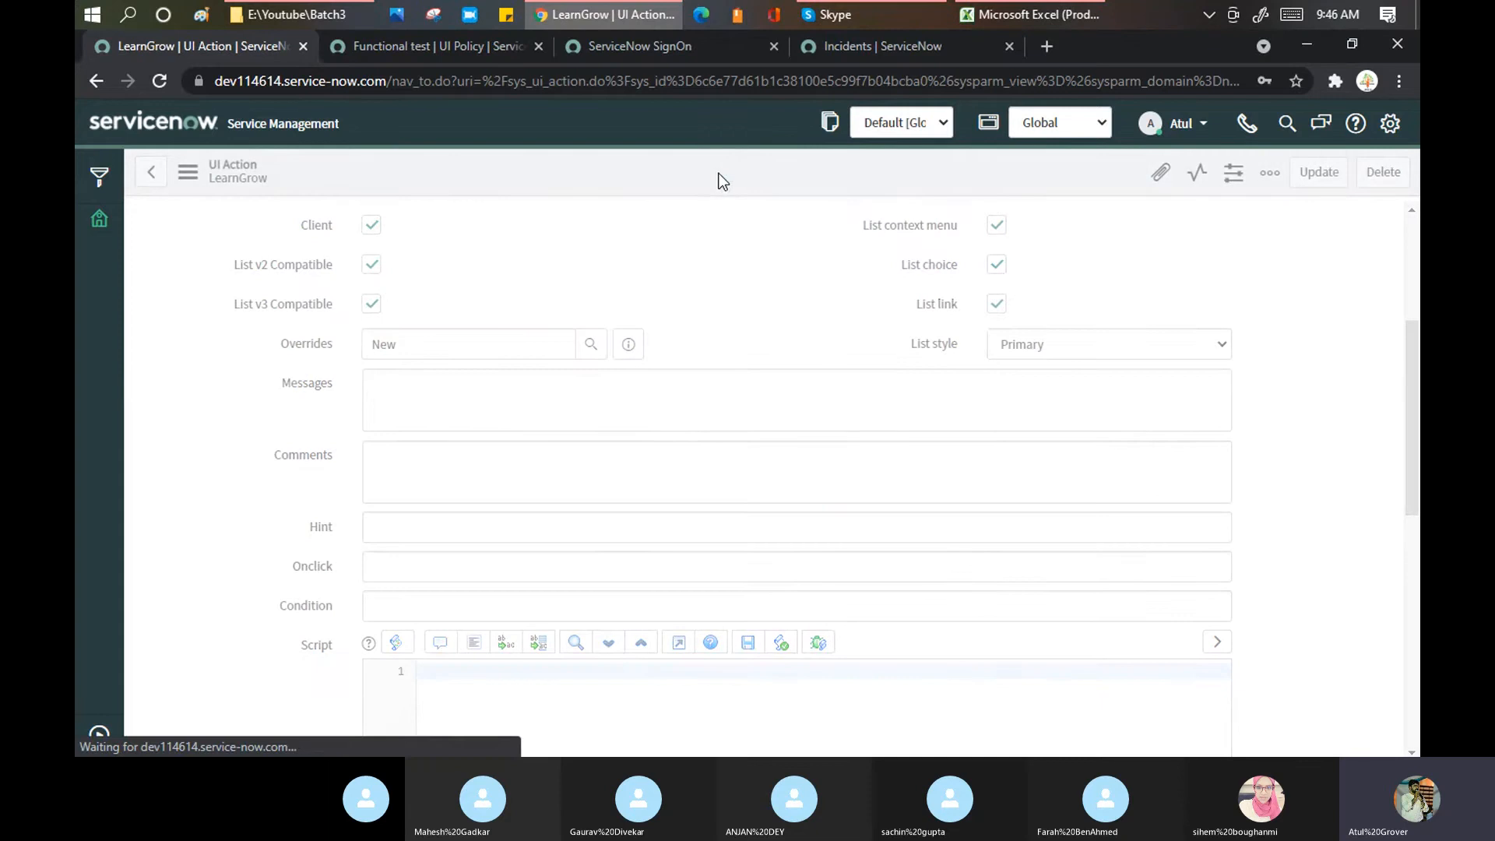
Step: Refresh the Incidents list twice from the list header menu
{"action": "left_click", "coordinate": [885, 45]}
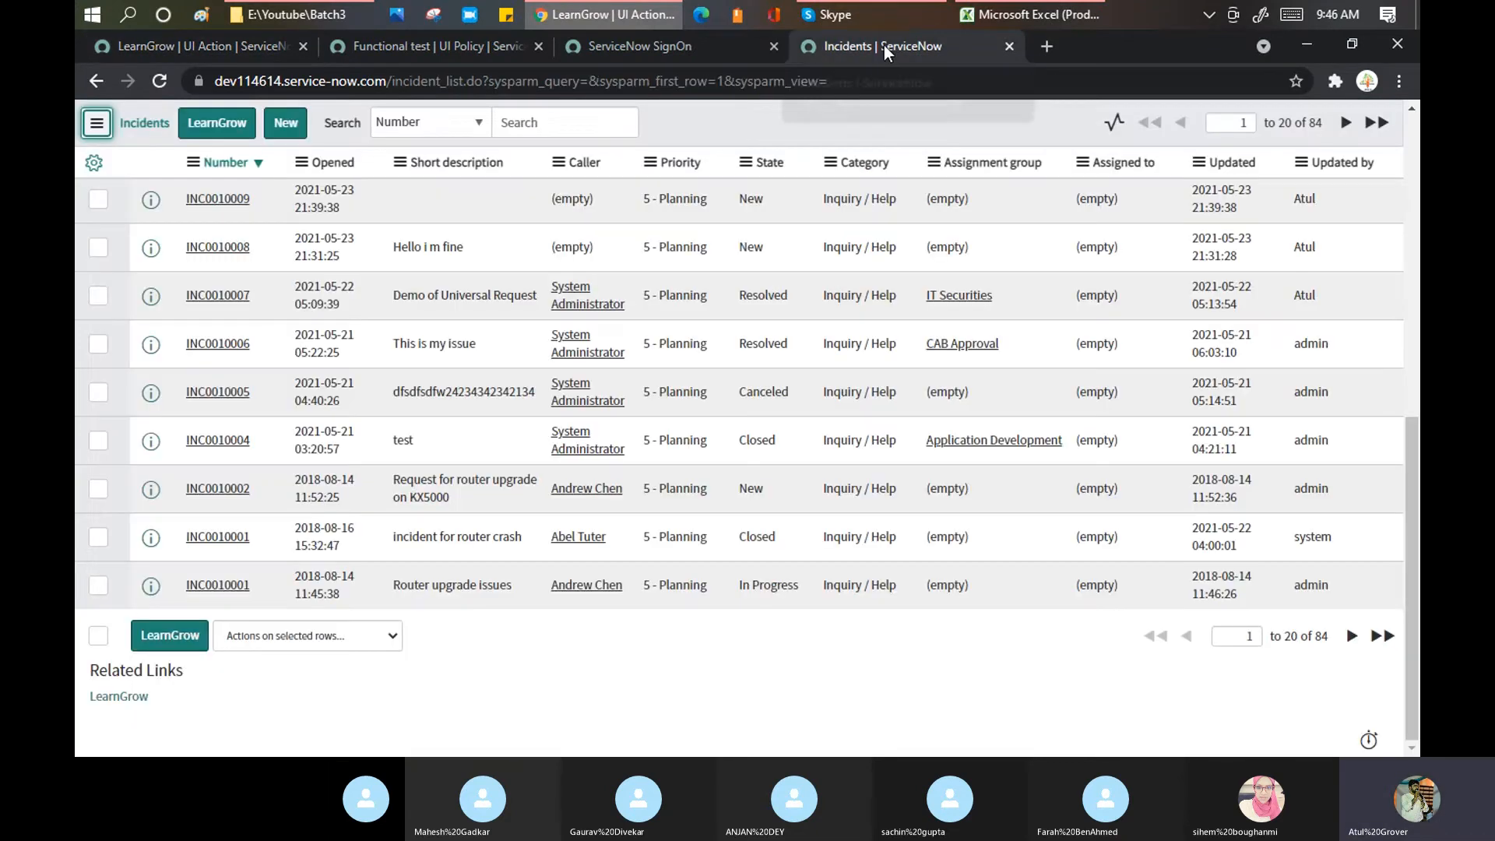
{"action": "right_click", "coordinate": [801, 116]}
{"action": "left_click", "coordinate": [845, 224]}
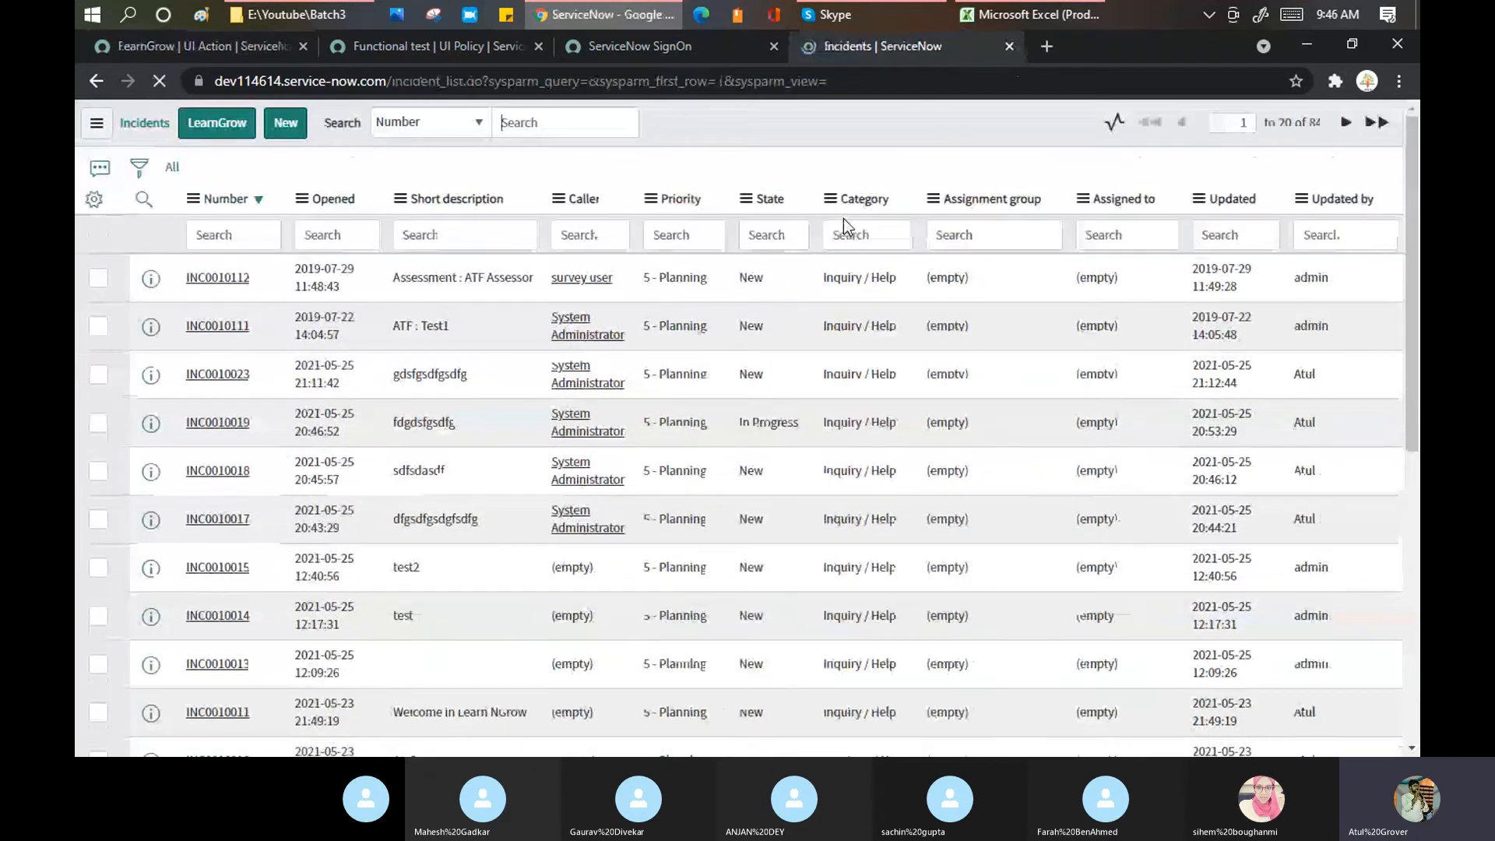
{"action": "right_click", "coordinate": [839, 116]}
{"action": "left_click", "coordinate": [880, 224]}
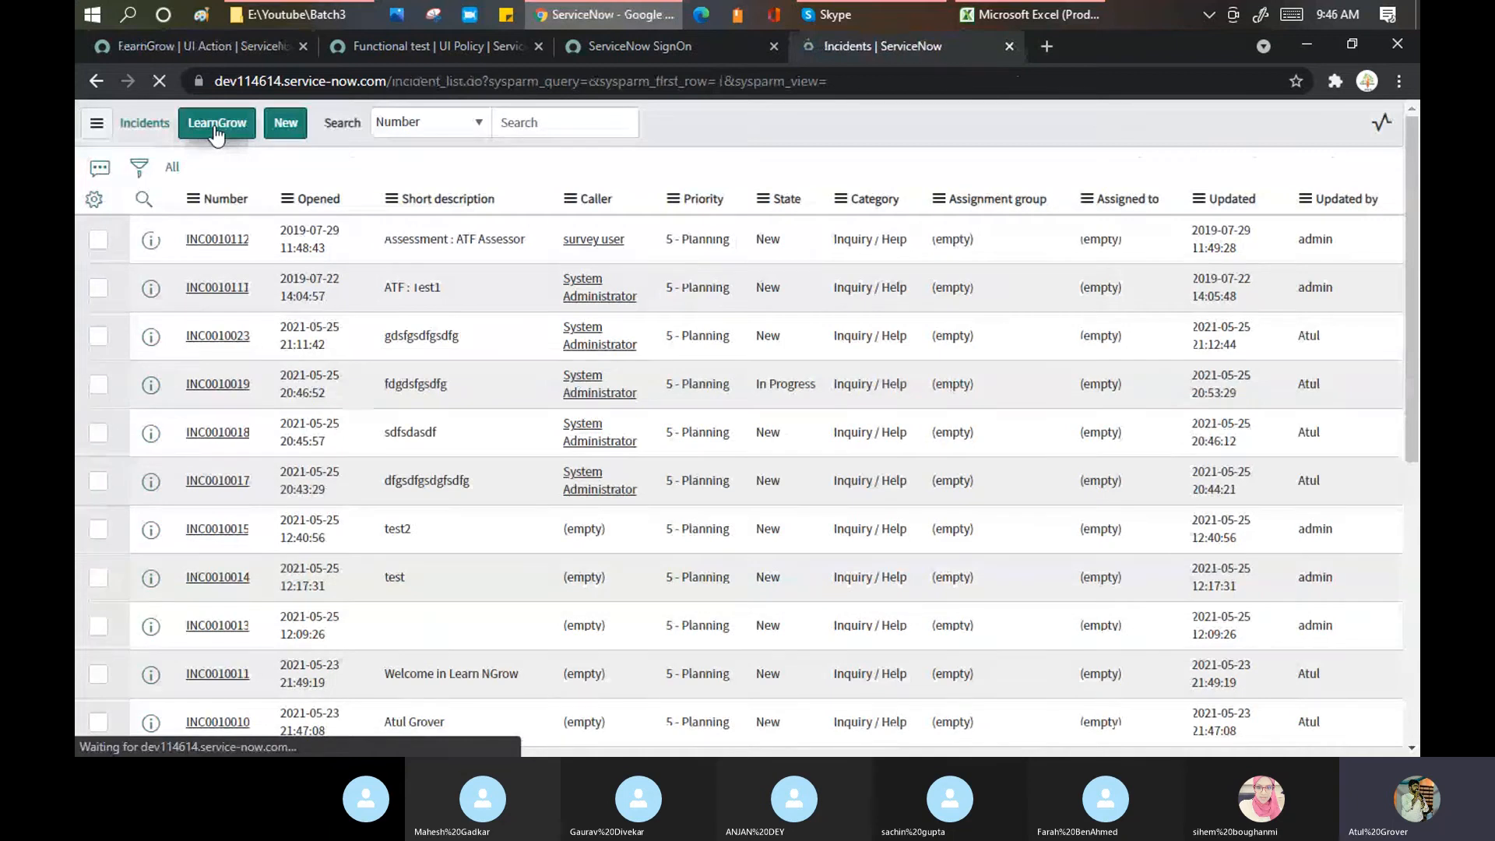
Step: Start new incident INC0010026 from the list, then return to the LearnGrow UI Action
{"action": "left_click", "coordinate": [216, 128]}
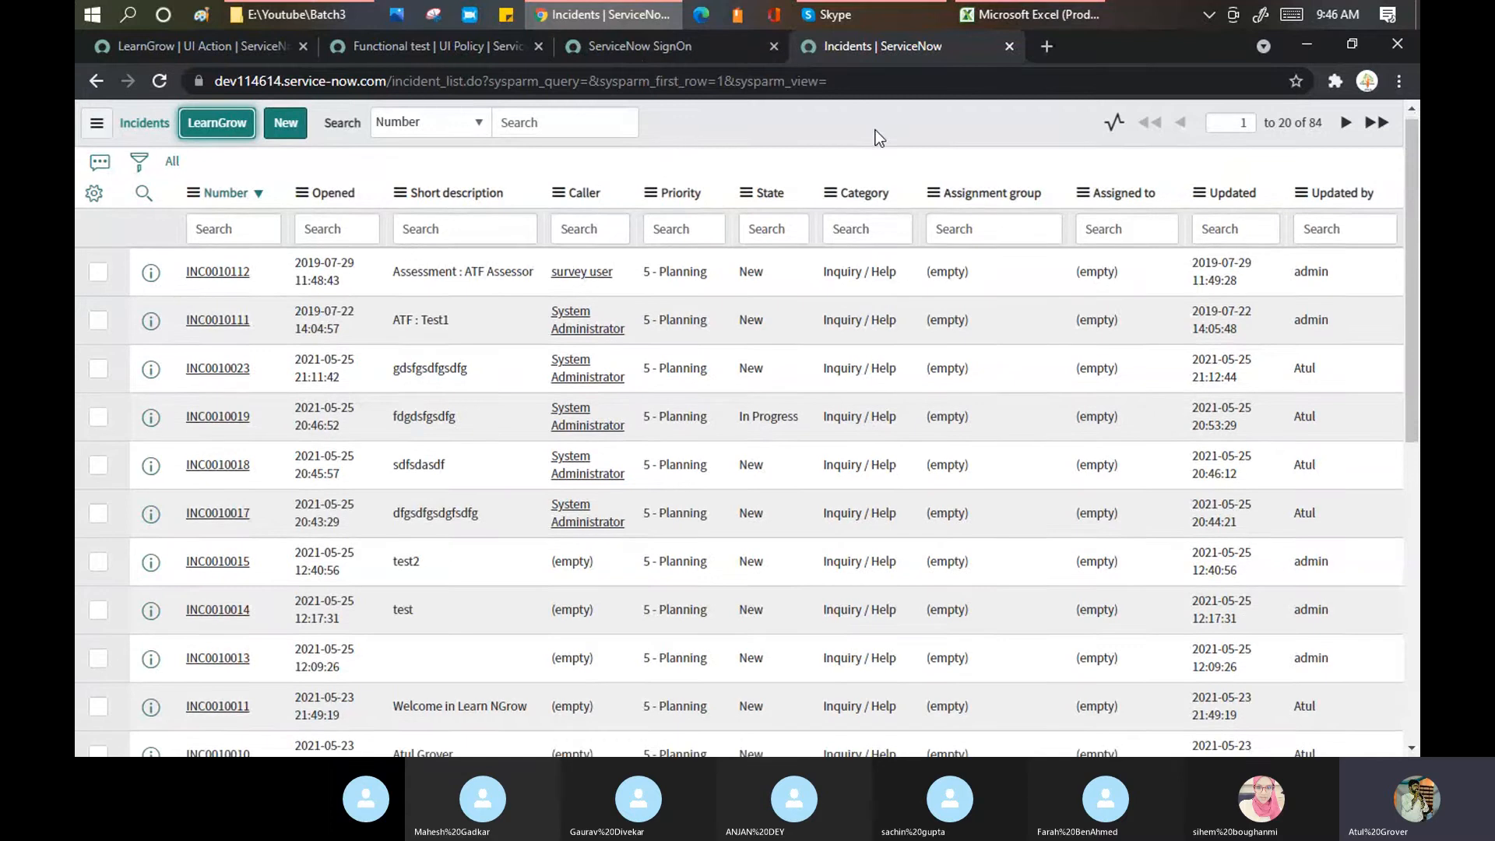
{"action": "scroll", "coordinate": [872, 134], "scroll_direction": "down", "scroll_amount": 8}
{"action": "left_click", "coordinate": [292, 129]}
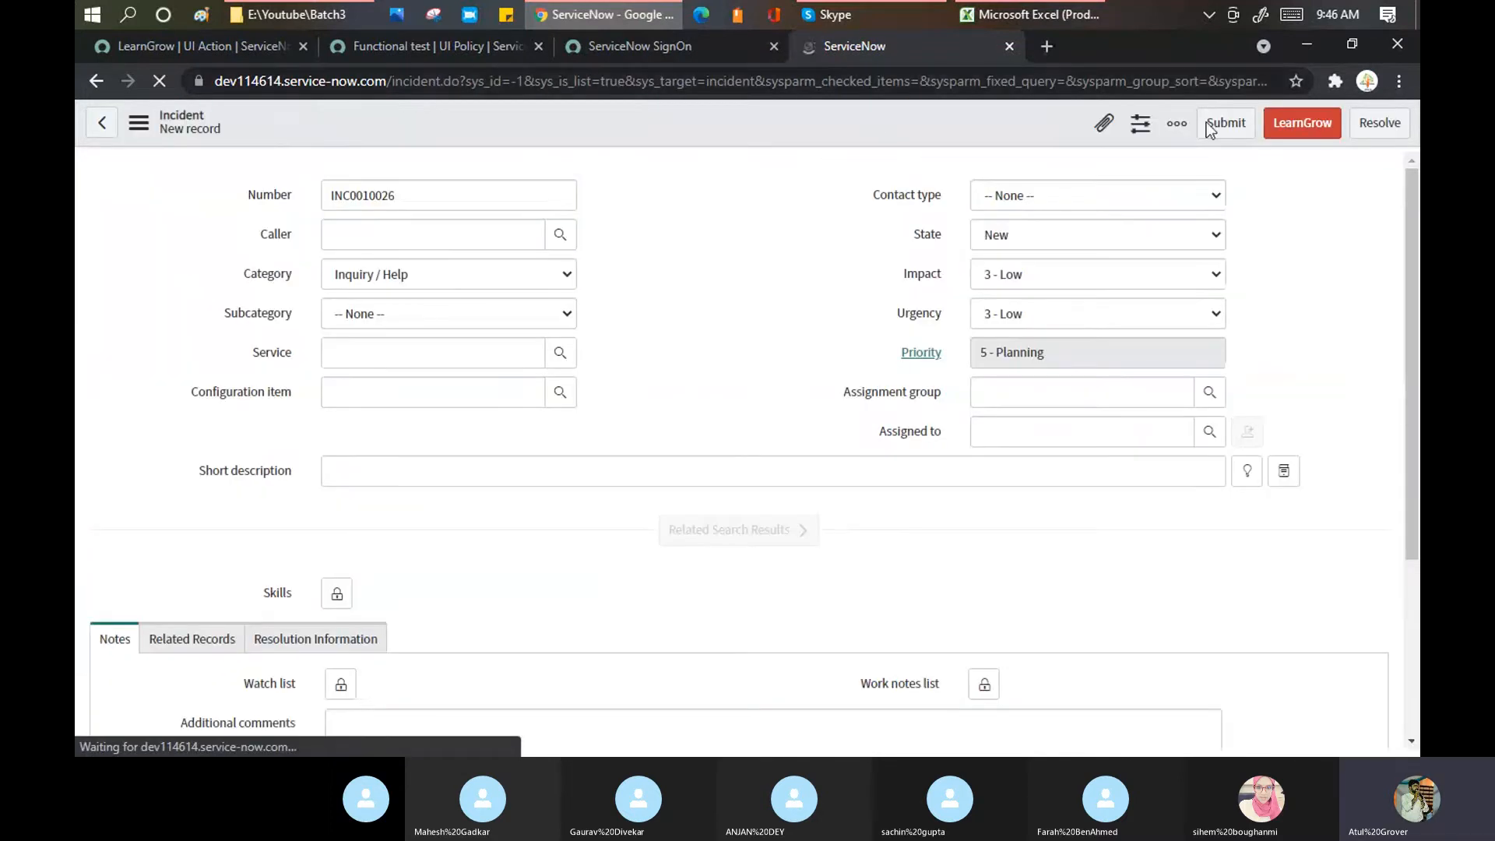
{"action": "left_click", "coordinate": [198, 46]}
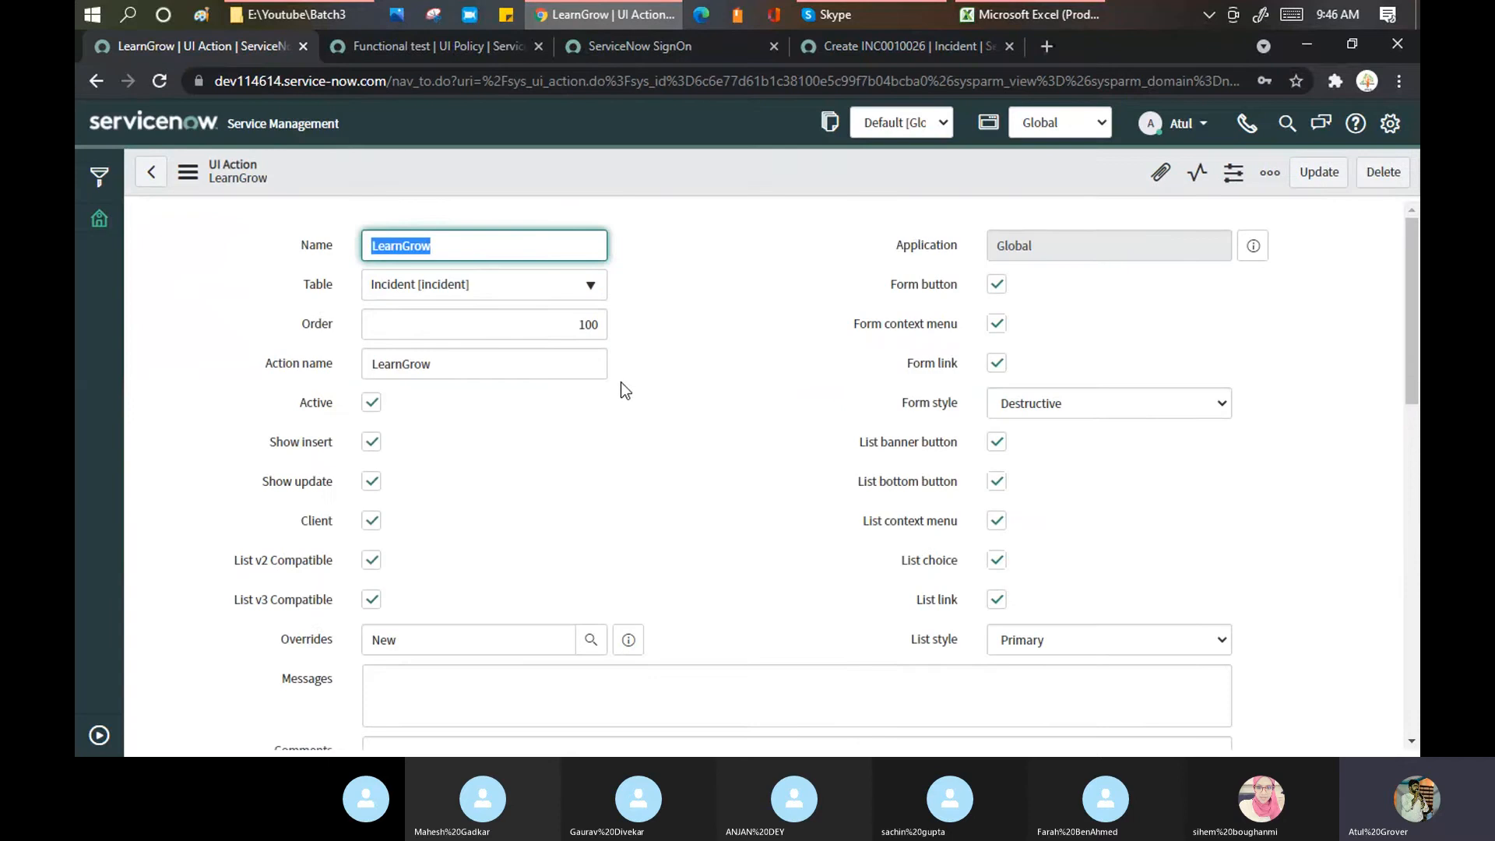
{"action": "scroll", "coordinate": [620, 381], "scroll_direction": "down", "scroll_amount": 4}
{"action": "left_click", "coordinate": [453, 343]}
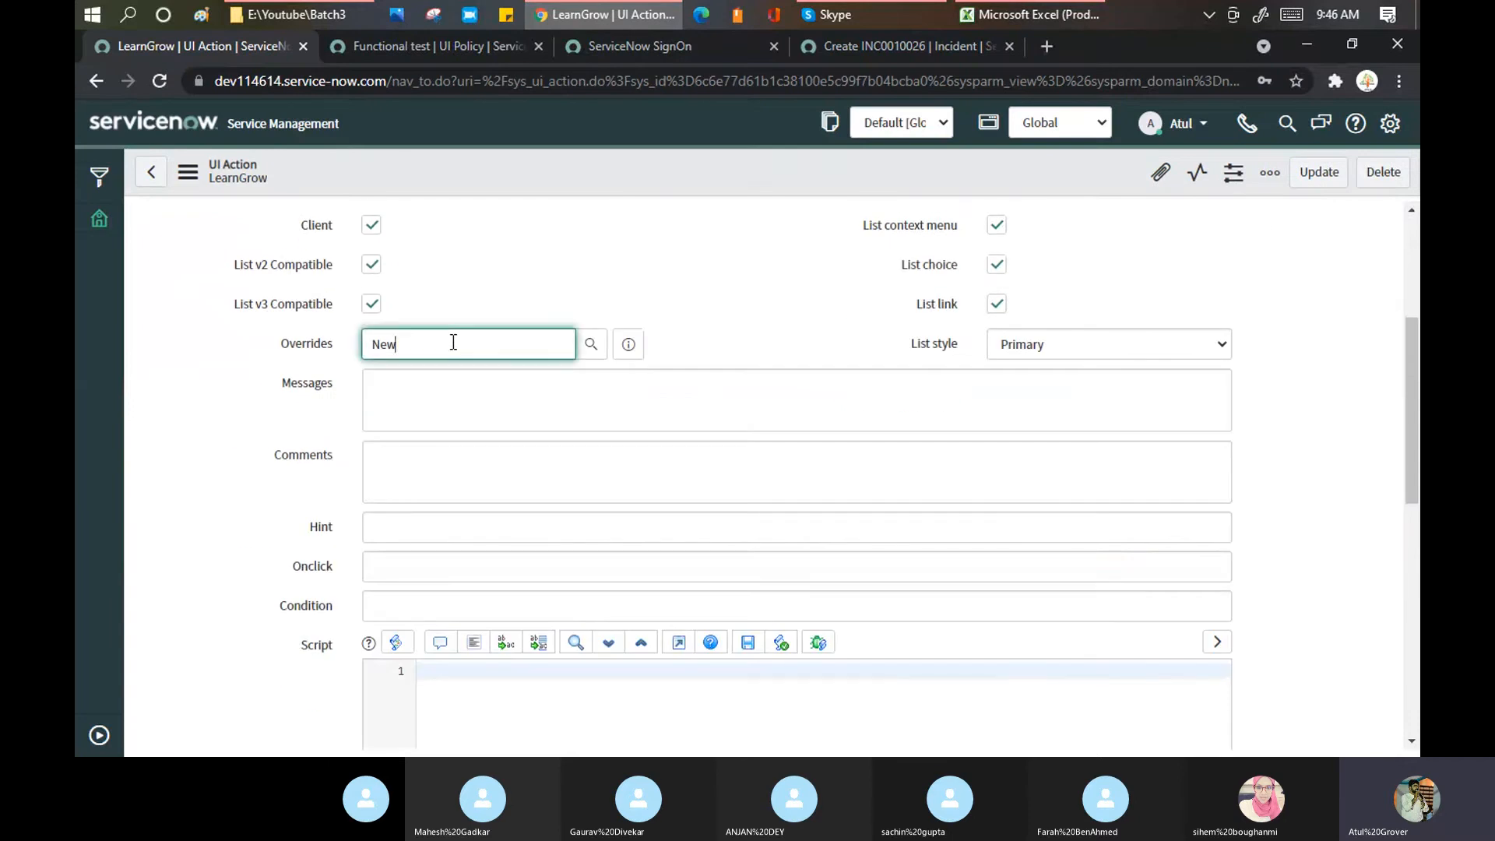
{"action": "left_click", "coordinate": [630, 343]}
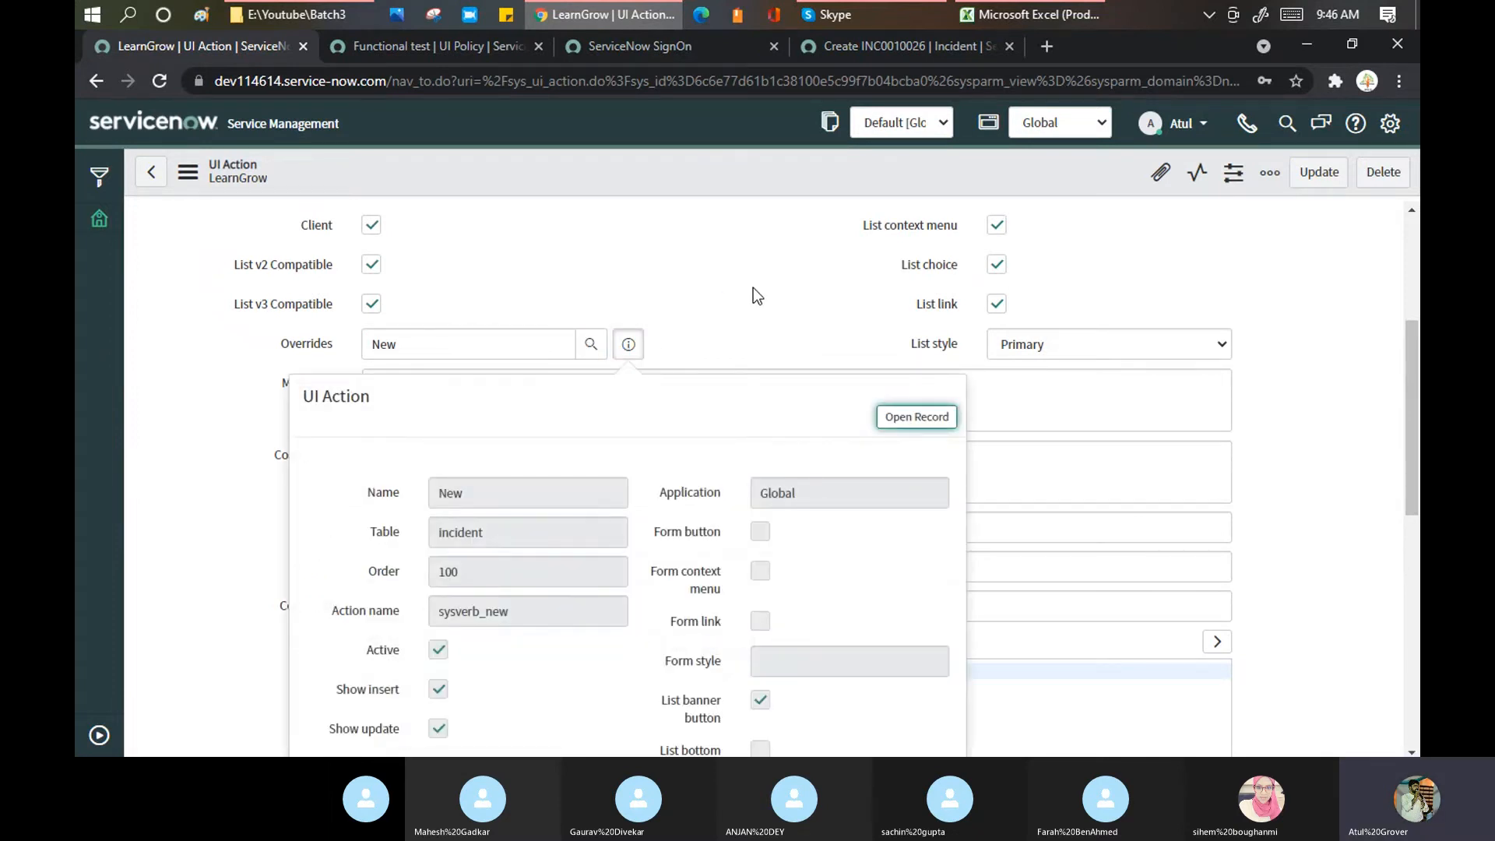
{"action": "scroll", "coordinate": [754, 287], "scroll_direction": "down", "scroll_amount": 4}
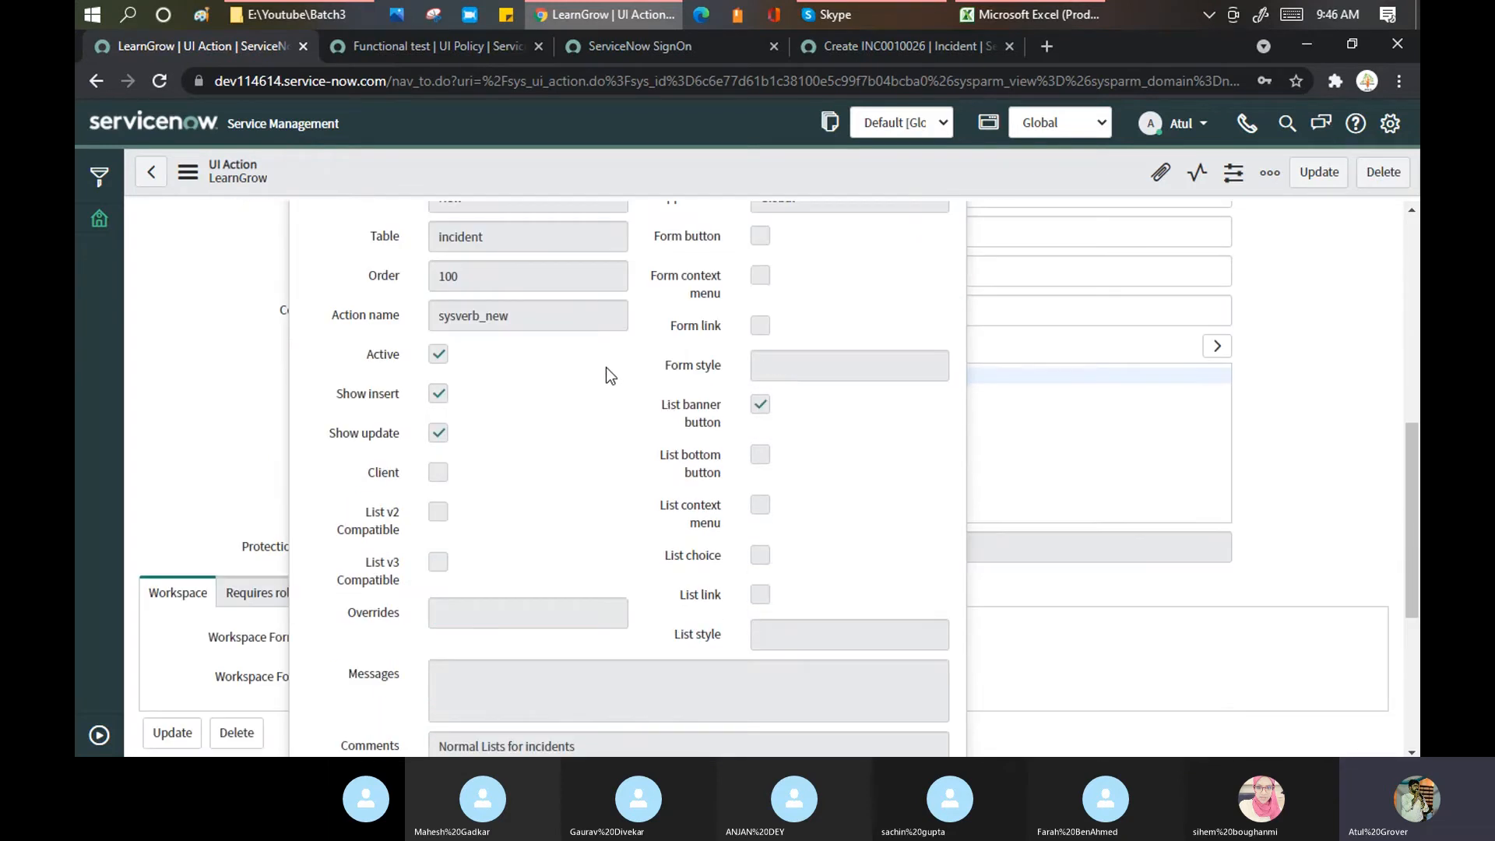
{"action": "scroll", "coordinate": [597, 388], "scroll_direction": "down", "scroll_amount": 1}
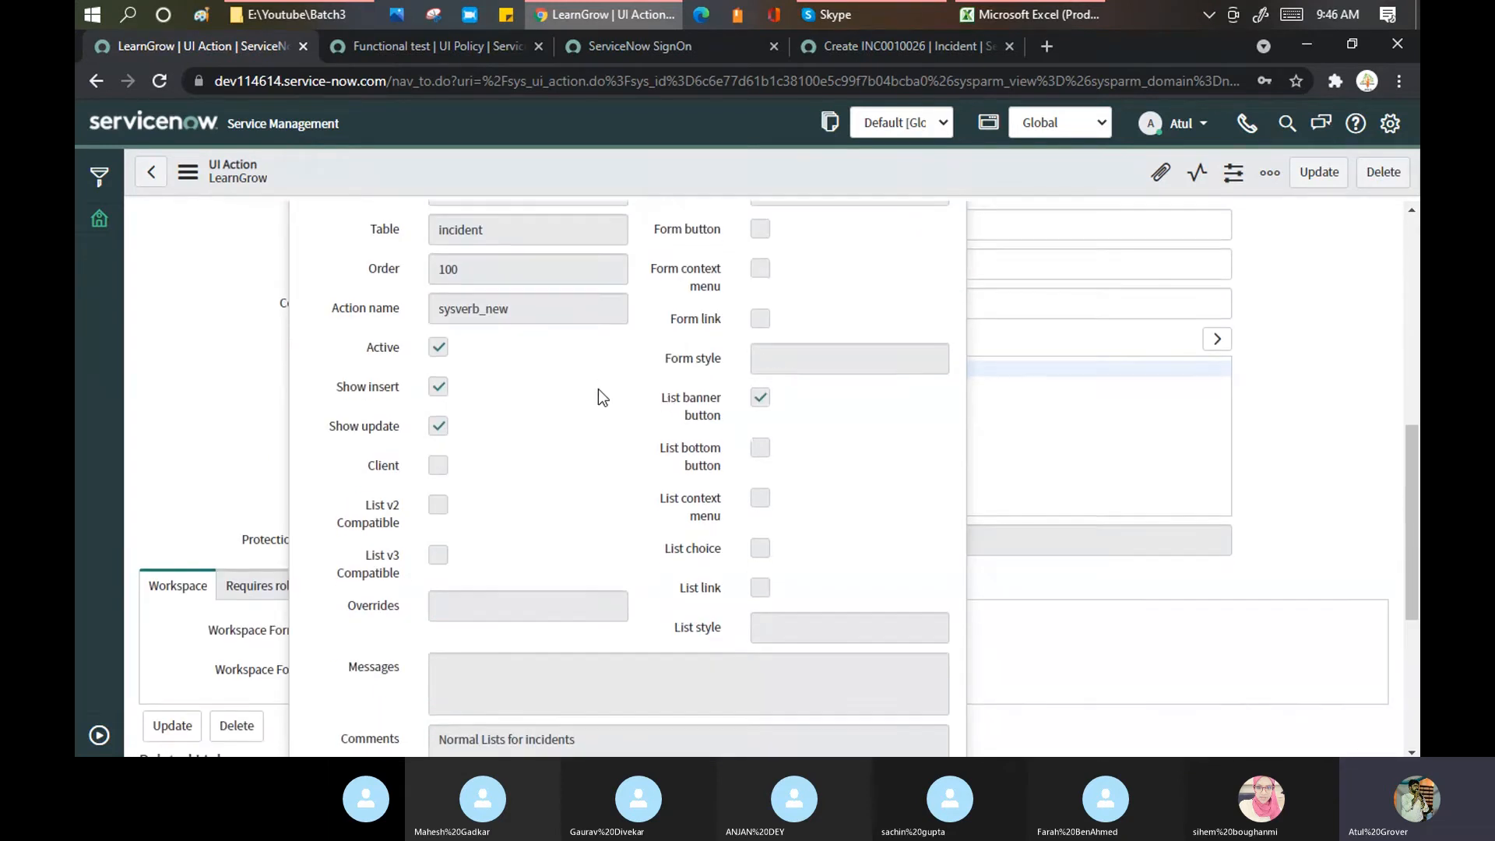
{"action": "scroll", "coordinate": [598, 390], "scroll_direction": "down", "scroll_amount": 3}
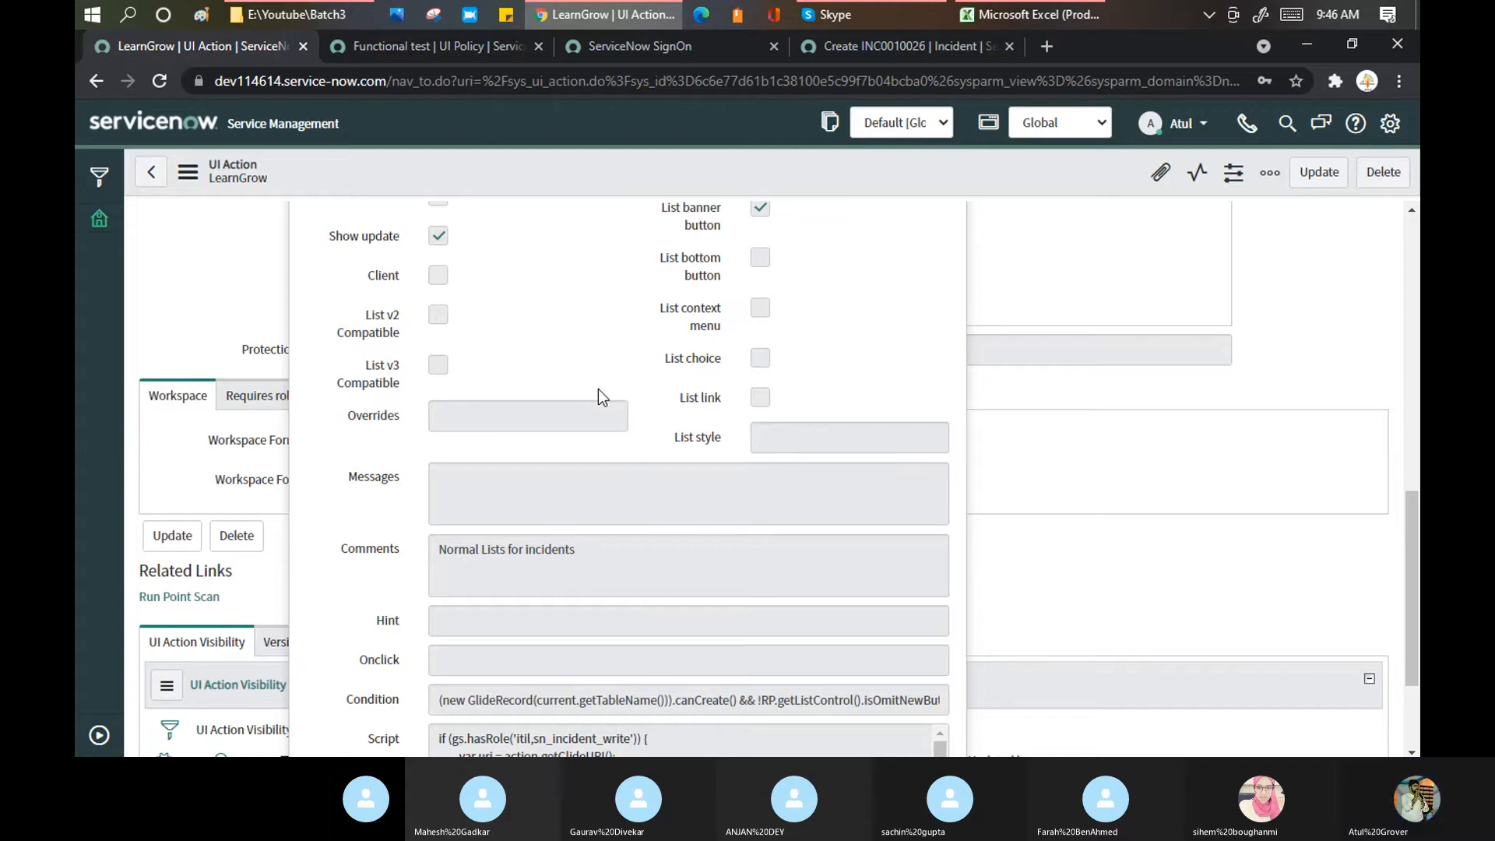
{"action": "scroll", "coordinate": [598, 389], "scroll_direction": "down", "scroll_amount": 3}
{"action": "left_click_drag", "start_coordinate": [436, 570], "coordinate": [731, 549]}
{"action": "scroll", "coordinate": [731, 549], "scroll_direction": "up", "scroll_amount": 9}
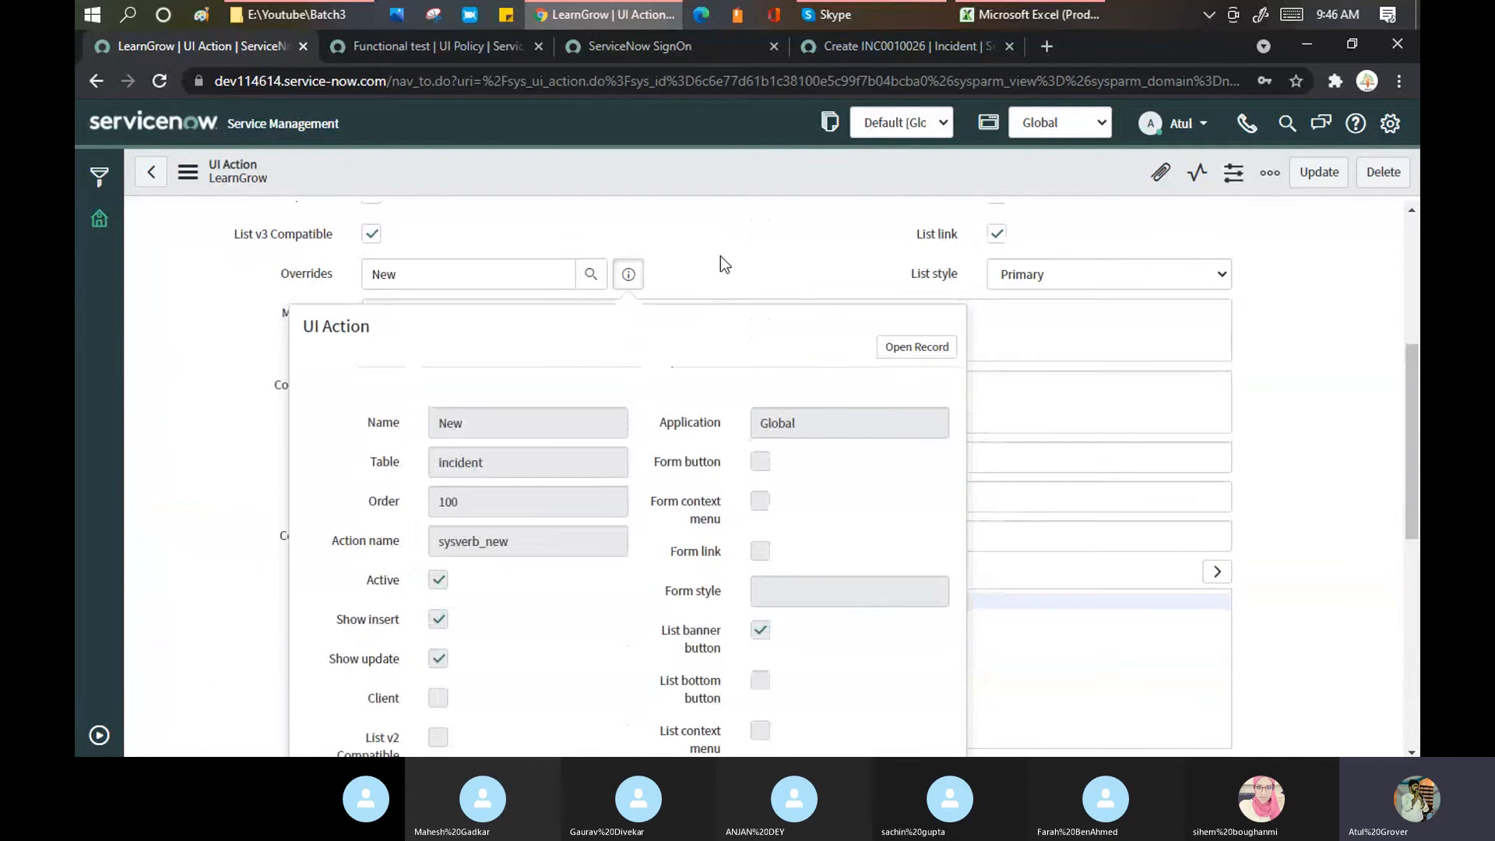
{"action": "left_click", "coordinate": [628, 274]}
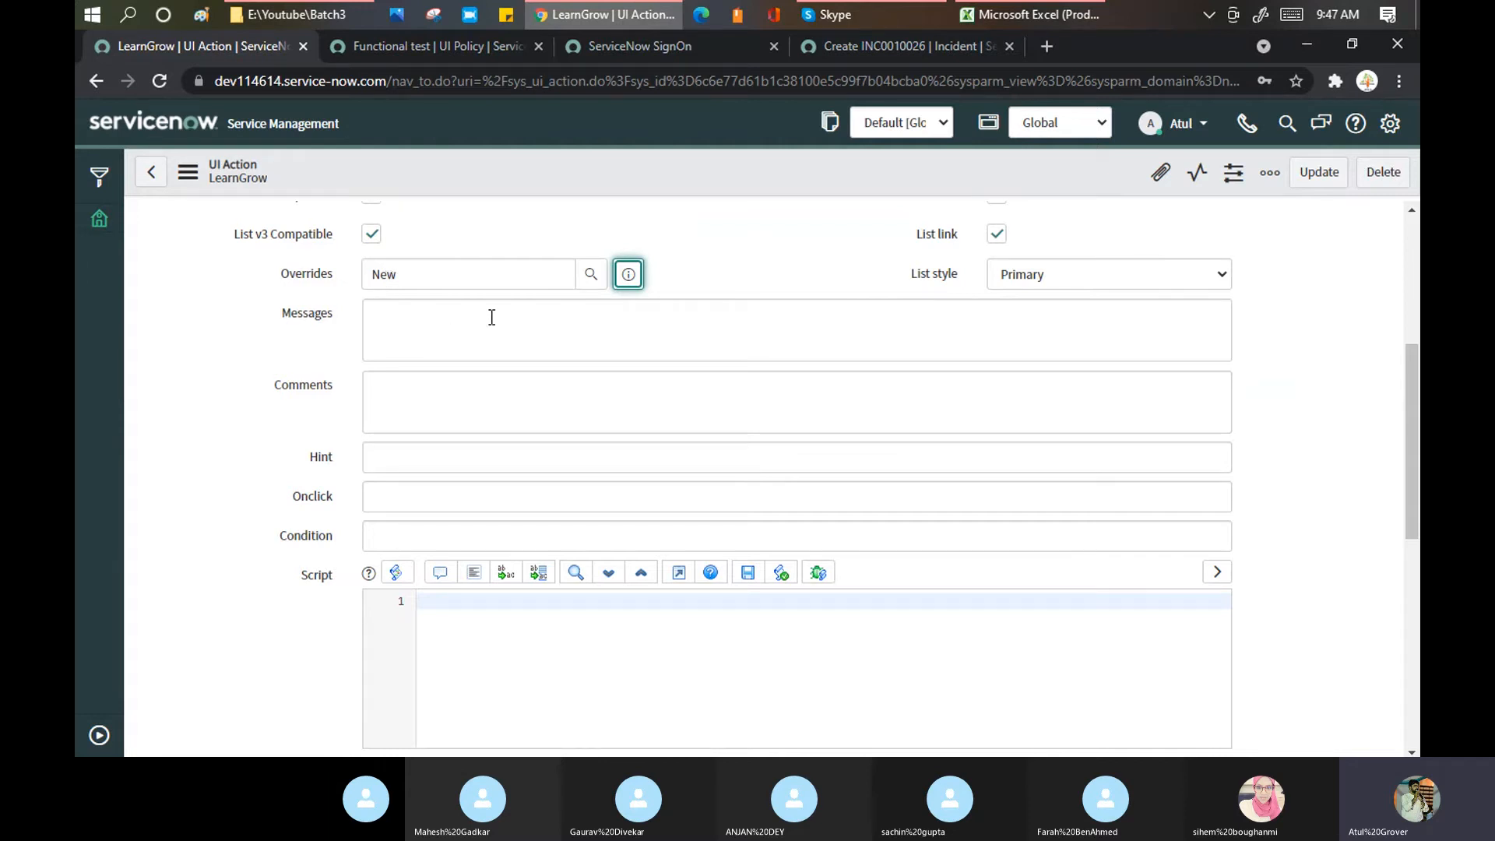
{"action": "left_click", "coordinate": [629, 275]}
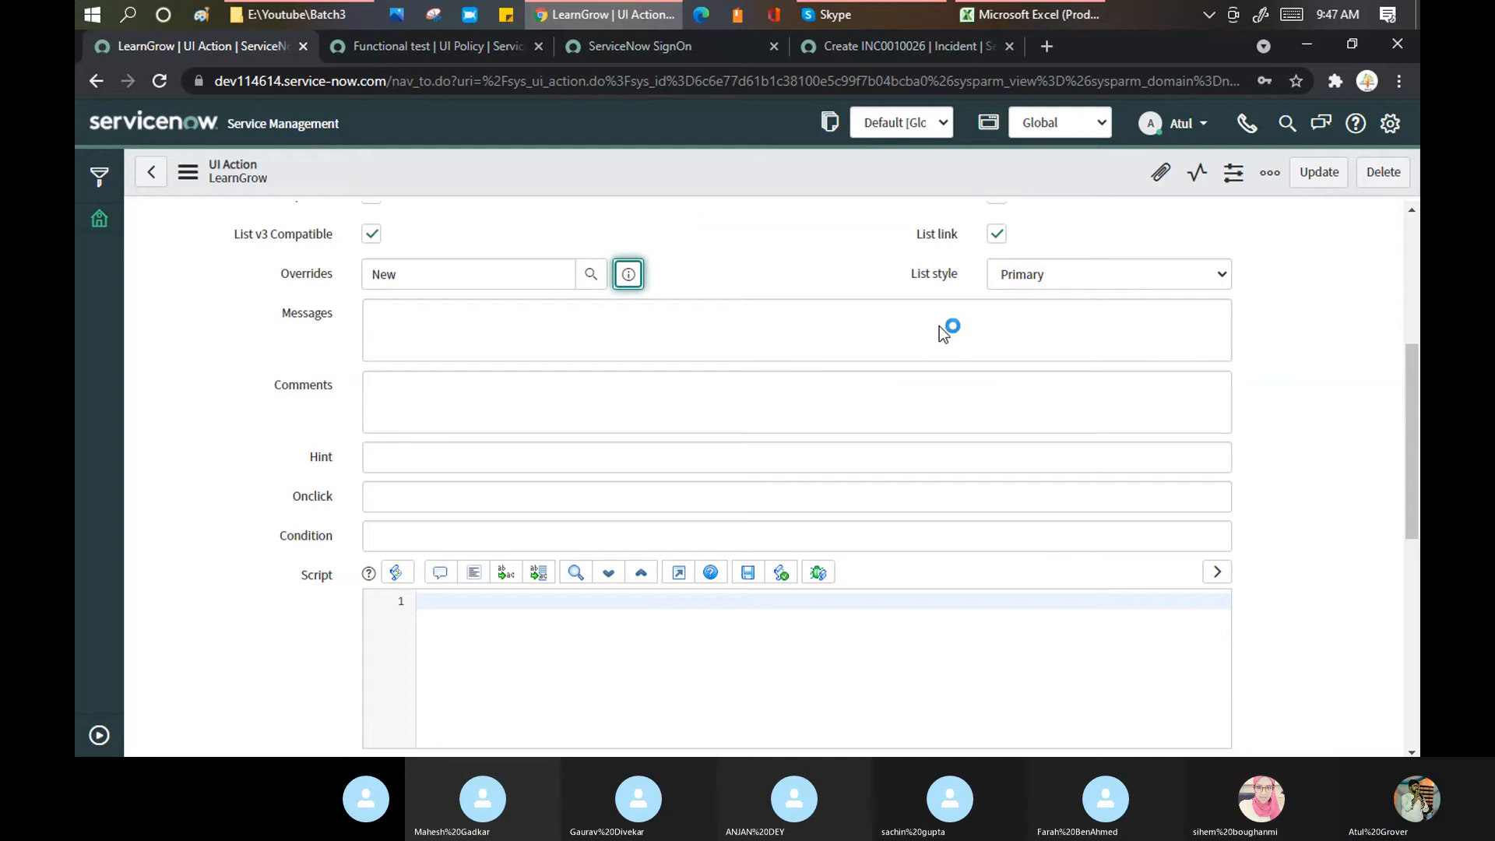
Step: Review the overridden New action and INC0010026, then view LearnGrow's Overrides field and script
{"action": "left_click", "coordinate": [916, 347]}
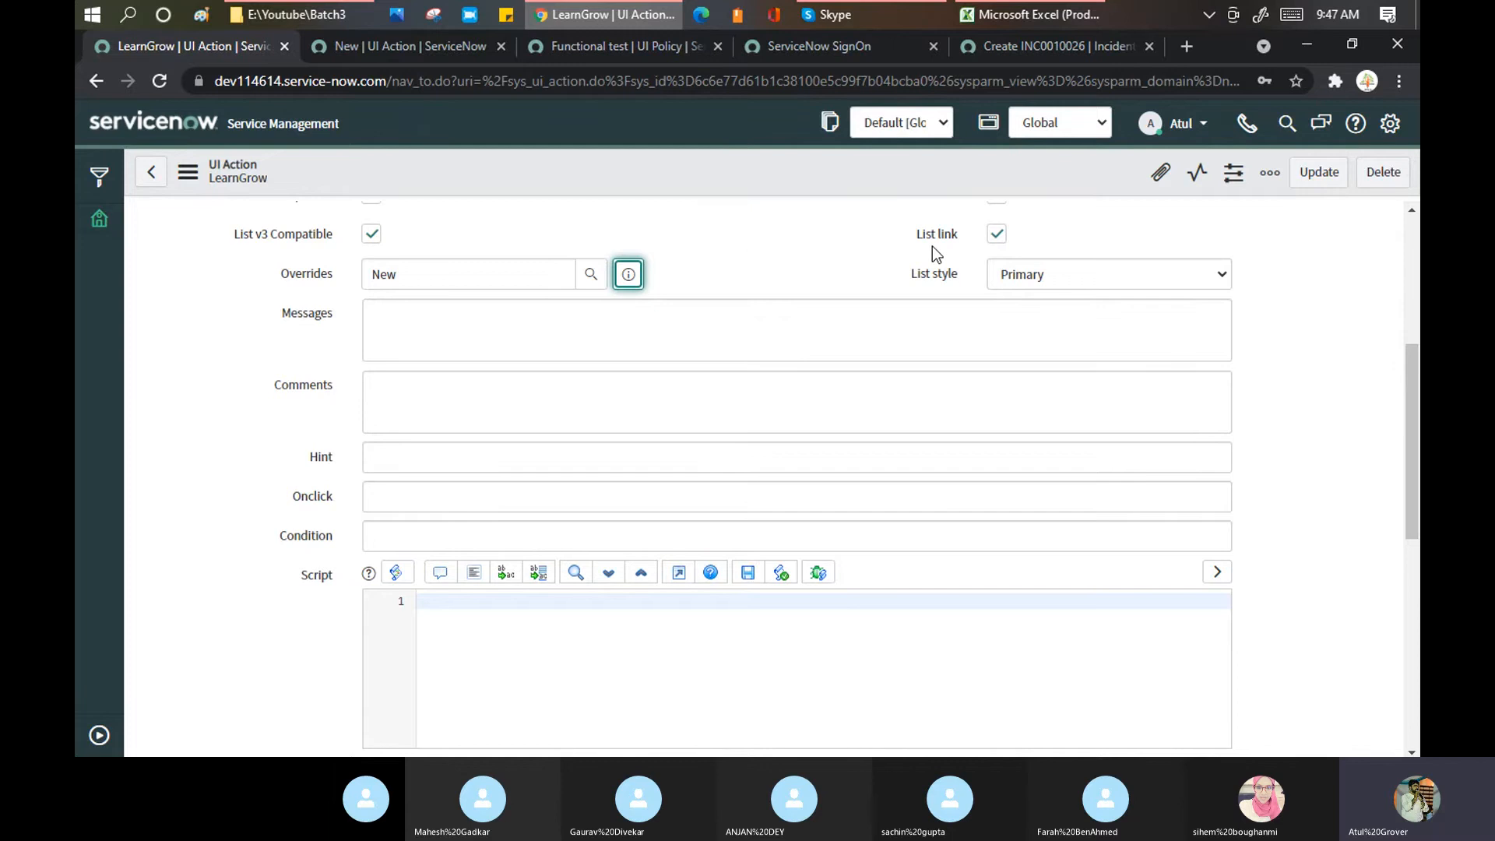
{"action": "scroll", "coordinate": [931, 246], "scroll_direction": "up", "scroll_amount": 3}
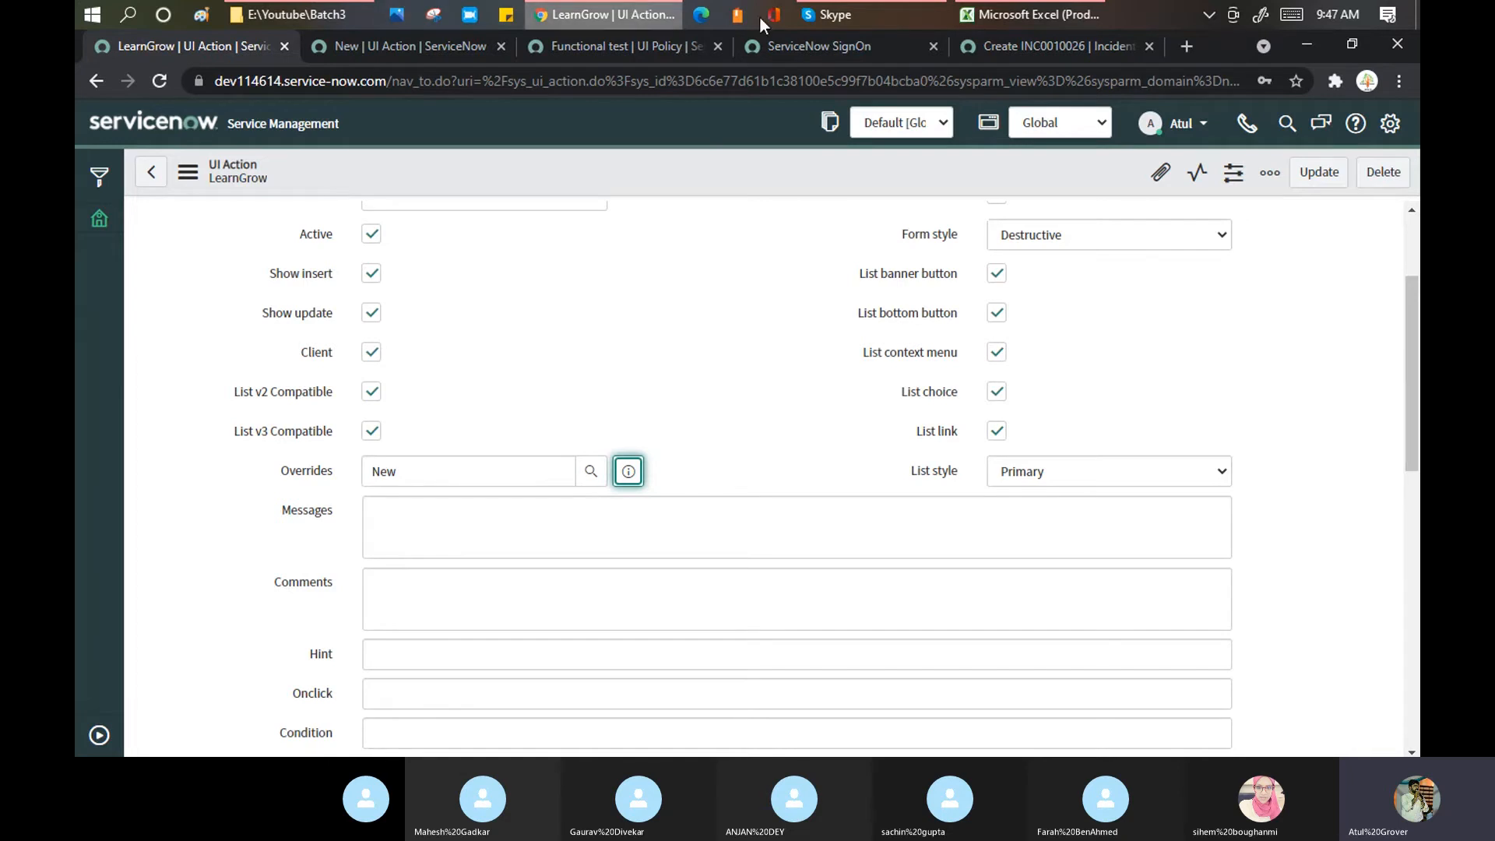
{"action": "left_click", "coordinate": [1012, 44]}
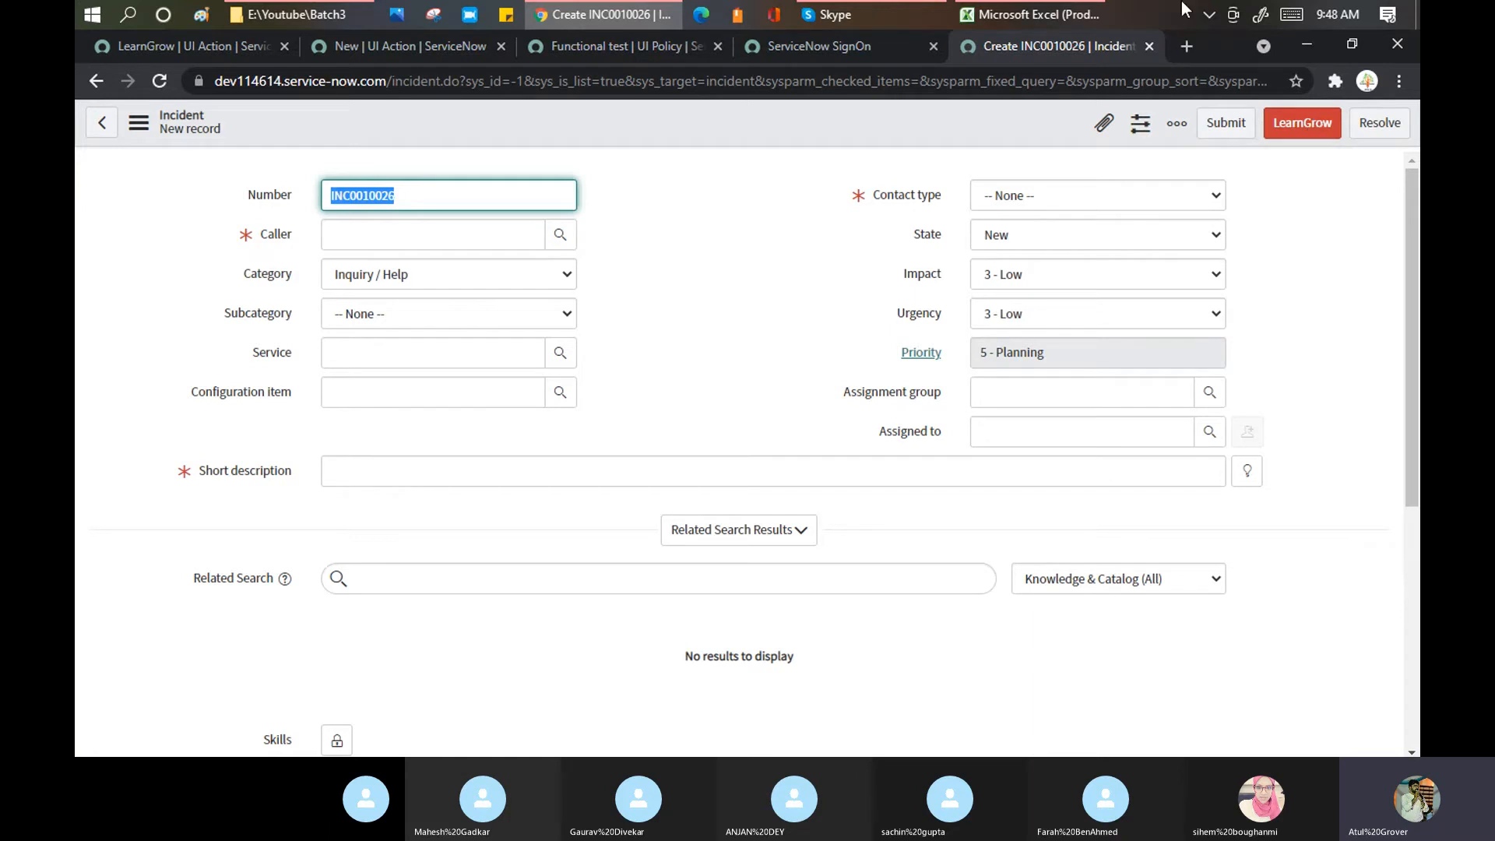
{"action": "left_click", "coordinate": [671, 187]}
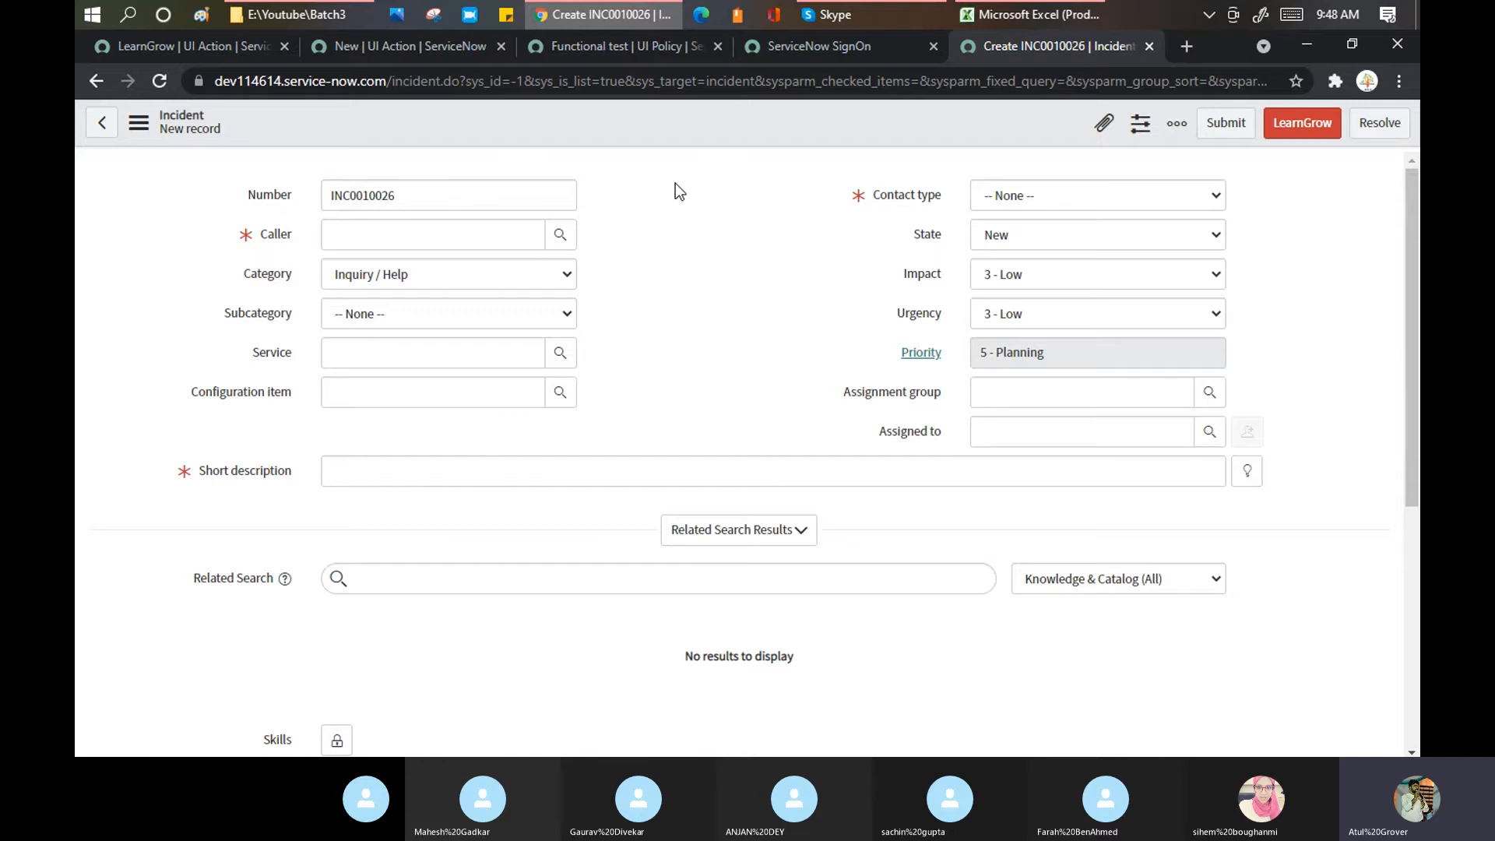
{"action": "left_click", "coordinate": [204, 45]}
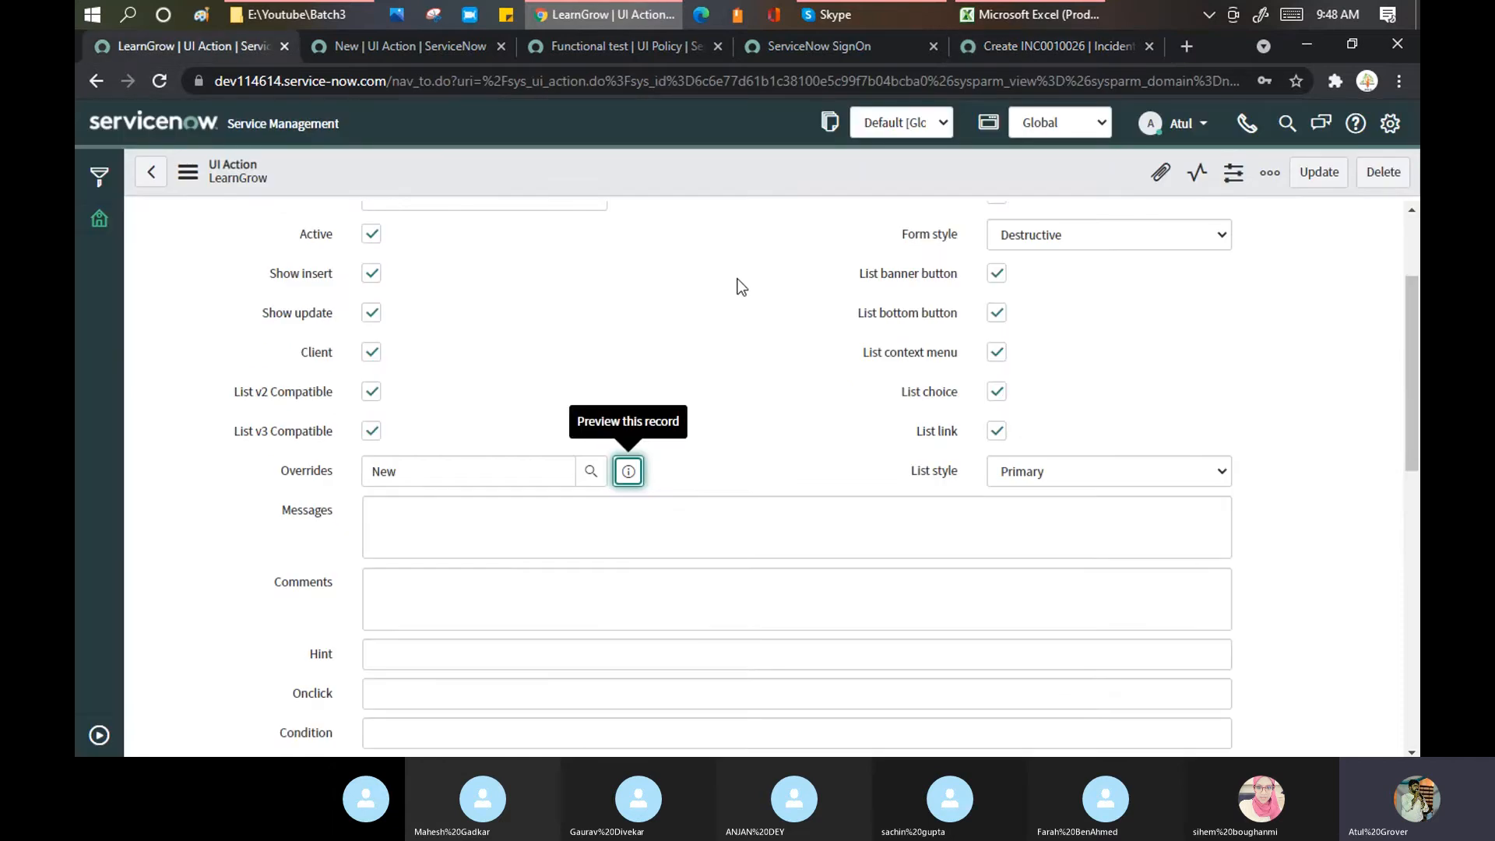
{"action": "scroll", "coordinate": [734, 296], "scroll_direction": "down", "scroll_amount": 3}
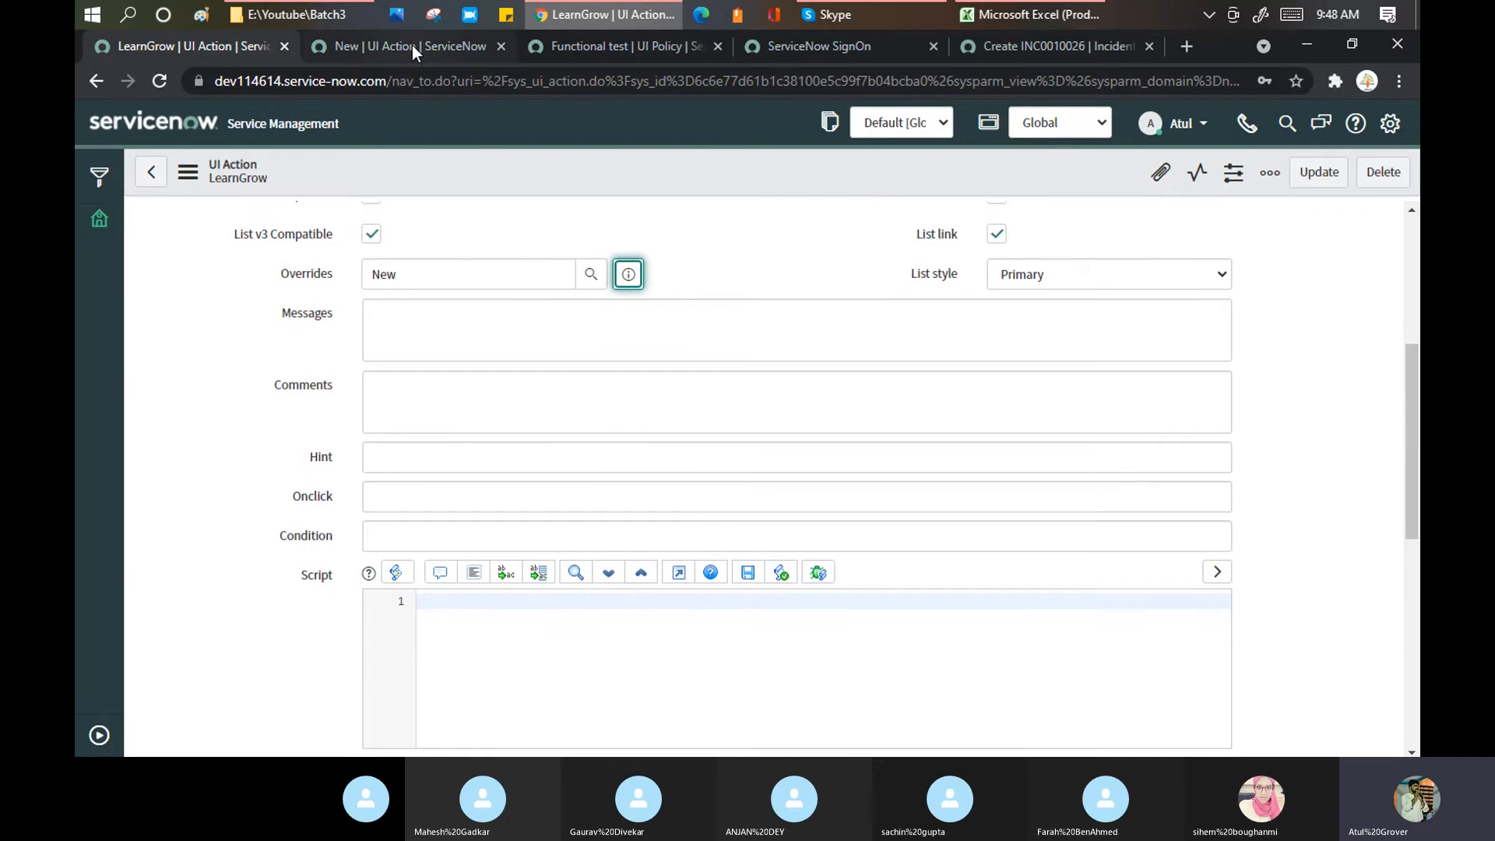
{"action": "left_click", "coordinate": [412, 45]}
{"action": "scroll", "coordinate": [660, 269], "scroll_direction": "down", "scroll_amount": 3}
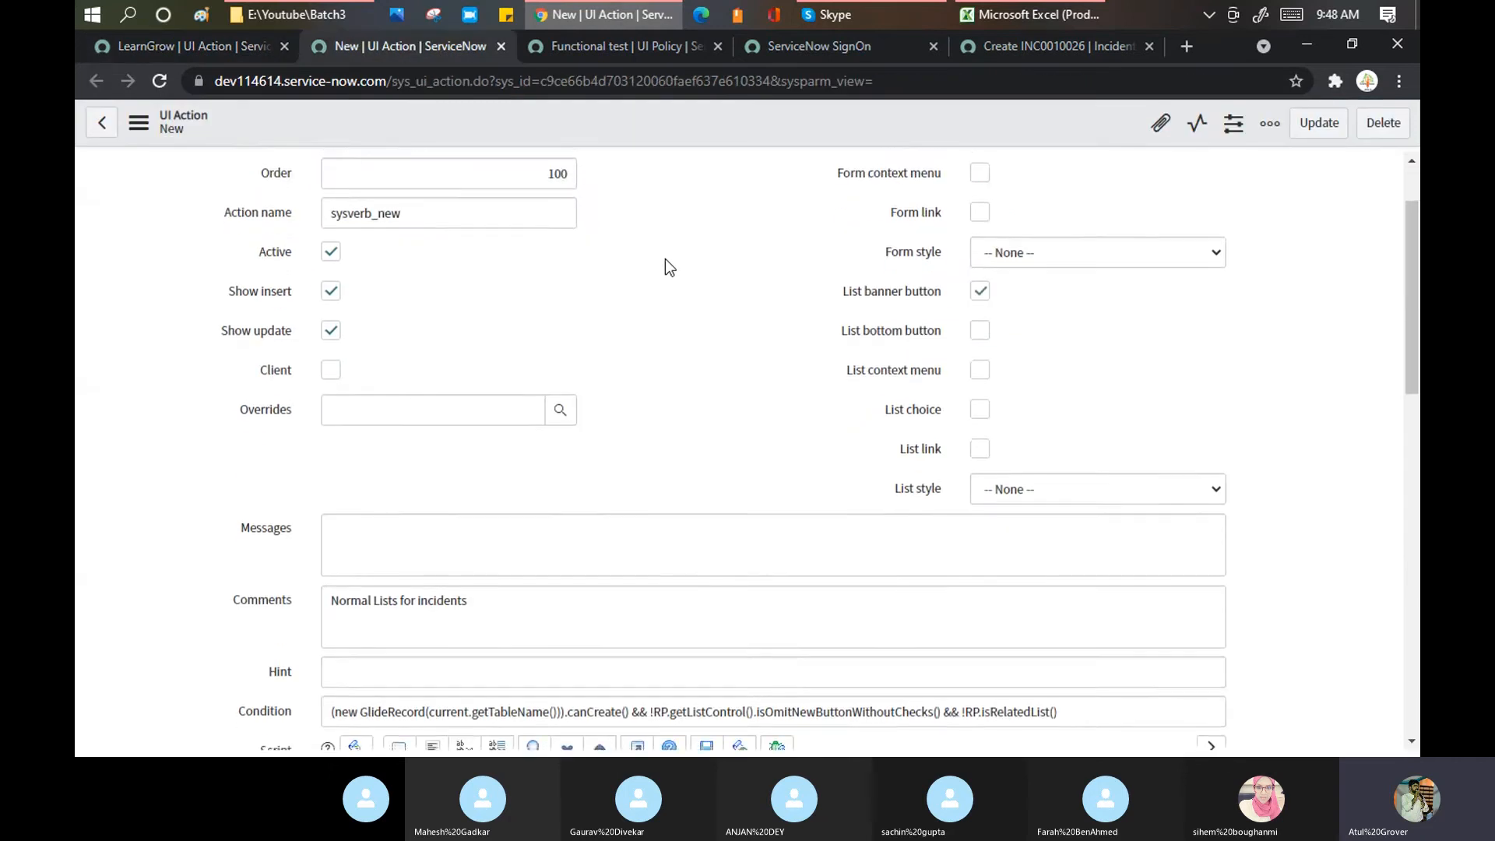
{"action": "scroll", "coordinate": [664, 259], "scroll_direction": "down", "scroll_amount": 5}
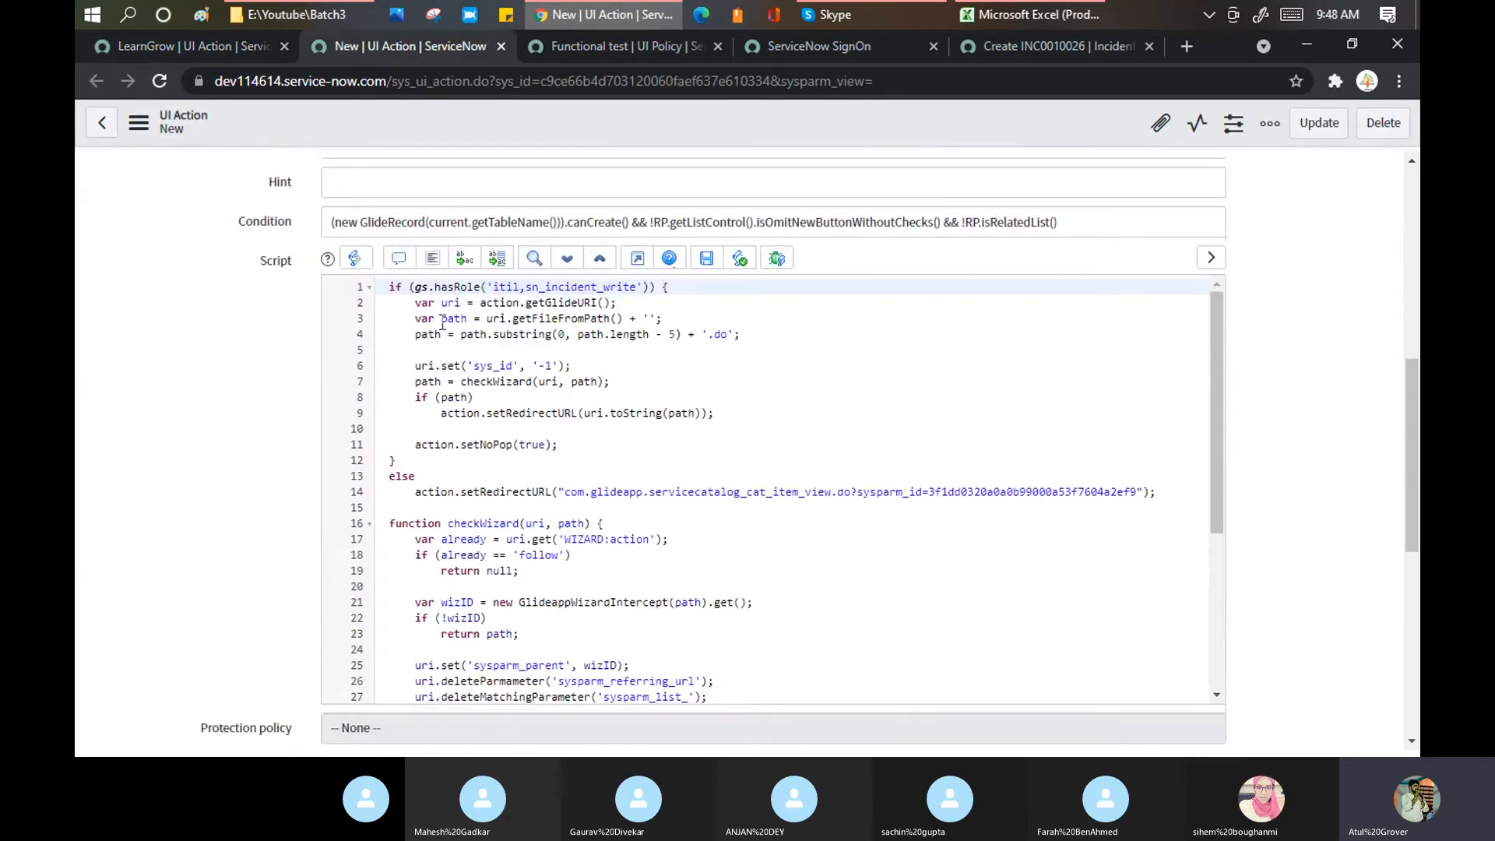
{"action": "left_click_drag", "start_coordinate": [387, 290], "coordinate": [649, 370]}
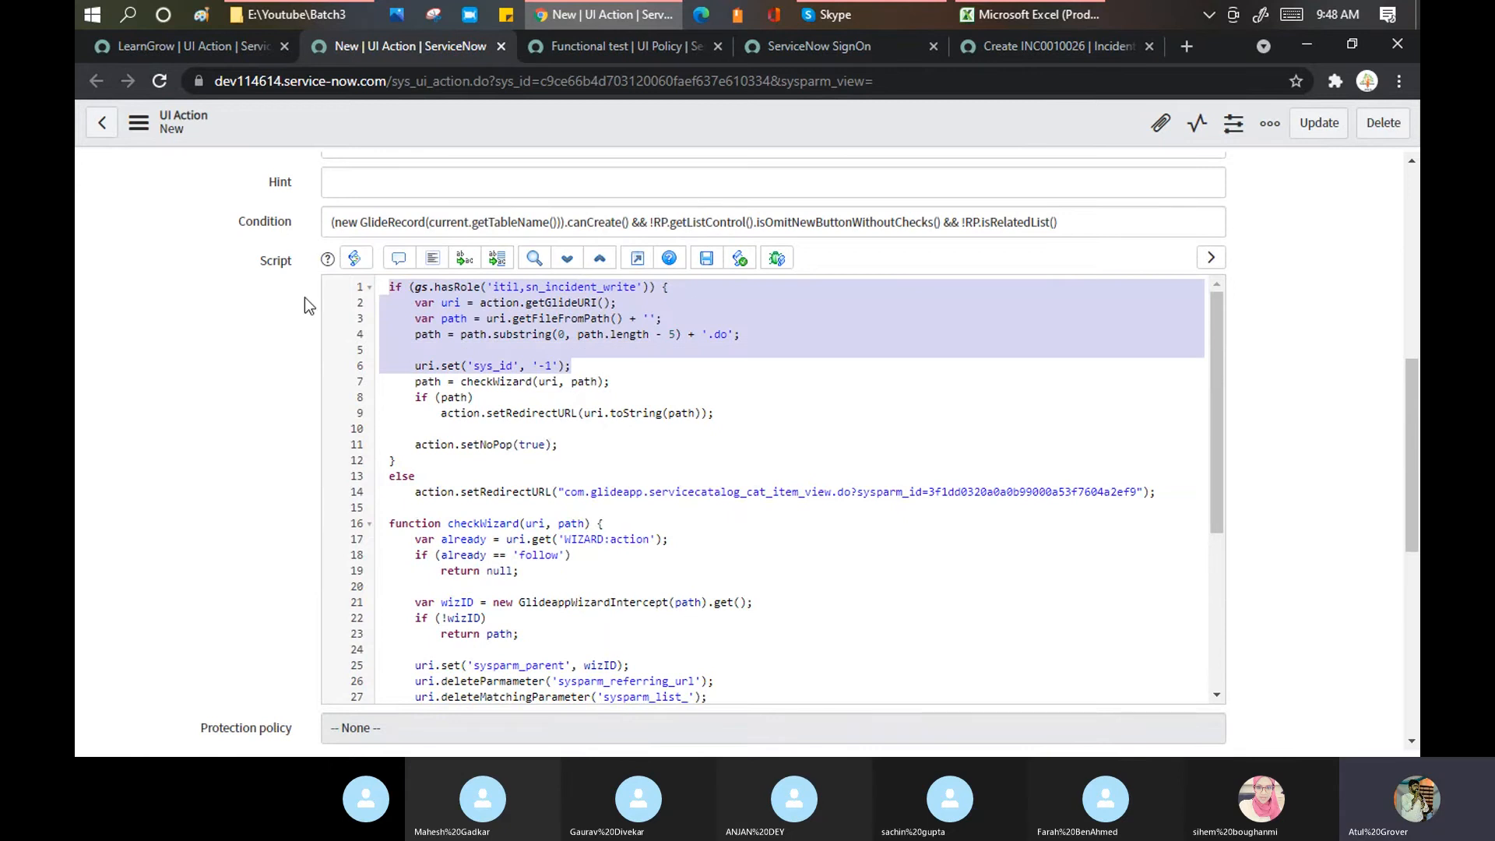
{"action": "left_click_drag", "start_coordinate": [329, 222], "coordinate": [1060, 215]}
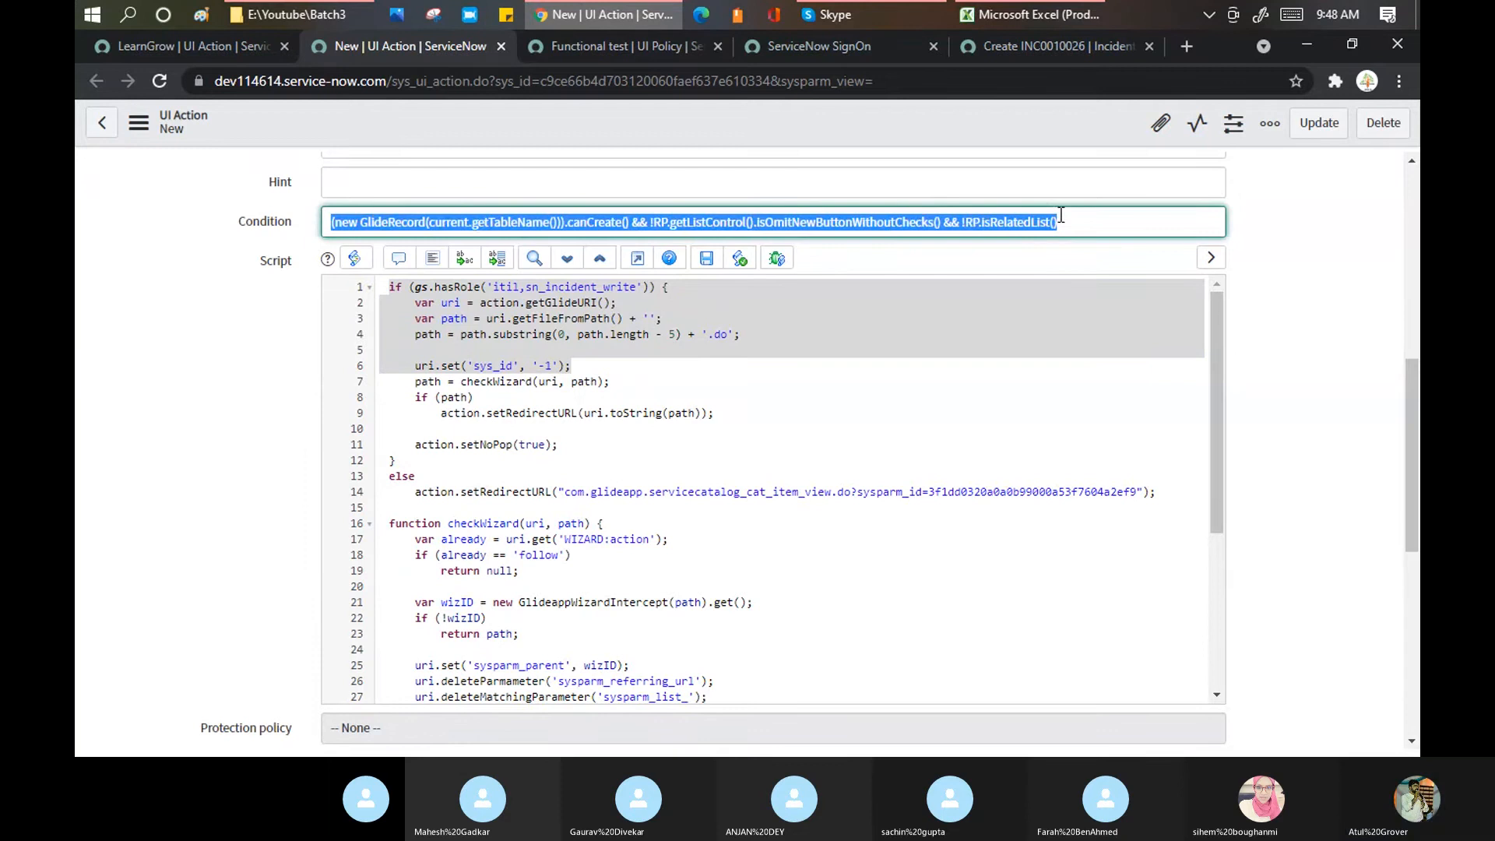
{"action": "scroll", "coordinate": [640, 371], "scroll_direction": "down", "scroll_amount": 6}
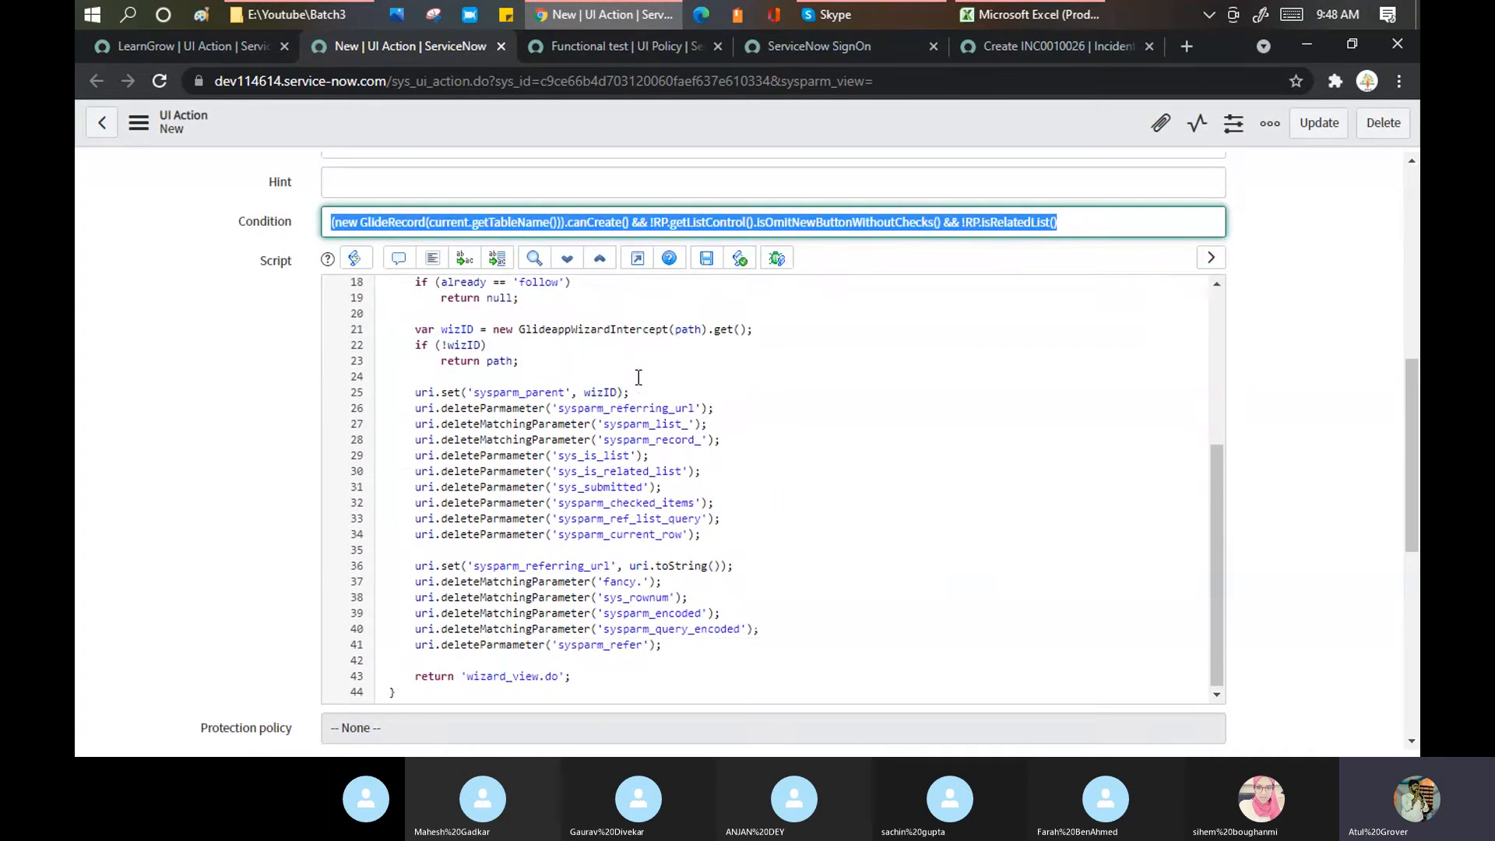
{"action": "scroll", "coordinate": [640, 372], "scroll_direction": "down", "scroll_amount": 5}
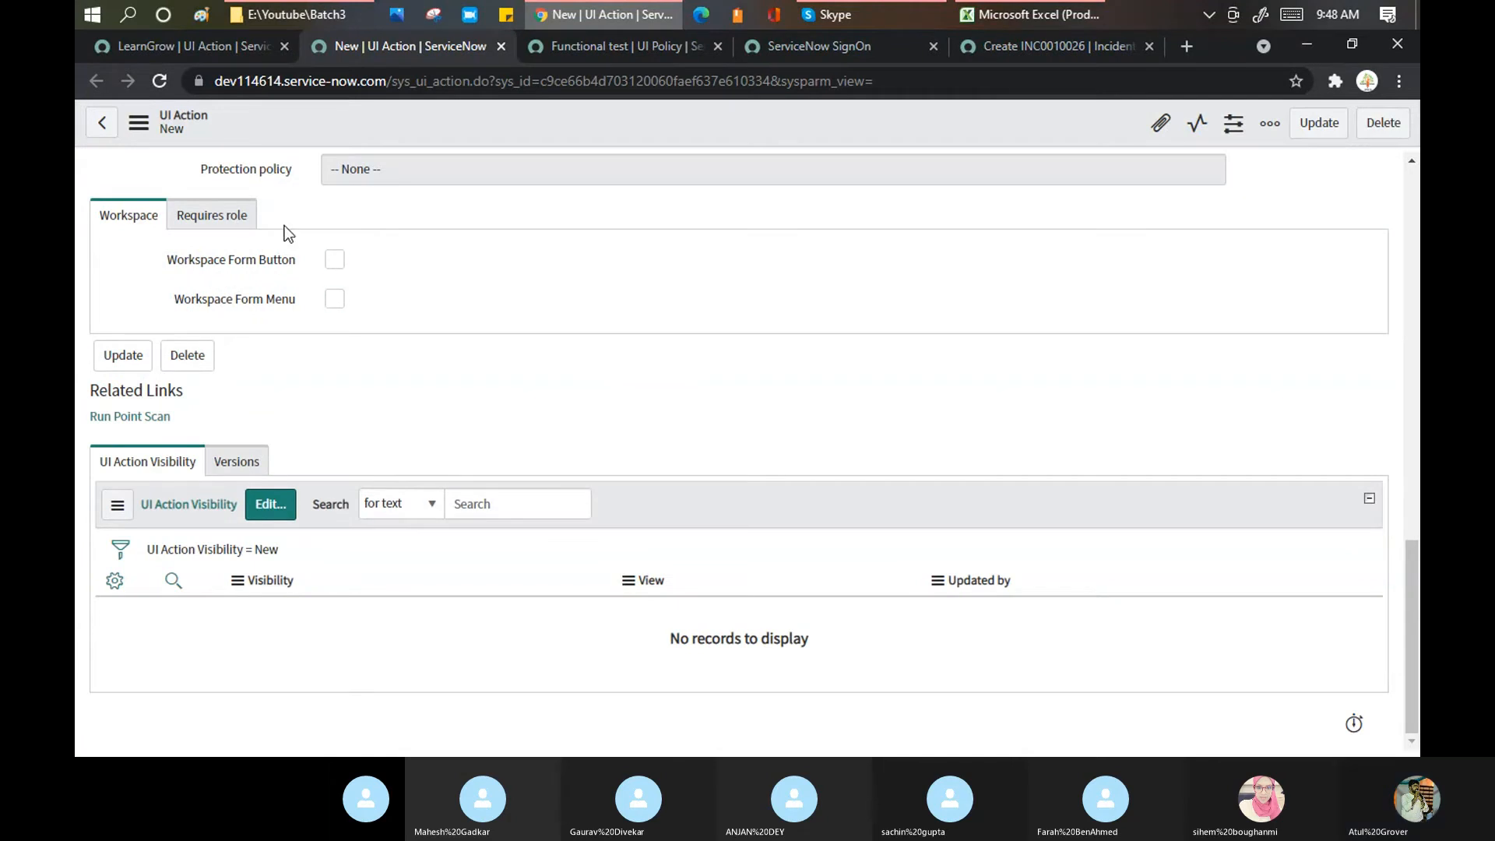
{"action": "left_click", "coordinate": [203, 45]}
{"action": "scroll", "coordinate": [534, 424], "scroll_direction": "down", "scroll_amount": 1}
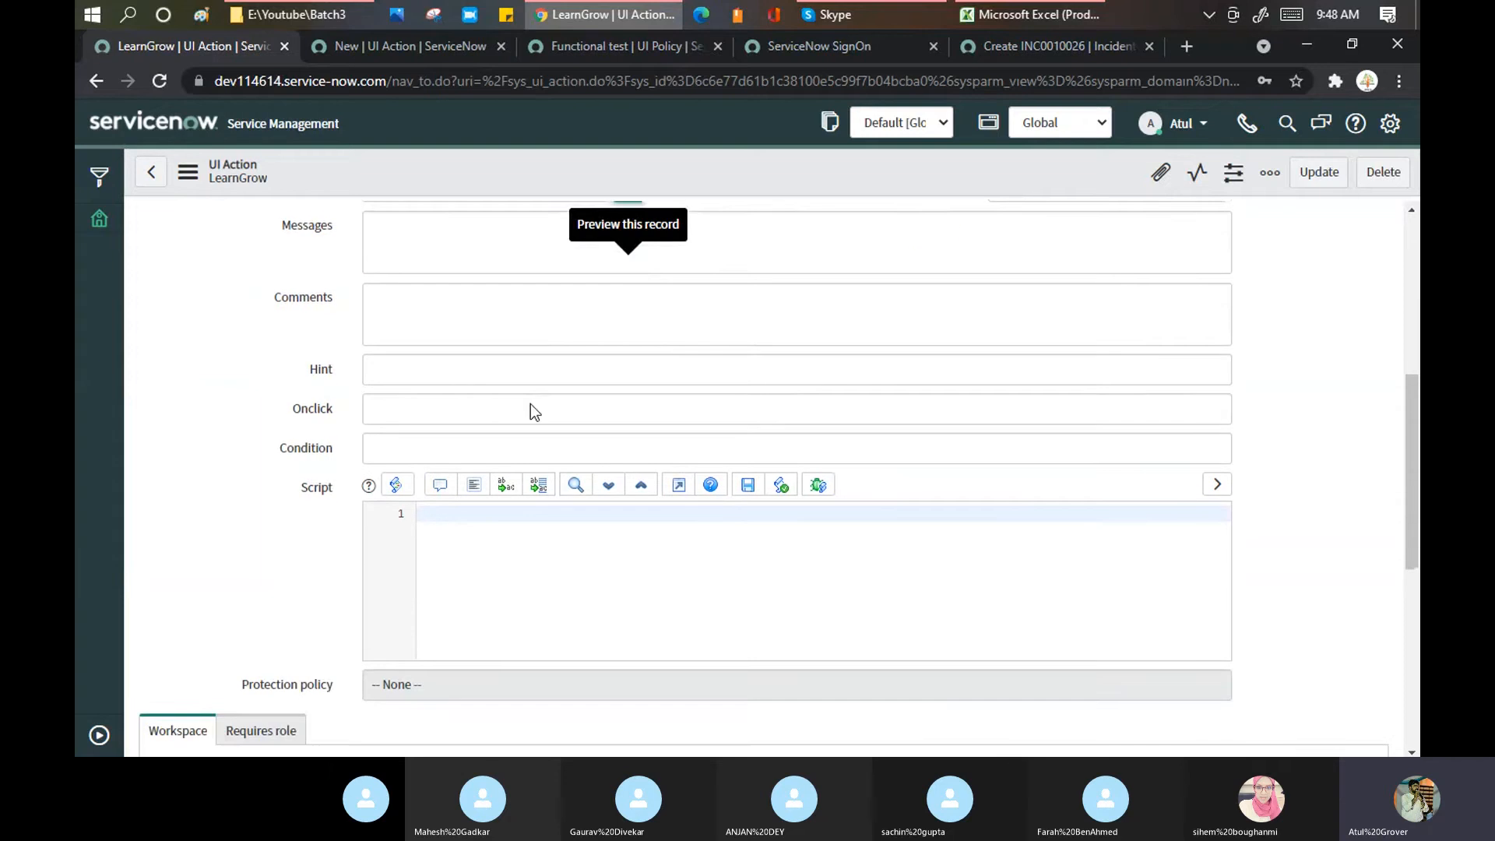
{"action": "left_click", "coordinate": [405, 49]}
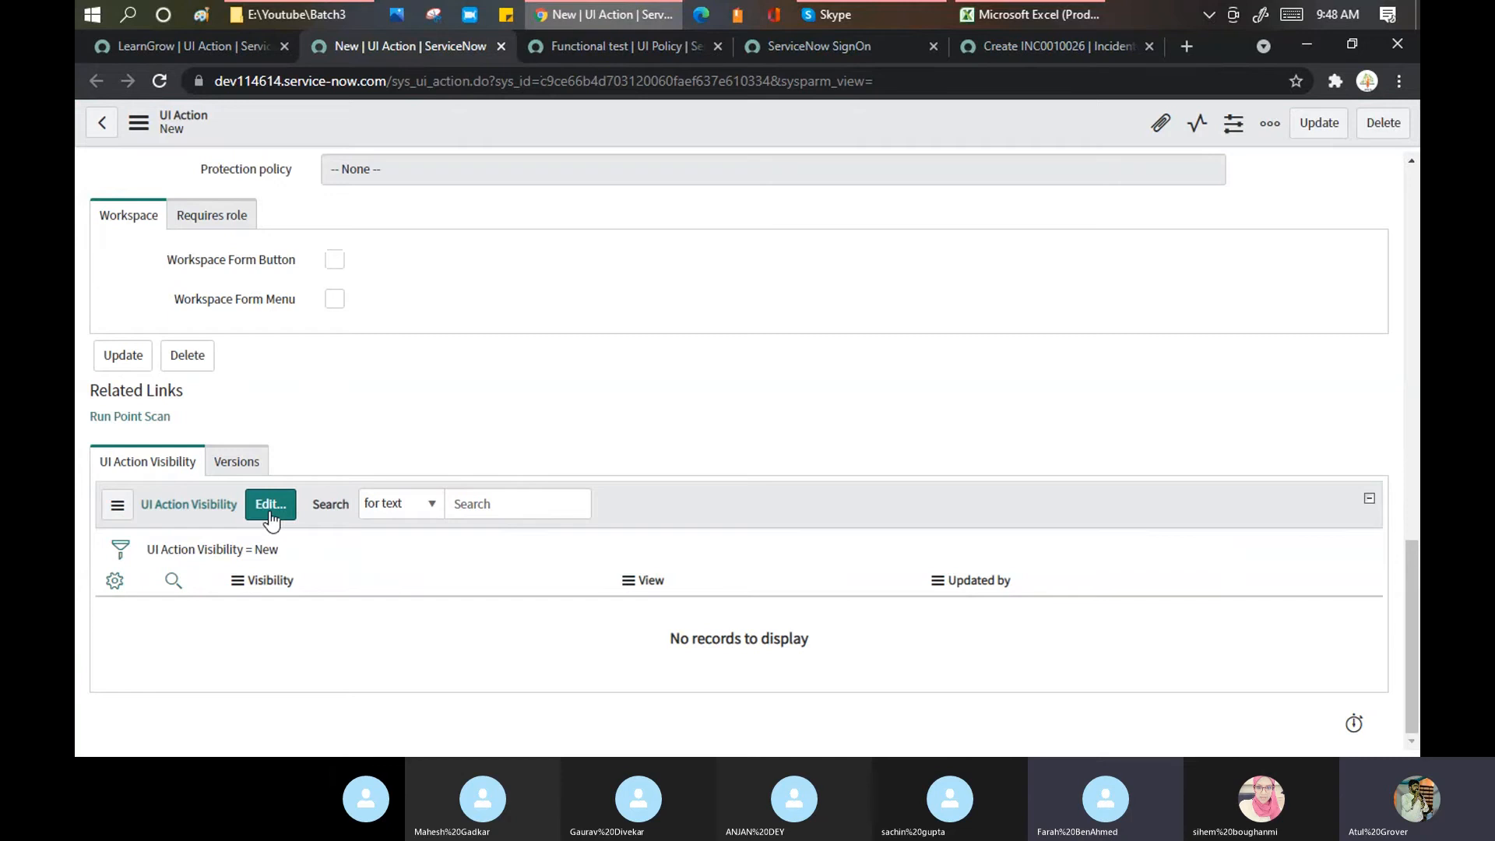
{"action": "left_click", "coordinate": [192, 46]}
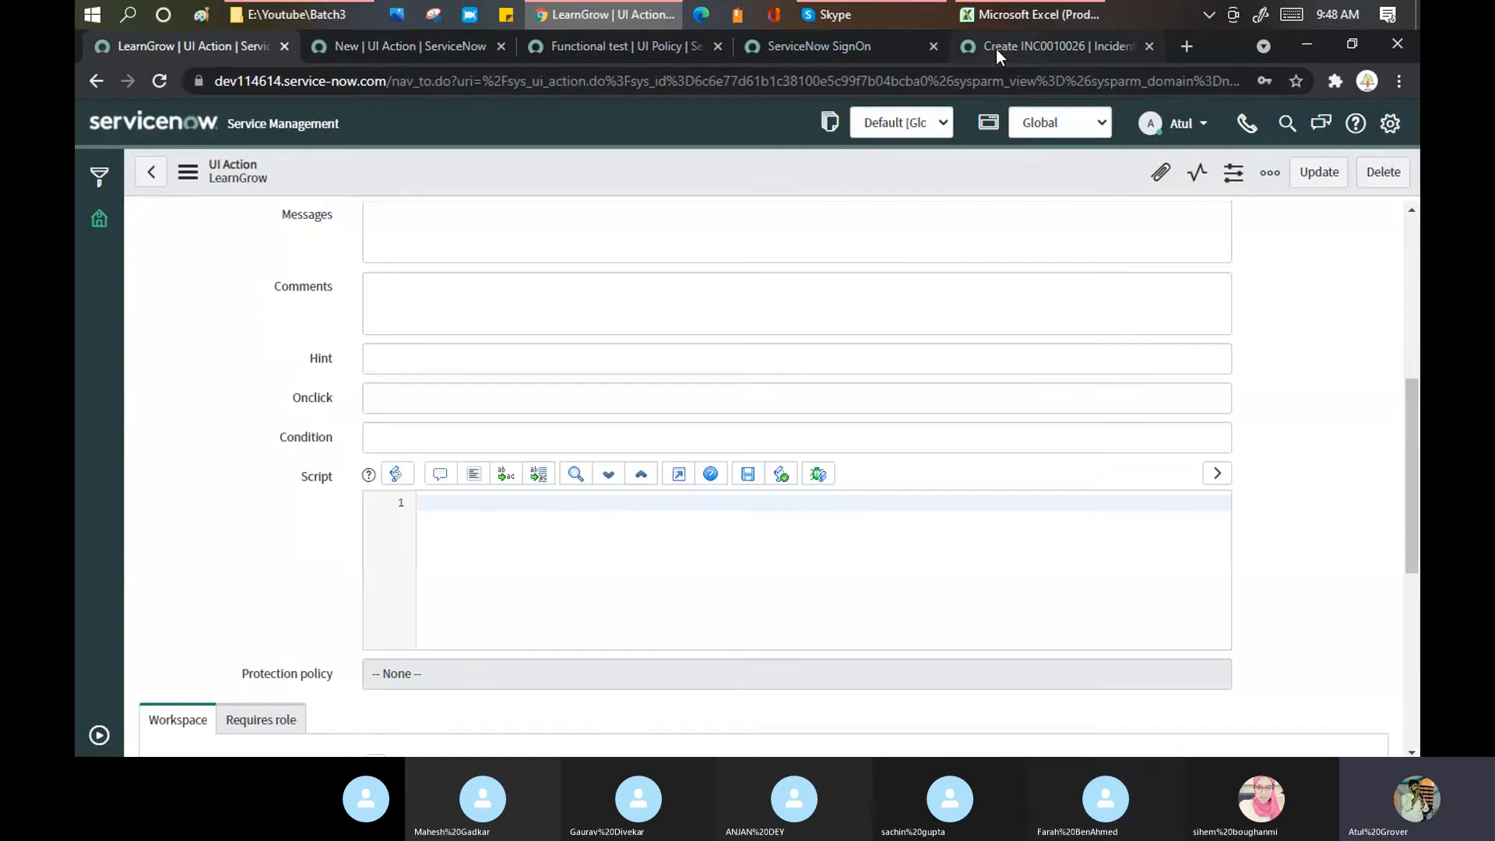
Step: Load the change requests list via change_request_list.do in the address bar
{"action": "left_click", "coordinate": [996, 49]}
{"action": "left_click_drag", "start_coordinate": [406, 83], "coordinate": [1378, 58]}
{"action": "type", "text": "chan"}
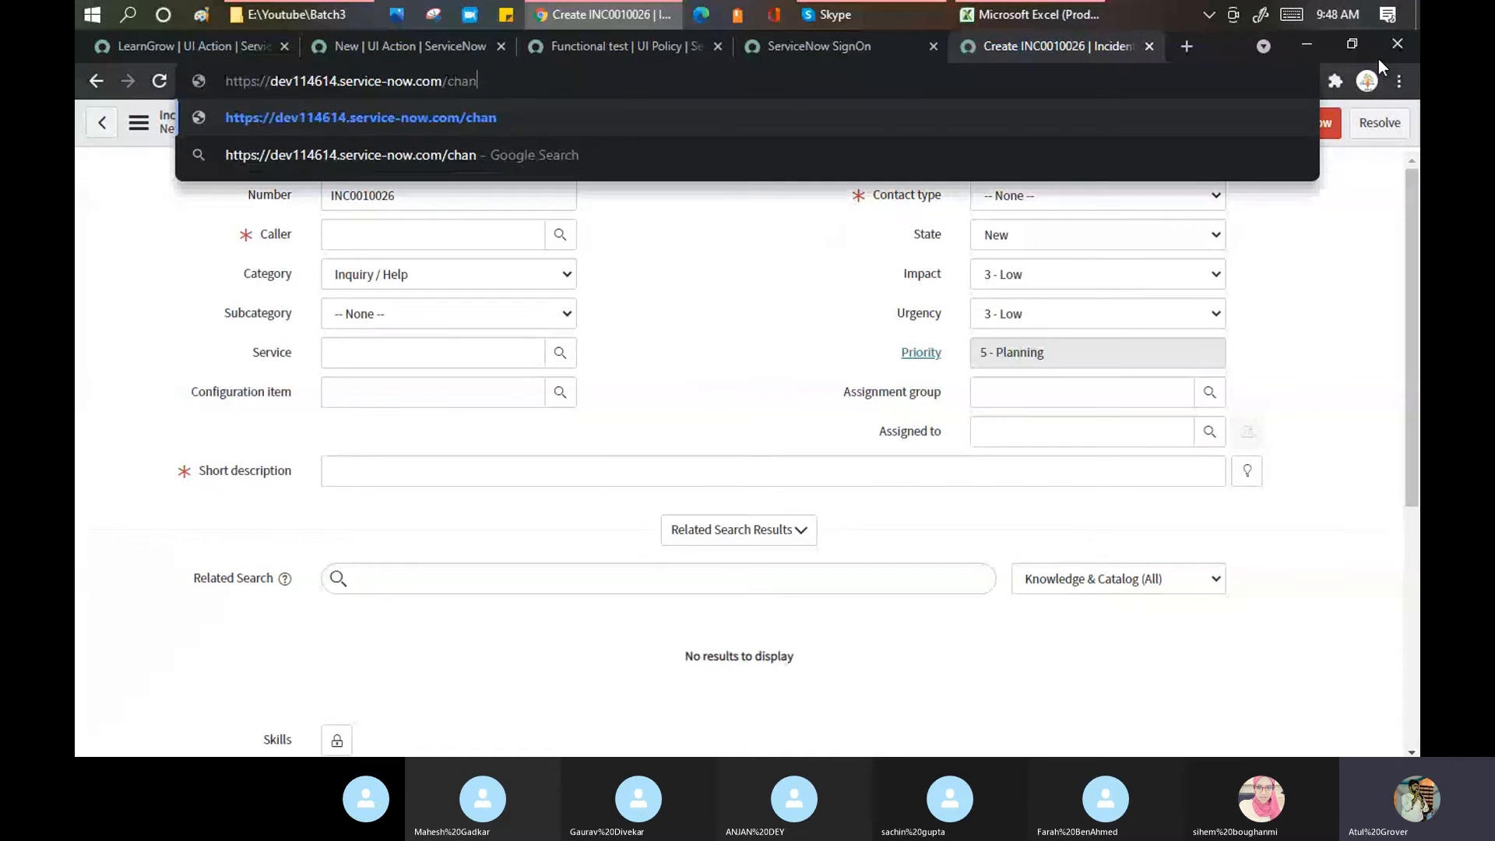
{"action": "type", "text": "ge_request."}
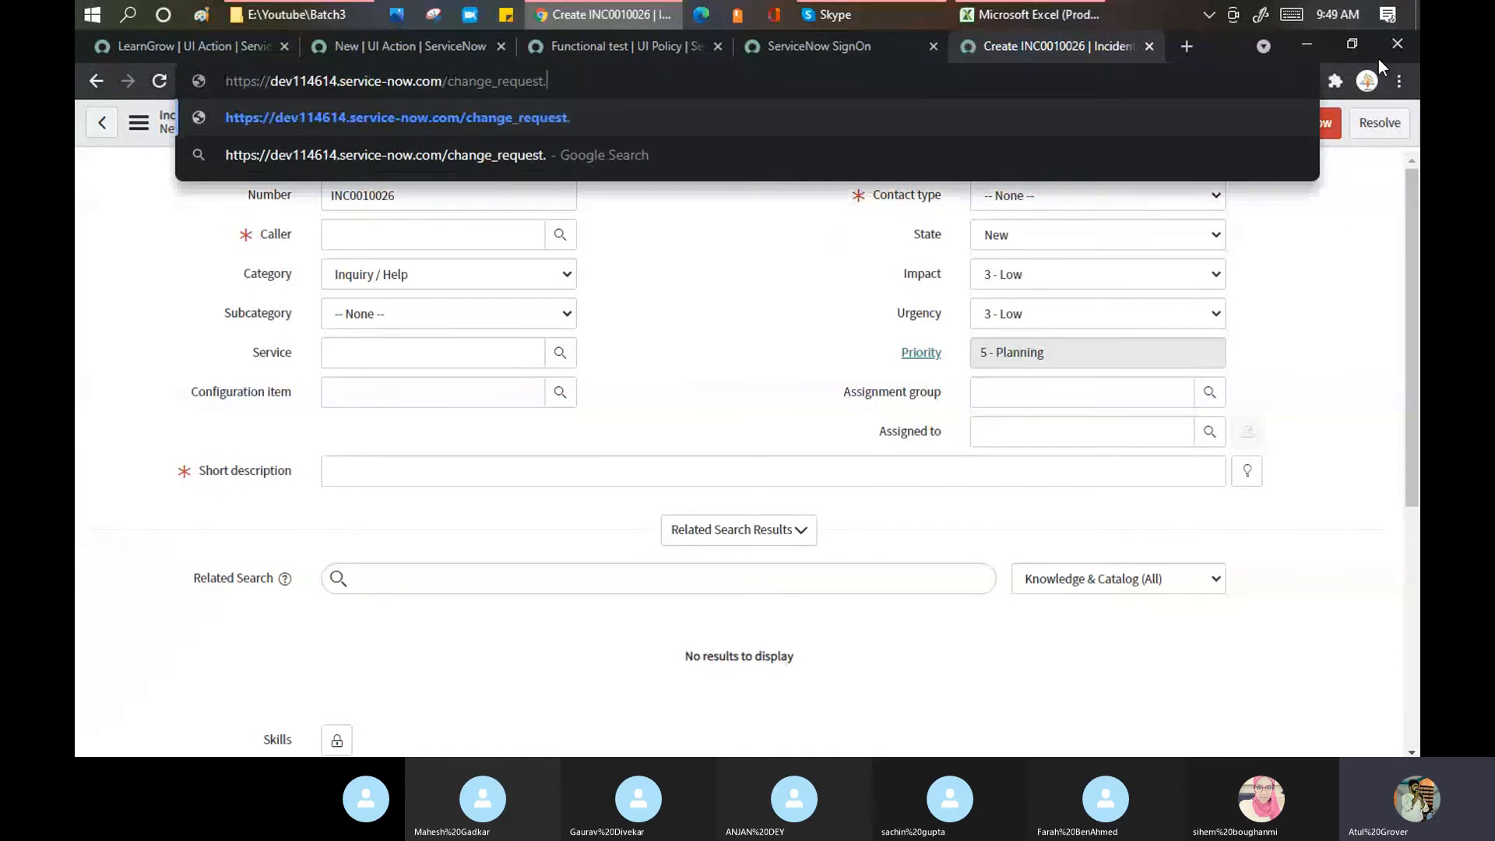
{"action": "key", "text": "BackSpace"}
{"action": "type", "text": "_list.d"}
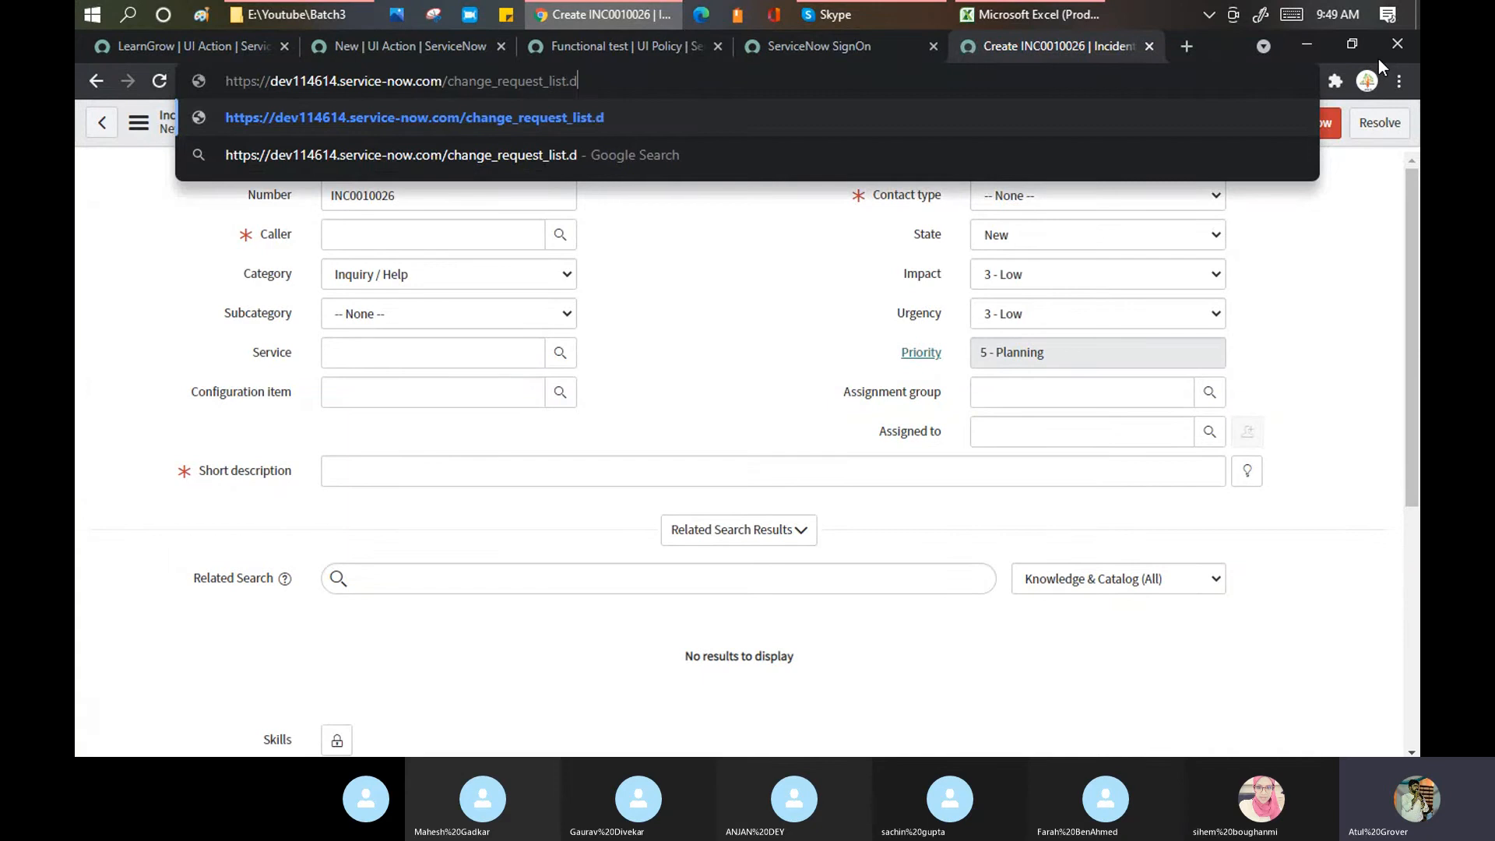
{"action": "type", "text": "o"}
{"action": "key", "text": "Return"}
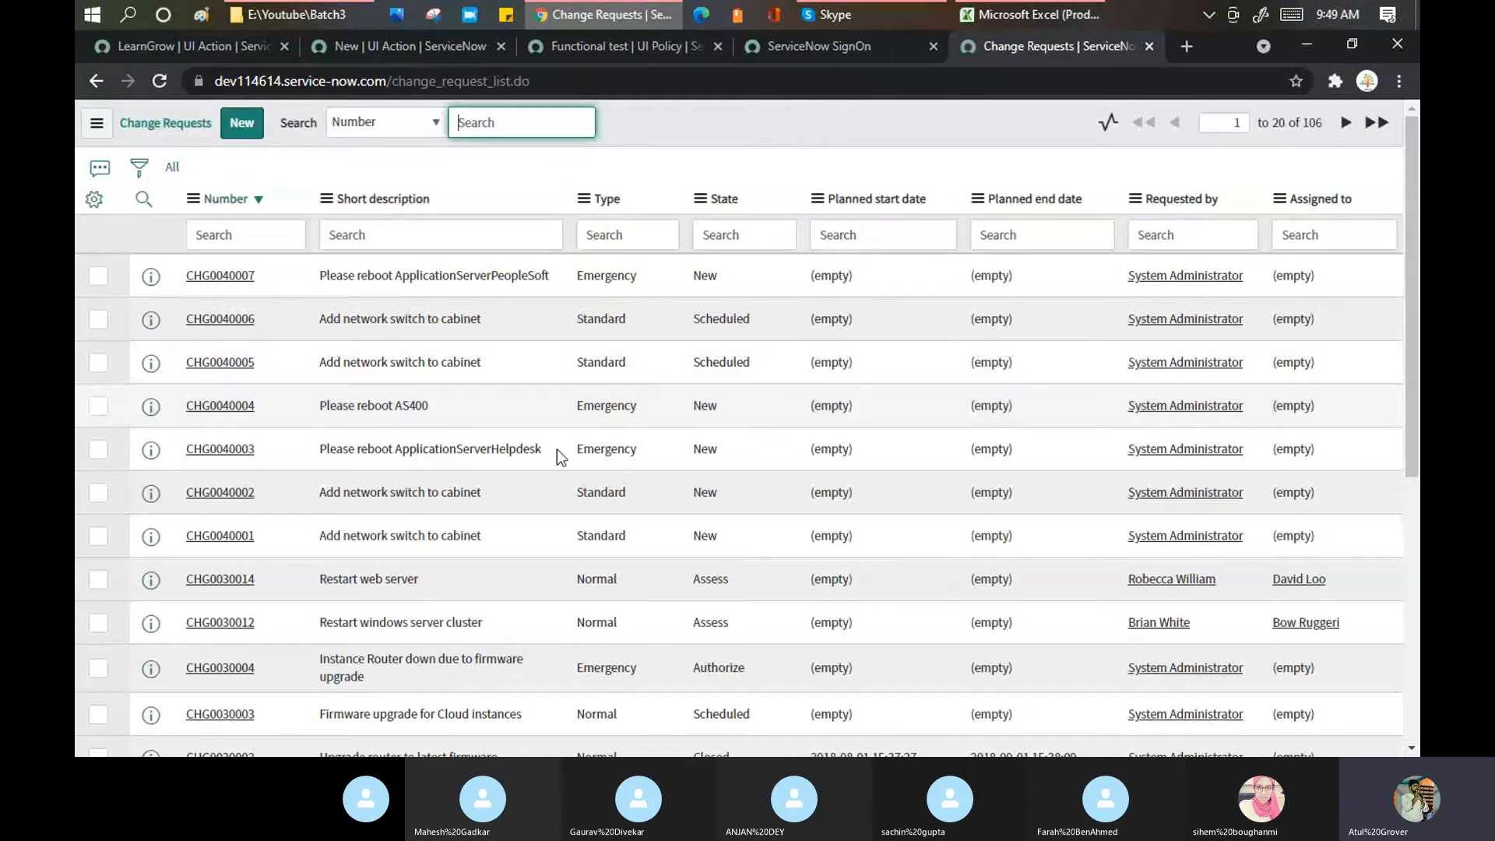
Step: Open change request CHG0030004, show its Approvers related list, then go back
{"action": "left_click", "coordinate": [224, 669]}
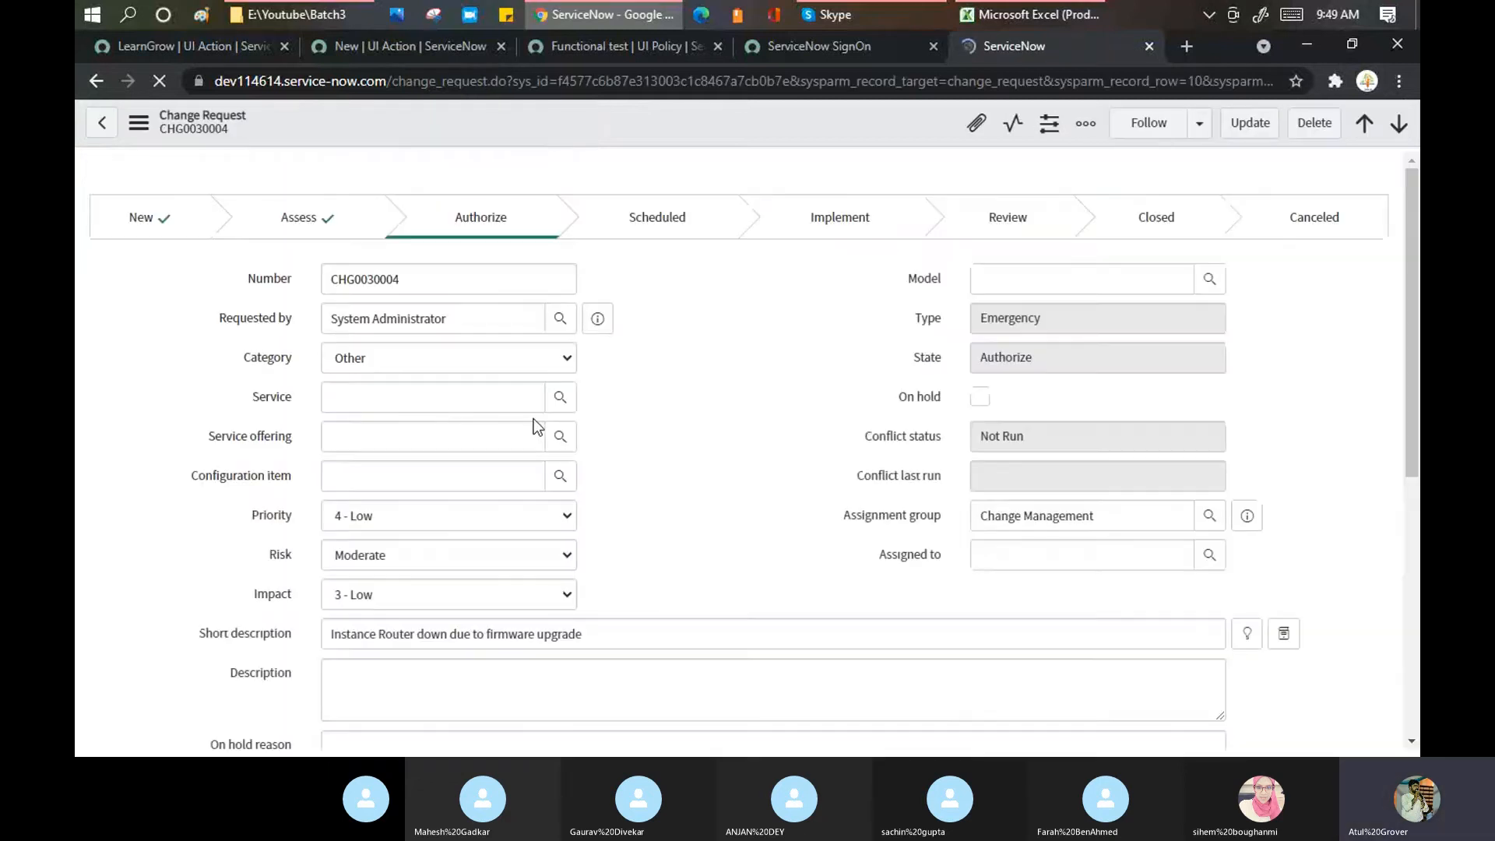
{"action": "scroll", "coordinate": [702, 400], "scroll_direction": "down", "scroll_amount": 15}
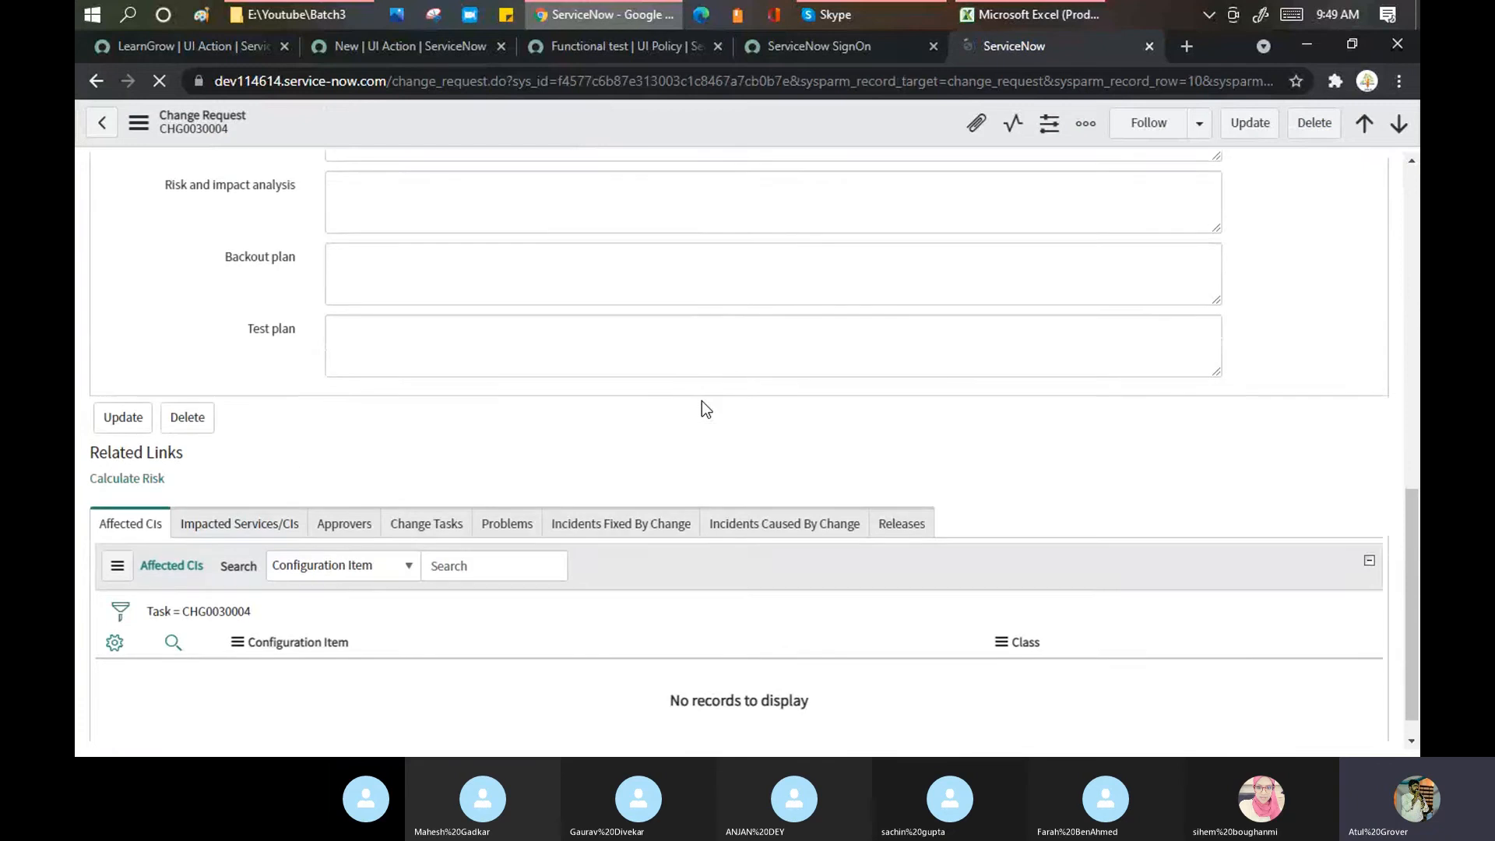
{"action": "scroll", "coordinate": [695, 447], "scroll_direction": "down", "scroll_amount": 15}
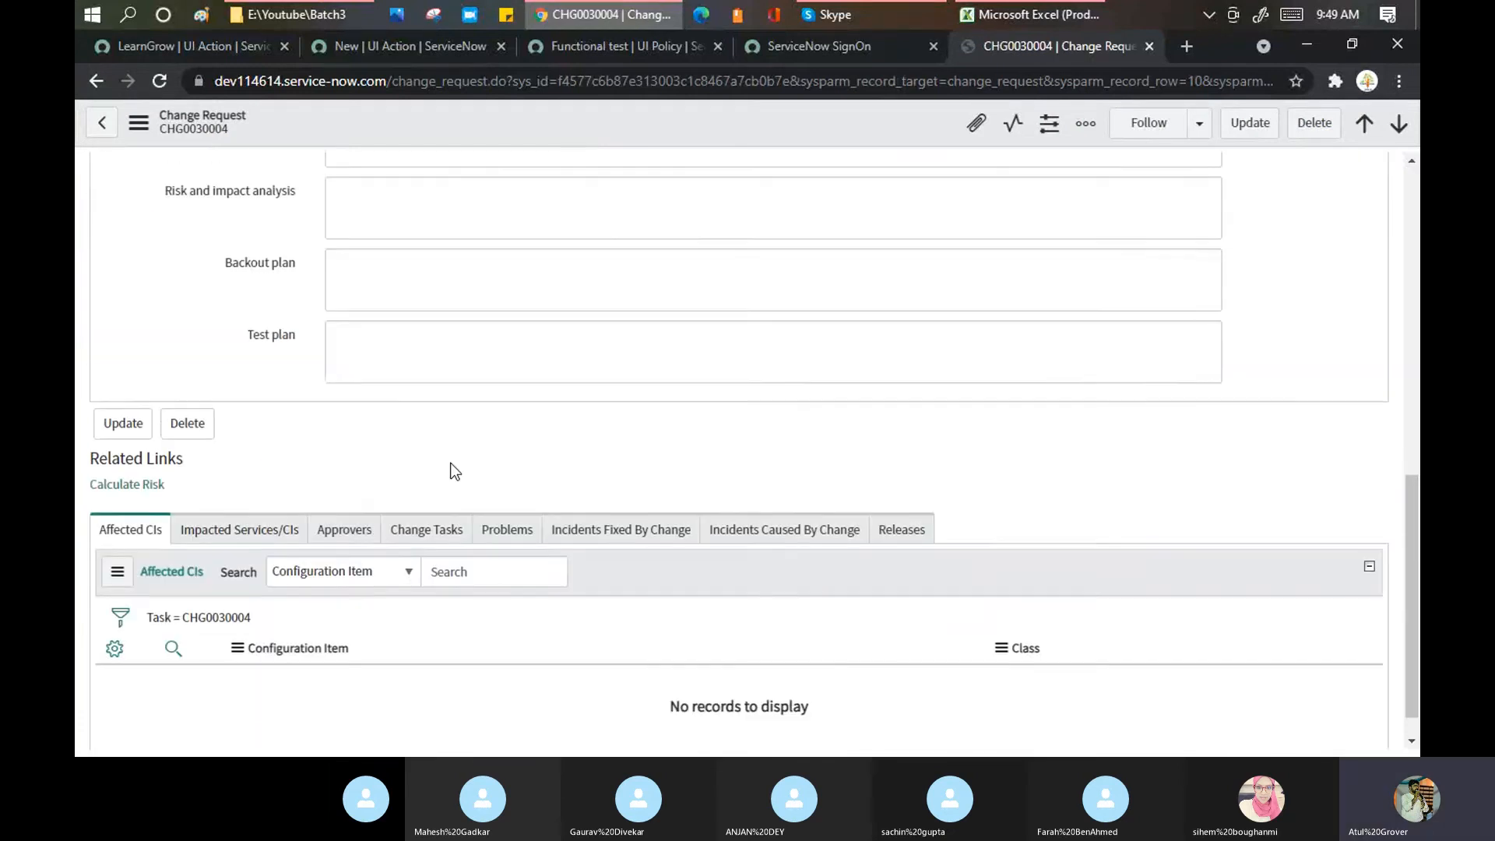
{"action": "left_click", "coordinate": [345, 594]}
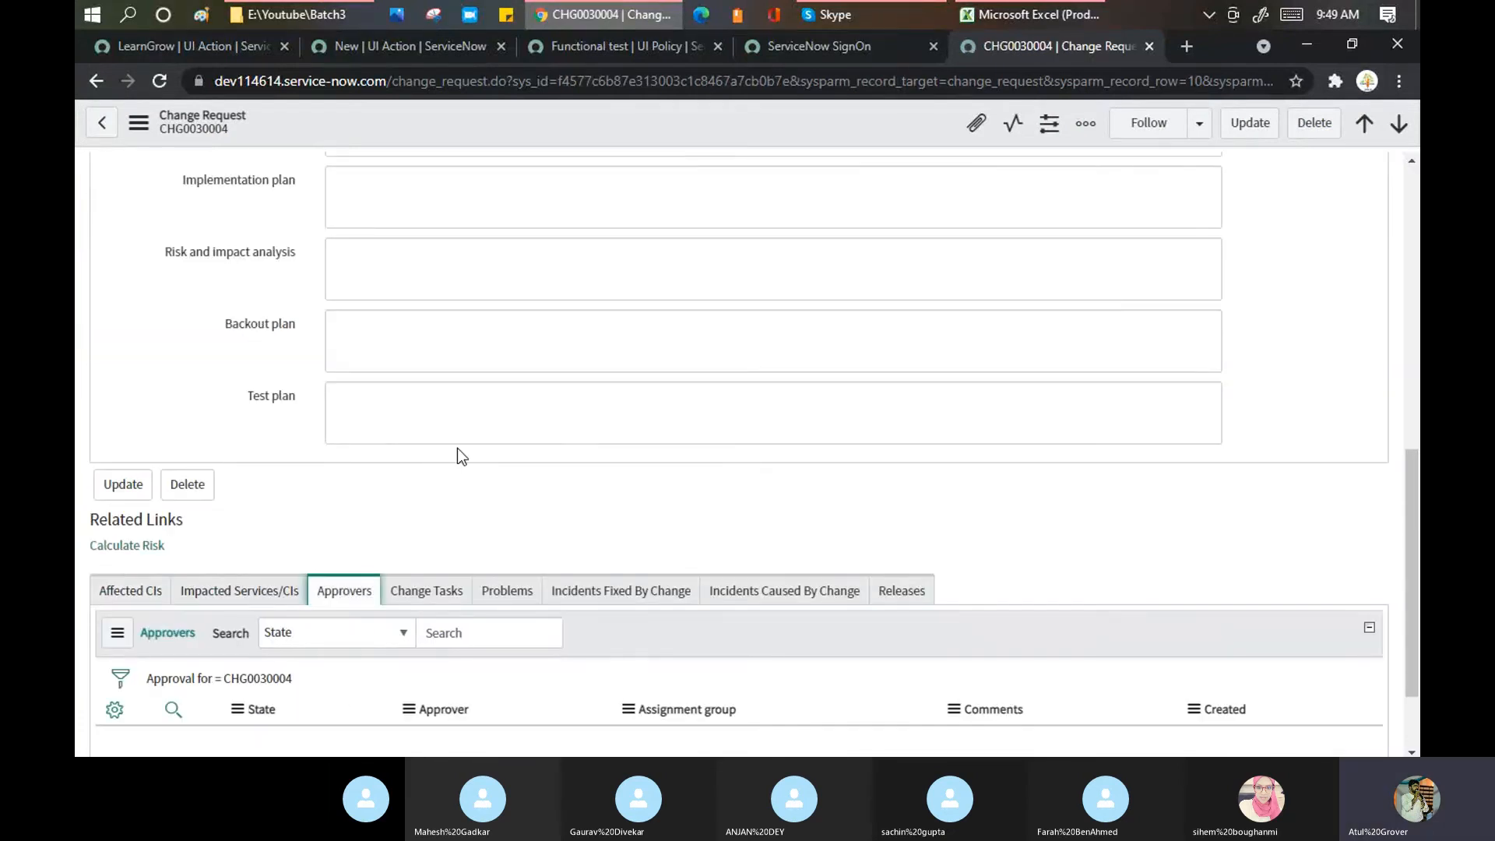
{"action": "scroll", "coordinate": [389, 389], "scroll_direction": "up", "scroll_amount": 1}
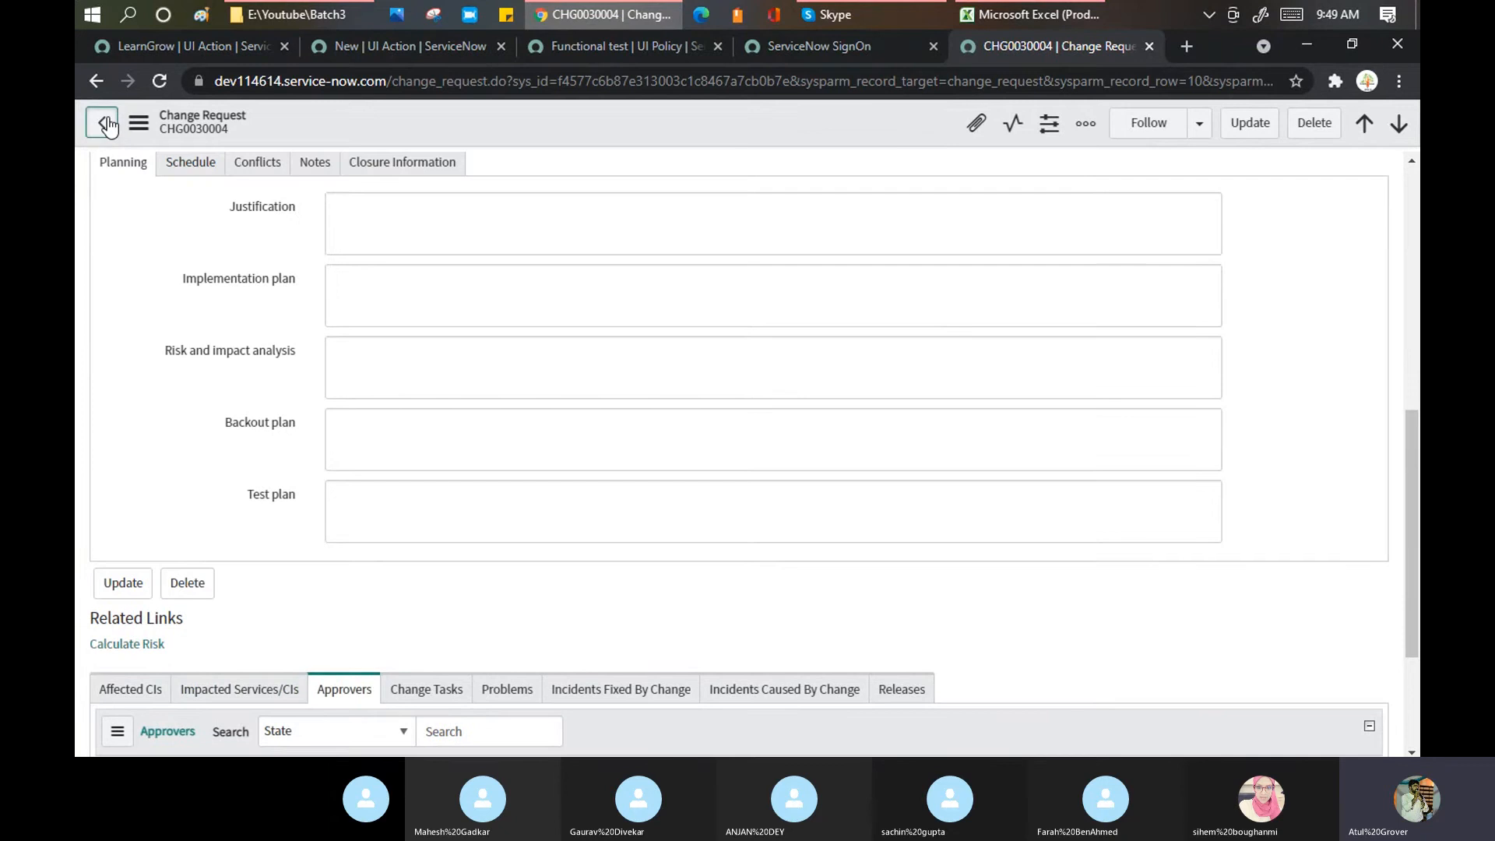
{"action": "left_click", "coordinate": [107, 123]}
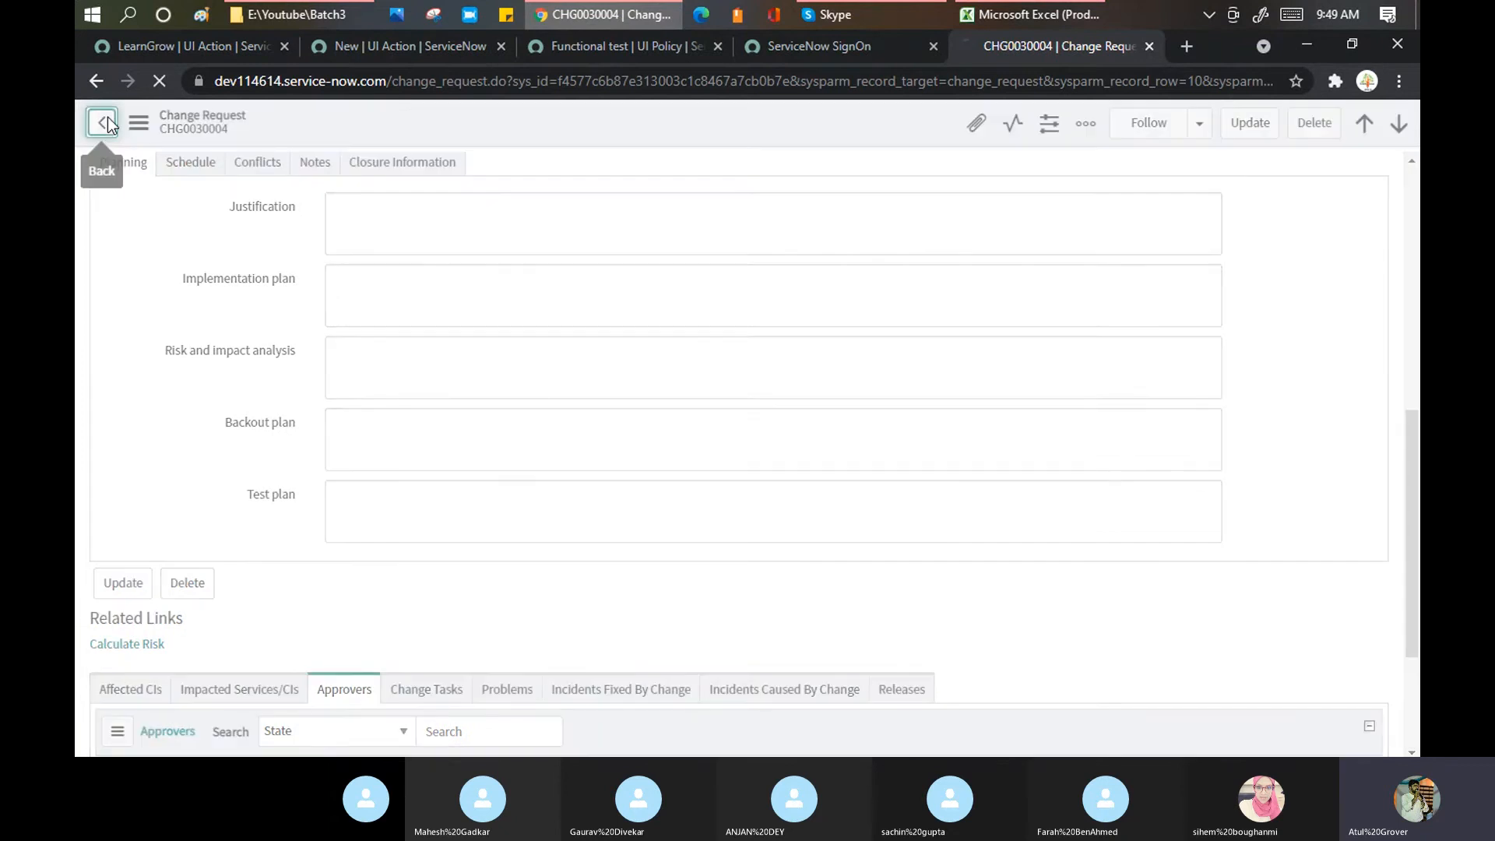
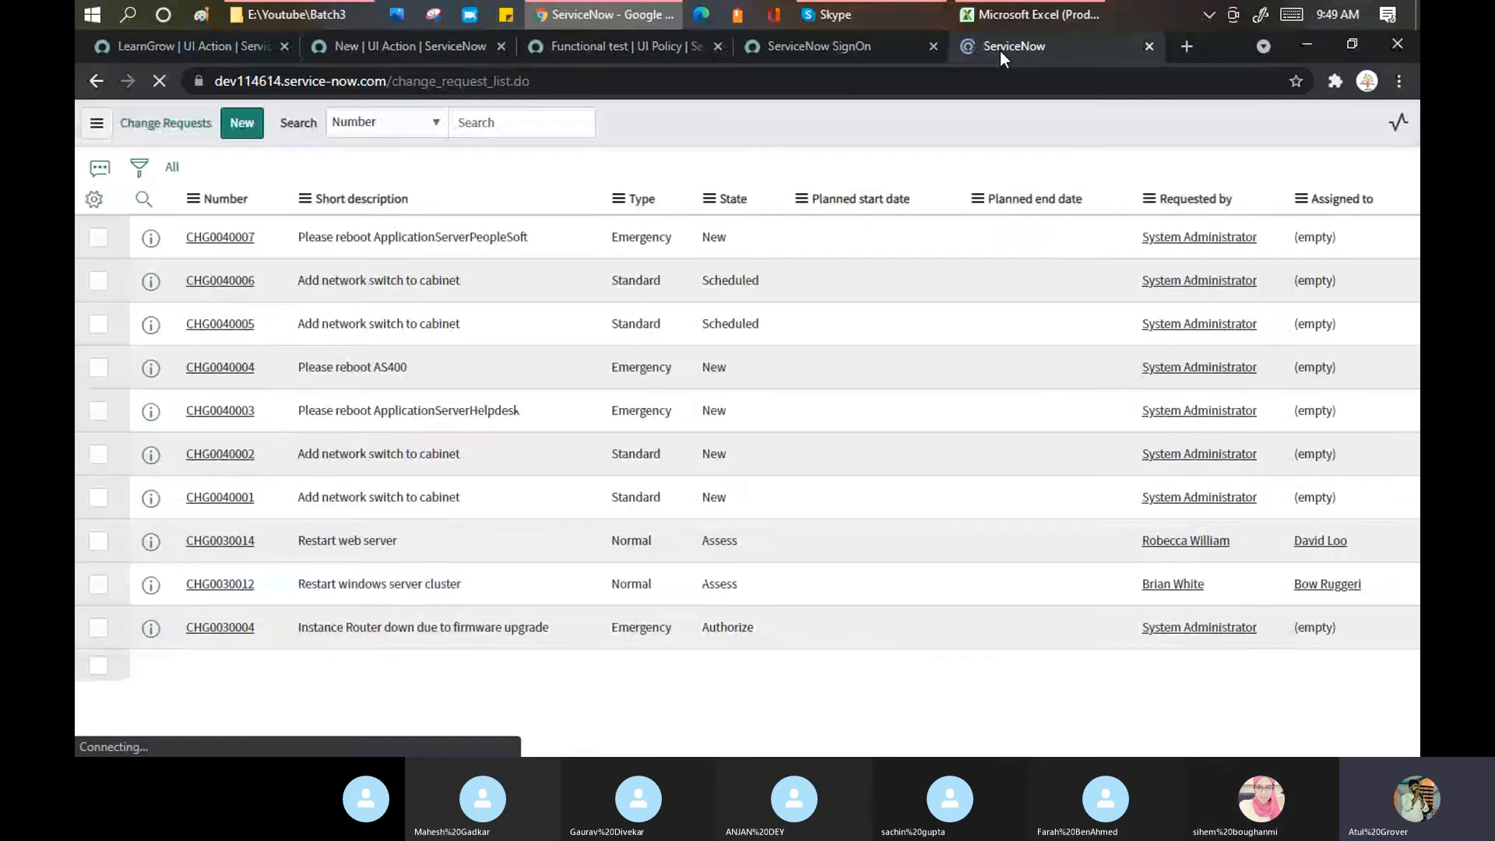
Step: Open CHG0000096 and show the Approve/Reject choices for a Requested approval in its Approvers list
{"action": "scroll", "coordinate": [292, 423], "scroll_direction": "down", "scroll_amount": 5}
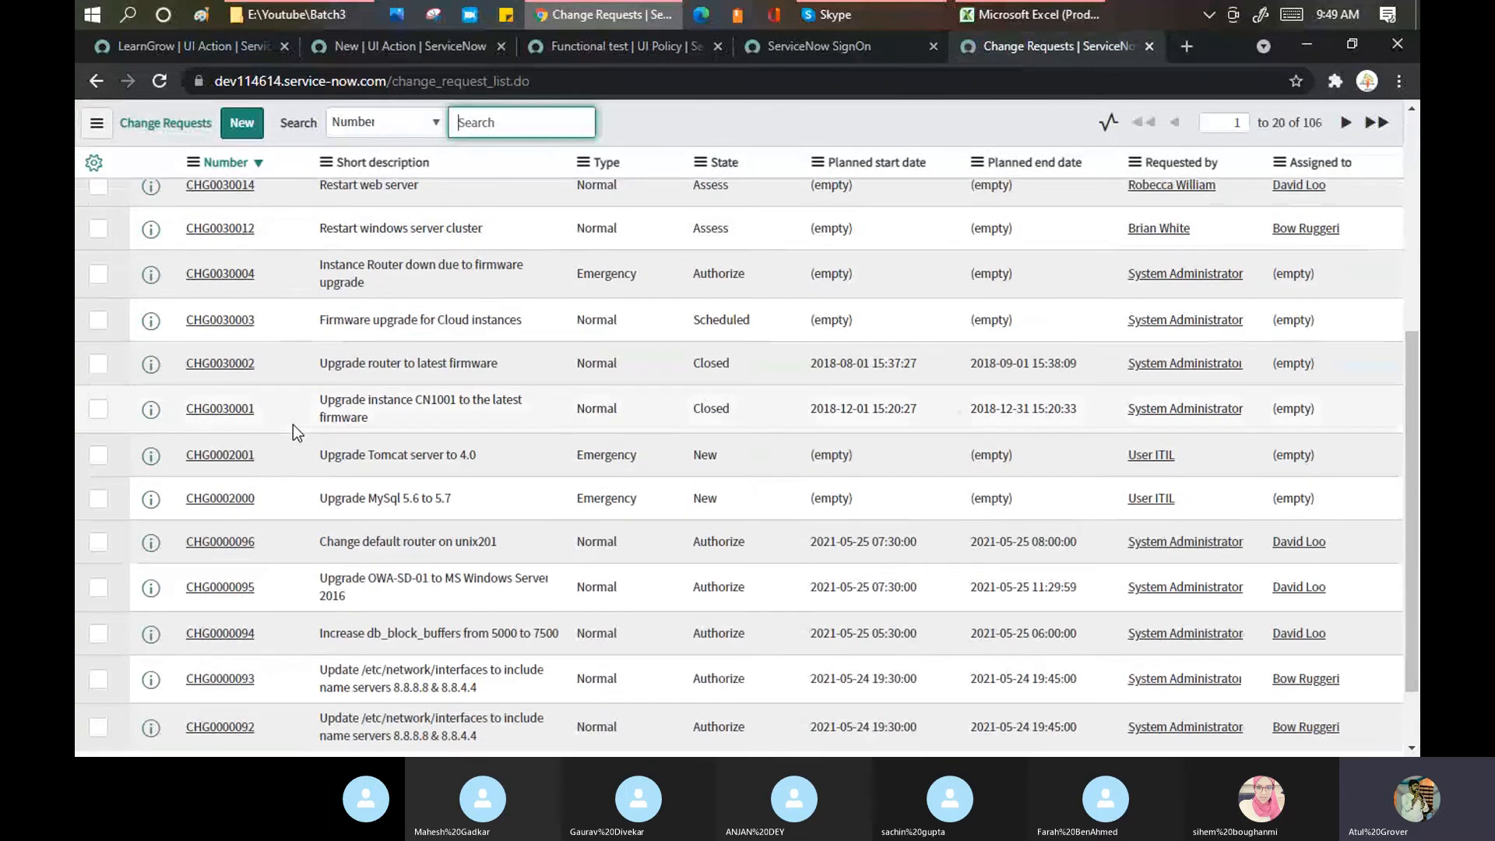
{"action": "left_click", "coordinate": [208, 546]}
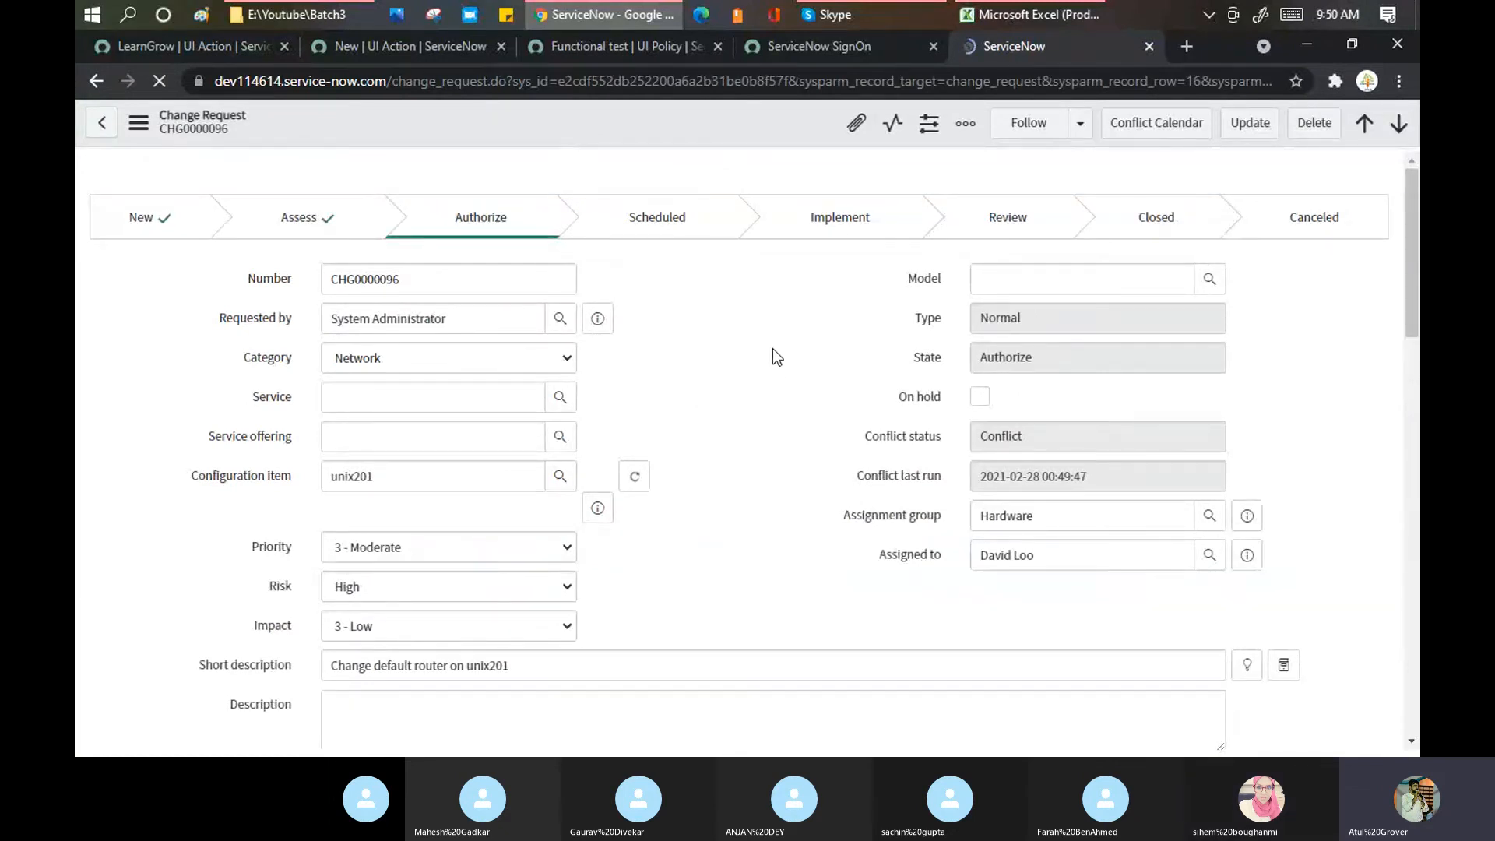
{"action": "scroll", "coordinate": [769, 317], "scroll_direction": "down", "scroll_amount": 20}
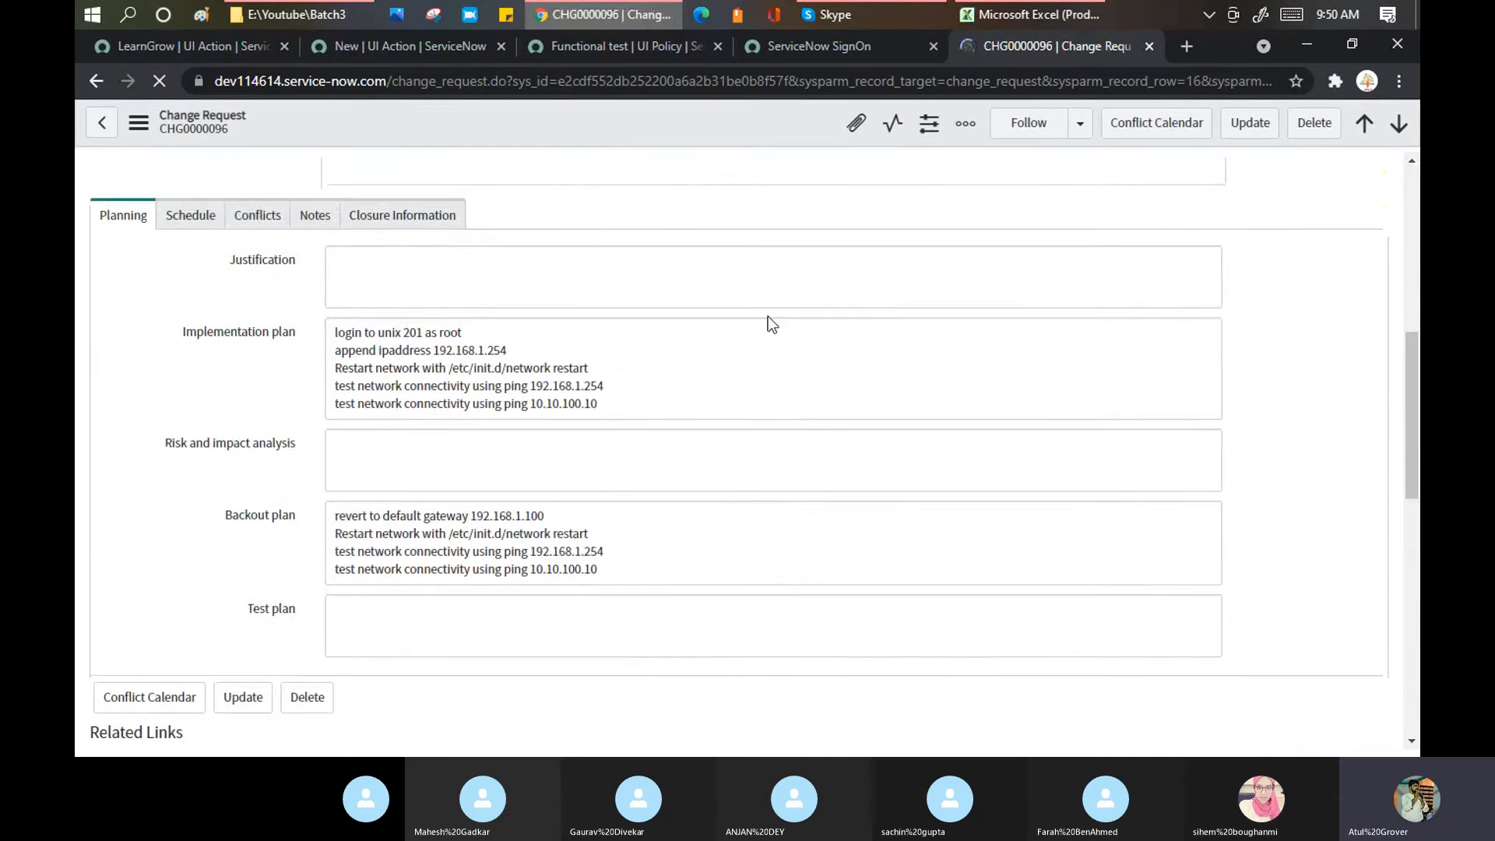
{"action": "scroll", "coordinate": [770, 332], "scroll_direction": "up", "scroll_amount": 5}
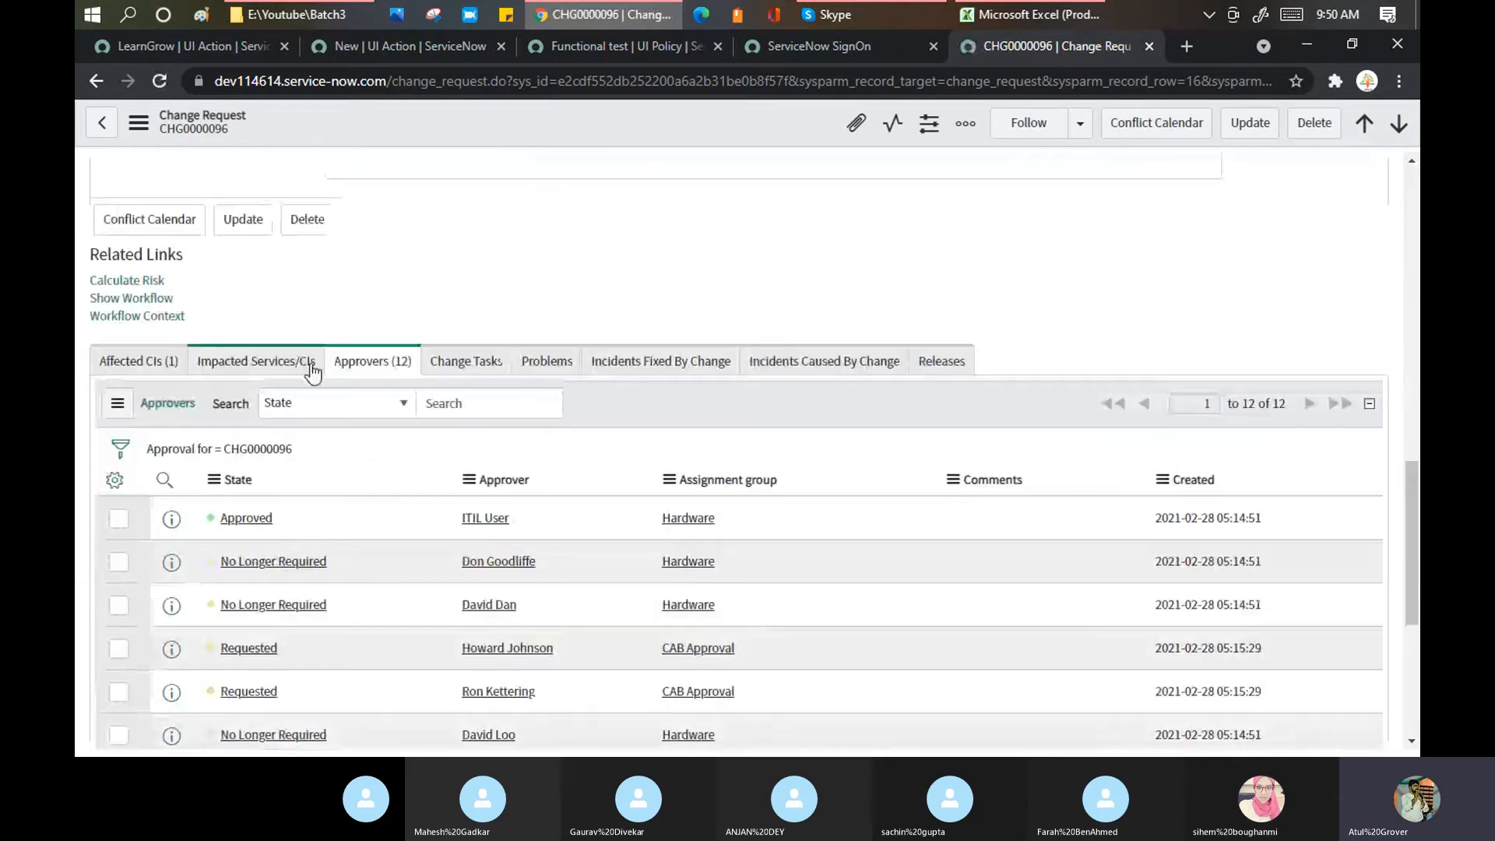
{"action": "scroll", "coordinate": [336, 357], "scroll_direction": "down", "scroll_amount": 2}
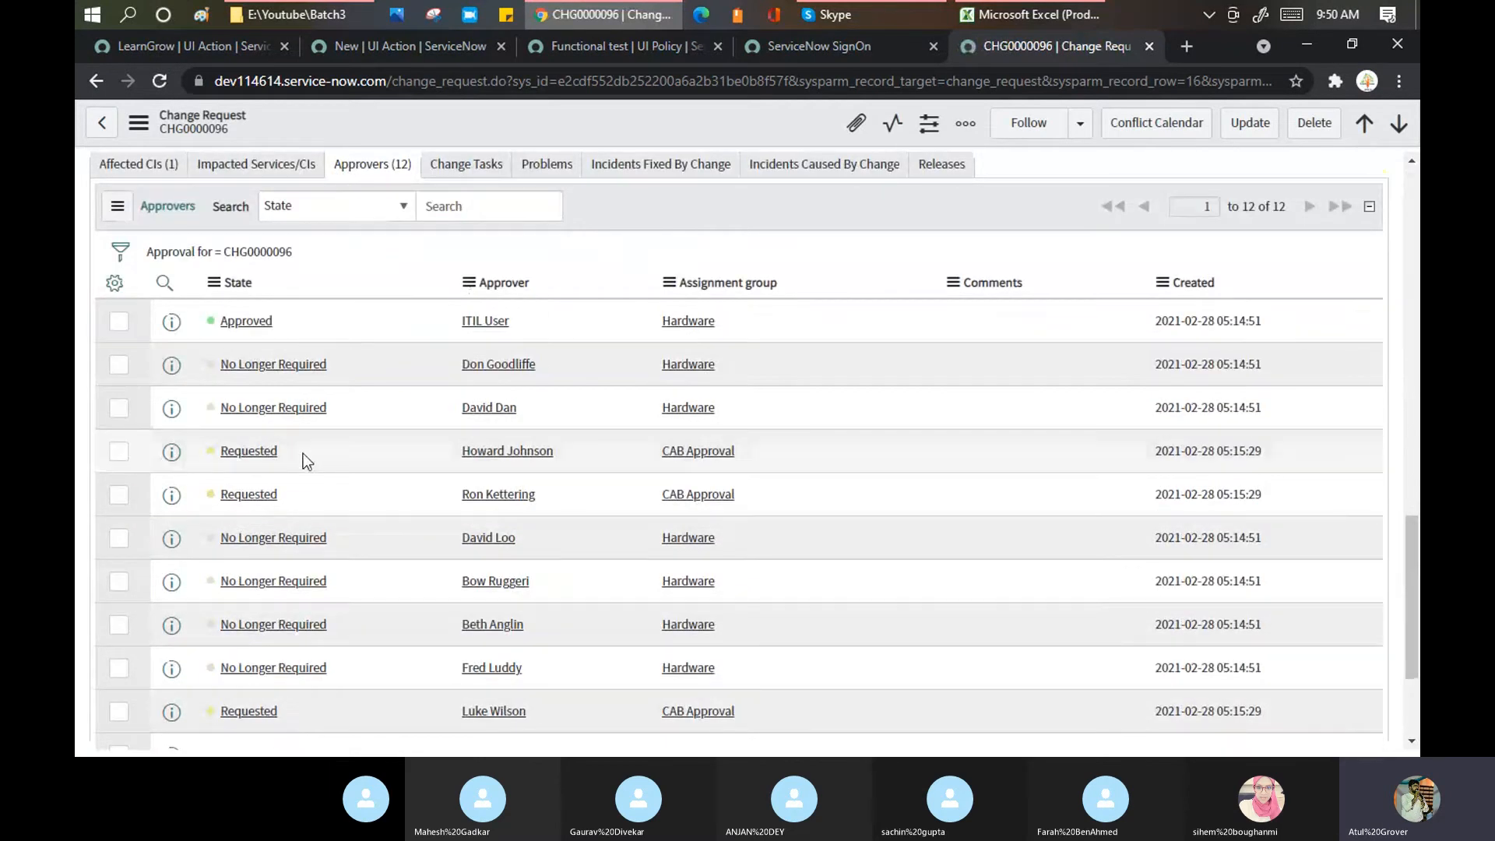
{"action": "right_click", "coordinate": [250, 452]}
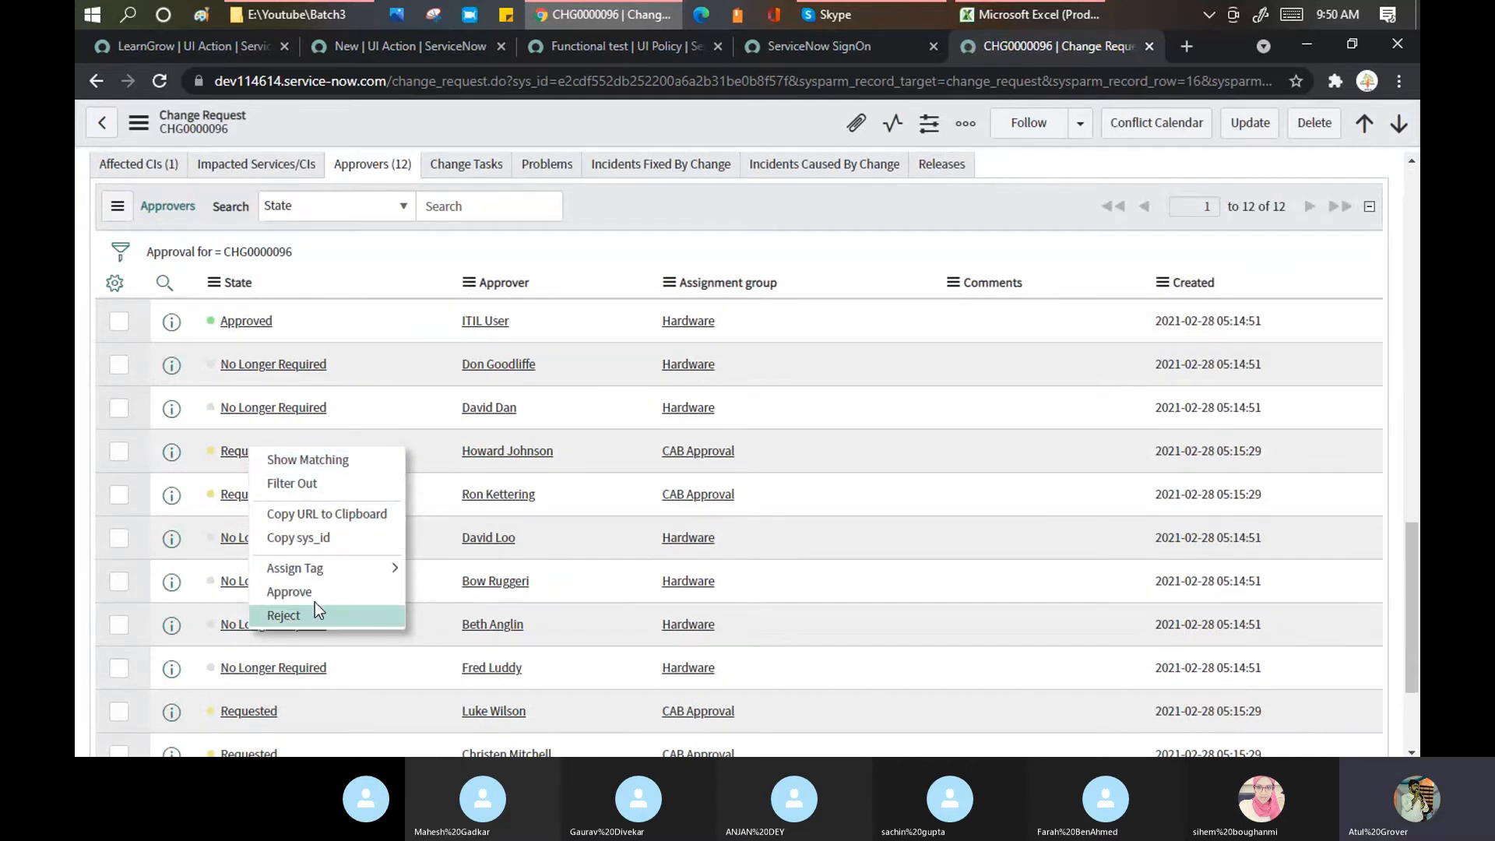
{"action": "mouse_move", "coordinate": [320, 562]}
Step: Add admin as a required role on the LearnGrow UI Action and save the record
{"action": "left_click", "coordinate": [191, 43]}
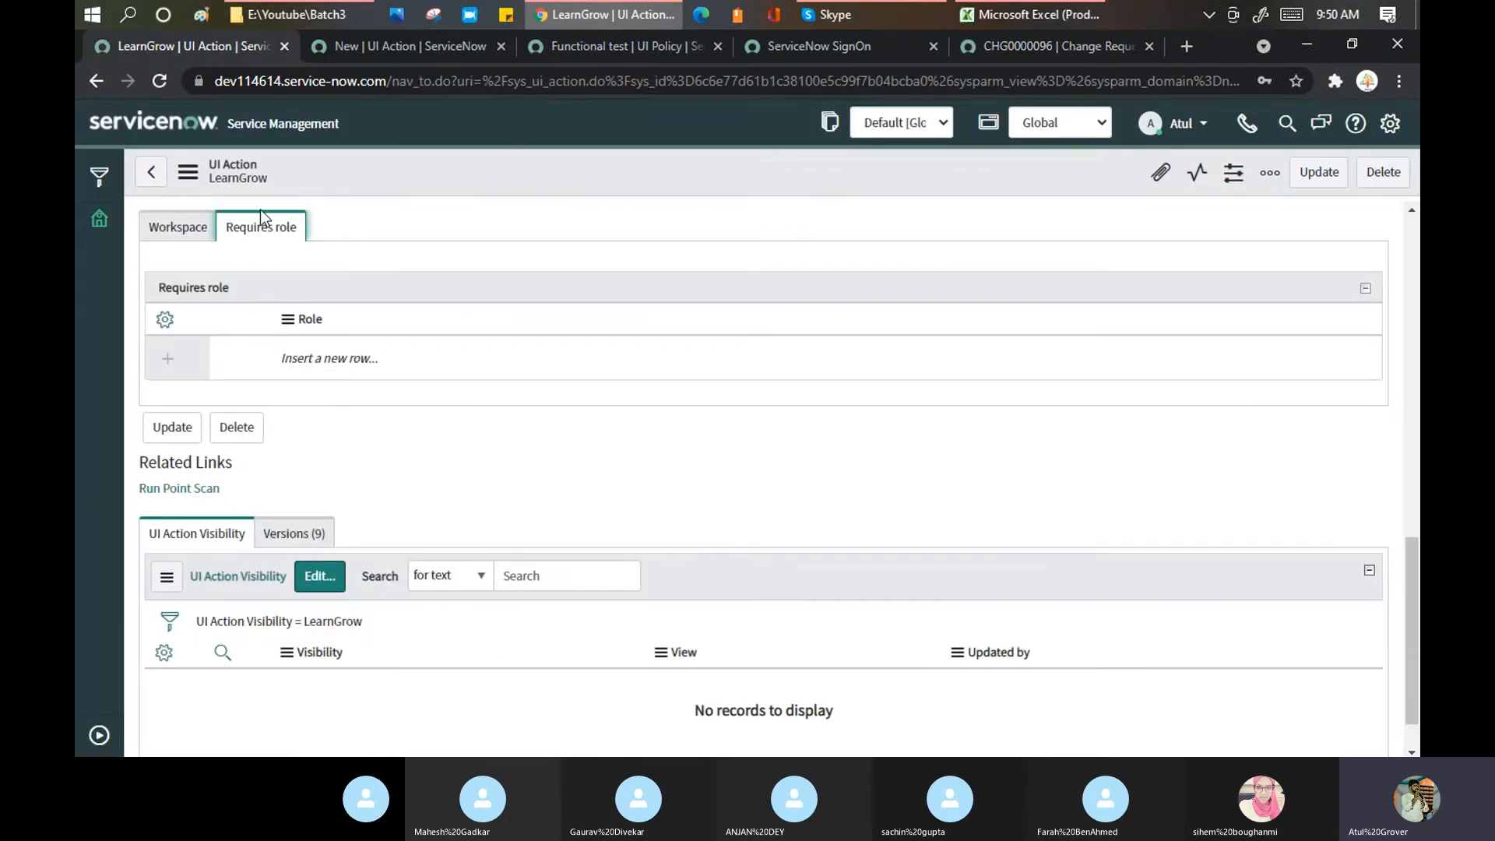
{"action": "double_click", "coordinate": [337, 358]}
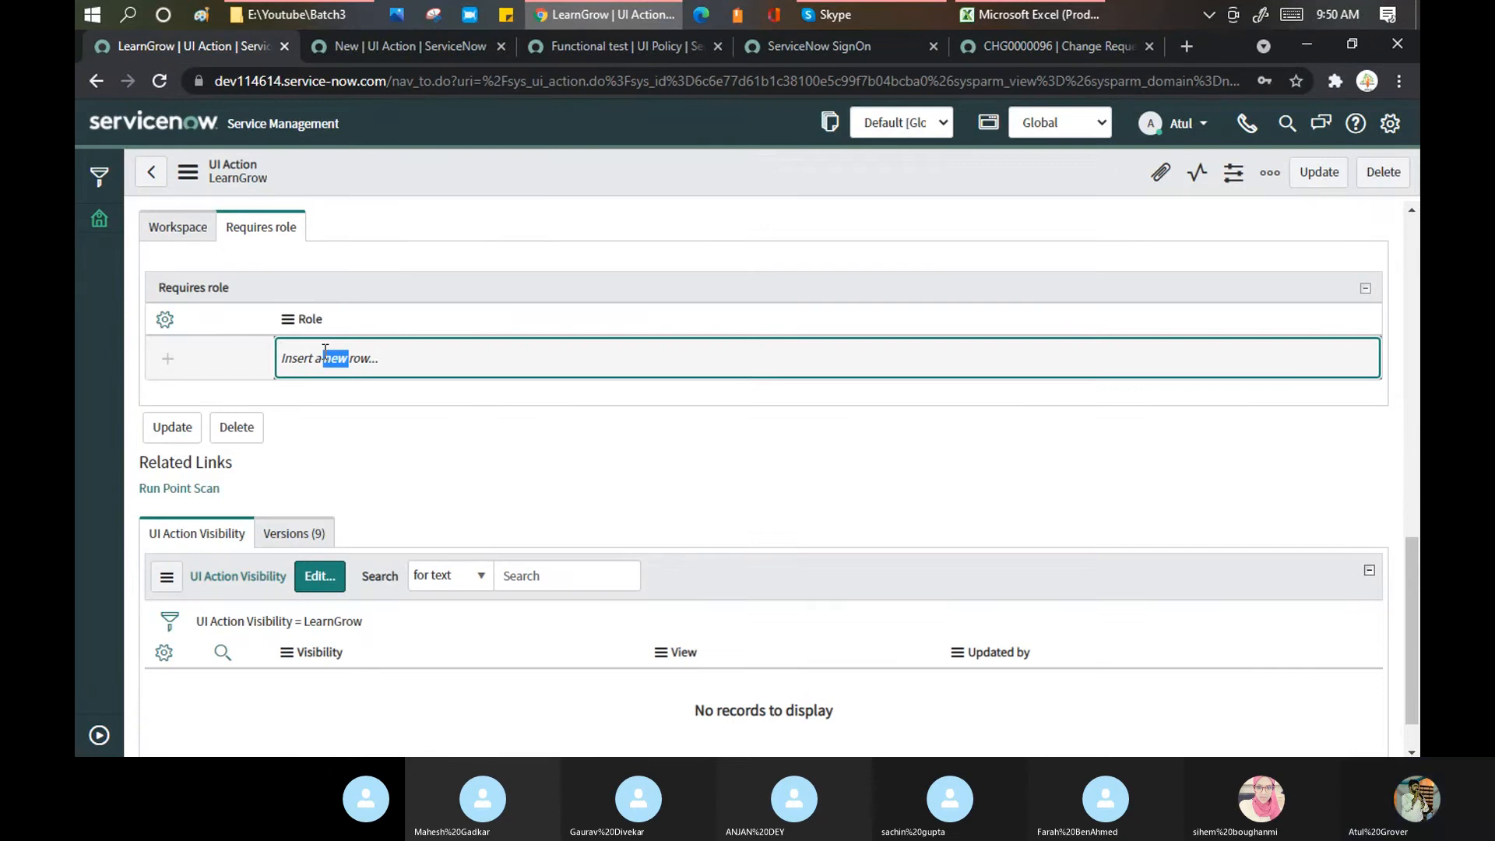
{"action": "left_click", "coordinate": [312, 365]}
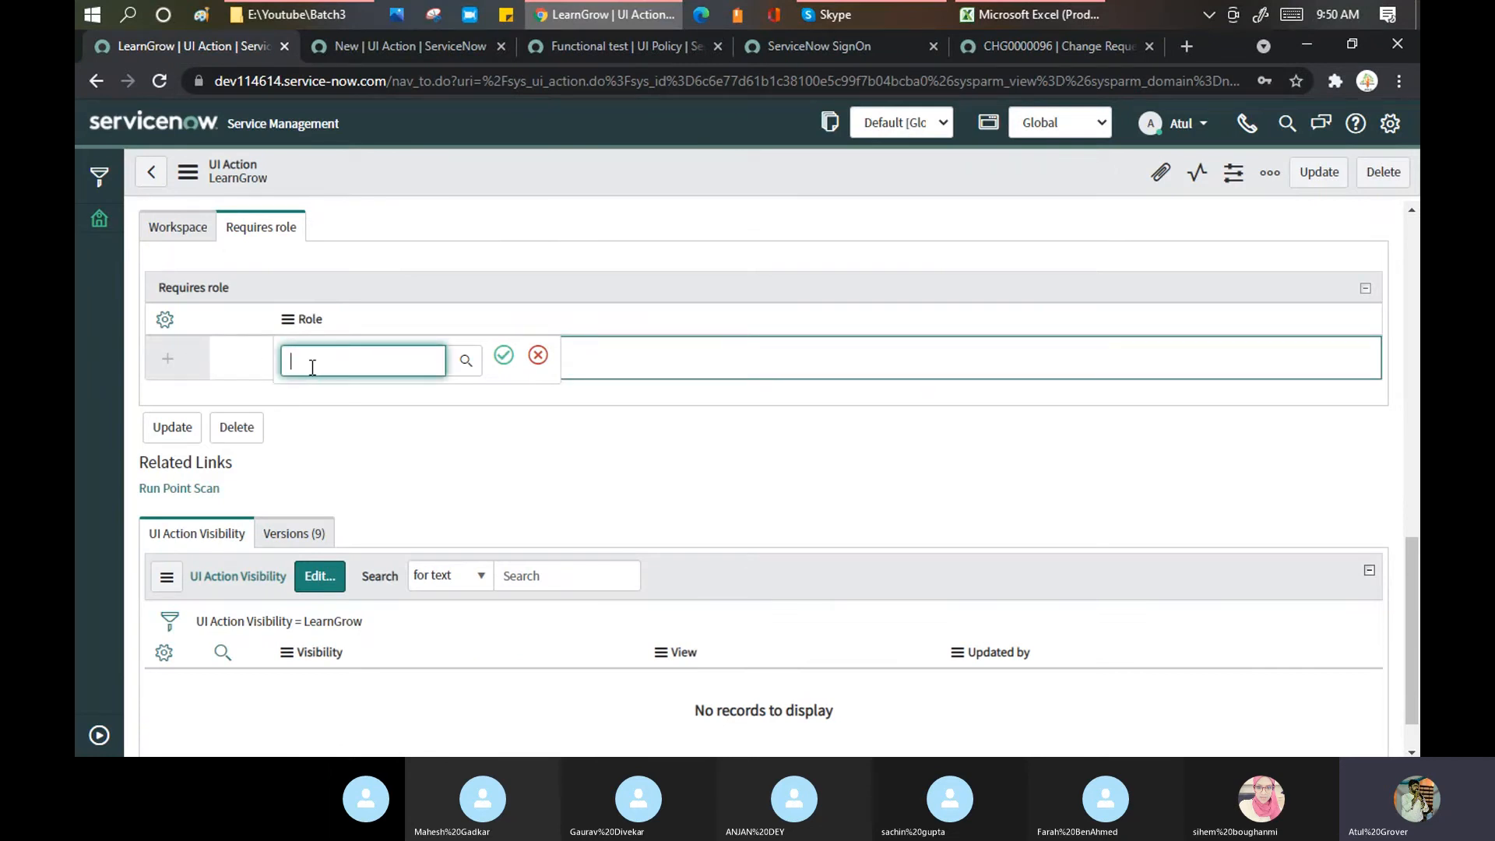
{"action": "type", "text": "Admin"}
{"action": "left_click", "coordinate": [332, 401]}
{"action": "left_click", "coordinate": [504, 356]}
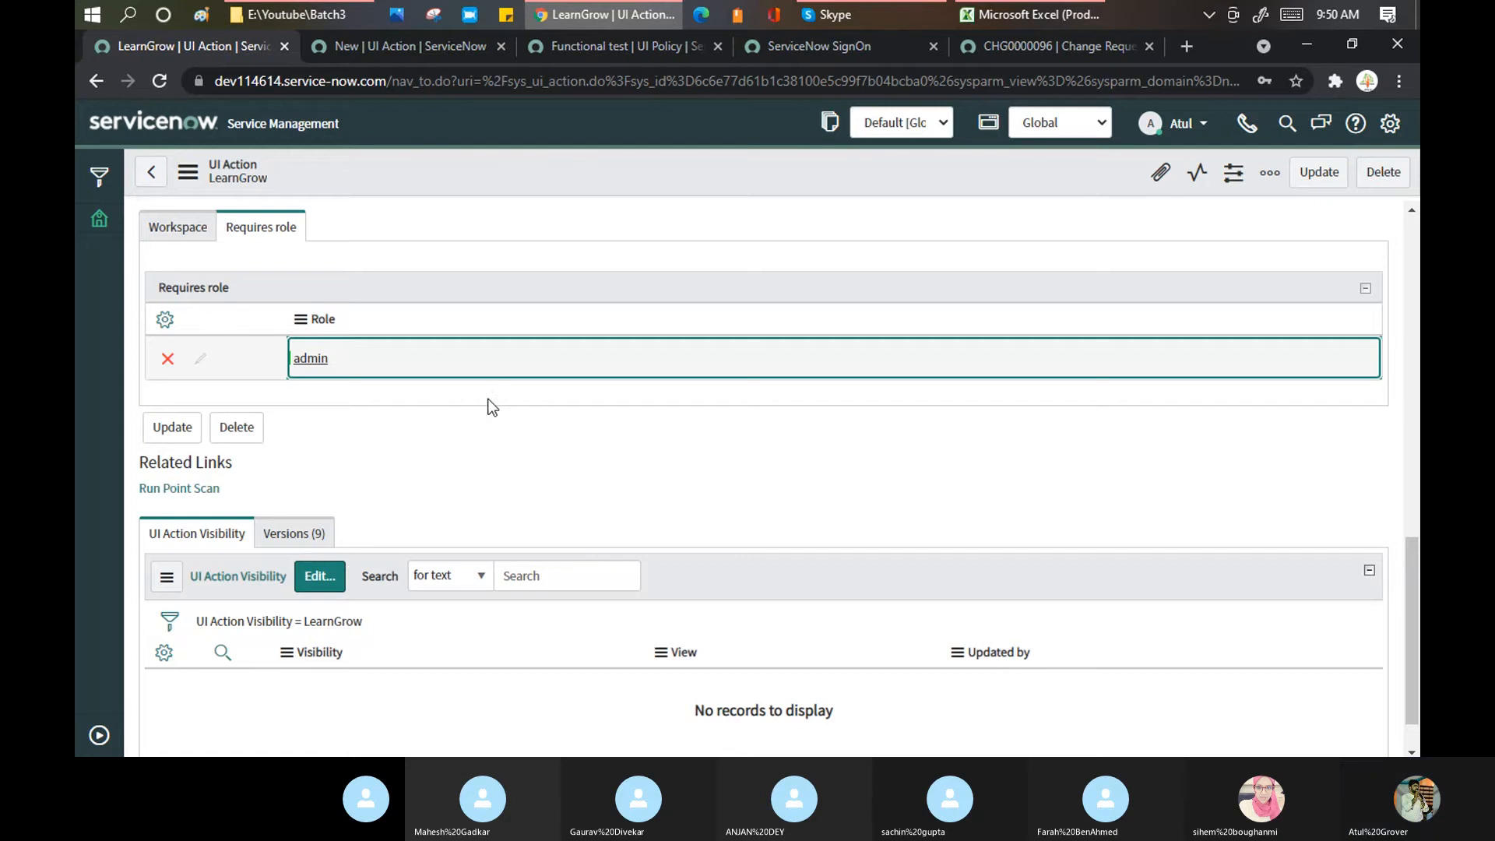
{"action": "right_click", "coordinate": [531, 173]}
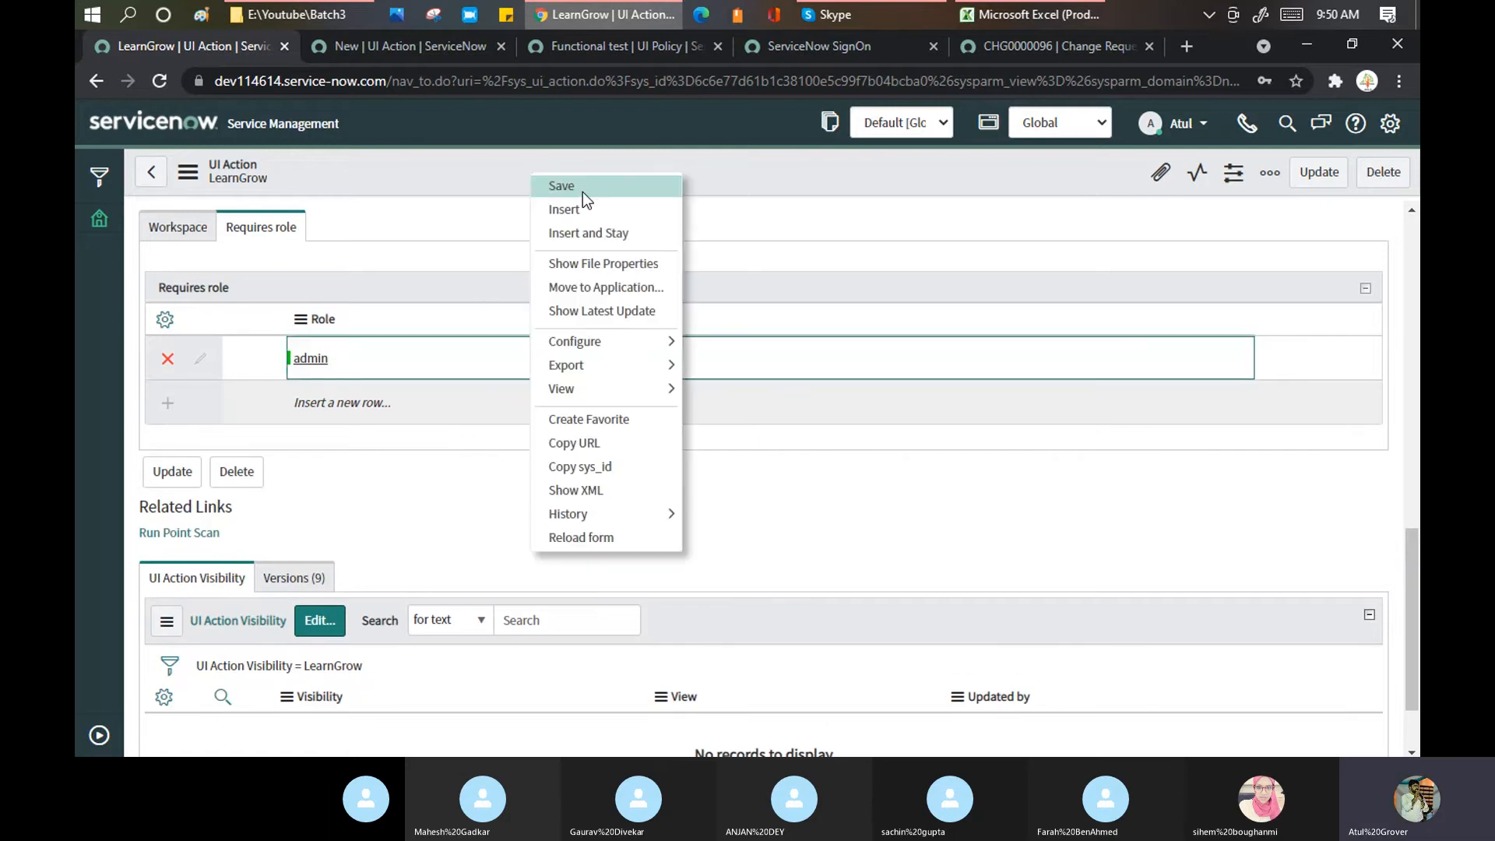
{"action": "left_click", "coordinate": [583, 191]}
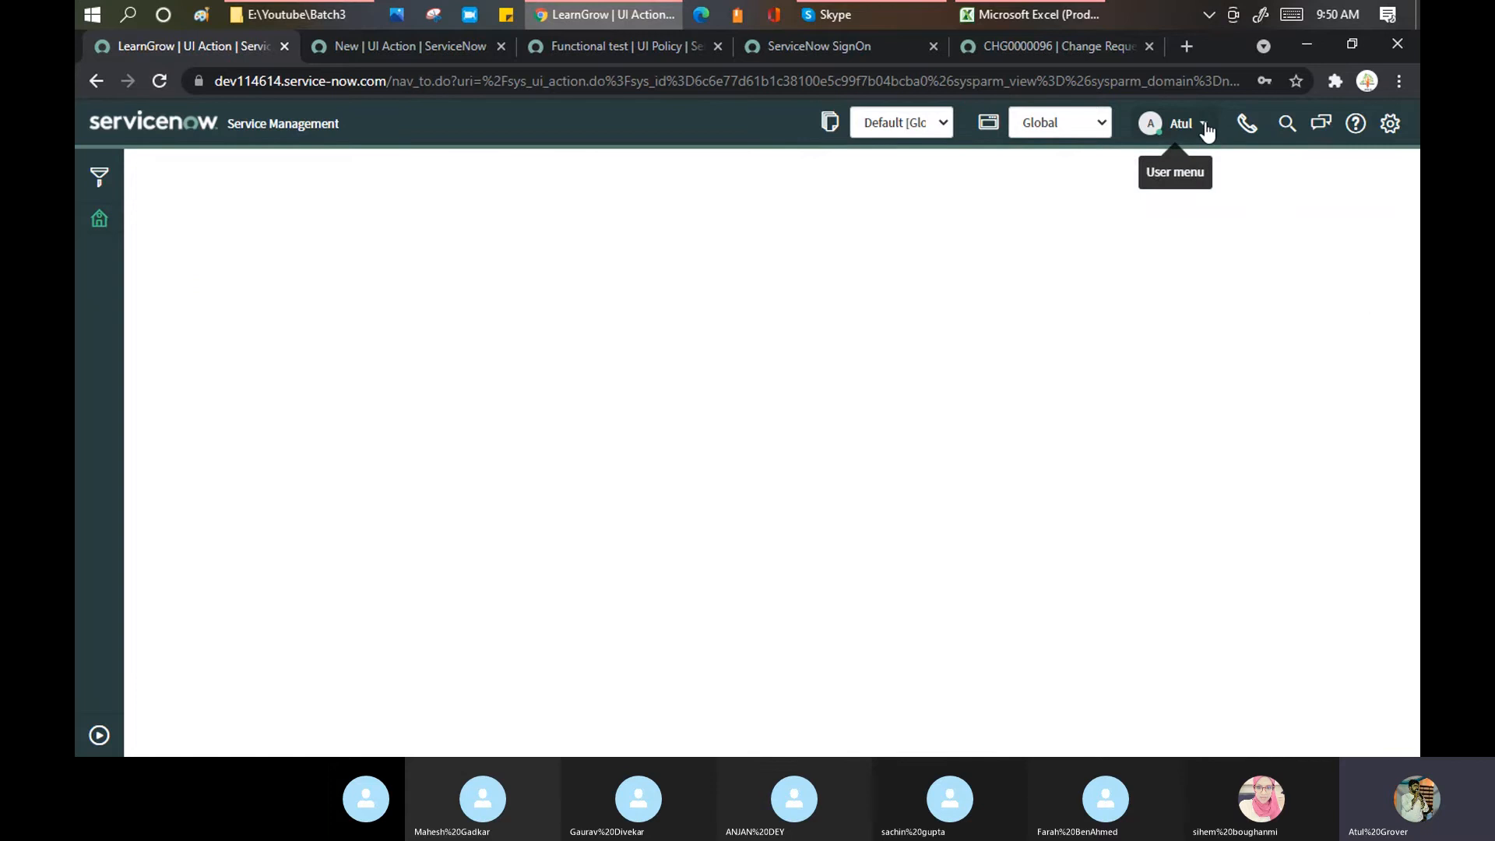
Step: Impersonate a demo user picked from the Impersonate User list
{"action": "left_click", "coordinate": [1204, 126]}
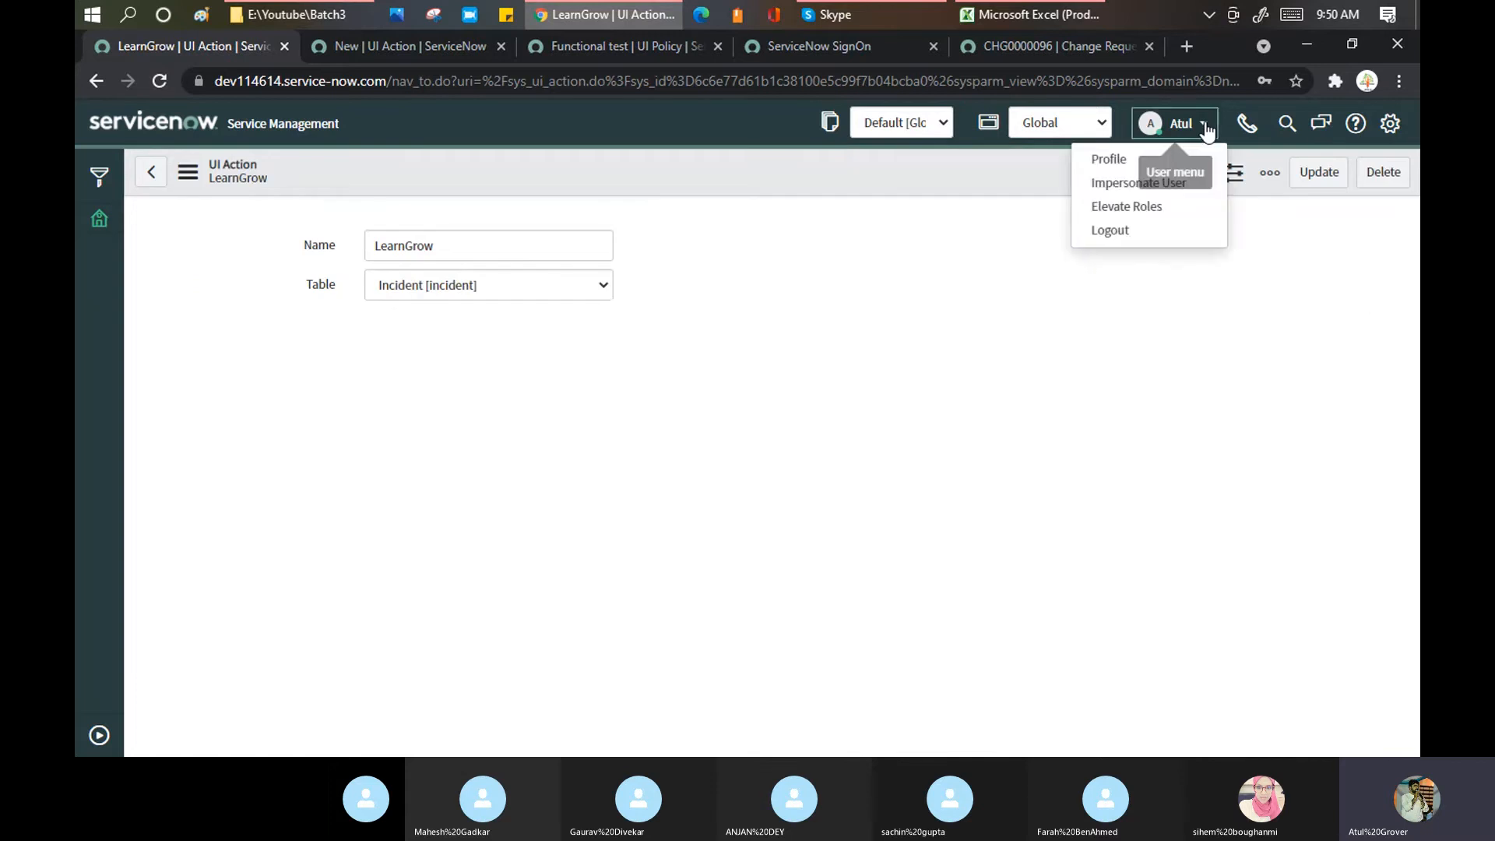
{"action": "left_click", "coordinate": [1117, 188]}
{"action": "left_click", "coordinate": [743, 200]}
{"action": "type", "text": "a"}
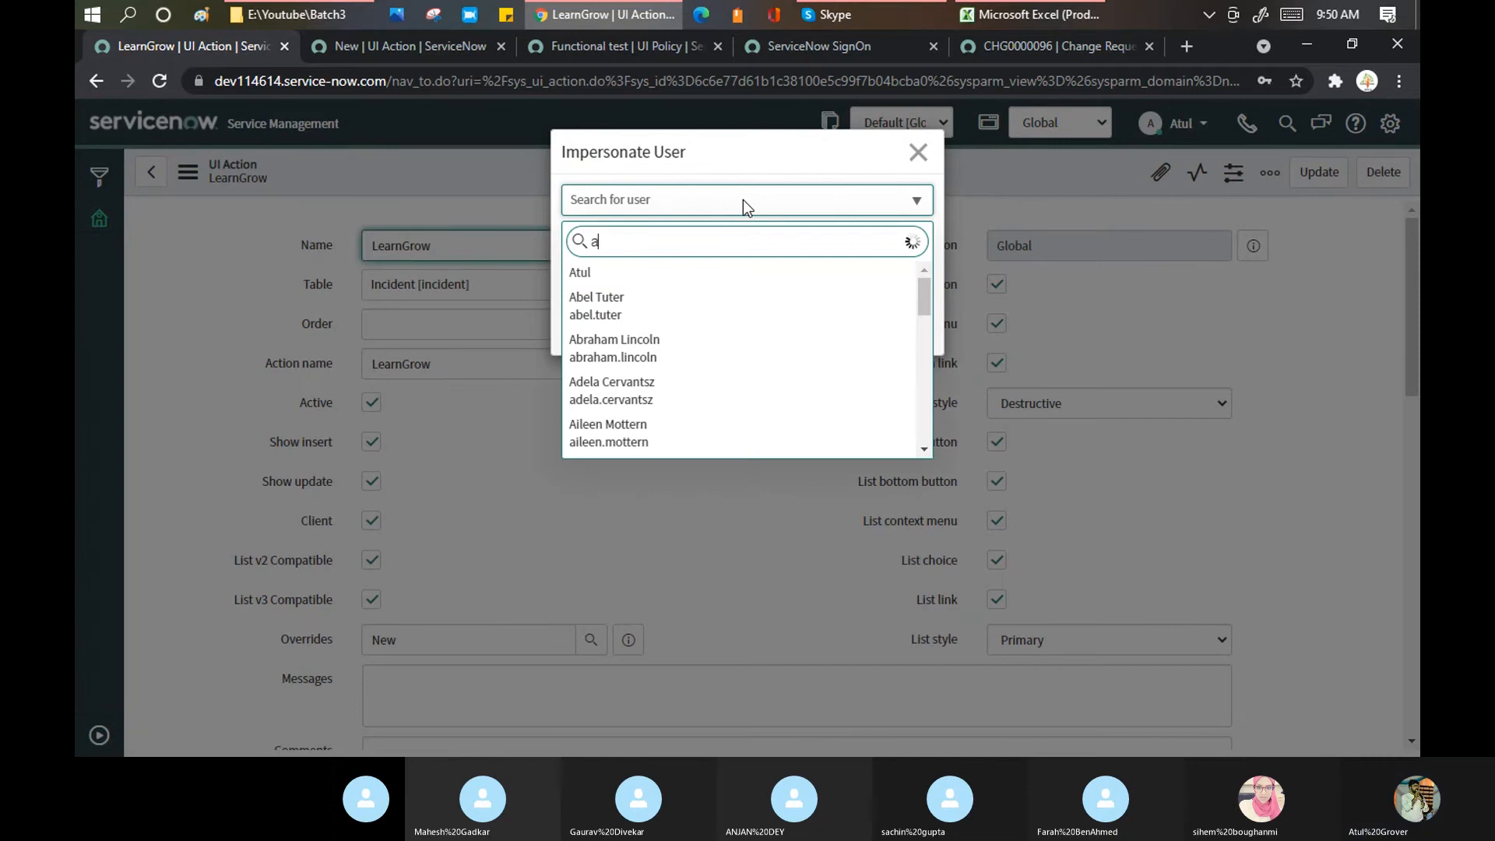
{"action": "left_click", "coordinate": [610, 315]}
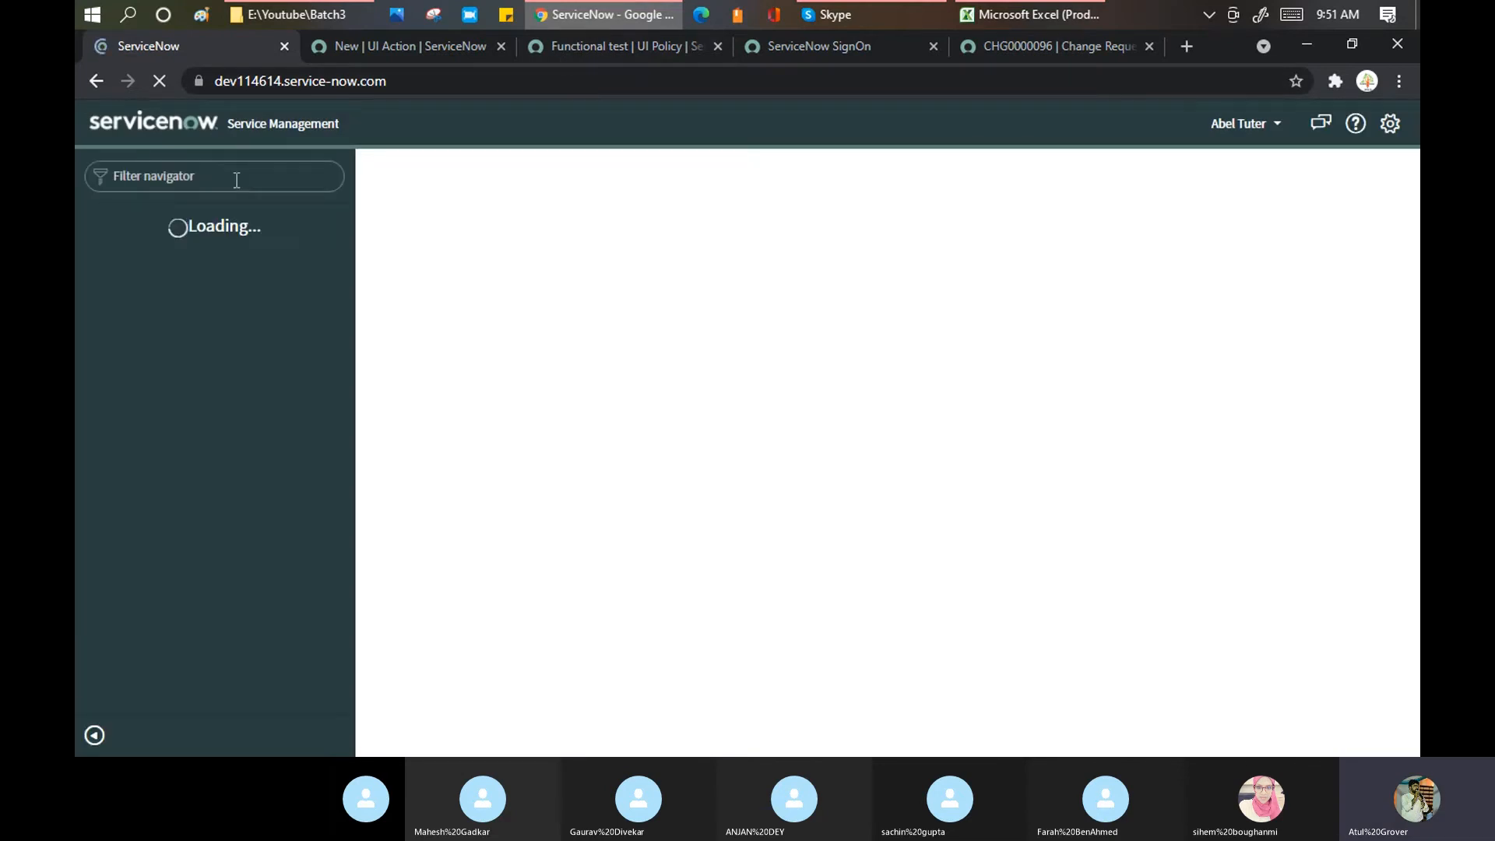
Step: Filter the navigator for 'incident', then end the impersonation to return as admin
{"action": "left_click", "coordinate": [237, 180]}
{"action": "type", "text": "in"}
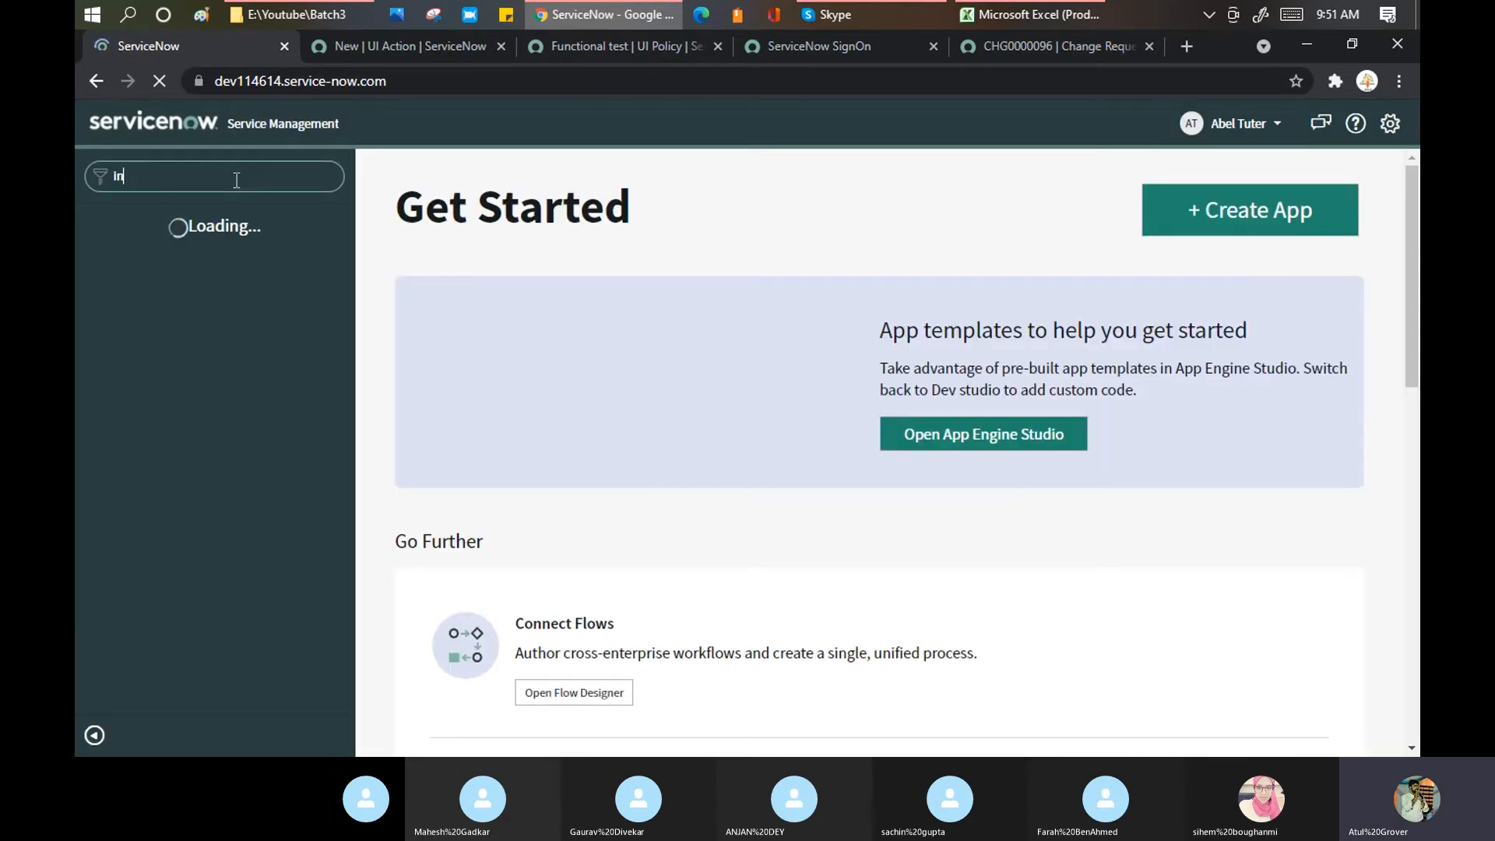
{"action": "type", "text": "cident"}
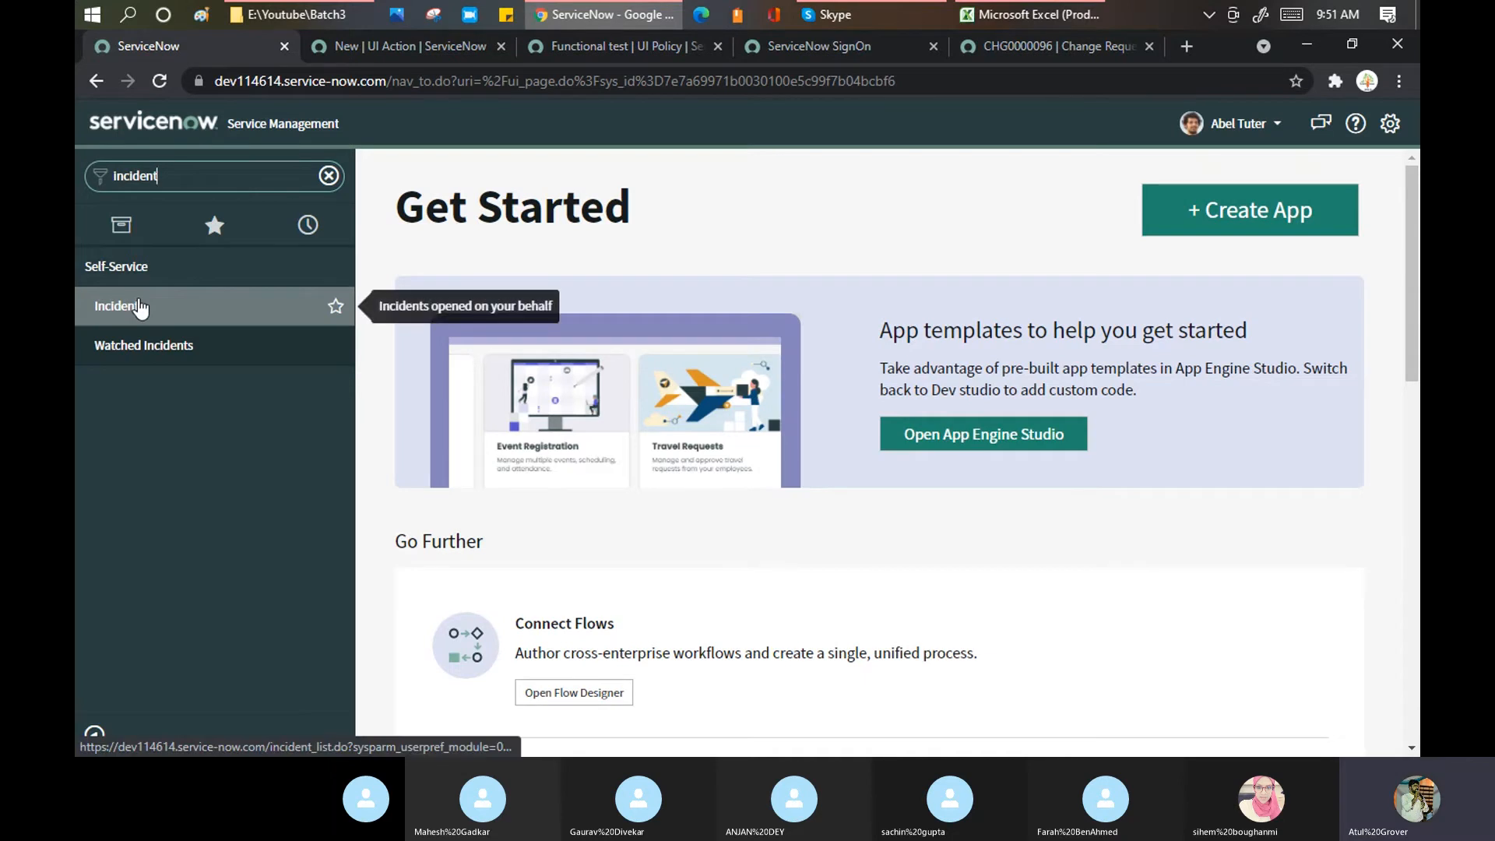
{"action": "left_click", "coordinate": [1255, 125]}
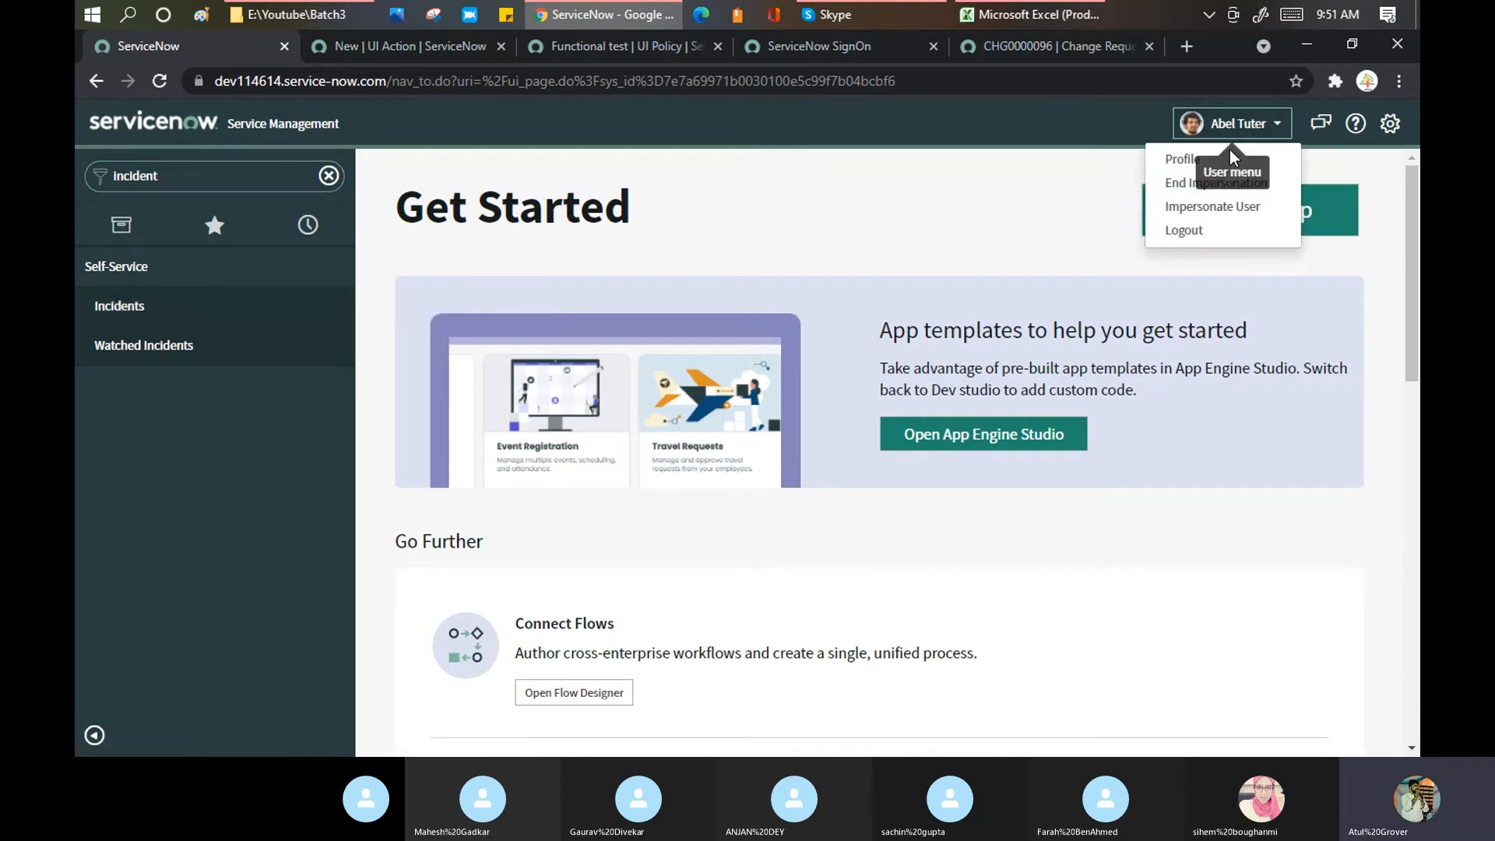
{"action": "left_click", "coordinate": [1214, 182]}
{"action": "left_click", "coordinate": [1245, 123]}
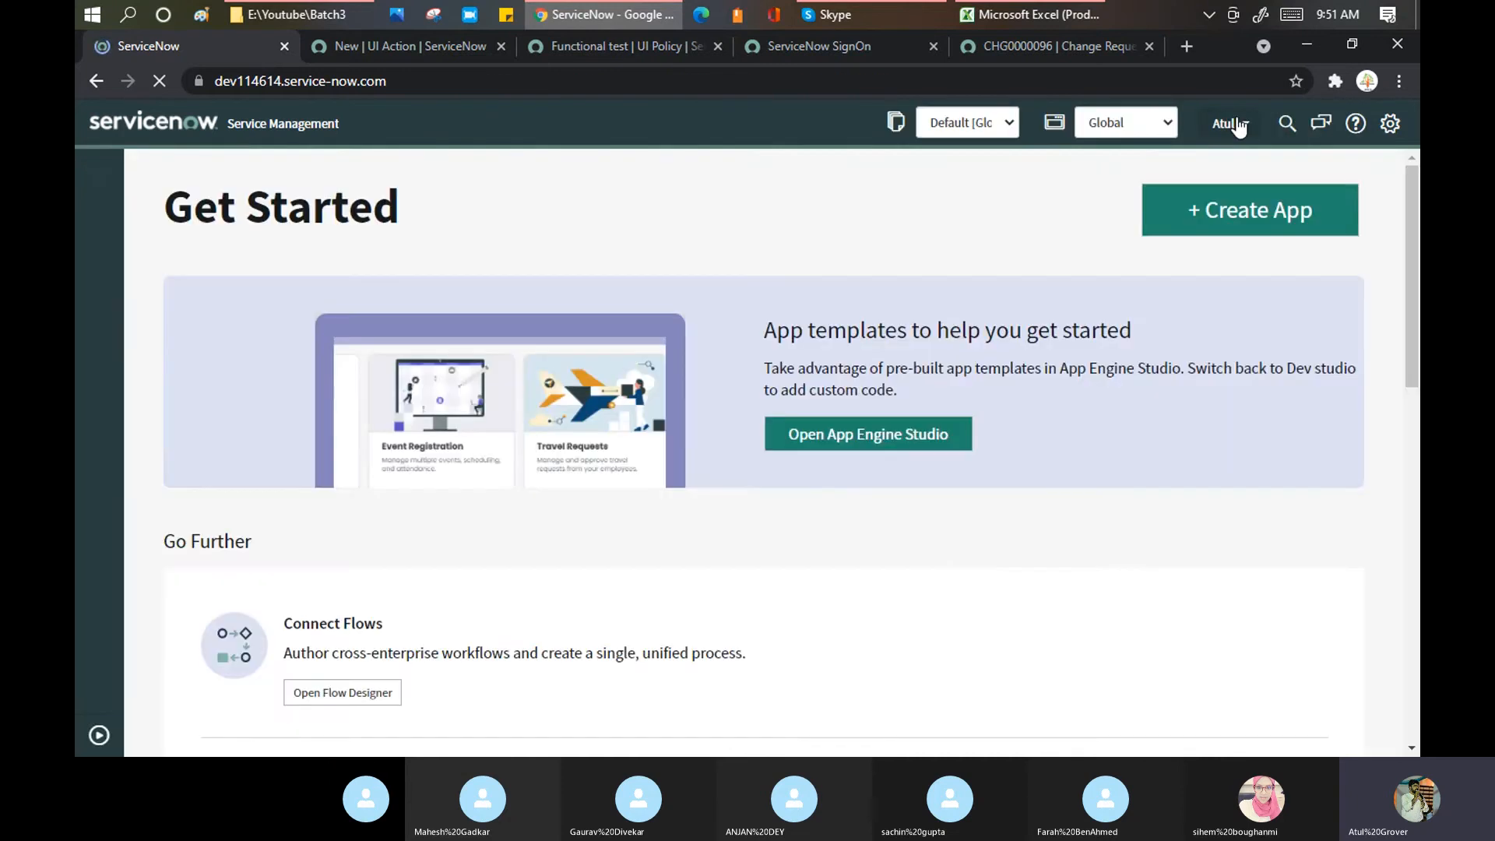
Step: Impersonate a demo user and open their empty Incidents list via an 'in' navigator filter
{"action": "left_click", "coordinate": [1238, 127]}
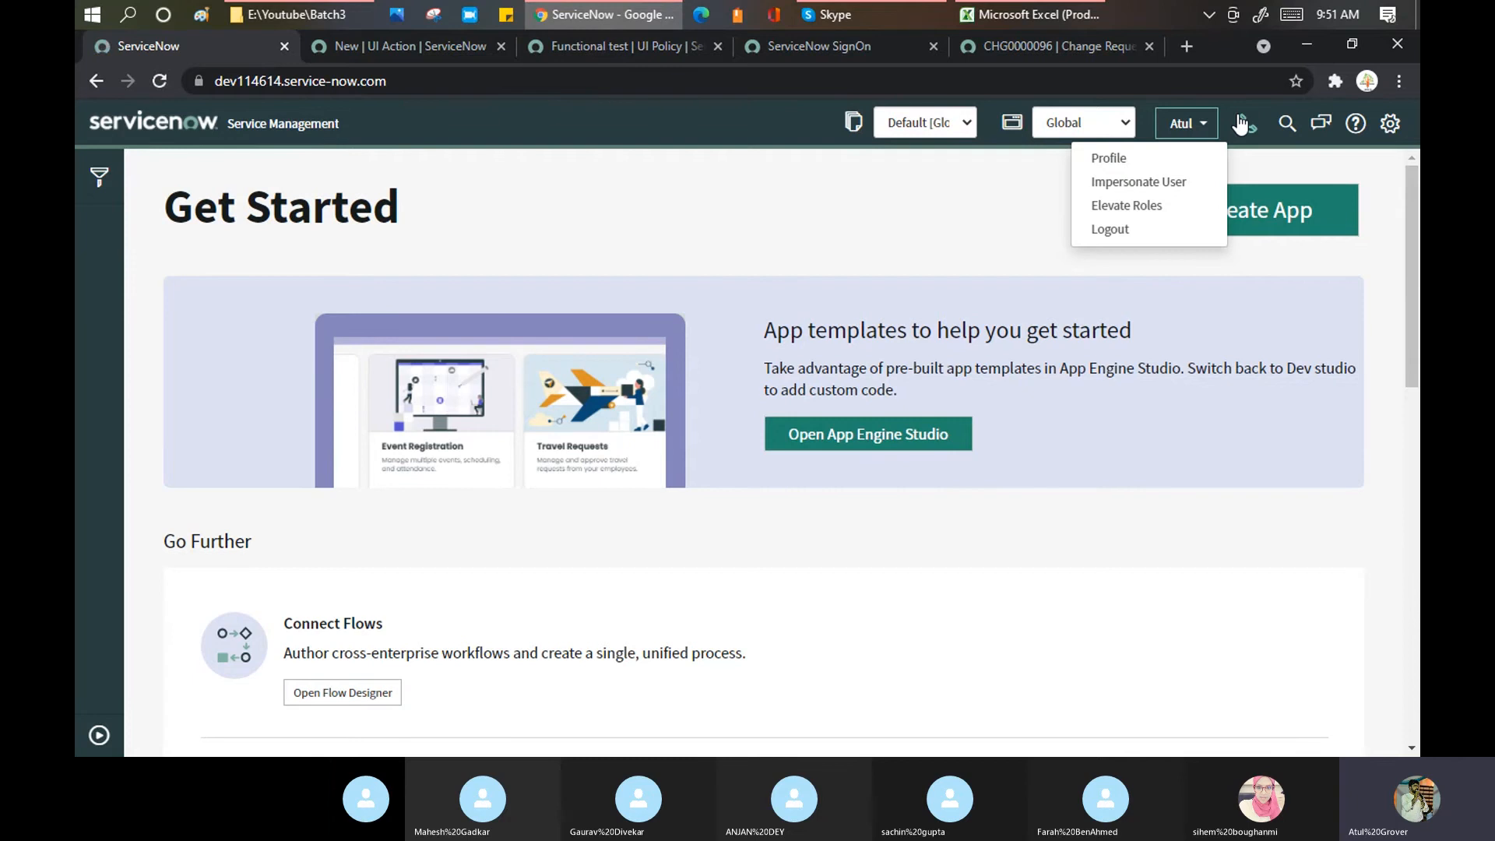
{"action": "left_click", "coordinate": [1144, 185]}
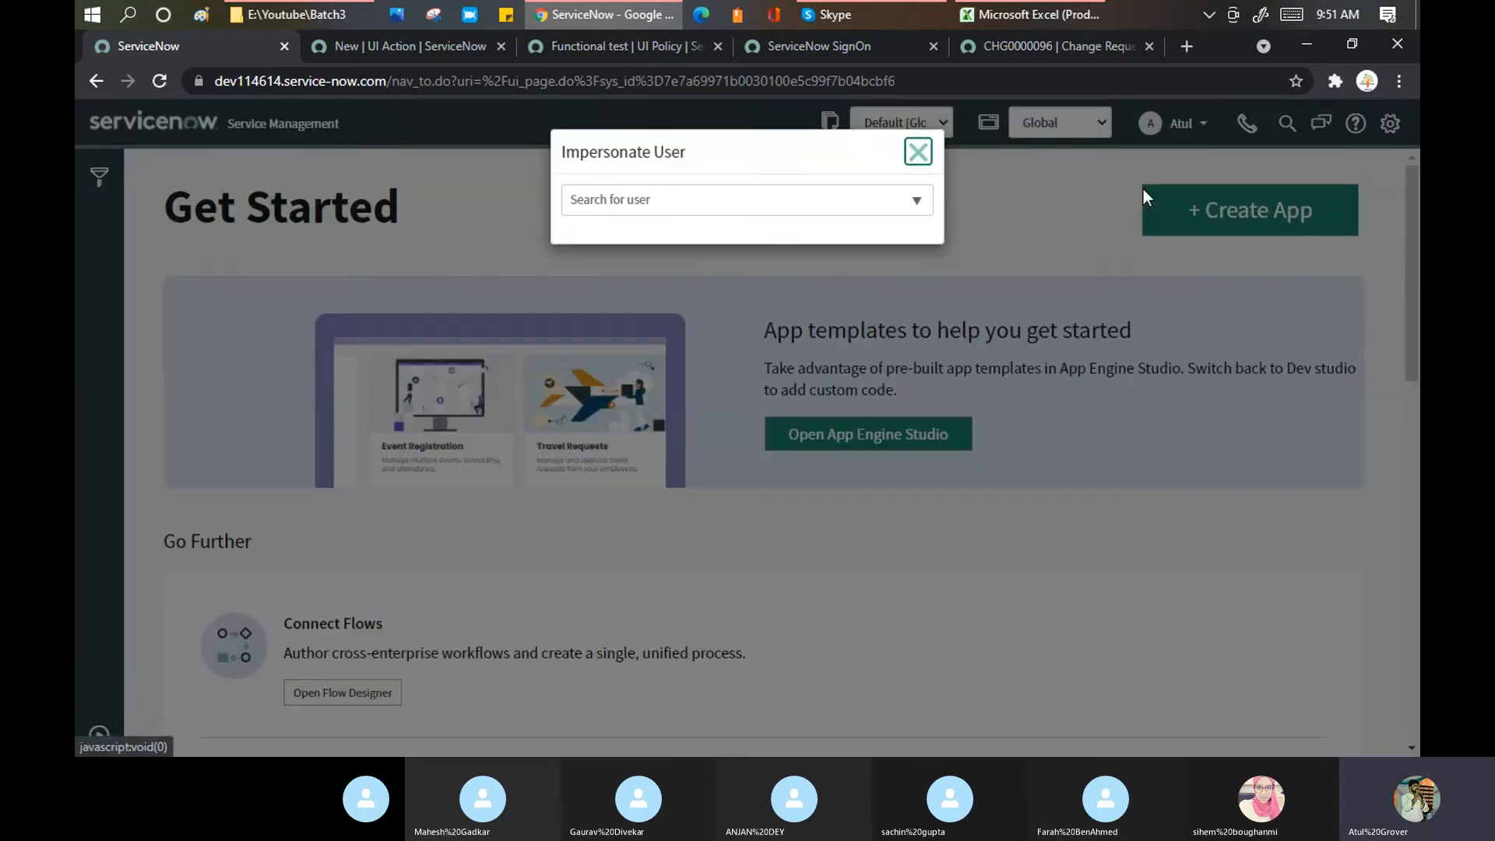
{"action": "left_click", "coordinate": [693, 200]}
{"action": "type", "text": "fred"}
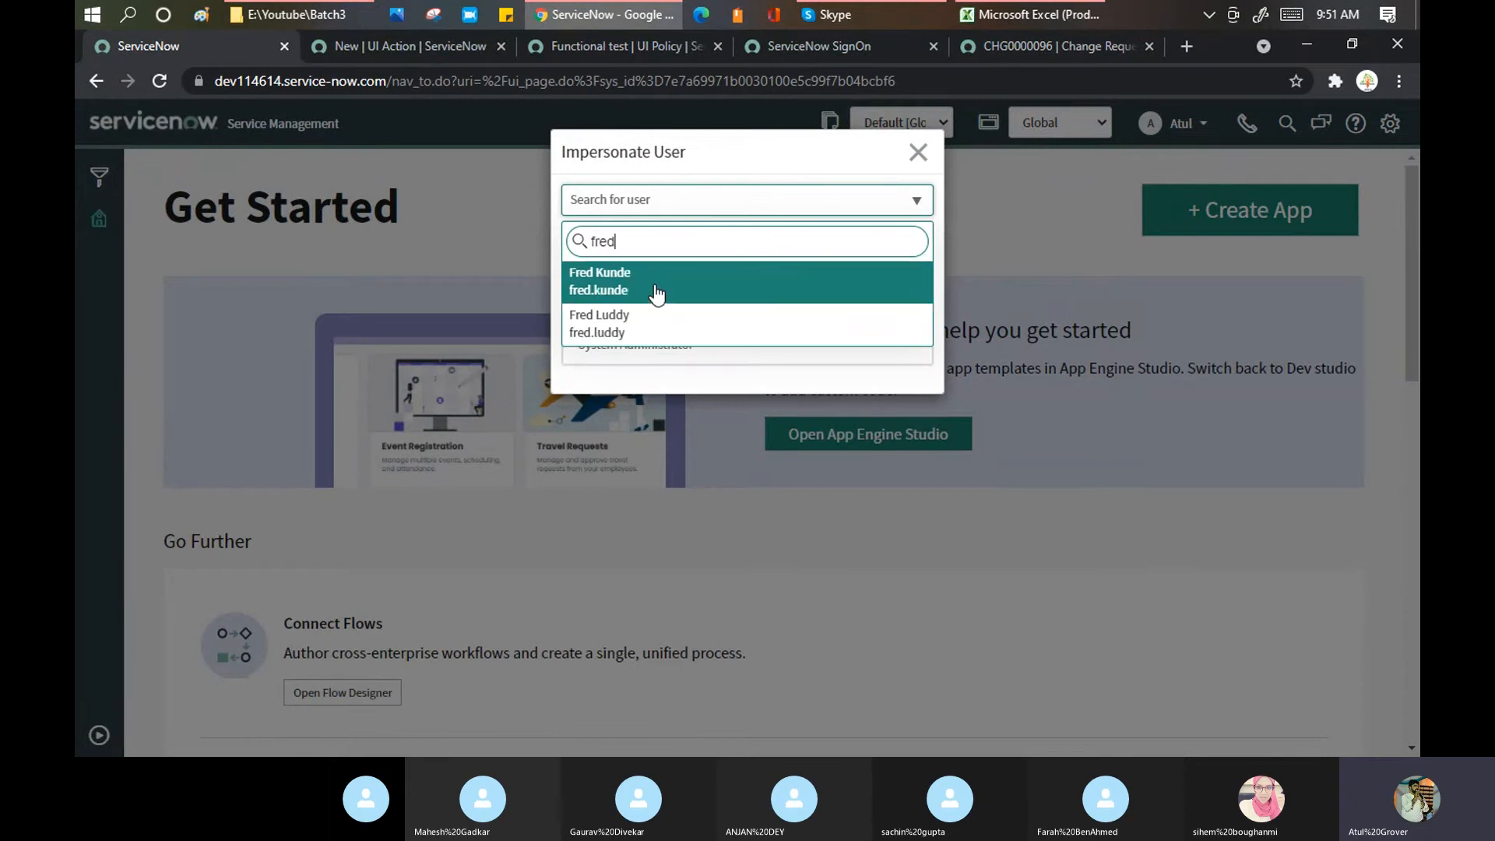
{"action": "left_click", "coordinate": [656, 292]}
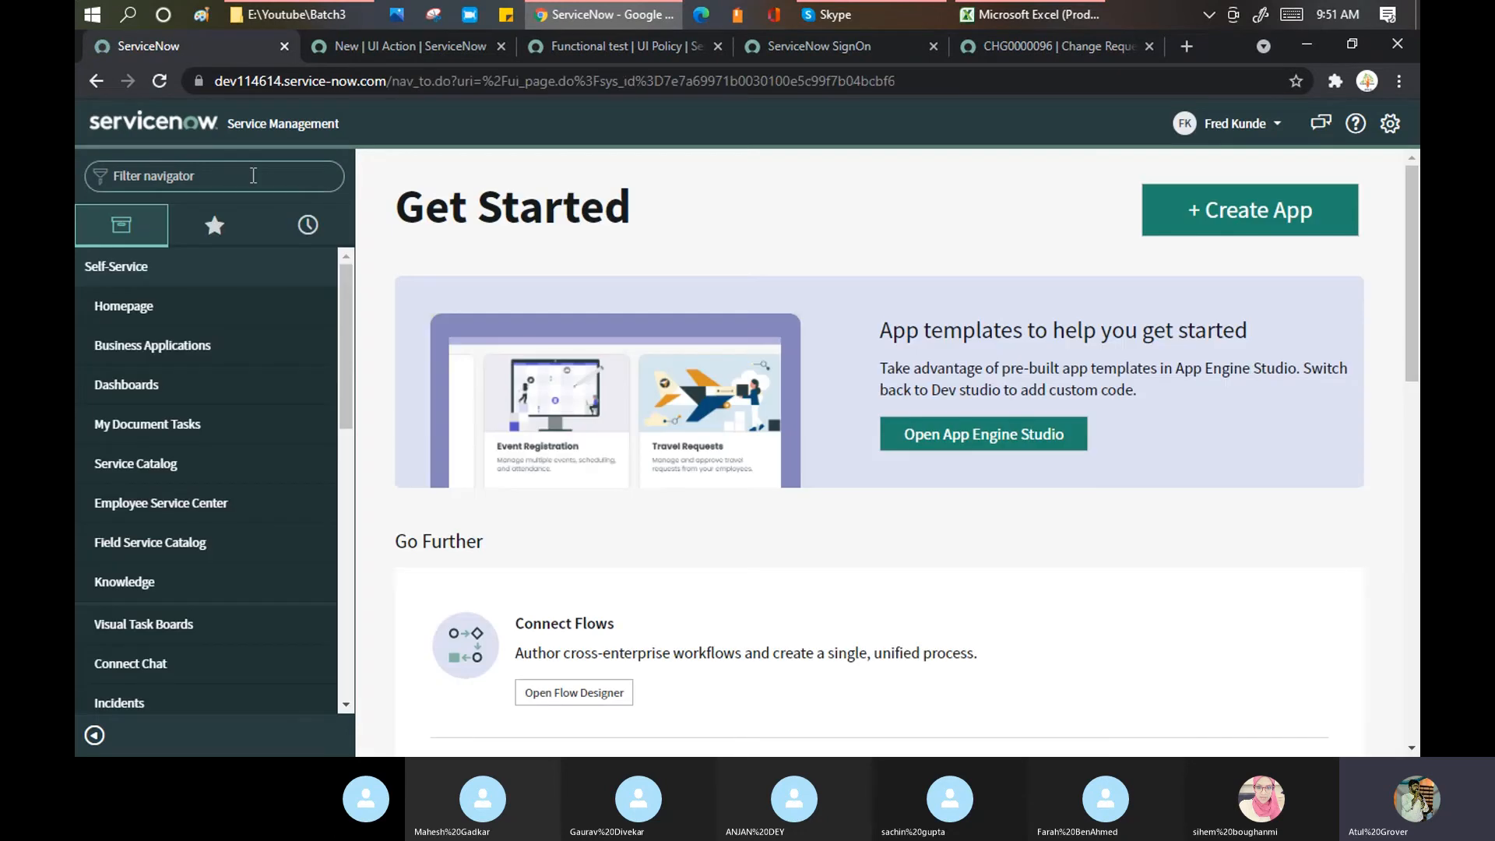
{"action": "type", "text": "in"}
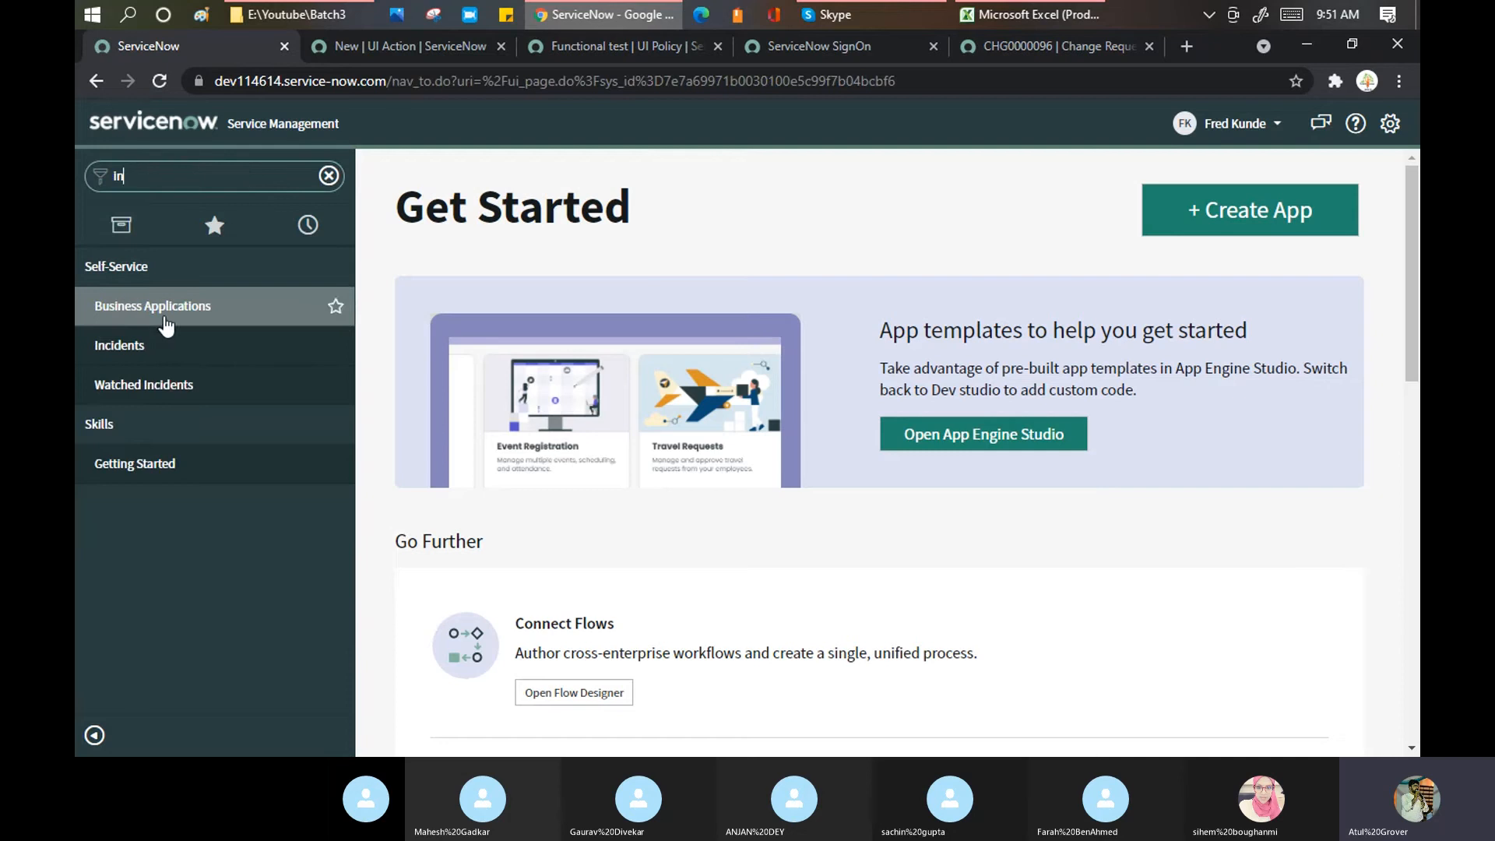
{"action": "left_click", "coordinate": [93, 344]}
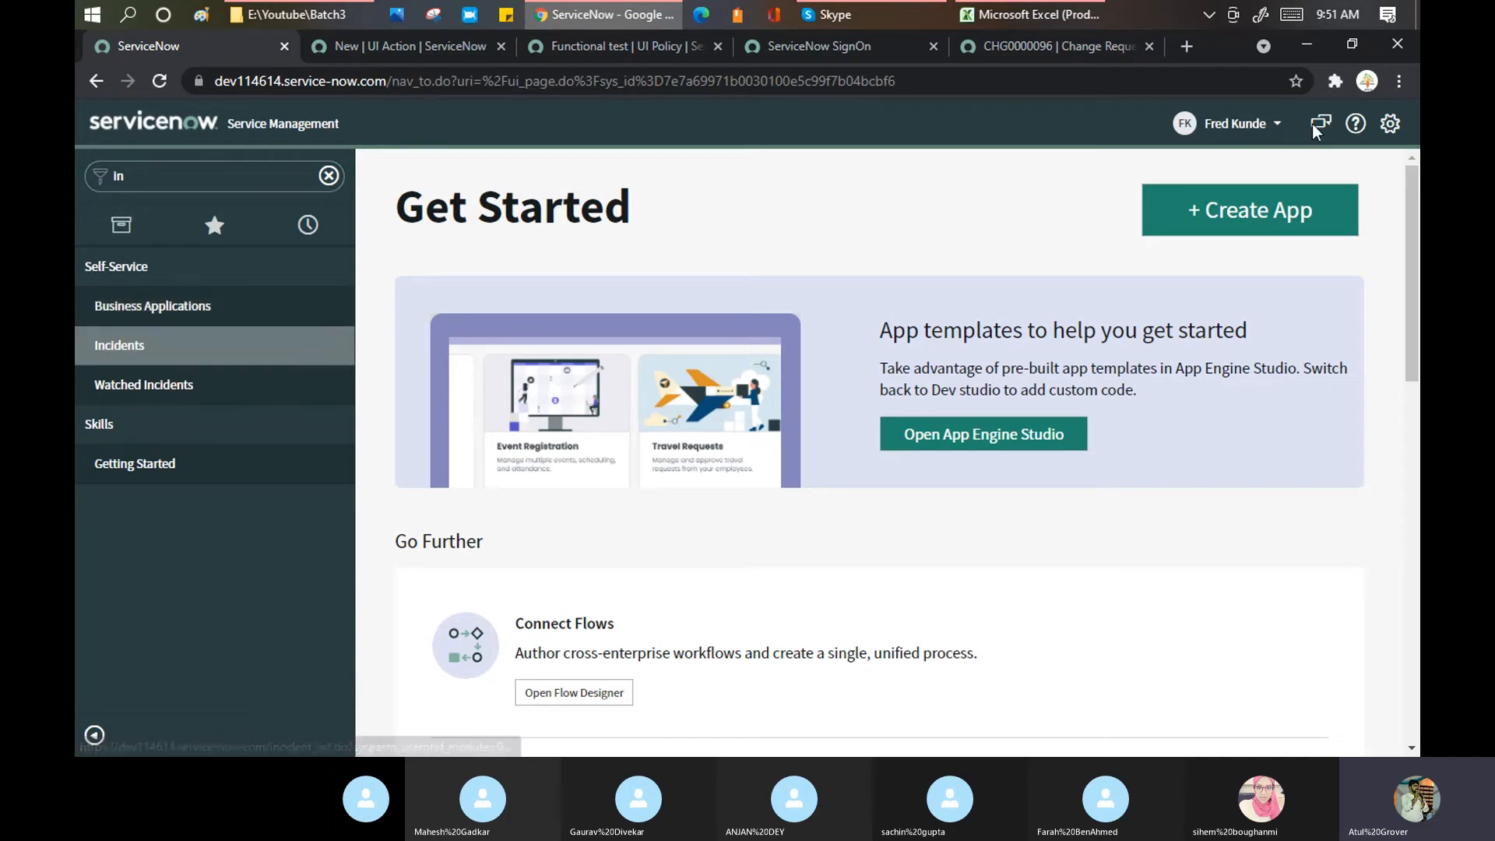
Step: Switch impersonation to a second demo user found through the user search
{"action": "left_click", "coordinate": [1276, 123]}
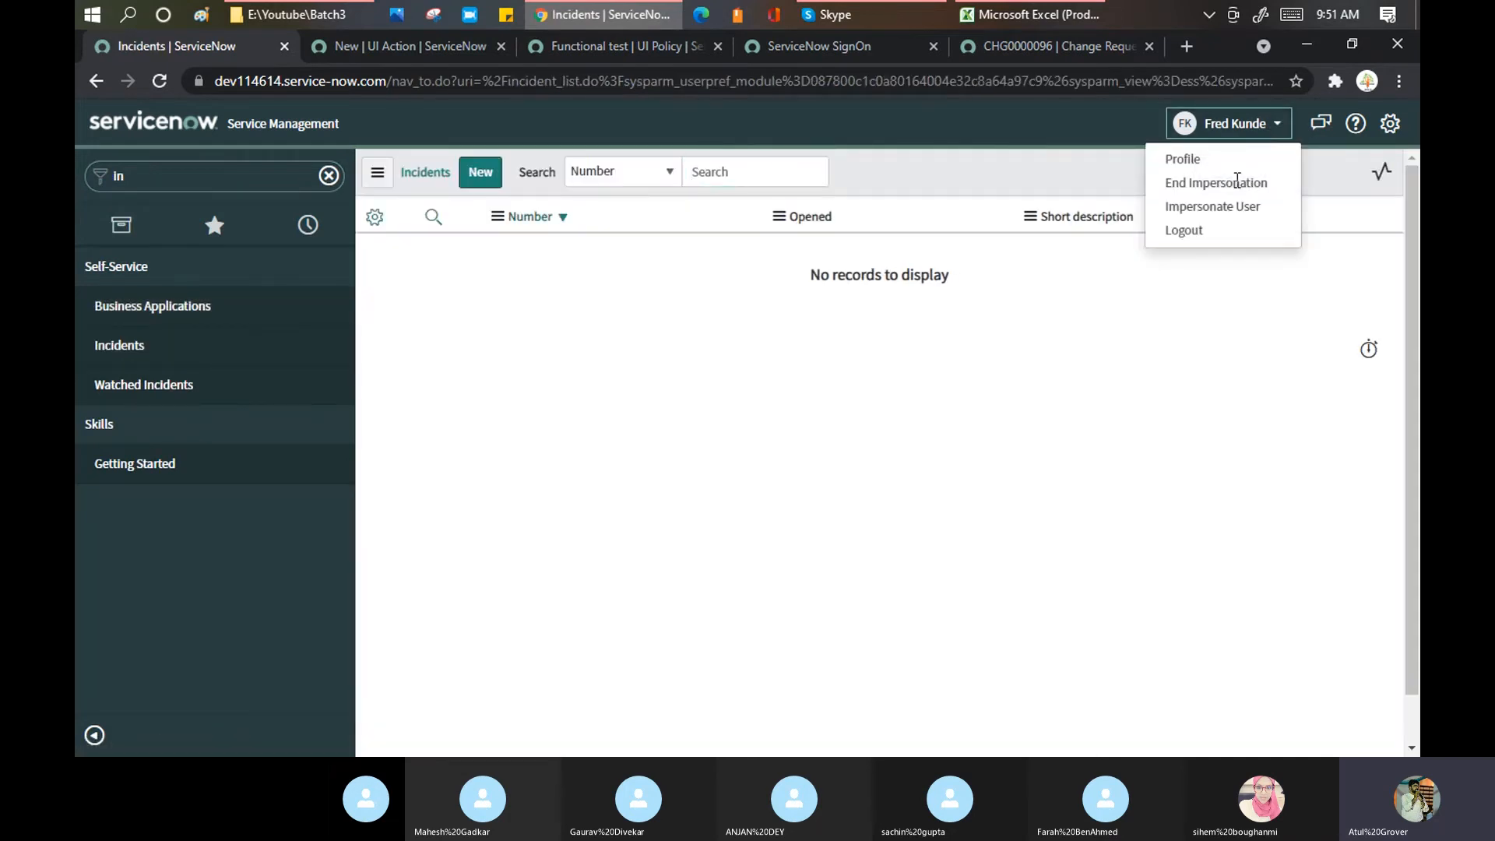
{"action": "left_click", "coordinate": [1232, 209]}
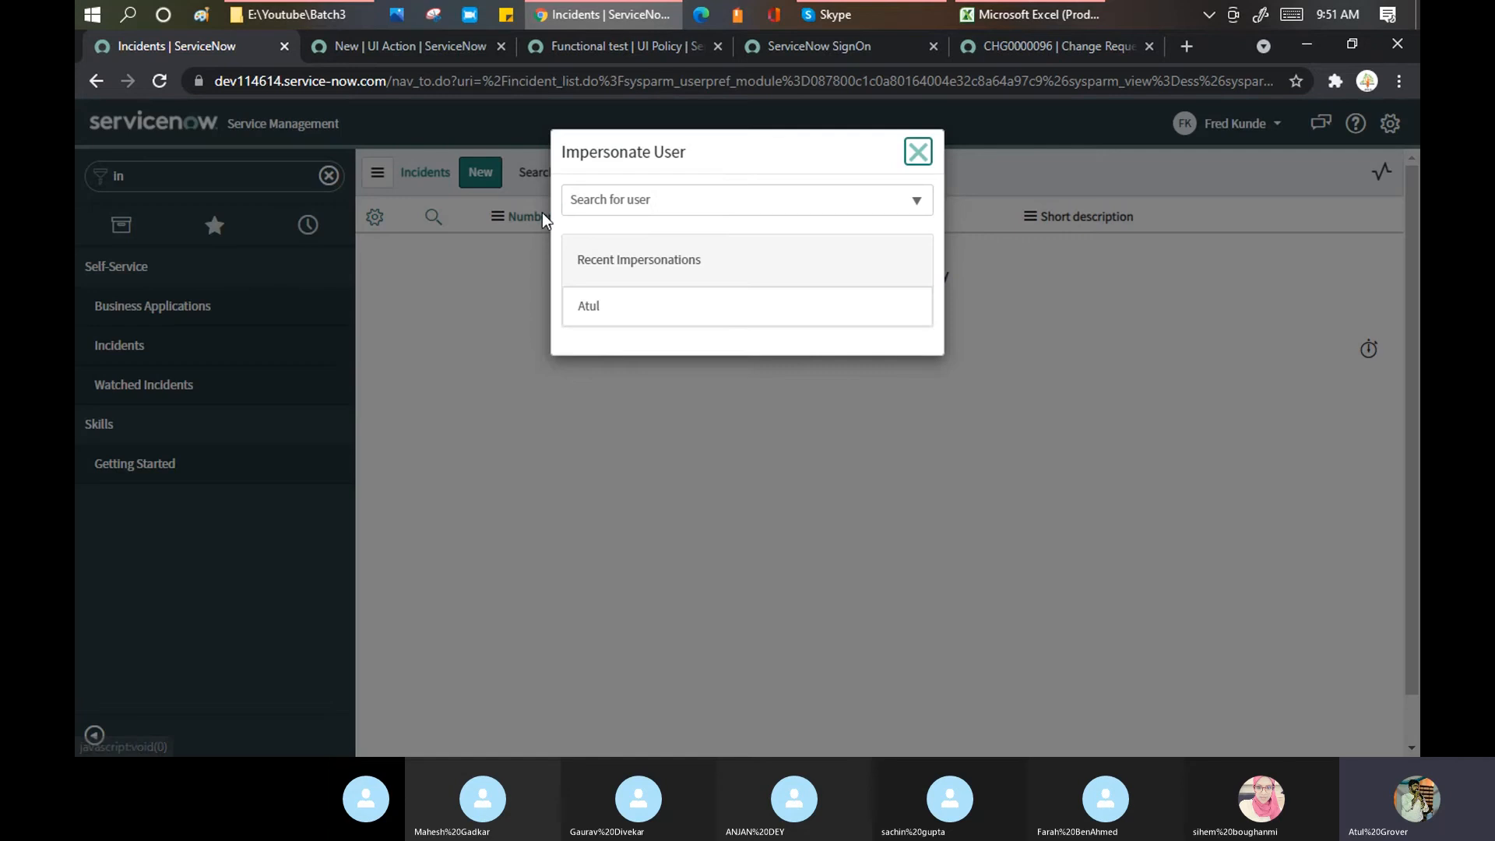
{"action": "left_click", "coordinate": [653, 207]}
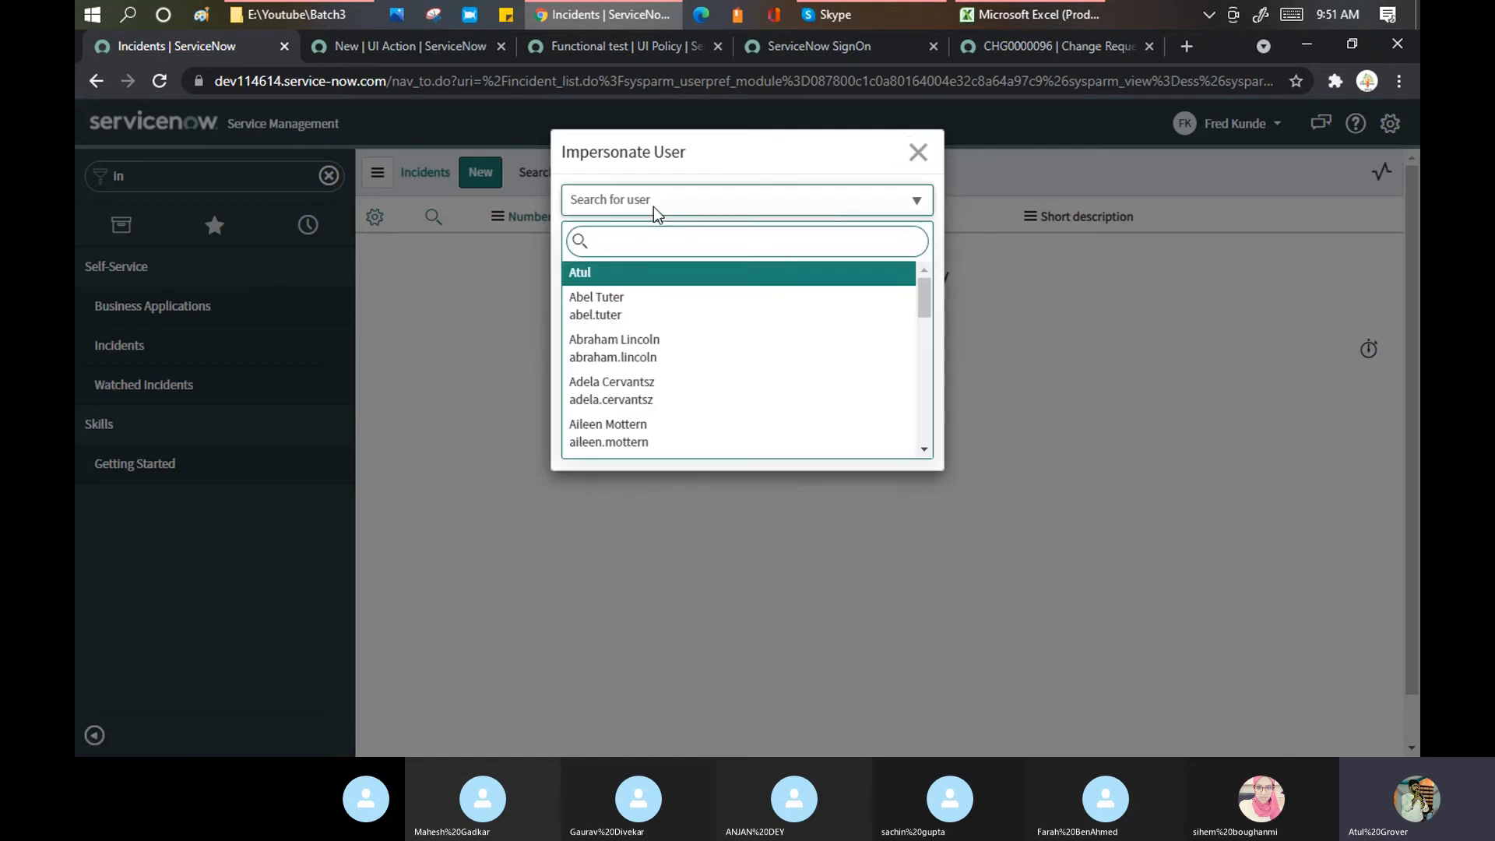
{"action": "type", "text": "fred l"}
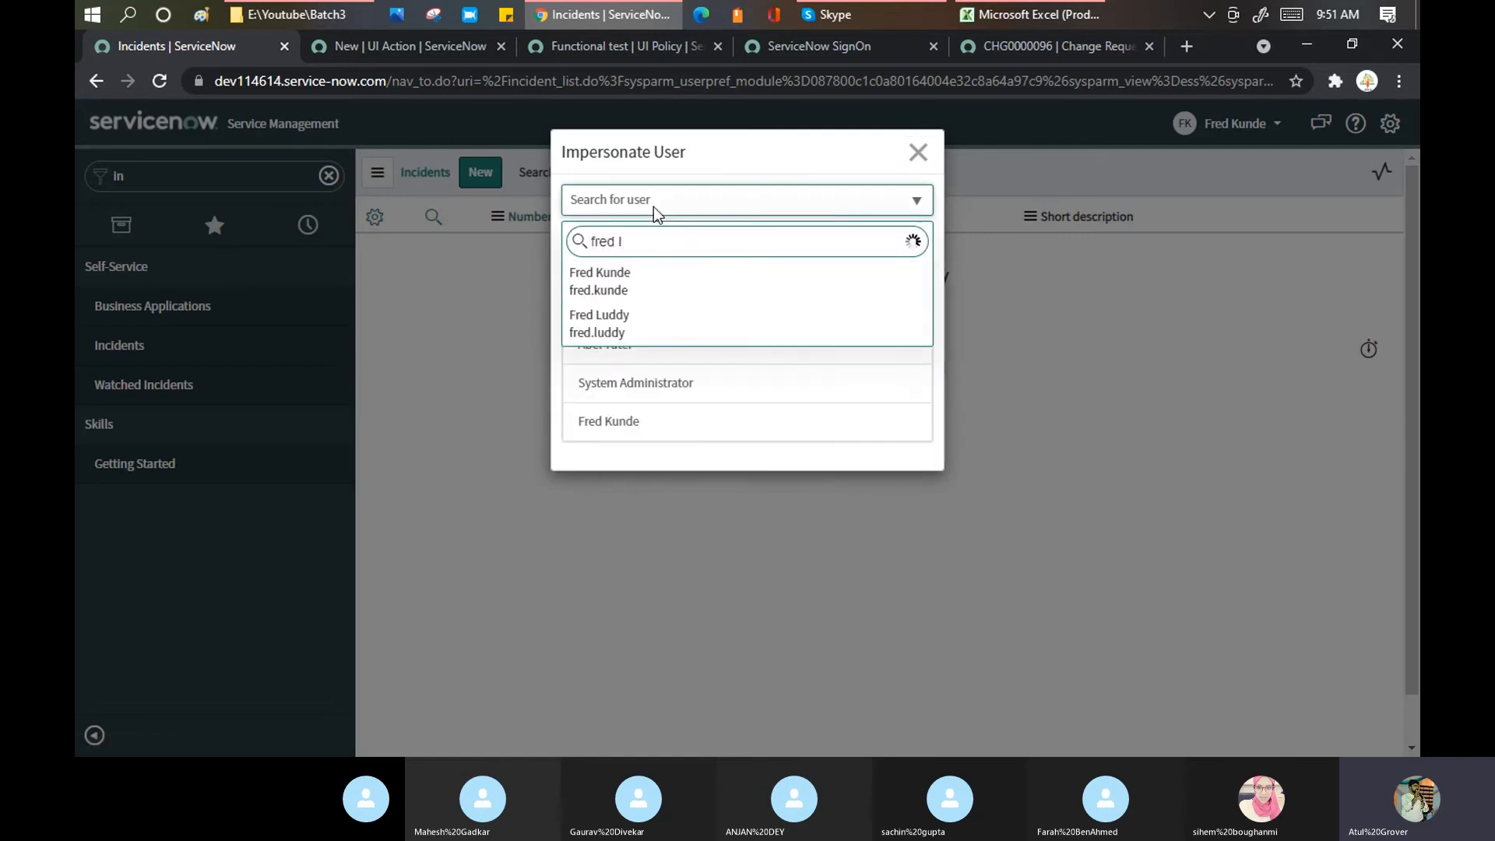
{"action": "left_click", "coordinate": [629, 321]}
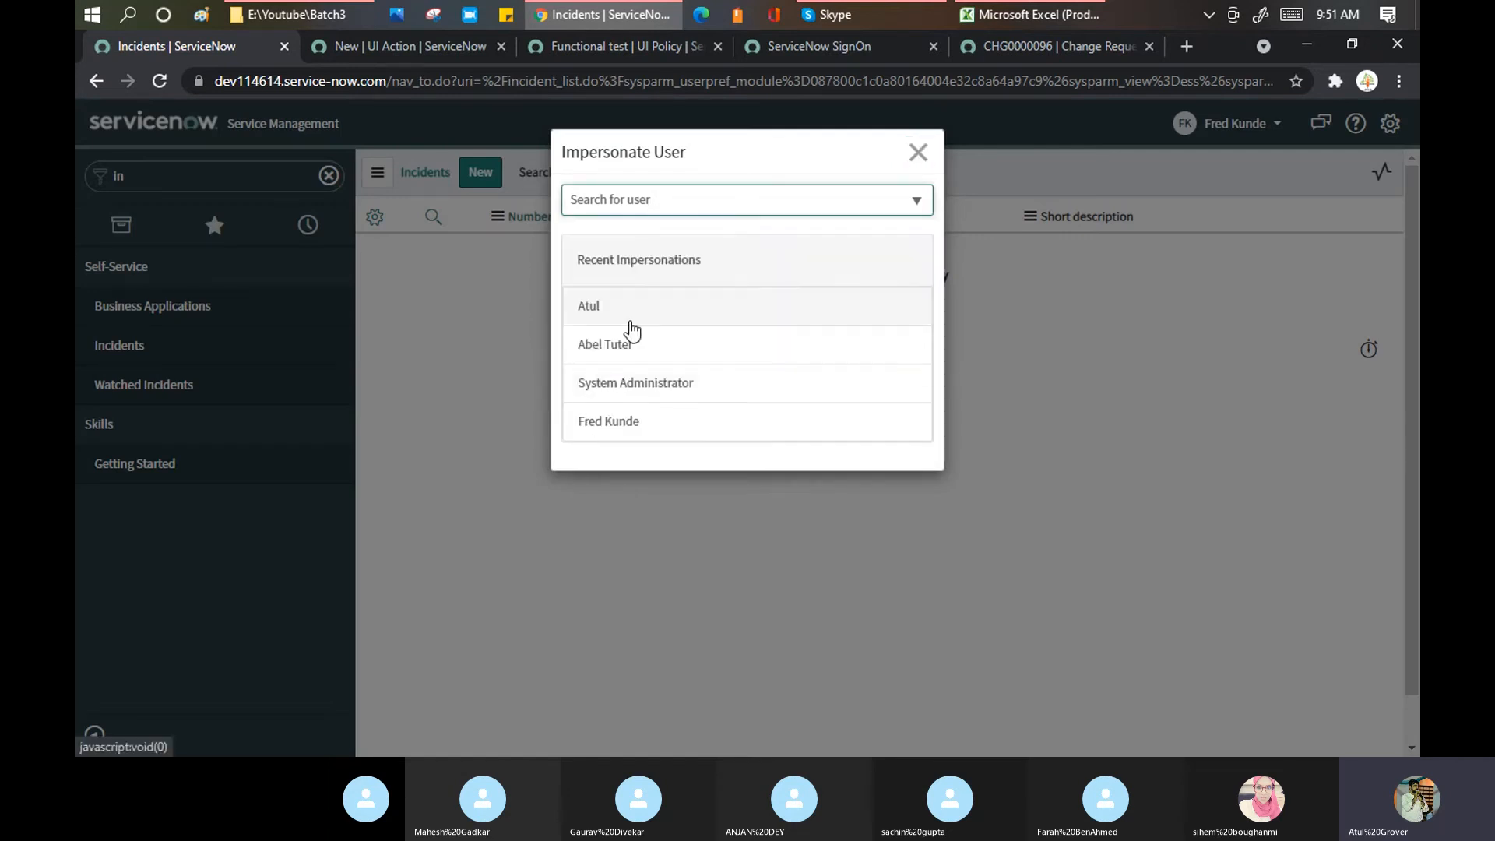
{"action": "left_click", "coordinate": [661, 217]}
{"action": "type", "text": "fred l"}
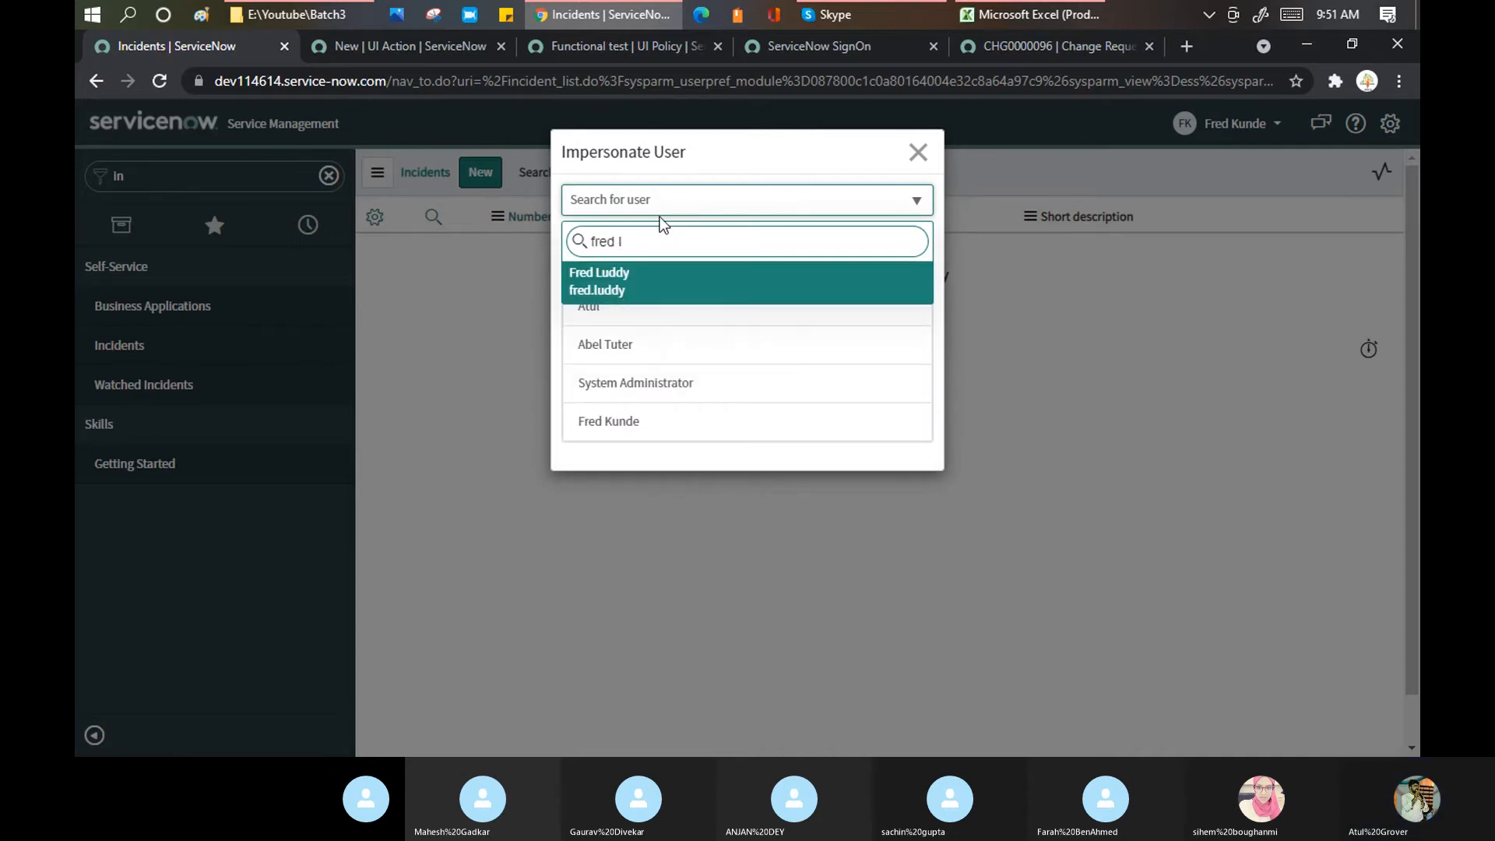
{"action": "left_click", "coordinate": [615, 283]}
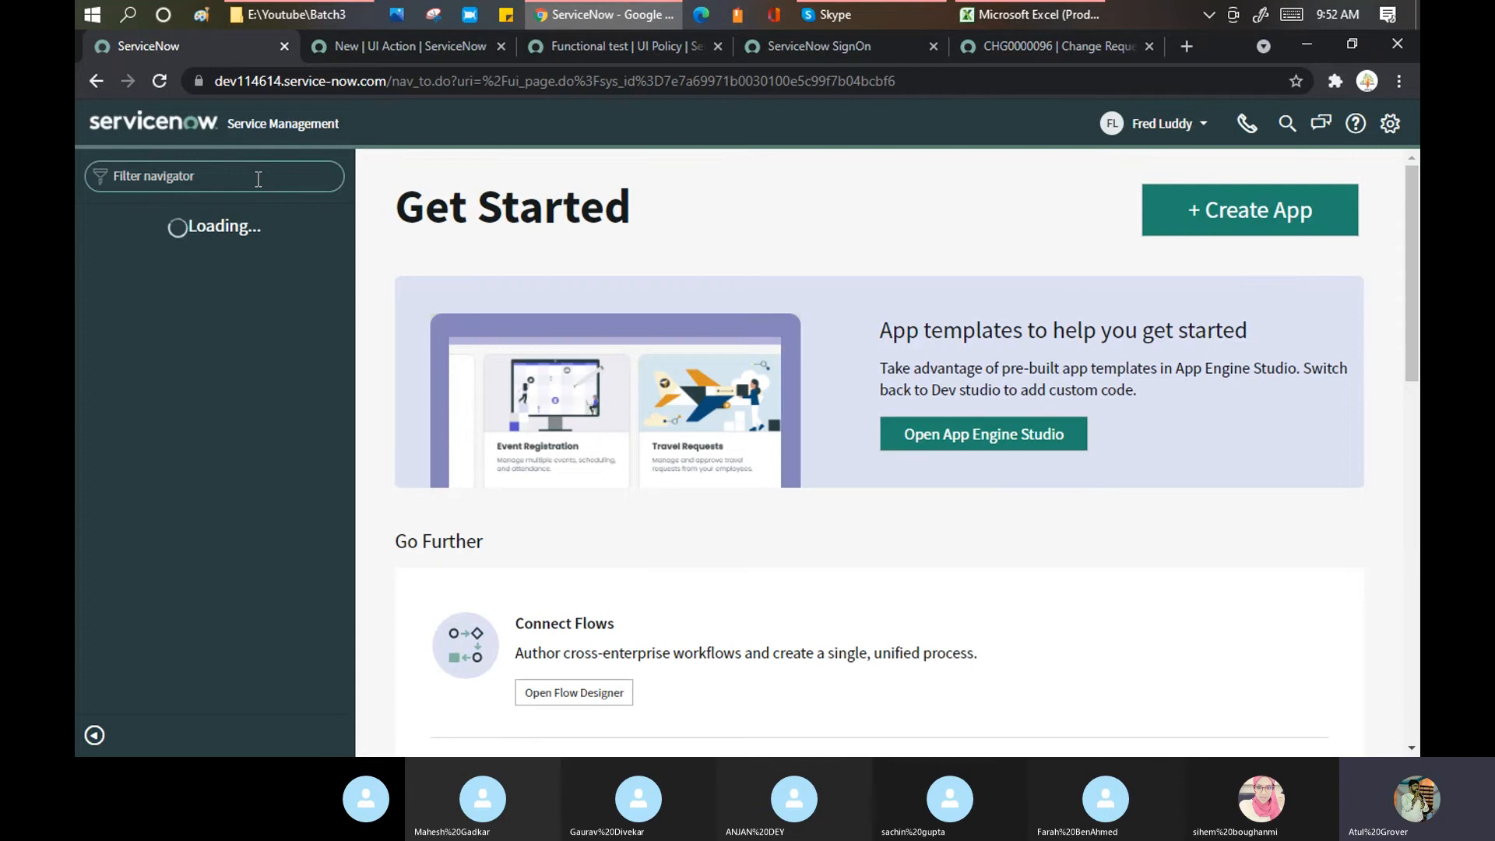
Step: Create new incident INC0010027 from the 'inci' navigator search's Create New module
{"action": "left_click", "coordinate": [257, 179]}
{"action": "type", "text": "inci"}
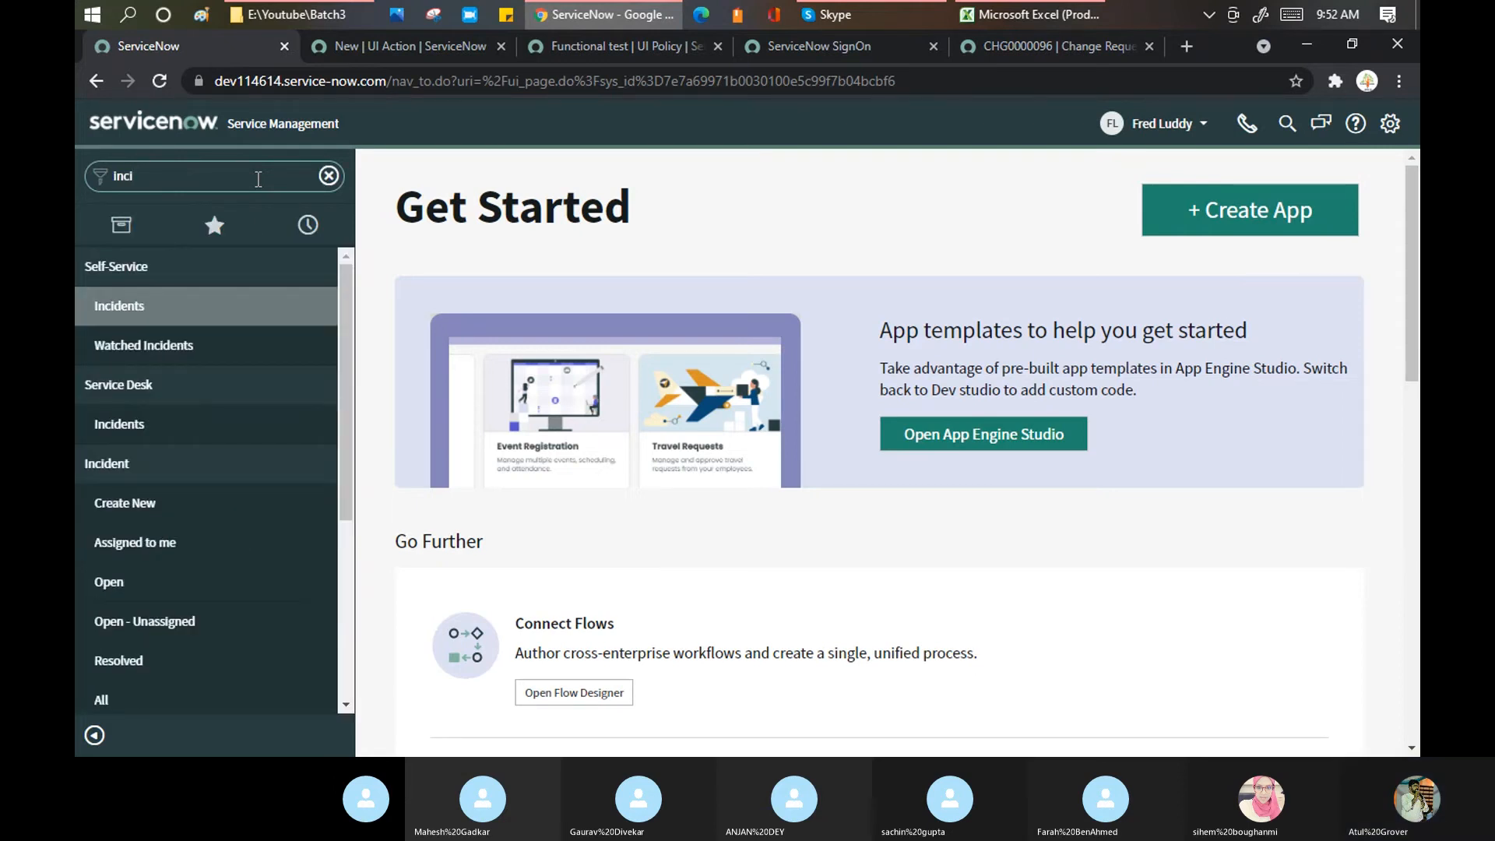
{"action": "left_click", "coordinate": [152, 500]}
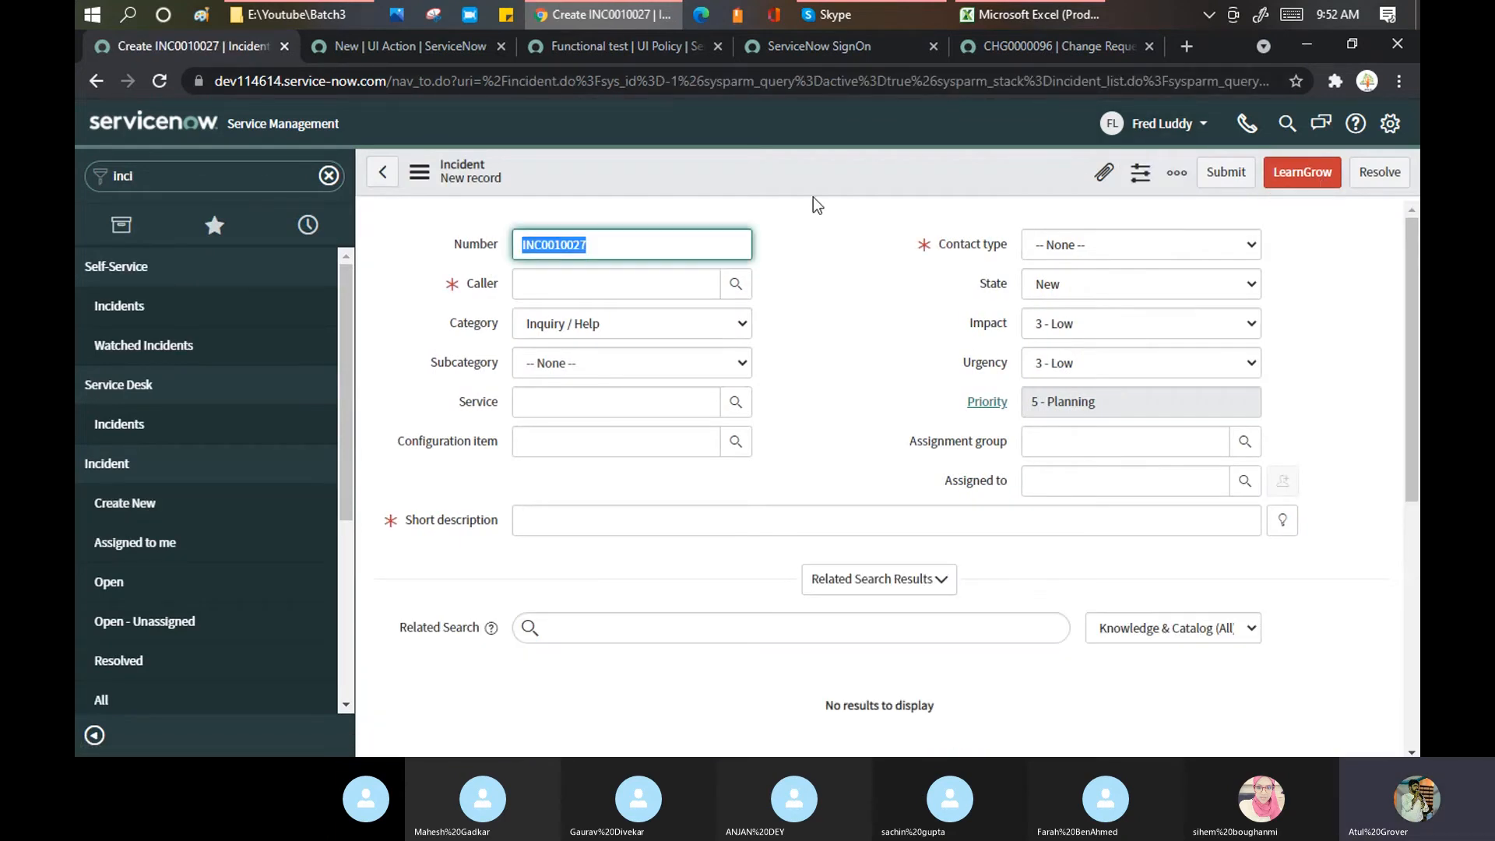
{"action": "left_click", "coordinate": [1311, 177]}
Step: Look over the UI Action record, then return to the new incident form
{"action": "left_click", "coordinate": [381, 49]}
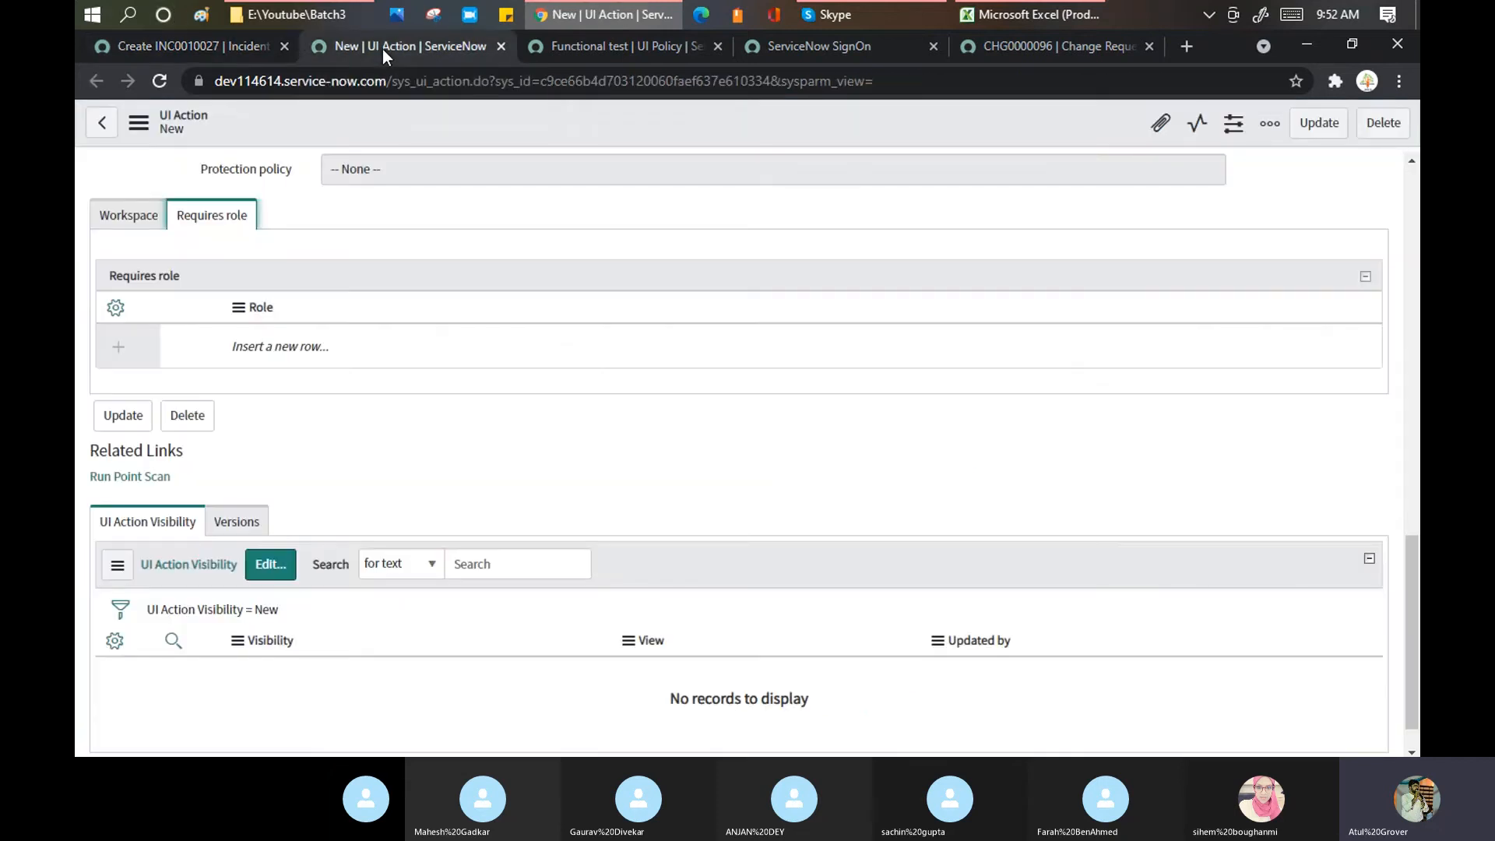
{"action": "scroll", "coordinate": [349, 268], "scroll_direction": "up", "scroll_amount": 8}
{"action": "scroll", "coordinate": [347, 257], "scroll_direction": "up", "scroll_amount": 7}
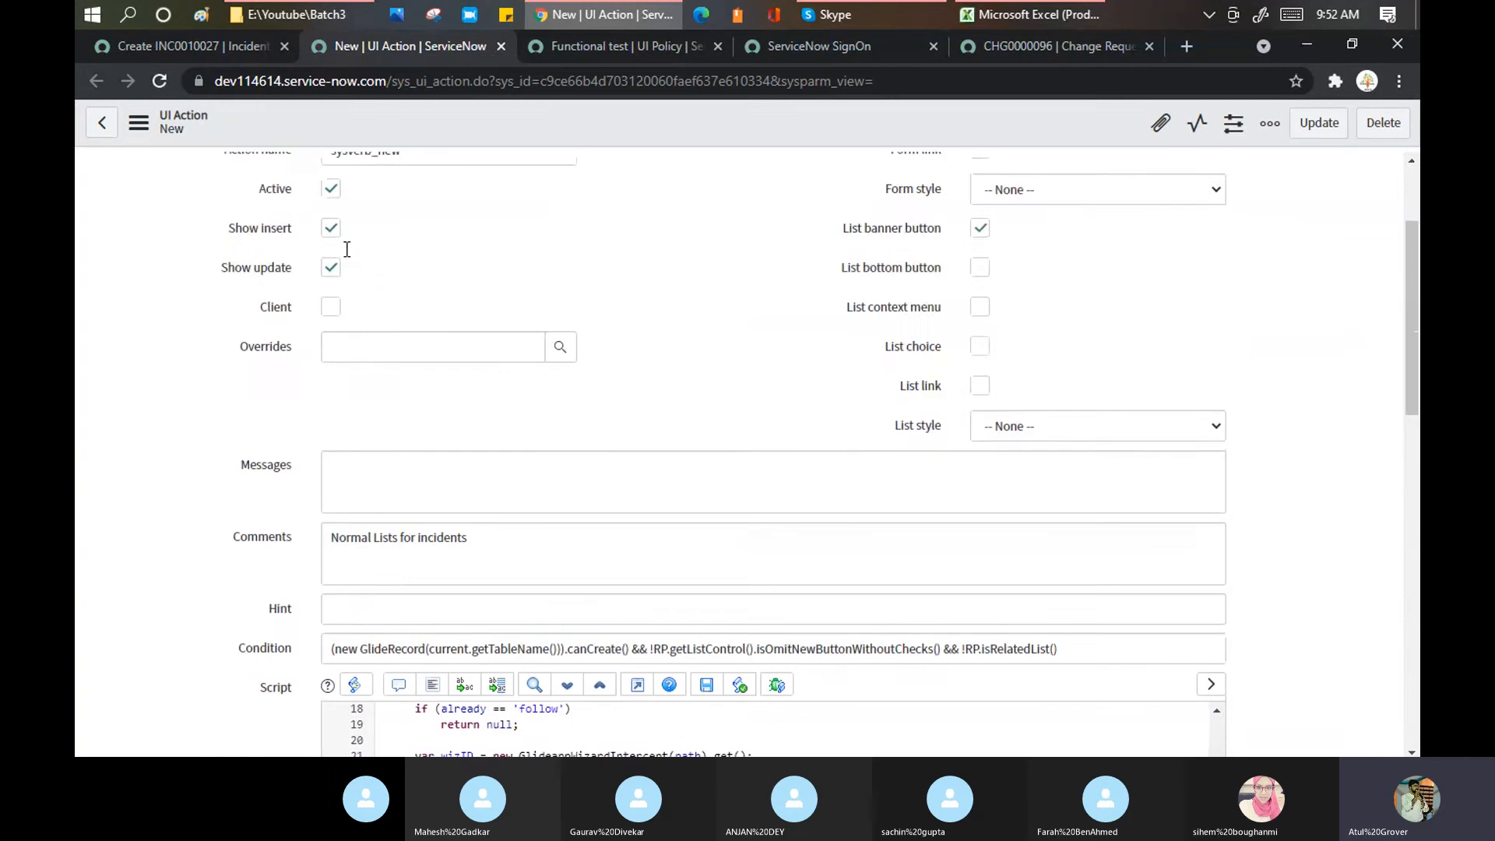
{"action": "scroll", "coordinate": [343, 241], "scroll_direction": "down", "scroll_amount": 5}
{"action": "scroll", "coordinate": [251, 586], "scroll_direction": "down", "scroll_amount": 8}
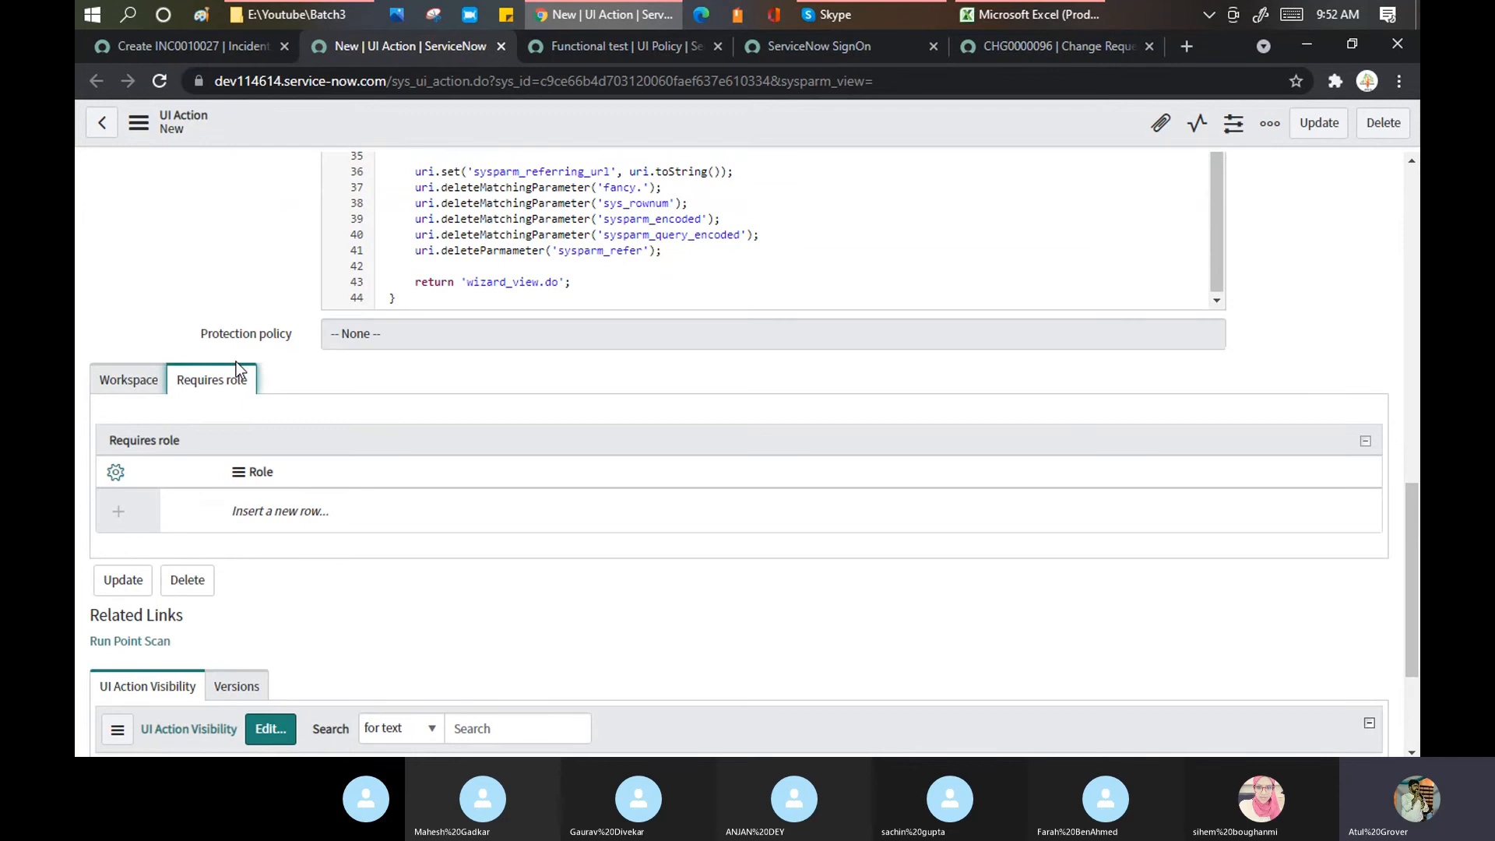
{"action": "left_click", "coordinate": [228, 53]}
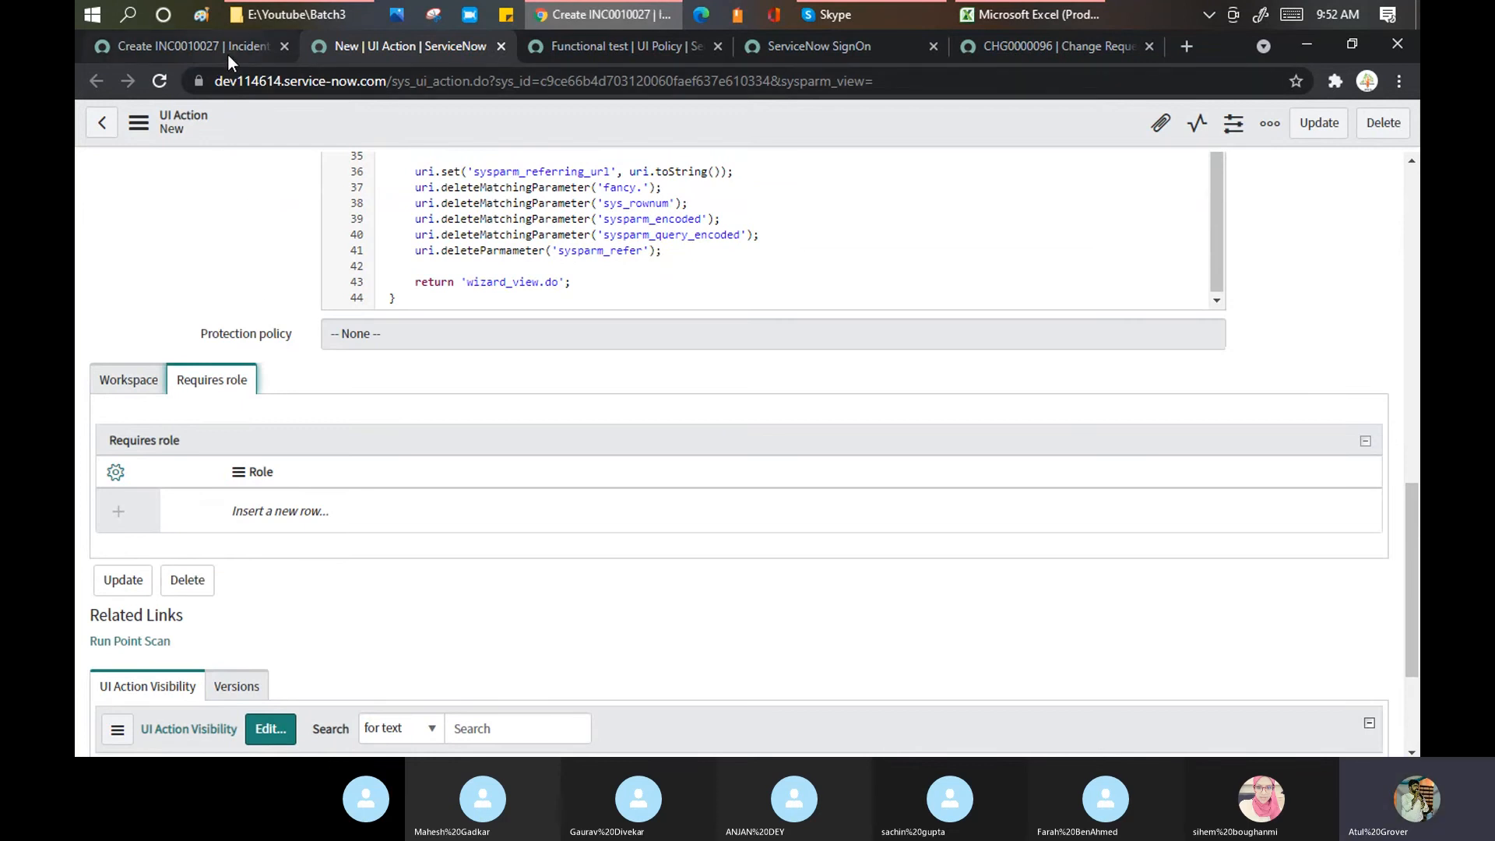
Step: Filter the navigator for 'SLA' and then for 'tables' to browse those modules
{"action": "double_click", "coordinate": [225, 176]}
{"action": "type", "text": "SLA"}
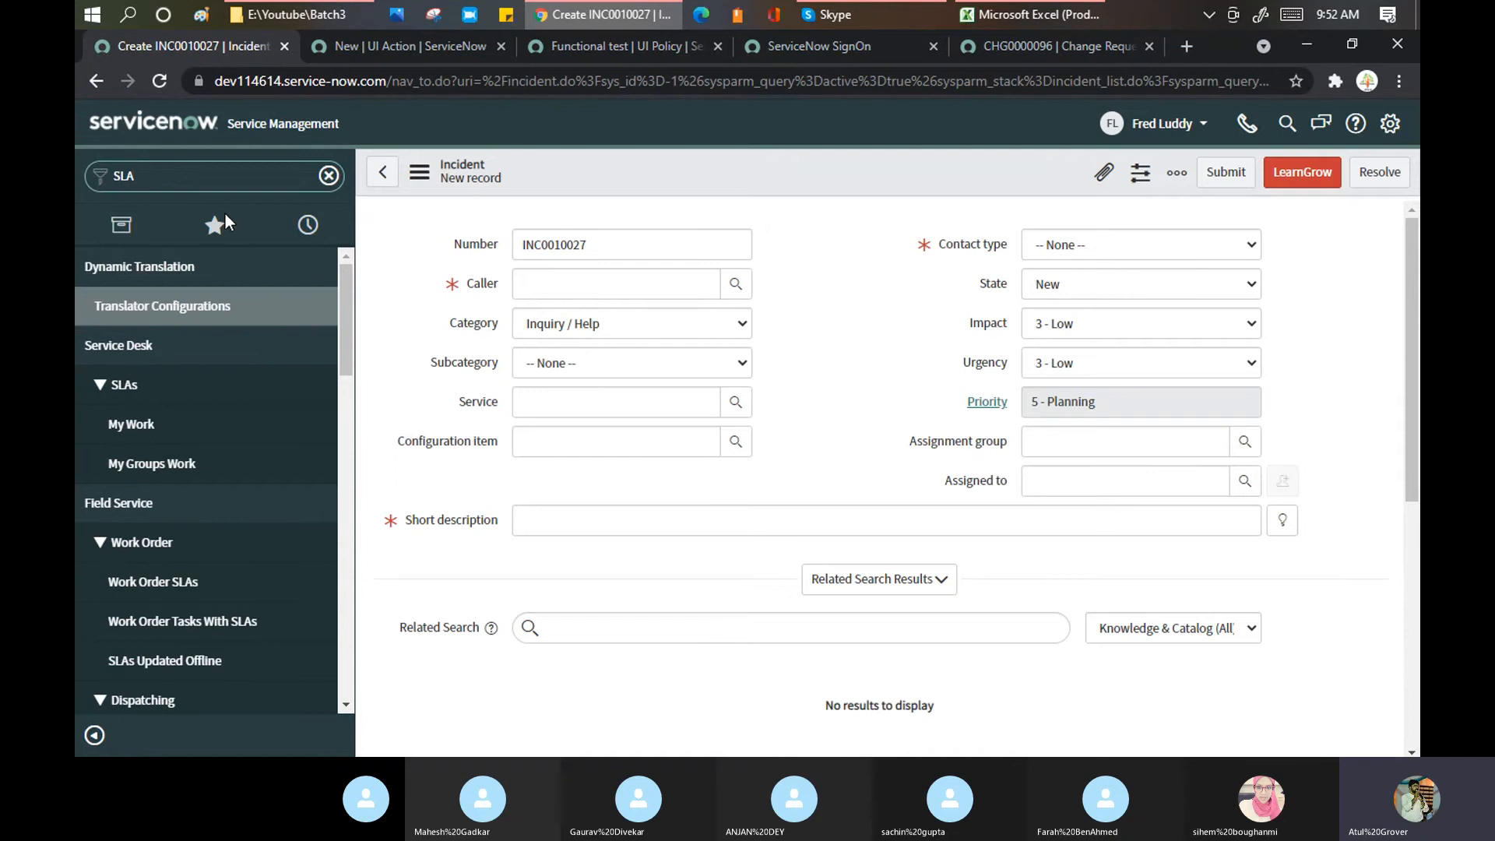
{"action": "left_click_drag", "start_coordinate": [344, 290], "coordinate": [250, 200]}
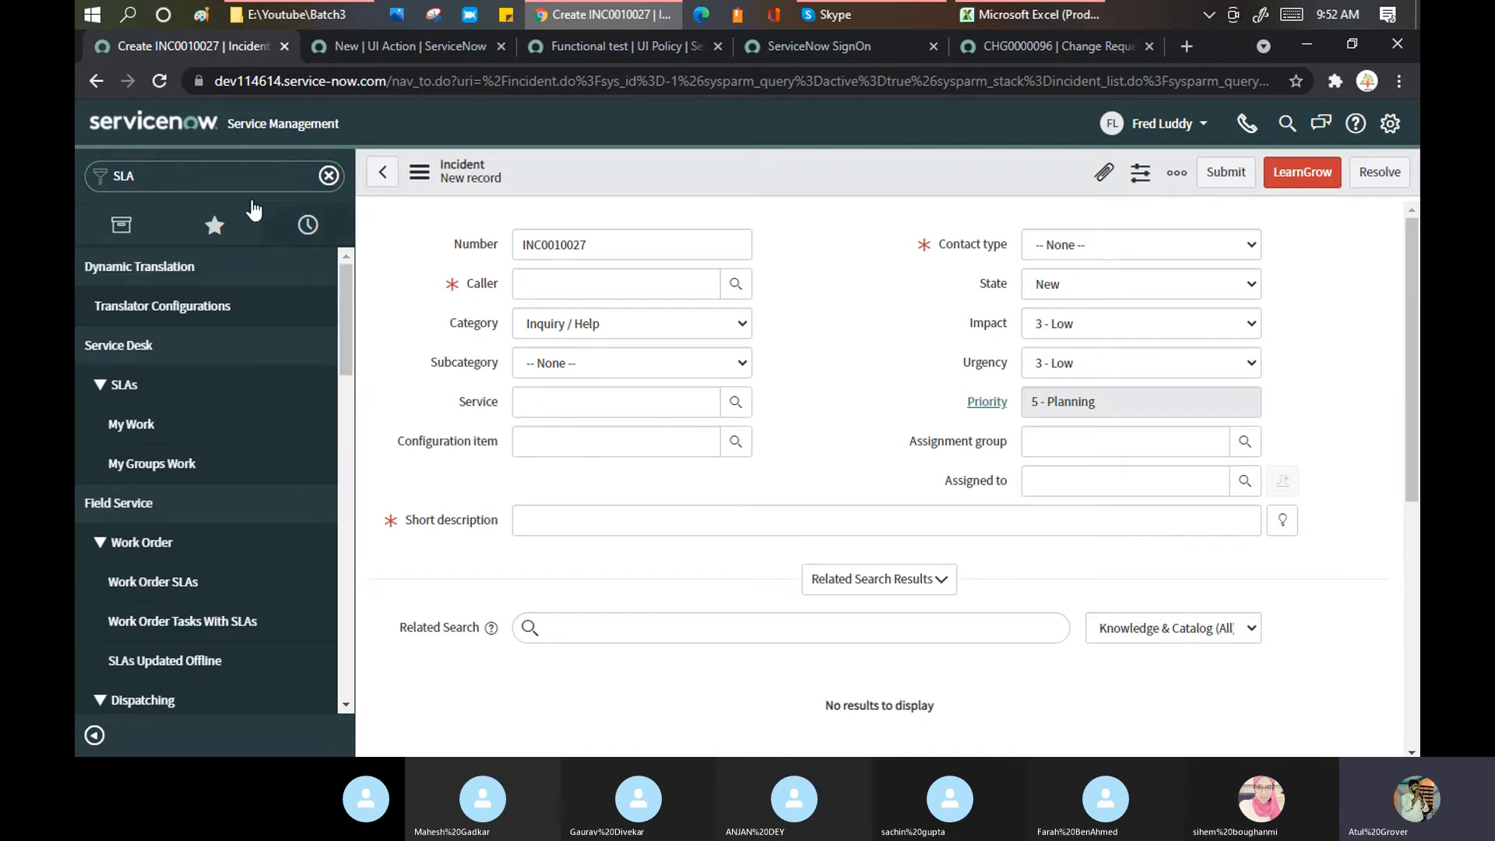
{"action": "double_click", "coordinate": [218, 178]}
{"action": "type", "text": "tables"}
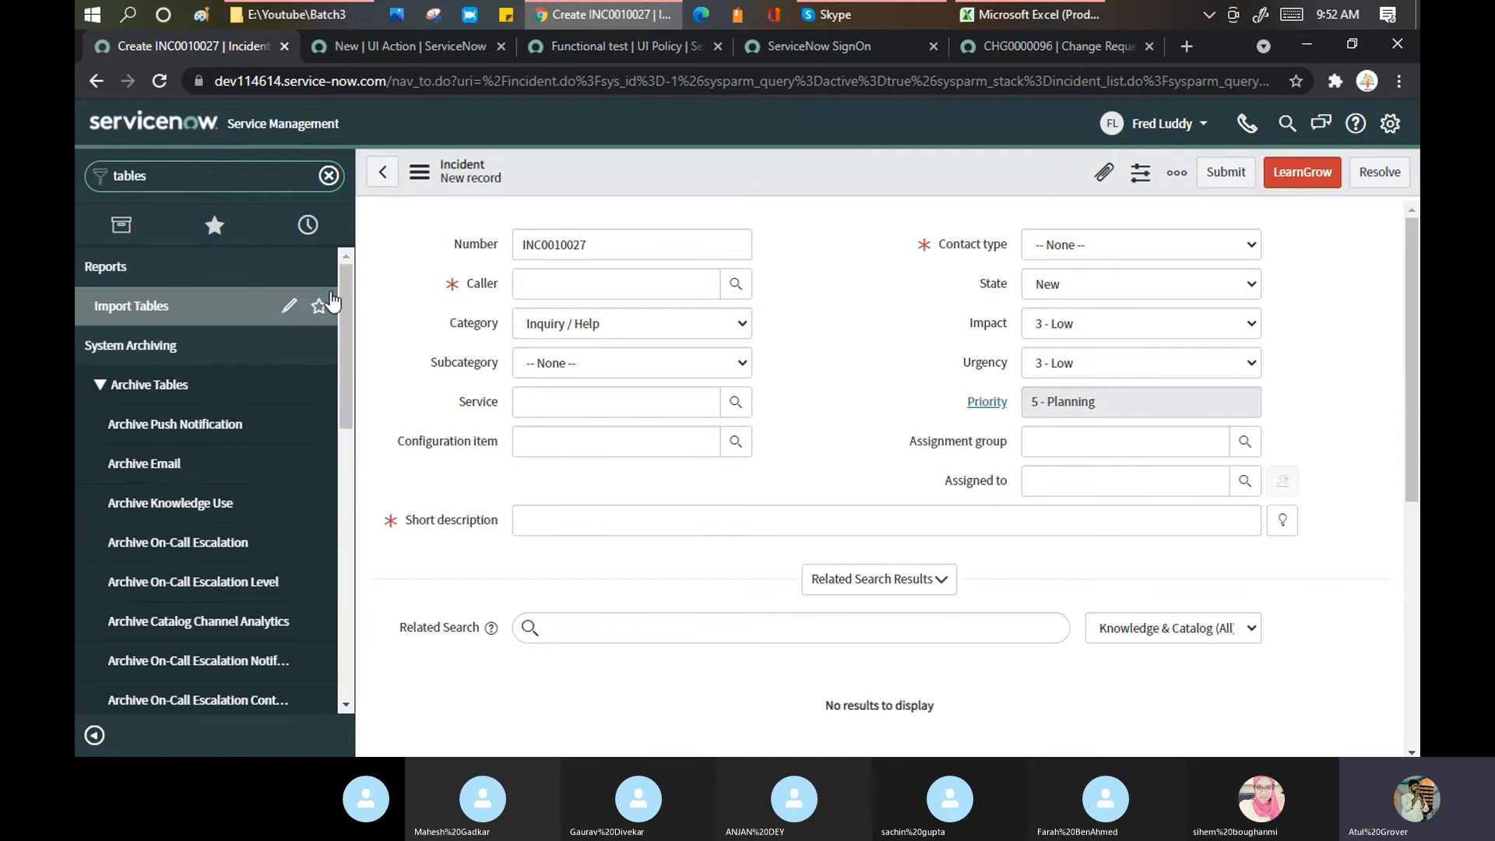
{"action": "left_click_drag", "start_coordinate": [339, 293], "coordinate": [356, 489]}
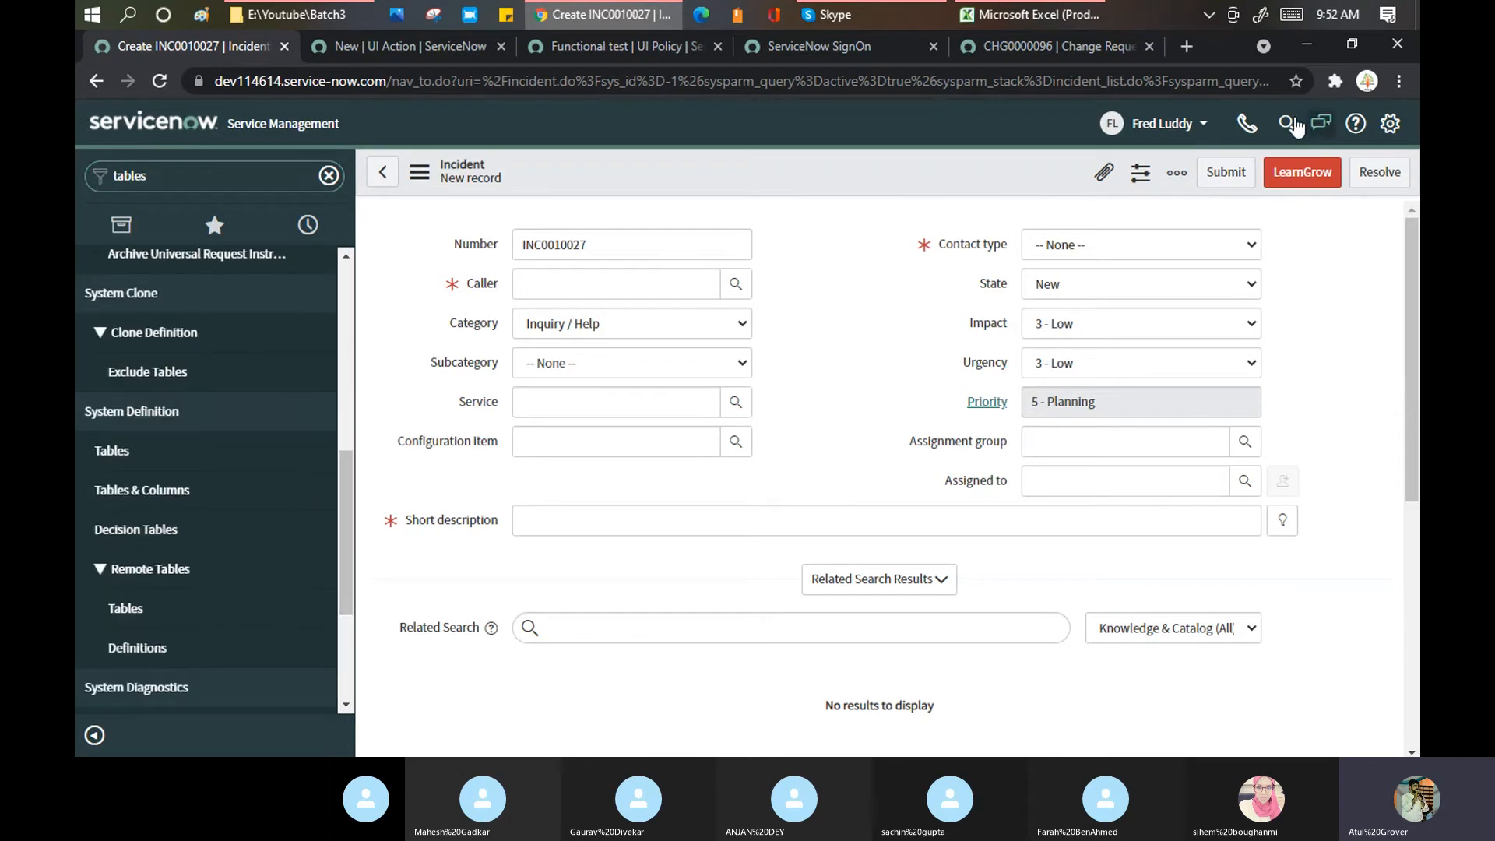
{"action": "left_click", "coordinate": [1160, 124]}
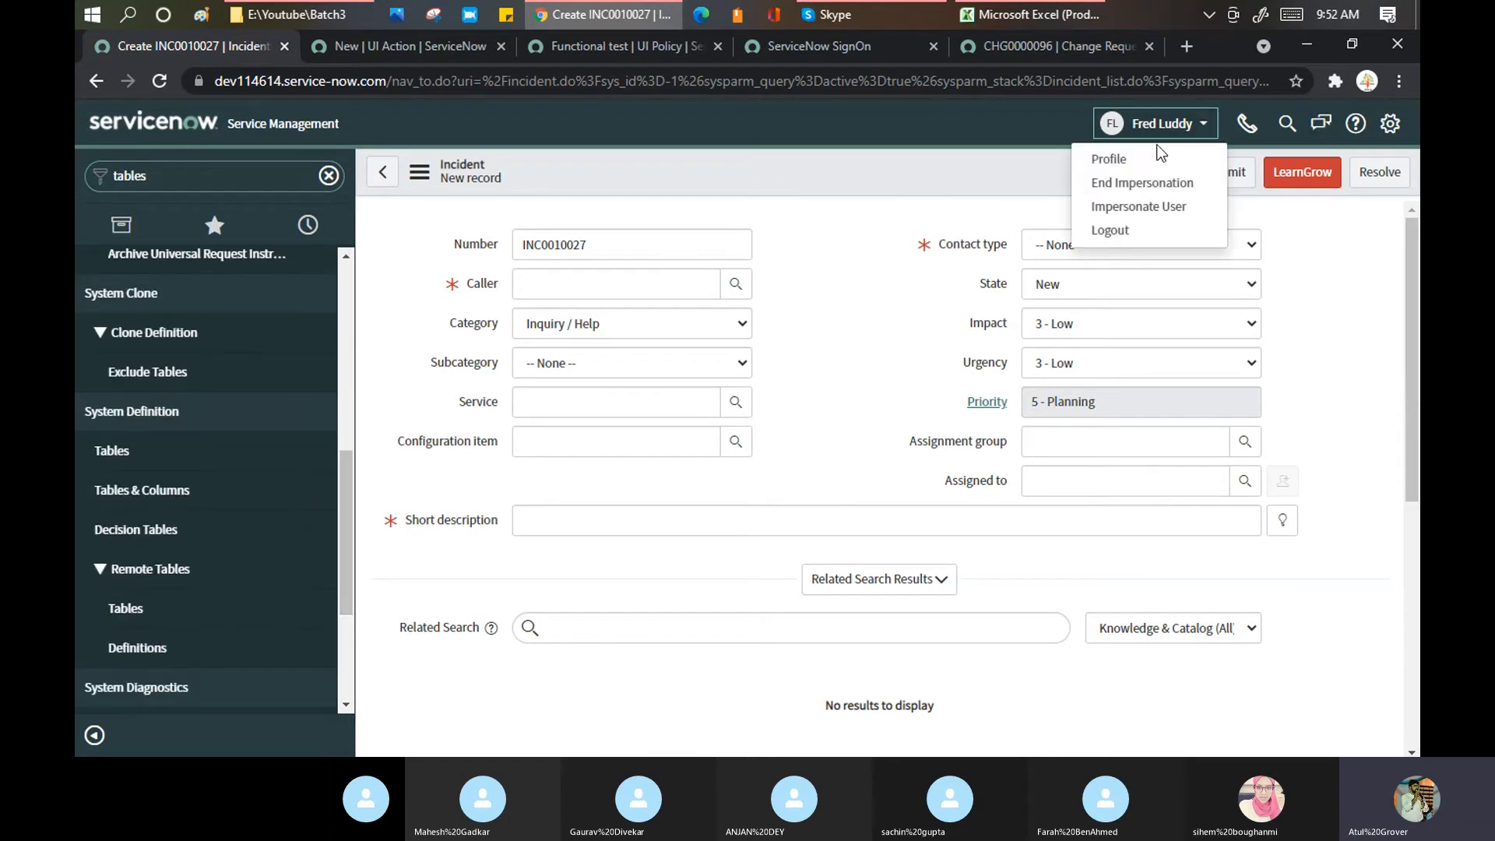
Step: Impersonate another demo user chosen from the user list
{"action": "left_click", "coordinate": [1144, 204]}
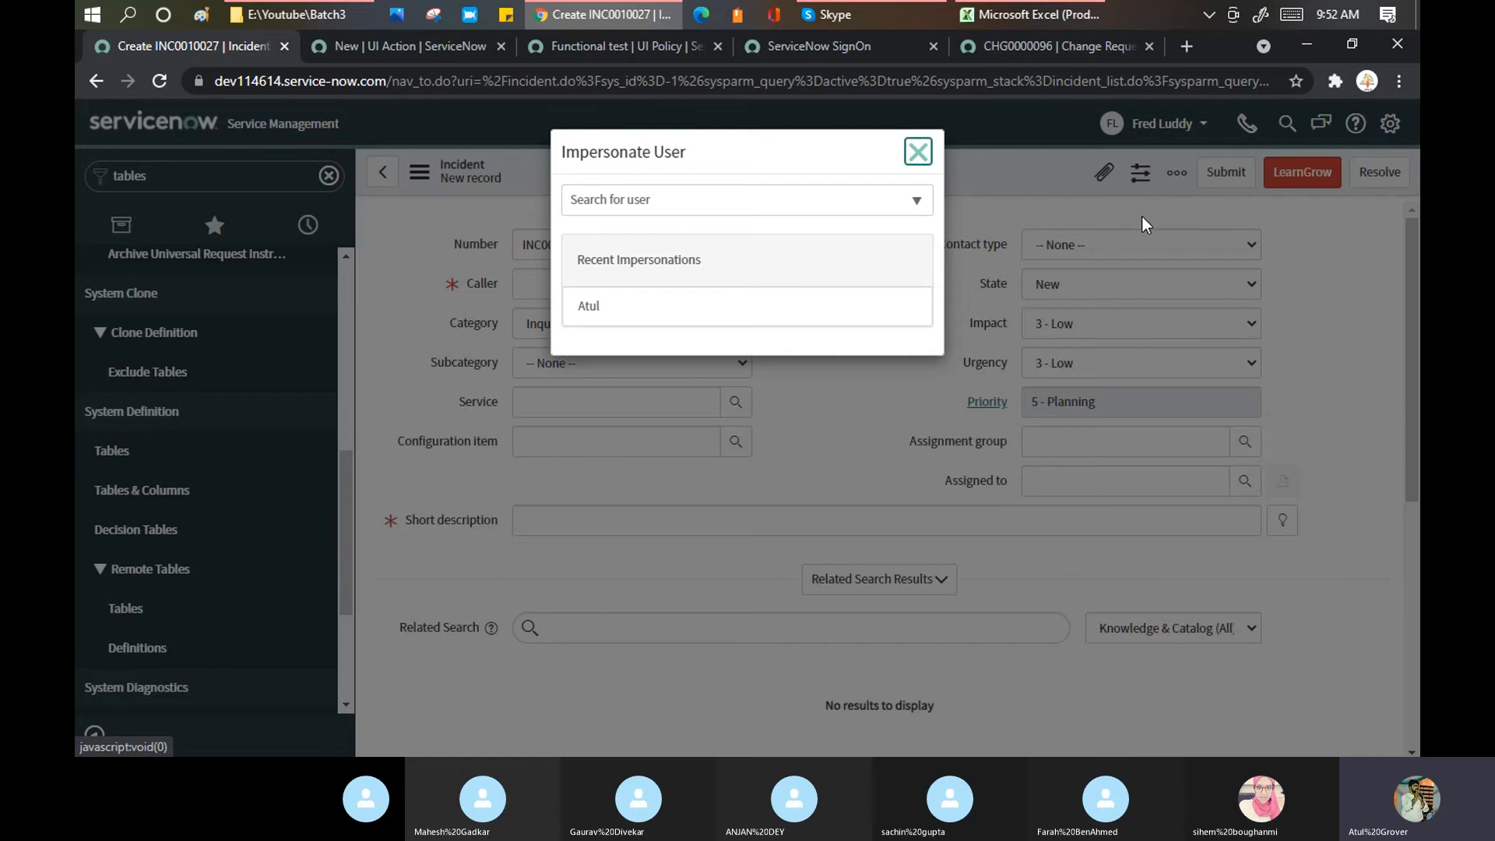
{"action": "left_click", "coordinate": [705, 197]}
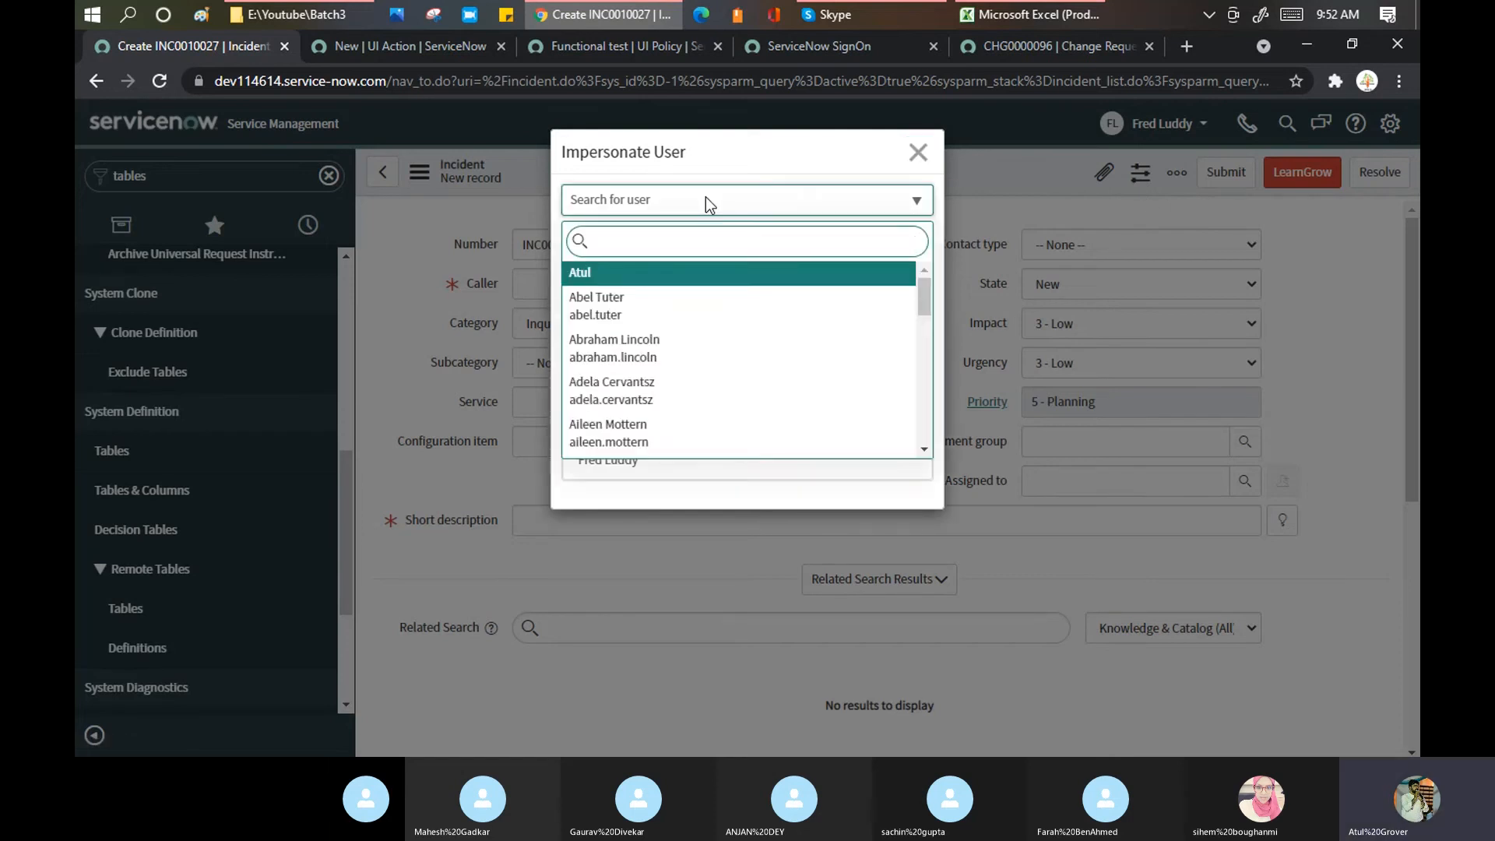
{"action": "left_click", "coordinate": [695, 398]}
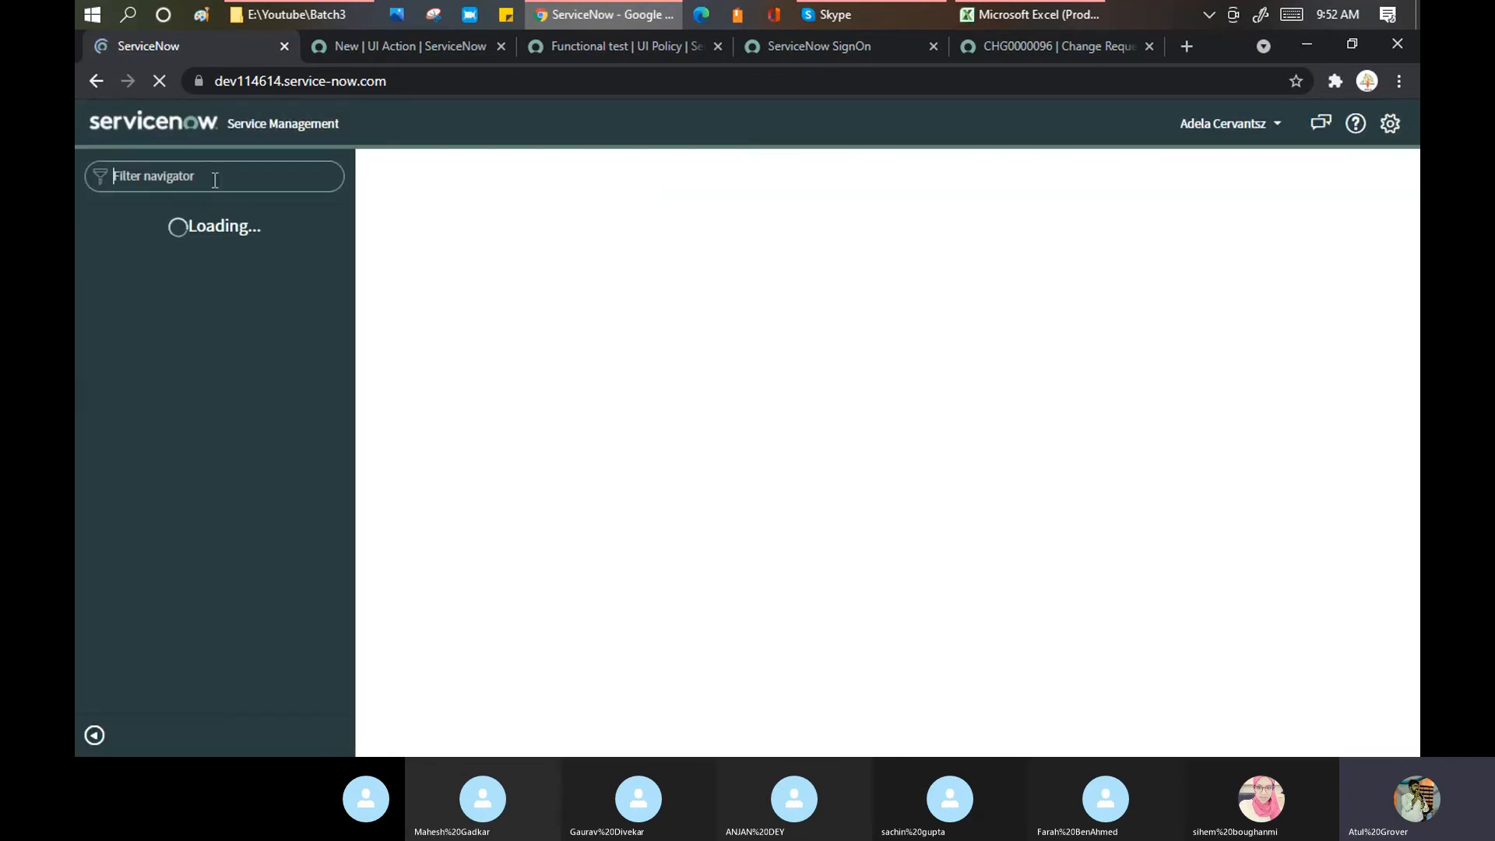
Step: Open that user's Incidents list via an 'Inci' navigator search, then end impersonation
{"action": "type", "text": "tav"}
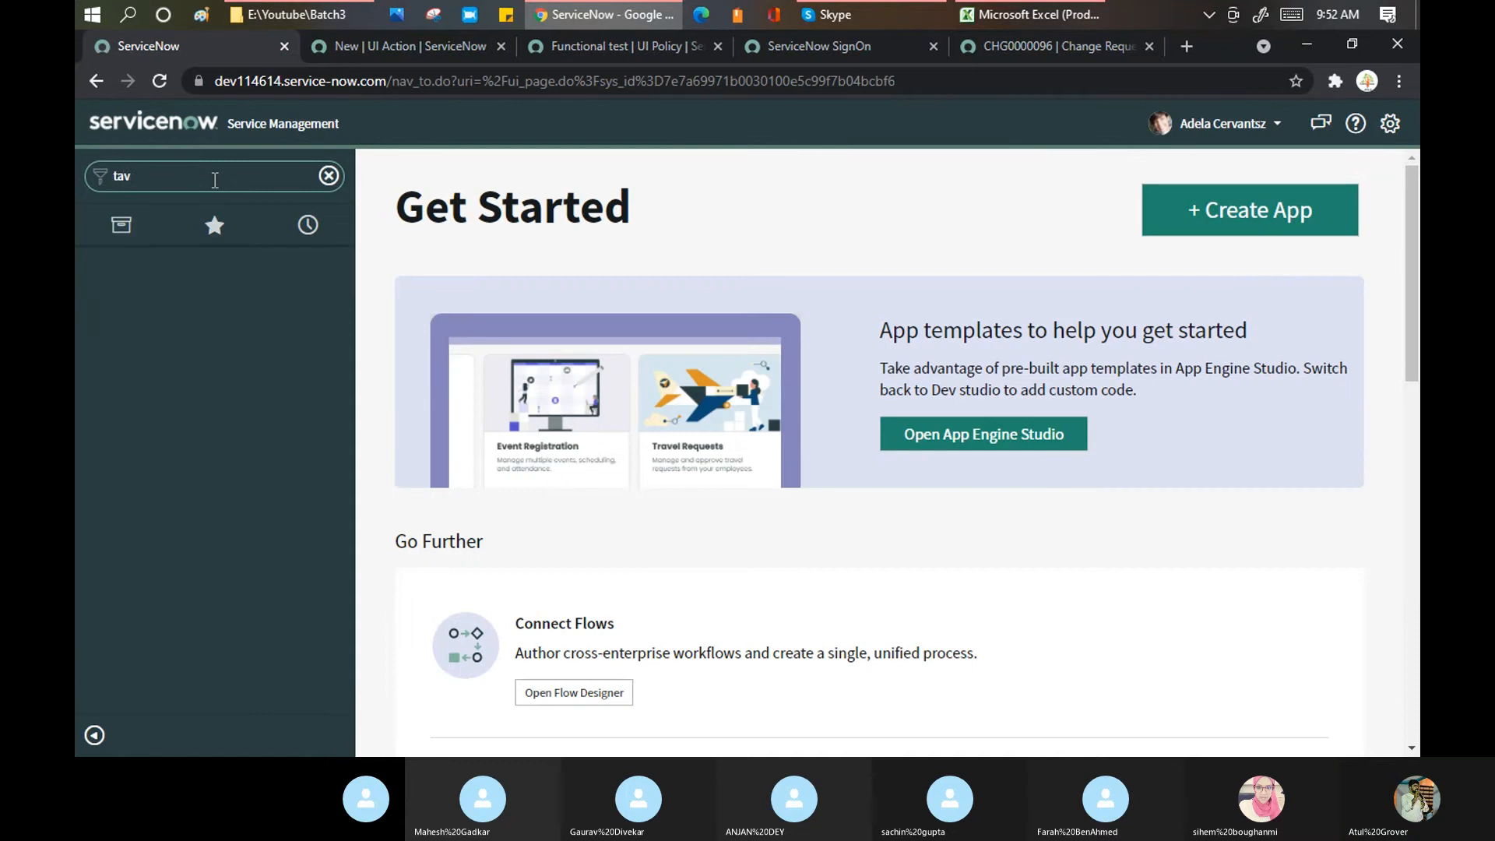
{"action": "type", "text": "ble"}
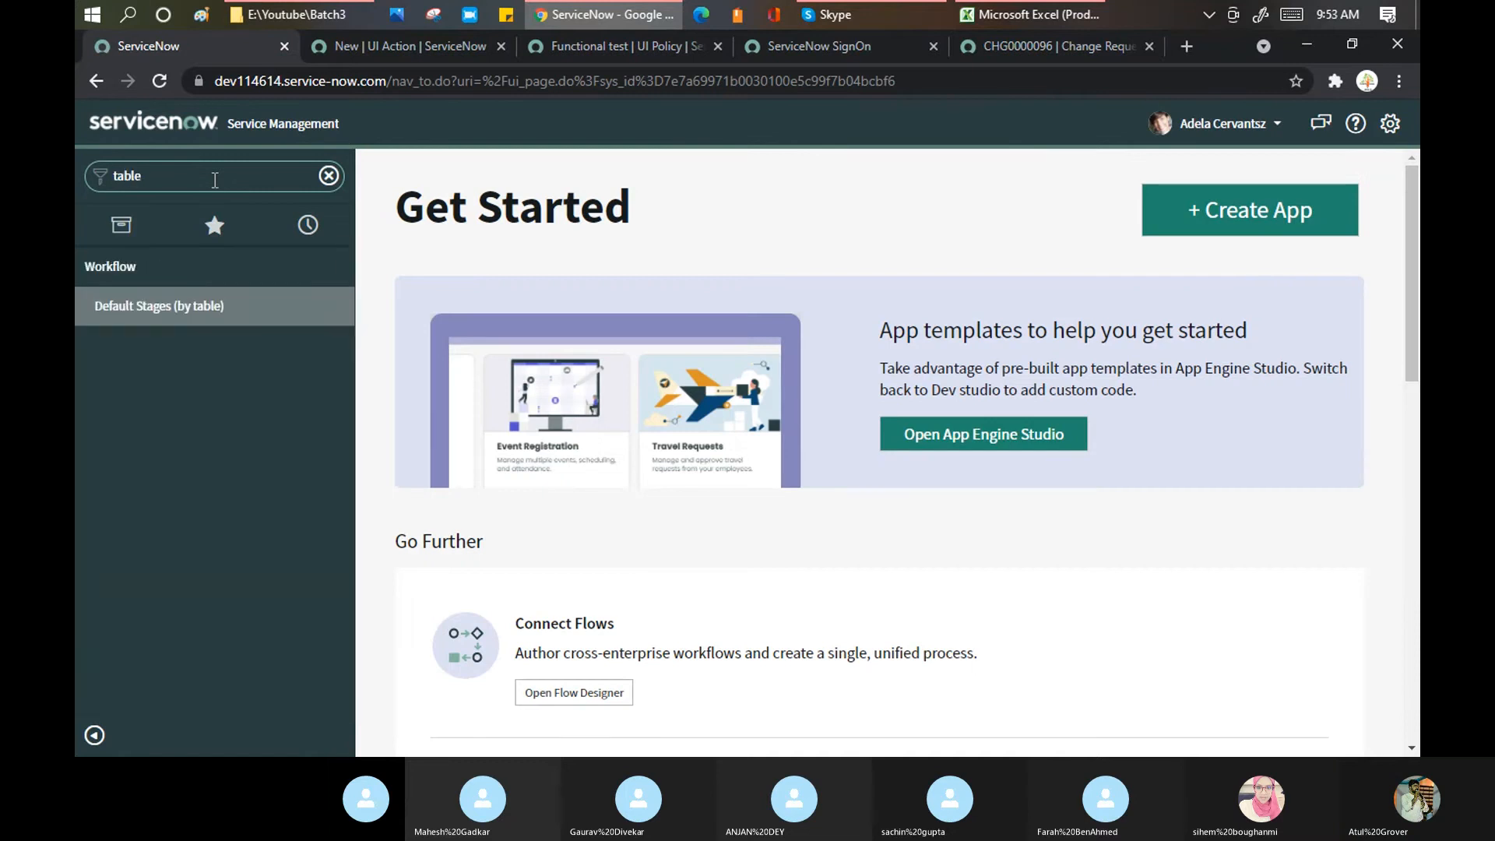
{"action": "key", "text": "BackSpace"}
{"action": "key", "text": "BackSpace"}
{"action": "key", "text": "BackSpace"}
{"action": "key", "text": "BackSpace"}
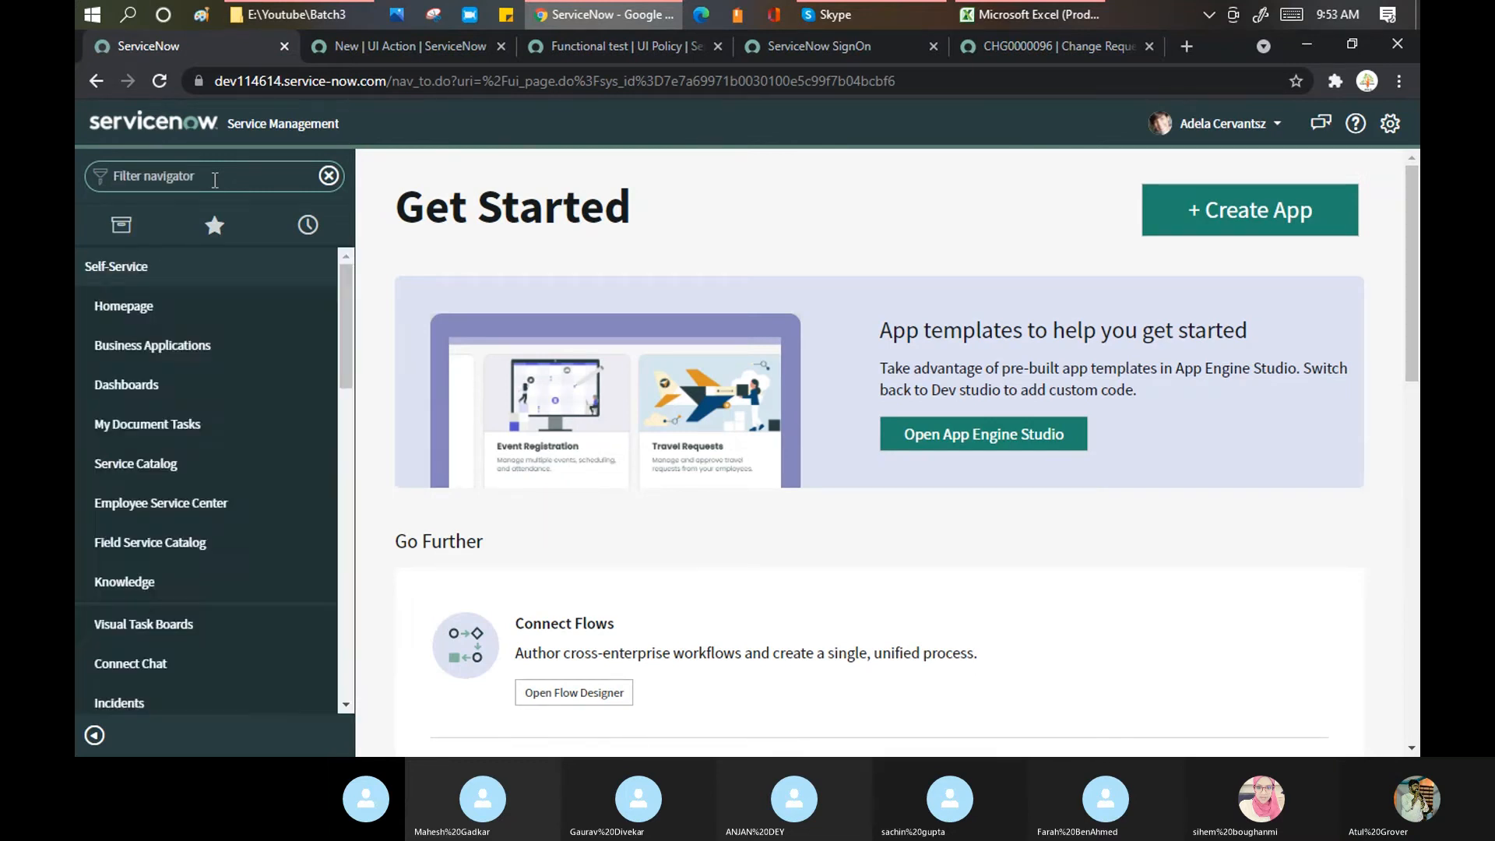
{"action": "type", "text": "Inci"}
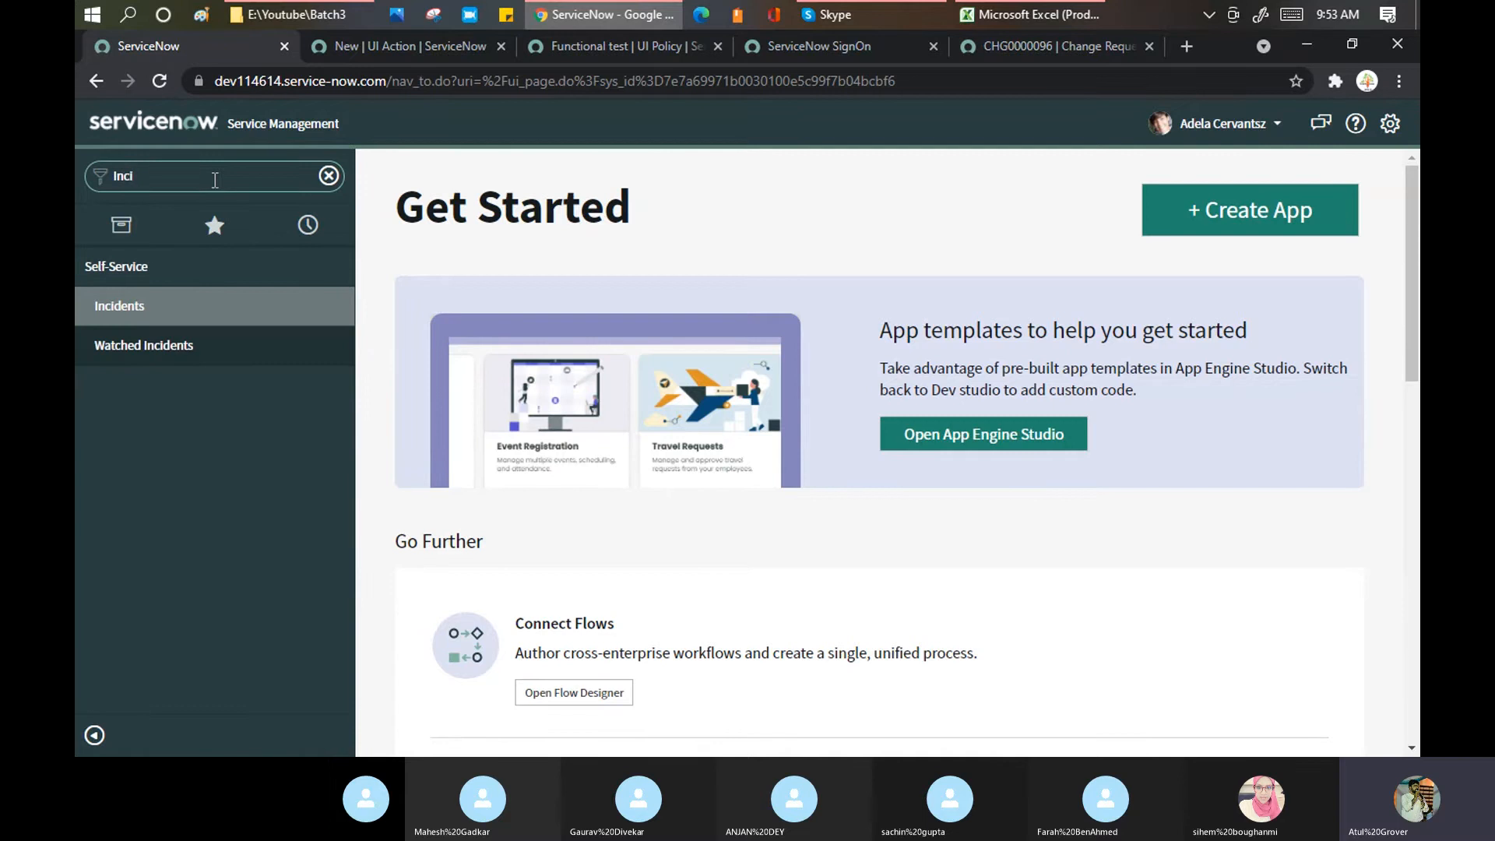
{"action": "left_click", "coordinate": [124, 307]}
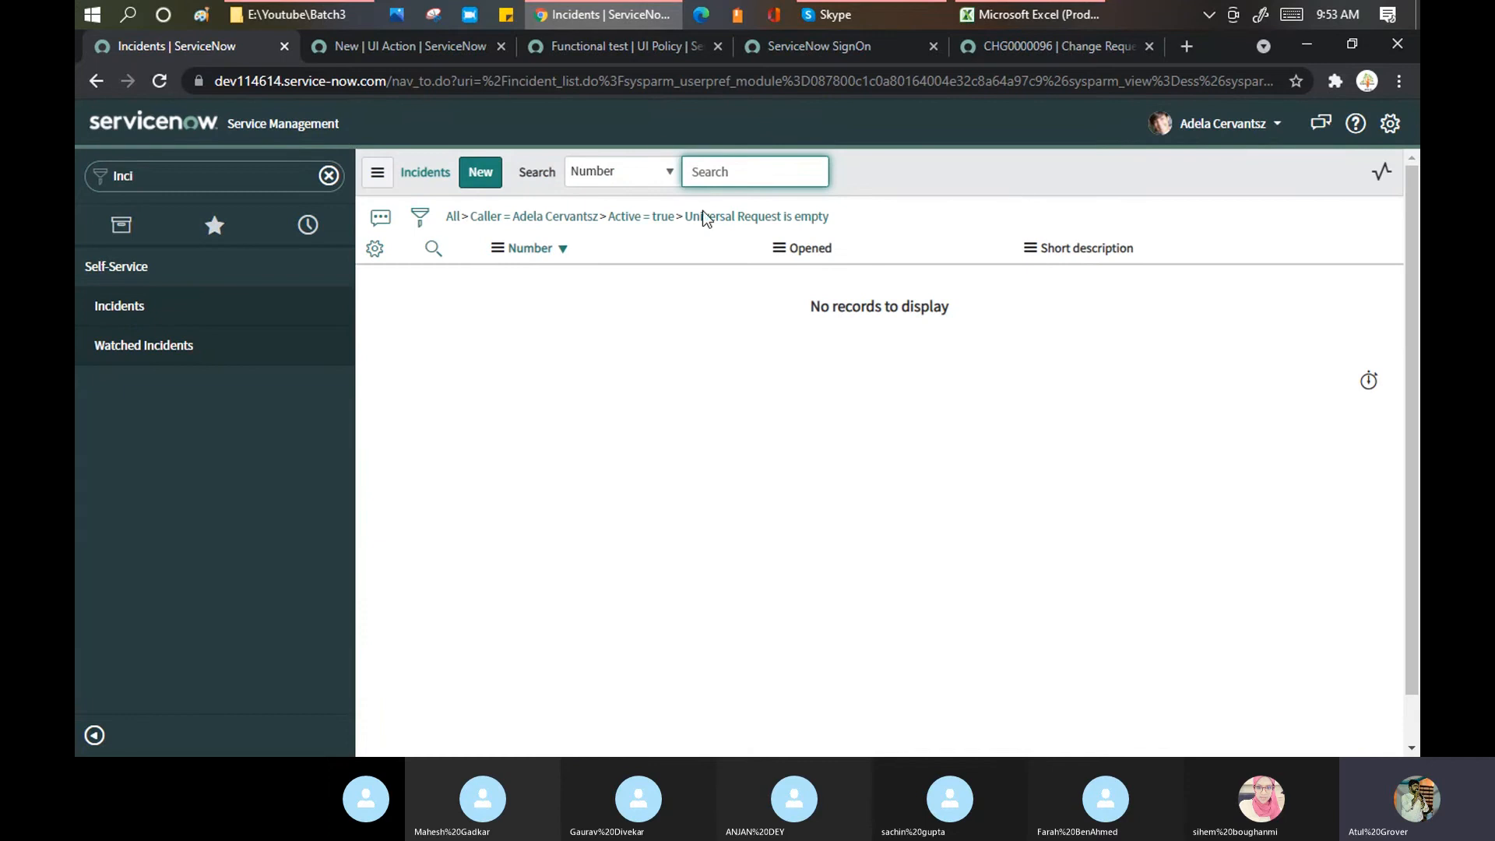
{"action": "left_click", "coordinate": [1228, 128]}
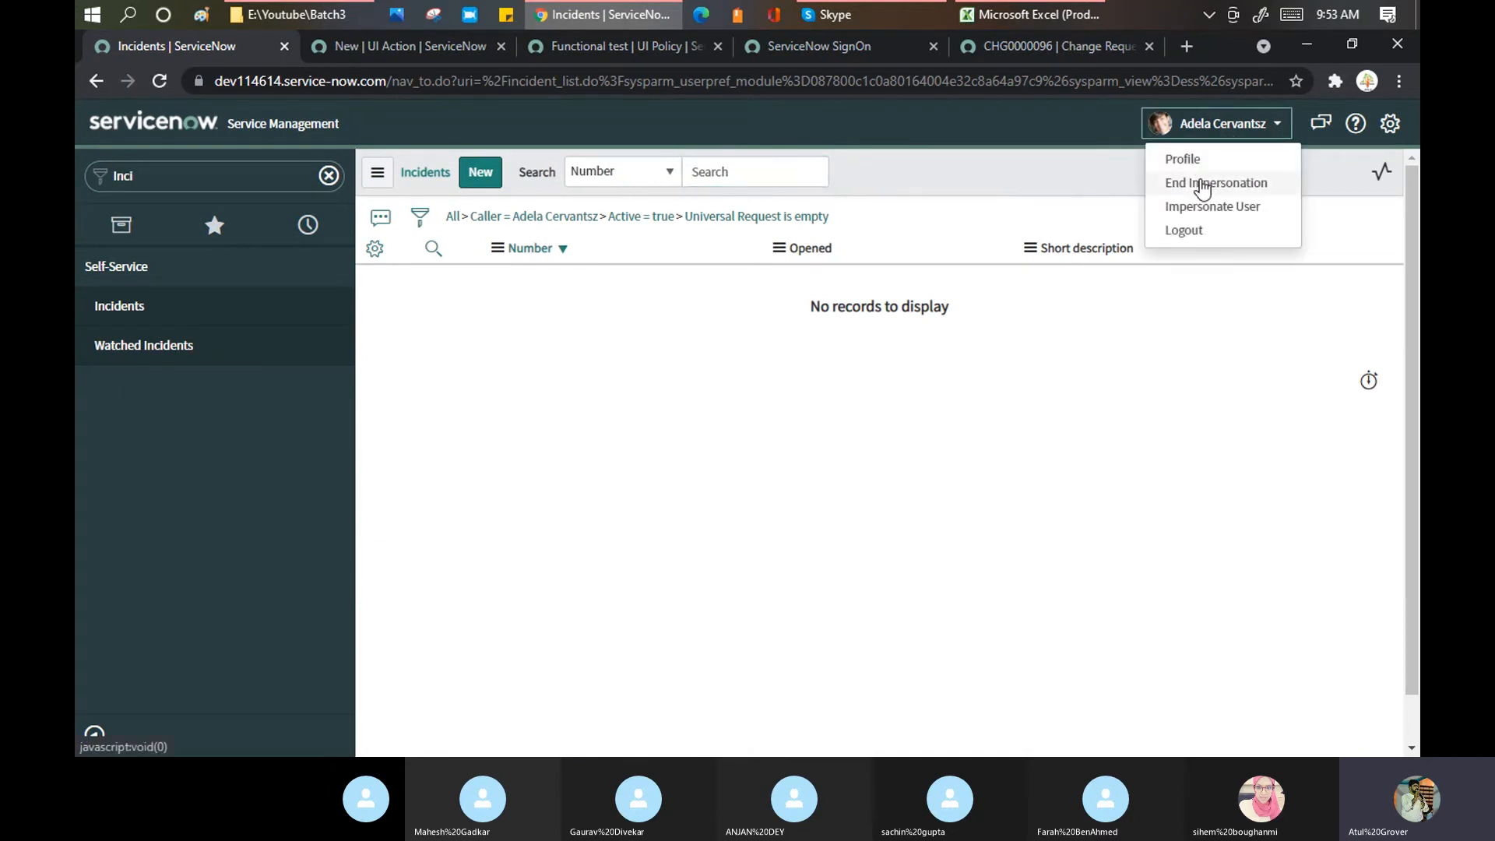
{"action": "left_click", "coordinate": [1203, 186]}
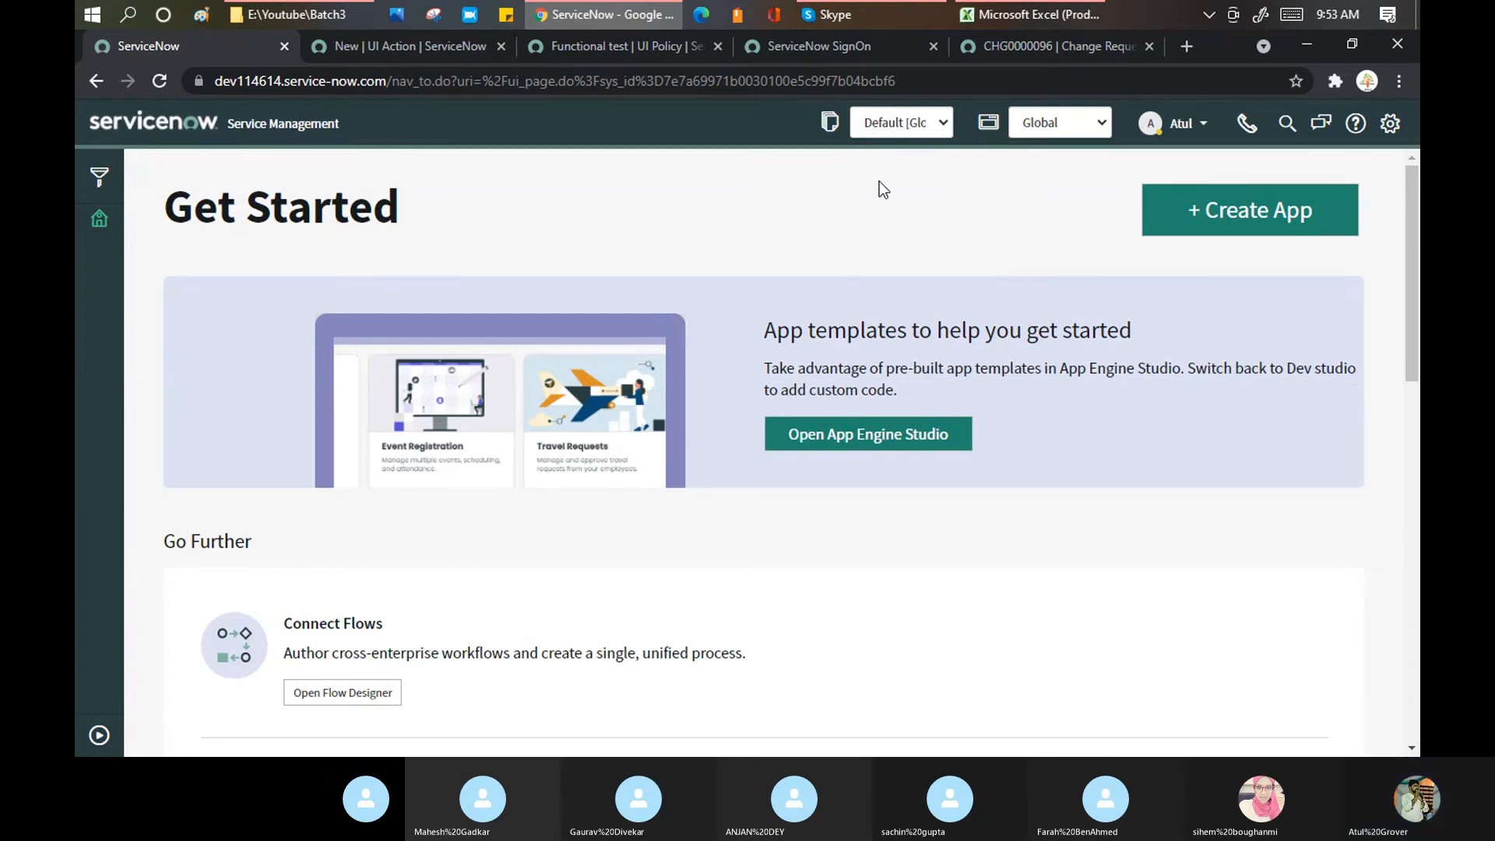
{"action": "left_click", "coordinate": [885, 9]}
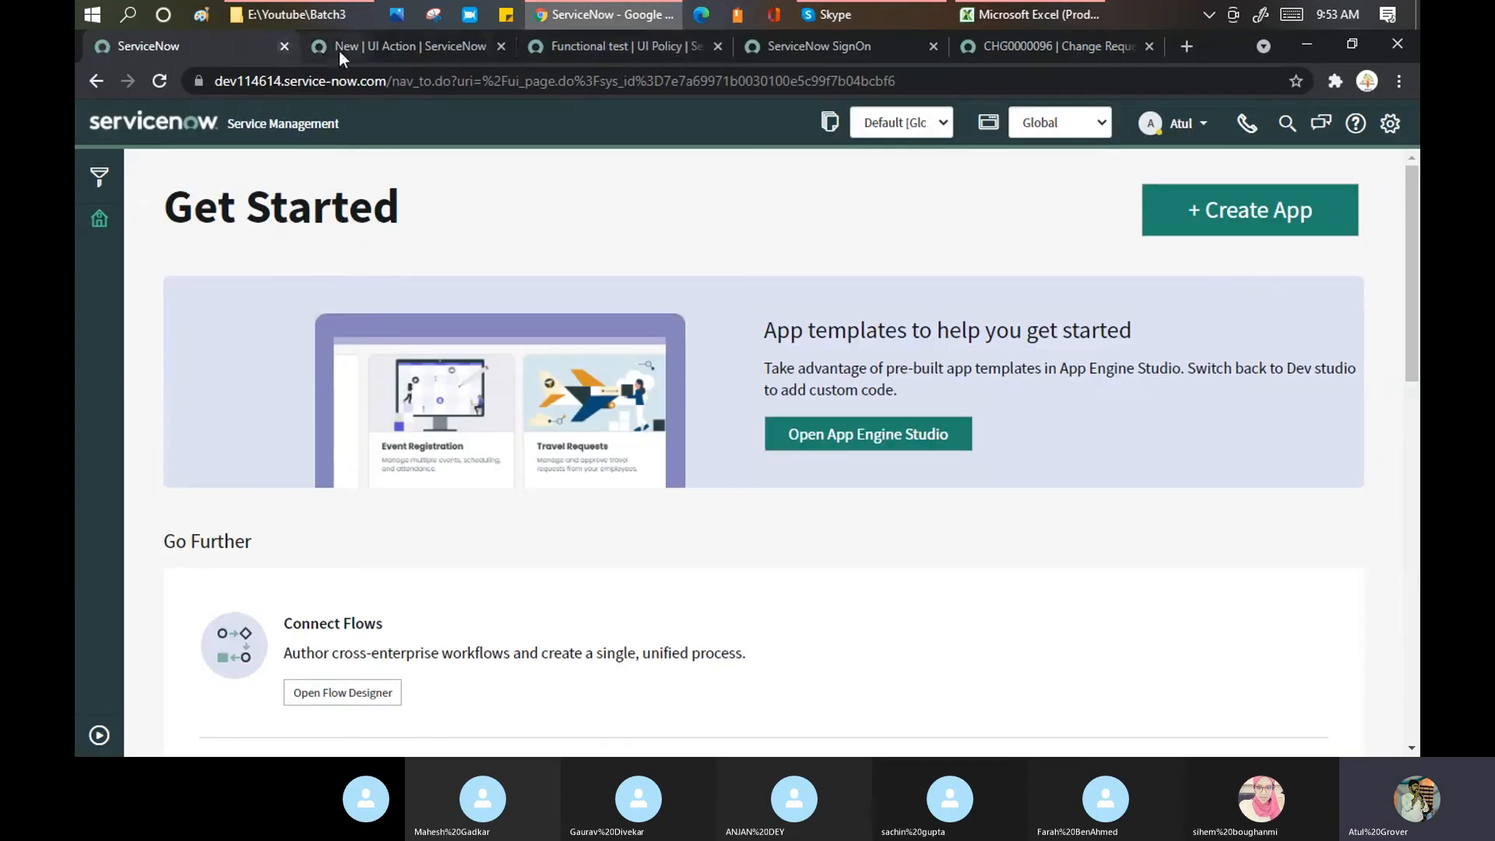
{"action": "left_click", "coordinate": [340, 49]}
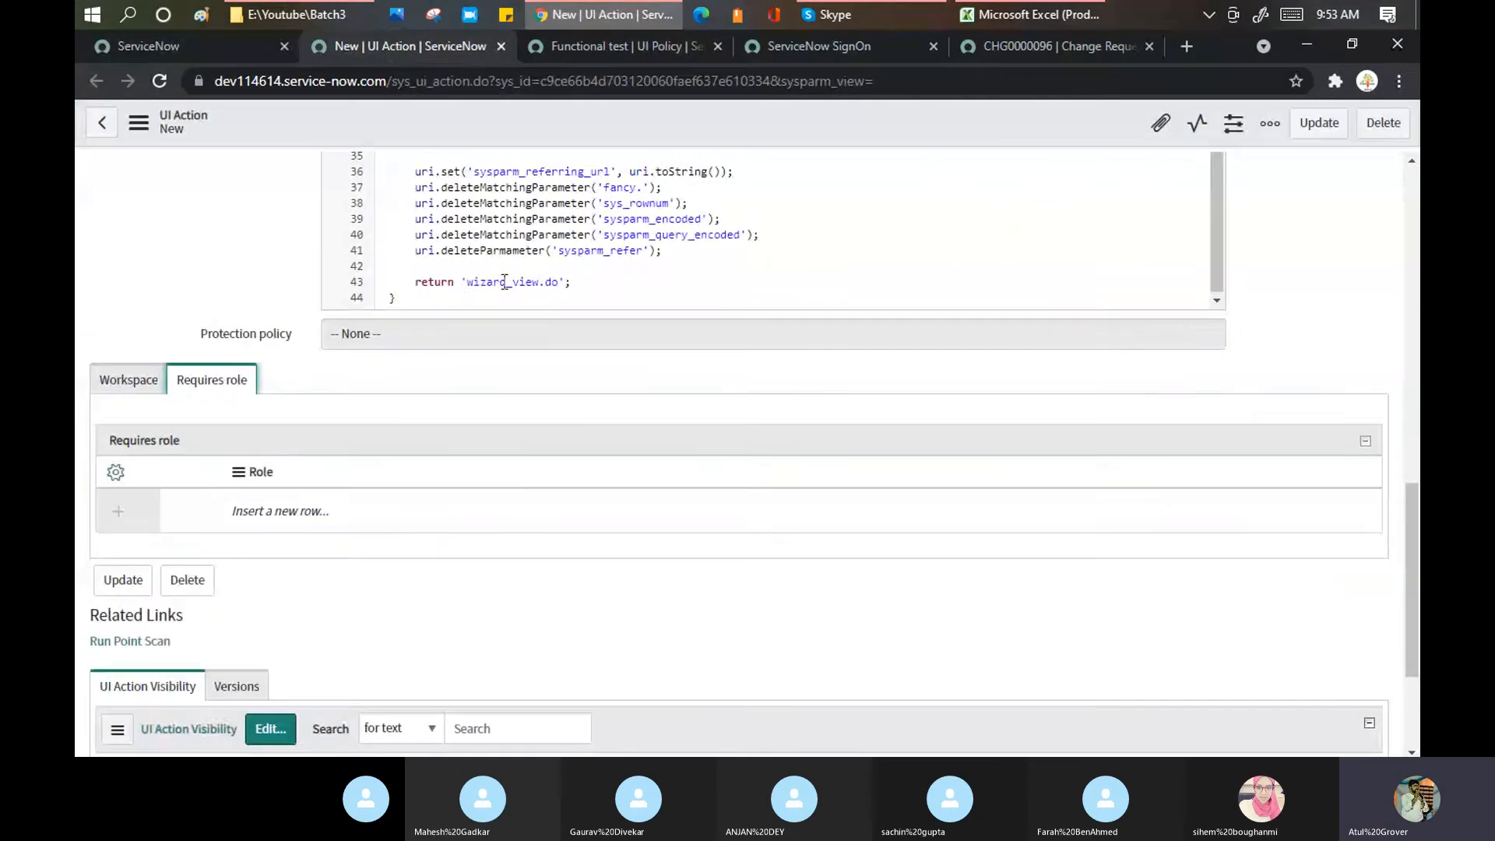
{"action": "scroll", "coordinate": [501, 282], "scroll_direction": "up", "scroll_amount": 3}
{"action": "scroll", "coordinate": [198, 277], "scroll_direction": "up", "scroll_amount": 3}
{"action": "scroll", "coordinate": [198, 277], "scroll_direction": "up", "scroll_amount": 7}
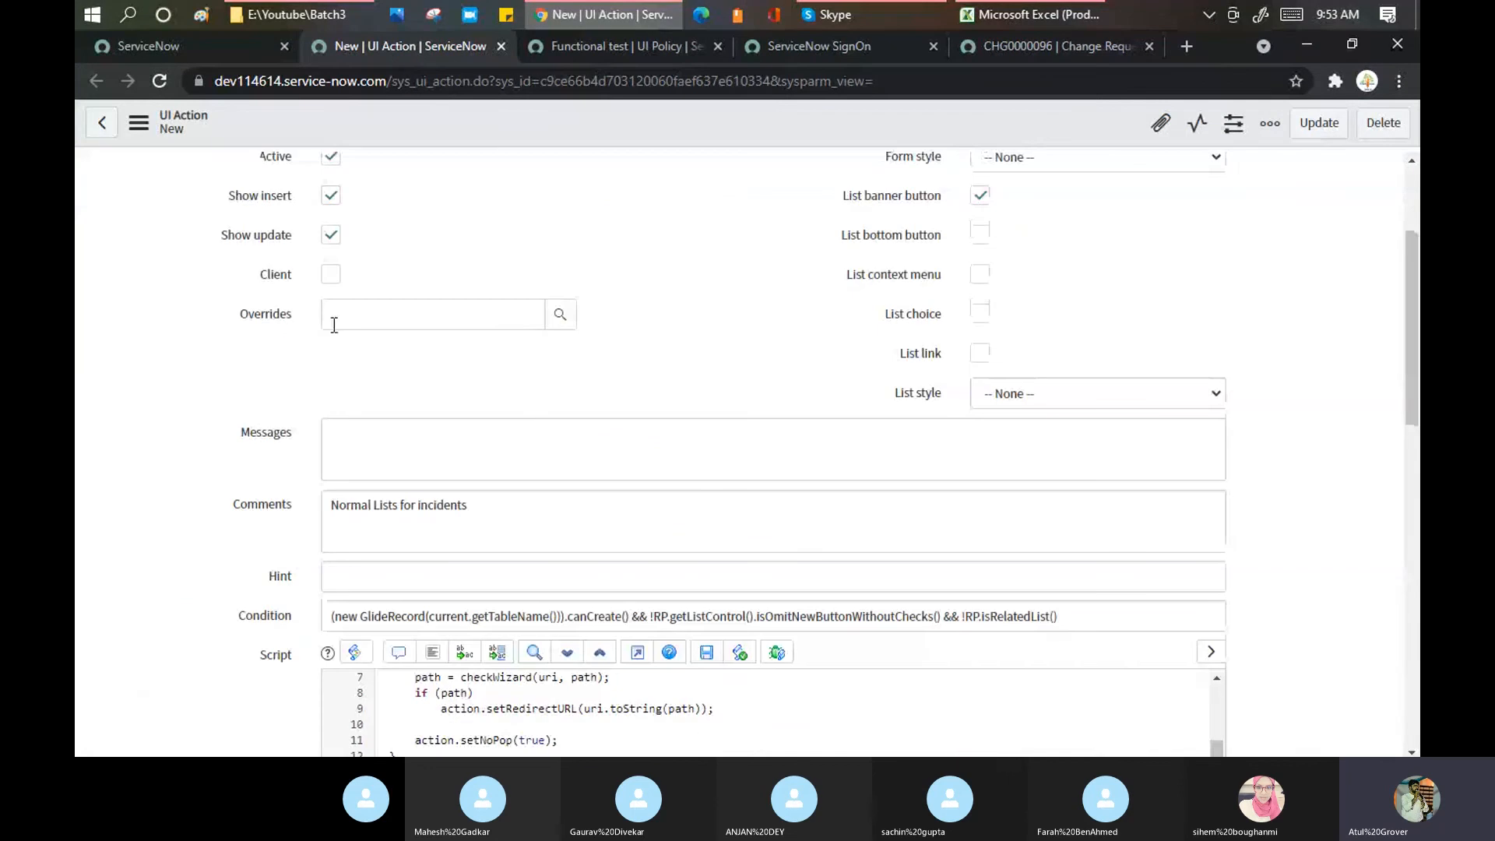
{"action": "scroll", "coordinate": [468, 354], "scroll_direction": "down", "scroll_amount": 3}
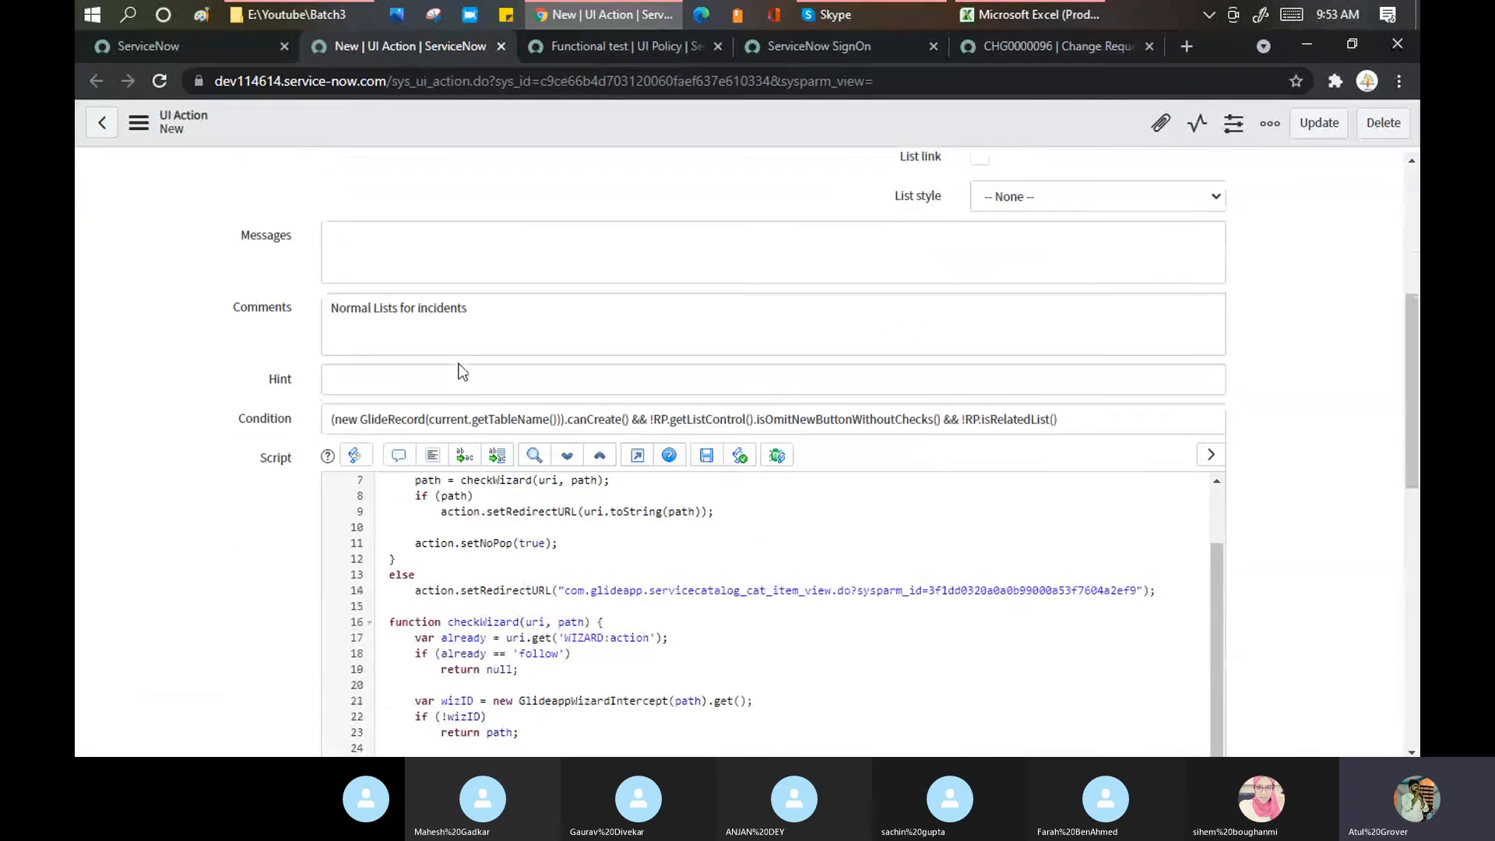
{"action": "scroll", "coordinate": [333, 387], "scroll_direction": "down", "scroll_amount": 5}
{"action": "scroll", "coordinate": [333, 387], "scroll_direction": "down", "scroll_amount": 4}
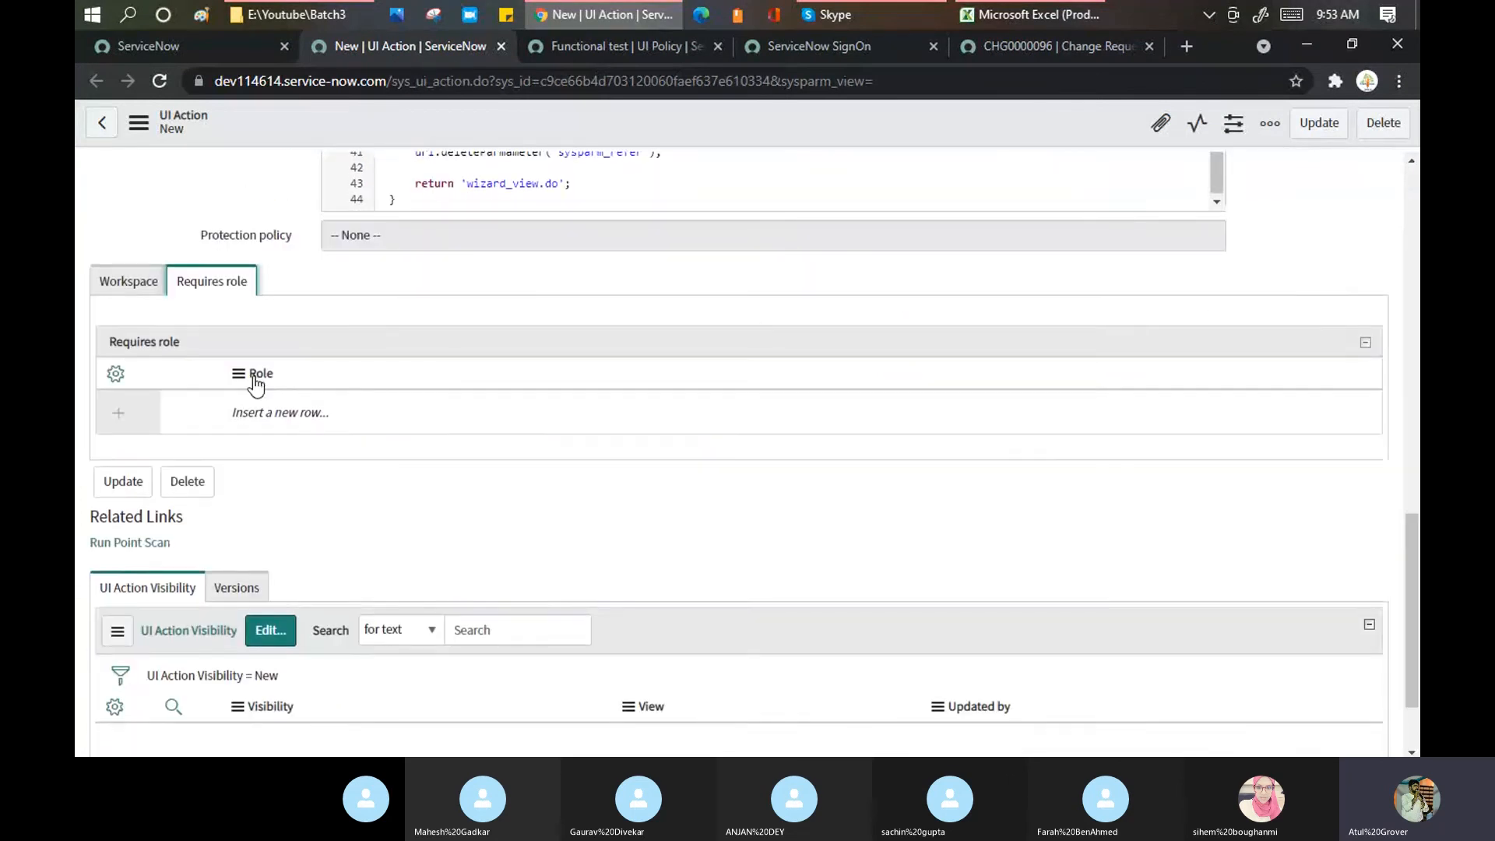
{"action": "scroll", "coordinate": [428, 390], "scroll_direction": "up", "scroll_amount": 1}
{"action": "scroll", "coordinate": [429, 393], "scroll_direction": "up", "scroll_amount": 15}
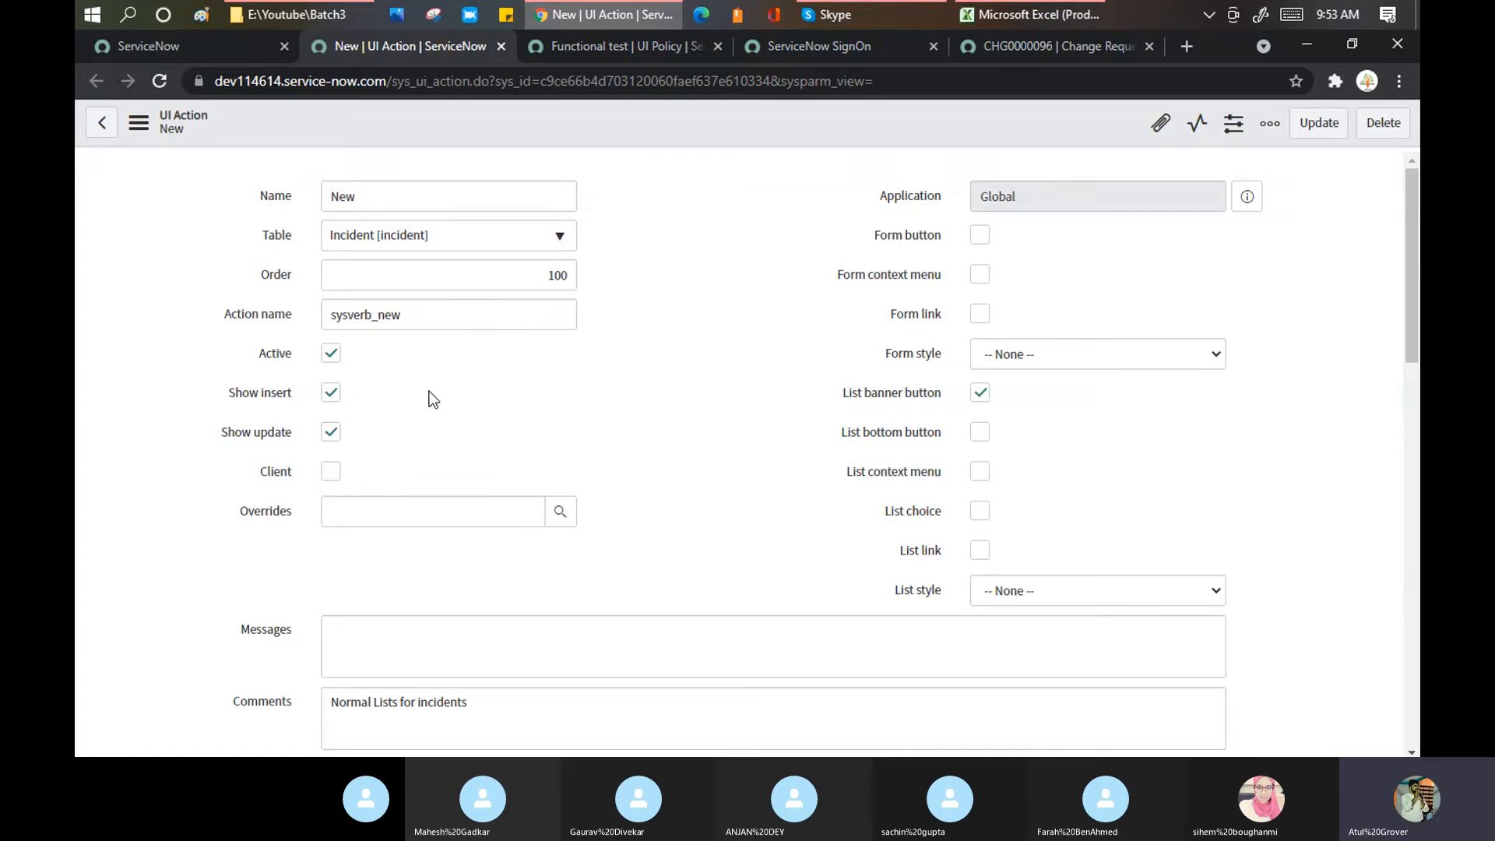
{"action": "left_click", "coordinate": [213, 45]}
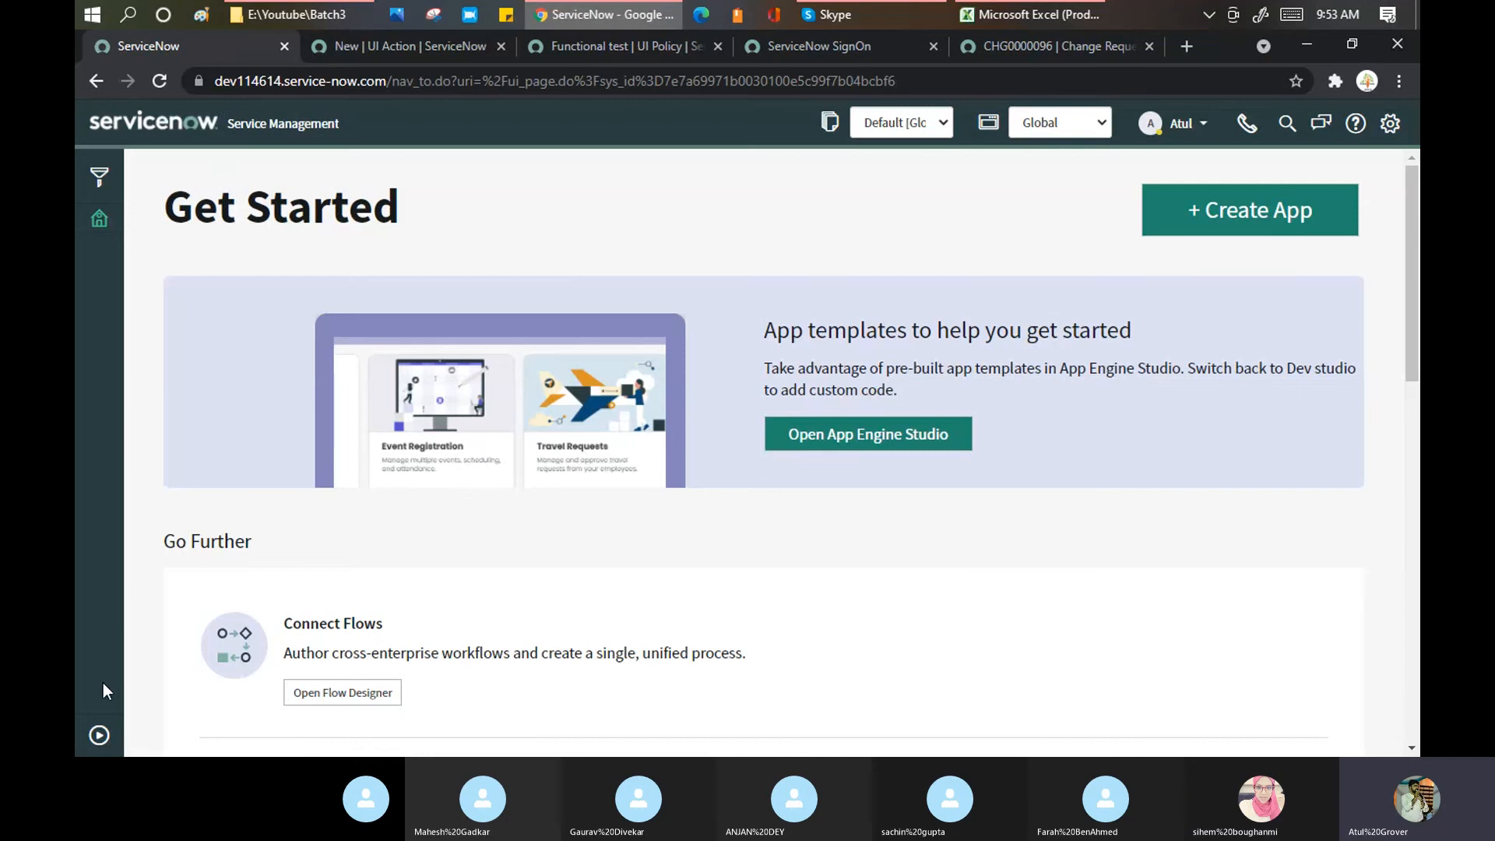
Step: Open the System UI > UI Actions list through a 'ui actio' navigator search
{"action": "left_click", "coordinate": [99, 735]}
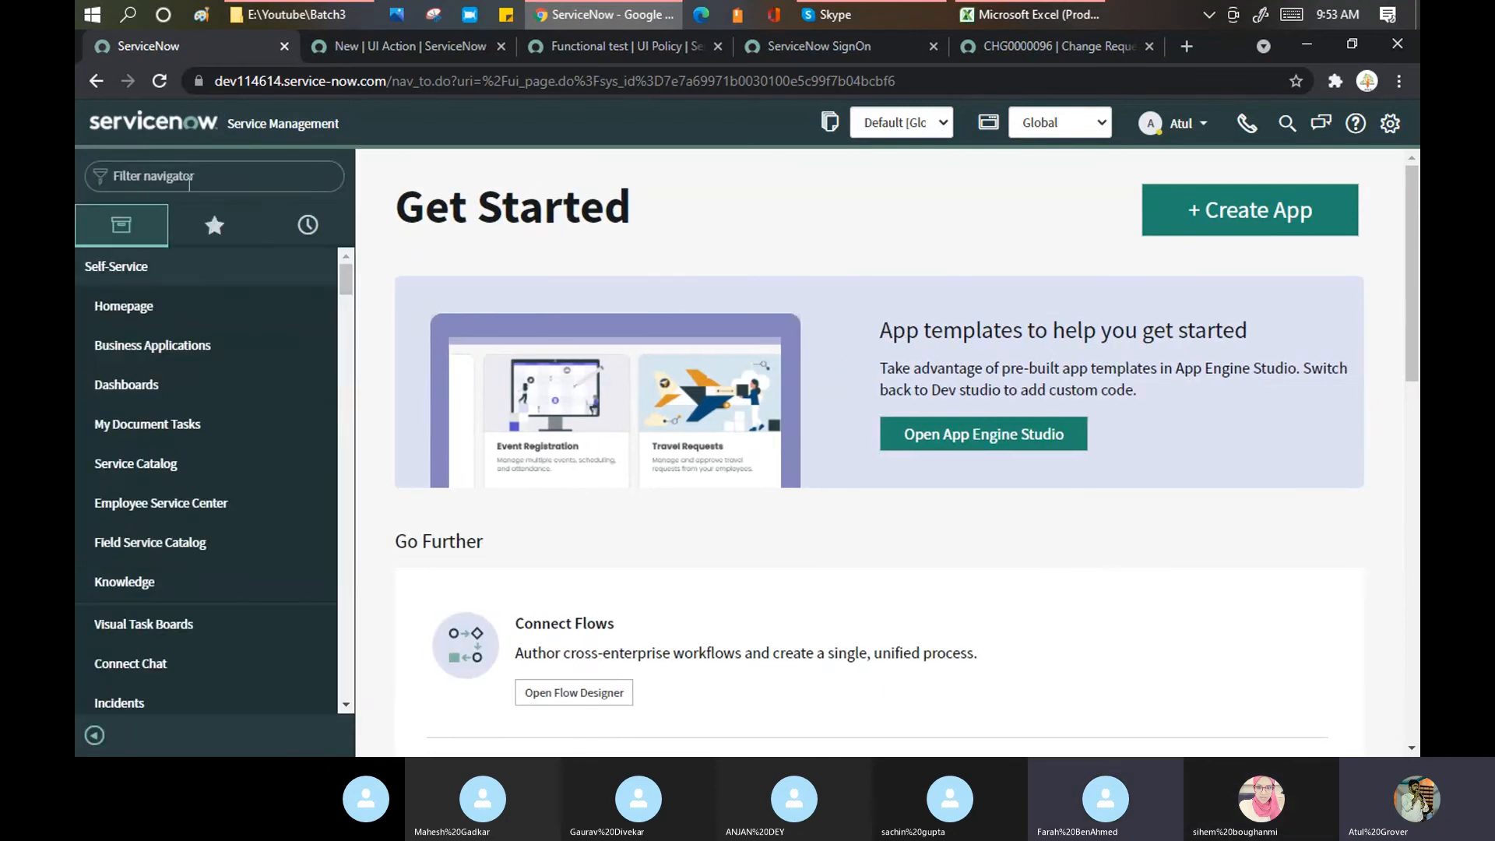
{"action": "left_click", "coordinate": [189, 179]}
{"action": "type", "text": "ui actio"}
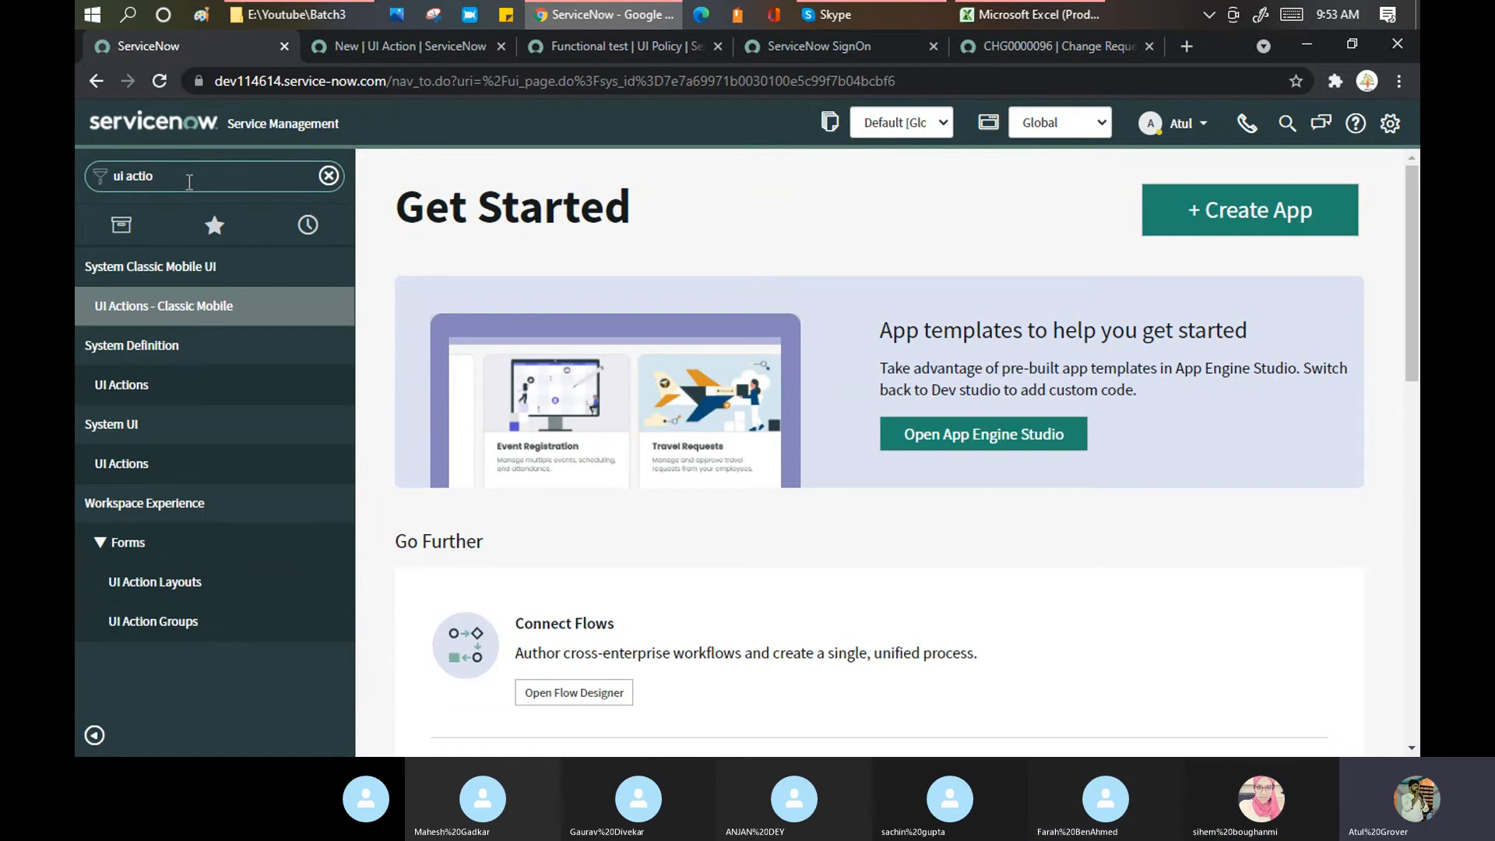
{"action": "left_click", "coordinate": [117, 467]}
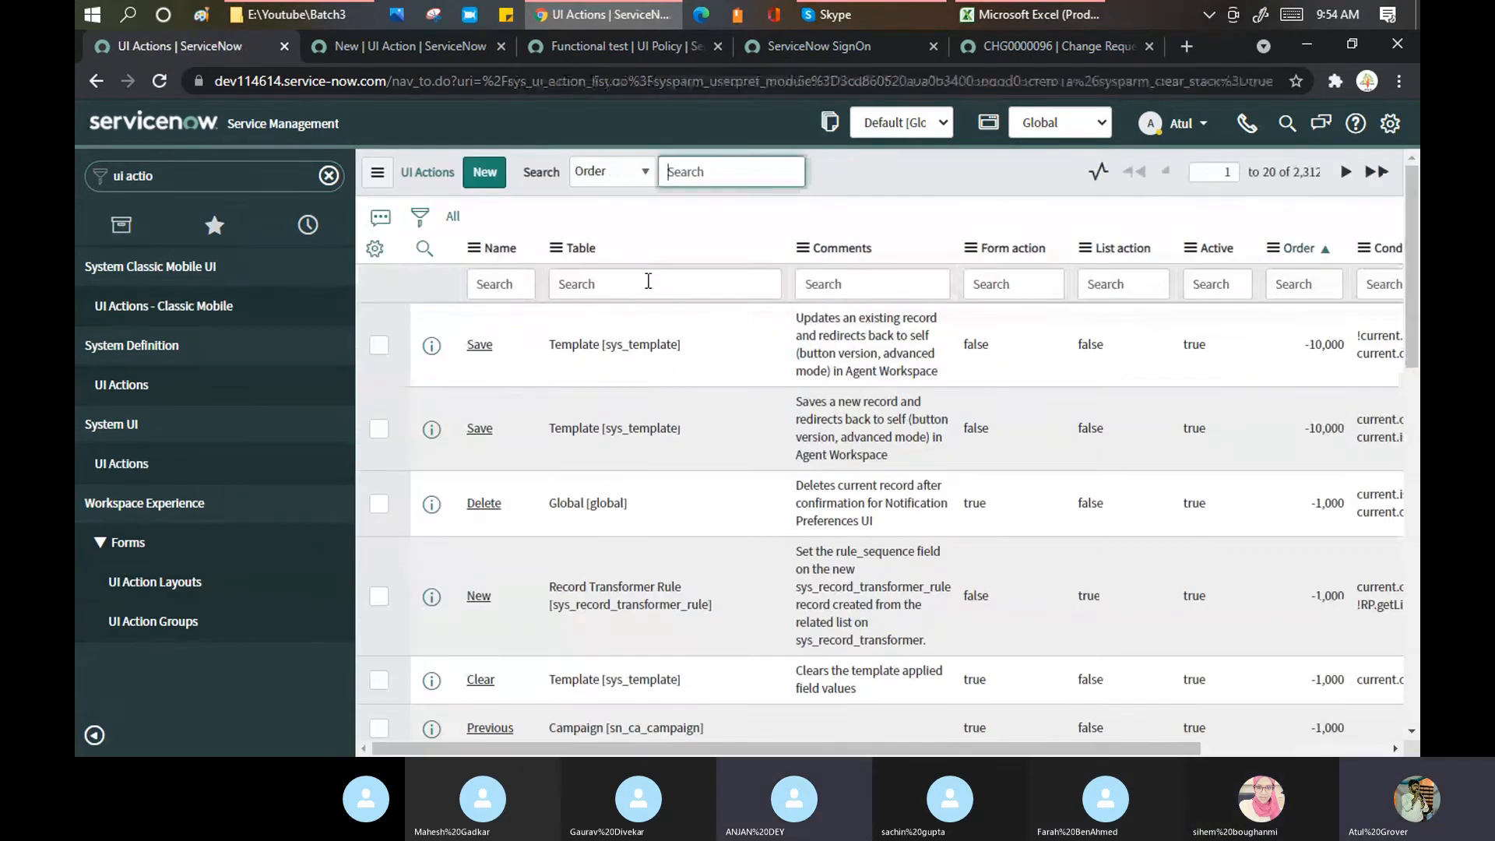
Step: Filter UI Actions by name '*approve' and open two Approve records in new tabs
{"action": "left_click", "coordinate": [499, 286]}
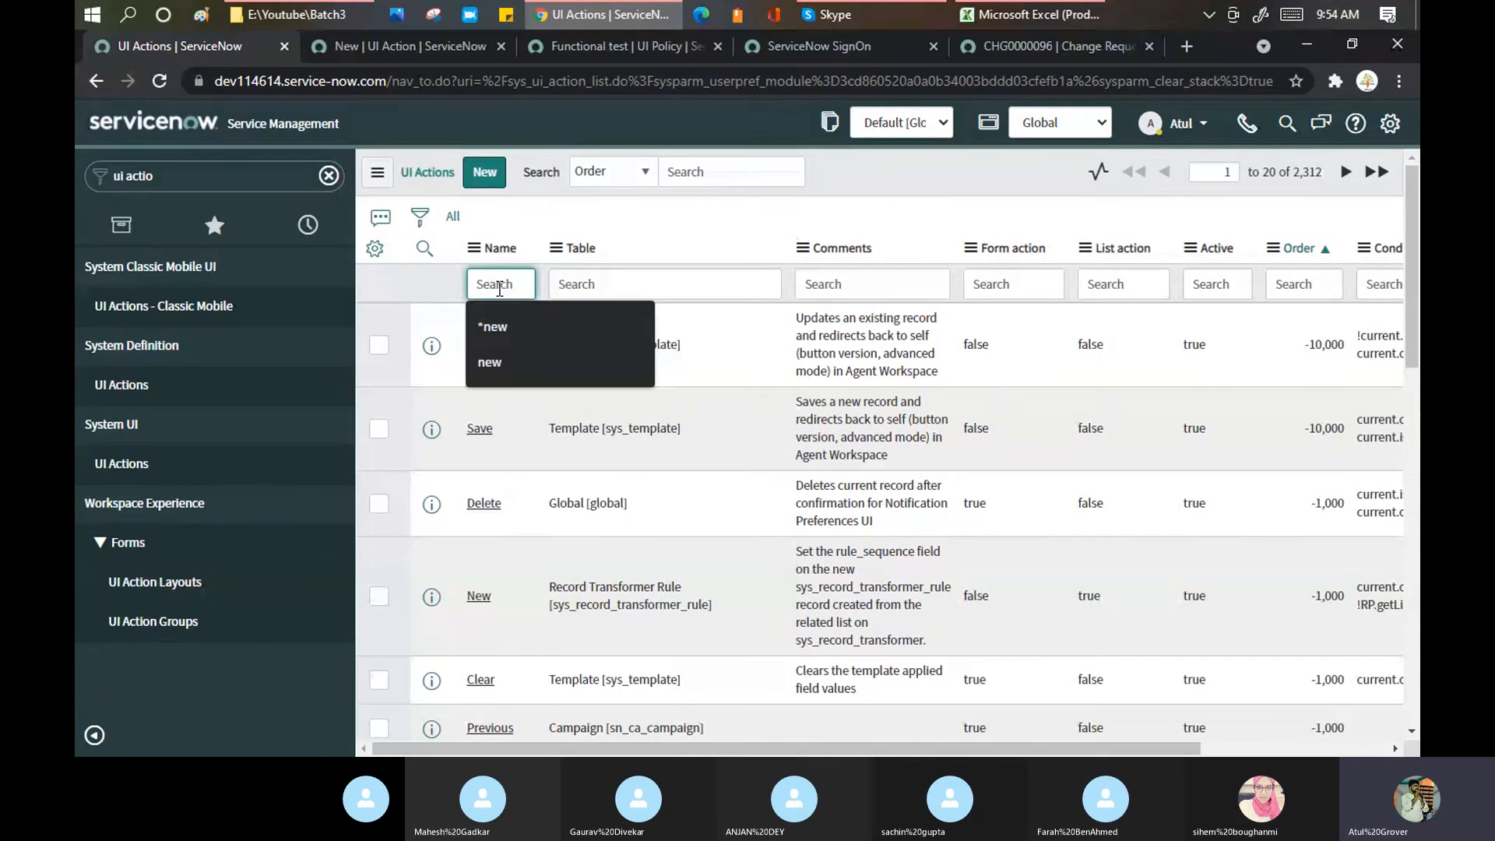
{"action": "type", "text": "*ap"}
{"action": "type", "text": "prove"}
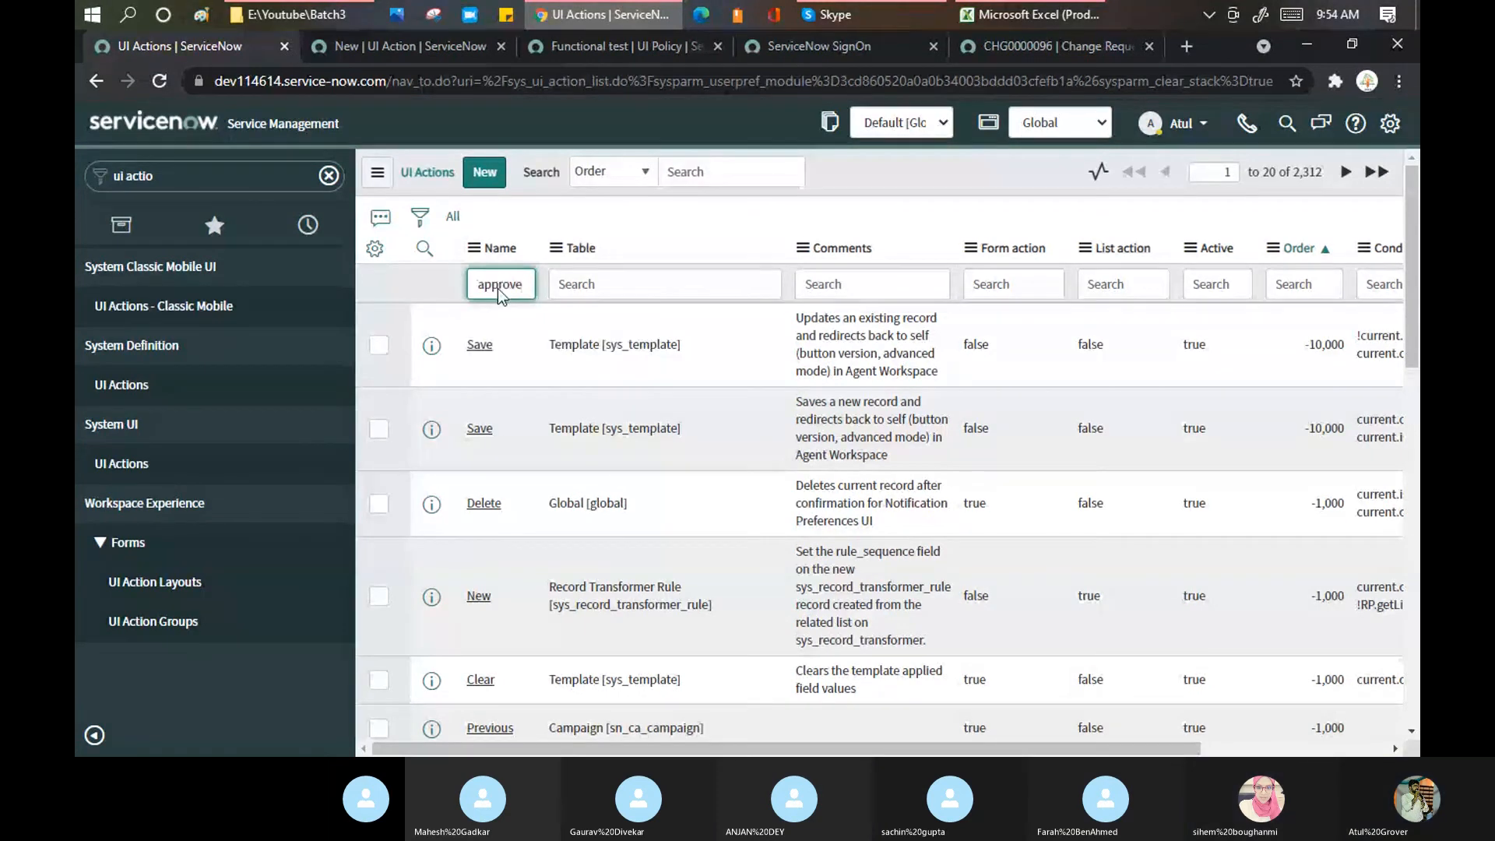
{"action": "key", "text": "Return"}
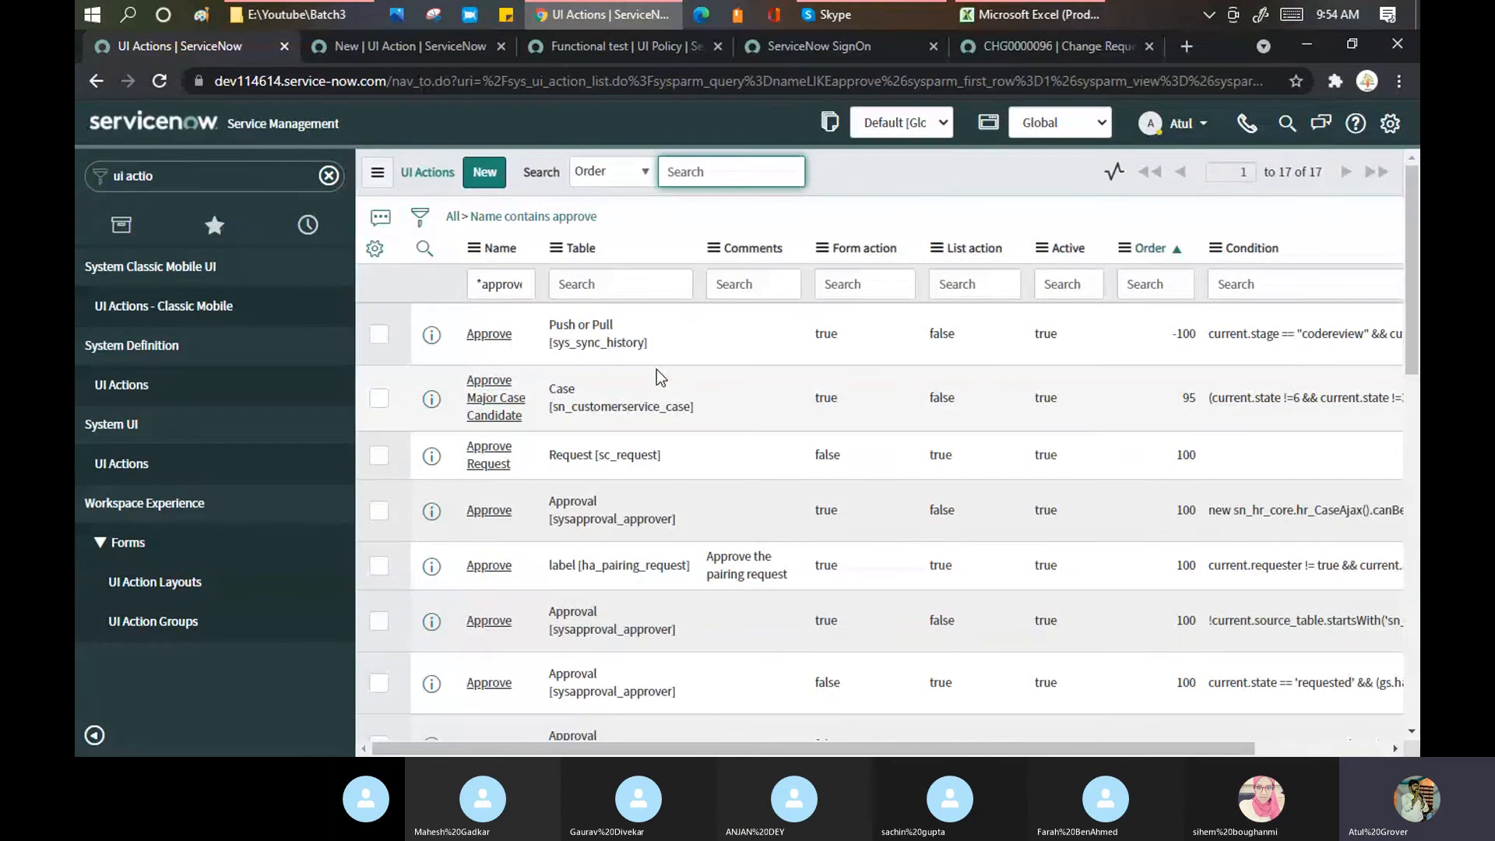
{"action": "scroll", "coordinate": [657, 373], "scroll_direction": "down", "scroll_amount": 6}
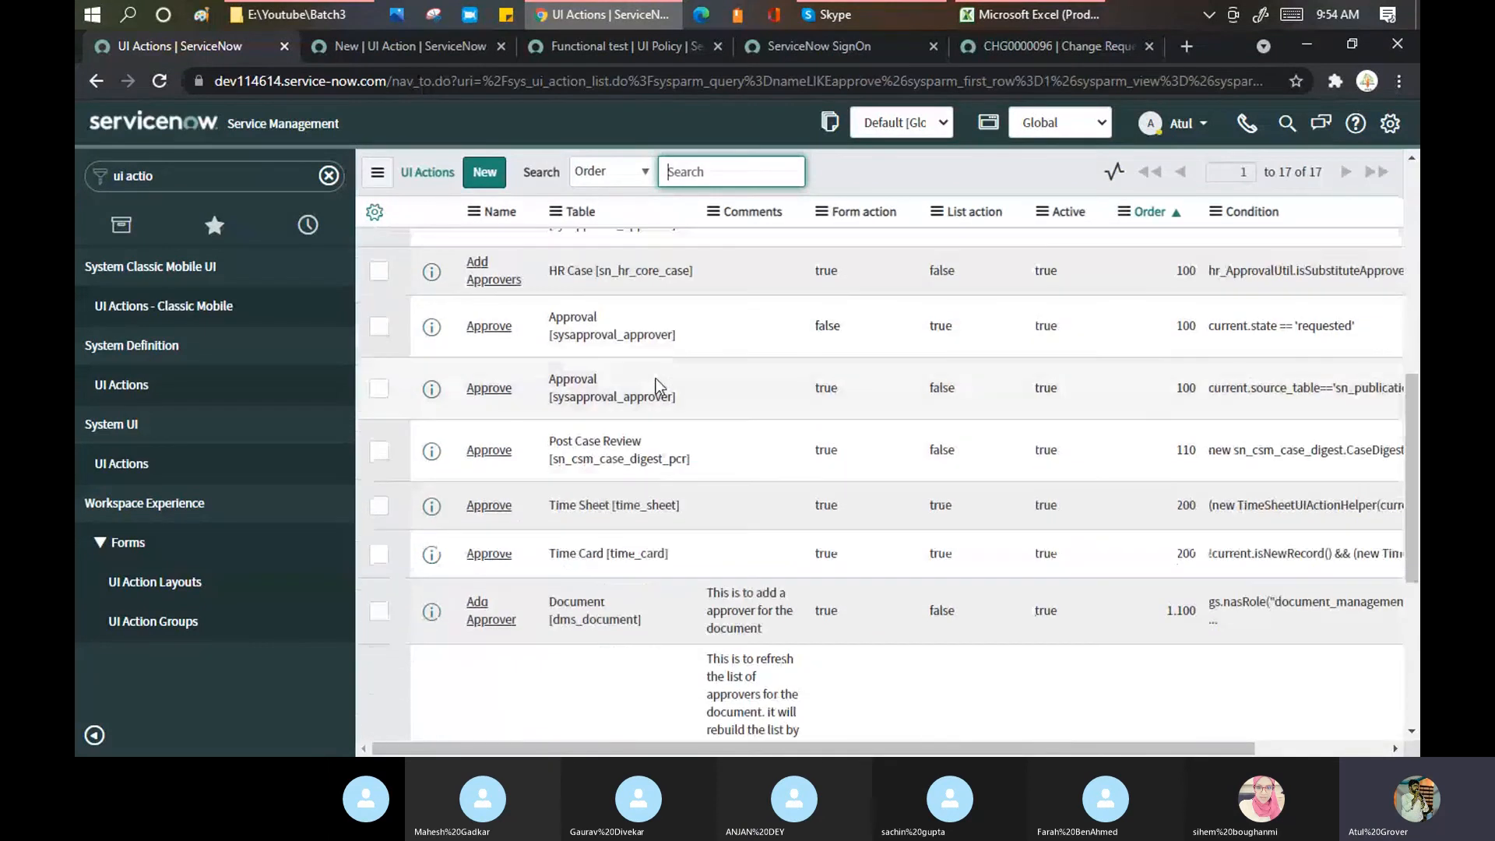
{"action": "scroll", "coordinate": [656, 384], "scroll_direction": "down", "scroll_amount": 5}
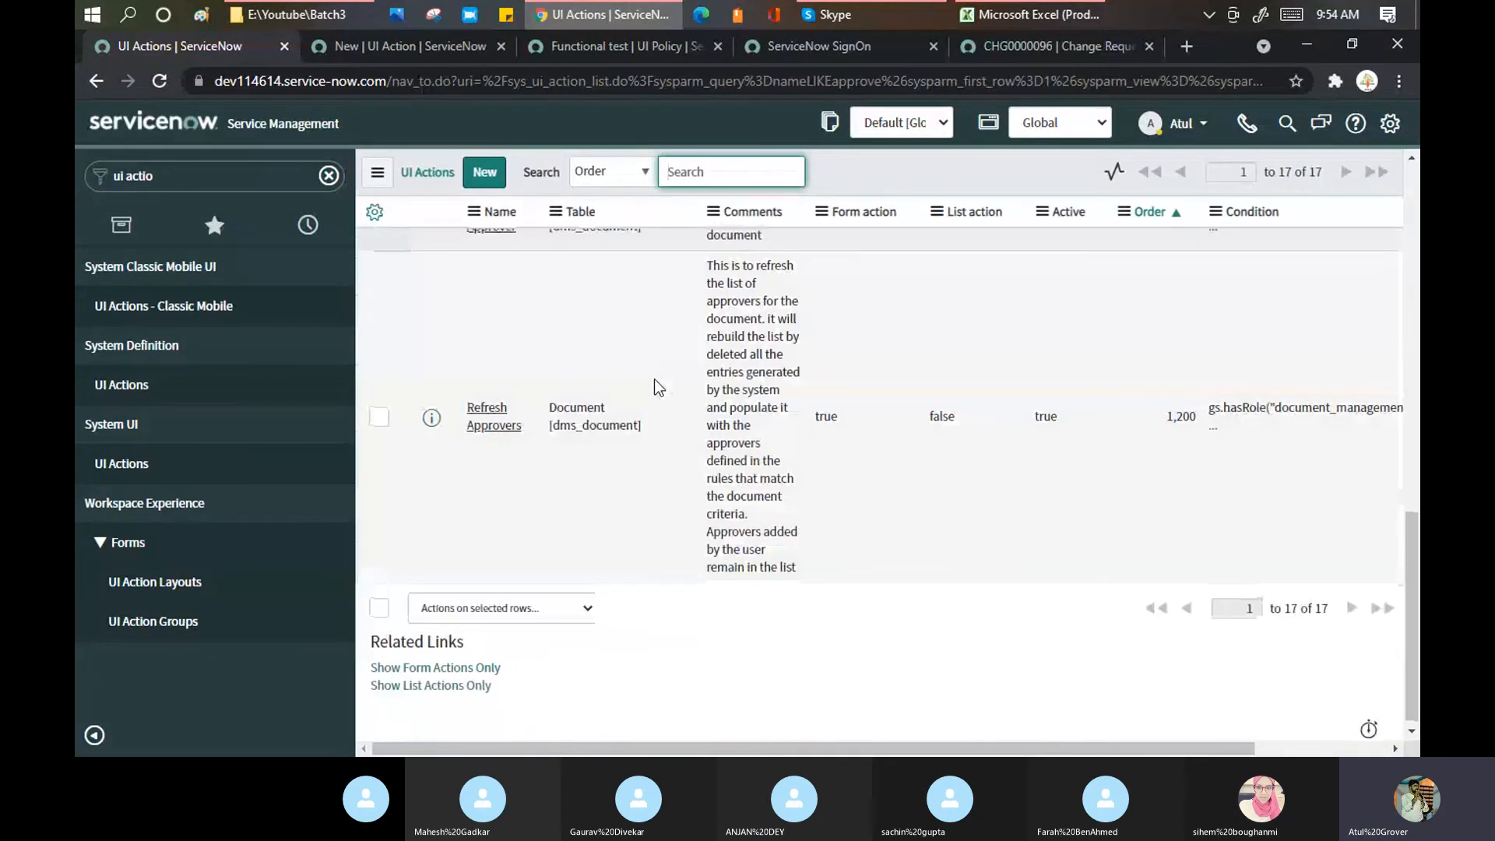
{"action": "scroll", "coordinate": [654, 378], "scroll_direction": "up", "scroll_amount": 10}
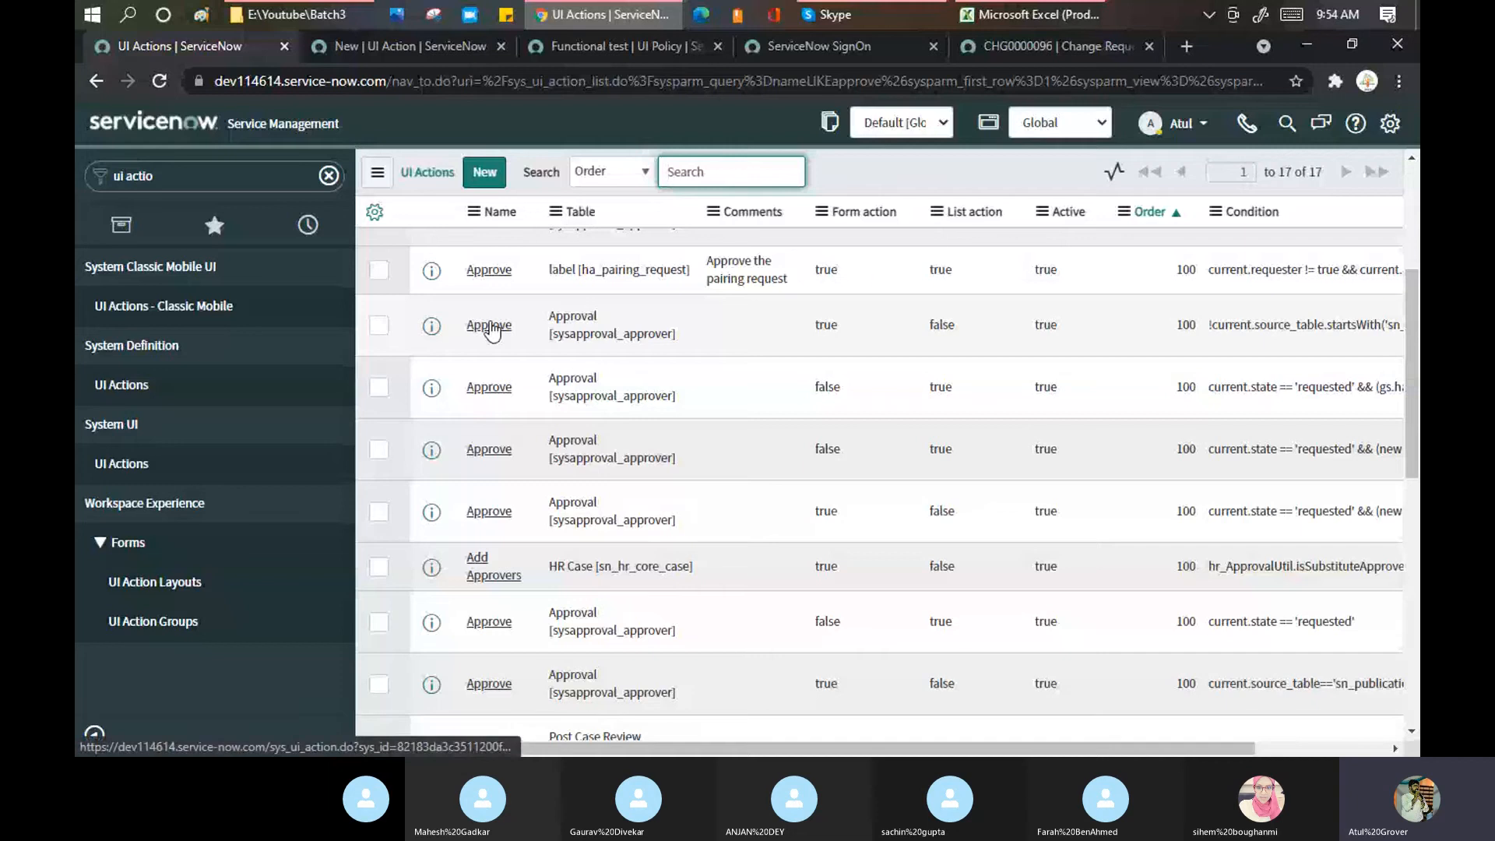
{"action": "middle_click", "coordinate": [487, 325]}
{"action": "middle_click", "coordinate": [489, 387]}
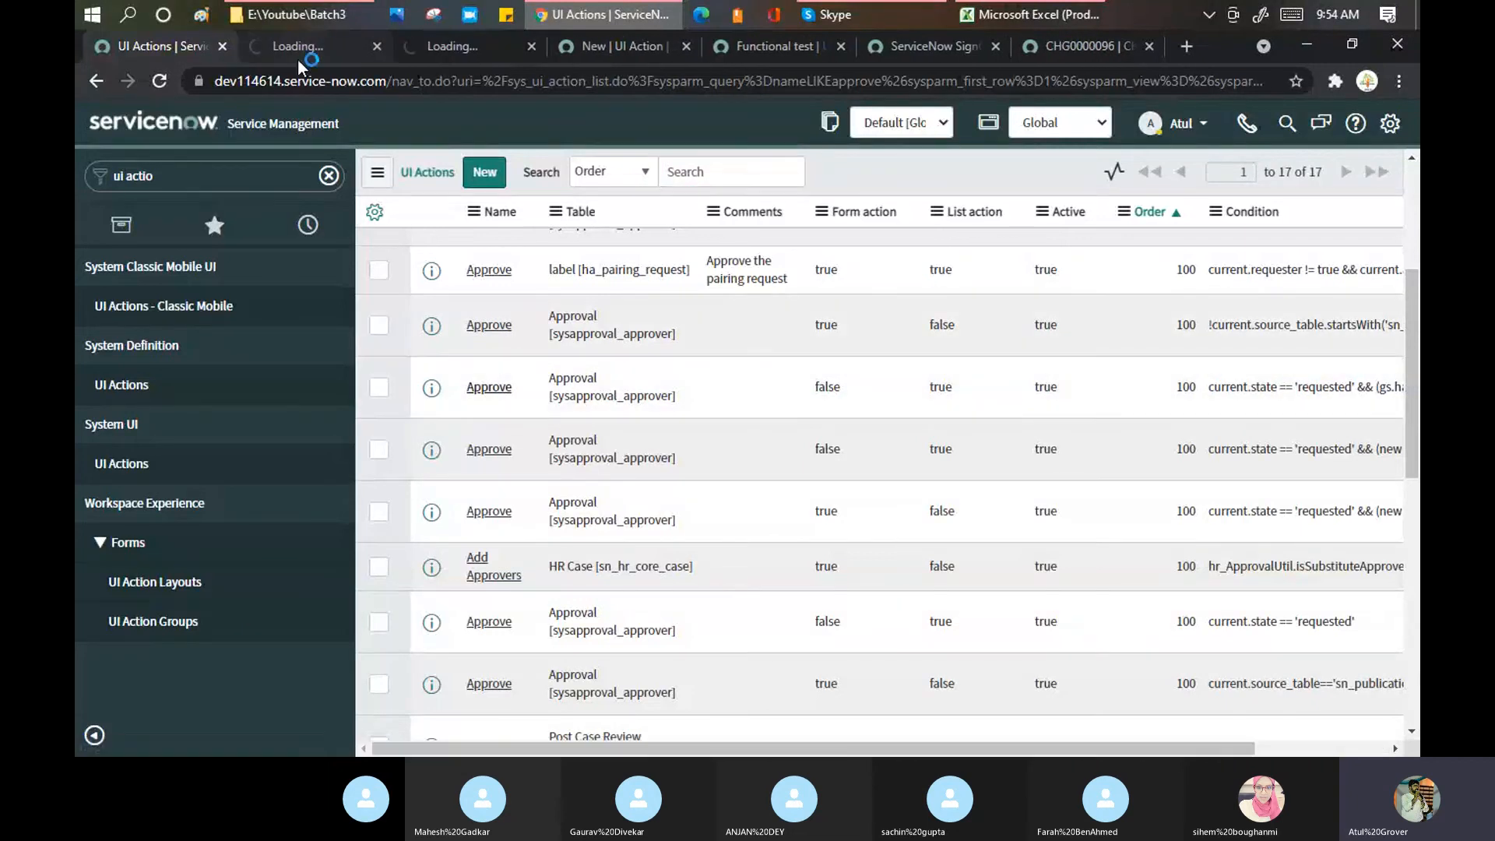
Step: Review the first Approve UI Action's condition, script and required roles
{"action": "left_click", "coordinate": [298, 56]}
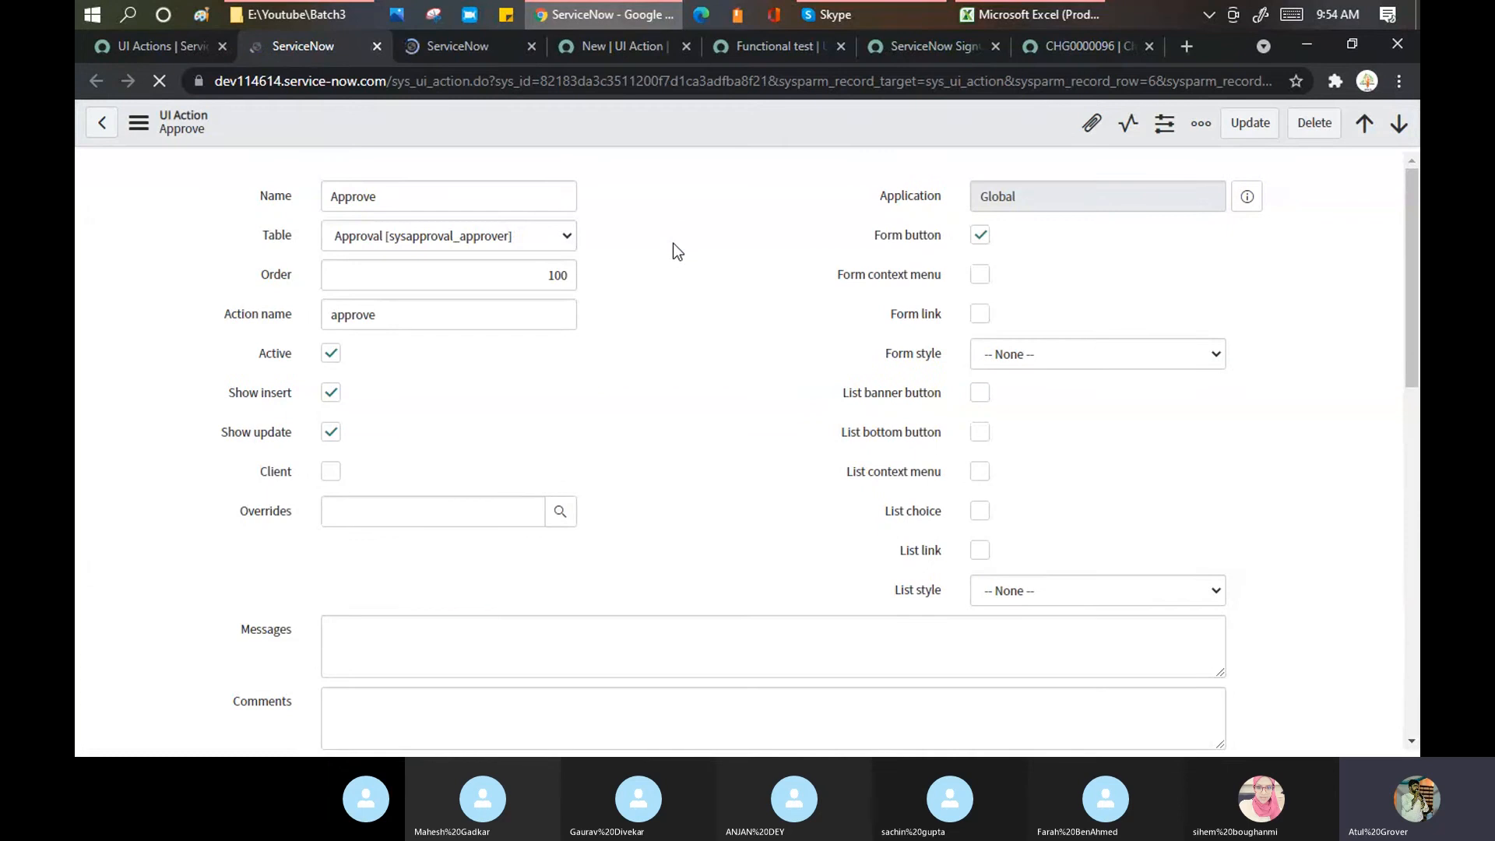
{"action": "scroll", "coordinate": [673, 245], "scroll_direction": "down", "scroll_amount": 3}
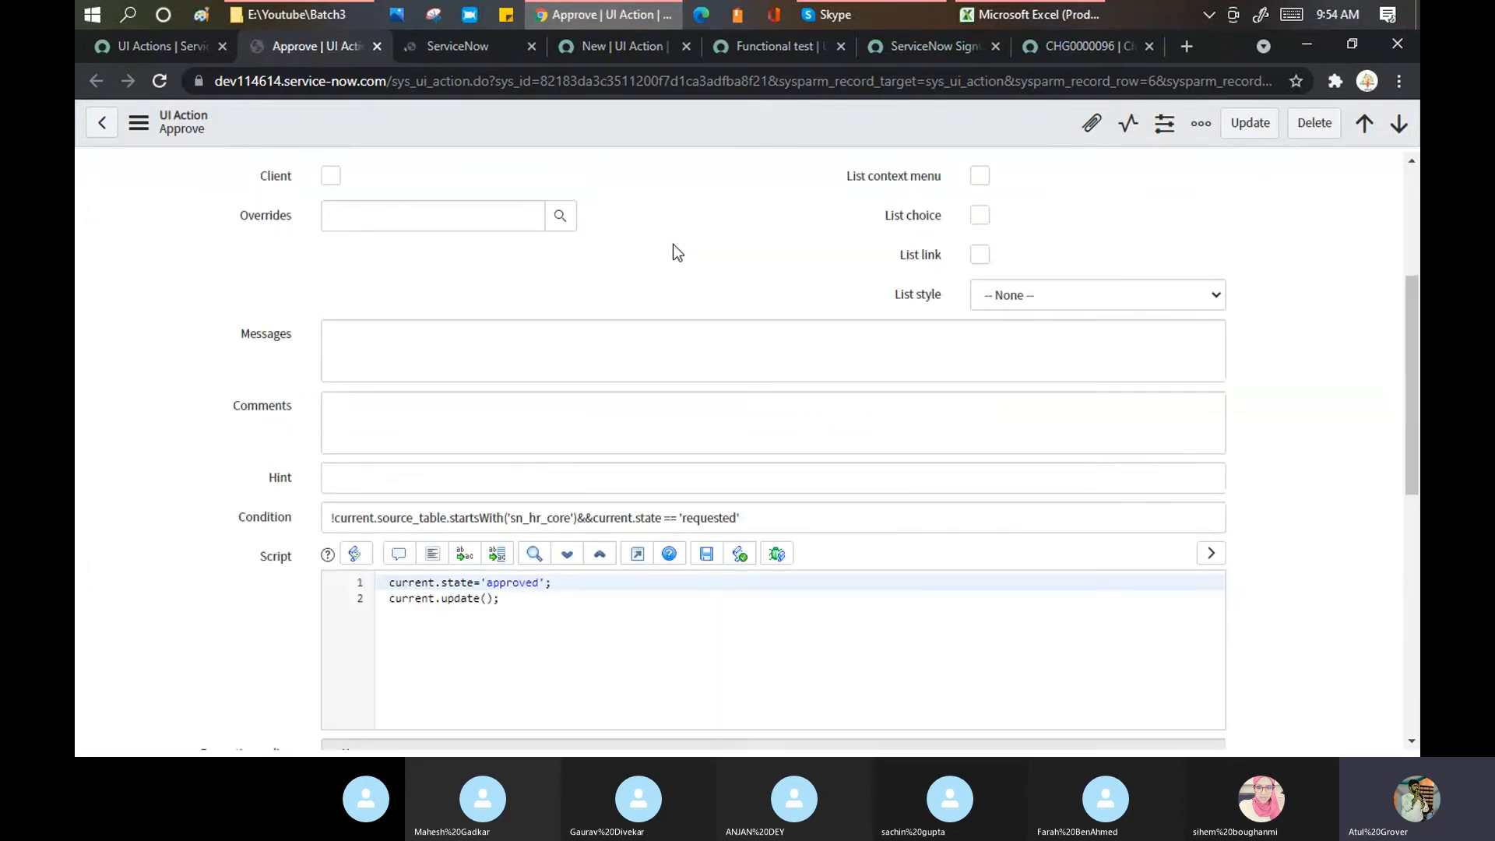
{"action": "scroll", "coordinate": [673, 244], "scroll_direction": "down", "scroll_amount": 3}
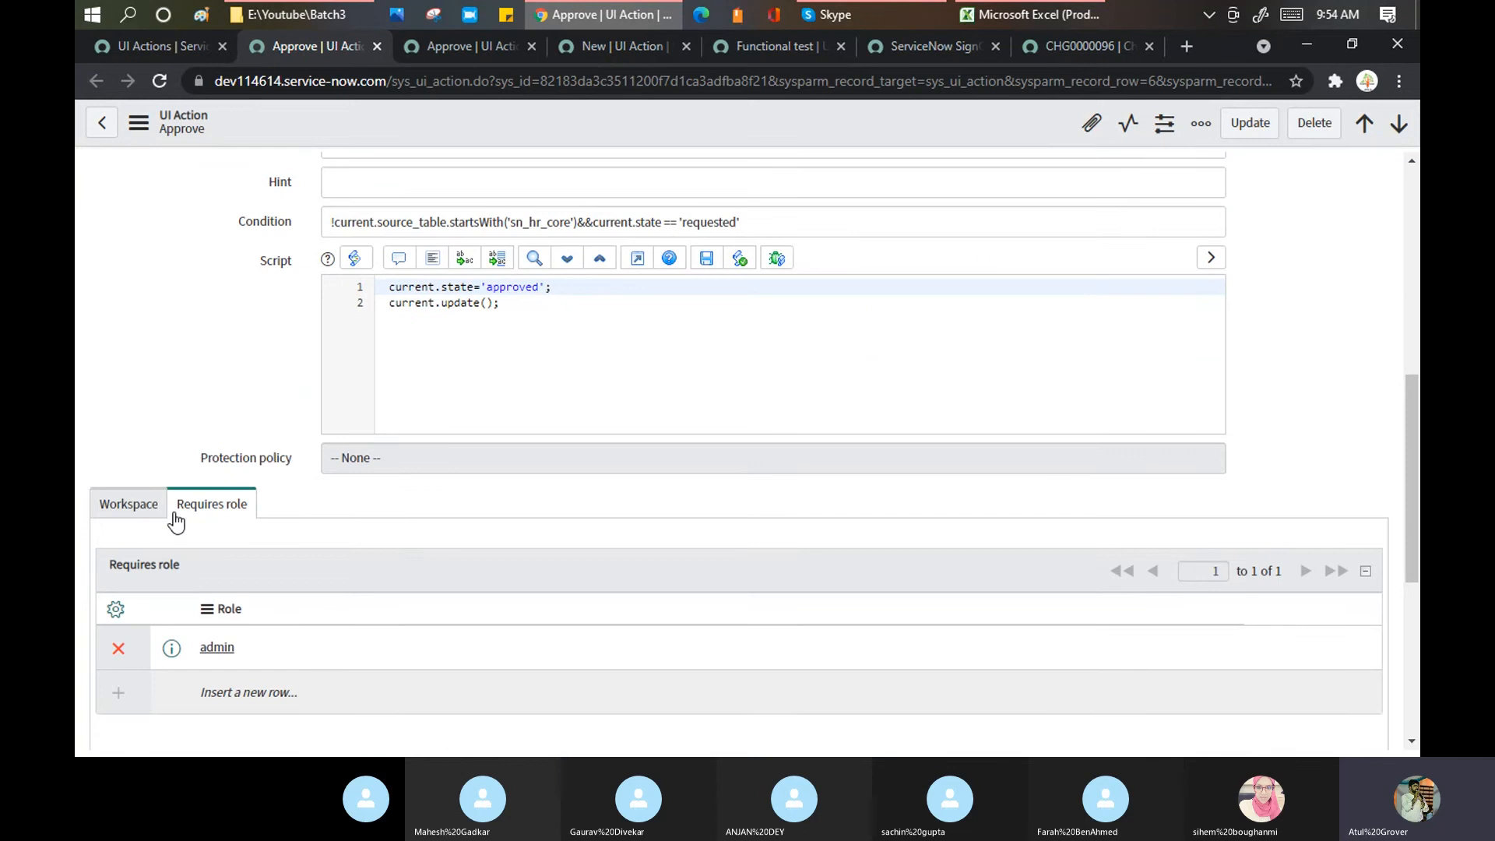
{"action": "scroll", "coordinate": [173, 378], "scroll_direction": "up", "scroll_amount": 5}
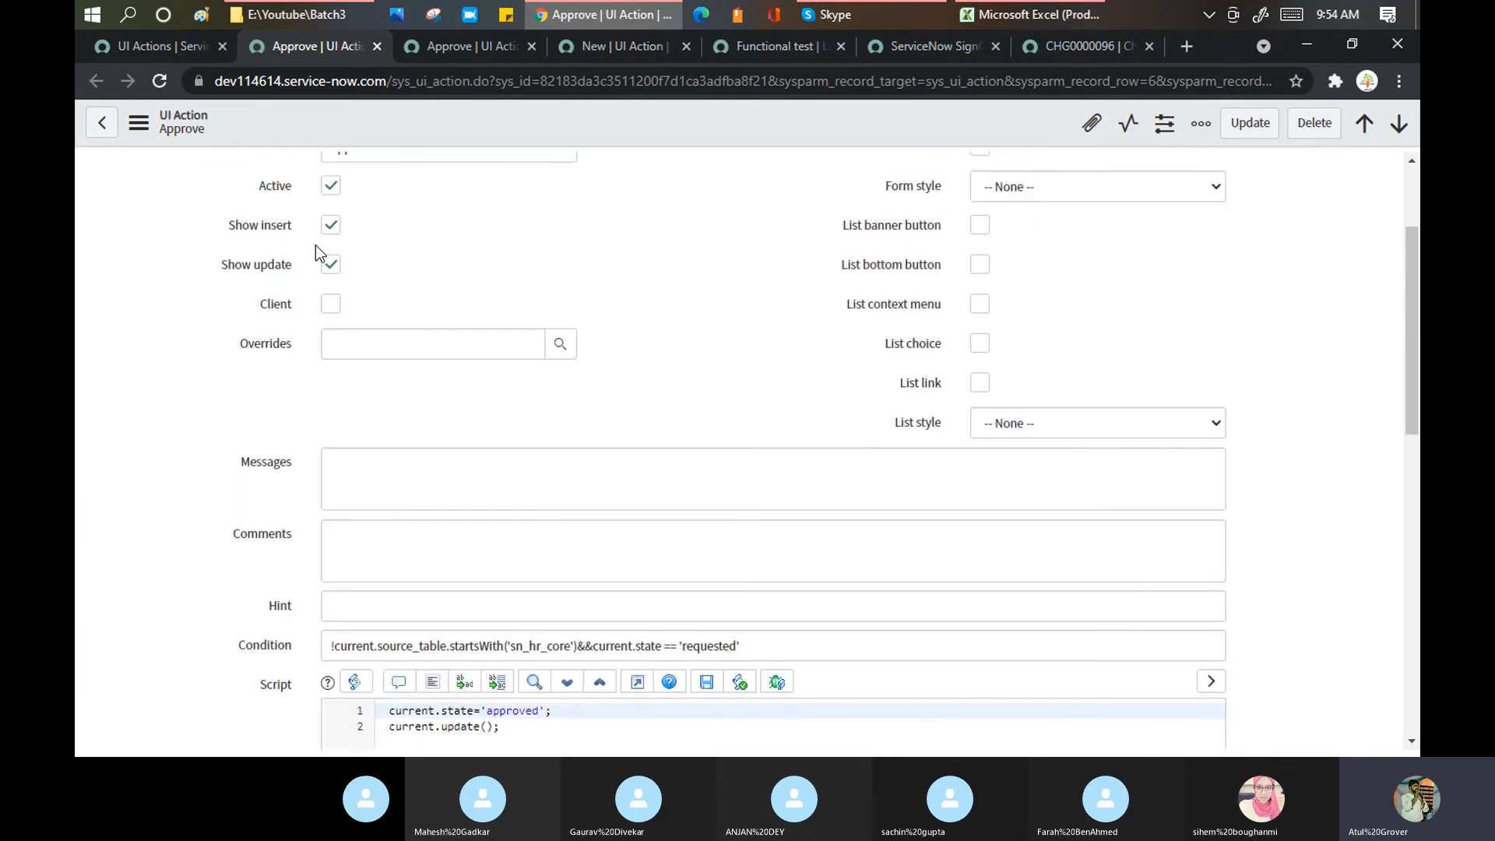
{"action": "scroll", "coordinate": [316, 245], "scroll_direction": "up", "scroll_amount": 2}
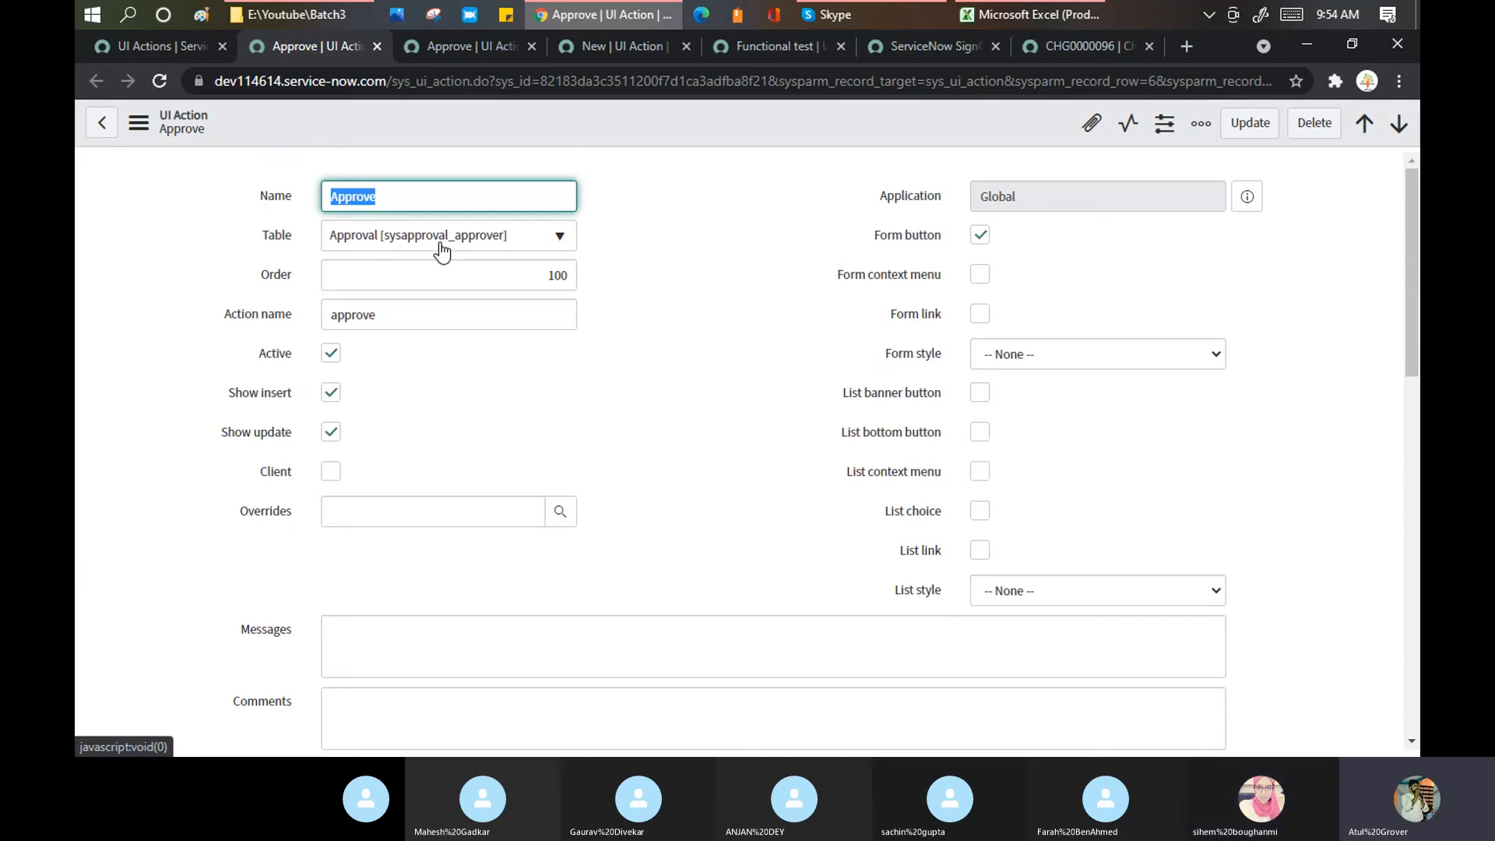
{"action": "left_click", "coordinate": [656, 205]}
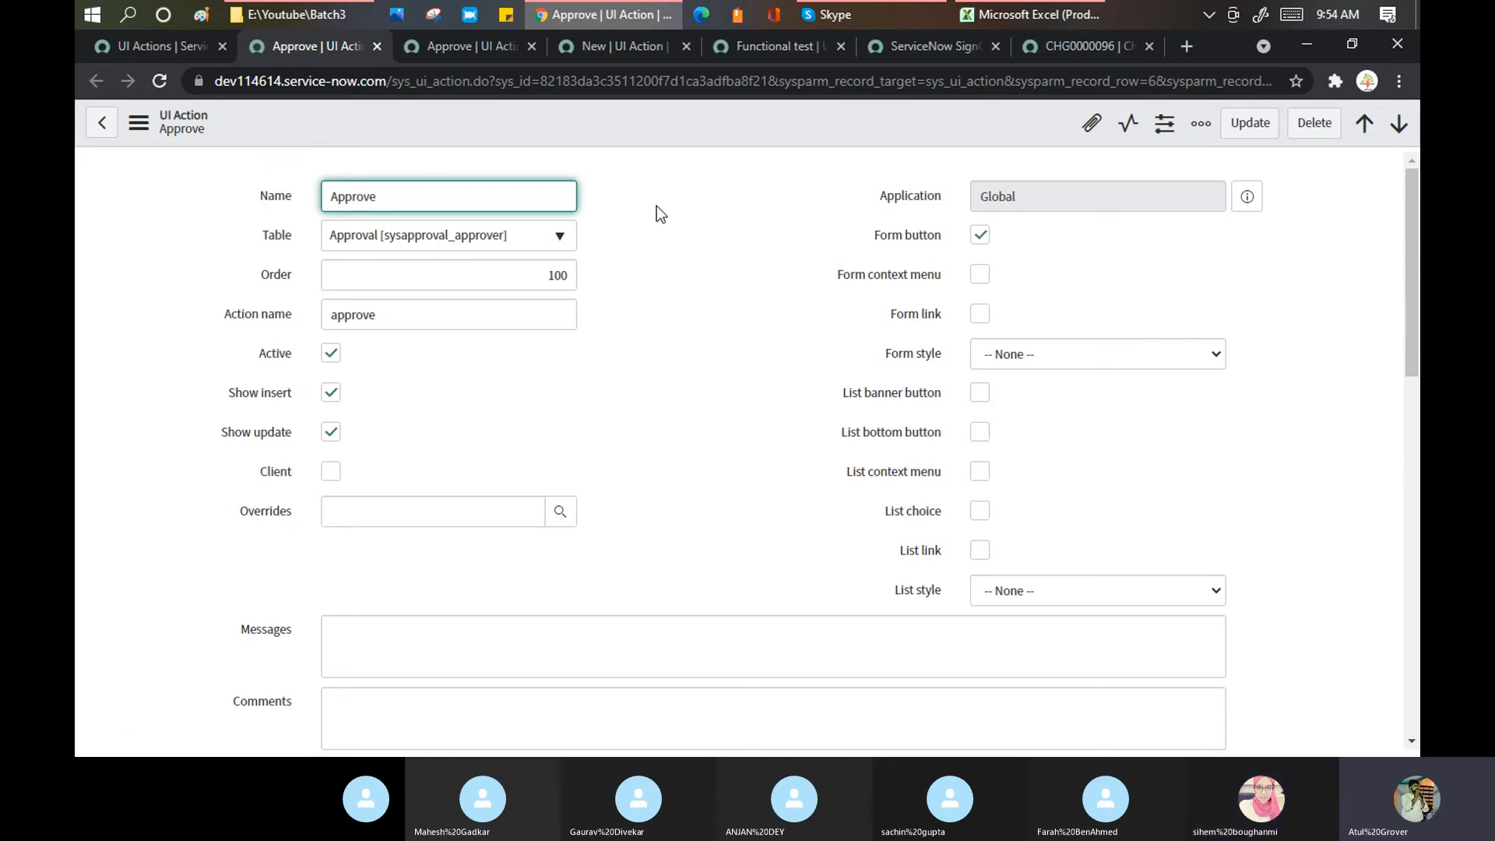
{"action": "right_click", "coordinate": [656, 205]}
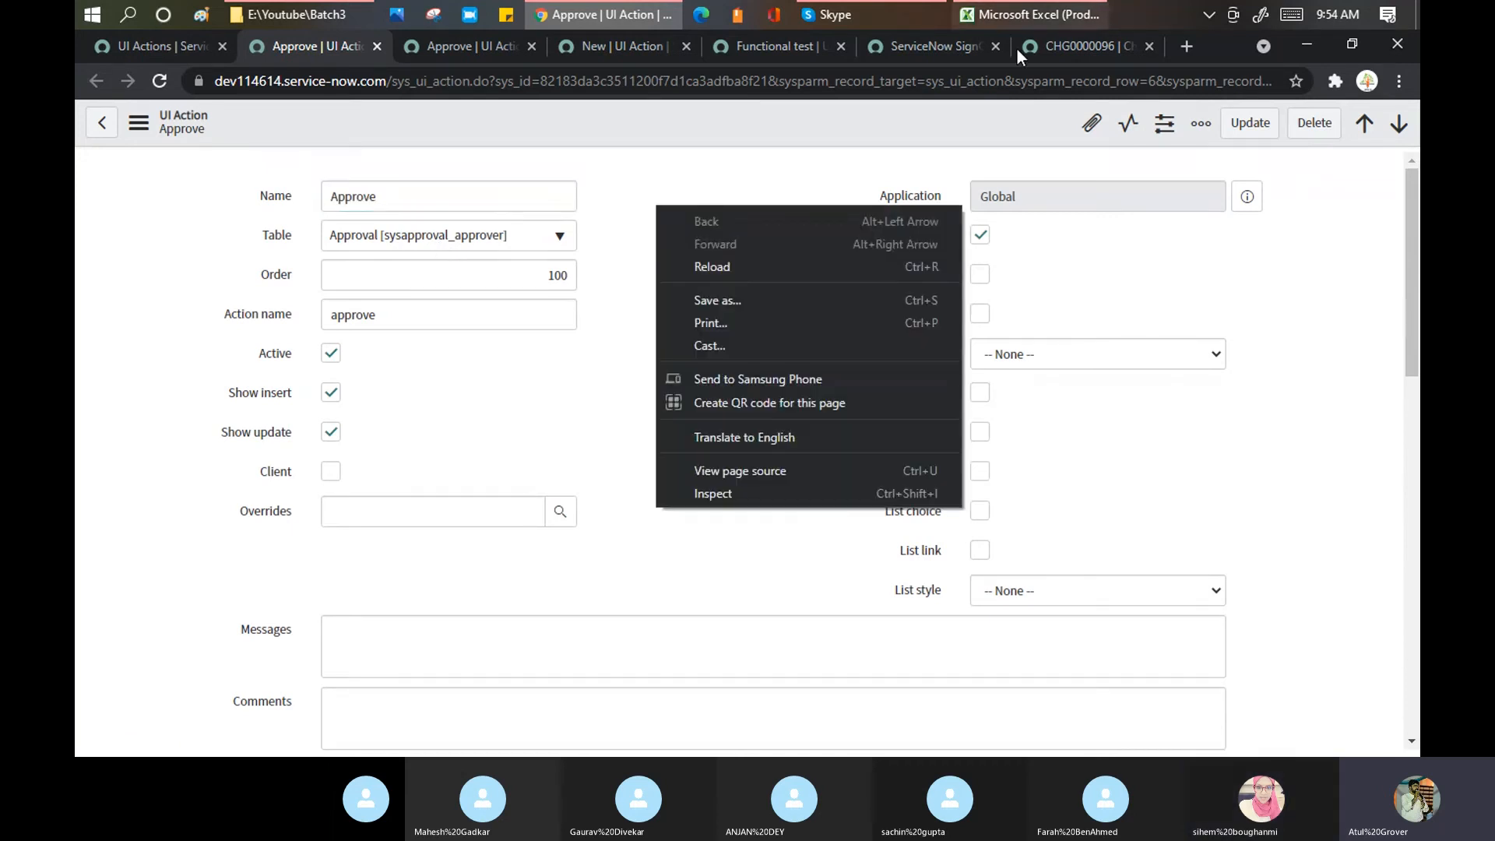
{"action": "left_click", "coordinate": [1055, 48]}
Step: Check CHG0000096, then compare the second Approve record against the first
{"action": "left_click", "coordinate": [1055, 49]}
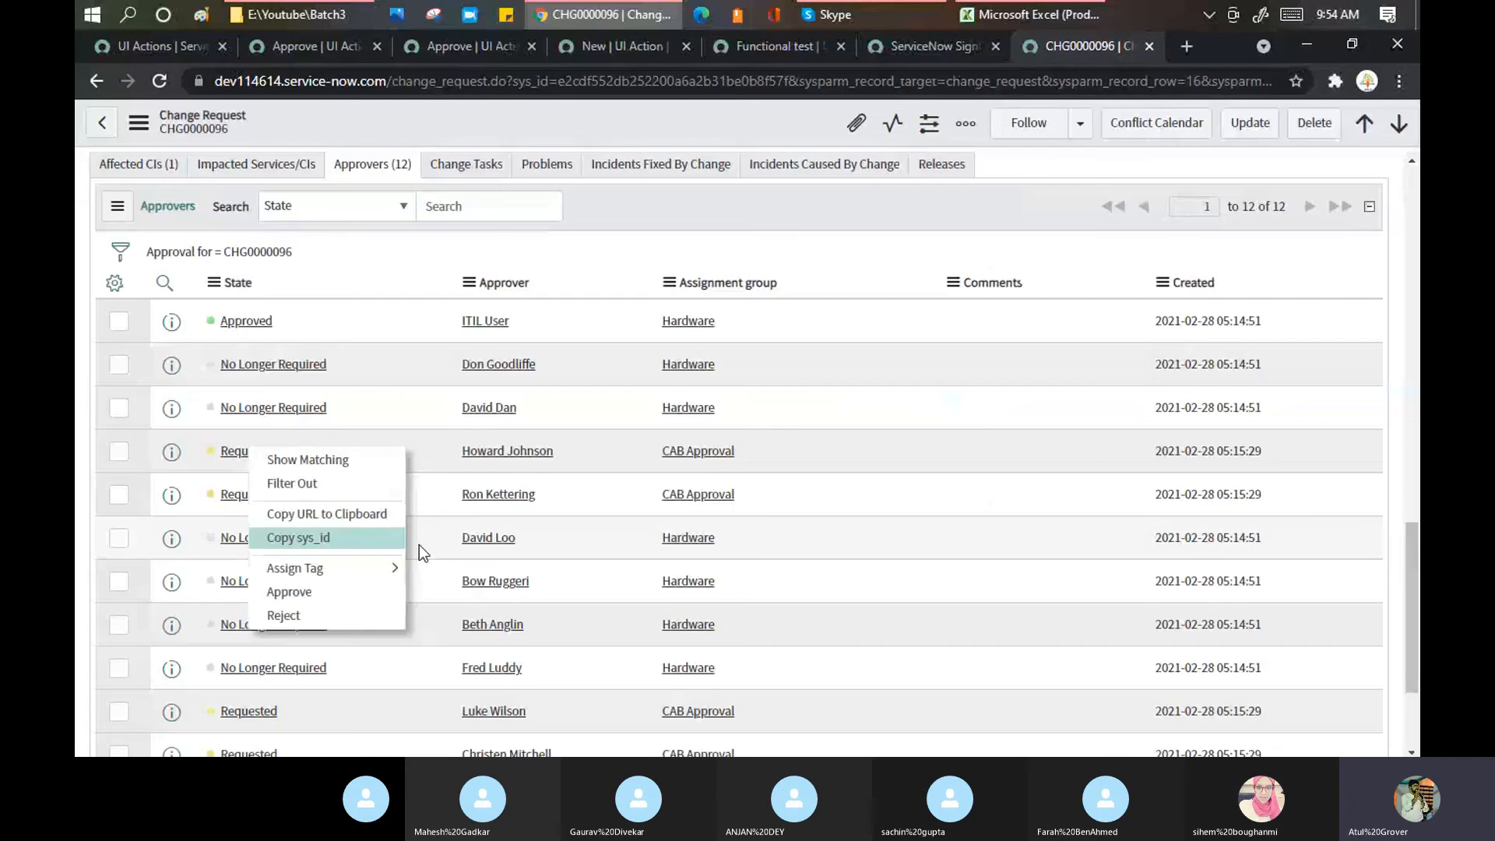
{"action": "left_click", "coordinate": [316, 46]}
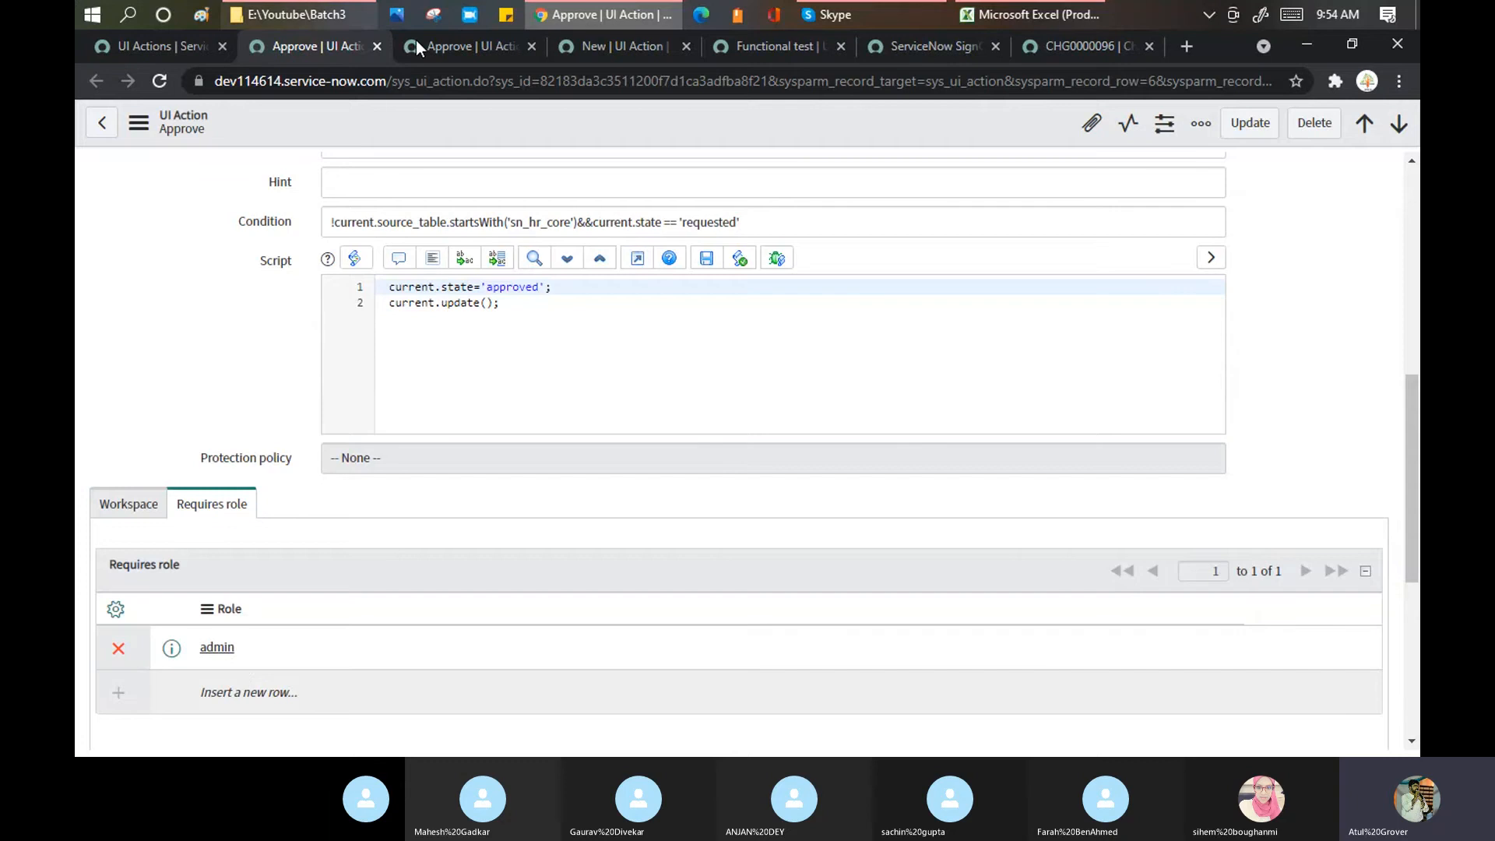
{"action": "left_click", "coordinate": [470, 46]}
{"action": "scroll", "coordinate": [492, 340], "scroll_direction": "down", "scroll_amount": 10}
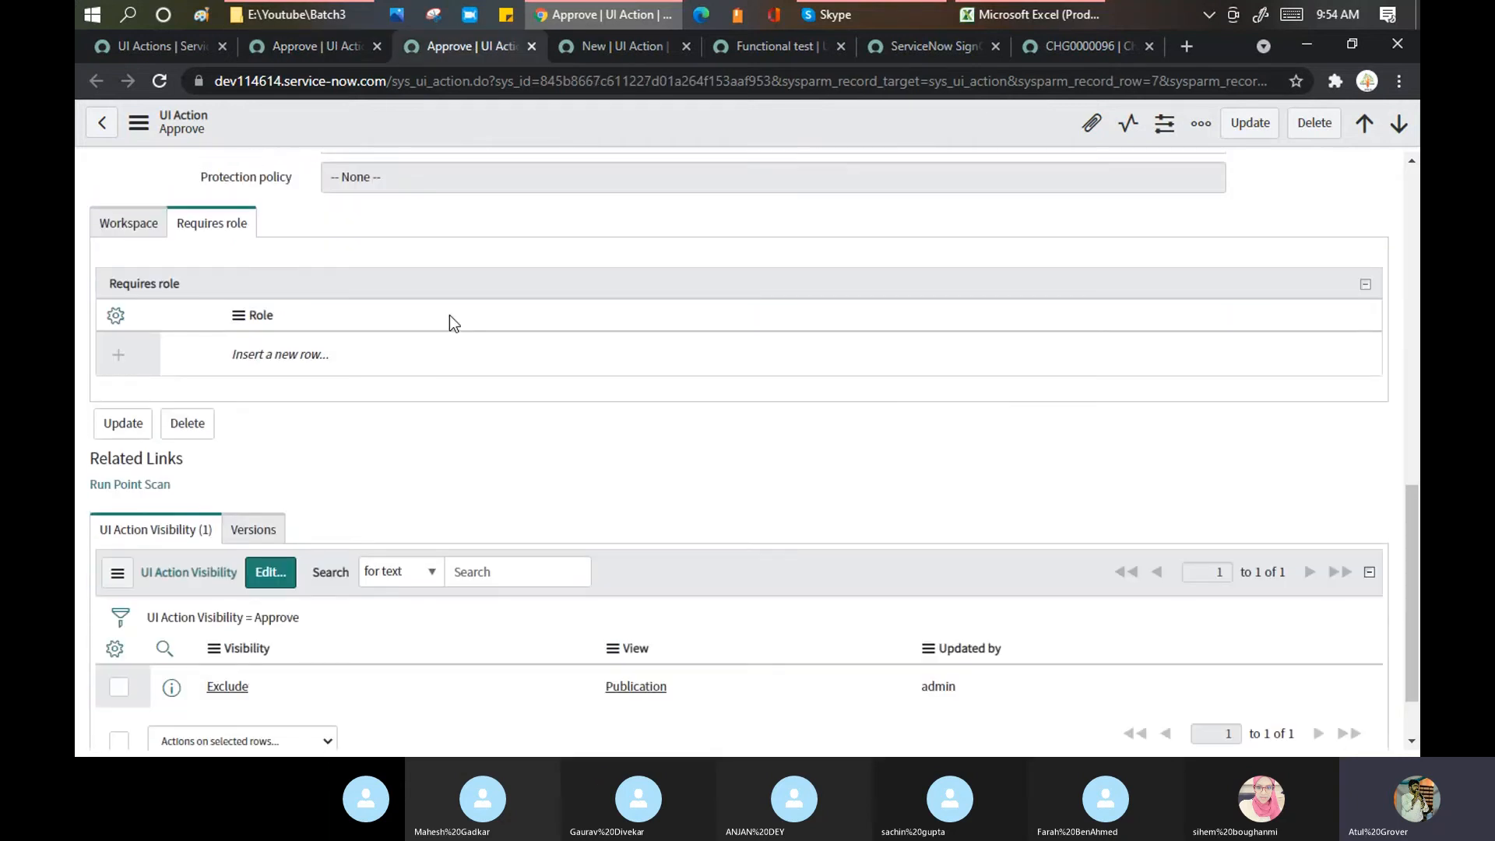
{"action": "scroll", "coordinate": [450, 315], "scroll_direction": "up", "scroll_amount": 5}
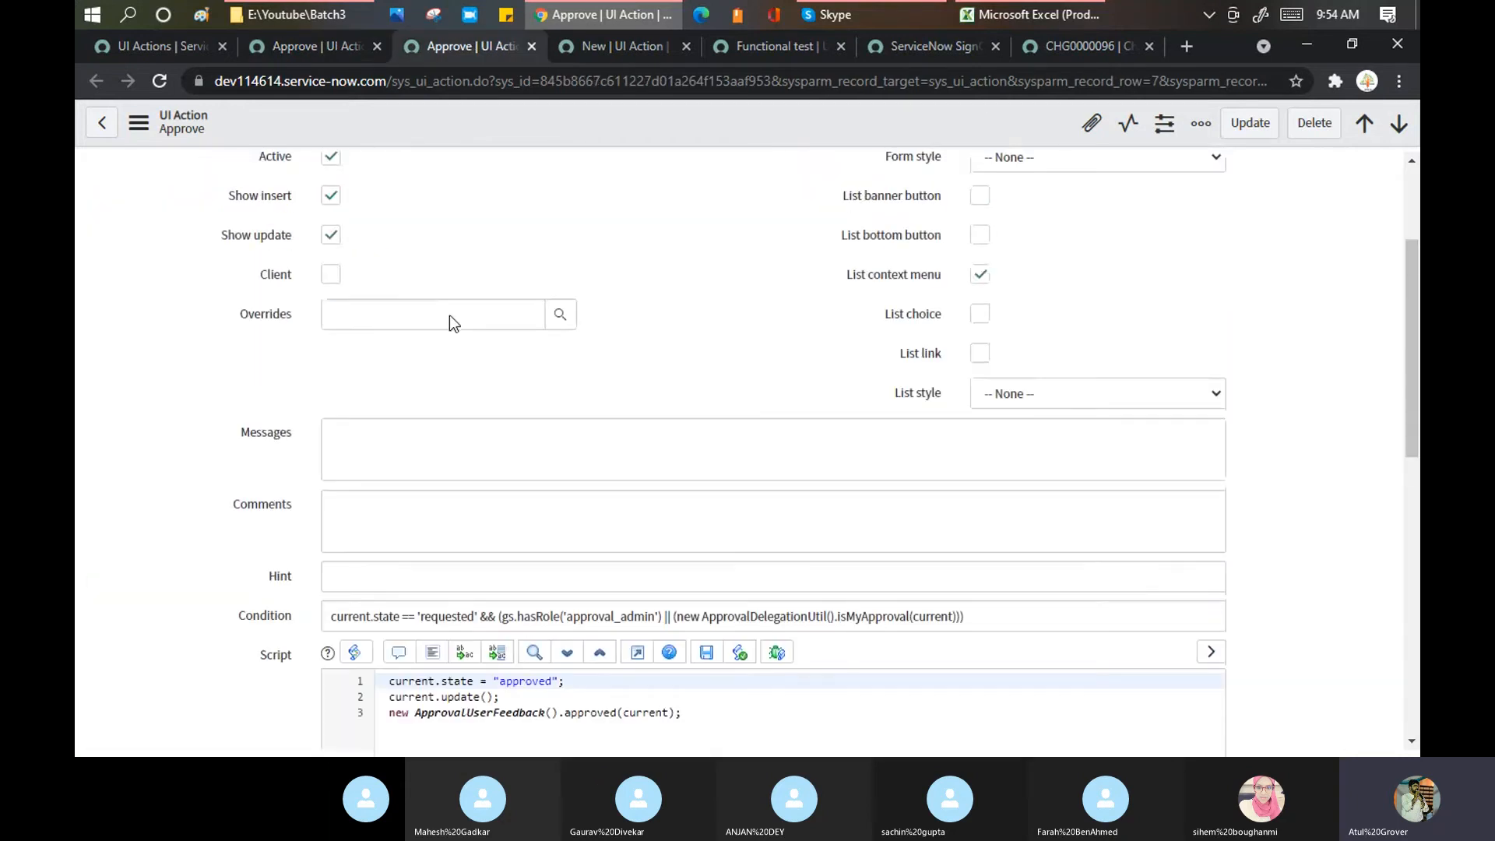
{"action": "left_click", "coordinate": [305, 44]}
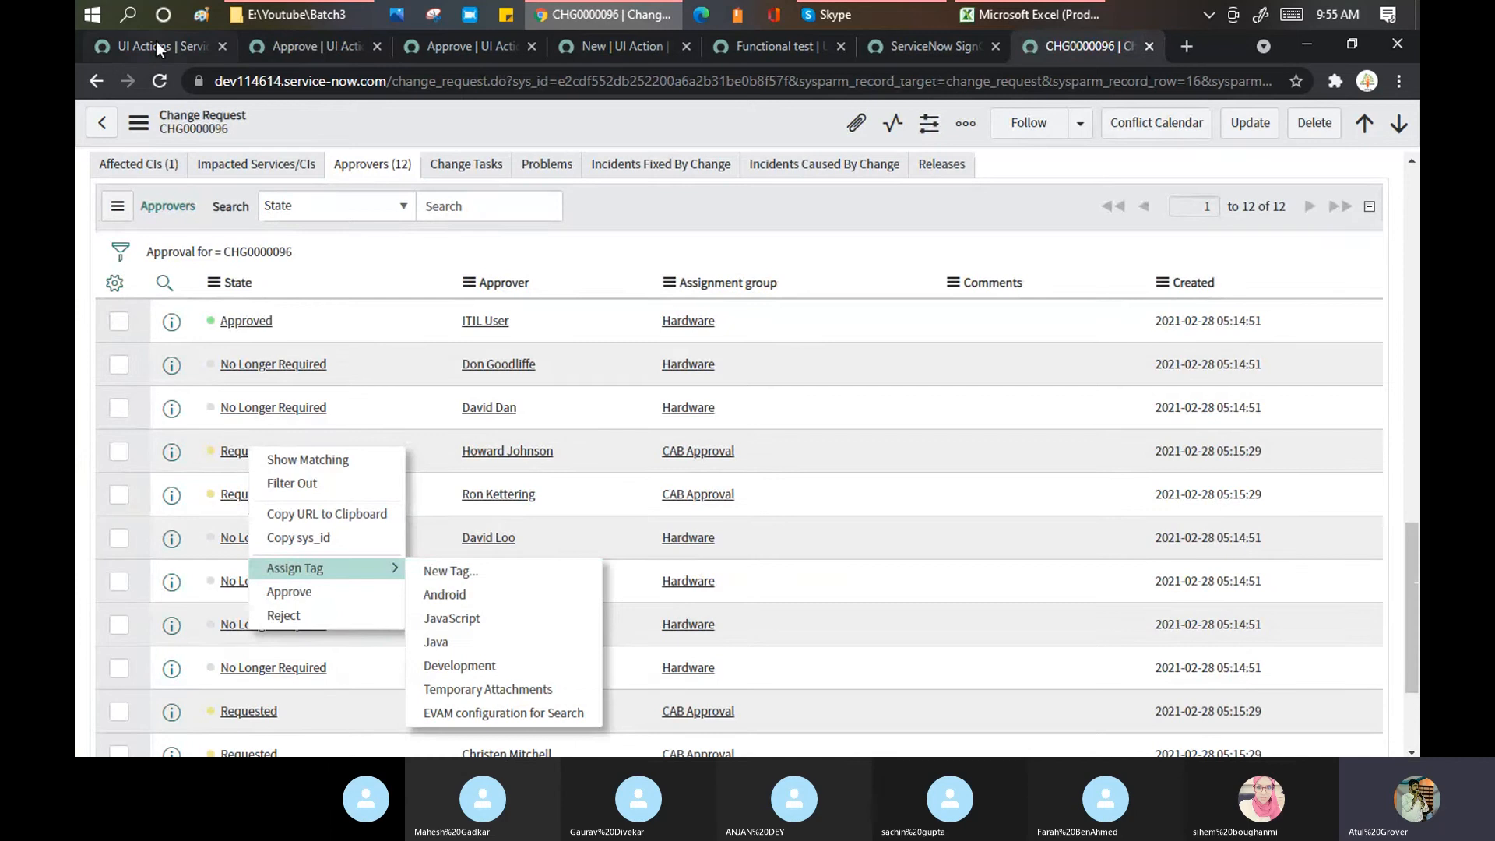
Step: Return to the UI Actions list filtered to names containing 'approve'
{"action": "left_click", "coordinate": [155, 47]}
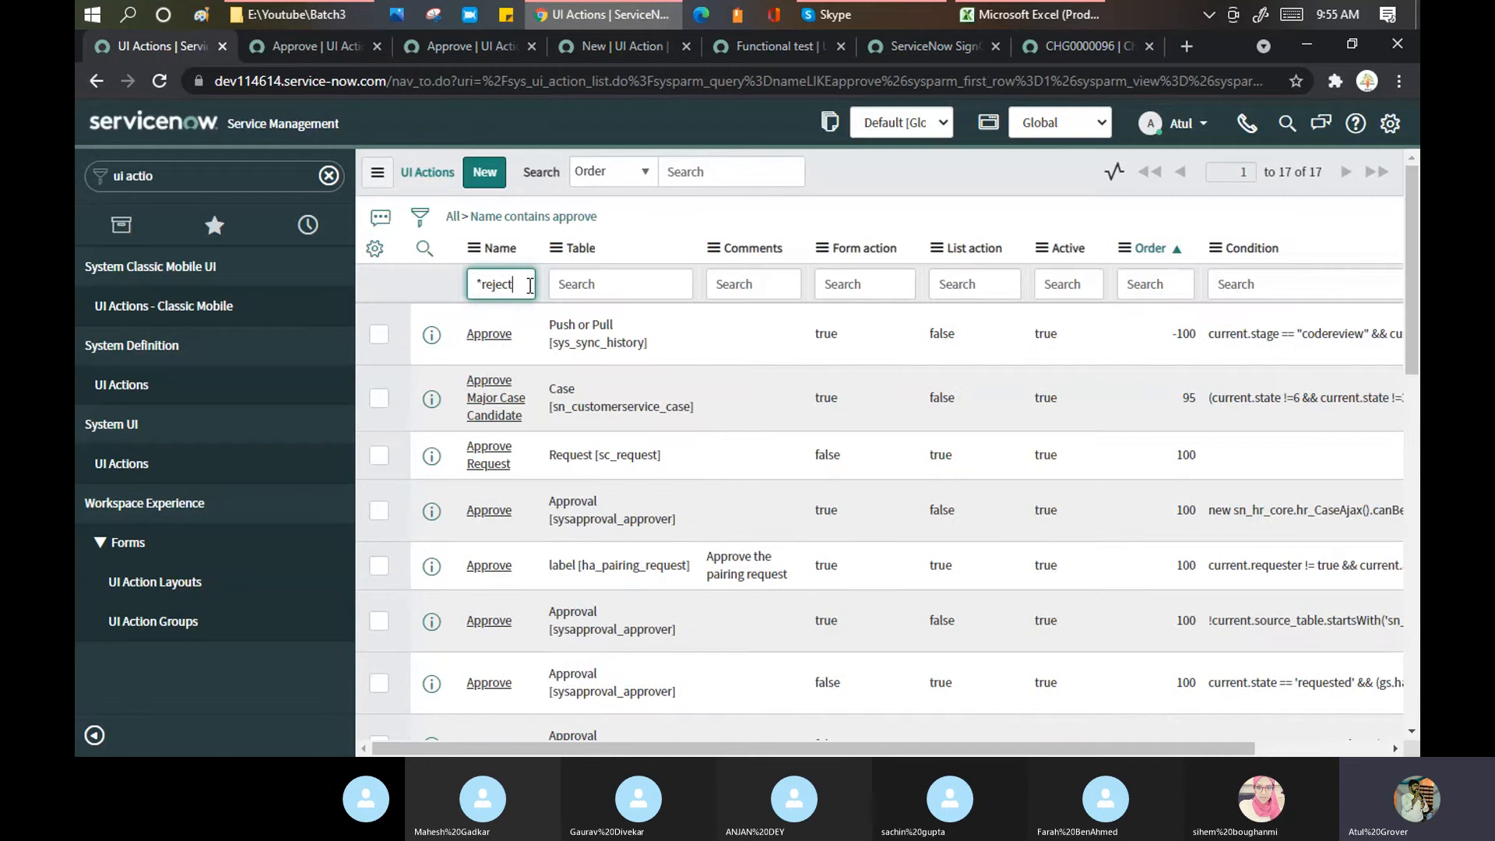
Step: Filter UI Actions by '*reject' (21 records) and open three sysapproval_approver Reject records in tabs
{"action": "key", "text": "Return"}
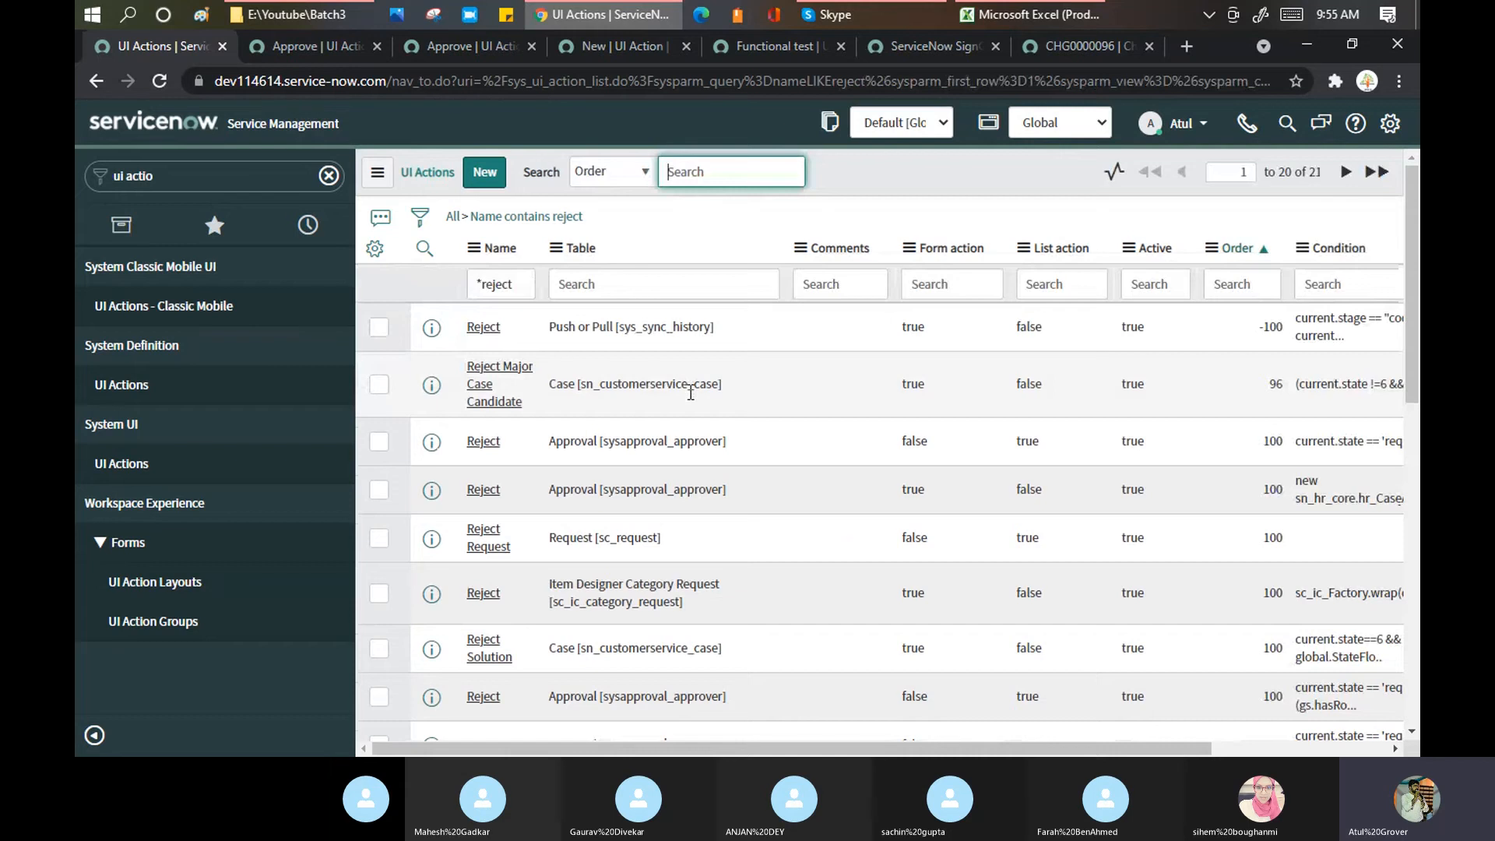
{"action": "scroll", "coordinate": [690, 394], "scroll_direction": "down", "scroll_amount": 3}
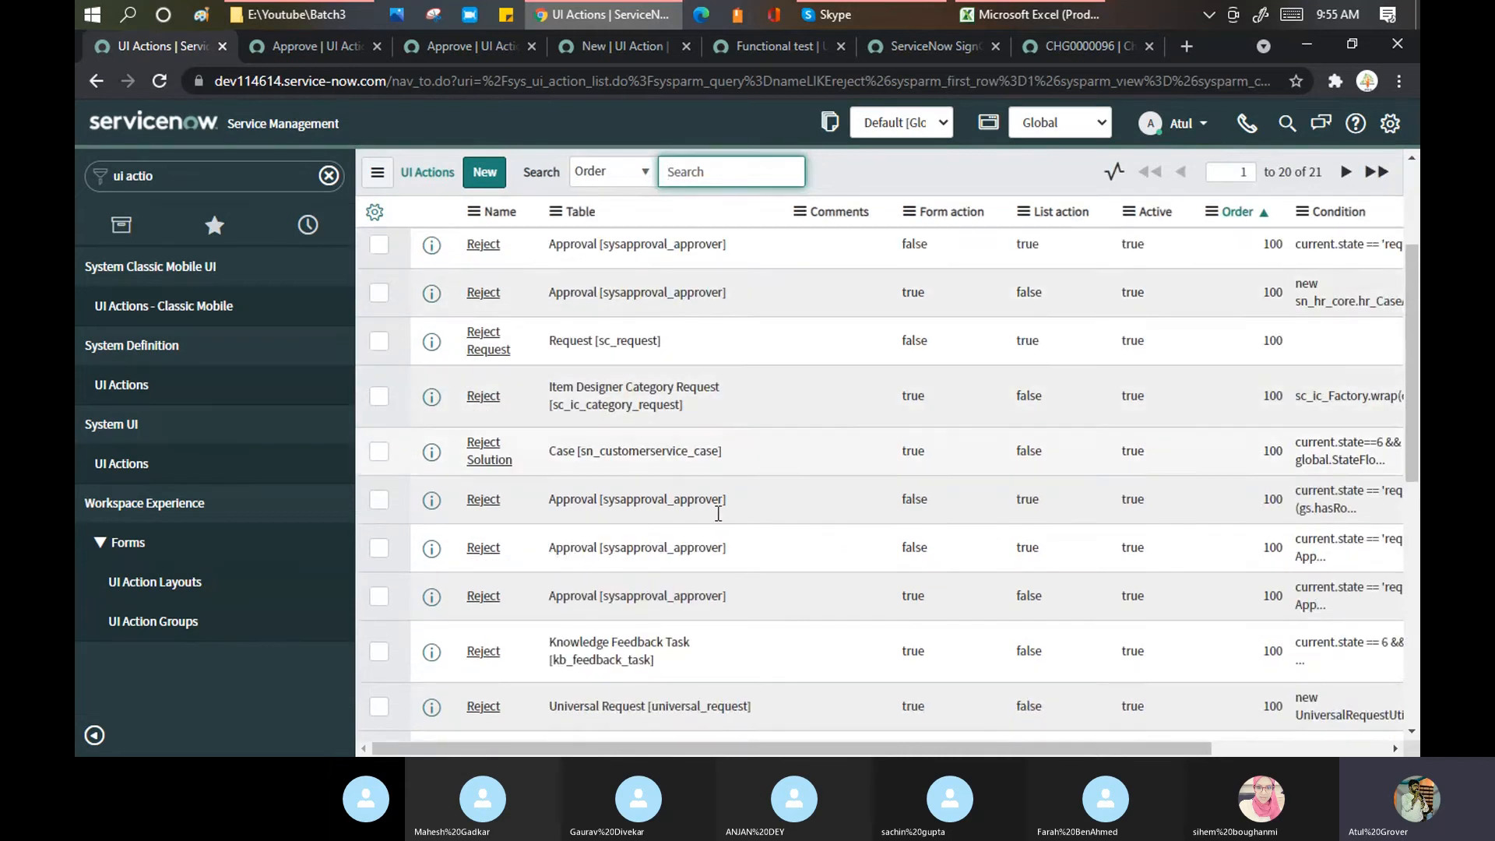
{"action": "middle_click", "coordinate": [485, 506]}
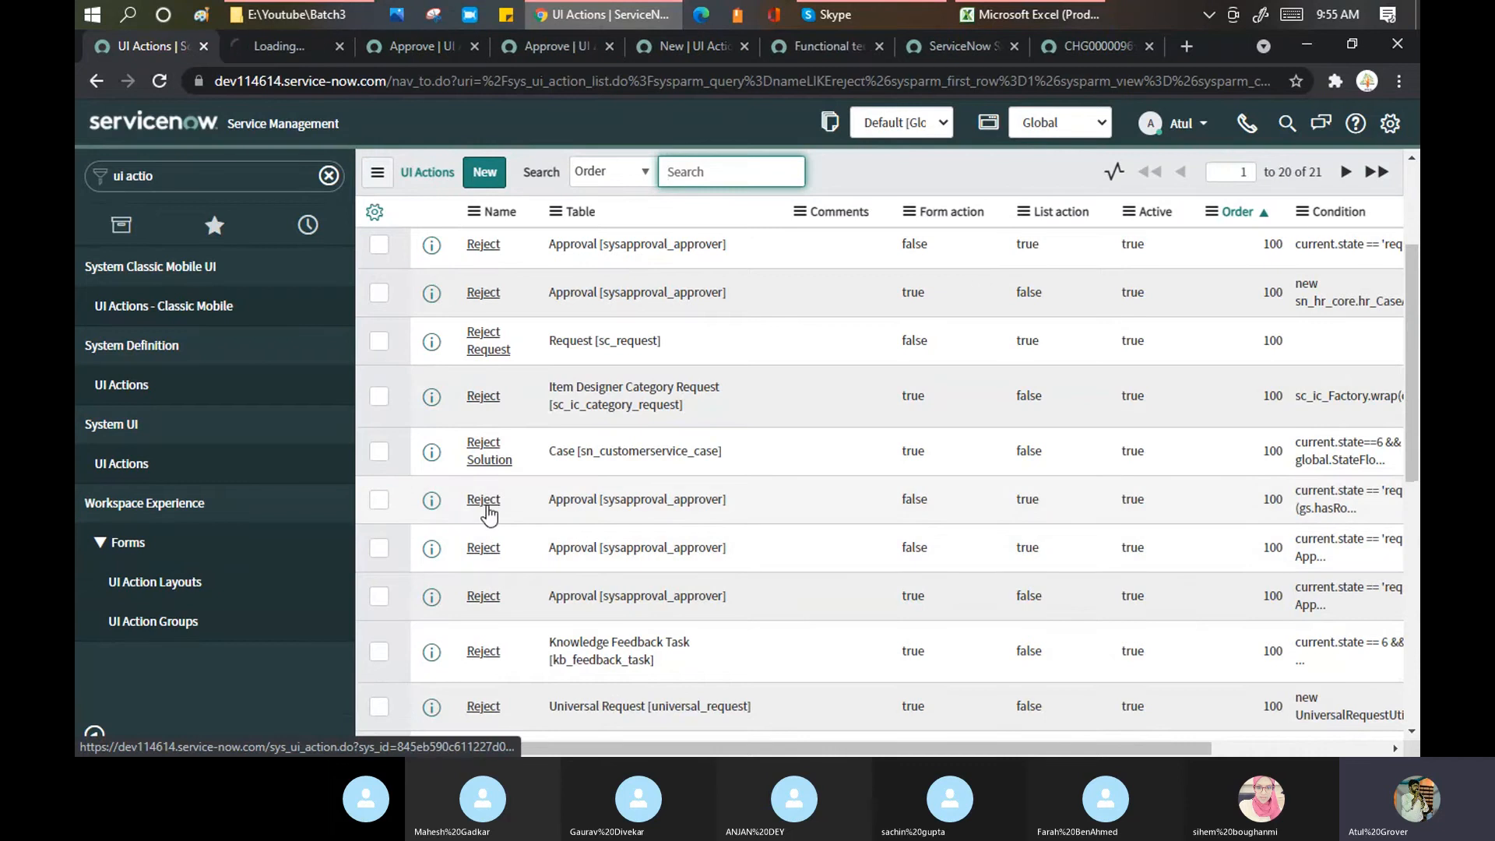
{"action": "middle_click", "coordinate": [486, 505]}
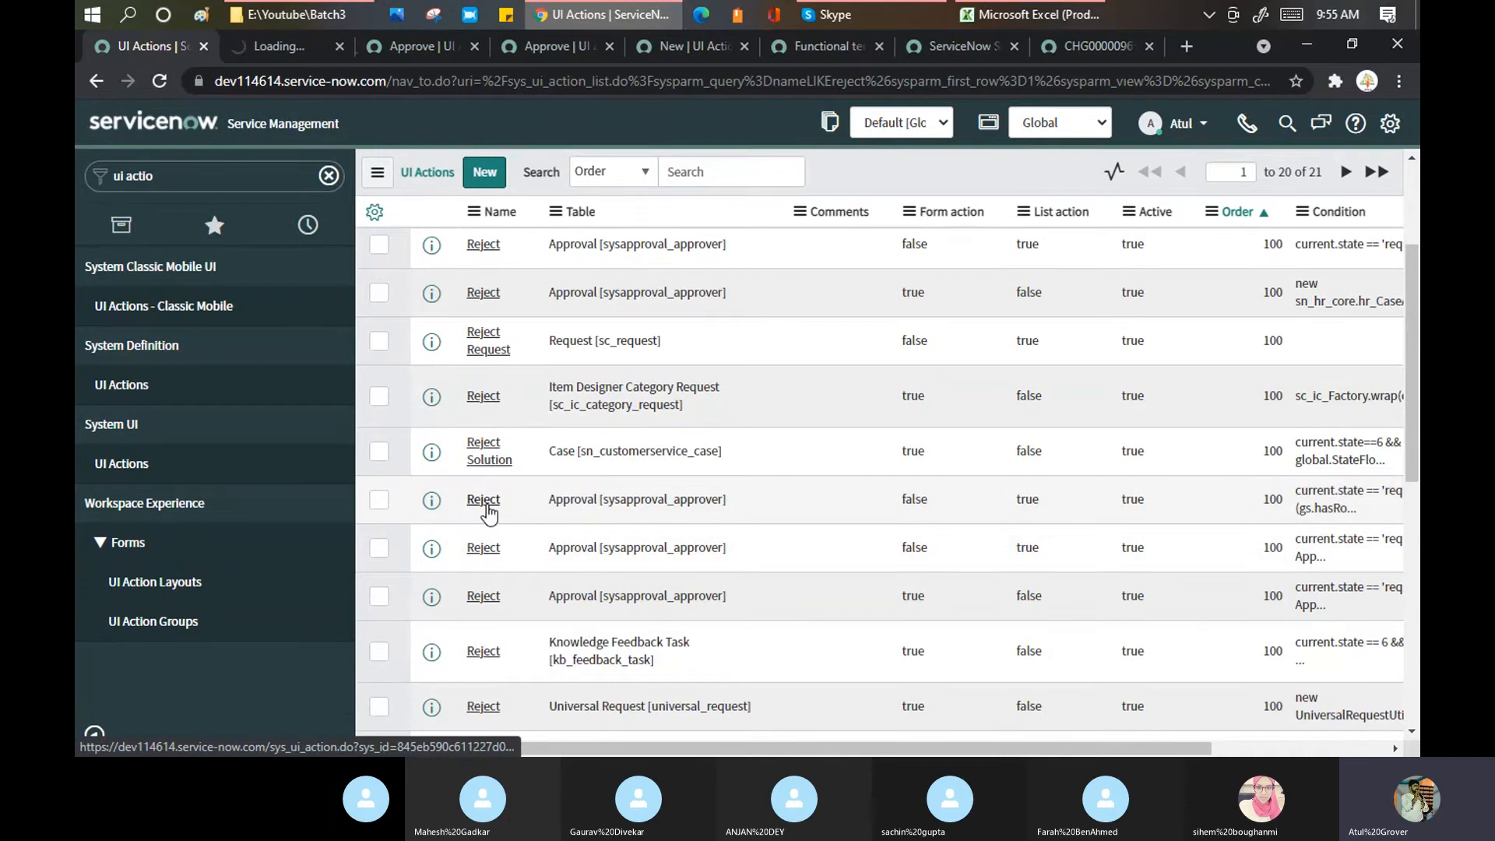
{"action": "middle_click", "coordinate": [487, 597]}
{"action": "left_click", "coordinate": [236, 39]}
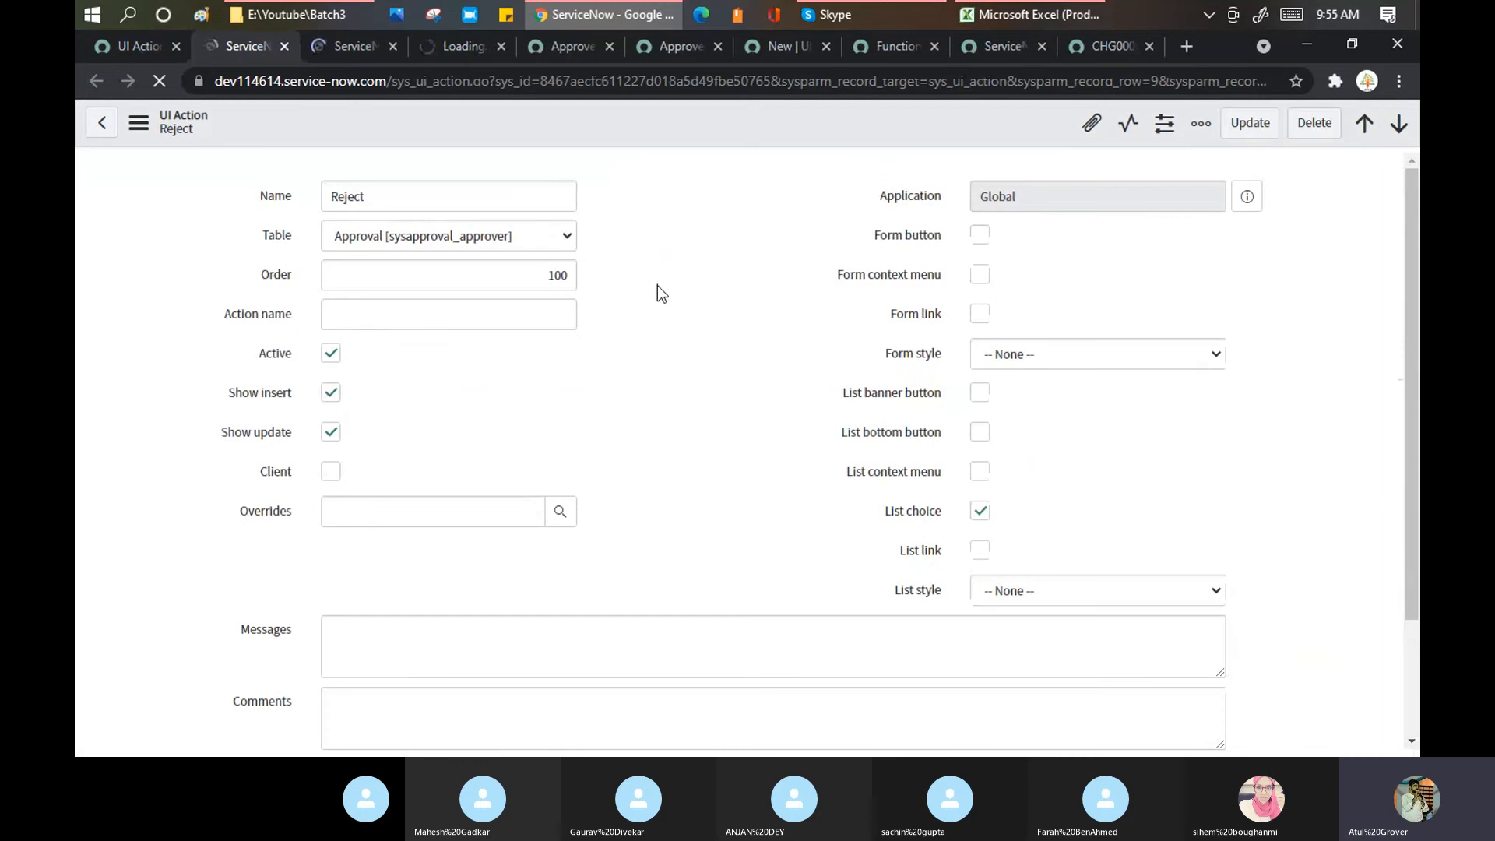
Step: Review the Condition and Script of each Reject UI Action record, then return to the UI Actions list
{"action": "scroll", "coordinate": [657, 285], "scroll_direction": "down", "scroll_amount": 10}
{"action": "left_click", "coordinate": [360, 45]}
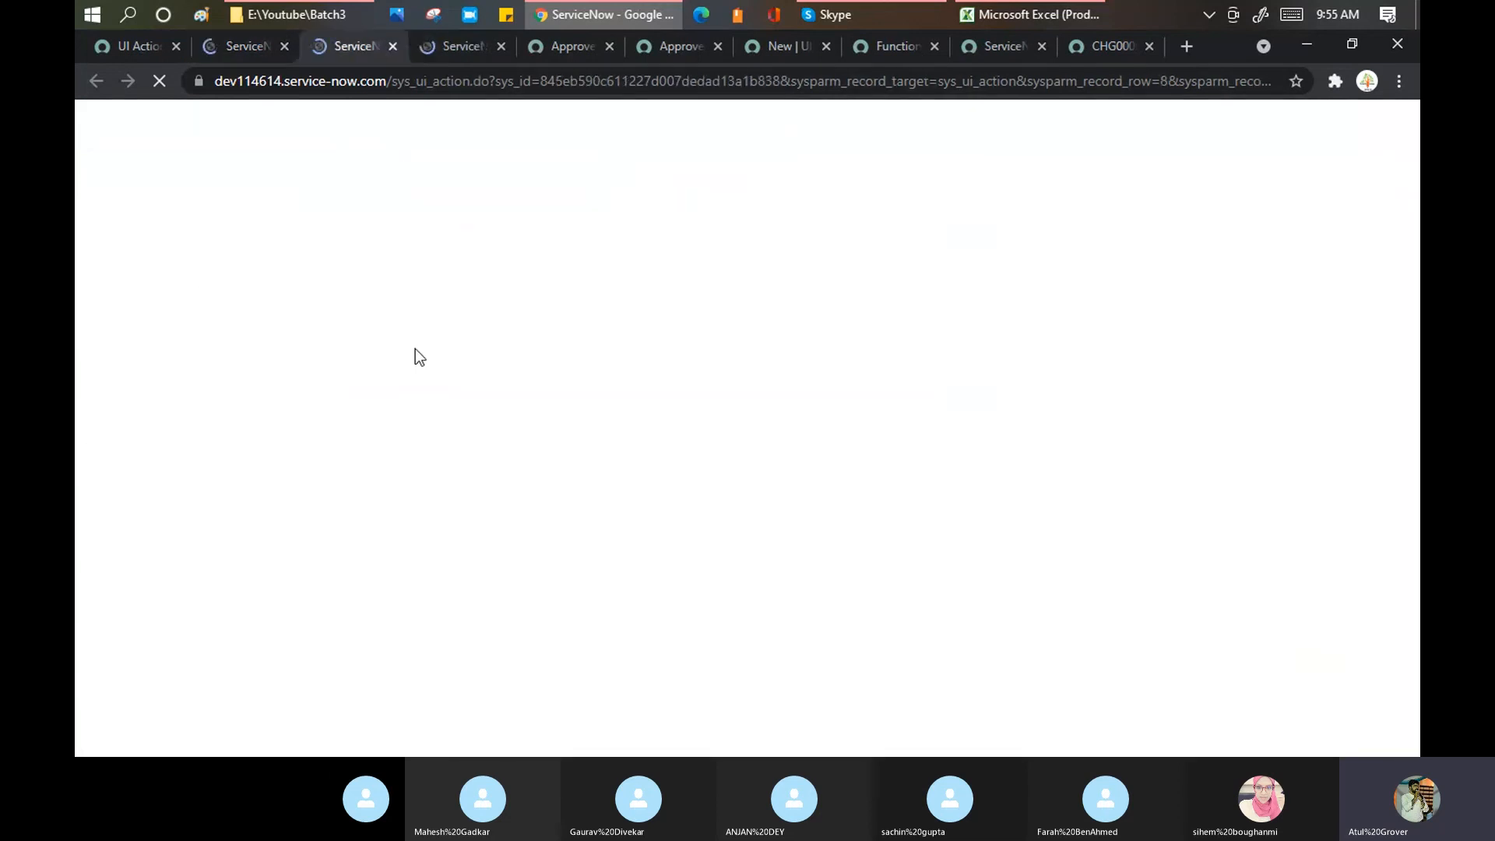
{"action": "scroll", "coordinate": [427, 357], "scroll_direction": "down", "scroll_amount": 10}
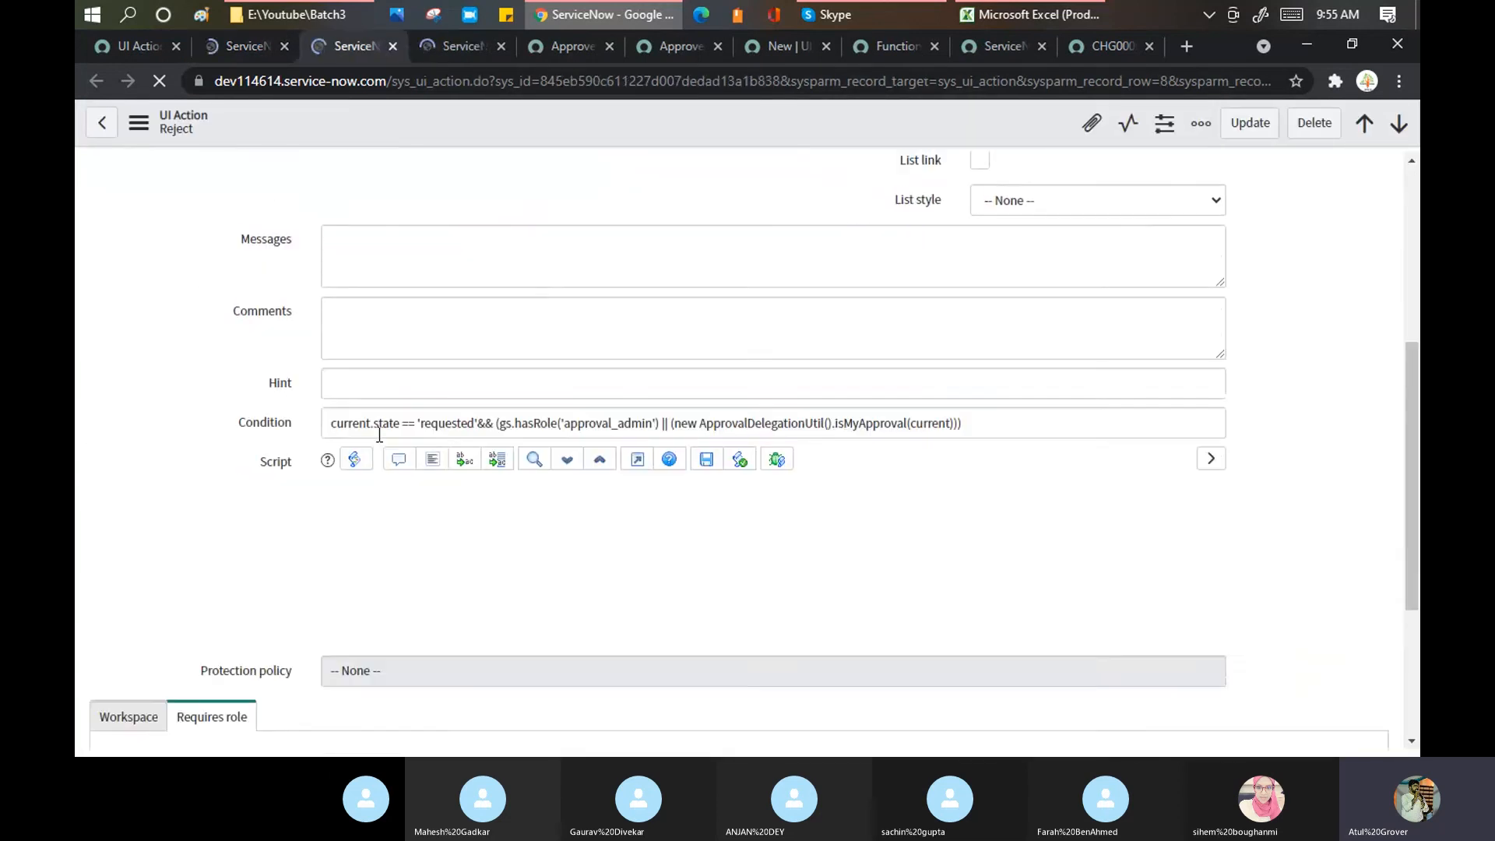
{"action": "left_click", "coordinate": [452, 48]}
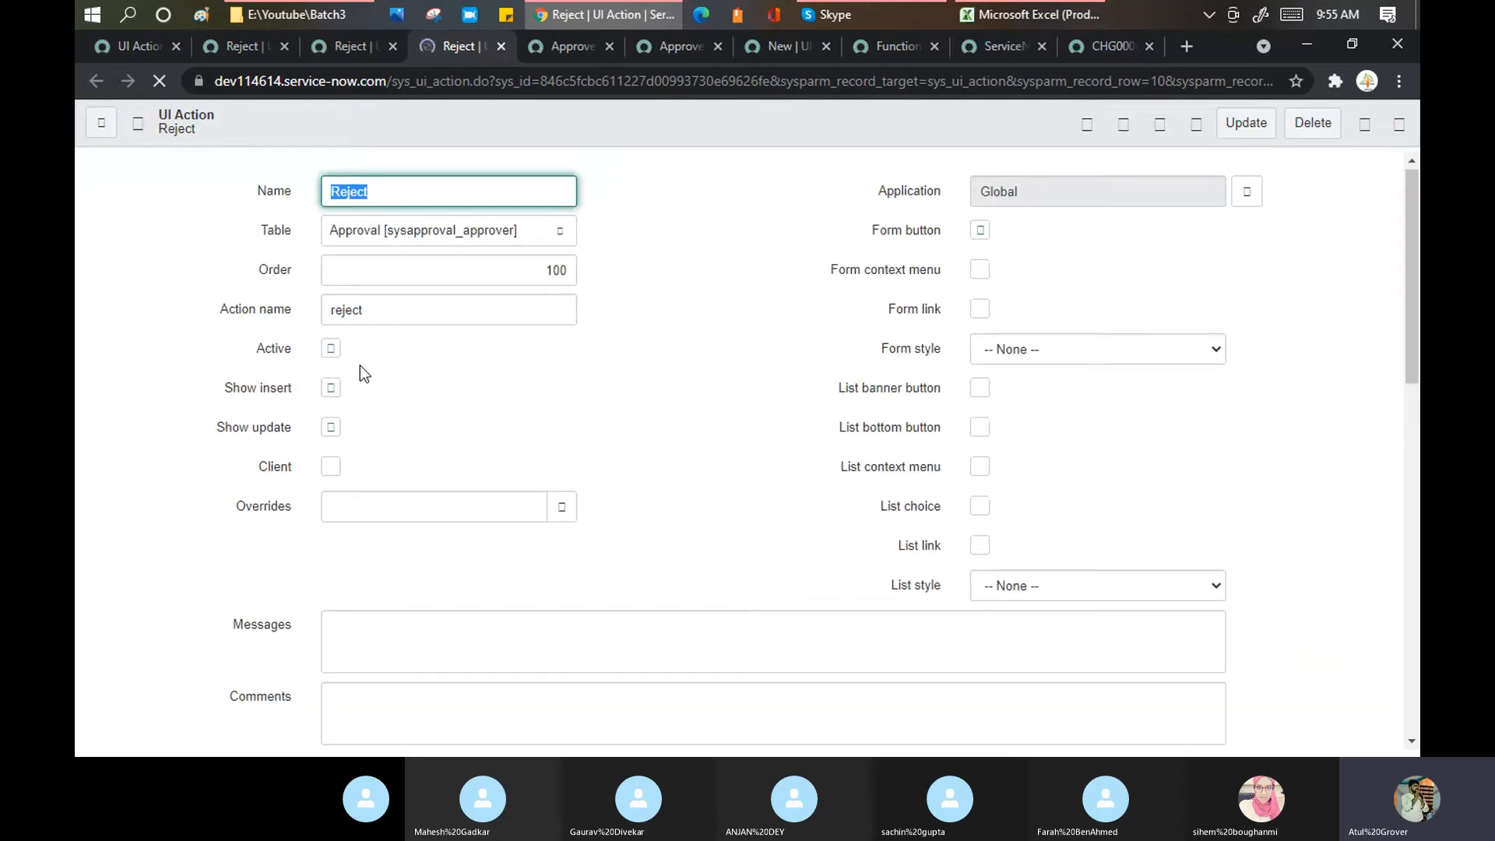
{"action": "scroll", "coordinate": [359, 366], "scroll_direction": "down", "scroll_amount": 10}
{"action": "scroll", "coordinate": [512, 280], "scroll_direction": "up", "scroll_amount": 4}
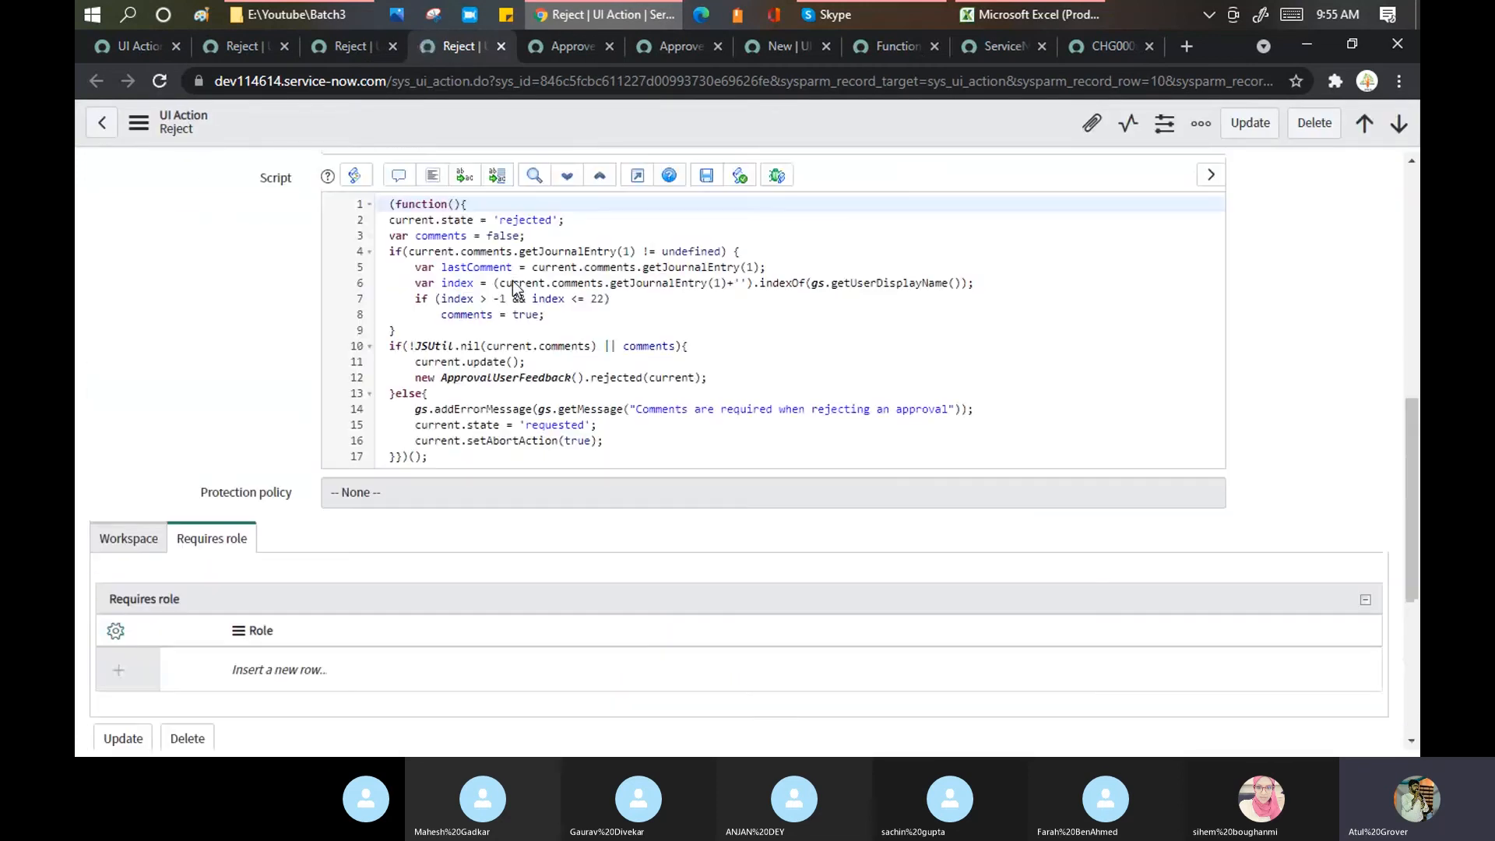
{"action": "scroll", "coordinate": [513, 288], "scroll_direction": "up", "scroll_amount": 5}
{"action": "left_click_drag", "start_coordinate": [390, 608], "coordinate": [647, 669]}
{"action": "scroll", "coordinate": [568, 636], "scroll_direction": "down", "scroll_amount": 3}
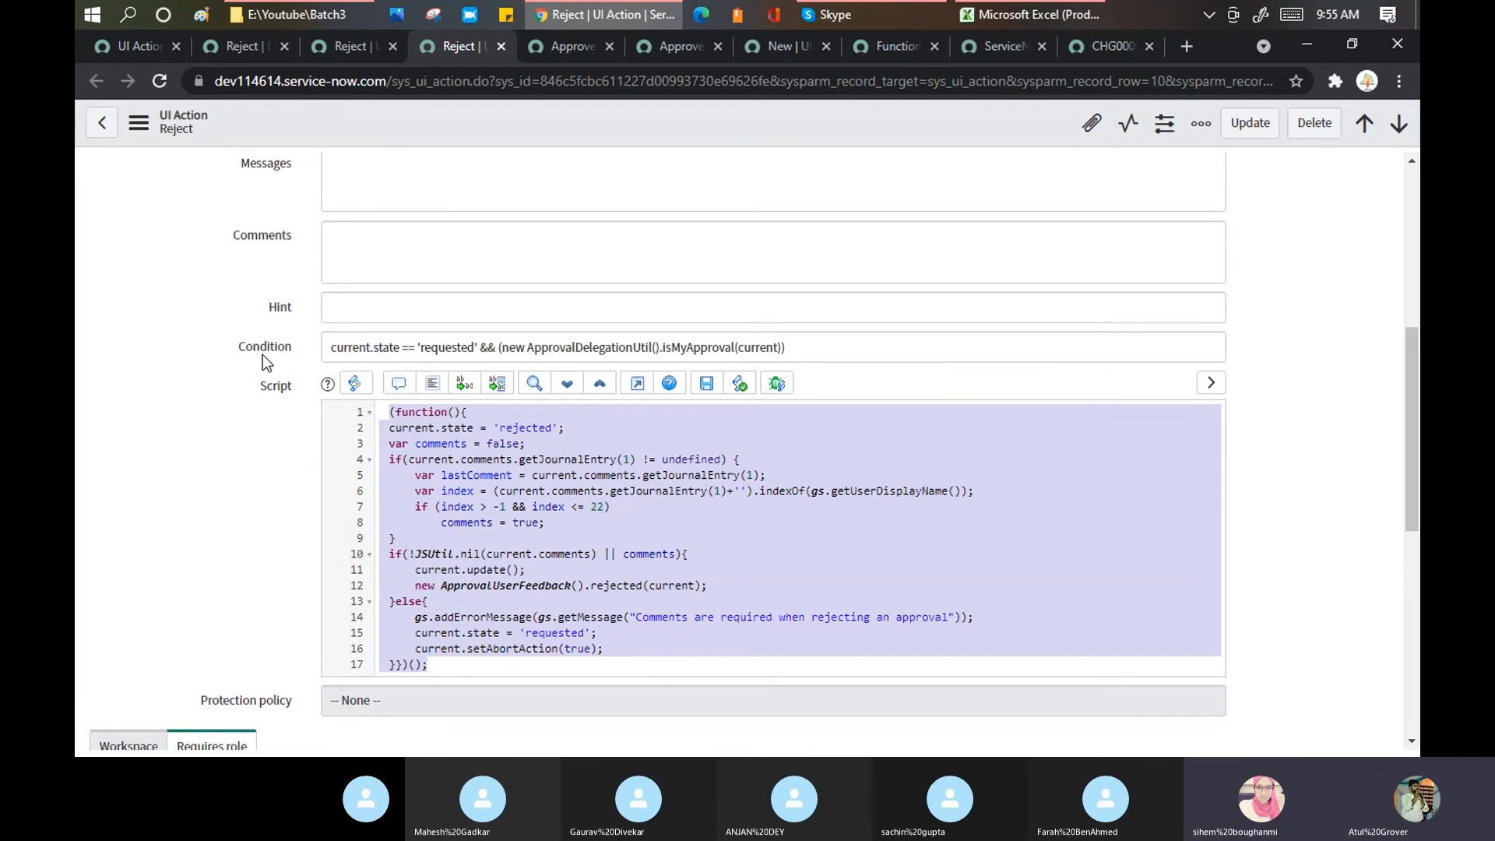
{"action": "left_click", "coordinate": [156, 48]}
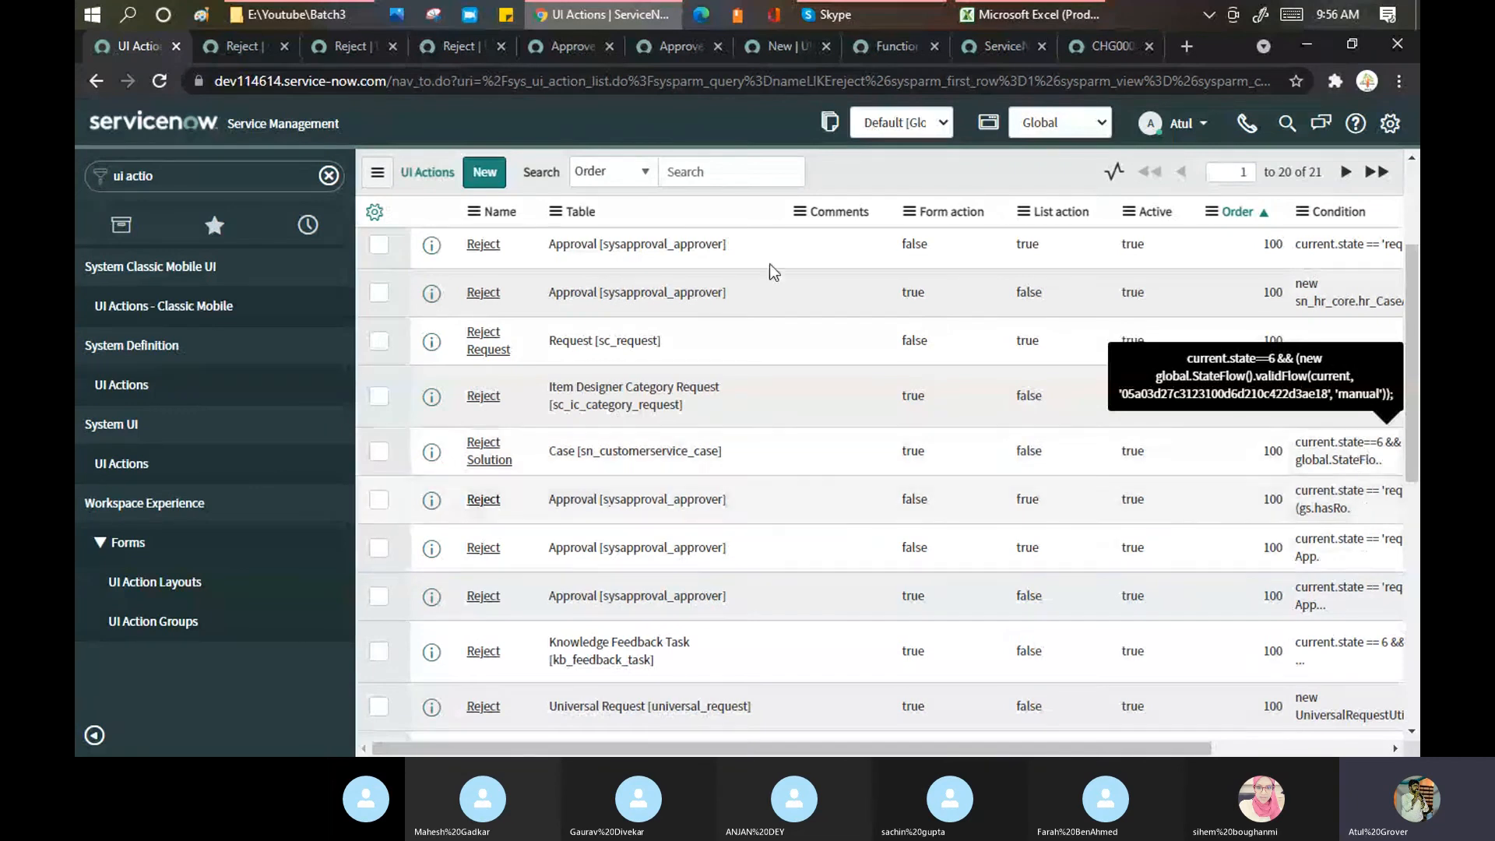
{"action": "left_click", "coordinate": [905, 14]}
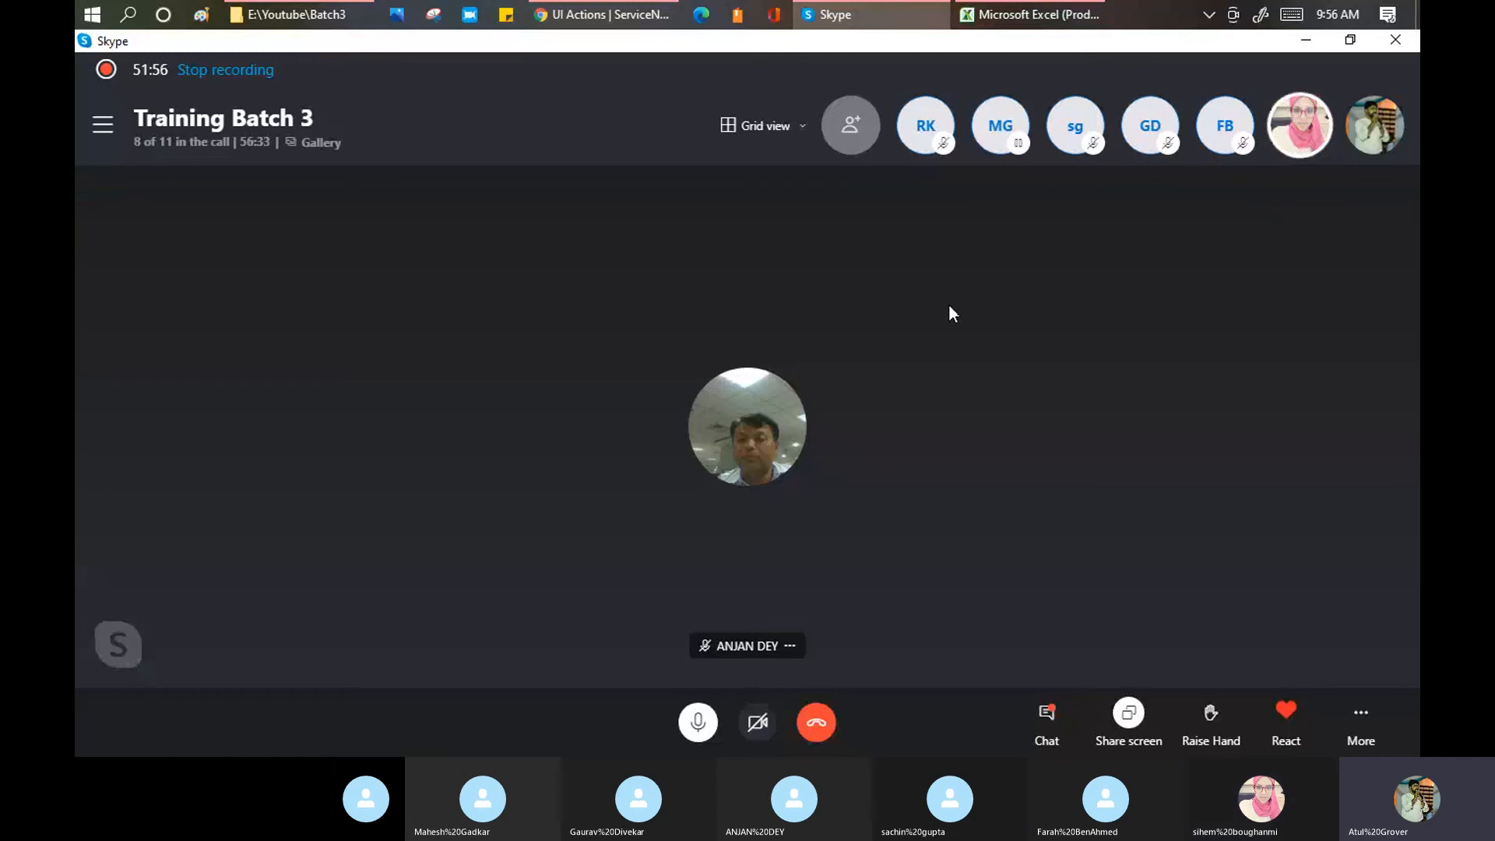
Step: Copy the green fill from Introduction to ServiceNow (A21) onto UI Policy and UI Action (A22:A23)
{"action": "mouse_move", "coordinate": [1047, 11]}
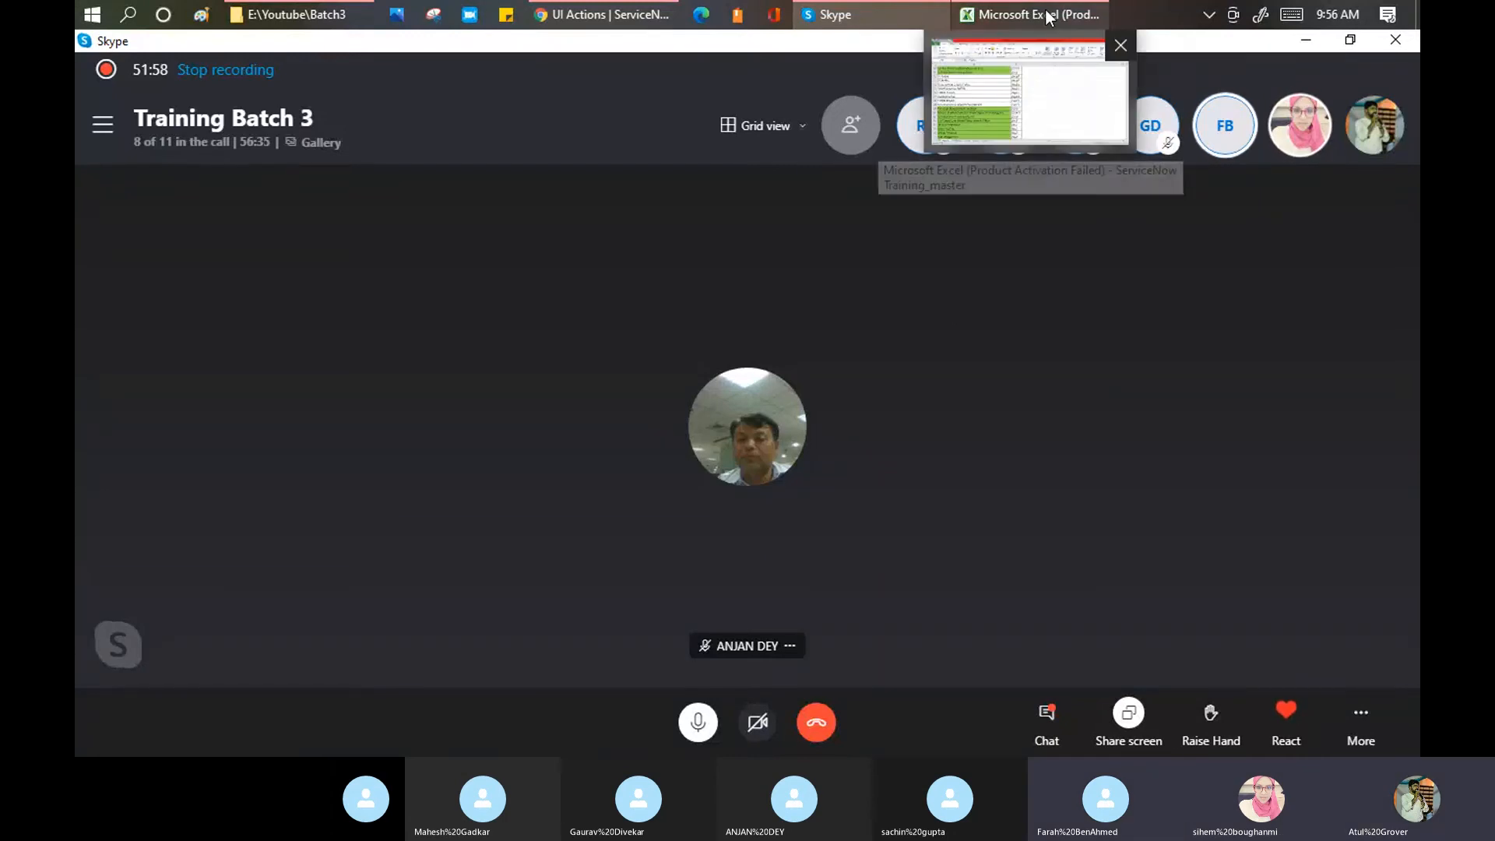
{"action": "left_click", "coordinate": [1048, 15]}
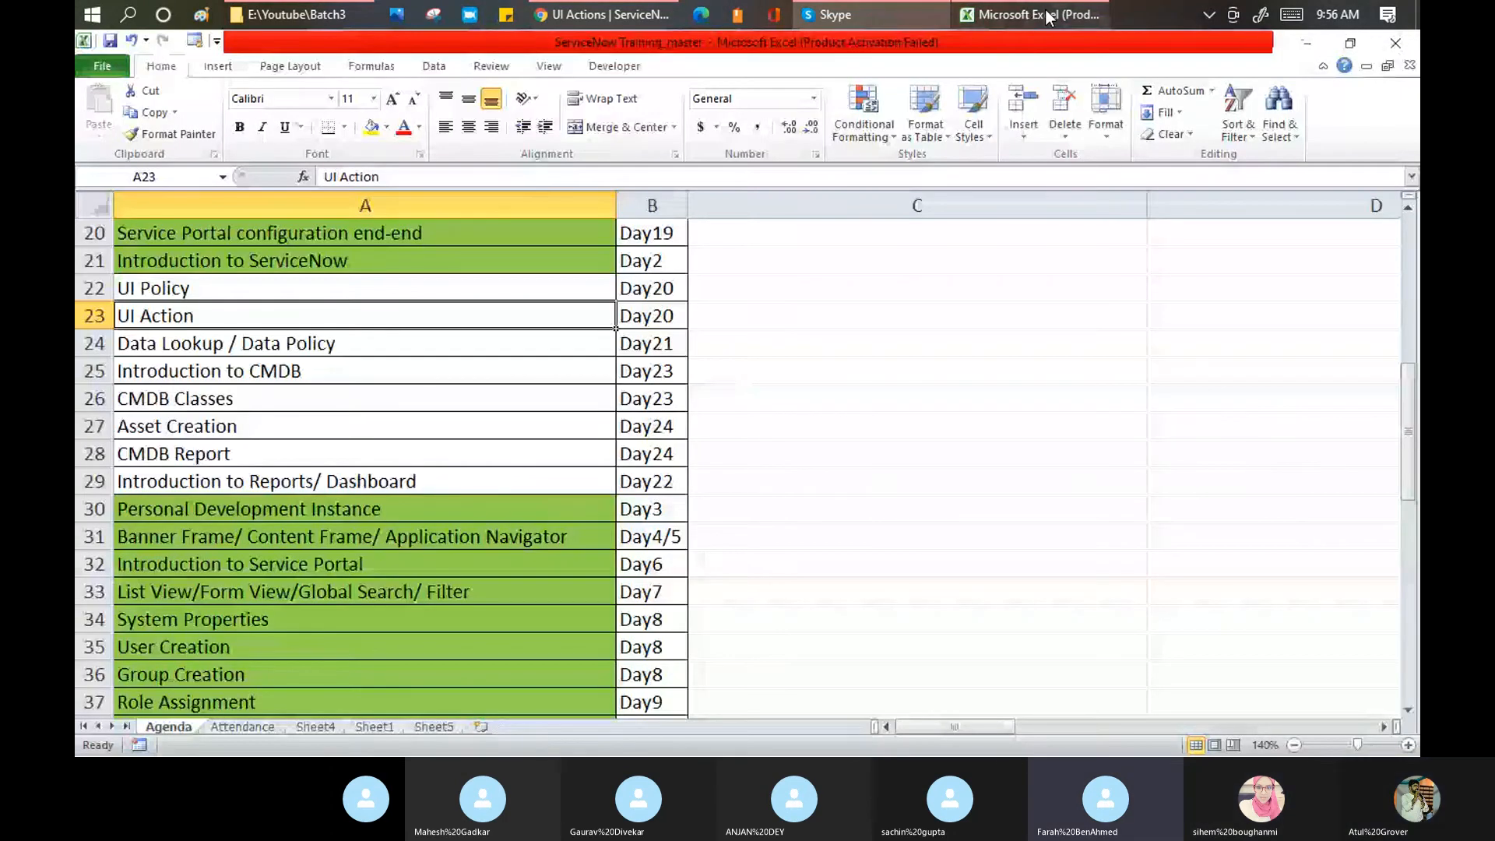
{"action": "left_click", "coordinate": [342, 260]}
{"action": "left_click", "coordinate": [170, 134]}
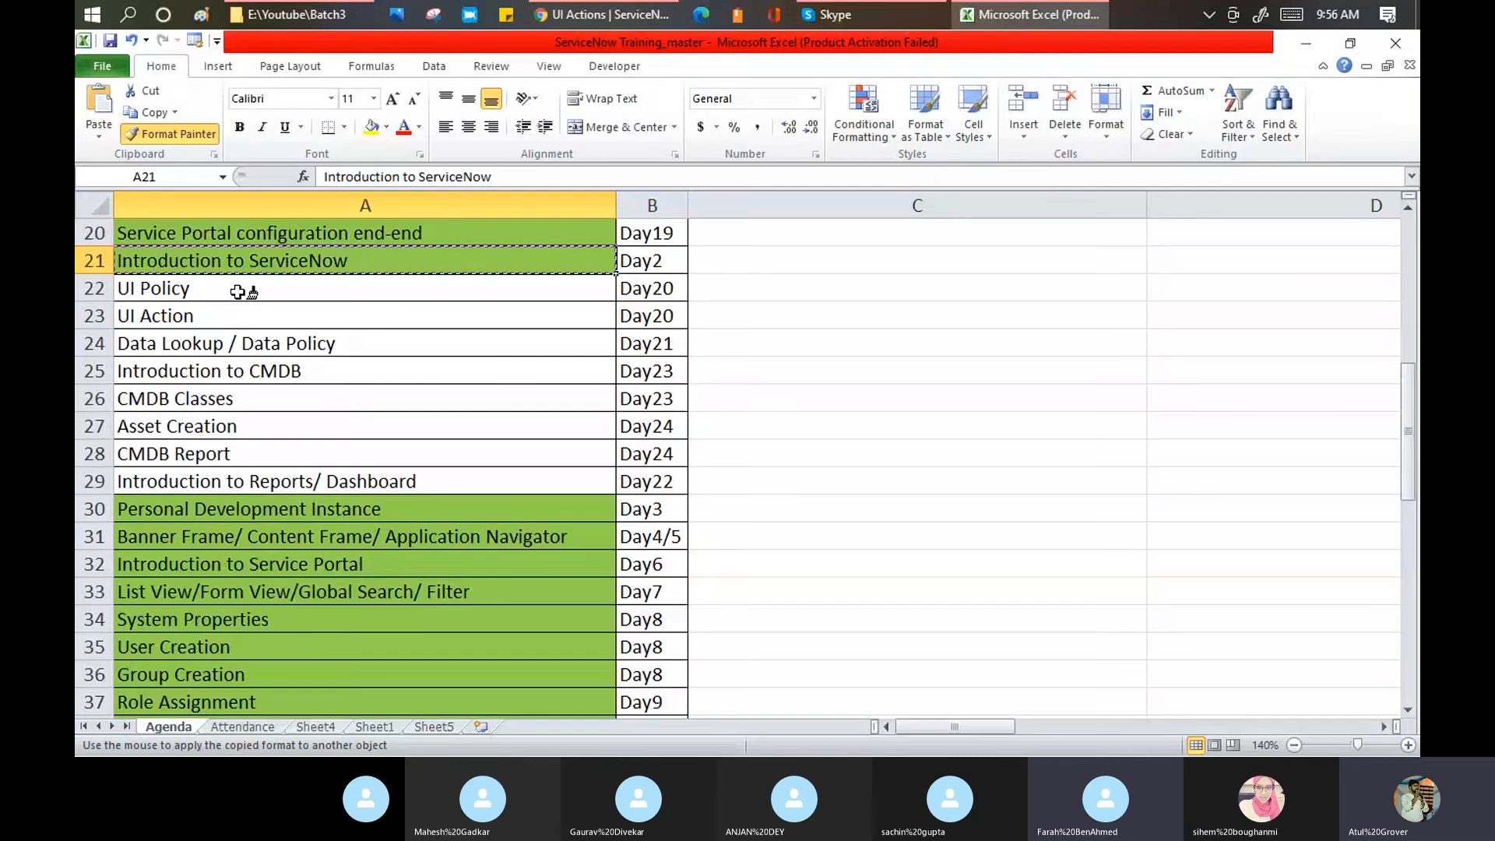
{"action": "left_click_drag", "start_coordinate": [238, 292], "coordinate": [257, 310]}
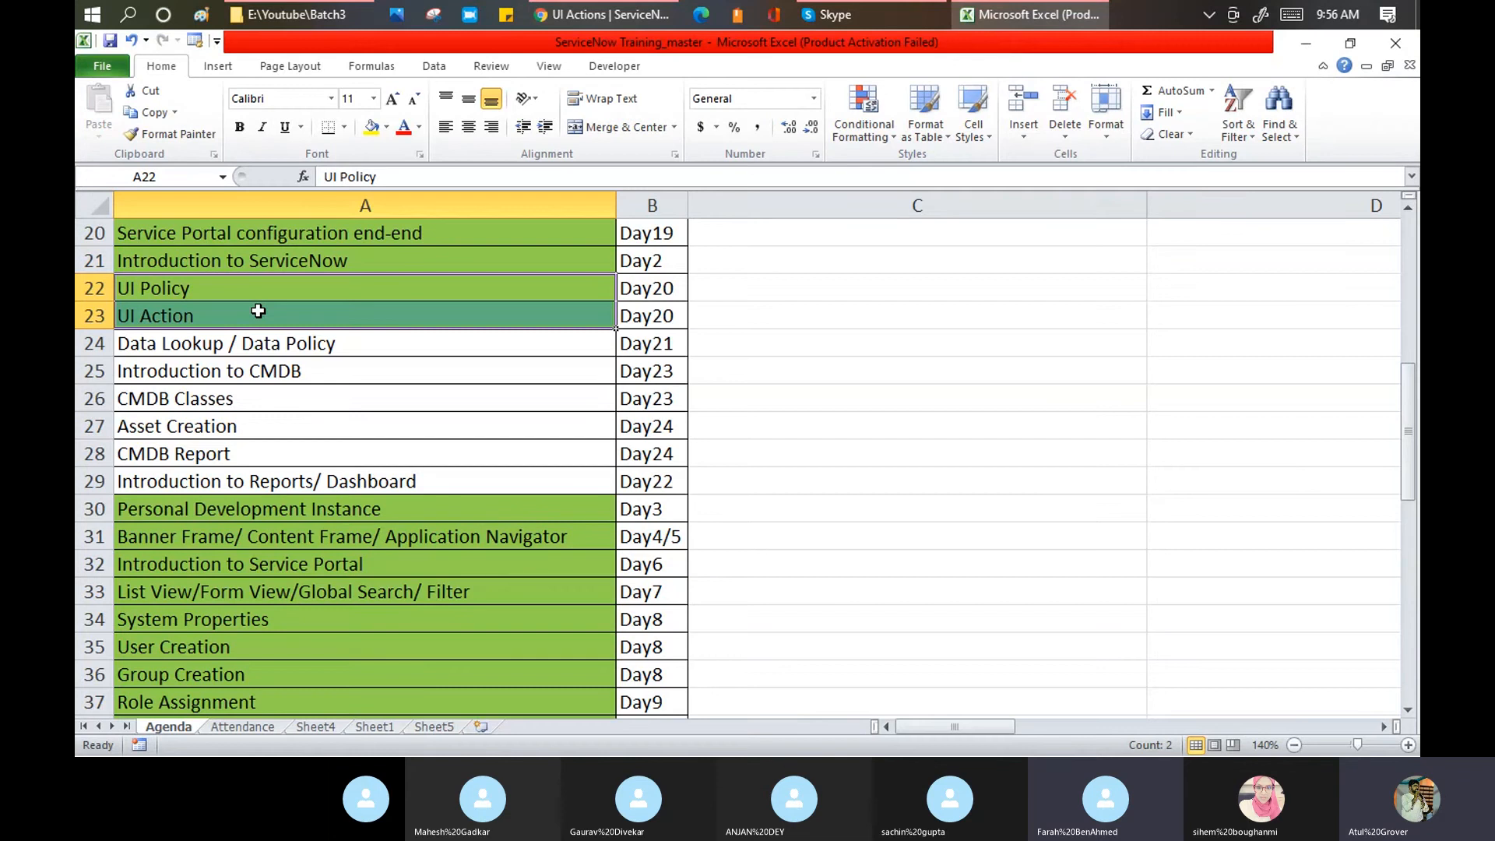
{"action": "left_click", "coordinate": [548, 14]}
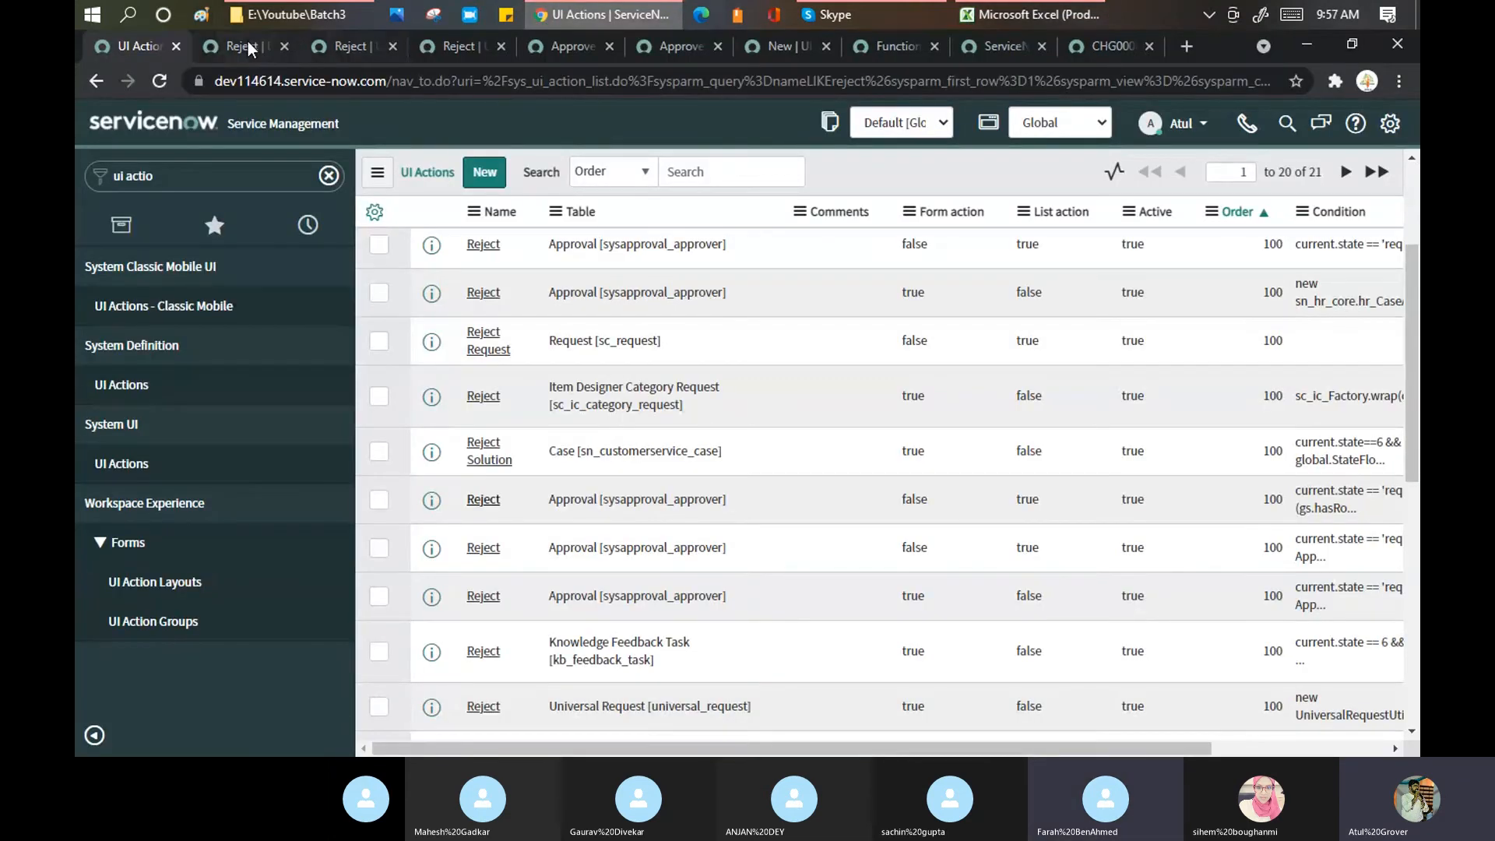
Step: Open the Reject UI Action record and mark its condition's requested state, delegation and isMyApproval checks
{"action": "left_click", "coordinate": [248, 43]}
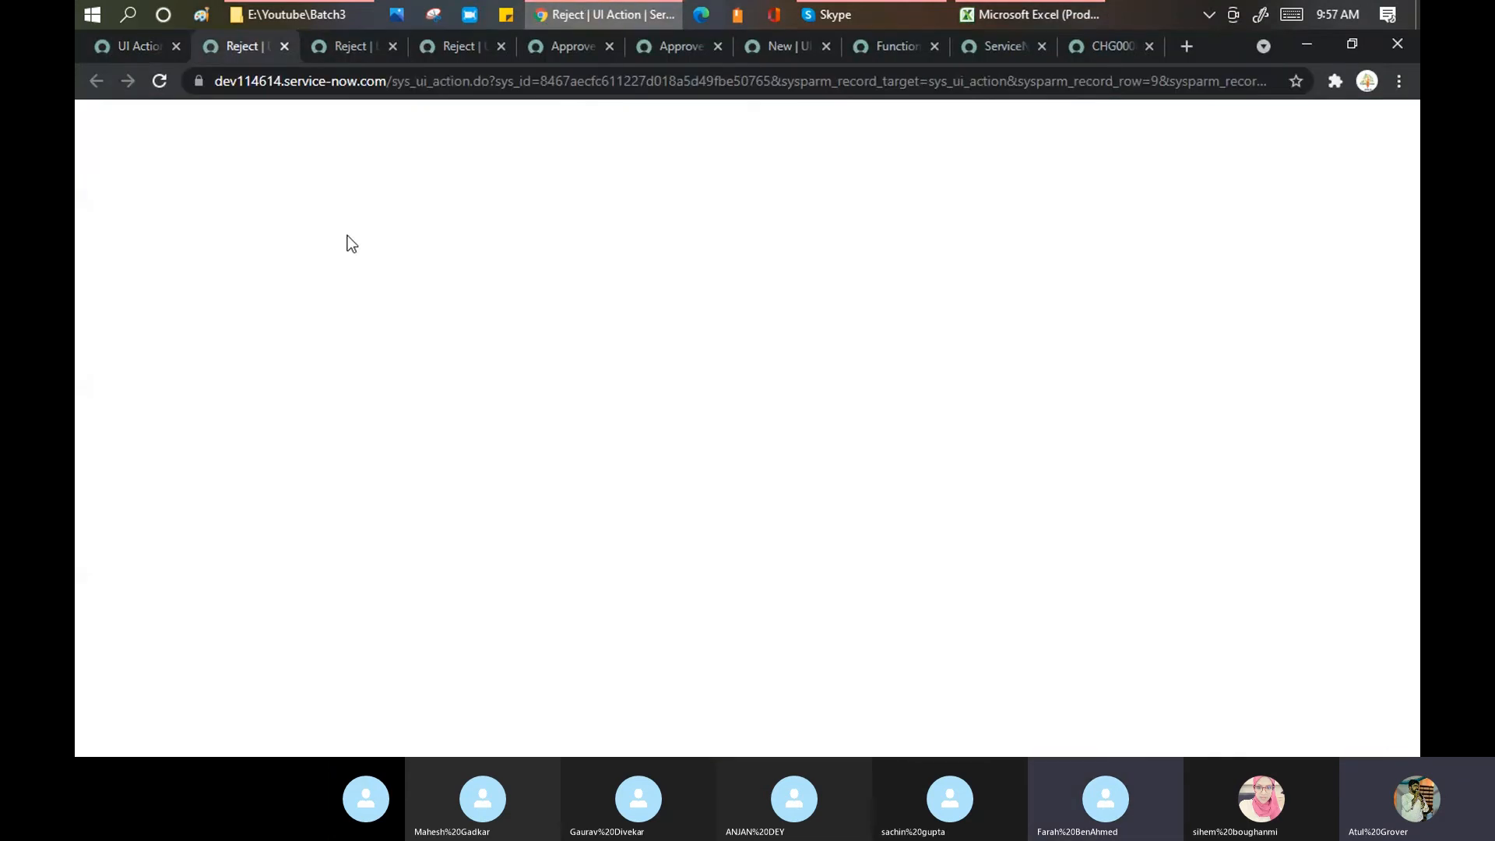
{"action": "scroll", "coordinate": [549, 397], "scroll_direction": "down", "scroll_amount": 5}
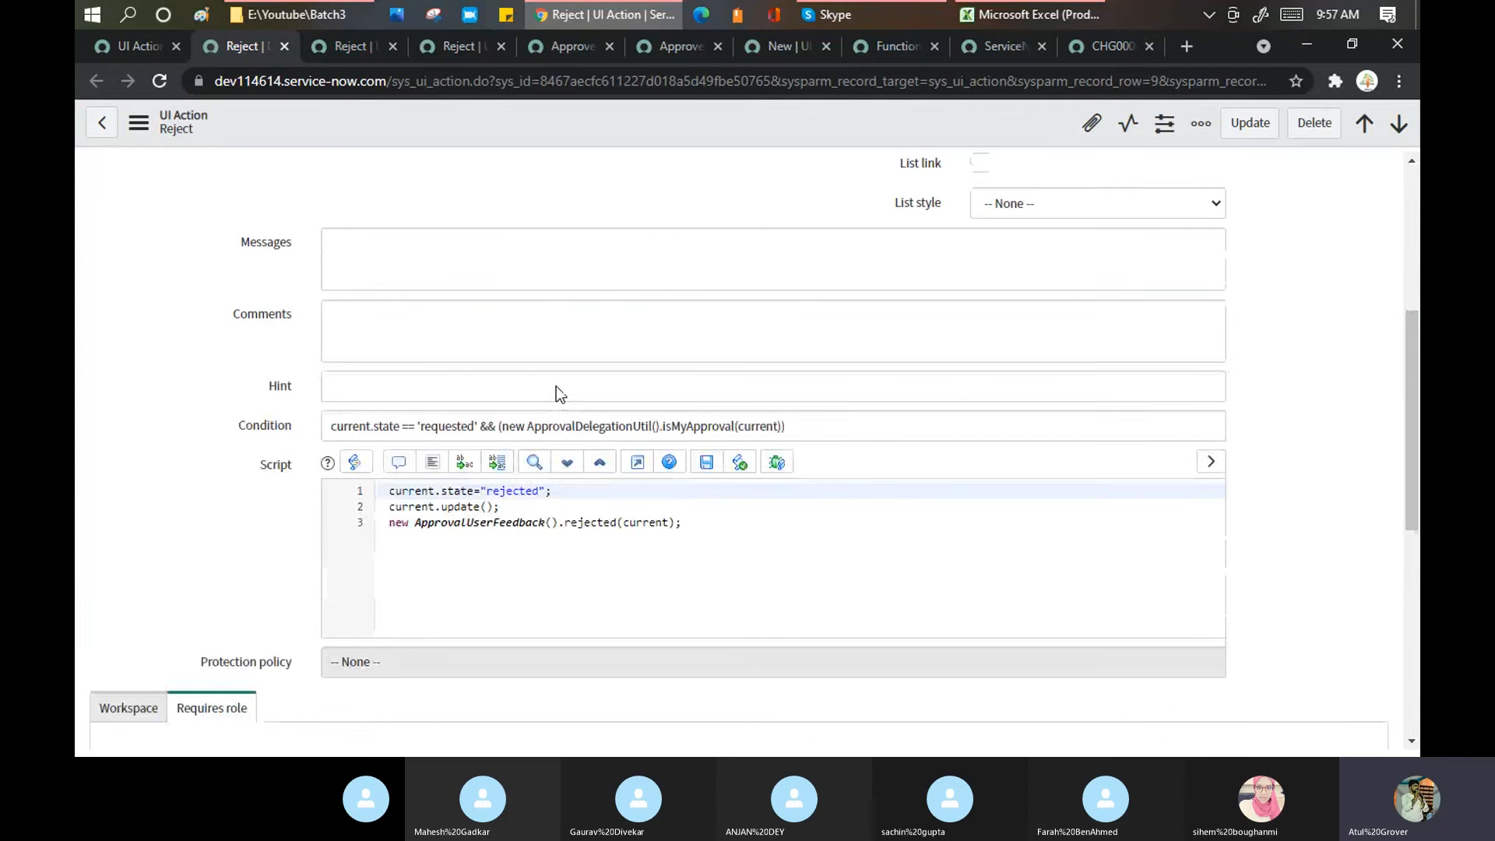
{"action": "scroll", "coordinate": [556, 386], "scroll_direction": "down", "scroll_amount": 3}
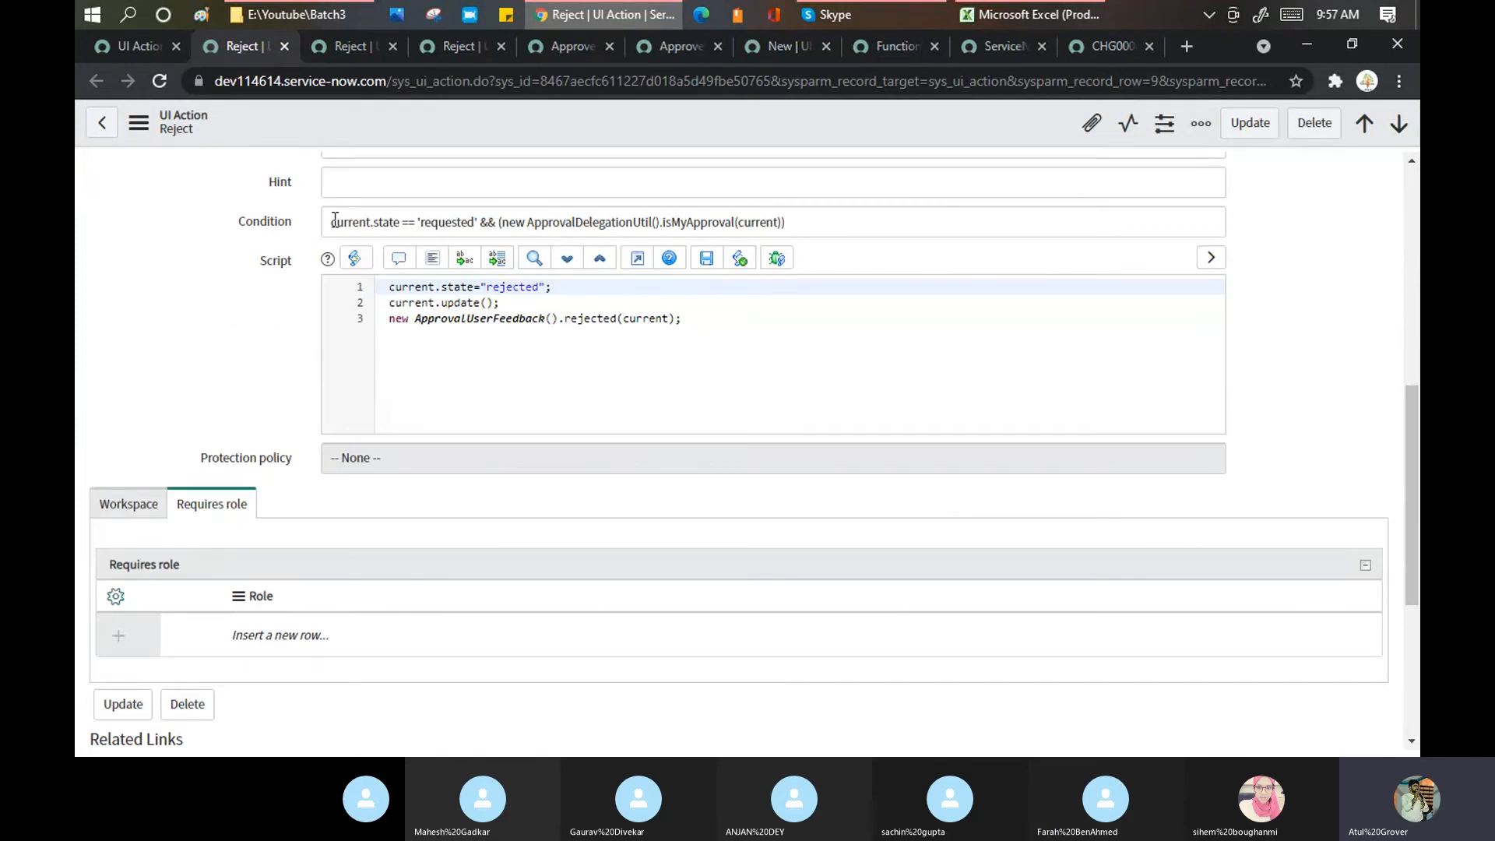
{"action": "left_click_drag", "start_coordinate": [331, 224], "coordinate": [397, 229]}
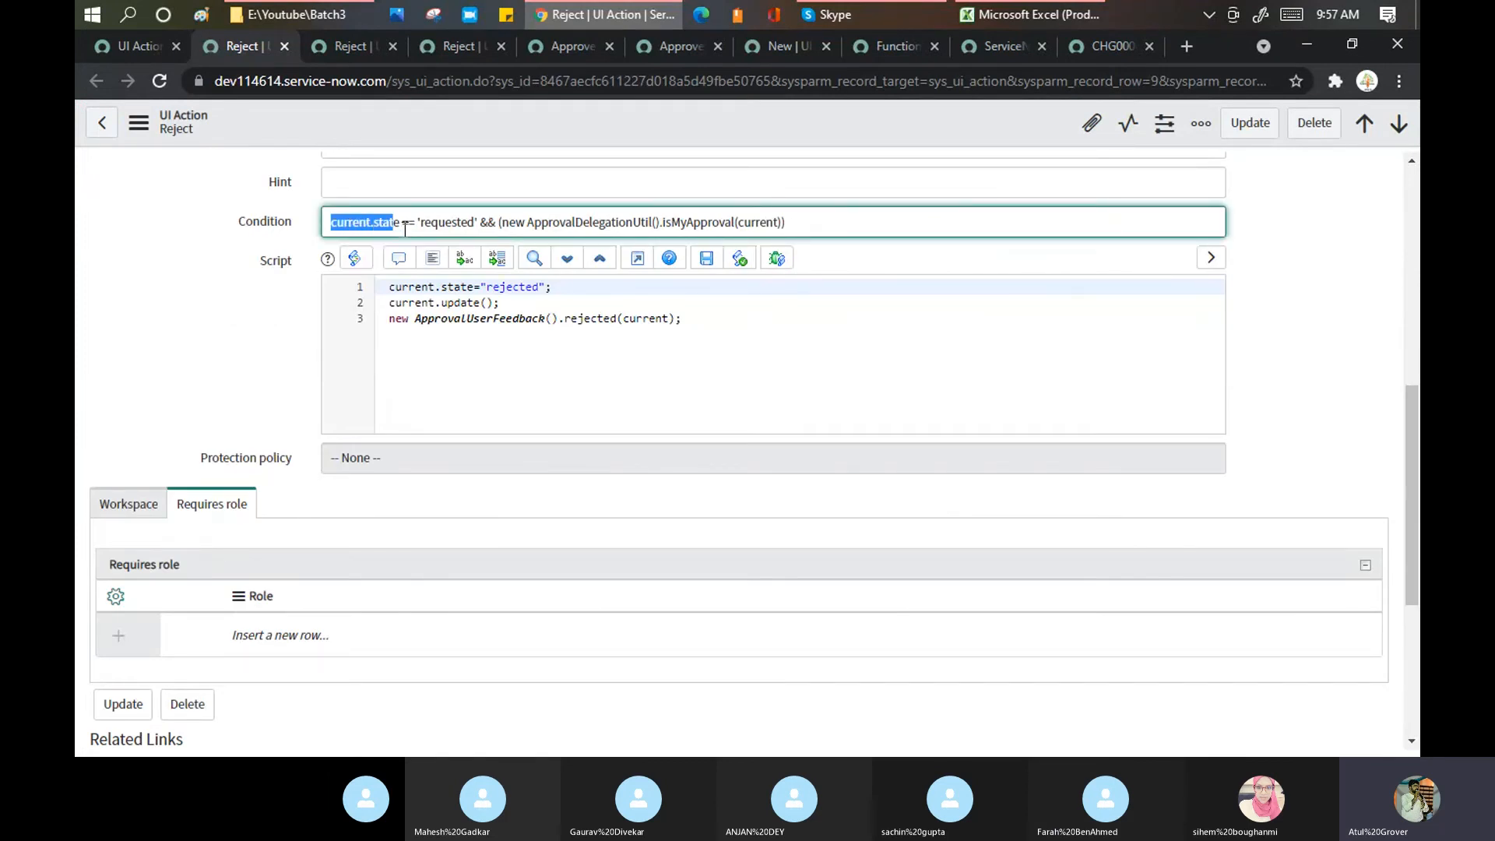
{"action": "double_click", "coordinate": [440, 224]}
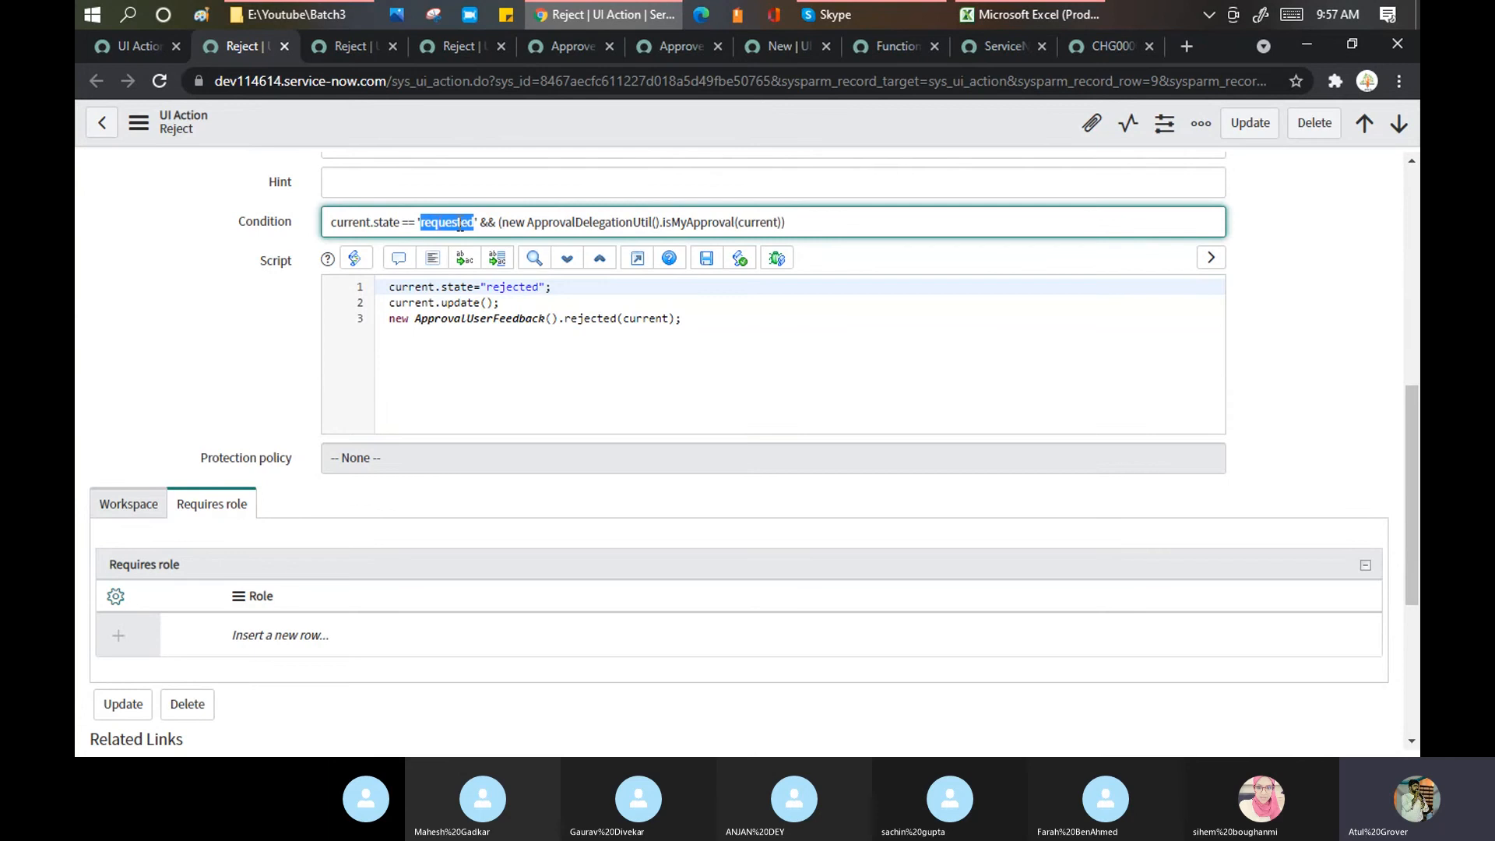
{"action": "left_click_drag", "start_coordinate": [499, 224], "coordinate": [649, 218]}
{"action": "left_click_drag", "start_coordinate": [788, 224], "coordinate": [496, 211]}
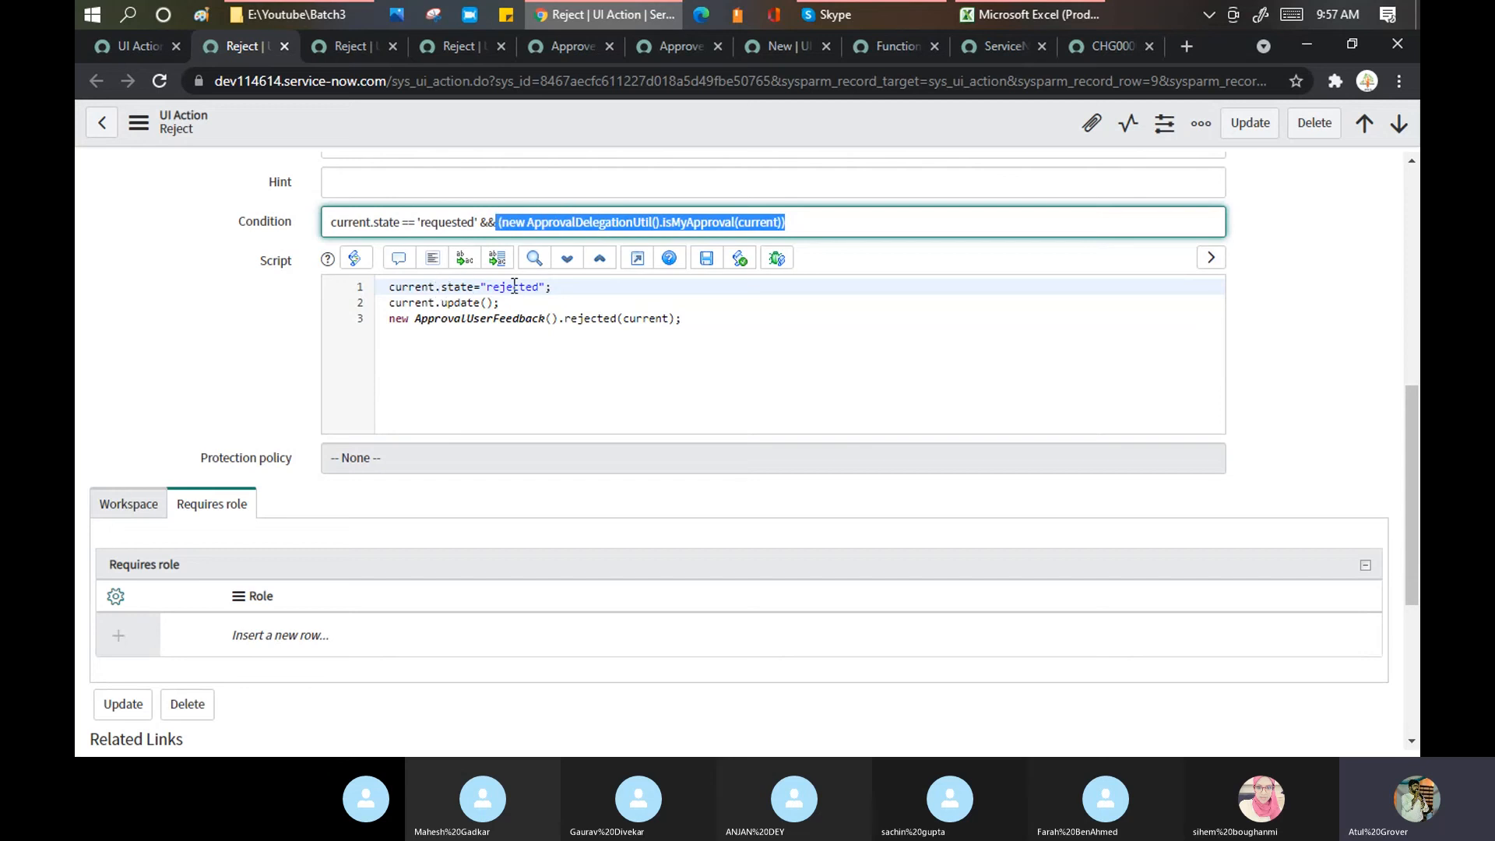
Step: Mark the update, feedback and ApprovalUserFeedback lines of the Reject script
{"action": "left_click_drag", "start_coordinate": [394, 305], "coordinate": [694, 324]}
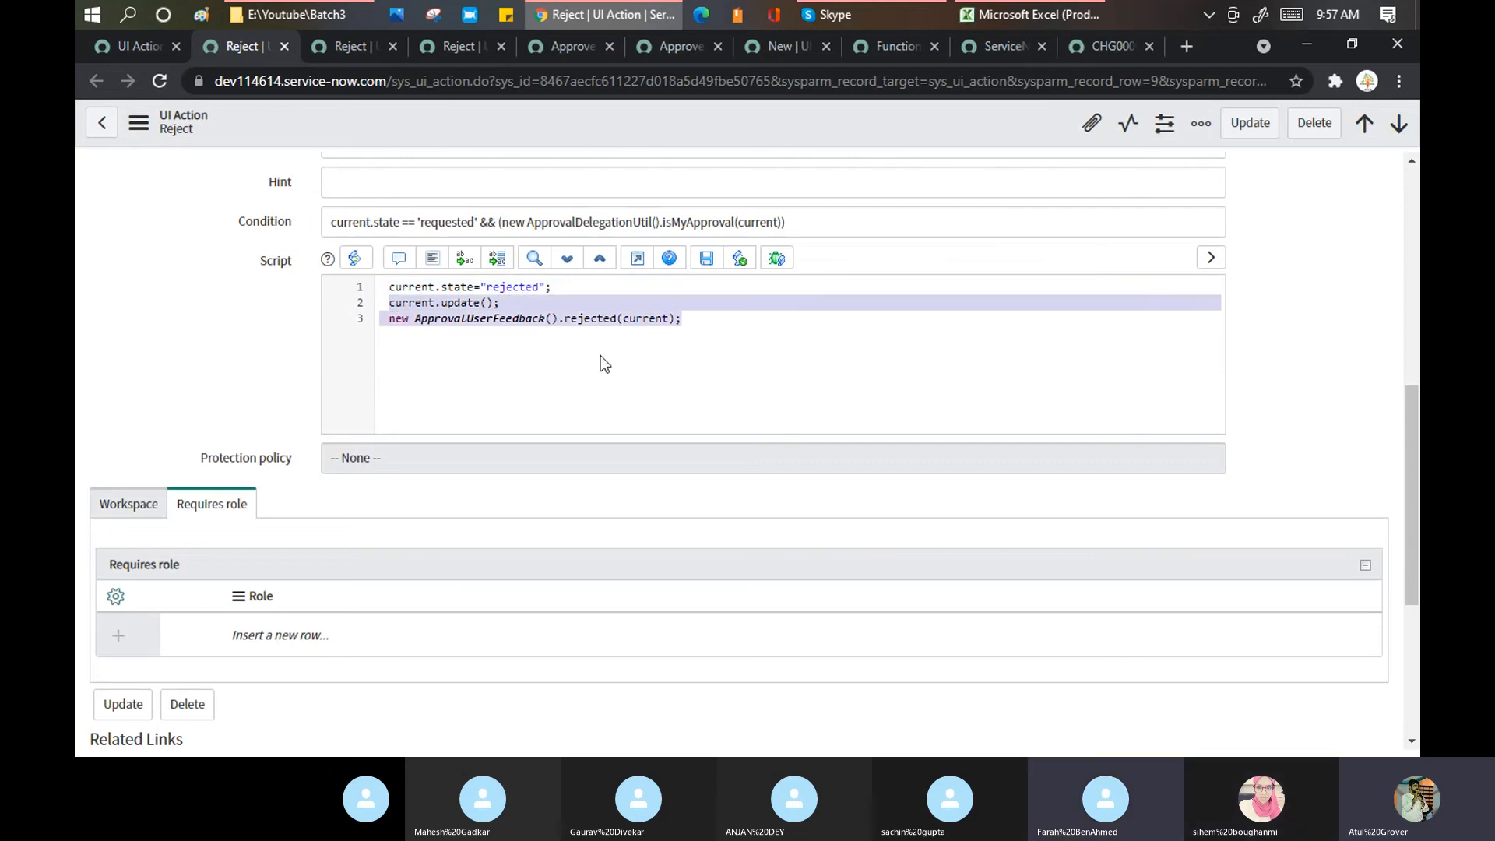
{"action": "left_click", "coordinate": [474, 345]}
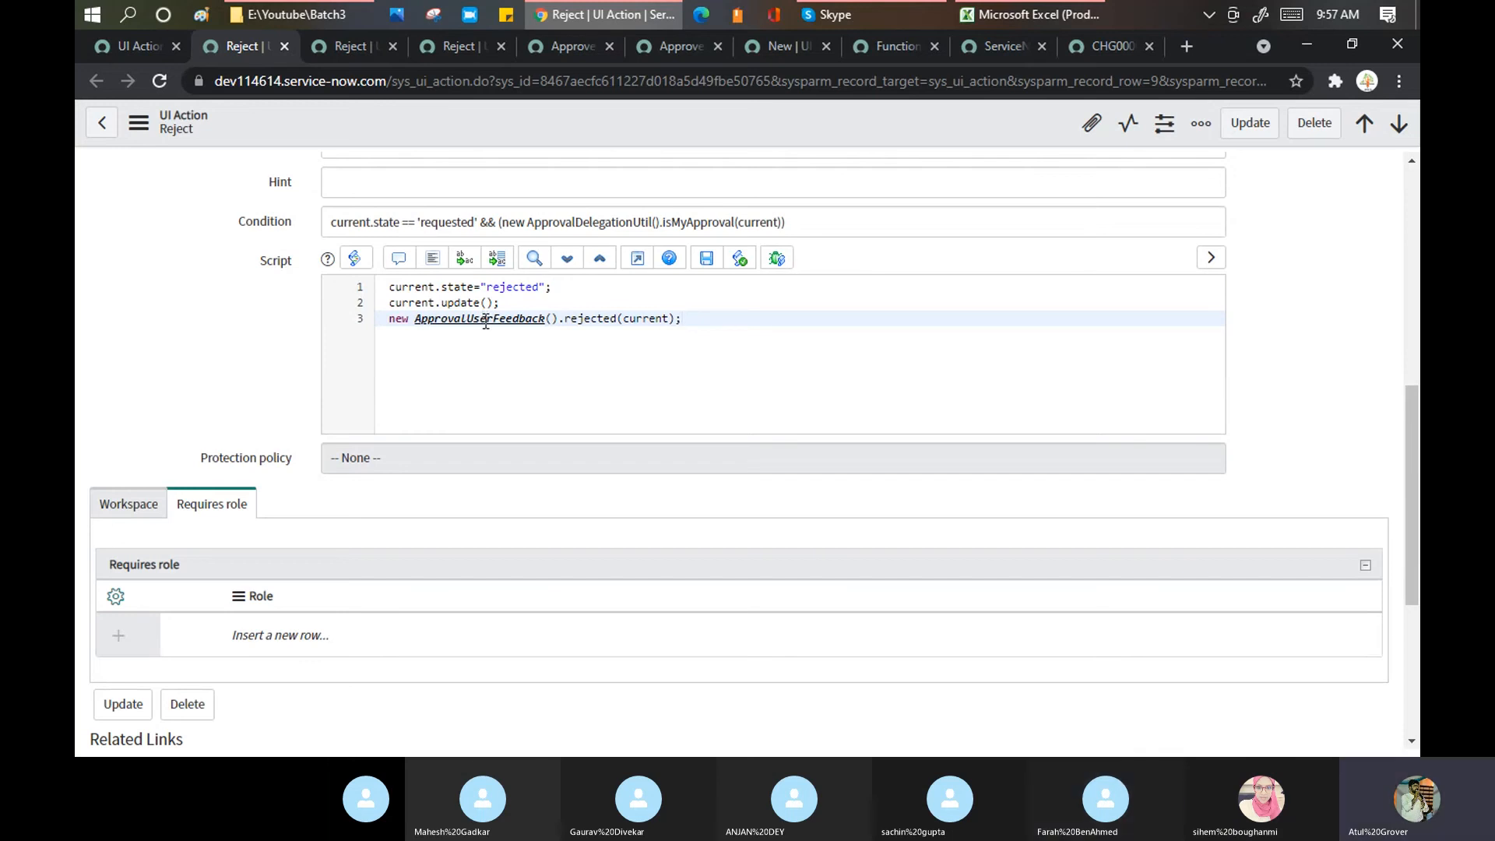
{"action": "triple_click", "coordinate": [488, 321]}
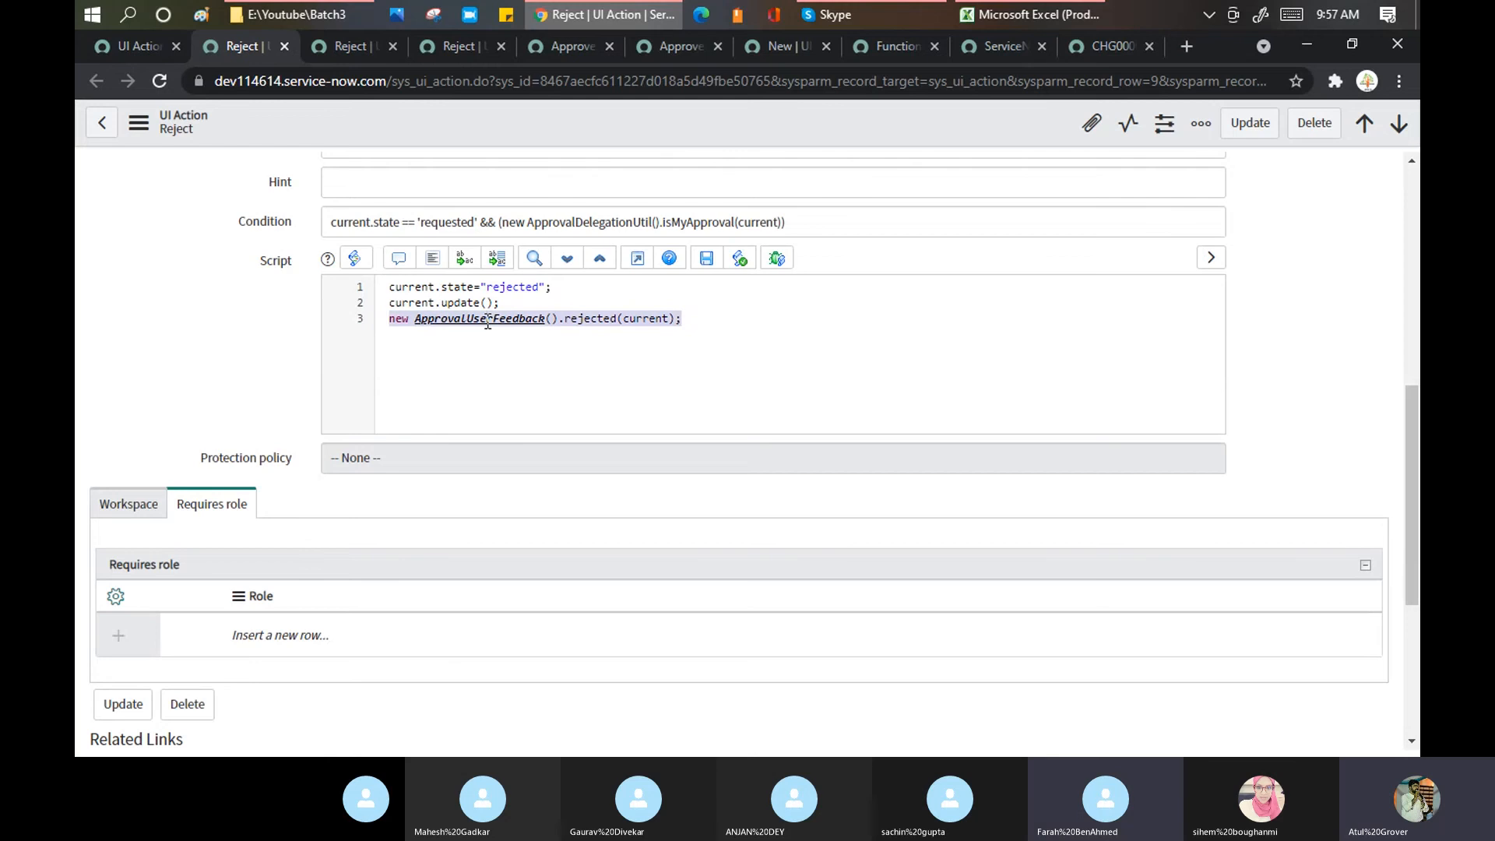
{"action": "right_click", "coordinate": [485, 320]}
{"action": "left_click", "coordinate": [453, 321]}
{"action": "triple_click", "coordinate": [453, 322]}
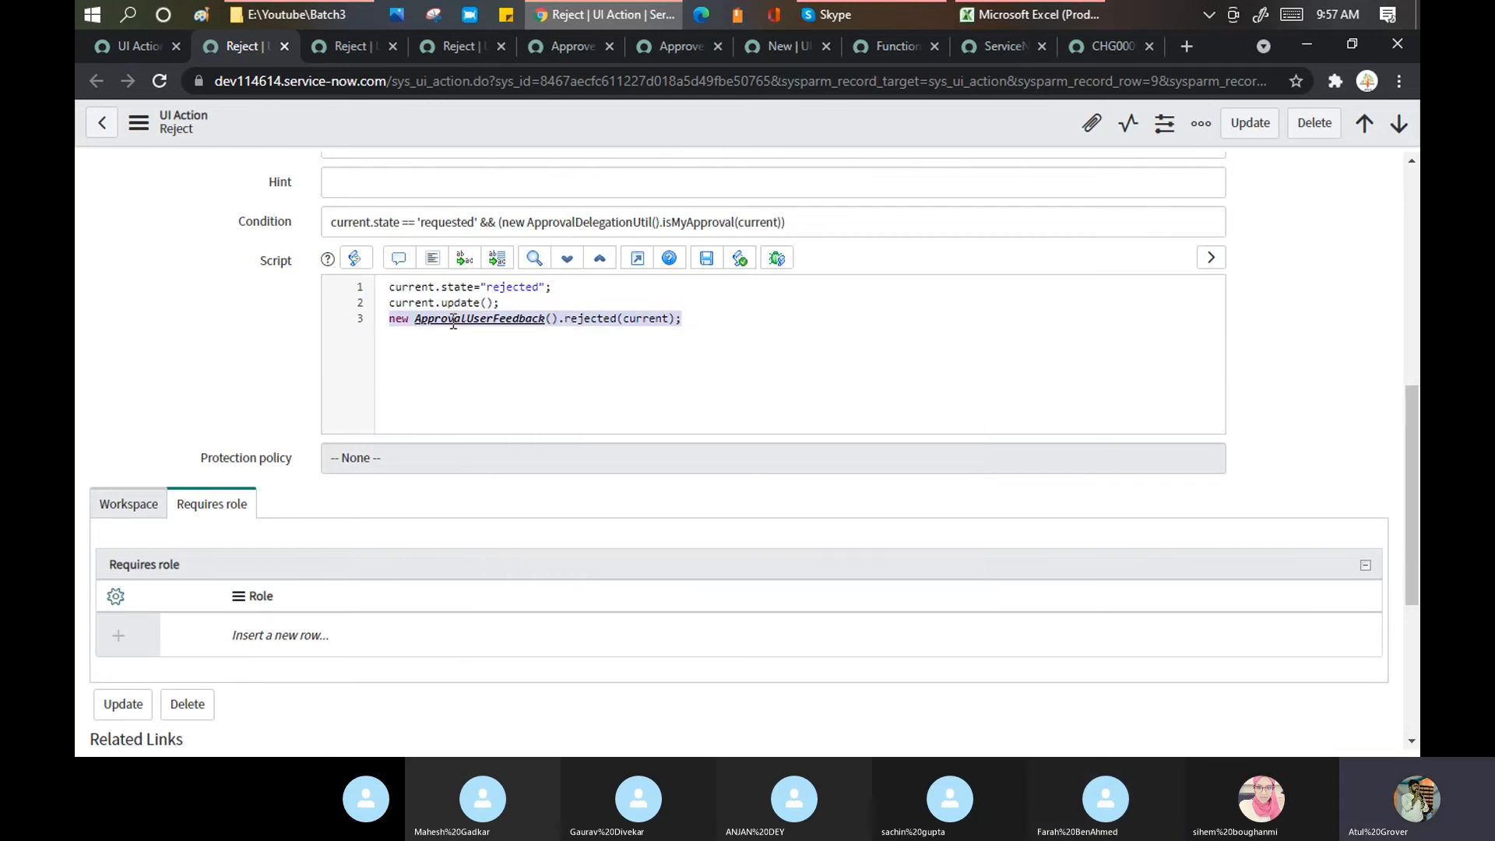
{"action": "left_click", "coordinate": [488, 373]}
{"action": "scroll", "coordinate": [498, 372], "scroll_direction": "down", "scroll_amount": 2}
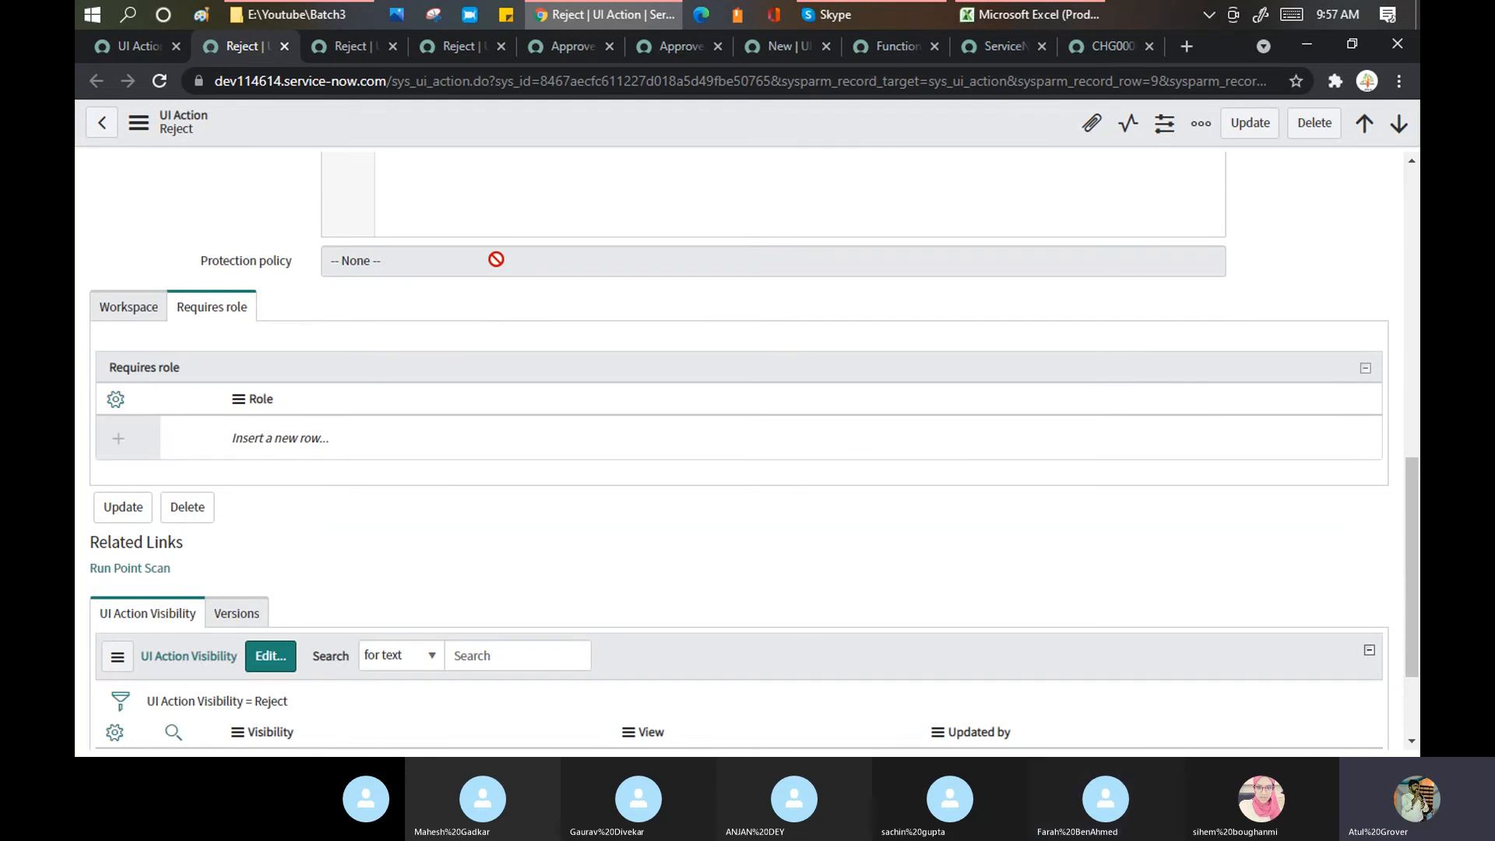
Step: Save the training agenda workbook
{"action": "left_click", "coordinate": [1020, 17]}
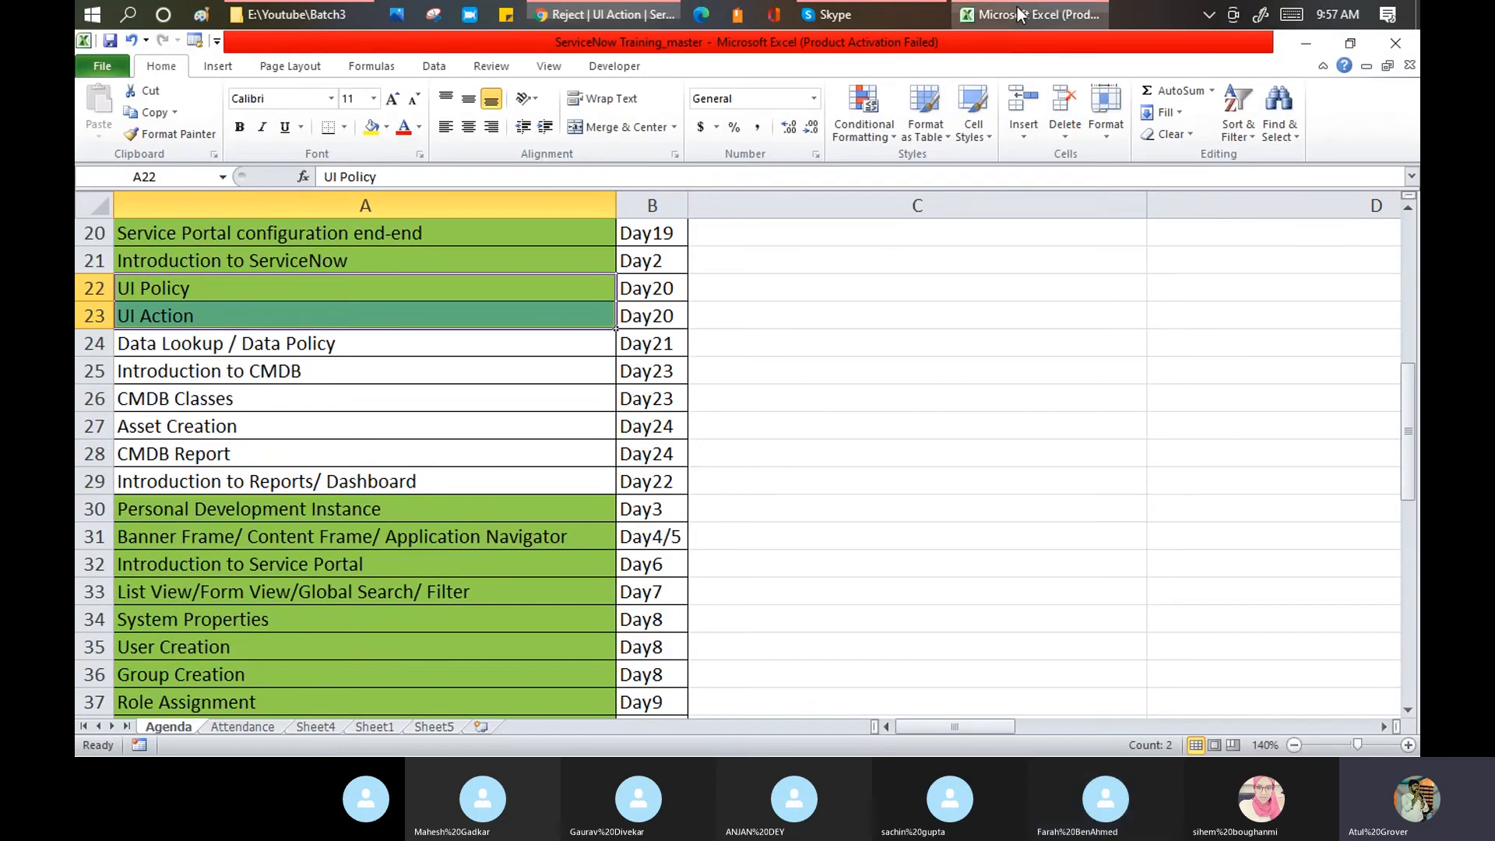
{"action": "left_click", "coordinate": [330, 289]}
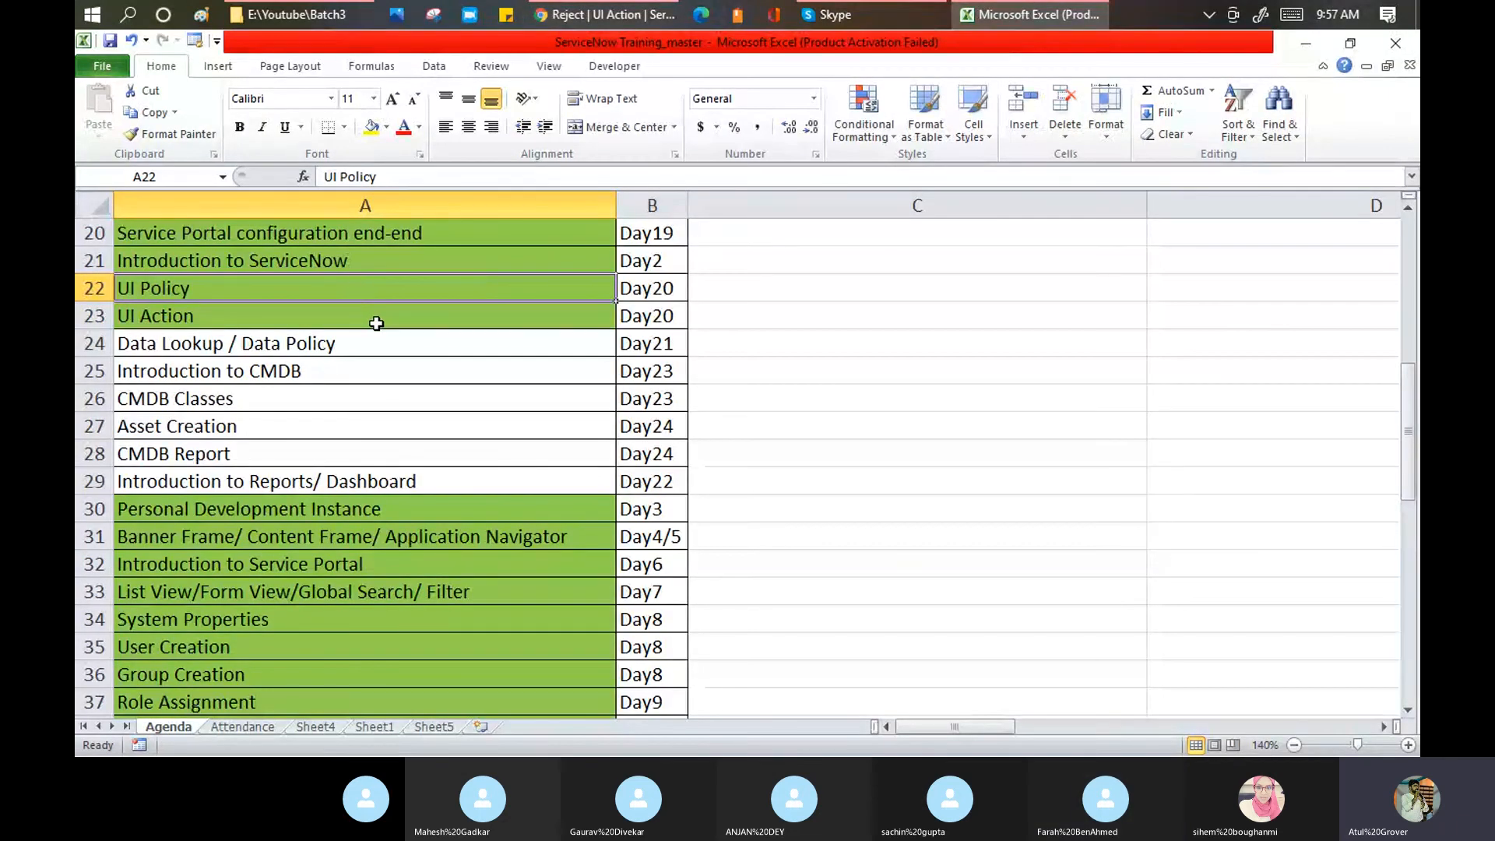
{"action": "left_click", "coordinate": [113, 46]}
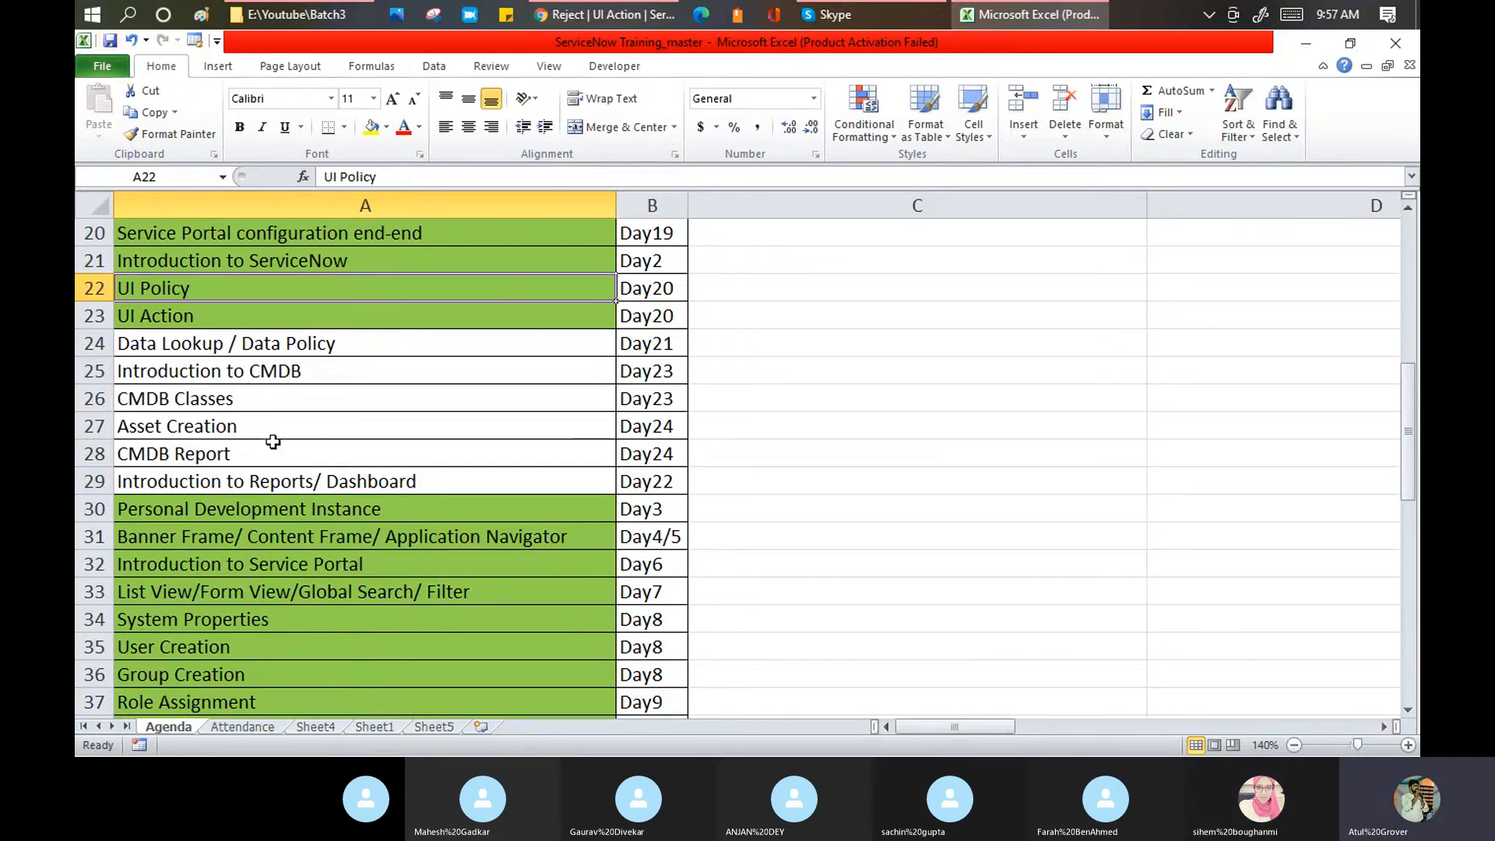
Step: Select the words 'Data Policy' in the Data Lookup / Data Policy topic cell
{"action": "left_click", "coordinate": [163, 348]}
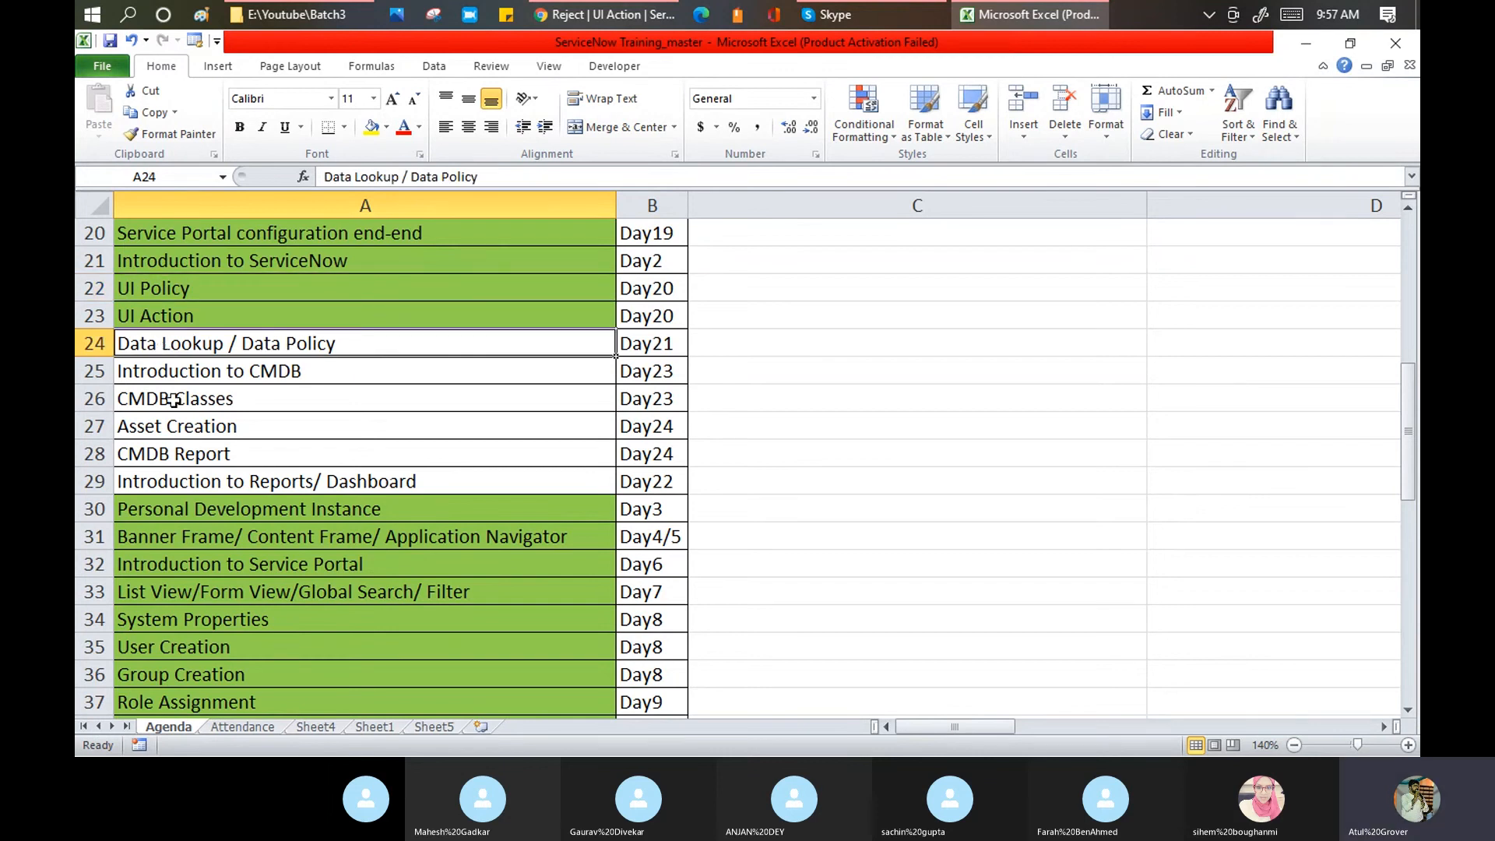
{"action": "left_click", "coordinate": [263, 489]}
{"action": "left_click", "coordinate": [238, 349]}
{"action": "double_click", "coordinate": [246, 345]}
{"action": "left_click_drag", "start_coordinate": [242, 343], "coordinate": [342, 346]}
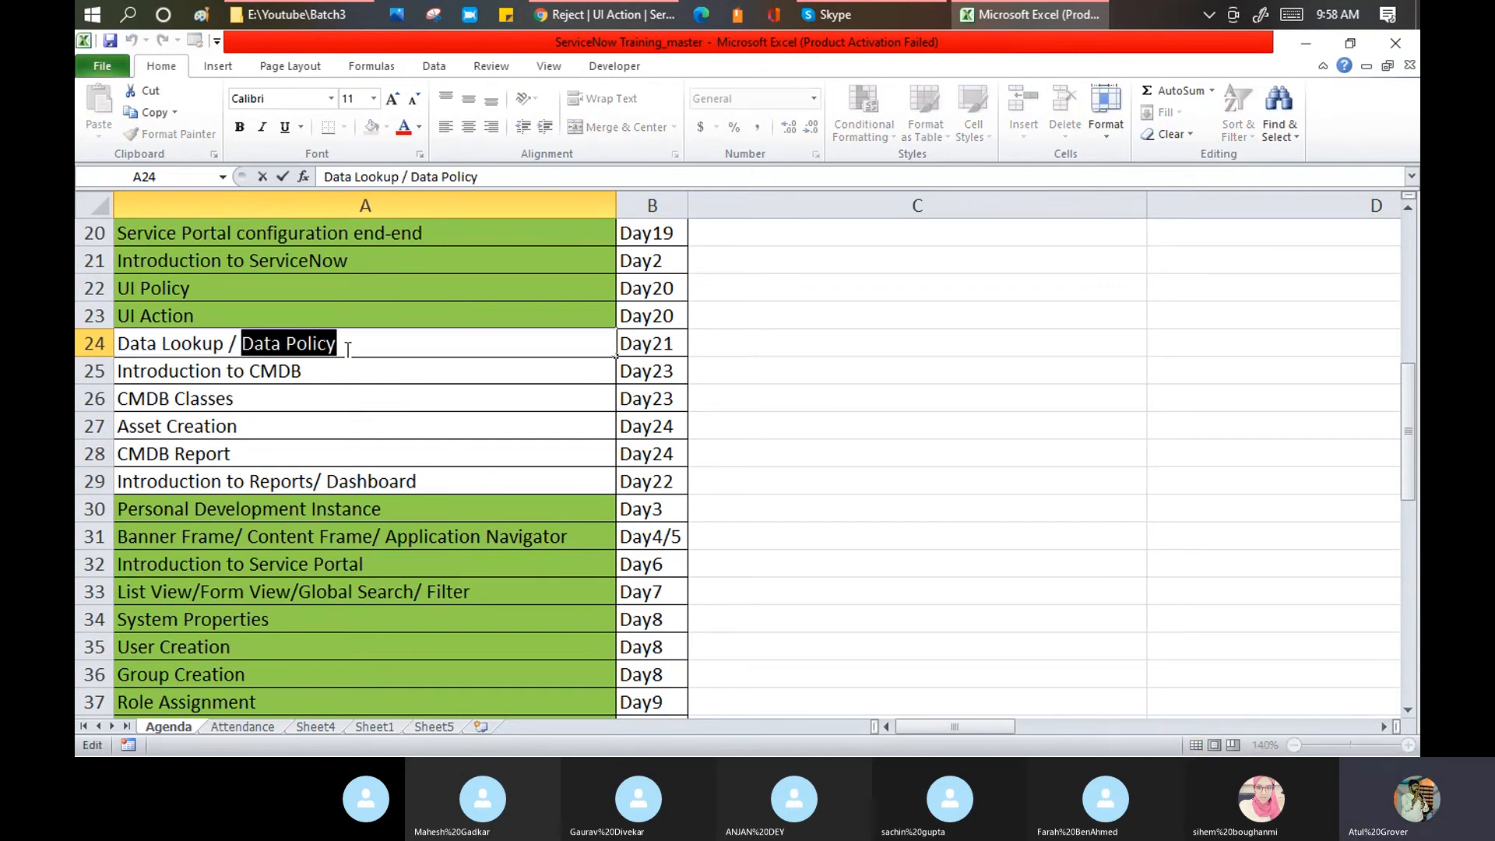
{"action": "left_click", "coordinate": [632, 16]}
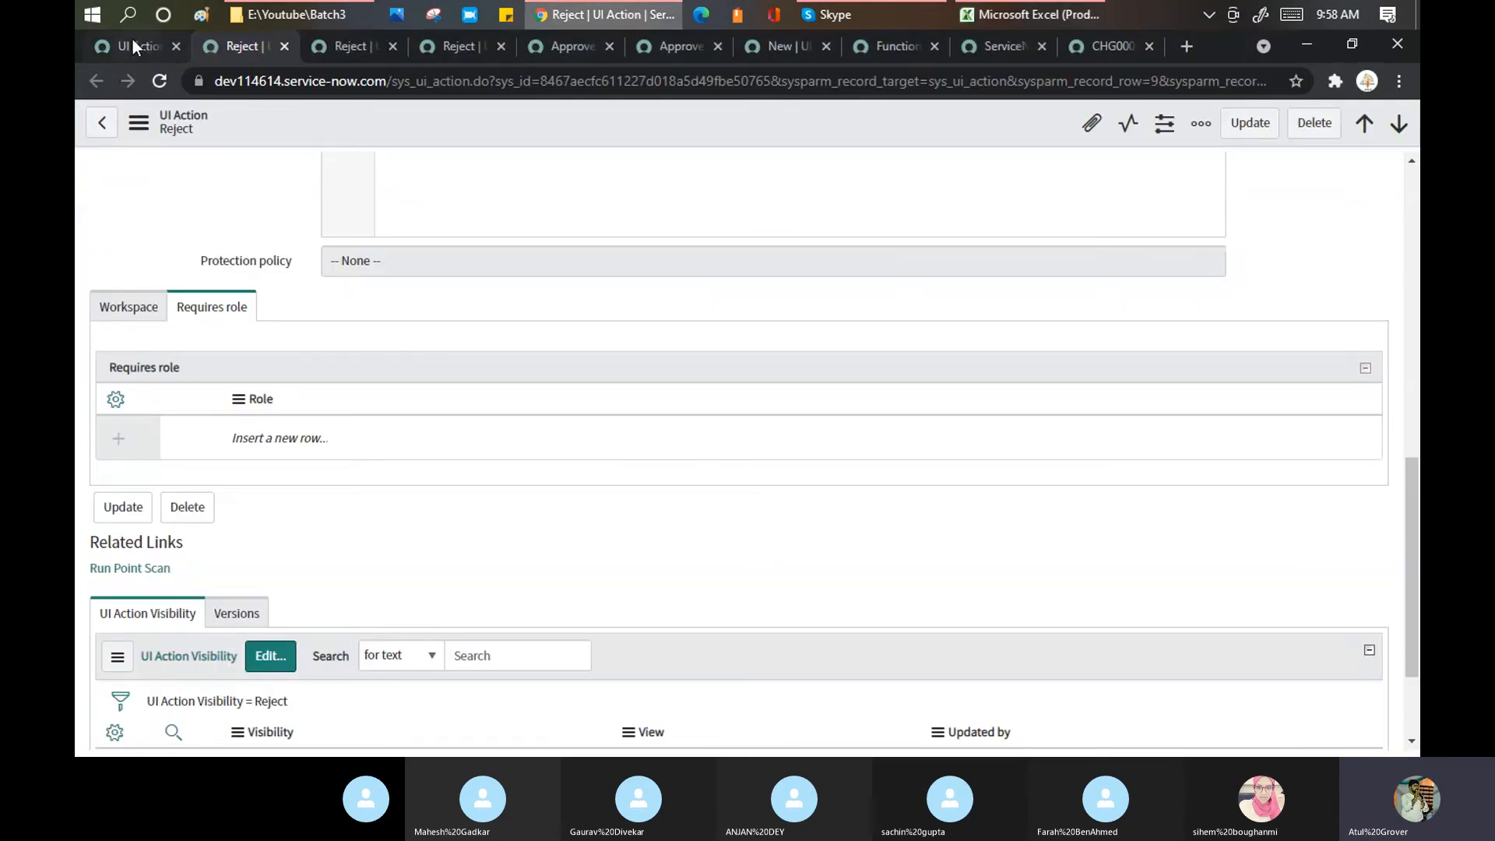
Step: Filter the navigator for 'data po', open System Policy > Rules > Data Policies, and start a new tab
{"action": "left_click", "coordinate": [133, 46]}
{"action": "type", "text": "data po"}
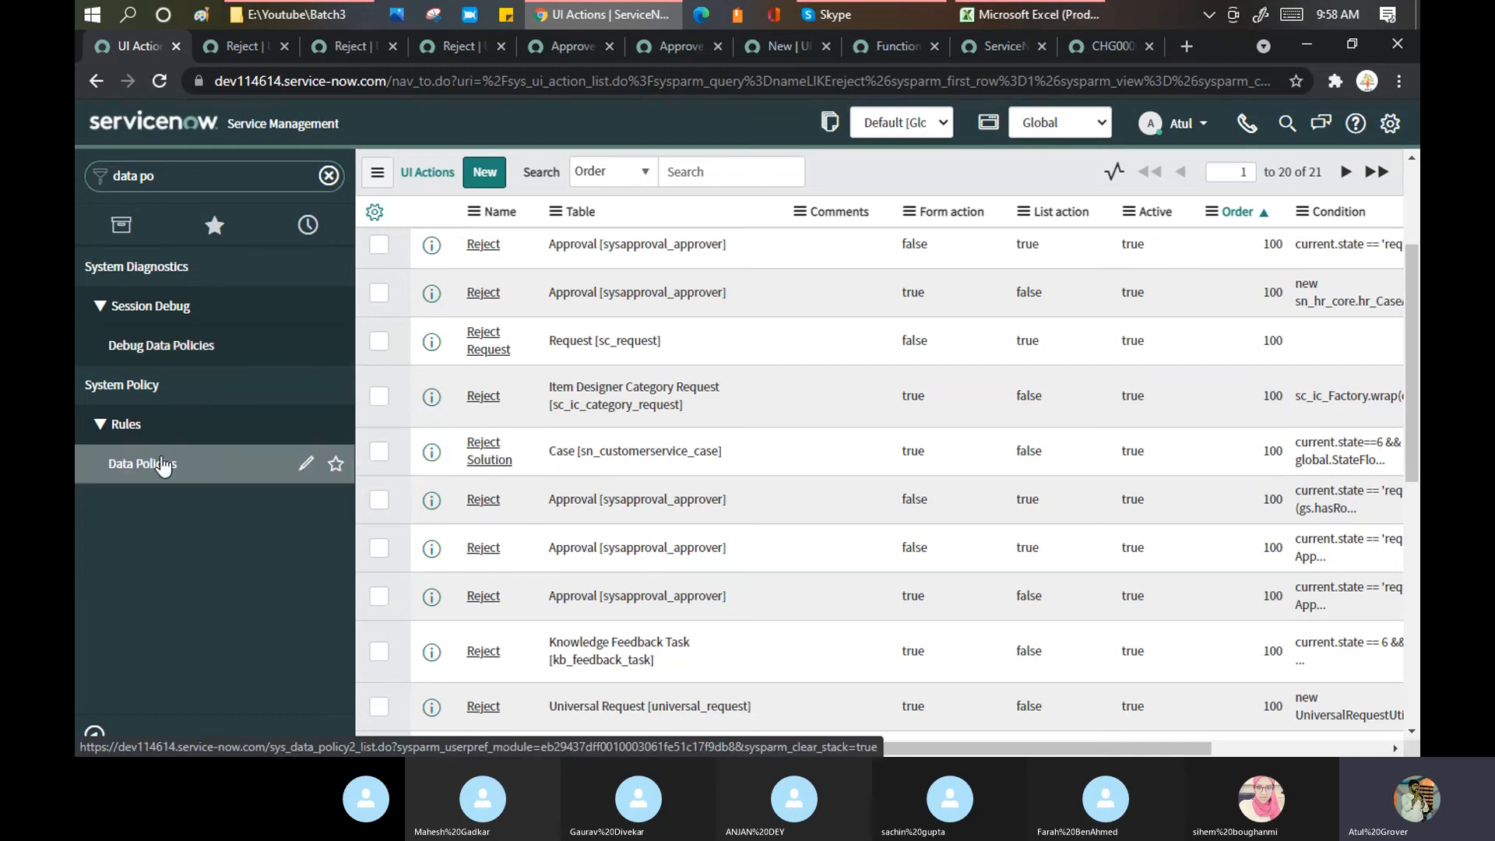
{"action": "left_click", "coordinate": [163, 464]}
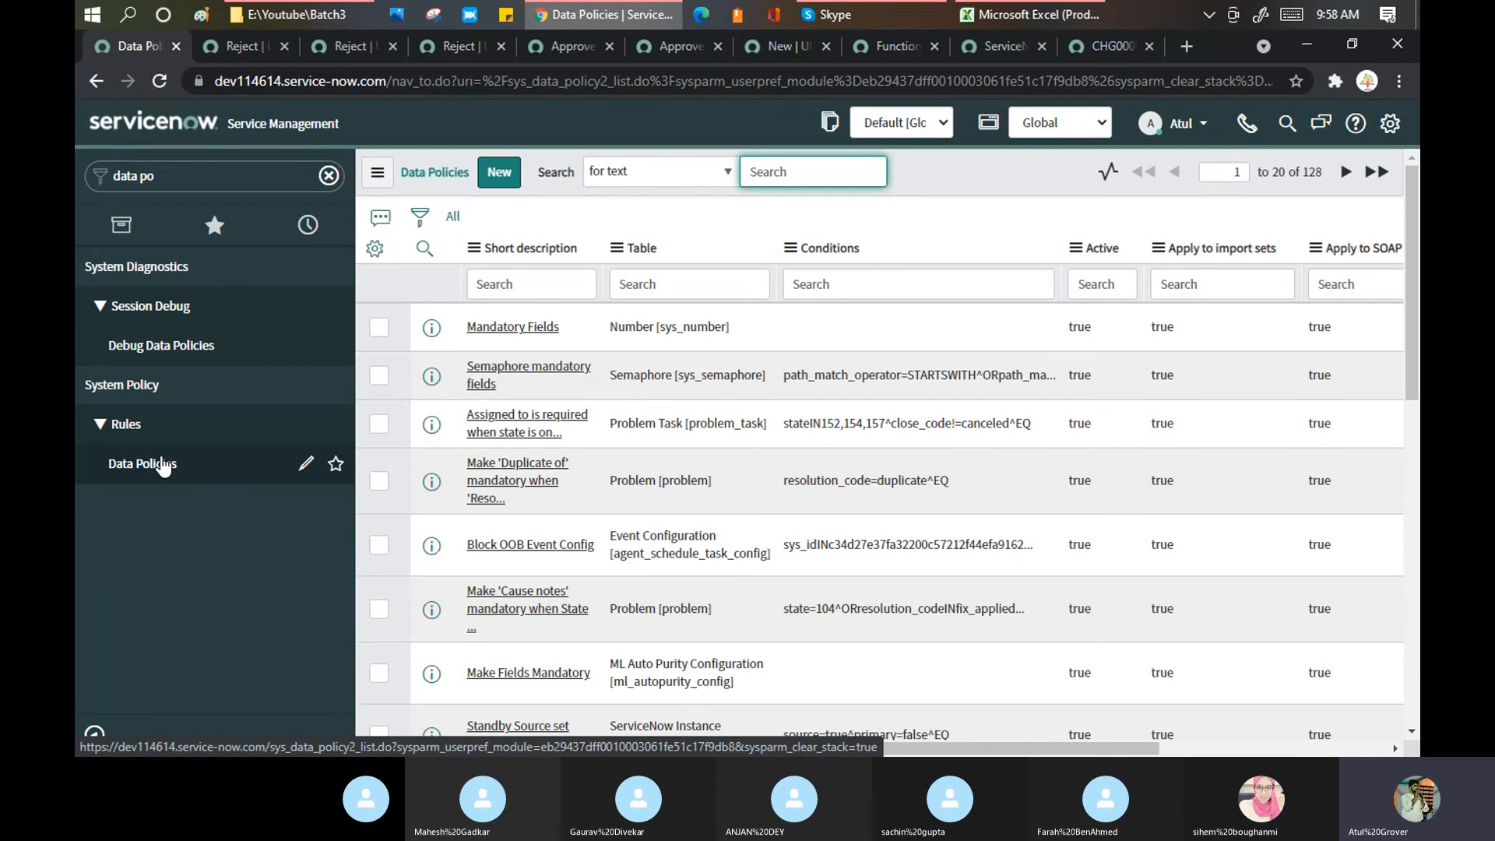
{"action": "left_click", "coordinate": [1184, 46]}
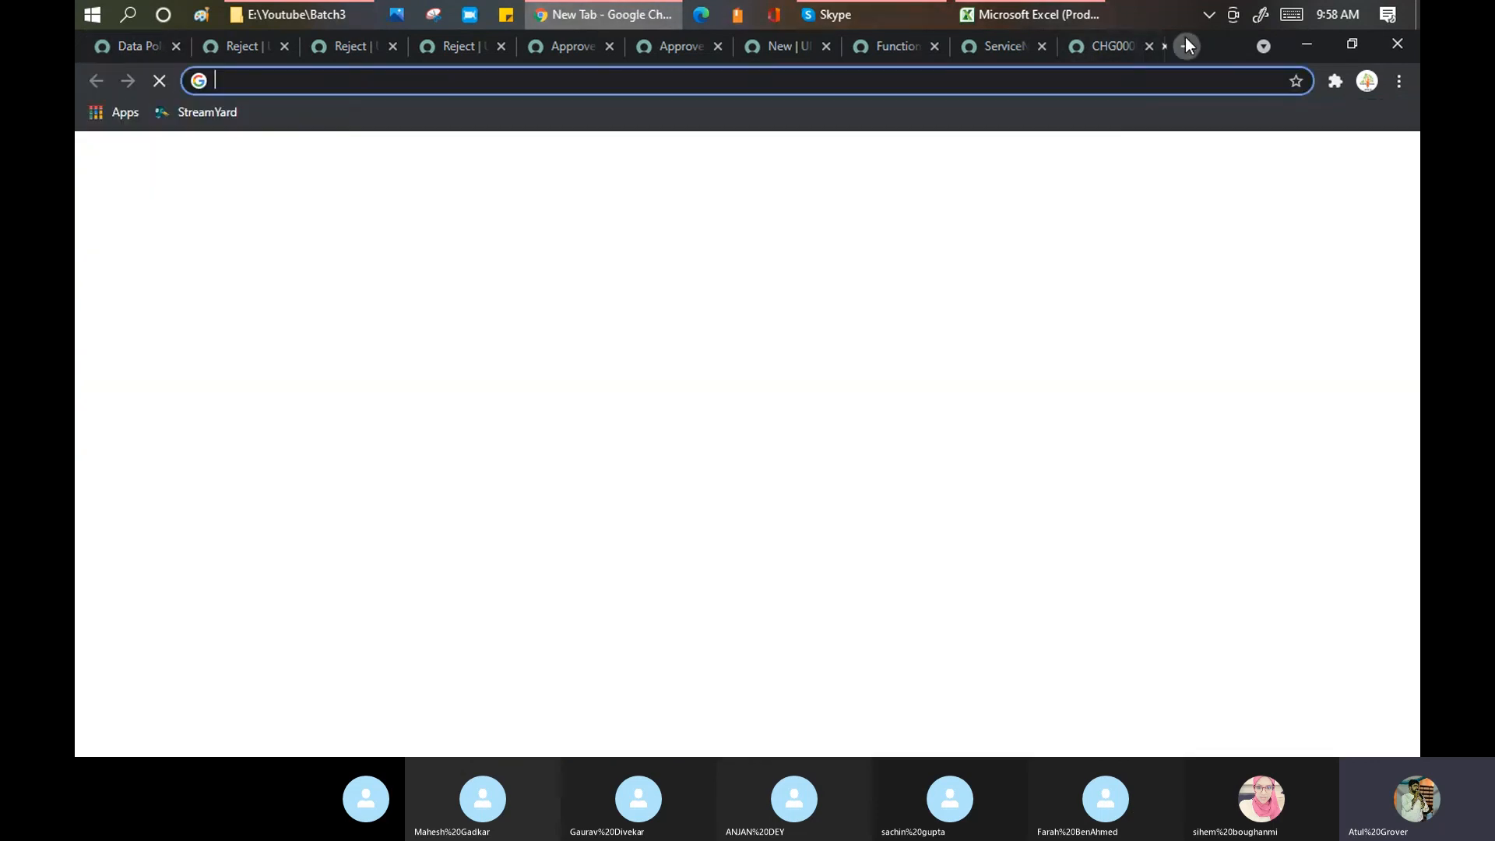
{"action": "type", "text": "data "}
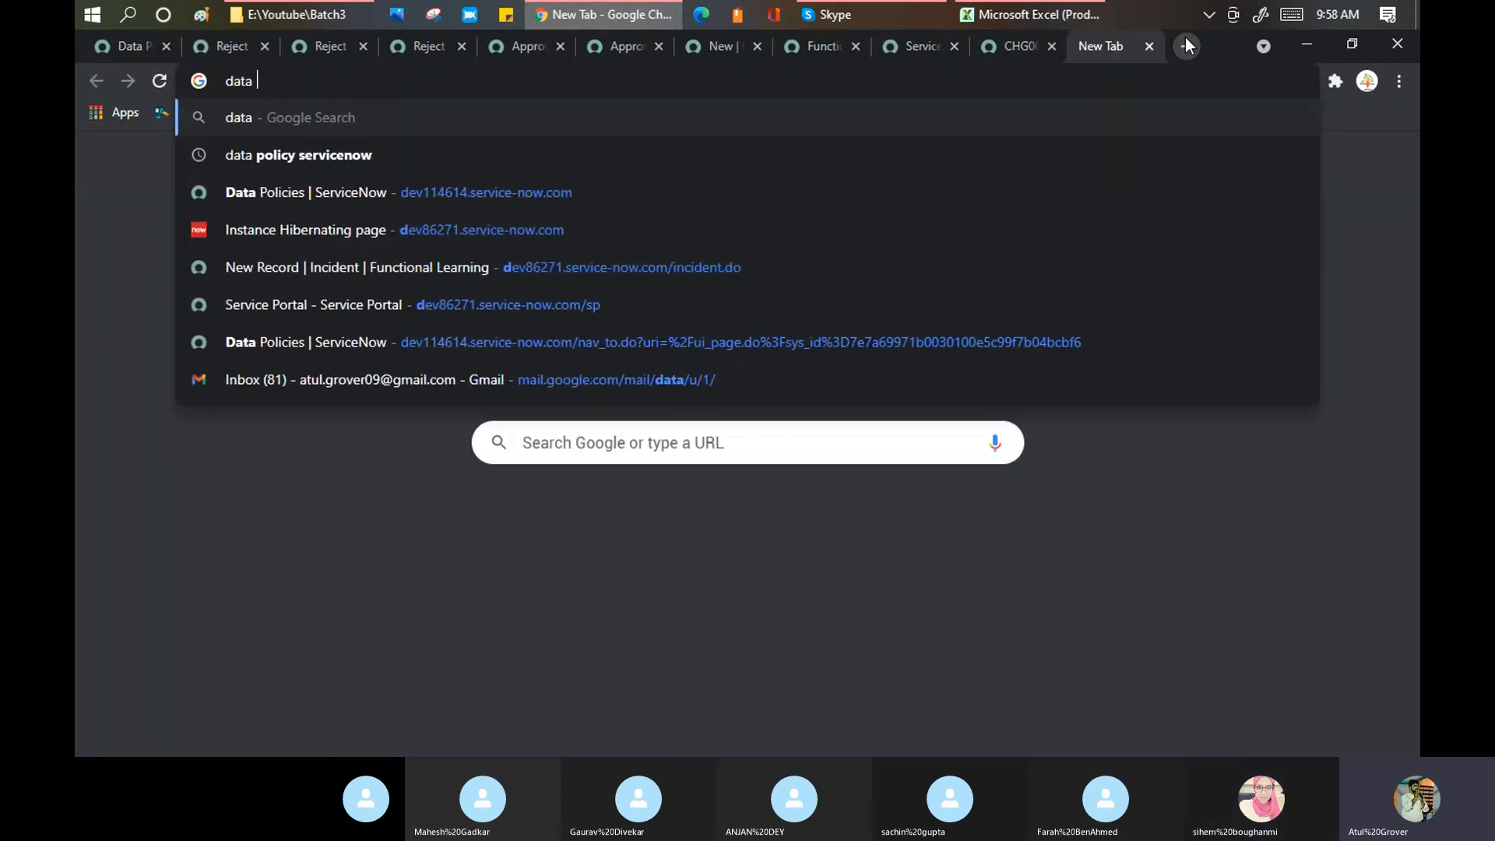
{"action": "type", "text": "po"}
Step: Search Google for 'data policy servicenow' from the suggested completion
{"action": "key", "text": "Down"}
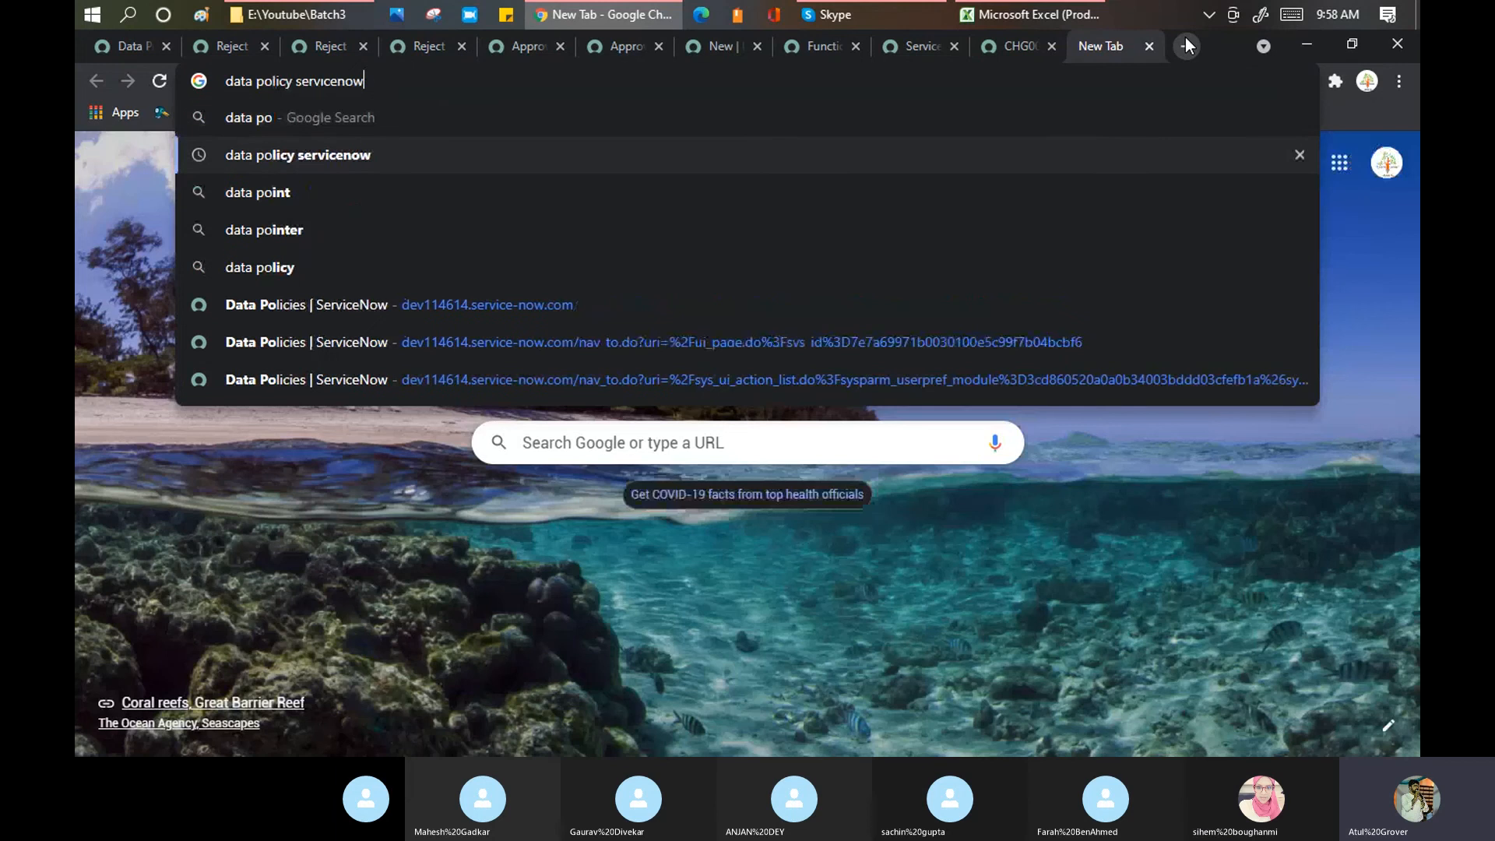
{"action": "key", "text": "Return"}
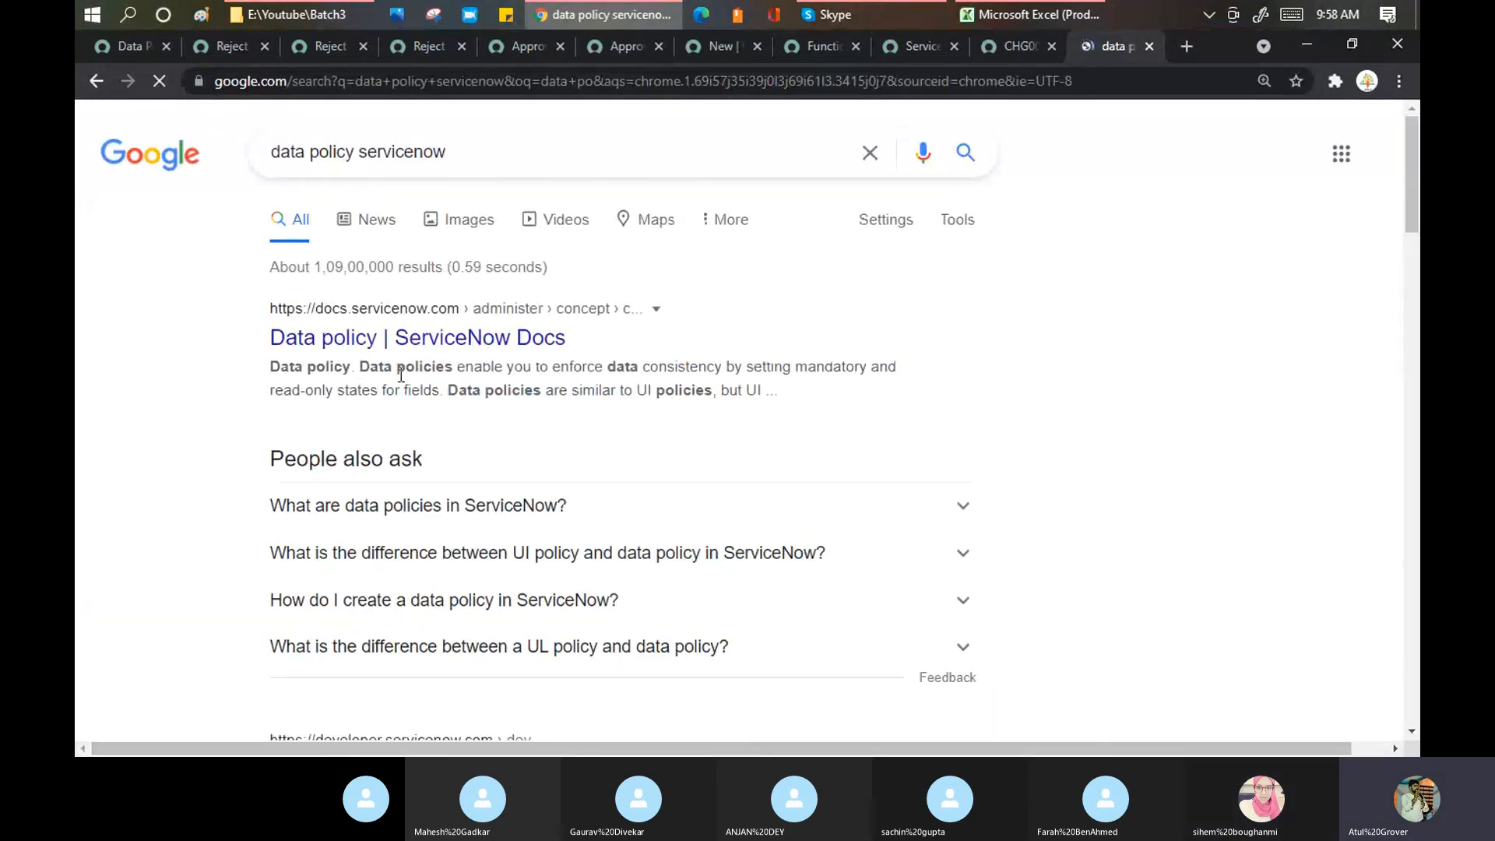
{"action": "left_click", "coordinate": [137, 47]}
{"action": "left_click", "coordinate": [1107, 46]}
{"action": "left_click", "coordinate": [1014, 16]}
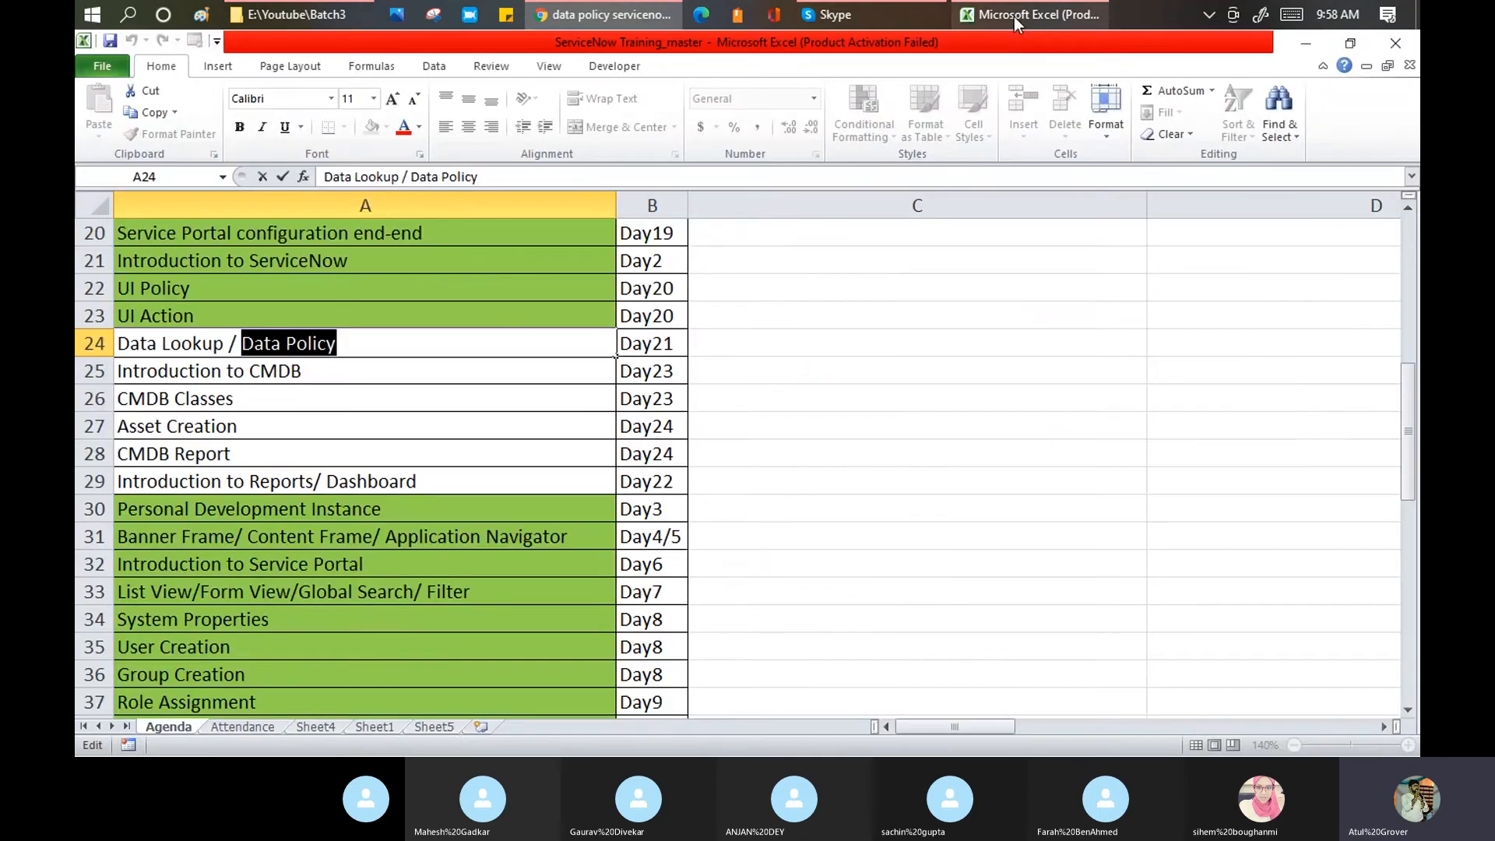
Step: Append '/ Transform Map' so row 41 reads 'Introduction to Import Set/ Transform Map'
{"action": "scroll", "coordinate": [437, 328], "scroll_direction": "down", "scroll_amount": 4}
{"action": "scroll", "coordinate": [437, 328], "scroll_direction": "down", "scroll_amount": 1}
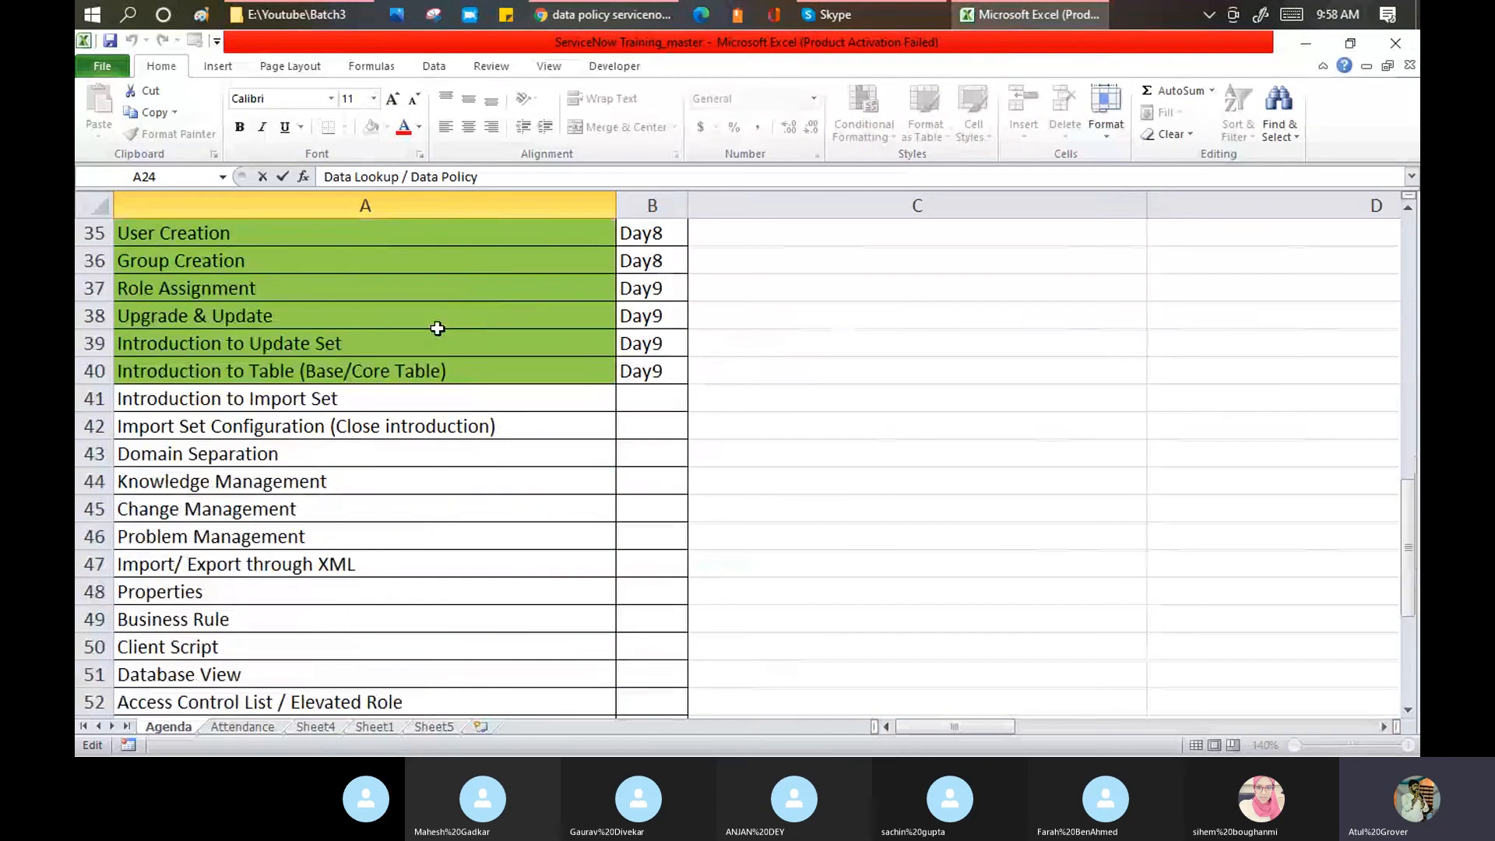
{"action": "left_click", "coordinate": [316, 398]}
{"action": "double_click", "coordinate": [374, 390]}
{"action": "type", "text": "/"}
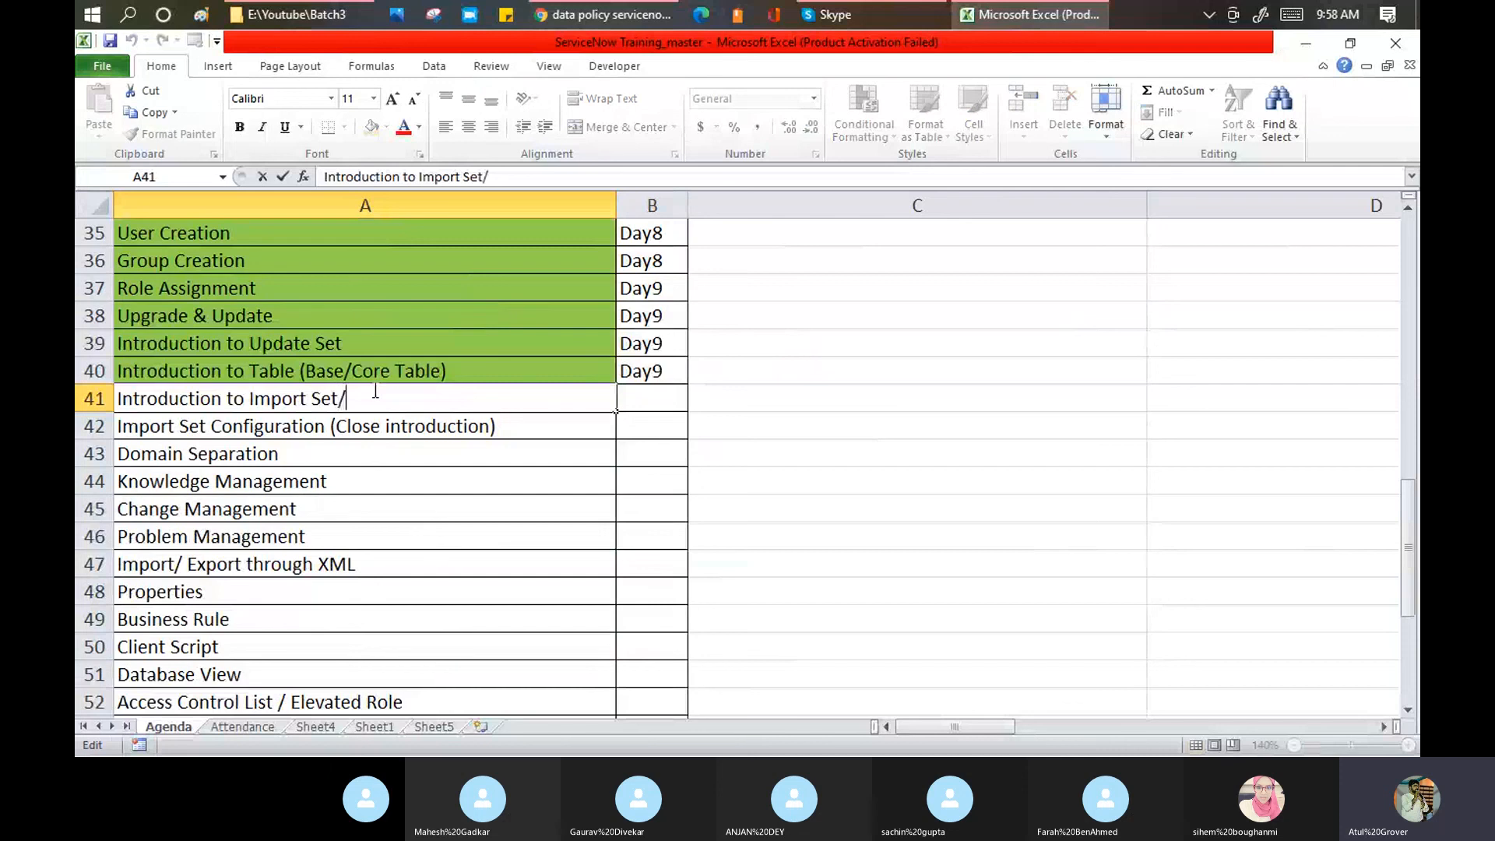
{"action": "type", "text": " Transform Map"}
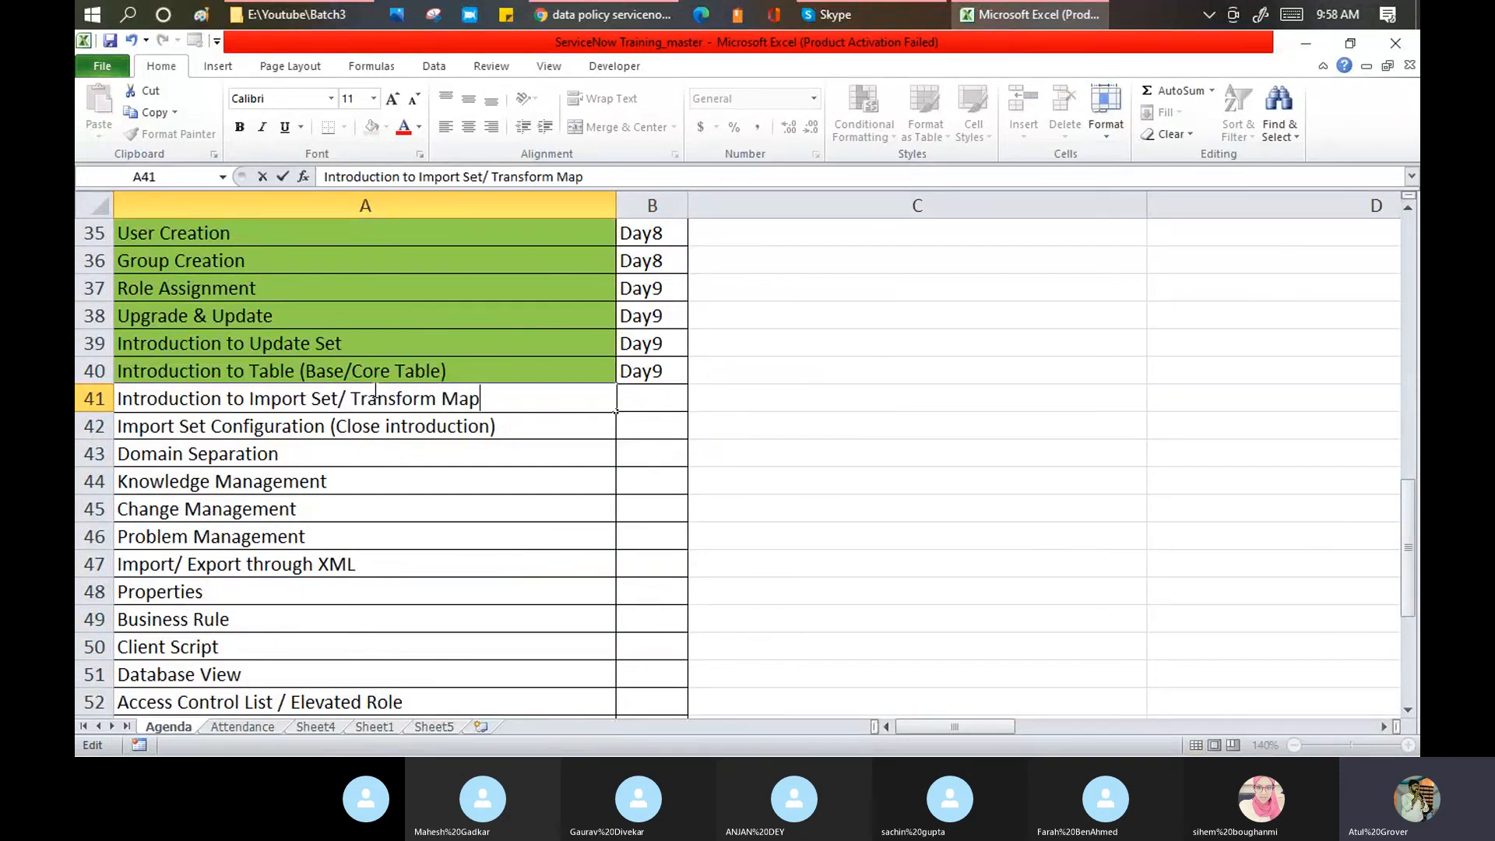
{"action": "left_click", "coordinate": [440, 465]}
{"action": "left_click", "coordinate": [458, 400]}
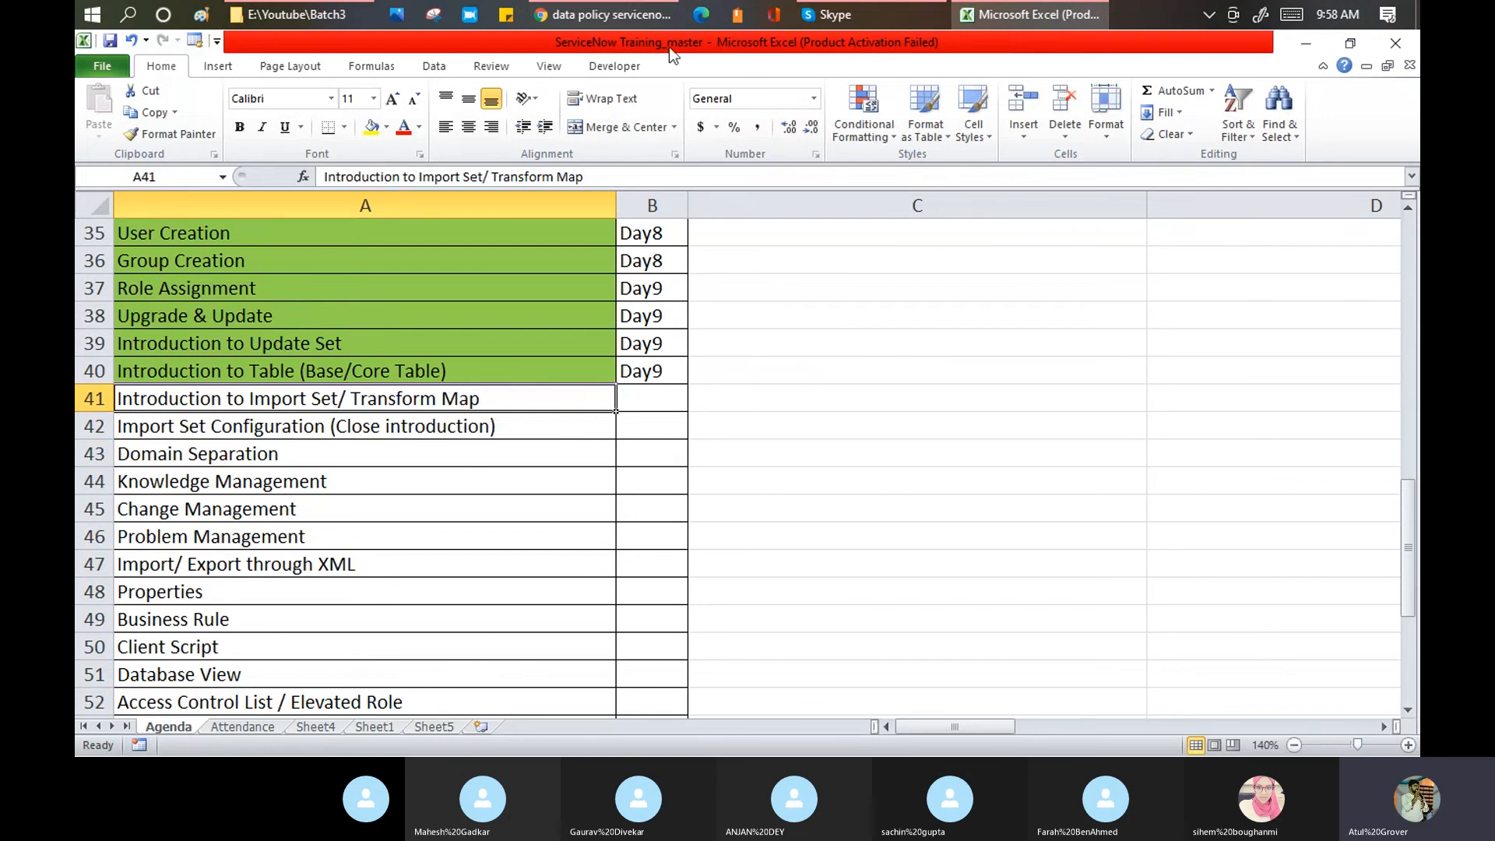
{"action": "left_click", "coordinate": [579, 17]}
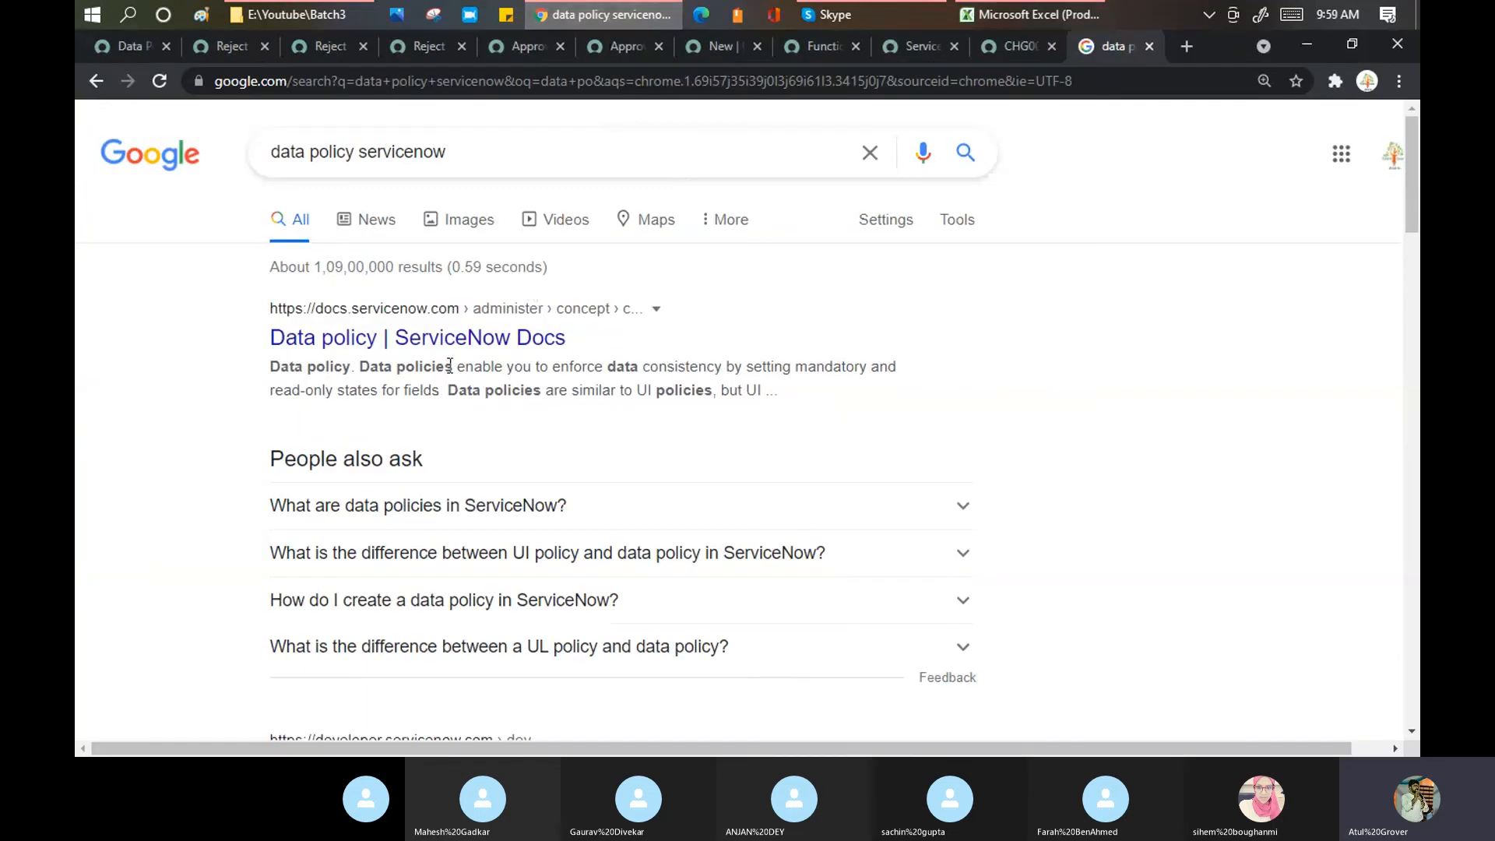
Step: Highlight the first result's snippet and open 'Data policy | ServiceNow Docs' in a new tab
{"action": "left_click_drag", "start_coordinate": [450, 365], "coordinate": [669, 367]}
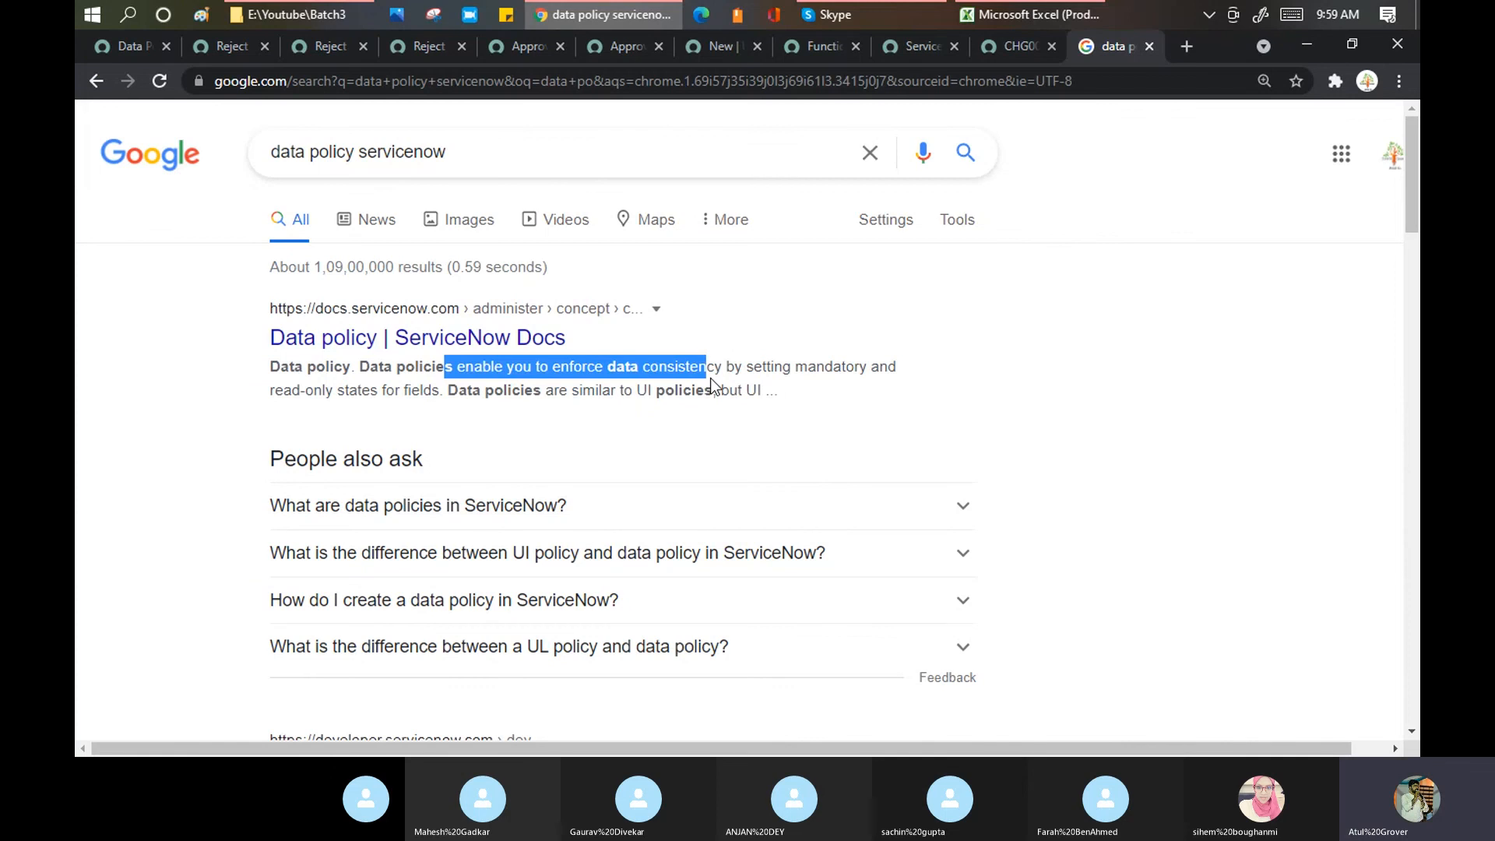
{"action": "middle_click", "coordinate": [457, 352]}
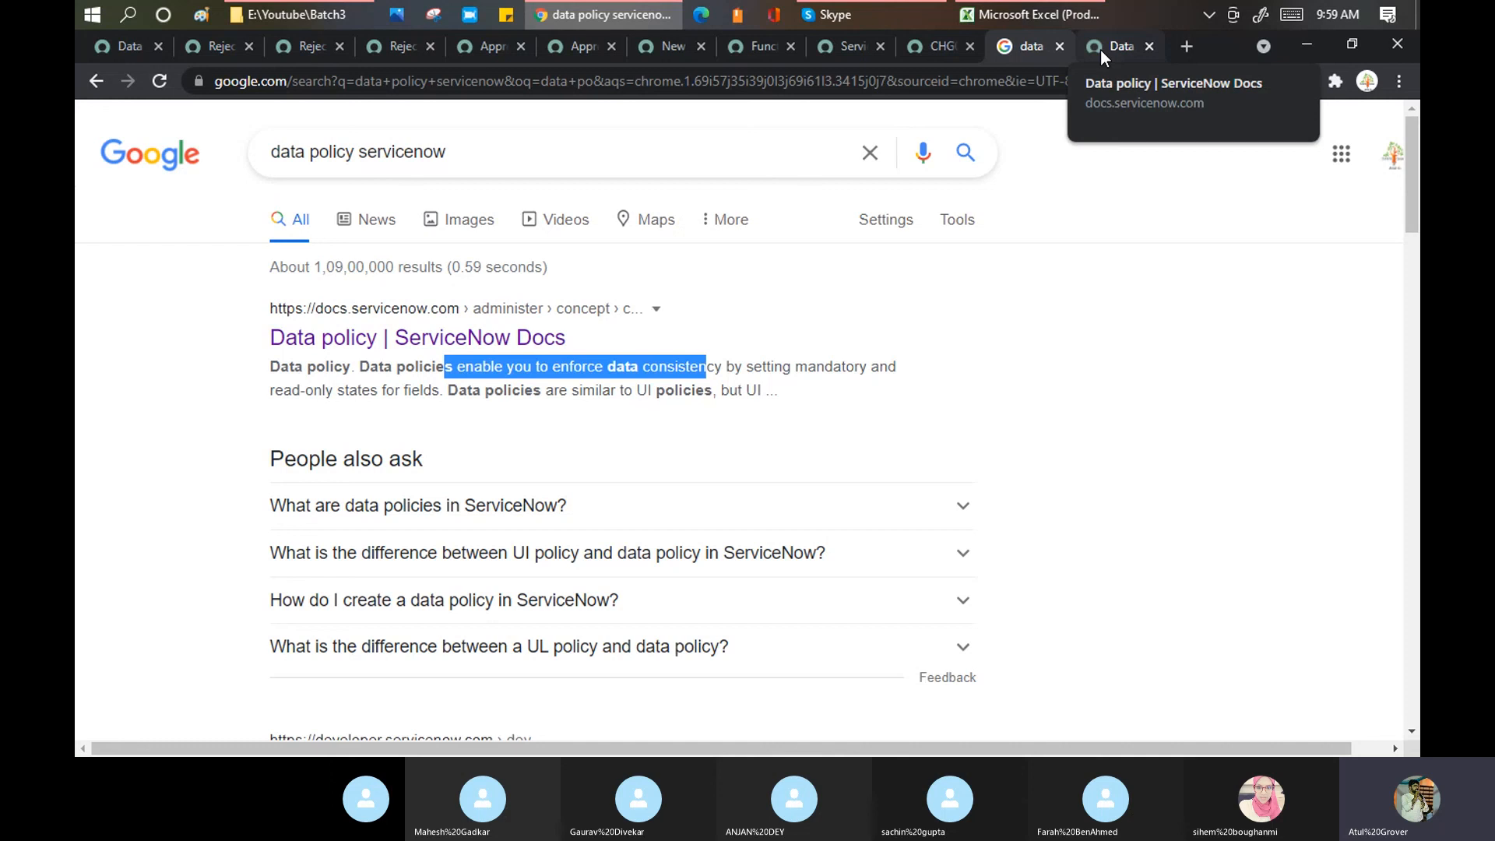
Step: Read the Data policy docs page, highlighting the field-states definition, down to the related links
{"action": "left_click", "coordinate": [1100, 50]}
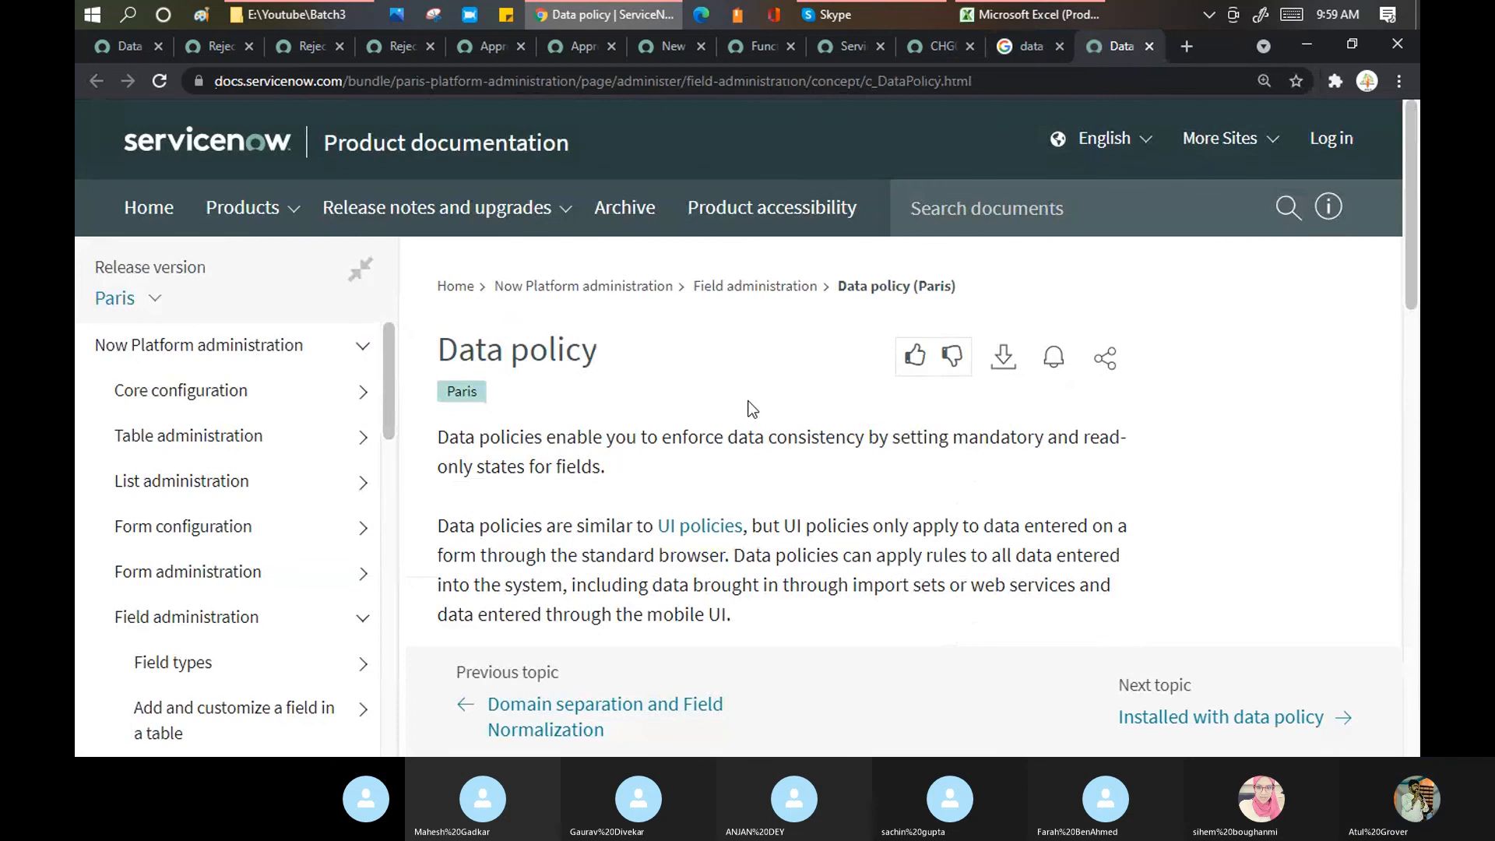
{"action": "scroll", "coordinate": [751, 409], "scroll_direction": "down", "scroll_amount": 1}
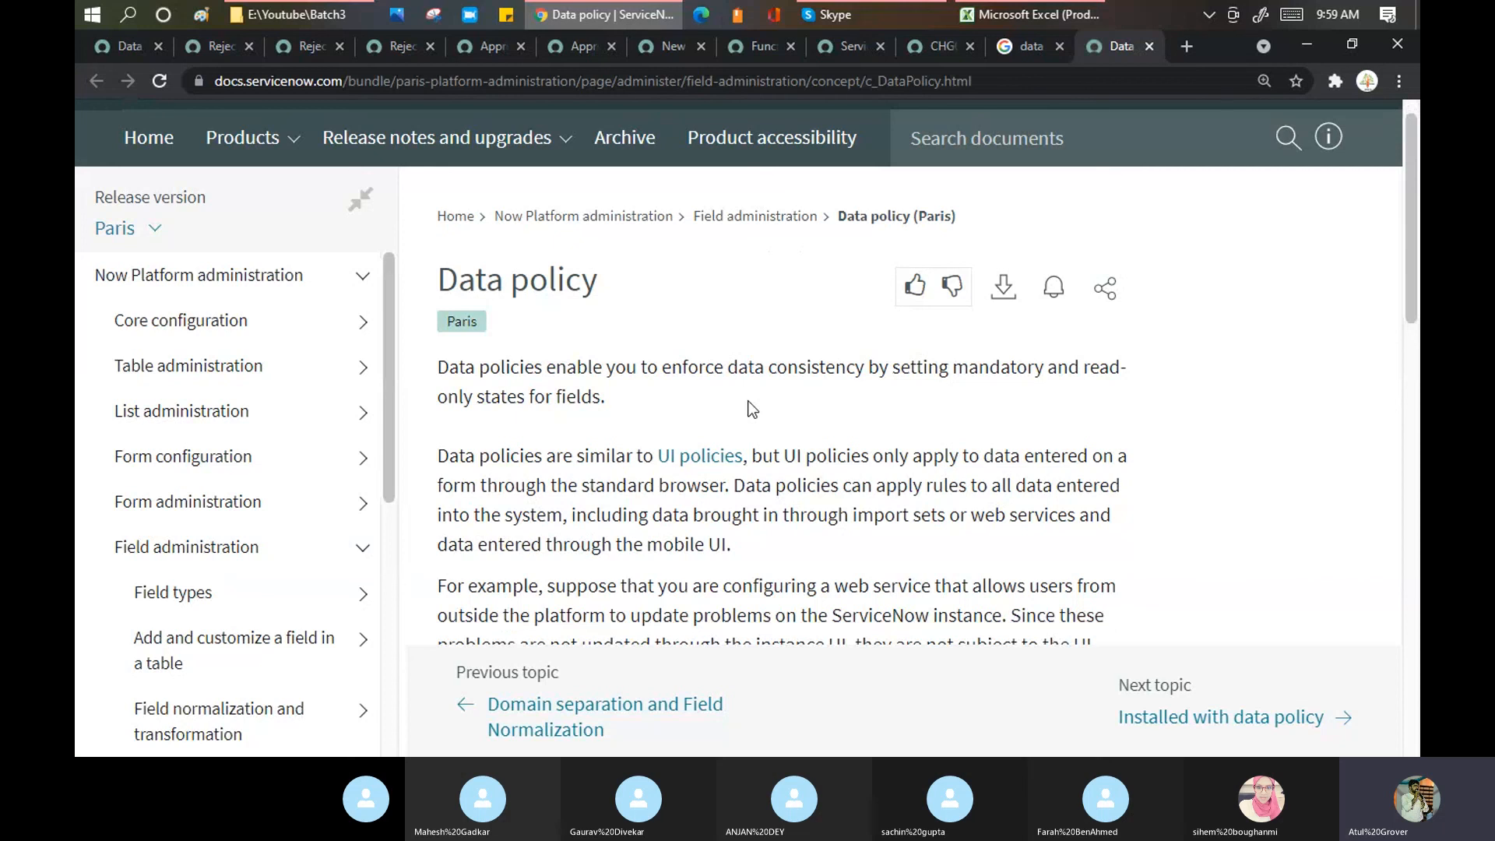
{"action": "left_click_drag", "start_coordinate": [751, 409], "coordinate": [426, 374]}
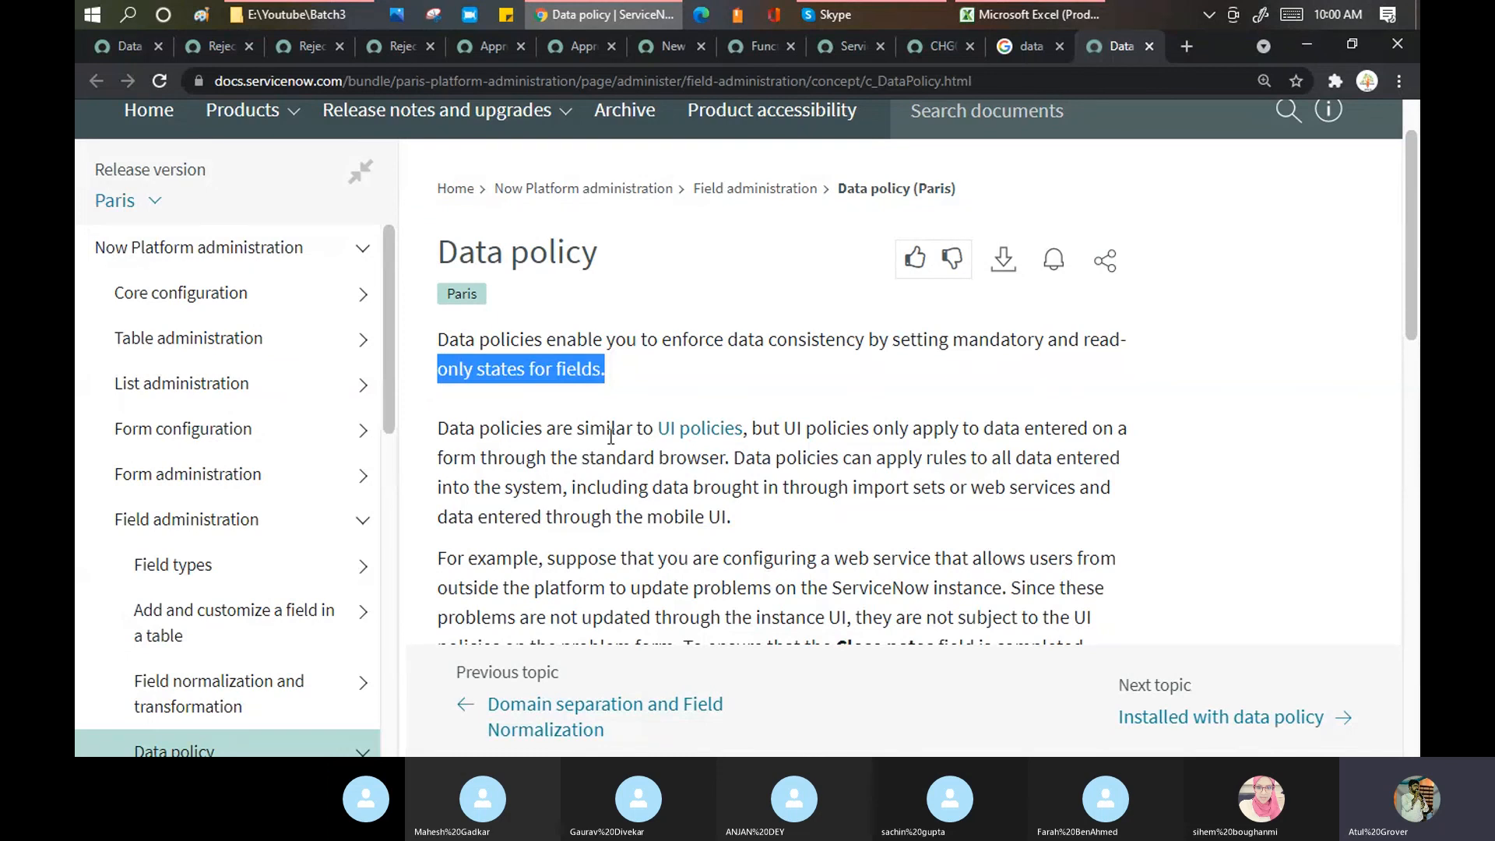
{"action": "scroll", "coordinate": [611, 442], "scroll_direction": "down", "scroll_amount": 1}
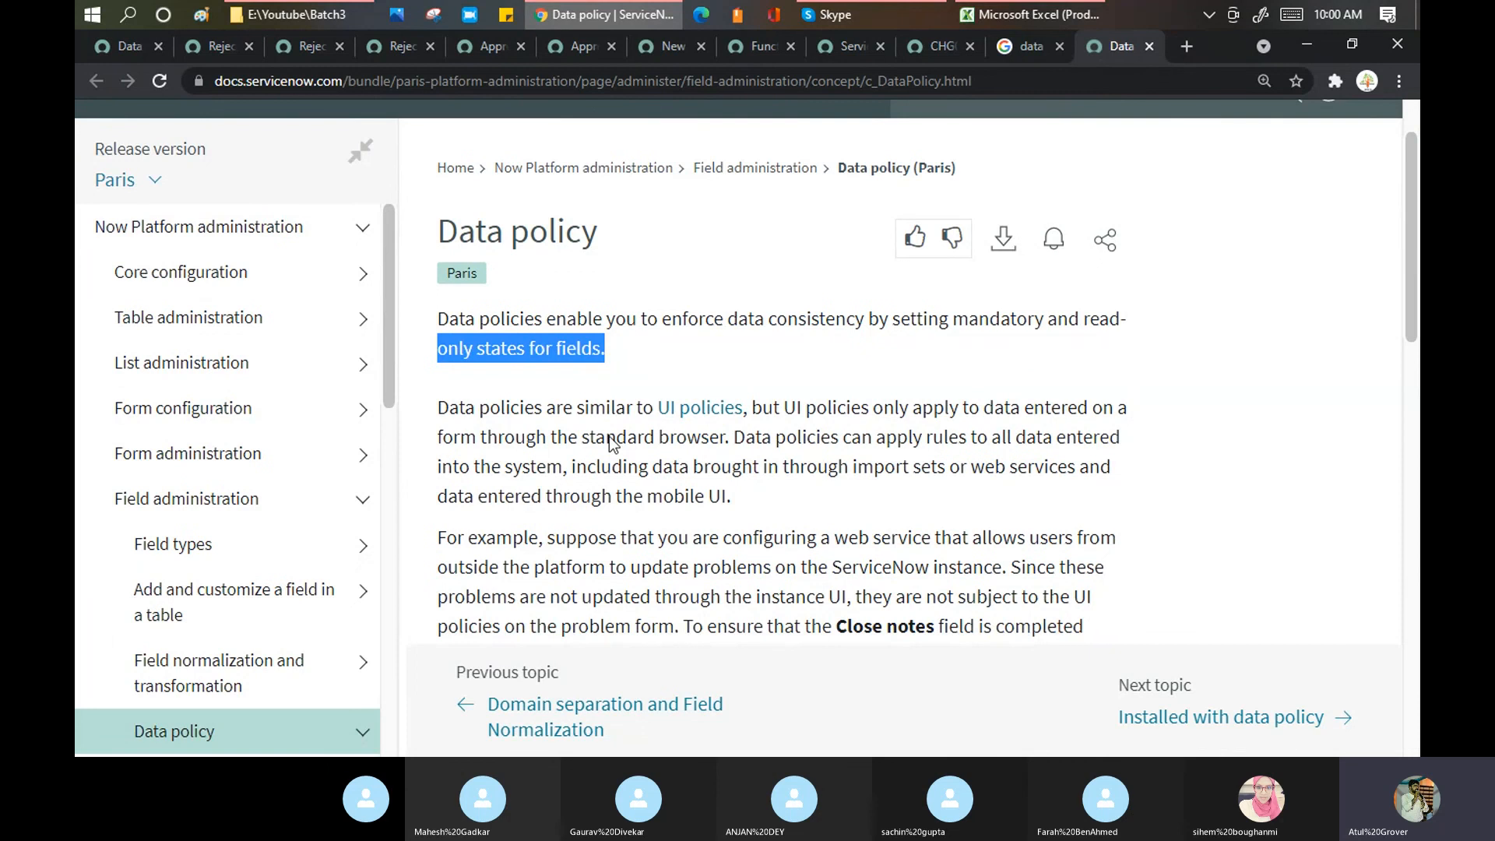
{"action": "scroll", "coordinate": [612, 442], "scroll_direction": "down", "scroll_amount": 5}
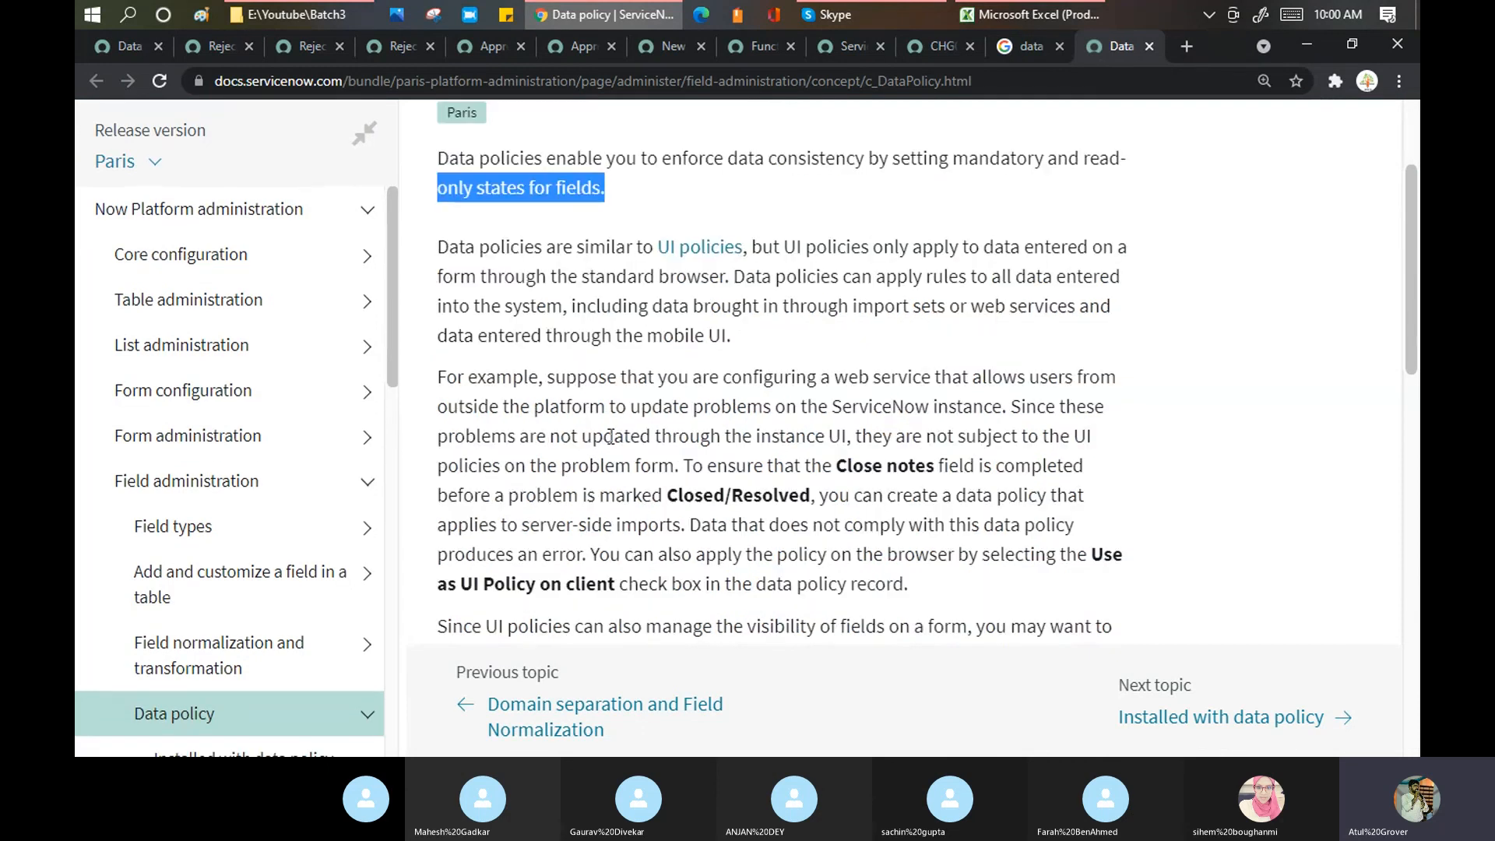
{"action": "scroll", "coordinate": [621, 331], "scroll_direction": "down", "scroll_amount": 2}
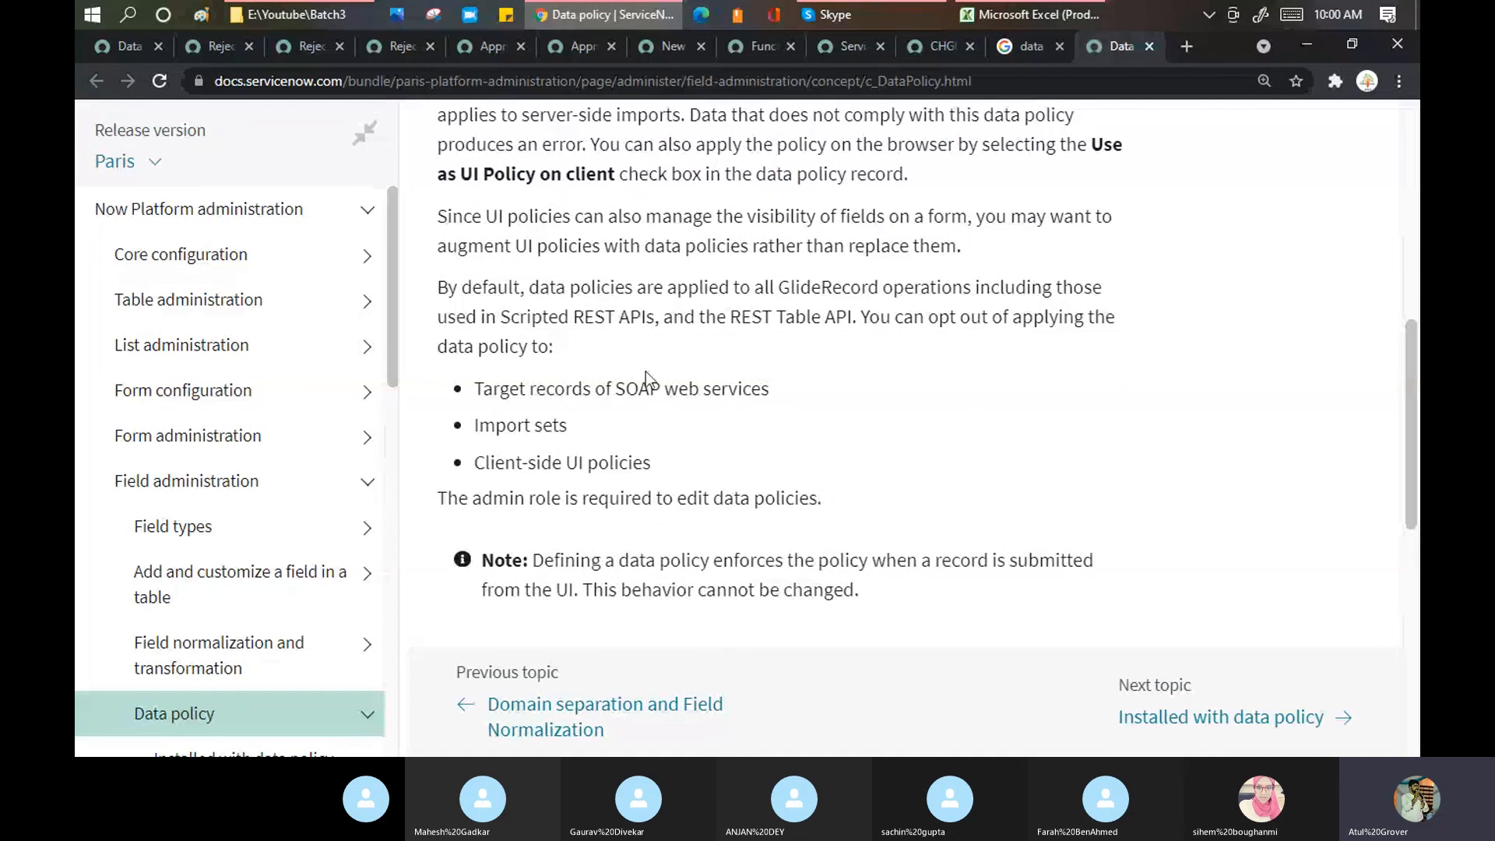
{"action": "scroll", "coordinate": [646, 371], "scroll_direction": "down", "scroll_amount": 4}
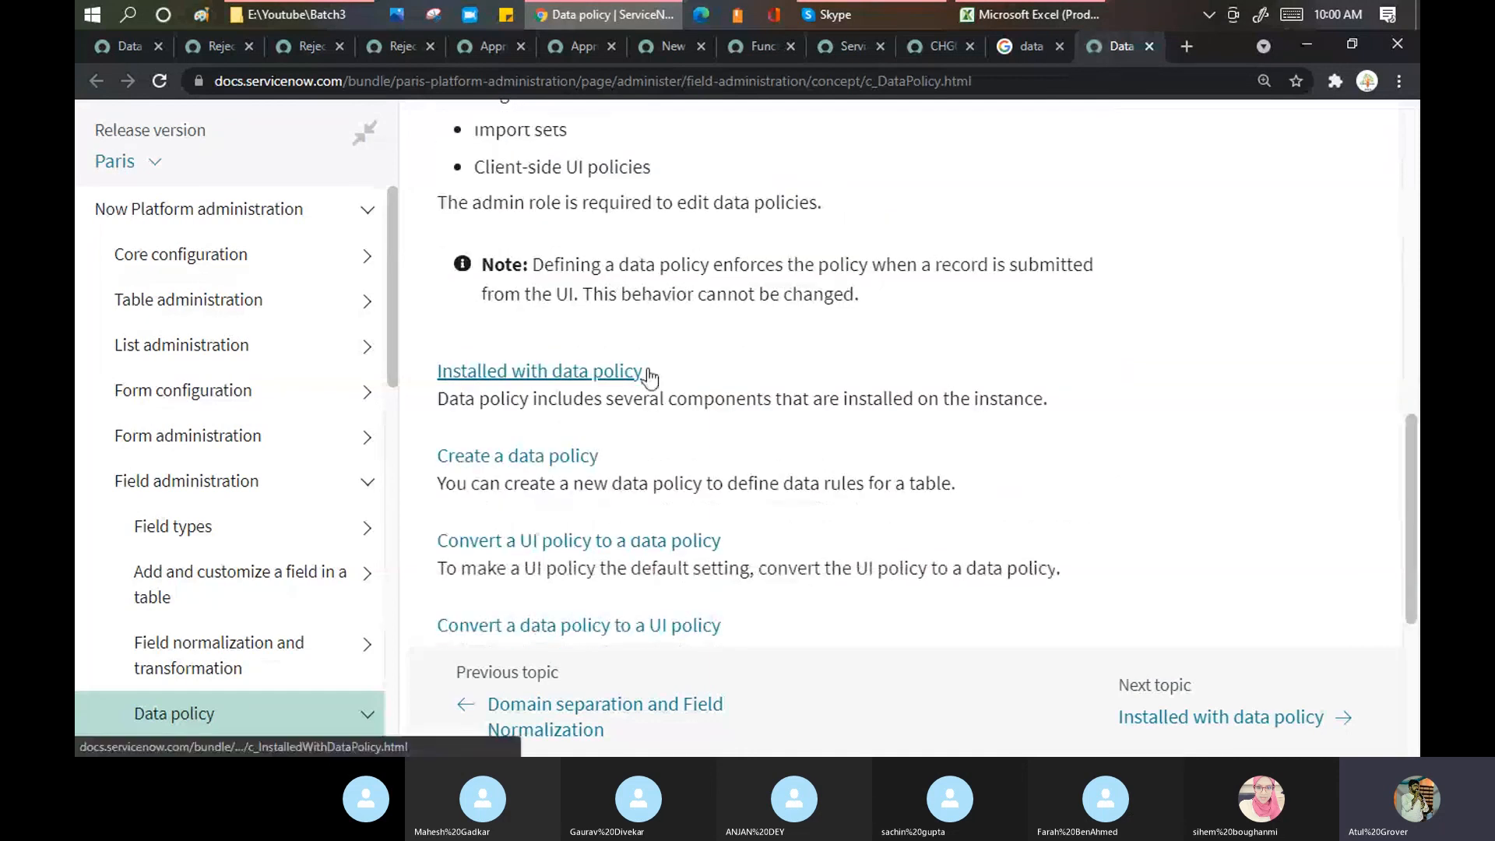
{"action": "scroll", "coordinate": [646, 374], "scroll_direction": "up", "scroll_amount": 4}
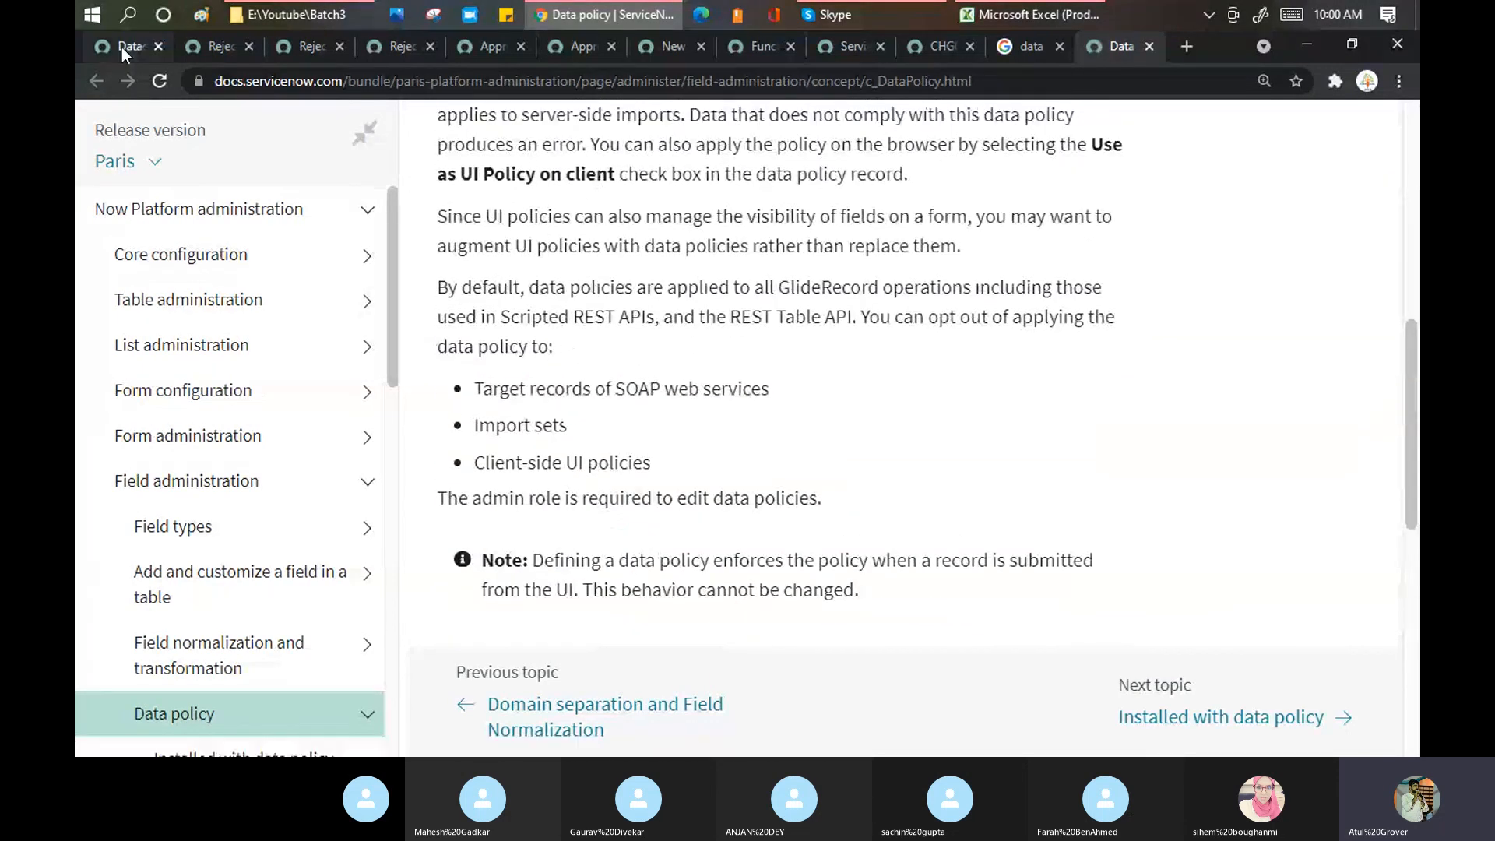
{"action": "left_click", "coordinate": [121, 46]}
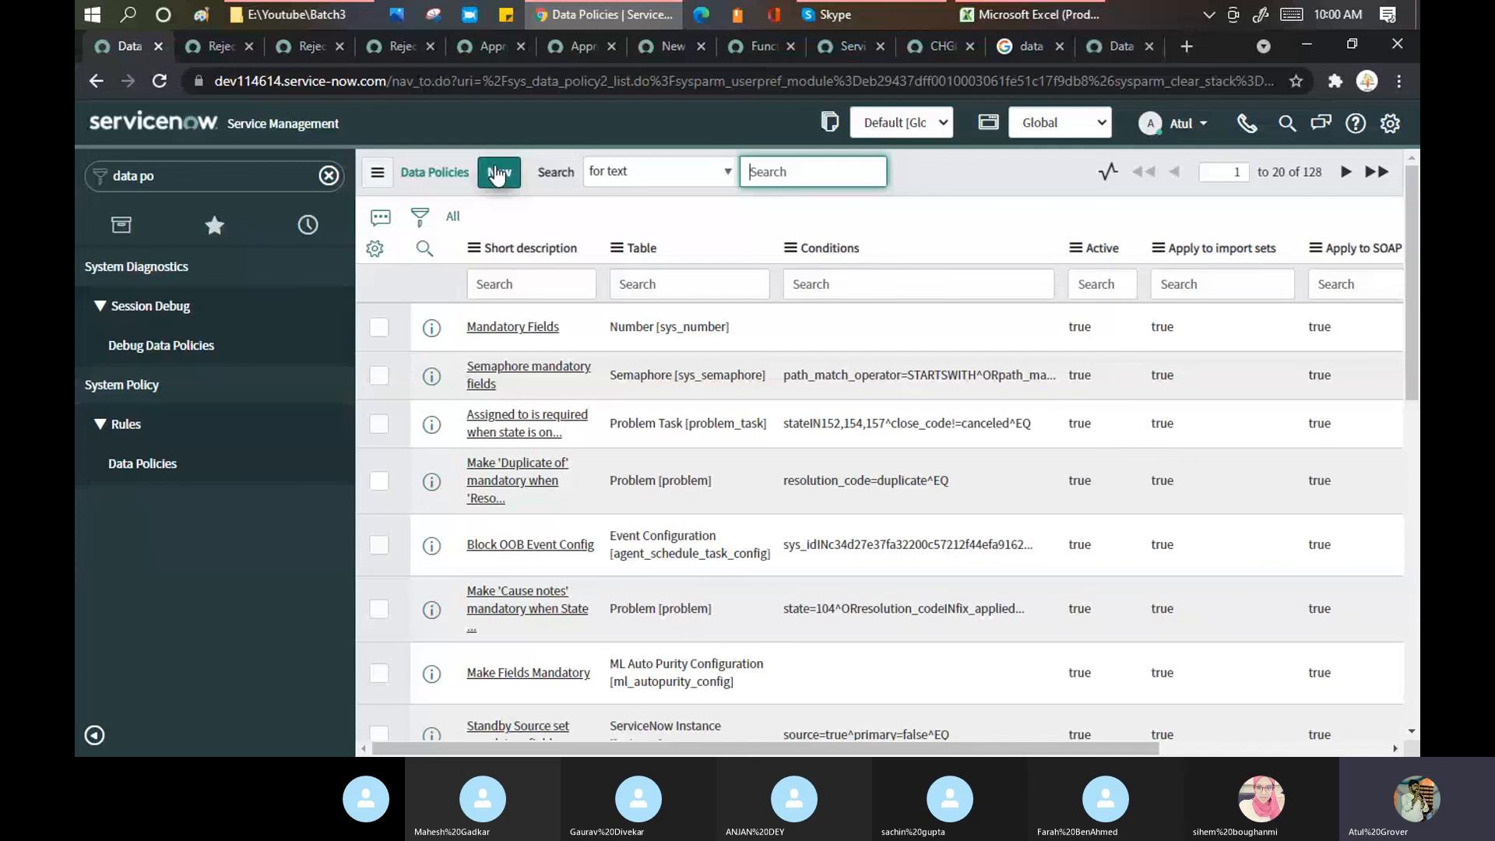
Step: Scroll through the 128 Data Policies records, starting with Mandatory Fields on sys_number
{"action": "mouse_move", "coordinate": [1219, 265]}
{"action": "scroll", "coordinate": [548, 374], "scroll_direction": "down", "scroll_amount": 2}
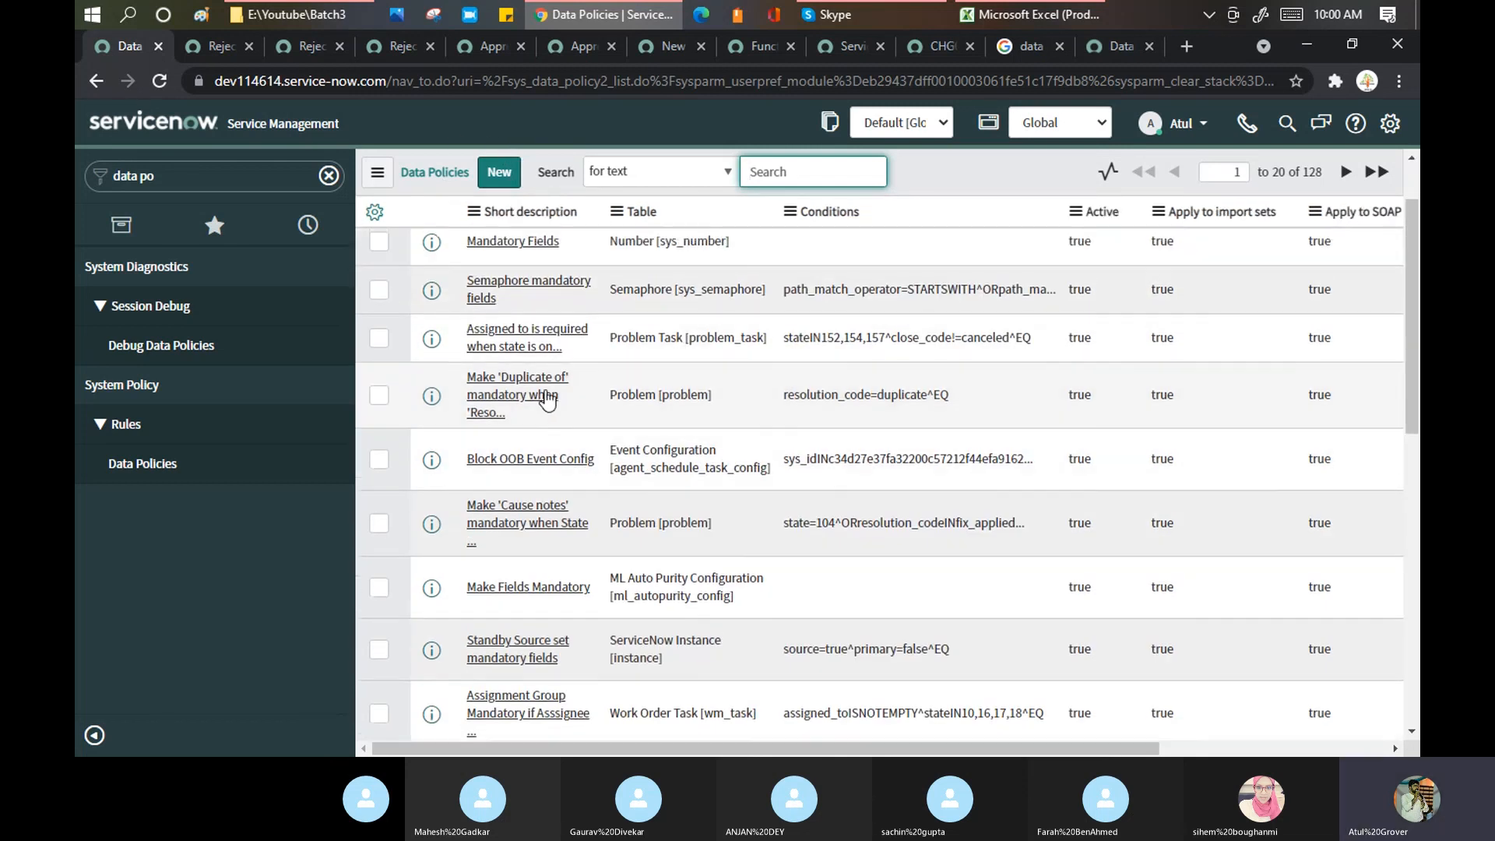
{"action": "scroll", "coordinate": [548, 399], "scroll_direction": "up", "scroll_amount": 2}
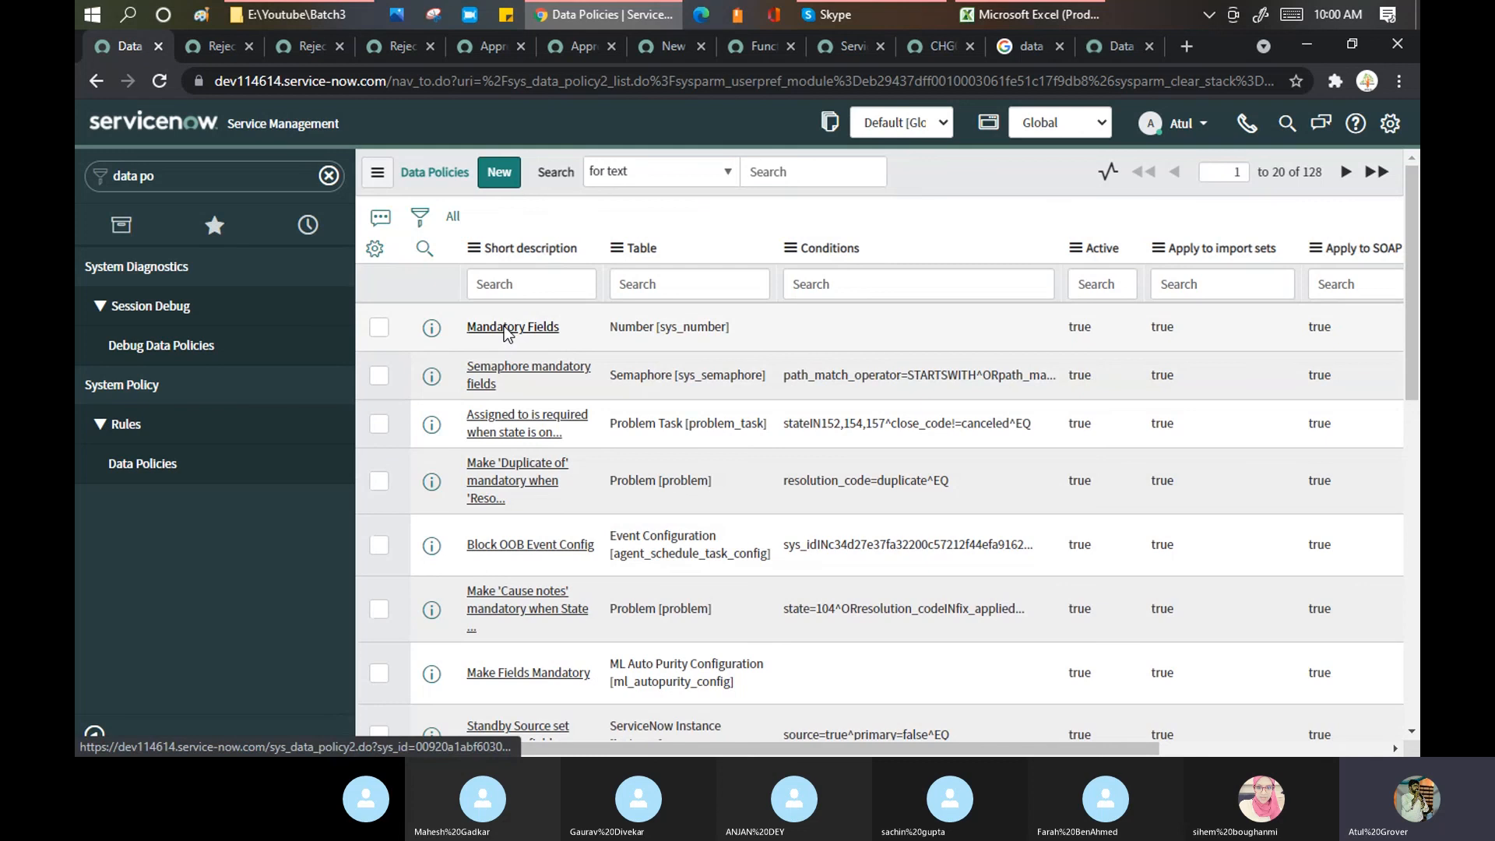
Step: Open the Mandatory Fields data policy on Number [sys_number] and review its description and category/number mandatory rules
{"action": "left_click", "coordinate": [504, 327]}
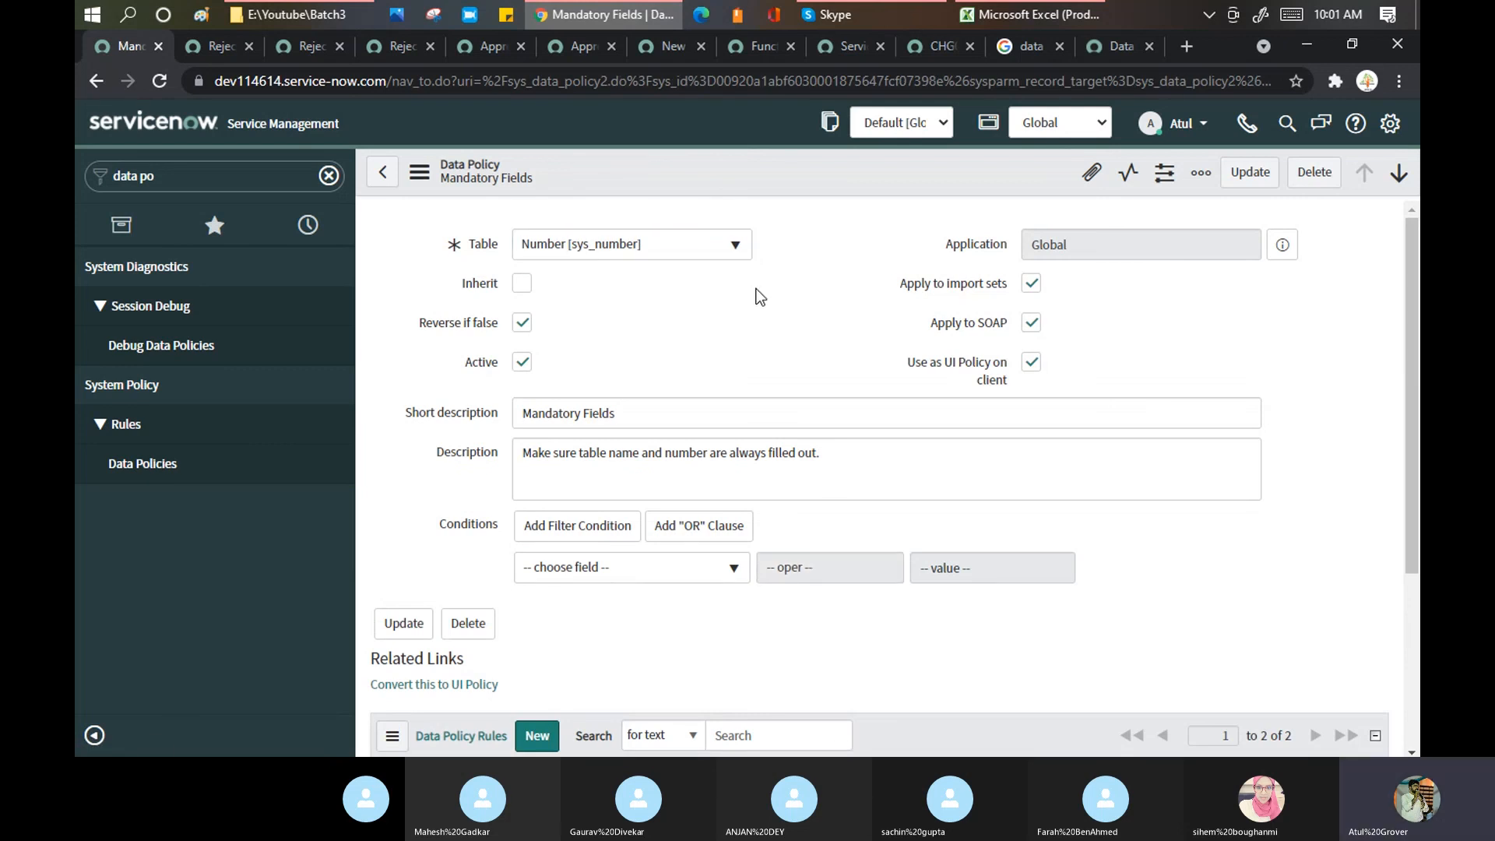
{"action": "scroll", "coordinate": [734, 337], "scroll_direction": "down", "scroll_amount": 1}
{"action": "left_click_drag", "start_coordinate": [596, 356], "coordinate": [832, 357]}
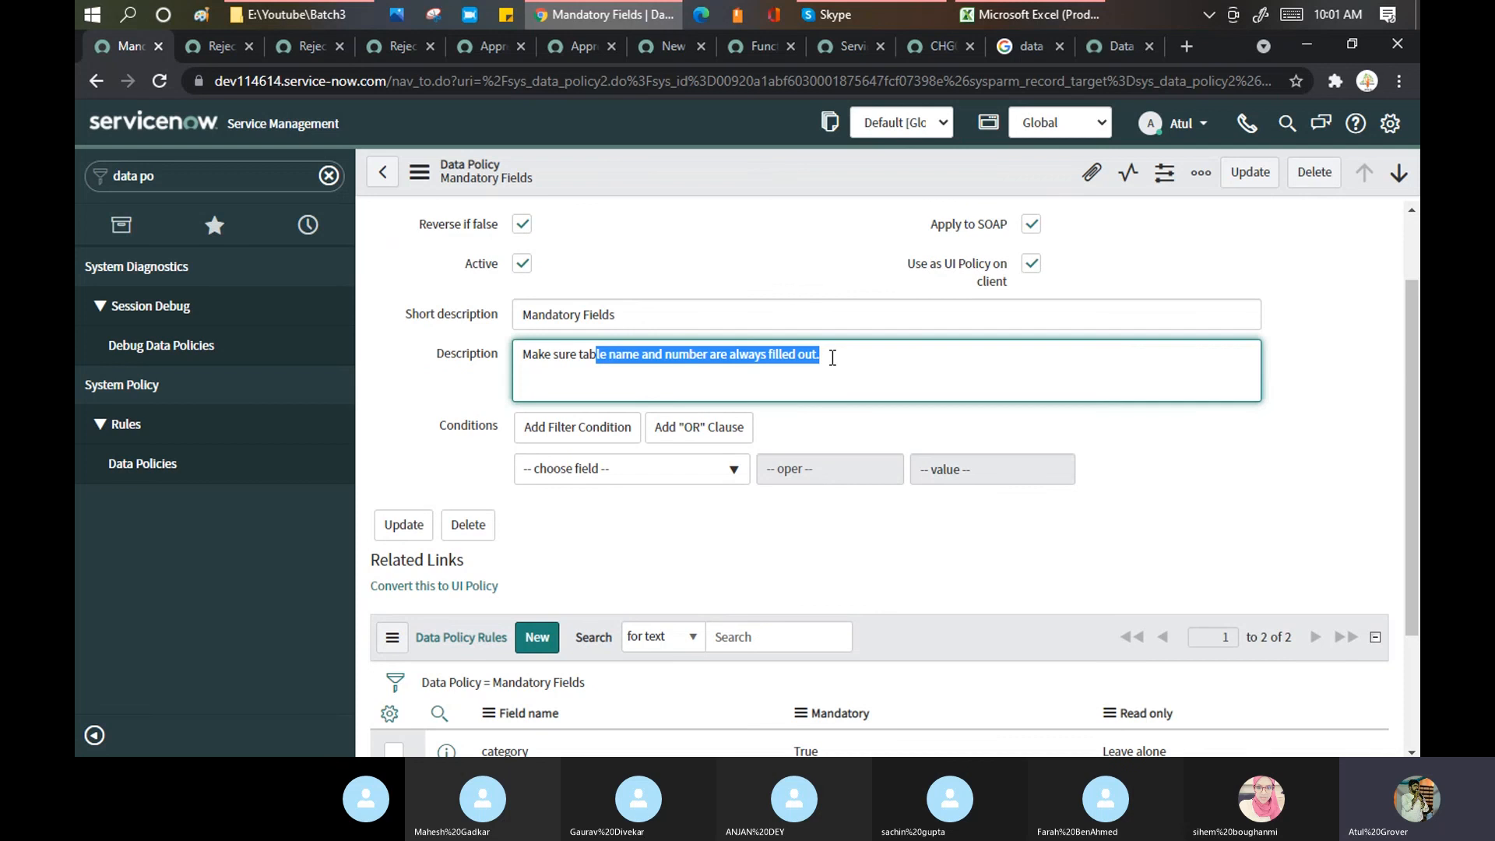
{"action": "scroll", "coordinate": [810, 343], "scroll_direction": "down", "scroll_amount": 2}
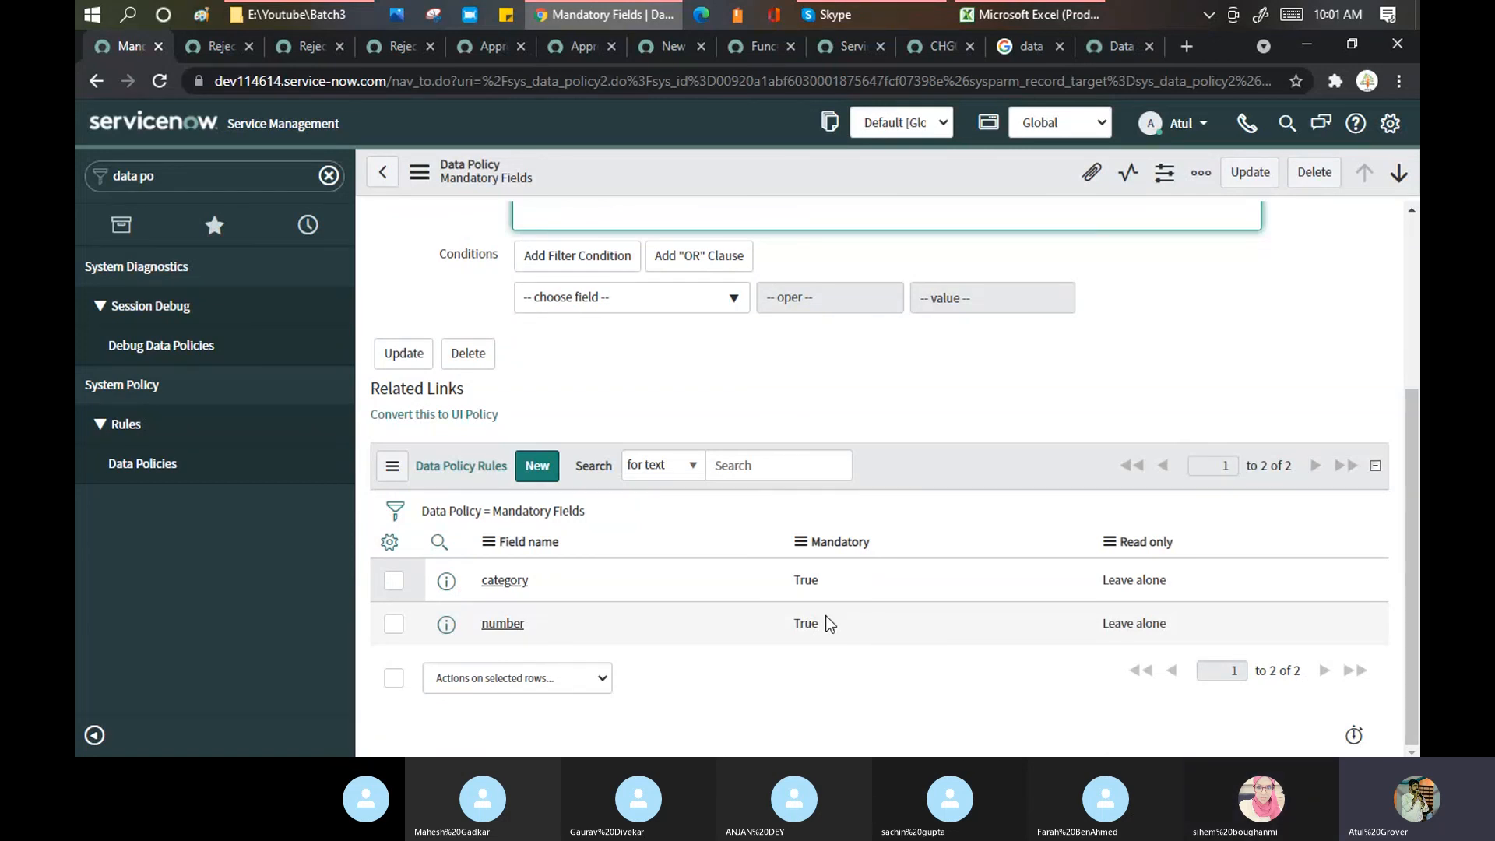
{"action": "scroll", "coordinate": [601, 381], "scroll_direction": "up", "scroll_amount": 3}
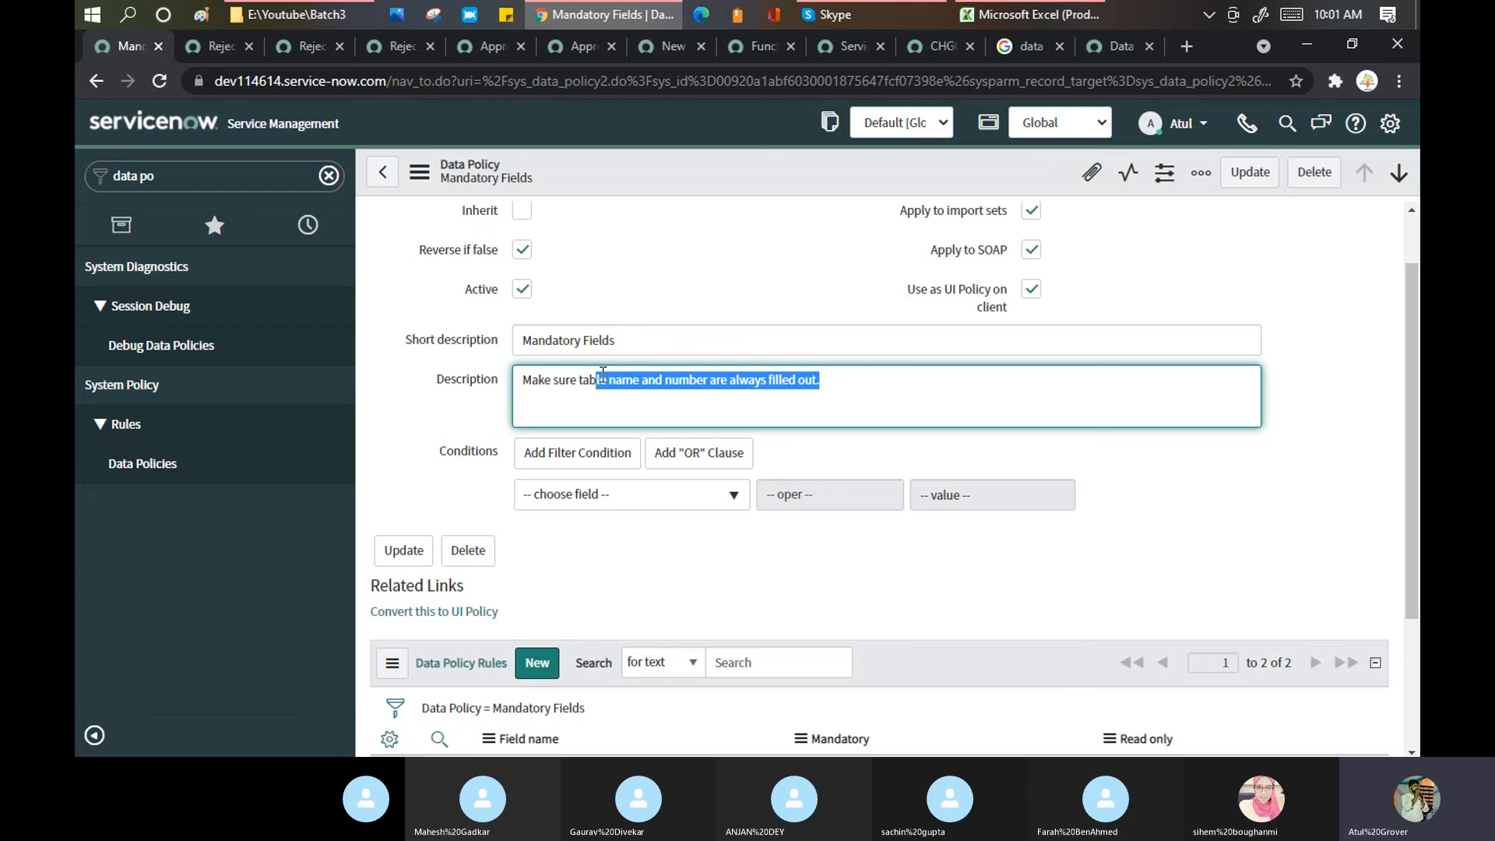
{"action": "scroll", "coordinate": [601, 372], "scroll_direction": "up", "scroll_amount": 1}
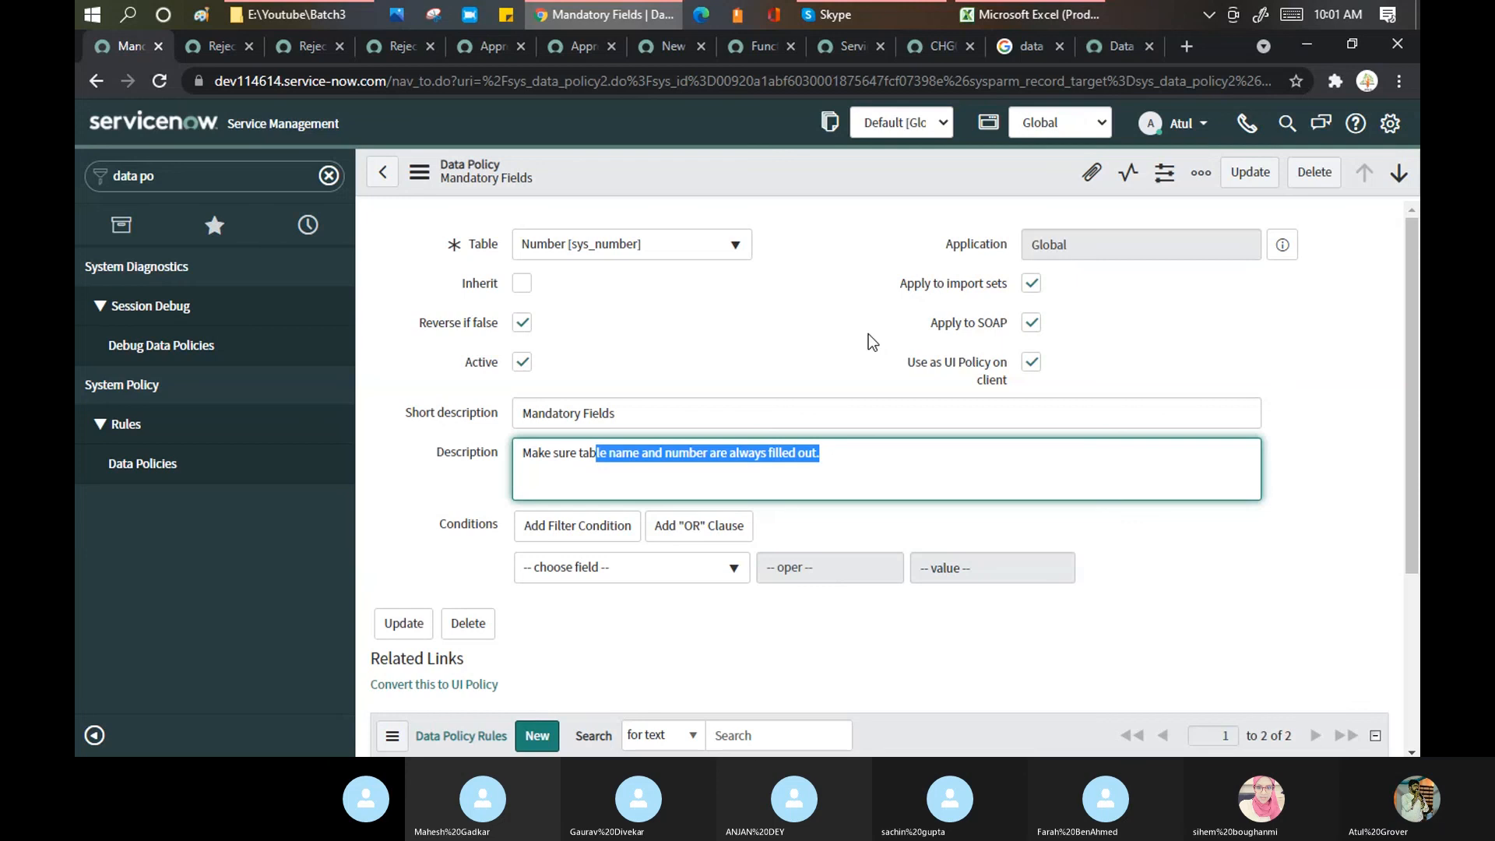
{"action": "mouse_move", "coordinate": [1006, 327]}
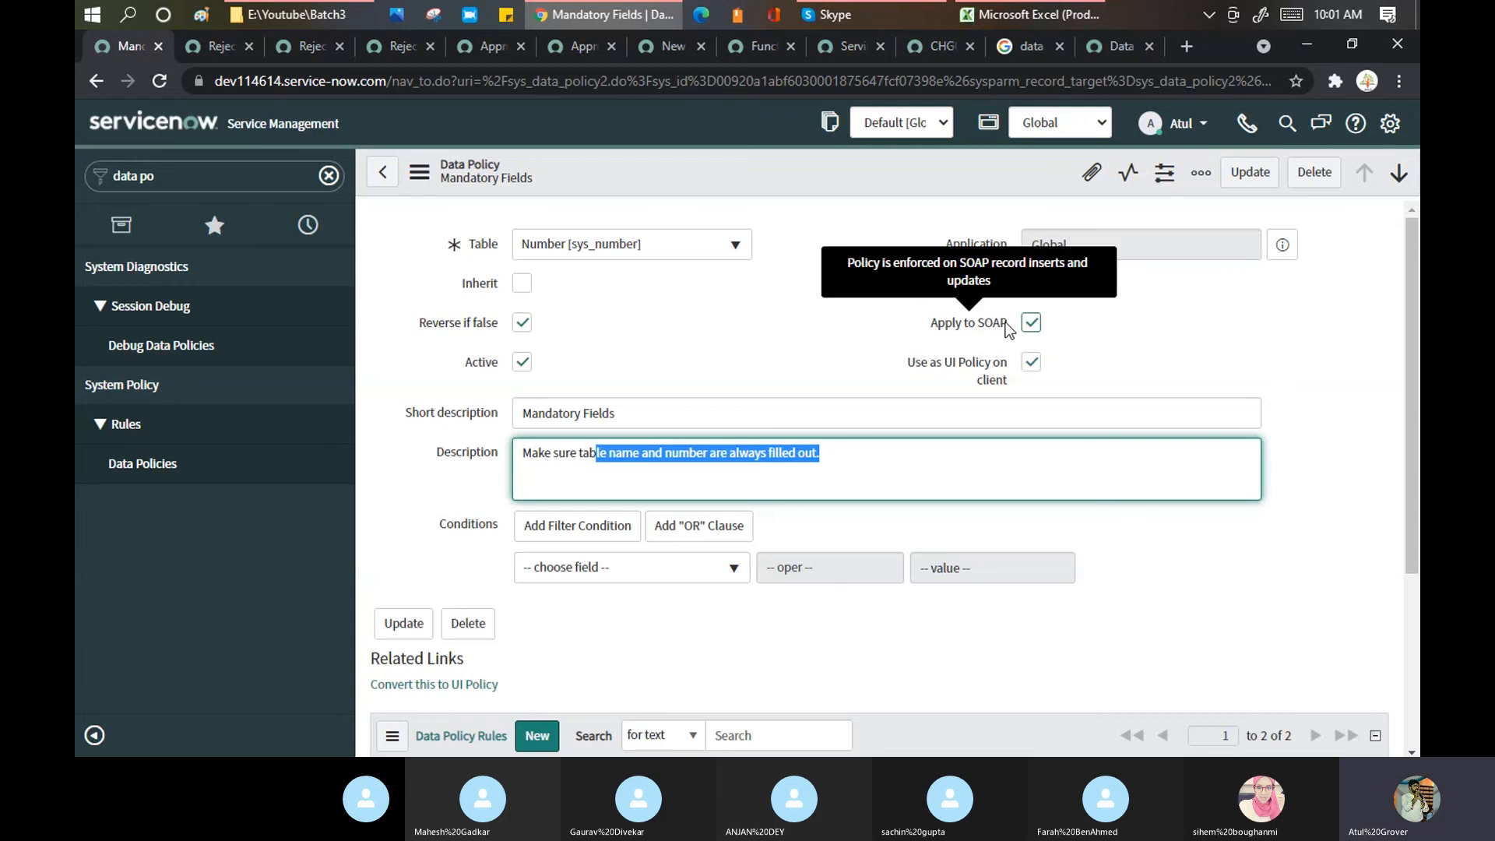
{"action": "left_click", "coordinate": [773, 340]}
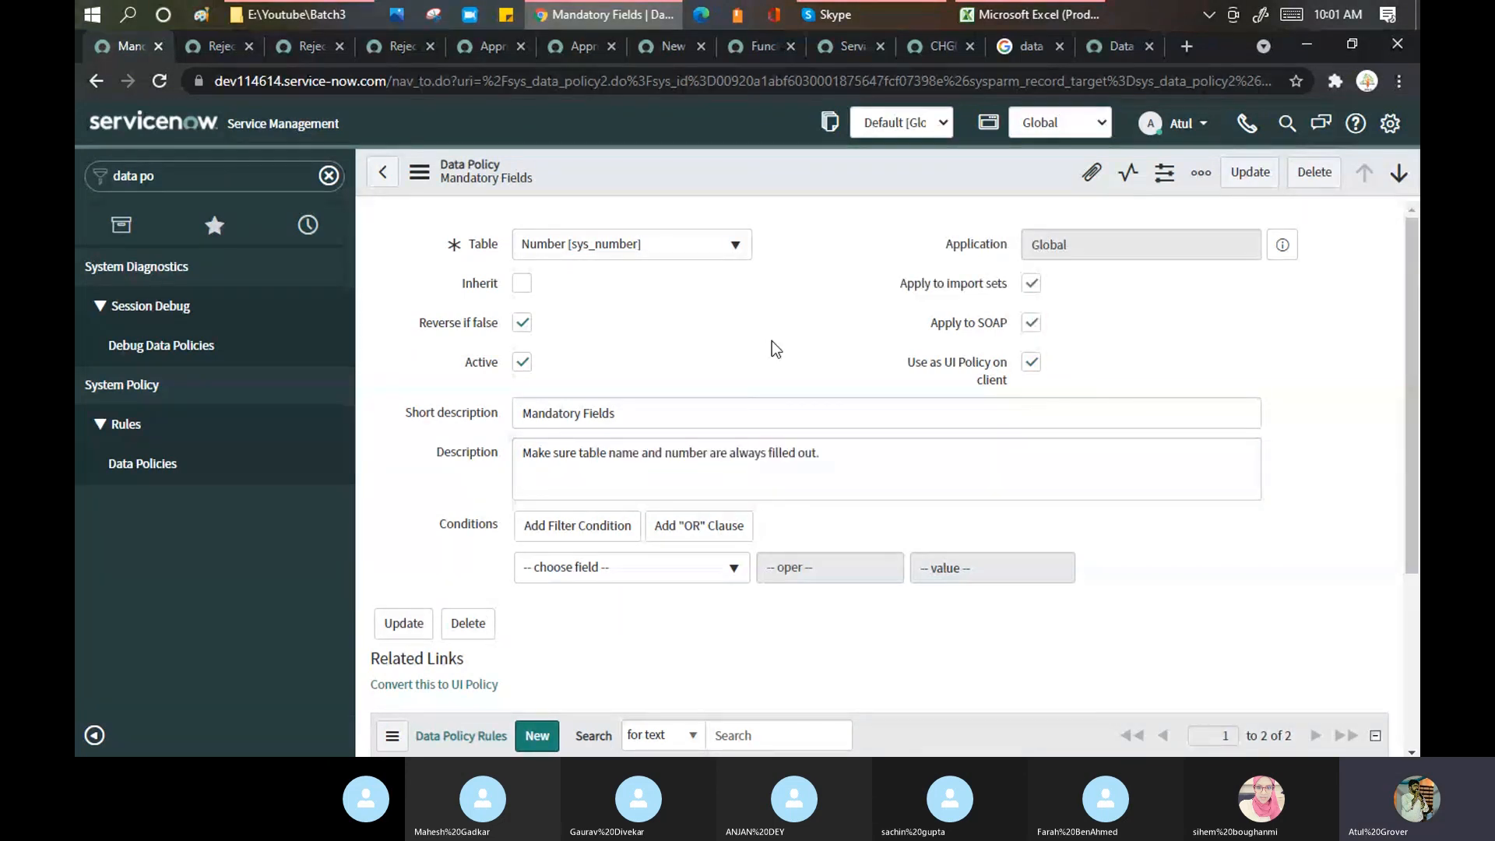
Step: In the Excel agenda, select the Introduction to Reports/ Dashboard topic in cell A29
{"action": "left_click", "coordinate": [1036, 24]}
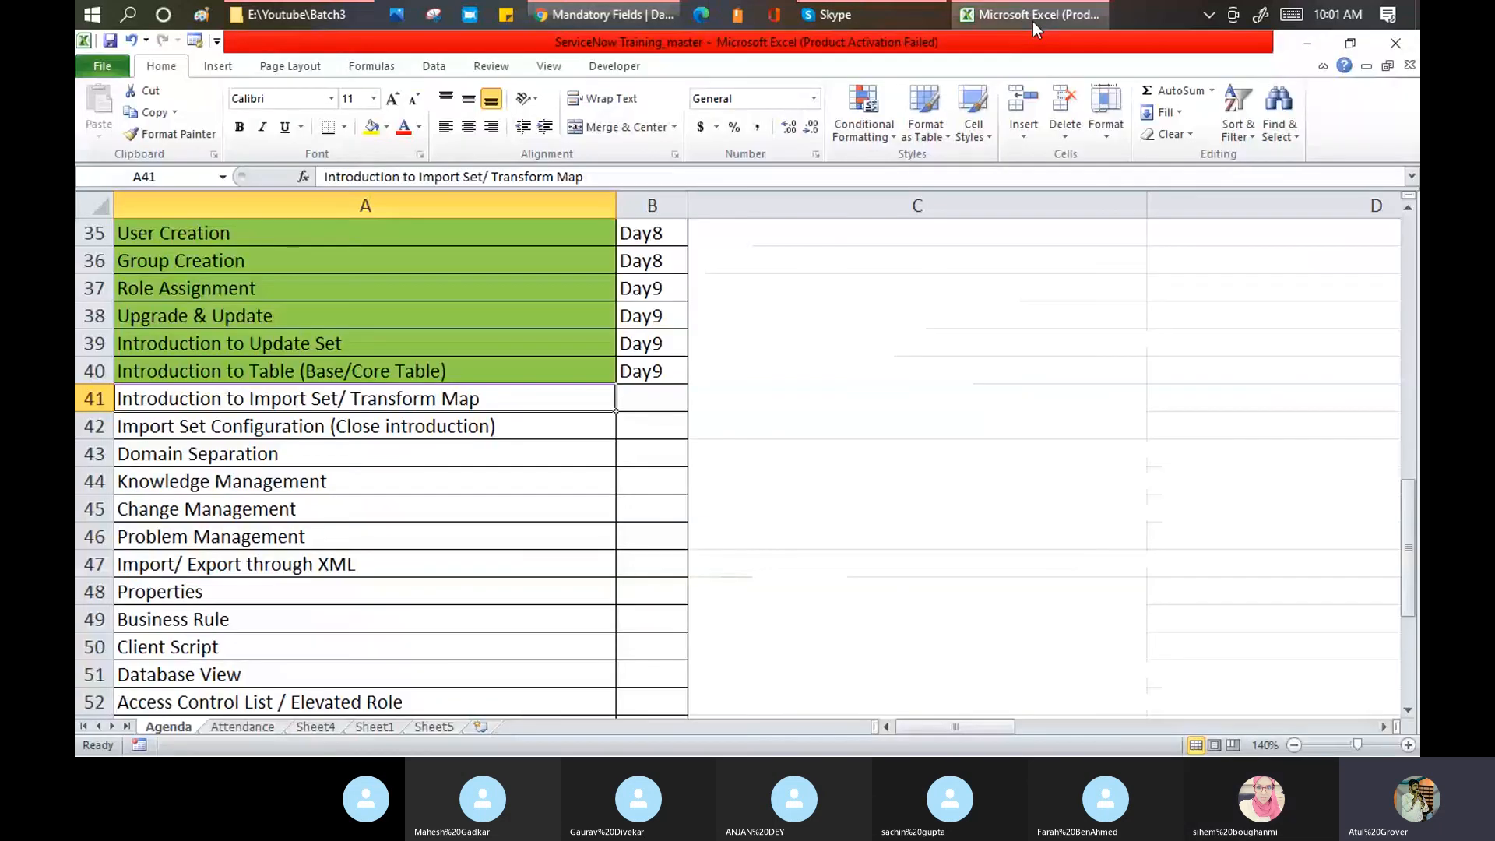
{"action": "scroll", "coordinate": [257, 417], "scroll_direction": "up", "scroll_amount": 4}
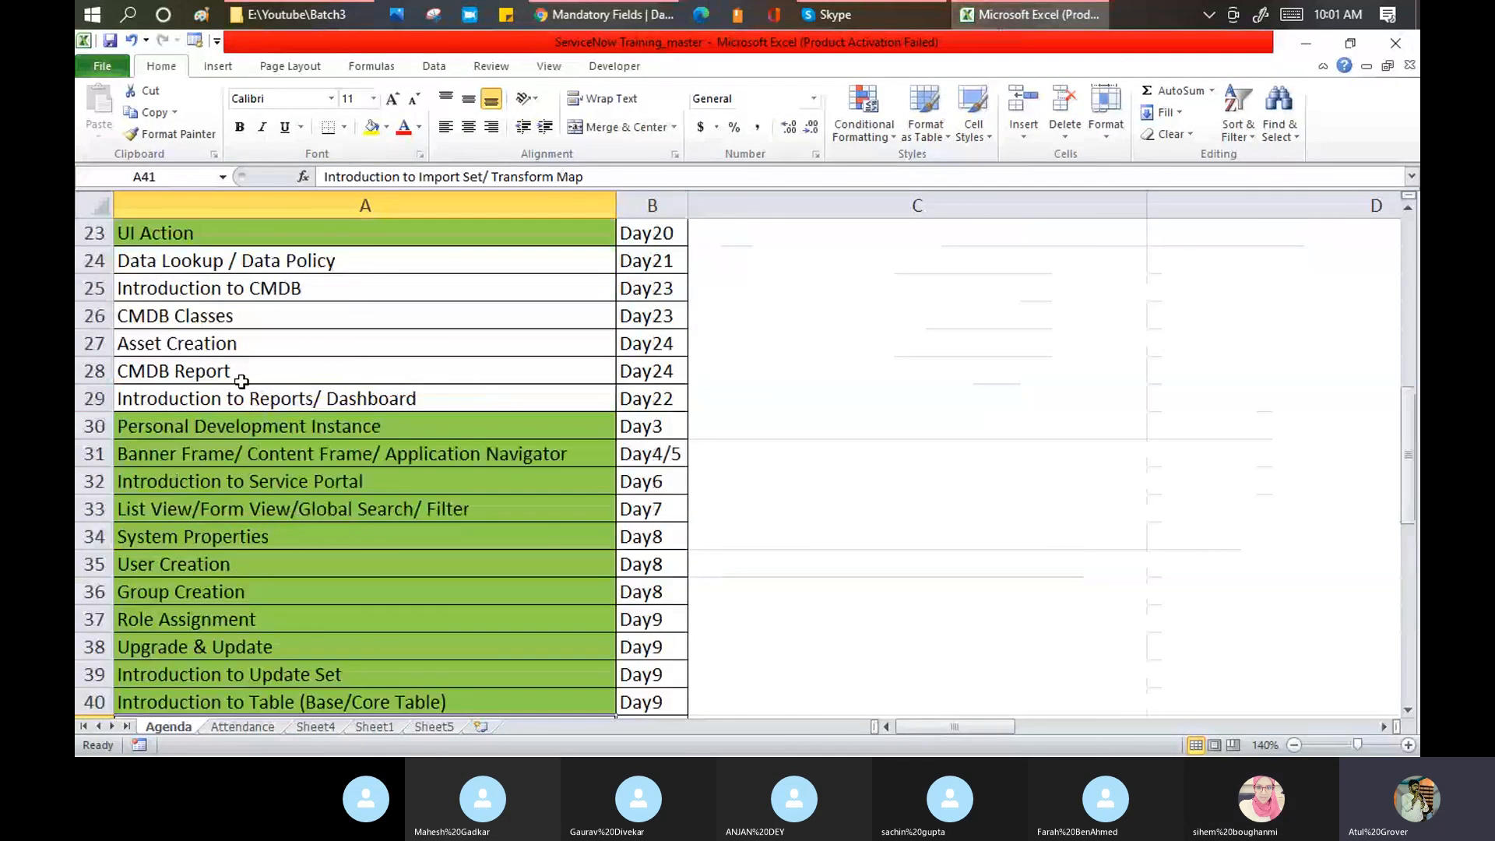
{"action": "left_click", "coordinate": [241, 397]}
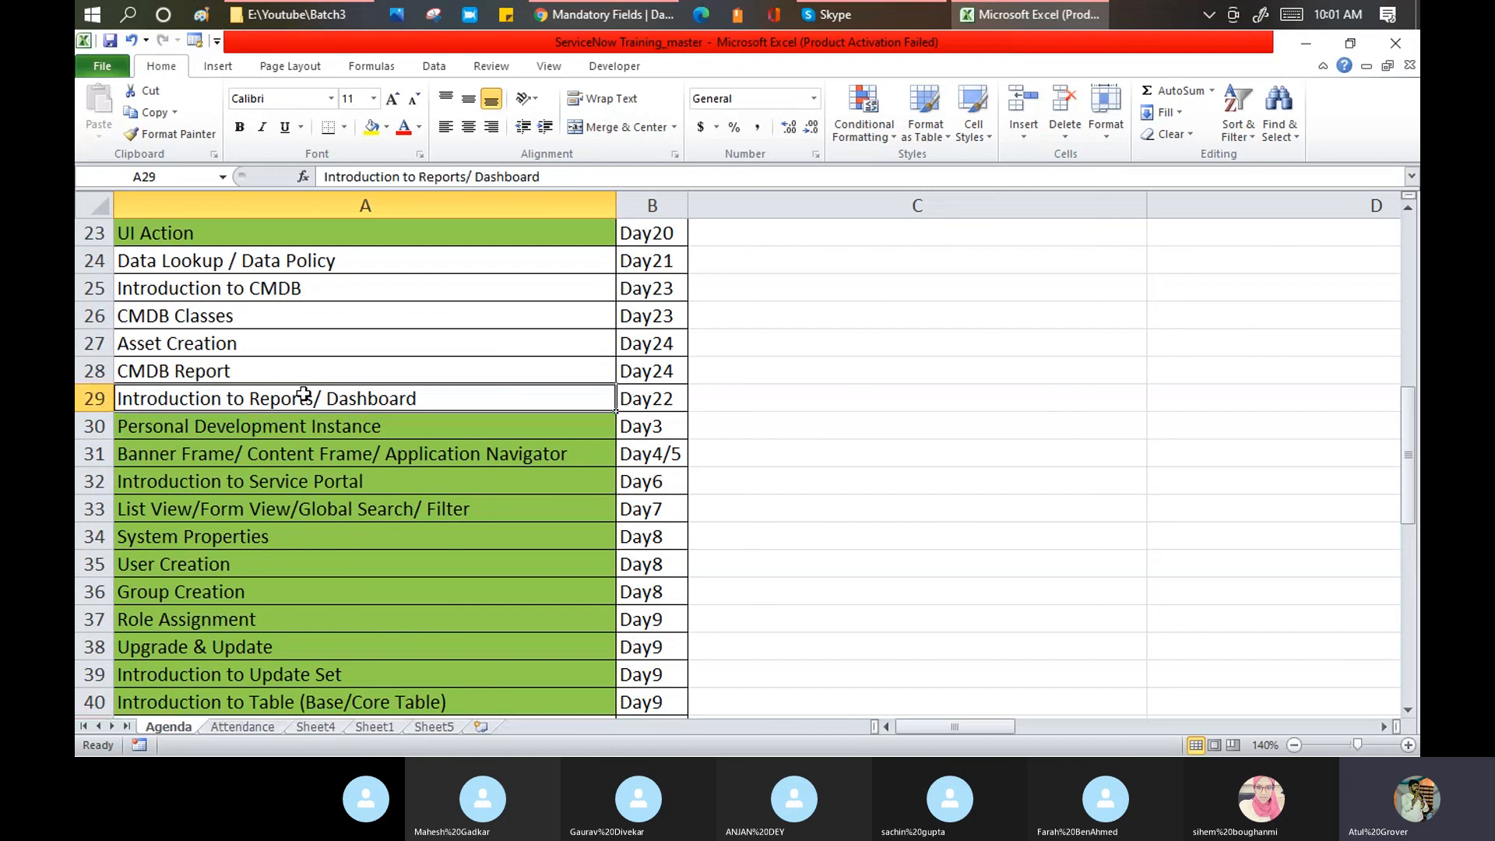
{"action": "left_click_drag", "start_coordinate": [303, 395], "coordinate": [631, 400]}
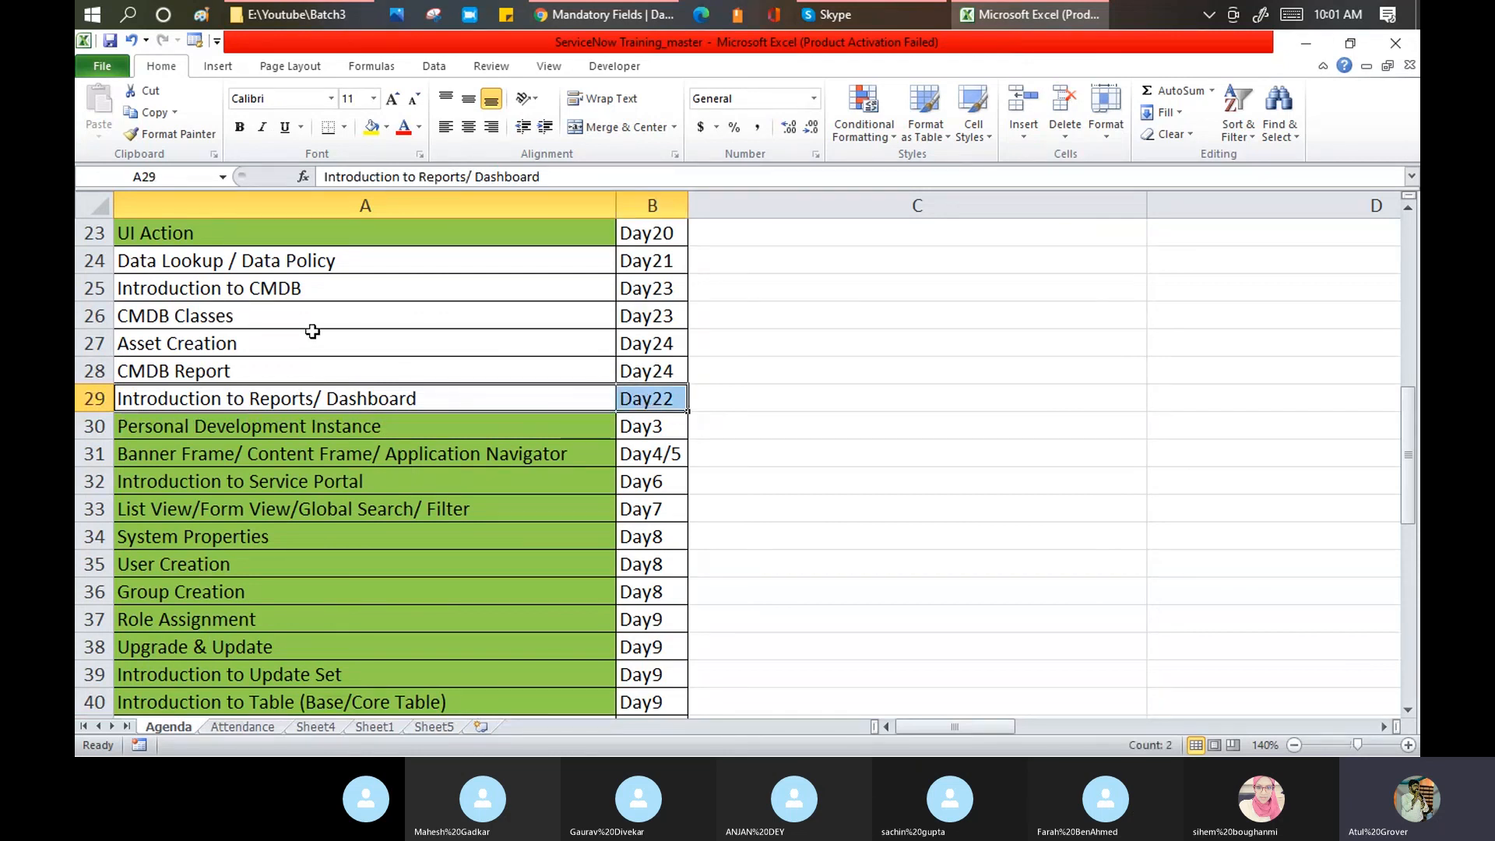
{"action": "left_click", "coordinate": [200, 399]}
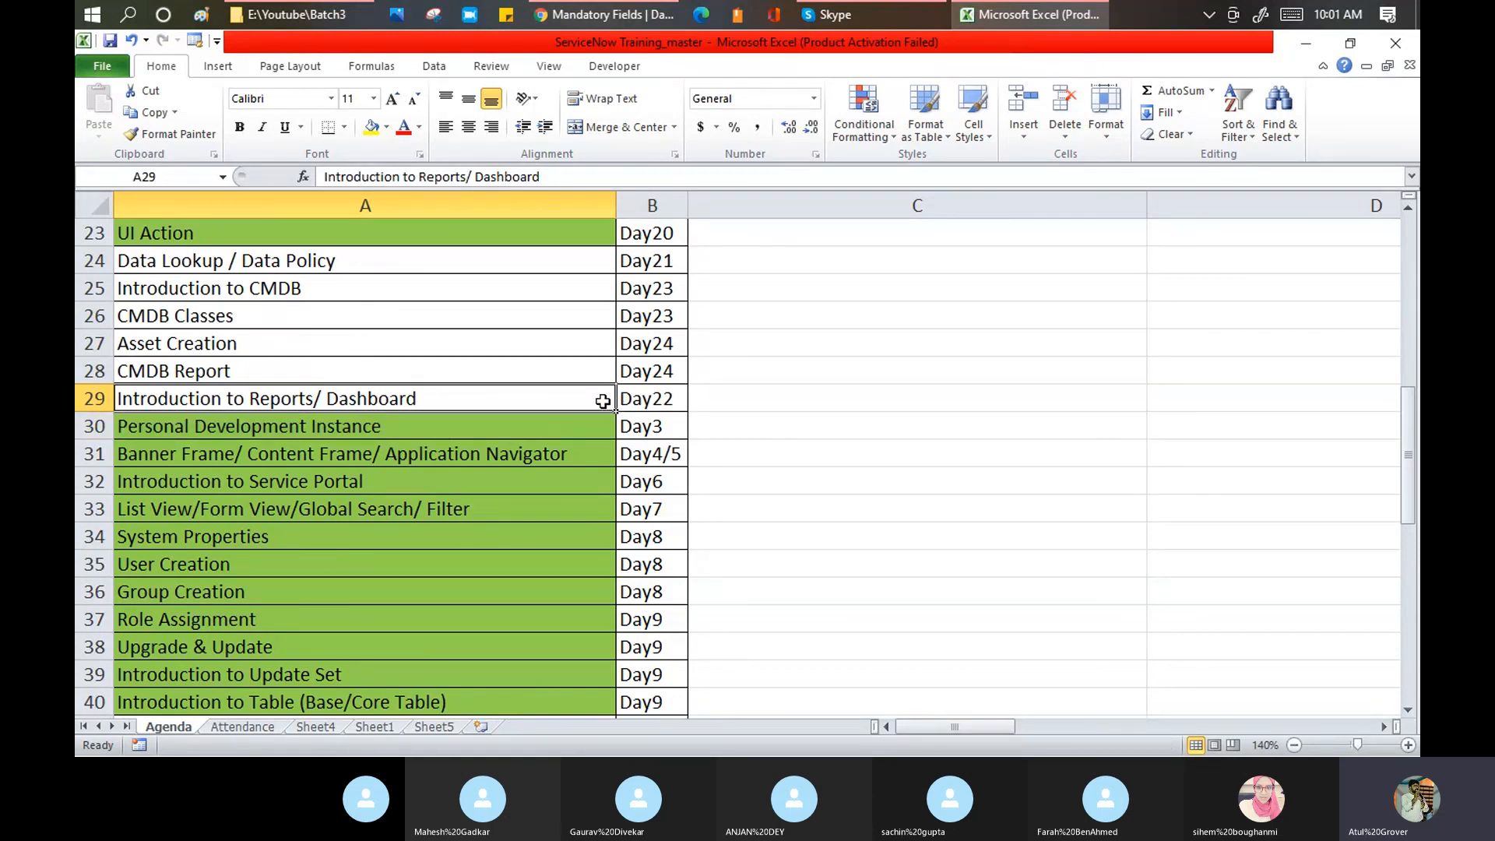
Step: Check the Data Lookup / Data Policy topic in A24 and the Import Set/ Transform Map topic, then return to the Skype call
{"action": "left_click", "coordinate": [367, 261]}
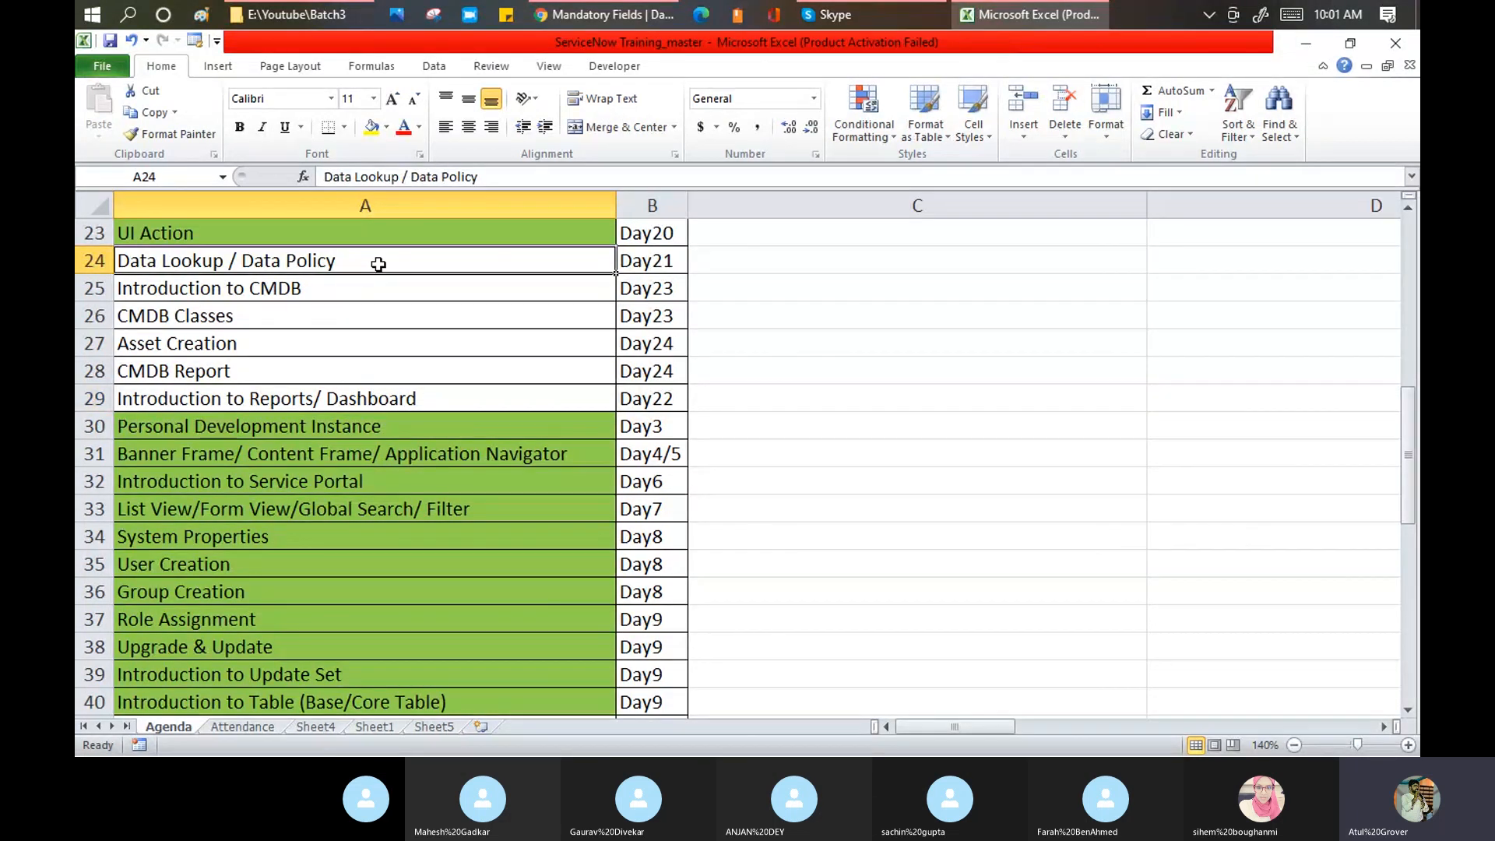
{"action": "scroll", "coordinate": [375, 264], "scroll_direction": "down", "scroll_amount": 4}
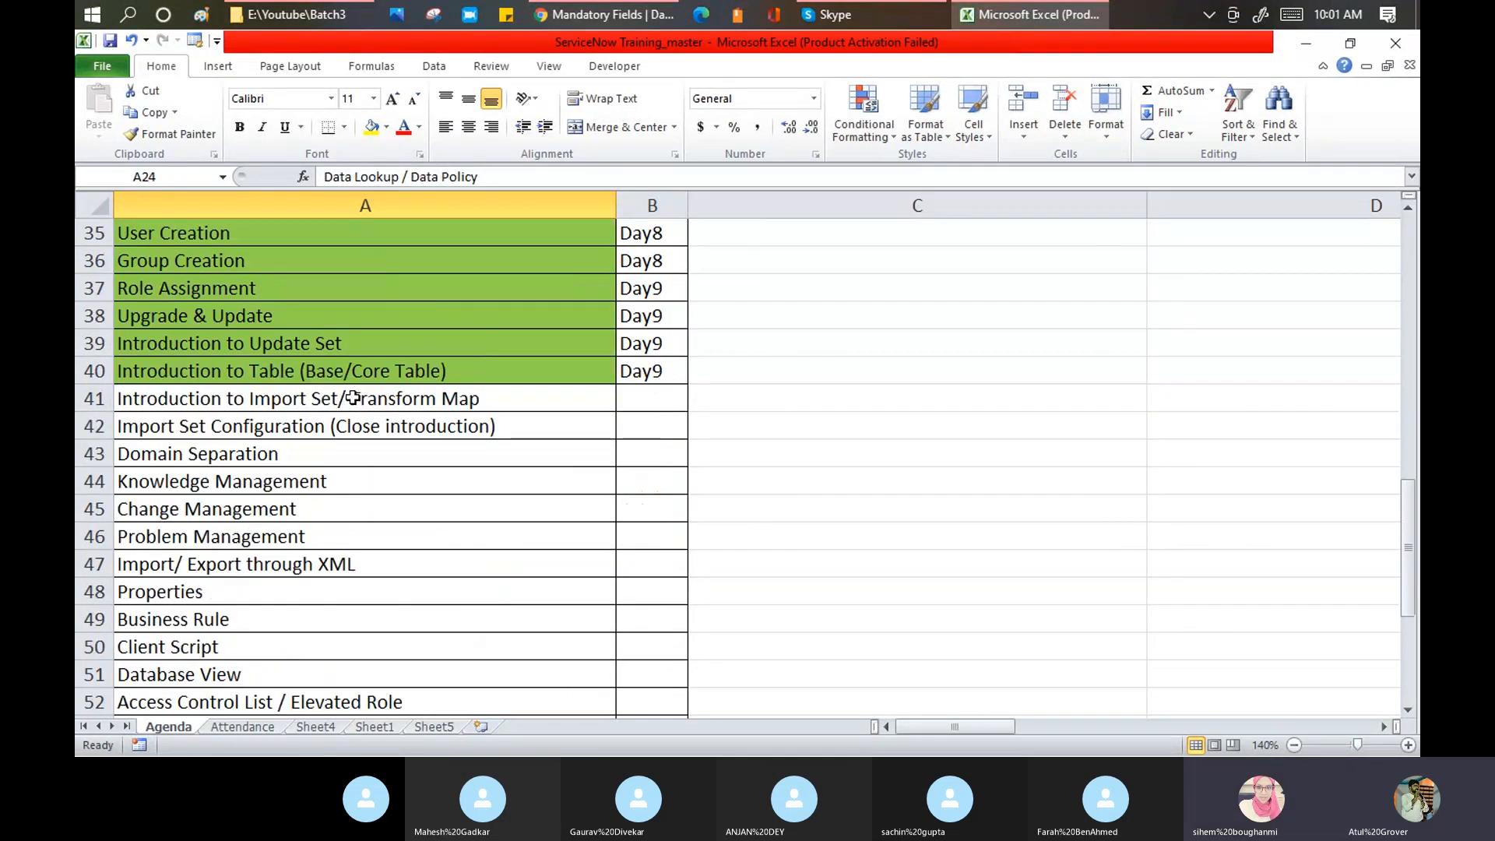
{"action": "left_click", "coordinate": [303, 402]}
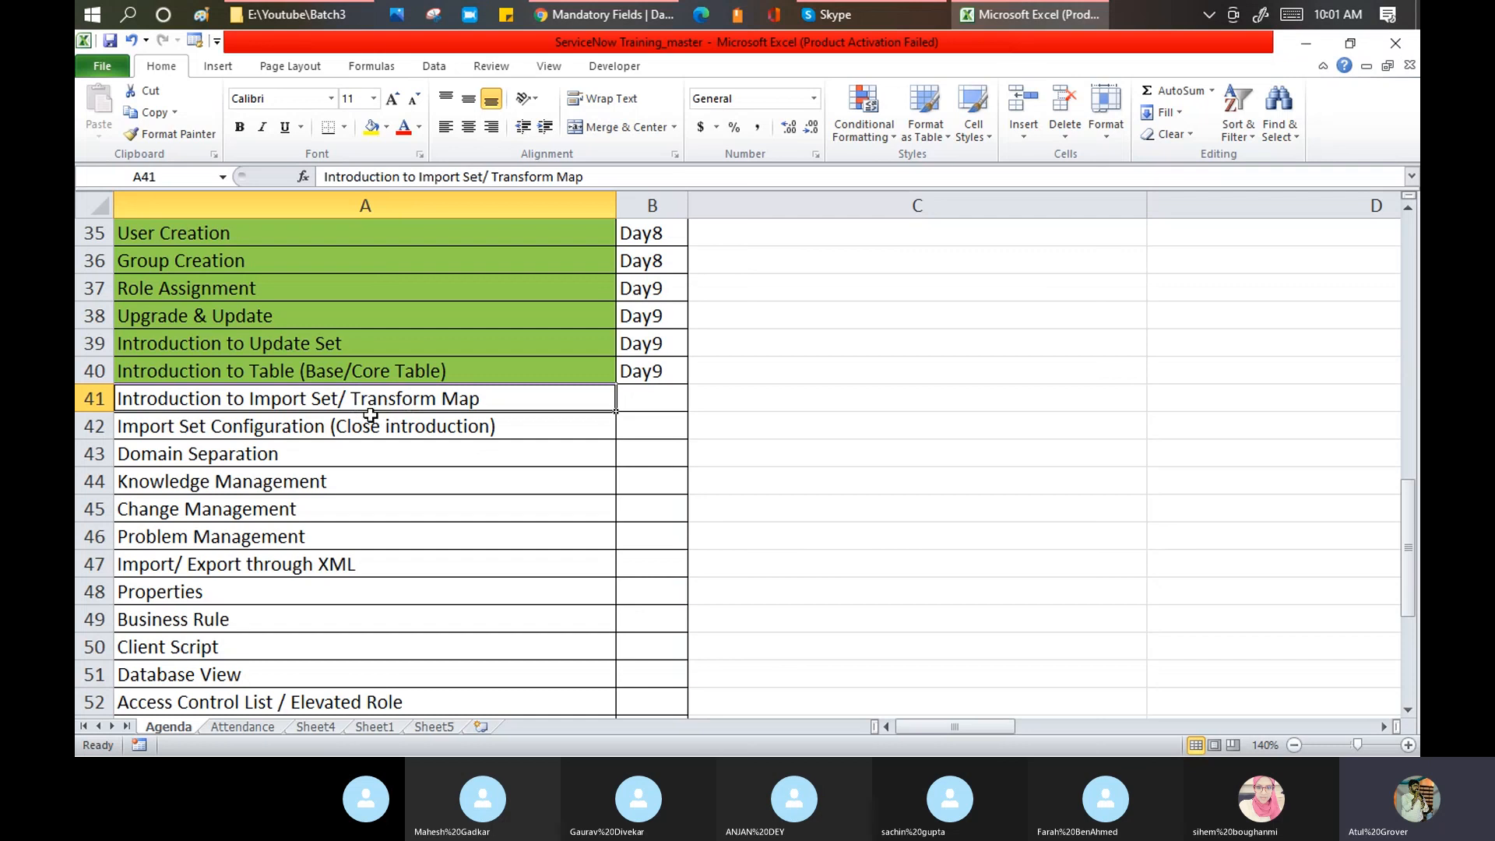
{"action": "scroll", "coordinate": [370, 415], "scroll_direction": "up", "scroll_amount": 2}
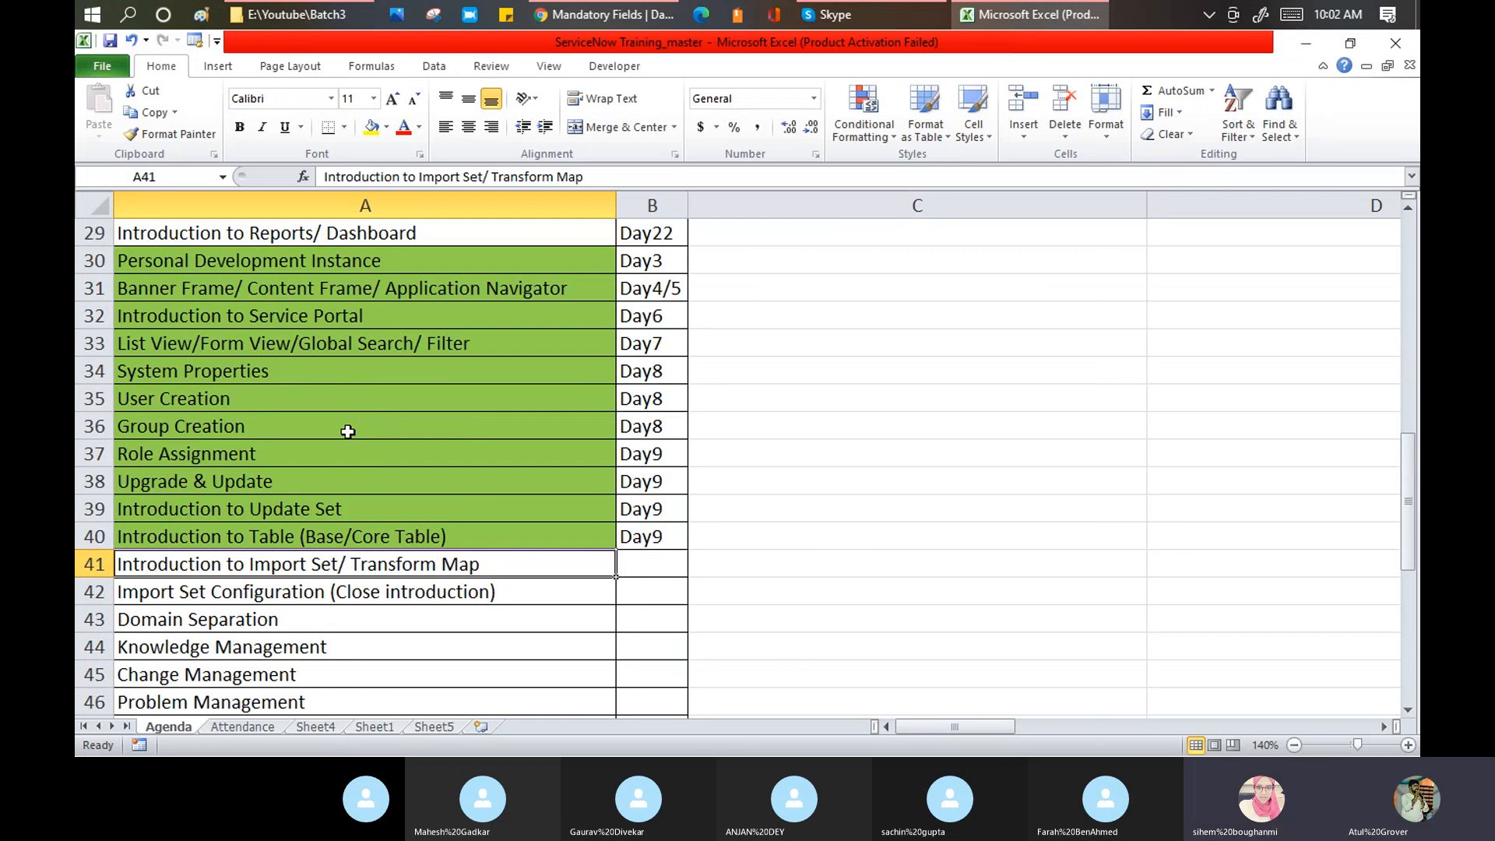
{"action": "left_click", "coordinate": [850, 15]}
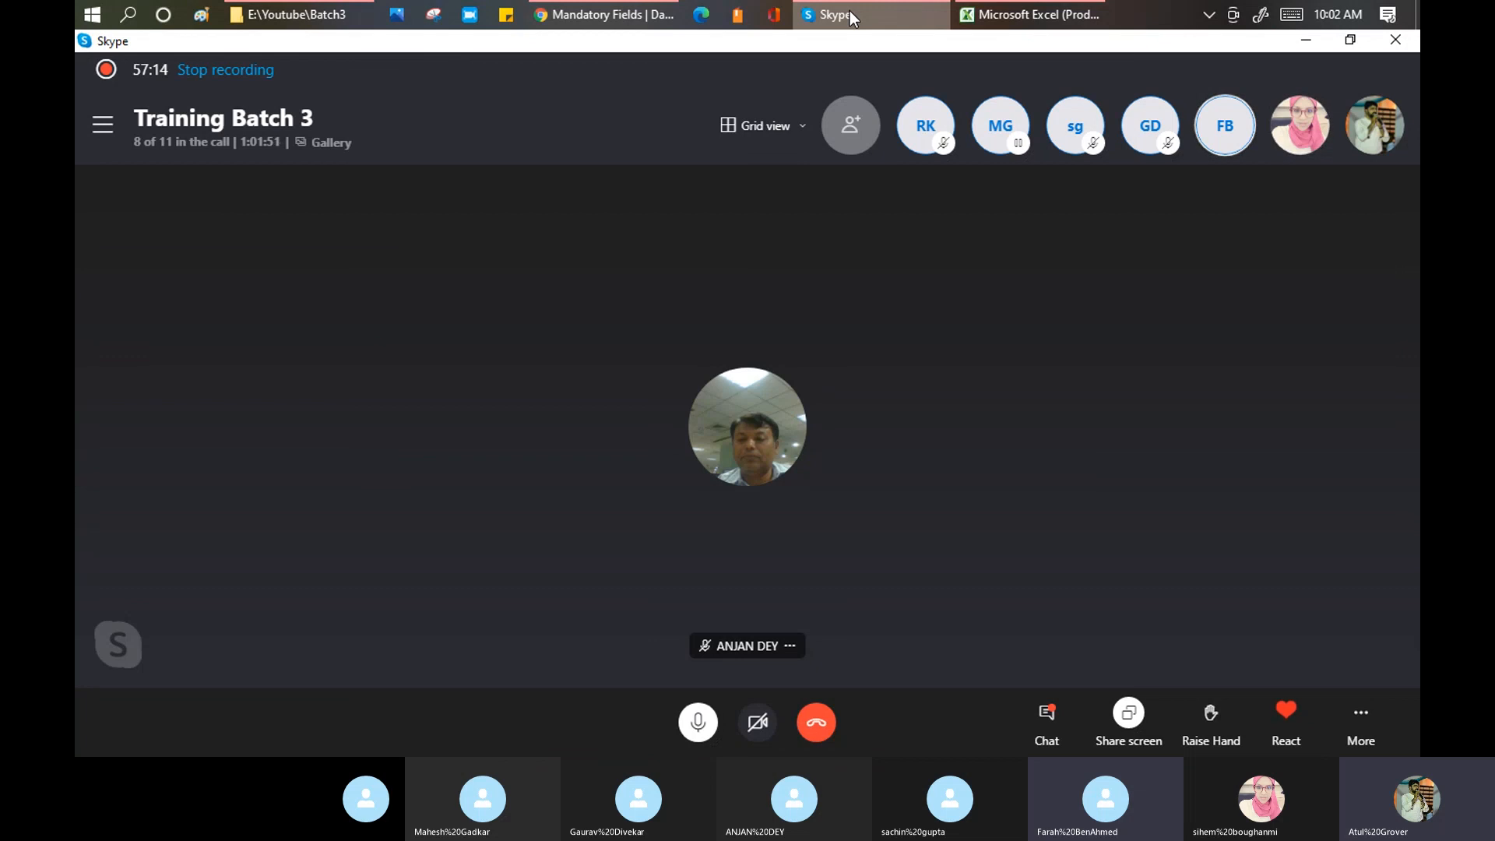